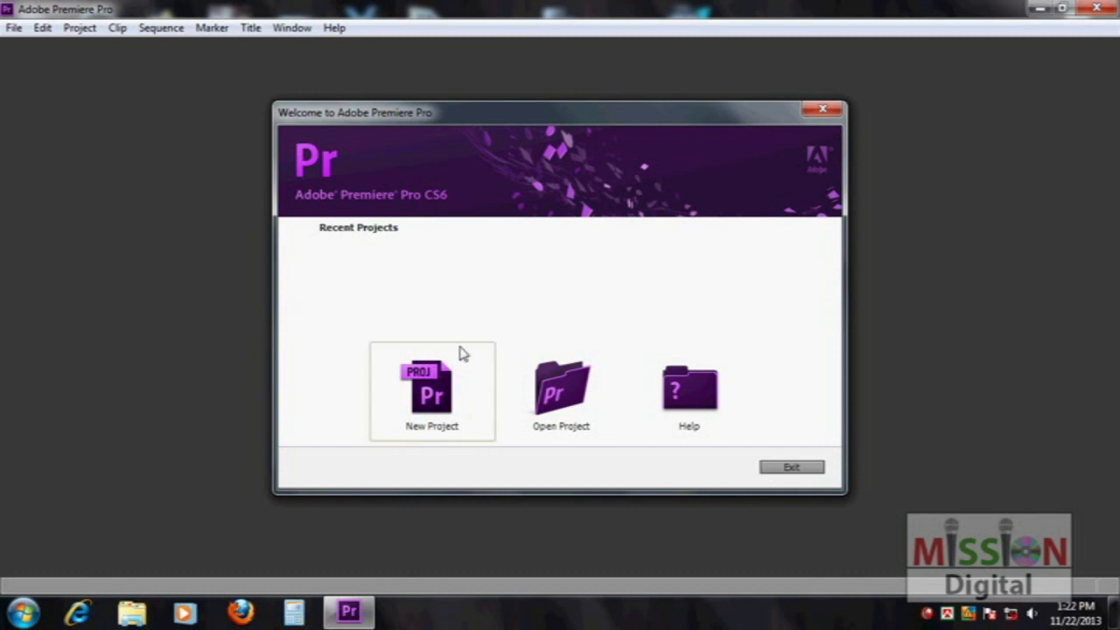
pyautogui.click(440, 399)
pyautogui.moveTo(367, 349)
pyautogui.mouseDown()
pyautogui.moveTo(439, 335)
pyautogui.moveTo(500, 373)
pyautogui.moveTo(475, 455)
pyautogui.moveTo(358, 406)
pyautogui.moveTo(379, 350)
pyautogui.mouseUp()
pyautogui.moveTo(513, 341)
pyautogui.mouseDown()
pyautogui.moveTo(595, 342)
pyautogui.moveTo(612, 418)
pyautogui.moveTo(536, 446)
pyautogui.moveTo(509, 326)
pyautogui.mouseUp()
pyautogui.moveTo(642, 359)
pyautogui.mouseDown()
pyautogui.moveTo(725, 351)
pyautogui.moveTo(685, 447)
pyautogui.moveTo(619, 352)
pyautogui.mouseUp()
pyautogui.moveTo(744, 464)
pyautogui.mouseDown()
pyautogui.moveTo(819, 439)
pyautogui.moveTo(825, 485)
pyautogui.moveTo(732, 455)
pyautogui.mouseUp()
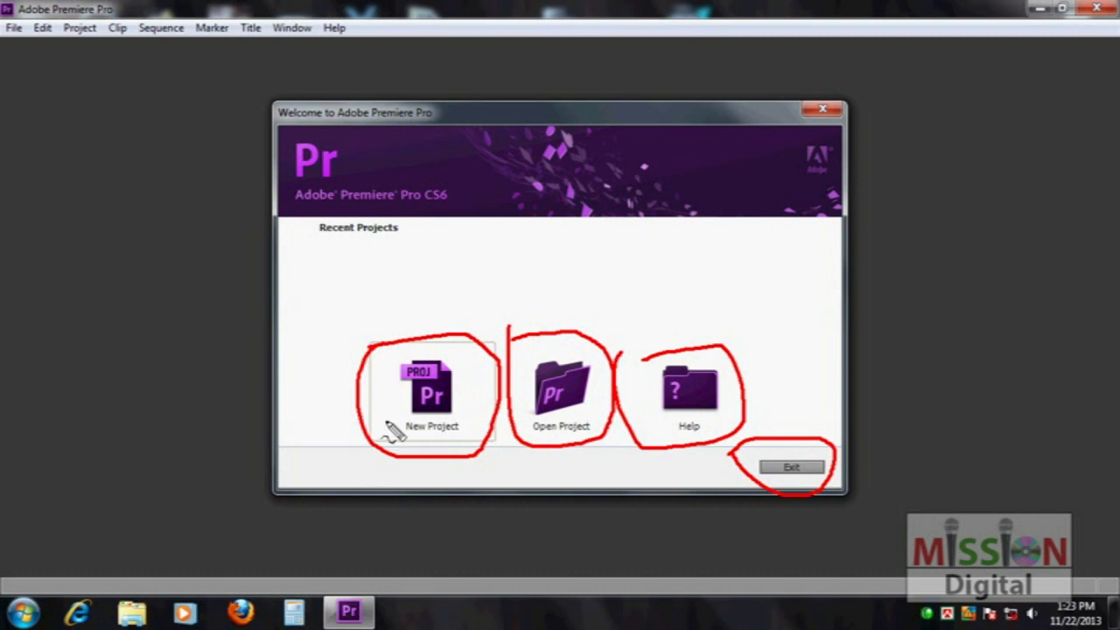
pyautogui.moveTo(395, 351)
pyautogui.mouseDown()
pyautogui.moveTo(459, 330)
pyautogui.moveTo(481, 282)
pyautogui.mouseUp()
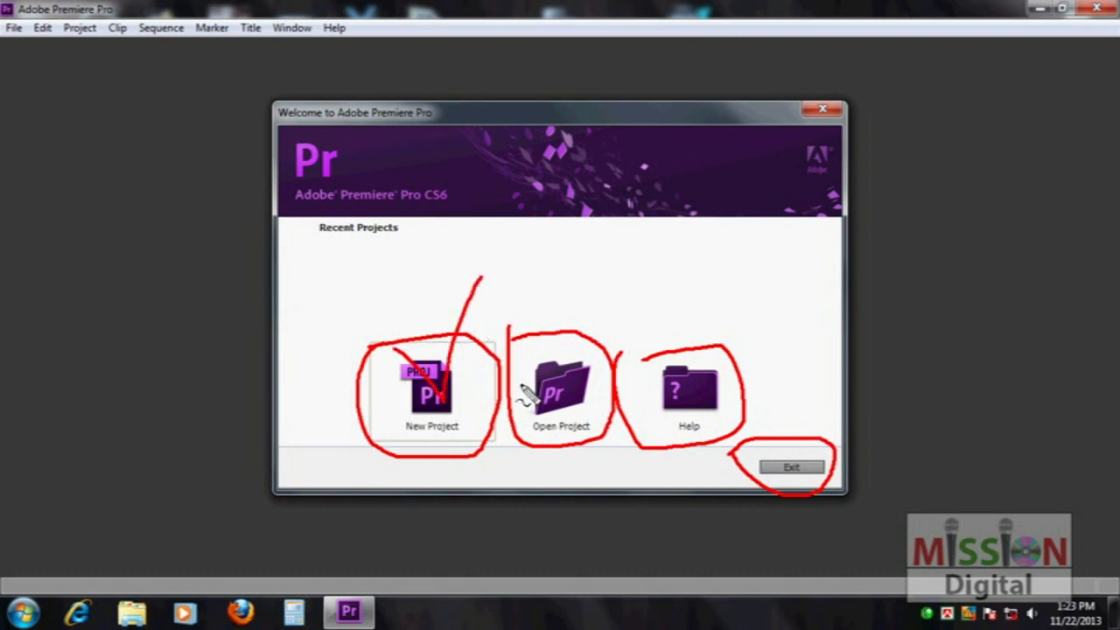
pyautogui.moveTo(532, 354); pyautogui.dragTo(654, 239)
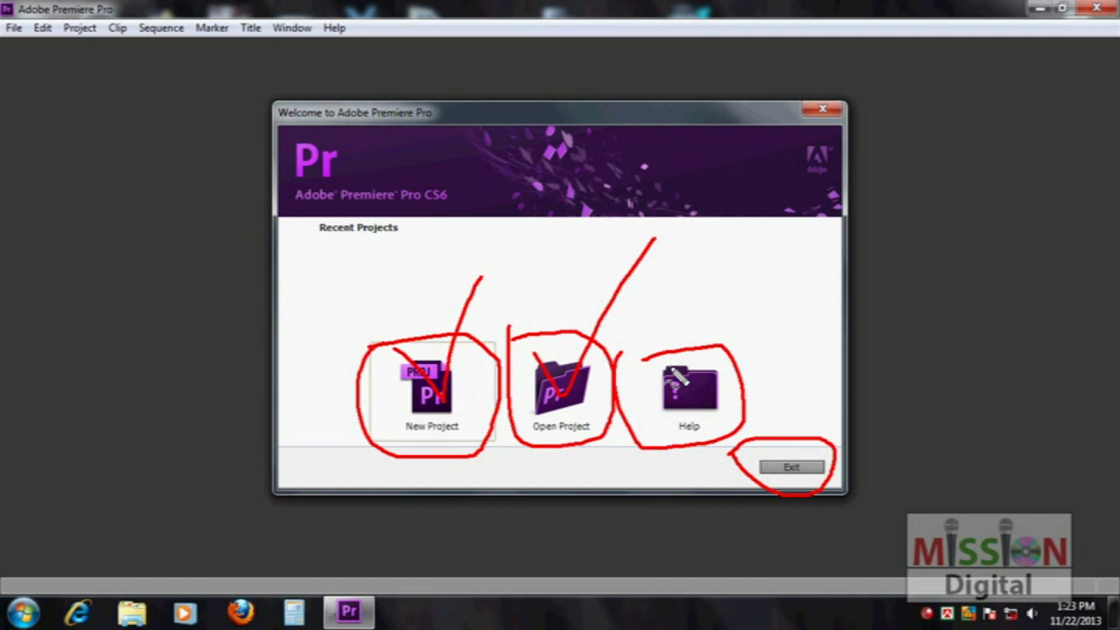
pyautogui.moveTo(675, 374); pyautogui.dragTo(847, 229)
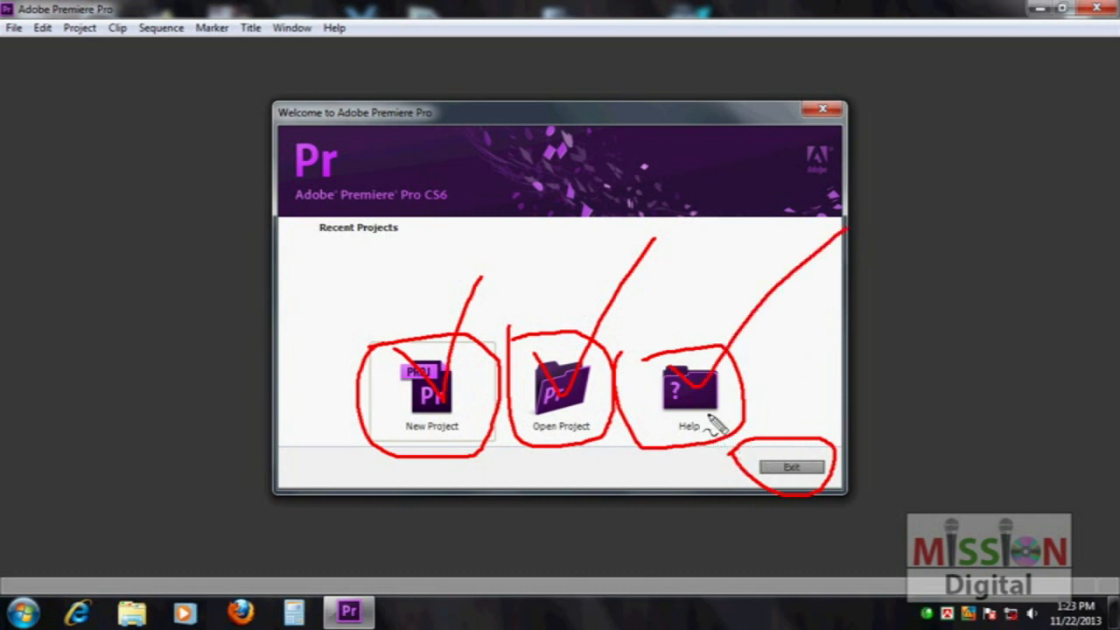
pyautogui.moveTo(777, 466); pyautogui.dragTo(835, 392)
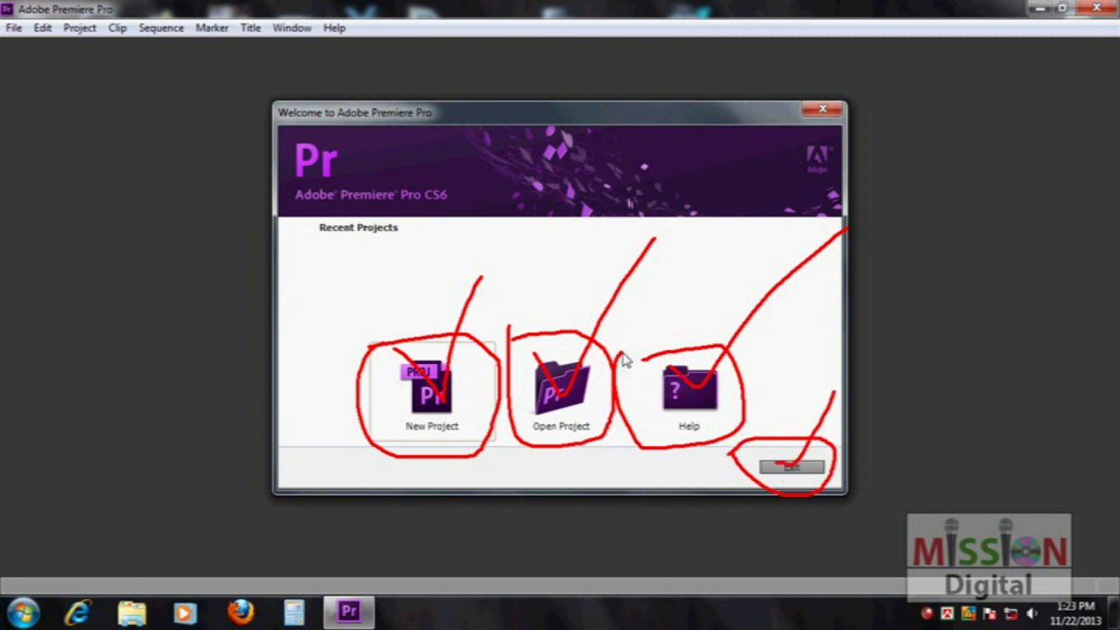
pyautogui.press('Escape')
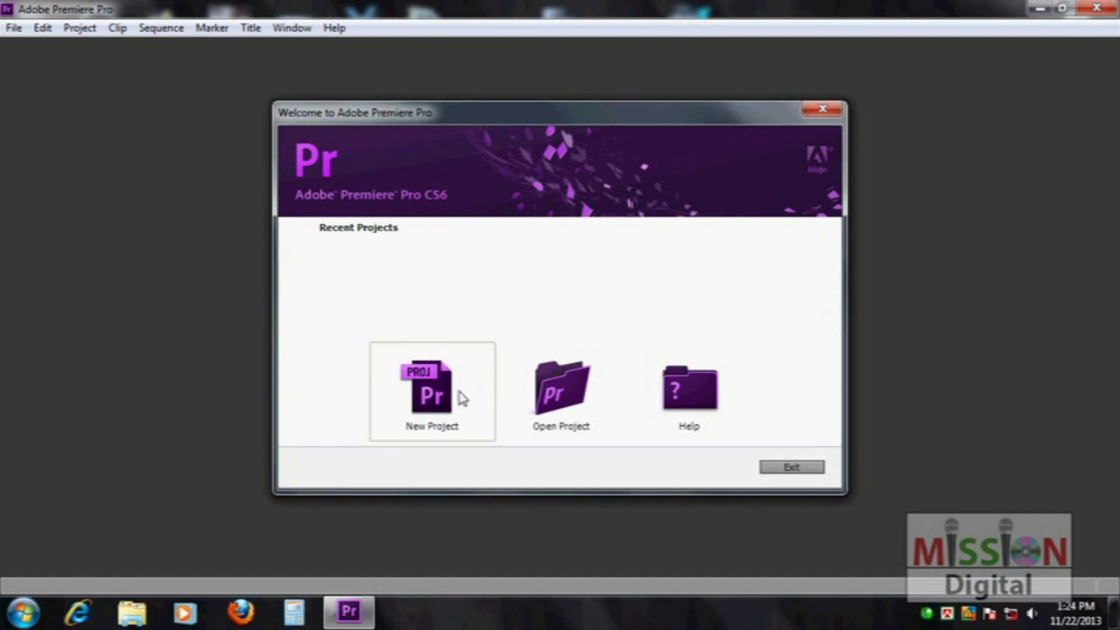
# Start a new project from the welcome screen and shift its settings dialog slightly
pyautogui.click(428, 396)
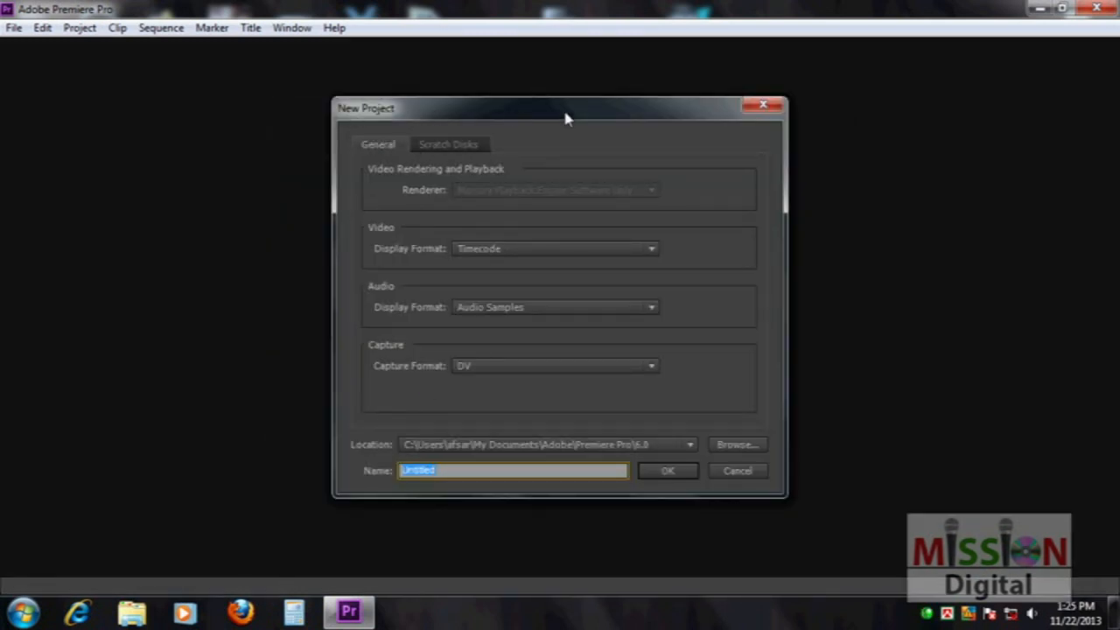
pyautogui.moveTo(563, 118); pyautogui.dragTo(560, 116)
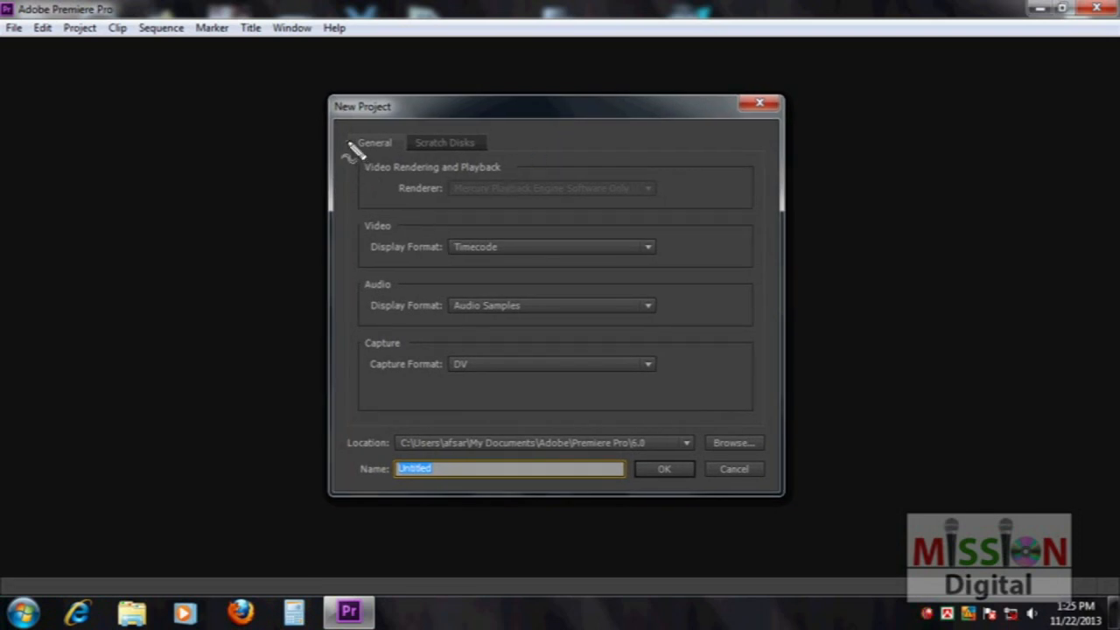
pyautogui.moveTo(362, 136)
pyautogui.mouseDown()
pyautogui.moveTo(411, 157)
pyautogui.moveTo(341, 143)
pyautogui.mouseUp()
pyautogui.moveTo(416, 131)
pyautogui.mouseDown()
pyautogui.moveTo(484, 148)
pyautogui.moveTo(474, 167)
pyautogui.moveTo(410, 159)
pyautogui.moveTo(426, 136)
pyautogui.mouseUp()
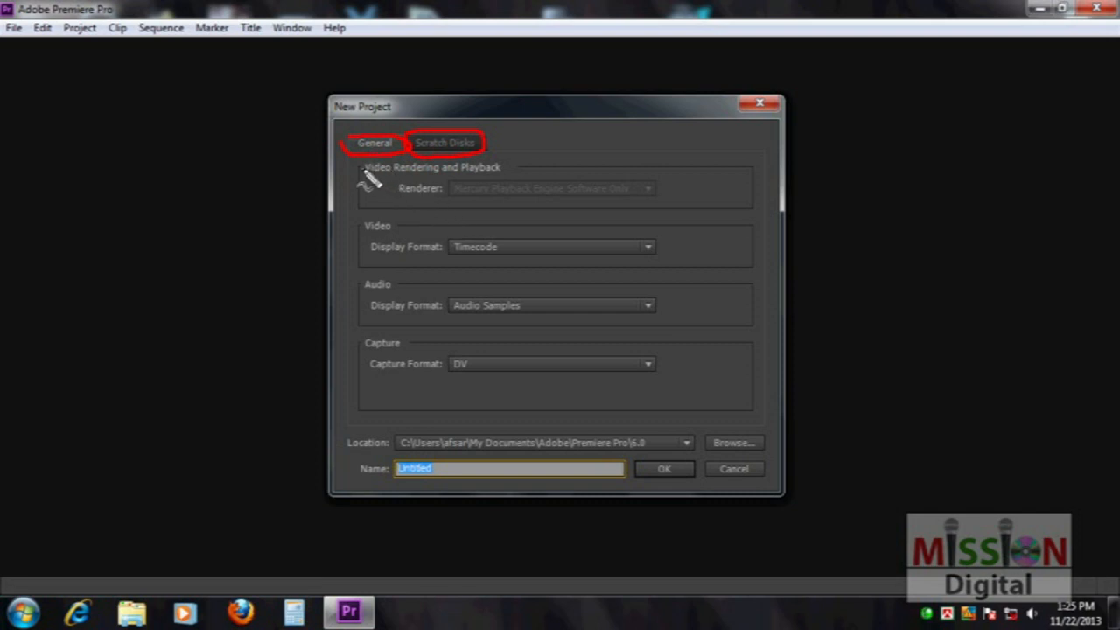
pyautogui.moveTo(366, 166)
pyautogui.mouseDown()
pyautogui.moveTo(653, 166)
pyautogui.moveTo(650, 192)
pyautogui.moveTo(411, 200)
pyautogui.moveTo(369, 172)
pyautogui.mouseUp()
pyautogui.moveTo(354, 215)
pyautogui.mouseDown()
pyautogui.moveTo(679, 233)
pyautogui.moveTo(682, 278)
pyautogui.mouseUp()
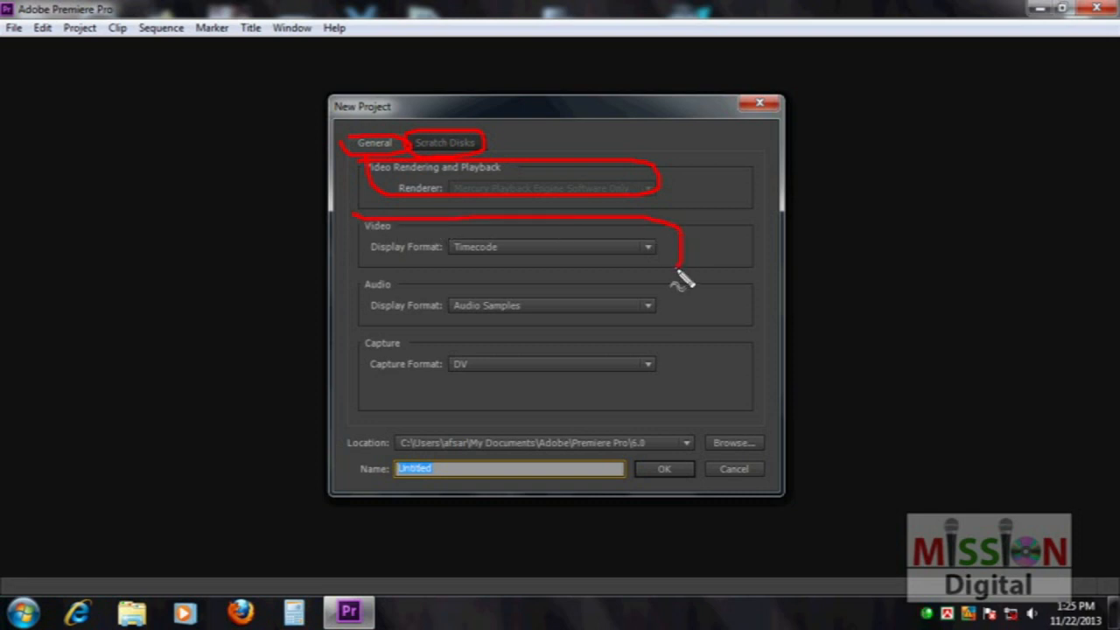
pyautogui.moveTo(682, 278)
pyautogui.mouseDown()
pyautogui.moveTo(551, 285)
pyautogui.moveTo(357, 262)
pyautogui.moveTo(343, 242)
pyautogui.moveTo(365, 218)
pyautogui.mouseUp()
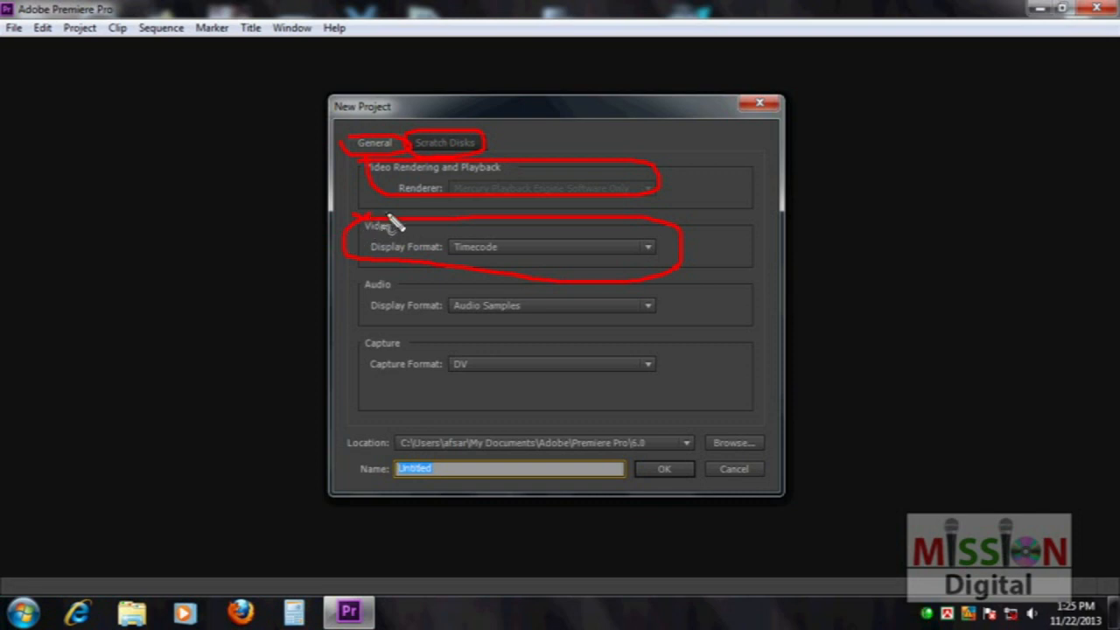
pyautogui.moveTo(352, 282)
pyautogui.mouseDown()
pyautogui.moveTo(663, 290)
pyautogui.moveTo(510, 339)
pyautogui.moveTo(362, 300)
pyautogui.mouseUp()
pyautogui.moveTo(358, 340)
pyautogui.mouseDown()
pyautogui.moveTo(764, 358)
pyautogui.moveTo(641, 405)
pyautogui.moveTo(422, 388)
pyautogui.moveTo(362, 356)
pyautogui.moveTo(385, 325)
pyautogui.mouseUp()
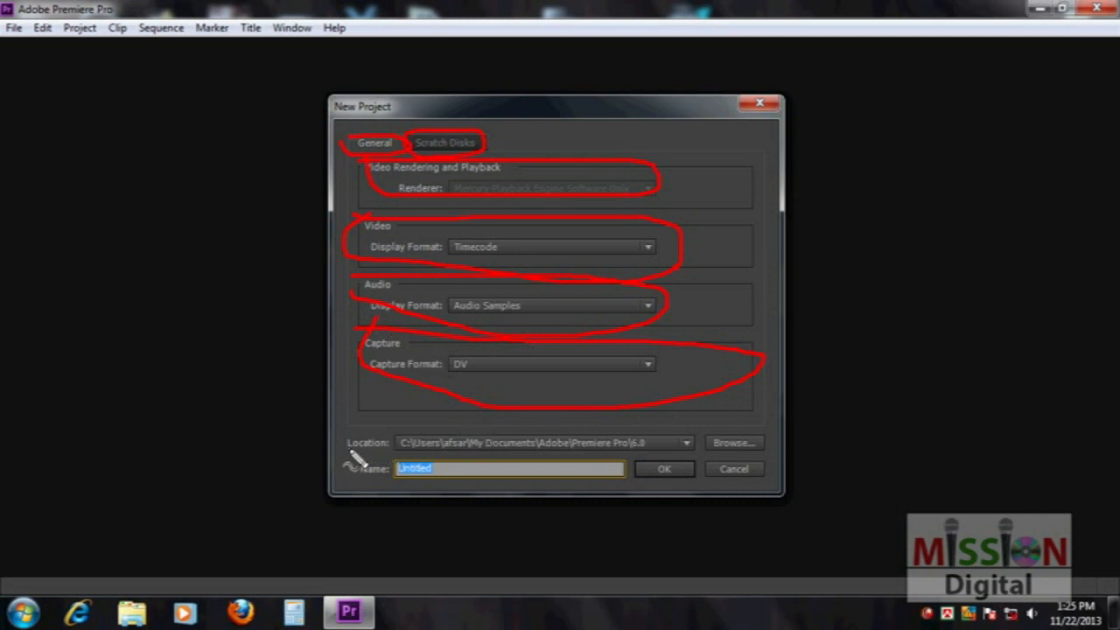
pyautogui.moveTo(344, 434)
pyautogui.mouseDown()
pyautogui.moveTo(480, 426)
pyautogui.moveTo(713, 434)
pyautogui.moveTo(712, 450)
pyautogui.moveTo(685, 460)
pyautogui.moveTo(354, 446)
pyautogui.mouseUp()
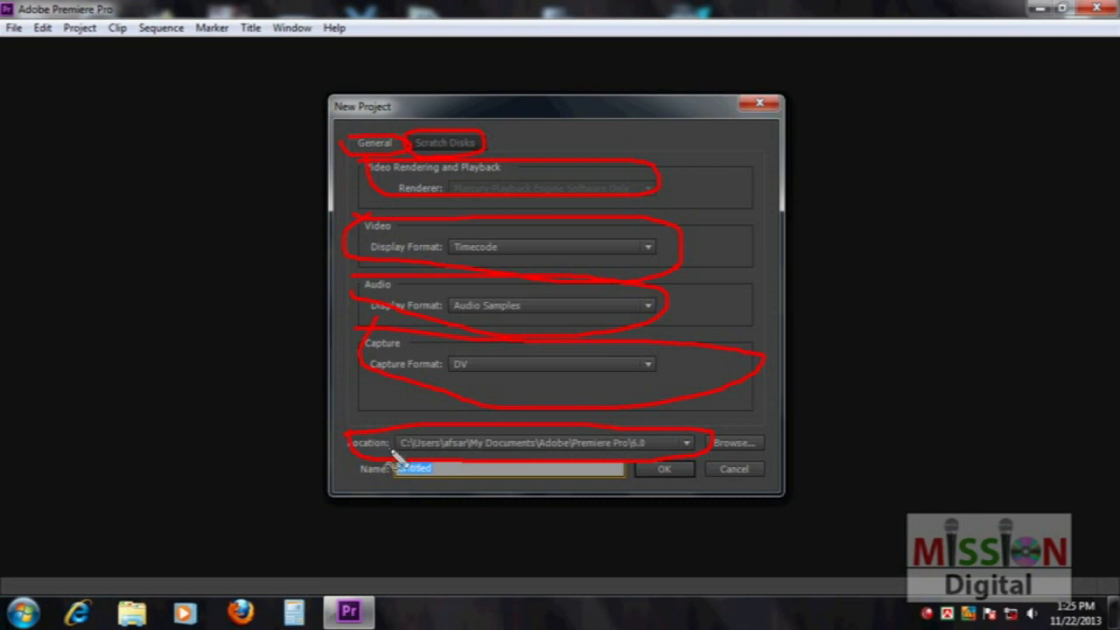
pyautogui.moveTo(639, 469)
pyautogui.mouseDown()
pyautogui.moveTo(556, 498)
pyautogui.moveTo(376, 496)
pyautogui.moveTo(363, 472)
pyautogui.moveTo(393, 456)
pyautogui.mouseUp()
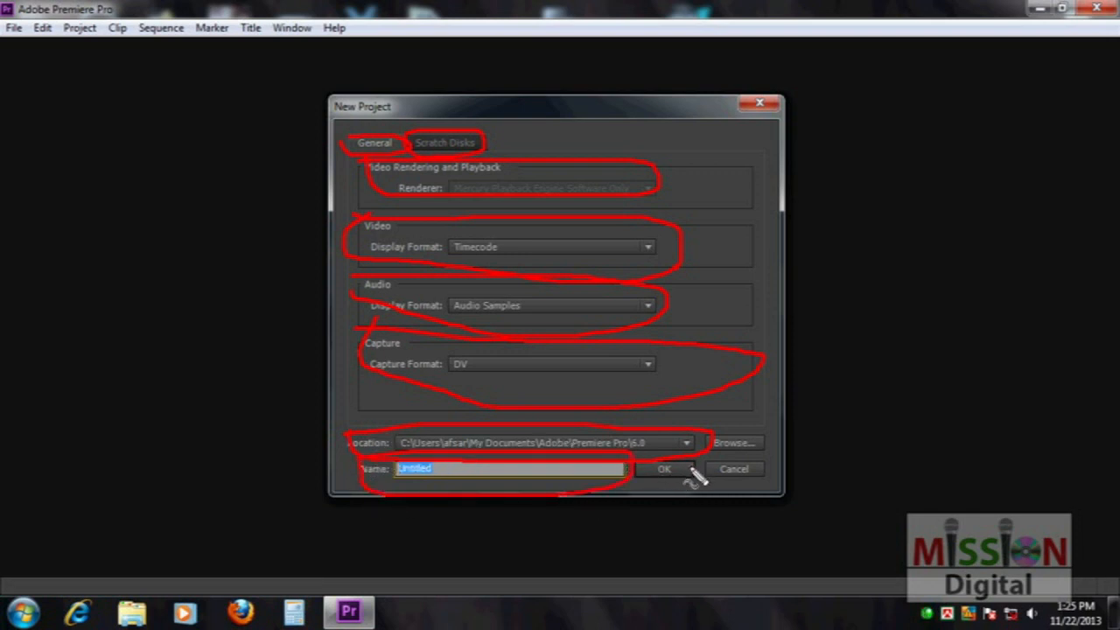
pyautogui.press('Escape')
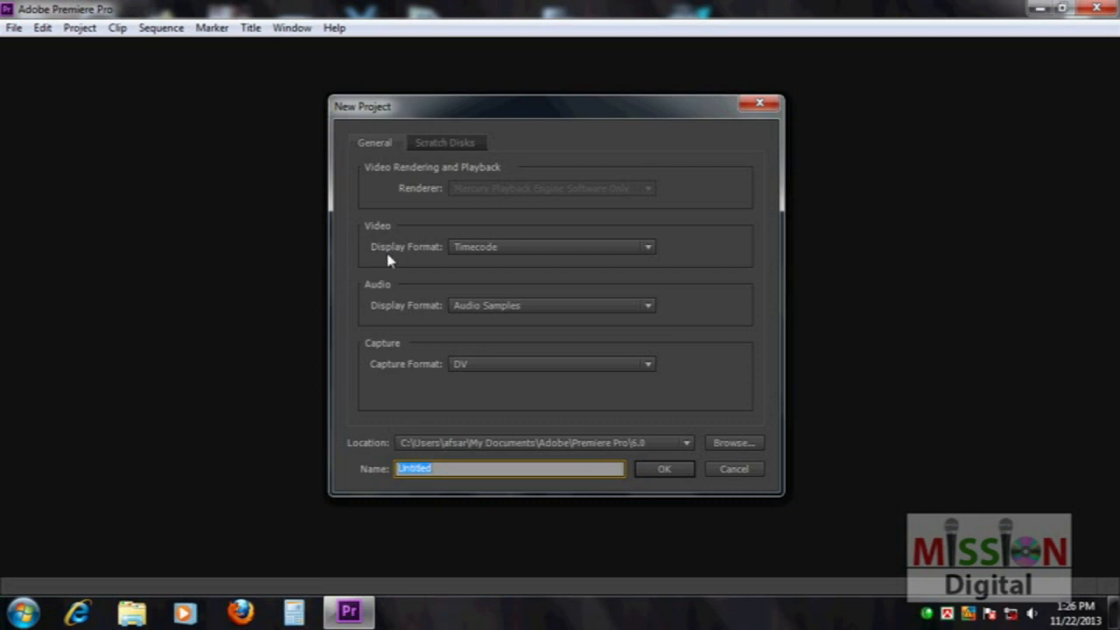
# Examine the available options for the new project's video display format, audio display format and capture format
pyautogui.click(523, 248)
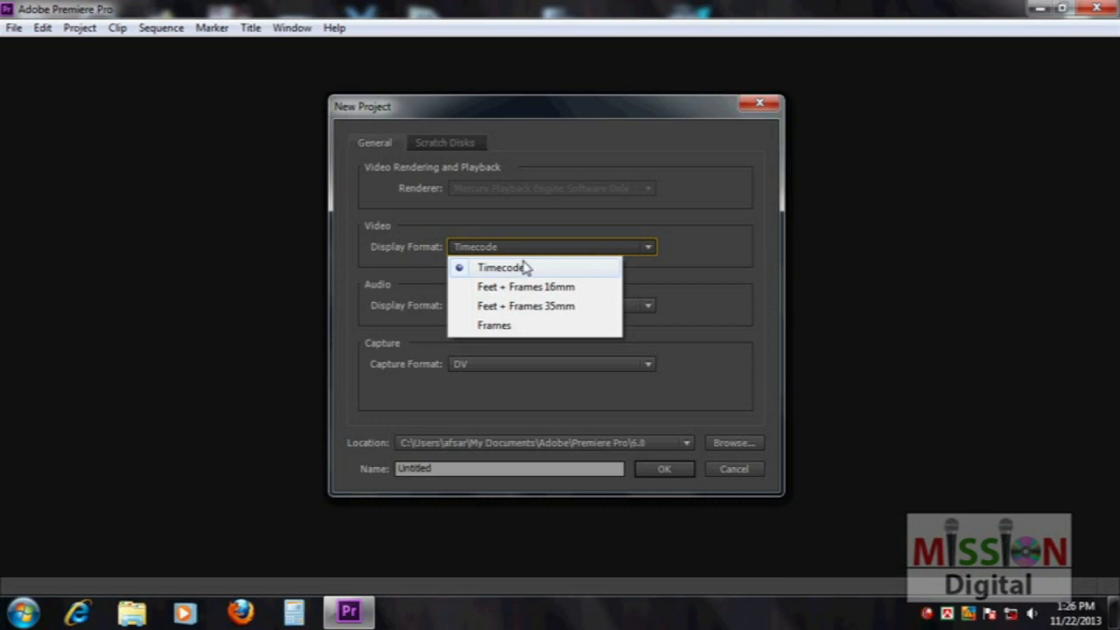
pyautogui.click(486, 225)
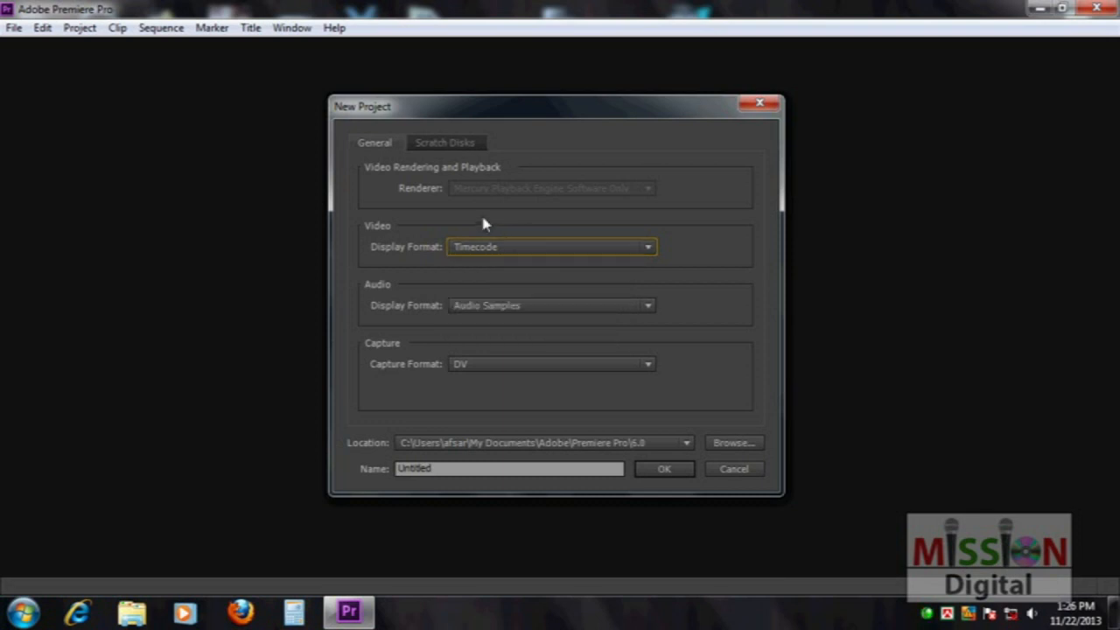
pyautogui.click(517, 250)
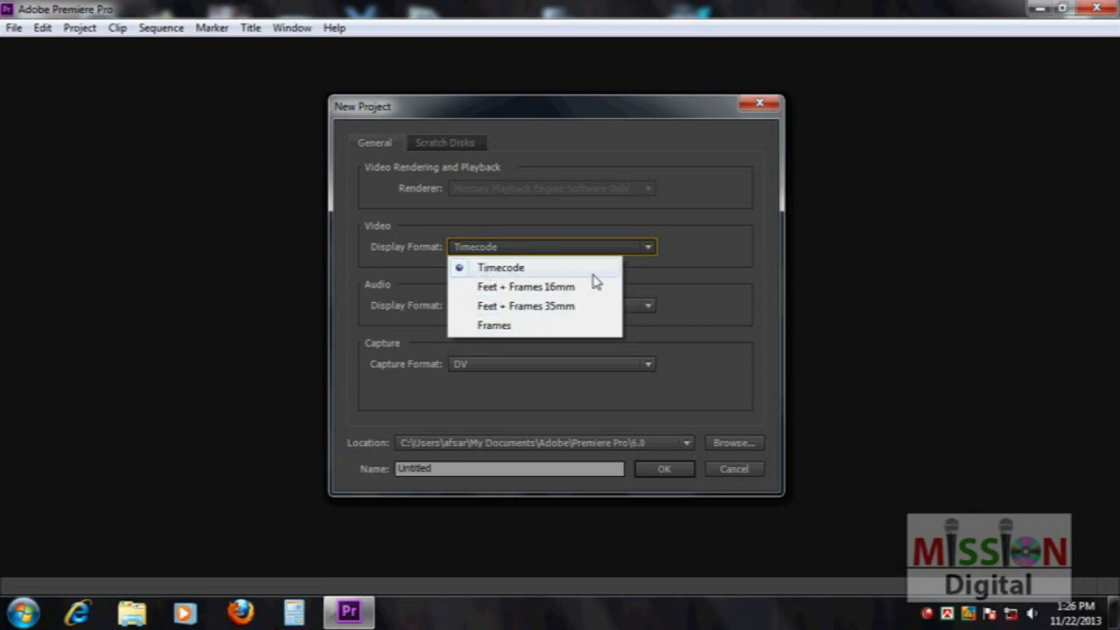
pyautogui.click(688, 249)
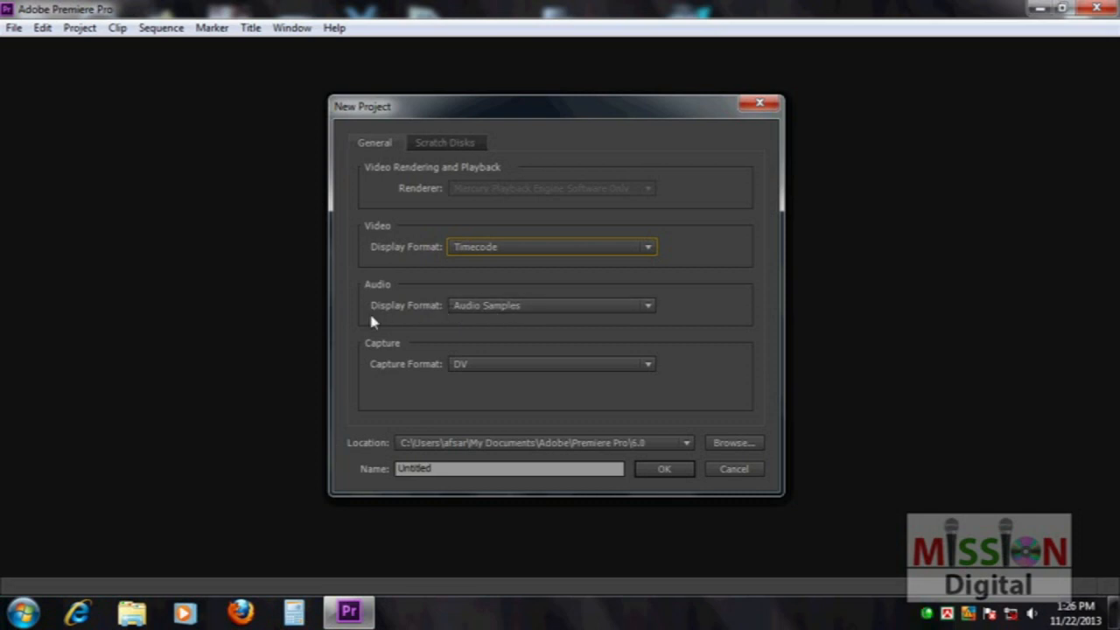
pyautogui.click(546, 306)
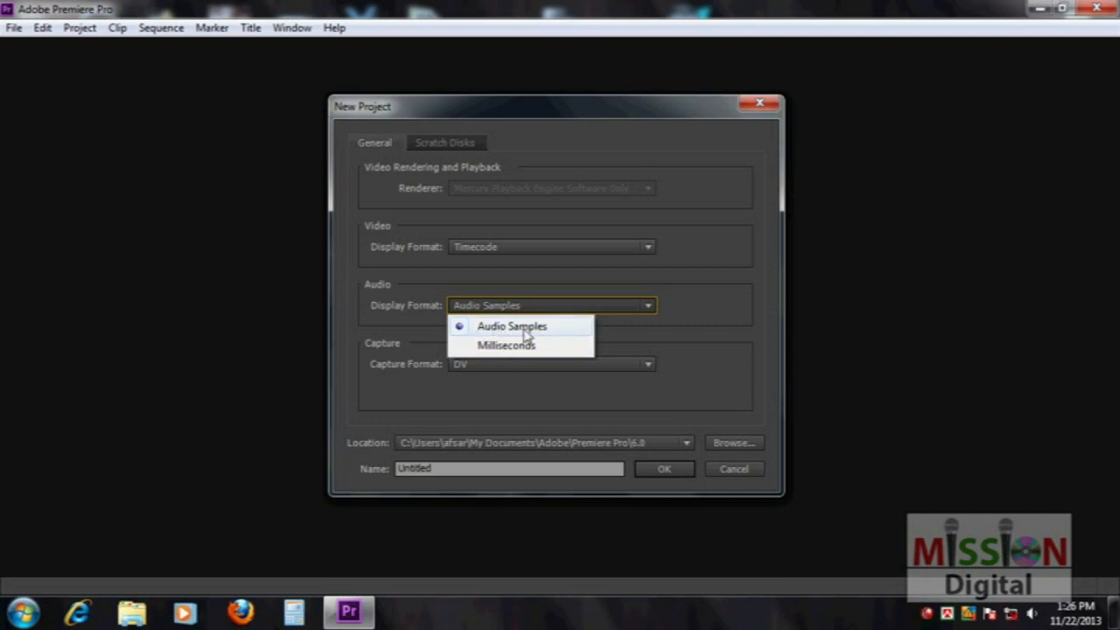
pyautogui.click(699, 317)
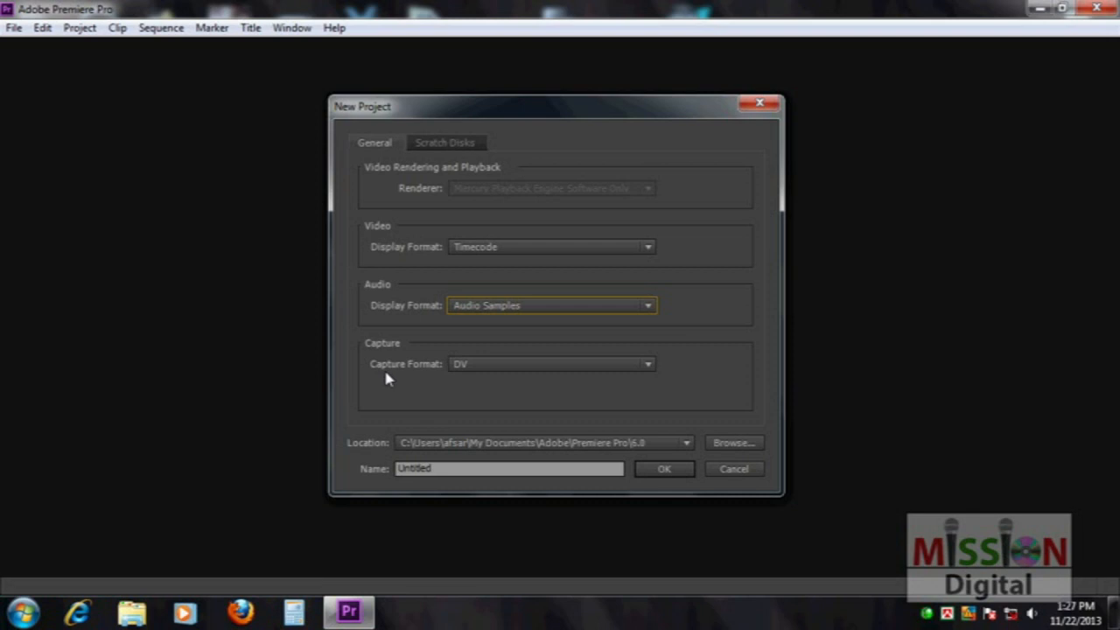
pyautogui.click(522, 364)
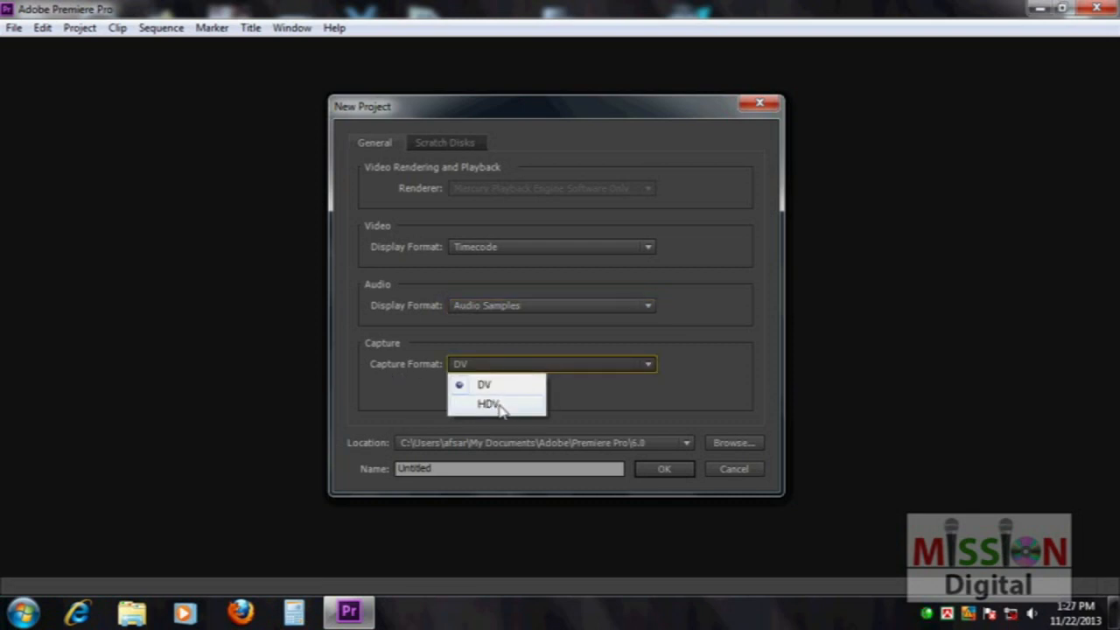
pyautogui.click(470, 342)
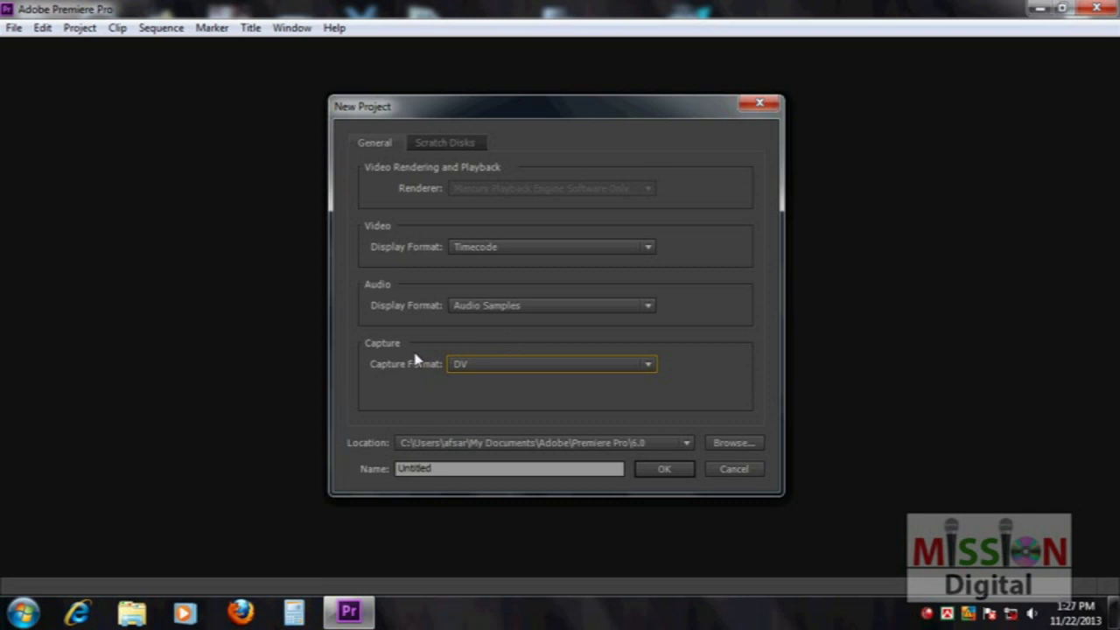
pyautogui.click(459, 363)
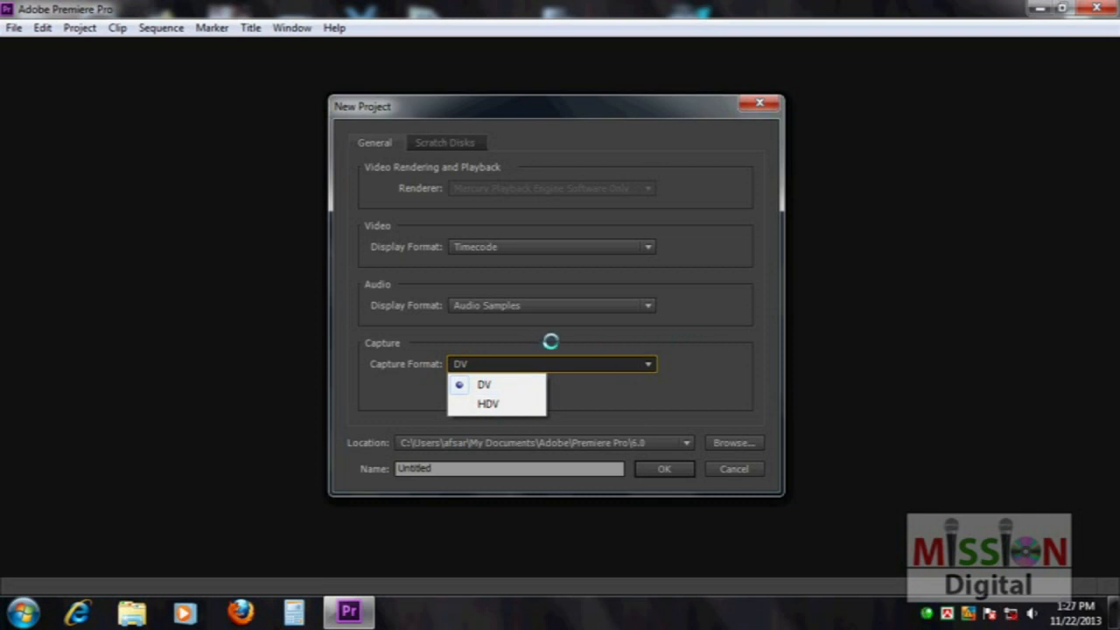
pyautogui.click(721, 396)
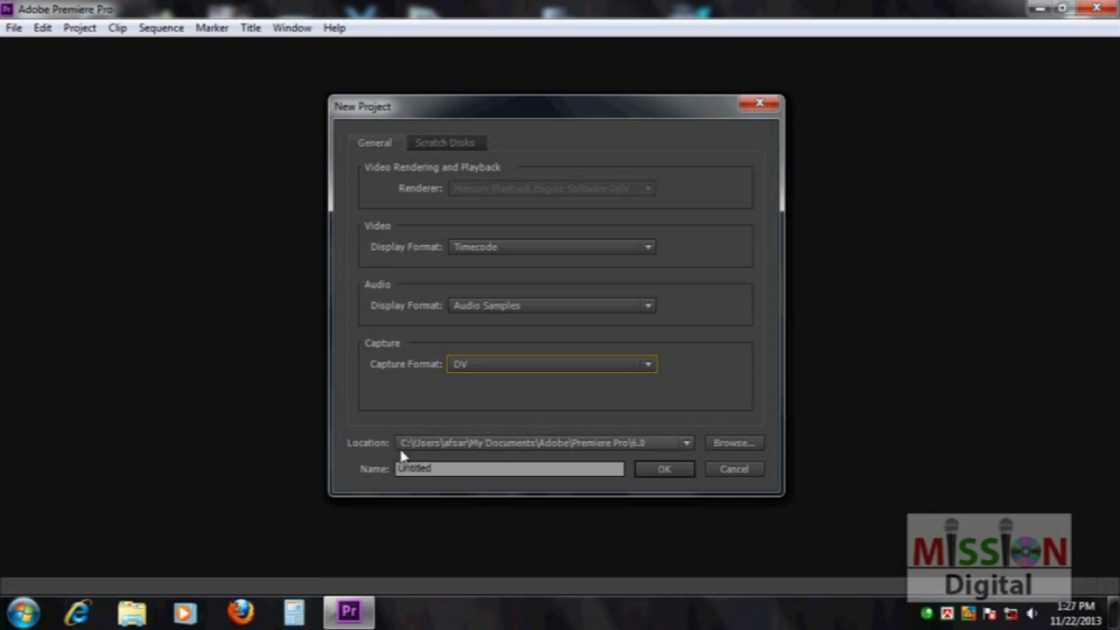
# Check the listed project locations, then browse for a destination folder on the New (F:) drive
pyautogui.click(685, 444)
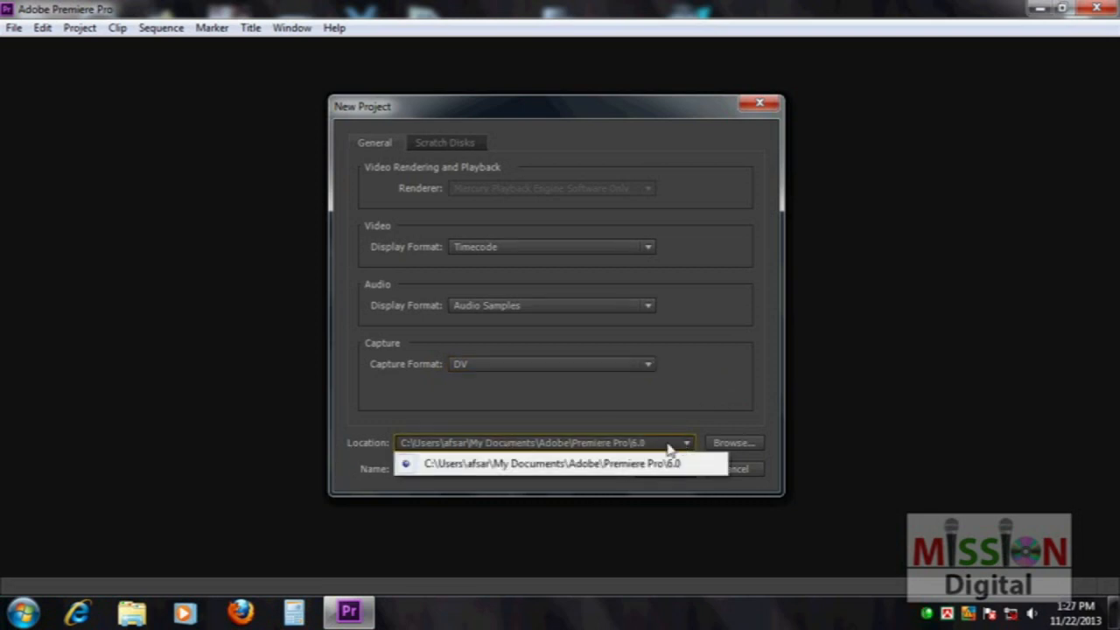
pyautogui.click(650, 404)
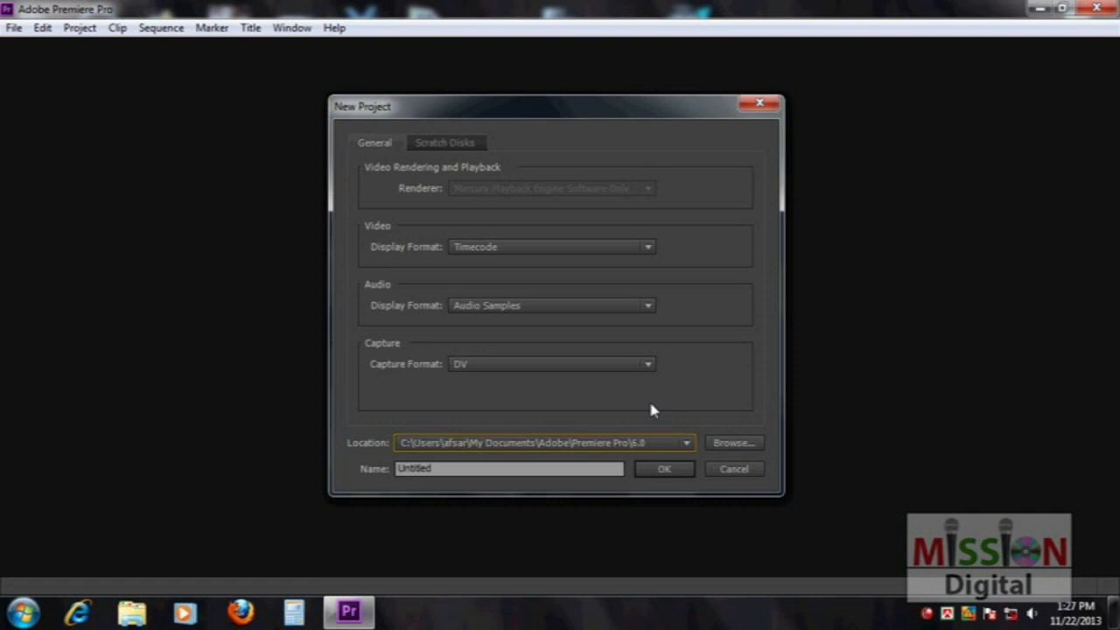
pyautogui.click(733, 443)
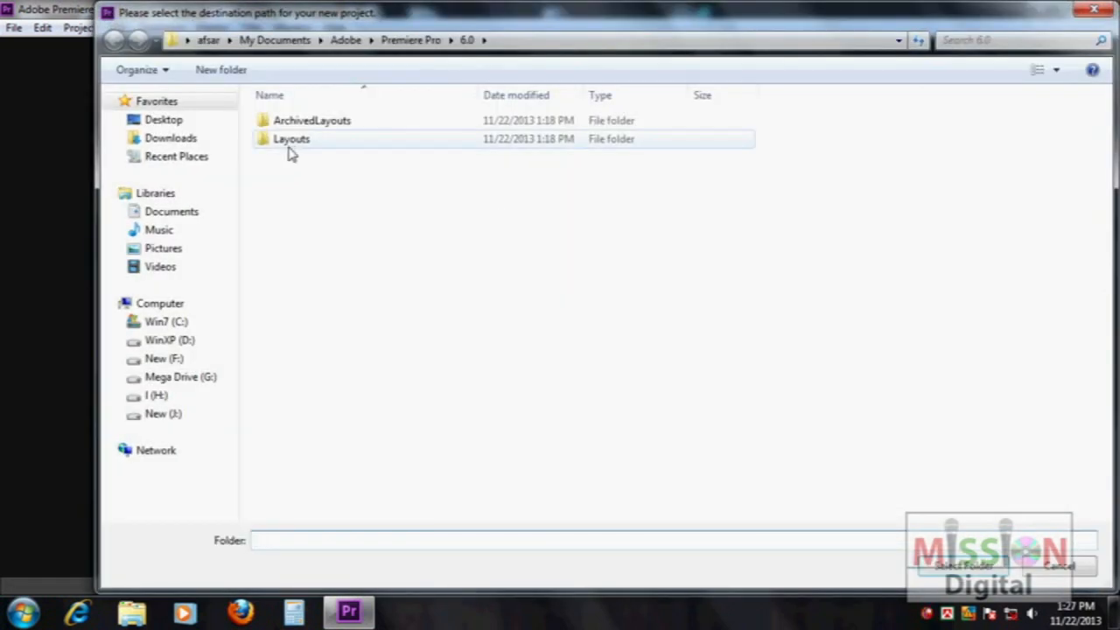
pyautogui.click(176, 361)
pyautogui.click(750, 272)
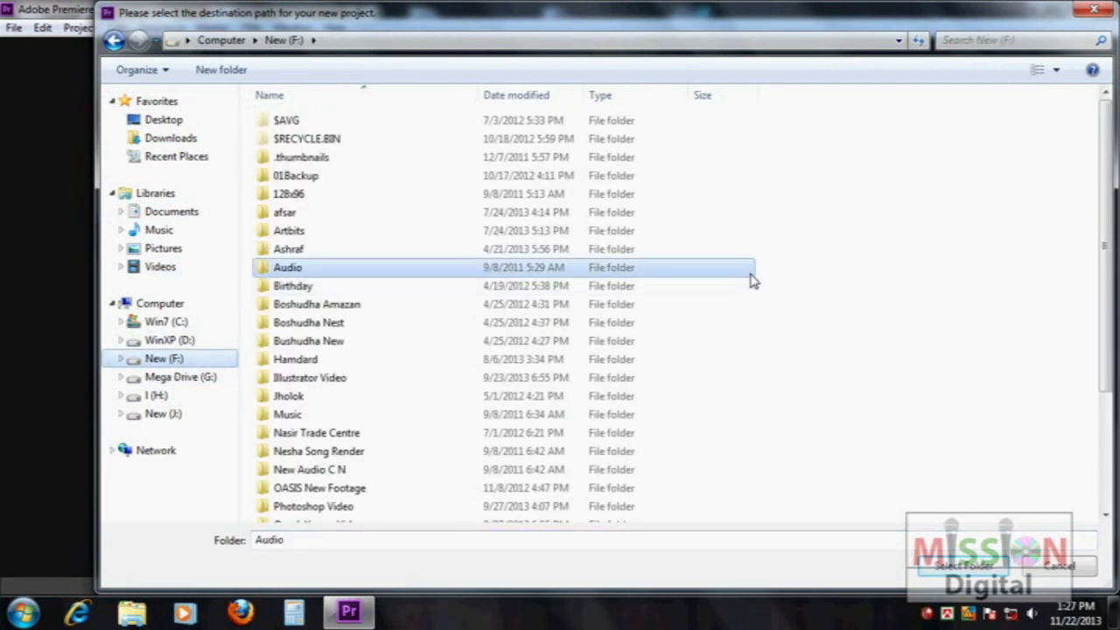
pyautogui.click(181, 362)
# Create a folder named Sample Project on the New (F:) drive and open it
pyautogui.rightClick(837, 350)
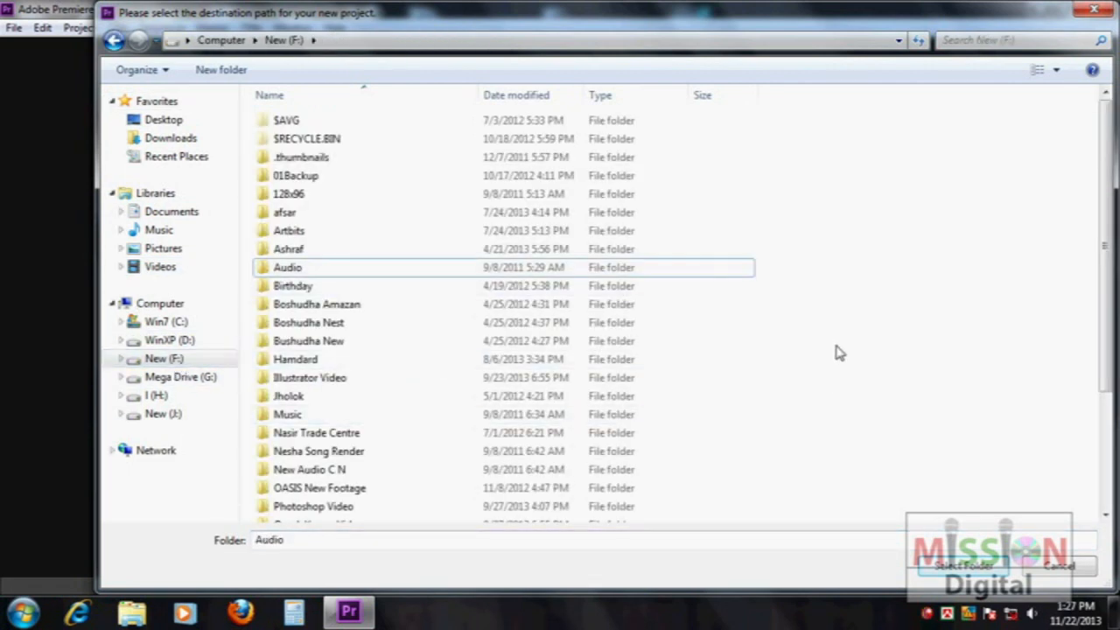
pyautogui.moveTo(879, 531)
pyautogui.click(1045, 531)
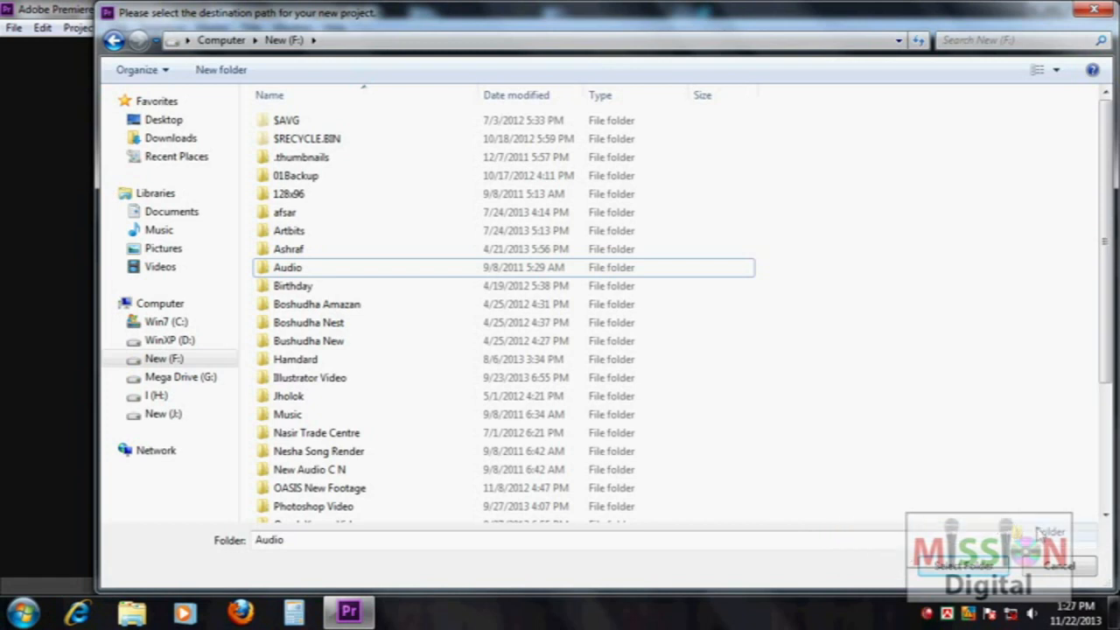
pyautogui.write('Sample Project')
pyautogui.press('Return')
pyautogui.press('Return')
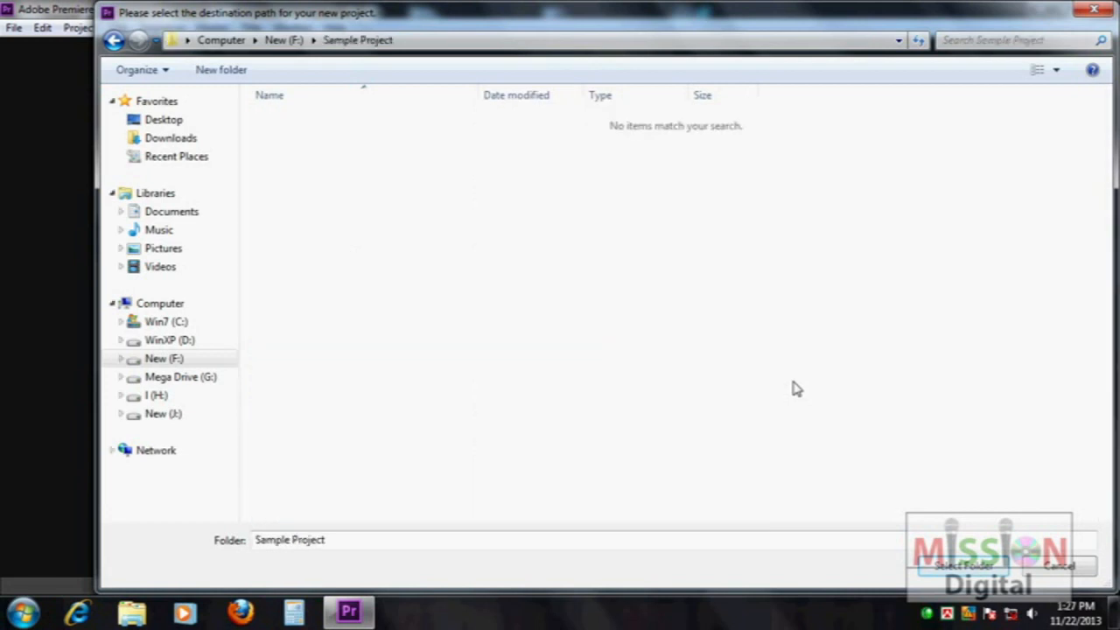
# Create a folder named Project01 inside the Sample Project folder and open it
pyautogui.rightClick(362, 236)
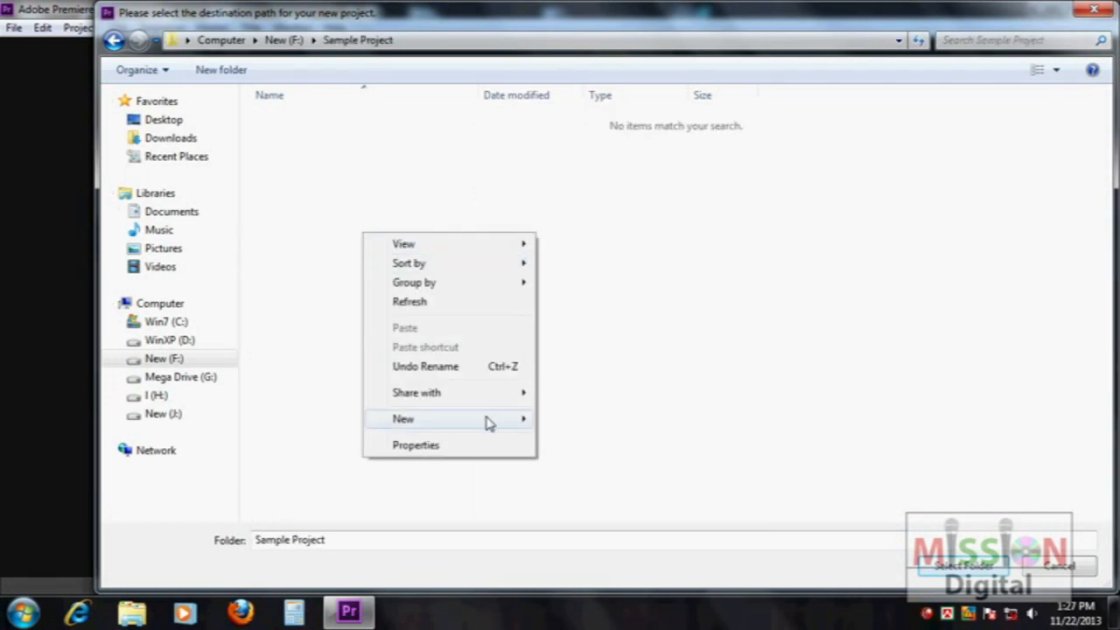
pyautogui.moveTo(489, 423)
pyautogui.click(600, 83)
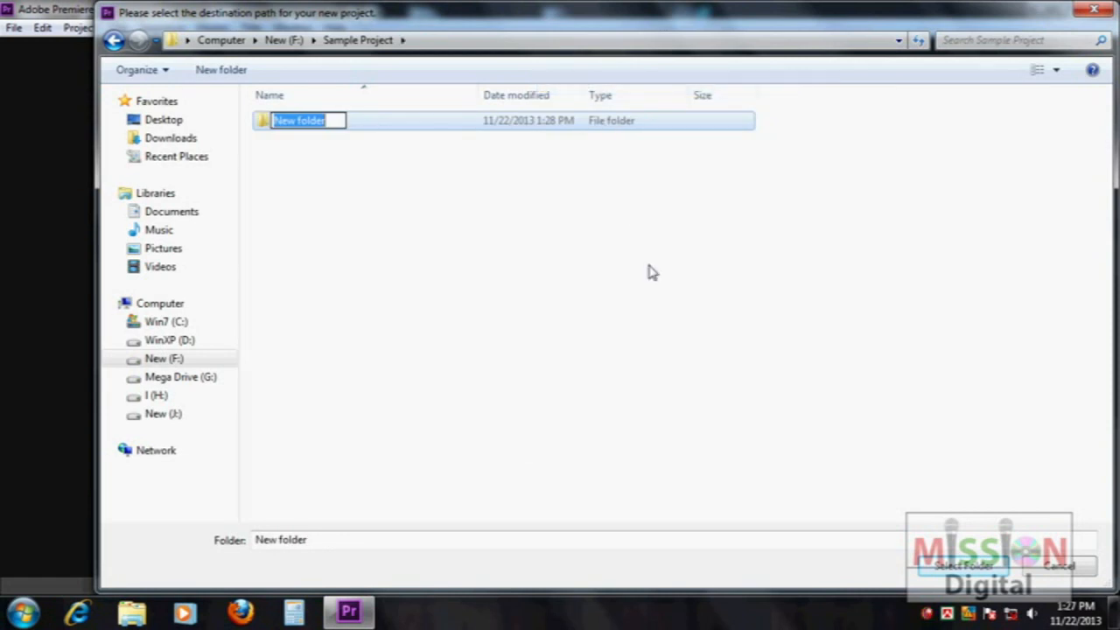
pyautogui.write('Proje')
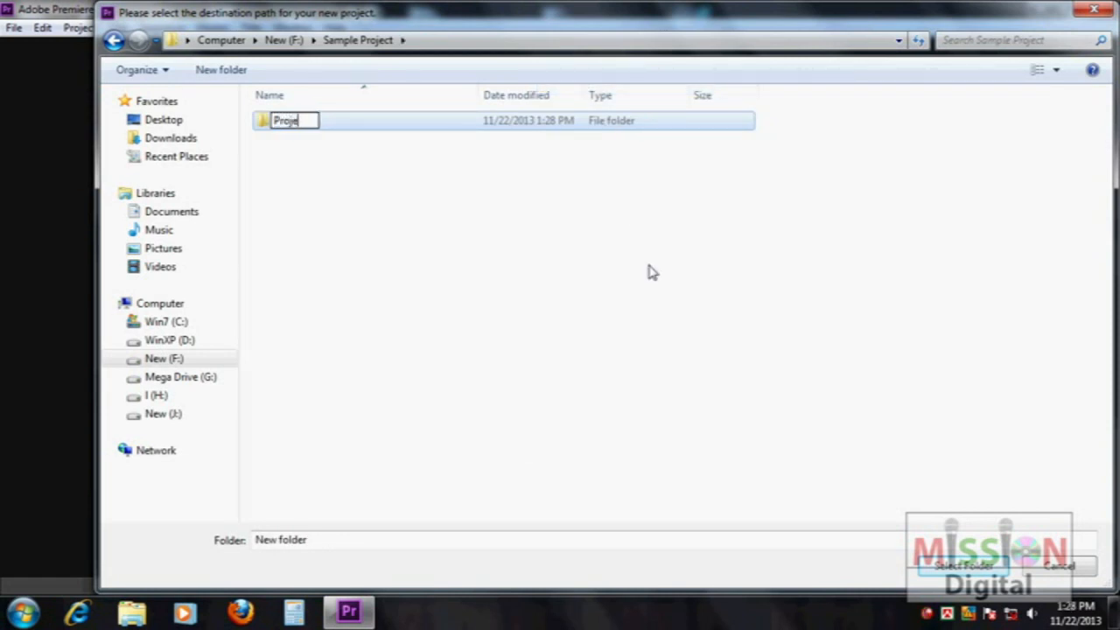
pyautogui.write('ct01')
pyautogui.press('Return')
pyautogui.press('Return')
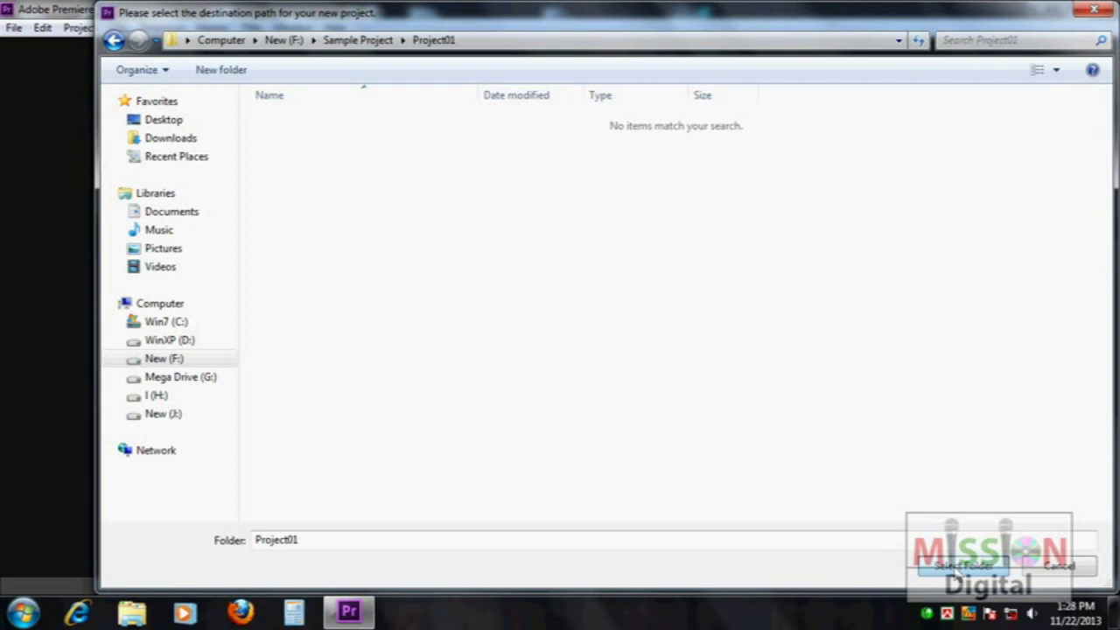
# Use the Project01 folder as the project location and name the project Project01
pyautogui.click(962, 566)
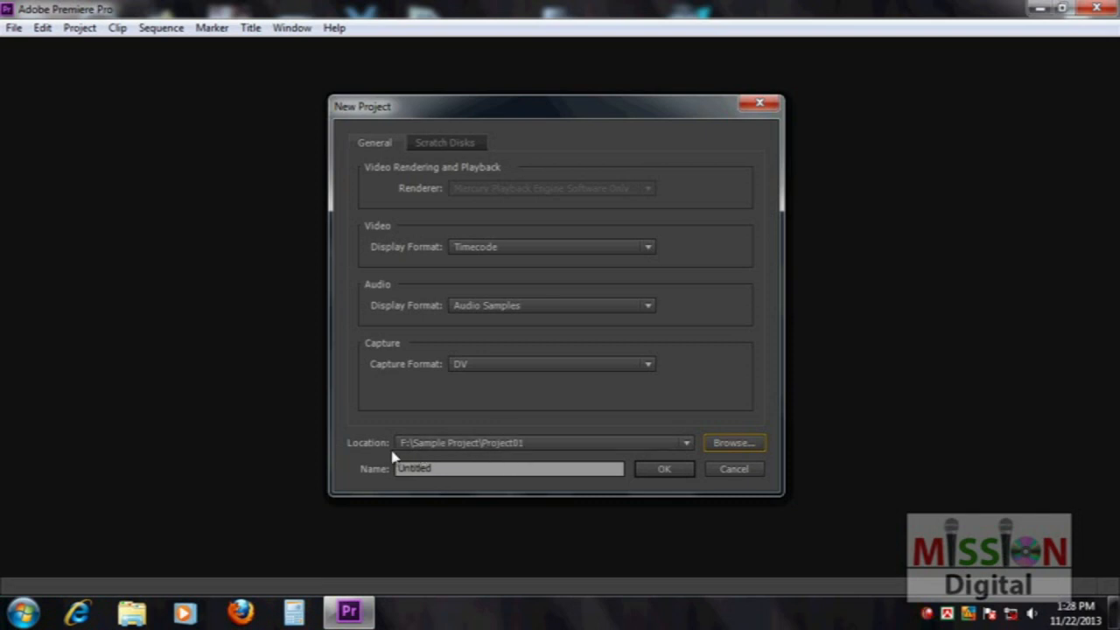
pyautogui.click(452, 471)
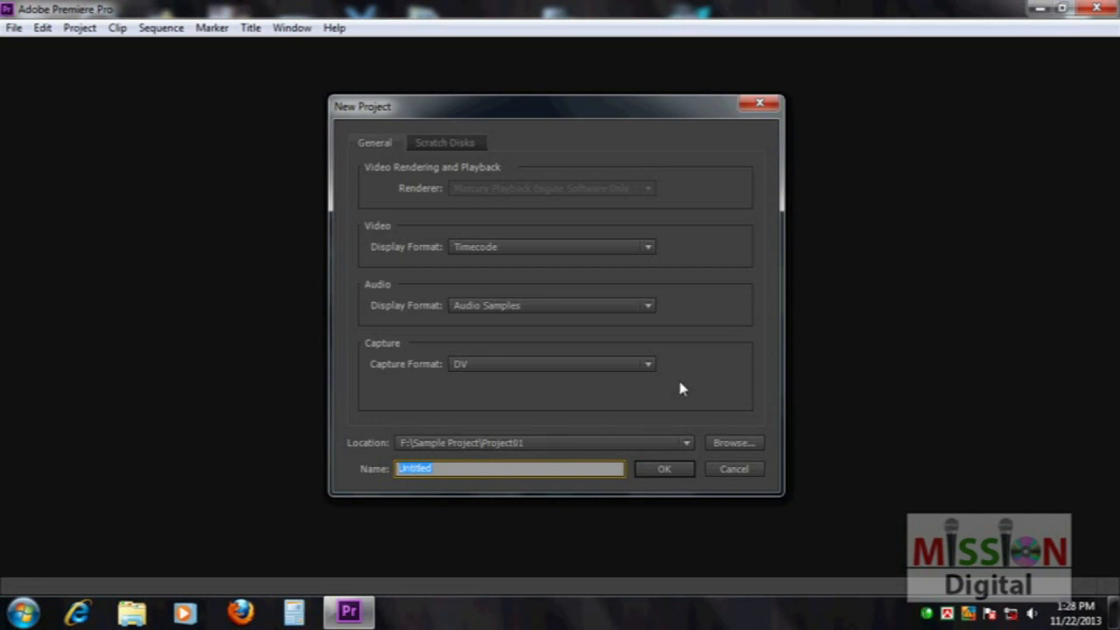
pyautogui.write('Project01')
# Review the new project's scratch disk locations and the storage choices for captured video, then return to the general settings
pyautogui.click(443, 146)
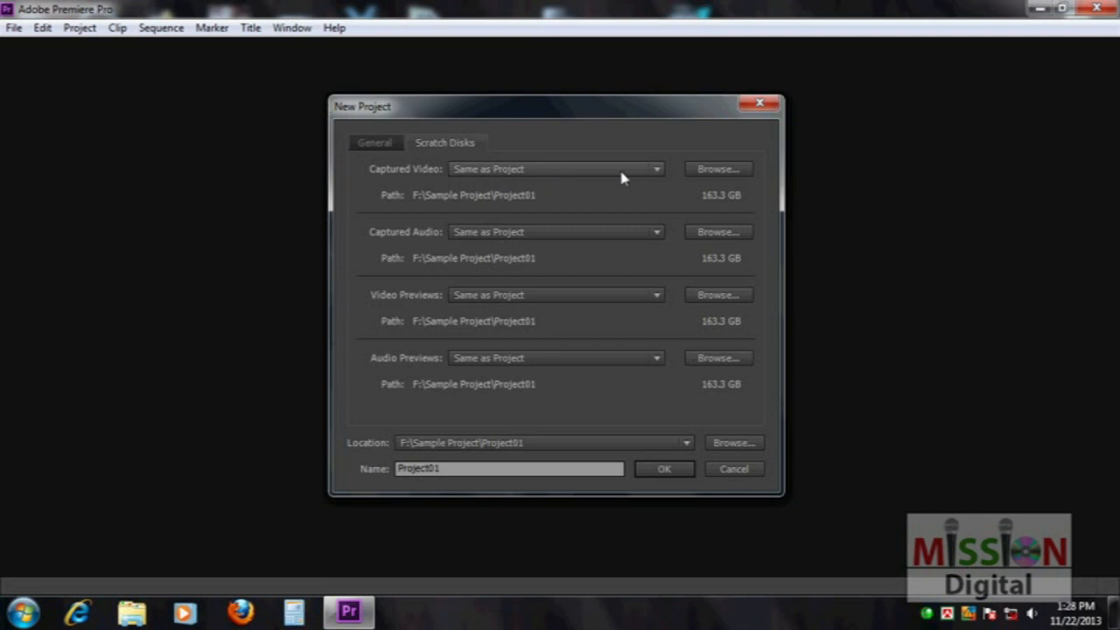
pyautogui.click(539, 171)
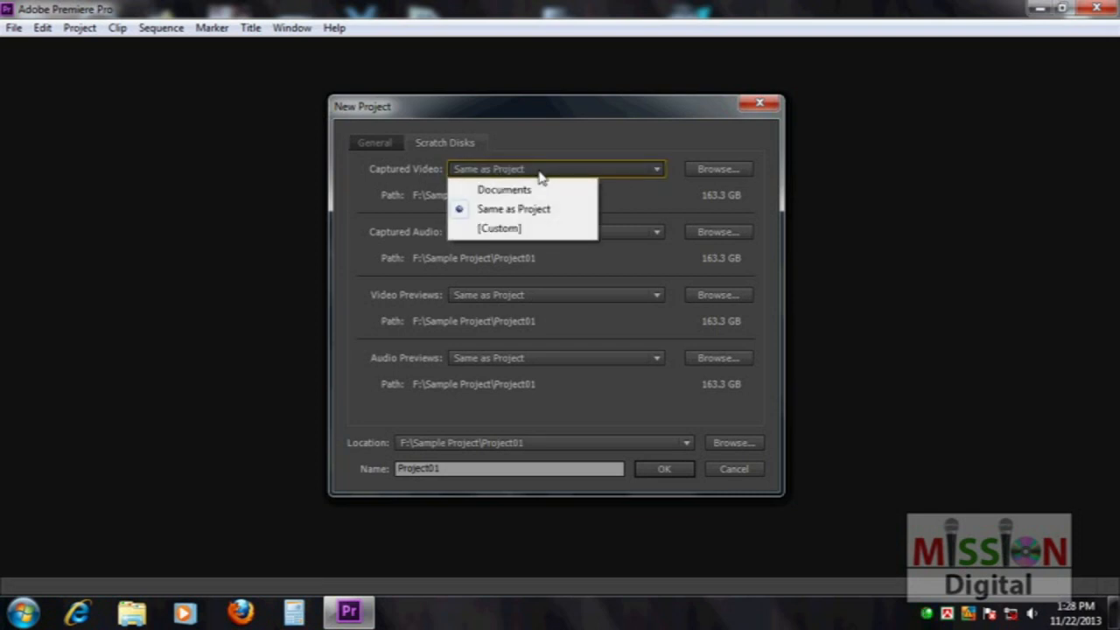
pyautogui.click(594, 140)
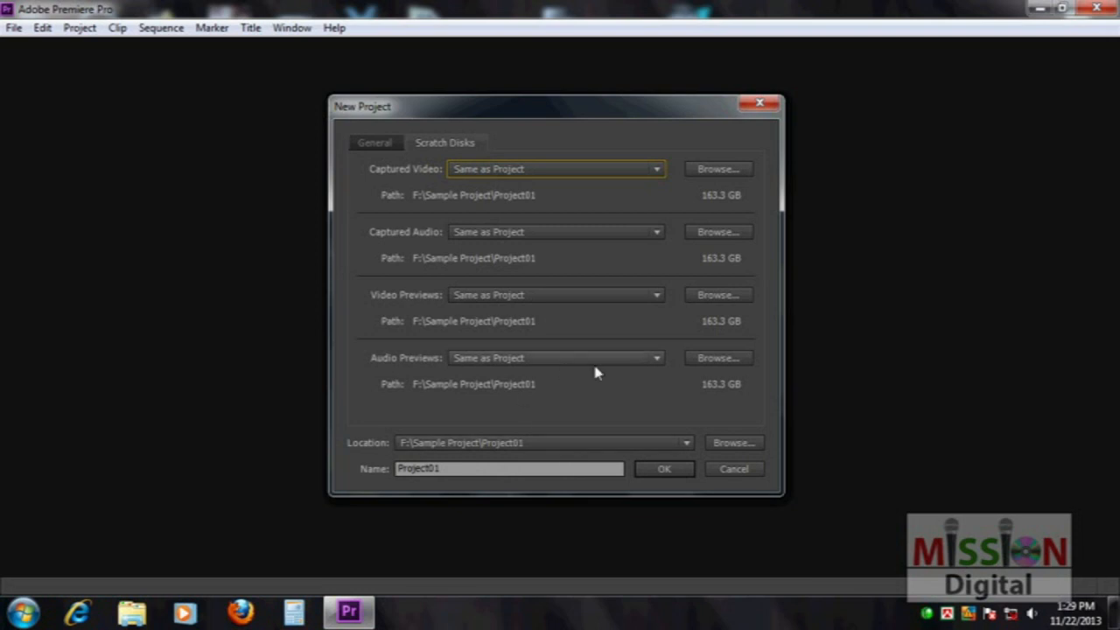
pyautogui.click(383, 141)
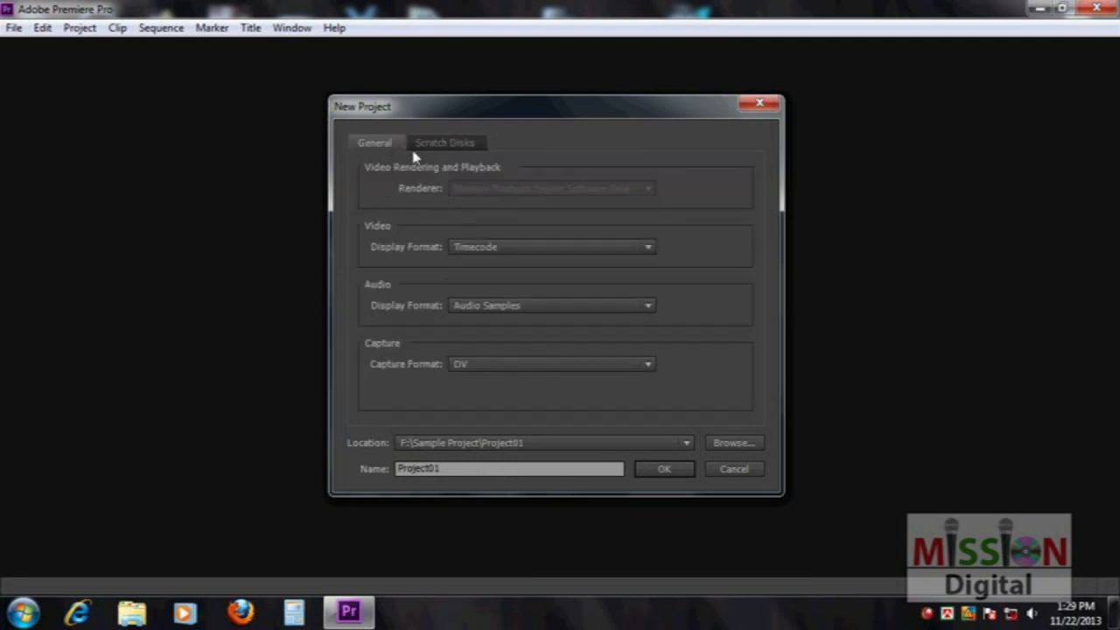
# Confirm the new project settings and move the New Sequence dialog up so all of it fits on screen
pyautogui.click(663, 470)
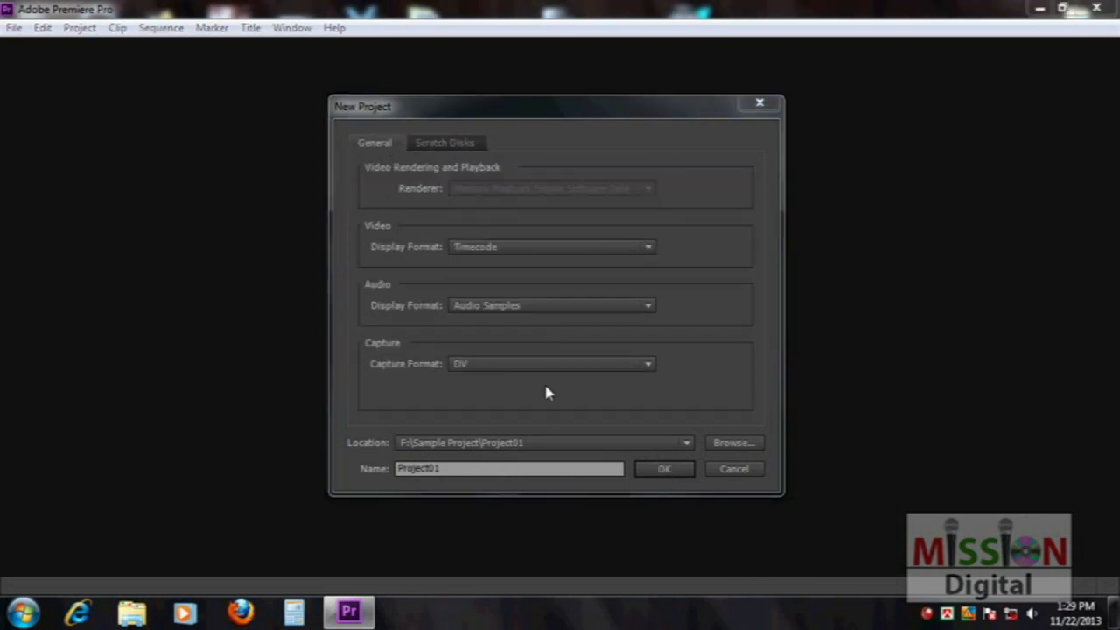
pyautogui.click(662, 468)
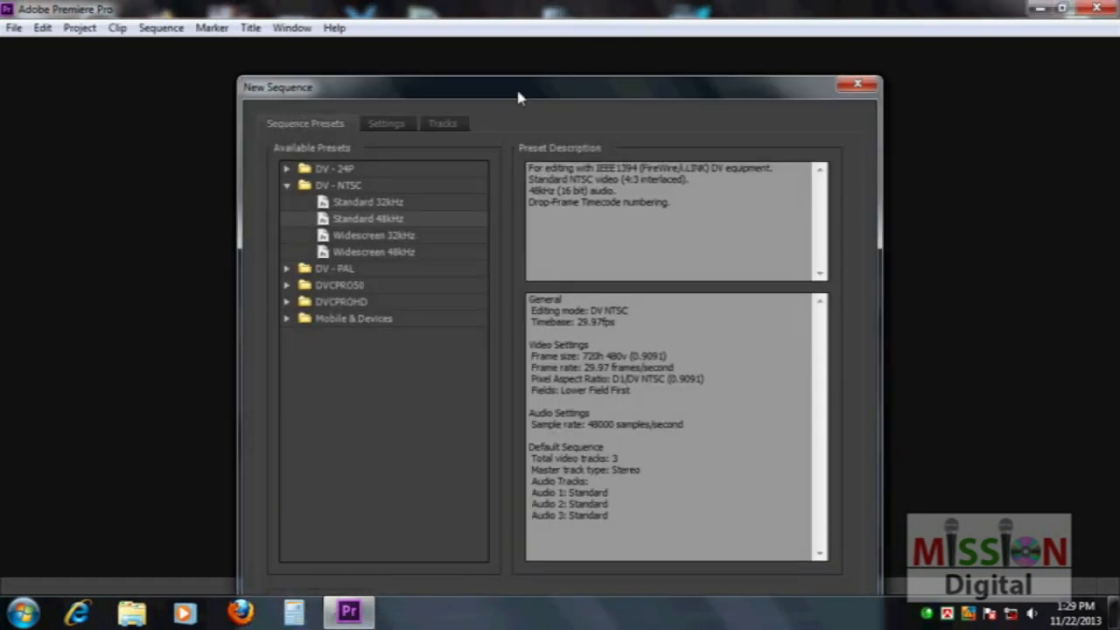
pyautogui.moveTo(518, 98); pyautogui.dragTo(508, 2)
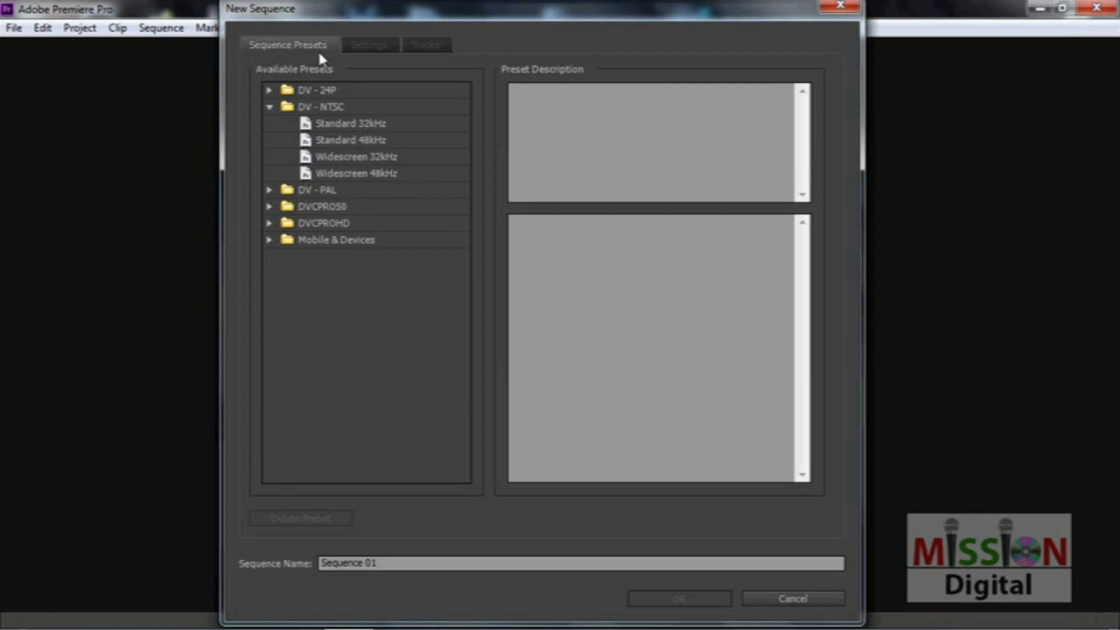
pyautogui.moveTo(245, 44)
pyautogui.mouseDown()
pyautogui.moveTo(284, 35)
pyautogui.moveTo(340, 43)
pyautogui.moveTo(345, 56)
pyautogui.moveTo(250, 46)
pyautogui.mouseUp()
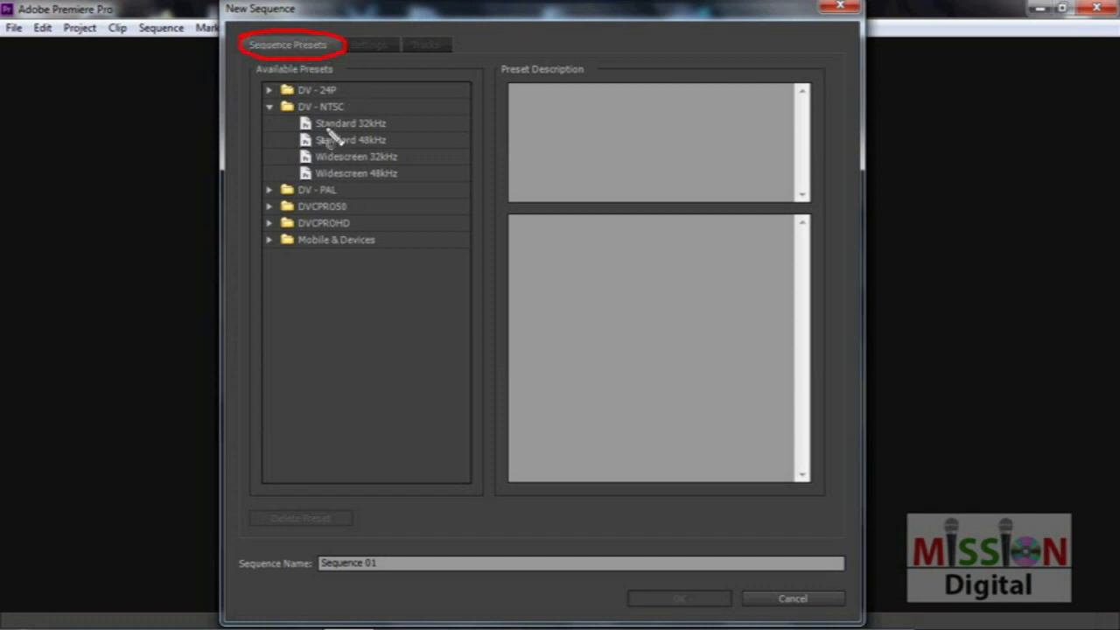
pyautogui.moveTo(350, 40); pyautogui.dragTo(406, 51)
pyautogui.press('Escape')
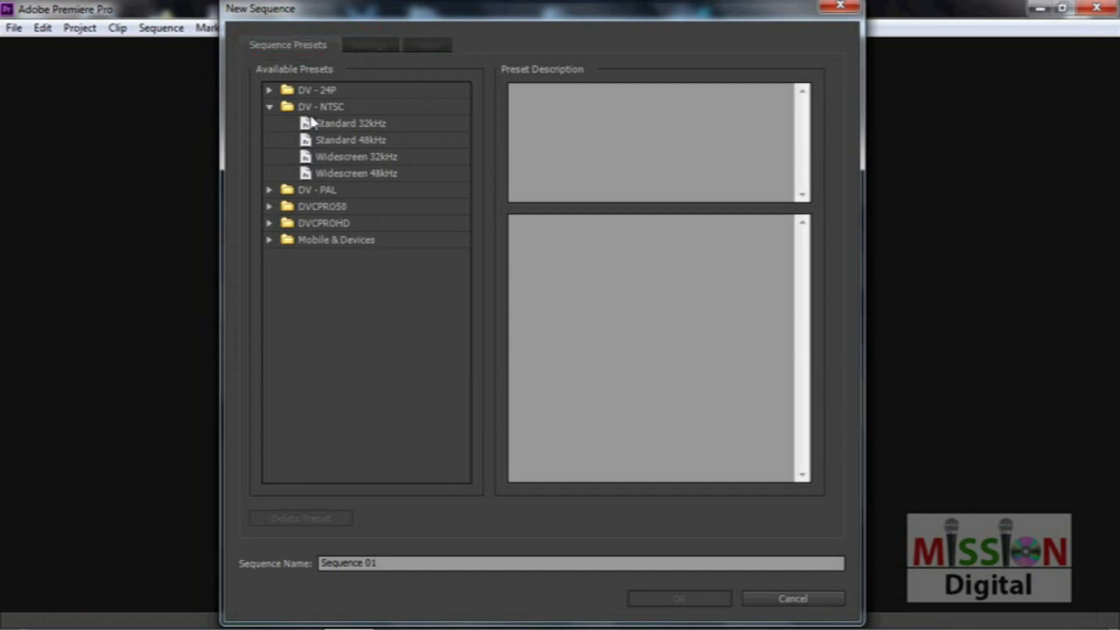
pyautogui.hotkey('ctrl', 'shift', 'd')
pyautogui.moveTo(260, 87)
pyautogui.mouseDown()
pyautogui.moveTo(394, 88)
pyautogui.moveTo(391, 286)
pyautogui.moveTo(267, 272)
pyautogui.moveTo(253, 91)
pyautogui.mouseUp()
pyautogui.press('Escape')
# Look through the DV - 24P and DV - NTSC preset groups, then choose the DV - PAL Standard 48kHz preset
pyautogui.click(271, 93)
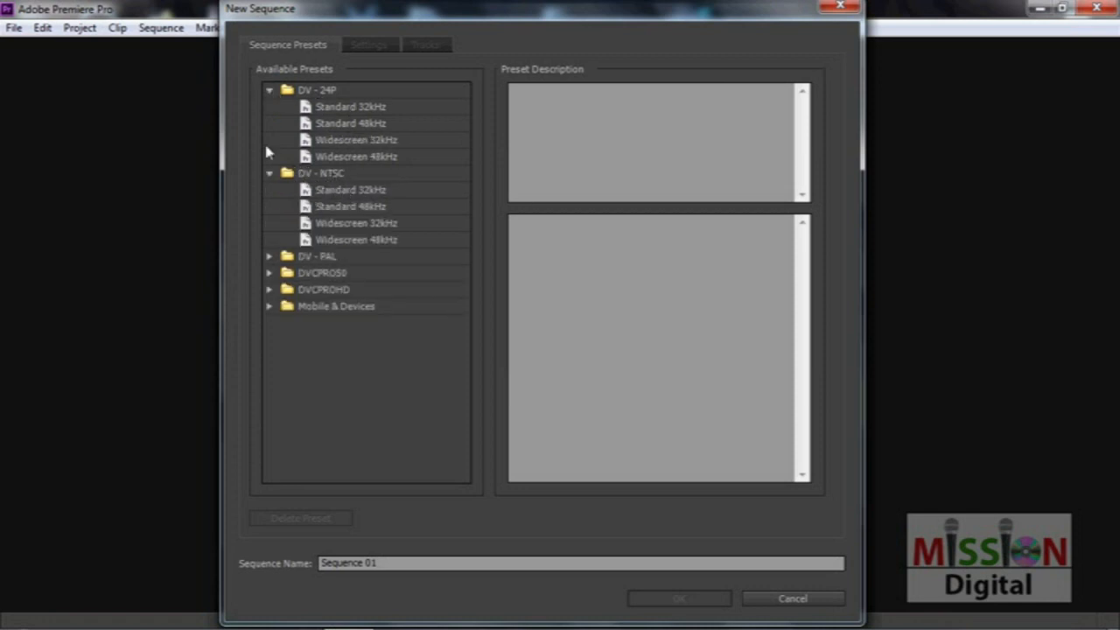
pyautogui.click(270, 91)
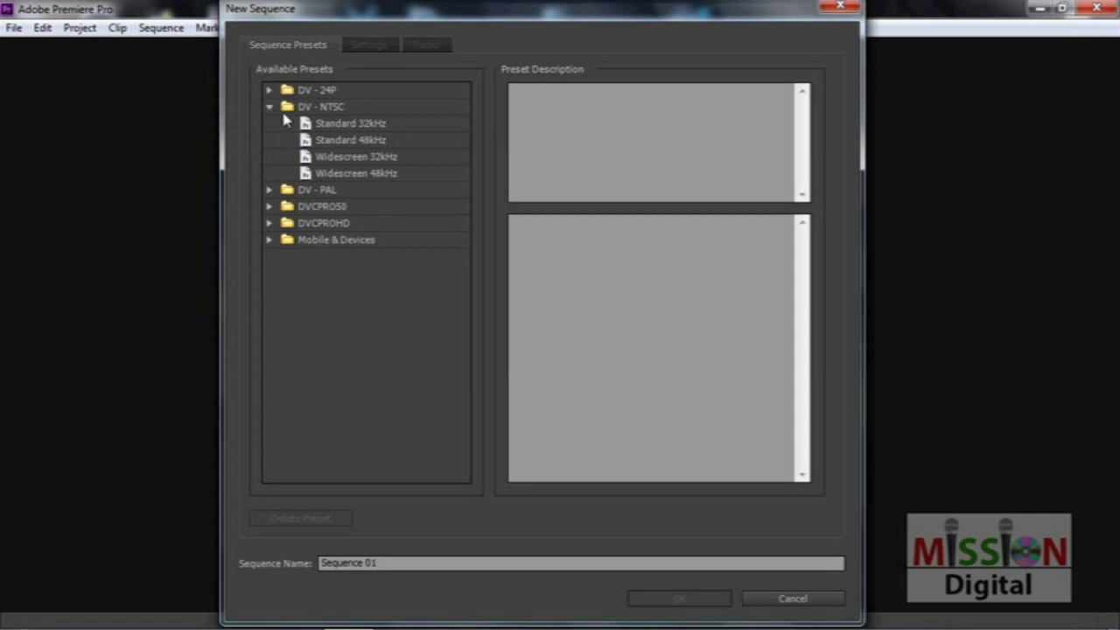
pyautogui.click(267, 109)
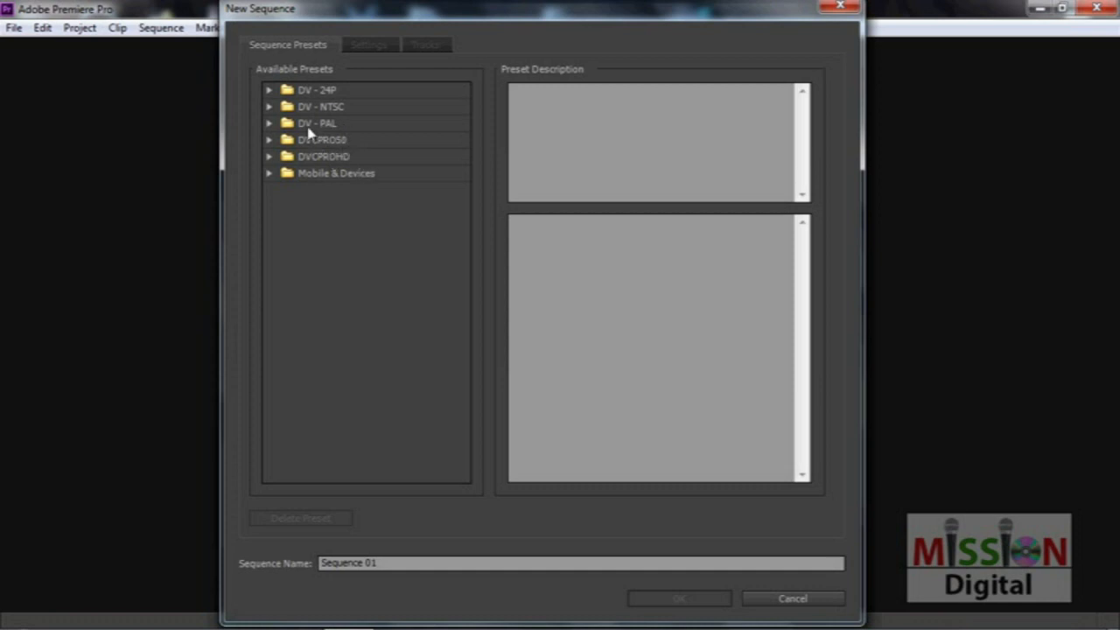
pyautogui.click(268, 124)
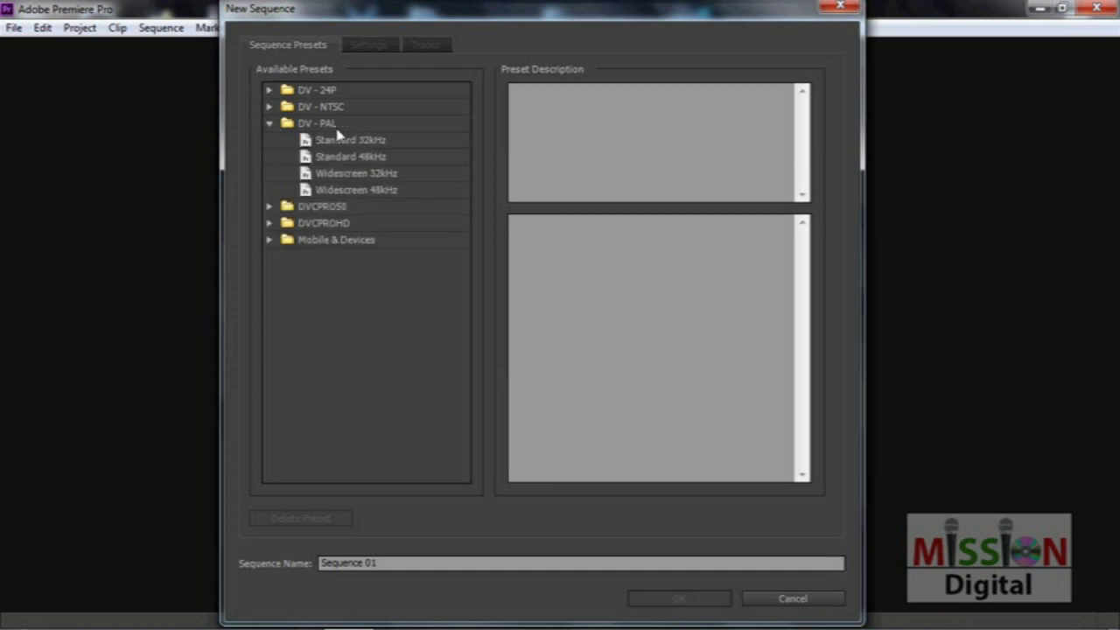
pyautogui.click(344, 157)
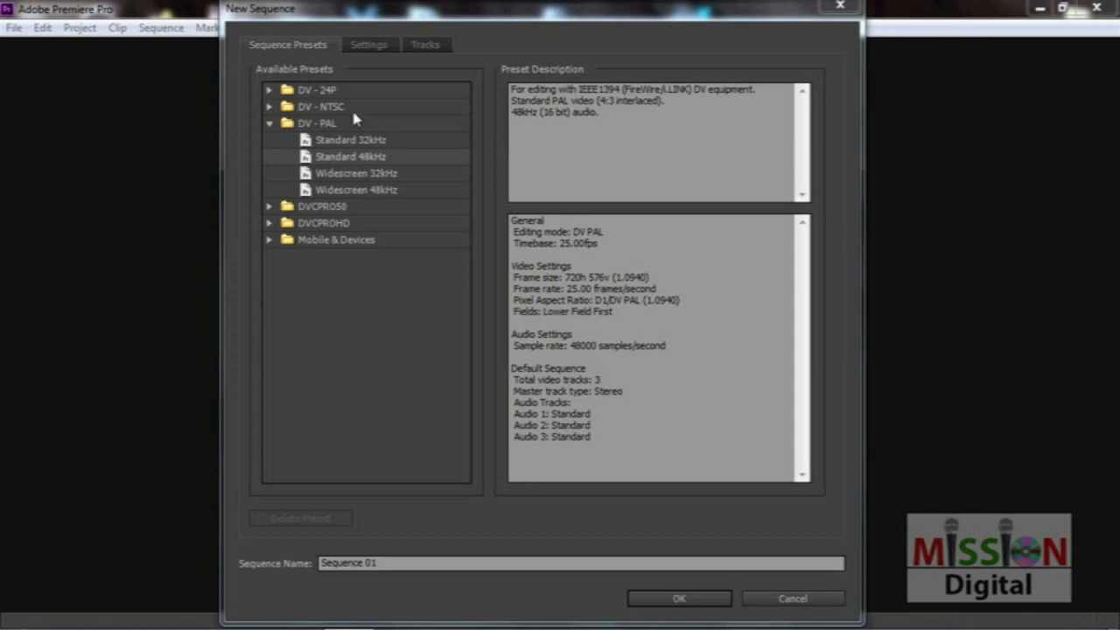
# Name the sequence Proj_Seq01 and create it
pyautogui.click(418, 562)
pyautogui.moveTo(414, 562); pyautogui.dragTo(294, 563)
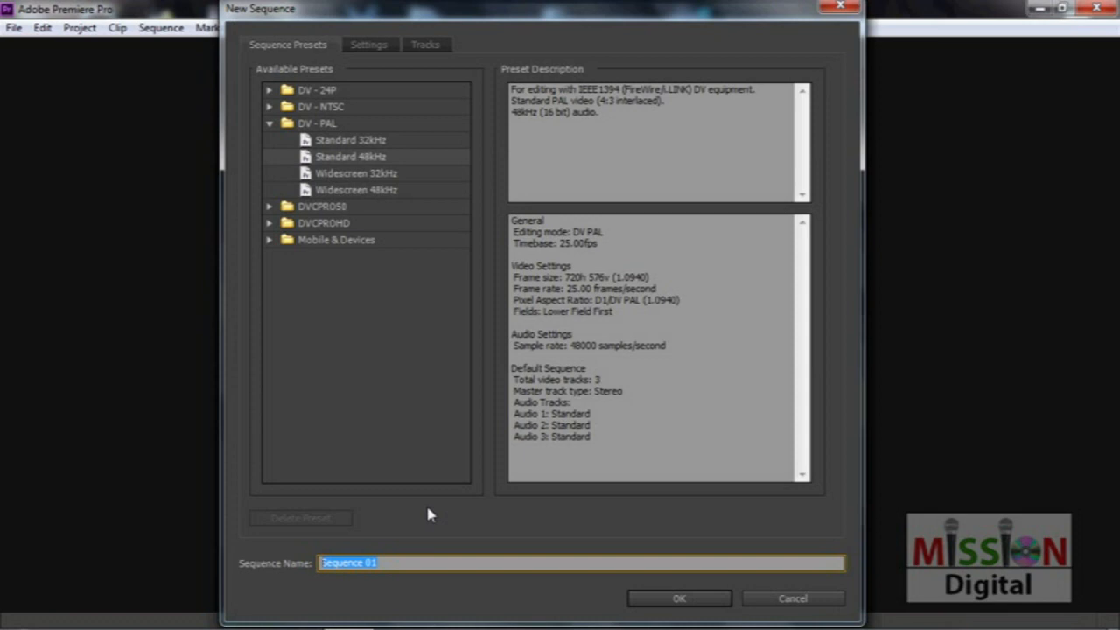
pyautogui.write('Proj_Seq01')
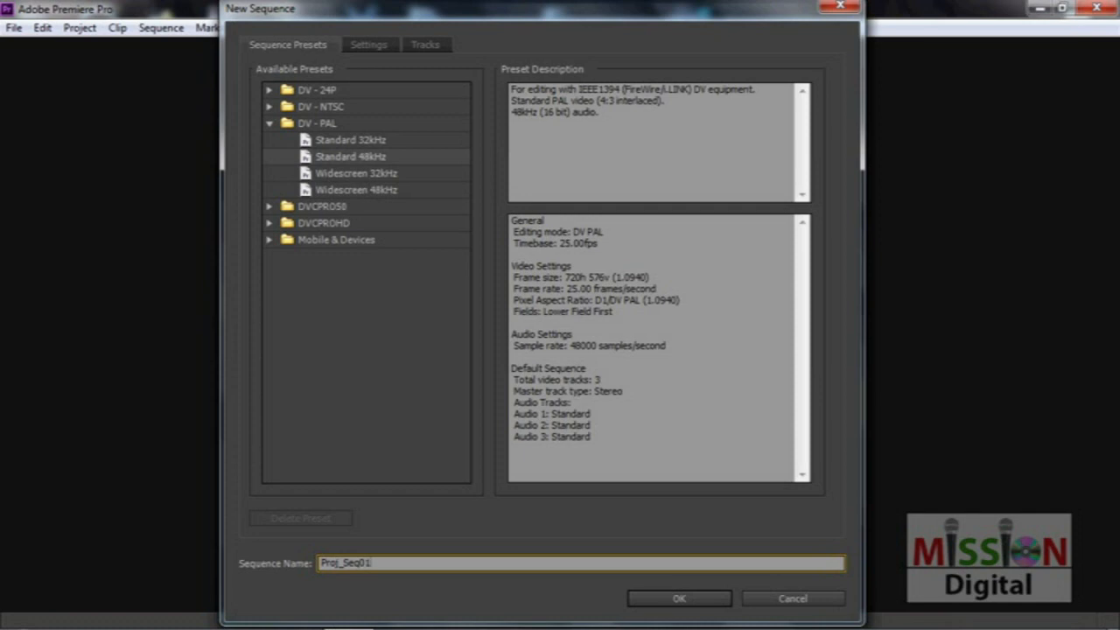
pyautogui.click(676, 599)
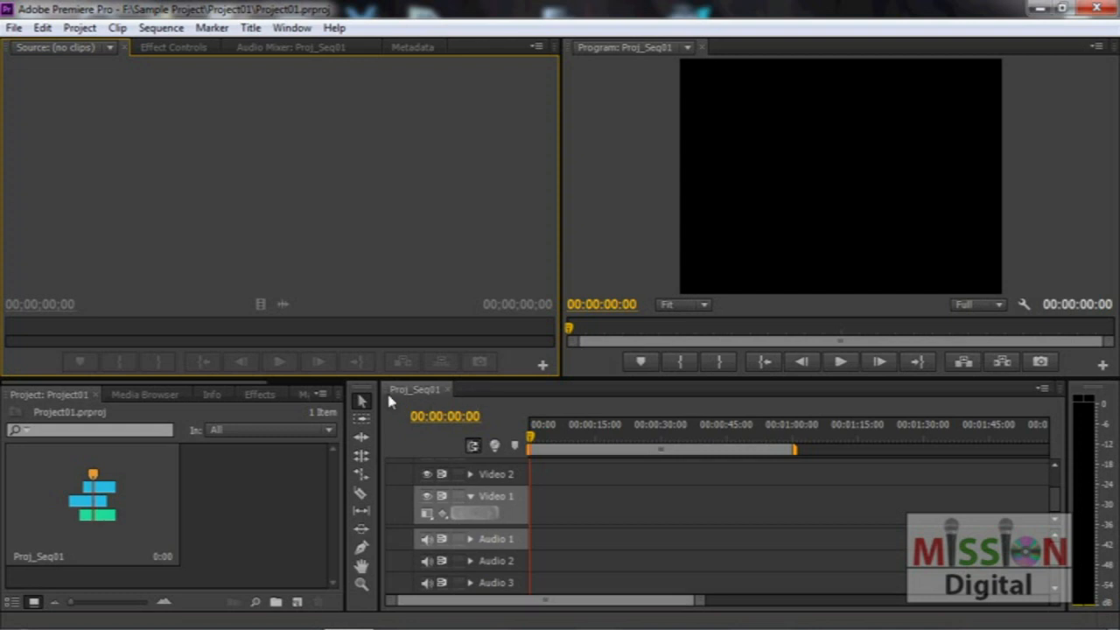
pyautogui.hotkey('ctrl', 'shift', 'd')
pyautogui.moveTo(454, 388)
pyautogui.mouseDown()
pyautogui.moveTo(388, 397)
pyautogui.moveTo(450, 389)
pyautogui.moveTo(490, 423)
pyautogui.mouseUp()
pyautogui.moveTo(489, 375); pyautogui.dragTo(477, 394)
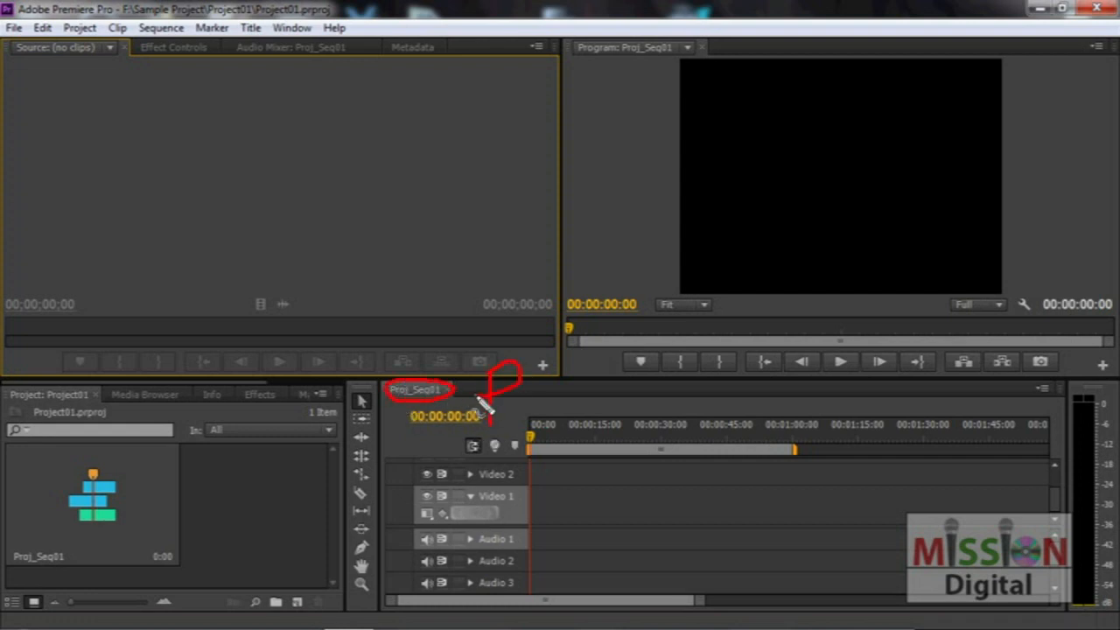
pyautogui.moveTo(540, 365); pyautogui.dragTo(567, 429)
pyautogui.moveTo(547, 367)
pyautogui.mouseDown()
pyautogui.moveTo(529, 439)
pyautogui.moveTo(580, 407)
pyautogui.moveTo(573, 438)
pyautogui.moveTo(632, 427)
pyautogui.mouseUp()
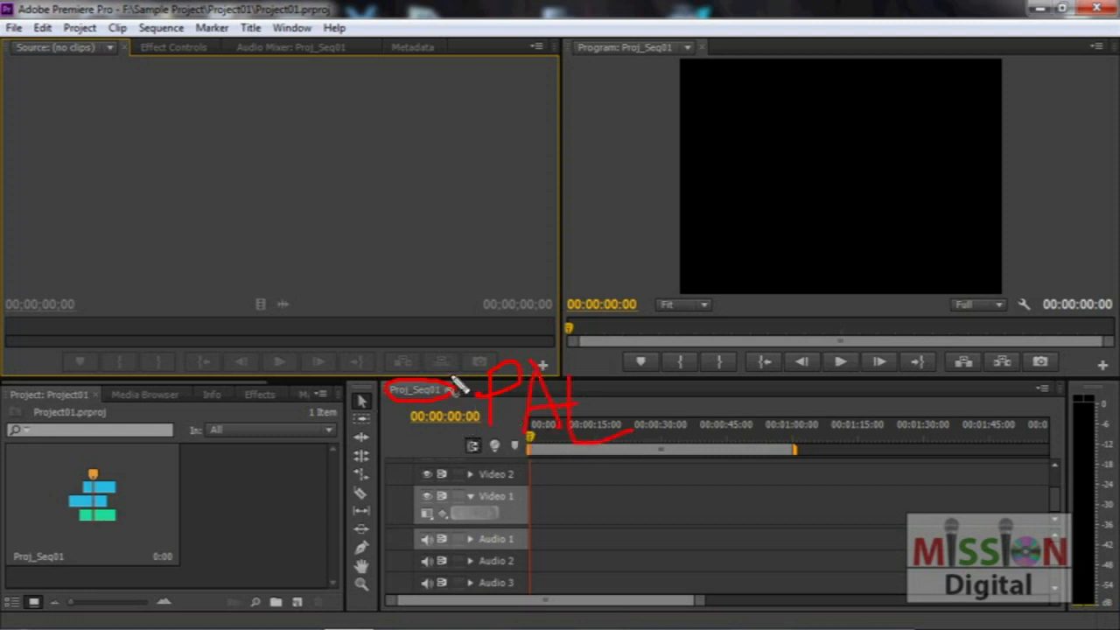
pyautogui.moveTo(449, 369)
pyautogui.mouseDown()
pyautogui.moveTo(489, 342)
pyautogui.moveTo(458, 345)
pyautogui.moveTo(468, 375)
pyautogui.mouseUp()
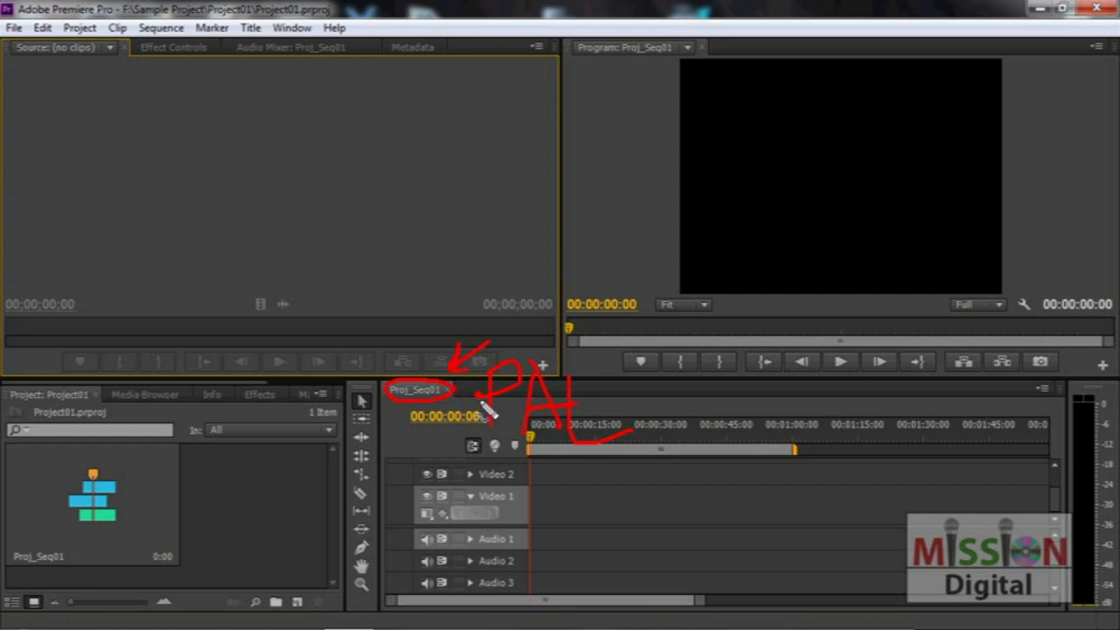
pyautogui.moveTo(666, 368); pyautogui.dragTo(673, 437)
pyautogui.moveTo(706, 361); pyautogui.dragTo(714, 439)
pyautogui.moveTo(665, 410)
pyautogui.mouseDown()
pyautogui.moveTo(740, 385)
pyautogui.moveTo(754, 428)
pyautogui.mouseUp()
pyautogui.moveTo(744, 352); pyautogui.dragTo(764, 443)
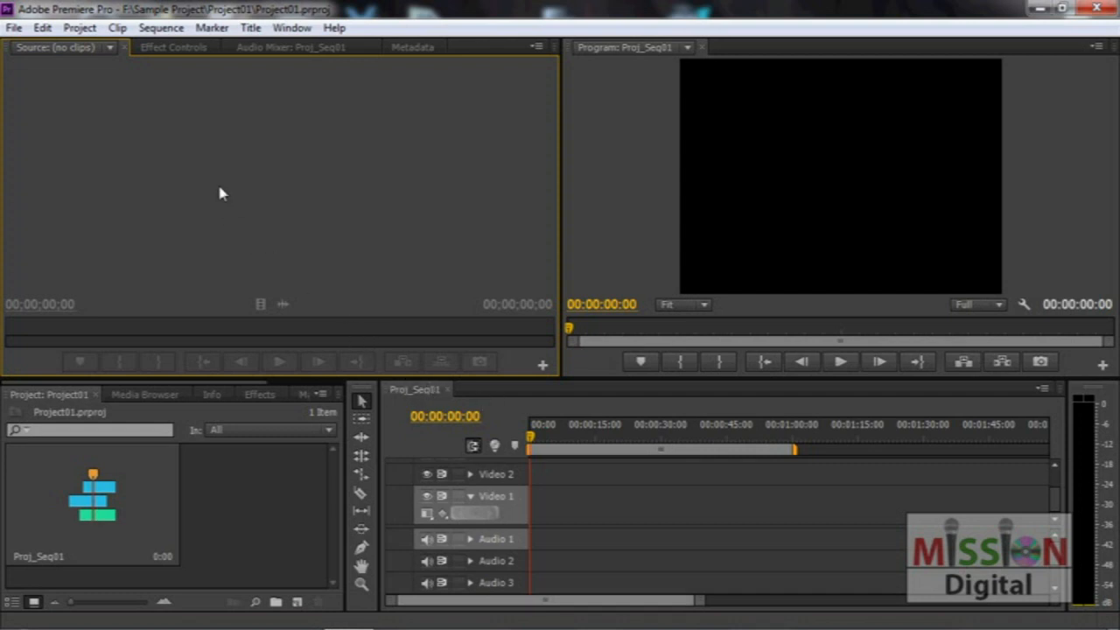
# Examine the commands offered for creating new items such as a sequence, both application-wide and within the project's item area
pyautogui.click(15, 29)
pyautogui.moveTo(35, 51)
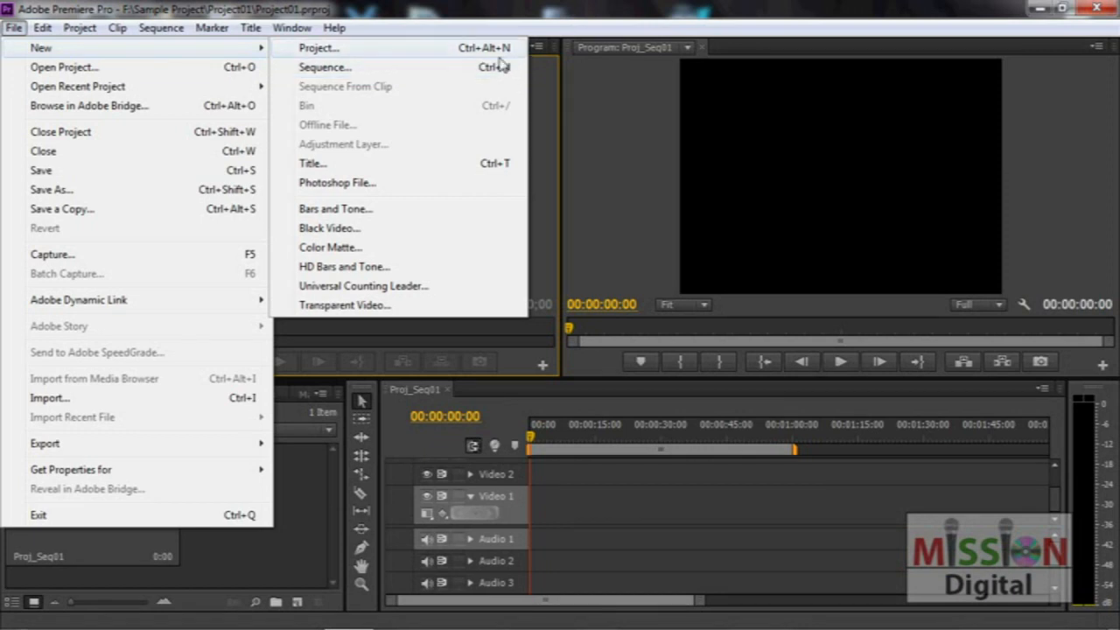
pyautogui.click(448, 12)
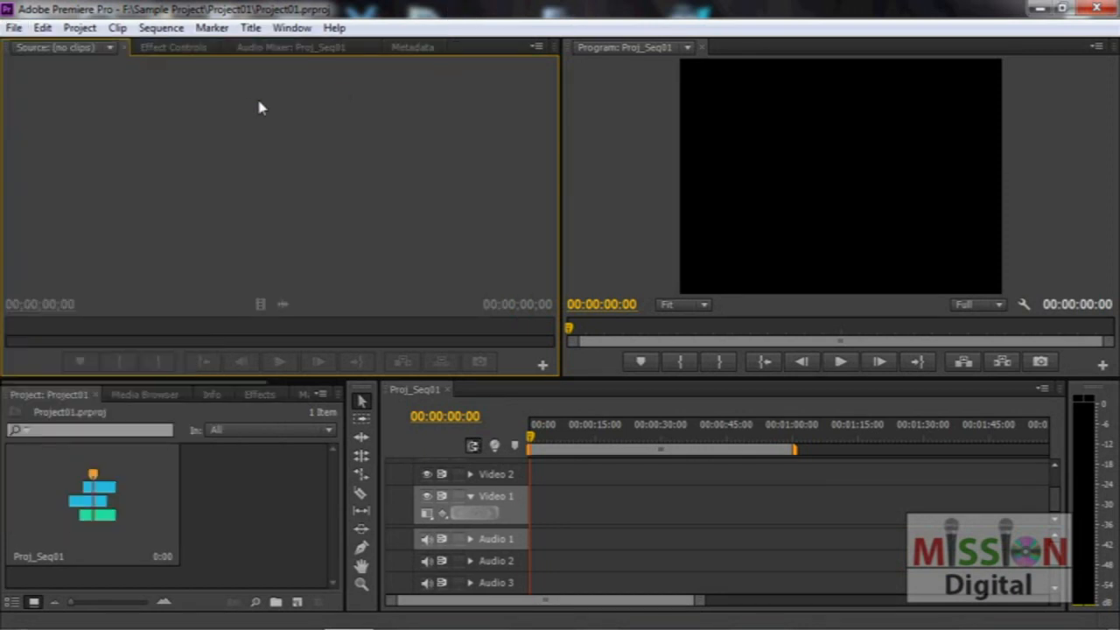
pyautogui.moveTo(677, 625)
pyautogui.rightClick(249, 511)
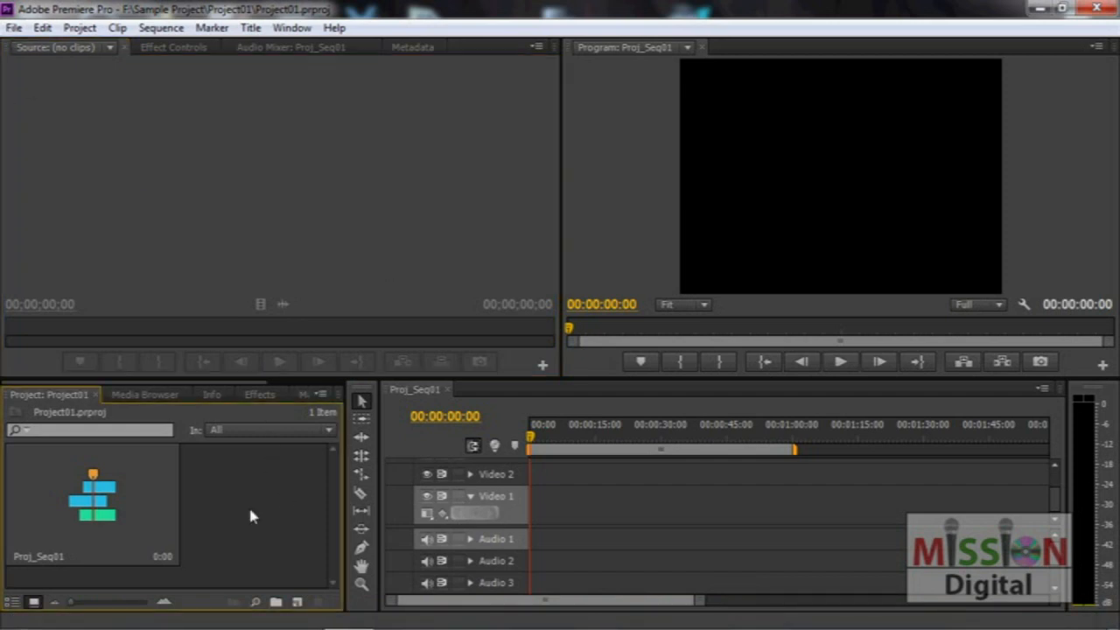
pyautogui.click(224, 533)
pyautogui.rightClick(233, 511)
pyautogui.moveTo(287, 430)
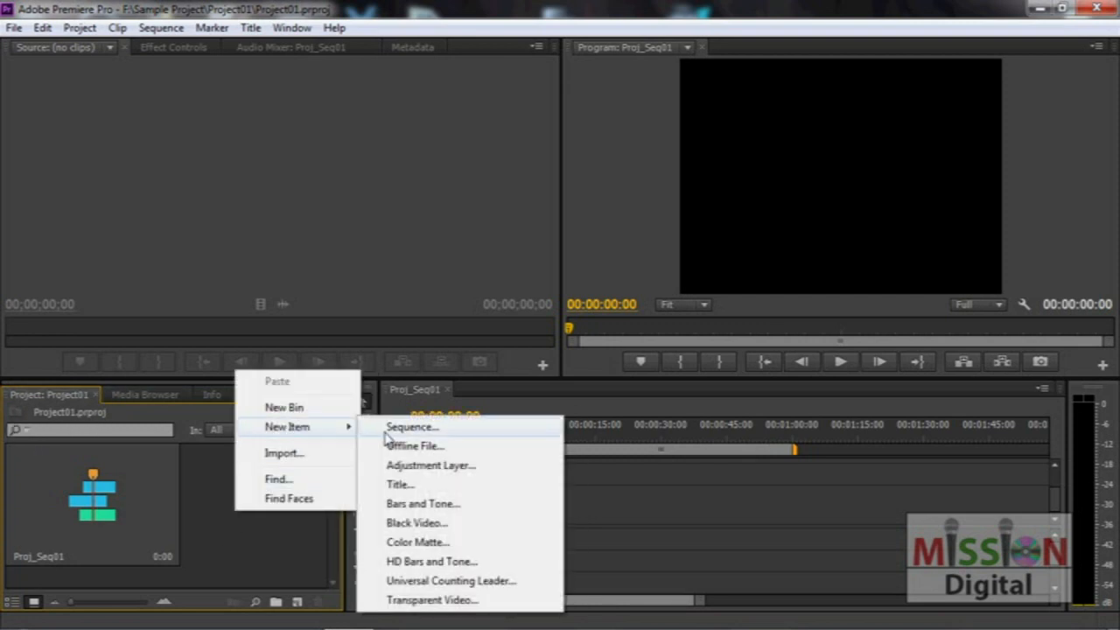
pyautogui.click(367, 10)
# Start another new sequence, shift its dialog slightly and show its detailed video and audio settings
pyautogui.click(14, 27)
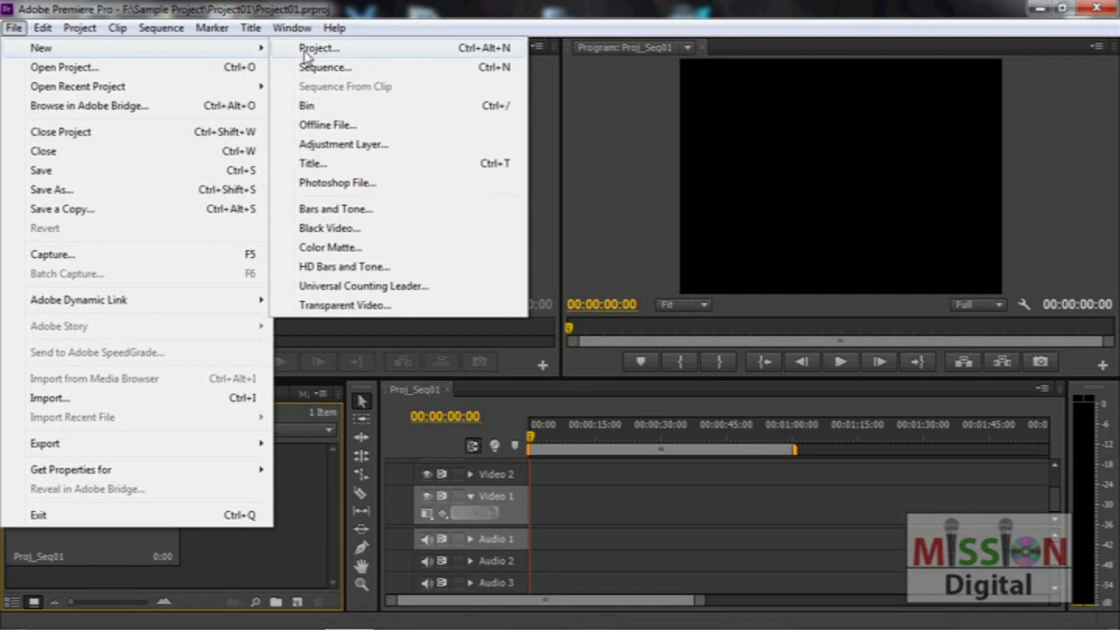
pyautogui.click(317, 68)
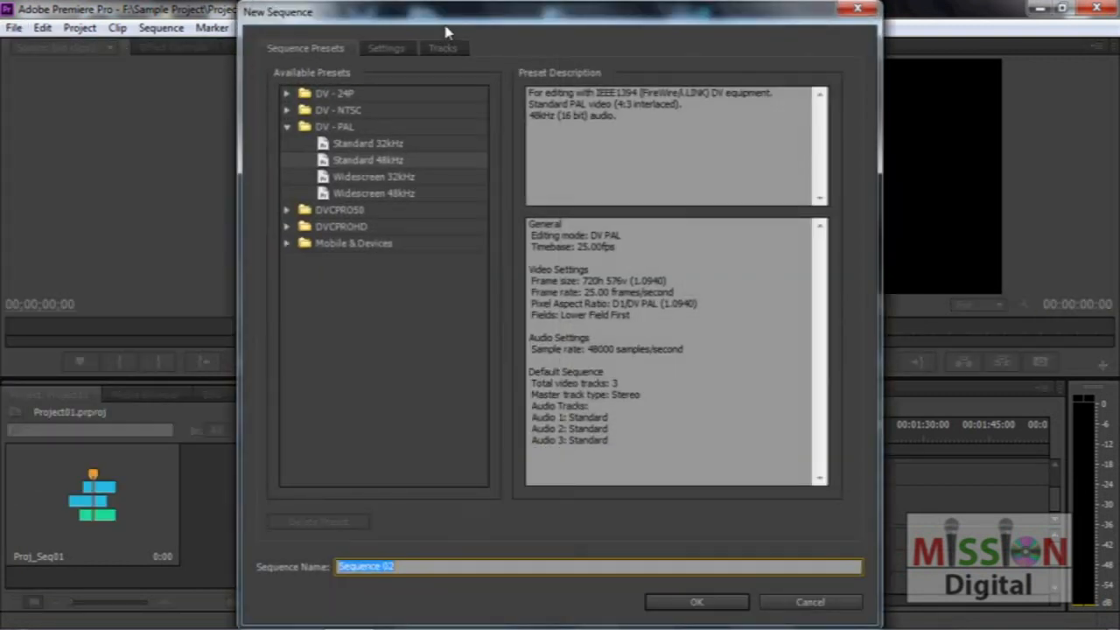
pyautogui.moveTo(442, 28); pyautogui.dragTo(431, 27)
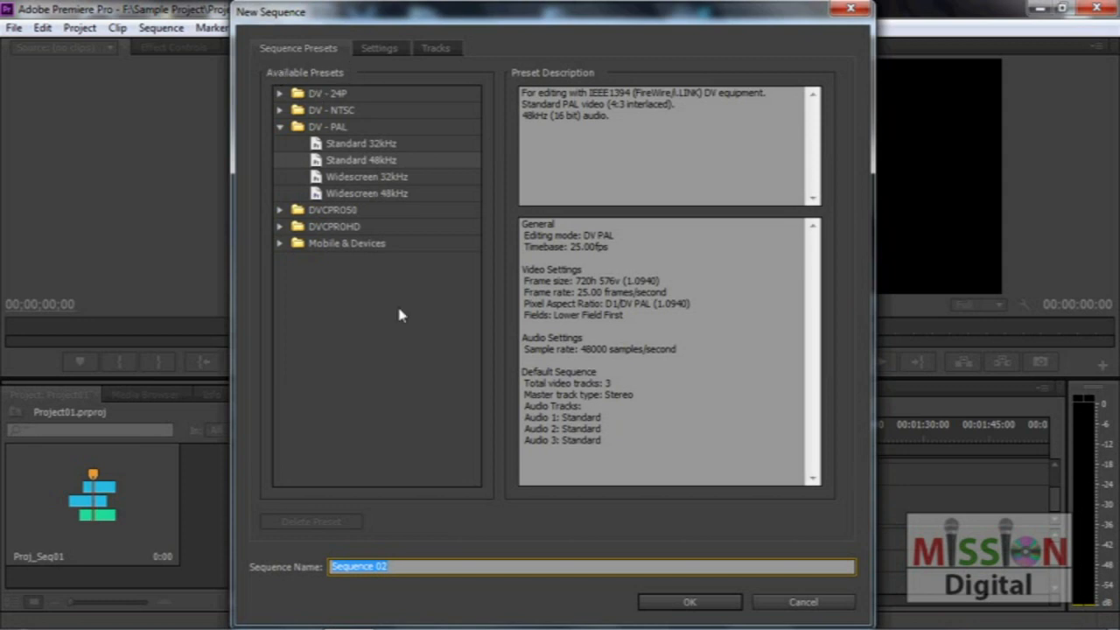
pyautogui.click(376, 49)
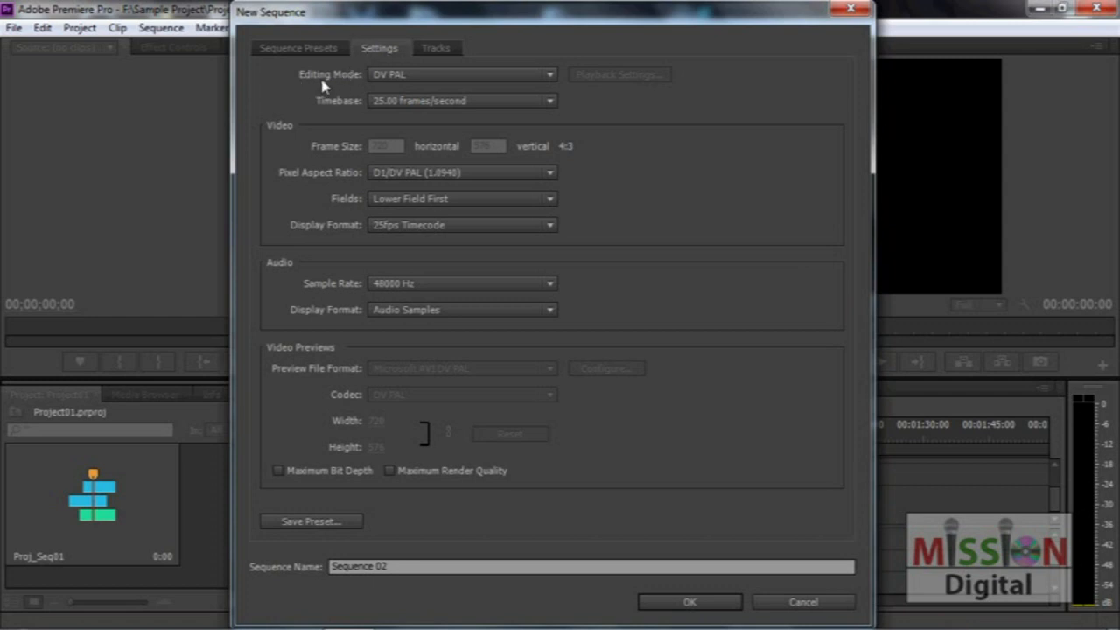
# Set the new sequence's editing mode to Custom and select the horizontal frame size for editing
pyautogui.click(449, 81)
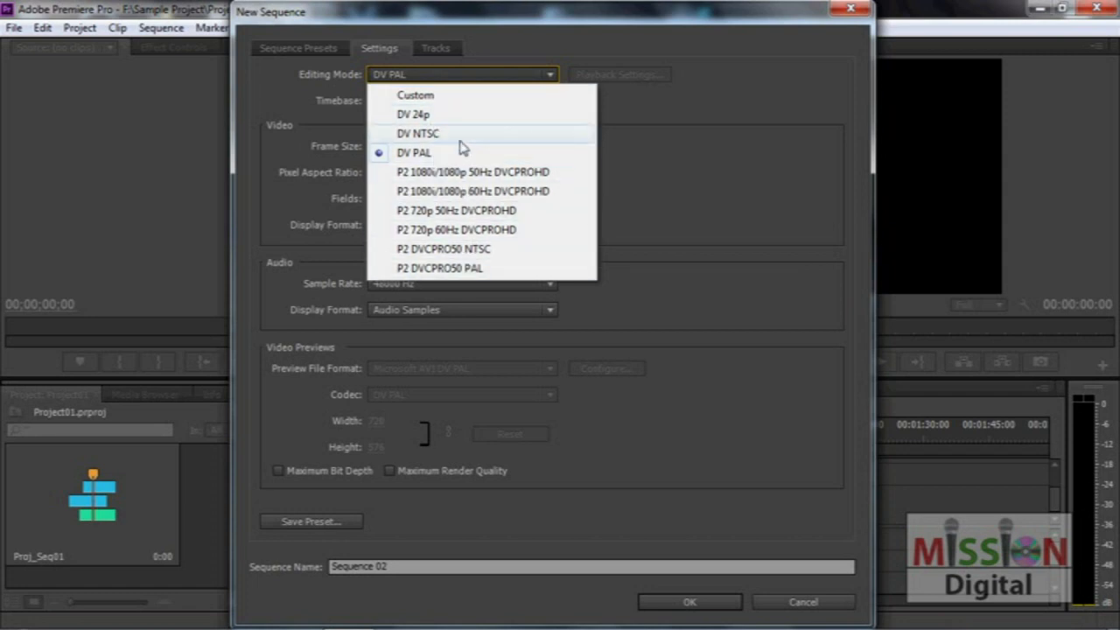
pyautogui.click(437, 100)
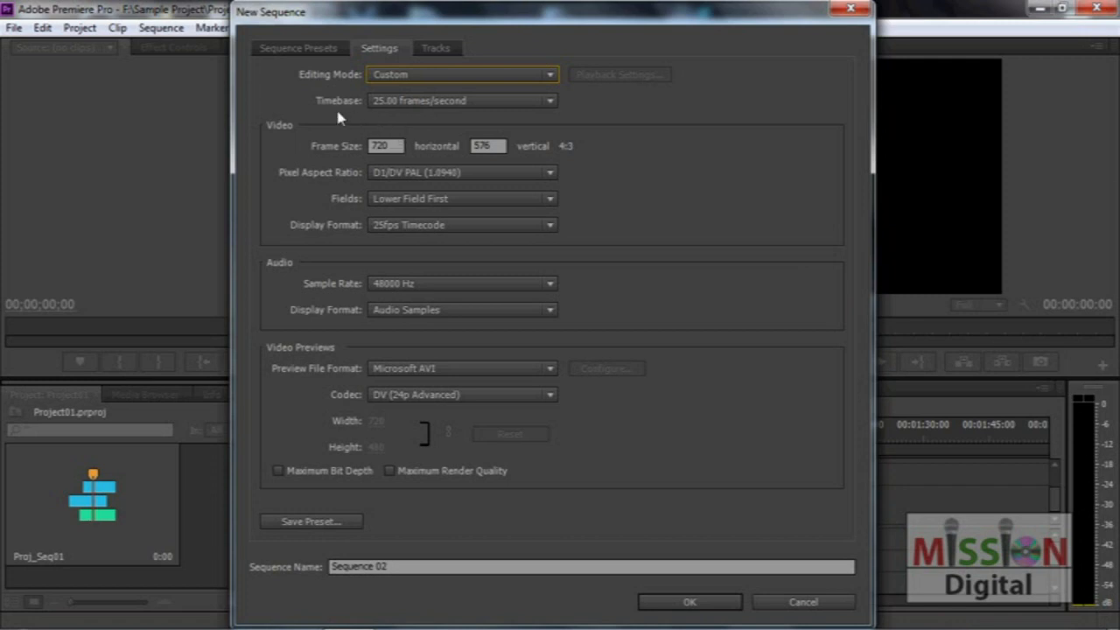
pyautogui.click(394, 145)
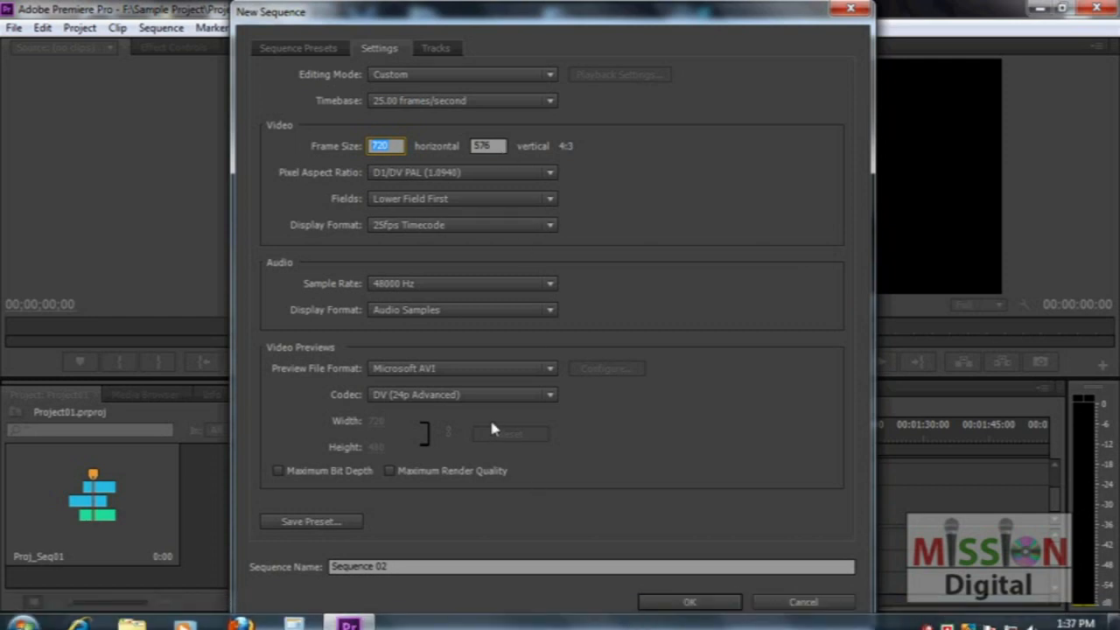
pyautogui.moveTo(180, 282)
pyautogui.mouseDown()
pyautogui.moveTo(188, 355)
pyautogui.moveTo(232, 359)
pyautogui.mouseUp()
pyautogui.moveTo(297, 226)
pyautogui.mouseDown()
pyautogui.moveTo(248, 257)
pyautogui.moveTo(300, 283)
pyautogui.moveTo(267, 337)
pyautogui.mouseUp()
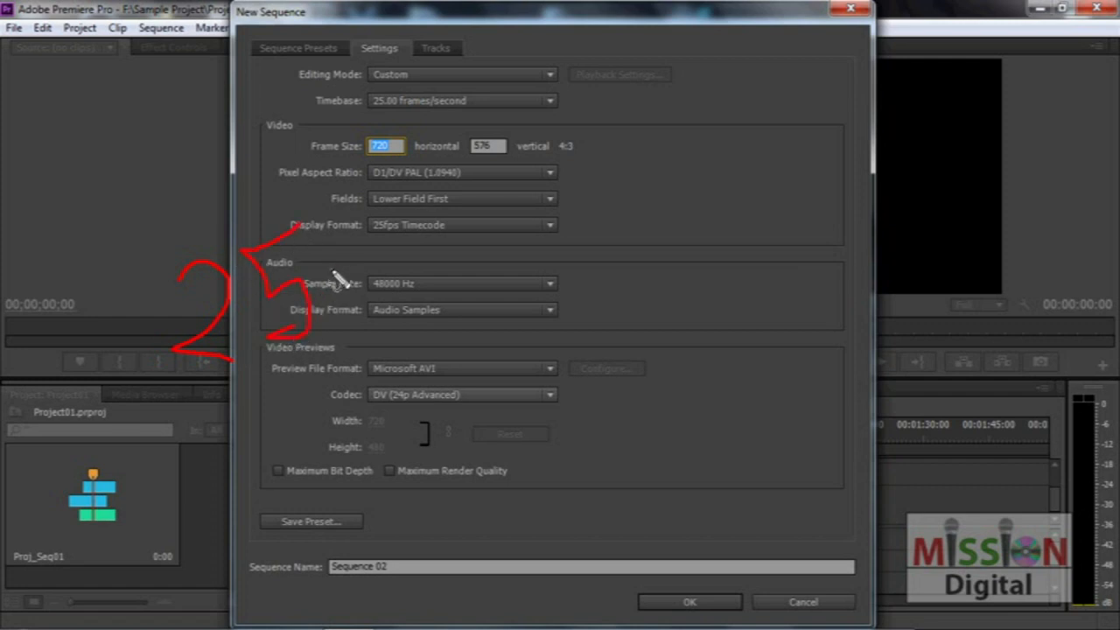
pyautogui.moveTo(329, 273); pyautogui.dragTo(423, 241)
pyautogui.moveTo(339, 294); pyautogui.dragTo(450, 256)
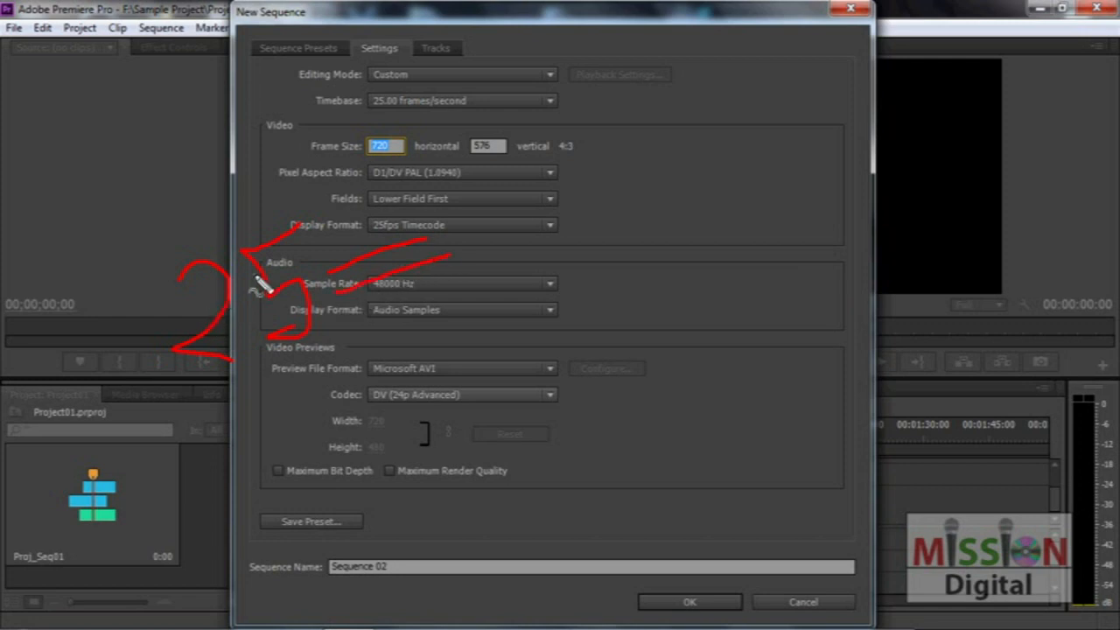
pyautogui.moveTo(473, 172); pyautogui.dragTo(523, 285)
pyautogui.moveTo(568, 162)
pyautogui.mouseDown()
pyautogui.moveTo(541, 188)
pyautogui.moveTo(553, 266)
pyautogui.mouseUp()
pyautogui.moveTo(609, 155)
pyautogui.mouseDown()
pyautogui.moveTo(649, 241)
pyautogui.moveTo(647, 130)
pyautogui.mouseUp()
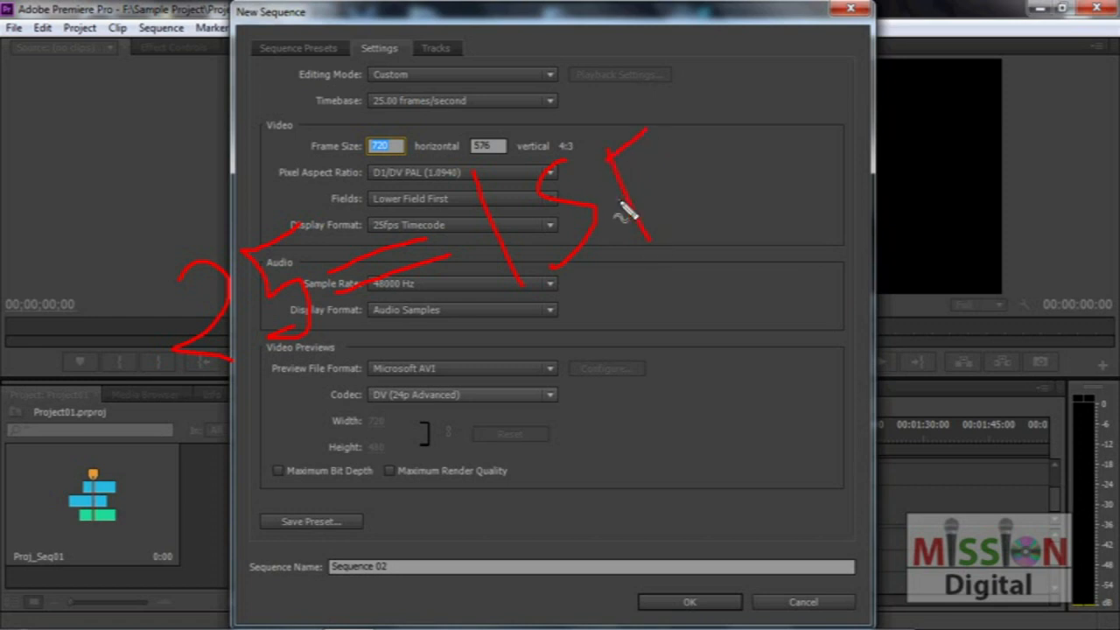
pyautogui.moveTo(649, 238); pyautogui.dragTo(745, 156)
pyautogui.moveTo(730, 79); pyautogui.dragTo(970, 125)
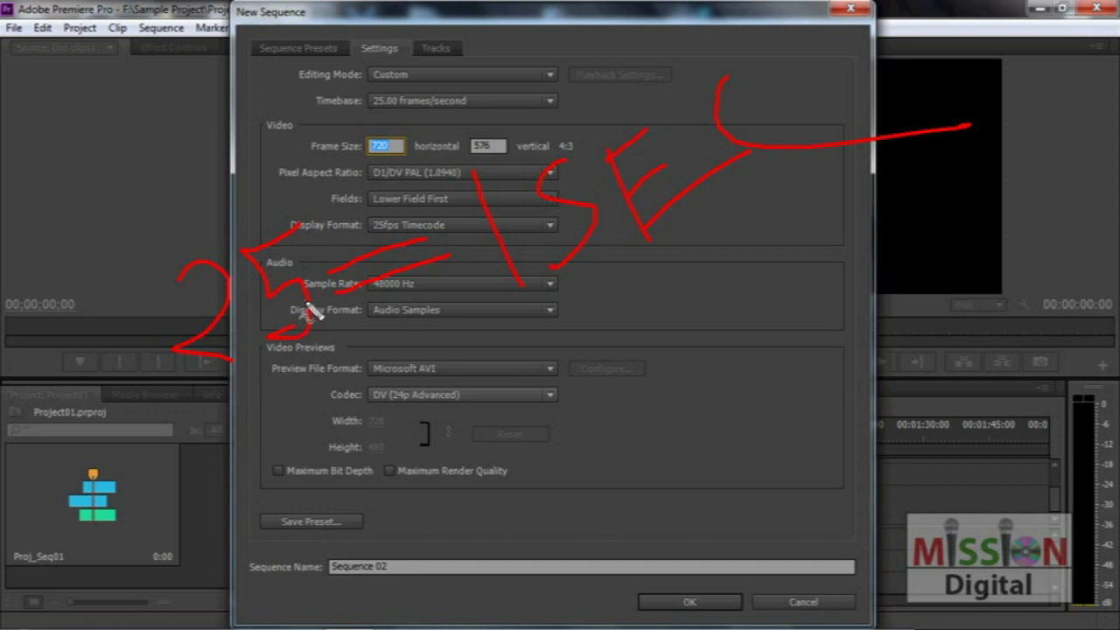
pyautogui.moveTo(236, 156)
pyautogui.mouseDown()
pyautogui.moveTo(151, 229)
pyautogui.moveTo(242, 440)
pyautogui.moveTo(719, 320)
pyautogui.moveTo(762, 43)
pyautogui.moveTo(230, 178)
pyautogui.mouseUp()
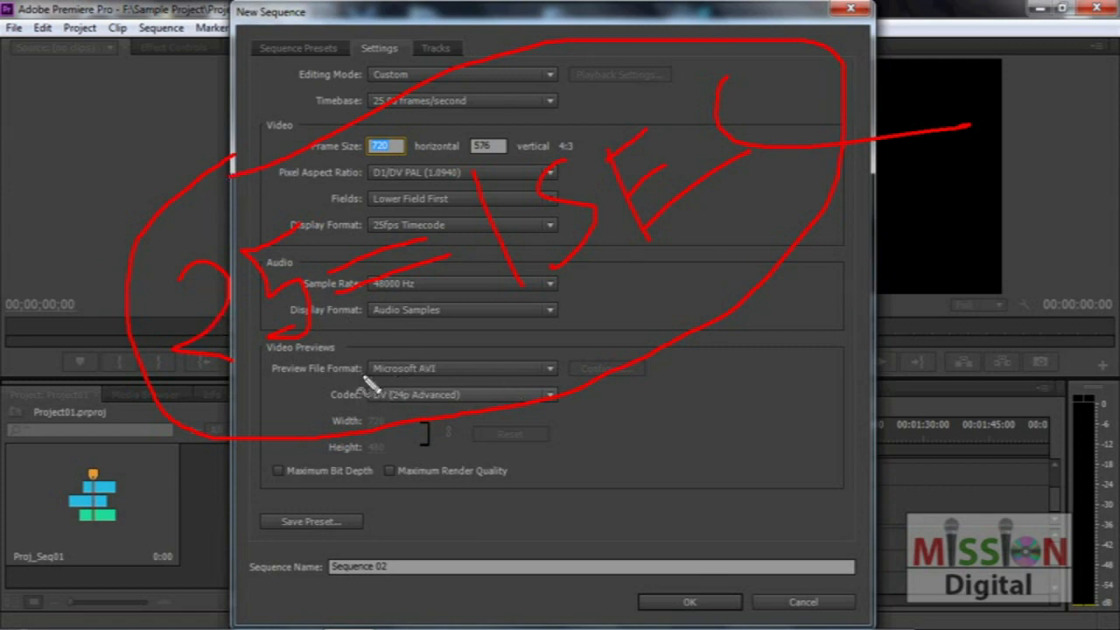
pyautogui.press('Escape')
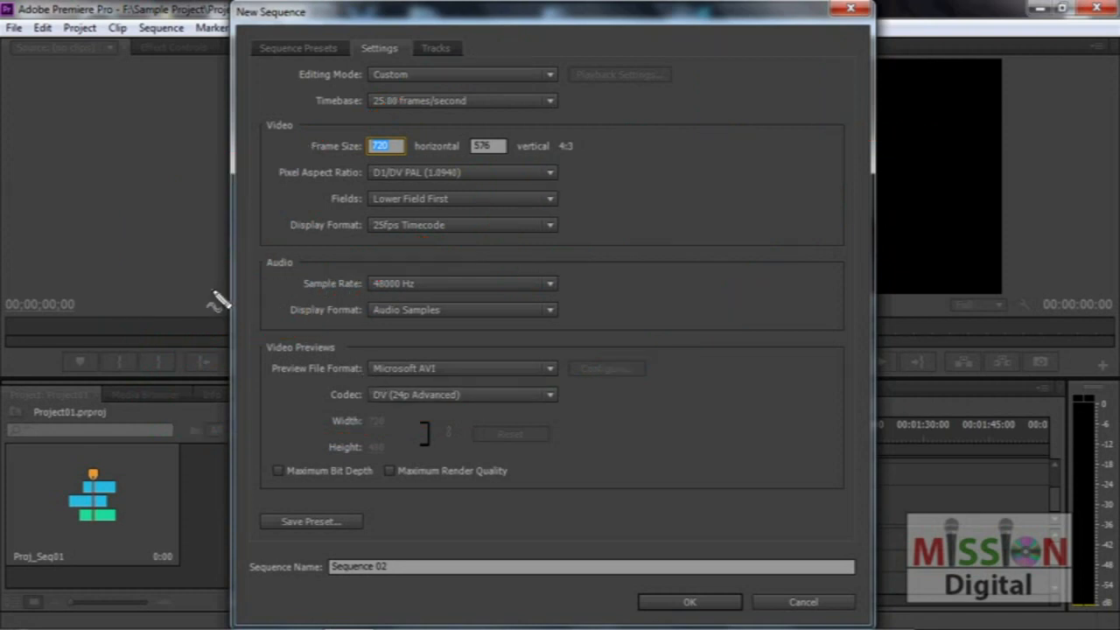
pyautogui.moveTo(201, 286)
pyautogui.mouseDown()
pyautogui.moveTo(218, 269)
pyautogui.moveTo(219, 368)
pyautogui.mouseUp()
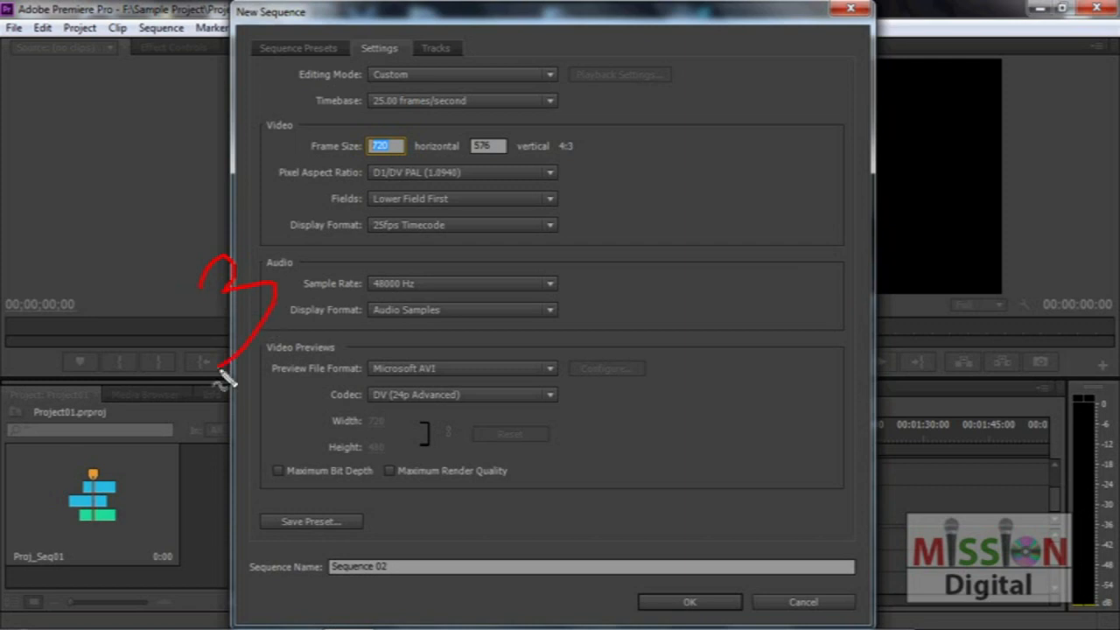
pyautogui.moveTo(282, 273)
pyautogui.mouseDown()
pyautogui.moveTo(271, 278)
pyautogui.moveTo(262, 247)
pyautogui.mouseUp()
pyautogui.moveTo(362, 226)
pyautogui.mouseDown()
pyautogui.moveTo(404, 187)
pyautogui.moveTo(423, 198)
pyautogui.mouseUp()
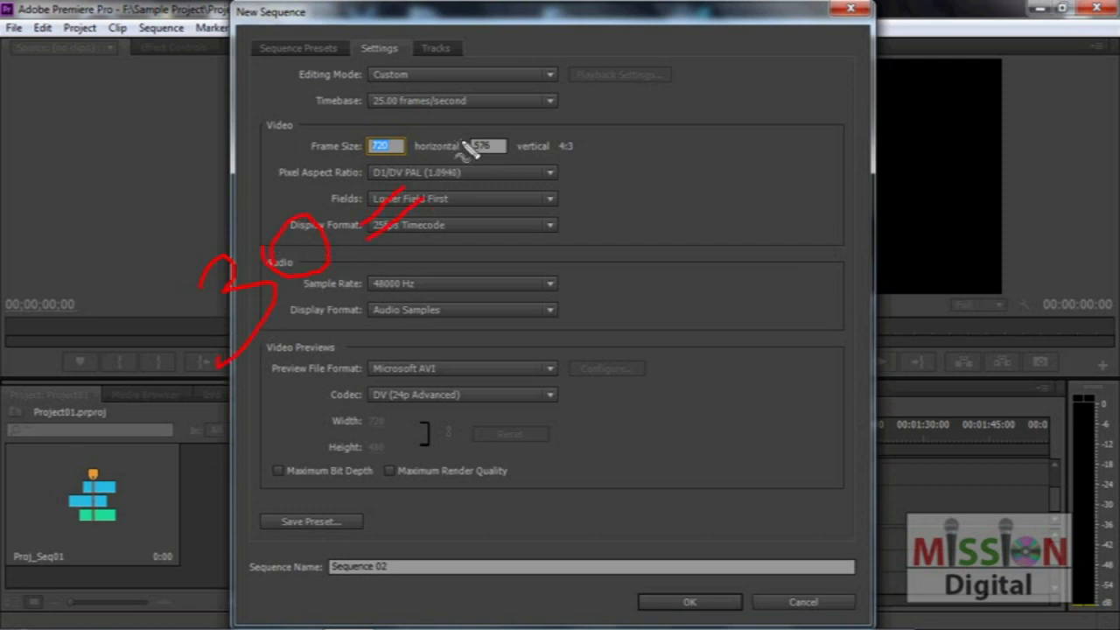
pyautogui.moveTo(464, 188)
pyautogui.mouseDown()
pyautogui.moveTo(426, 140)
pyautogui.moveTo(522, 169)
pyautogui.mouseUp()
pyautogui.moveTo(464, 100); pyautogui.dragTo(523, 169)
pyautogui.moveTo(496, 94); pyautogui.dragTo(529, 62)
pyautogui.moveTo(516, 78); pyautogui.dragTo(553, 128)
pyautogui.moveTo(577, 60); pyautogui.dragTo(568, 112)
pyautogui.moveTo(611, 36)
pyautogui.mouseDown()
pyautogui.moveTo(593, 72)
pyautogui.moveTo(637, 75)
pyautogui.mouseUp()
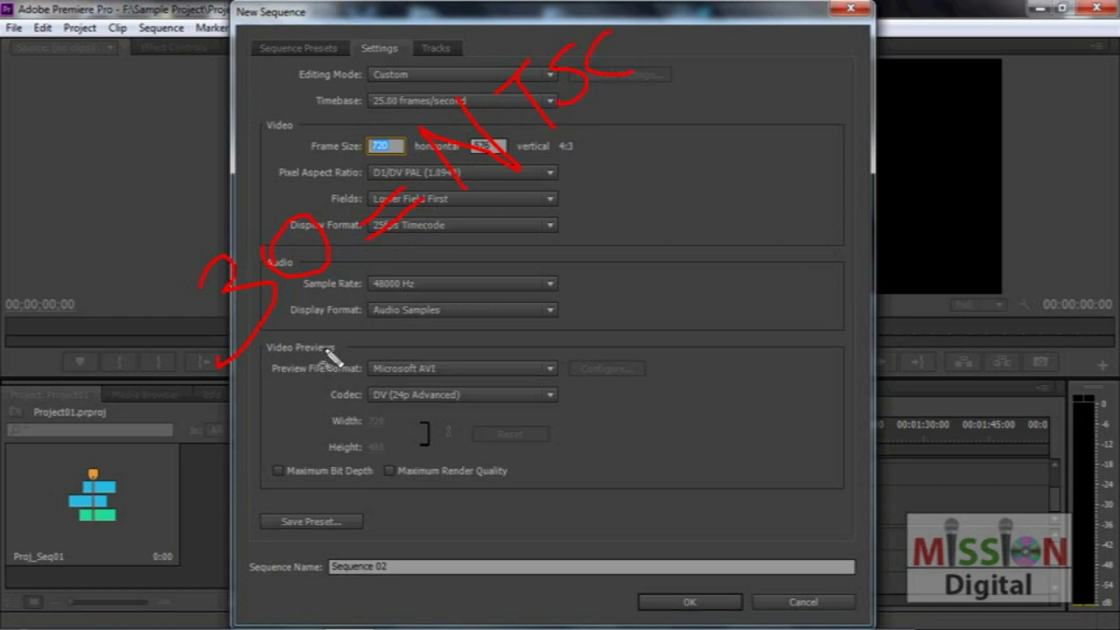
pyautogui.press('Escape')
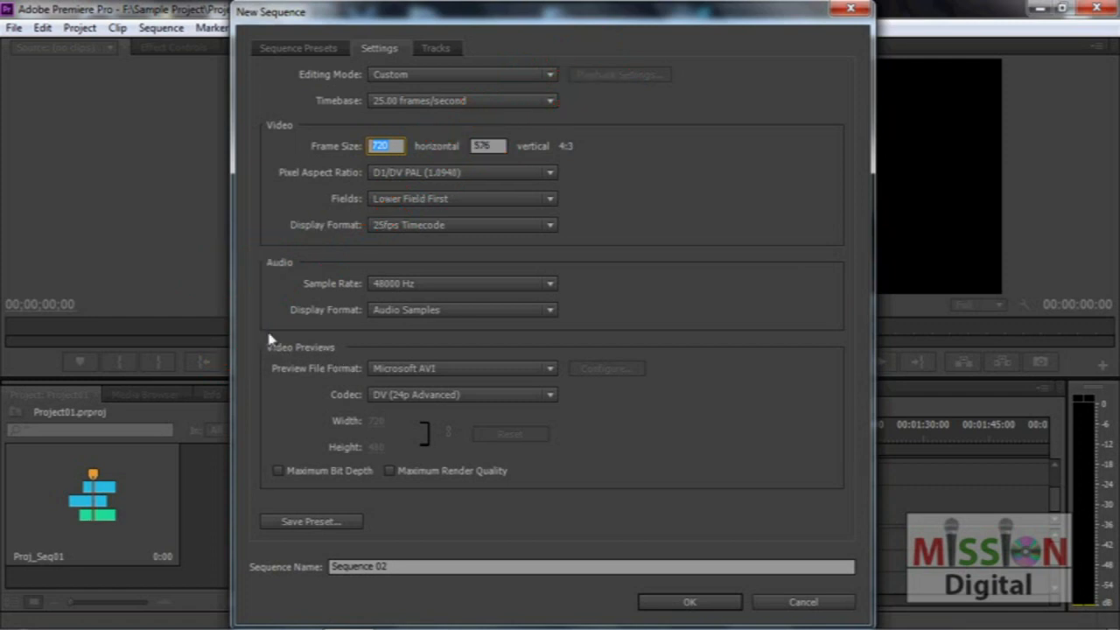
pyautogui.hotkey('ctrl', '2')
pyautogui.moveTo(248, 312)
pyautogui.mouseDown()
pyautogui.moveTo(284, 292)
pyautogui.moveTo(387, 357)
pyautogui.mouseUp()
pyautogui.moveTo(346, 238)
pyautogui.mouseDown()
pyautogui.moveTo(315, 307)
pyautogui.moveTo(395, 280)
pyautogui.moveTo(374, 315)
pyautogui.mouseUp()
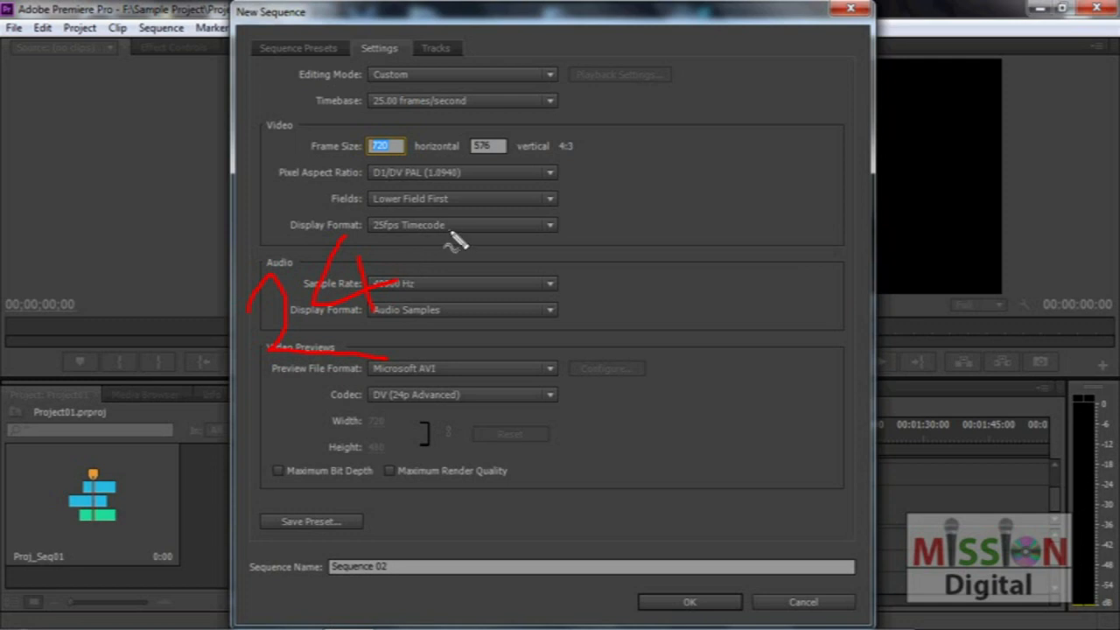
pyautogui.press('Escape')
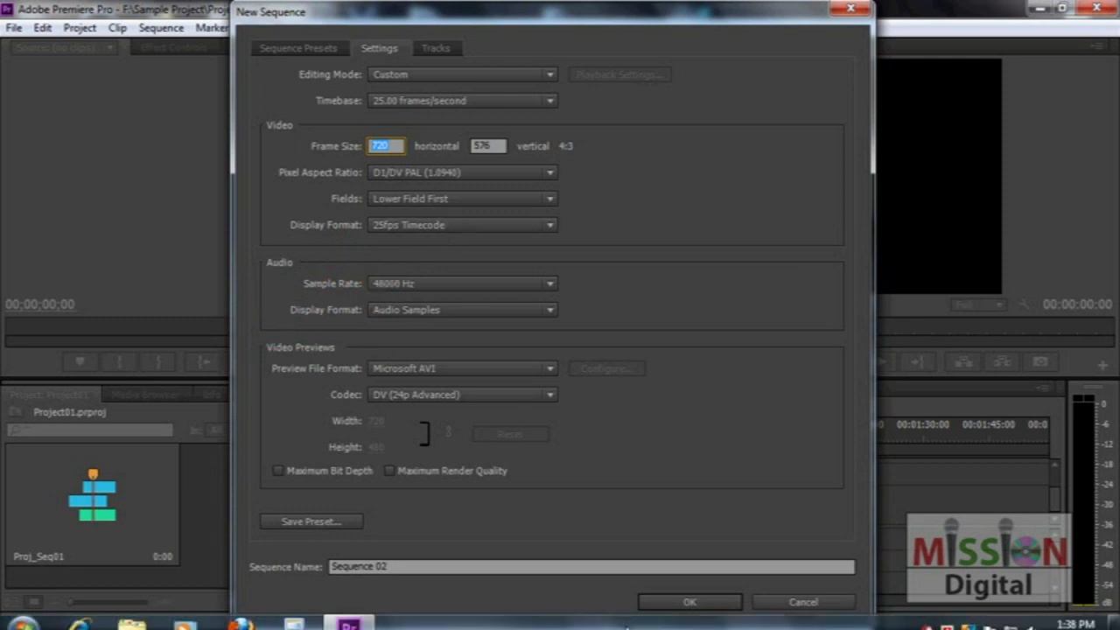
pyautogui.hotkey('alt', 'Tab')
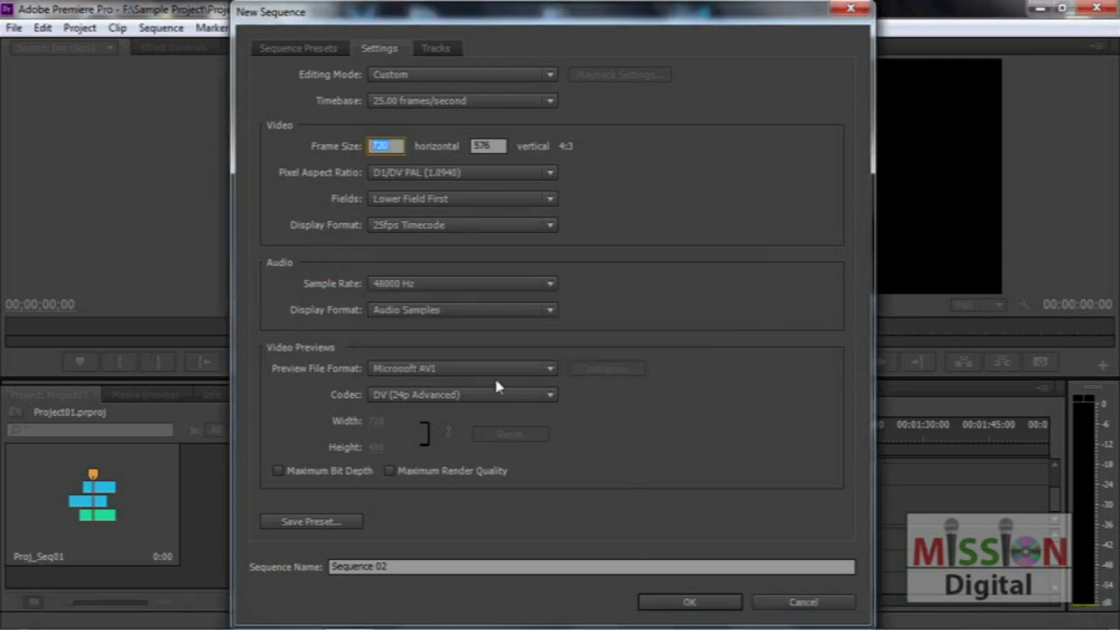
pyautogui.hotkey('ctrl', 'shift', 'd')
pyautogui.moveTo(180, 293)
pyautogui.mouseDown()
pyautogui.moveTo(229, 339)
pyautogui.moveTo(311, 345)
pyautogui.mouseUp()
pyautogui.moveTo(312, 211)
pyautogui.mouseDown()
pyautogui.moveTo(269, 255)
pyautogui.moveTo(400, 253)
pyautogui.moveTo(329, 330)
pyautogui.mouseUp()
pyautogui.moveTo(417, 221); pyautogui.dragTo(509, 162)
pyautogui.moveTo(433, 231); pyautogui.dragTo(547, 160)
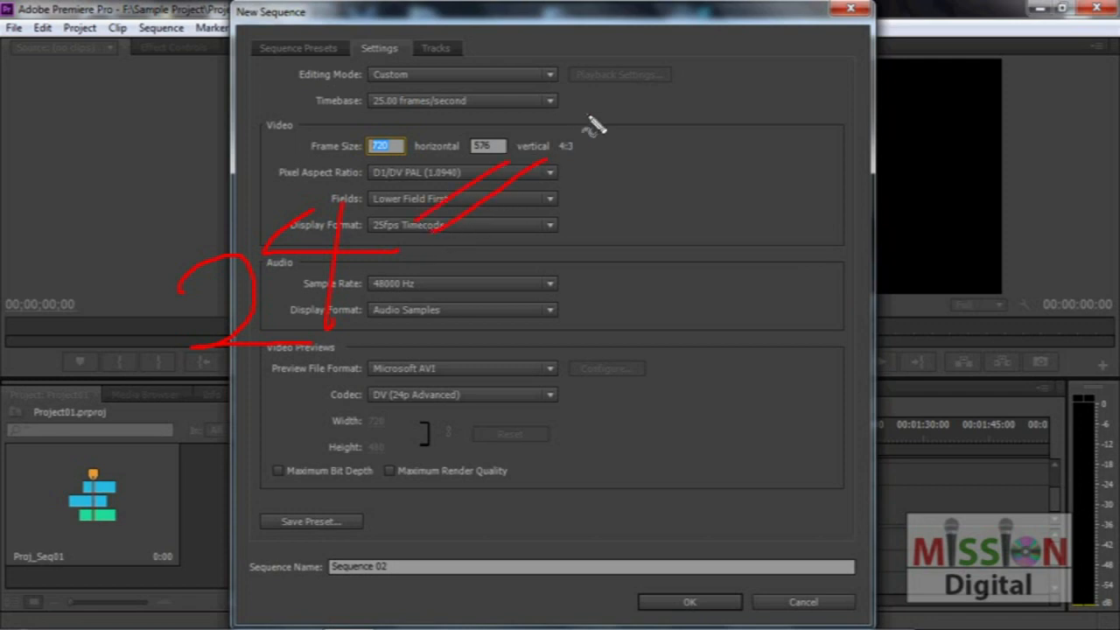
pyautogui.moveTo(569, 105); pyautogui.dragTo(622, 187)
pyautogui.moveTo(569, 106); pyautogui.dragTo(611, 76)
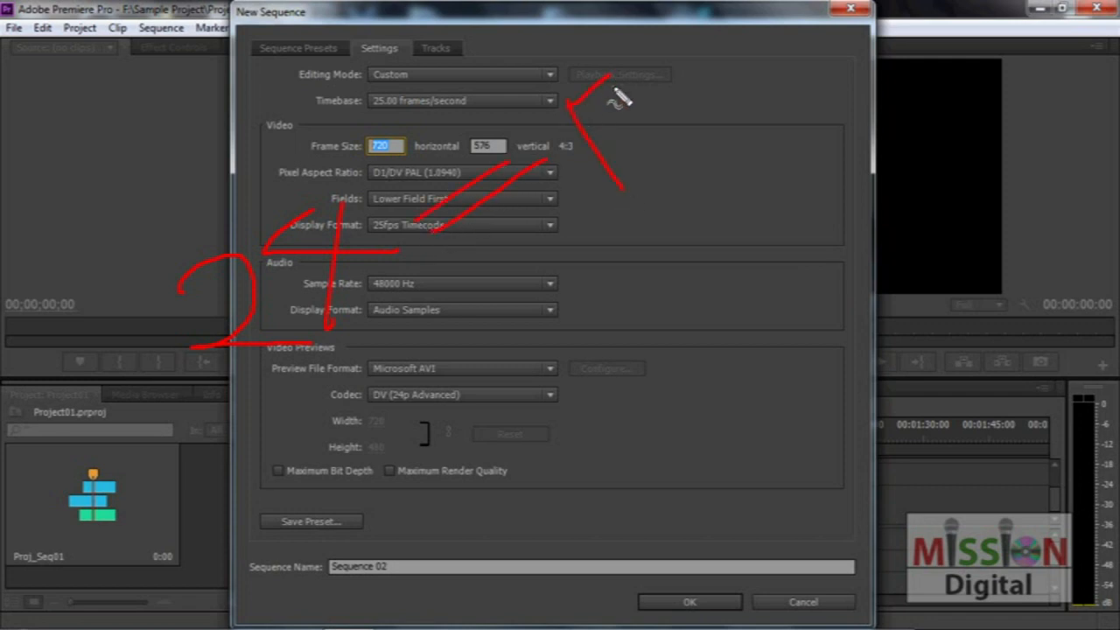
pyautogui.moveTo(584, 149); pyautogui.dragTo(626, 125)
pyautogui.moveTo(631, 70); pyautogui.dragTo(691, 165)
pyautogui.moveTo(666, 60); pyautogui.dragTo(759, 123)
pyautogui.moveTo(734, 45); pyautogui.dragTo(813, 96)
pyautogui.moveTo(728, 35)
pyautogui.mouseDown()
pyautogui.moveTo(807, 35)
pyautogui.moveTo(794, 5)
pyautogui.moveTo(791, 25)
pyautogui.moveTo(792, 7)
pyautogui.moveTo(894, 60)
pyautogui.mouseUp()
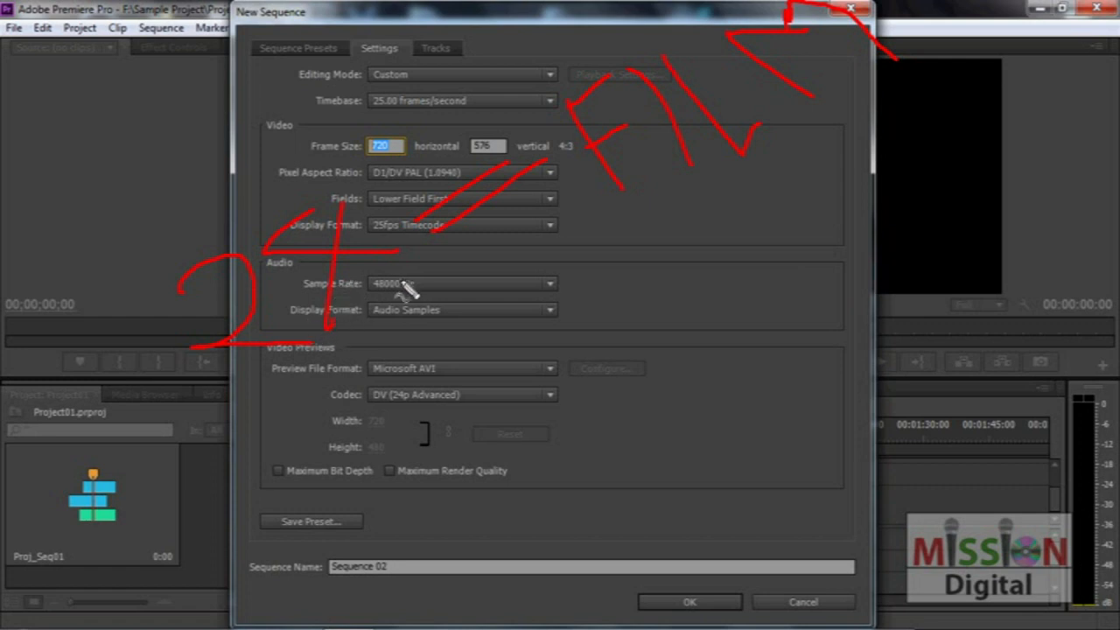
pyautogui.press('Escape')
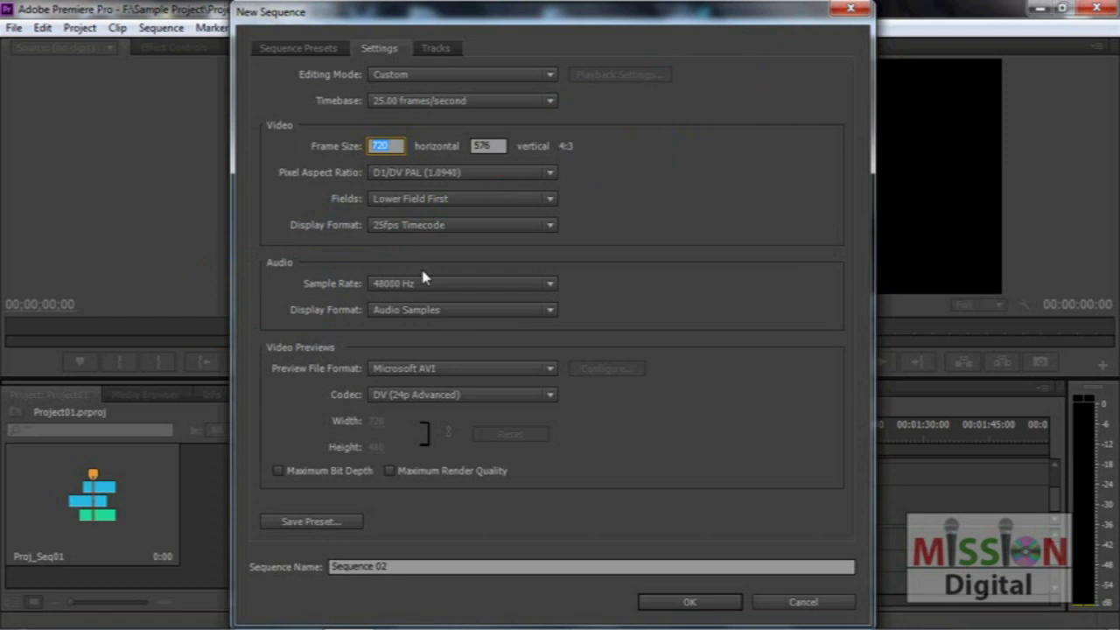
# Examine the choices offered for timebase, display format, pixel aspect ratio, editing mode and preview codec
pyautogui.click(404, 105)
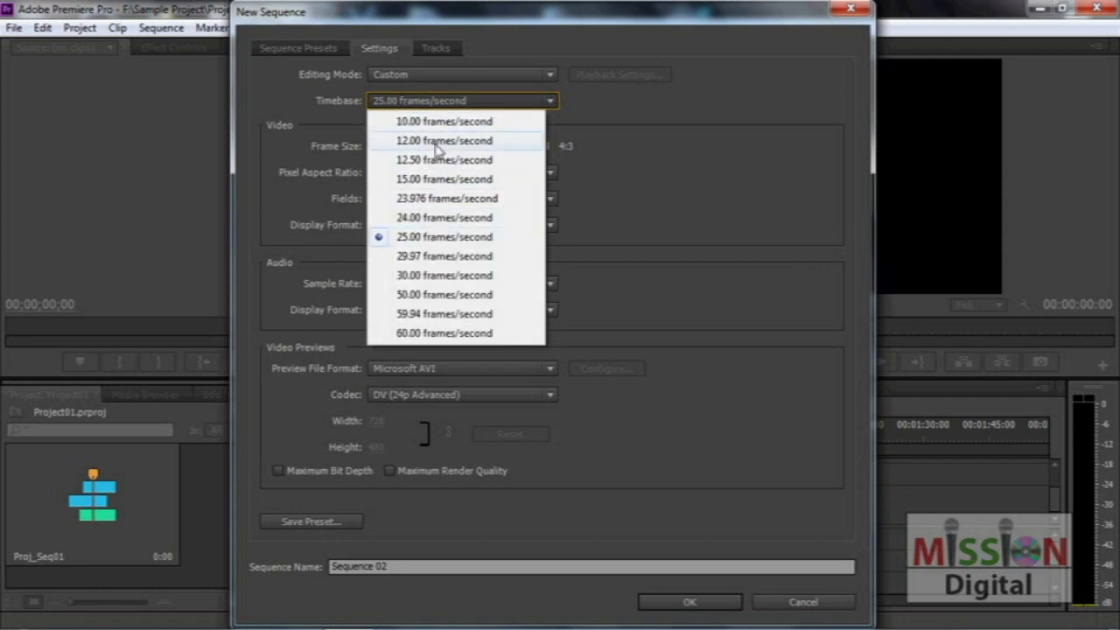
pyautogui.click(401, 239)
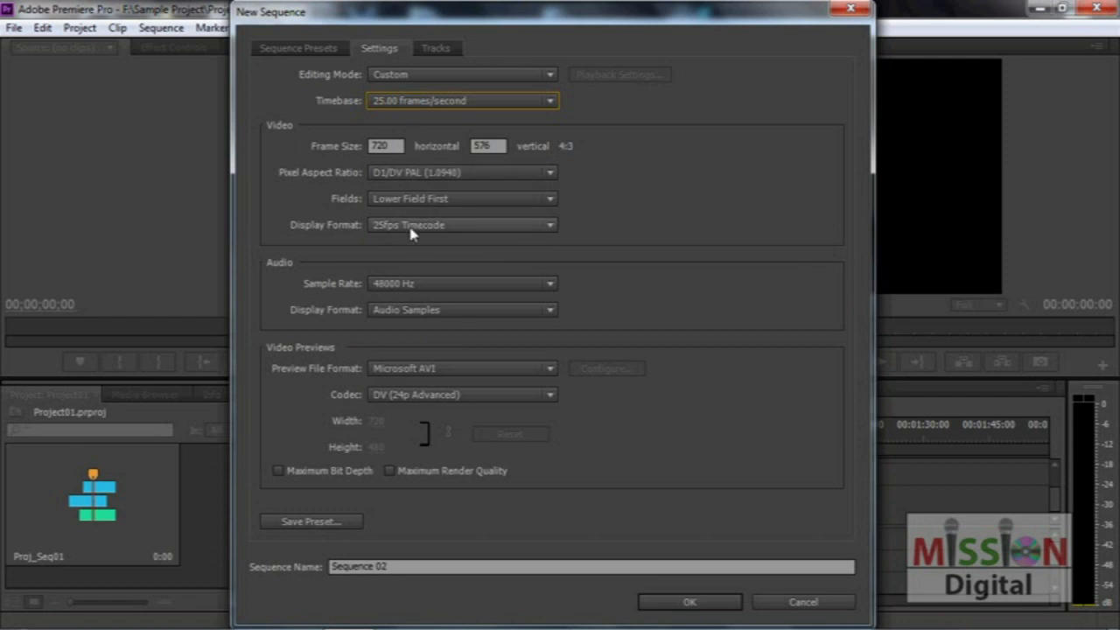
pyautogui.click(411, 227)
pyautogui.click(437, 212)
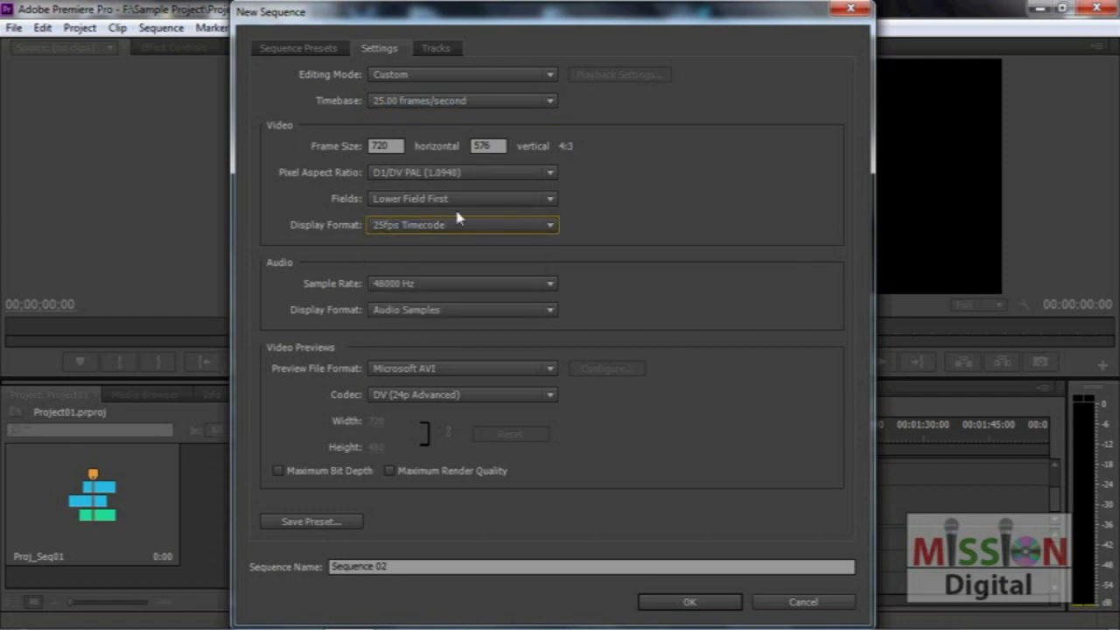
pyautogui.click(442, 179)
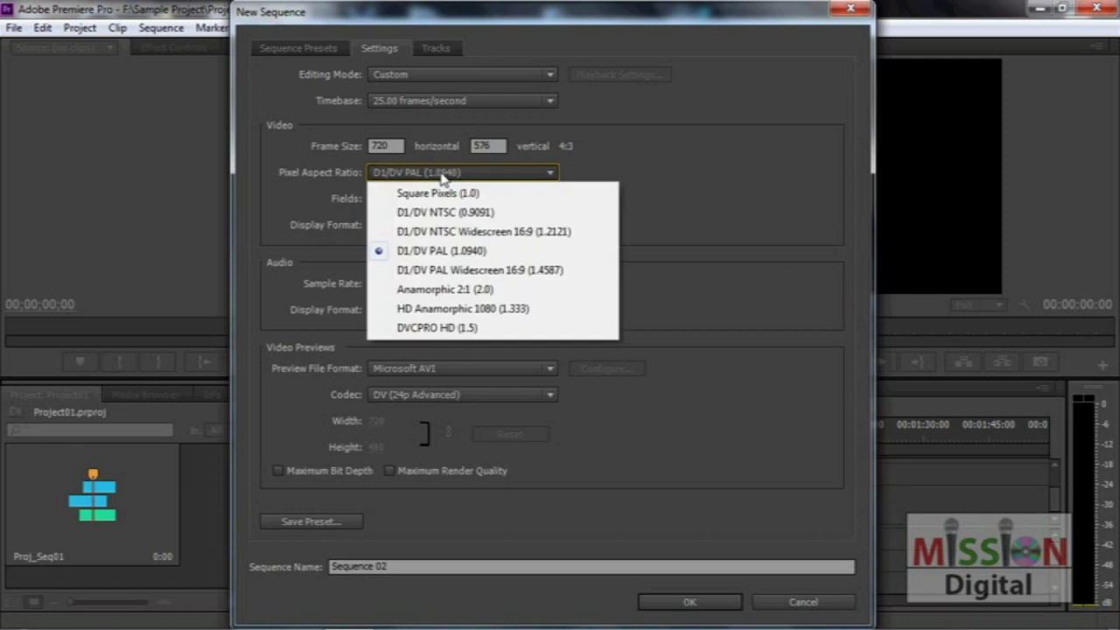
pyautogui.click(600, 150)
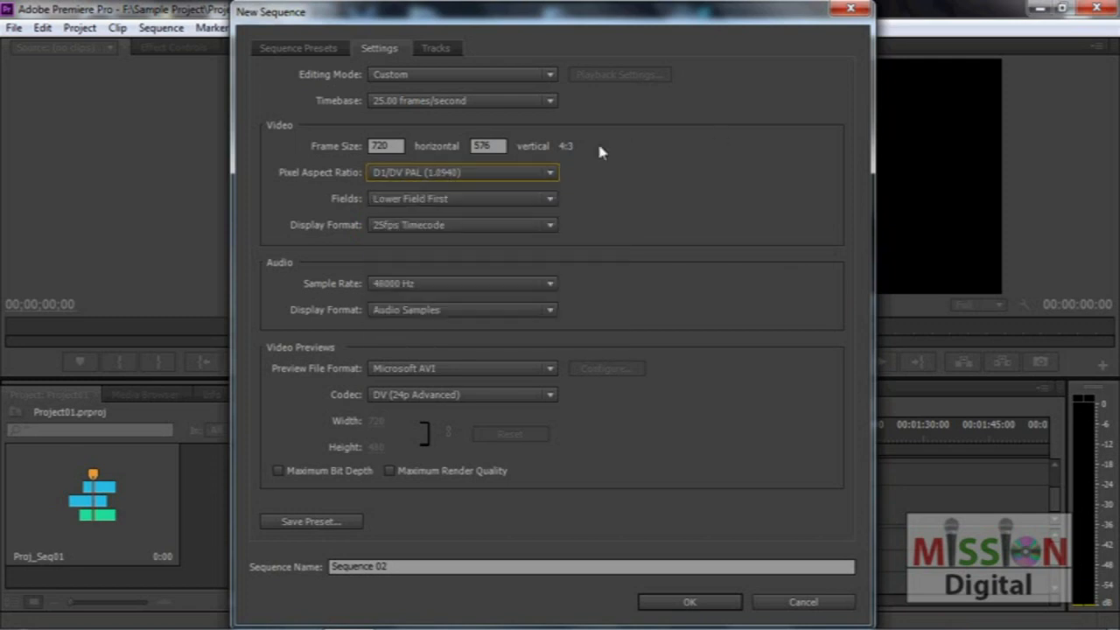
pyautogui.click(420, 77)
pyautogui.click(418, 91)
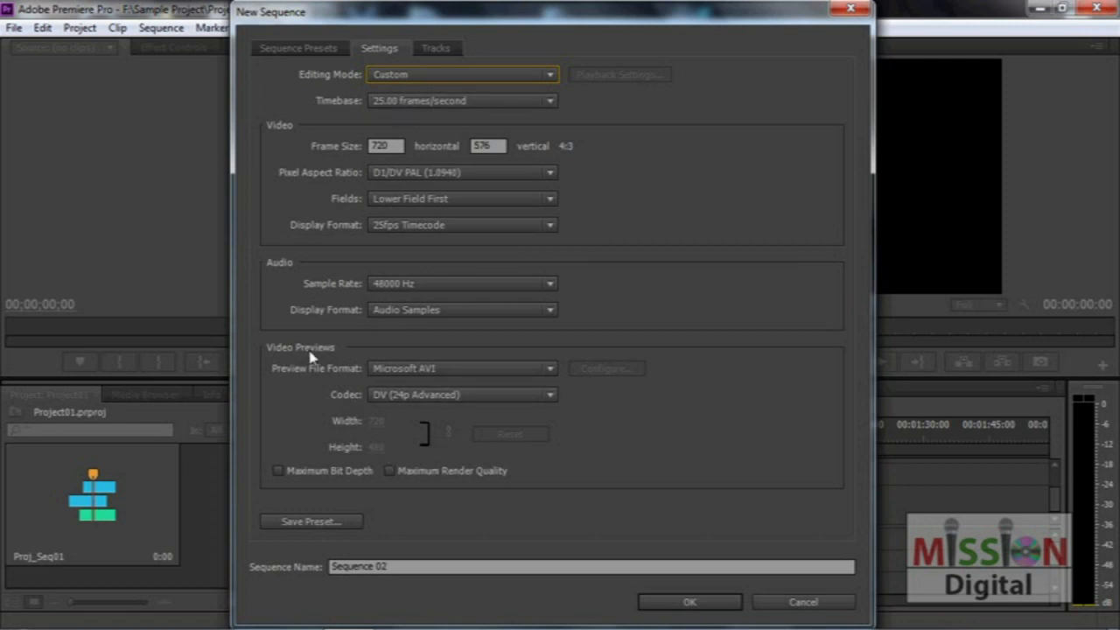
pyautogui.click(507, 395)
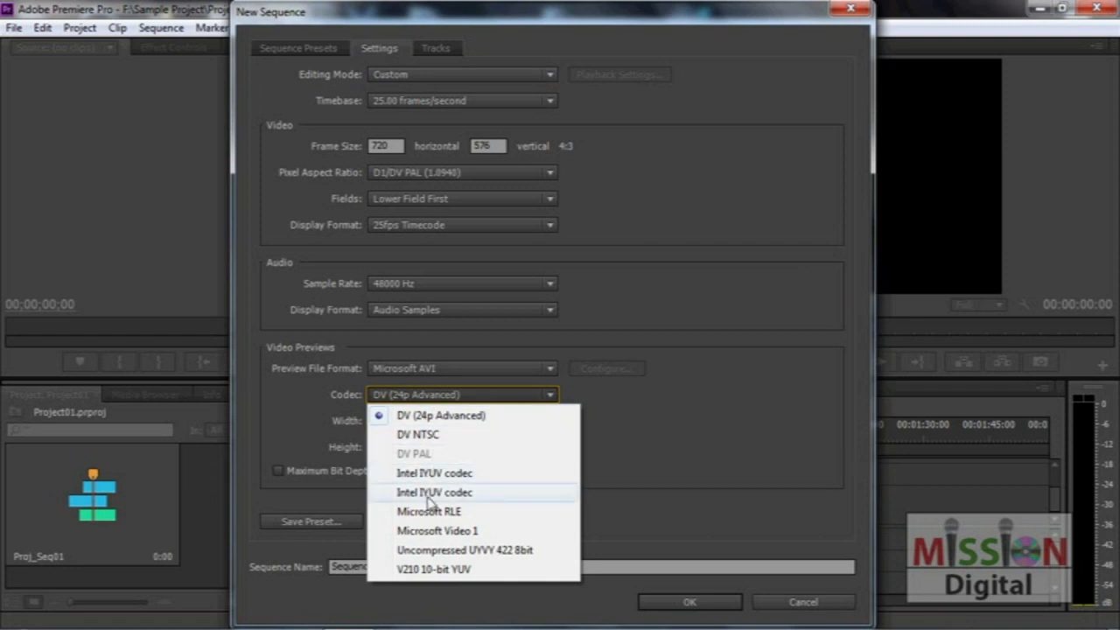
pyautogui.click(661, 320)
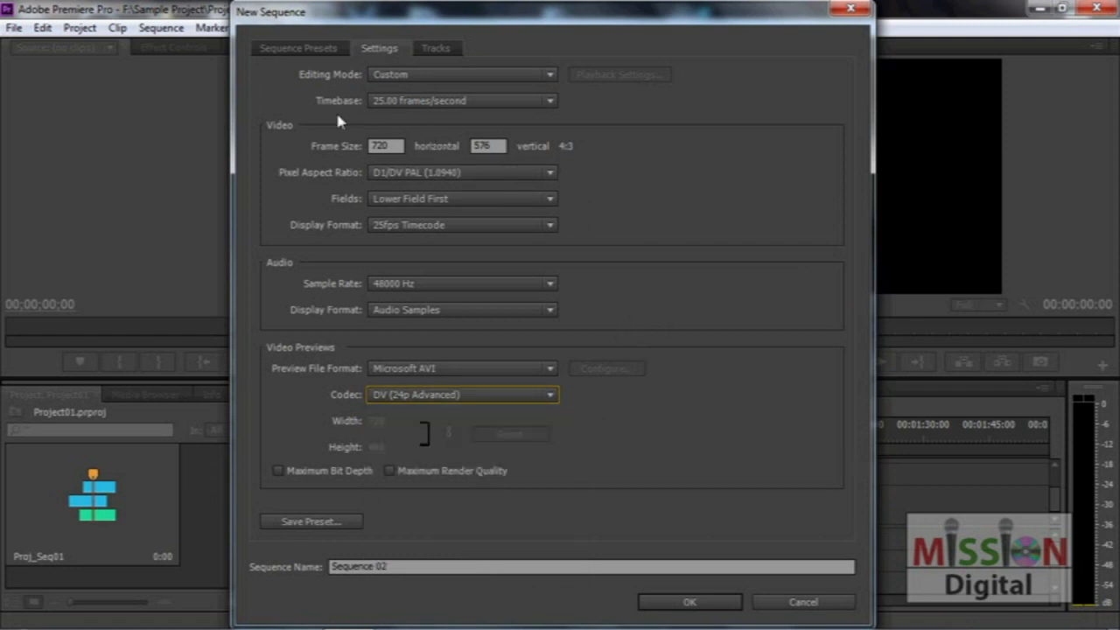
# Choose a 25.00 frames/second timebase and set the frame size to 1280 by 720 with Square Pixels (1.0)
pyautogui.click(418, 101)
pyautogui.click(410, 237)
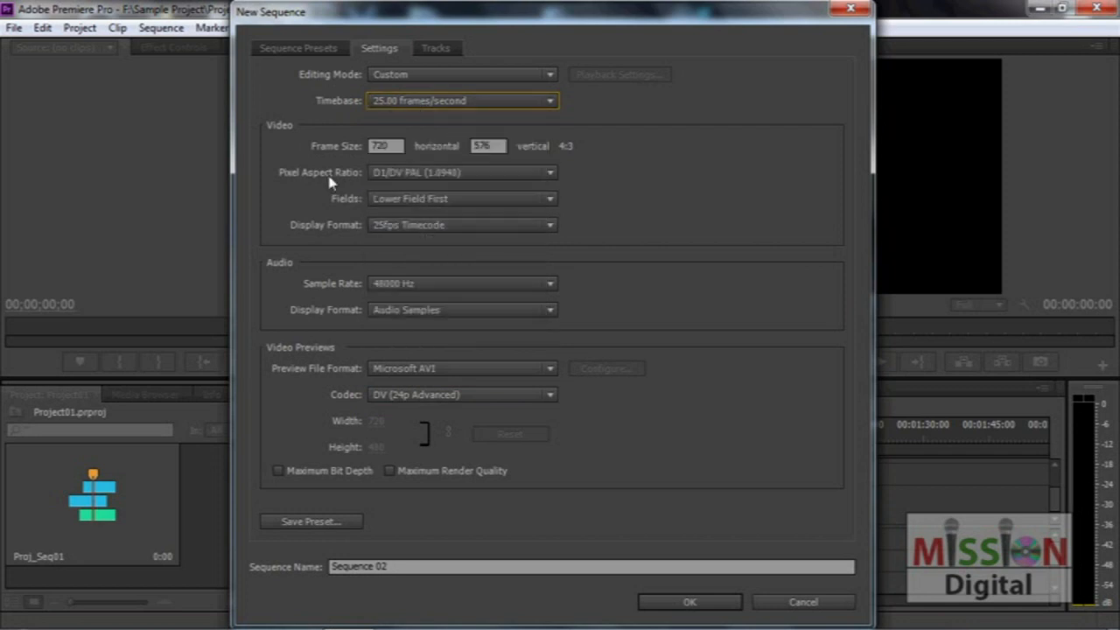
pyautogui.click(393, 146)
pyautogui.write('128')
pyautogui.click(495, 146)
pyautogui.write('72')
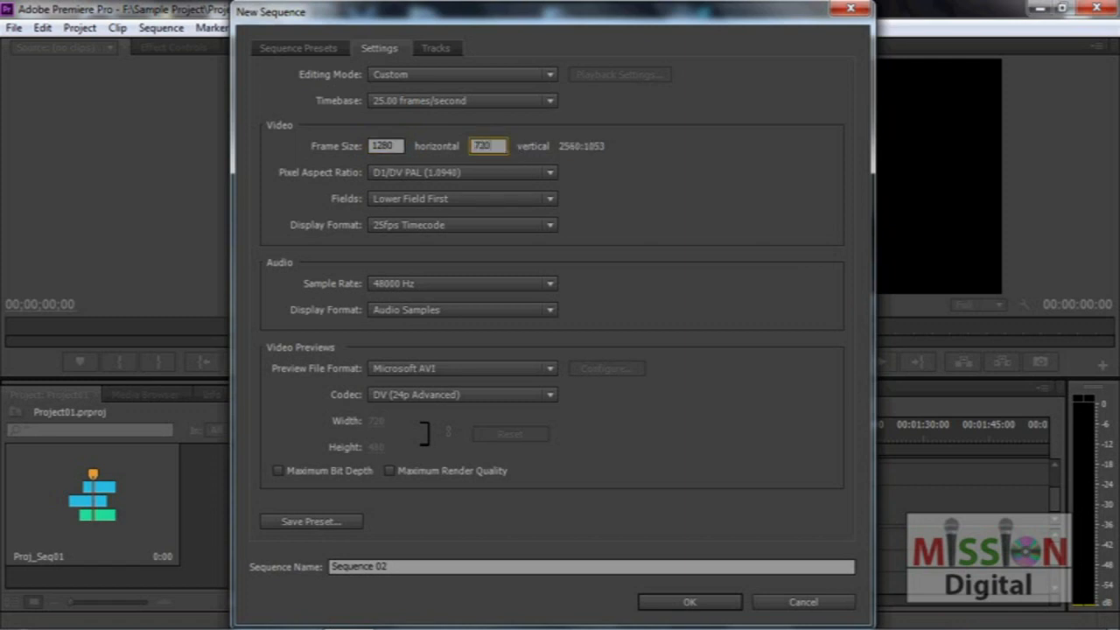
pyautogui.write('0')
pyautogui.press('Tab')
pyautogui.click(448, 173)
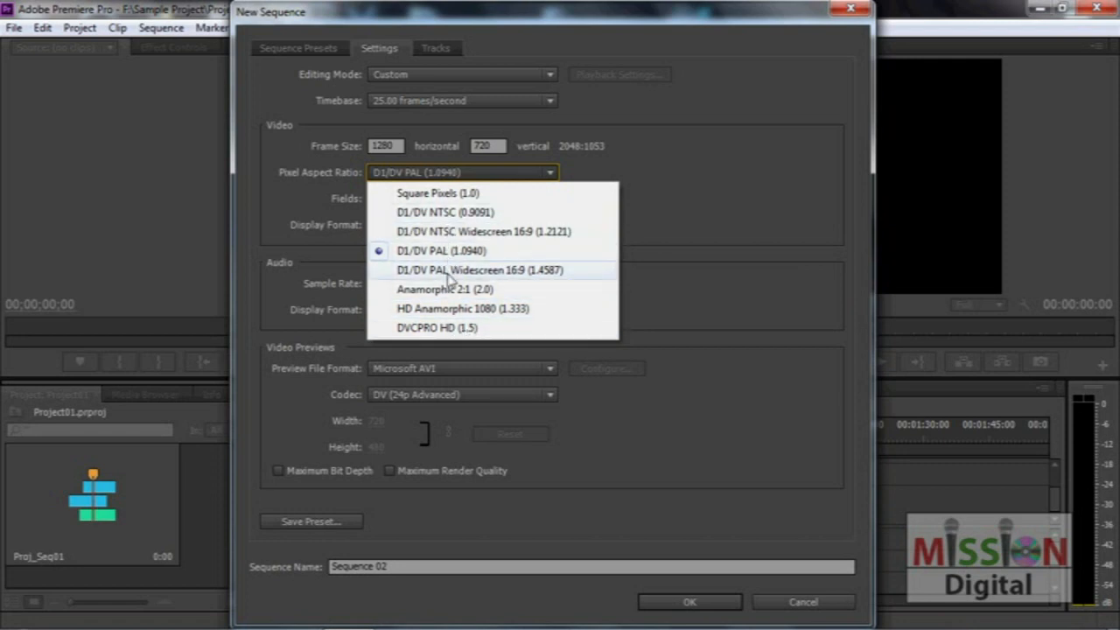
pyautogui.click(463, 194)
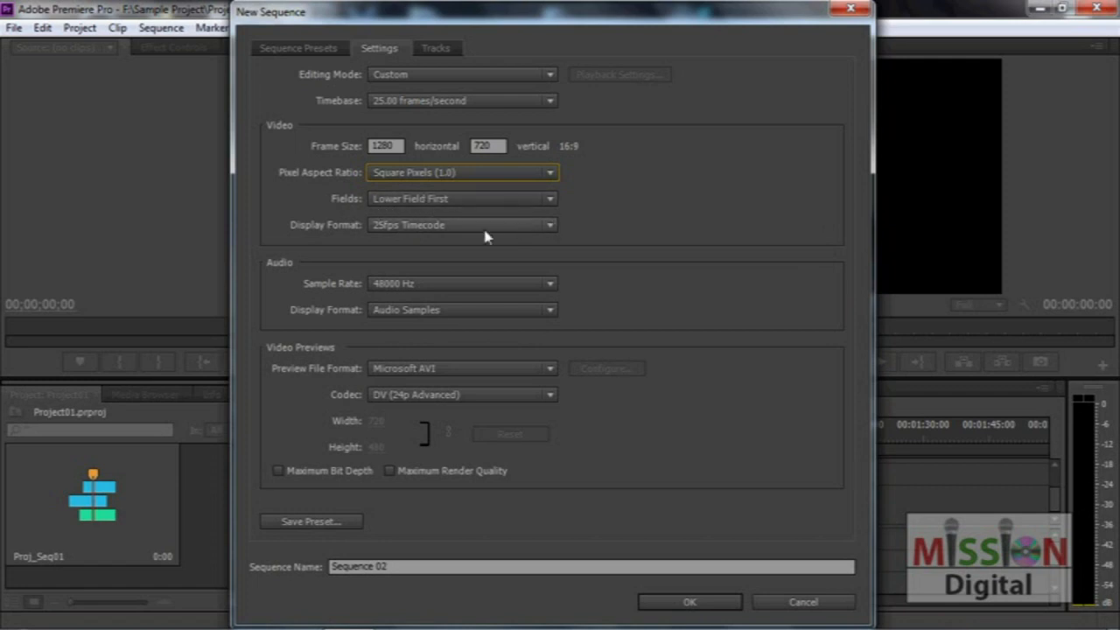
# Set the sequence's fields to No Fields (Progressive Scan) and its video display format to 25fps Timecode
pyautogui.click(417, 200)
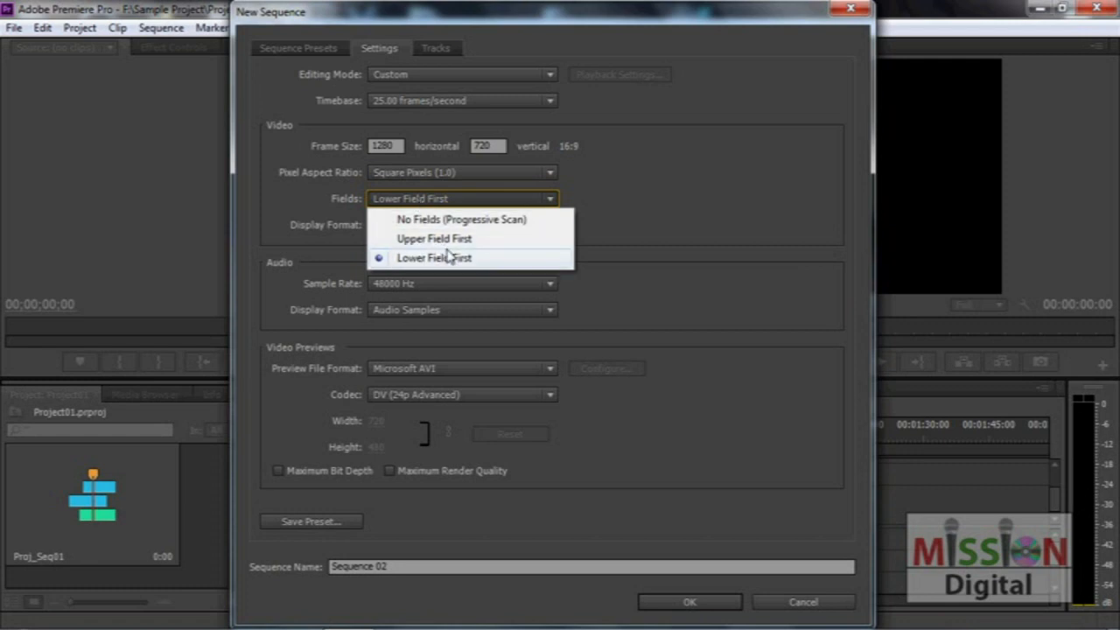
pyautogui.click(475, 257)
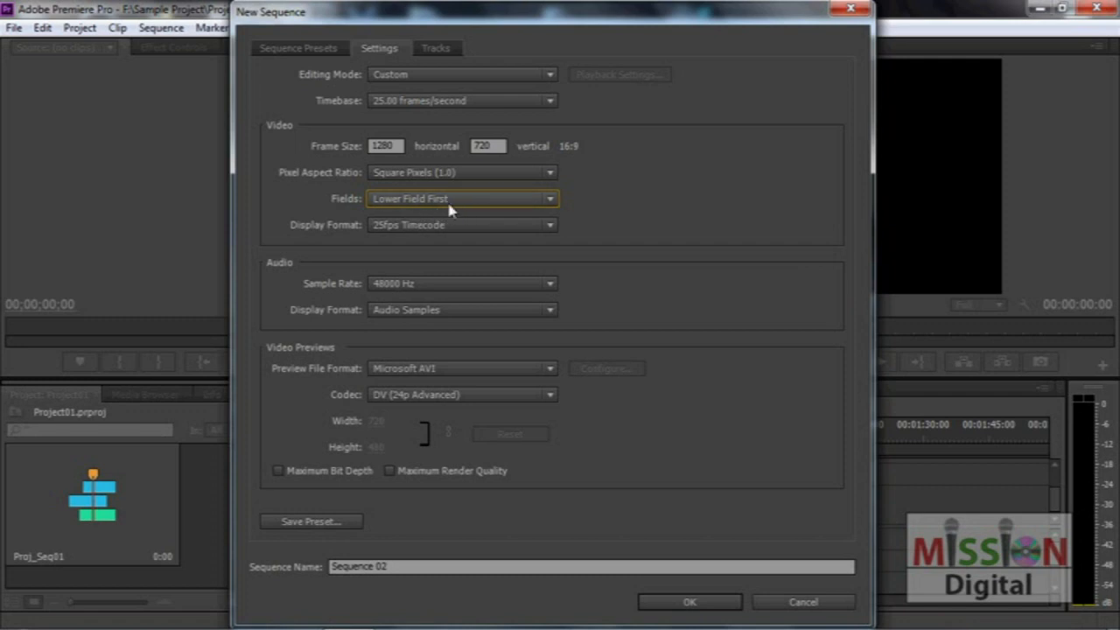
pyautogui.click(403, 208)
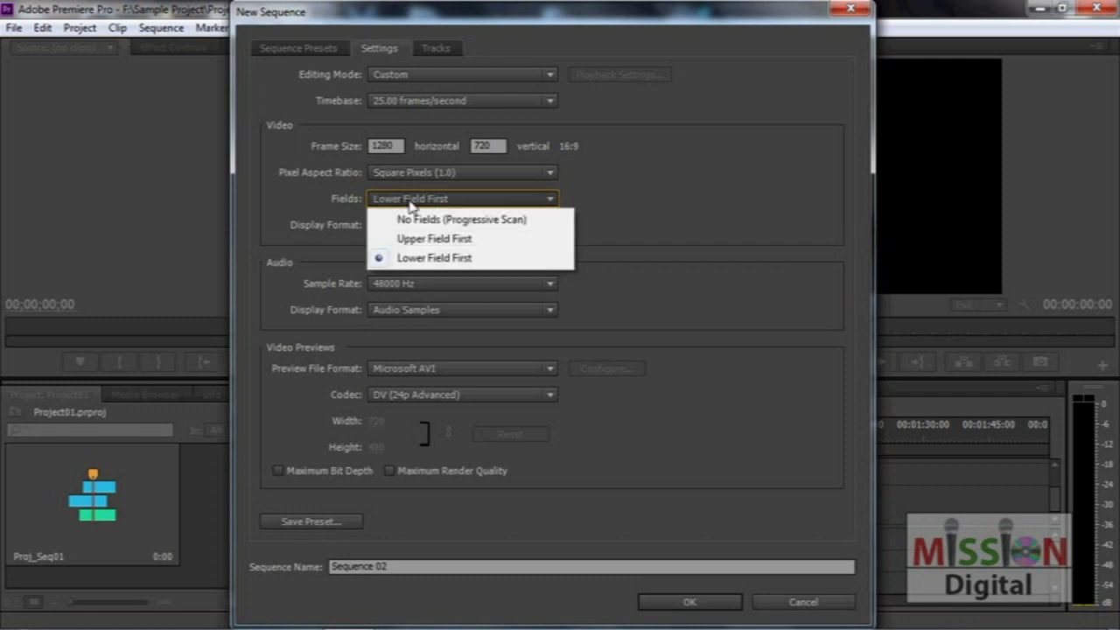
pyautogui.click(477, 220)
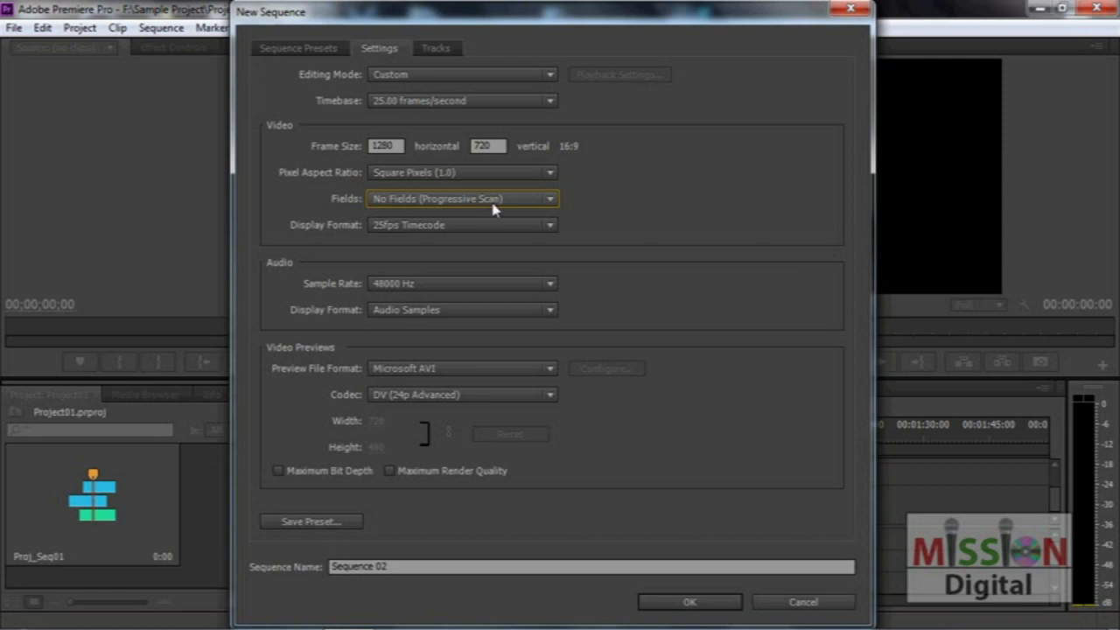
pyautogui.click(422, 228)
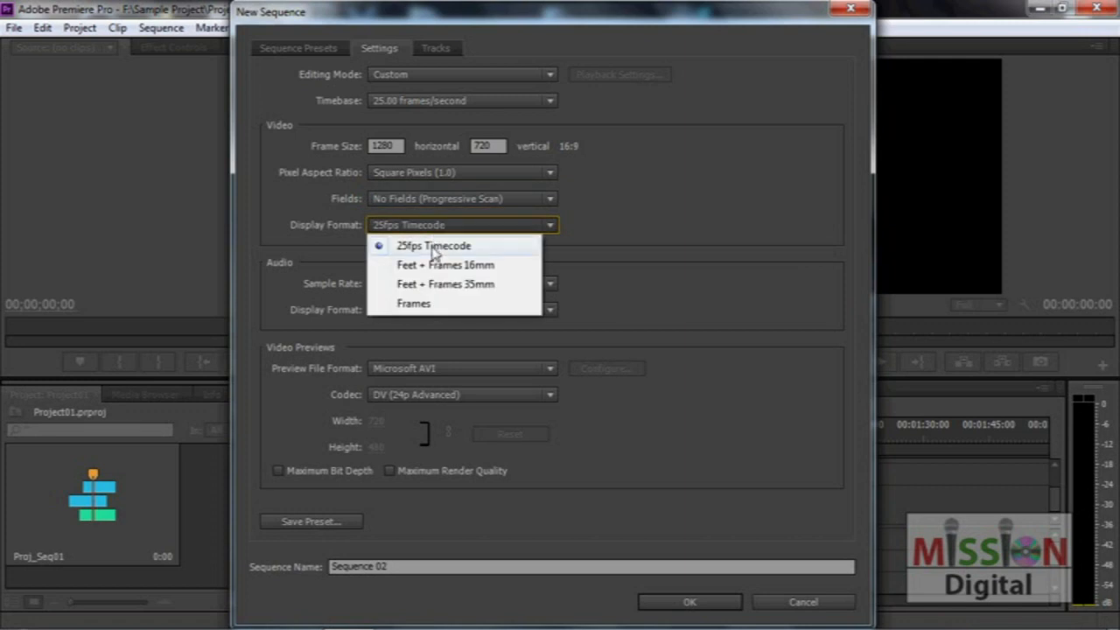
pyautogui.click(431, 249)
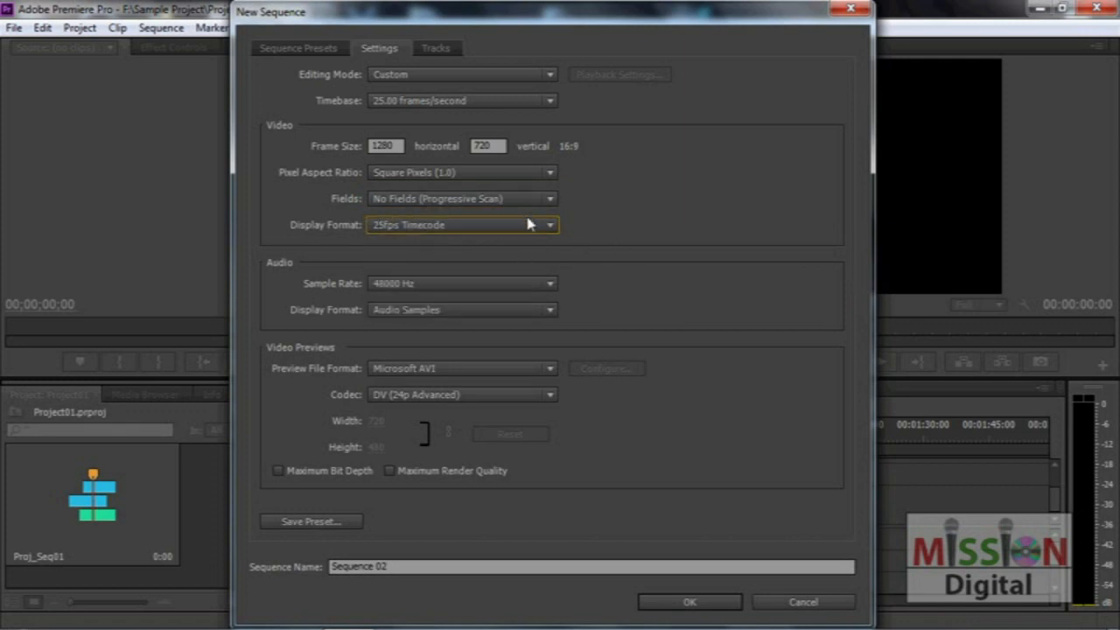
# Examine the choices offered for the audio sample rate and the audio display format
pyautogui.click(402, 283)
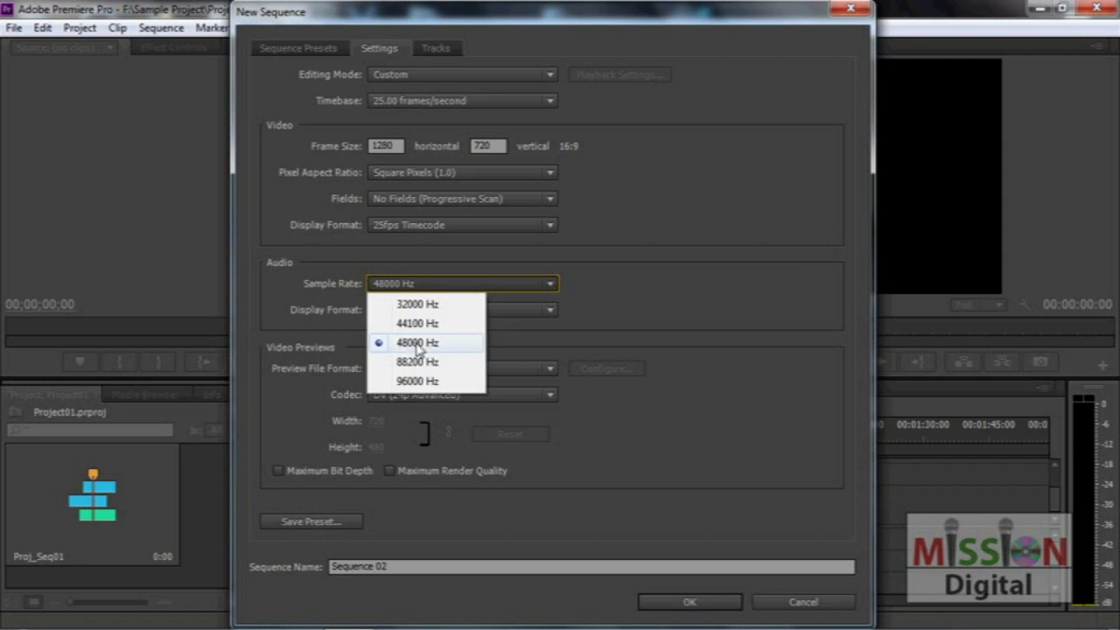
pyautogui.click(544, 343)
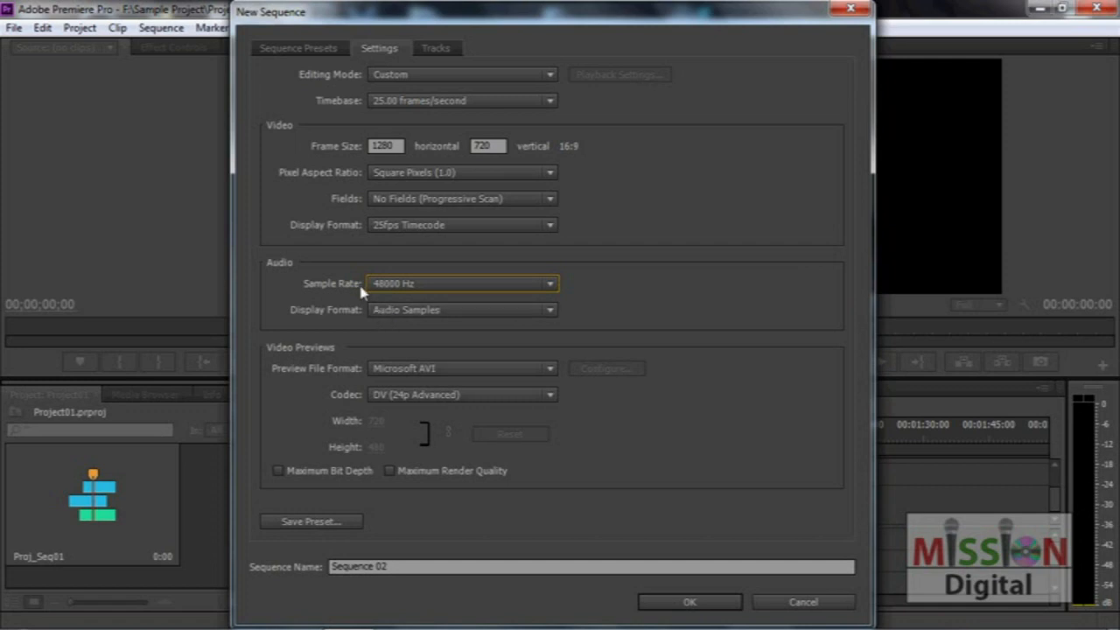
pyautogui.click(434, 315)
pyautogui.click(370, 326)
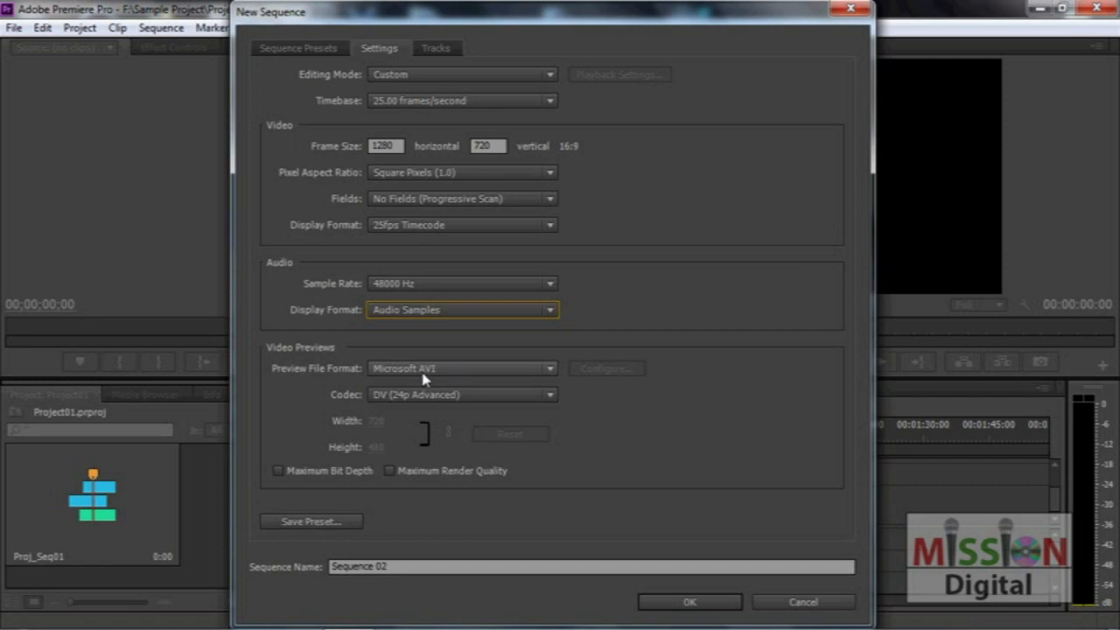
# Examine the preview file formats and the codecs offered for Microsoft AVI previews
pyautogui.click(444, 371)
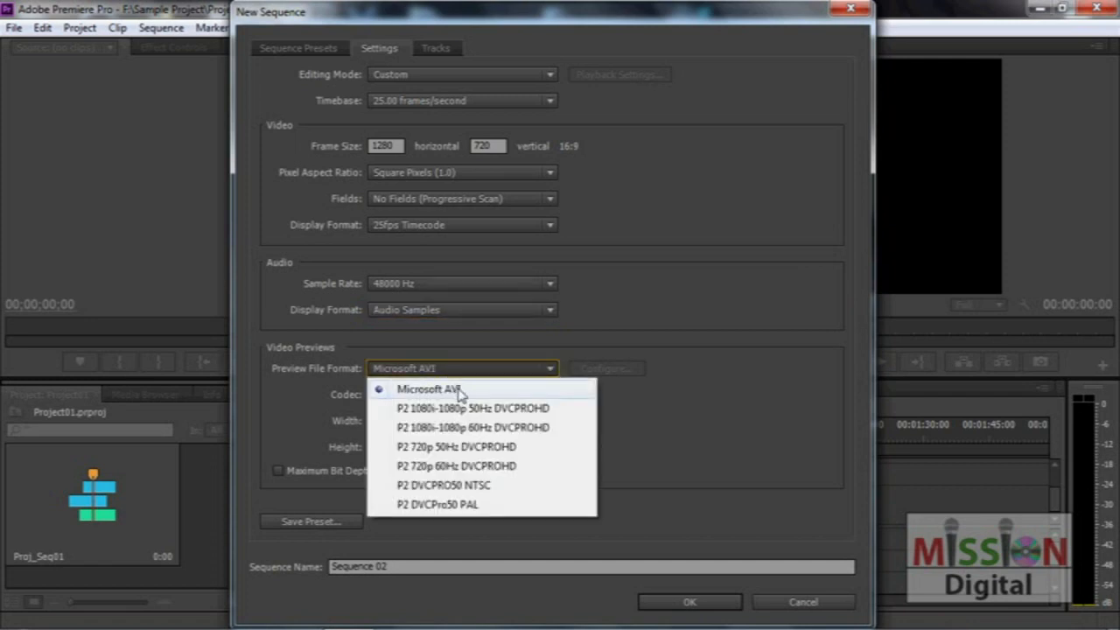
pyautogui.click(462, 389)
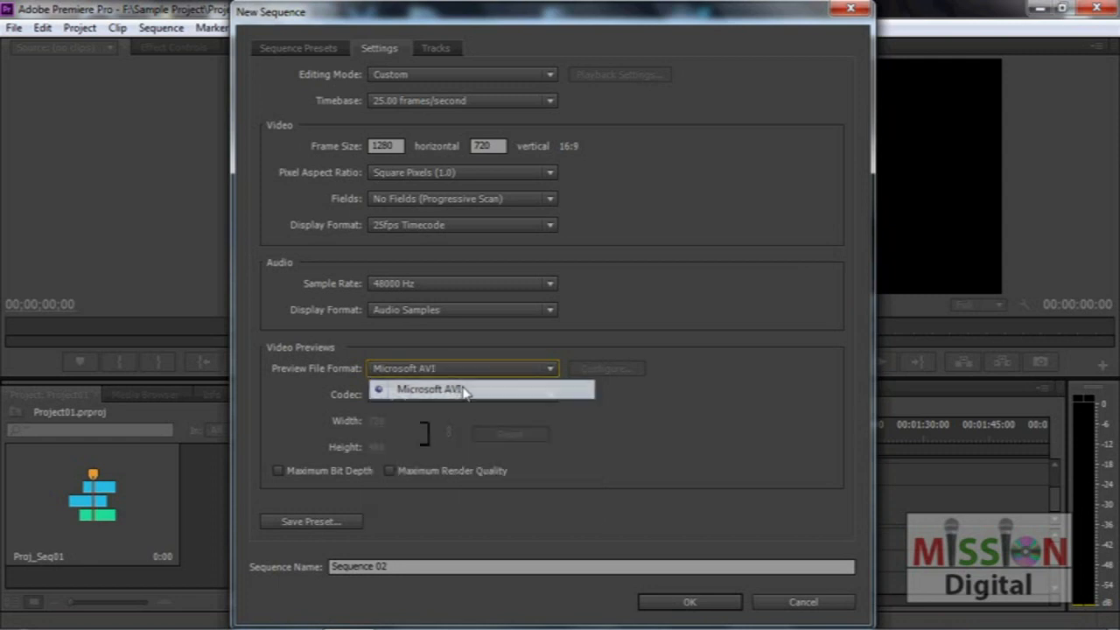
pyautogui.click(452, 397)
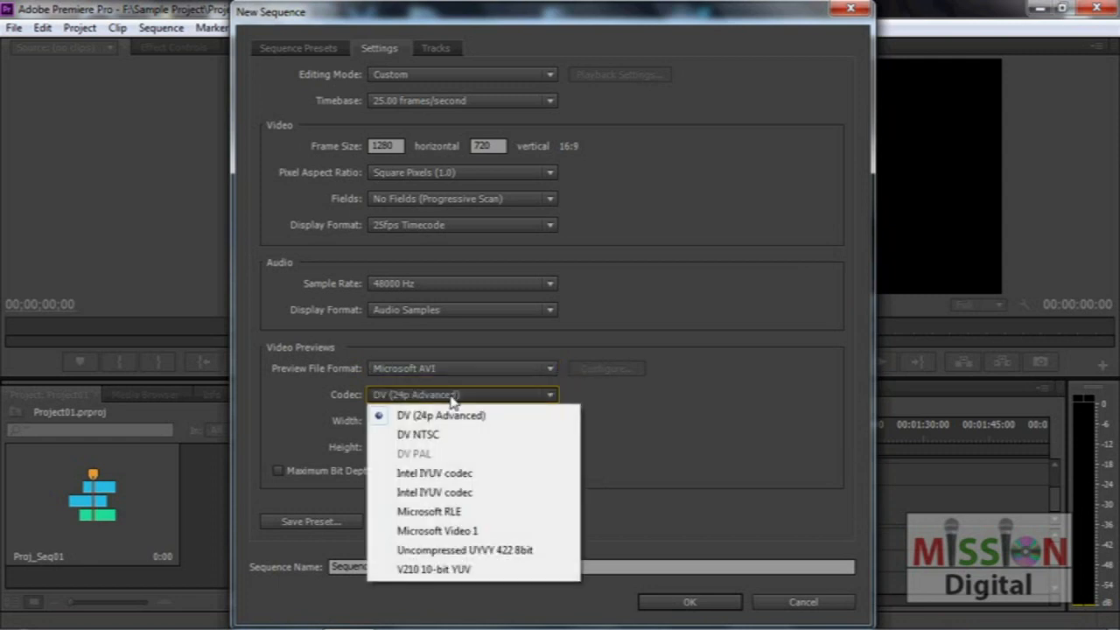
pyautogui.click(446, 368)
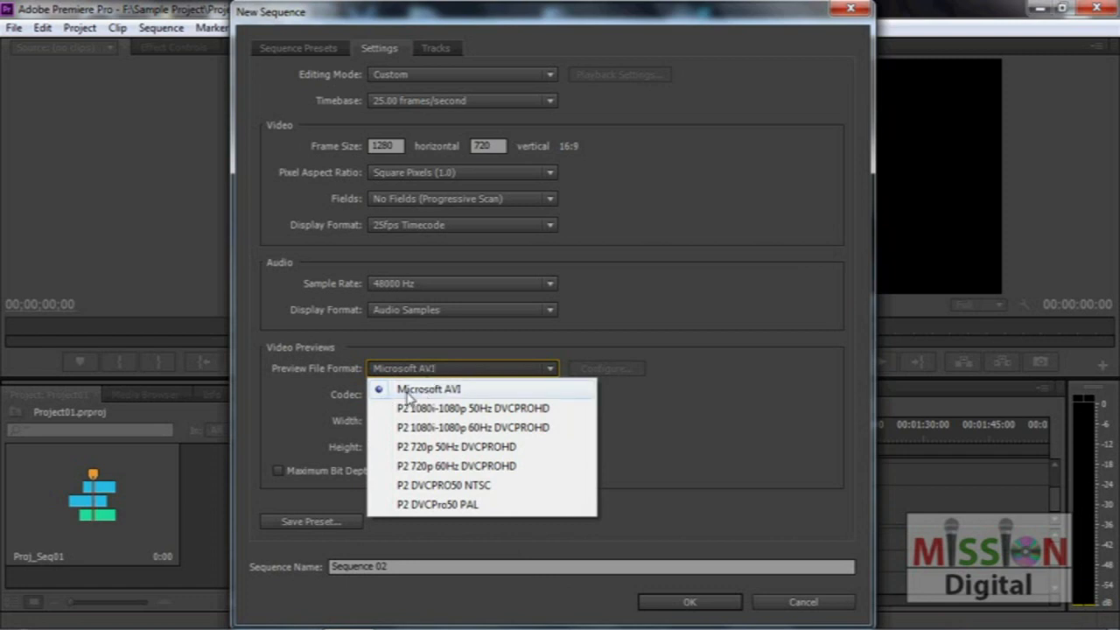
pyautogui.click(411, 390)
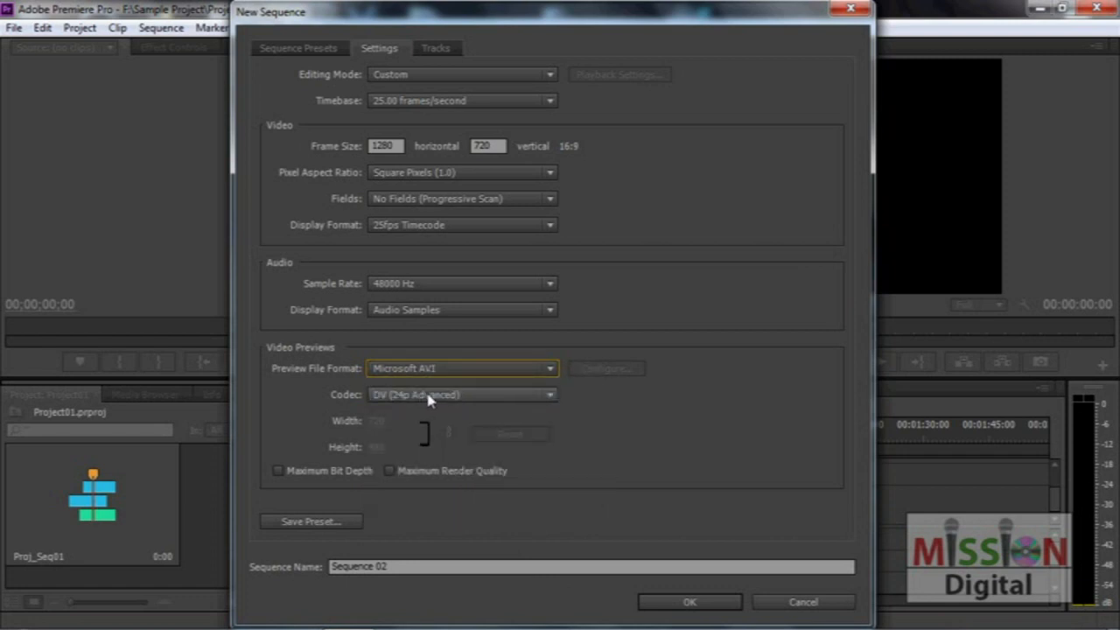
pyautogui.click(429, 396)
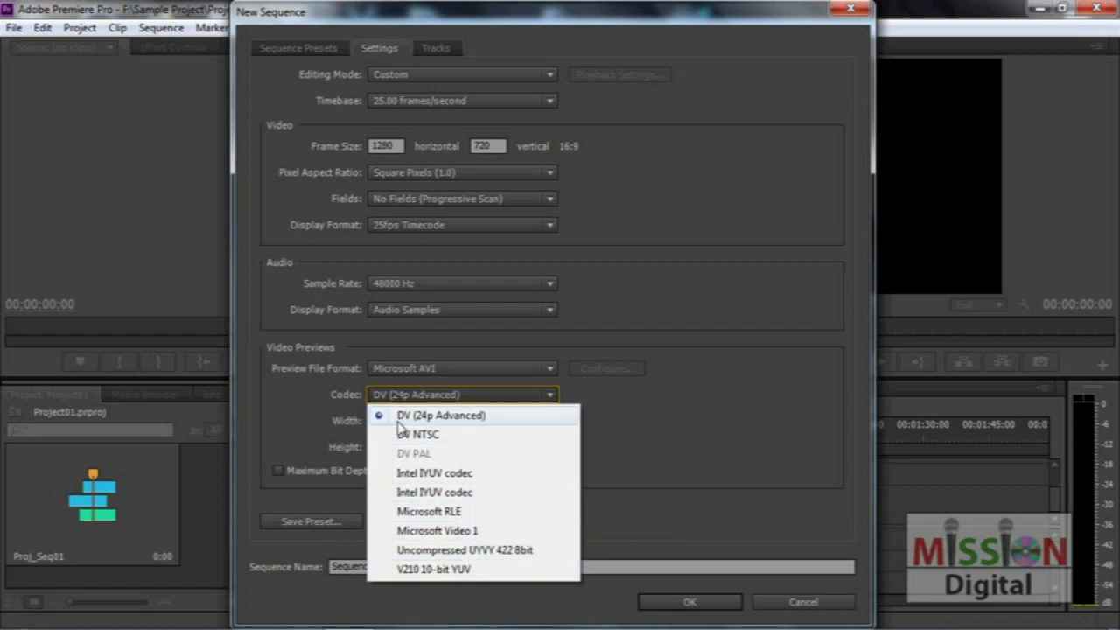
pyautogui.click(517, 420)
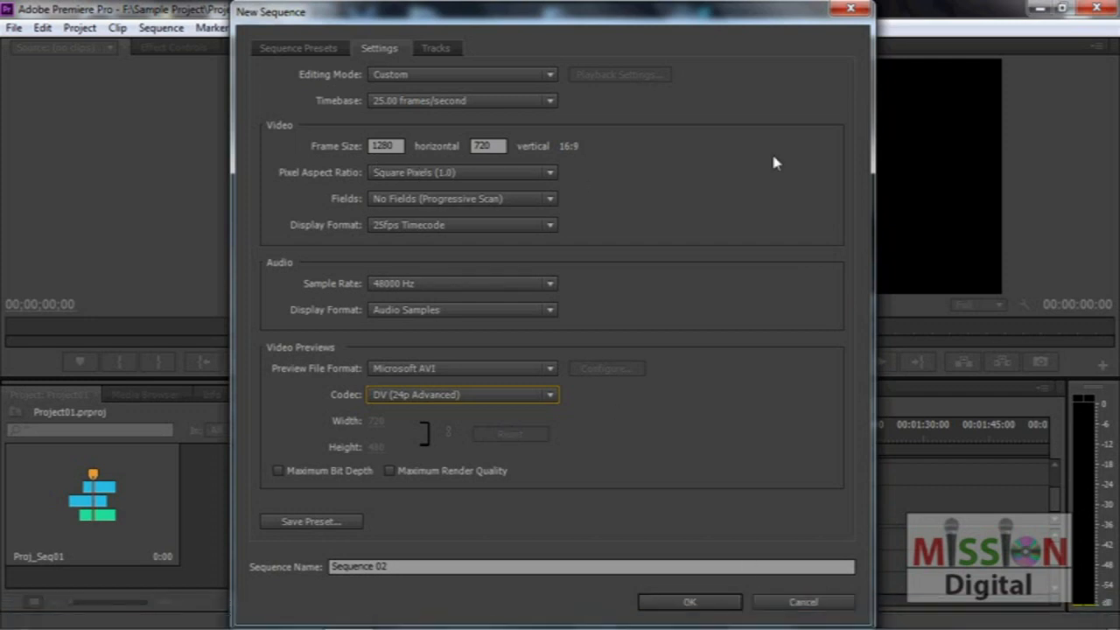
# Switch the editing mode to DV PAL to compare its settings and return it to Custom
pyautogui.click(516, 77)
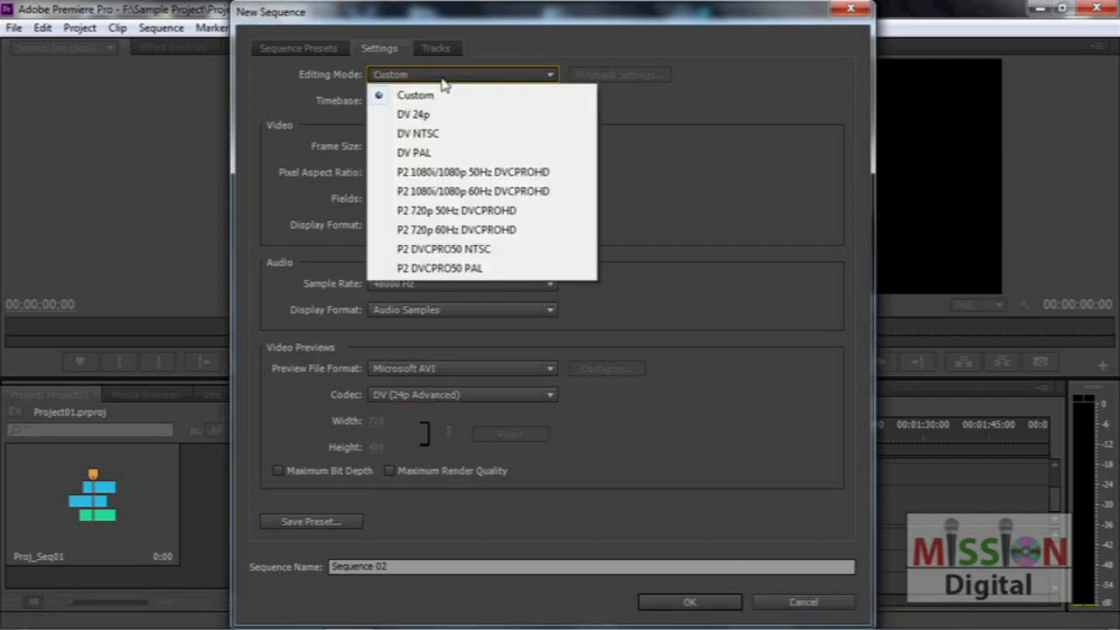
pyautogui.click(418, 158)
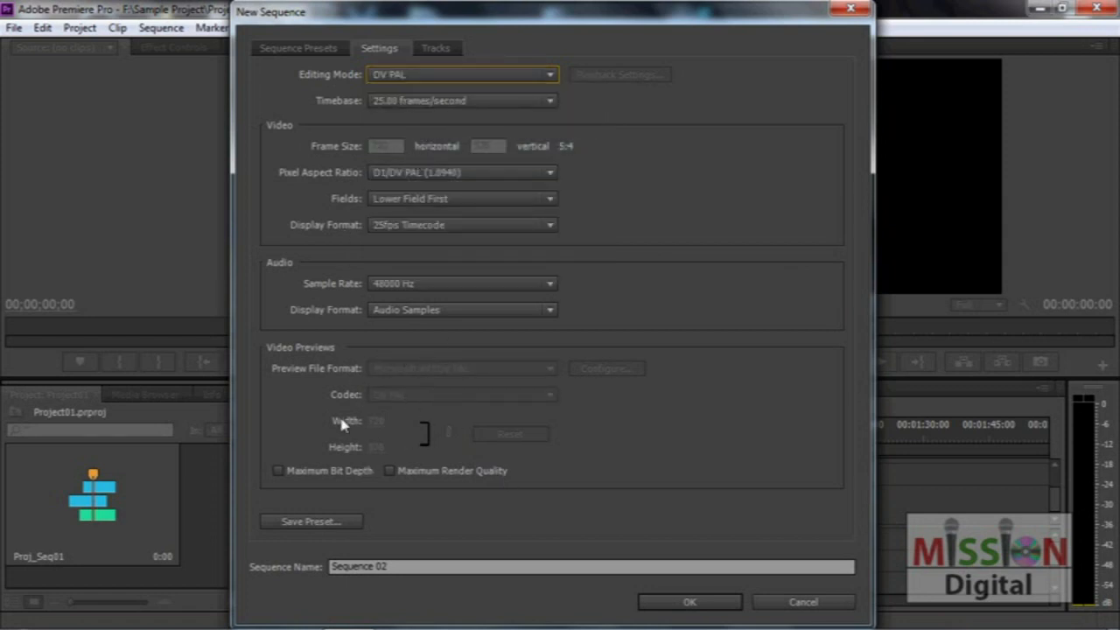
pyautogui.click(455, 75)
pyautogui.click(453, 94)
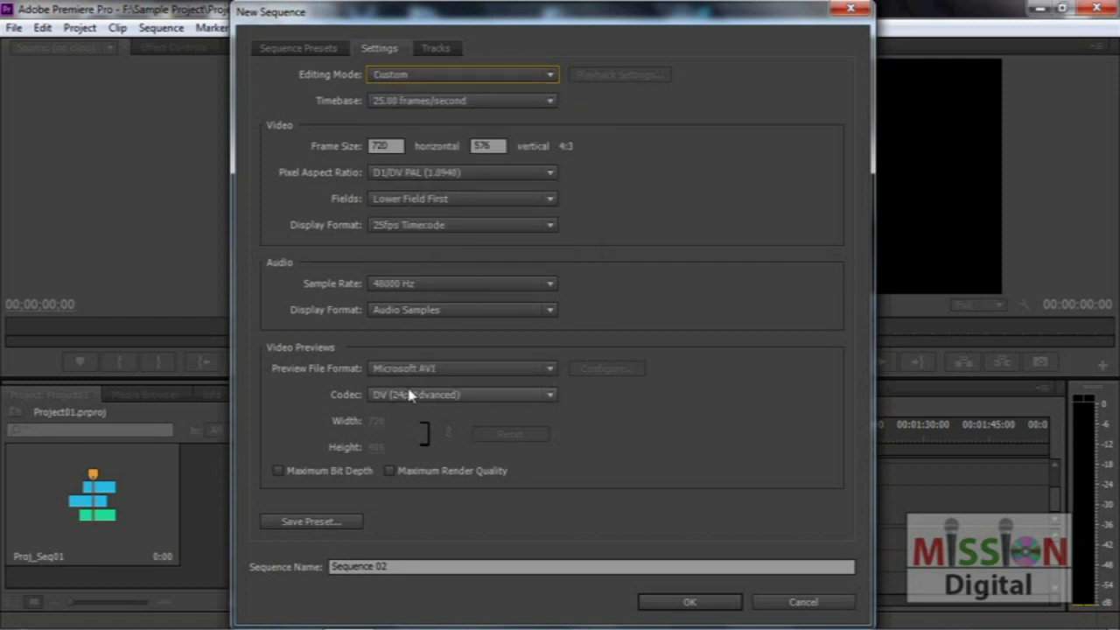
# In Custom editing mode, set the frame size to 1280 by 720 with Square Pixels (1.0)
pyautogui.click(440, 79)
pyautogui.click(402, 92)
pyautogui.click(385, 145)
pyautogui.click(463, 172)
pyautogui.click(428, 188)
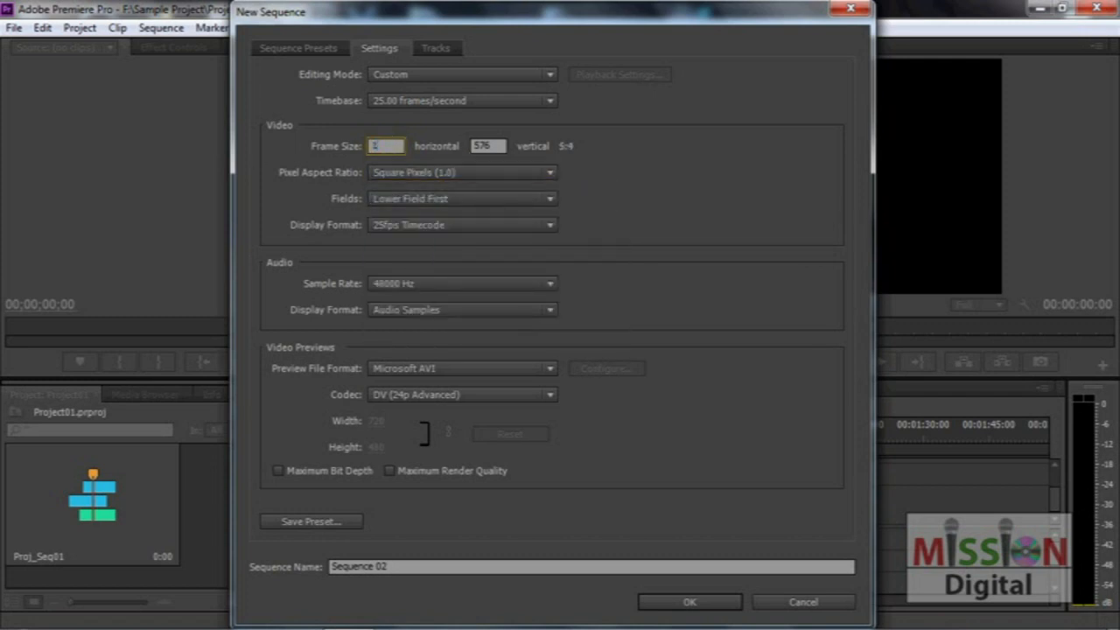
pyautogui.press('Tab')
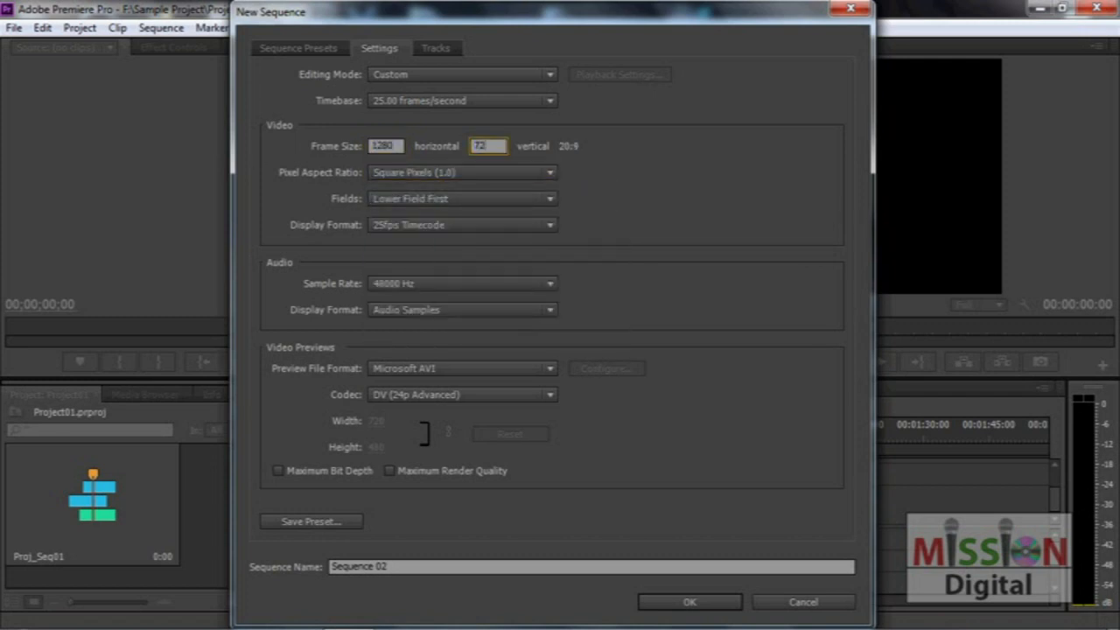
pyautogui.press('Tab')
pyautogui.press('Tab')
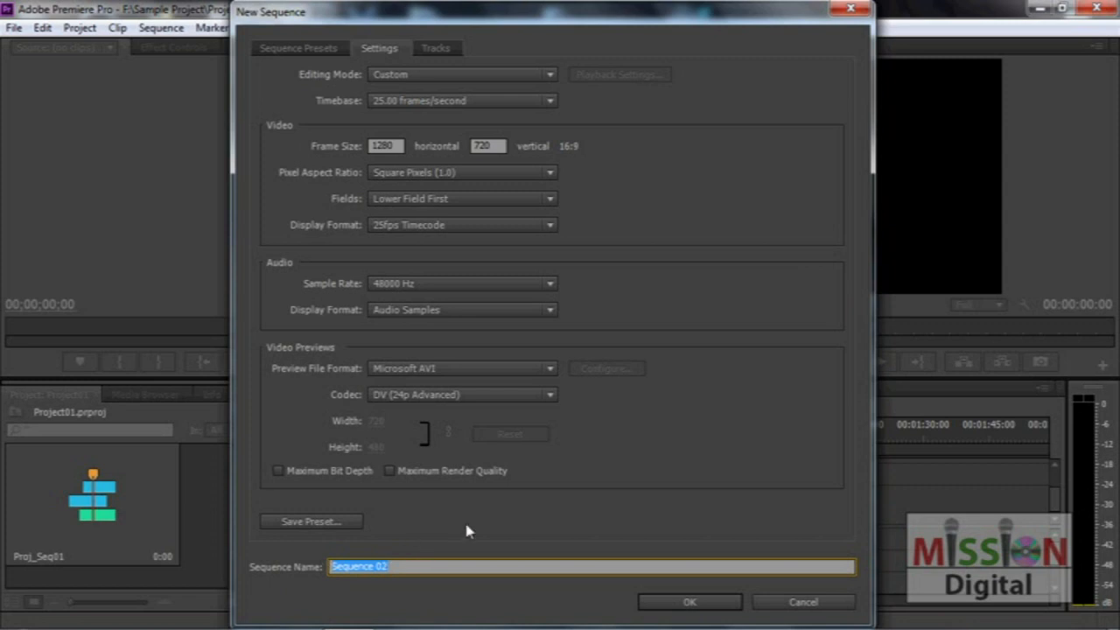
# Try Uncompressed UYVY 422 8bit as the Microsoft AVI preview codec and switch back to DV (24p Advanced)
pyautogui.click(425, 369)
pyautogui.click(451, 395)
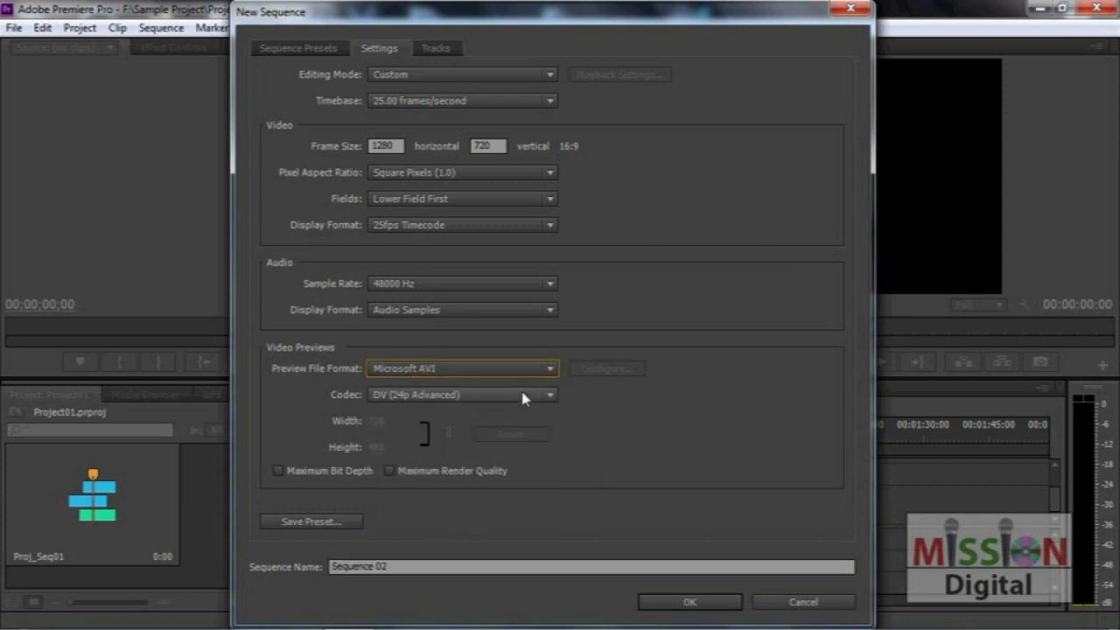
pyautogui.click(506, 394)
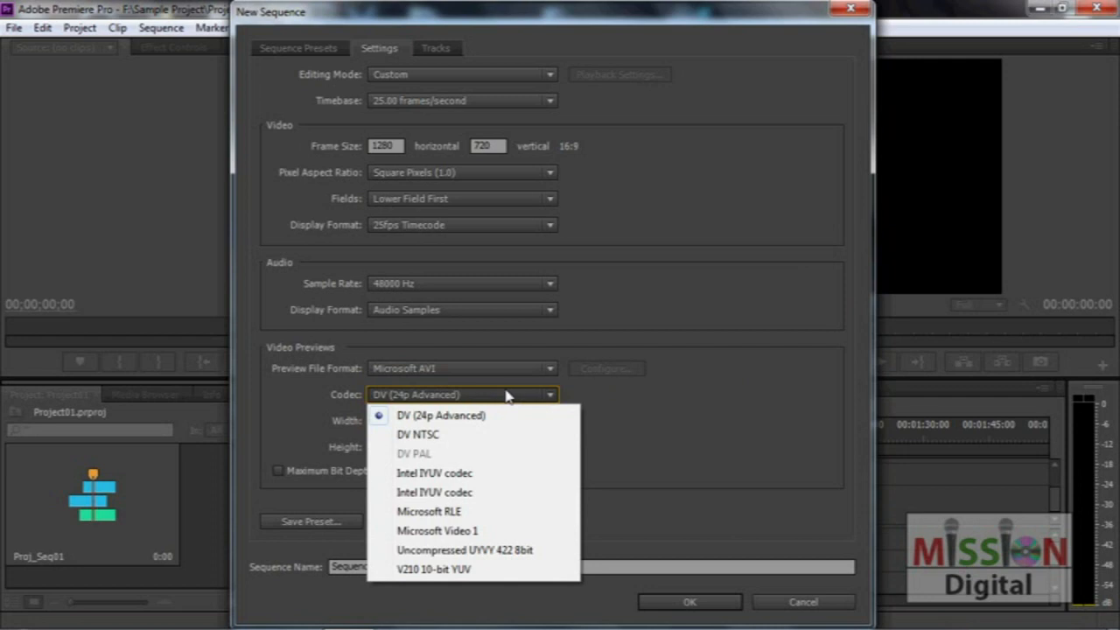
pyautogui.click(427, 550)
pyautogui.click(383, 426)
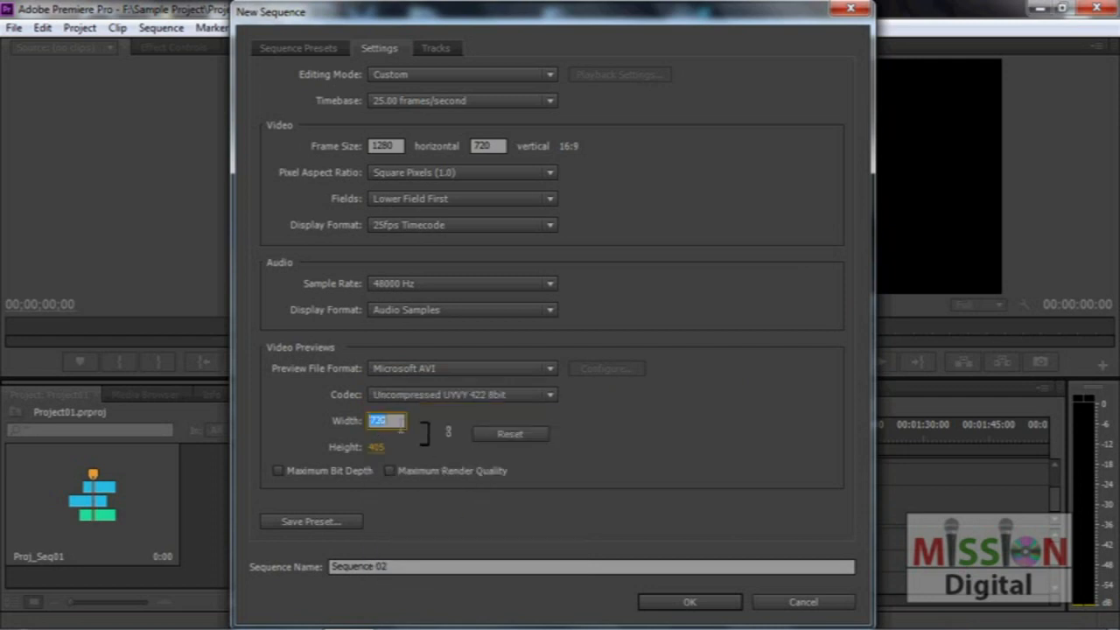
pyautogui.click(499, 394)
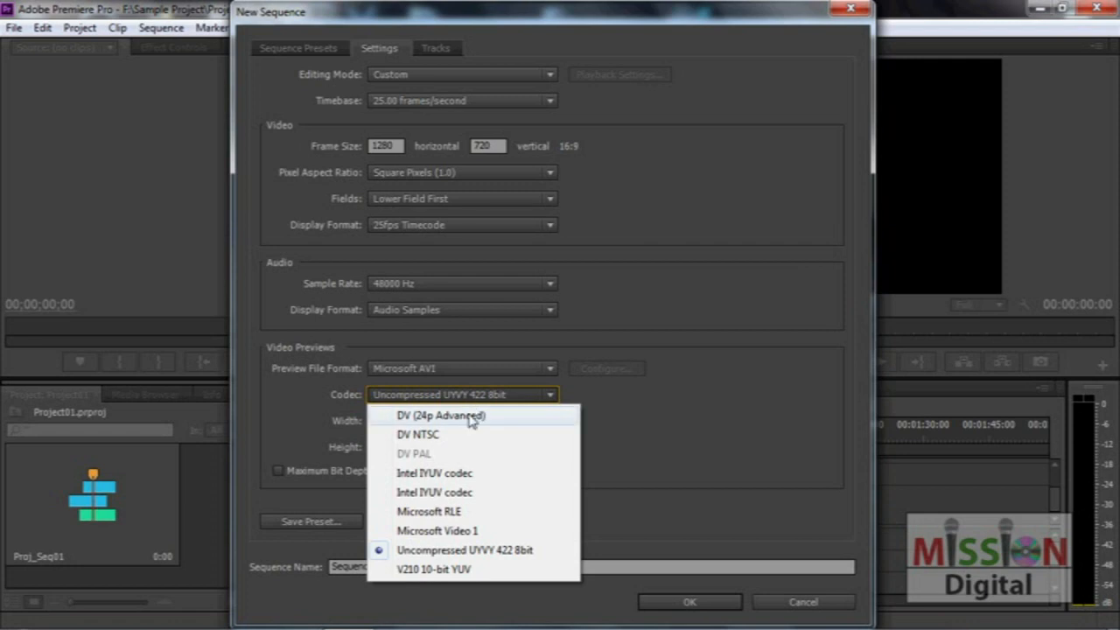
pyautogui.click(465, 418)
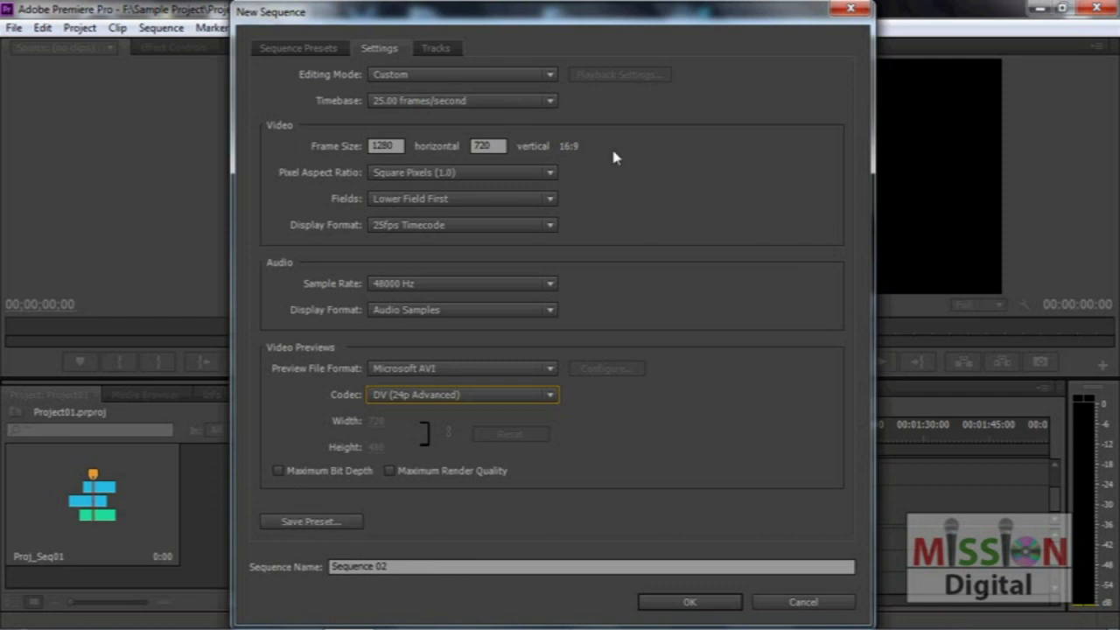
# Save the current sequence settings as a custom preset, entering a person's first name as the preset name
pyautogui.click(331, 516)
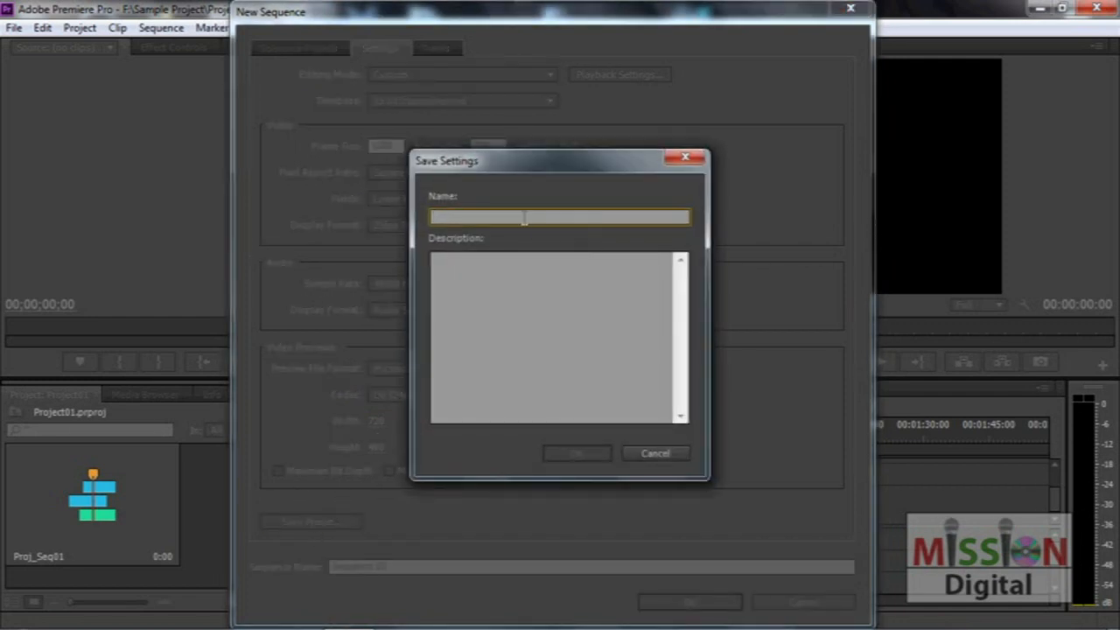
pyautogui.write('Af')
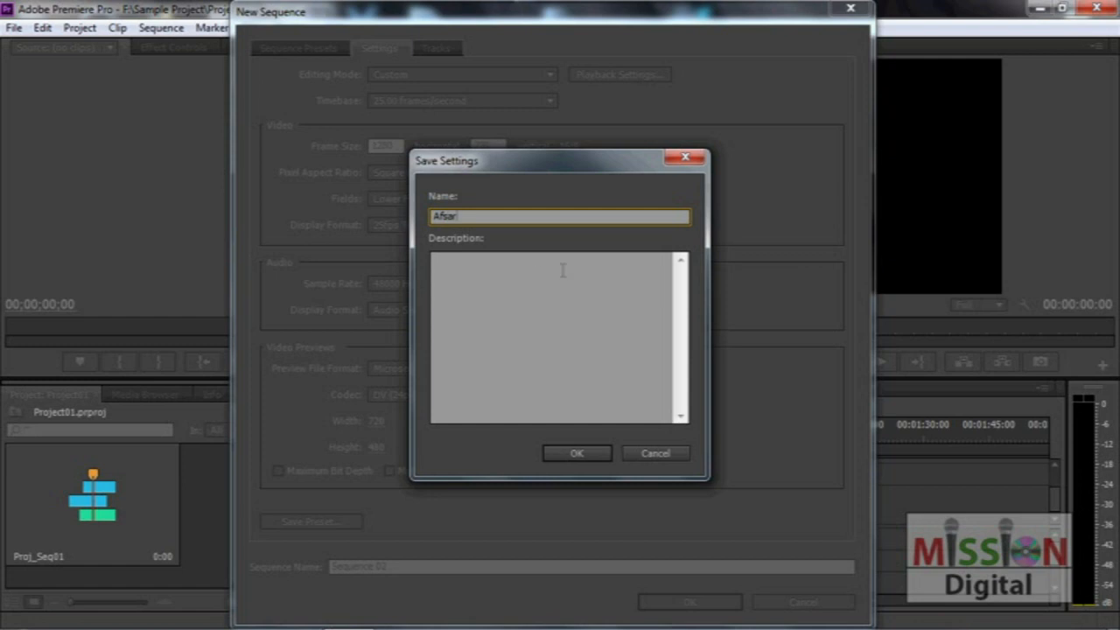
pyautogui.write('sar')
pyautogui.click(579, 453)
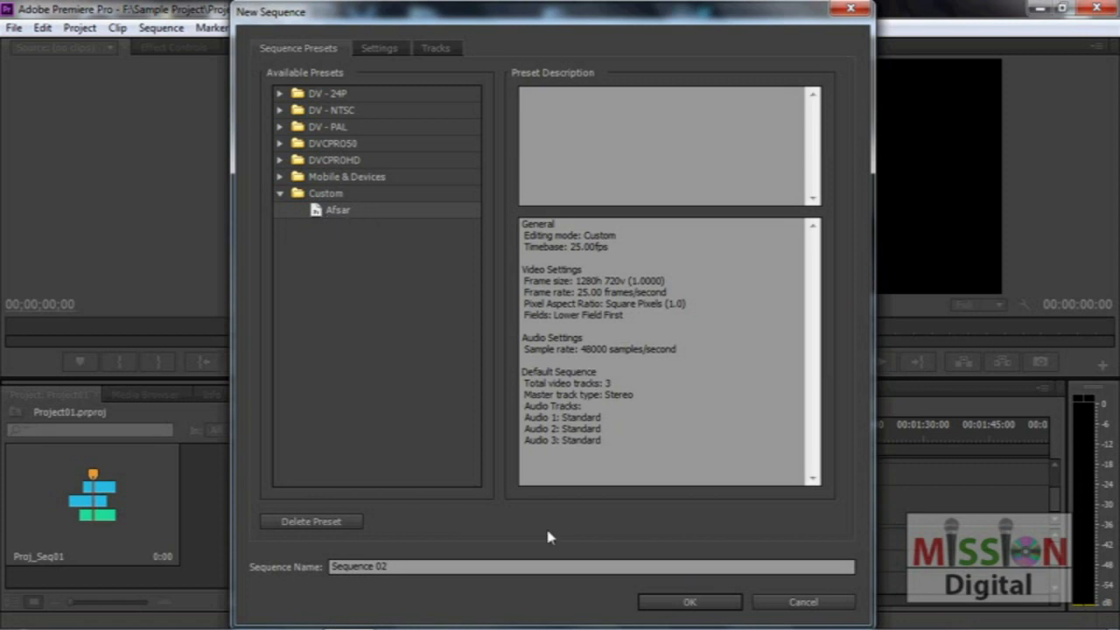
# Show the new sequence's track setup and examine the track types offered for Audio 1
pyautogui.click(381, 53)
pyautogui.click(433, 48)
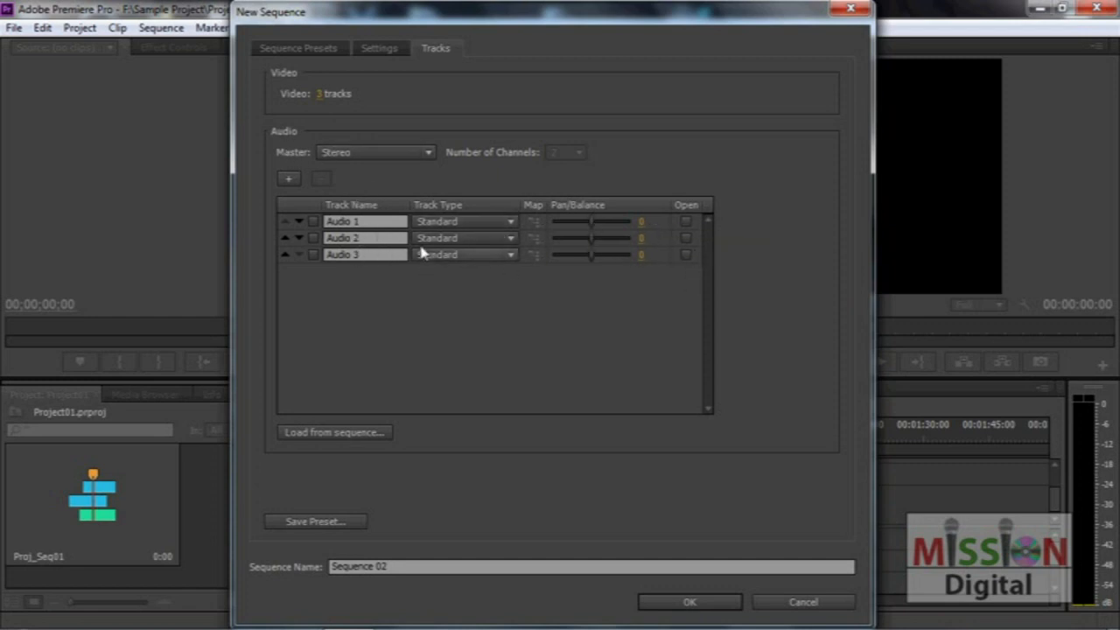
pyautogui.click(508, 223)
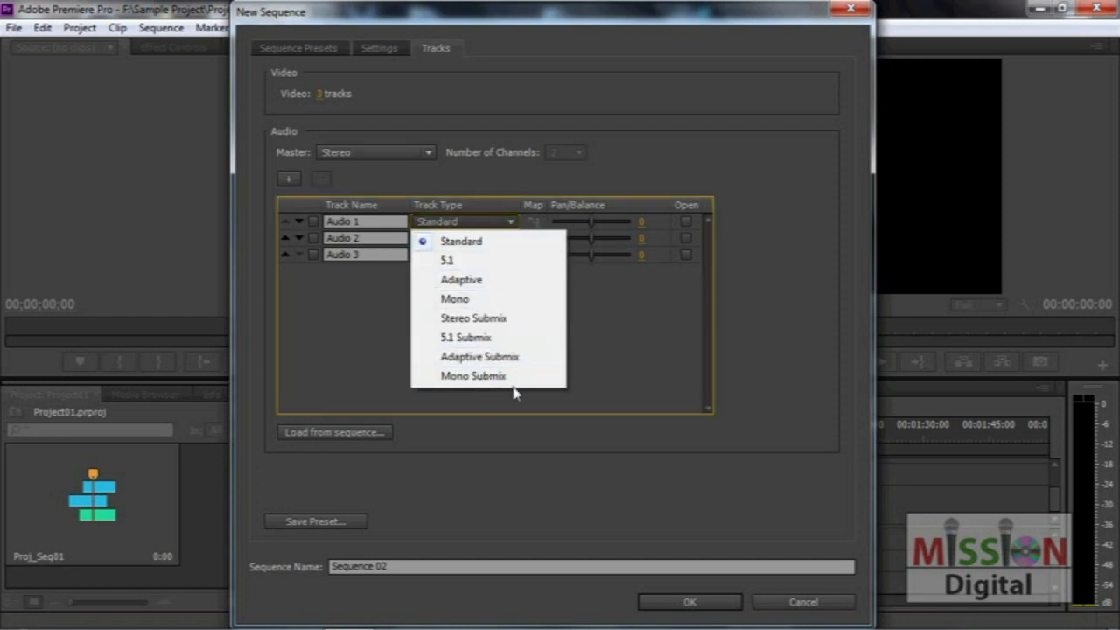
pyautogui.click(599, 346)
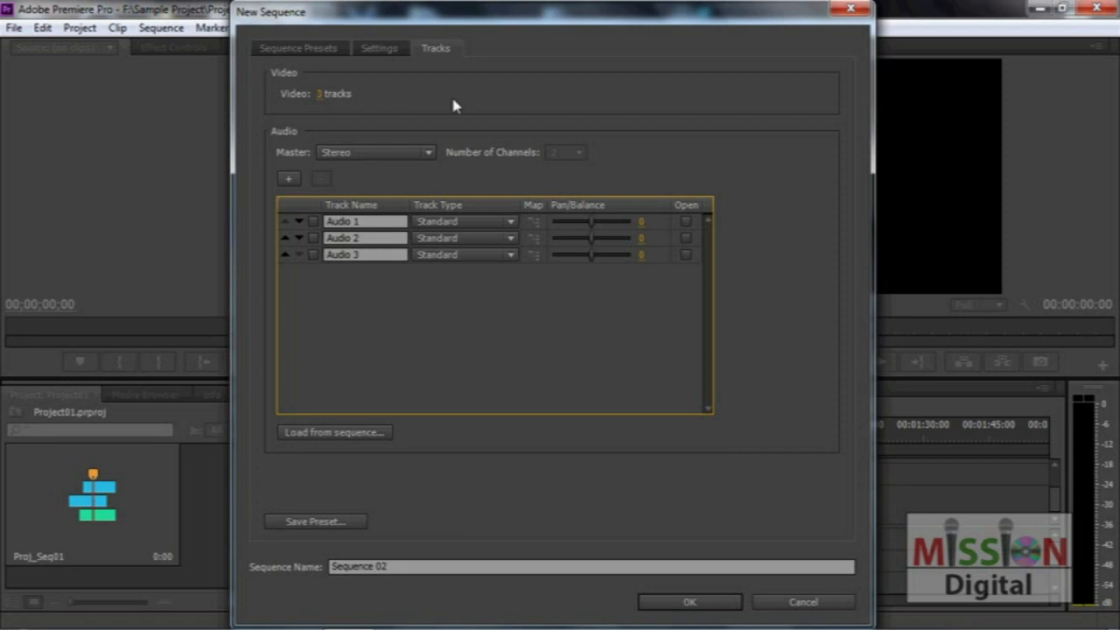
# Name the new sequence Proj_Seq02 and create it with the custom 1280 by 720 settings
pyautogui.moveTo(438, 564); pyautogui.dragTo(296, 567)
pyautogui.click(402, 48)
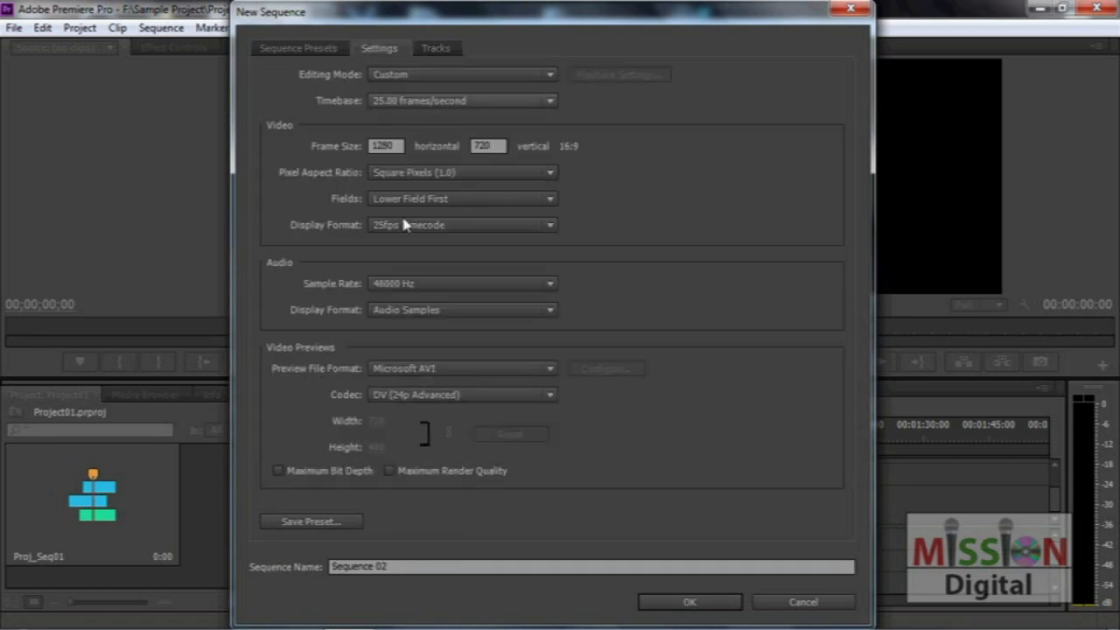
pyautogui.click(402, 570)
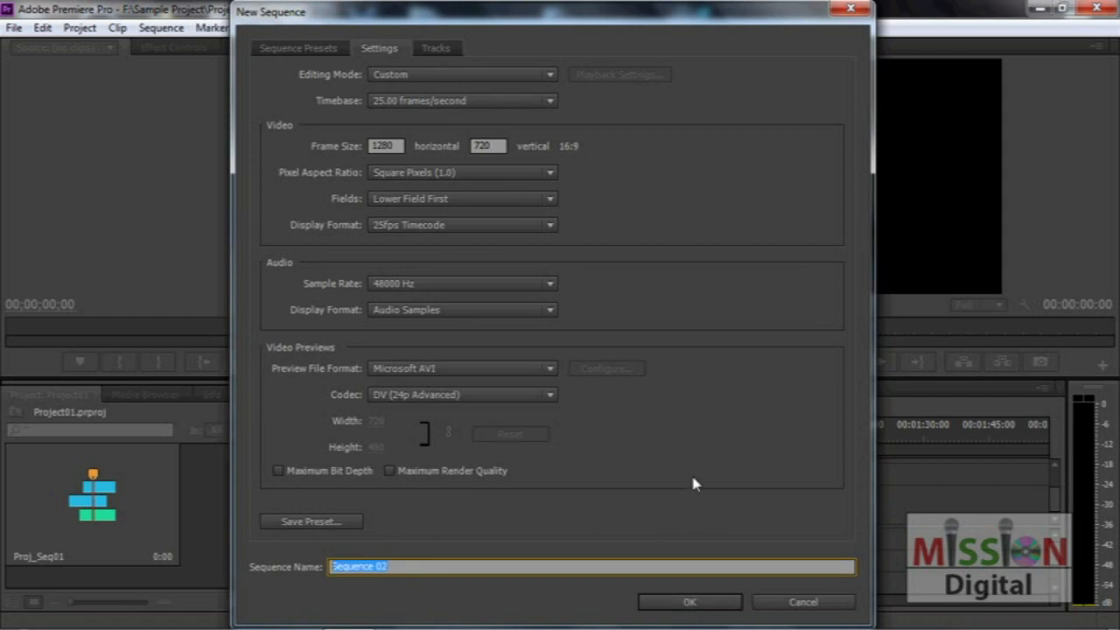
pyautogui.write('Proj_Seq02')
pyautogui.click(689, 601)
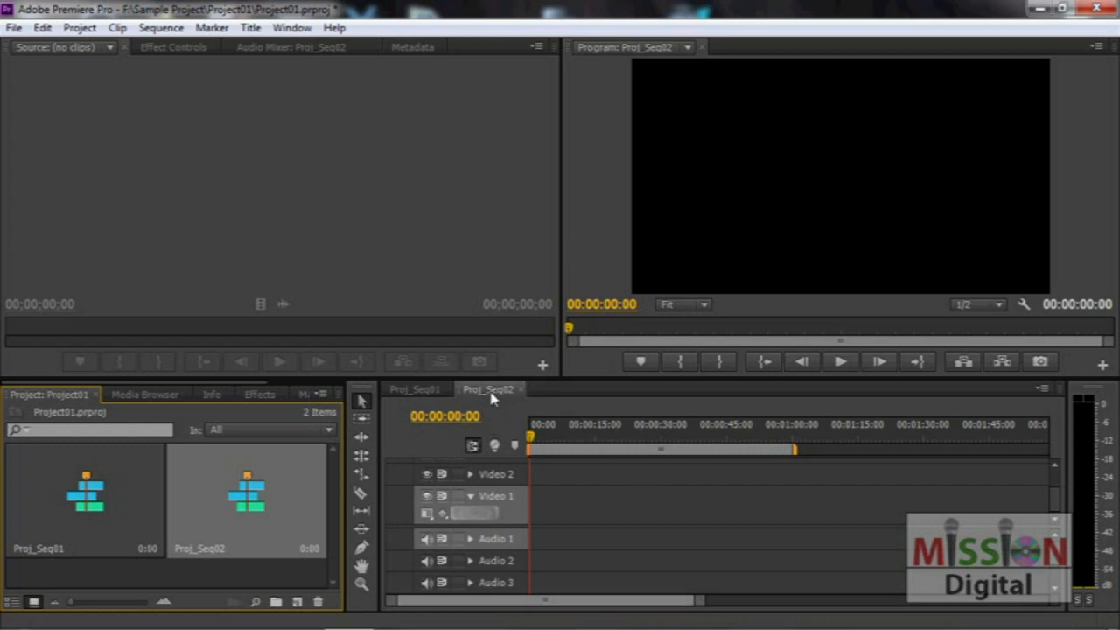
# Switch between the Proj_Seq01 and Proj_Seq02 timelines to compare their frame shapes in the Program monitor
pyautogui.click(423, 390)
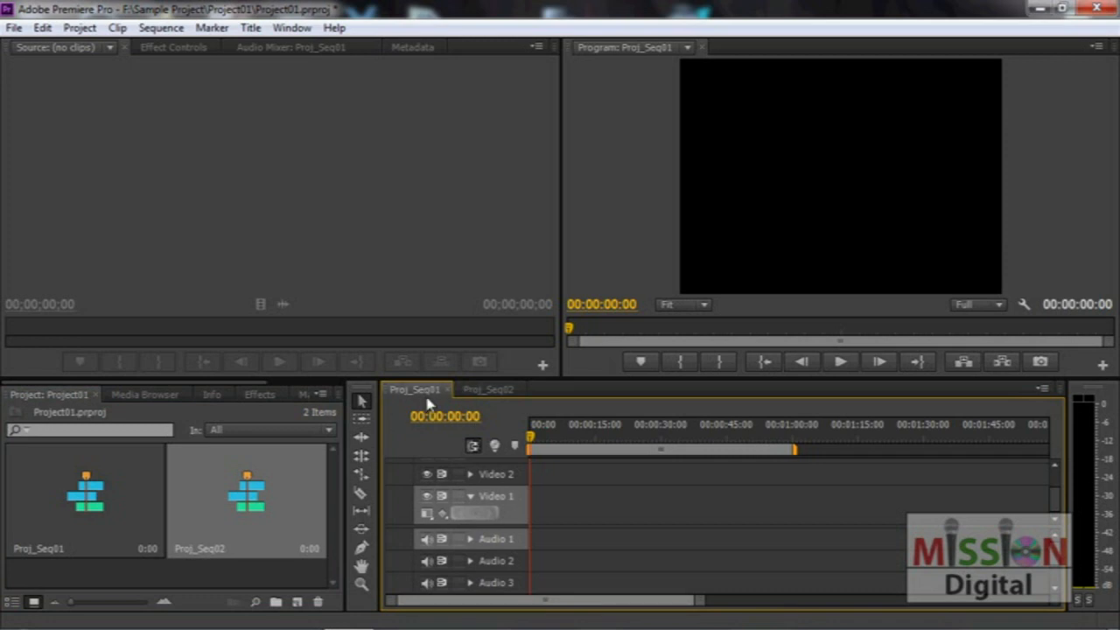
pyautogui.moveTo(666, 58)
pyautogui.mouseDown()
pyautogui.moveTo(999, 65)
pyautogui.moveTo(1000, 294)
pyautogui.moveTo(658, 291)
pyautogui.moveTo(667, 61)
pyautogui.mouseUp()
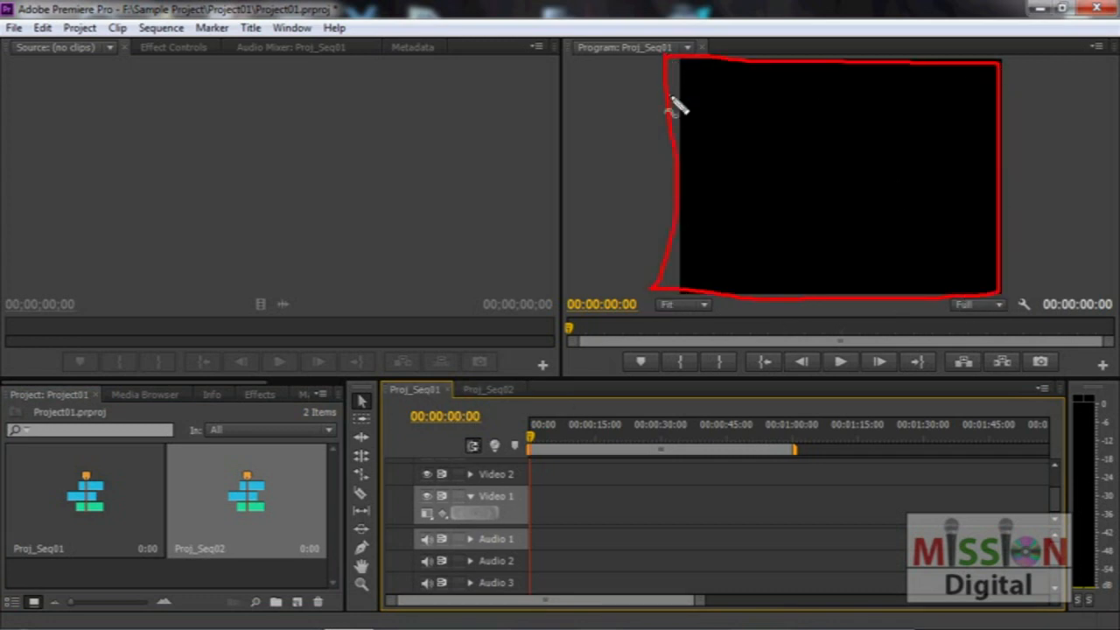
pyautogui.click(488, 391)
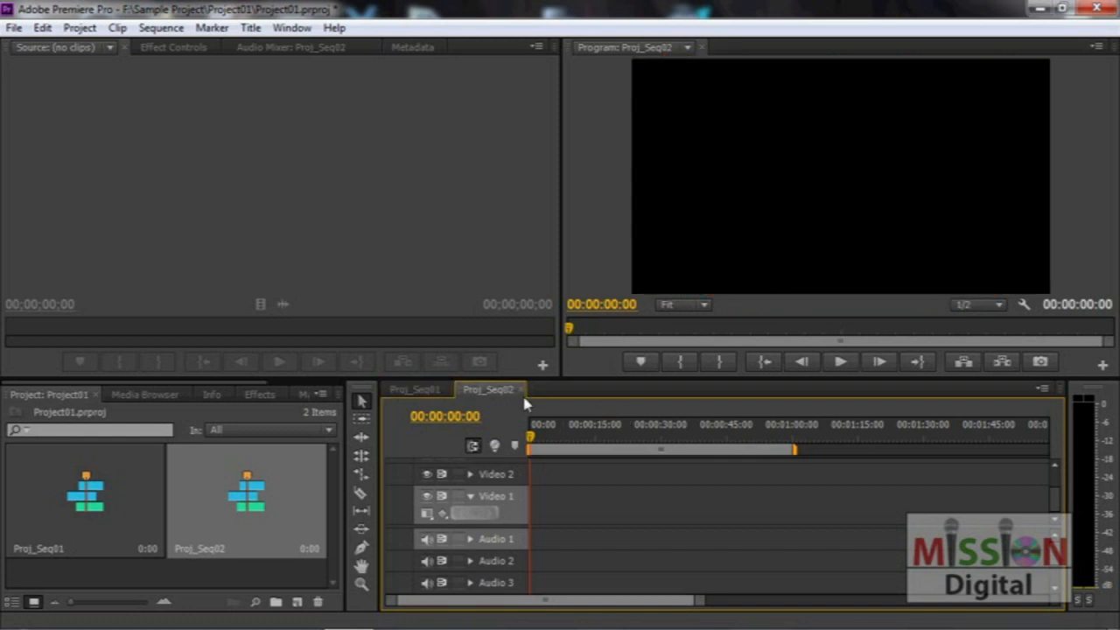
pyautogui.moveTo(622, 54)
pyautogui.mouseDown()
pyautogui.moveTo(1056, 57)
pyautogui.moveTo(1062, 299)
pyautogui.moveTo(562, 278)
pyautogui.moveTo(601, 310)
pyautogui.moveTo(622, 47)
pyautogui.mouseUp()
pyautogui.press('Escape')
pyautogui.click(427, 391)
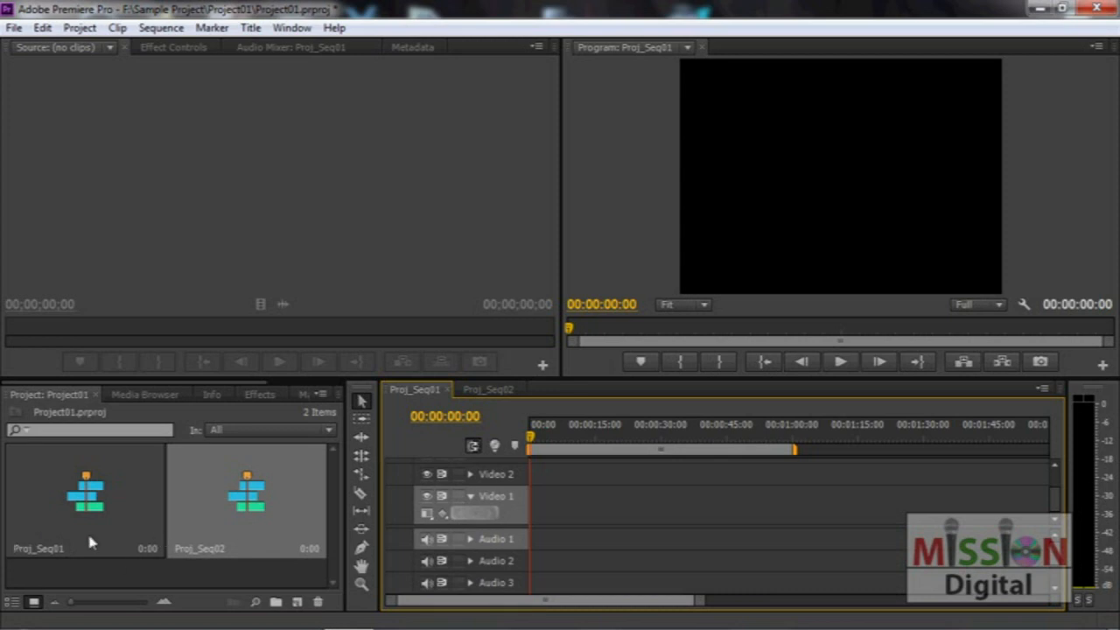
# Select Proj_Seq01 among the project items and save the project
pyautogui.click(93, 494)
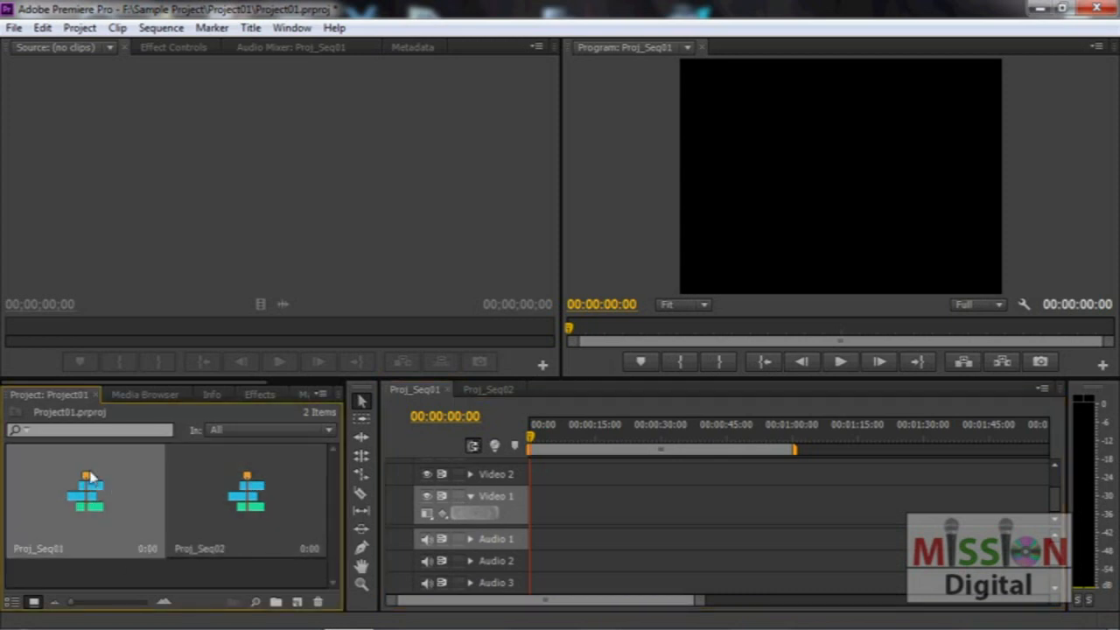
pyautogui.click(222, 476)
pyautogui.click(93, 476)
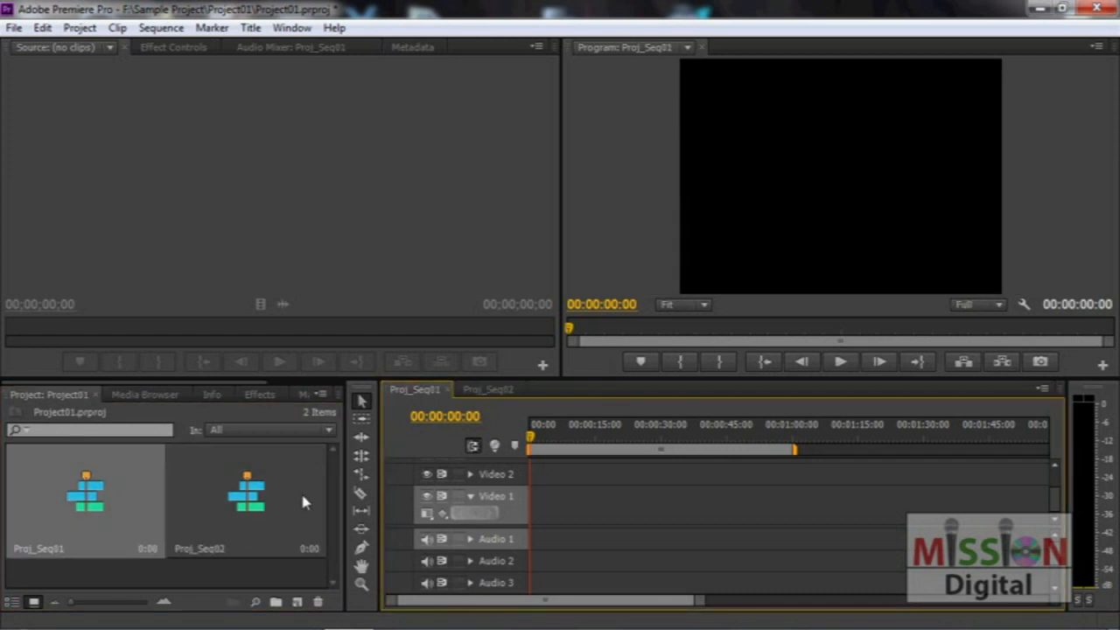
pyautogui.hotkey('ctrl', 's')
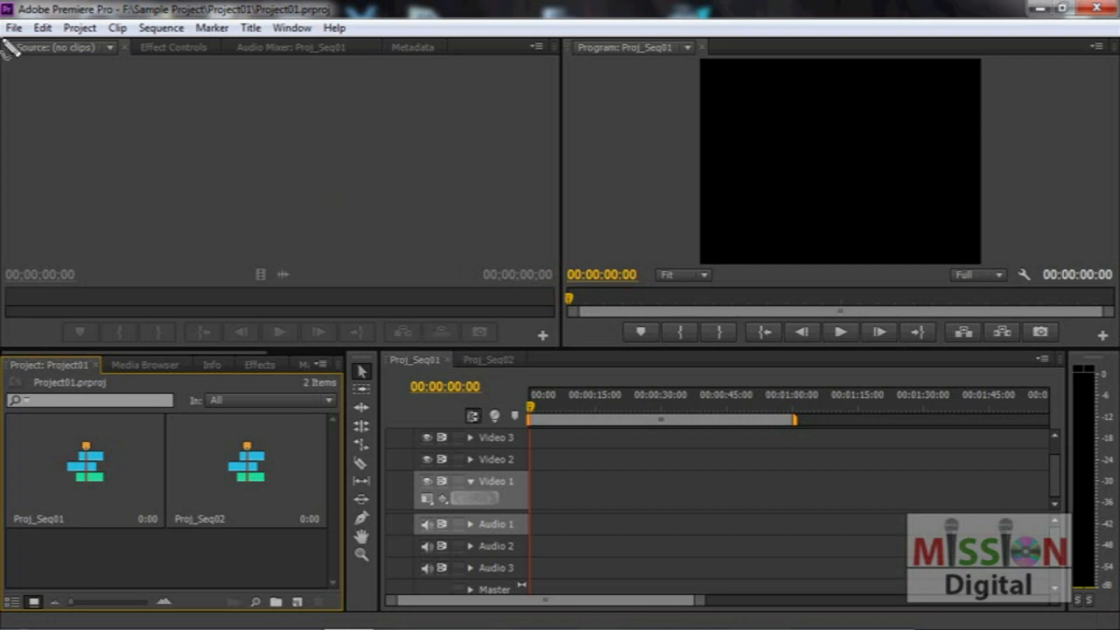
pyautogui.moveTo(2, 21)
pyautogui.mouseDown()
pyautogui.moveTo(325, 10)
pyautogui.moveTo(343, 41)
pyautogui.moveTo(84, 44)
pyautogui.moveTo(11, 40)
pyautogui.moveTo(12, 27)
pyautogui.mouseUp()
pyautogui.press('Escape')
pyautogui.moveTo(7, 33)
pyautogui.mouseDown()
pyautogui.moveTo(533, 36)
pyautogui.moveTo(566, 61)
pyautogui.moveTo(562, 348)
pyautogui.moveTo(7, 345)
pyautogui.moveTo(7, 51)
pyautogui.mouseUp()
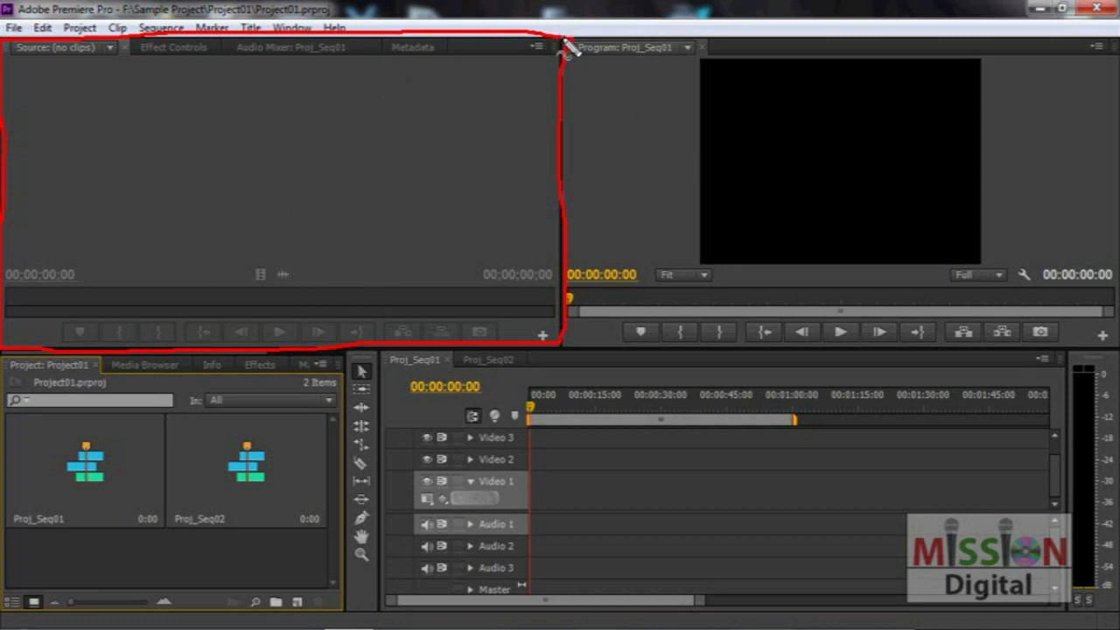
pyautogui.moveTo(567, 48); pyautogui.dragTo(1119, 37)
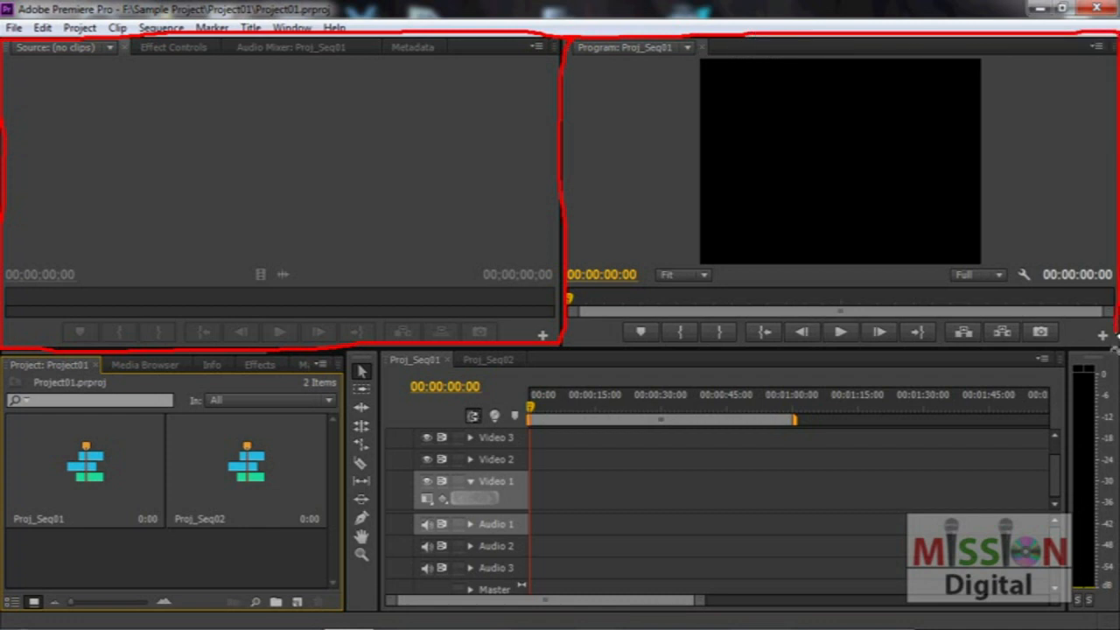
pyautogui.moveTo(1116, 347)
pyautogui.mouseDown()
pyautogui.moveTo(559, 354)
pyautogui.moveTo(559, 35)
pyautogui.mouseUp()
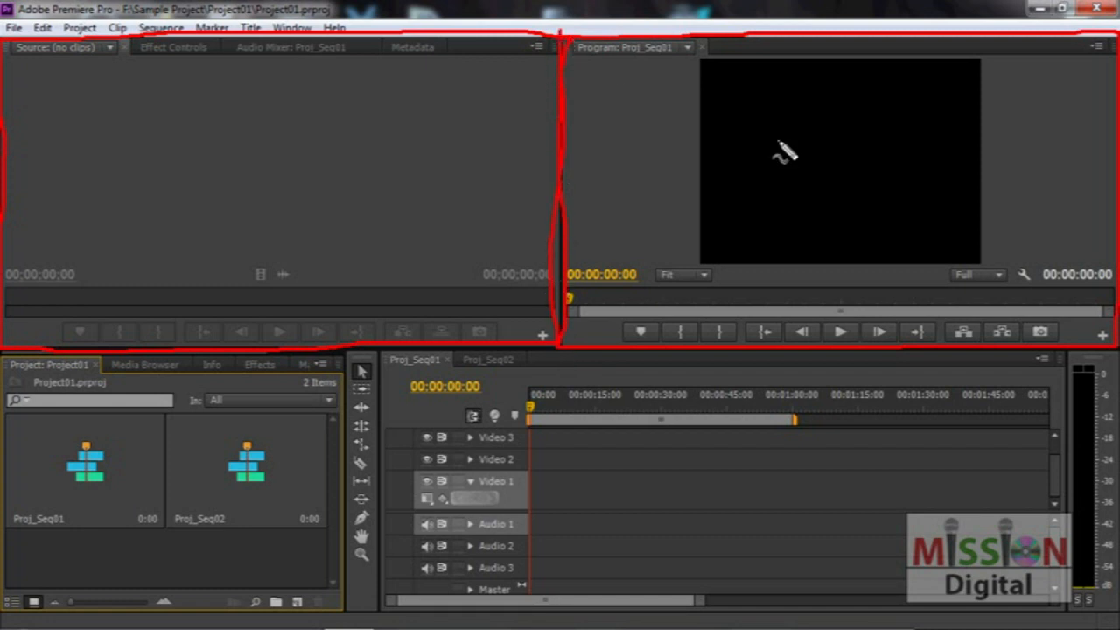
pyautogui.moveTo(783, 124)
pyautogui.mouseDown()
pyautogui.moveTo(817, 113)
pyautogui.moveTo(912, 188)
pyautogui.mouseUp()
pyautogui.moveTo(251, 96)
pyautogui.mouseDown()
pyautogui.moveTo(259, 159)
pyautogui.moveTo(248, 109)
pyautogui.moveTo(319, 155)
pyautogui.mouseUp()
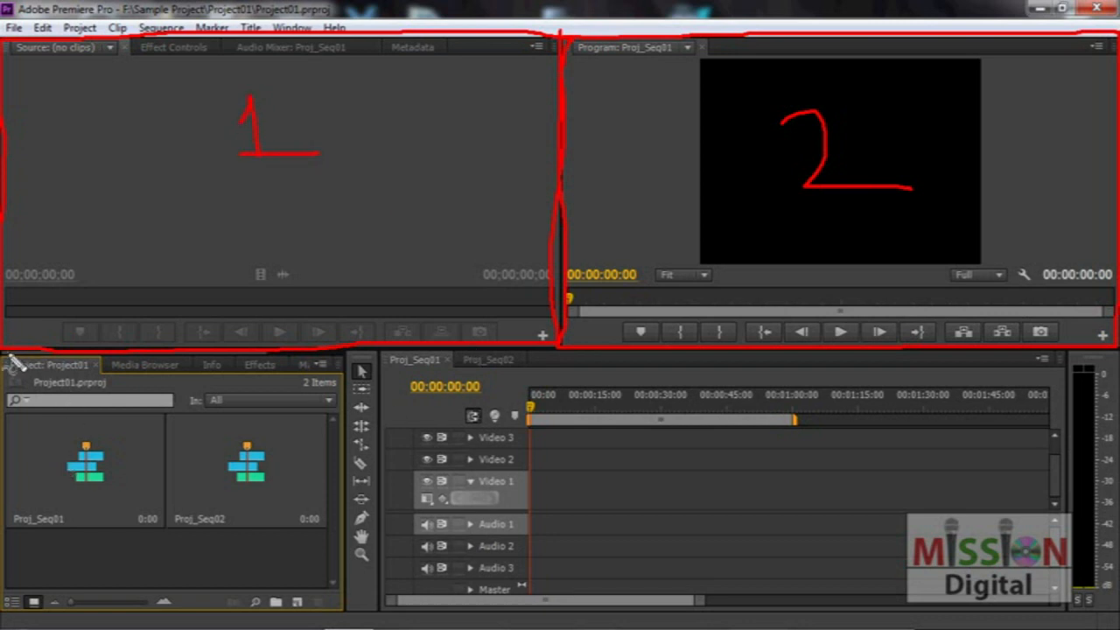
pyautogui.moveTo(16, 359)
pyautogui.mouseDown()
pyautogui.moveTo(355, 356)
pyautogui.moveTo(352, 612)
pyautogui.moveTo(17, 614)
pyautogui.moveTo(5, 601)
pyautogui.moveTo(5, 357)
pyautogui.mouseUp()
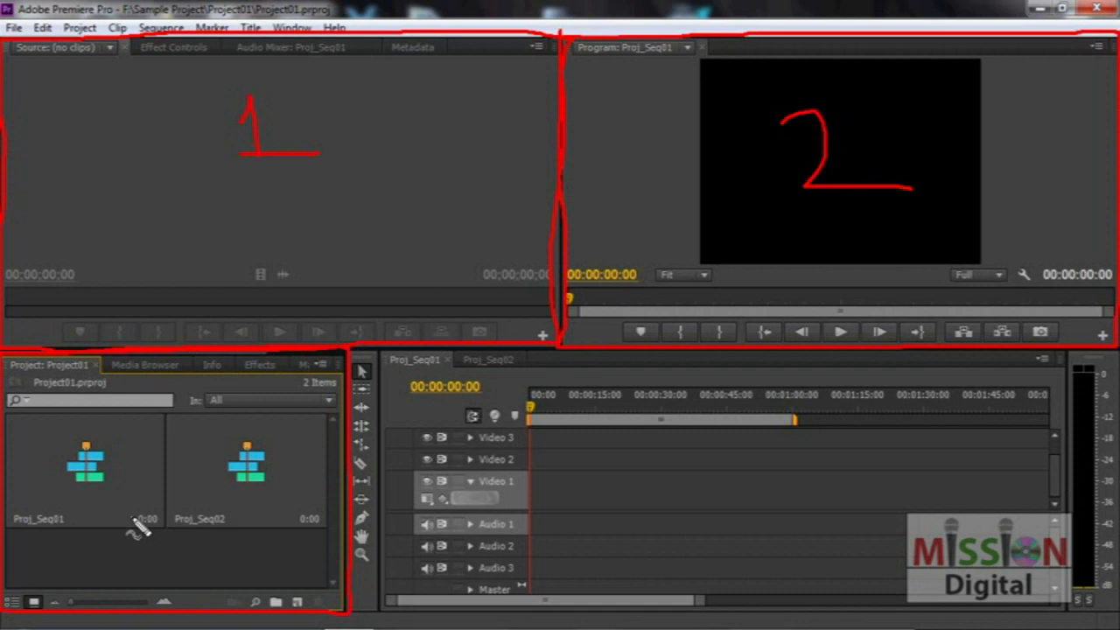
pyautogui.moveTo(131, 461)
pyautogui.mouseDown()
pyautogui.moveTo(171, 508)
pyautogui.moveTo(123, 559)
pyautogui.mouseUp()
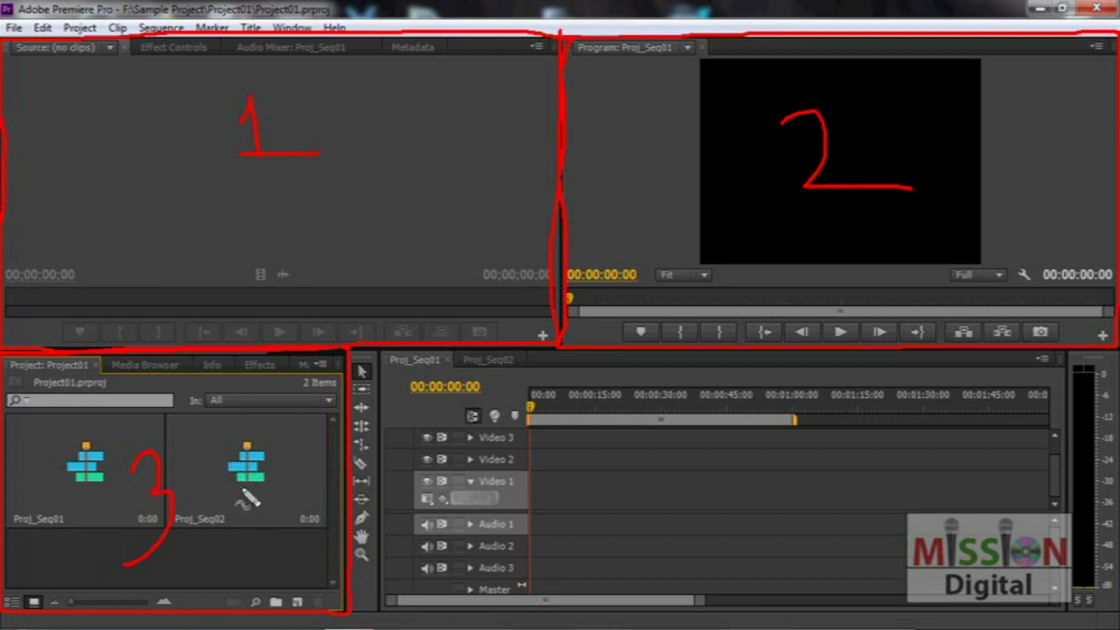
pyautogui.moveTo(383, 360)
pyautogui.mouseDown()
pyautogui.moveTo(379, 620)
pyautogui.moveTo(347, 620)
pyautogui.moveTo(333, 578)
pyautogui.moveTo(333, 513)
pyautogui.moveTo(358, 421)
pyautogui.moveTo(350, 351)
pyautogui.mouseUp()
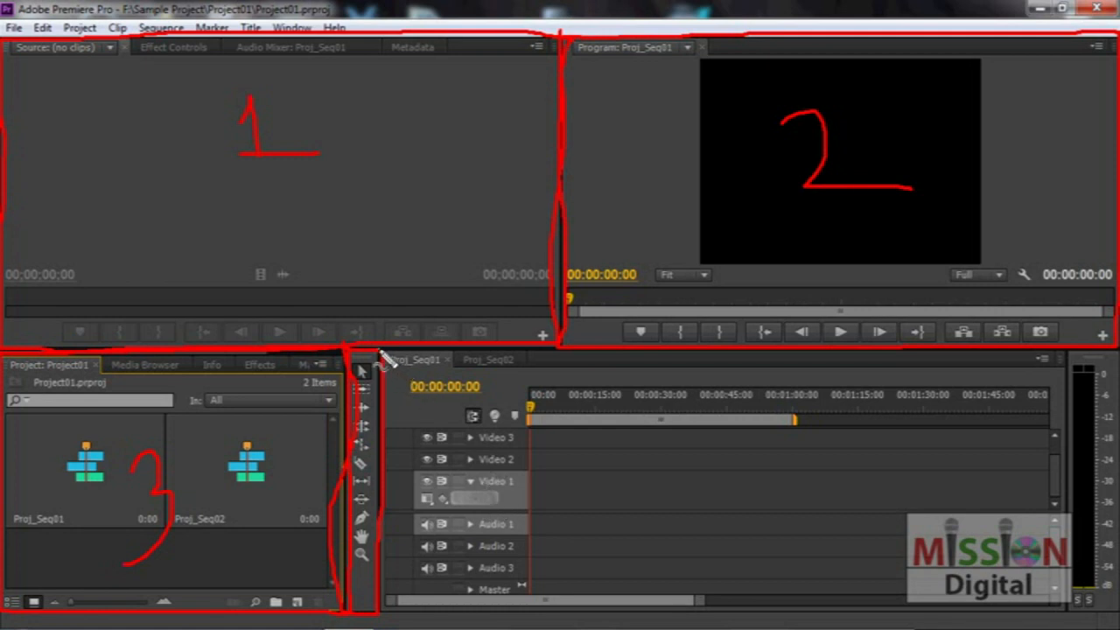
pyautogui.moveTo(384, 359)
pyautogui.mouseDown()
pyautogui.moveTo(1104, 353)
pyautogui.moveTo(1067, 362)
pyautogui.moveTo(1057, 618)
pyautogui.moveTo(388, 618)
pyautogui.mouseUp()
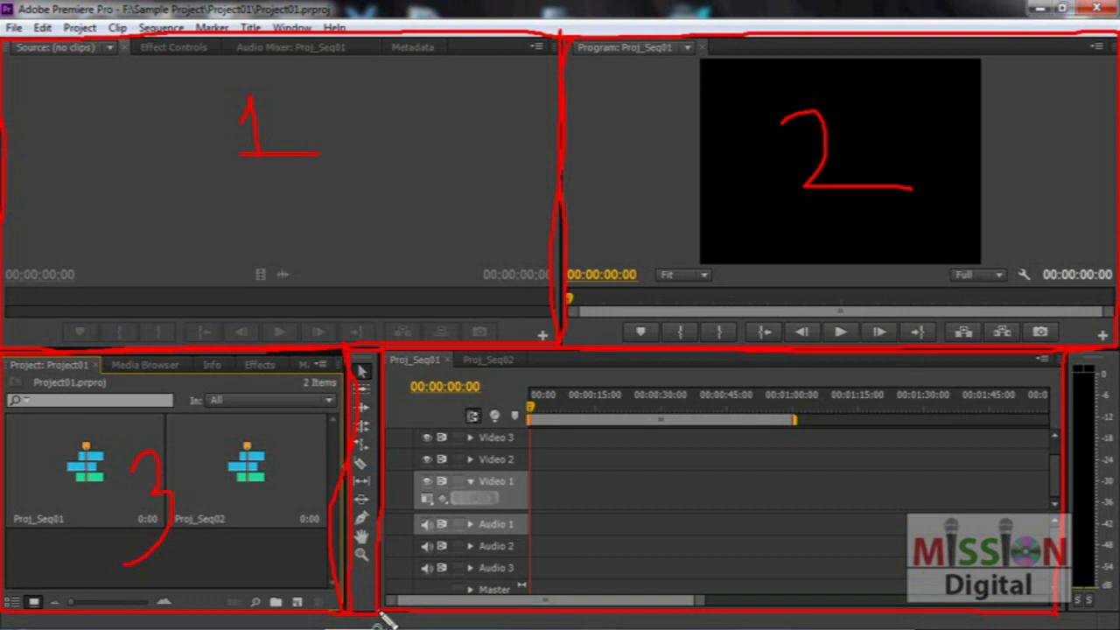
pyautogui.moveTo(363, 466); pyautogui.dragTo(366, 510)
pyautogui.moveTo(567, 459)
pyautogui.mouseDown()
pyautogui.moveTo(577, 443)
pyautogui.moveTo(594, 477)
pyautogui.mouseUp()
pyautogui.moveTo(597, 431)
pyautogui.mouseDown()
pyautogui.moveTo(568, 476)
pyautogui.moveTo(615, 469)
pyautogui.moveTo(633, 508)
pyautogui.mouseUp()
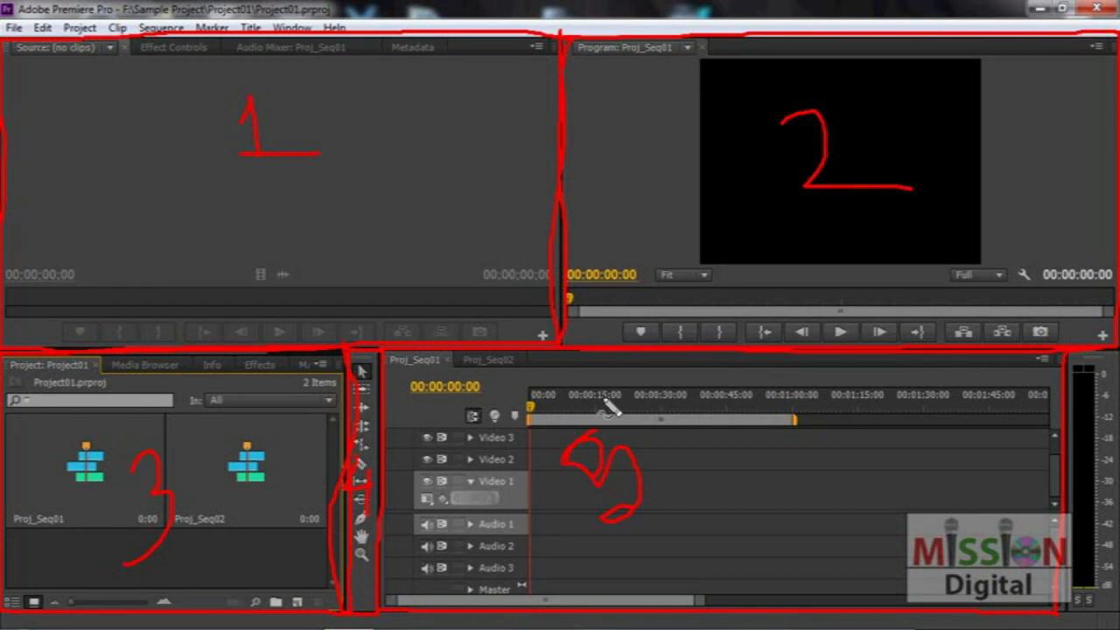
pyautogui.moveTo(612, 395); pyautogui.dragTo(857, 395)
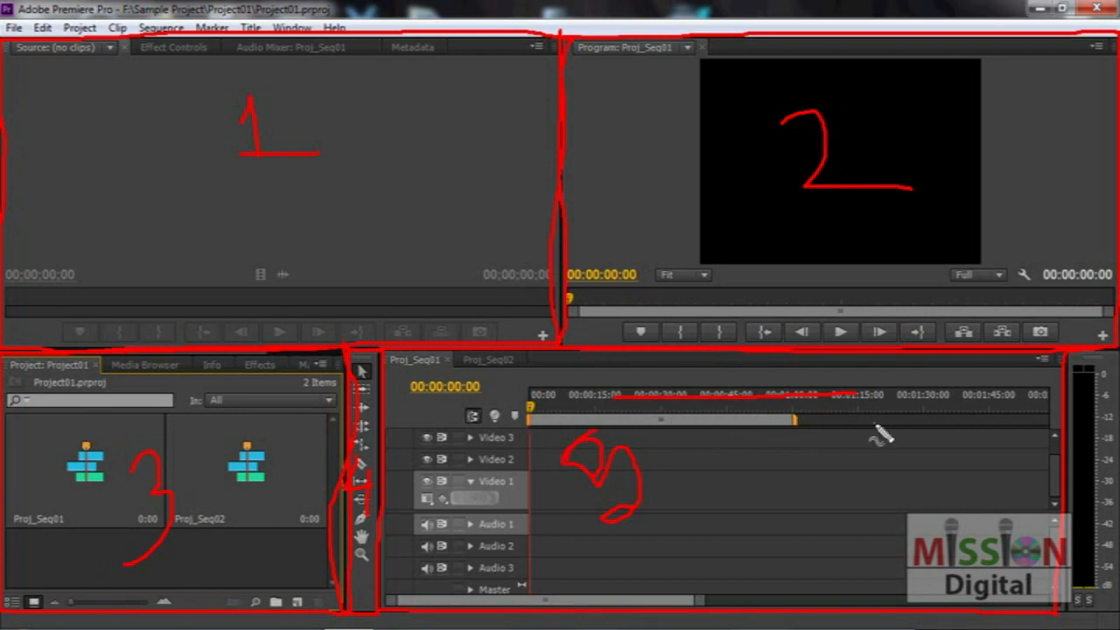
pyautogui.moveTo(535, 422)
pyautogui.mouseDown()
pyautogui.moveTo(808, 414)
pyautogui.moveTo(803, 432)
pyautogui.moveTo(535, 425)
pyautogui.mouseUp()
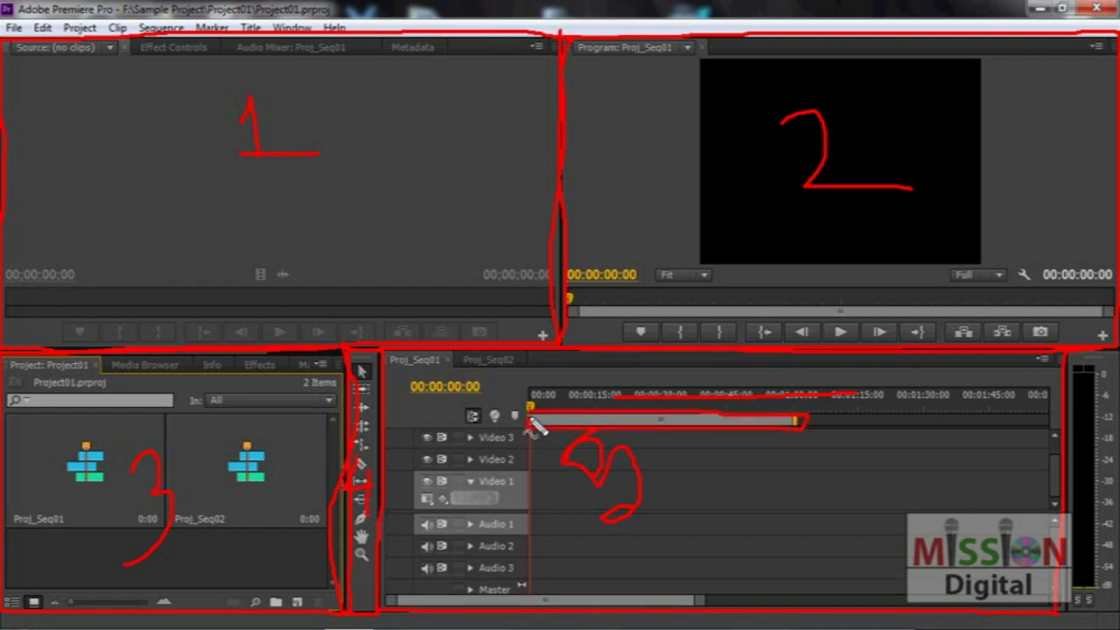
pyautogui.moveTo(405, 395)
pyautogui.mouseDown()
pyautogui.moveTo(500, 395)
pyautogui.moveTo(472, 383)
pyautogui.moveTo(399, 392)
pyautogui.mouseUp()
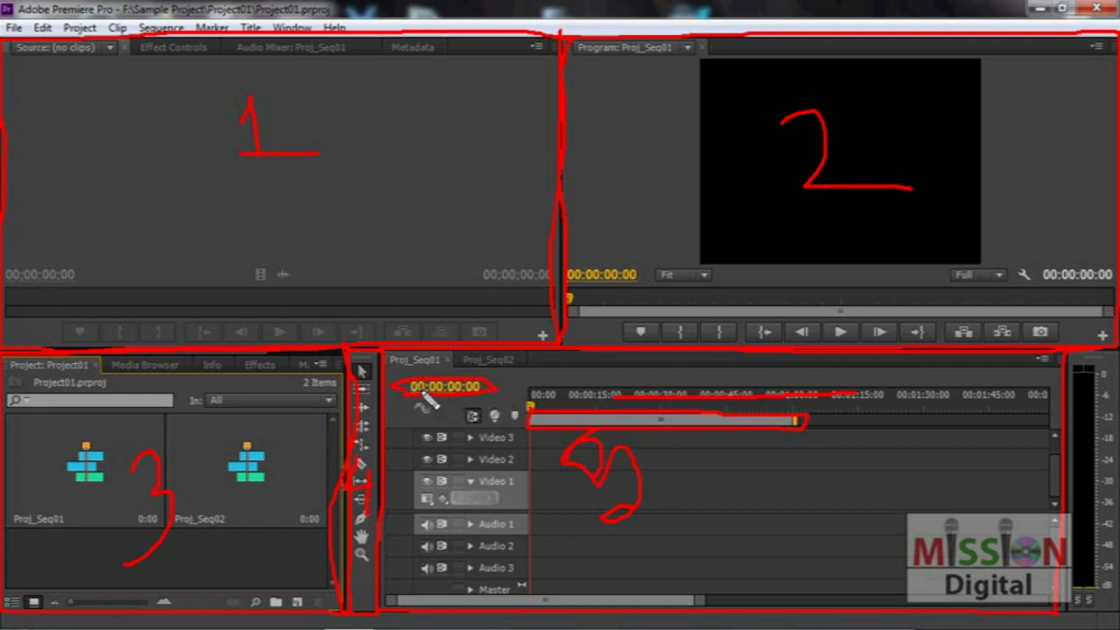
pyautogui.moveTo(571, 292)
pyautogui.mouseDown()
pyautogui.moveTo(645, 294)
pyautogui.moveTo(569, 275)
pyautogui.moveTo(572, 292)
pyautogui.moveTo(497, 367)
pyautogui.moveTo(490, 357)
pyautogui.moveTo(511, 371)
pyautogui.mouseUp()
pyautogui.moveTo(551, 281)
pyautogui.mouseDown()
pyautogui.moveTo(570, 282)
pyautogui.moveTo(564, 316)
pyautogui.mouseUp()
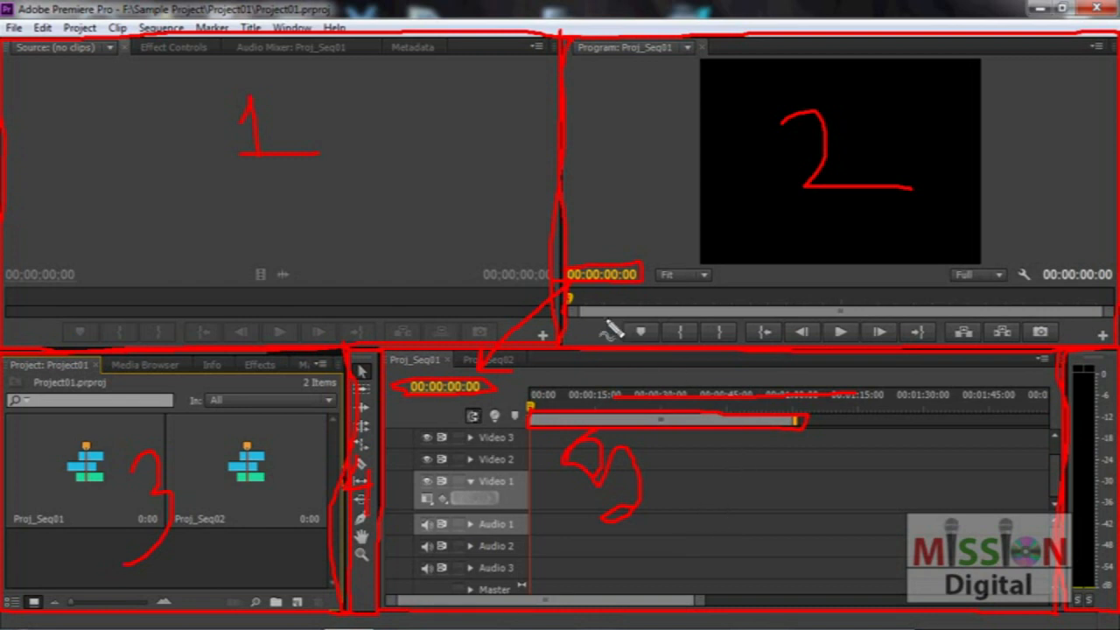
pyautogui.moveTo(584, 325)
pyautogui.mouseDown()
pyautogui.moveTo(1044, 320)
pyautogui.moveTo(1075, 333)
pyautogui.moveTo(1064, 348)
pyautogui.mouseUp()
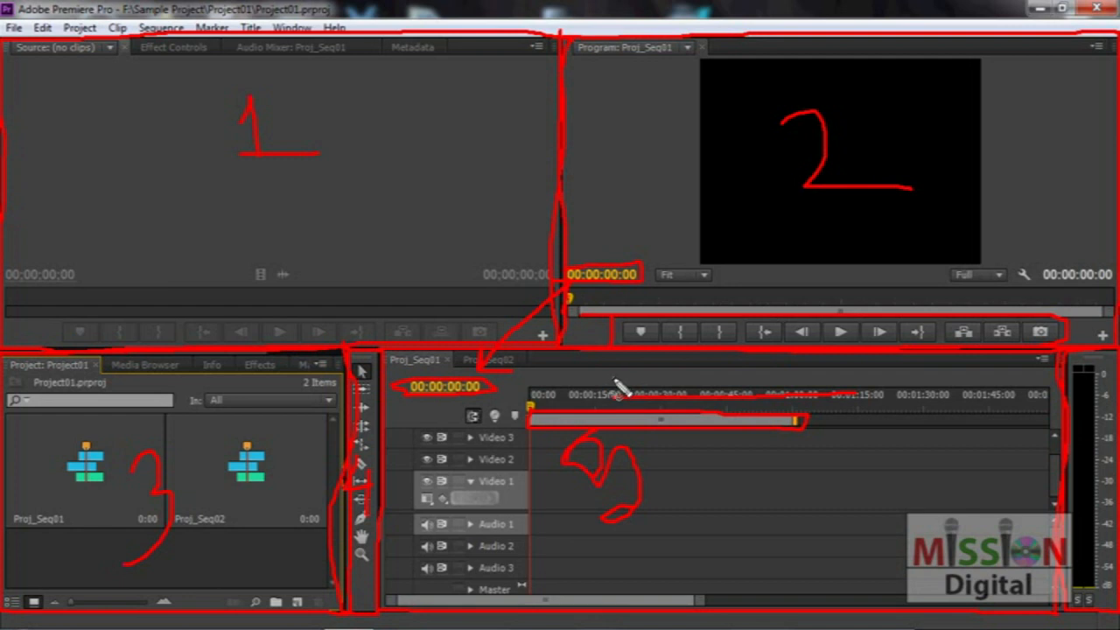
pyautogui.moveTo(57, 321); pyautogui.dragTo(512, 326)
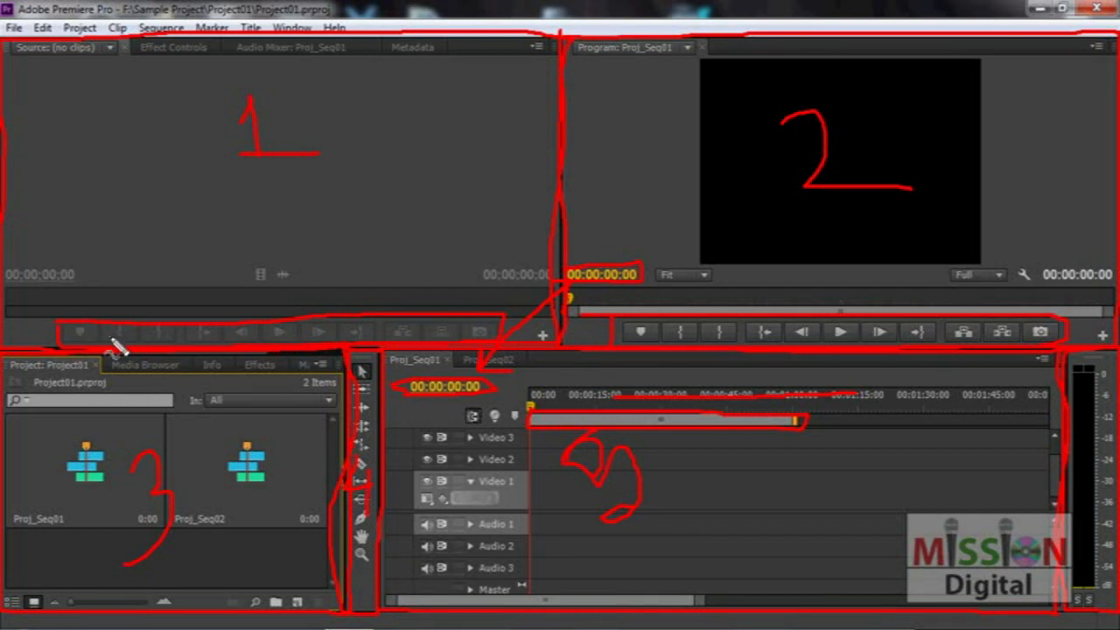
pyautogui.moveTo(411, 258)
pyautogui.mouseDown()
pyautogui.moveTo(717, 538)
pyautogui.moveTo(725, 531)
pyautogui.moveTo(714, 526)
pyautogui.moveTo(666, 544)
pyautogui.mouseUp()
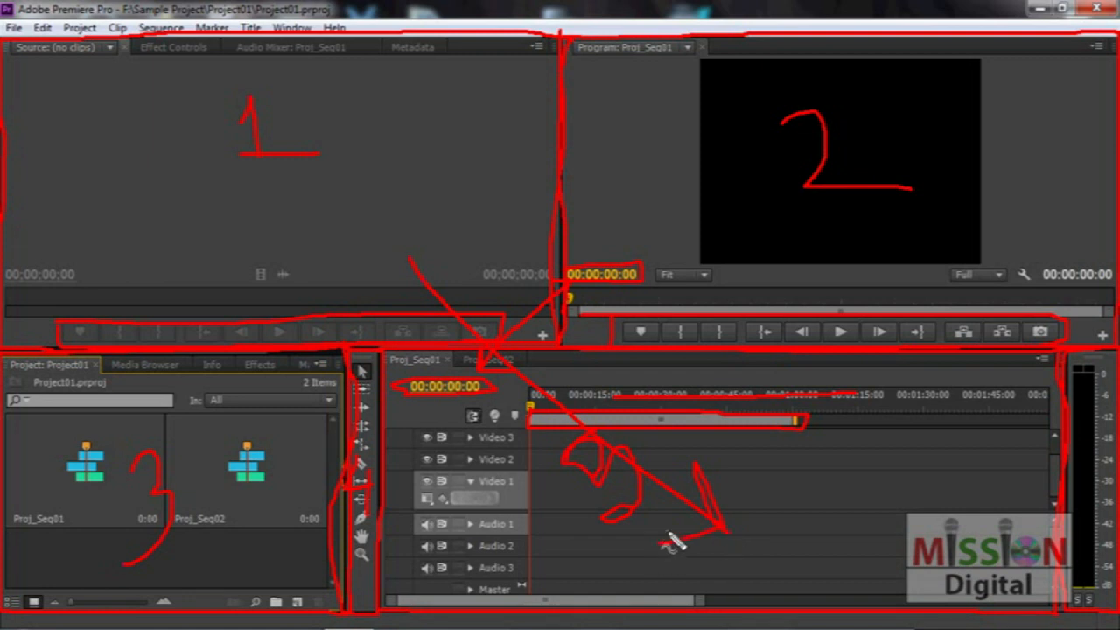
pyautogui.moveTo(271, 236)
pyautogui.mouseDown()
pyautogui.moveTo(224, 560)
pyautogui.moveTo(259, 528)
pyautogui.mouseUp()
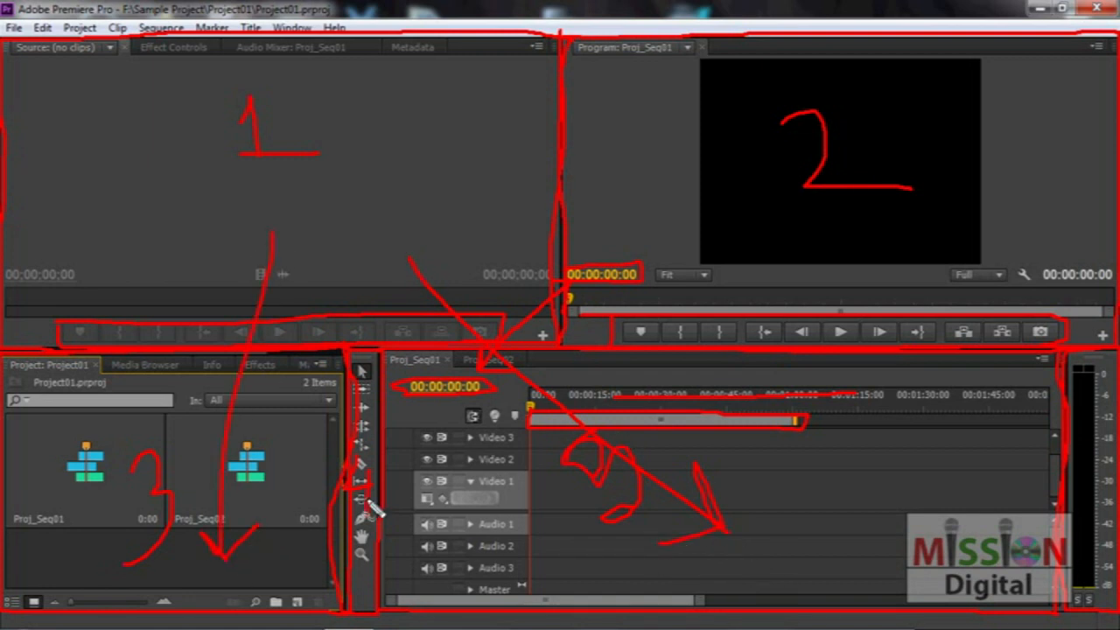
pyautogui.moveTo(751, 523)
pyautogui.mouseDown()
pyautogui.moveTo(832, 198)
pyautogui.moveTo(816, 223)
pyautogui.moveTo(855, 230)
pyautogui.mouseUp()
pyautogui.moveTo(1040, 262)
pyautogui.mouseDown()
pyautogui.moveTo(1115, 268)
pyautogui.moveTo(1112, 298)
pyautogui.moveTo(1038, 297)
pyautogui.moveTo(1037, 263)
pyautogui.mouseUp()
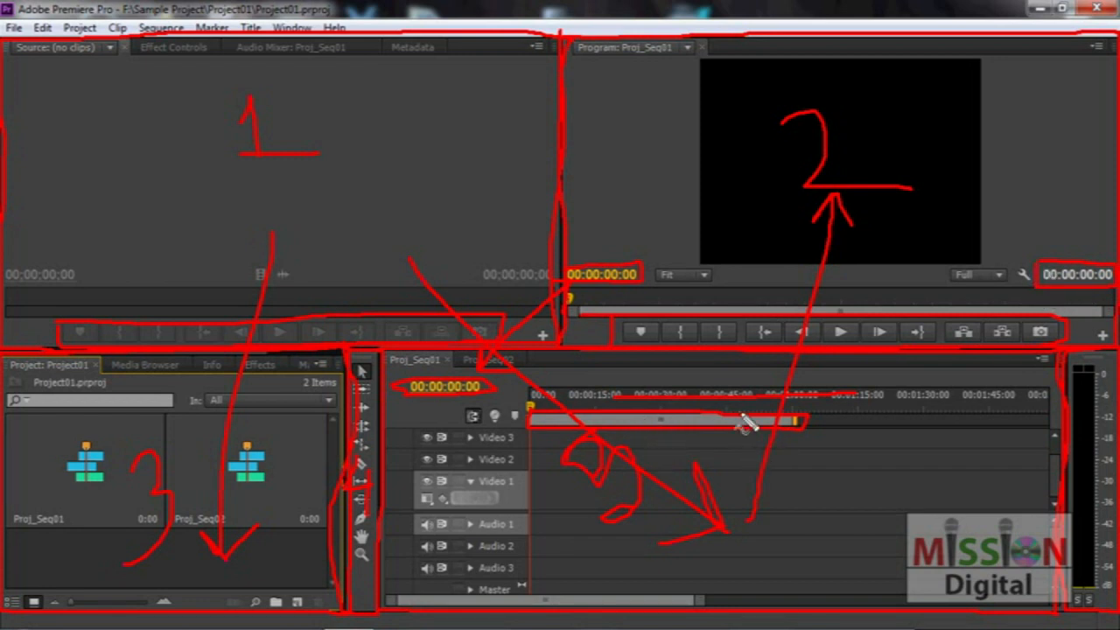
pyautogui.moveTo(828, 408); pyautogui.dragTo(827, 505)
pyautogui.moveTo(934, 405); pyautogui.dragTo(932, 512)
pyautogui.moveTo(845, 478)
pyautogui.mouseDown()
pyautogui.moveTo(908, 492)
pyautogui.moveTo(840, 497)
pyautogui.moveTo(841, 465)
pyautogui.moveTo(903, 465)
pyautogui.mouseUp()
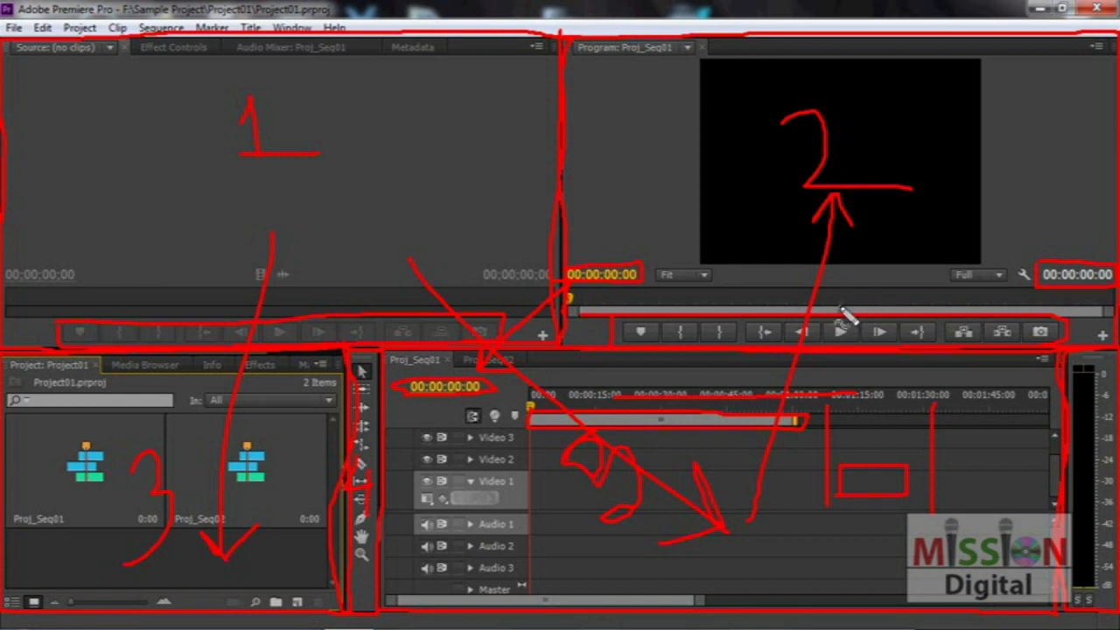
pyautogui.press('Escape')
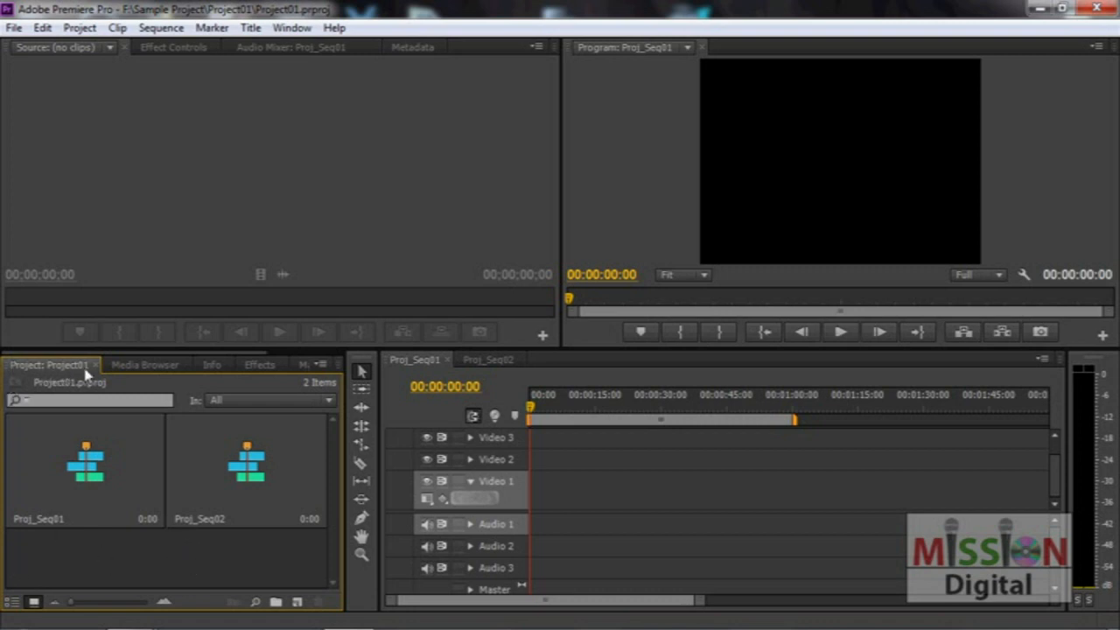
pyautogui.moveTo(12, 369)
pyautogui.mouseDown()
pyautogui.moveTo(298, 374)
pyautogui.moveTo(328, 402)
pyautogui.moveTo(340, 601)
pyautogui.moveTo(168, 614)
pyautogui.moveTo(30, 600)
pyautogui.moveTo(9, 381)
pyautogui.mouseUp()
pyautogui.press('Escape')
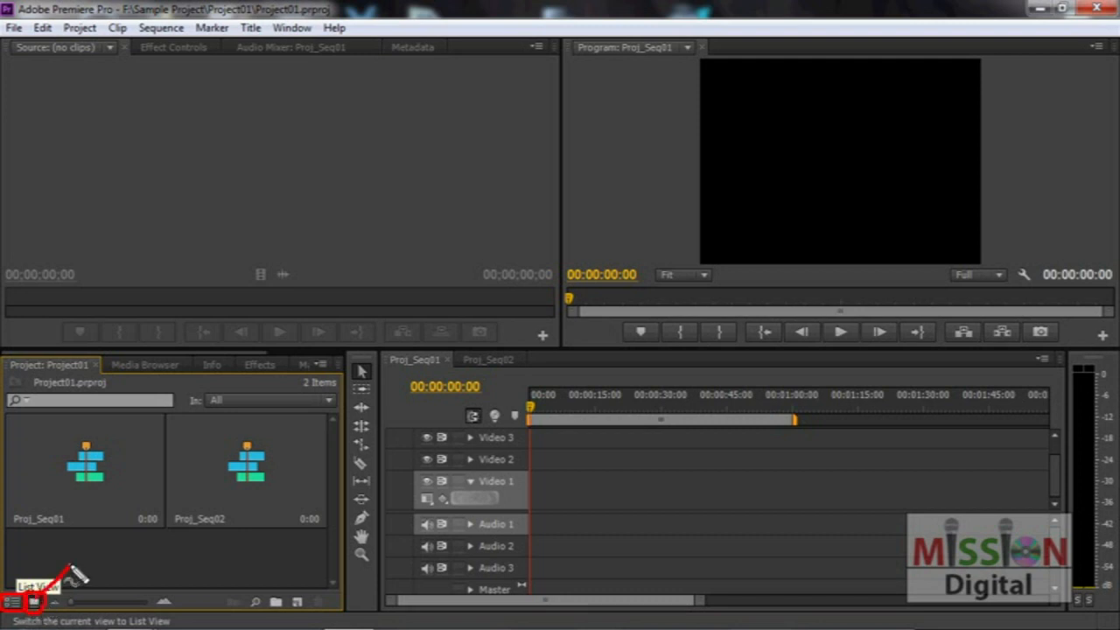
pyautogui.moveTo(9, 414)
pyautogui.mouseDown()
pyautogui.moveTo(169, 418)
pyautogui.moveTo(164, 526)
pyautogui.moveTo(22, 529)
pyautogui.moveTo(12, 417)
pyautogui.mouseUp()
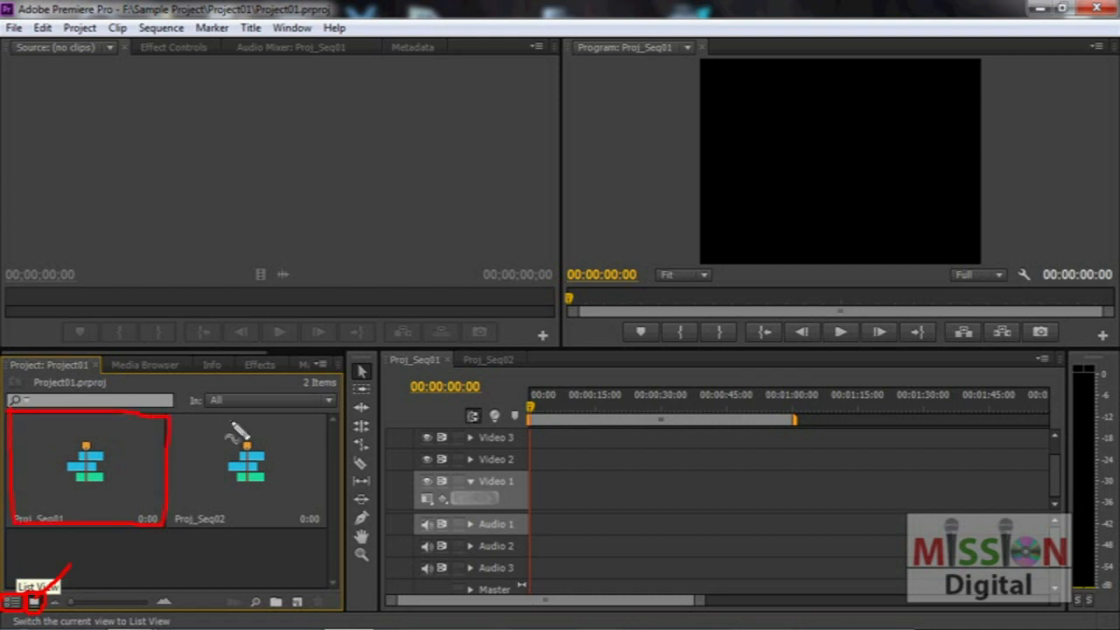
pyautogui.moveTo(11, 607); pyautogui.dragTo(22, 558)
pyautogui.press('Escape')
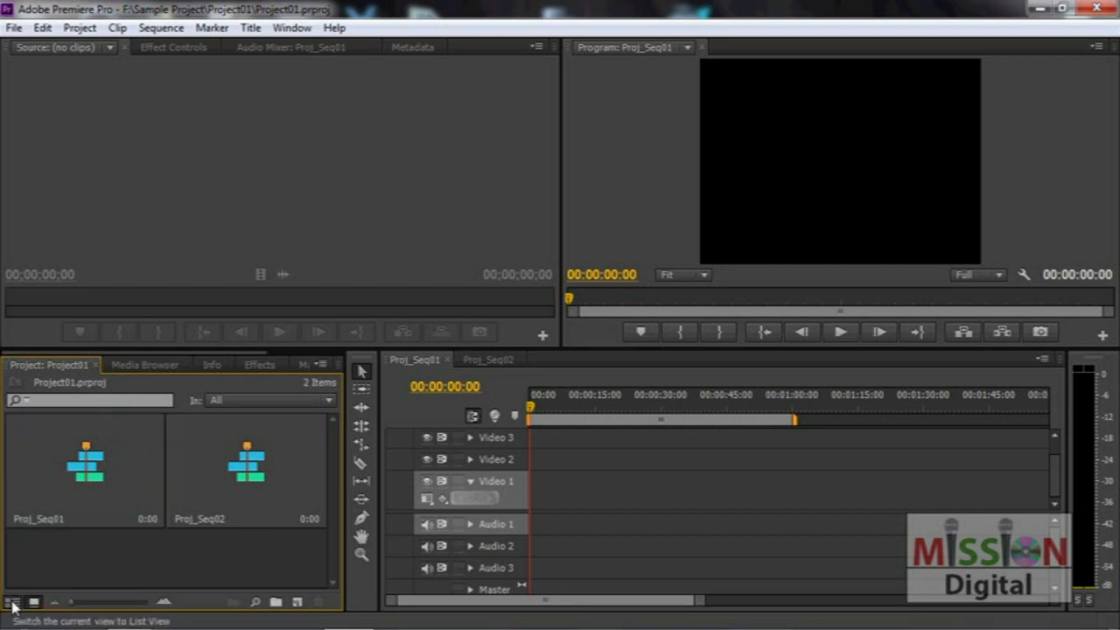
# Display the project items in List View
pyautogui.click(12, 602)
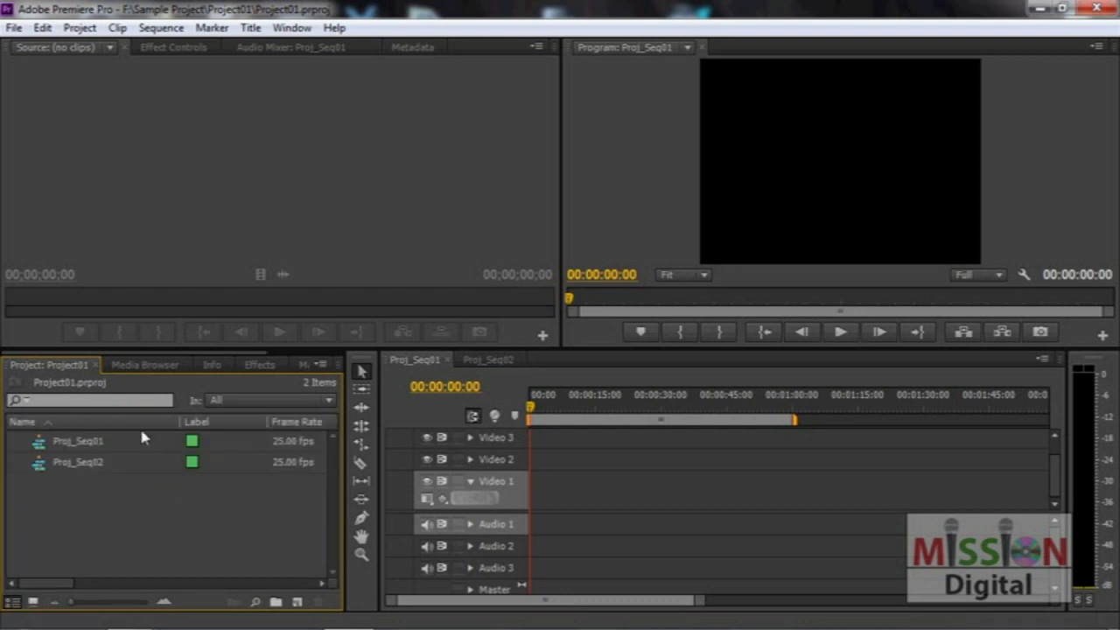
pyautogui.doubleClick(130, 512)
pyautogui.click(971, 602)
pyautogui.rightClick(105, 495)
pyautogui.moveTo(162, 408)
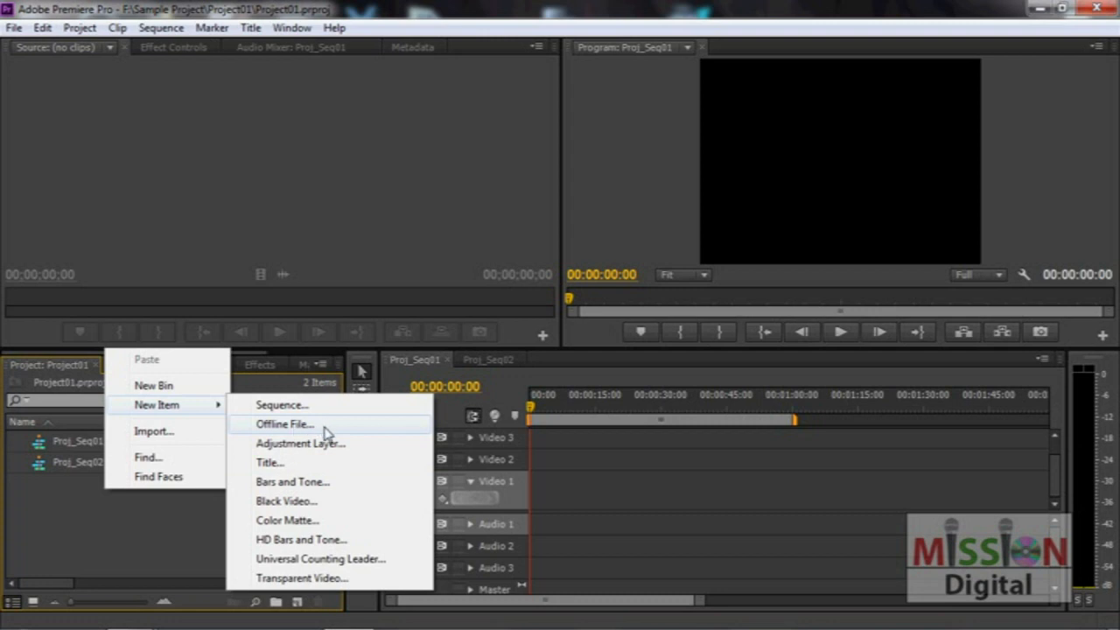
pyautogui.click(165, 442)
pyautogui.rightClick(112, 516)
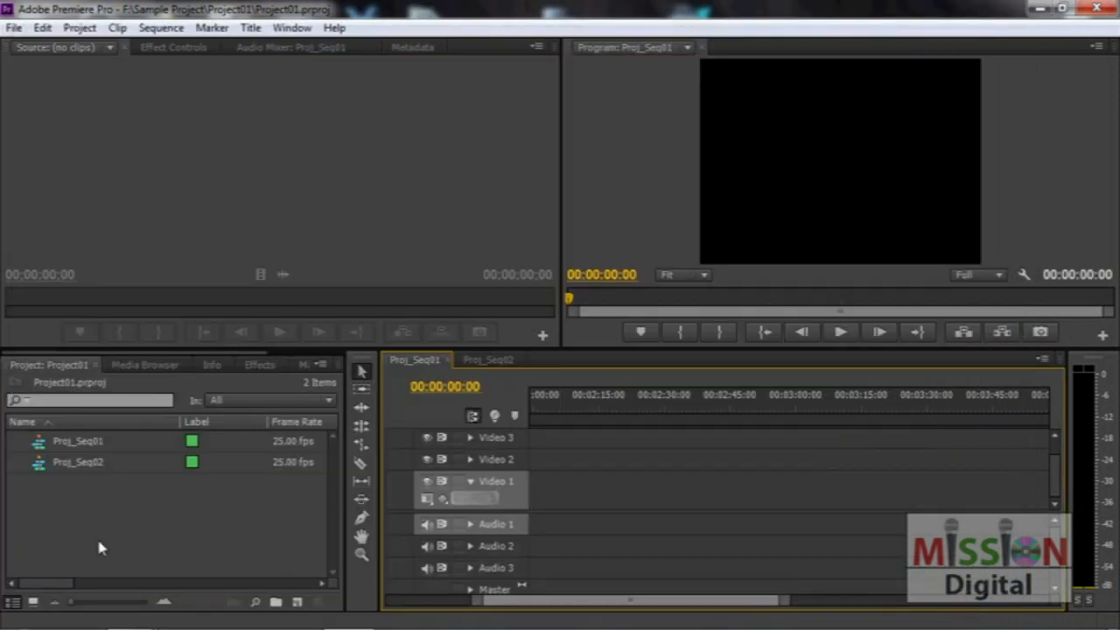
pyautogui.rightClick(99, 530)
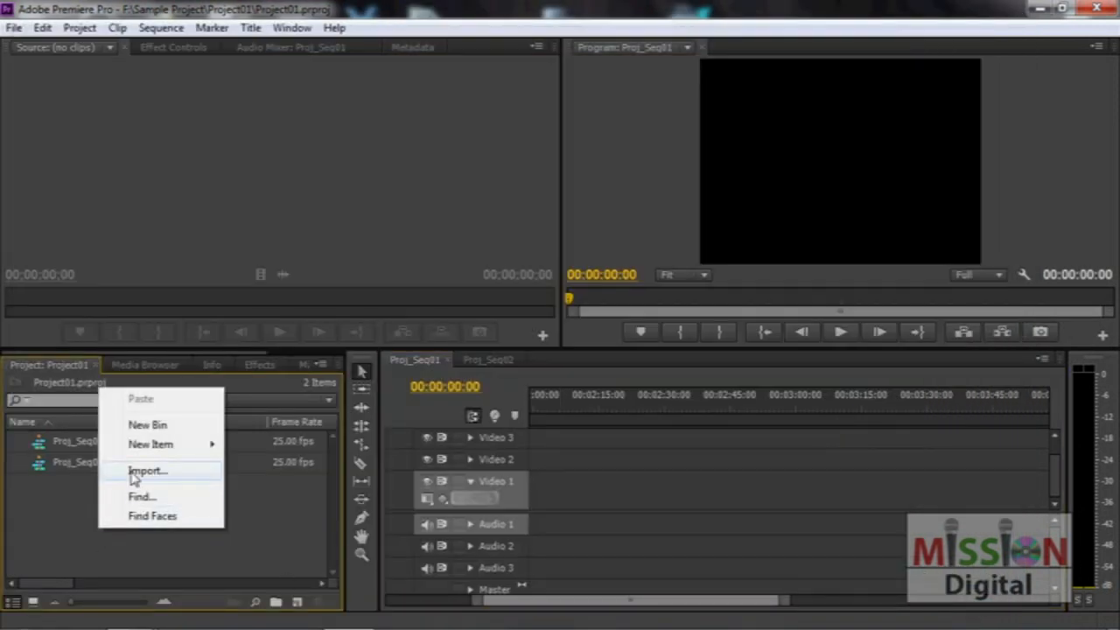
# Import the clip SEA101.mov from the Sample Project folder on drive F
pyautogui.click(14, 27)
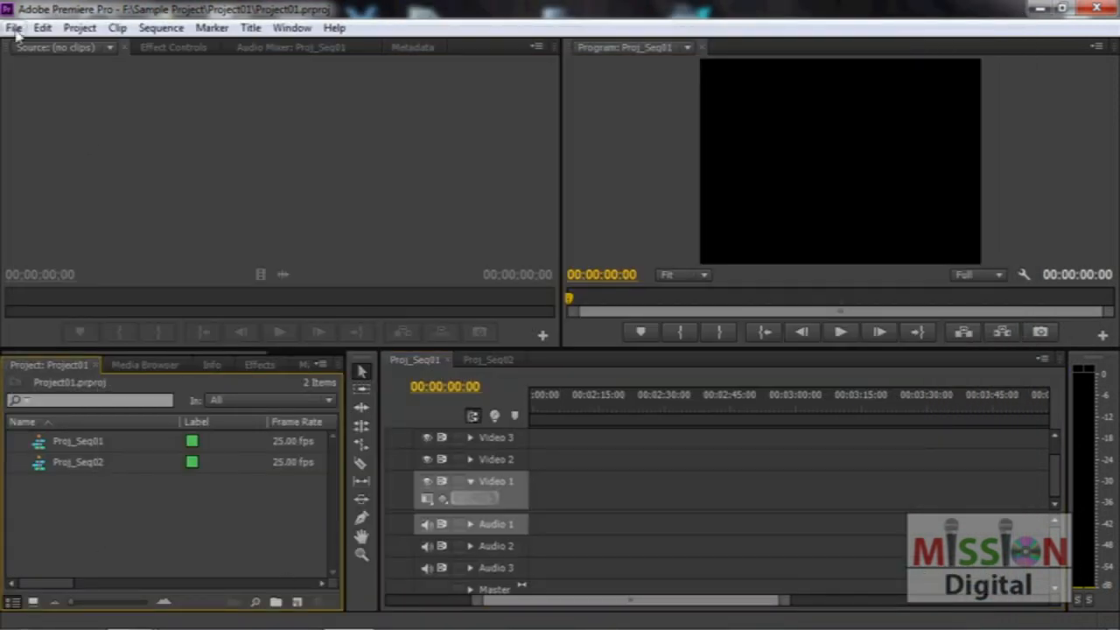
pyautogui.click(15, 27)
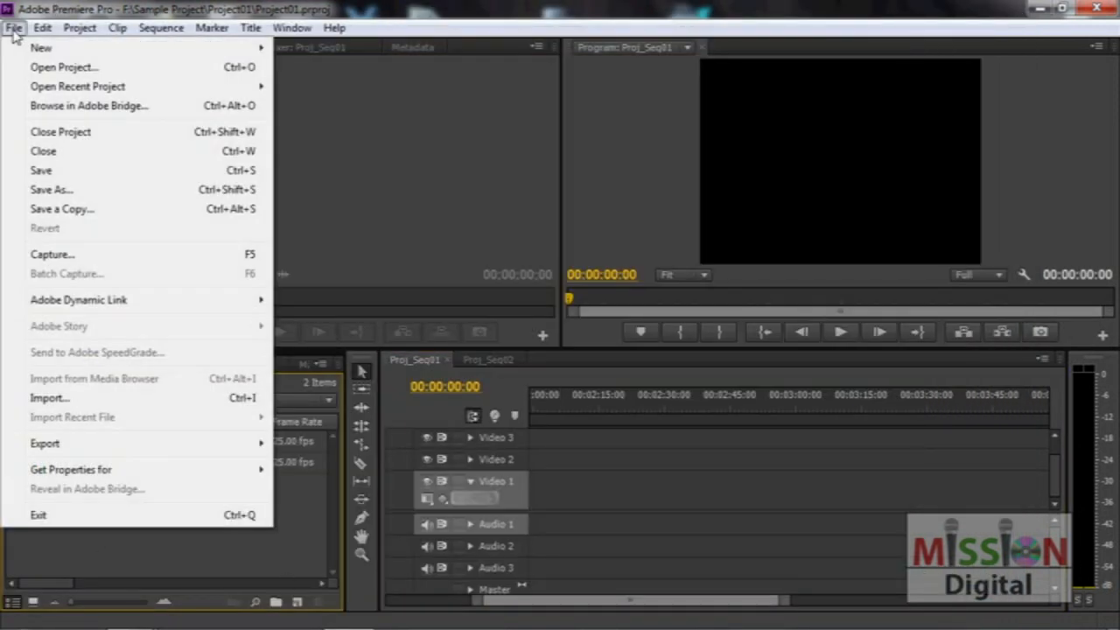
pyautogui.click(48, 398)
pyautogui.moveTo(400, 25); pyautogui.dragTo(451, 16)
pyautogui.click(313, 47)
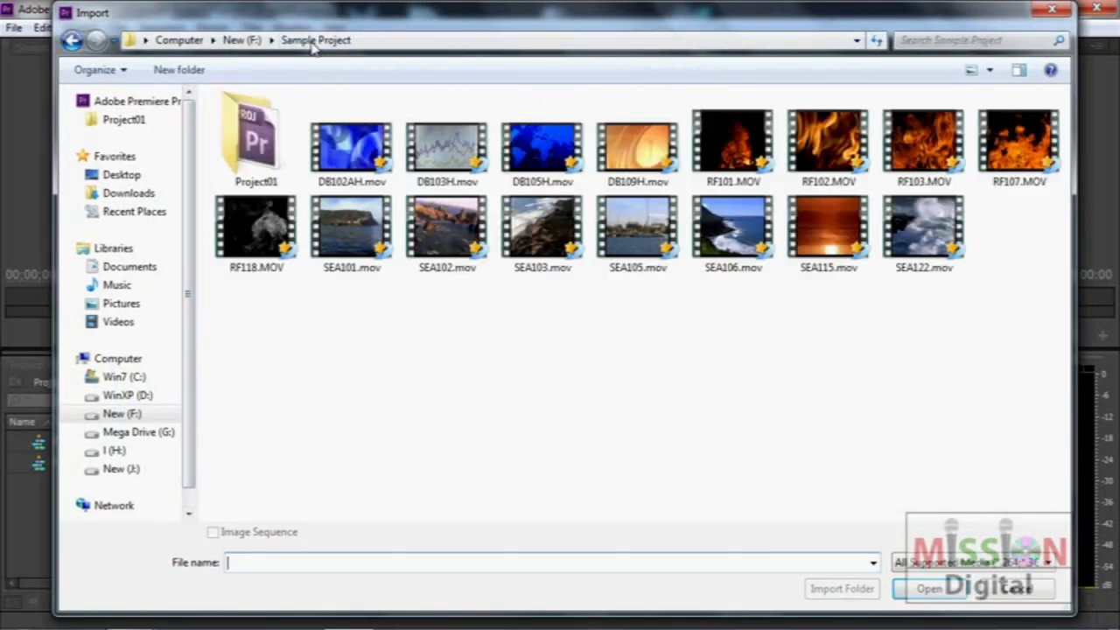
pyautogui.moveTo(875, 22)
pyautogui.mouseDown()
pyautogui.moveTo(855, 159)
pyautogui.moveTo(841, 115)
pyautogui.moveTo(858, 32)
pyautogui.mouseUp()
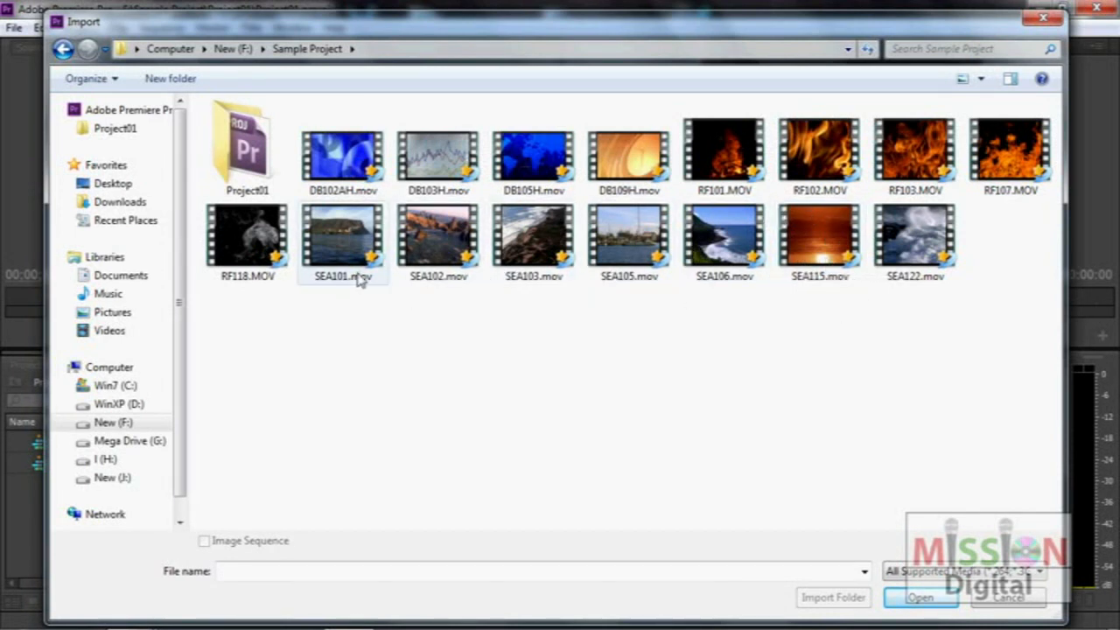
pyautogui.click(359, 245)
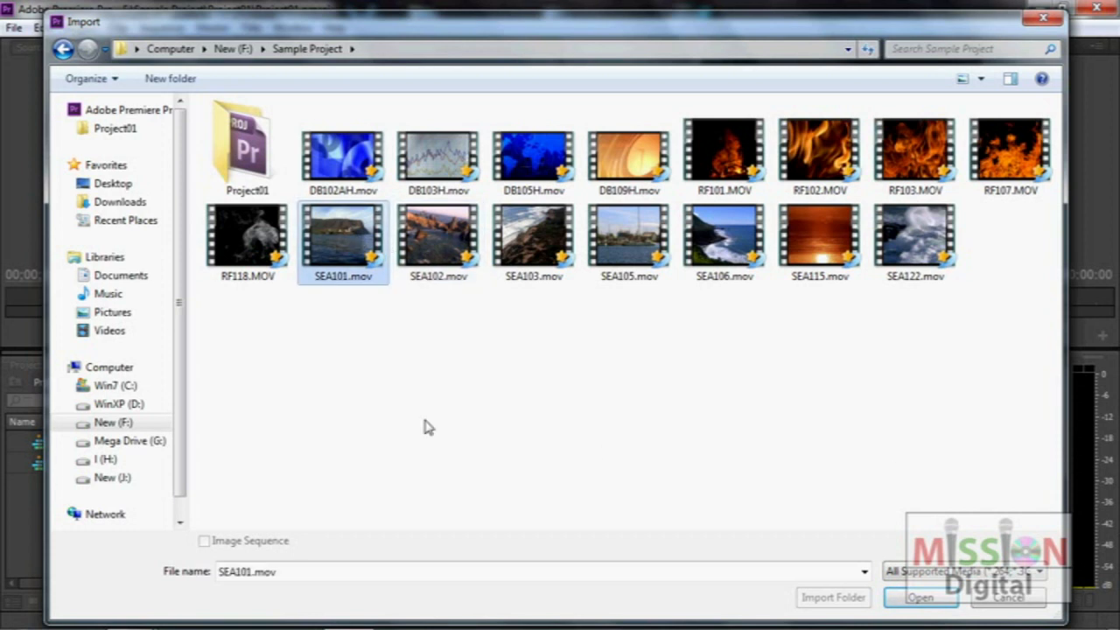
pyautogui.click(922, 600)
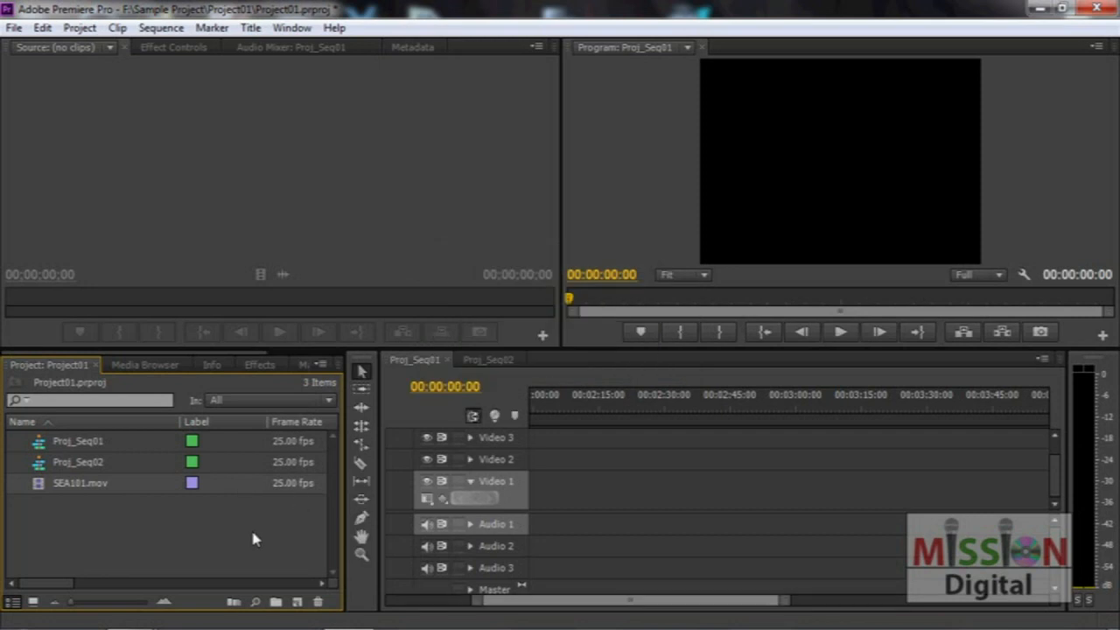
# Import SEA101.mov, SEA102.mov, SEA103.mov, SEA105.mov, SEA106.mov and SEA115.mov together from the Sample Project folder
pyautogui.click(124, 523)
pyautogui.rightClick(127, 543)
pyautogui.click(162, 477)
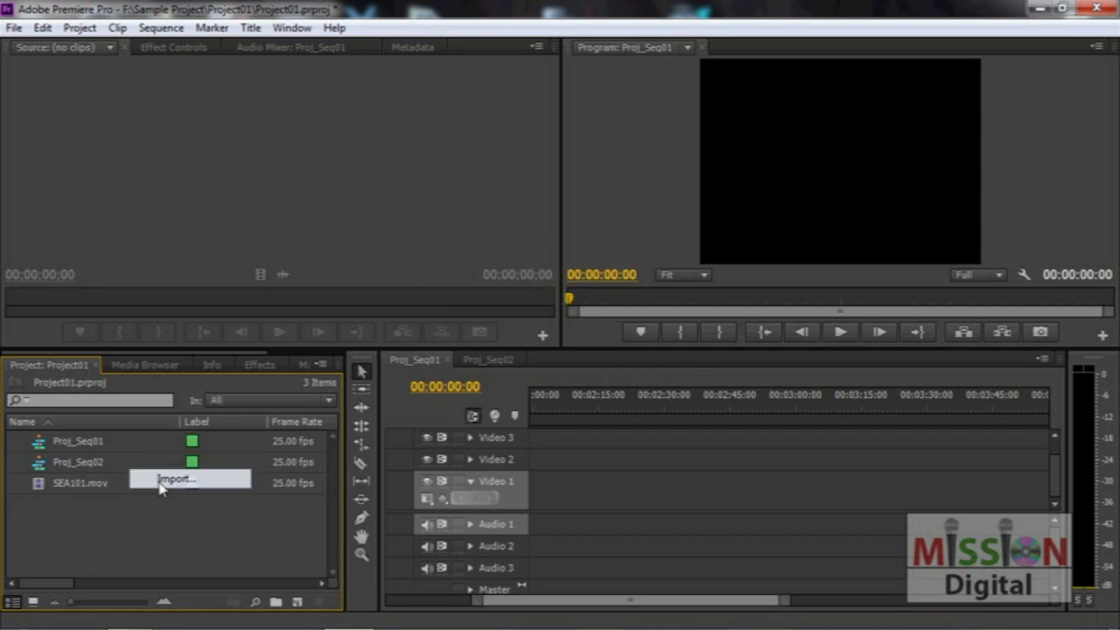
pyautogui.click(437, 252)
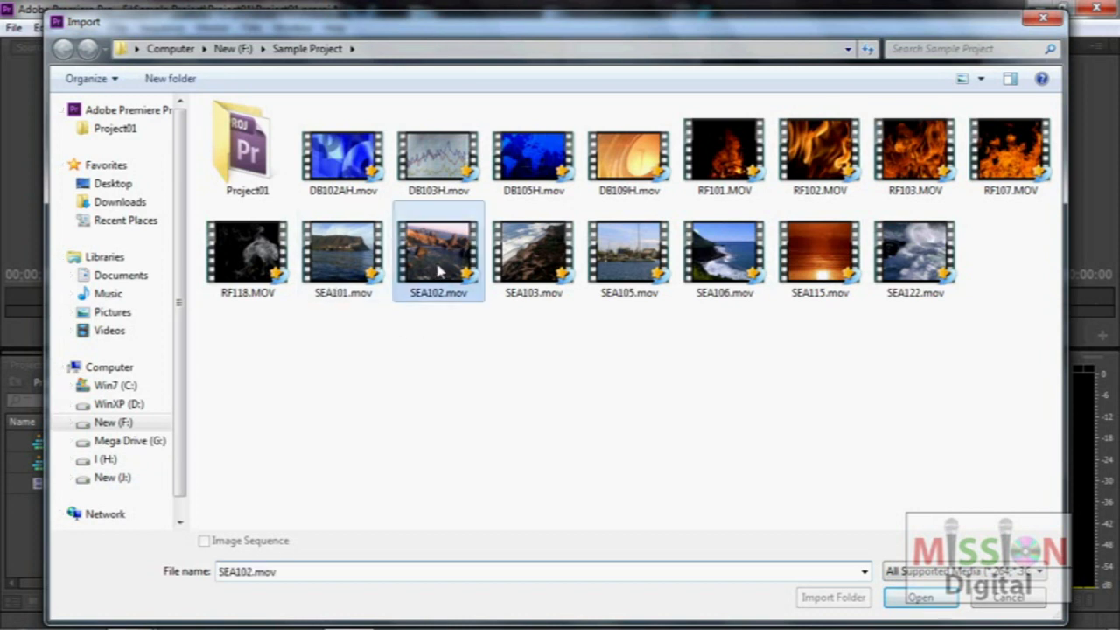
pyautogui.keyDown('ctrl'); pyautogui.click(547, 275); pyautogui.keyUp('ctrl')
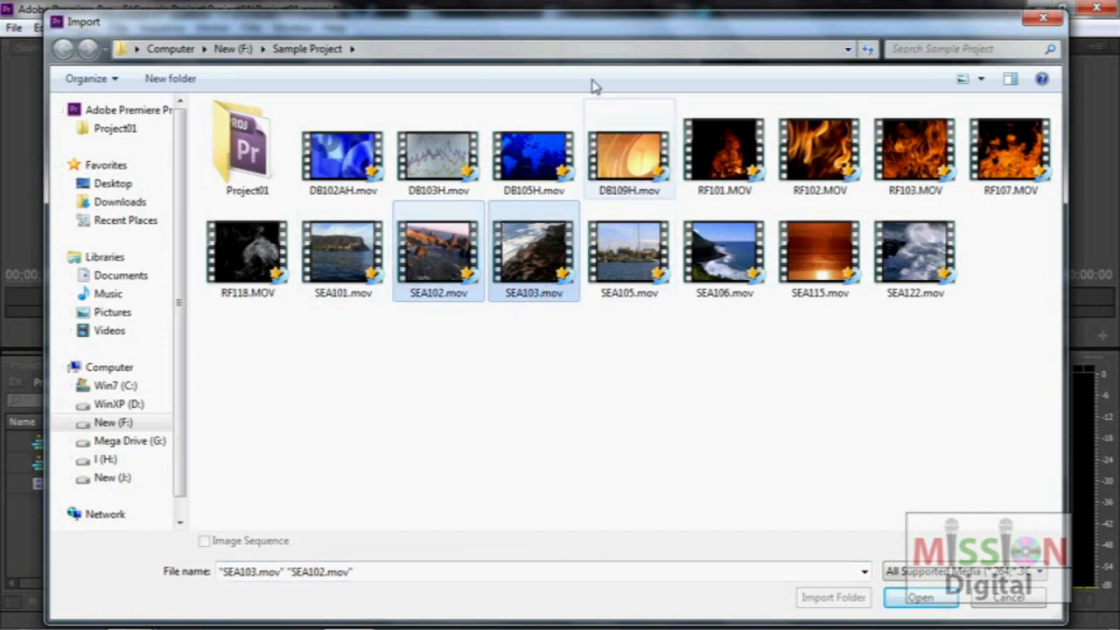
pyautogui.keyDown('ctrl'); pyautogui.click(625, 282); pyautogui.keyUp('ctrl')
pyautogui.keyDown('ctrl'); pyautogui.click(719, 275); pyautogui.keyUp('ctrl')
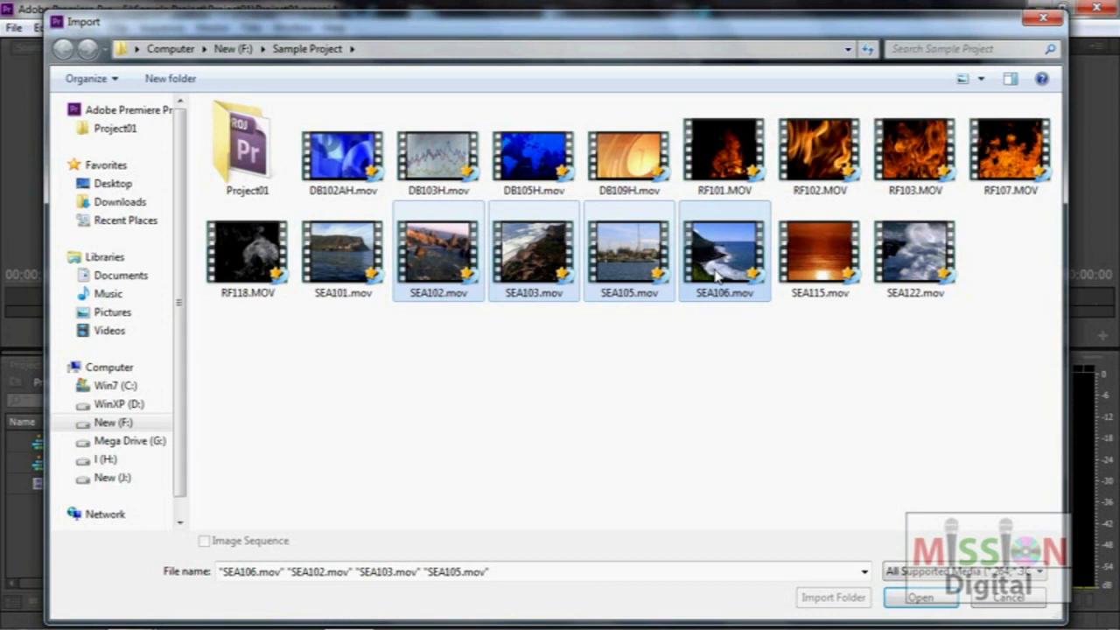
pyautogui.moveTo(276, 386); pyautogui.dragTo(1101, 129)
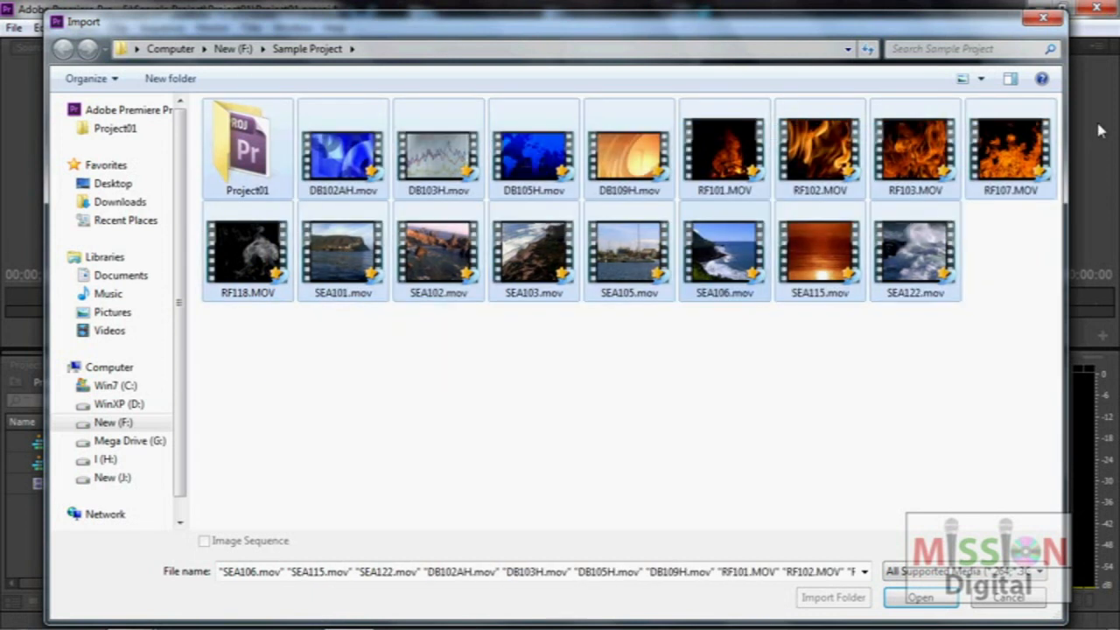
pyautogui.click(748, 355)
pyautogui.moveTo(341, 331); pyautogui.dragTo(840, 269)
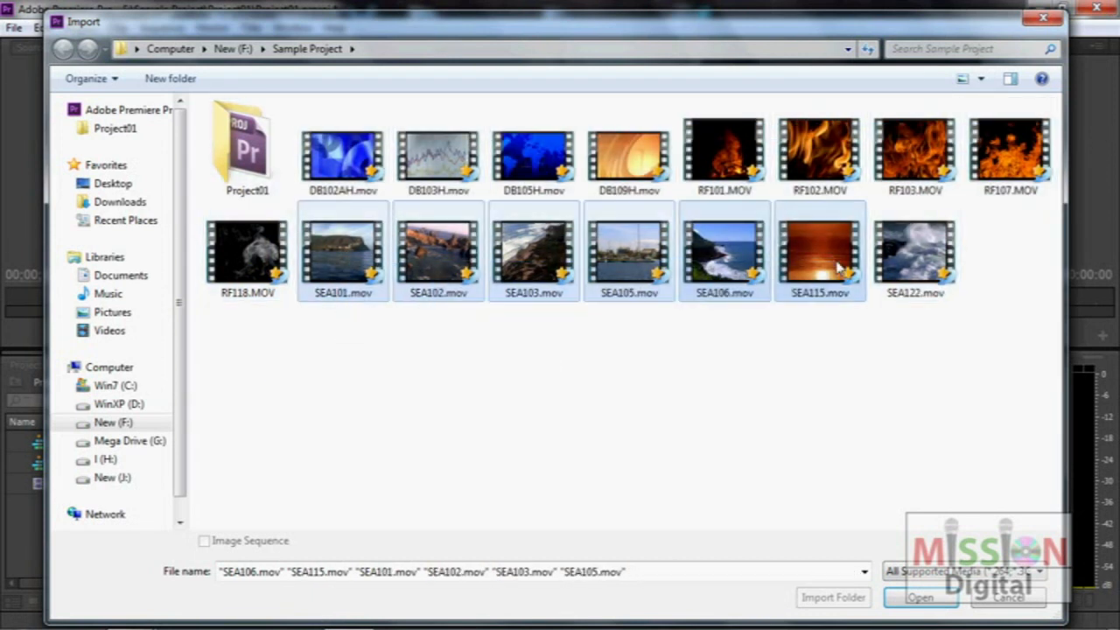
pyautogui.click(920, 598)
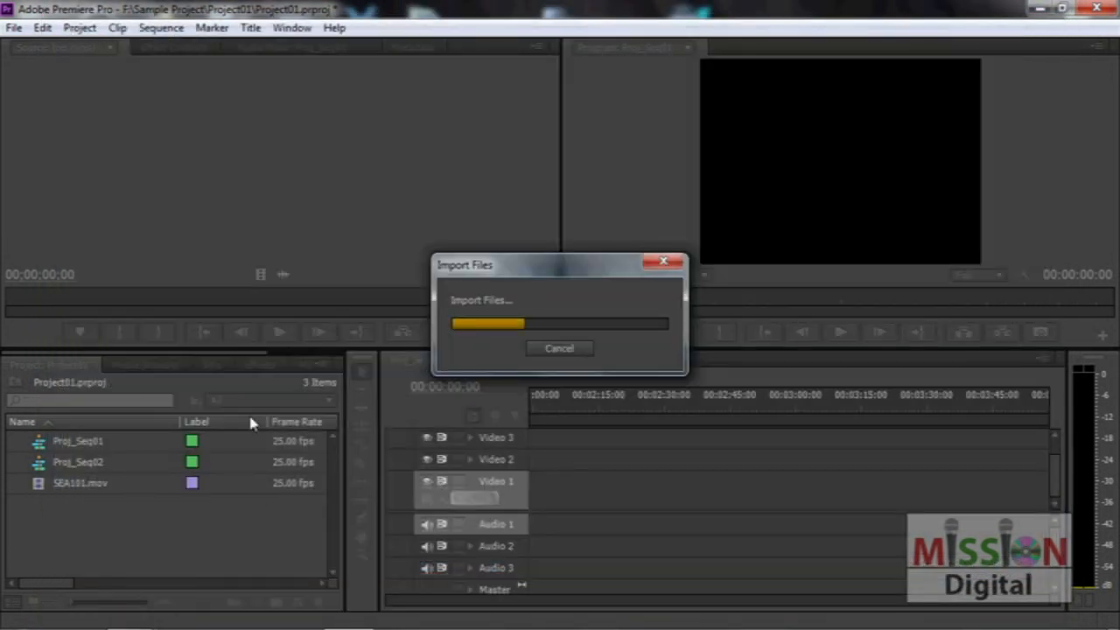
pyautogui.click(162, 517)
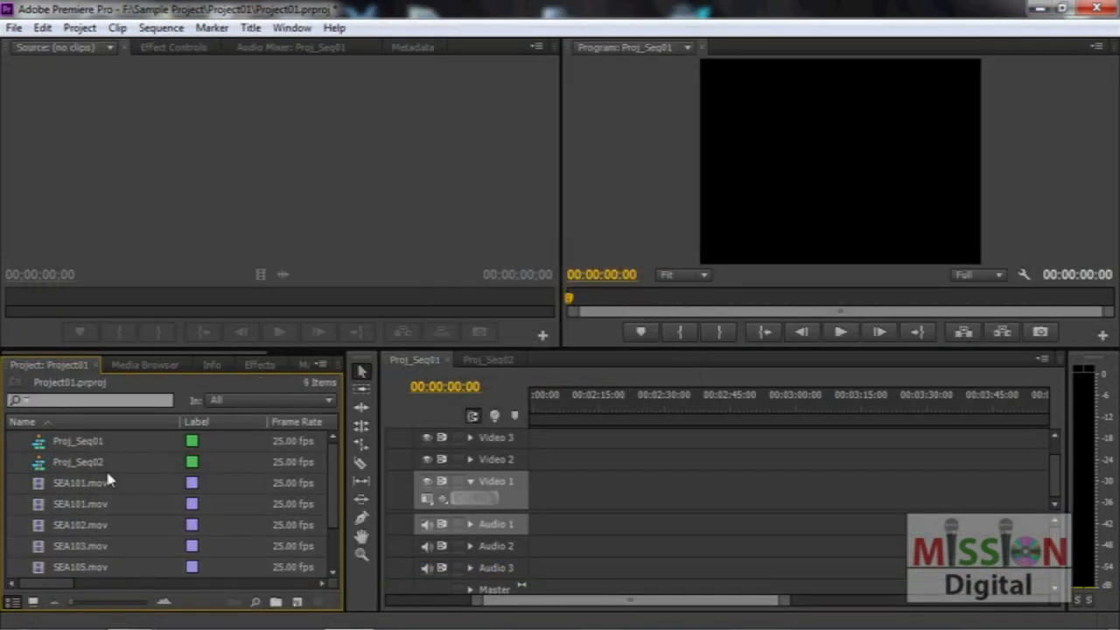
# Open the first SEA101.mov clip in the Source monitor with its playhead at the clip's start
pyautogui.moveTo(332, 457); pyautogui.dragTo(338, 433)
pyautogui.doubleClick(38, 489)
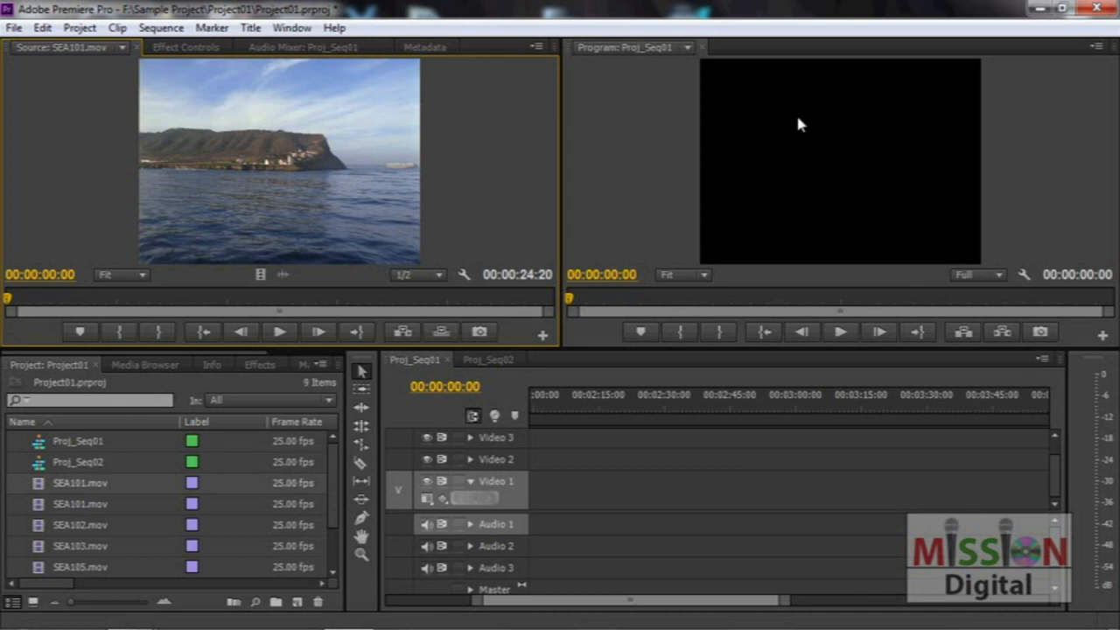
pyautogui.moveTo(7, 299)
pyautogui.mouseDown()
pyautogui.moveTo(528, 300)
pyautogui.moveTo(2, 311)
pyautogui.mouseUp()
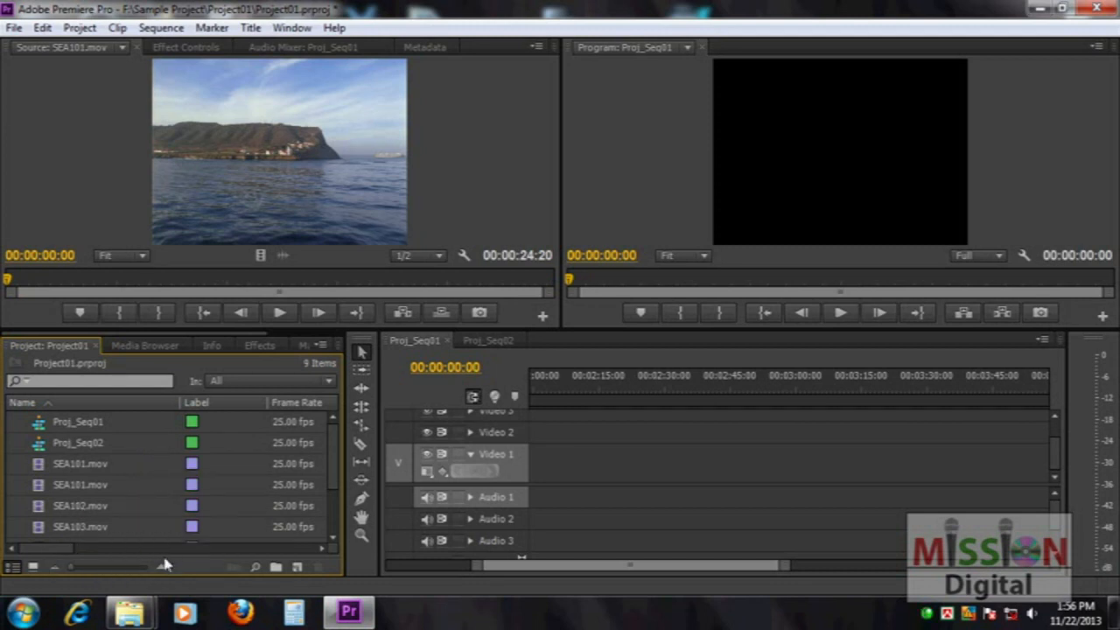
# Display the project items in Icon View and enlarge their thumbnails
pyautogui.moveTo(74, 575)
pyautogui.mouseDown()
pyautogui.moveTo(157, 574)
pyautogui.moveTo(62, 568)
pyautogui.mouseUp()
pyautogui.click(34, 566)
pyautogui.moveTo(333, 415); pyautogui.dragTo(334, 440)
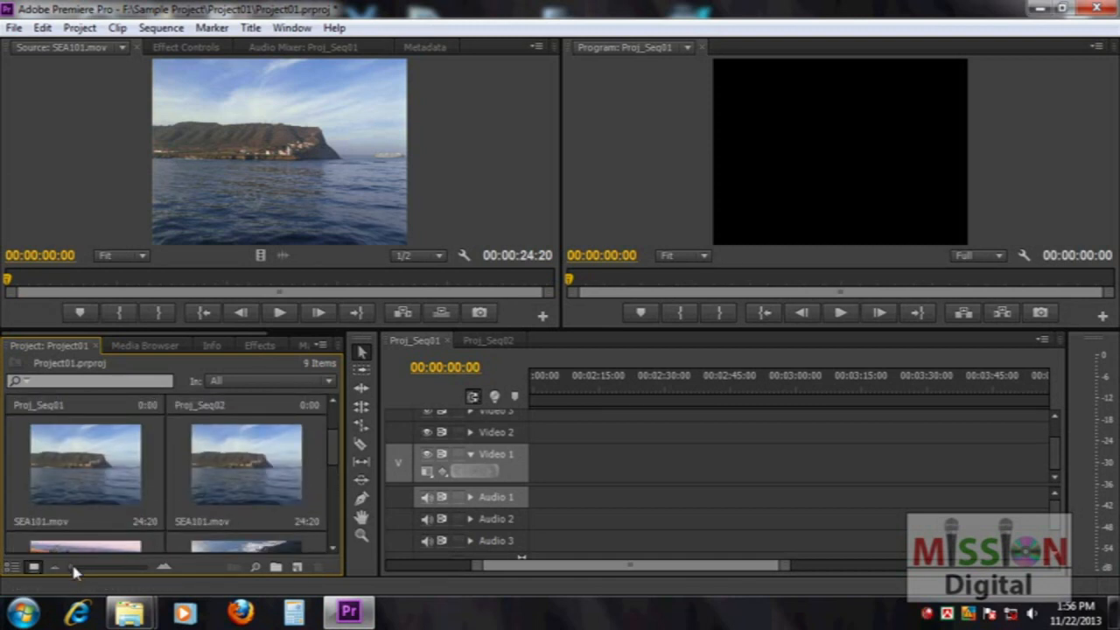
pyautogui.moveTo(82, 571); pyautogui.dragTo(117, 570)
pyautogui.moveTo(332, 412); pyautogui.dragTo(327, 462)
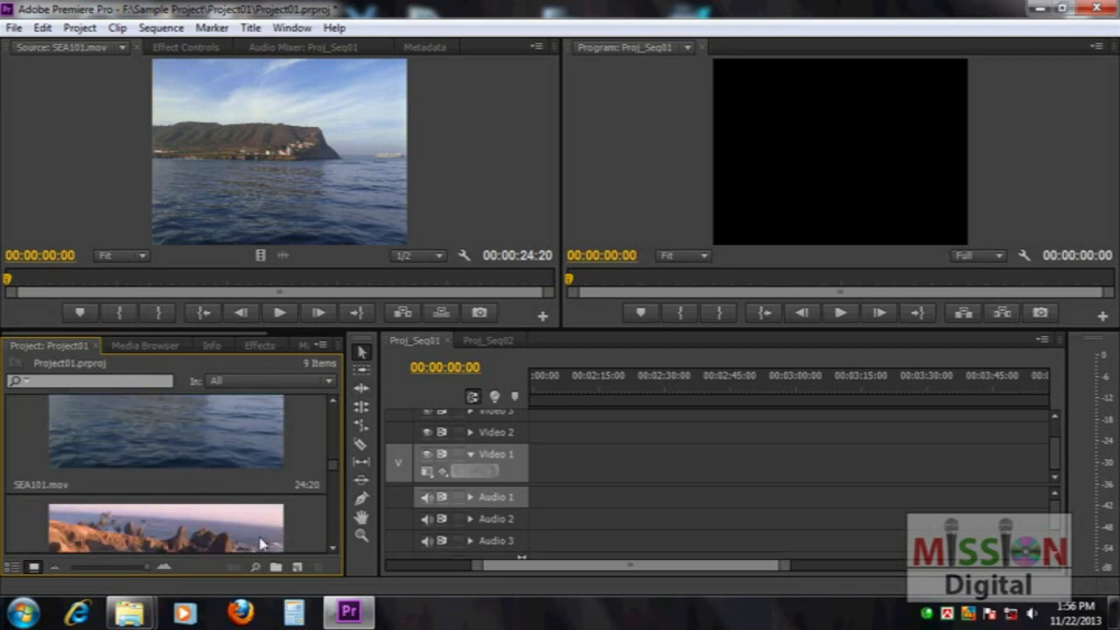
# Reduce the thumbnails to their smallest size and return the project items to List View
pyautogui.moveTo(147, 565); pyautogui.dragTo(66, 565)
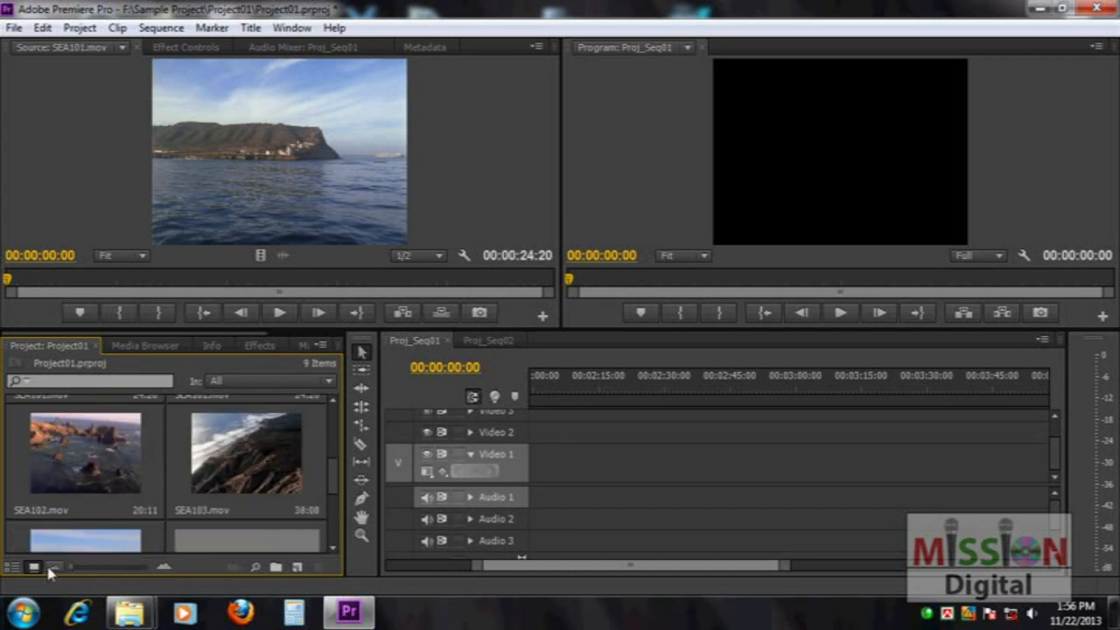
pyautogui.click(12, 567)
pyautogui.moveTo(329, 477); pyautogui.dragTo(335, 422)
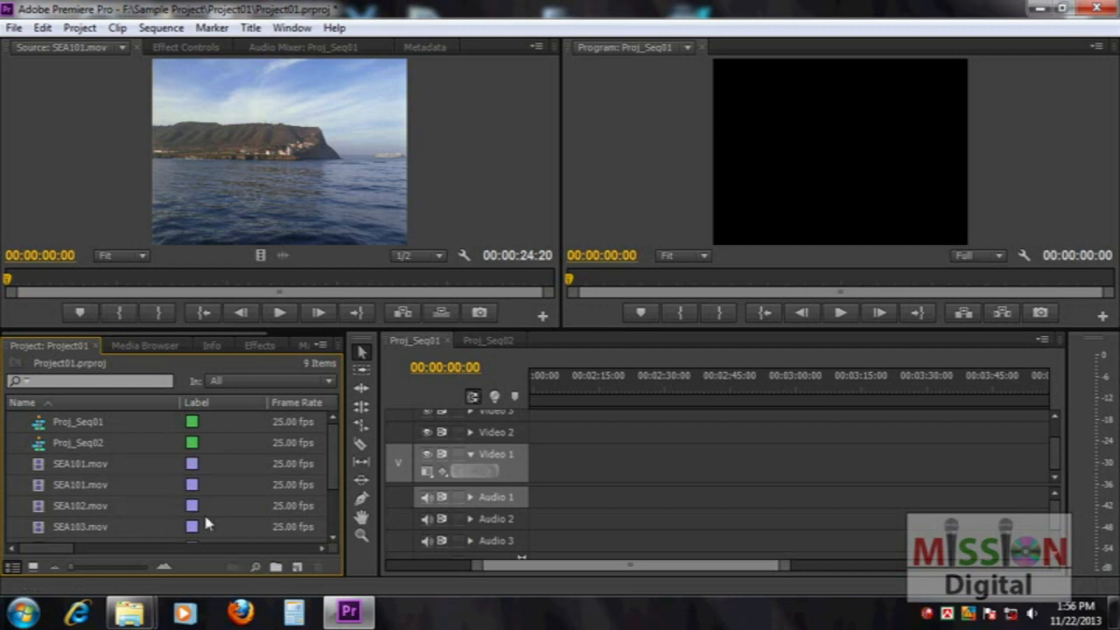
# Examine the search options of the project's Find dialog and close it without searching
pyautogui.click(256, 569)
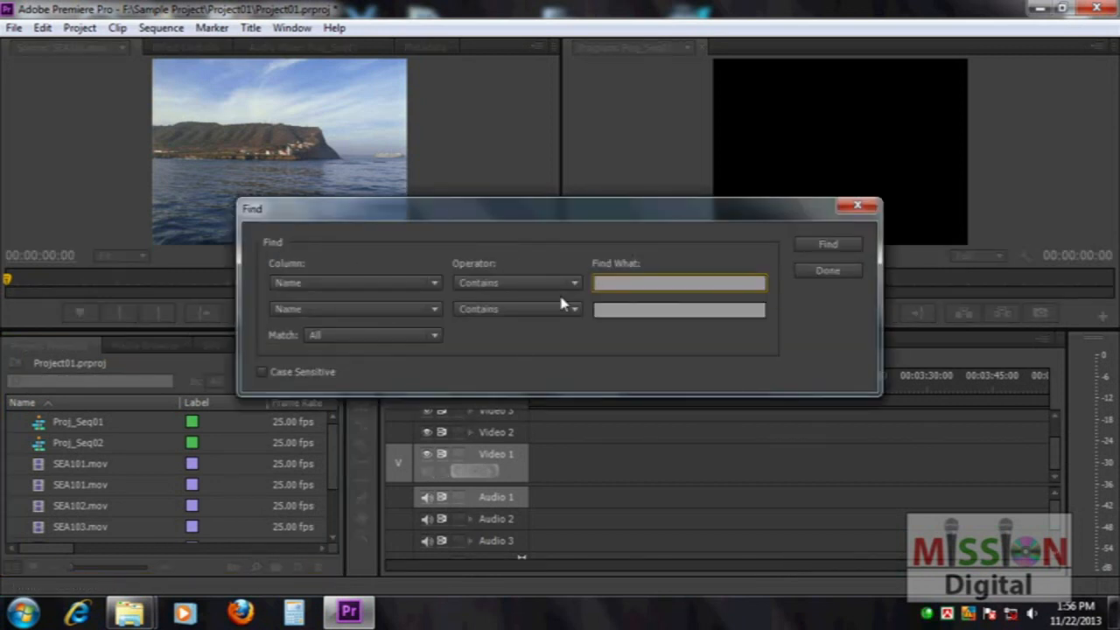
pyautogui.click(857, 207)
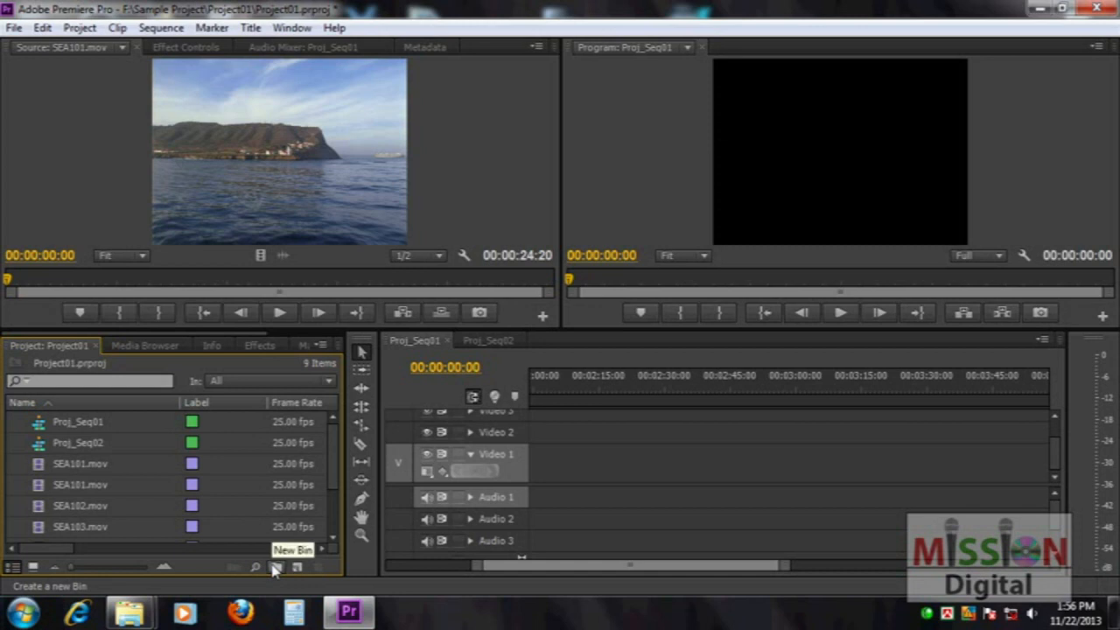
# Create a new bin named Fire among the project items
pyautogui.moveTo(329, 482); pyautogui.dragTo(330, 509)
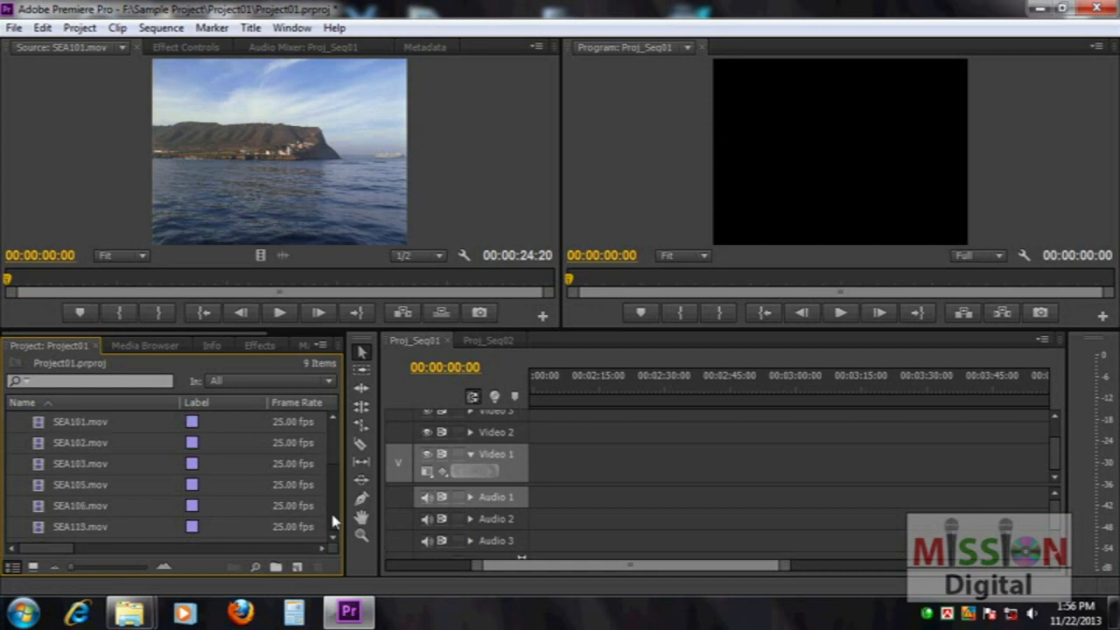
pyautogui.click(276, 567)
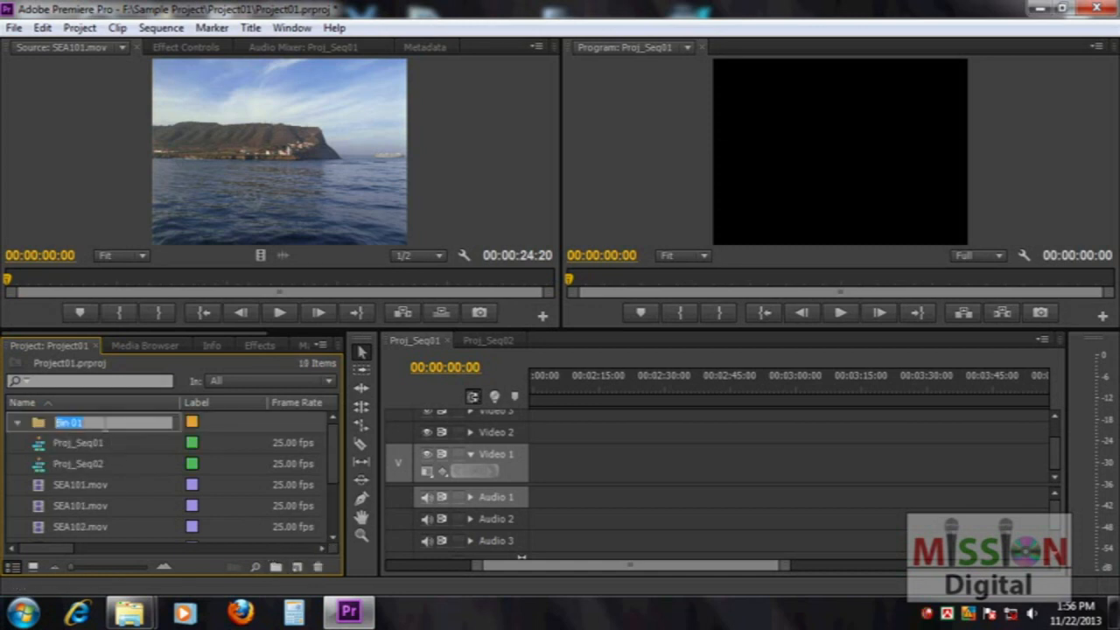
pyautogui.write('Fi')
pyautogui.click(216, 427)
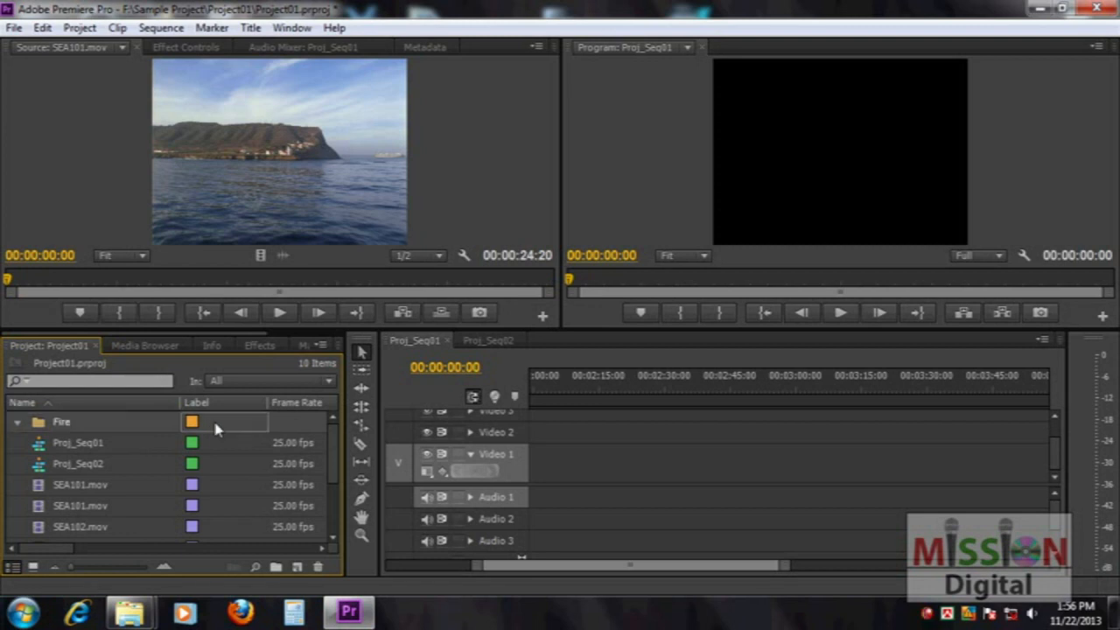
# Open the Fire bin in its own window and import RF101.MOV, RF102.MOV, RF103.MOV and RF107.MOV into it
pyautogui.doubleClick(39, 424)
pyautogui.moveTo(278, 114); pyautogui.dragTo(506, 93)
pyautogui.rightClick(469, 234)
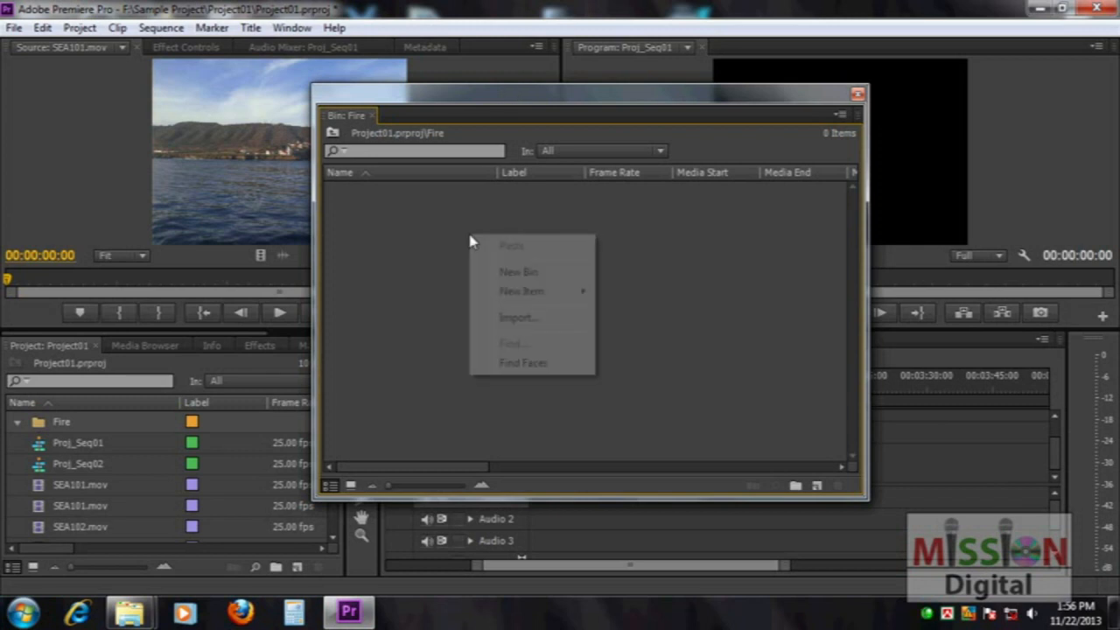
pyautogui.click(514, 318)
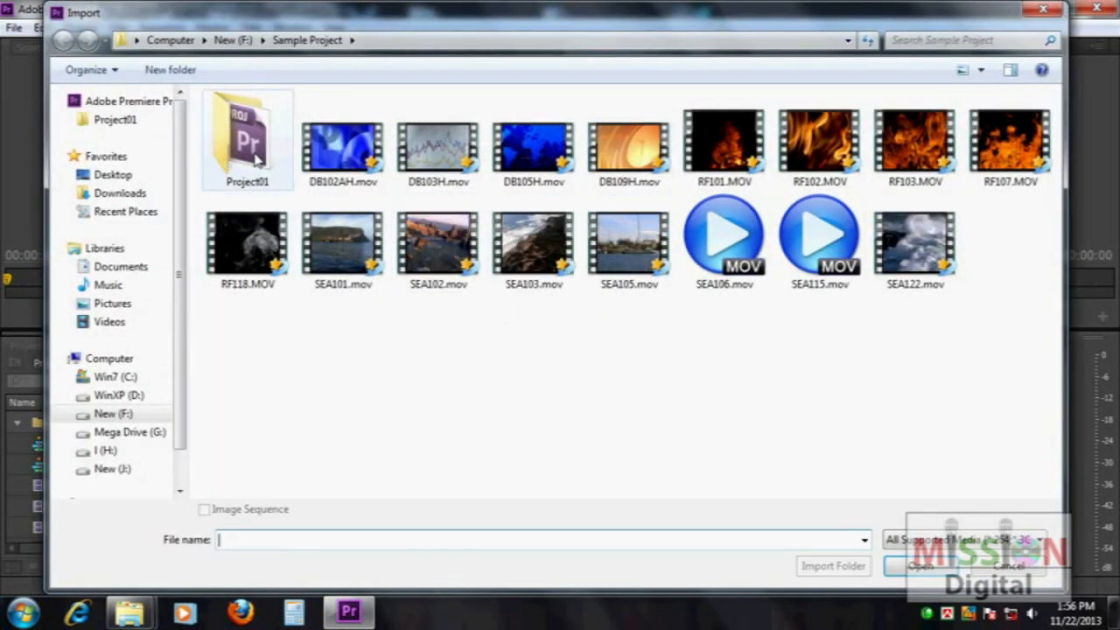
pyautogui.click(732, 147)
pyautogui.keyDown('ctrl'); pyautogui.click(818, 144); pyautogui.keyUp('ctrl')
pyautogui.keyDown('ctrl'); pyautogui.click(889, 147); pyautogui.keyUp('ctrl')
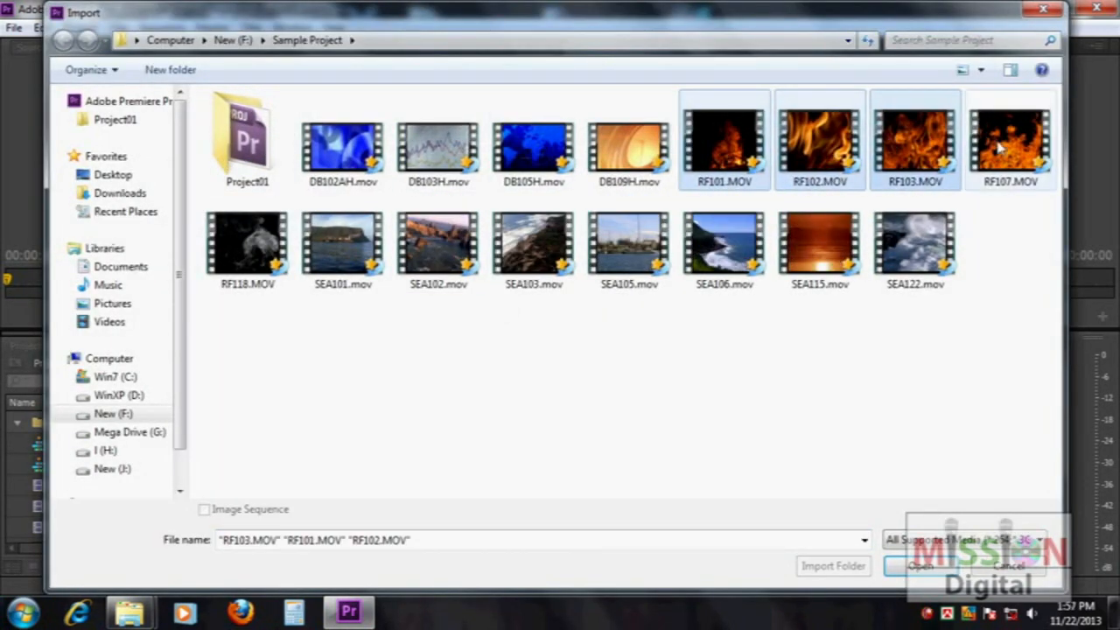
pyautogui.keyDown('ctrl'); pyautogui.click(1006, 147); pyautogui.keyUp('ctrl')
pyautogui.click(920, 568)
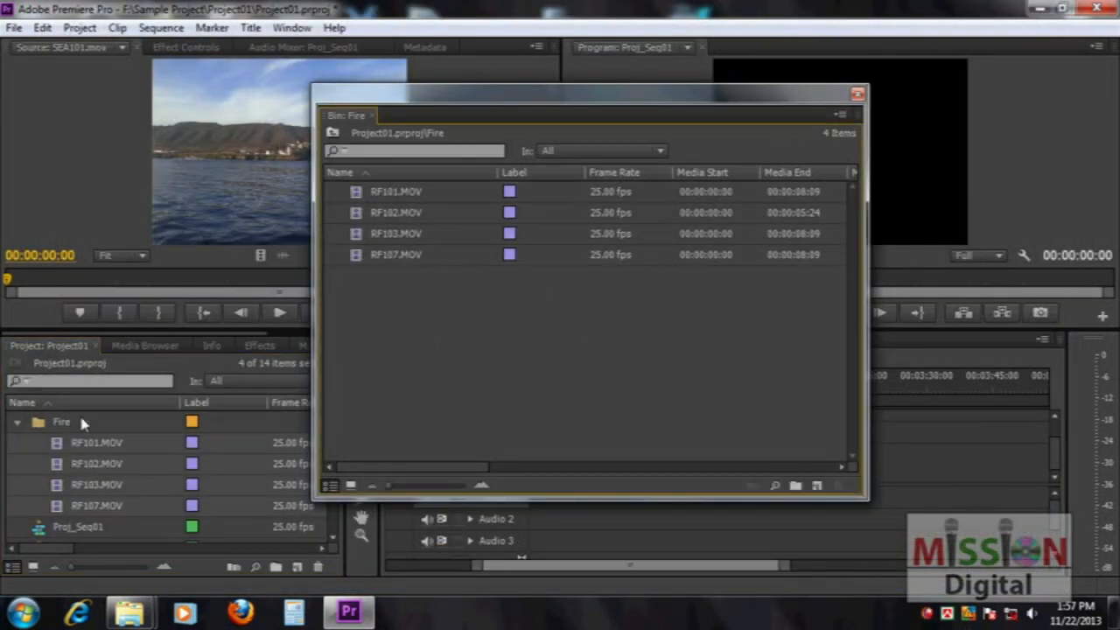
# Close the Fire bin window and collapse the bin in the project item list
pyautogui.click(858, 92)
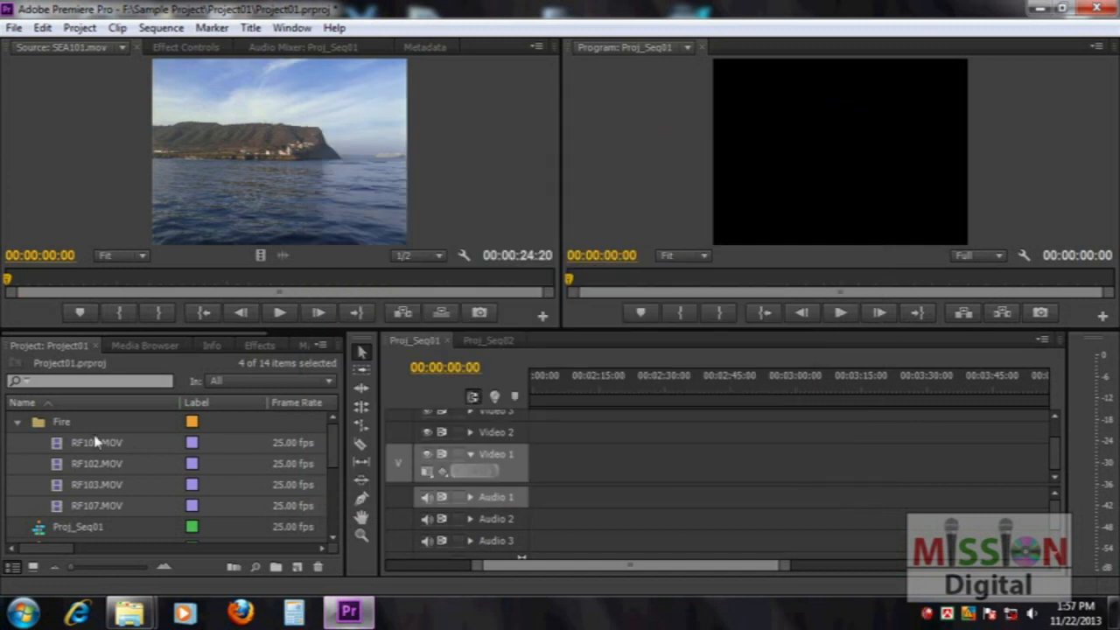
pyautogui.click(18, 421)
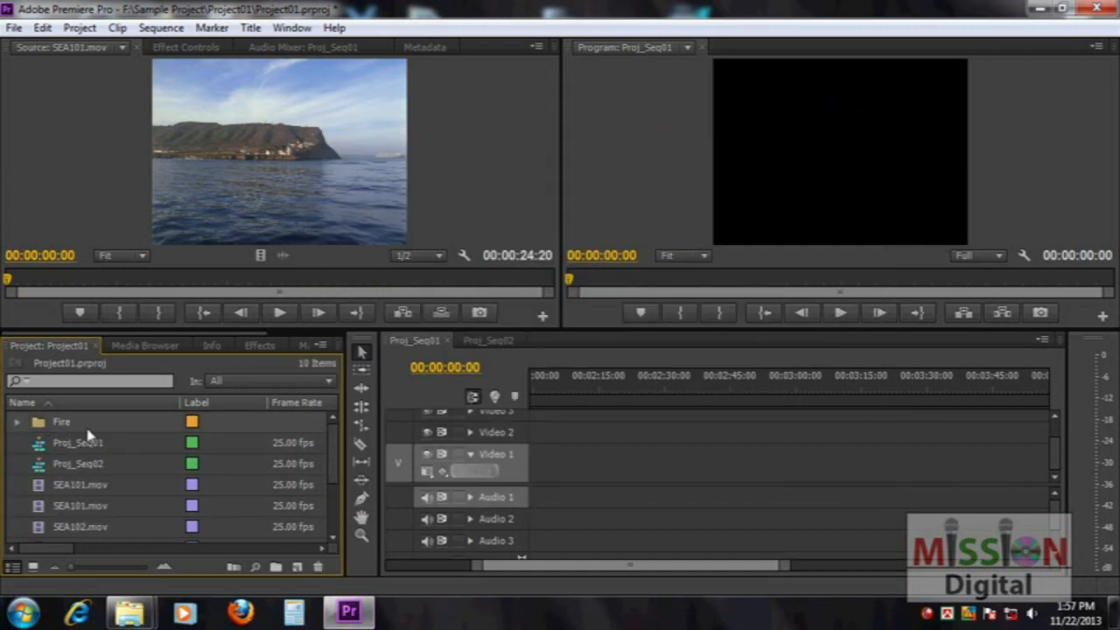
pyautogui.scroll(-2, 109, 503)
pyautogui.scroll(-1, 73, 449)
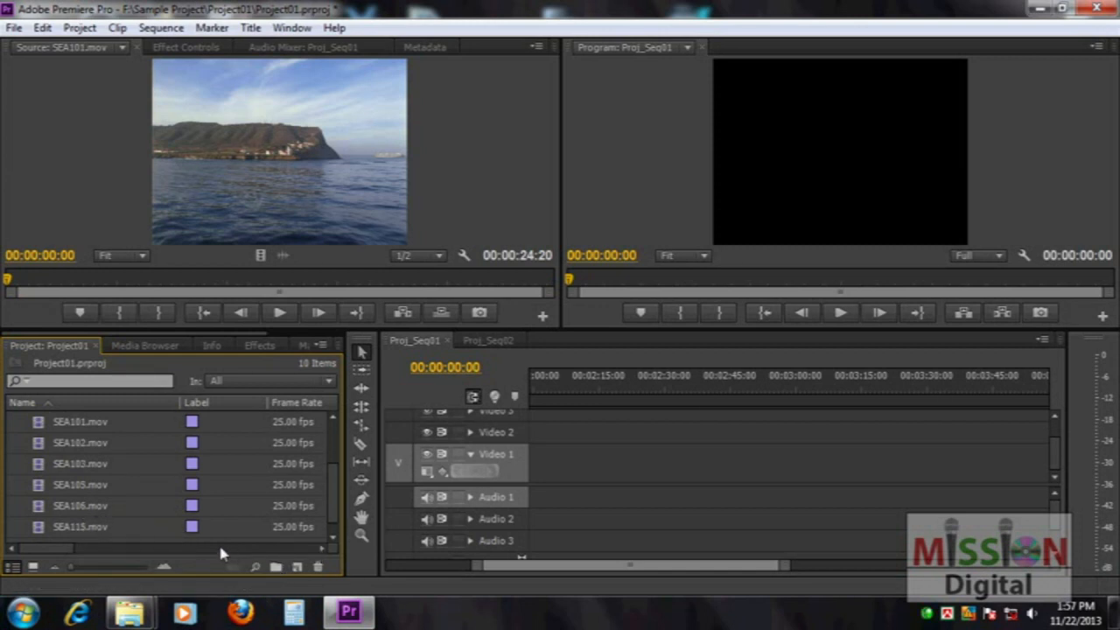
pyautogui.scroll(4, 333, 468)
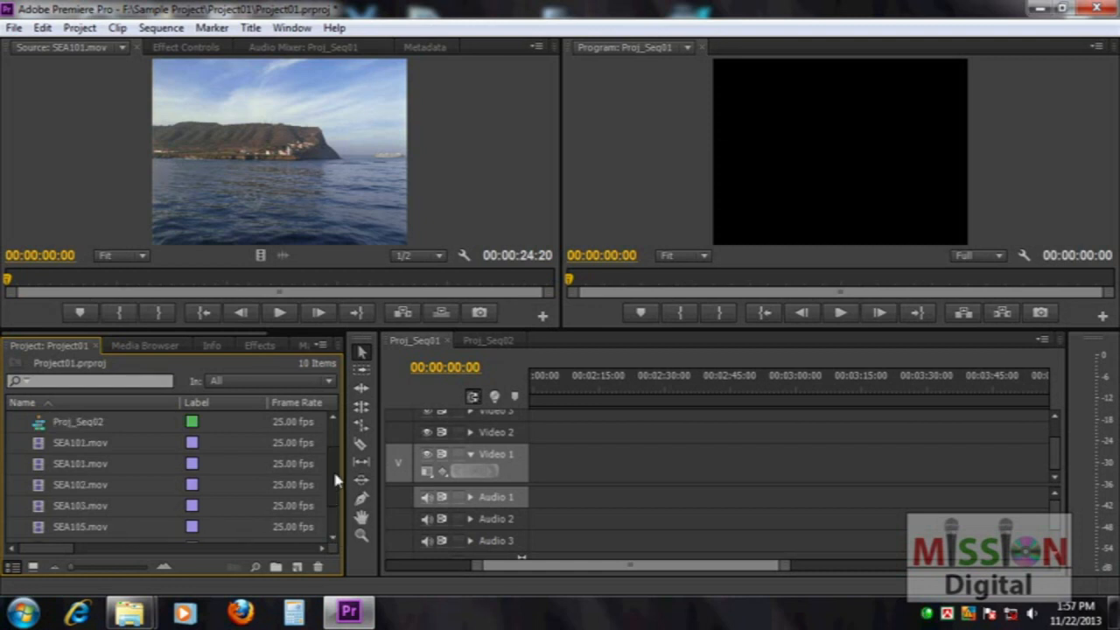
pyautogui.click(276, 567)
pyautogui.click(68, 445)
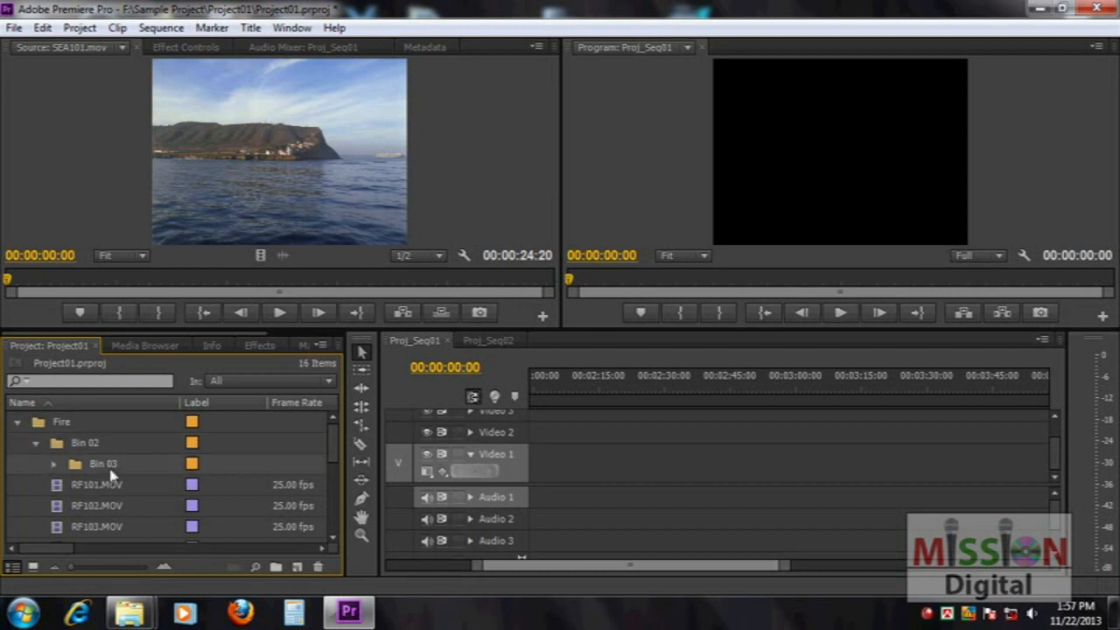
pyautogui.click(318, 567)
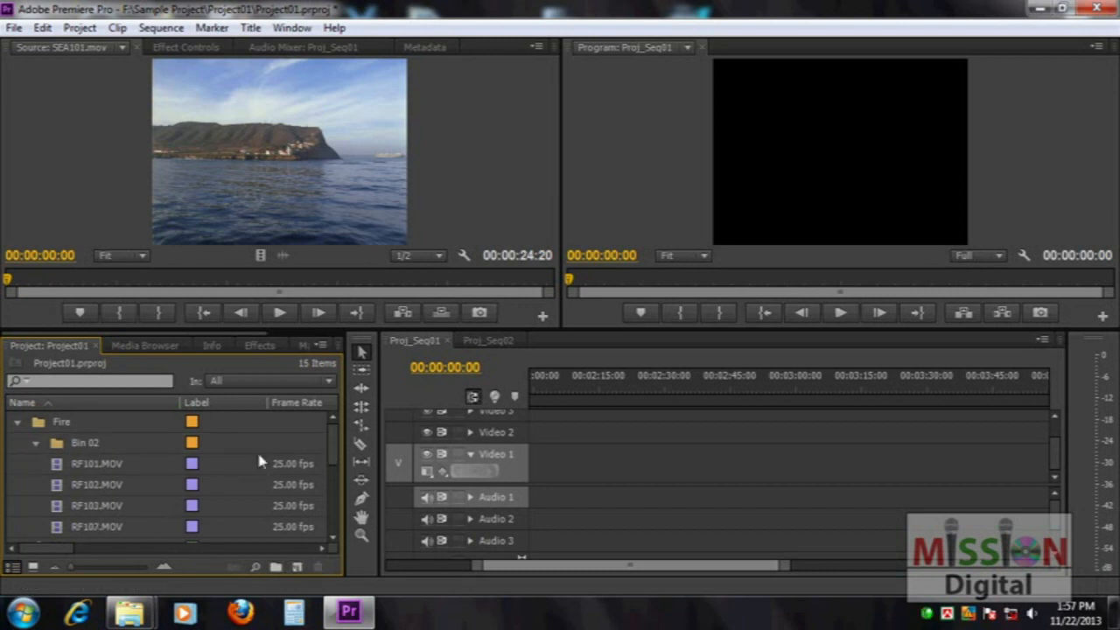
pyautogui.click(317, 567)
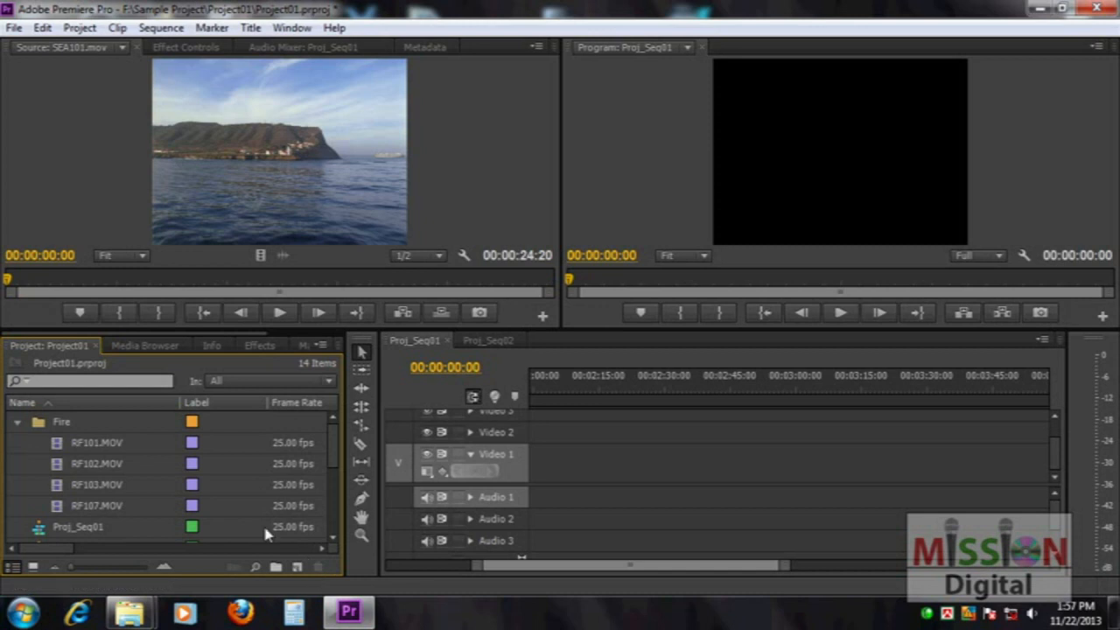
pyautogui.click(17, 423)
# Create a new bin named Ocean at the top level of the project, outside the Fire bin
pyautogui.click(92, 509)
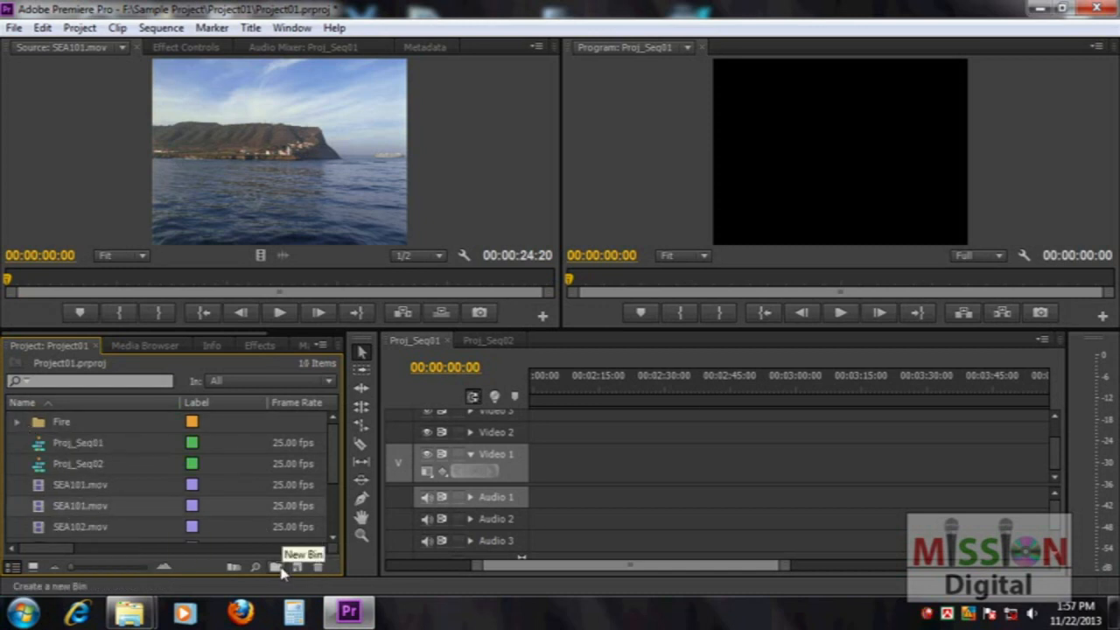
pyautogui.click(279, 567)
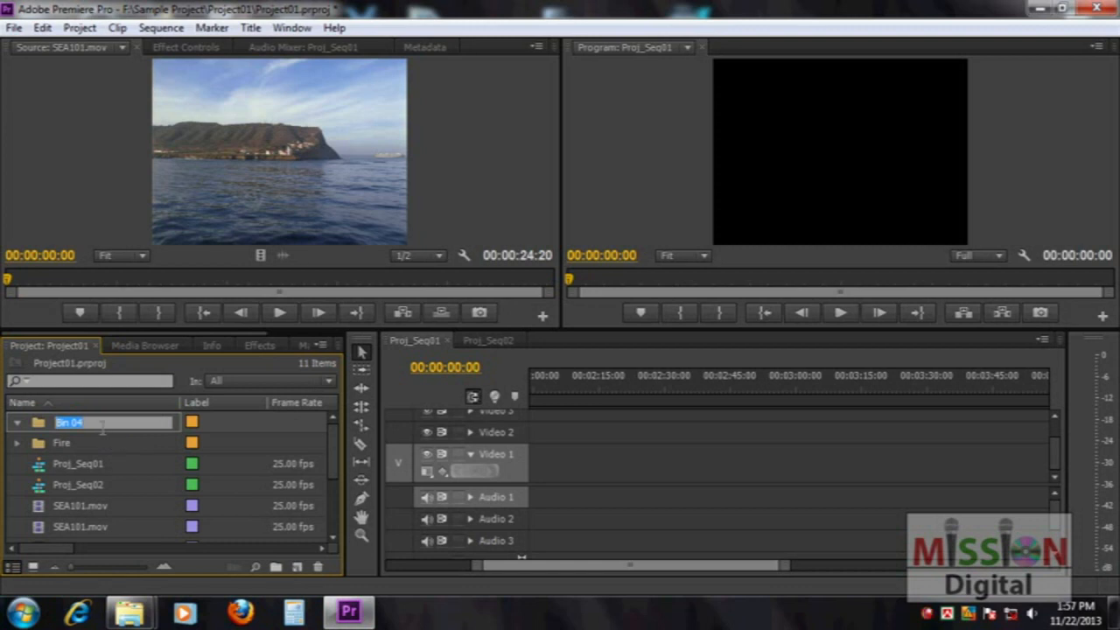
pyautogui.write('Ocean')
pyautogui.press('Return')
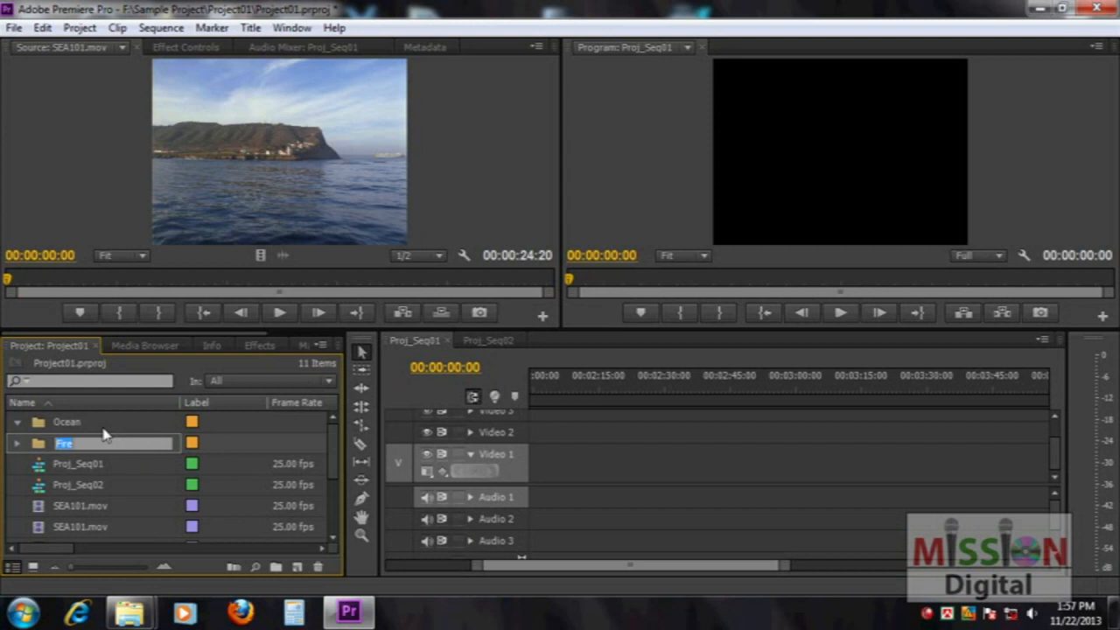
# Rename the Ocean bin to Ocen
pyautogui.click(38, 422)
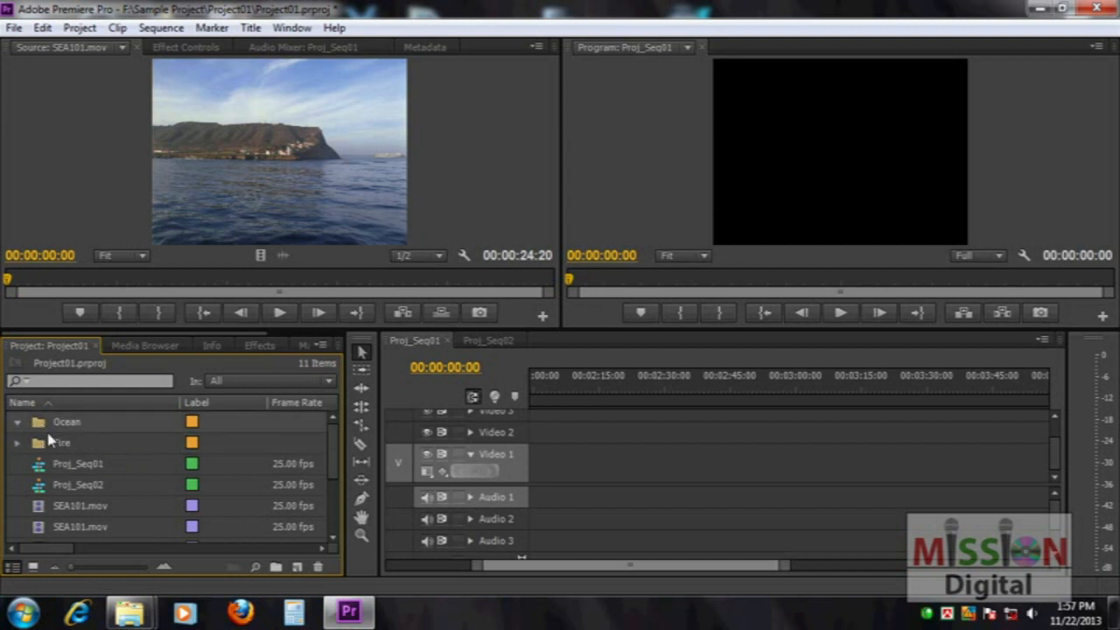
pyautogui.click(73, 424)
pyautogui.click(81, 422)
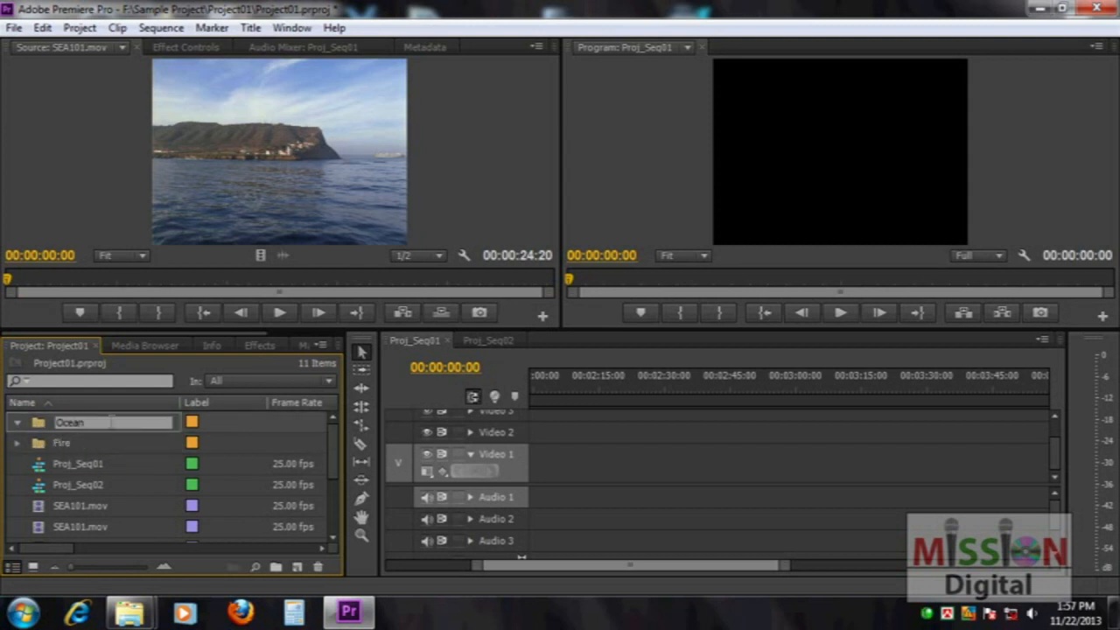
pyautogui.press('Return')
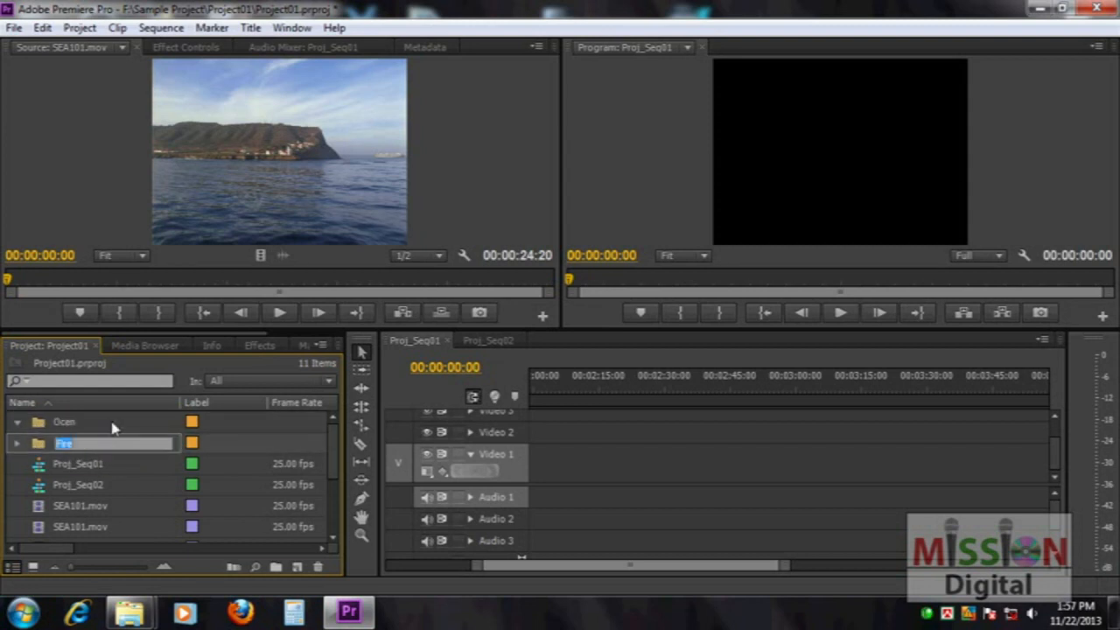
# Move all the SEA clips, from SEA101.mov through SEA115.mov, into the Ocen bin and collapse the bin
pyautogui.click(64, 511)
pyautogui.scroll(-2, 83, 505)
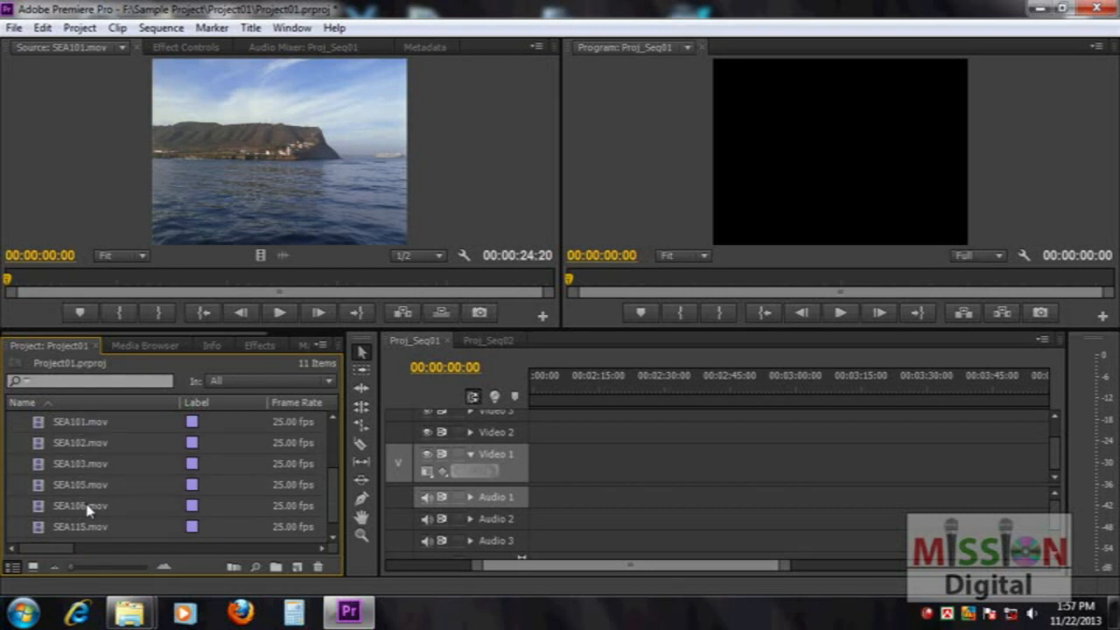
pyautogui.keyDown('shift'); pyautogui.click(44, 535); pyautogui.keyUp('shift')
pyautogui.scroll(2, 127, 503)
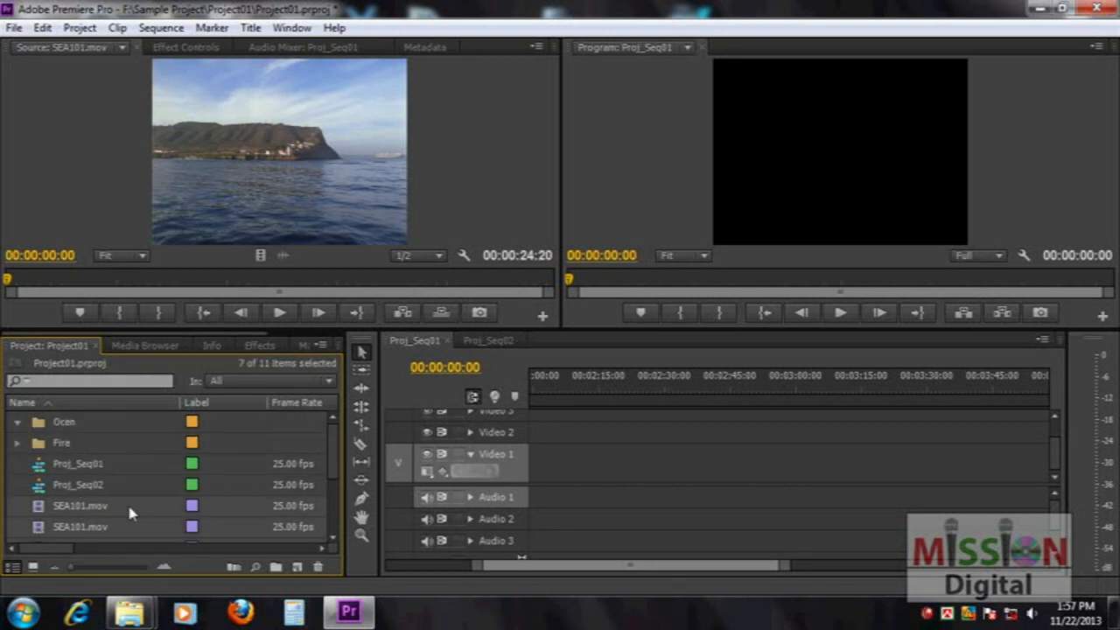
pyautogui.moveTo(40, 507); pyautogui.dragTo(61, 427)
pyautogui.click(17, 443)
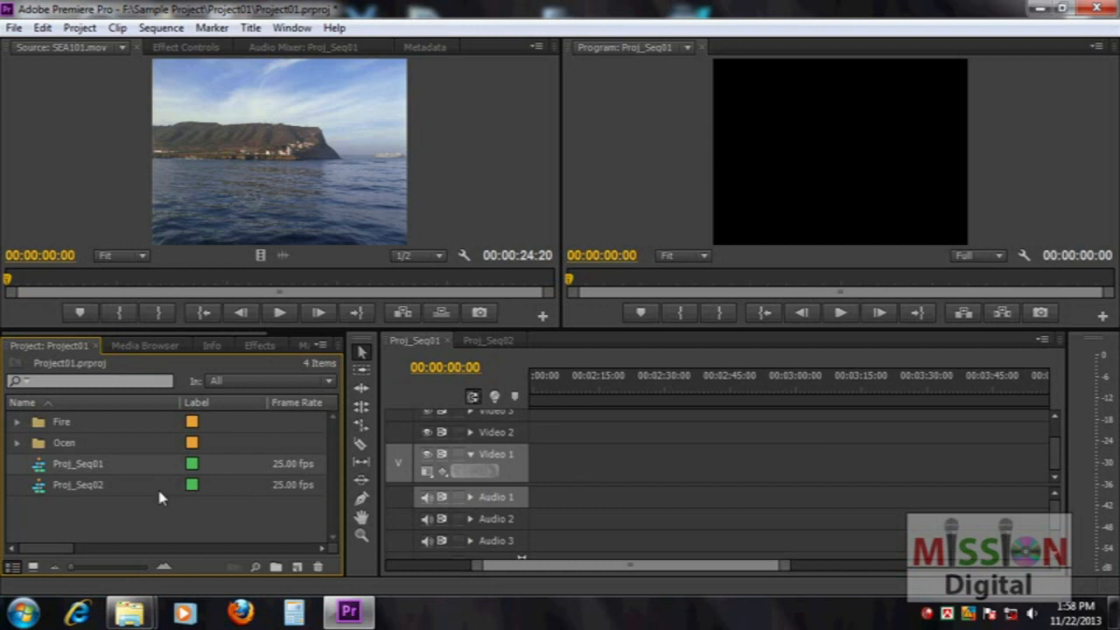
# Expand the Fire bin to review its clips, look through the available new item types, and collapse the bin again
pyautogui.moveTo(138, 464)
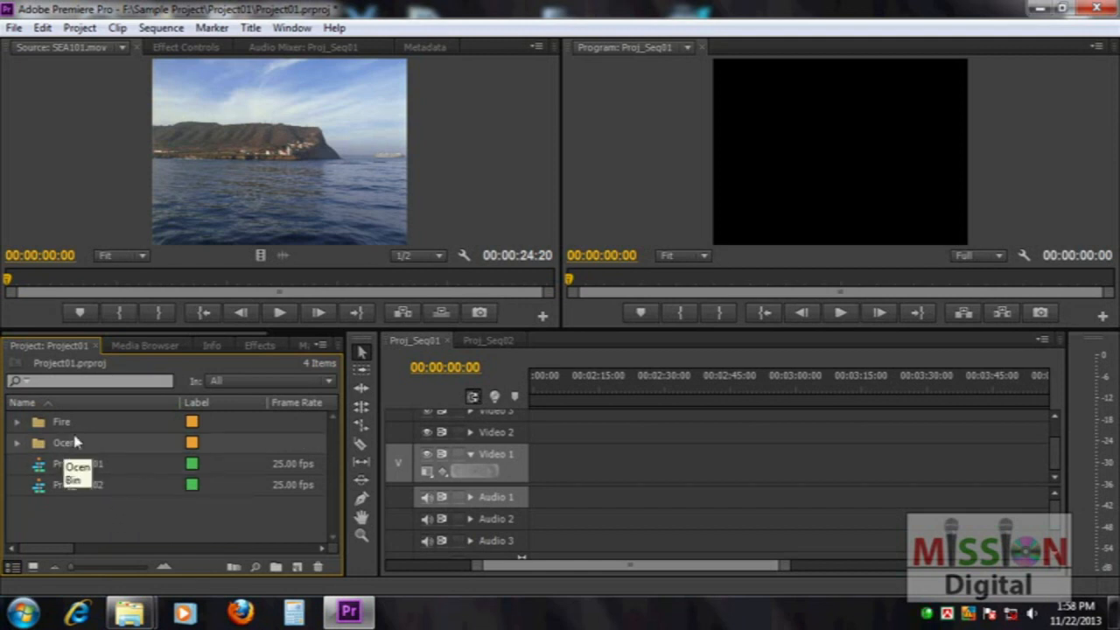
pyautogui.click(18, 422)
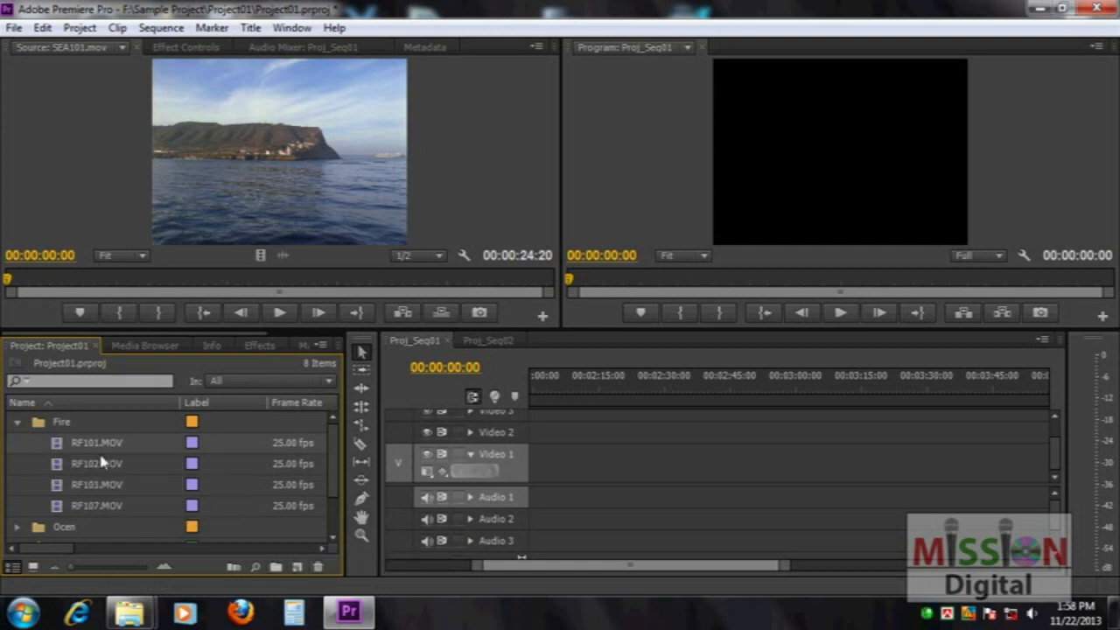
pyautogui.click(297, 567)
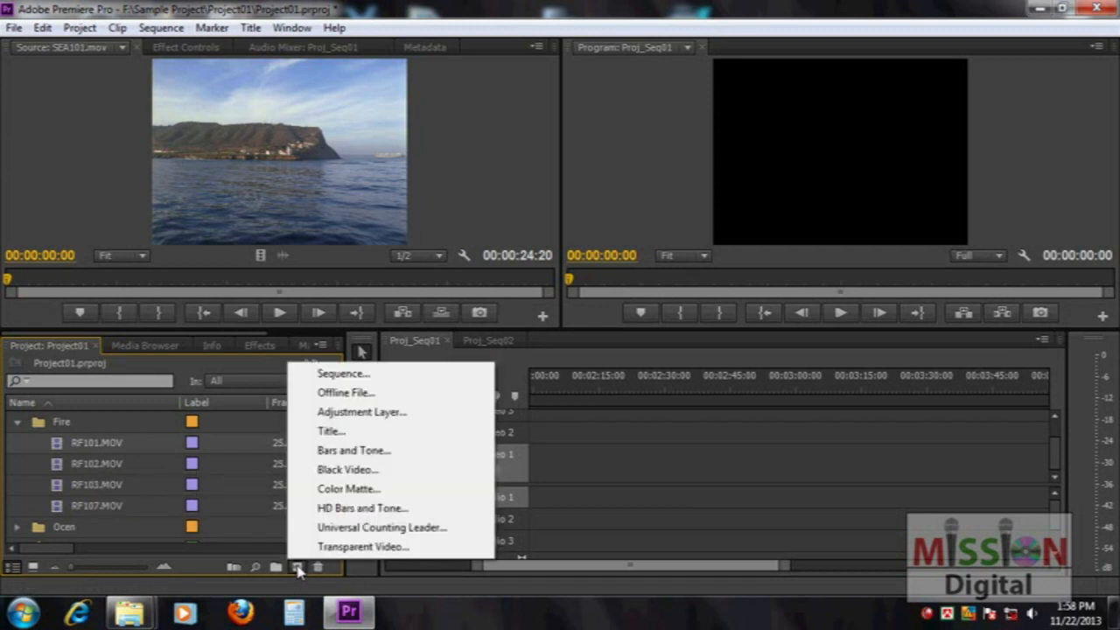
pyautogui.click(236, 368)
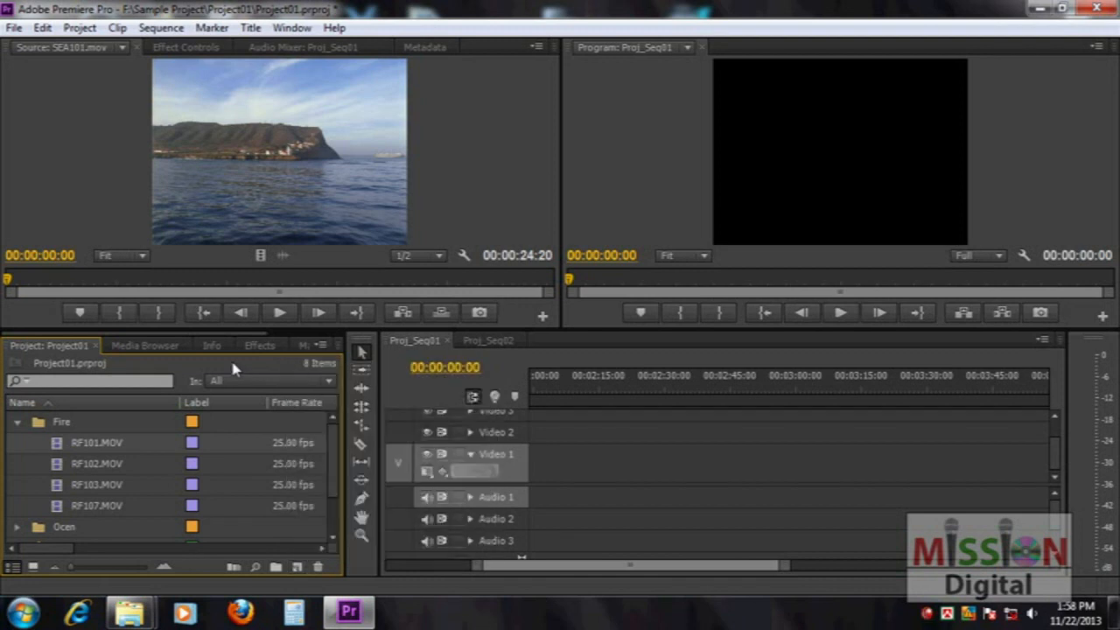
pyautogui.click(18, 421)
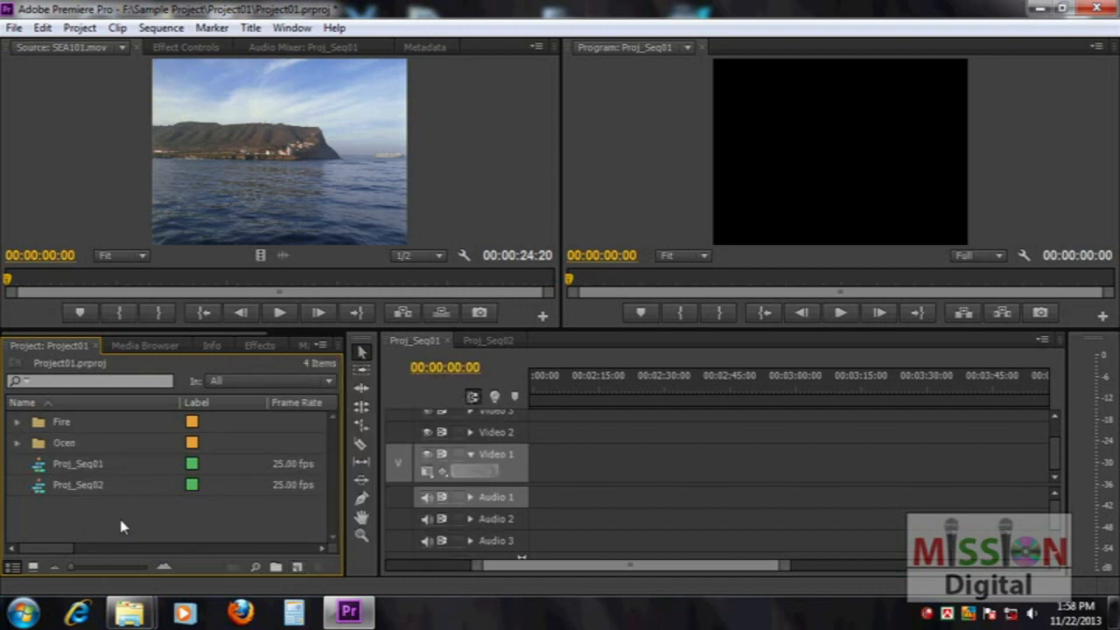
pyautogui.rightClick(122, 526)
# Create a Bars and Tone item at 720 × 576, 25.00fps, with the D1/DV PAL (1.0940) pixel aspect ratio
pyautogui.click(298, 567)
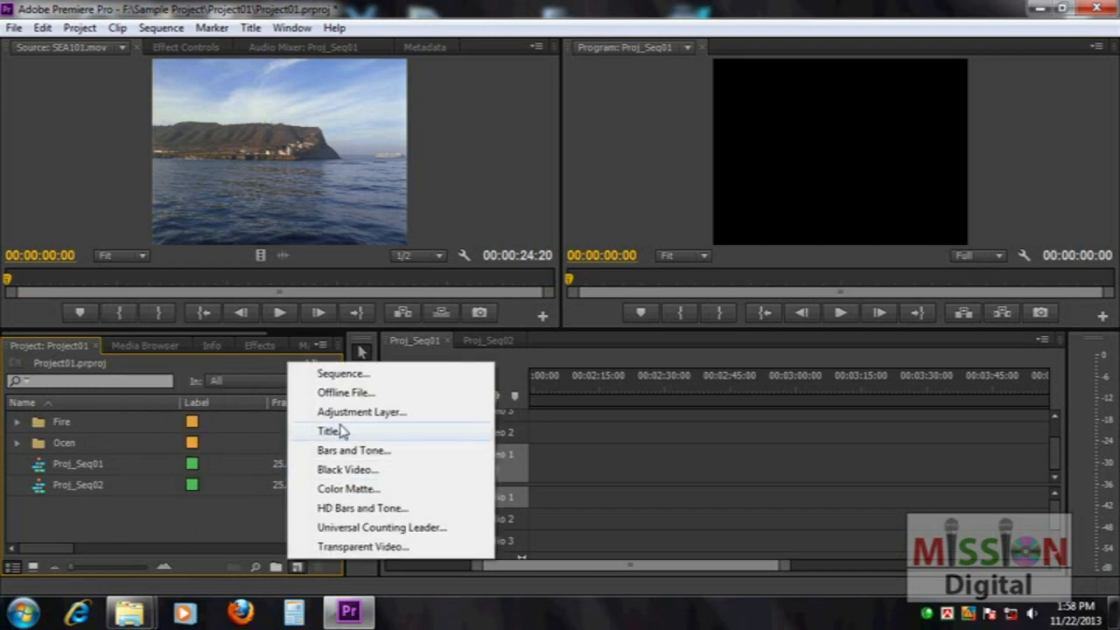
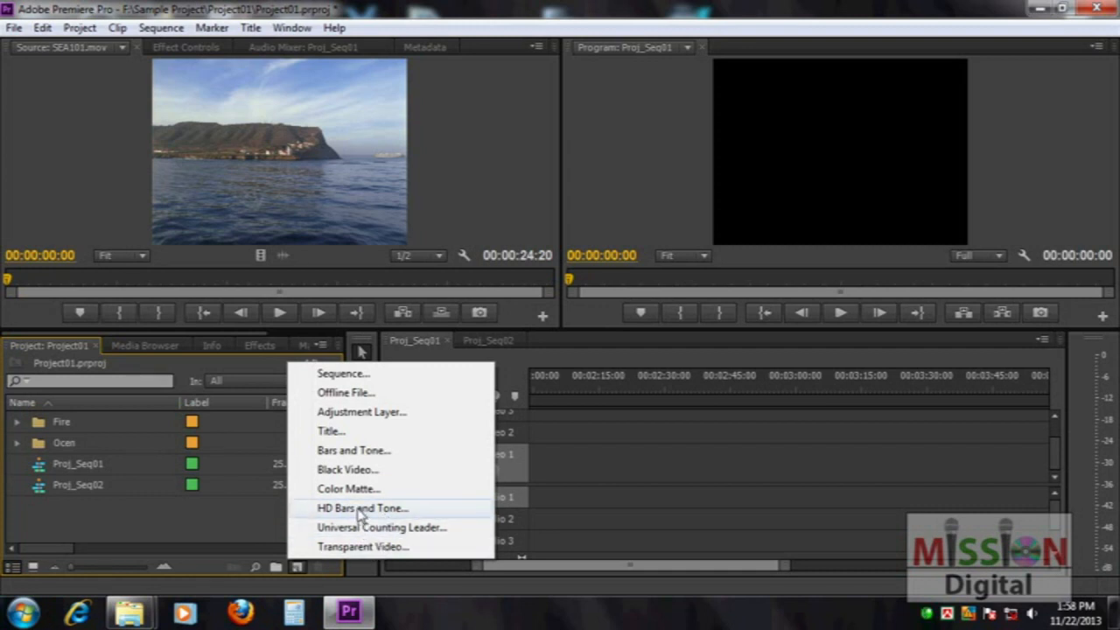
pyautogui.click(355, 450)
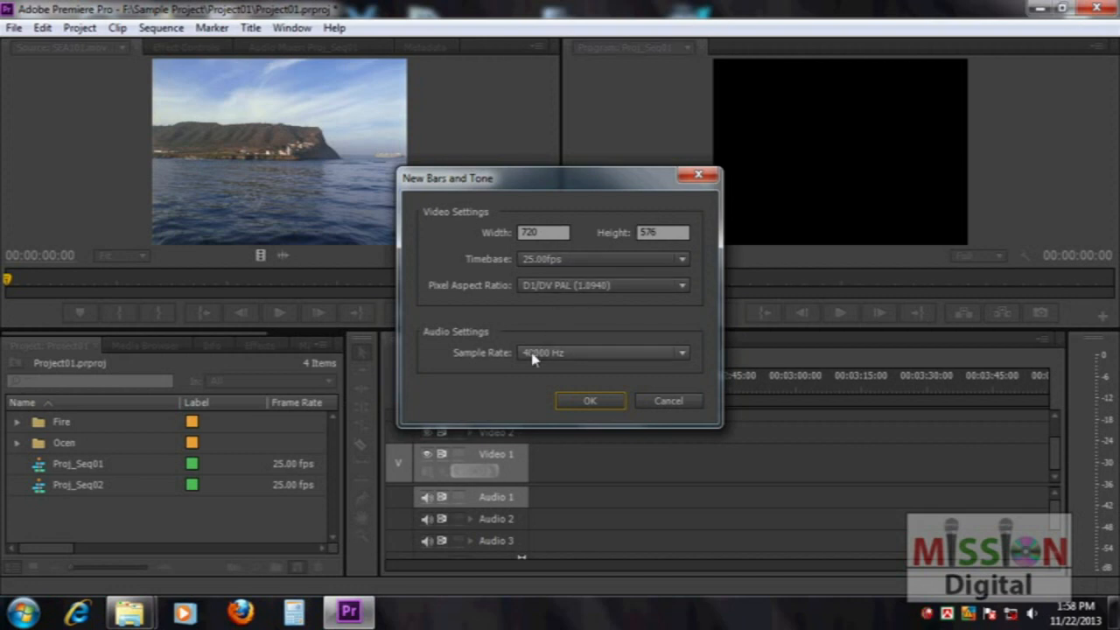
pyautogui.click(602, 402)
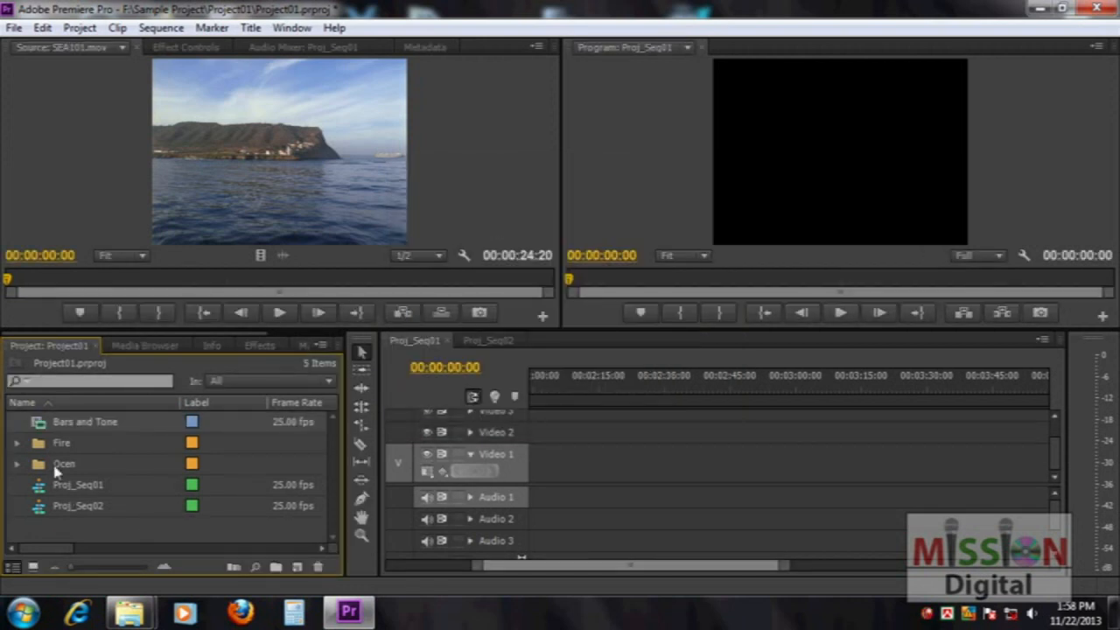
# Add the Bars and Tone item to Video 1 and Audio 1 of Proj_Seq01, positioned at the sequence start
pyautogui.moveTo(44, 420); pyautogui.dragTo(528, 468)
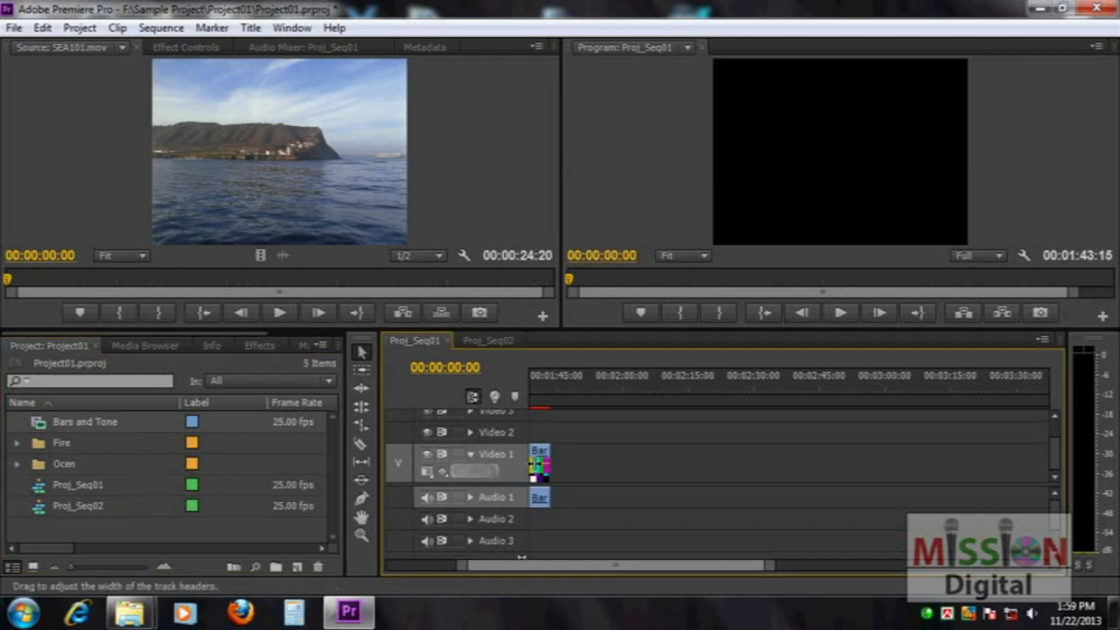
pyautogui.moveTo(618, 565); pyautogui.dragTo(553, 569)
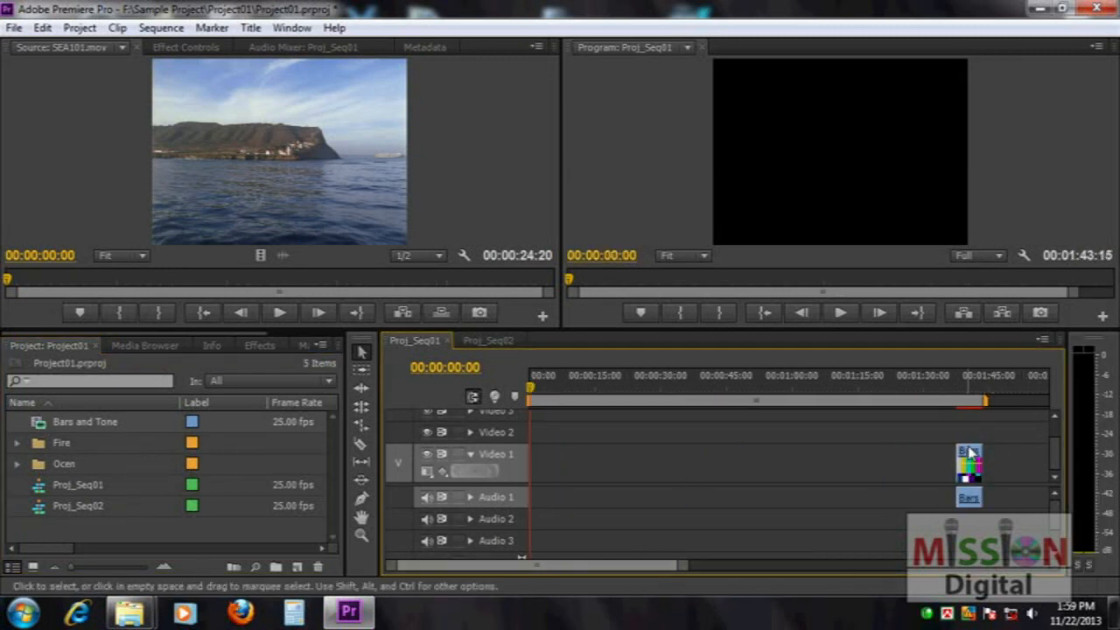
pyautogui.moveTo(970, 454); pyautogui.dragTo(542, 453)
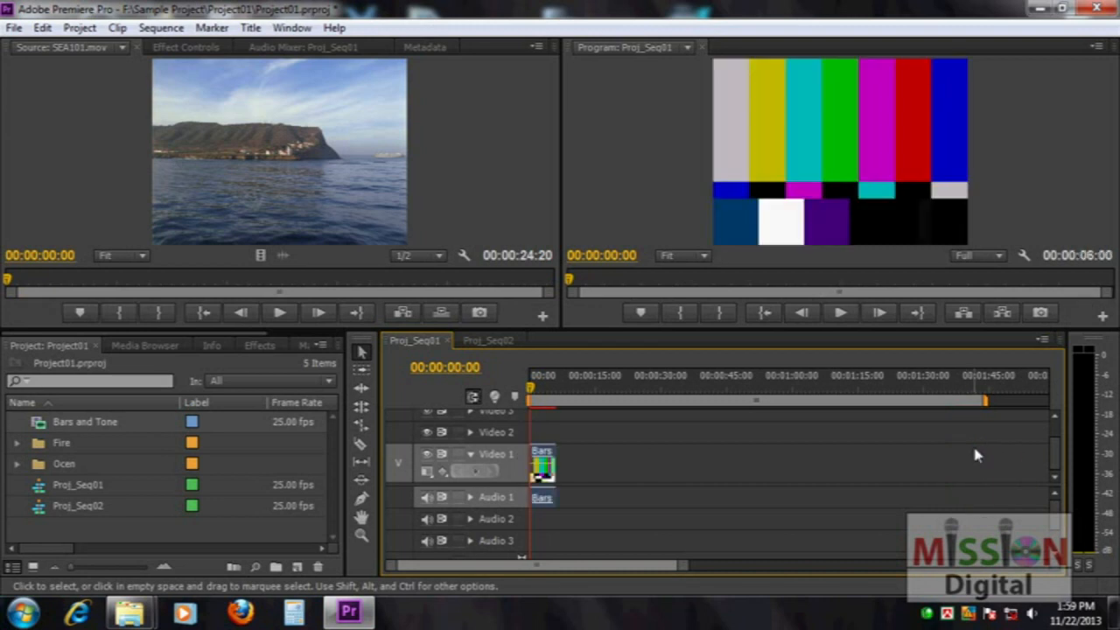
# Play the Bars and Tone clip in Proj_Seq01 from the sequence start and stop playback after a few seconds
pyautogui.moveTo(537, 386)
pyautogui.mouseDown()
pyautogui.moveTo(555, 389)
pyautogui.moveTo(531, 390)
pyautogui.mouseUp()
pyautogui.press('space')
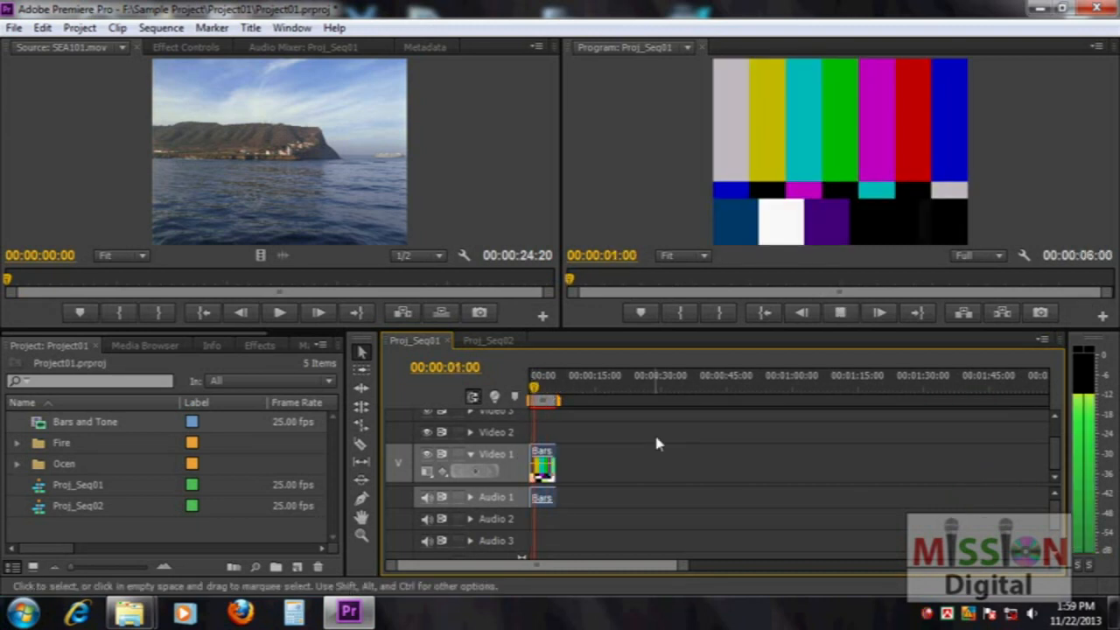
pyautogui.press('space')
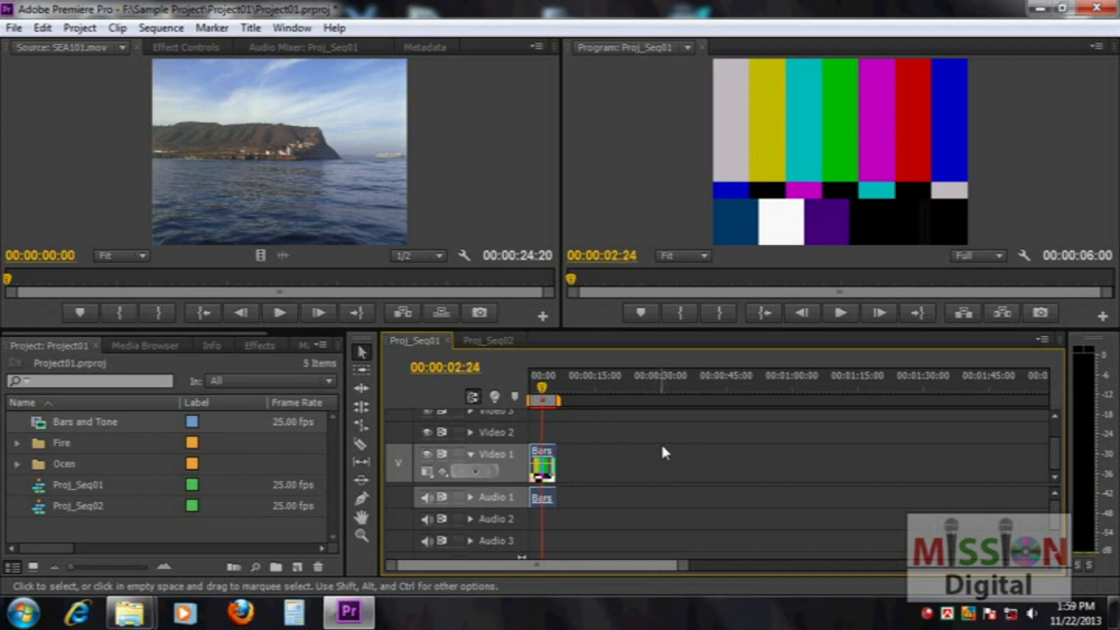
# Delete the Bars and Tone clip from the Proj_Seq01 timeline and remove its item from the project
pyautogui.moveTo(580, 440); pyautogui.dragTo(507, 541)
pyautogui.press('Delete')
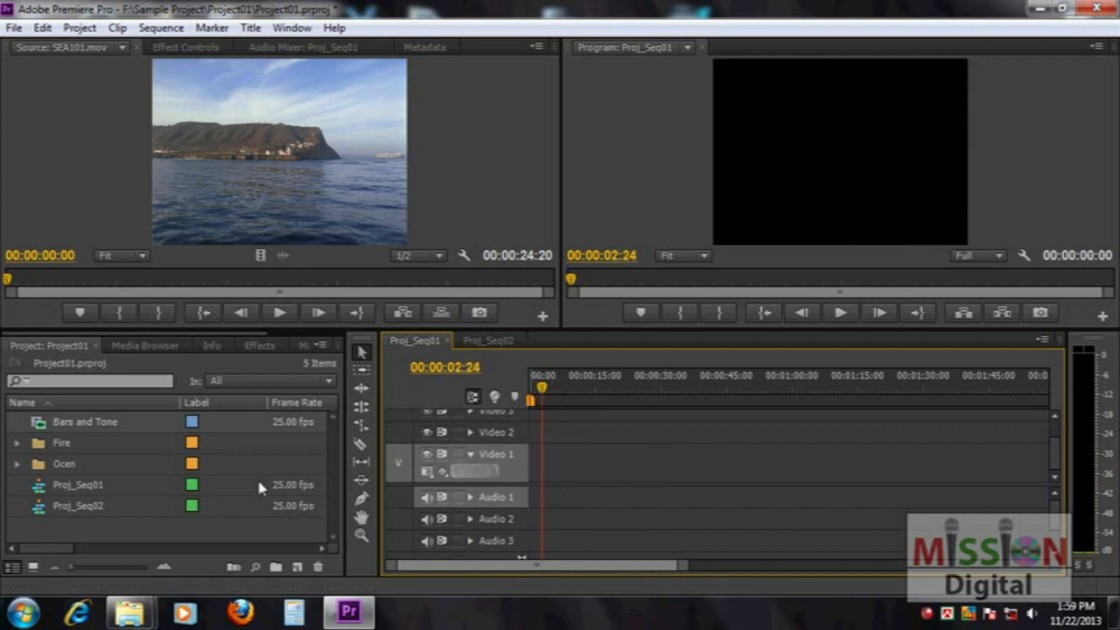
pyautogui.click(79, 524)
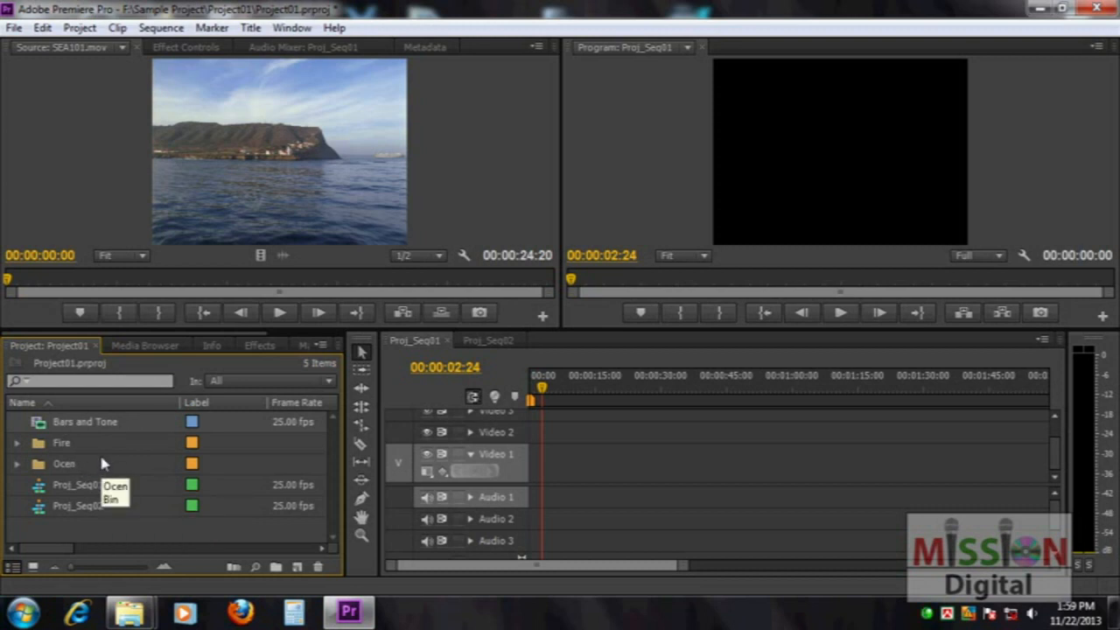
pyautogui.press('Delete')
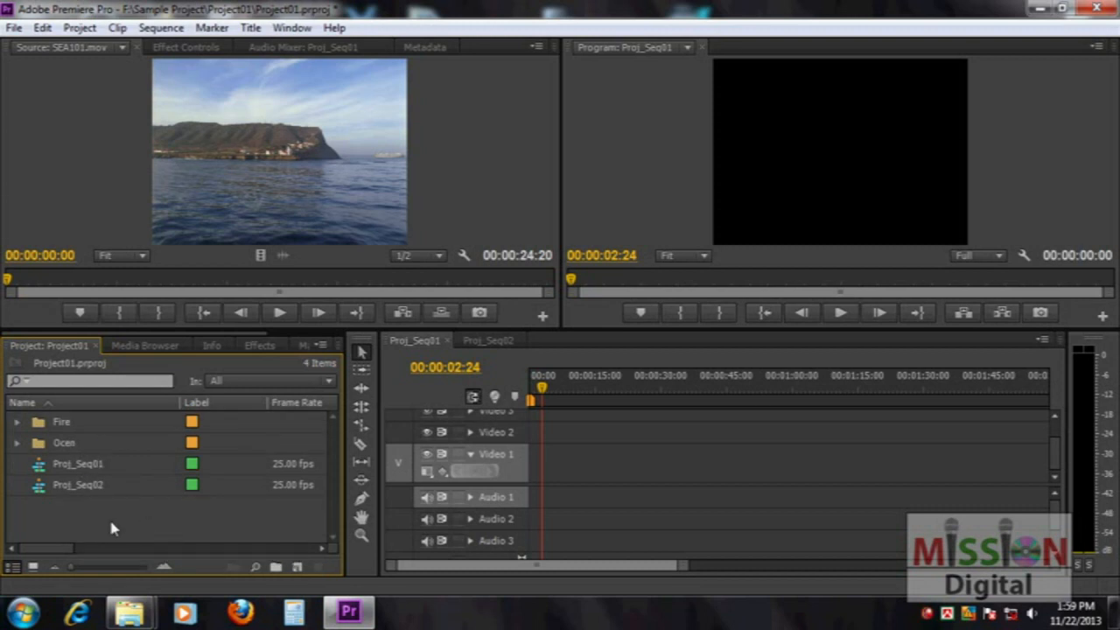
# View the Sample Project folder in the Import dialog without importing anything, and examine the commands available for the empty project area
pyautogui.doubleClick(111, 518)
pyautogui.moveTo(346, 349); pyautogui.dragTo(864, 91)
pyautogui.click(678, 390)
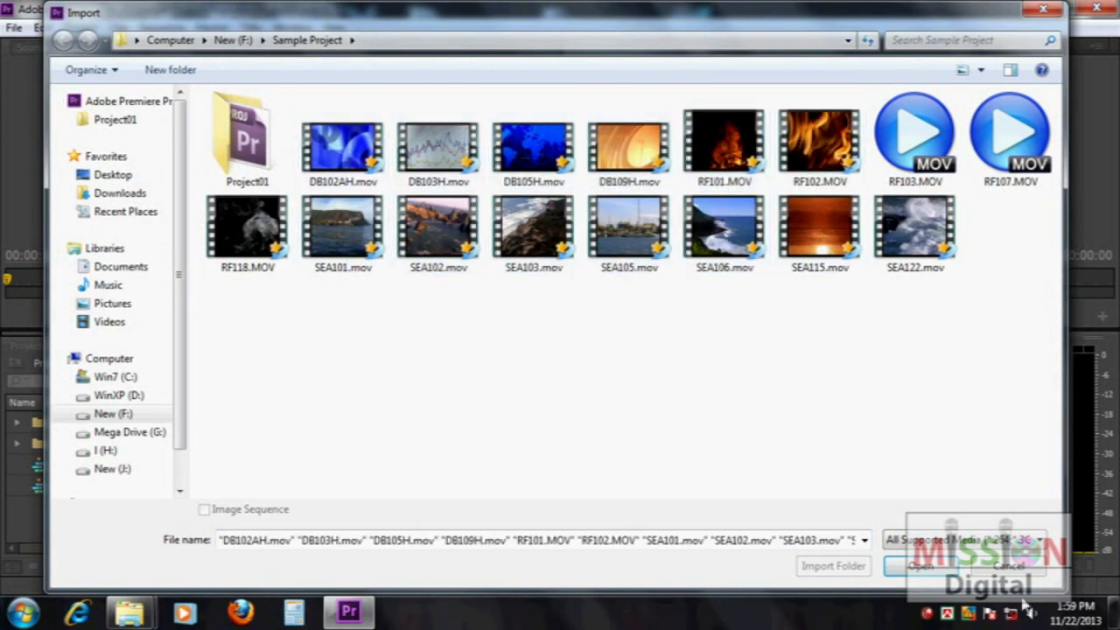
pyautogui.click(1006, 566)
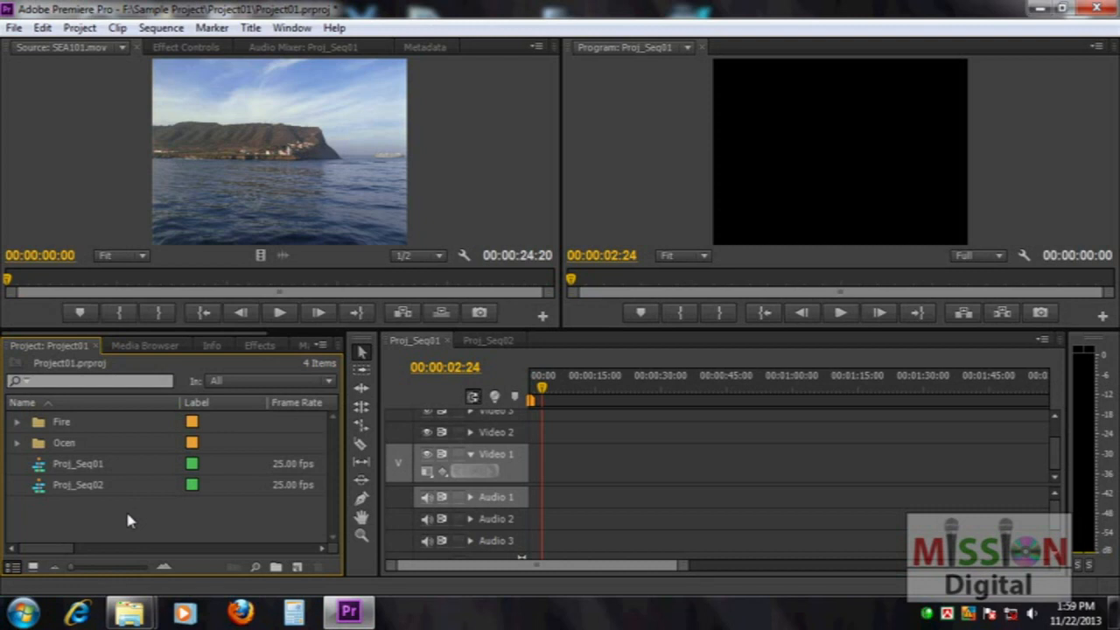
pyautogui.doubleClick(123, 512)
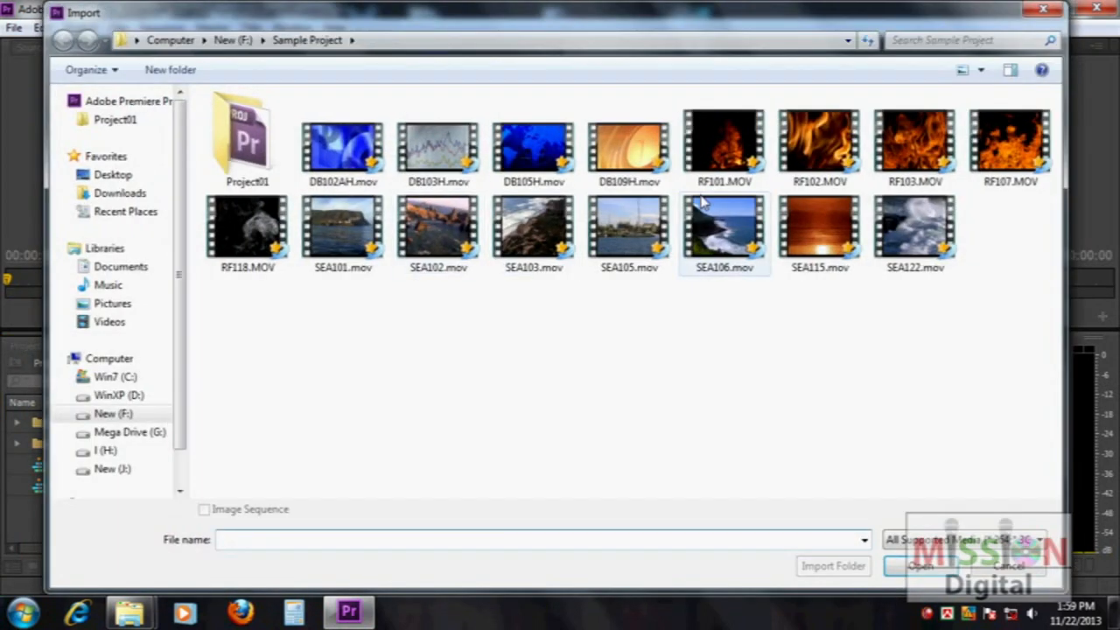
pyautogui.click(1003, 565)
pyautogui.rightClick(93, 531)
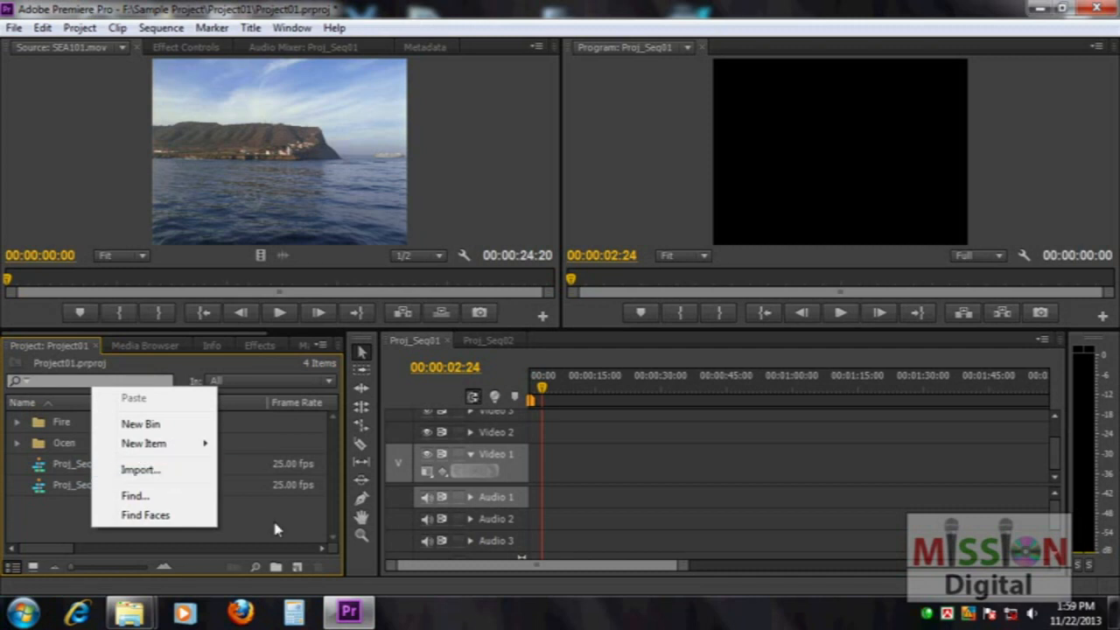
pyautogui.click(258, 528)
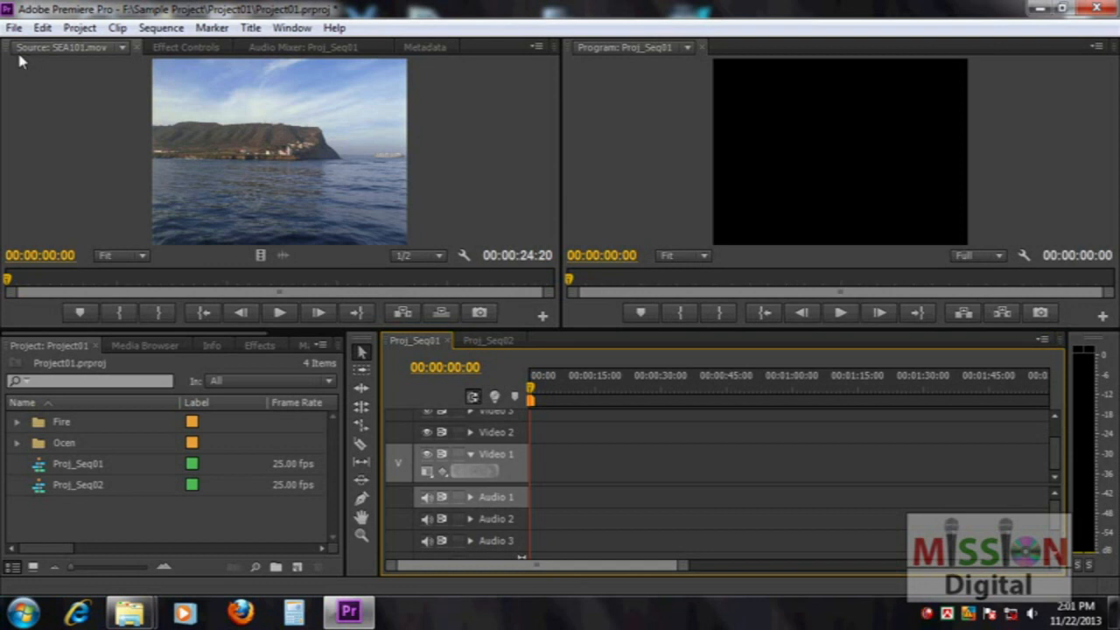
pyautogui.moveTo(2, 37)
pyautogui.mouseDown()
pyautogui.moveTo(548, 46)
pyautogui.moveTo(530, 328)
pyautogui.moveTo(7, 331)
pyautogui.moveTo(9, 50)
pyautogui.mouseUp()
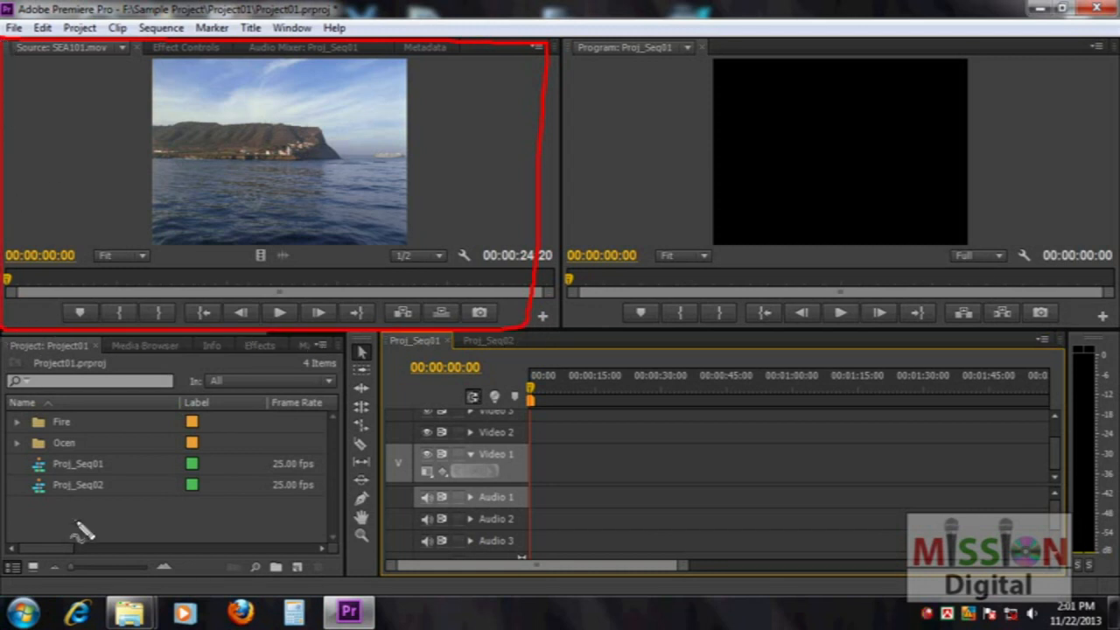
pyautogui.moveTo(96, 495)
pyautogui.mouseDown()
pyautogui.moveTo(254, 154)
pyautogui.moveTo(265, 171)
pyautogui.moveTo(207, 159)
pyautogui.mouseUp()
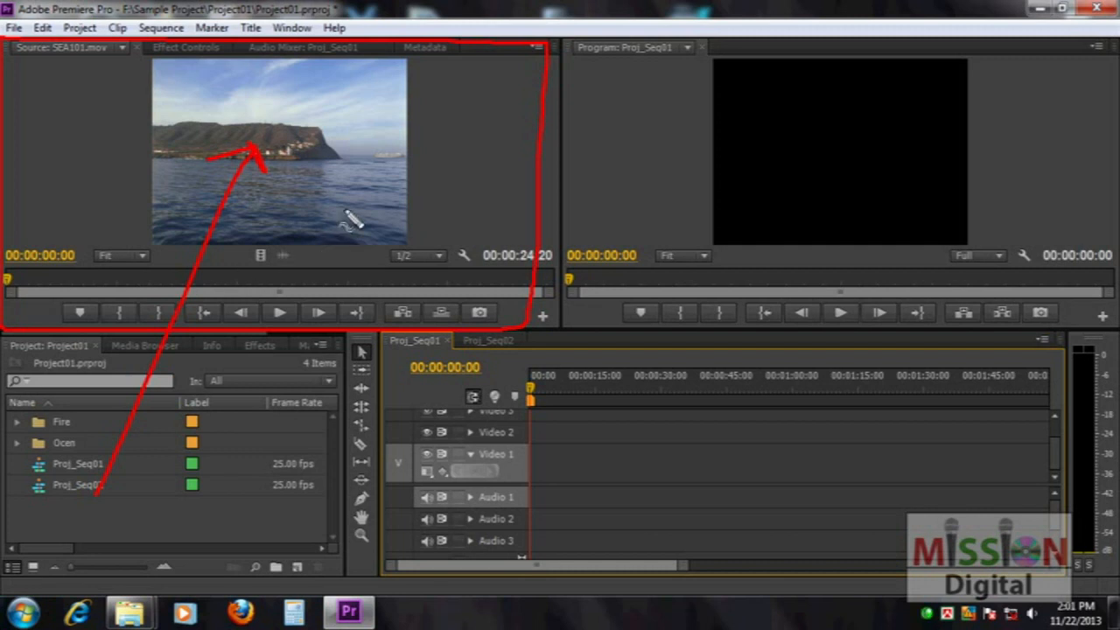
pyautogui.moveTo(356, 210)
pyautogui.mouseDown()
pyautogui.moveTo(694, 495)
pyautogui.moveTo(692, 452)
pyautogui.moveTo(697, 501)
pyautogui.moveTo(654, 501)
pyautogui.moveTo(698, 495)
pyautogui.mouseUp()
pyautogui.moveTo(751, 470); pyautogui.dragTo(803, 167)
pyautogui.moveTo(781, 210)
pyautogui.mouseDown()
pyautogui.moveTo(802, 172)
pyautogui.moveTo(824, 208)
pyautogui.mouseUp()
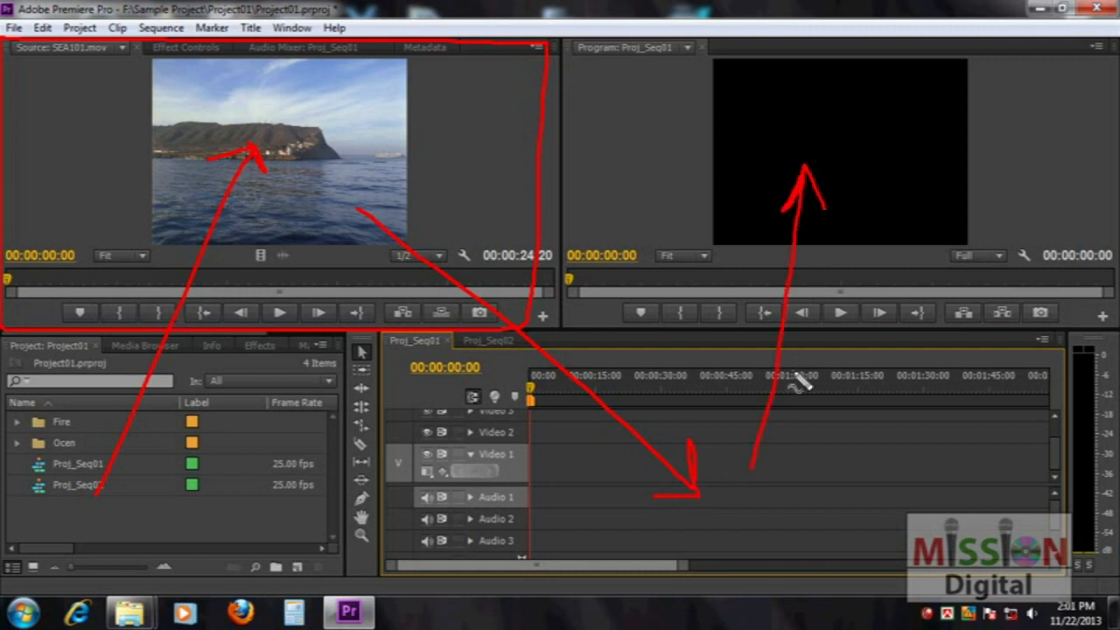
pyautogui.press('Escape')
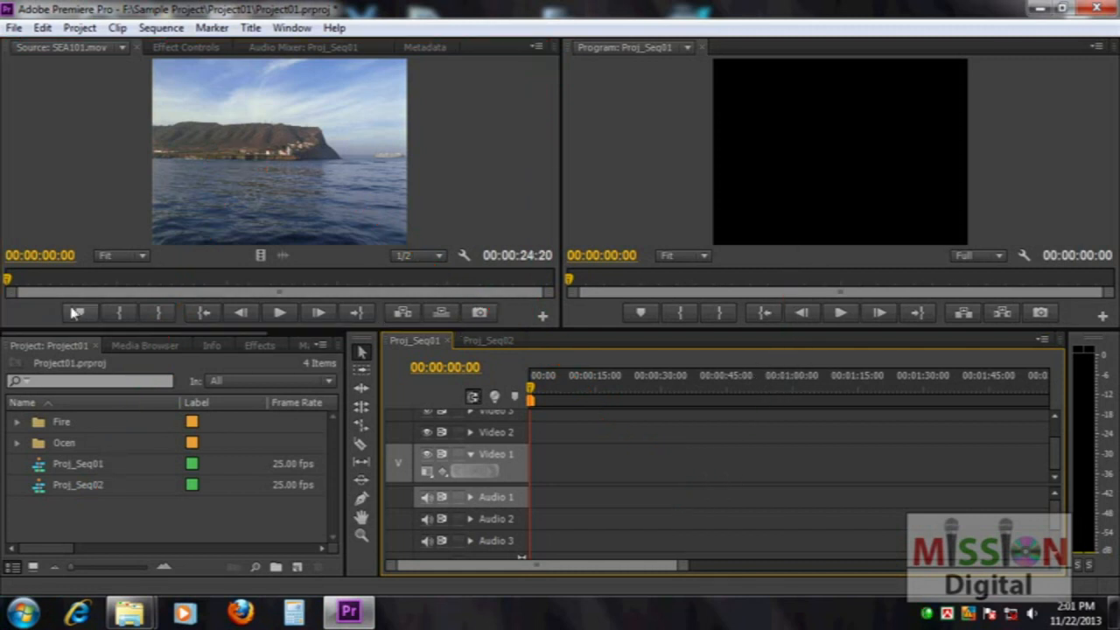
# Expand the Ocen bin and load its first SEA101.mov clip into the Source monitor, positioned at the clip's start
pyautogui.click(16, 443)
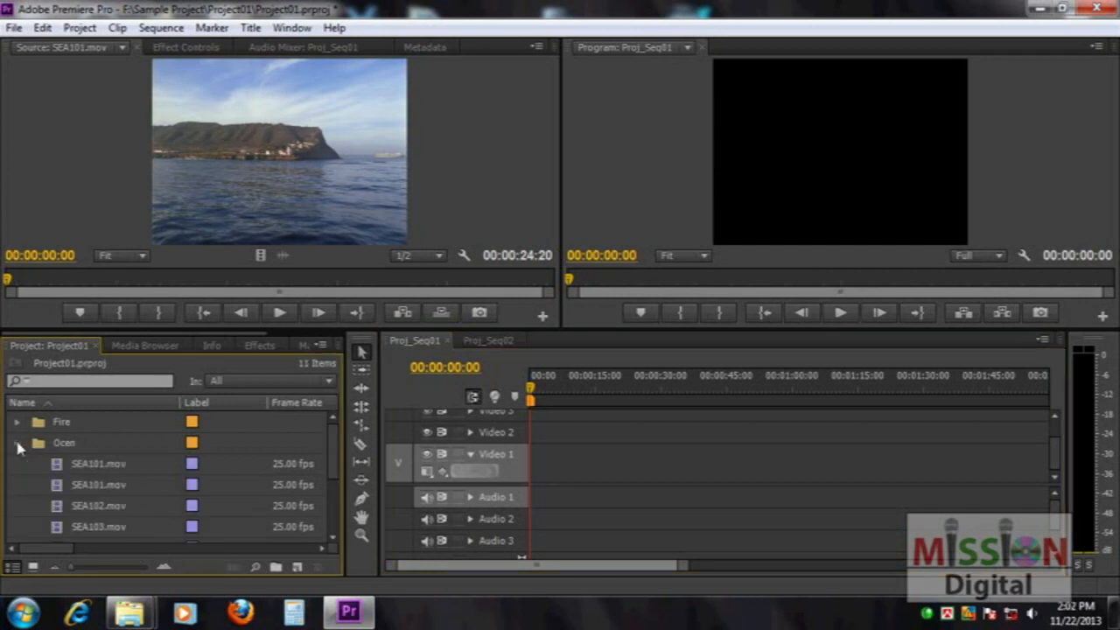
pyautogui.doubleClick(63, 469)
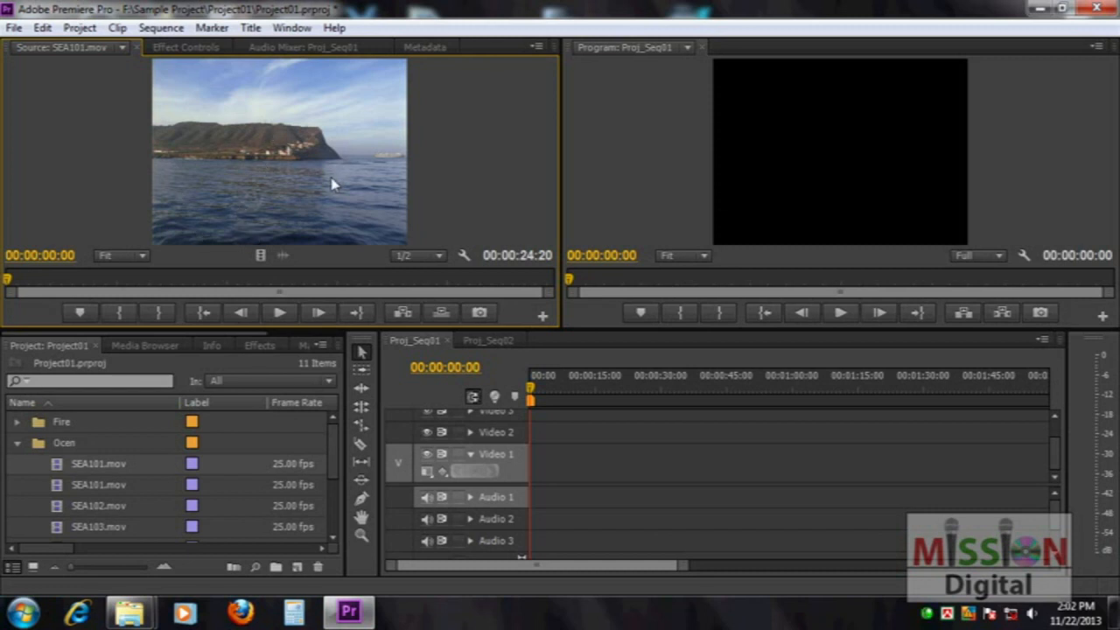
pyautogui.click(13, 282)
pyautogui.moveTo(13, 282)
pyautogui.mouseDown()
pyautogui.moveTo(396, 281)
pyautogui.moveTo(414, 296)
pyautogui.moveTo(542, 287)
pyautogui.moveTo(298, 282)
pyautogui.moveTo(143, 293)
pyautogui.moveTo(7, 281)
pyautogui.mouseUp()
pyautogui.moveTo(8, 280)
pyautogui.mouseDown()
pyautogui.moveTo(35, 280)
pyautogui.moveTo(5, 281)
pyautogui.mouseUp()
pyautogui.moveTo(477, 245)
pyautogui.mouseDown()
pyautogui.moveTo(559, 250)
pyautogui.moveTo(560, 280)
pyautogui.moveTo(473, 278)
pyautogui.moveTo(471, 250)
pyautogui.mouseUp()
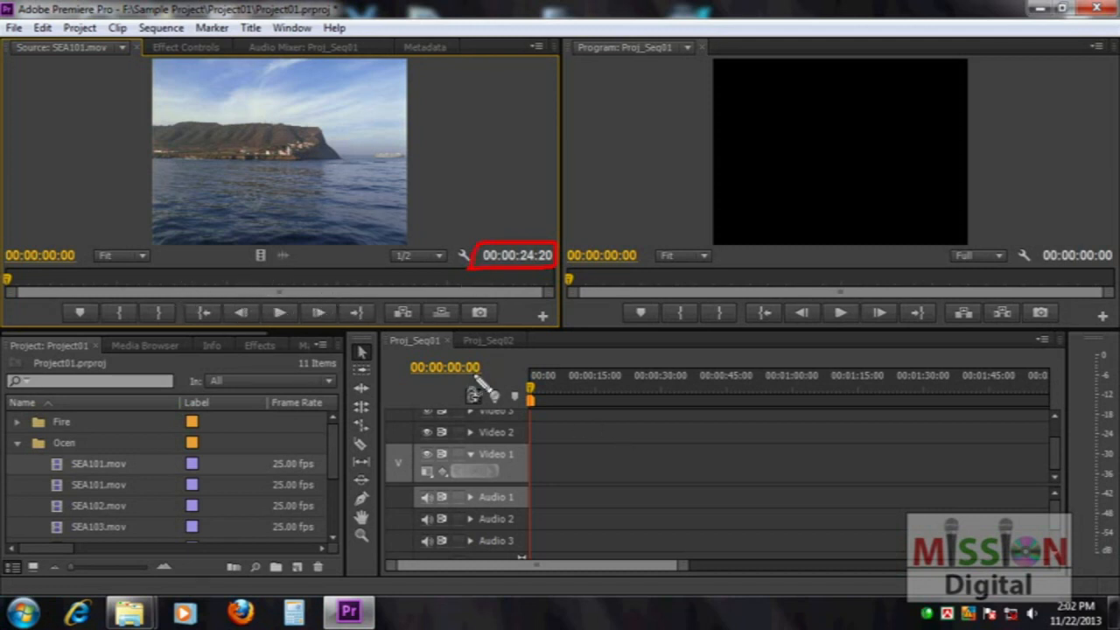
pyautogui.press('Escape')
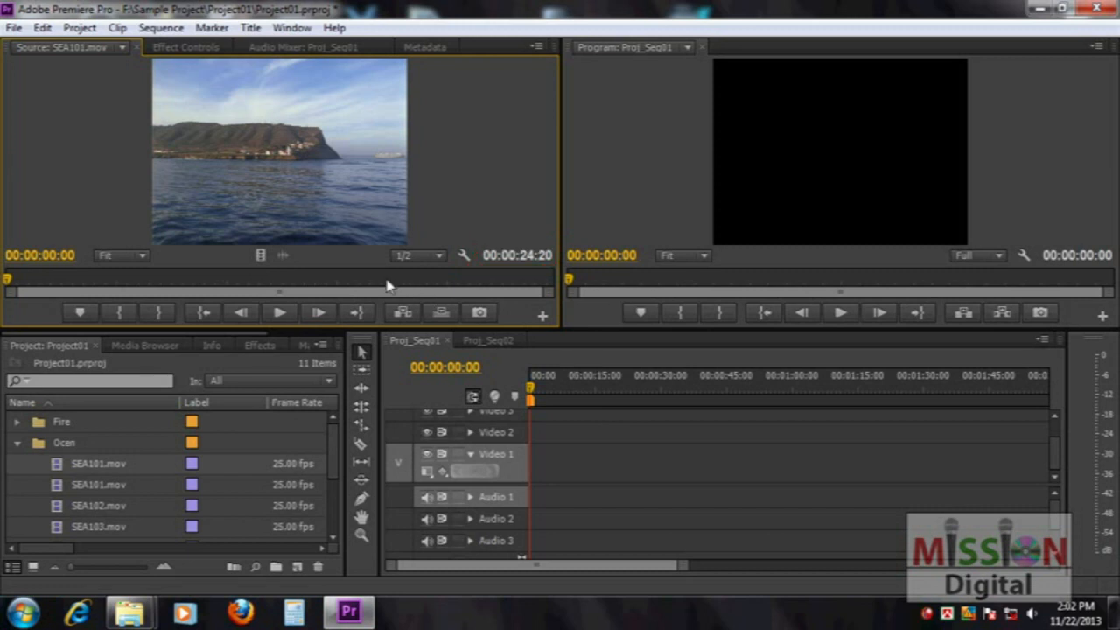
# Mark an In point at 00:00:12:15 and an Out point at 00:00:21:05 on SEA101.mov in the Source monitor
pyautogui.moveTo(10, 285); pyautogui.dragTo(286, 285)
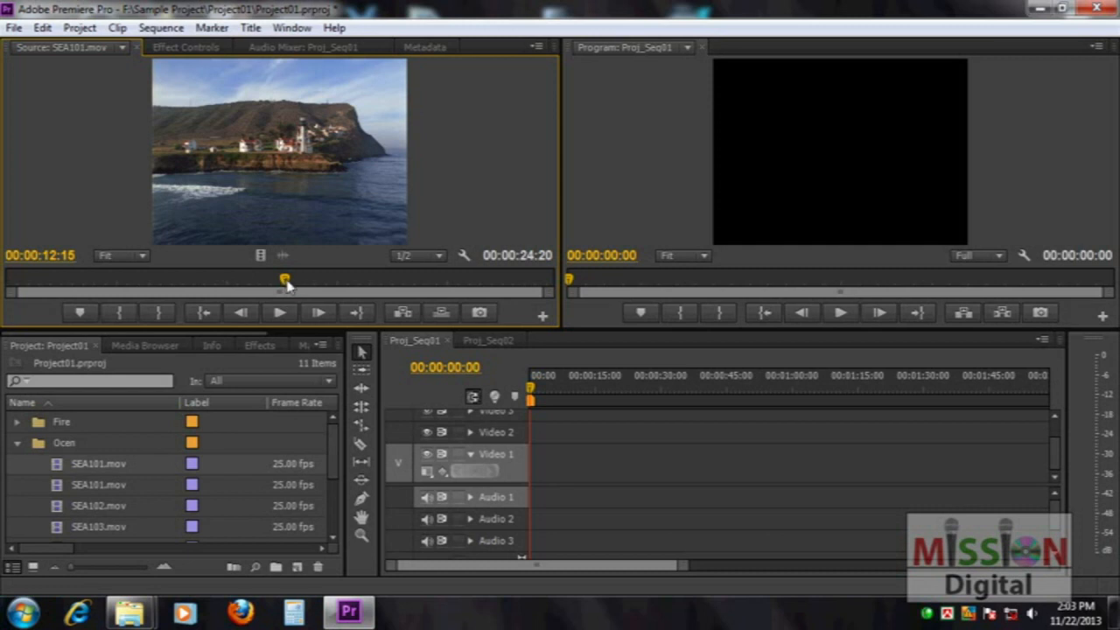
pyautogui.click(123, 313)
pyautogui.click(123, 317)
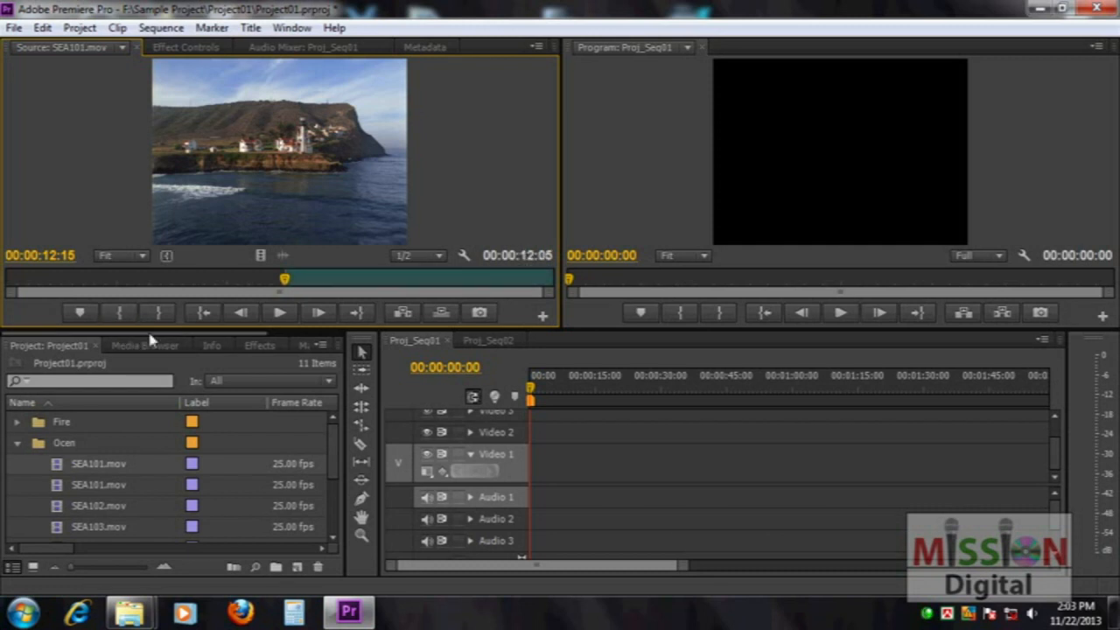
pyautogui.moveTo(285, 280); pyautogui.dragTo(313, 282)
pyautogui.moveTo(357, 286); pyautogui.dragTo(475, 281)
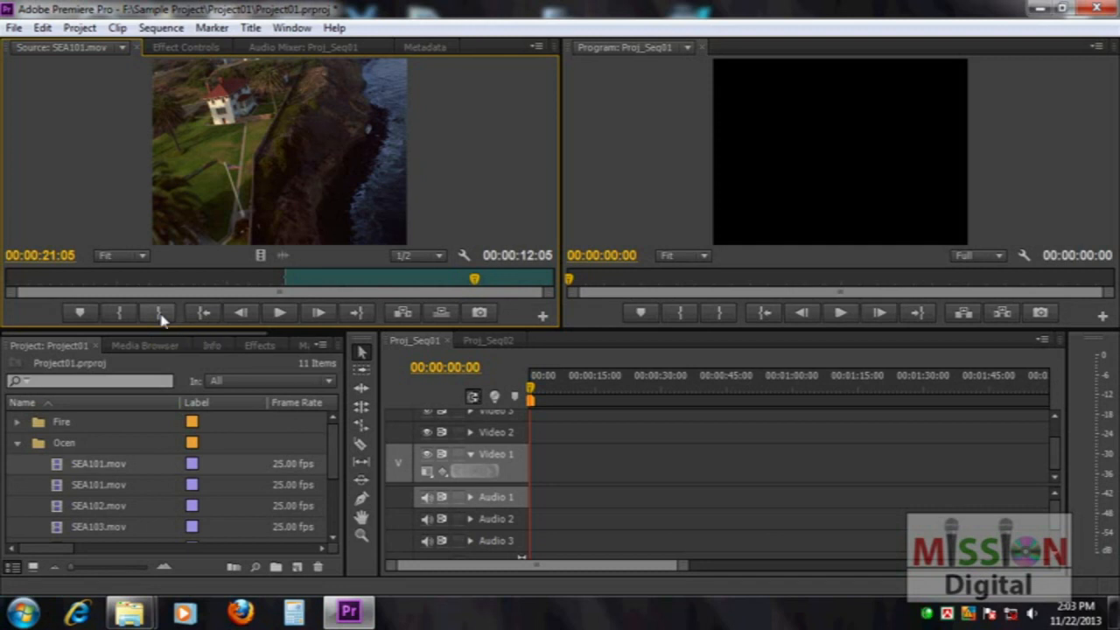
pyautogui.click(160, 313)
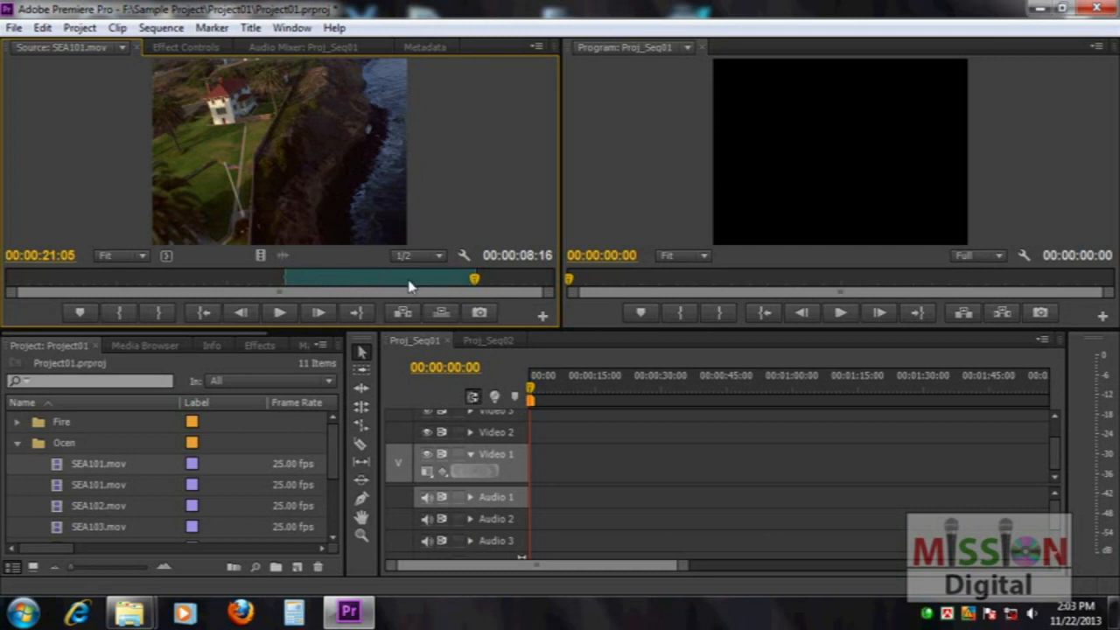
# Place the marked section of SEA101.mov at the start of Video 1 in Proj_Seq01, changing the sequence settings to match the clip
pyautogui.moveTo(266, 132); pyautogui.dragTo(553, 434)
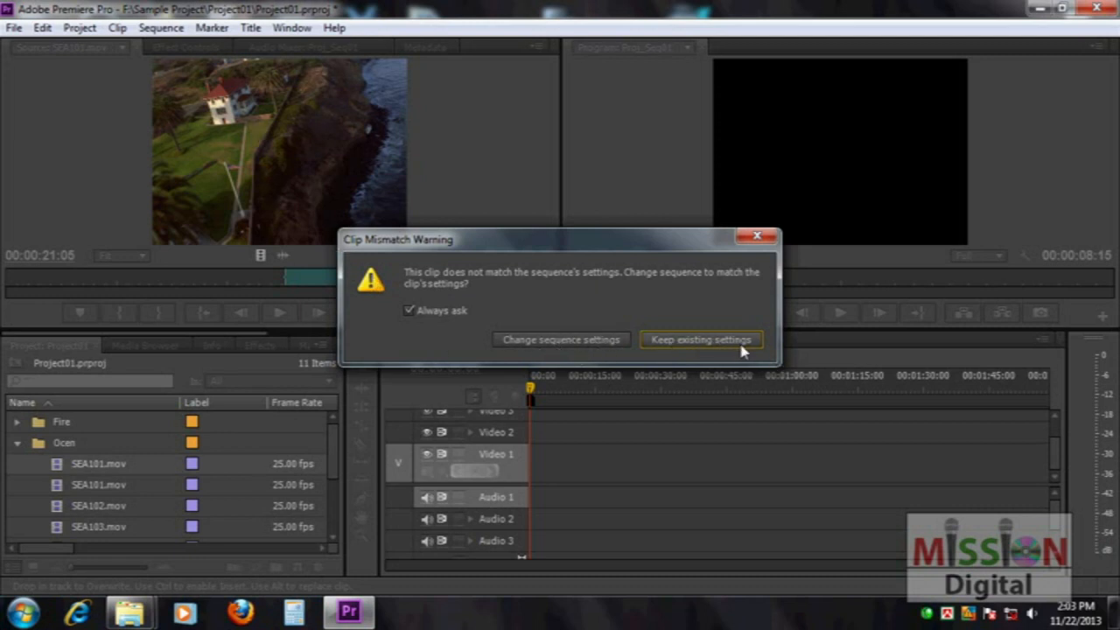
pyautogui.click(560, 341)
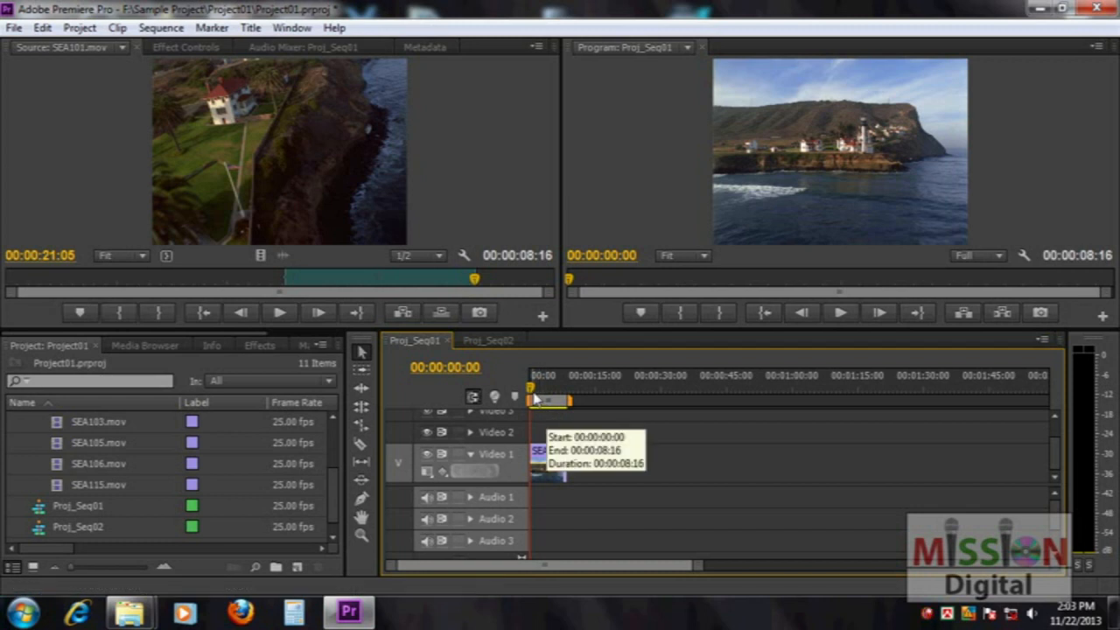
# Play Proj_Seq01 from its start to review the placed clip, and return the playhead to the beginning
pyautogui.moveTo(529, 390)
pyautogui.mouseDown()
pyautogui.moveTo(554, 393)
pyautogui.moveTo(521, 395)
pyautogui.moveTo(562, 393)
pyautogui.moveTo(530, 394)
pyautogui.mouseUp()
pyautogui.press('space')
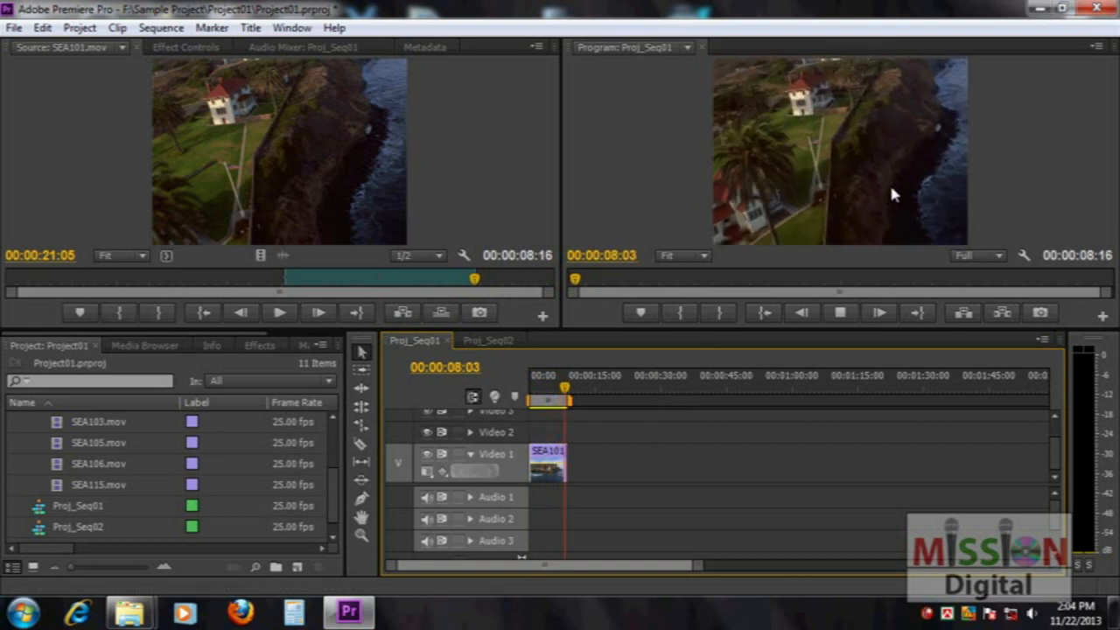
pyautogui.moveTo(568, 387); pyautogui.dragTo(482, 390)
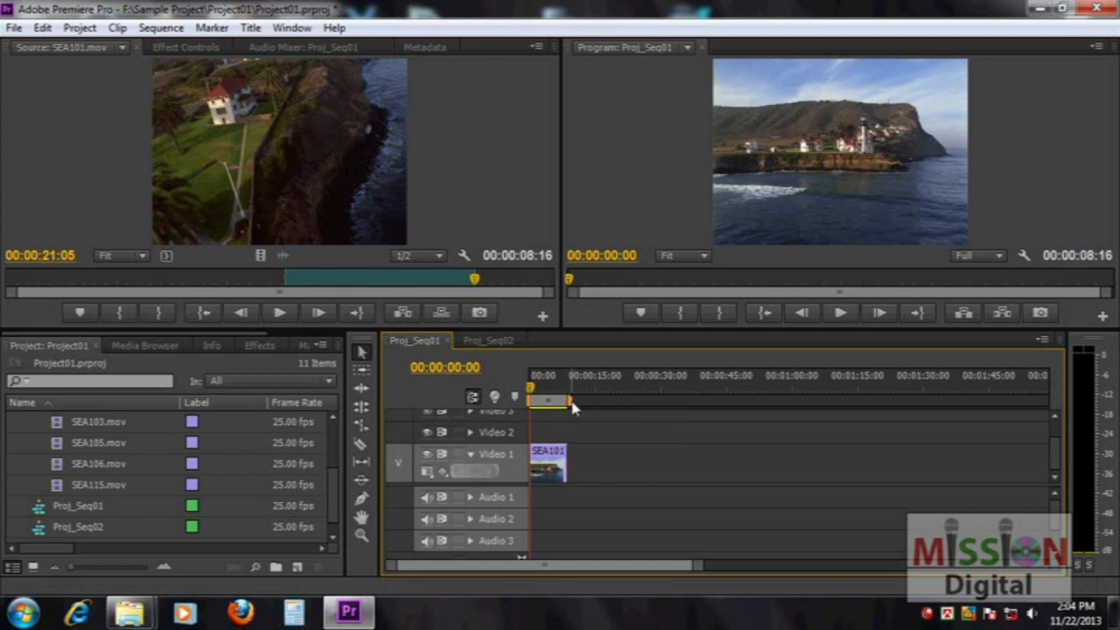
# Mark an In point at the start of Proj_Seq01 and an Out point at 00:00:08:15, and return the playhead to the start
pyautogui.moveTo(544, 387); pyautogui.dragTo(516, 393)
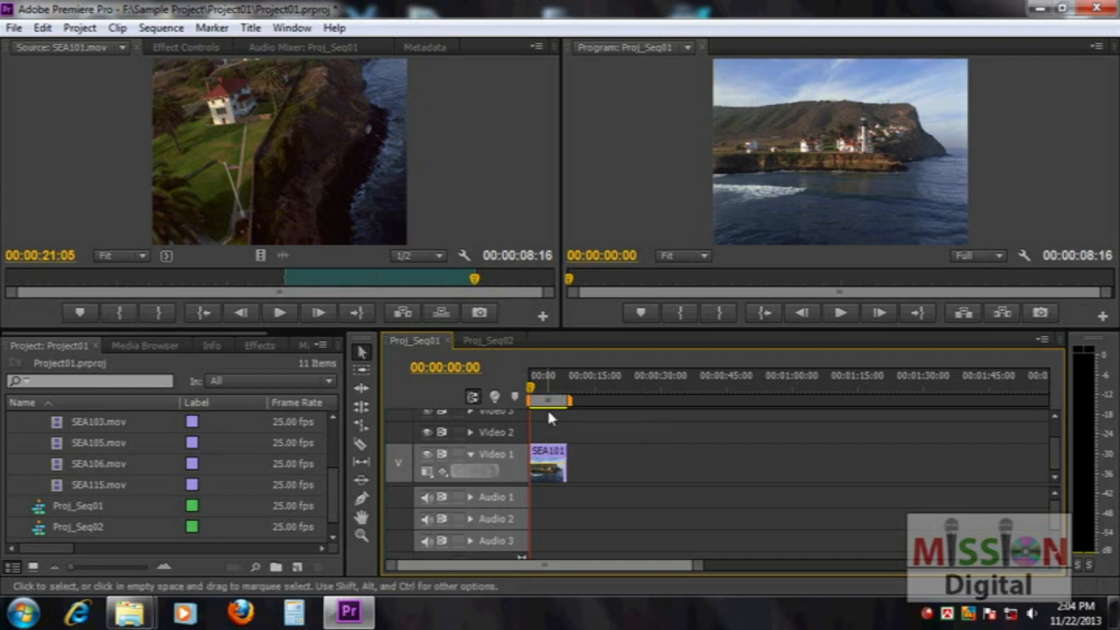
pyautogui.press('i')
pyautogui.moveTo(546, 393); pyautogui.dragTo(567, 394)
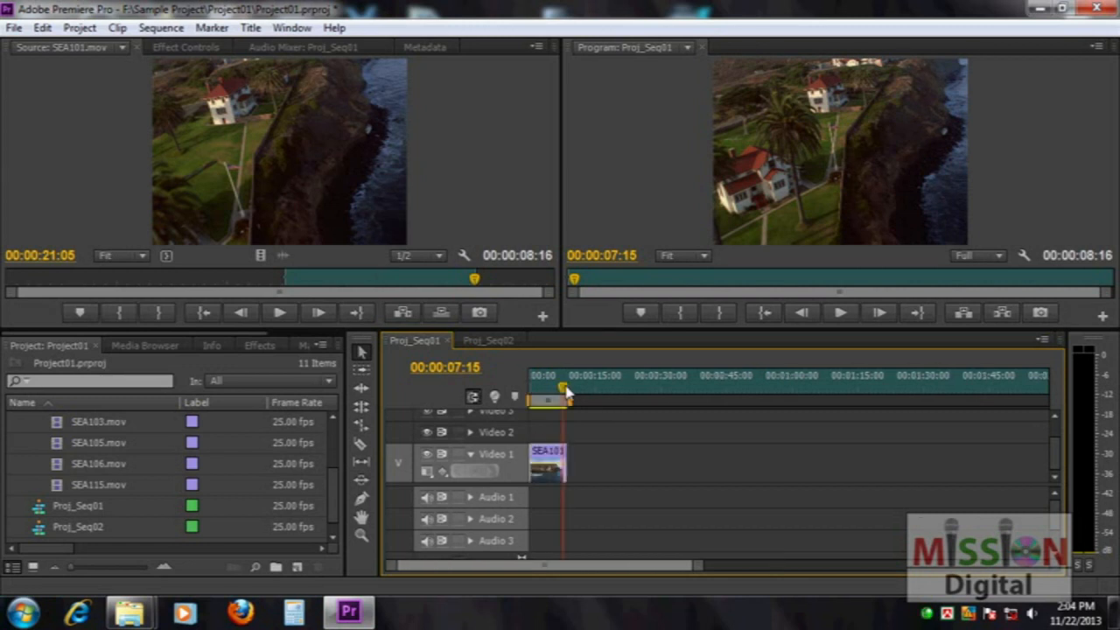
pyautogui.press('Right')
pyautogui.press('Right')
pyautogui.press('Right')
pyautogui.press('Right')
pyautogui.press('Right')
pyautogui.press('Right')
pyautogui.press('Right')
pyautogui.press('Right')
pyautogui.press('Right')
pyautogui.press('Right')
pyautogui.press('Right')
pyautogui.press('Right')
pyautogui.press('Right')
pyautogui.press('Right')
pyautogui.press('Right')
pyautogui.press('Right')
pyautogui.press('Right')
pyautogui.press('Right')
pyautogui.press('Right')
pyautogui.press('Right')
pyautogui.press('Right')
pyautogui.press('Right')
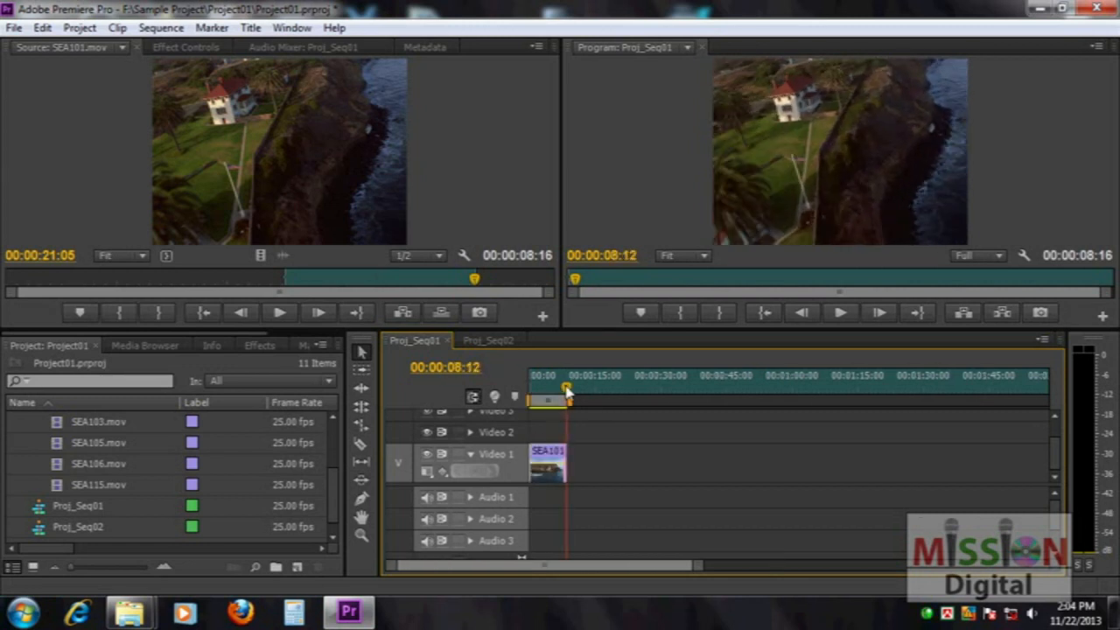
pyautogui.press('Left')
pyautogui.press('Left')
pyautogui.press('Left')
pyautogui.press('Left')
pyautogui.press('Left')
pyautogui.press('Left')
pyautogui.press('Left')
pyautogui.press('Left')
pyautogui.press('Left')
pyautogui.press('Left')
pyautogui.press('Left')
pyautogui.press('Left')
pyautogui.press('Right')
pyautogui.press('Right')
pyautogui.press('Right')
pyautogui.press('Right')
pyautogui.press('Right')
pyautogui.press('Right')
pyautogui.press('Right')
pyautogui.press('Left')
pyautogui.press('o')
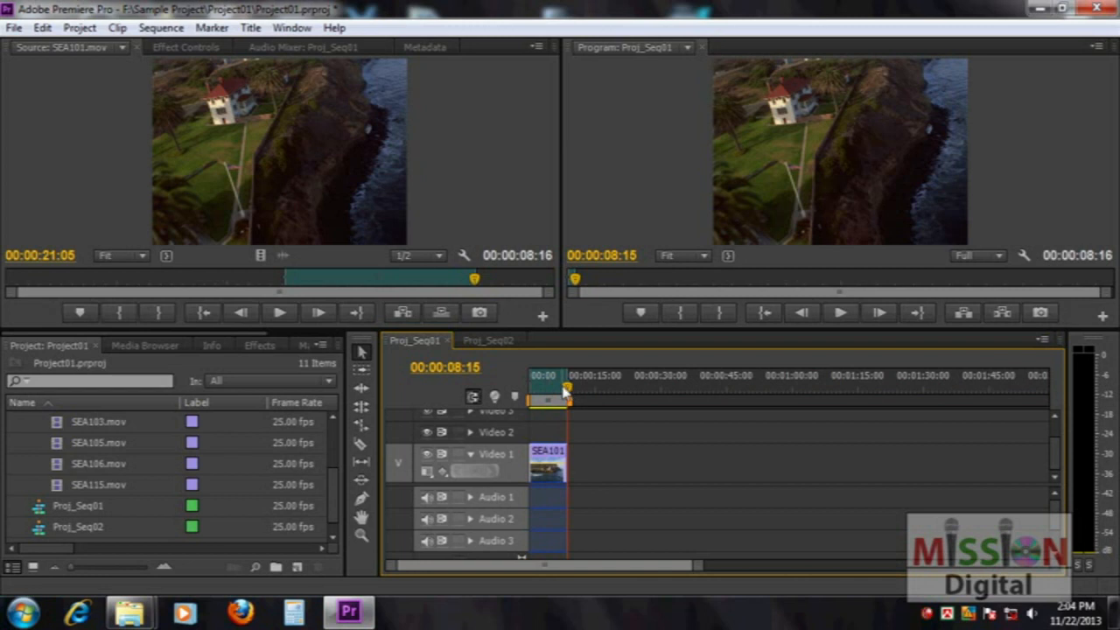
pyautogui.moveTo(560, 403)
pyautogui.moveTo(558, 395)
pyautogui.mouseDown()
pyautogui.moveTo(517, 396)
pyautogui.moveTo(694, 382)
pyautogui.moveTo(556, 391)
pyautogui.mouseUp()
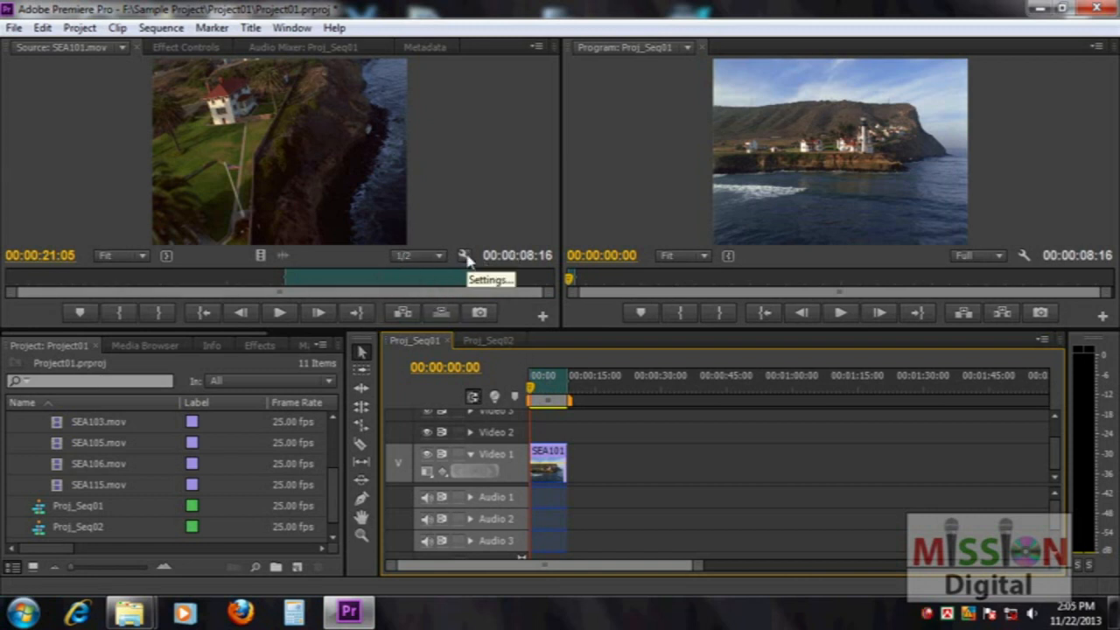
# View All Scopes for SEA101.mov in the Source monitor, and restore the Composite Video display
pyautogui.click(464, 255)
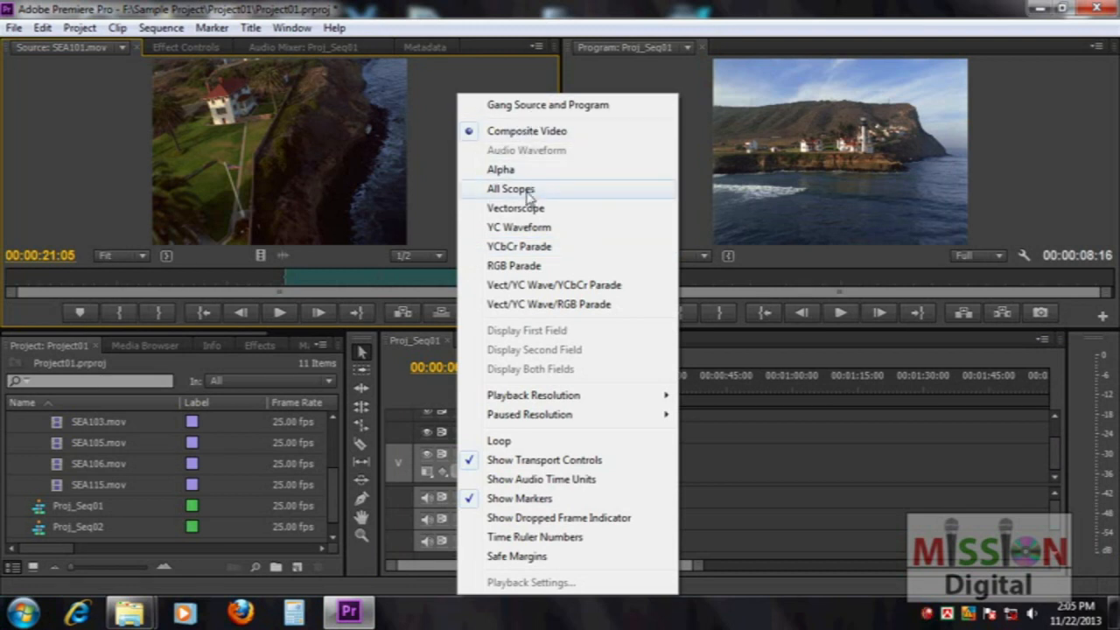
pyautogui.click(510, 189)
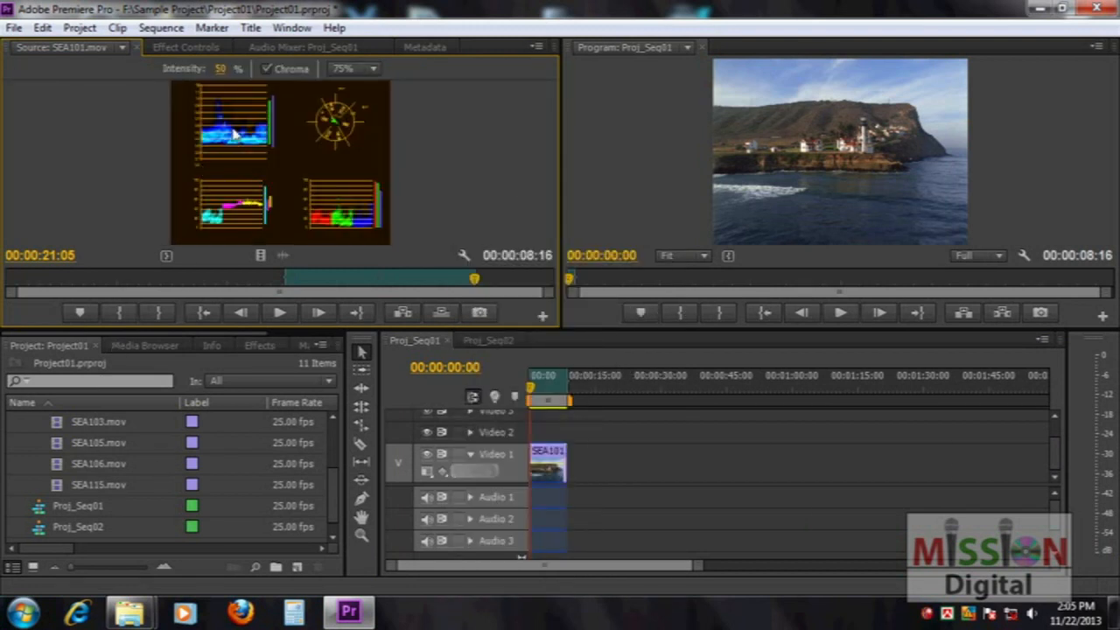
pyautogui.click(463, 254)
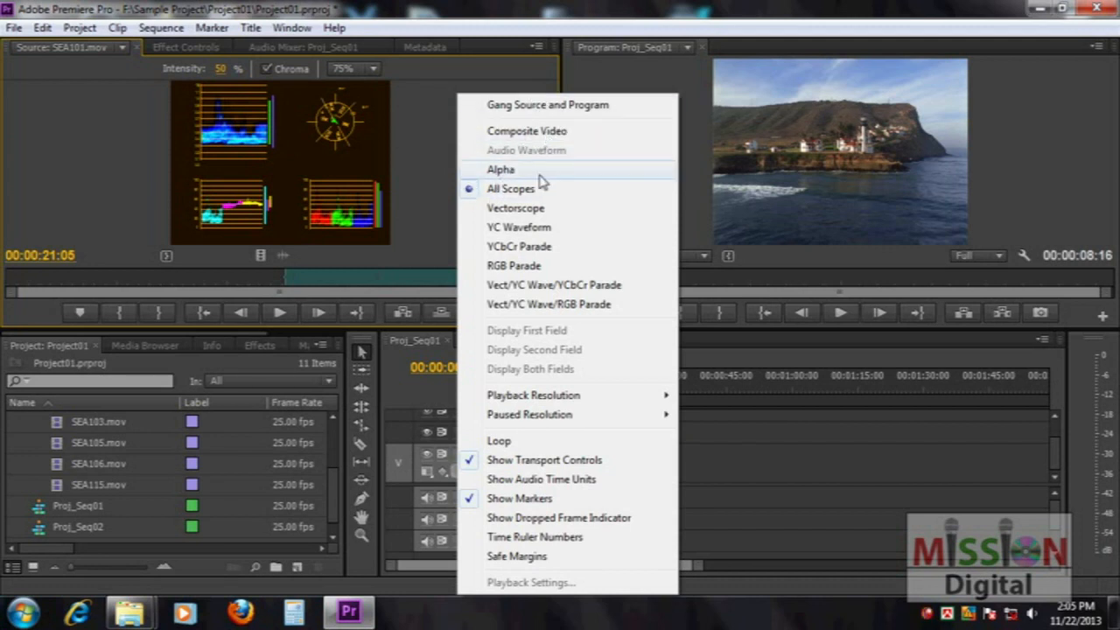
pyautogui.click(523, 132)
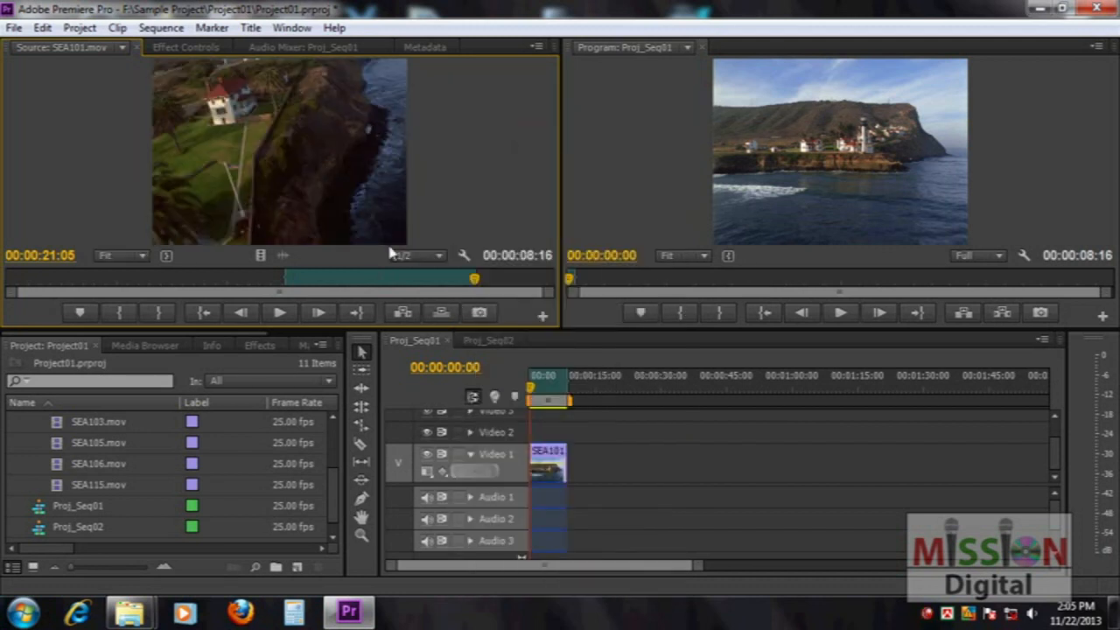
# View the source clip at 10% and 100% zoom, and return the Source monitor's magnification to Fit
pyautogui.click(143, 257)
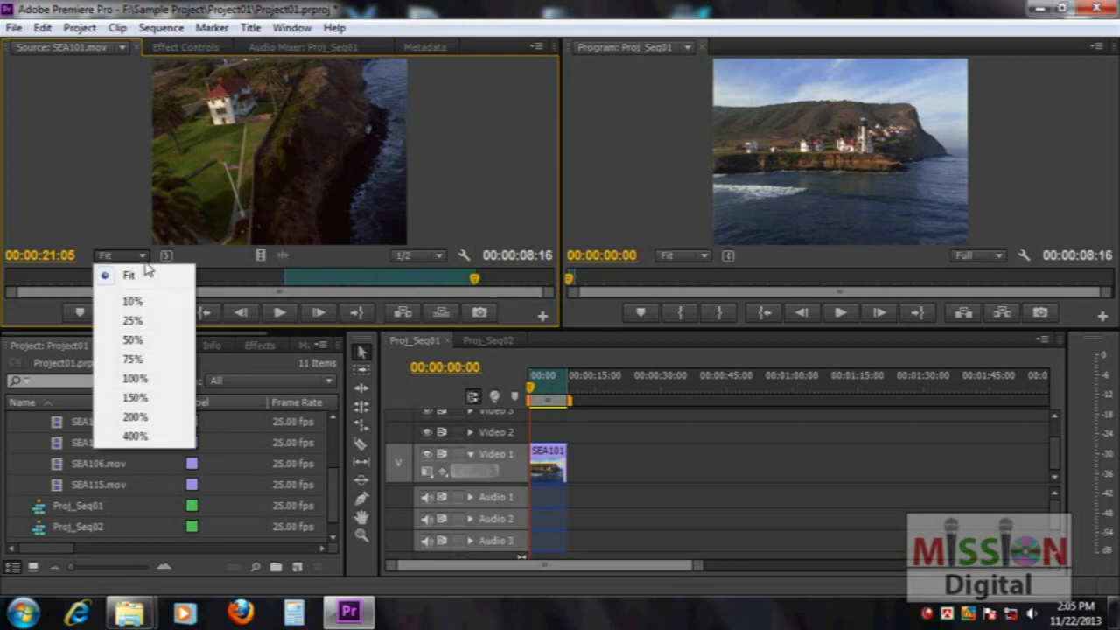
pyautogui.click(122, 274)
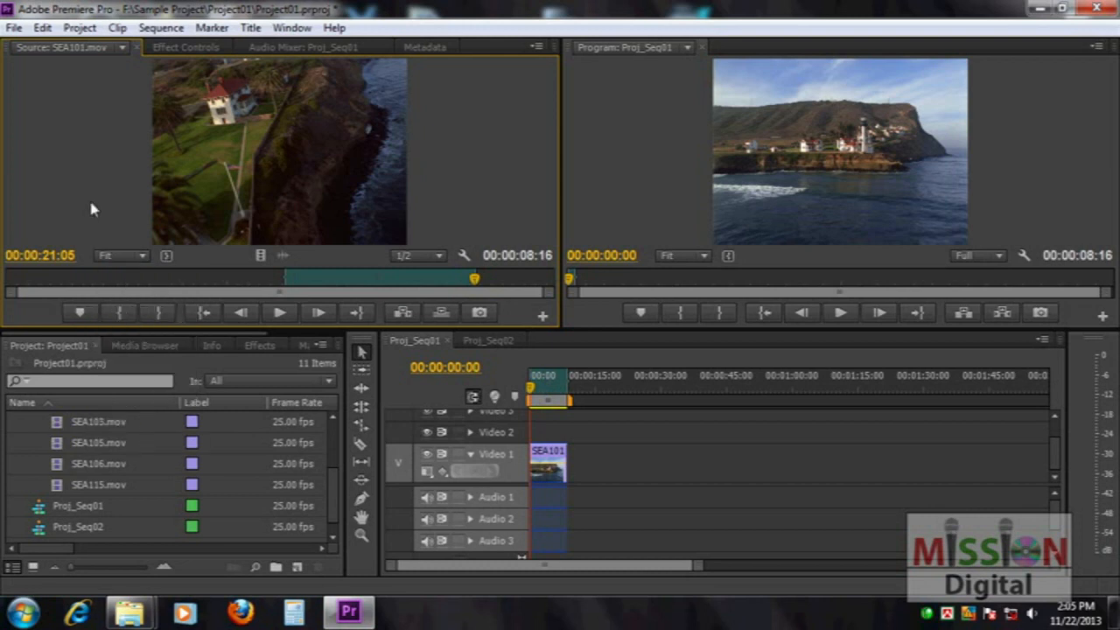
pyautogui.click(141, 255)
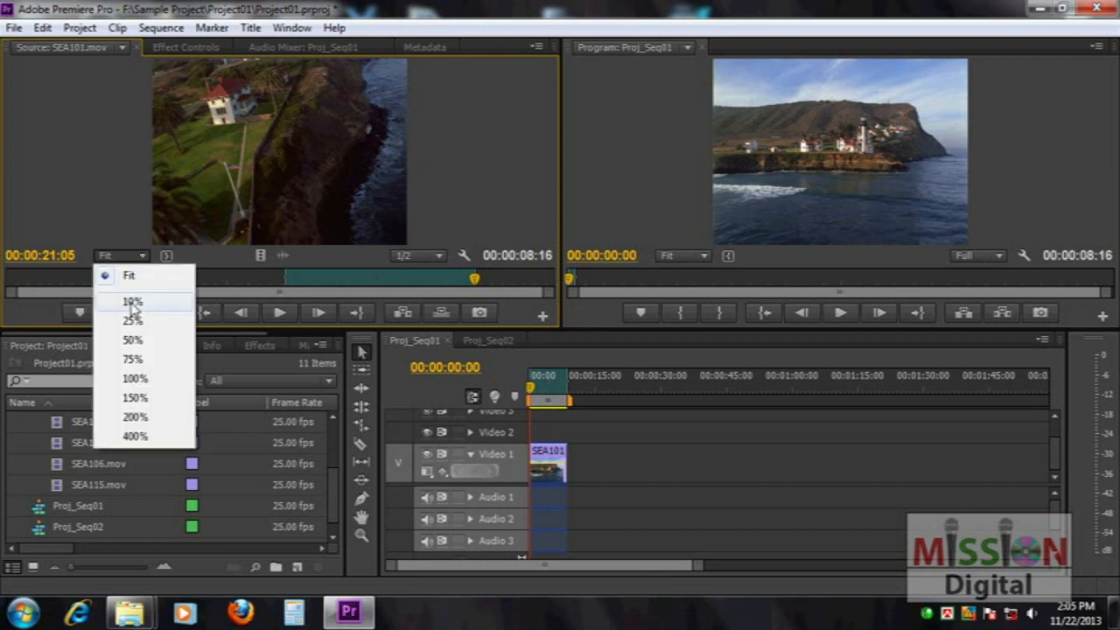
pyautogui.click(121, 296)
pyautogui.click(143, 256)
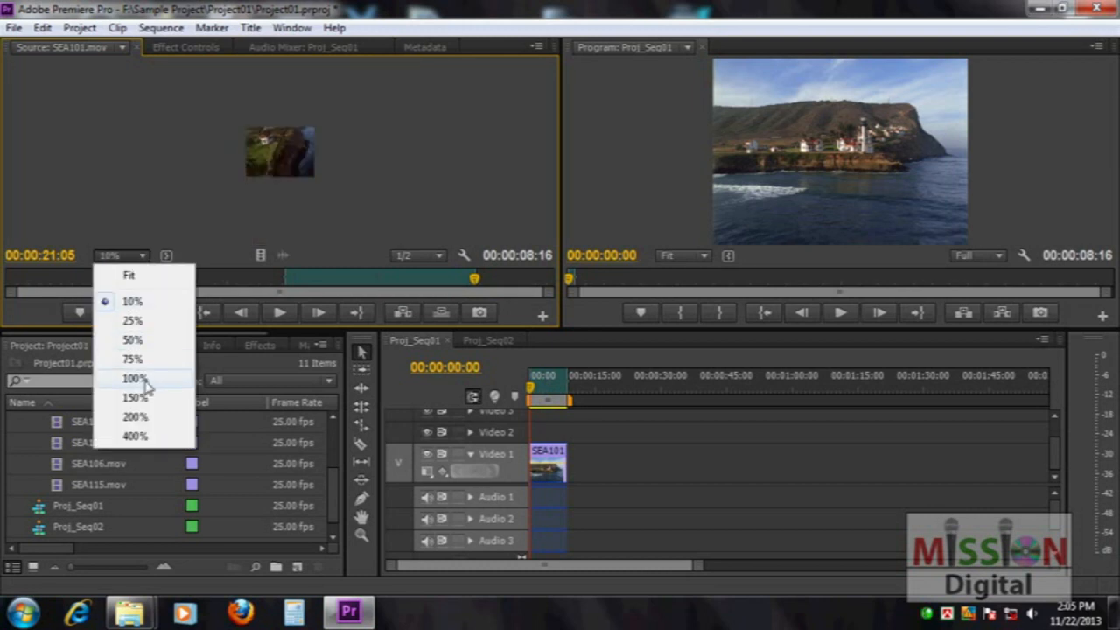
pyautogui.click(142, 381)
pyautogui.scroll(-6, 226, 185)
pyautogui.scroll(3, 229, 190)
pyautogui.scroll(2, 228, 183)
pyautogui.click(140, 257)
pyautogui.click(133, 275)
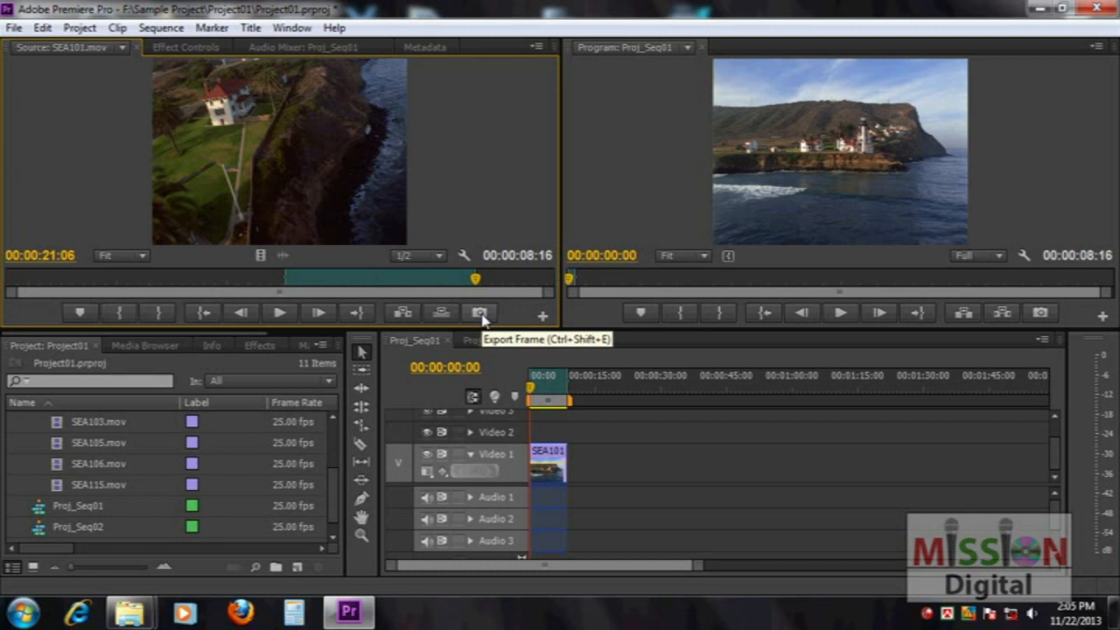
# Export the SEA101.mov frame at 00:00:09:07 from the Source monitor as a JPEG still named SEA101.mov.Still001
pyautogui.click(271, 280)
pyautogui.moveTo(270, 280); pyautogui.dragTo(211, 280)
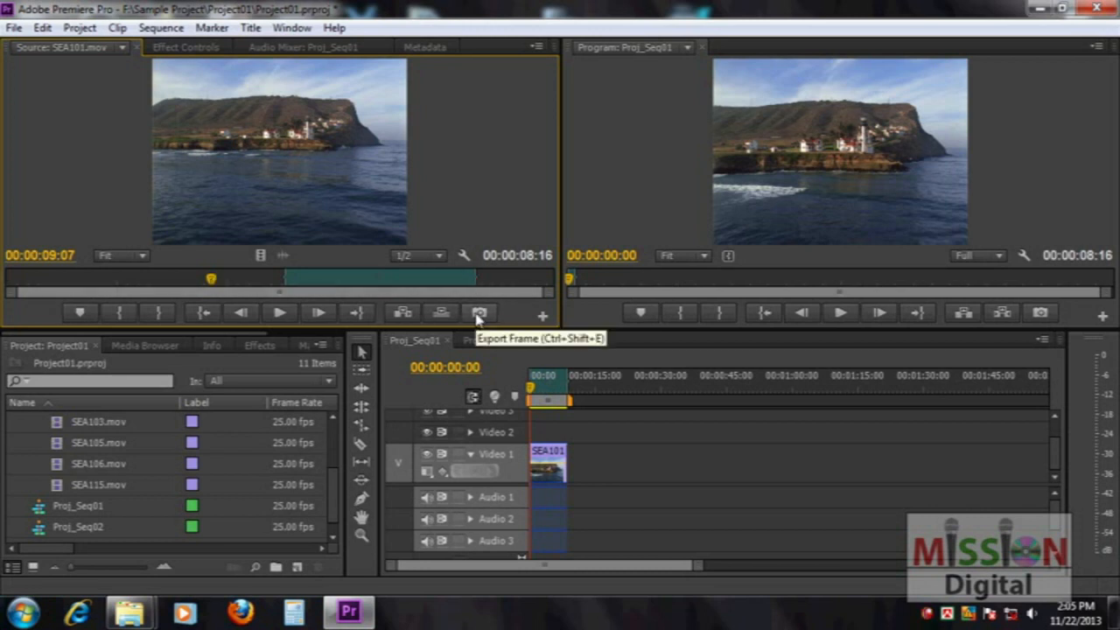
pyautogui.click(476, 315)
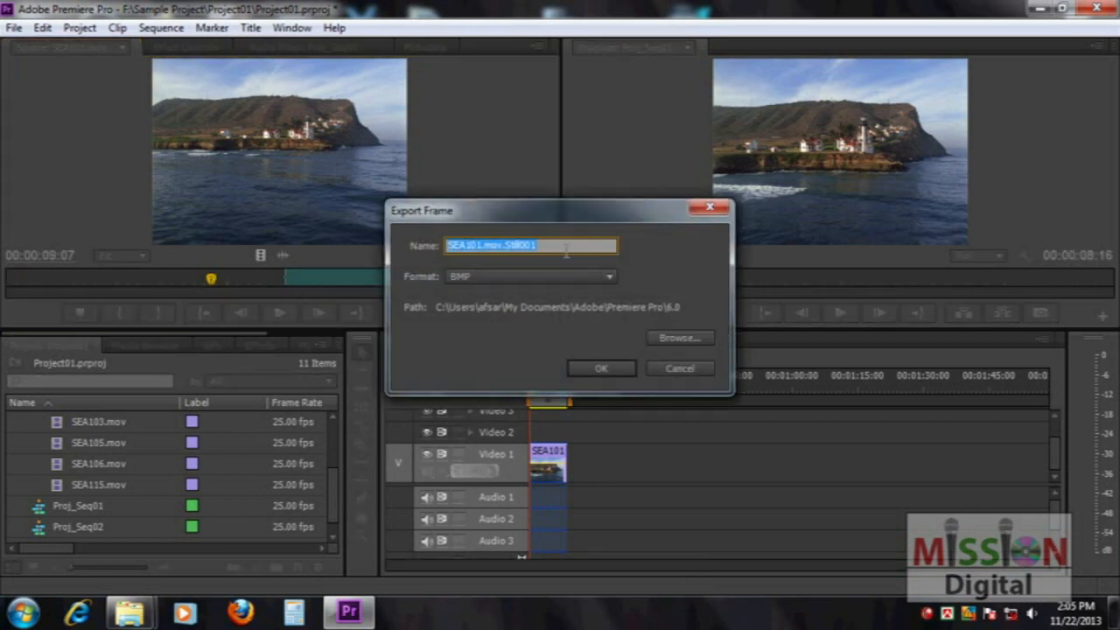
pyautogui.click(550, 277)
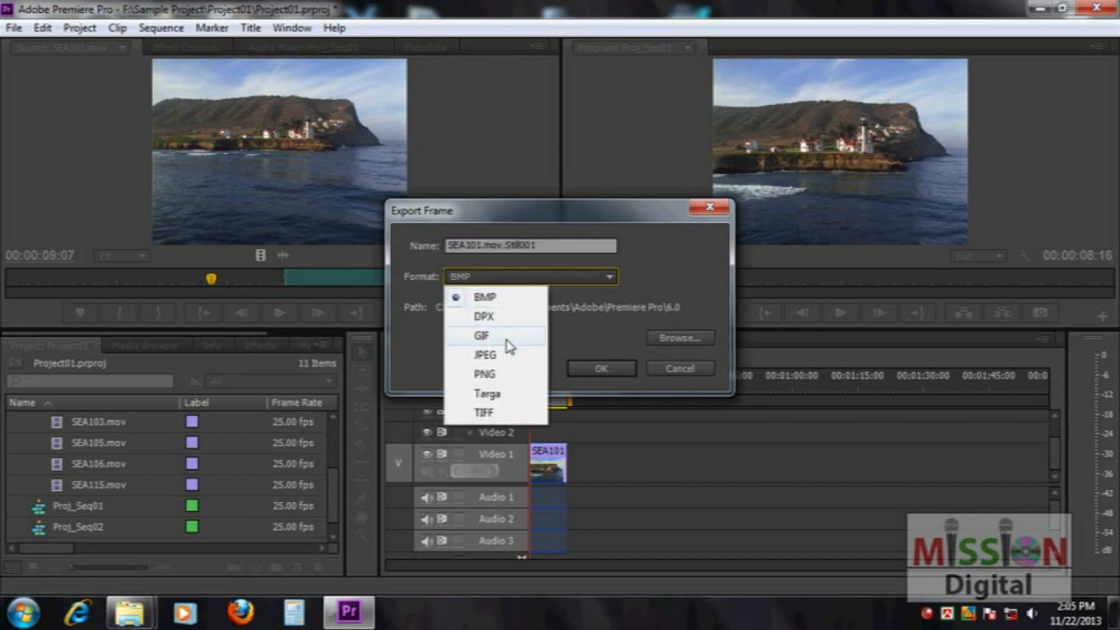
pyautogui.click(503, 357)
pyautogui.moveTo(552, 244); pyautogui.dragTo(412, 251)
pyautogui.click(611, 372)
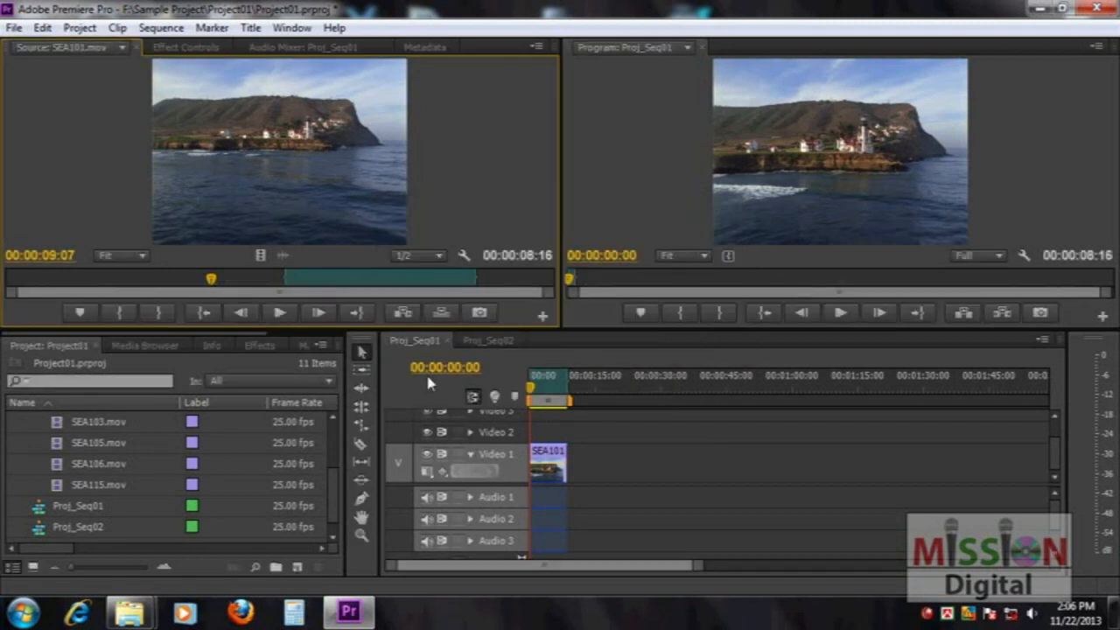
pyautogui.click(335, 515)
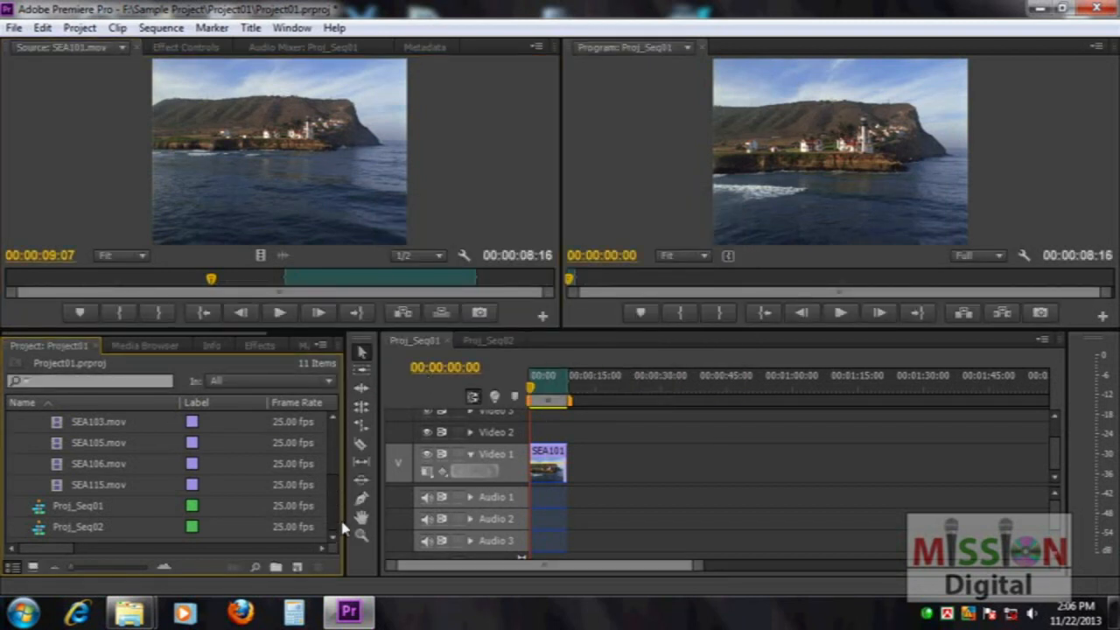
# Look for the exported still in the Project01 folder through the Import dialog, and cancel the import
pyautogui.moveTo(337, 506); pyautogui.dragTo(337, 537)
pyautogui.click(14, 27)
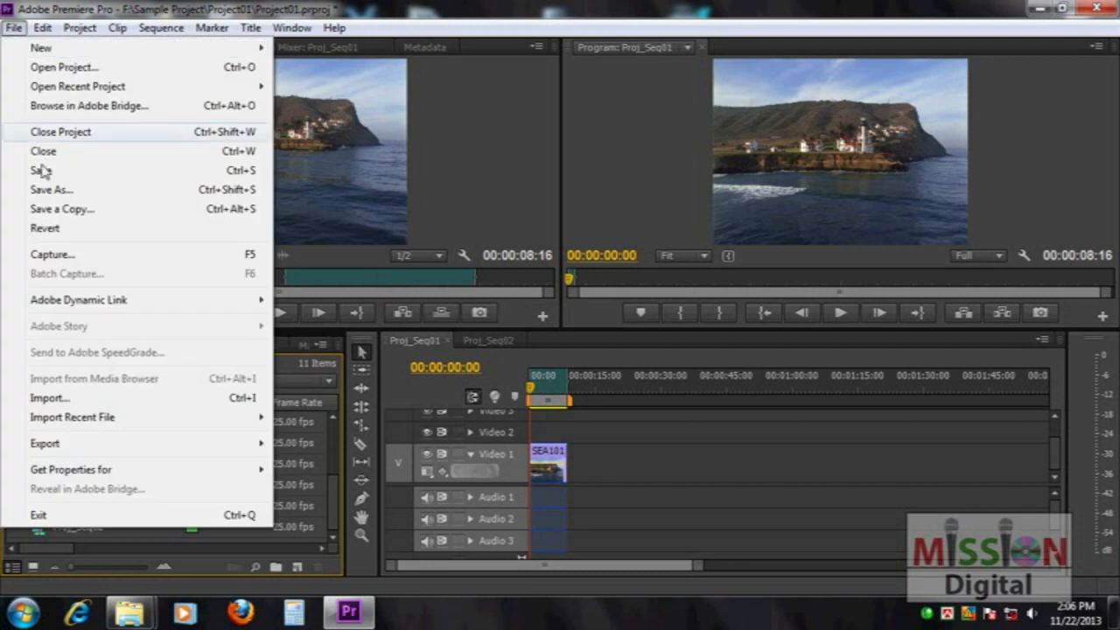
pyautogui.click(61, 398)
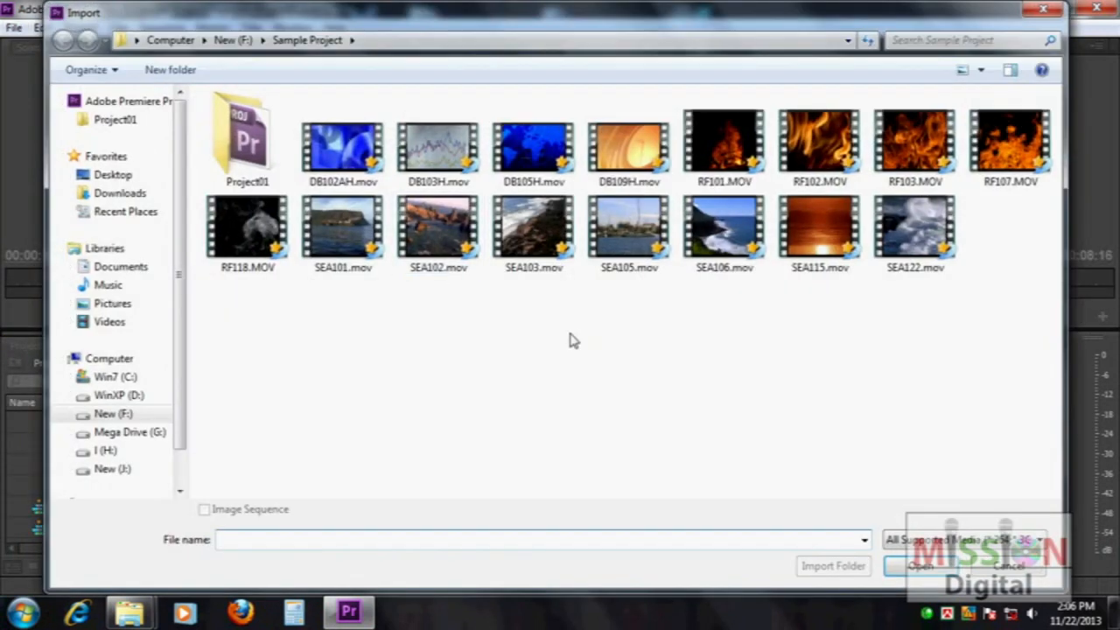
pyautogui.doubleClick(246, 138)
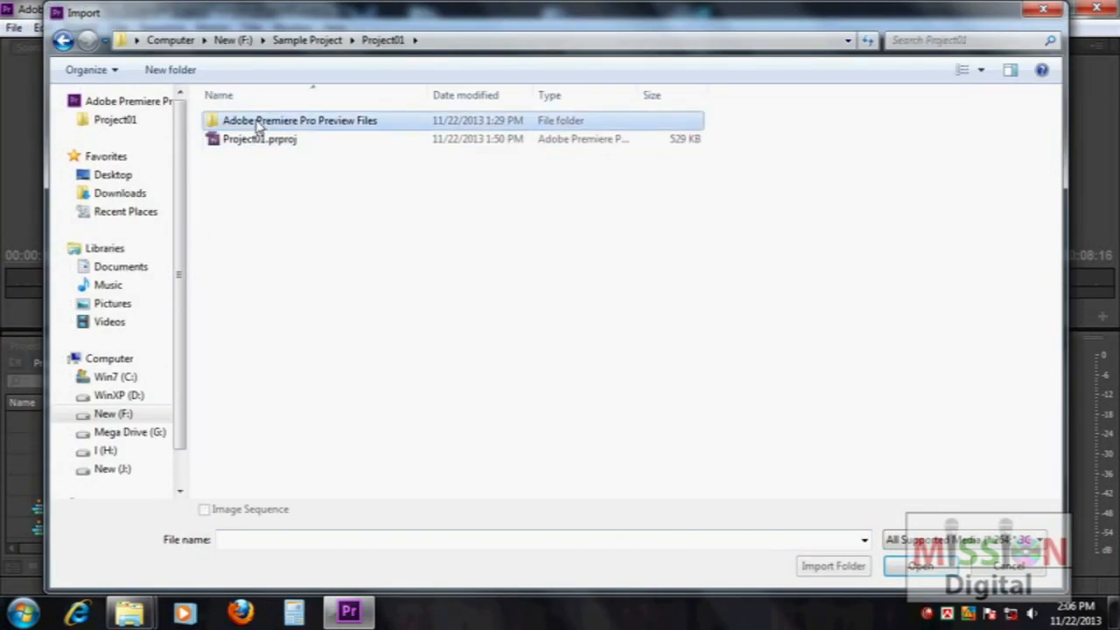
pyautogui.doubleClick(258, 123)
pyautogui.click(1002, 567)
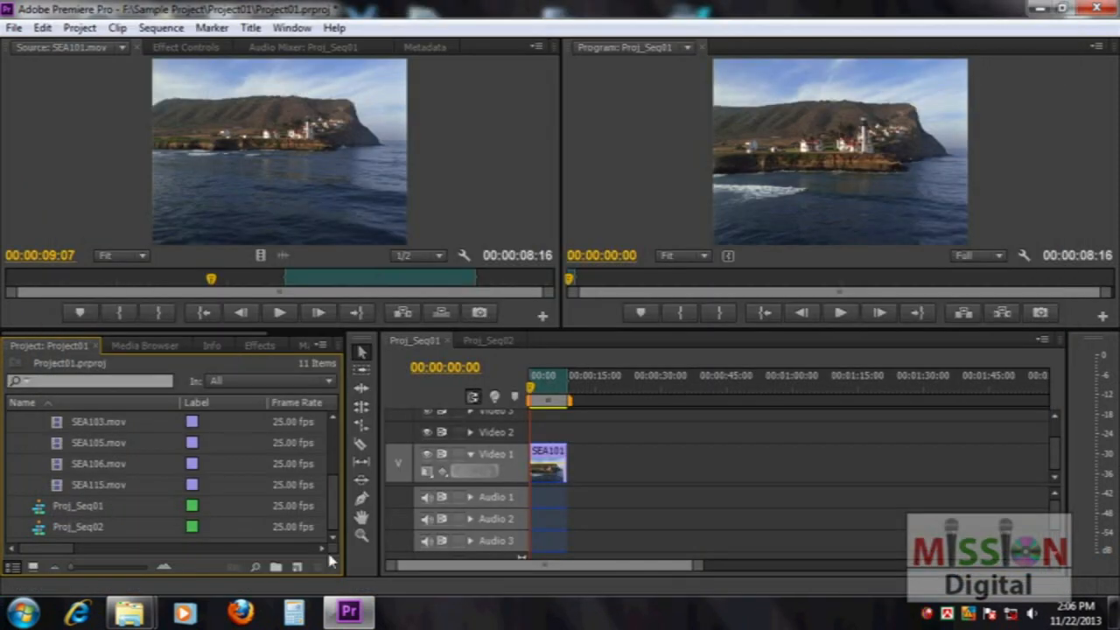
# Export the SEA101.mov frame at 00:00:09:07 as a JPEG named SEA101.mov.Still002 into the F:\Sample Project folder
pyautogui.click(479, 312)
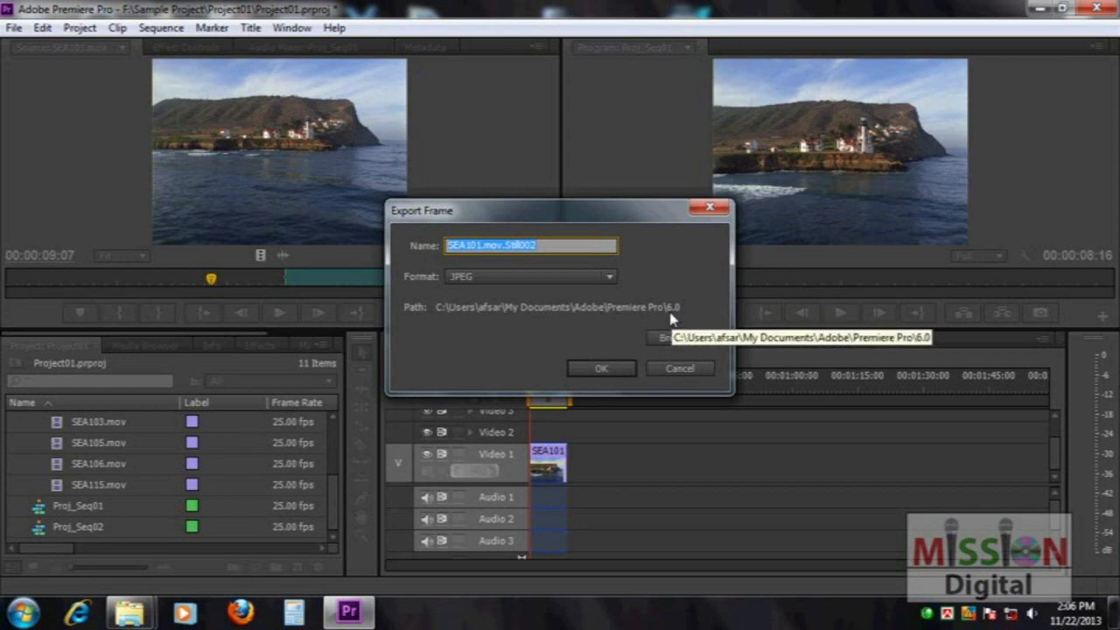
pyautogui.click(677, 337)
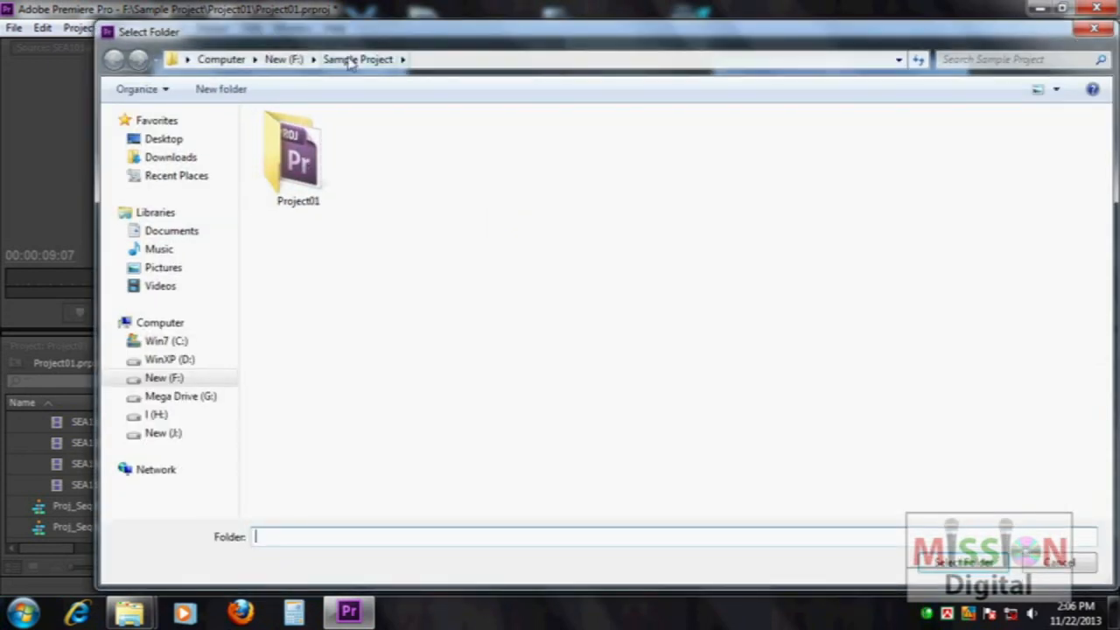
pyautogui.click(939, 564)
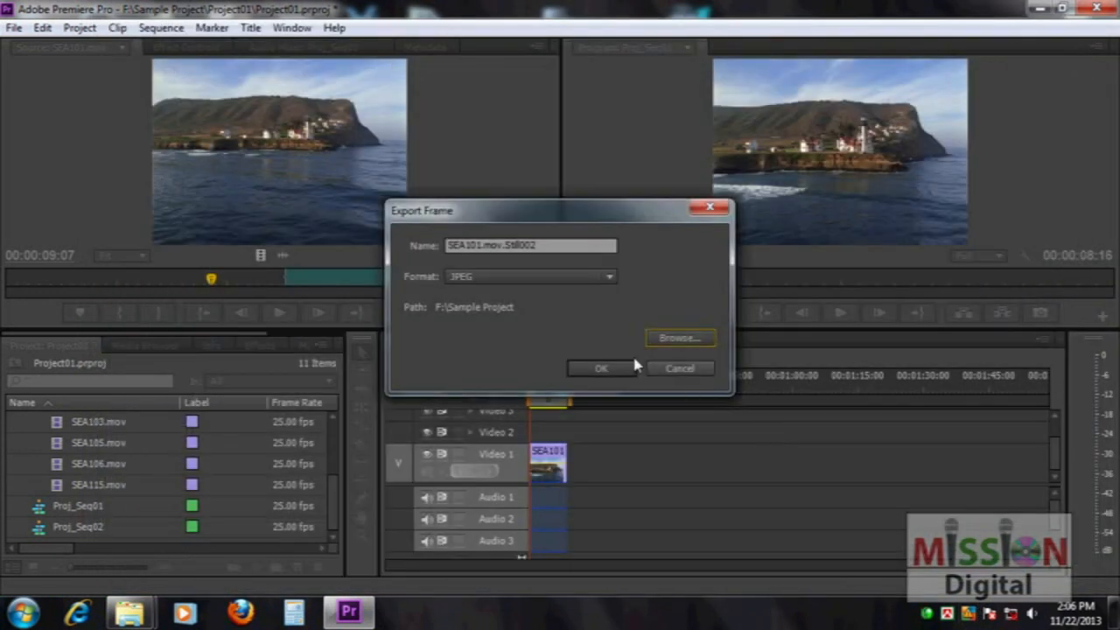
pyautogui.click(599, 369)
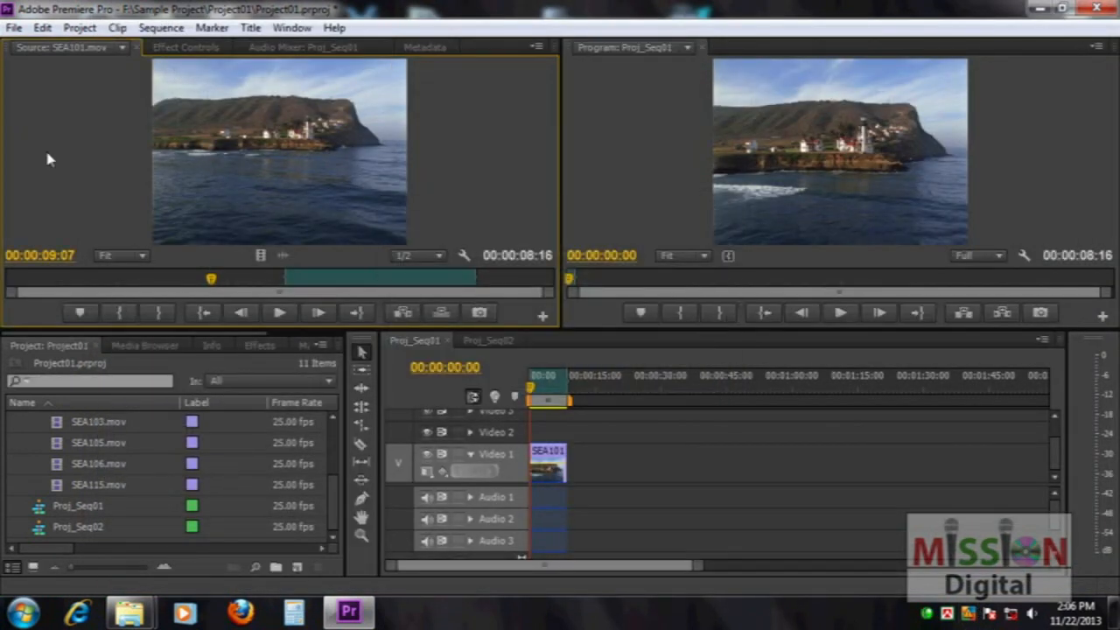
# Check the Project01 preview folders and the Sample Project folder for the exported still in the Import dialog, and cancel the import
pyautogui.click(14, 27)
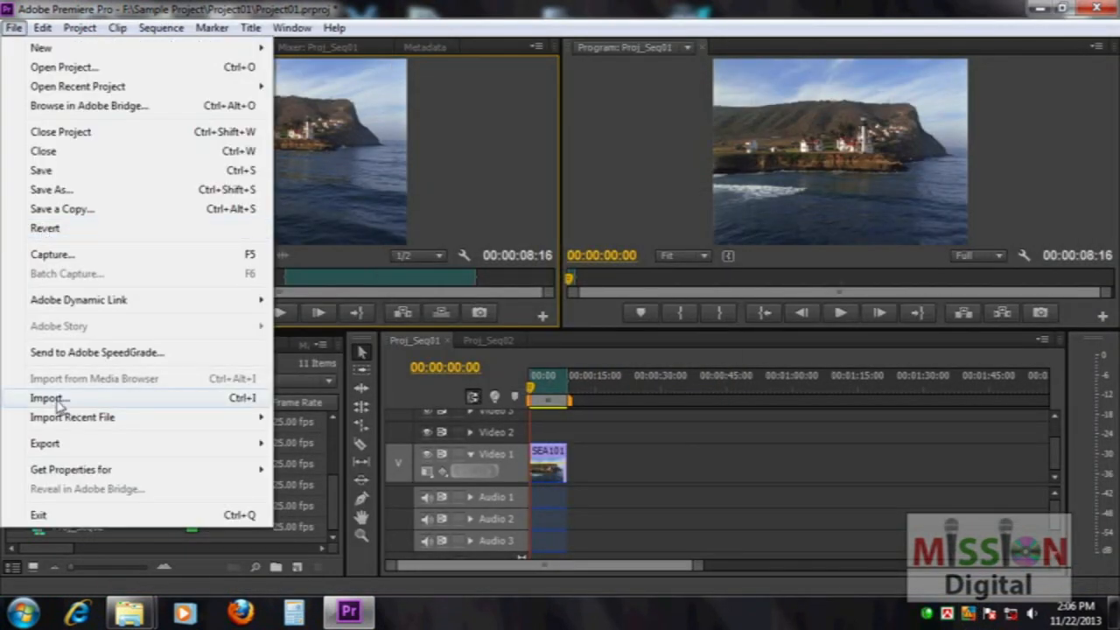
pyautogui.click(49, 398)
pyautogui.doubleClick(210, 145)
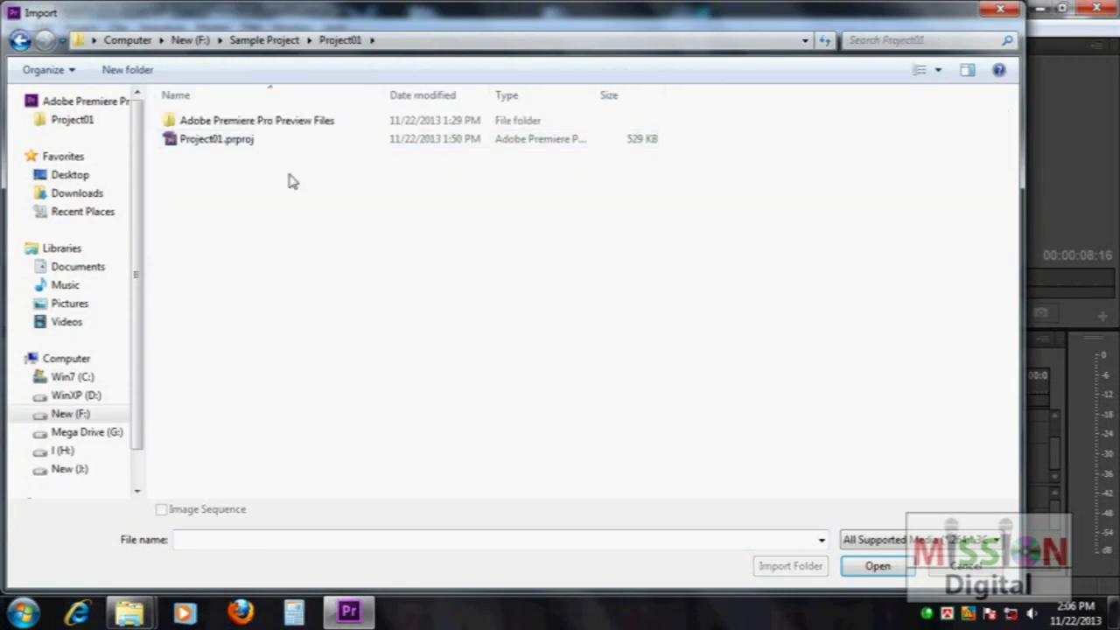
pyautogui.doubleClick(204, 122)
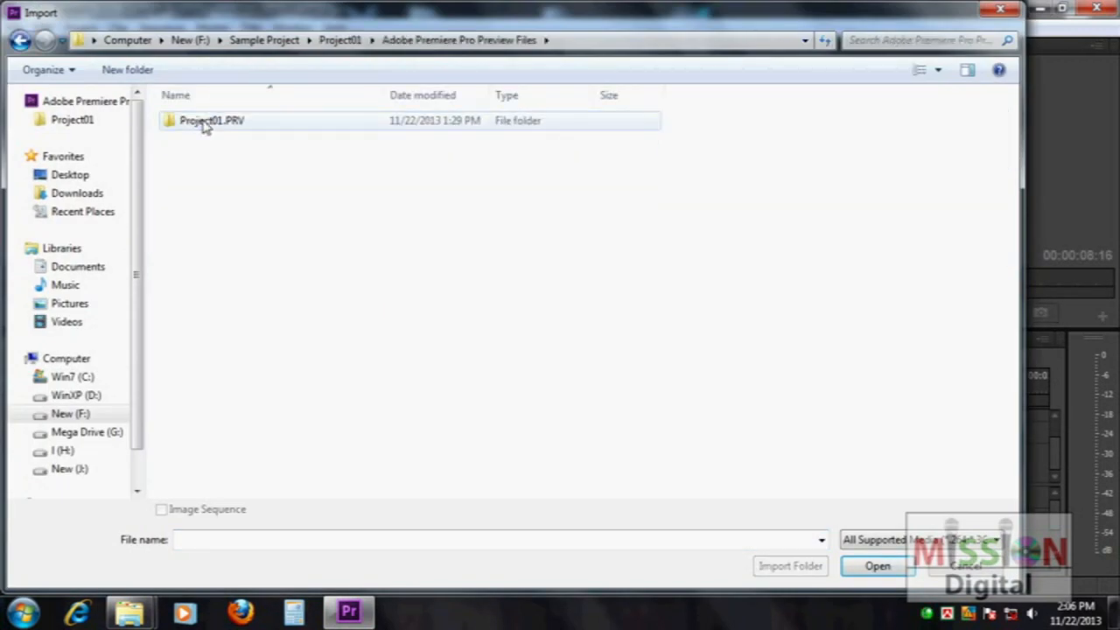
pyautogui.doubleClick(204, 127)
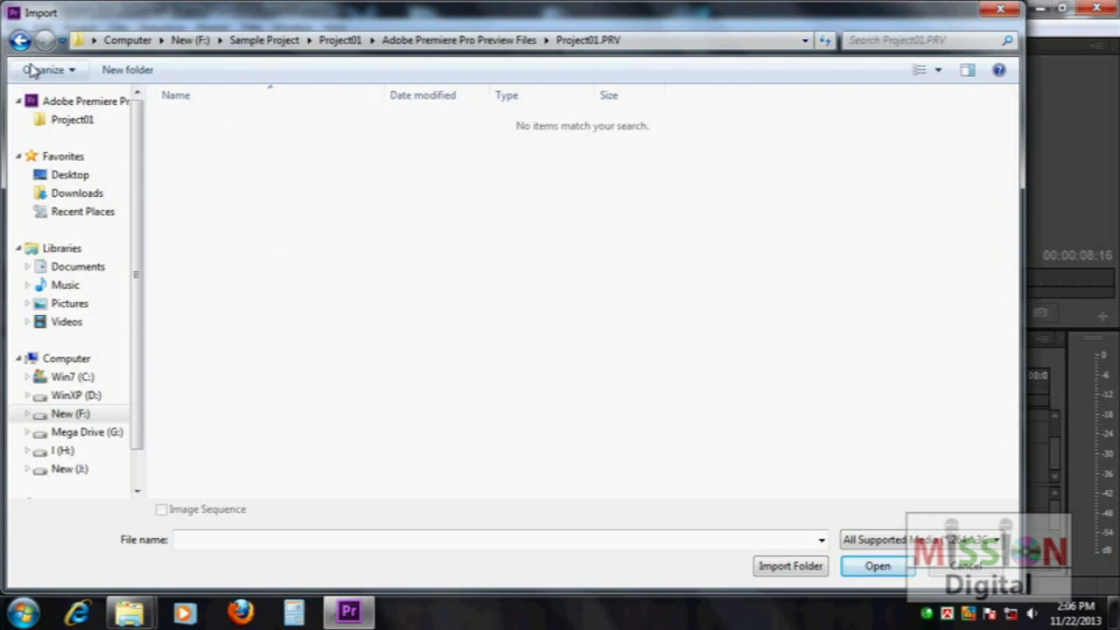
pyautogui.click(19, 39)
pyautogui.click(19, 40)
pyautogui.click(19, 40)
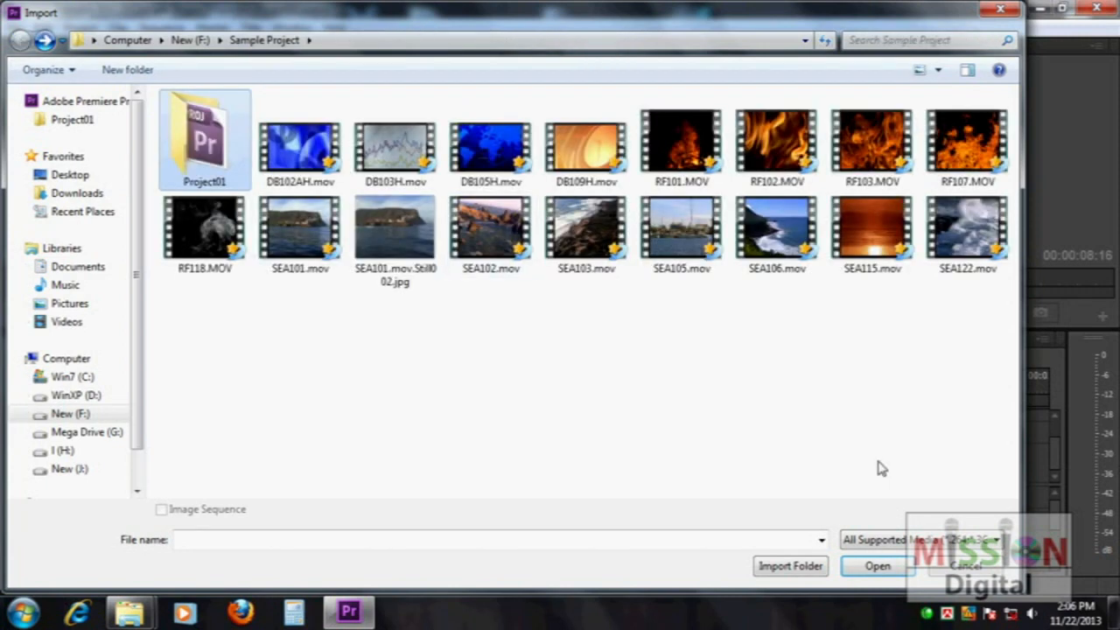
pyautogui.click(997, 571)
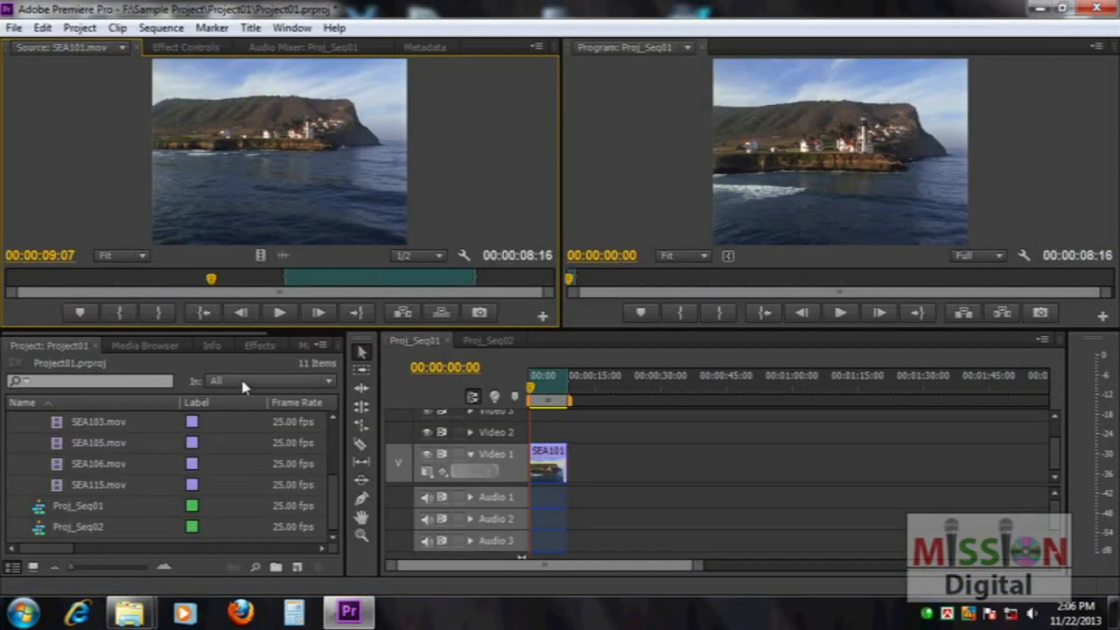
# Export the same source frame as a JPEG named Still into the F:\Sample Project folder
pyautogui.click(486, 313)
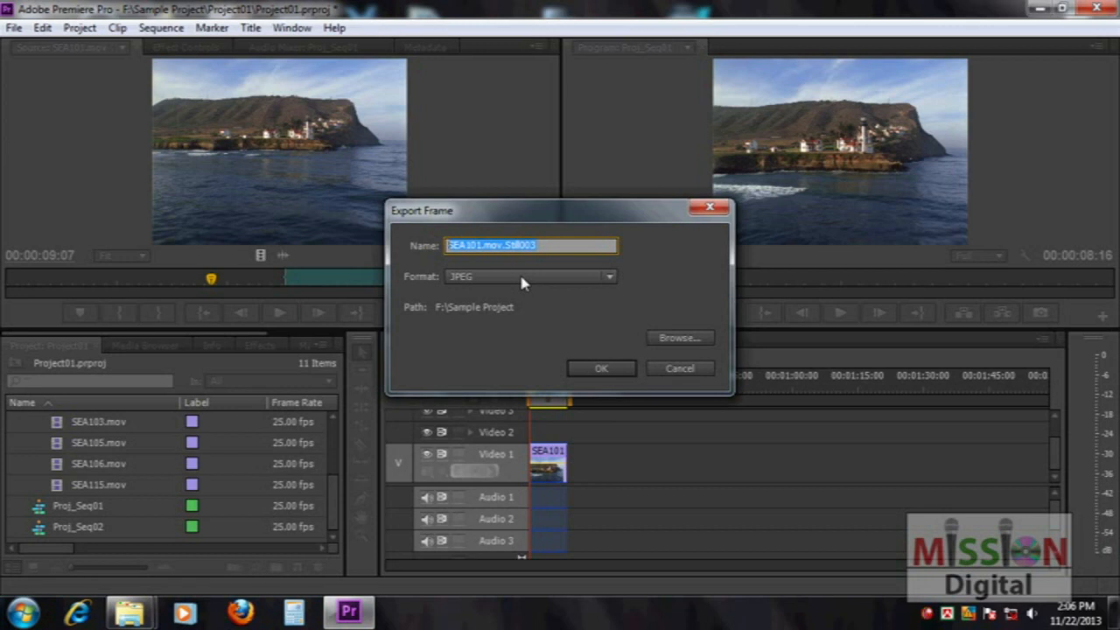
pyautogui.write('Still')
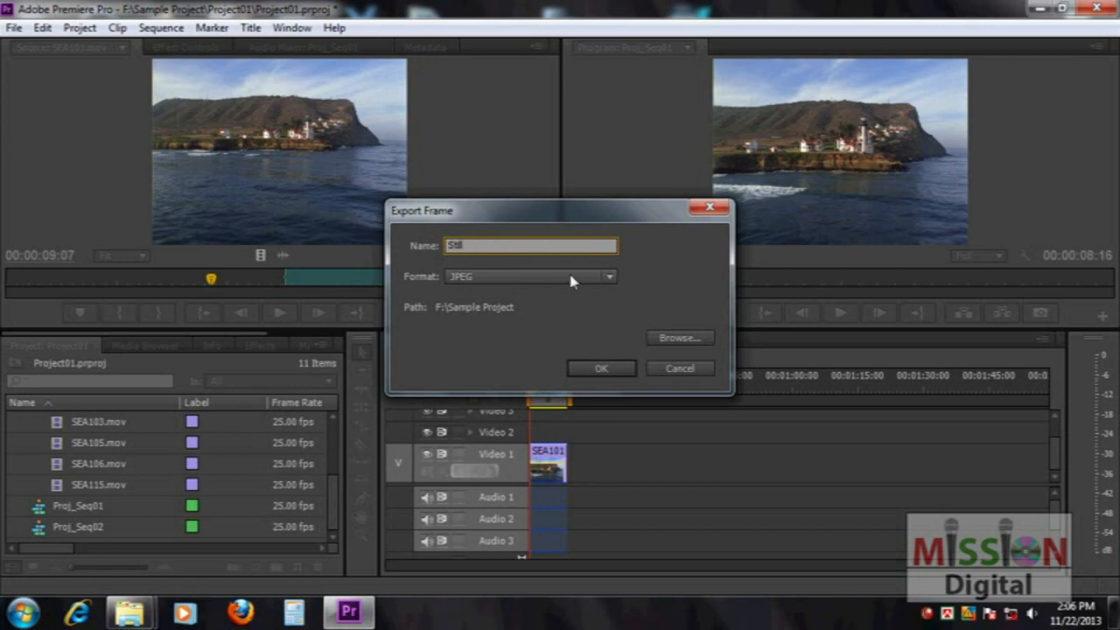
pyautogui.click(662, 339)
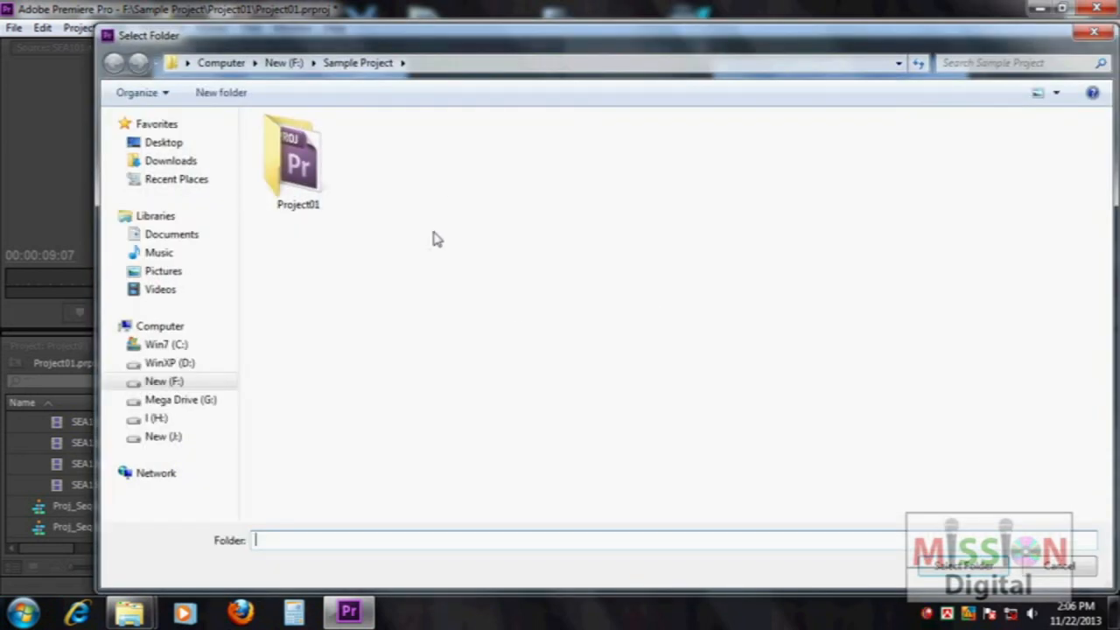
pyautogui.click(962, 565)
pyautogui.click(600, 368)
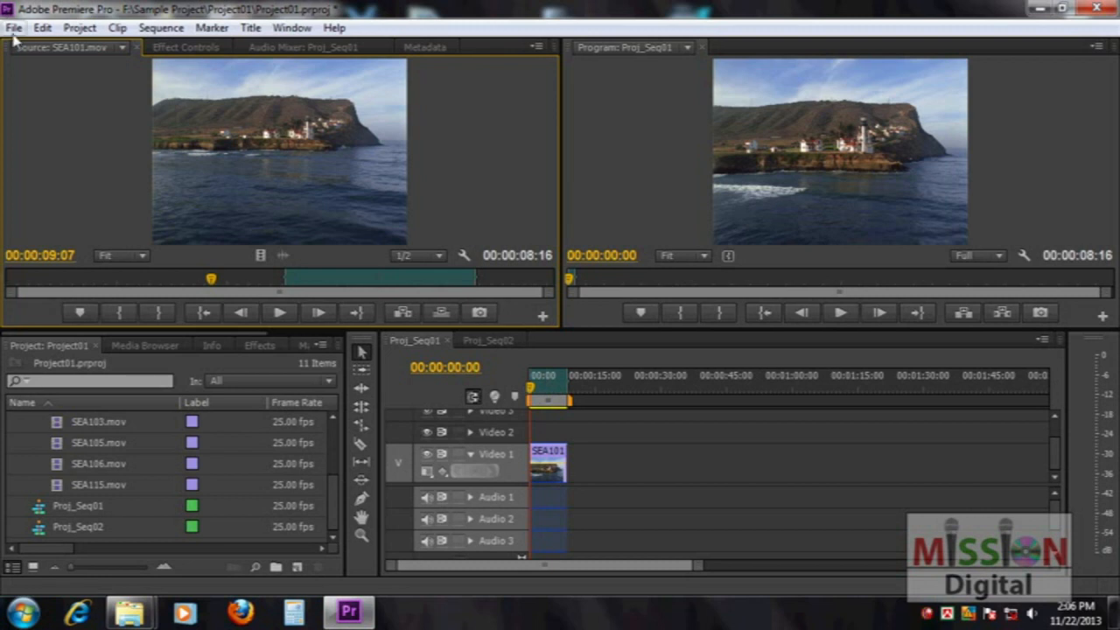
# Import Still.jpg from the Sample Project folder into the project
pyautogui.click(14, 27)
pyautogui.click(57, 401)
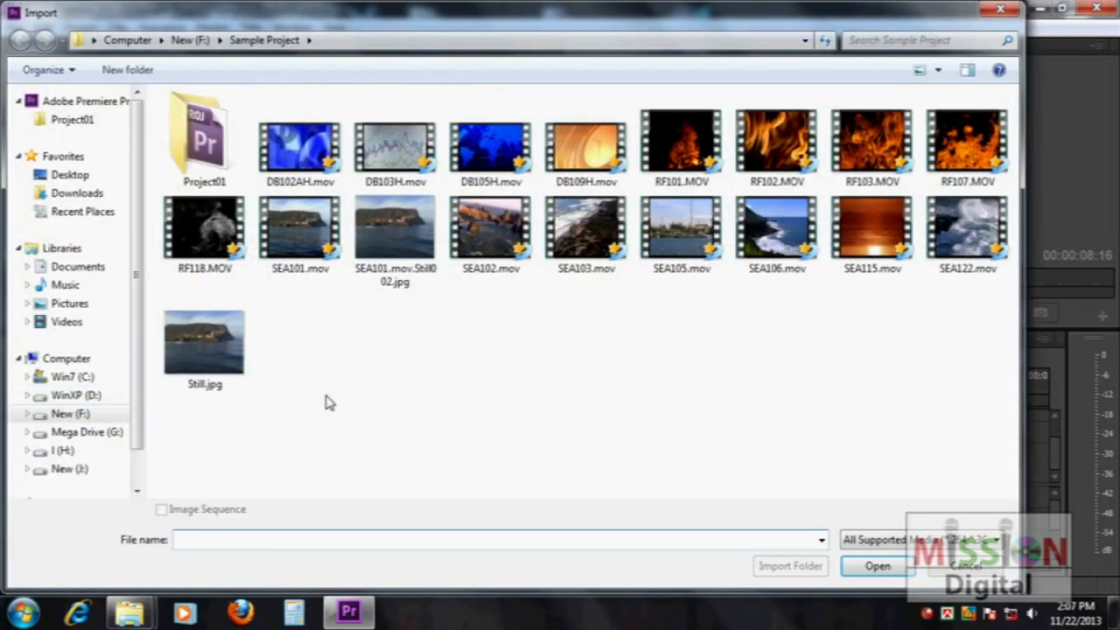
pyautogui.click(248, 383)
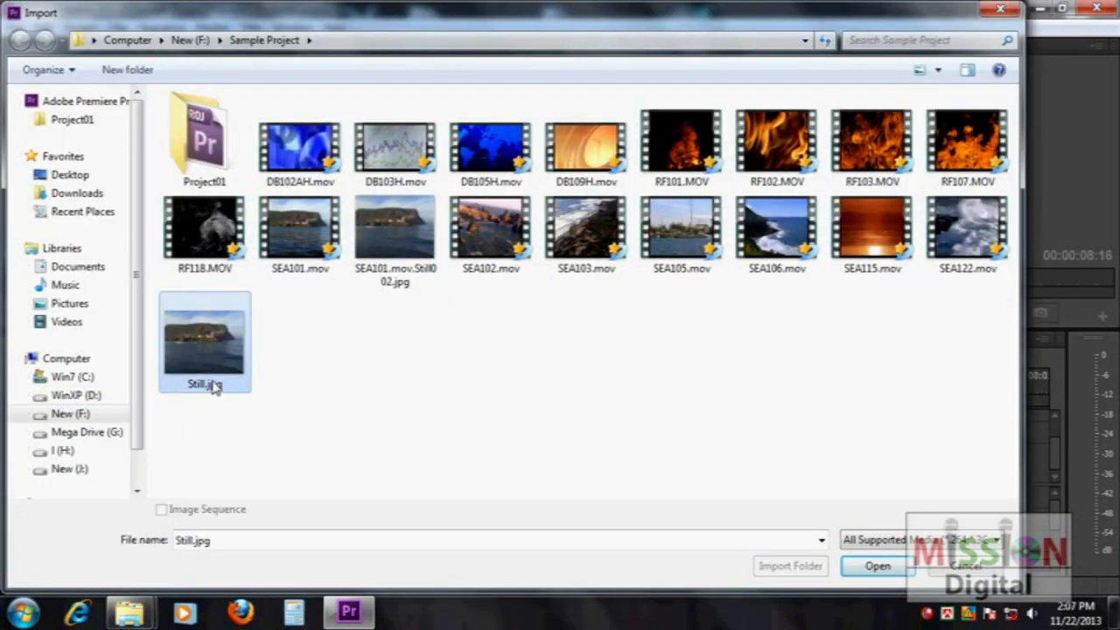
pyautogui.click(877, 566)
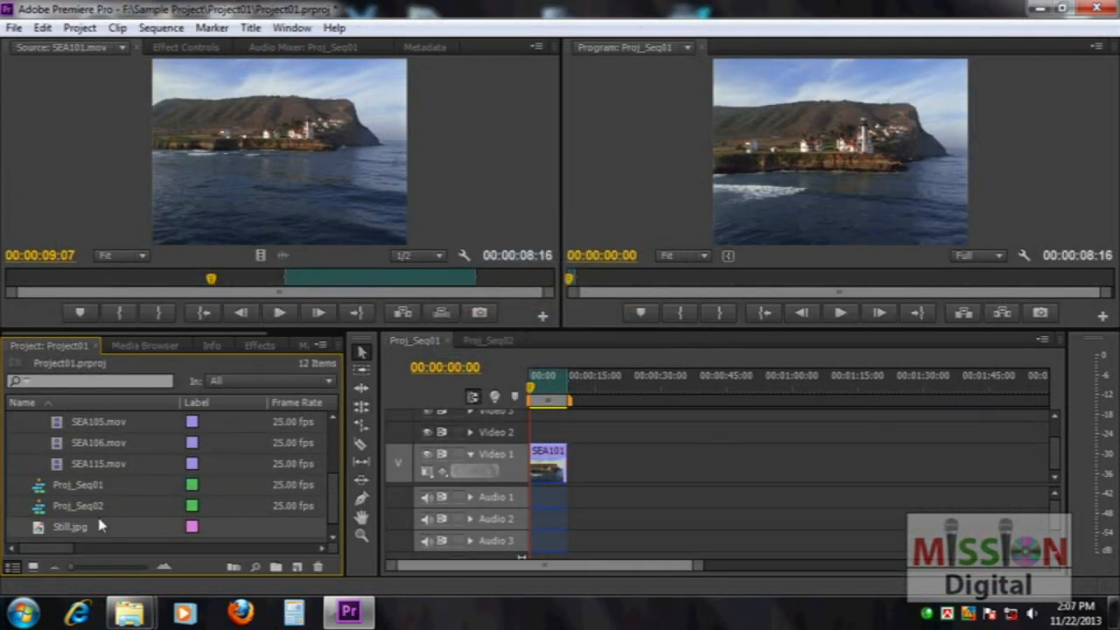
# Place Still.jpg on Video 1 at about 00:00:18:00 in Proj_Seq01, and move it further along the track
pyautogui.moveTo(42, 536); pyautogui.dragTo(618, 462)
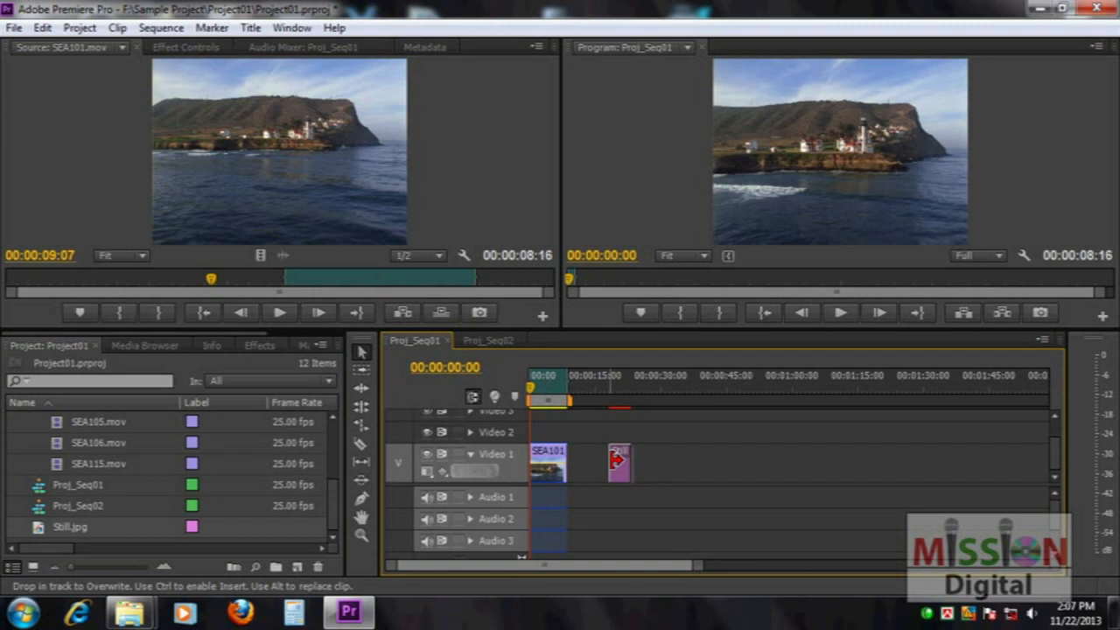
pyautogui.click(623, 389)
pyautogui.moveTo(627, 390); pyautogui.dragTo(625, 392)
pyautogui.moveTo(629, 457); pyautogui.dragTo(823, 455)
pyautogui.moveTo(677, 395); pyautogui.dragTo(768, 401)
# Delete the Still.jpg clip from Video 1, and return the playhead to the start of the sequence
pyautogui.click(787, 463)
pyautogui.press('Delete')
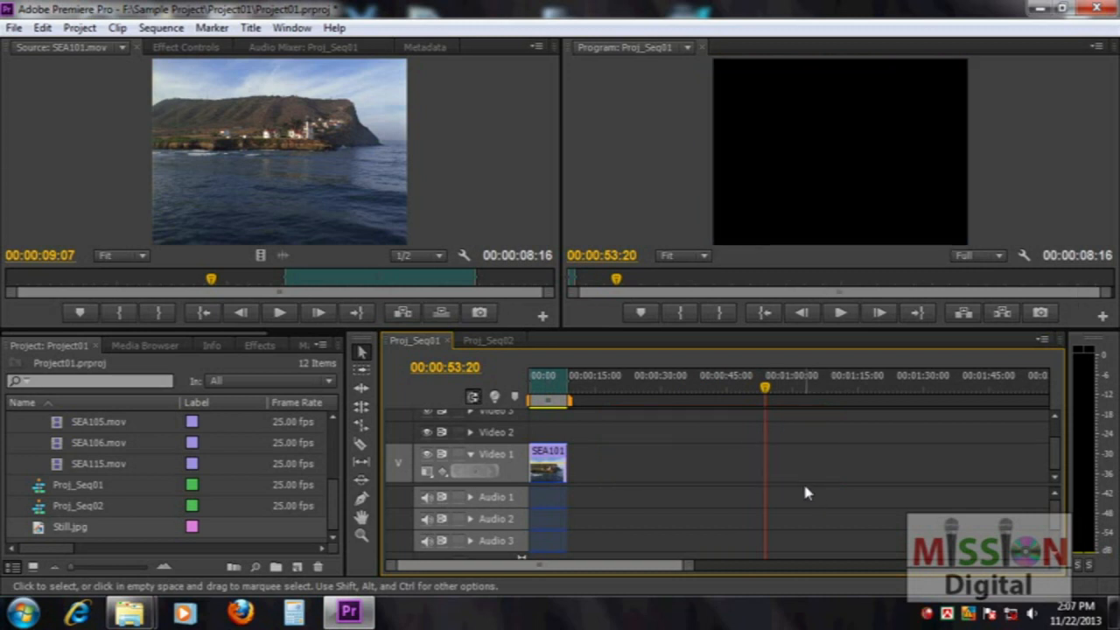
pyautogui.moveTo(634, 406); pyautogui.dragTo(446, 398)
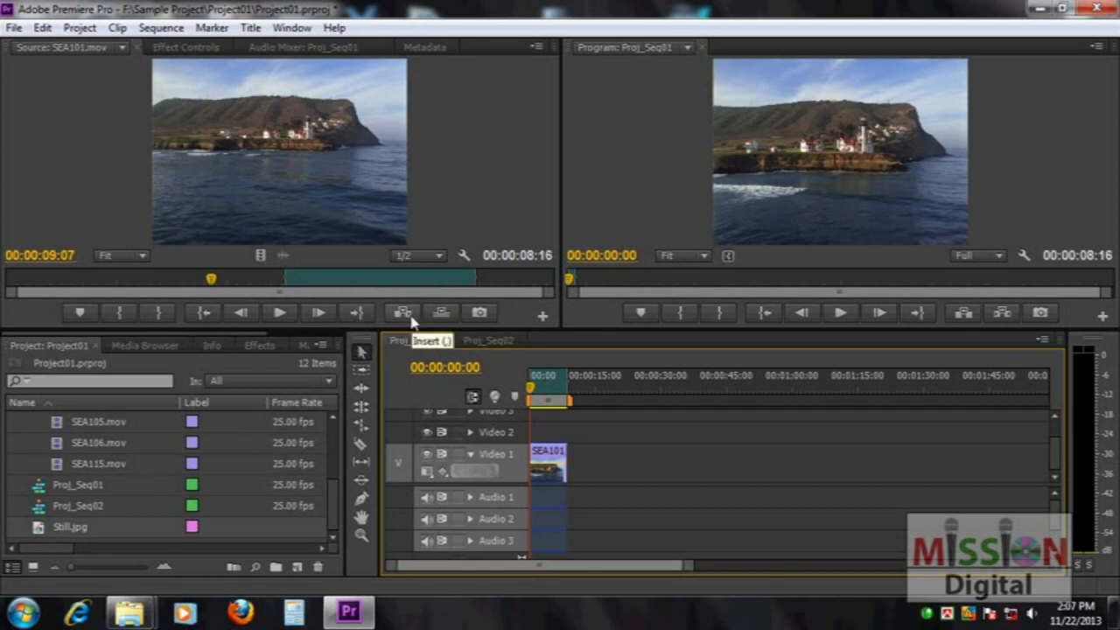
# Mark the source Out point at 00:00:16:16, and insert the marked section into Proj_Seq01 with Ignore Sequence Out Point
pyautogui.moveTo(234, 280); pyautogui.dragTo(373, 280)
pyautogui.click(158, 312)
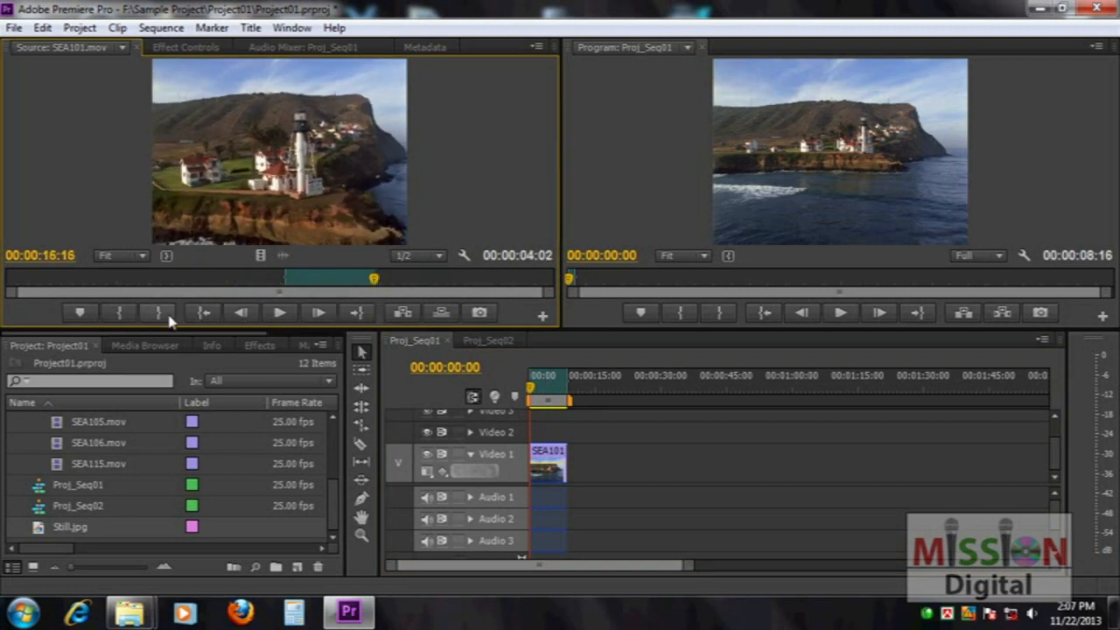
pyautogui.moveTo(576, 390)
pyautogui.mouseDown()
pyautogui.moveTo(609, 390)
pyautogui.moveTo(567, 391)
pyautogui.moveTo(593, 395)
pyautogui.mouseUp()
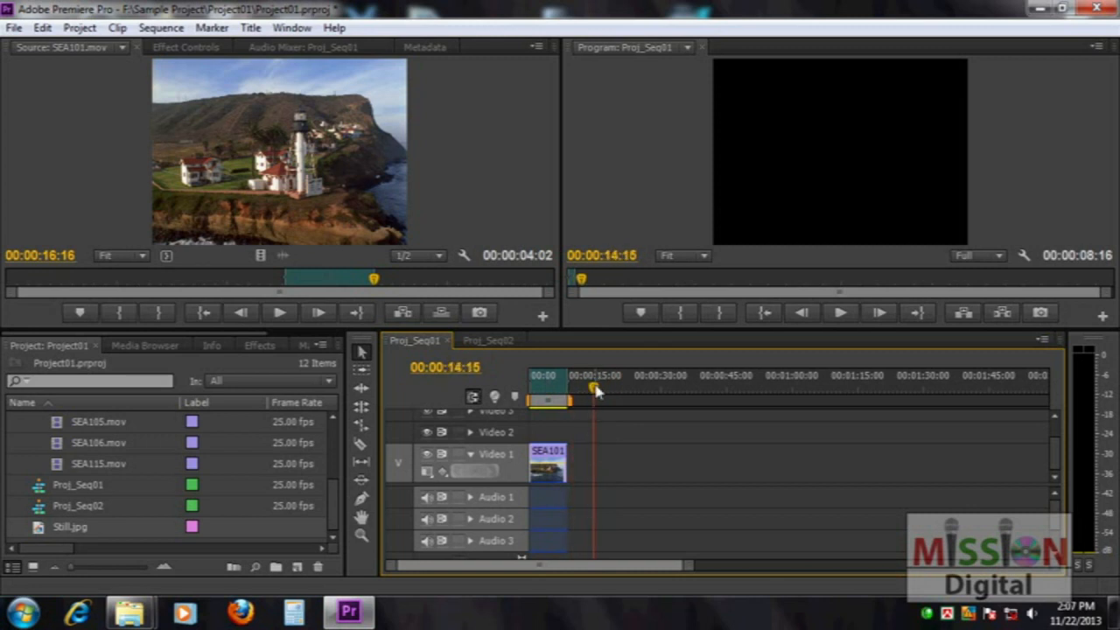
pyautogui.click(402, 313)
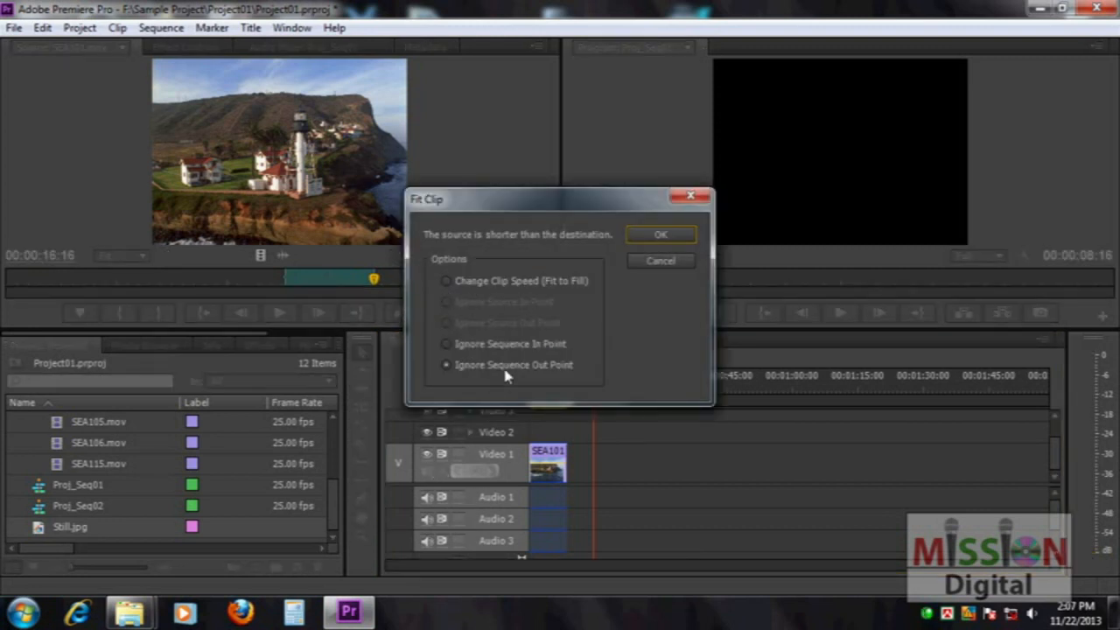
pyautogui.click(641, 237)
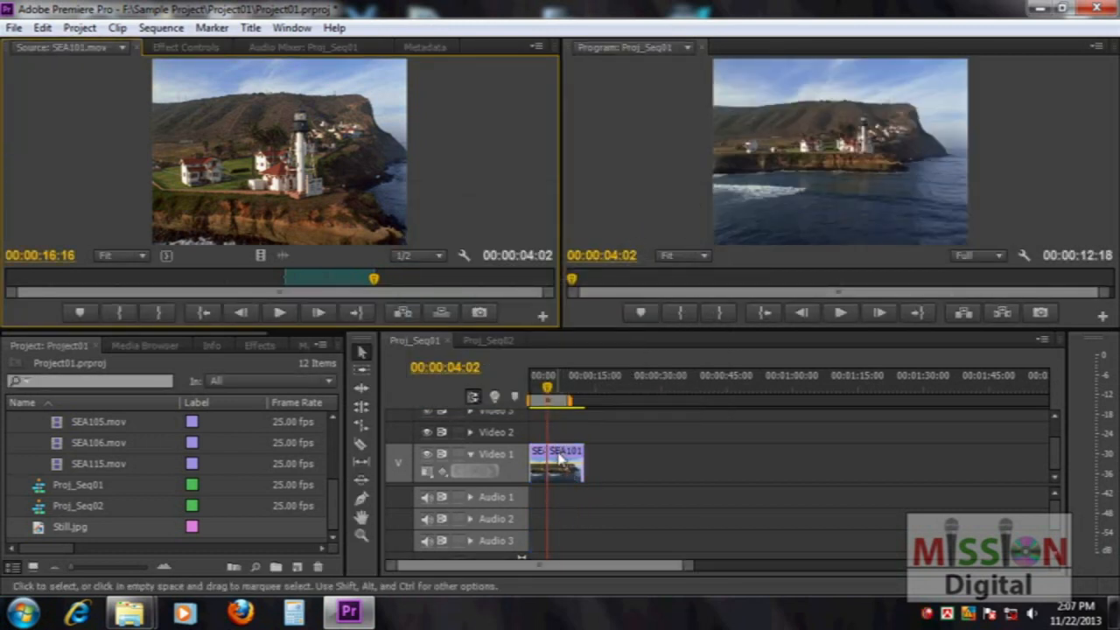
# Move the second SEA101 clip on Video 1 along the track to about 00:00:18:00, leaving a gap after the inserted clip
pyautogui.moveTo(551, 398)
pyautogui.mouseDown()
pyautogui.moveTo(575, 395)
pyautogui.moveTo(550, 395)
pyautogui.mouseUp()
pyautogui.moveTo(564, 454); pyautogui.dragTo(618, 453)
pyautogui.moveTo(623, 396)
pyautogui.mouseDown()
pyautogui.moveTo(645, 388)
pyautogui.moveTo(627, 385)
pyautogui.moveTo(621, 401)
pyautogui.mouseUp()
pyautogui.moveTo(687, 442); pyautogui.dragTo(535, 502)
pyautogui.click(680, 430)
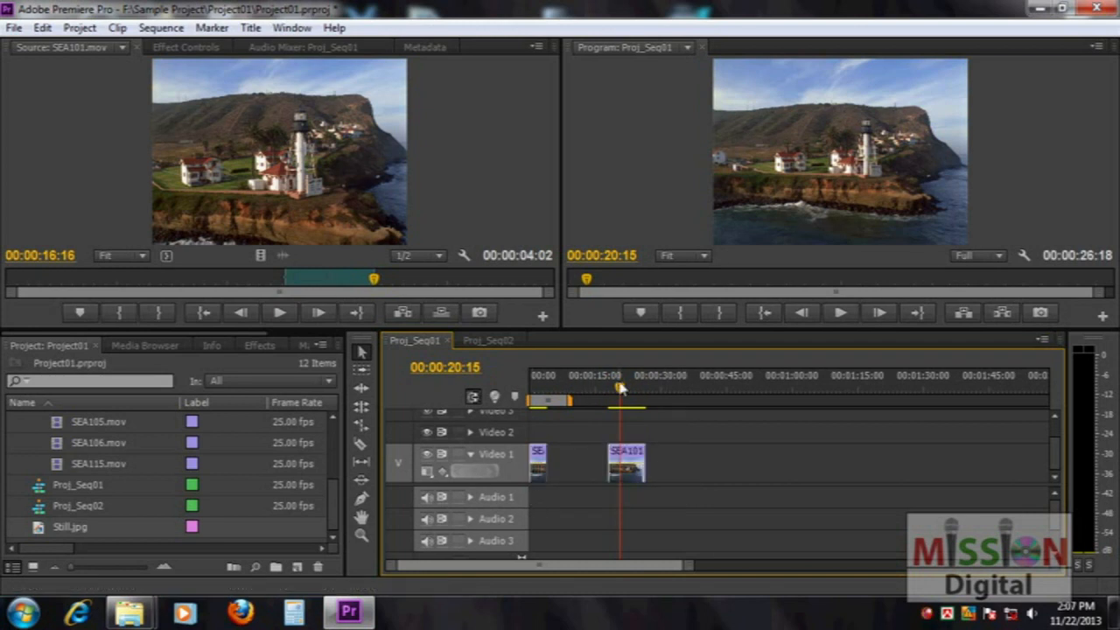
# Overwrite the marked source section onto Video 1 at 00:00:33:05 and again at 00:00:17:15
pyautogui.moveTo(620, 388); pyautogui.dragTo(674, 387)
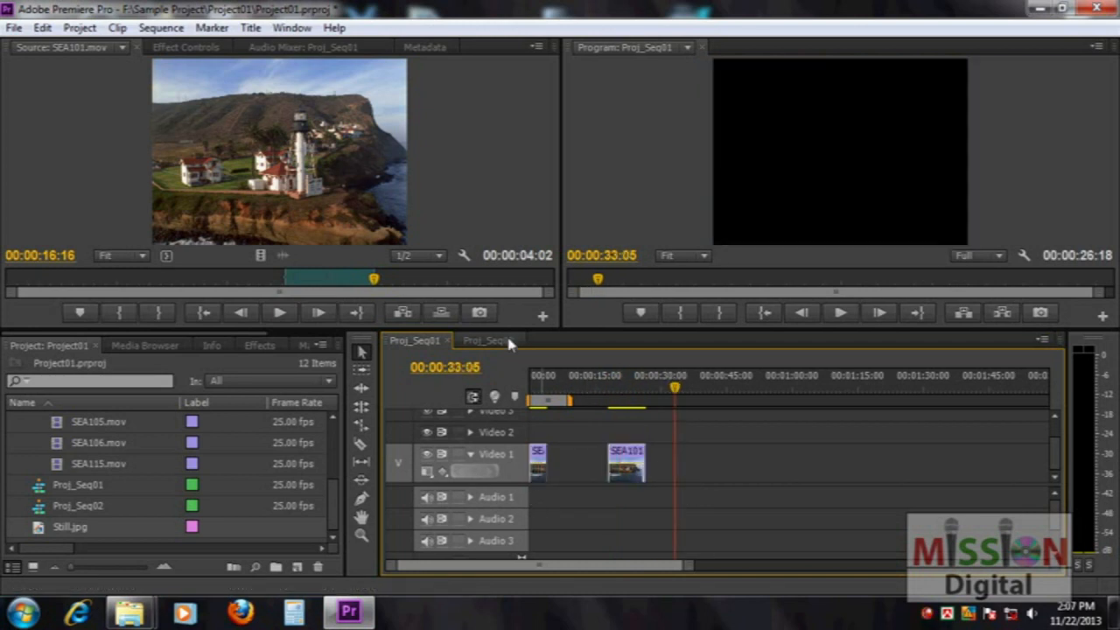
pyautogui.click(440, 320)
pyautogui.moveTo(617, 388)
pyautogui.mouseDown()
pyautogui.moveTo(620, 399)
pyautogui.moveTo(609, 399)
pyautogui.mouseUp()
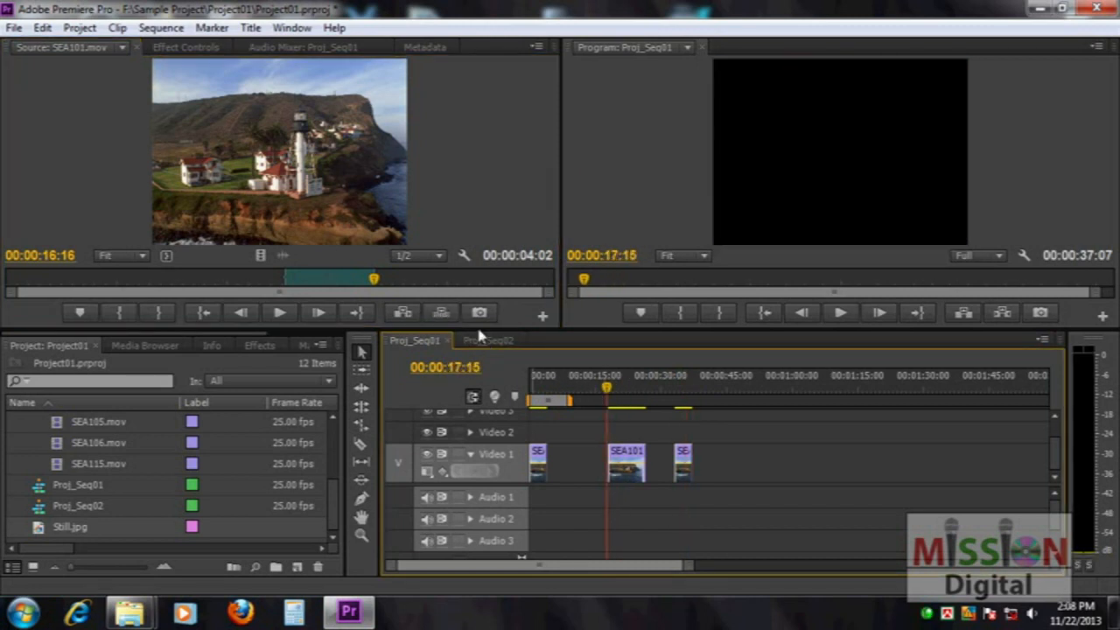
pyautogui.click(442, 313)
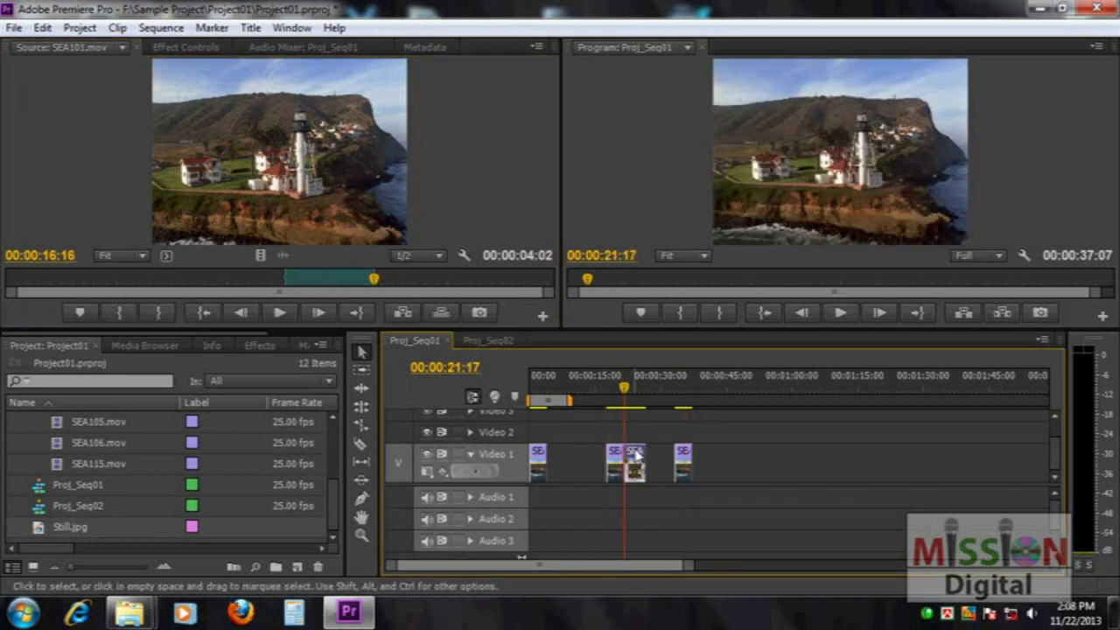
# Delete all the clips from Video 1 in Proj_Seq01, and return the playhead to the start
pyautogui.press('Delete')
pyautogui.moveTo(741, 430); pyautogui.dragTo(531, 497)
pyautogui.press('Delete')
pyautogui.moveTo(614, 389); pyautogui.dragTo(444, 404)
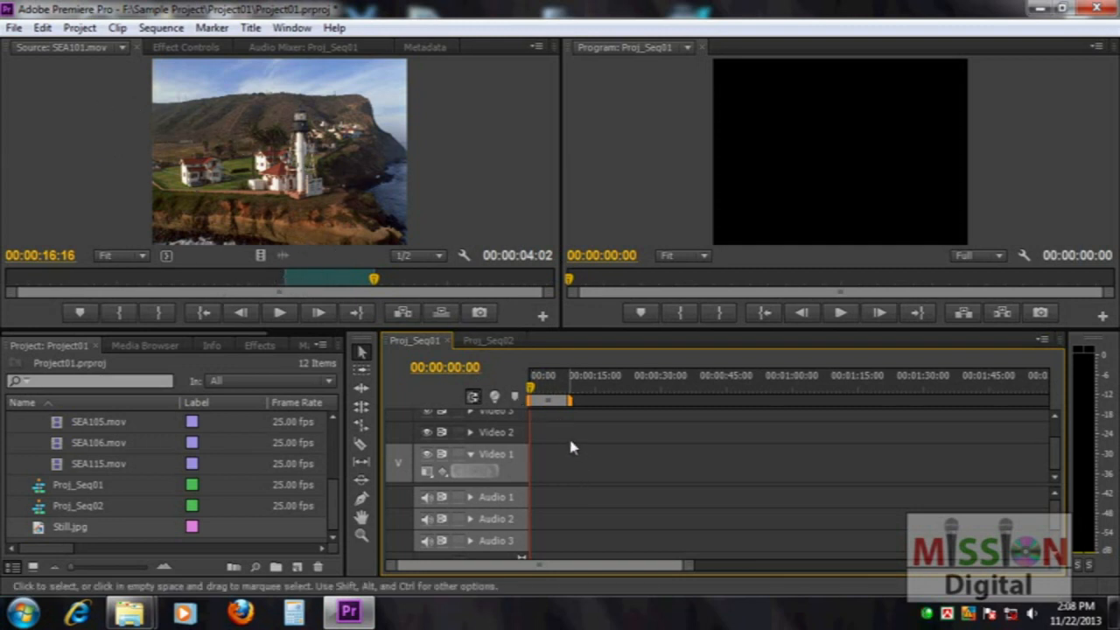
pyautogui.moveTo(539, 398)
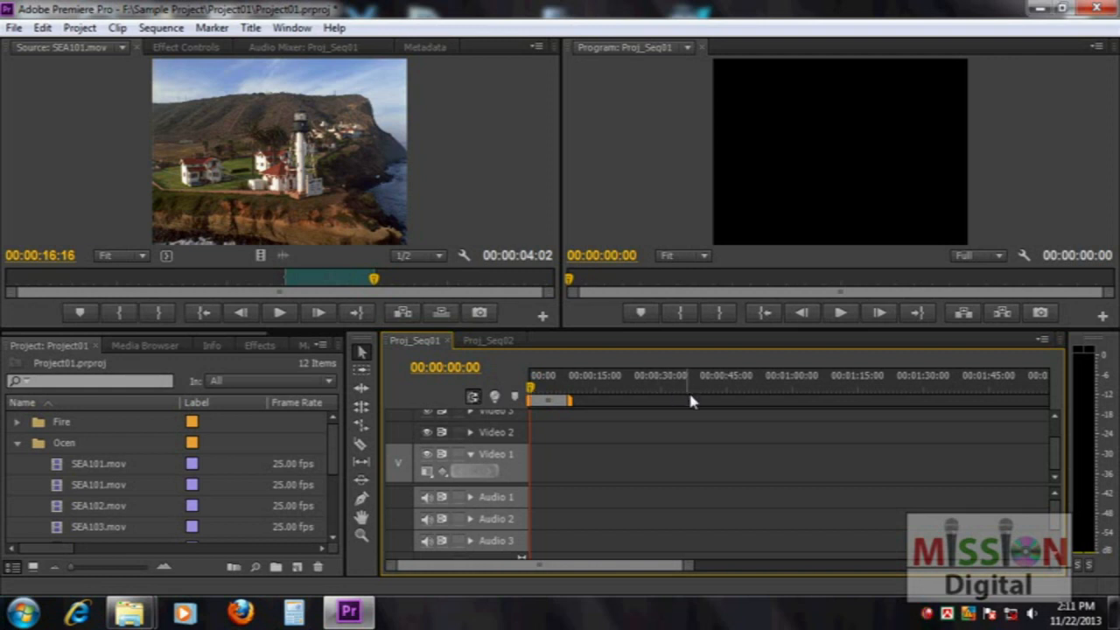
pyautogui.moveTo(386, 344)
pyautogui.mouseDown()
pyautogui.moveTo(1049, 339)
pyautogui.moveTo(1061, 583)
pyautogui.moveTo(586, 600)
pyautogui.moveTo(380, 592)
pyautogui.moveTo(391, 339)
pyautogui.mouseUp()
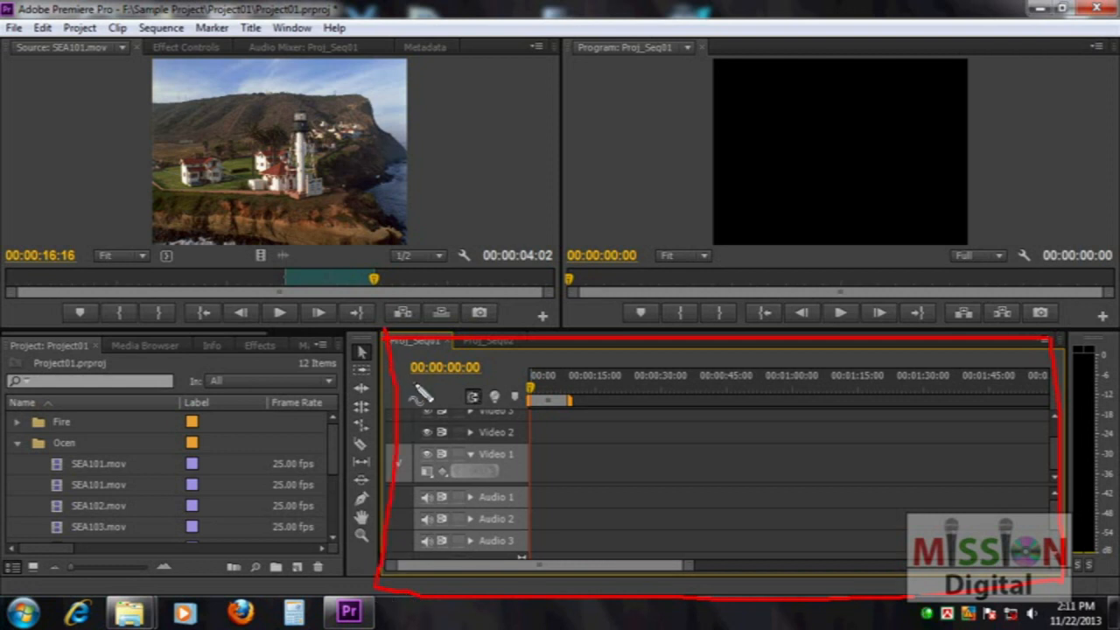
# Clear the screen annotation, and make the timeline panel taller so every track down to Master fits
pyautogui.press('Escape')
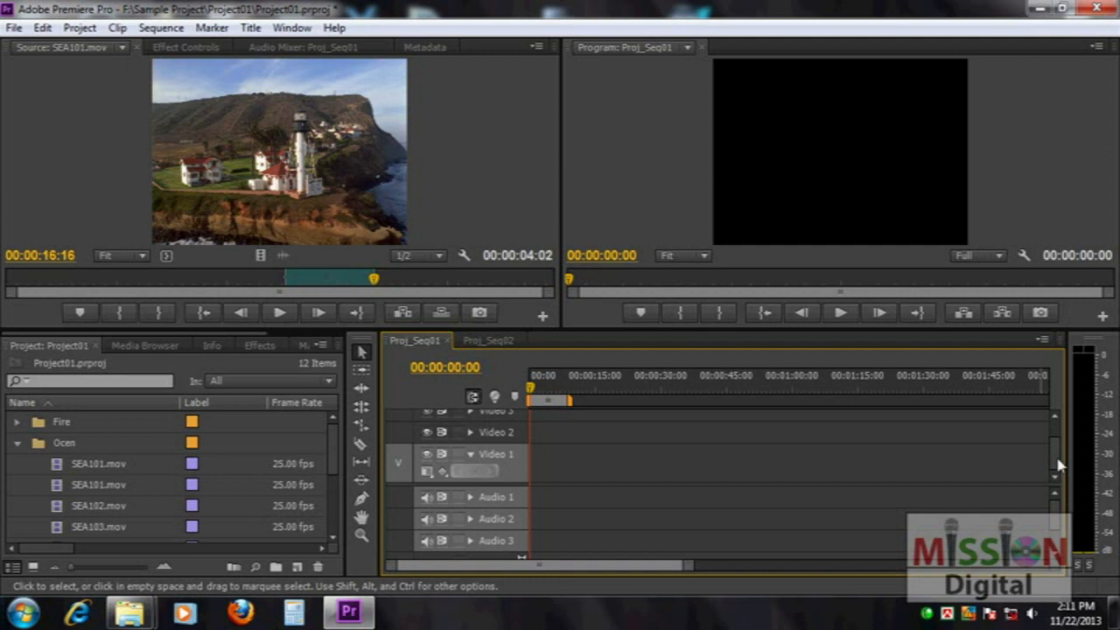
pyautogui.moveTo(1055, 454); pyautogui.dragTo(1052, 438)
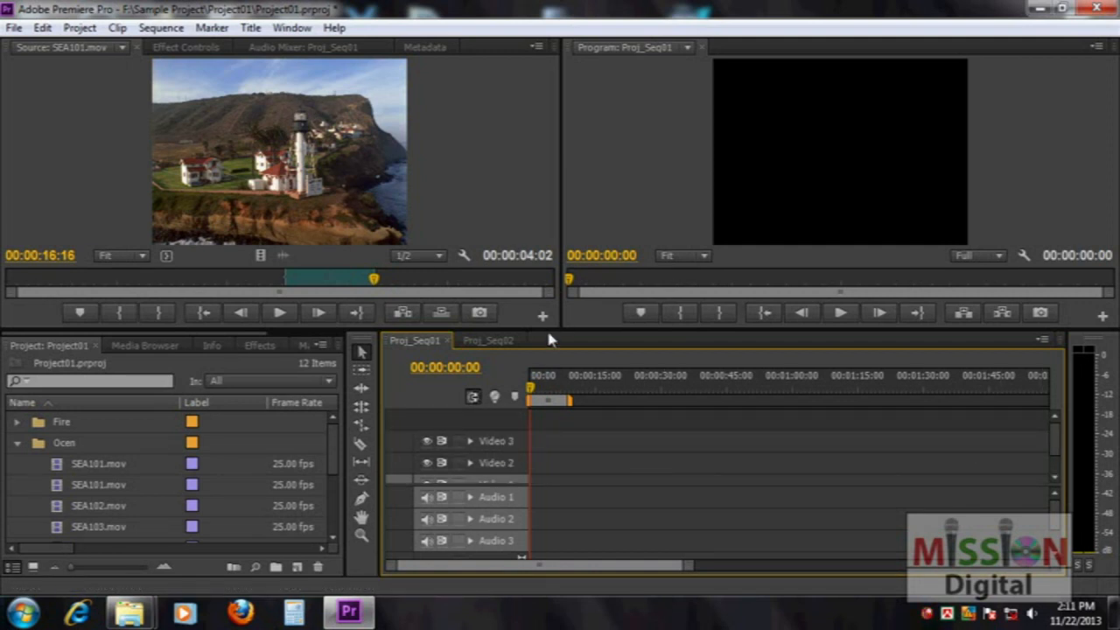
pyautogui.moveTo(549, 332); pyautogui.dragTo(549, 244)
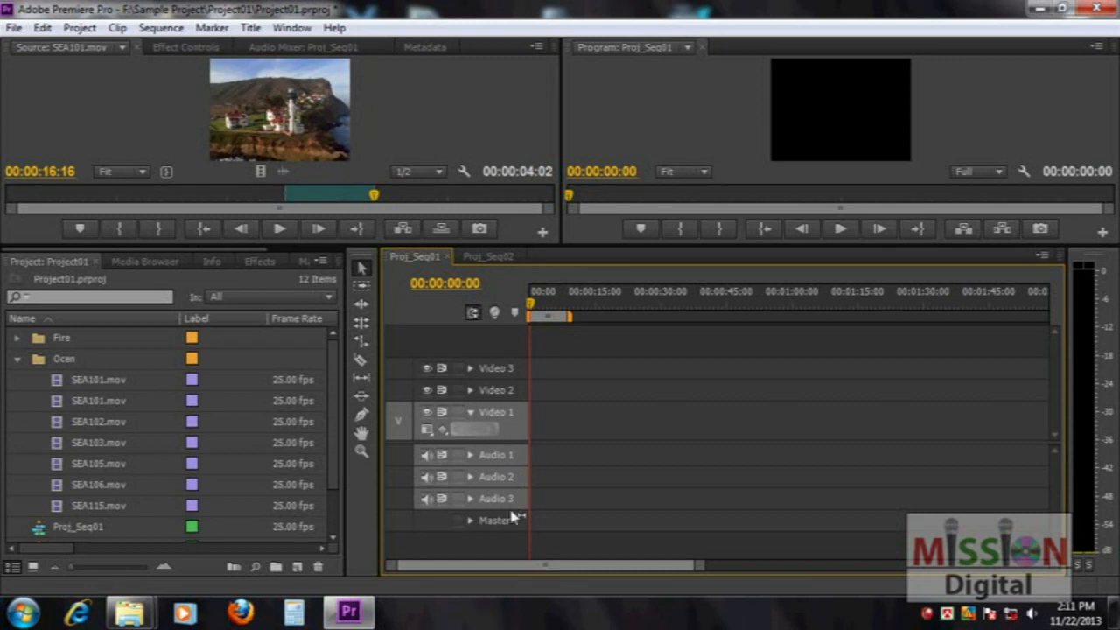
# Place the first SEA101.mov clip from the Ocen bin at the start of Video 1, and delete it from the track
pyautogui.click(56, 387)
pyautogui.moveTo(160, 431); pyautogui.dragTo(535, 431)
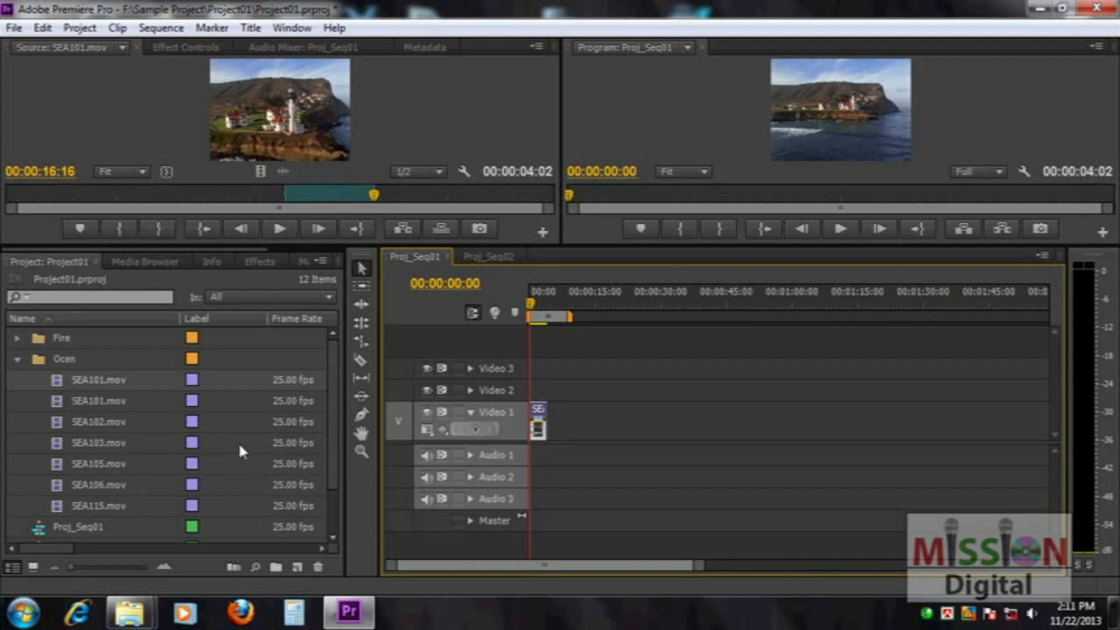
pyautogui.press('Delete')
# Open the Import dialog, and browse the Project01 folder, drive F: and the Sample Project folder
pyautogui.moveTo(333, 414); pyautogui.dragTo(324, 523)
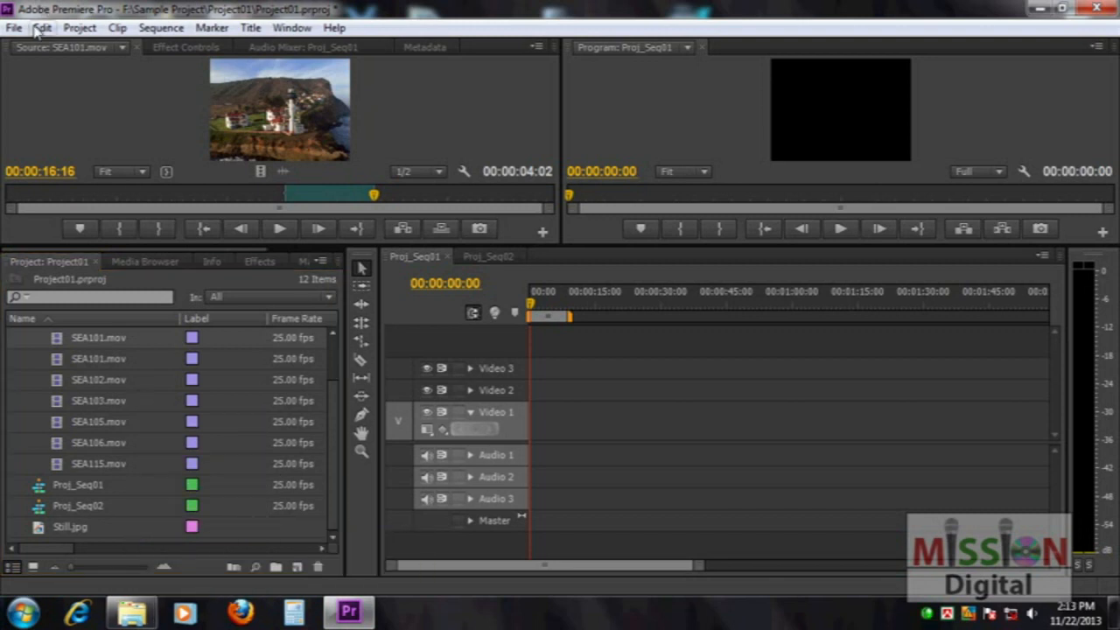
pyautogui.click(14, 27)
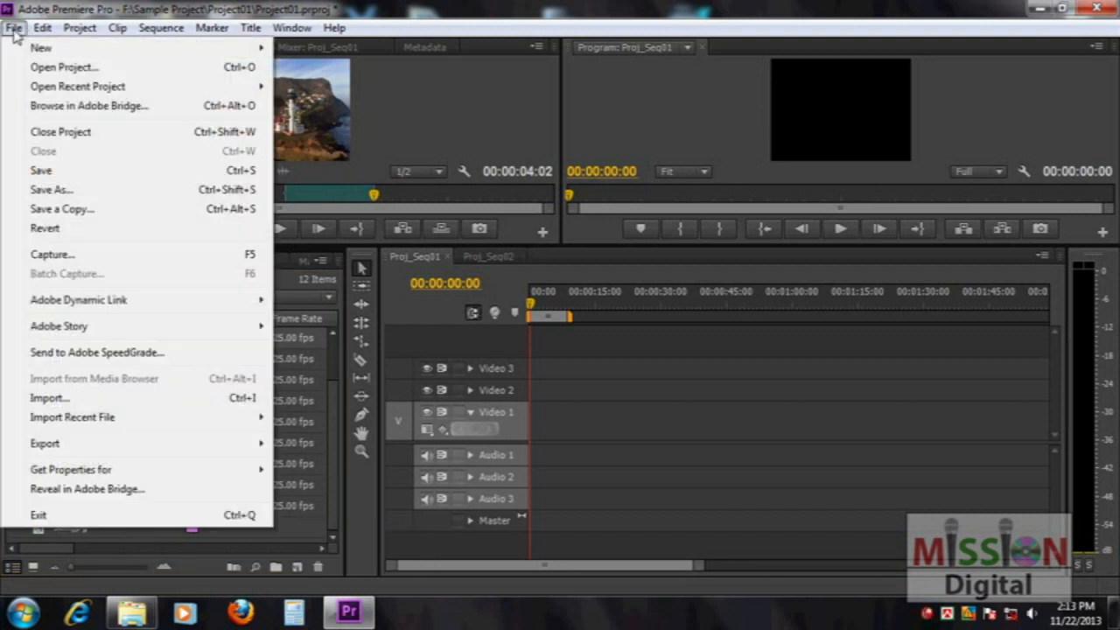
pyautogui.click(53, 400)
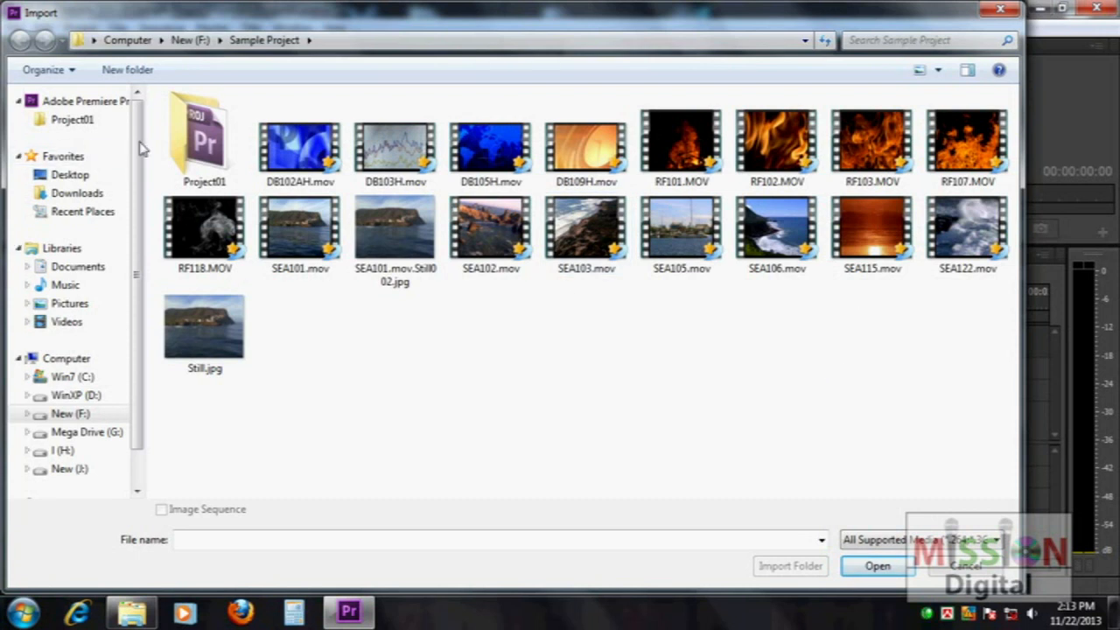
pyautogui.doubleClick(203, 142)
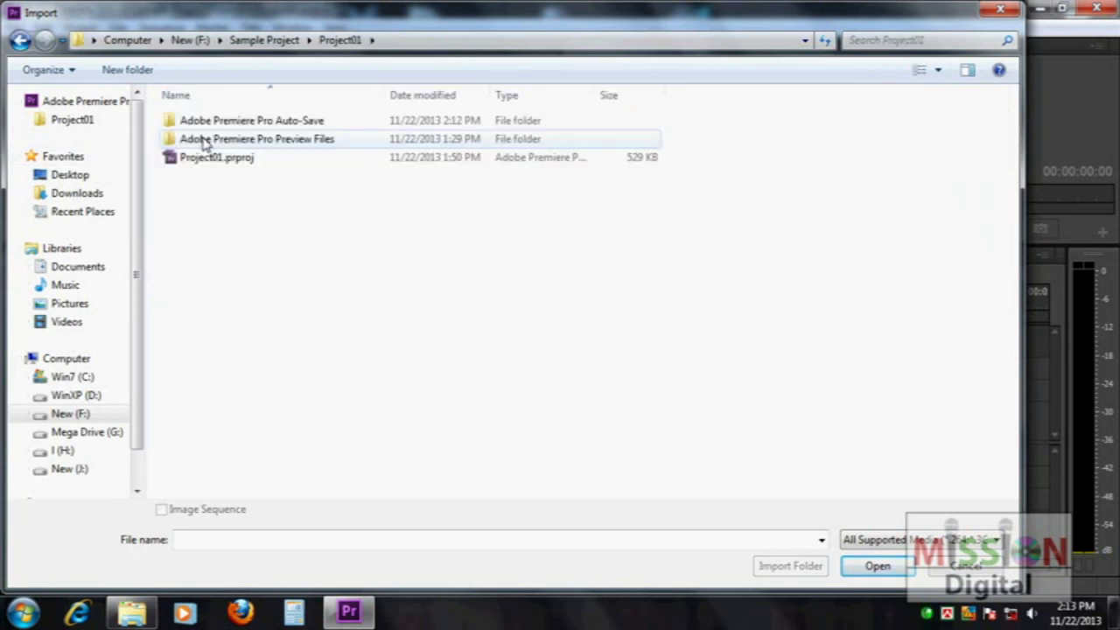
pyautogui.press('BackSpace')
pyautogui.press('BackSpace')
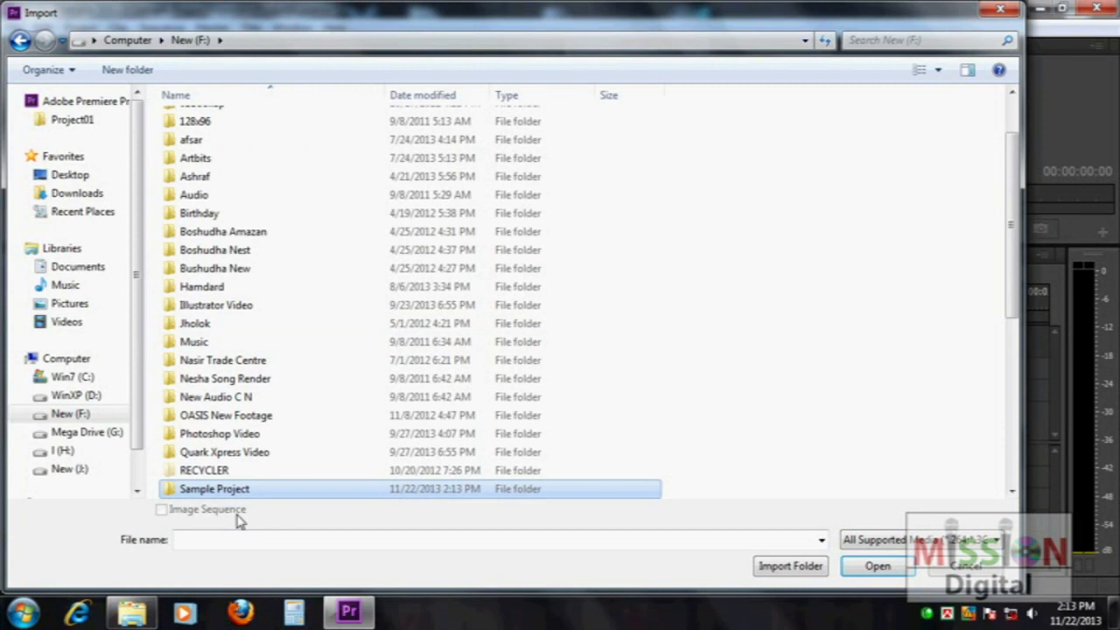
pyautogui.doubleClick(264, 494)
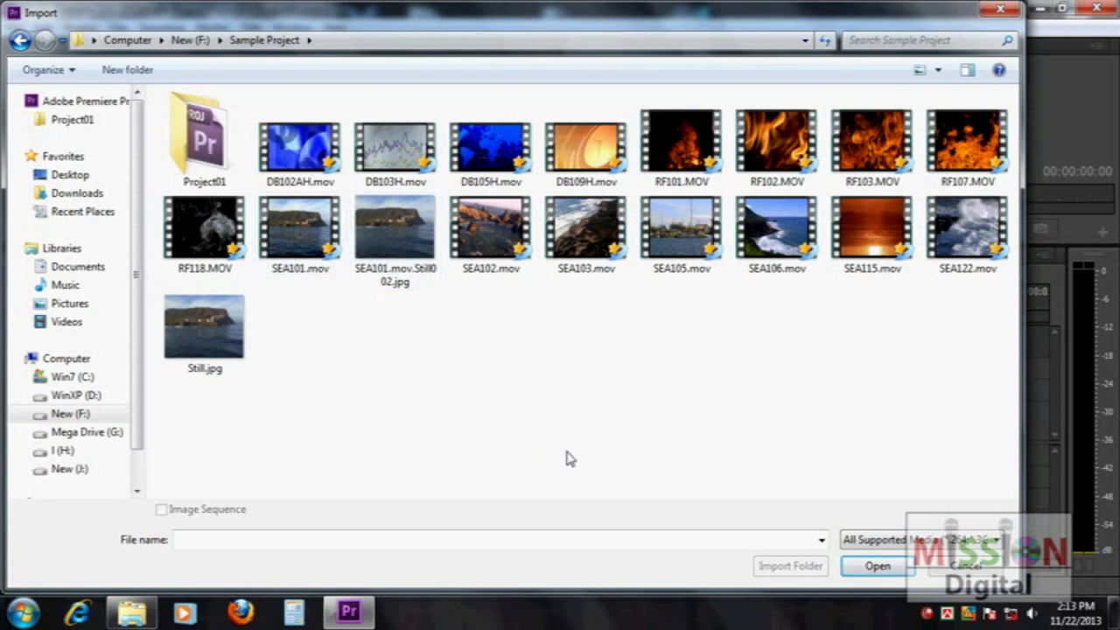
# Look through the file formats available for import, keeping All Supported Media as the filter
pyautogui.click(820, 541)
pyautogui.click(957, 541)
pyautogui.click(957, 544)
pyautogui.click(957, 544)
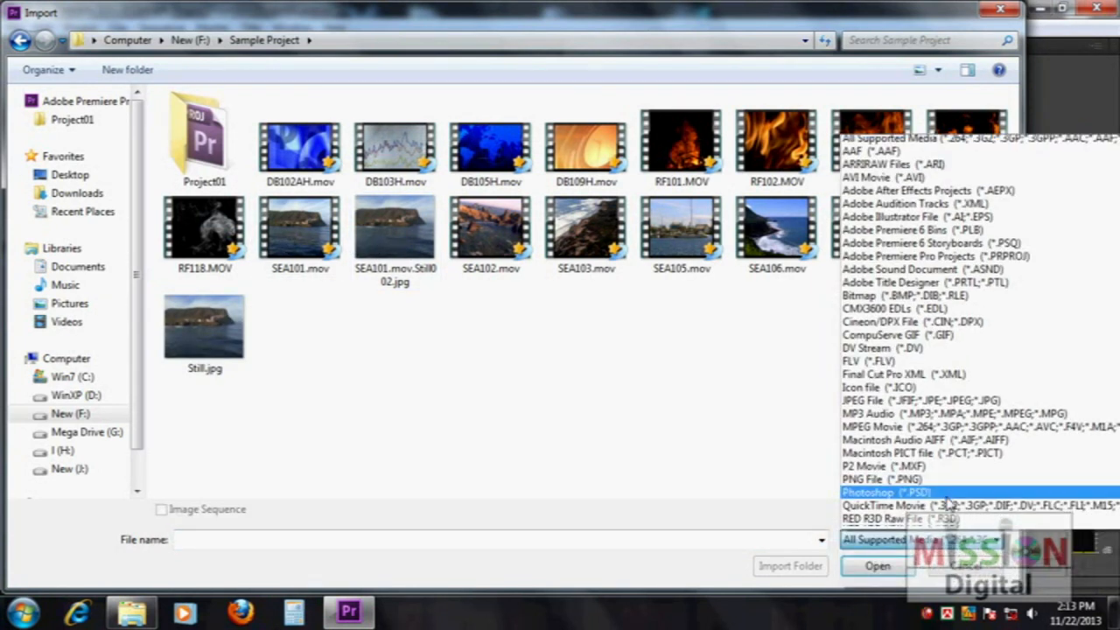
pyautogui.scroll(-2, 949, 502)
pyautogui.scroll(2, 946, 507)
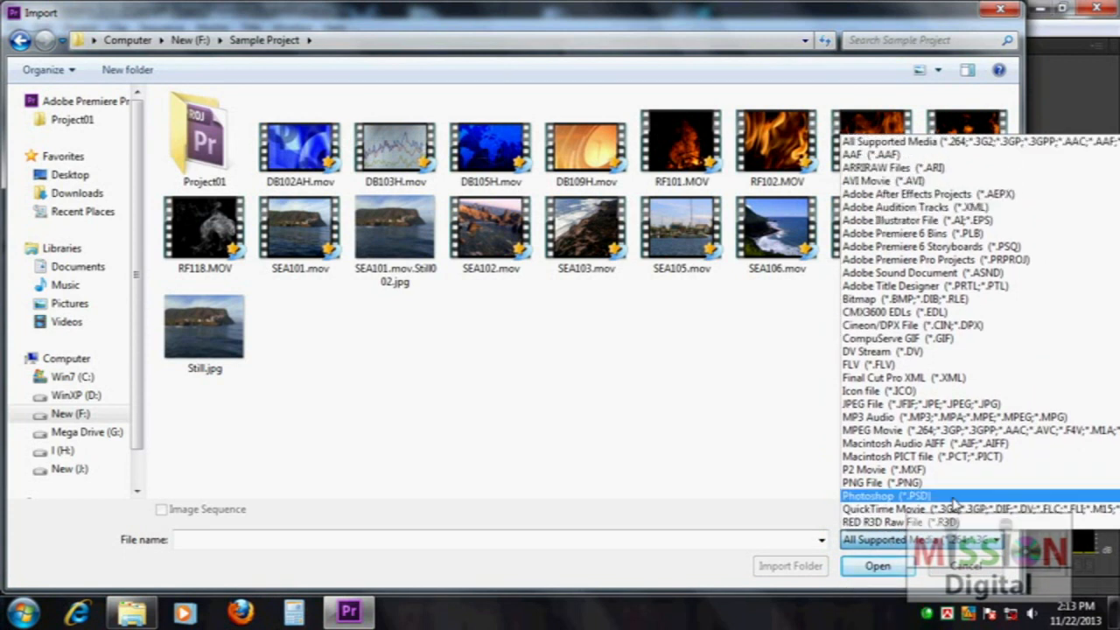
pyautogui.click(917, 148)
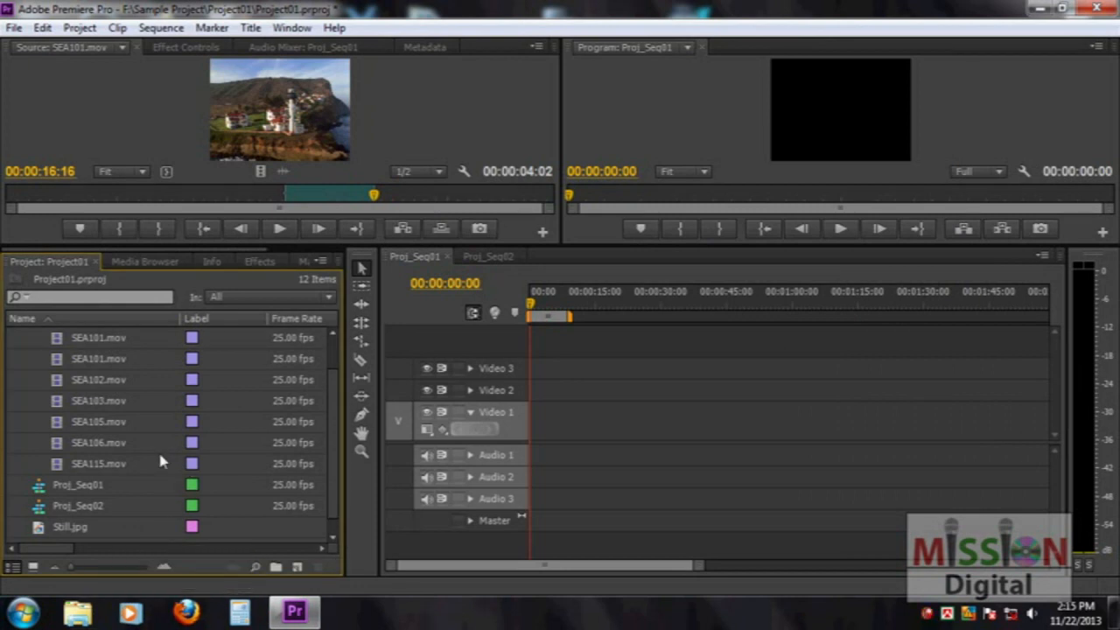
# Import Avatar - Creating the World of Pandora (HD).avi from the Sample Project folder, and locate it in the project list
pyautogui.click(13, 27)
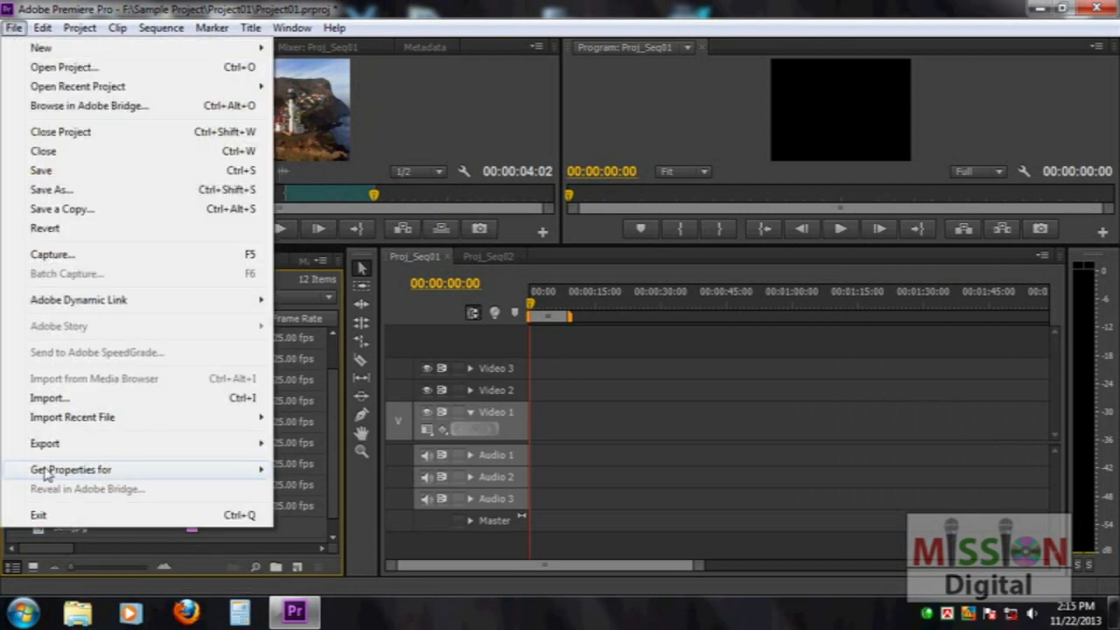
pyautogui.click(171, 400)
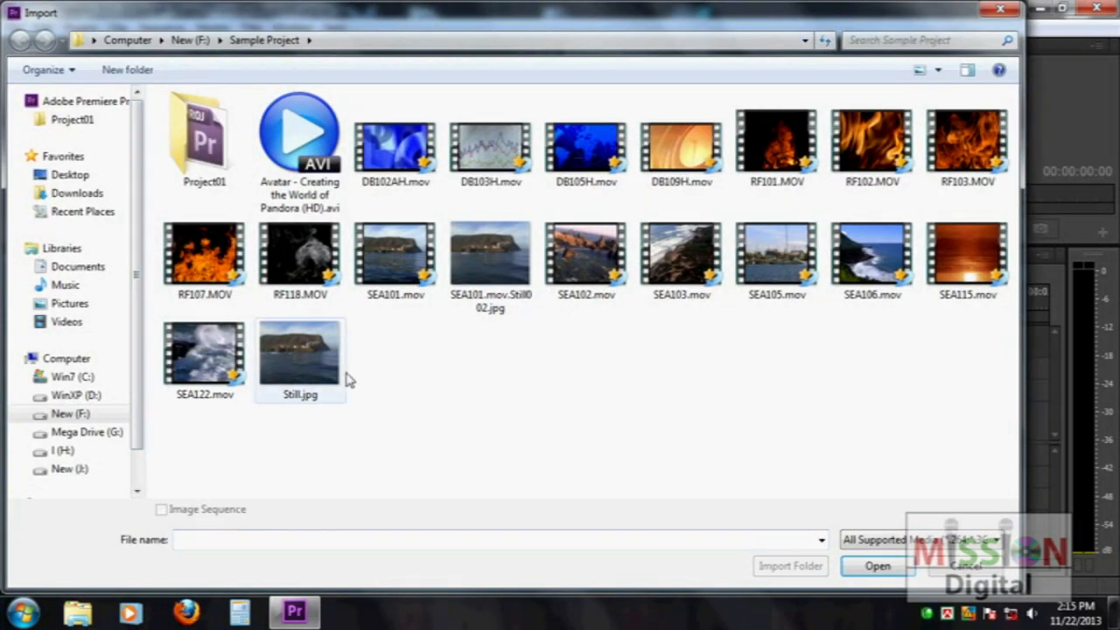
pyautogui.click(306, 166)
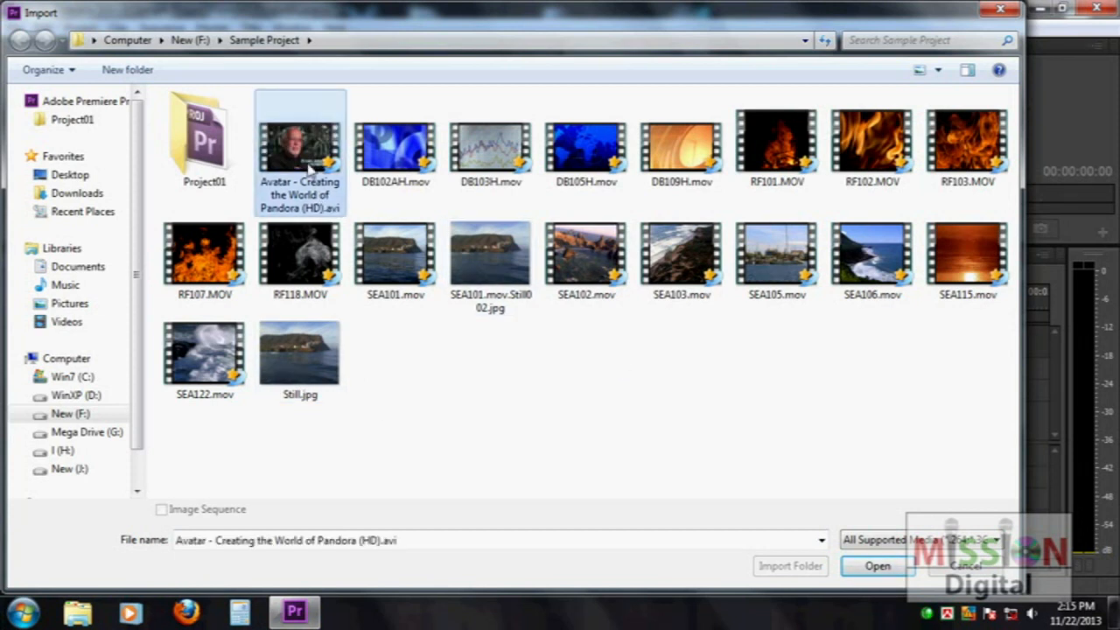
pyautogui.click(874, 566)
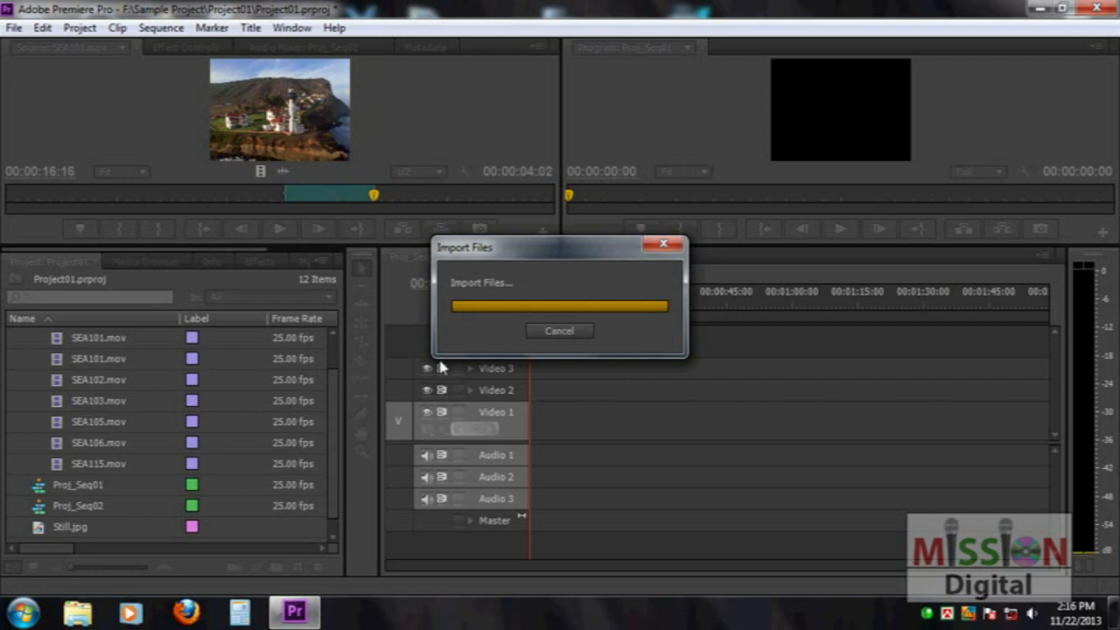
pyautogui.moveTo(334, 419)
pyautogui.mouseDown()
pyautogui.moveTo(330, 515)
pyautogui.moveTo(332, 417)
pyautogui.mouseUp()
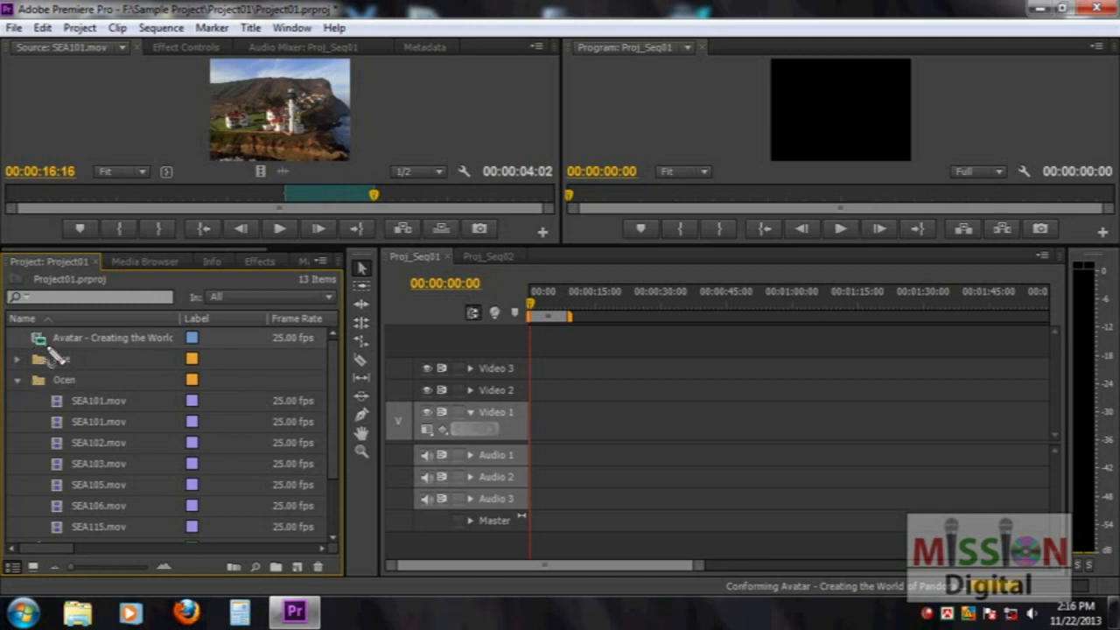
pyautogui.moveTo(28, 348)
pyautogui.mouseDown()
pyautogui.moveTo(26, 335)
pyautogui.moveTo(52, 341)
pyautogui.mouseUp()
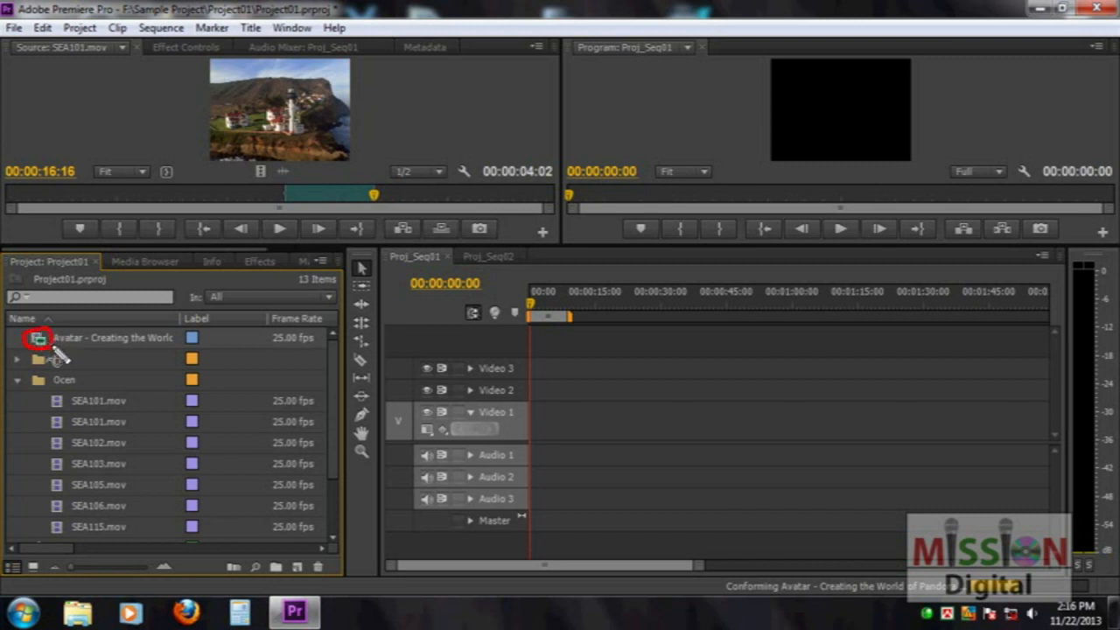
pyautogui.moveTo(37, 345)
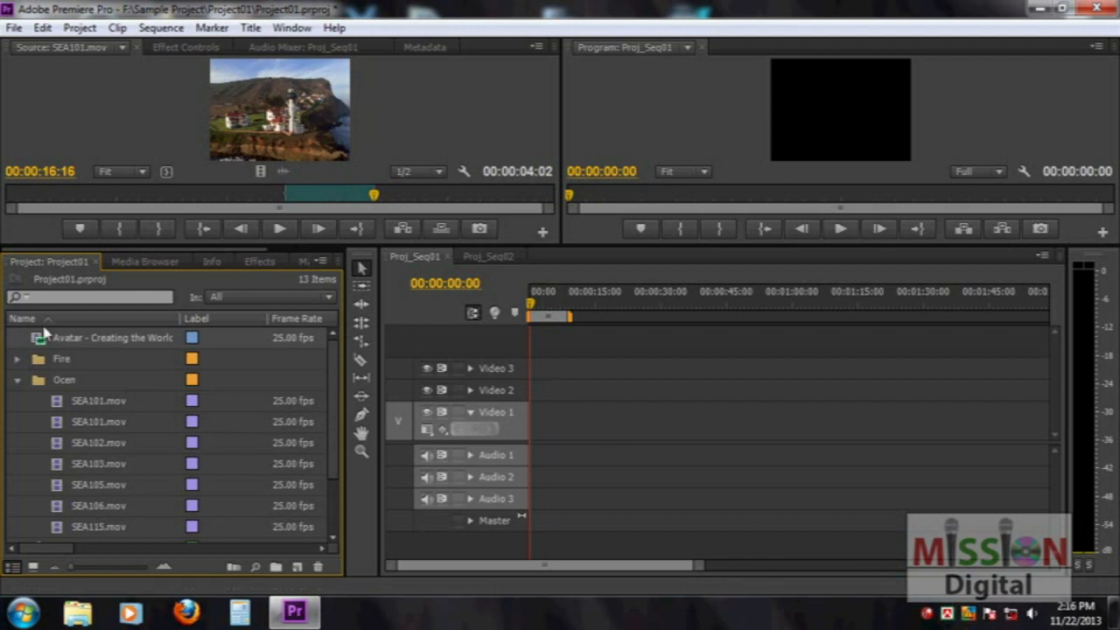
# Place the Avatar clip at the start of Video 1 and Audio 1 in Proj_Seq01, keeping the existing sequence settings
pyautogui.moveTo(41, 341); pyautogui.dragTo(530, 434)
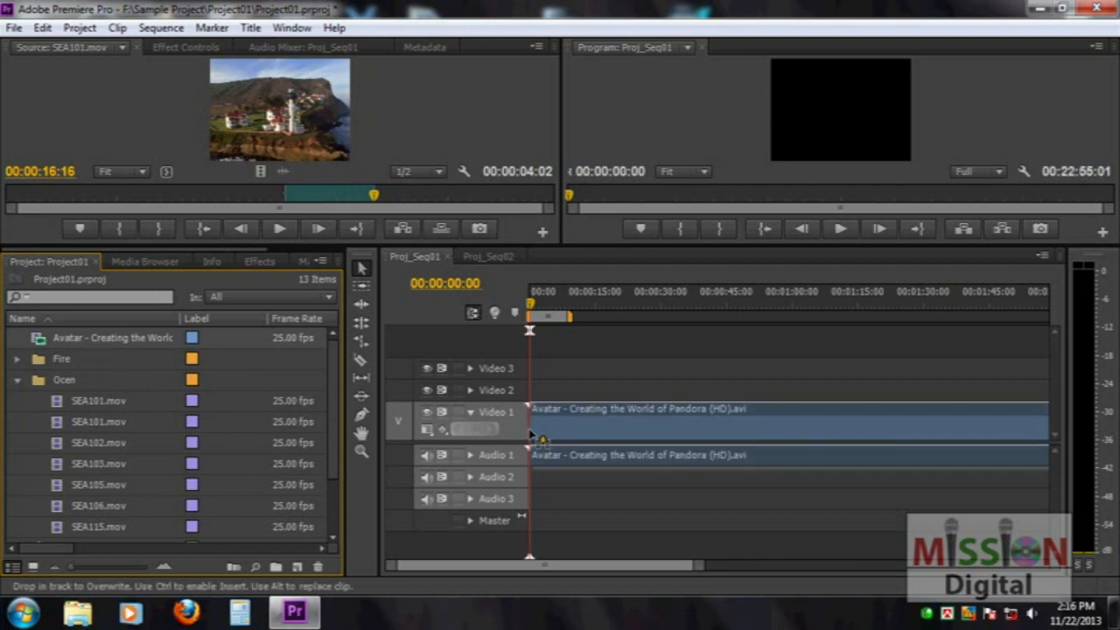
pyautogui.moveTo(530, 434); pyautogui.dragTo(531, 433)
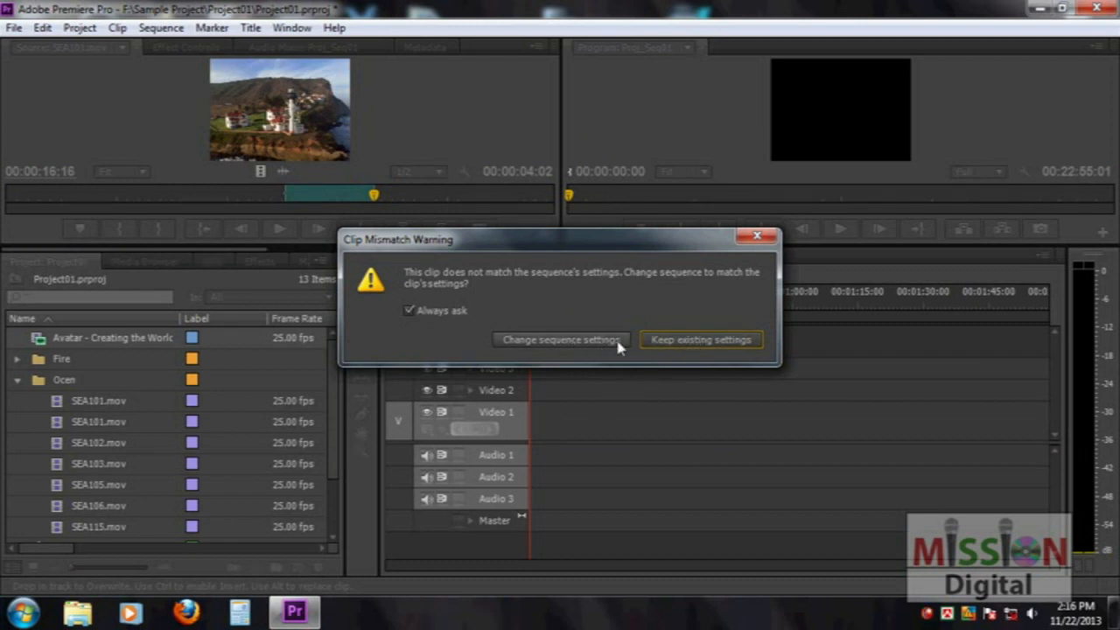
pyautogui.click(679, 342)
# Enlarge the monitors by lowering the timeline panel's height, and preview the Avatar clip in Proj_Seq01, stopping at 00:00:33:11
pyautogui.moveTo(548, 299)
pyautogui.mouseDown()
pyautogui.moveTo(575, 299)
pyautogui.moveTo(556, 299)
pyautogui.mouseUp()
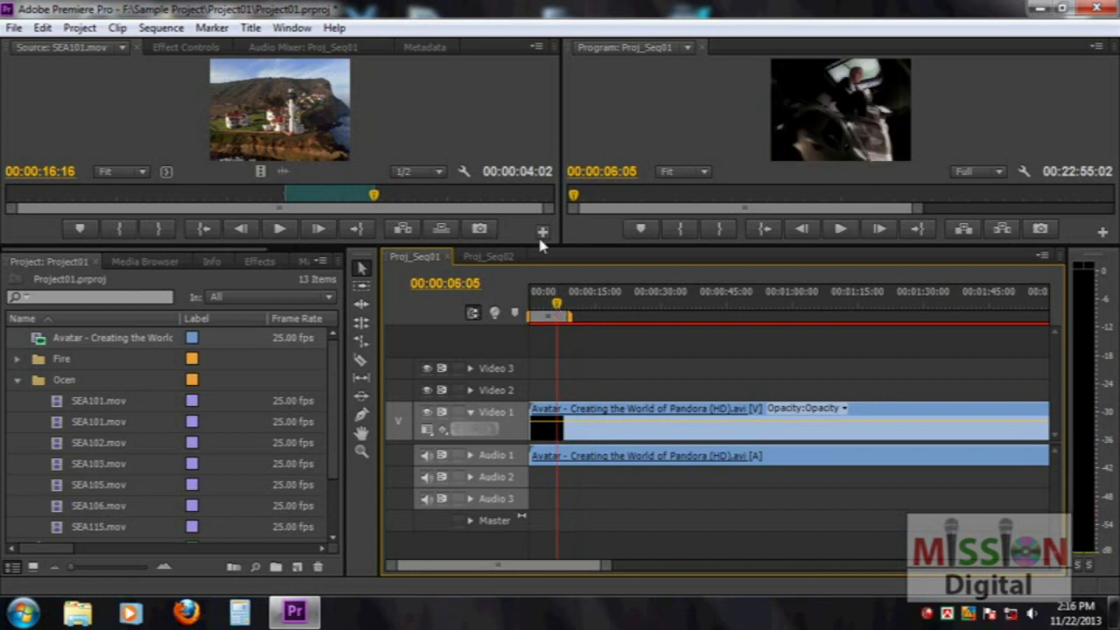
pyautogui.moveTo(537, 248); pyautogui.dragTo(537, 335)
pyautogui.moveTo(556, 398); pyautogui.dragTo(653, 399)
pyautogui.press('space')
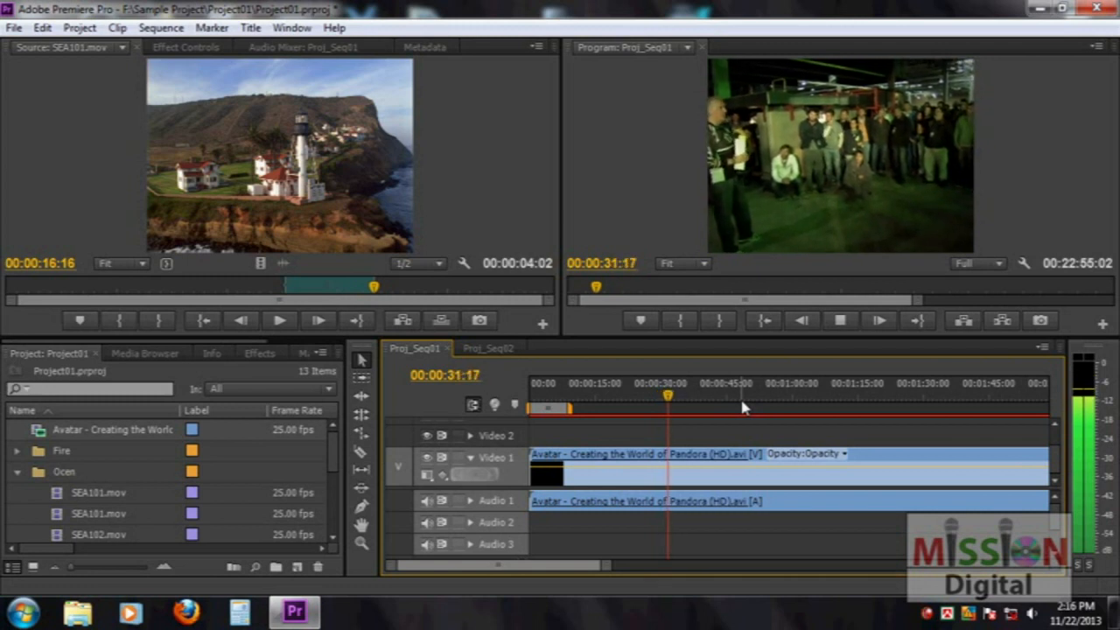
pyautogui.press('space')
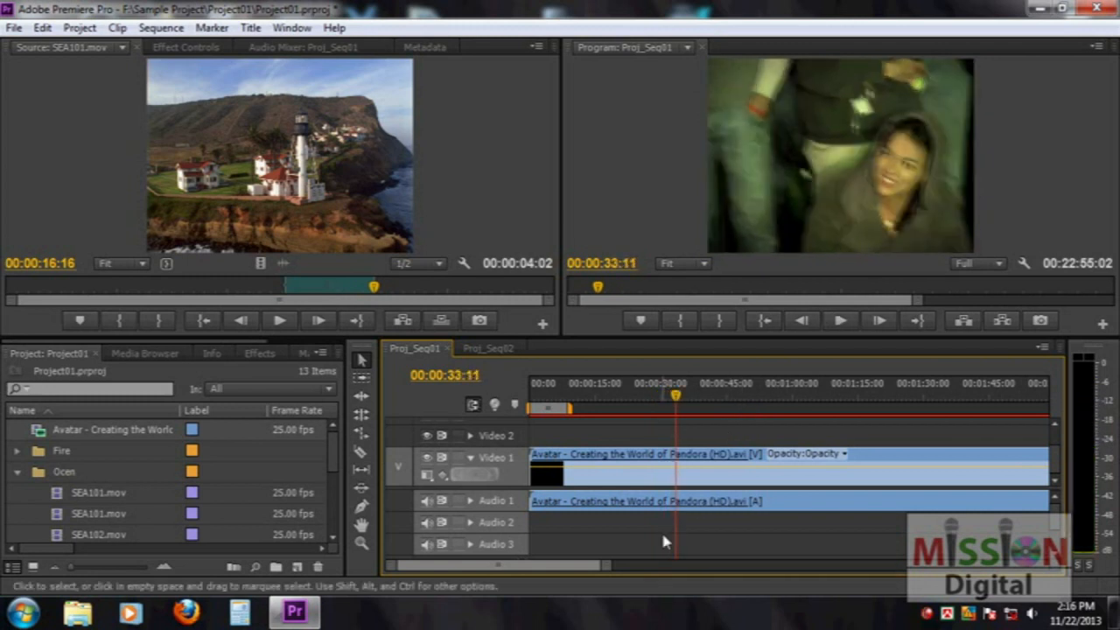
# Expand Audio 1 to view its waveform, collapse Video 1 and Audio 1, and return the playhead to the start
pyautogui.click(470, 501)
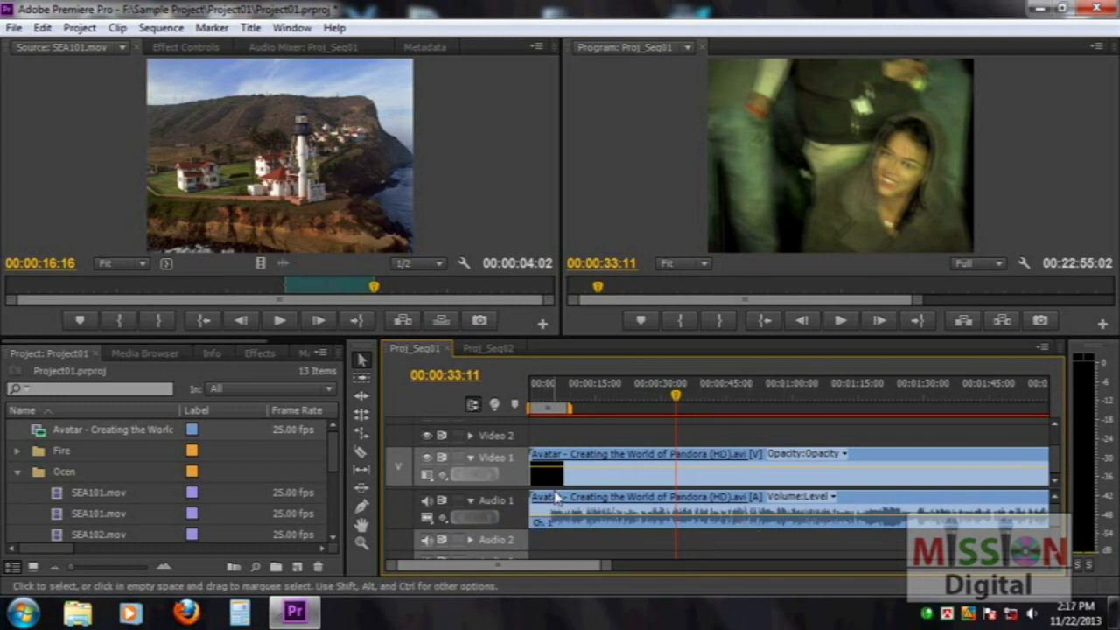
pyautogui.click(470, 458)
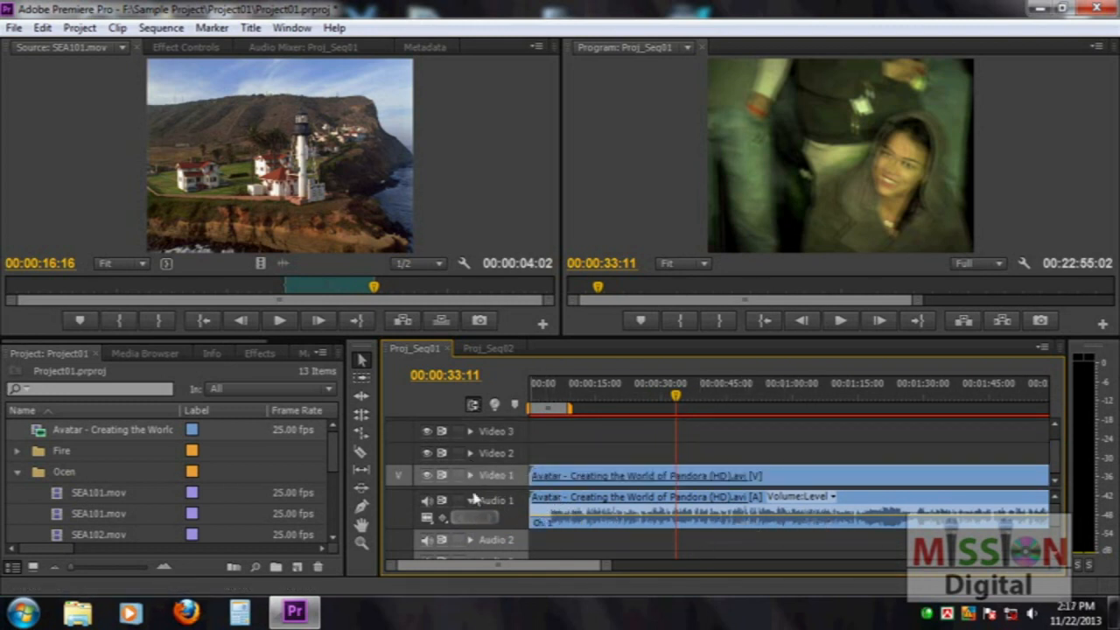
pyautogui.click(469, 499)
pyautogui.scroll(-2, 647, 472)
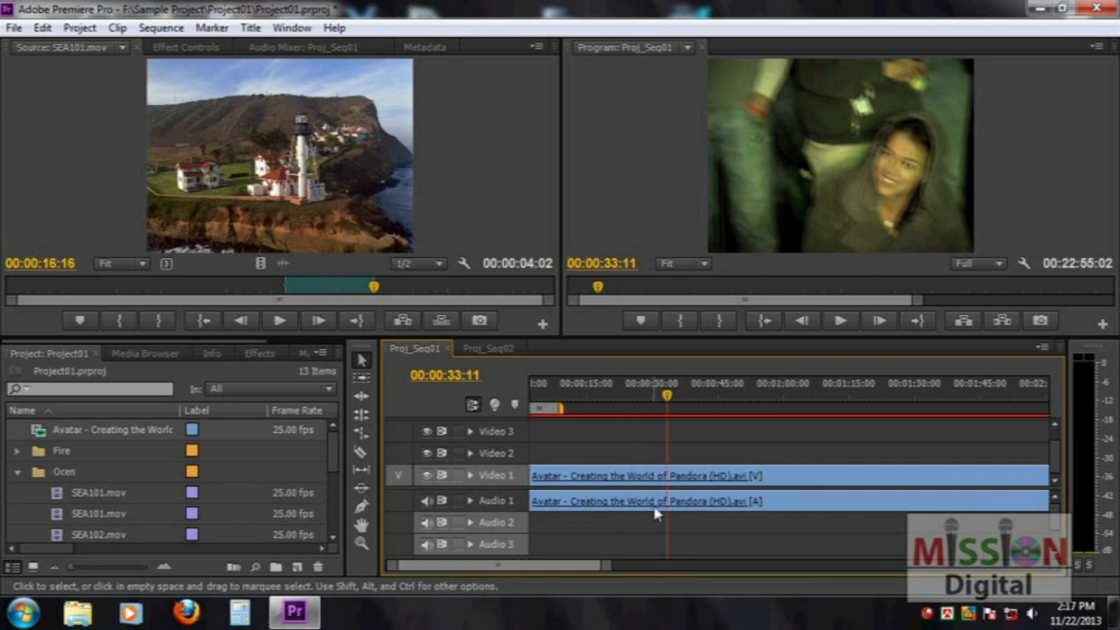
pyautogui.press('Home')
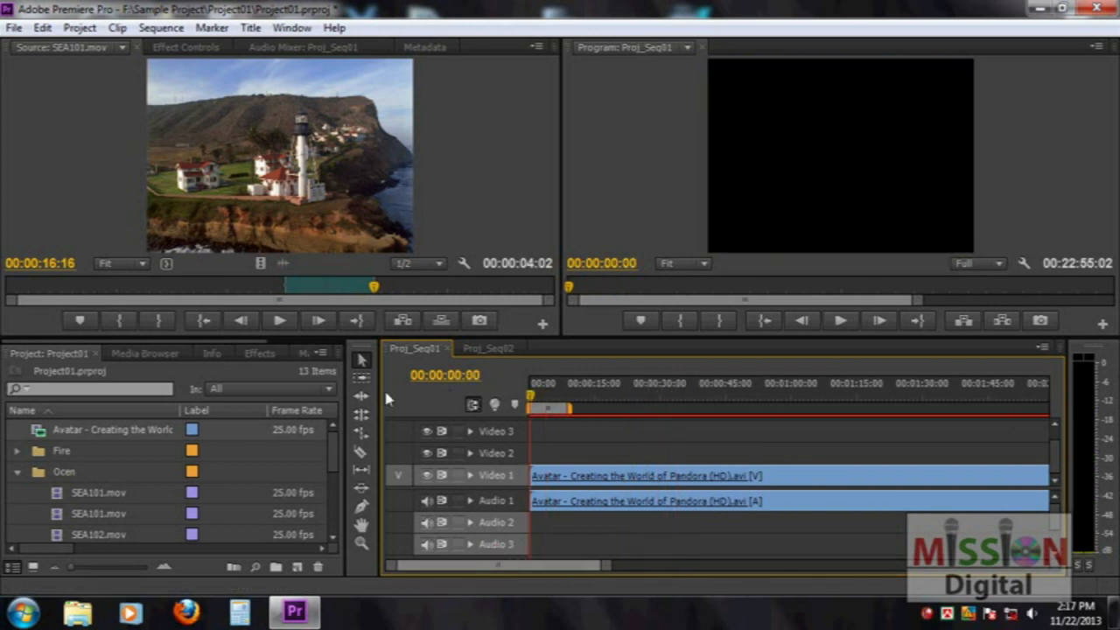
# Target the Video 1, Video 2 and Video 3 tracks in the Proj_Seq01 timeline
pyautogui.moveTo(333, 450); pyautogui.dragTo(333, 423)
pyautogui.click(624, 426)
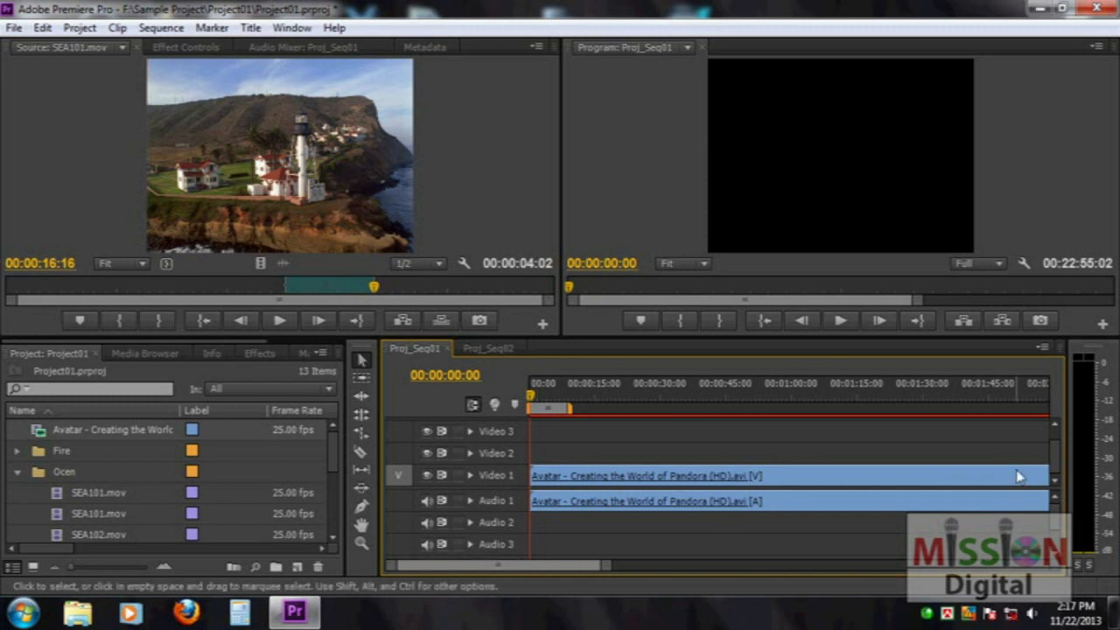
pyautogui.moveTo(1057, 474)
pyautogui.mouseDown()
pyautogui.moveTo(1058, 443)
pyautogui.moveTo(1057, 481)
pyautogui.mouseUp()
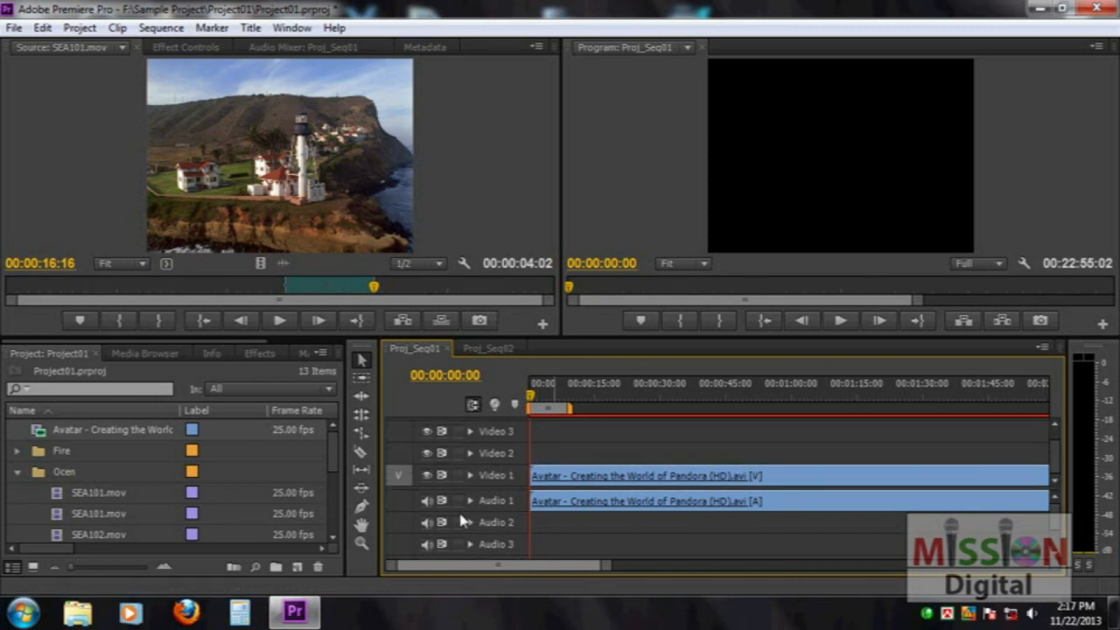
pyautogui.click(500, 479)
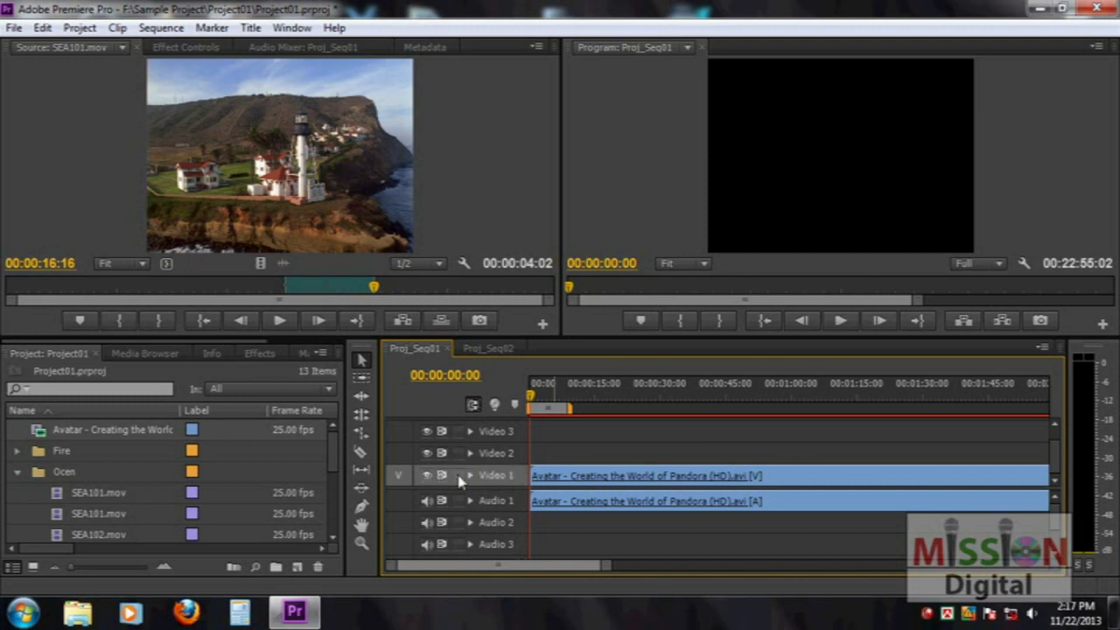
pyautogui.click(501, 455)
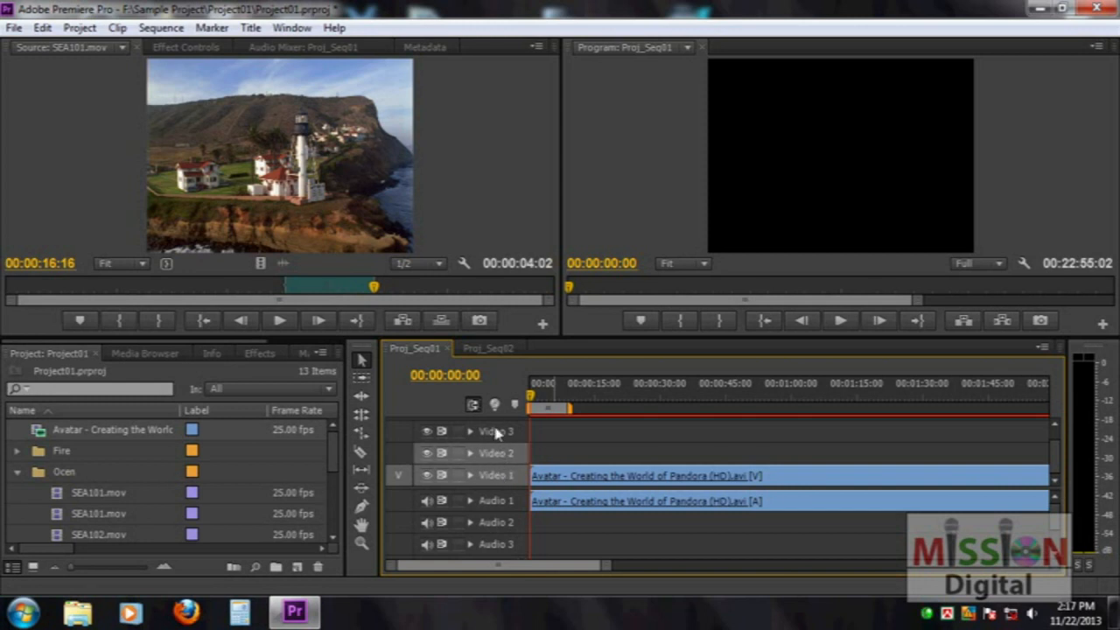
pyautogui.click(489, 439)
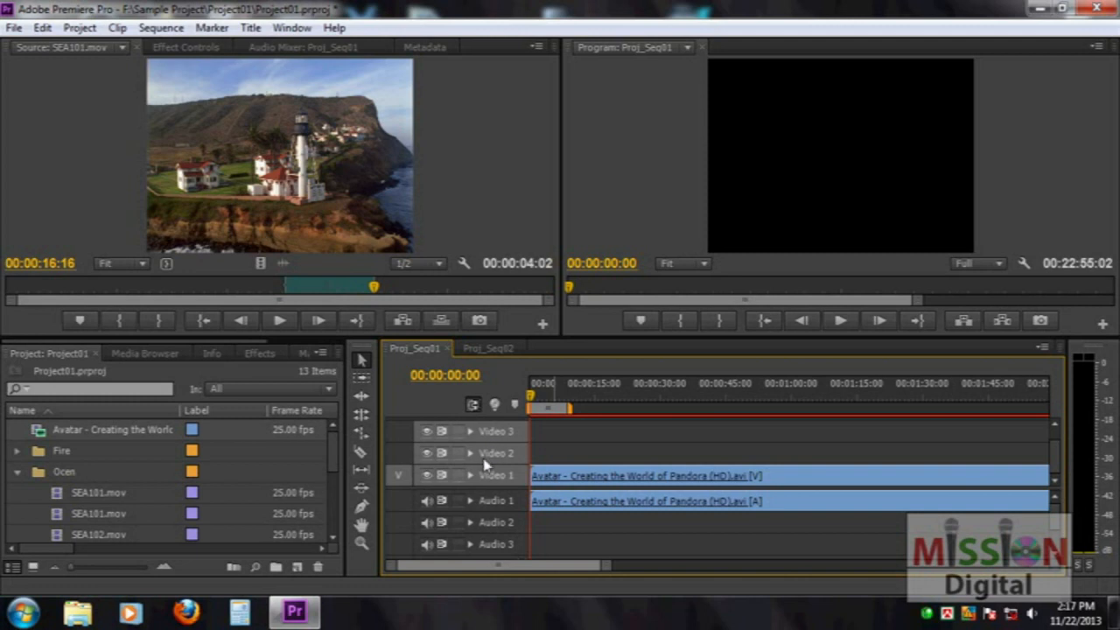
# Untarget the Video 1 and Video 2 tracks, and switch targeting of Audio 1 on and off
pyautogui.click(500, 480)
pyautogui.click(499, 453)
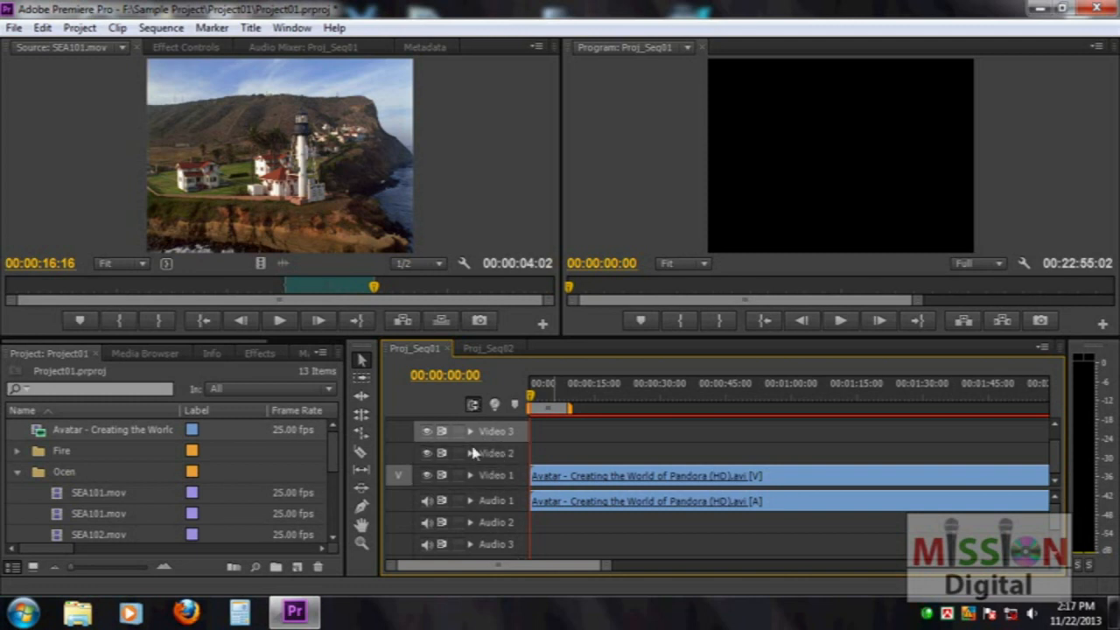
pyautogui.click(508, 504)
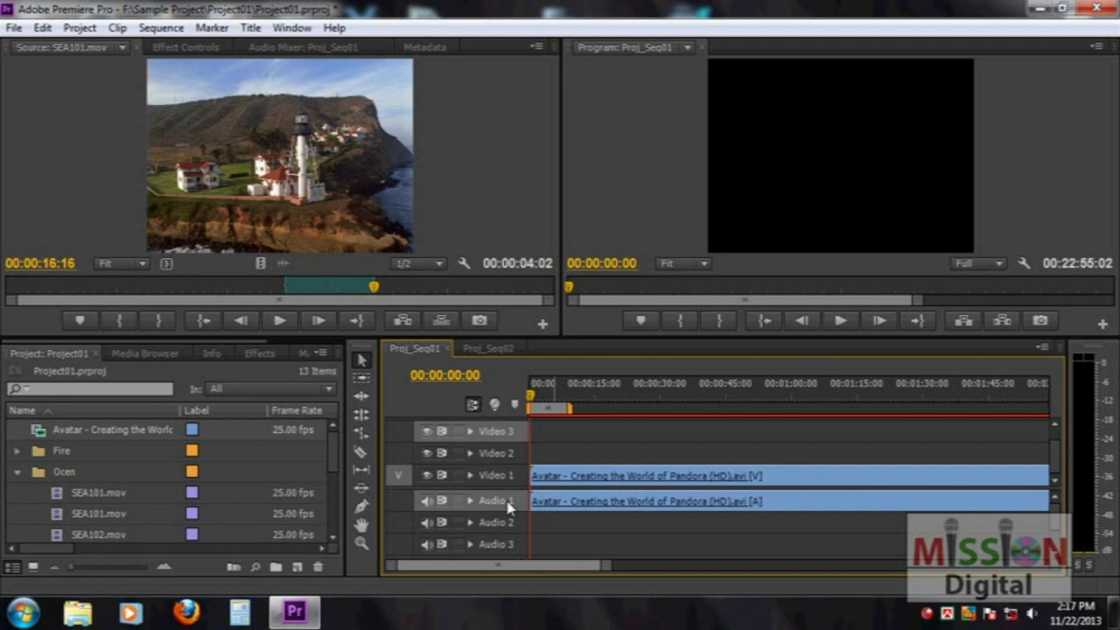
pyautogui.click(501, 504)
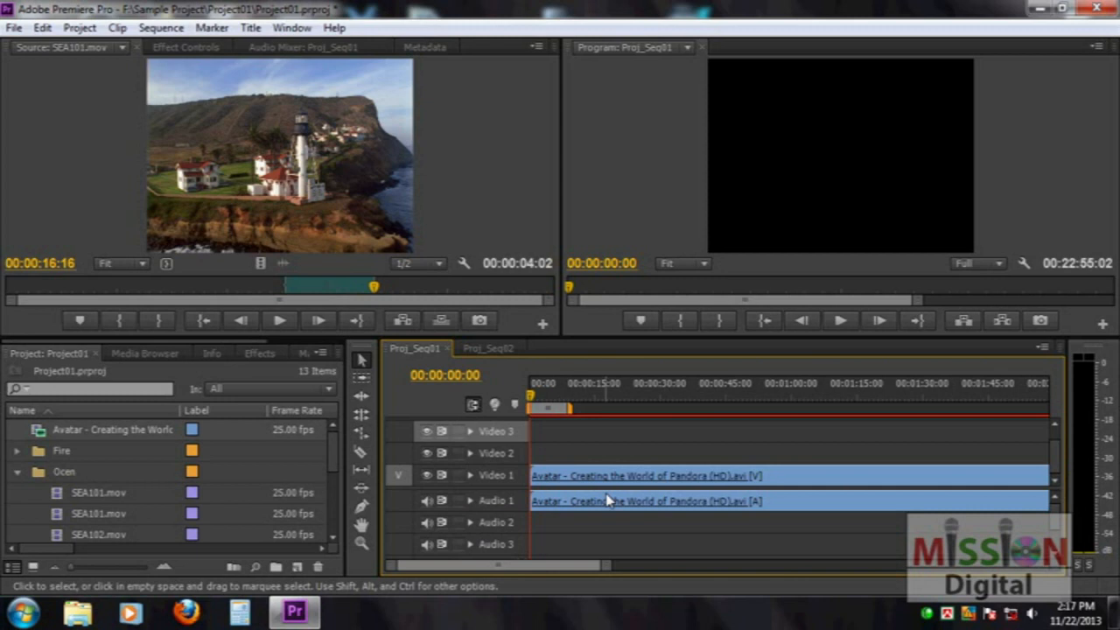
# Mute the Audio 1 track, play the sequence without its sound, and return the playhead to the start
pyautogui.click(427, 501)
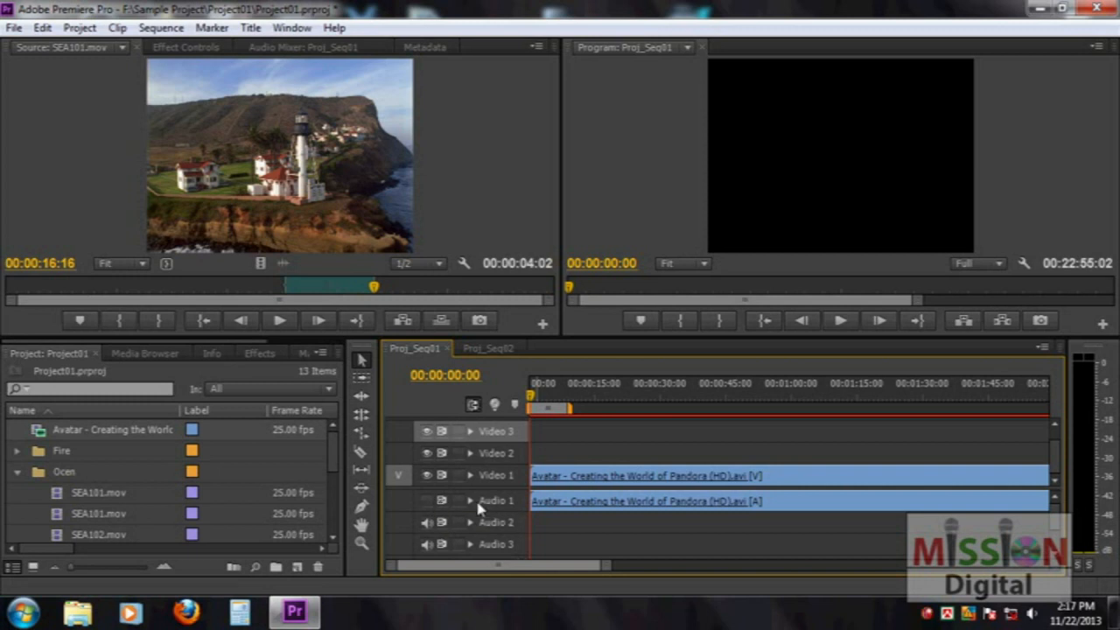
pyautogui.press('space')
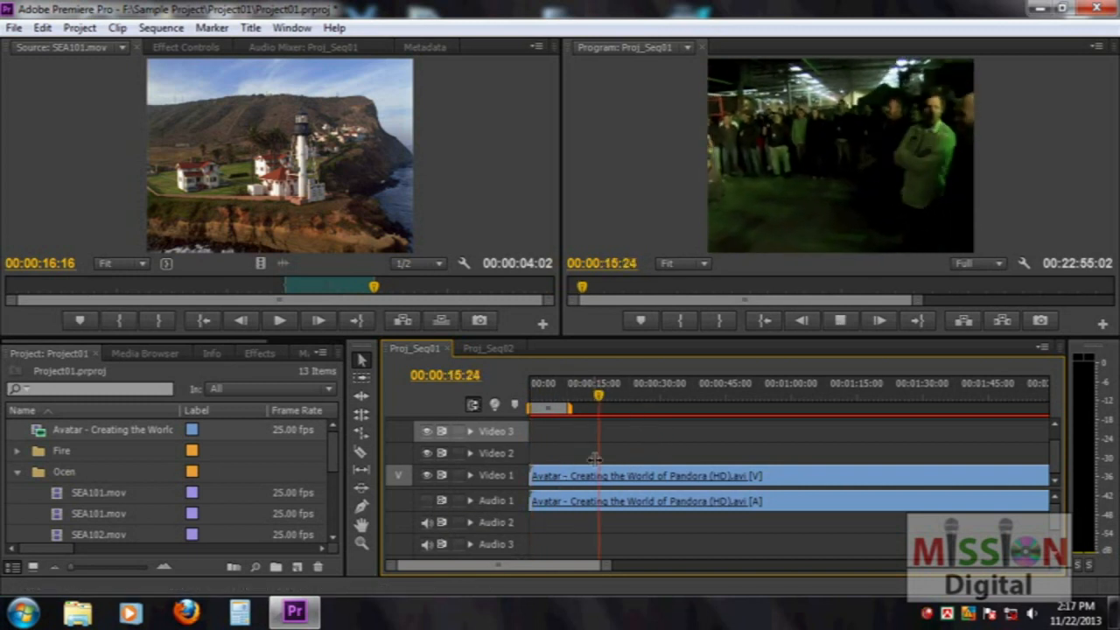
pyautogui.press('space')
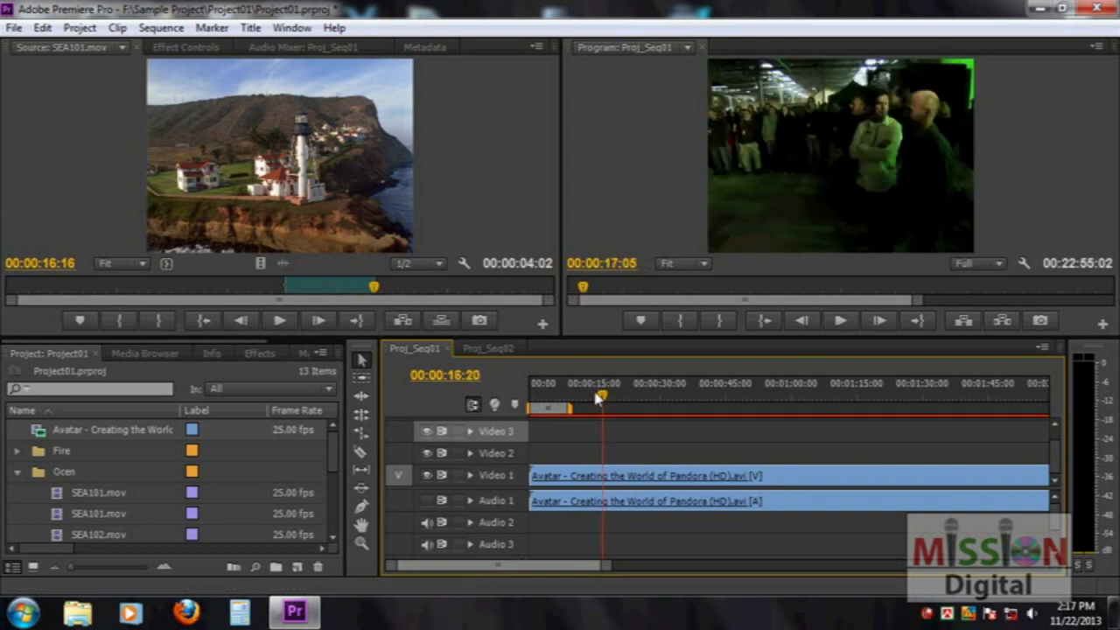
pyautogui.press('Home')
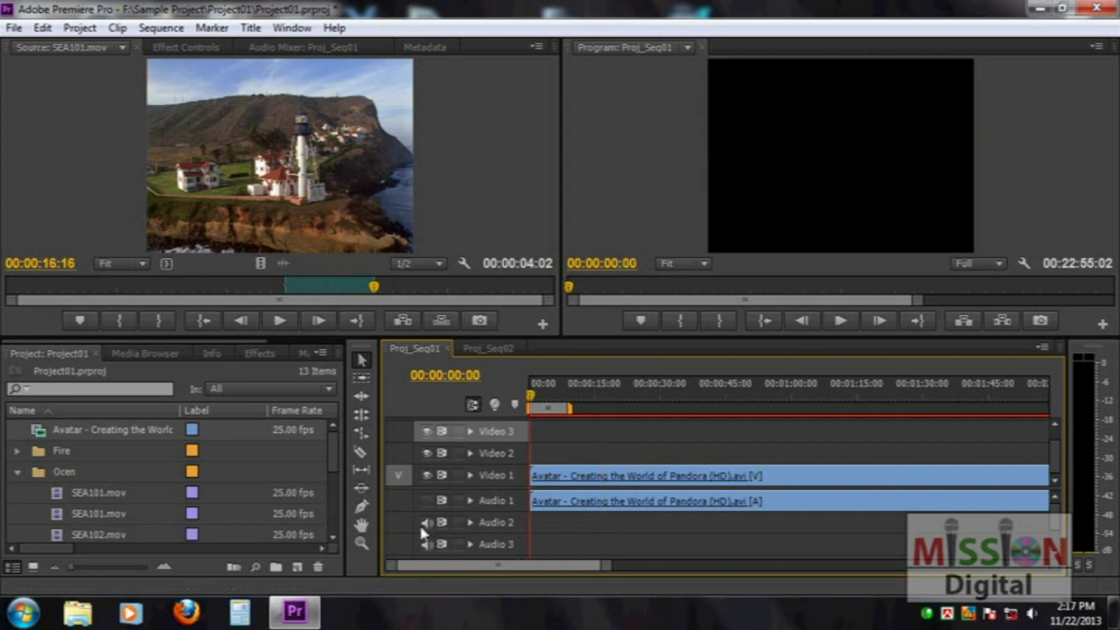
# Play the sequence with the Video 1 track's output hidden, and turn the track's output back on
pyautogui.click(427, 474)
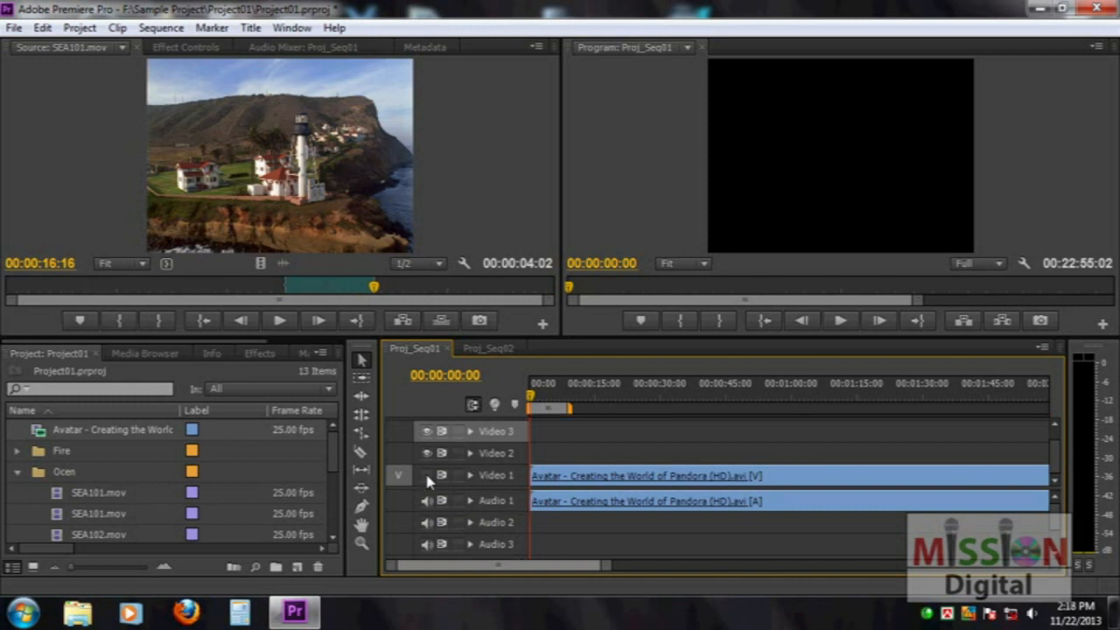
pyautogui.press('space')
pyautogui.click(630, 387)
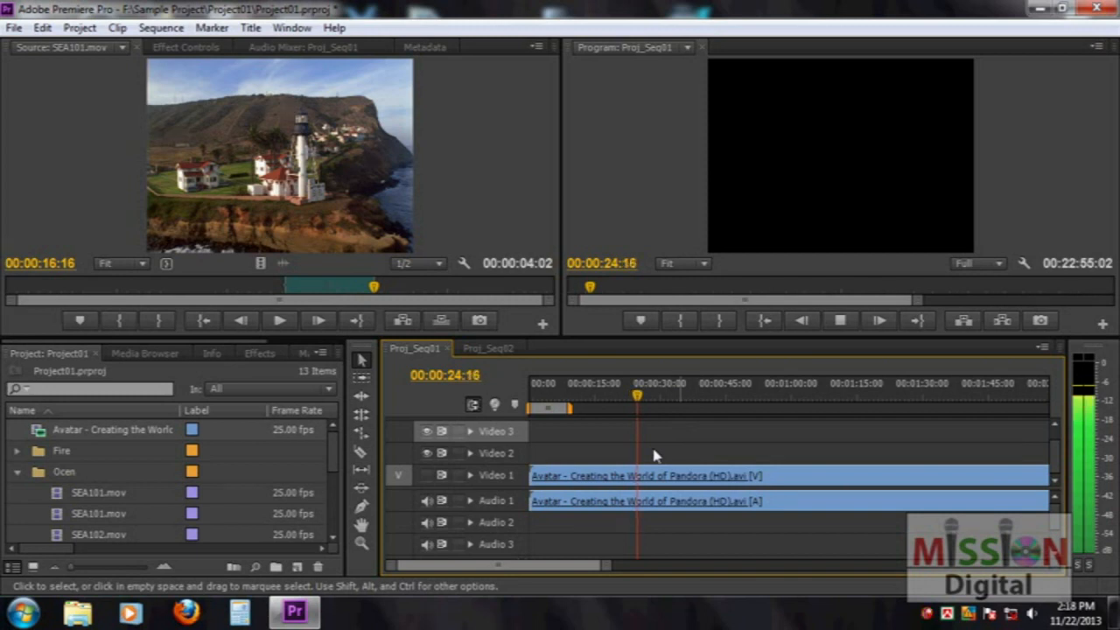
pyautogui.press('space')
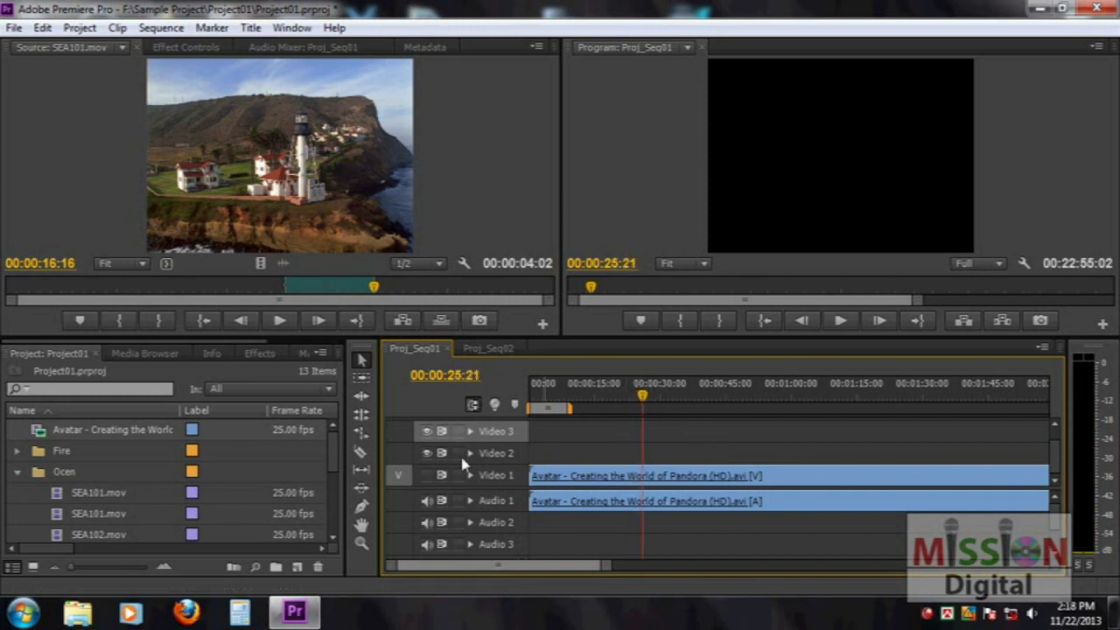
pyautogui.click(426, 475)
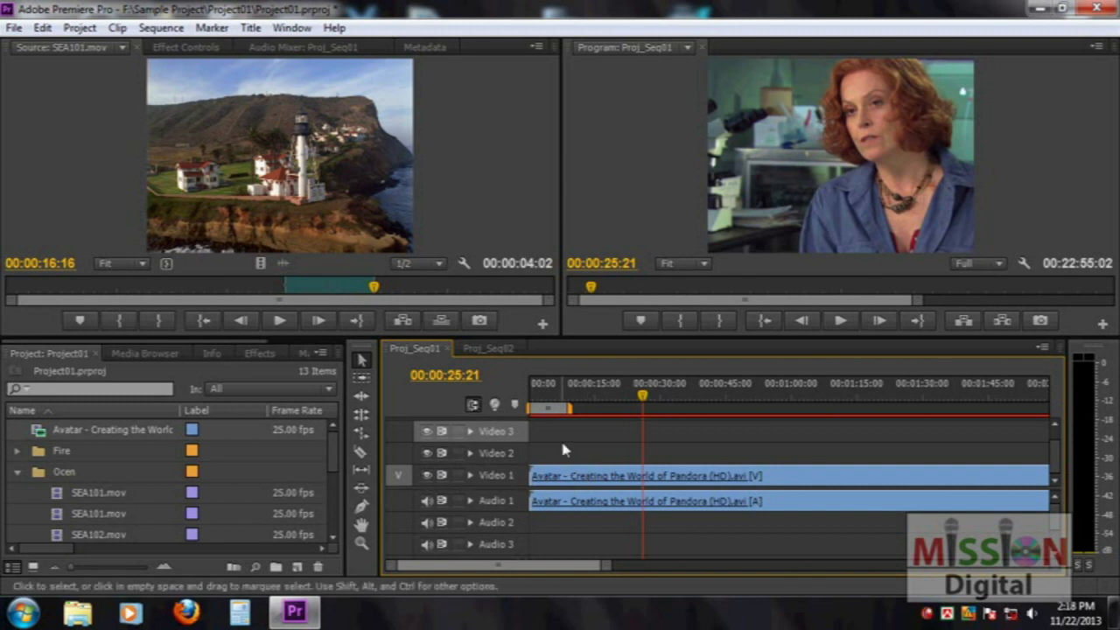
# Rename the Video 1 track to "Sample Vid"
pyautogui.rightClick(490, 478)
pyautogui.click(491, 478)
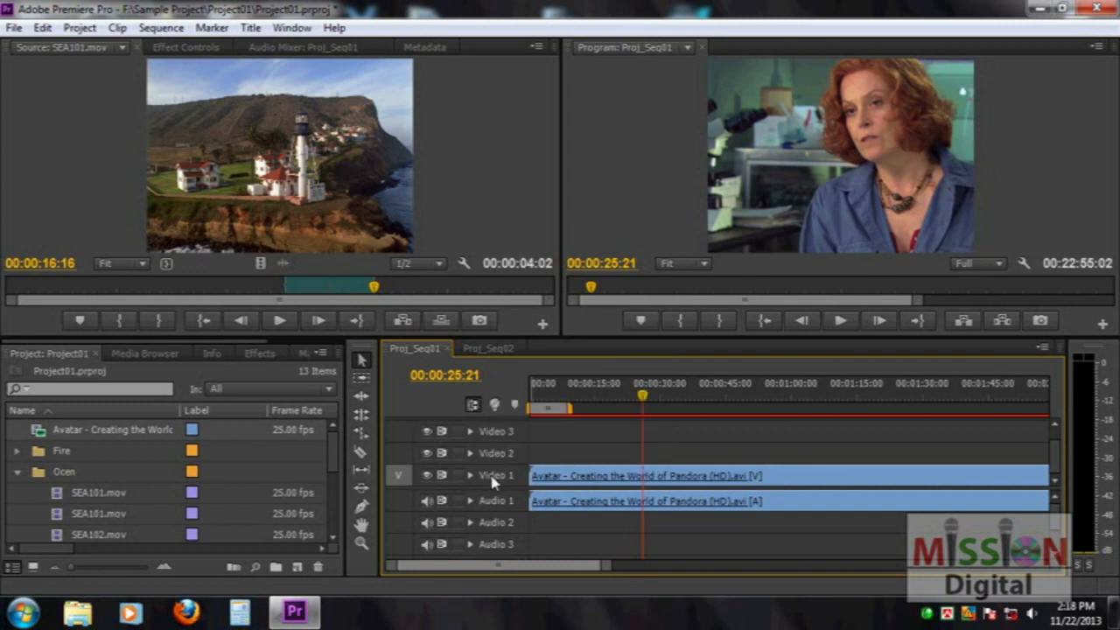
pyautogui.rightClick(496, 478)
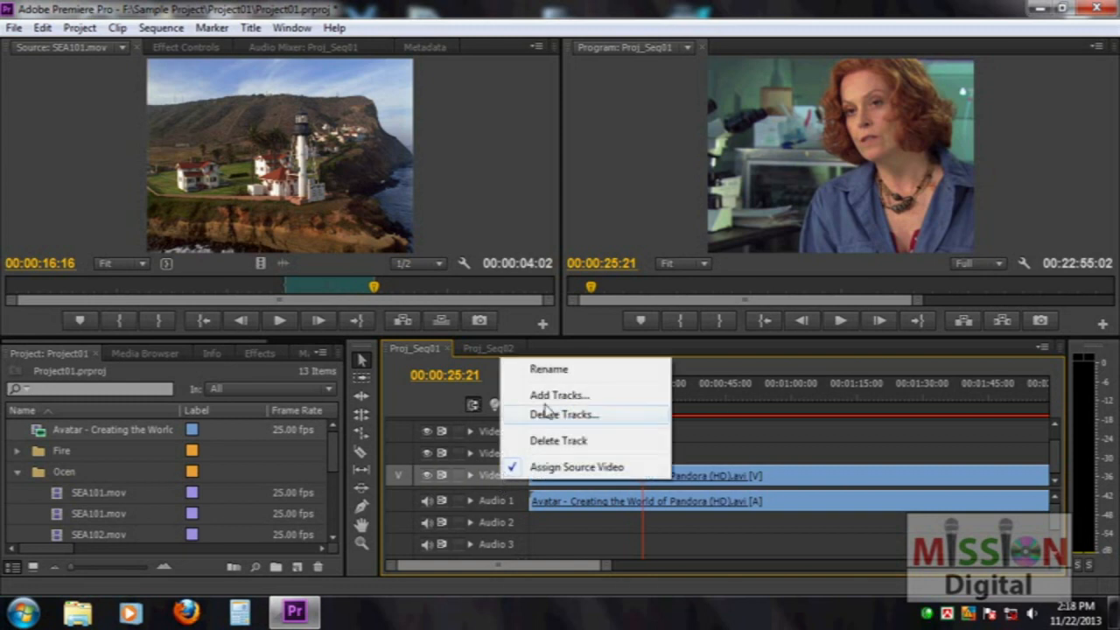
pyautogui.click(548, 371)
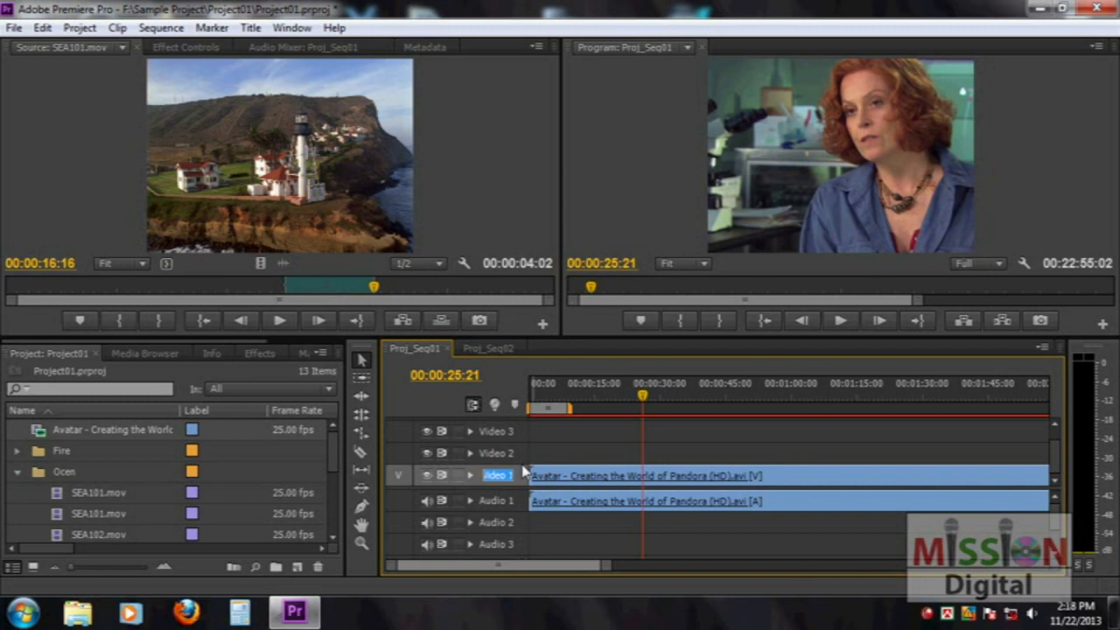
pyautogui.write('Sa')
pyautogui.write('mple Vid')
pyautogui.press('Return')
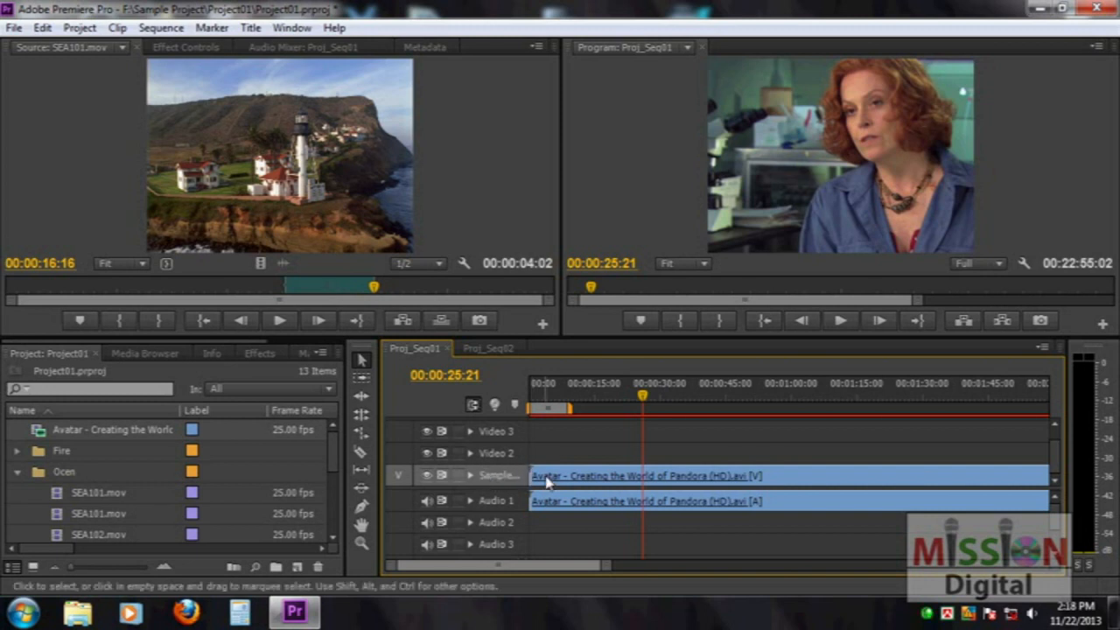
pyautogui.rightClick(515, 473)
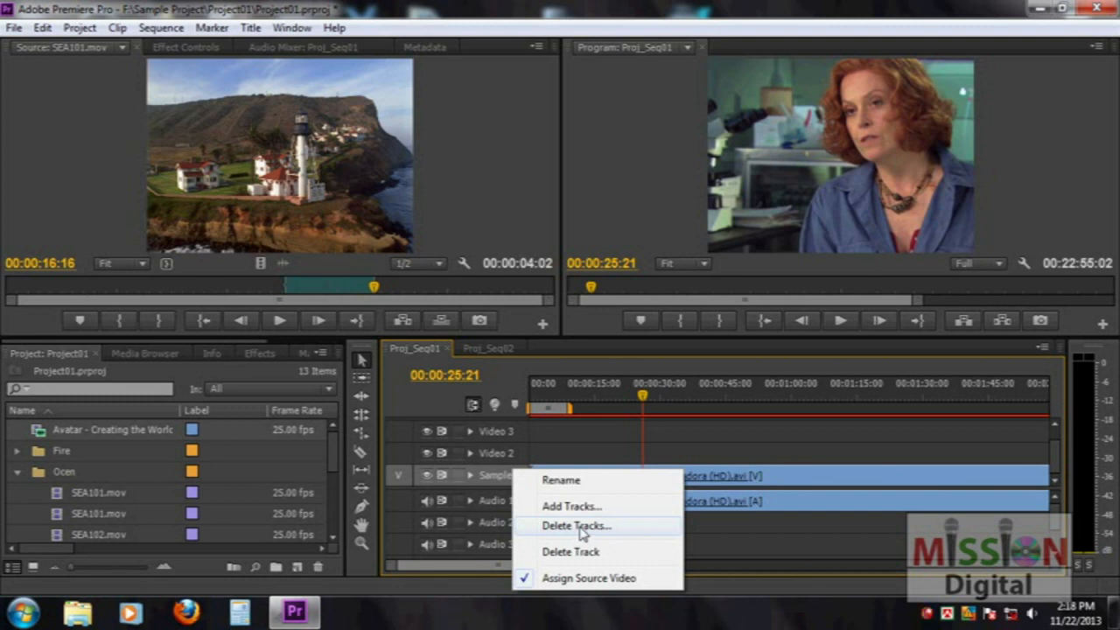
pyautogui.click(678, 424)
pyautogui.rightClick(497, 500)
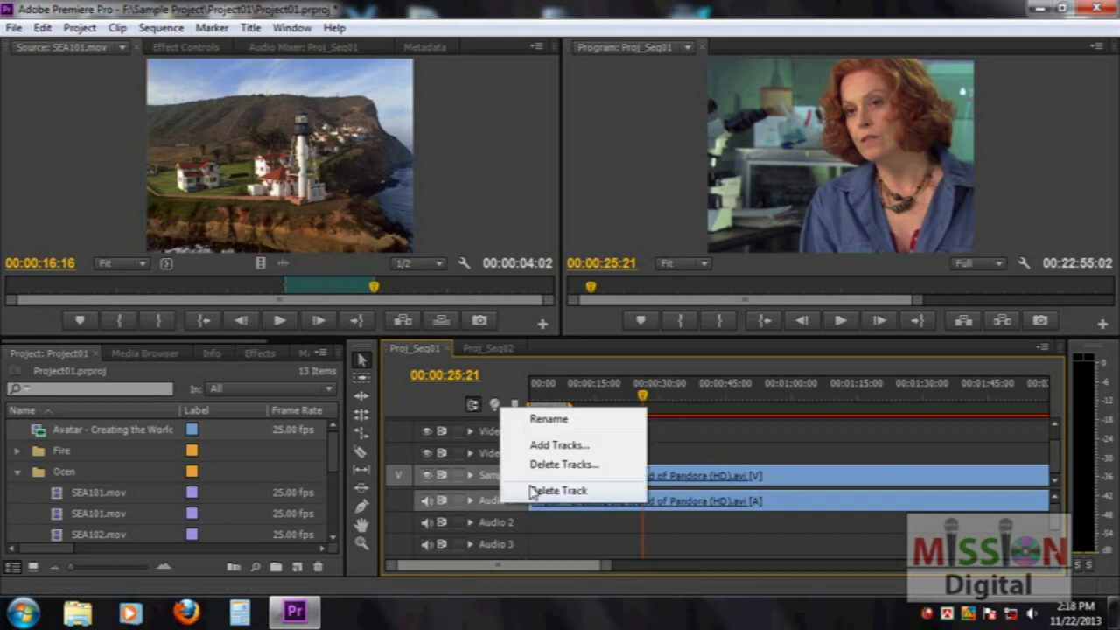
pyautogui.click(736, 436)
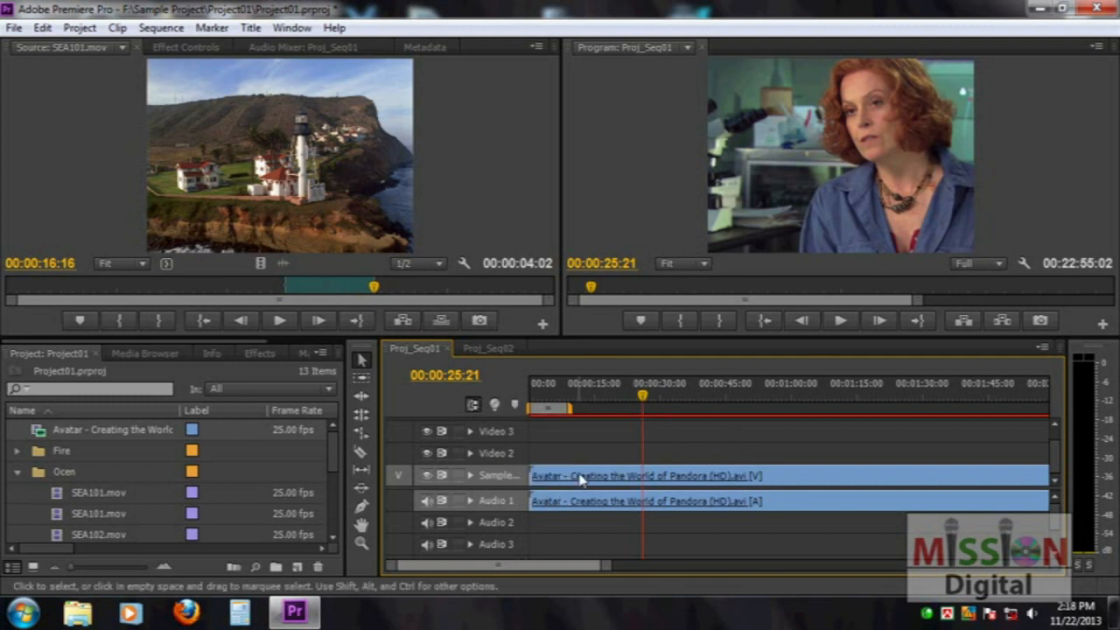
# Expand the renamed Sample video track and set its display style to Show Frames
pyautogui.click(471, 476)
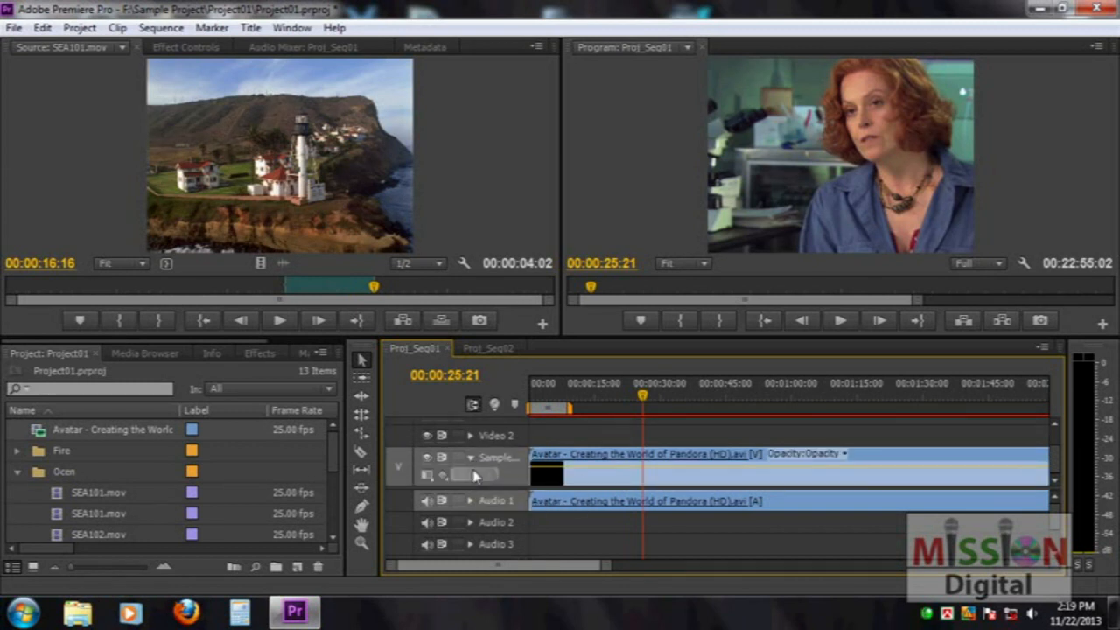
pyautogui.click(431, 482)
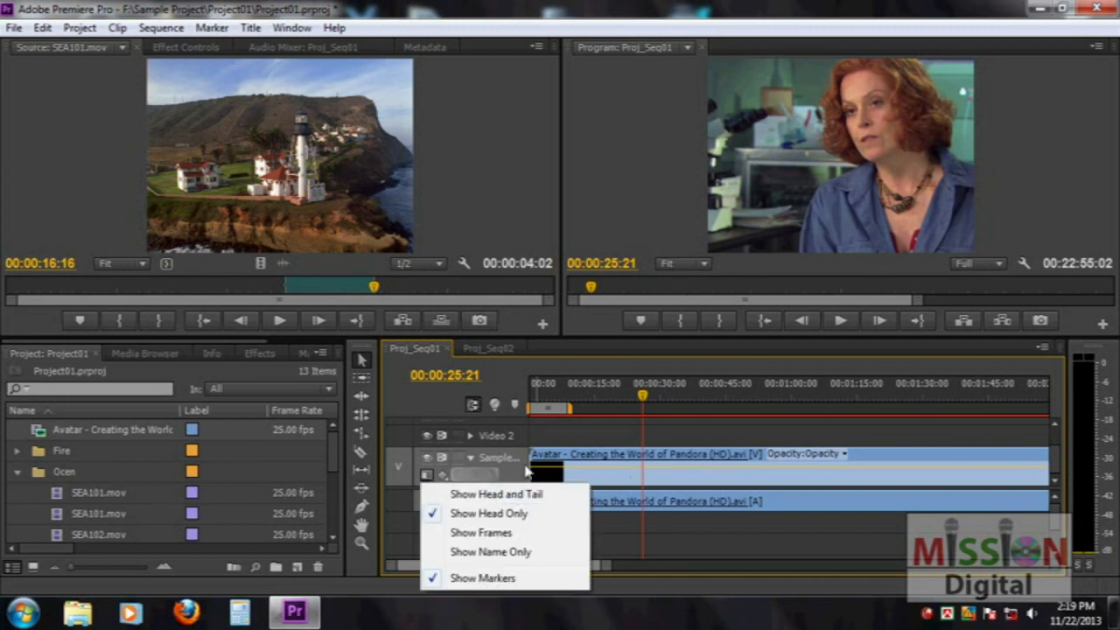
pyautogui.click(572, 438)
pyautogui.click(426, 476)
pyautogui.click(481, 533)
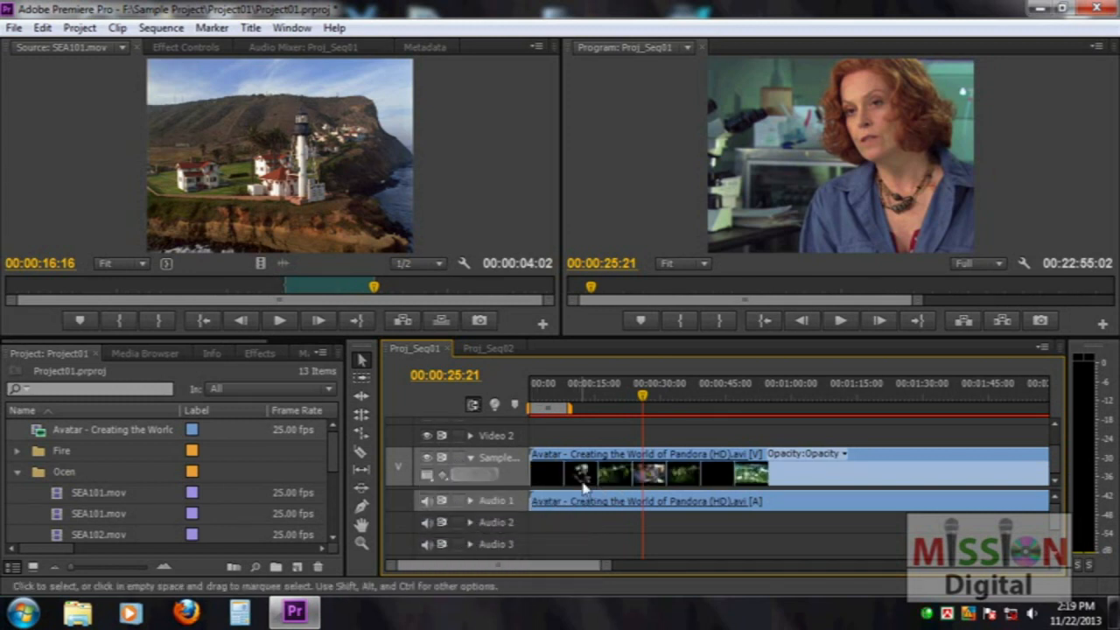
# Switch the Sample video track's display style to Show Head Only, and to Show Head and Tail
pyautogui.click(426, 475)
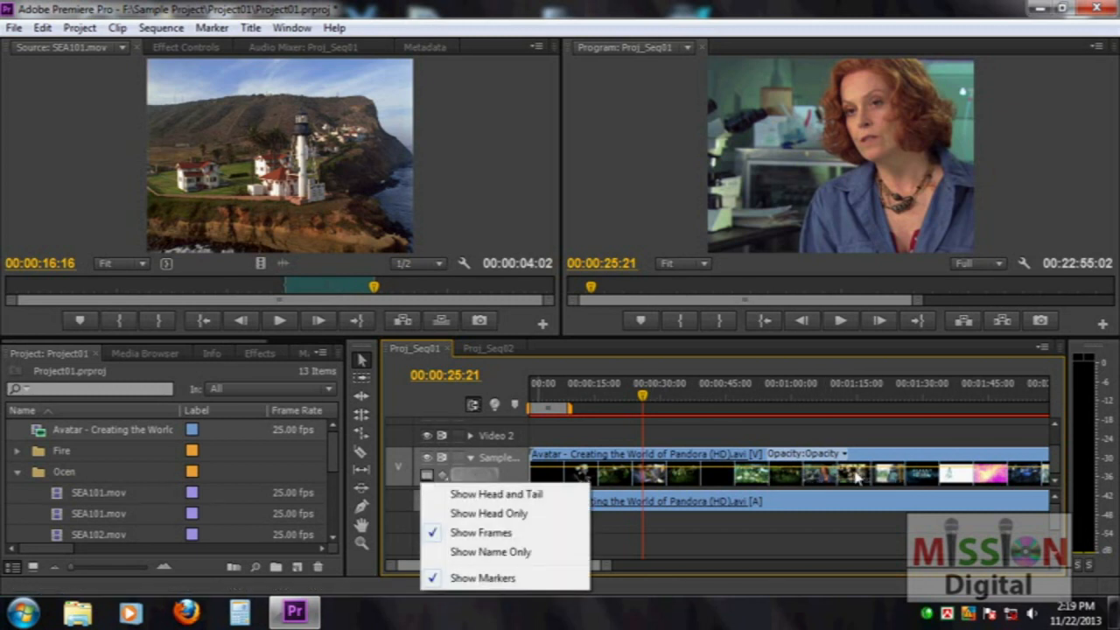
pyautogui.click(477, 517)
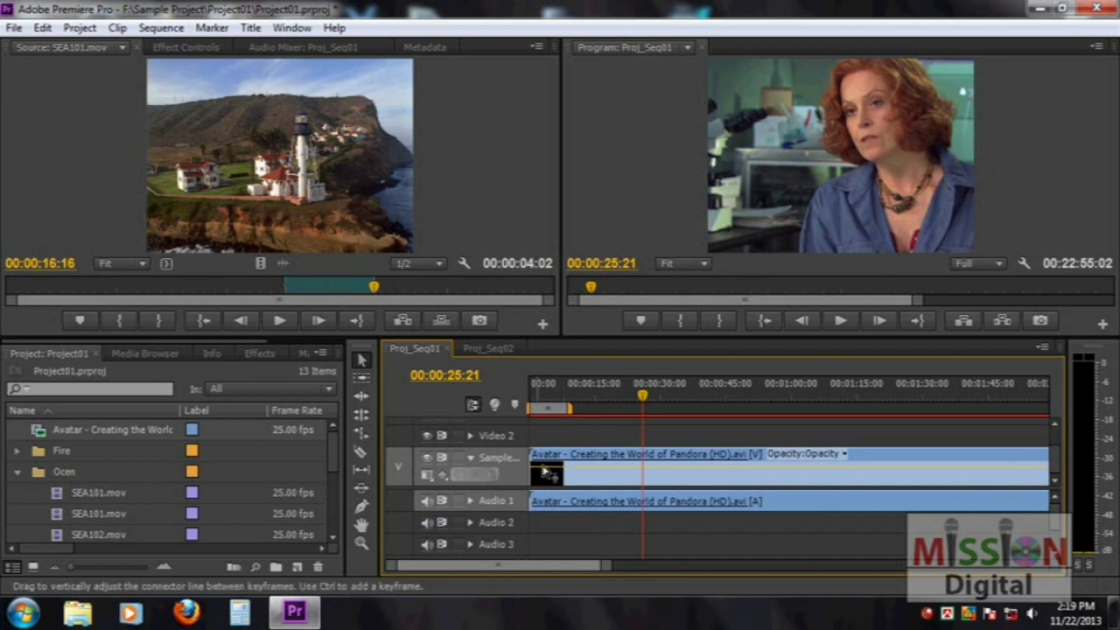
pyautogui.click(426, 475)
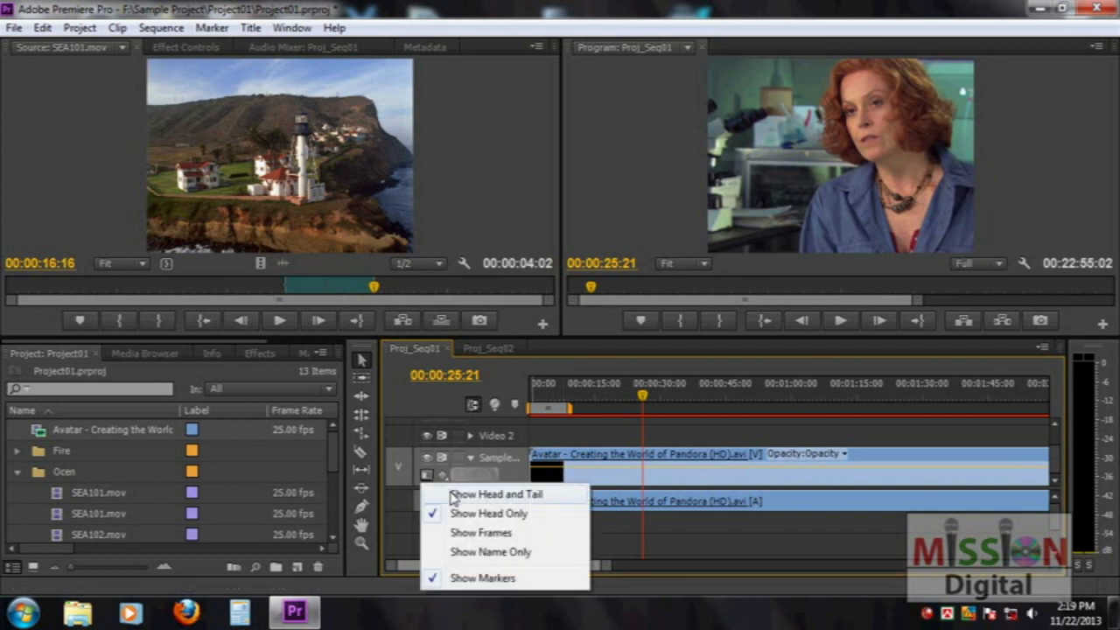
pyautogui.click(452, 495)
pyautogui.moveTo(574, 566); pyautogui.dragTo(887, 568)
pyautogui.moveTo(767, 567); pyautogui.dragTo(426, 514)
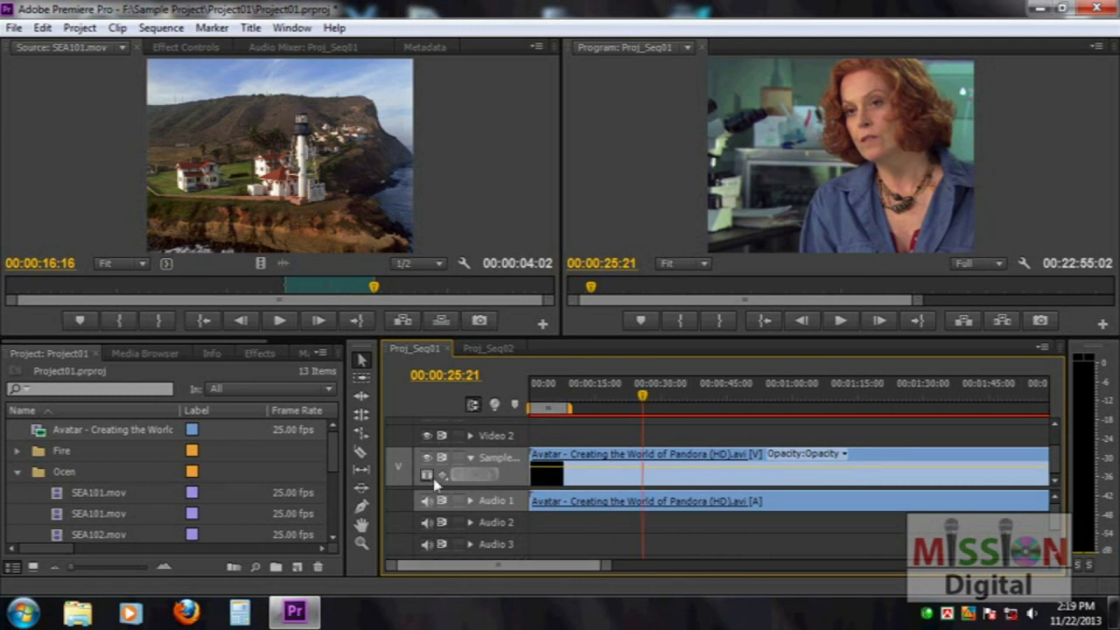
# Set the Sample video track's display style to Show Name Only
pyautogui.click(426, 474)
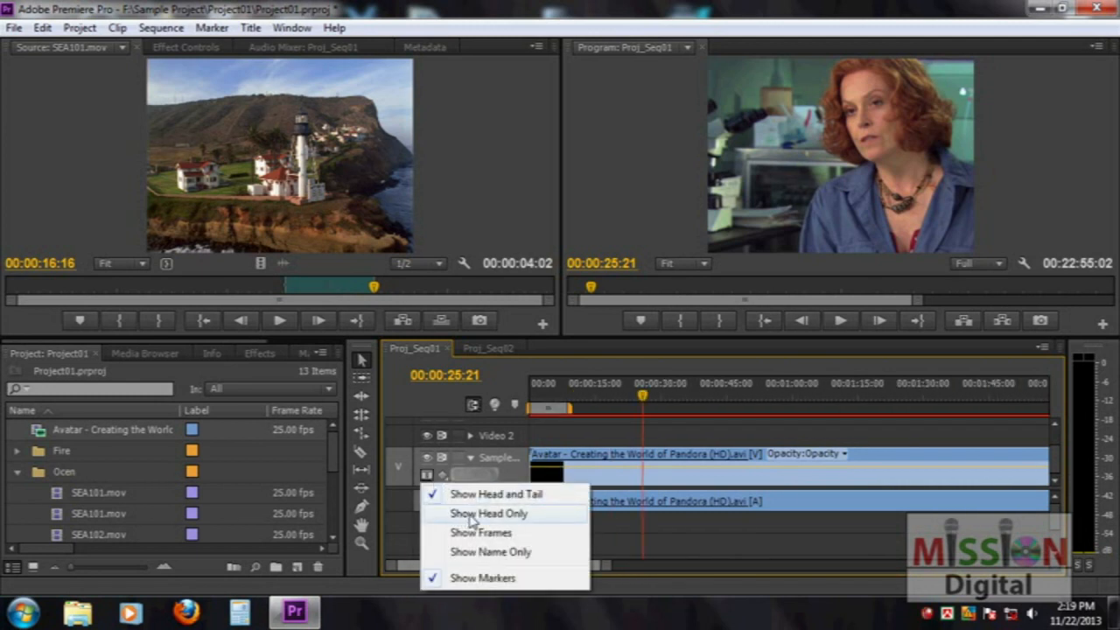
pyautogui.click(494, 553)
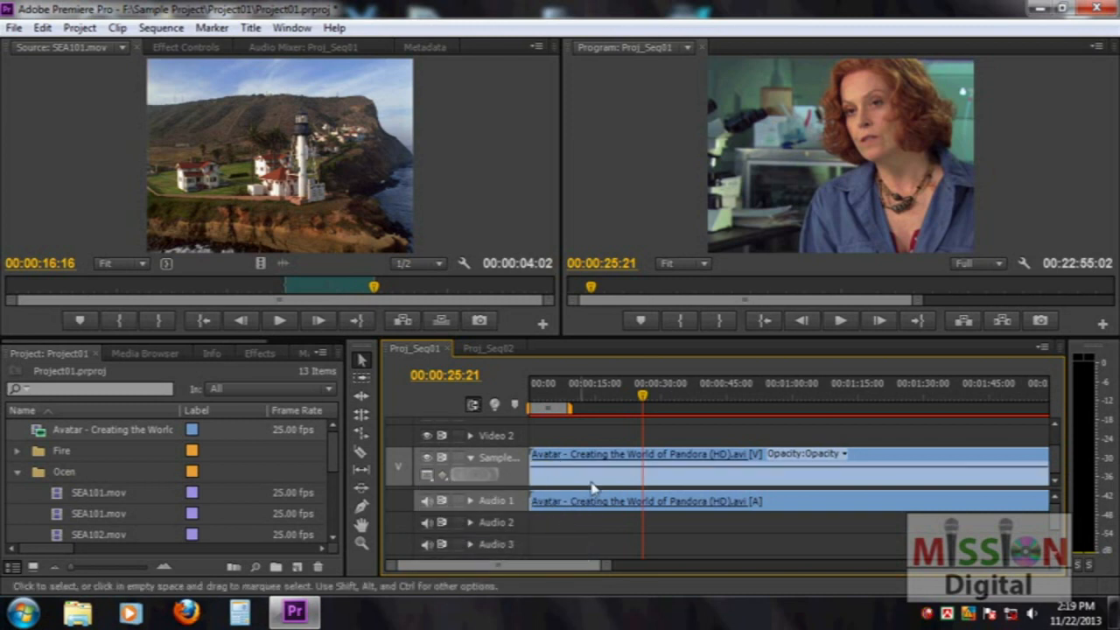
pyautogui.moveTo(530, 568); pyautogui.dragTo(486, 577)
# Set the Sample video track's display style back to Show Head Only
pyautogui.click(426, 475)
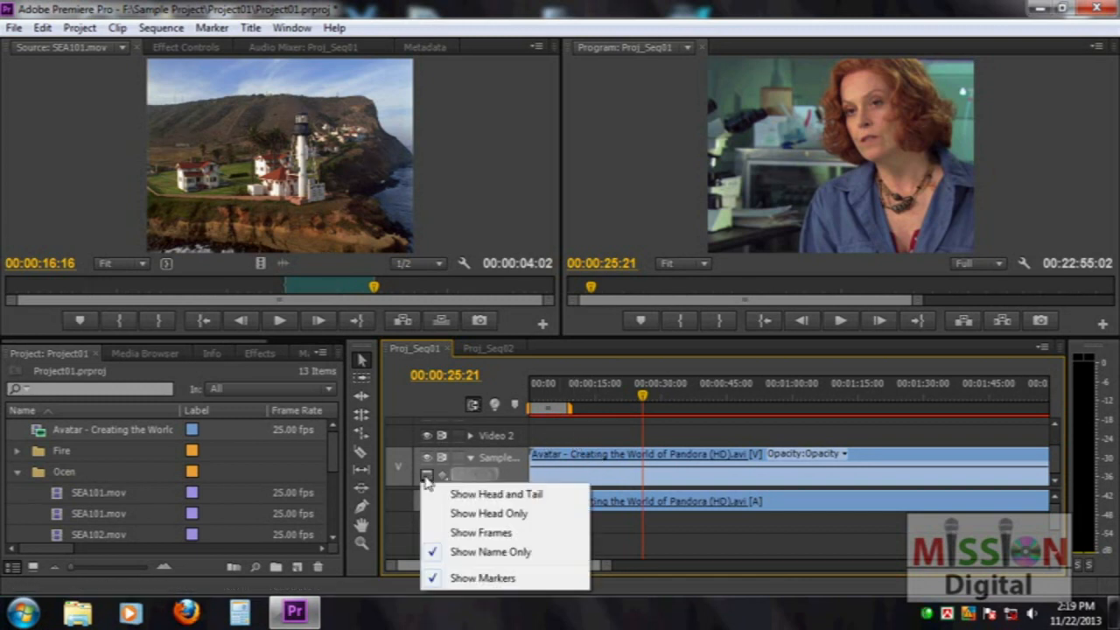
pyautogui.click(468, 514)
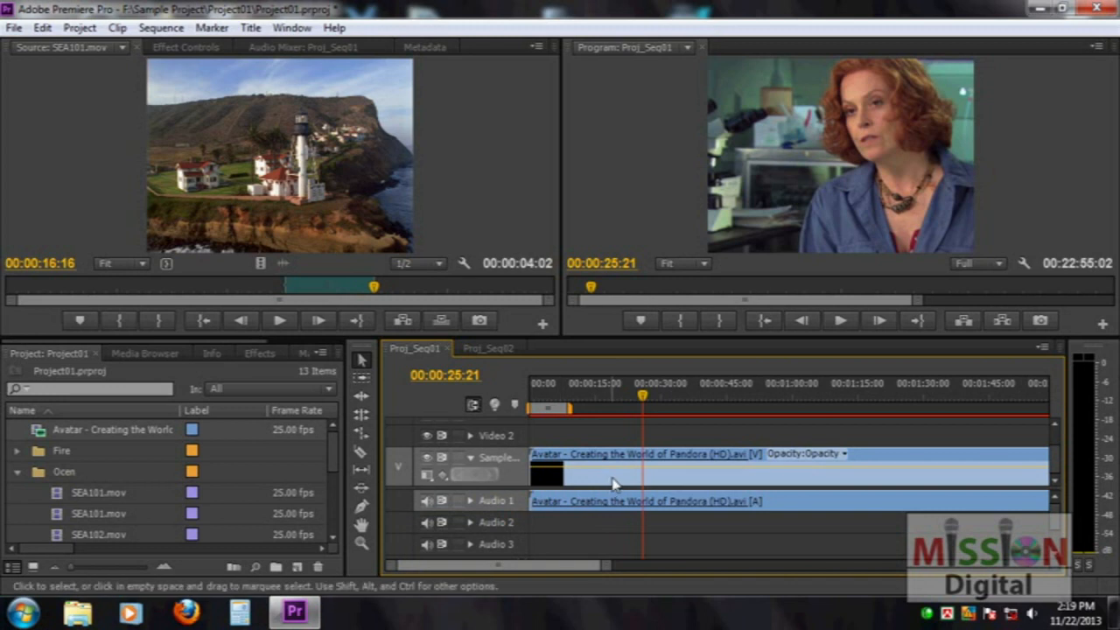
# Examine the keyframe display options of the Sample video track
pyautogui.click(443, 478)
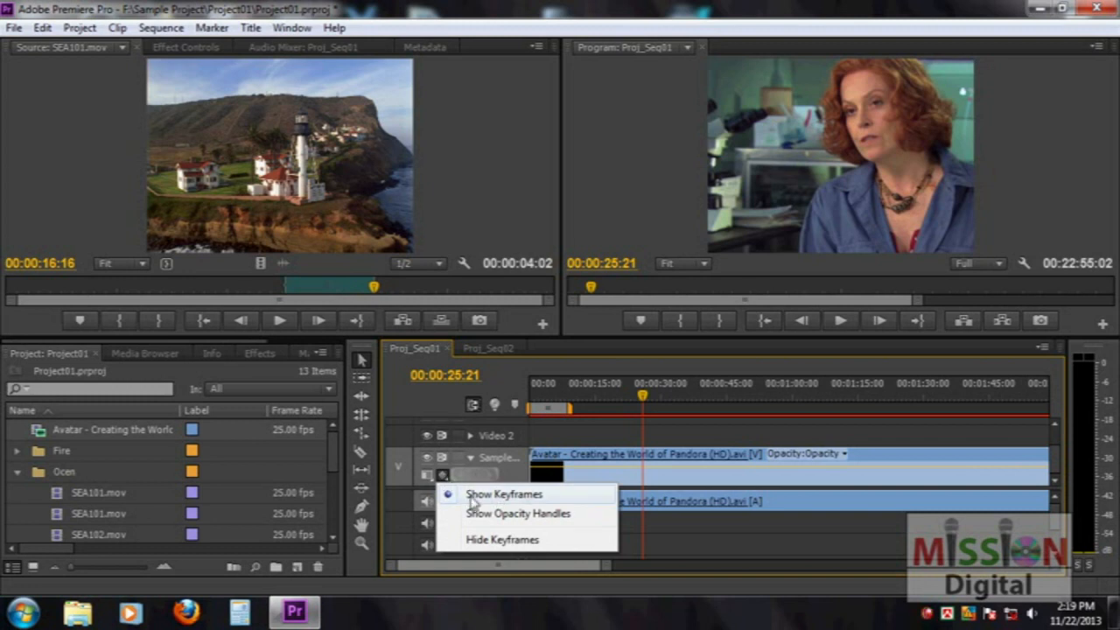
pyautogui.click(697, 437)
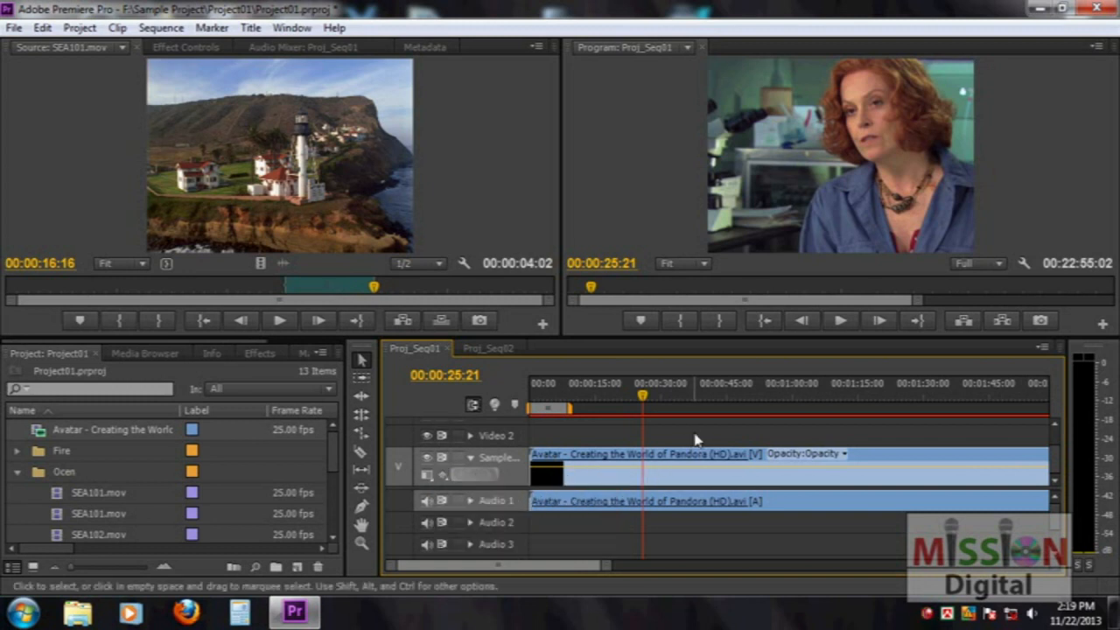
# Expand the Audio 1 track and set its display style to Show Name Only
pyautogui.click(470, 501)
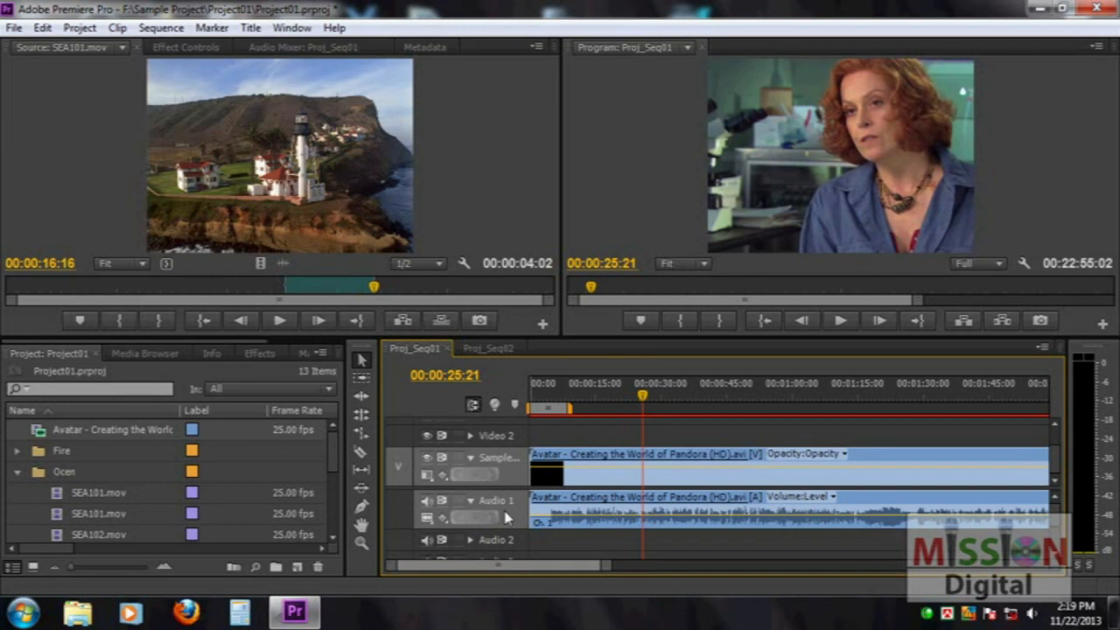
pyautogui.click(428, 518)
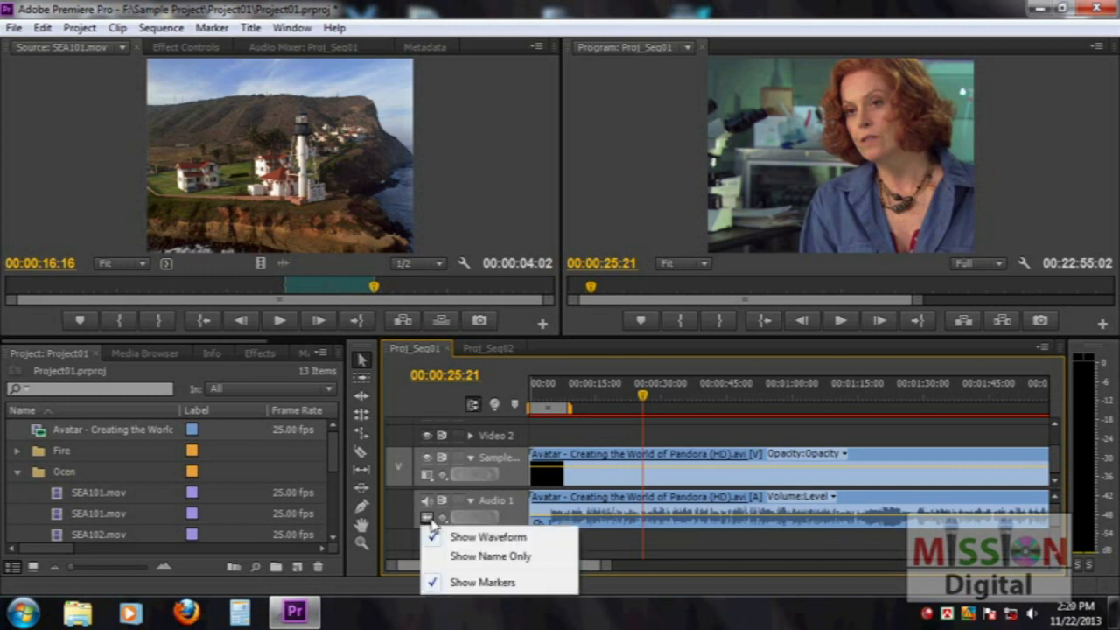
pyautogui.click(490, 557)
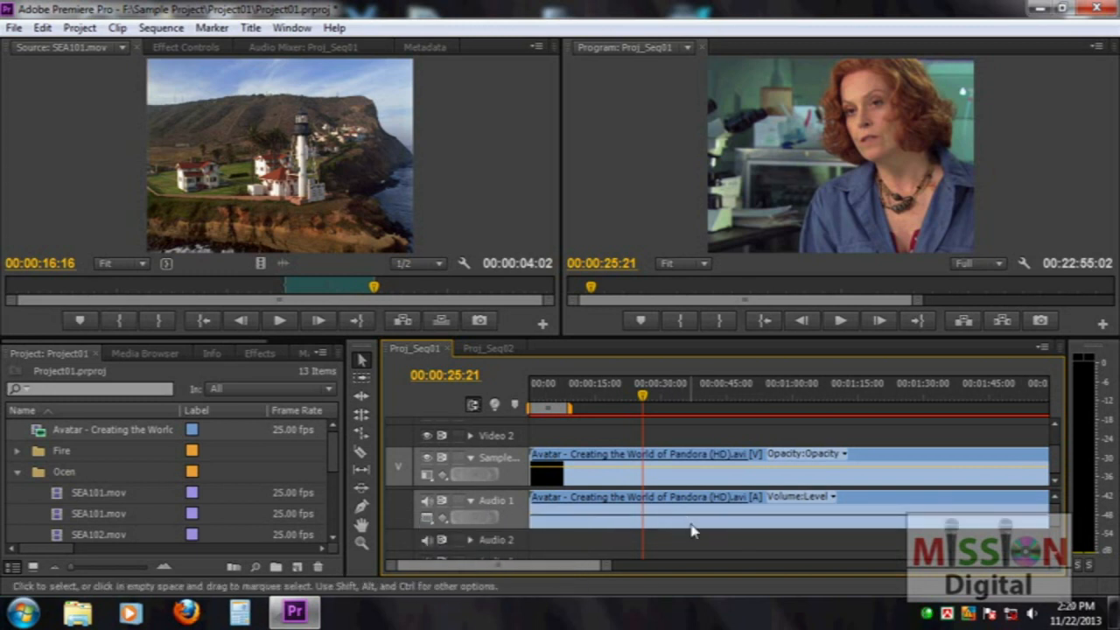
# Set the Audio 1 track's display style back to Show Waveform
pyautogui.click(441, 518)
pyautogui.click(428, 518)
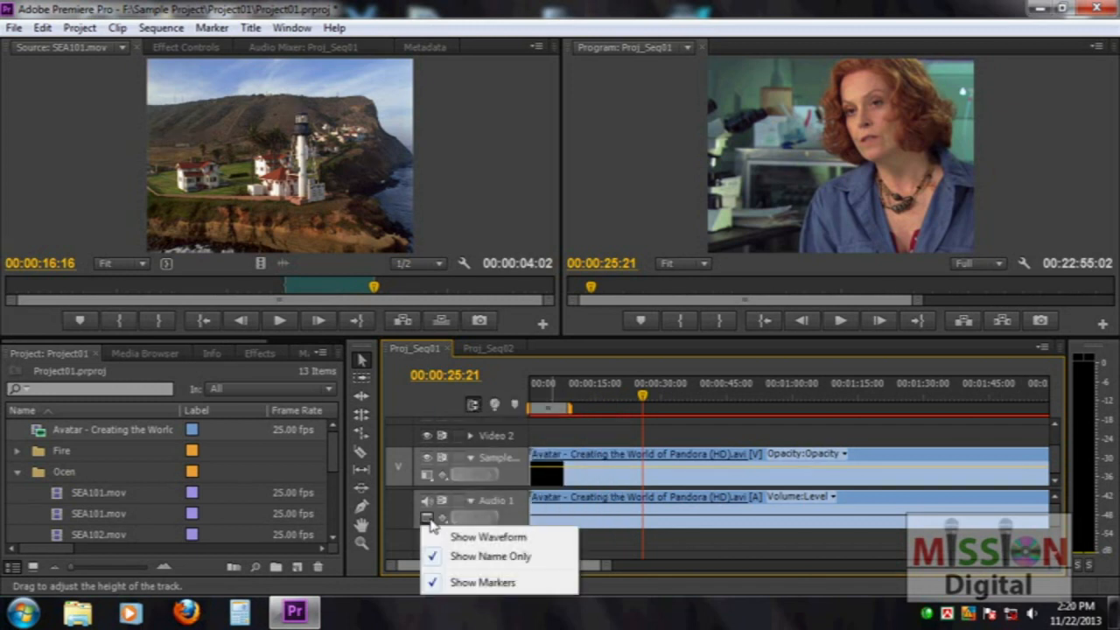
pyautogui.click(485, 532)
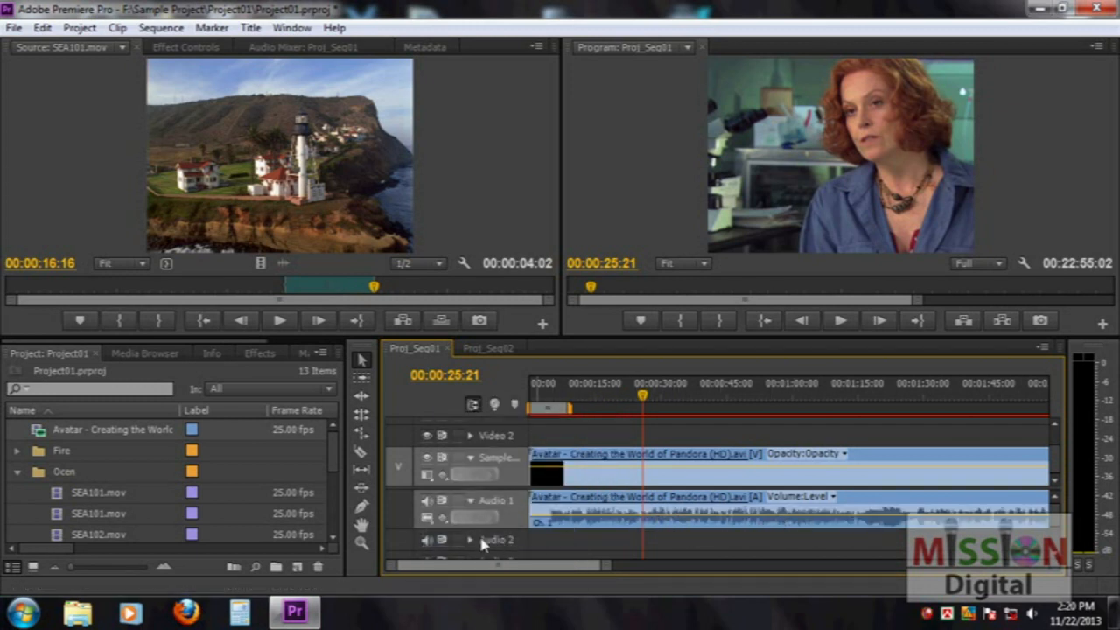
# Set the Audio 1 track's keyframe display to Show Clip Volume and return the playhead to the start of the sequence
pyautogui.click(442, 518)
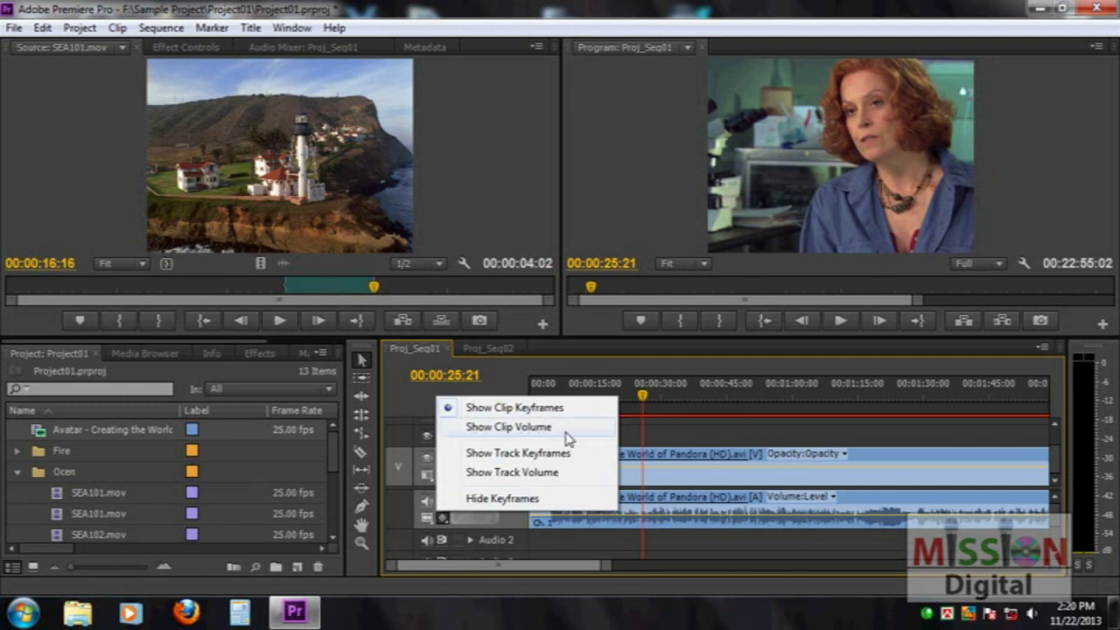
pyautogui.click(535, 432)
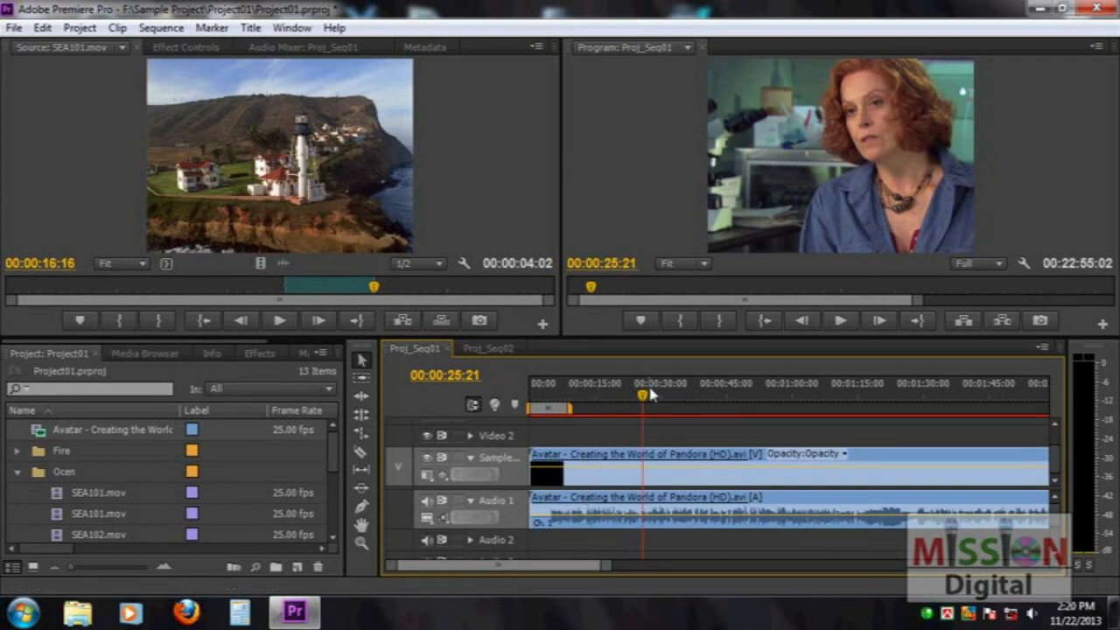
pyautogui.press('Home')
pyautogui.moveTo(554, 398); pyautogui.dragTo(527, 402)
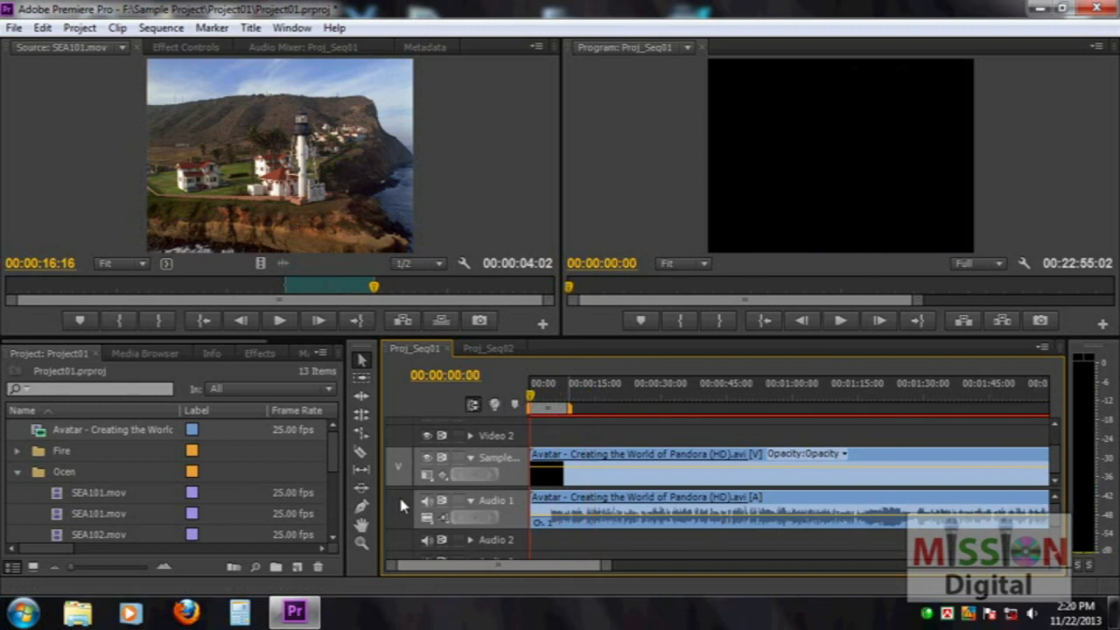
# Enlarge the timeline area vertically and collapse the Sample video and Audio 1 tracks
pyautogui.moveTo(1054, 453)
pyautogui.mouseDown()
pyautogui.moveTo(1049, 484)
pyautogui.moveTo(1054, 427)
pyautogui.moveTo(1054, 473)
pyautogui.mouseUp()
pyautogui.moveTo(586, 335); pyautogui.dragTo(586, 242)
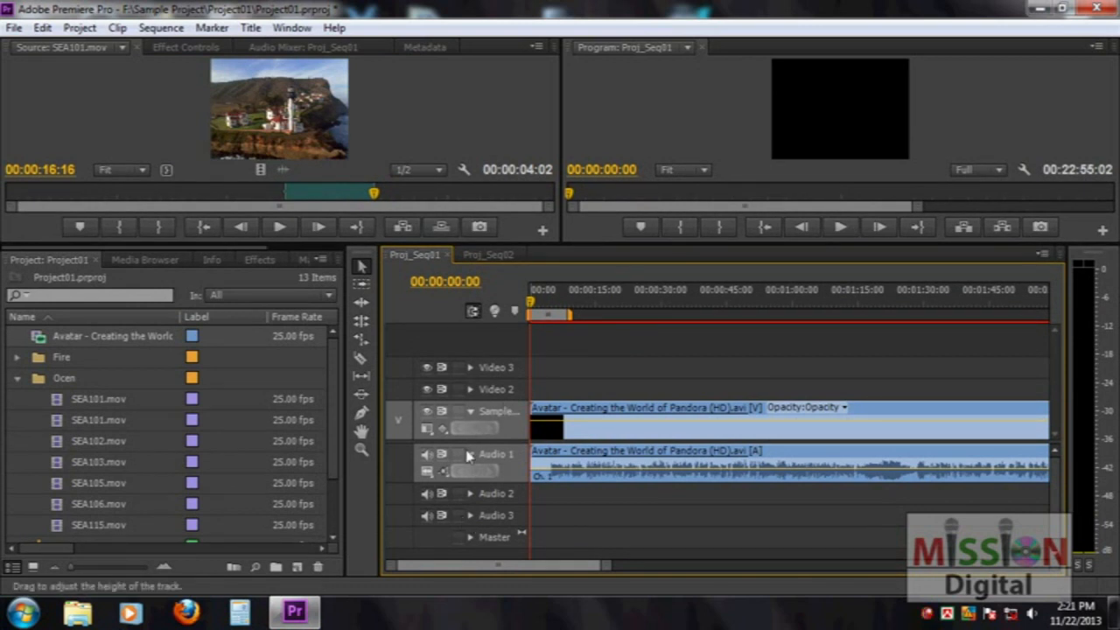
pyautogui.click(469, 412)
pyautogui.click(470, 454)
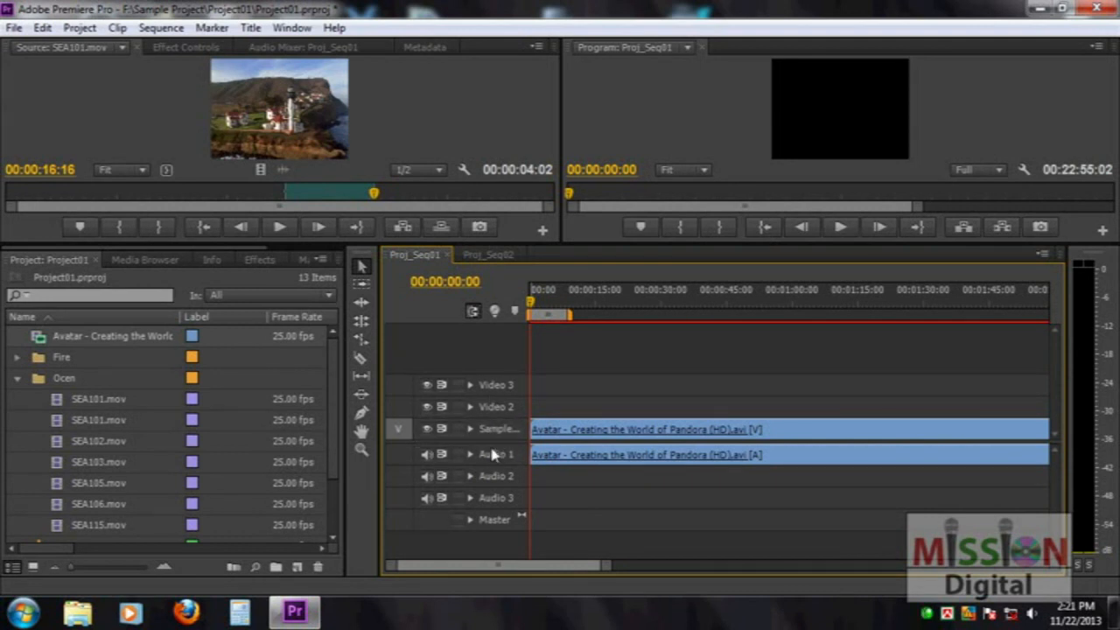
pyautogui.rightClick(496, 362)
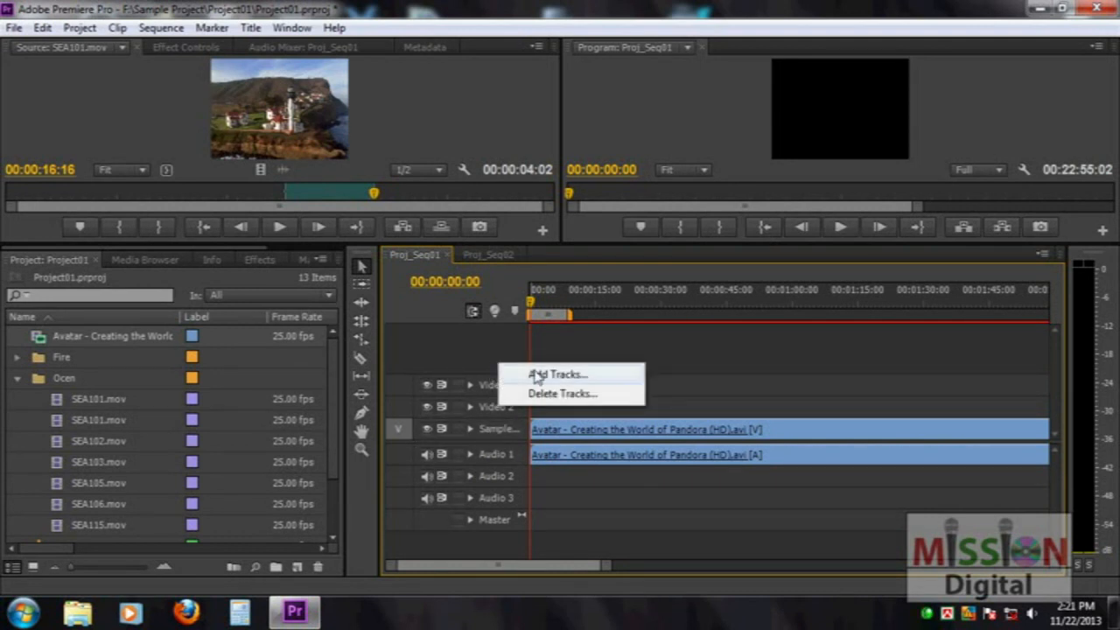
pyautogui.click(469, 347)
pyautogui.rightClick(487, 350)
pyautogui.click(464, 351)
pyautogui.rightClick(485, 351)
pyautogui.click(529, 366)
pyautogui.moveTo(485, 139); pyautogui.dragTo(649, 184)
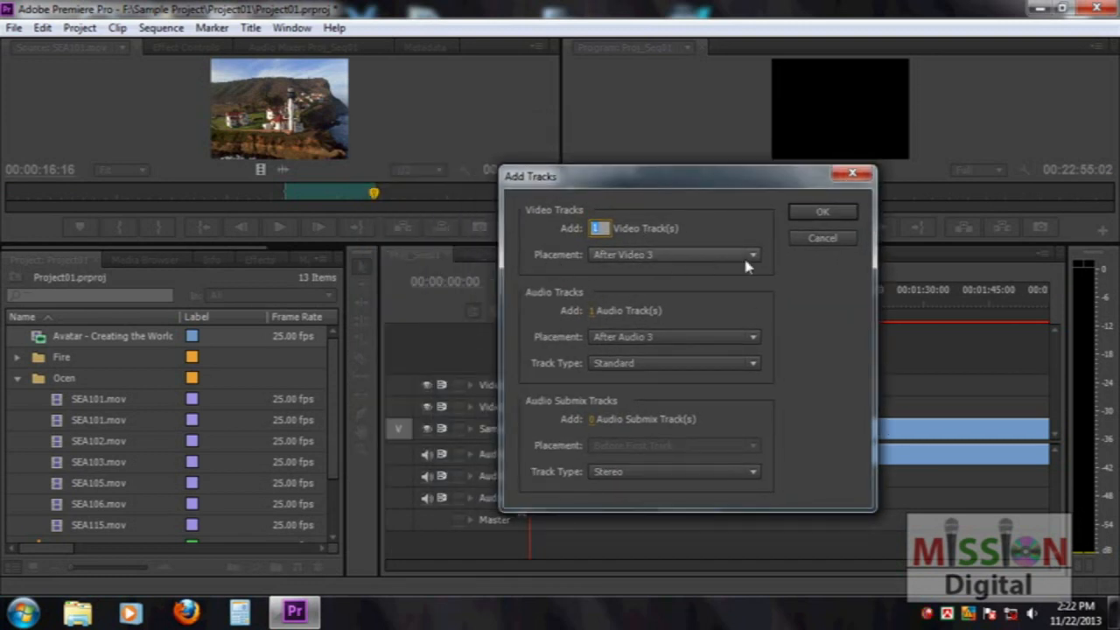
pyautogui.click(831, 241)
pyautogui.click(1043, 254)
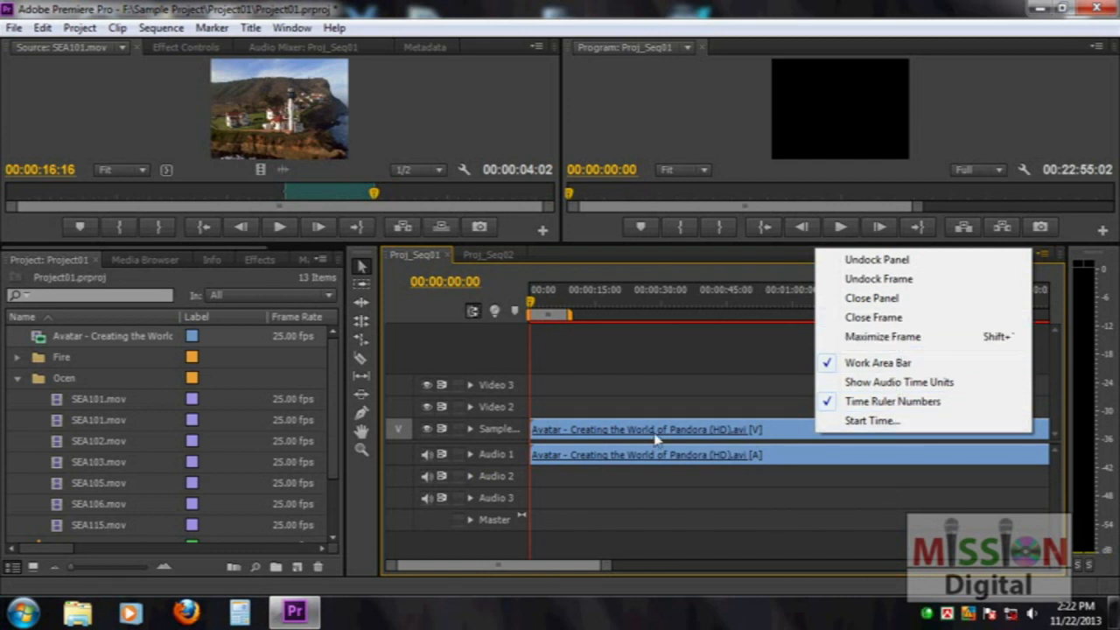
pyautogui.click(577, 352)
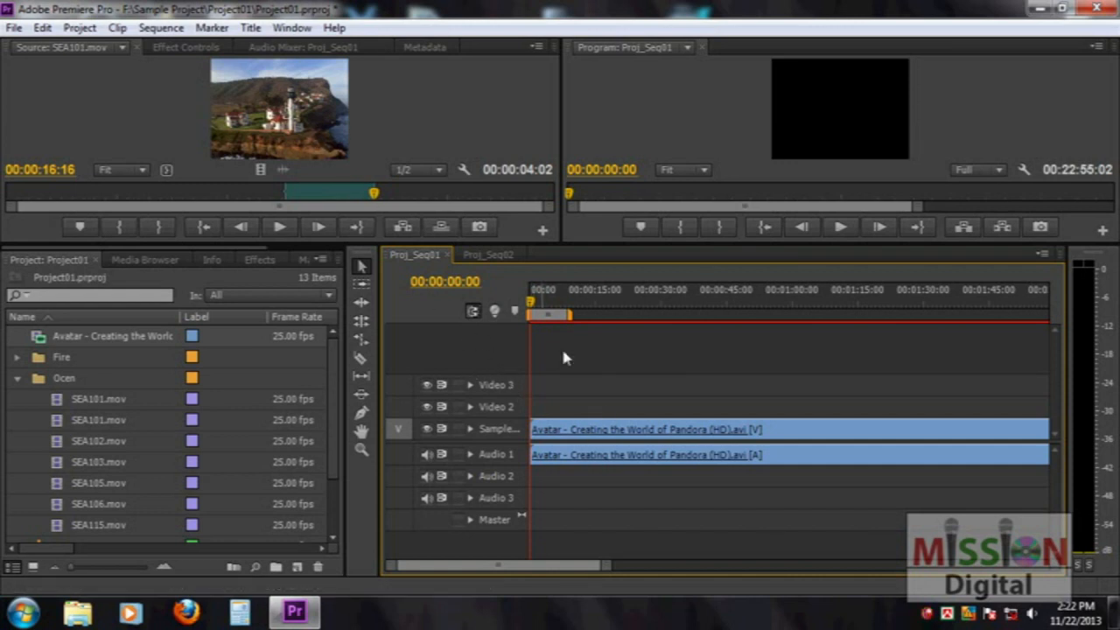
# Add two video tracks after Video 3 in Proj_Seq01, with zero audio tracks
pyautogui.rightClick(499, 348)
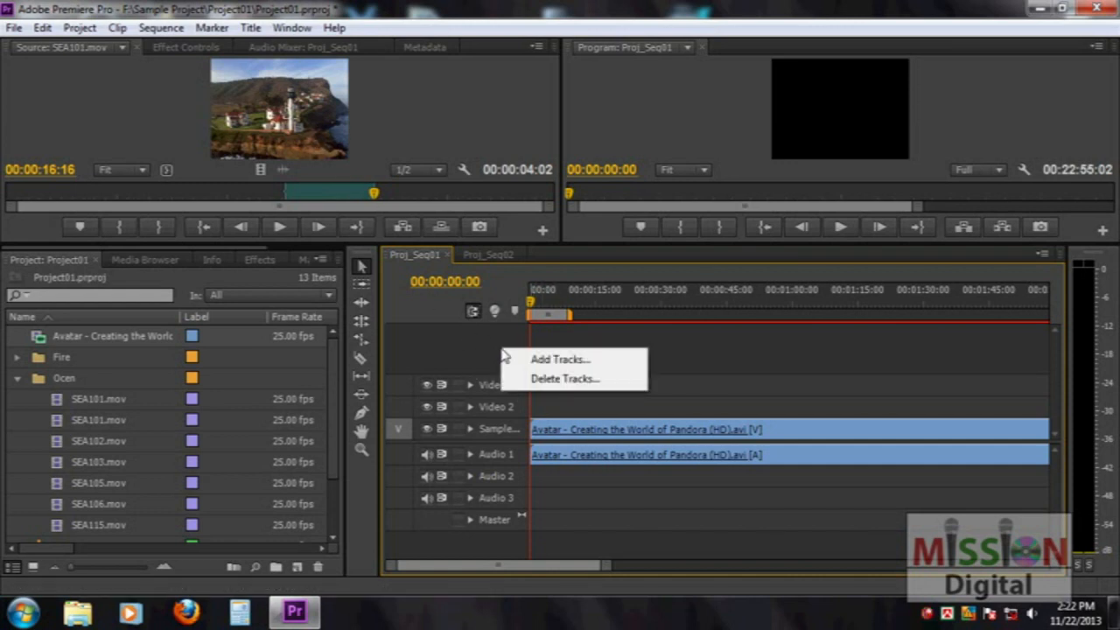
pyautogui.click(568, 362)
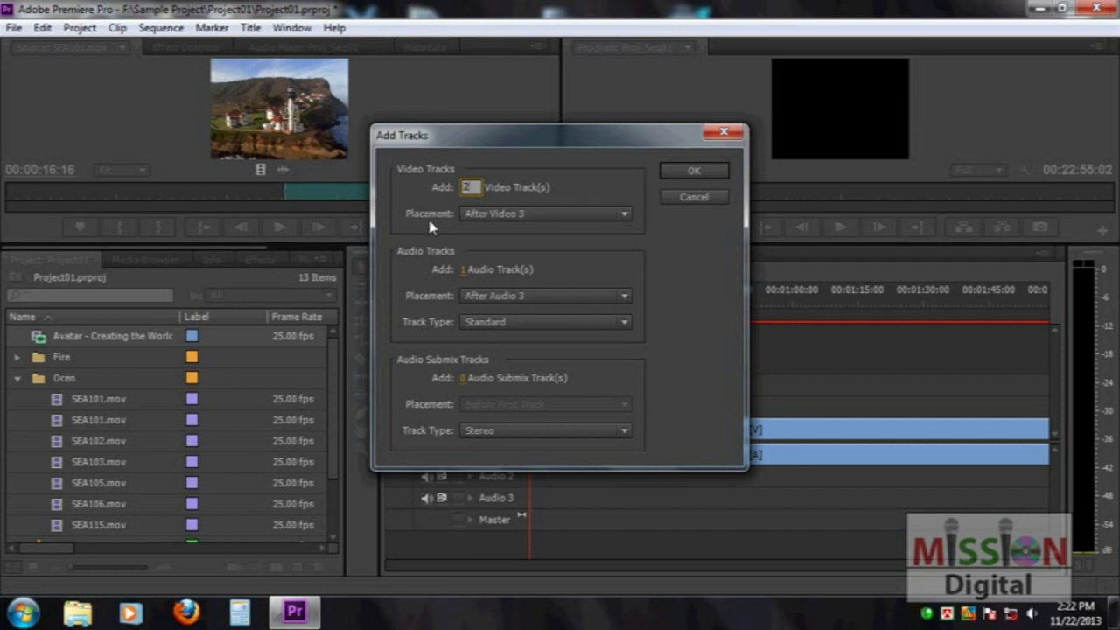
pyautogui.click(516, 224)
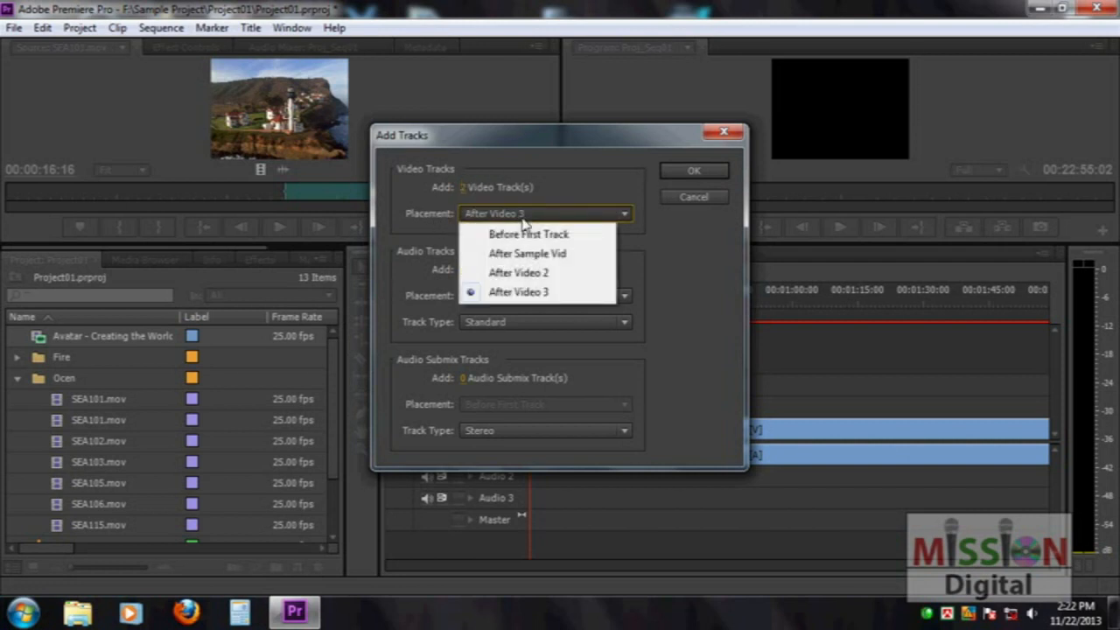
pyautogui.click(560, 293)
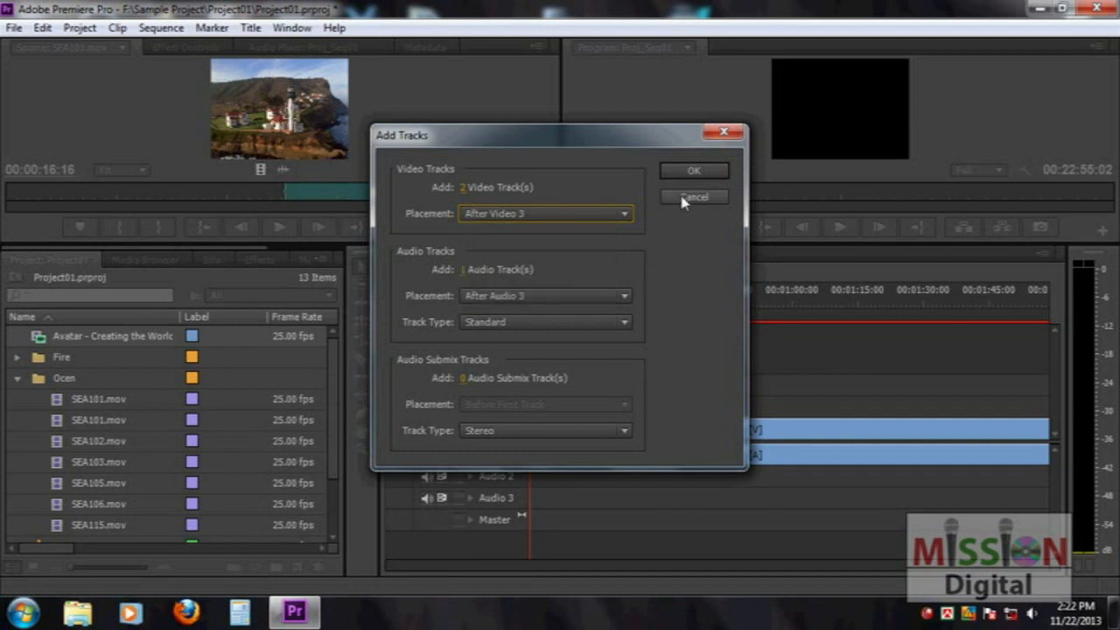
pyautogui.click(521, 218)
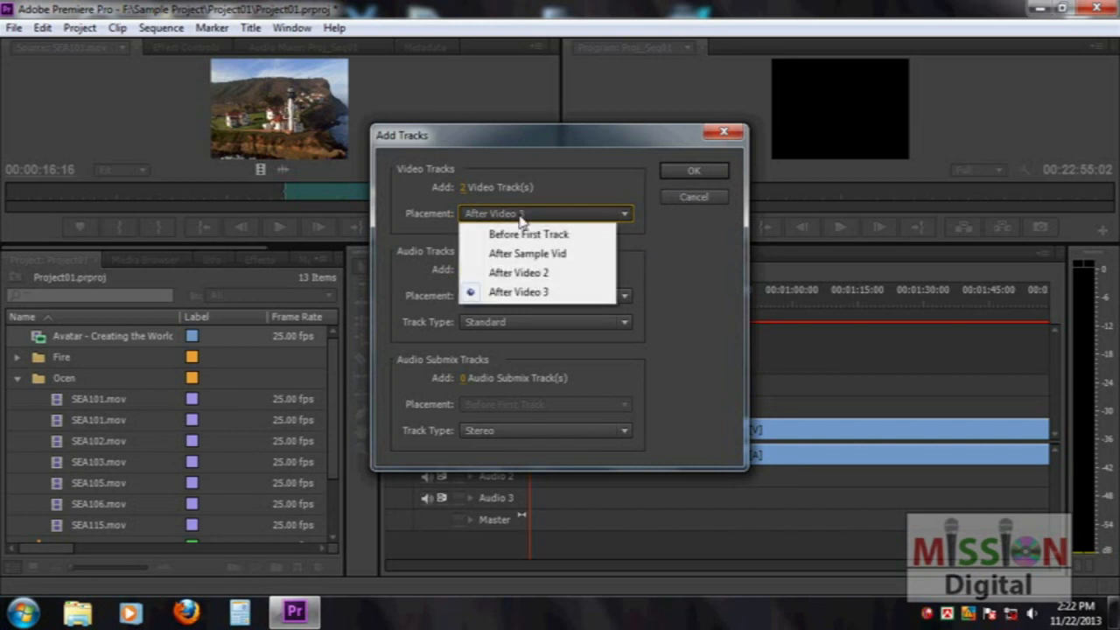
pyautogui.click(541, 296)
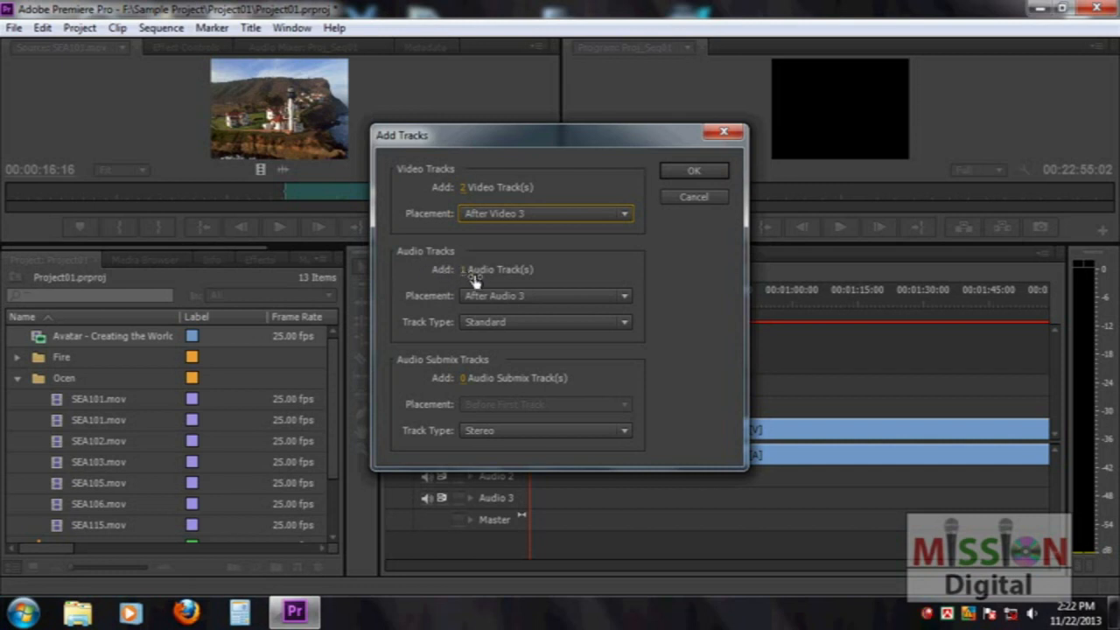
pyautogui.moveTo(463, 272); pyautogui.dragTo(446, 290)
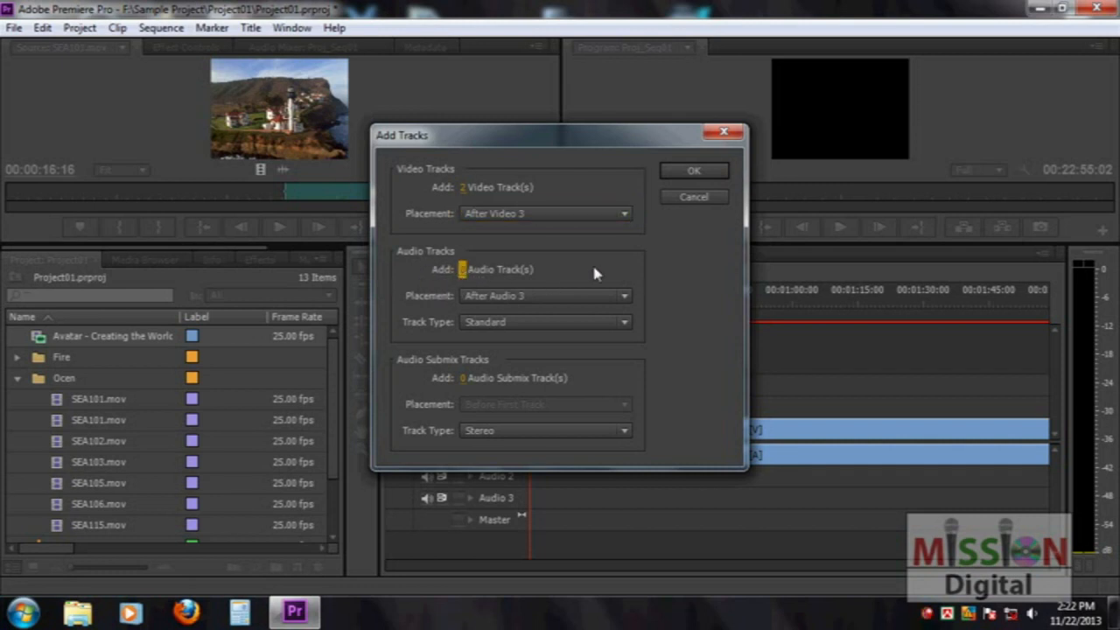
pyautogui.click(693, 170)
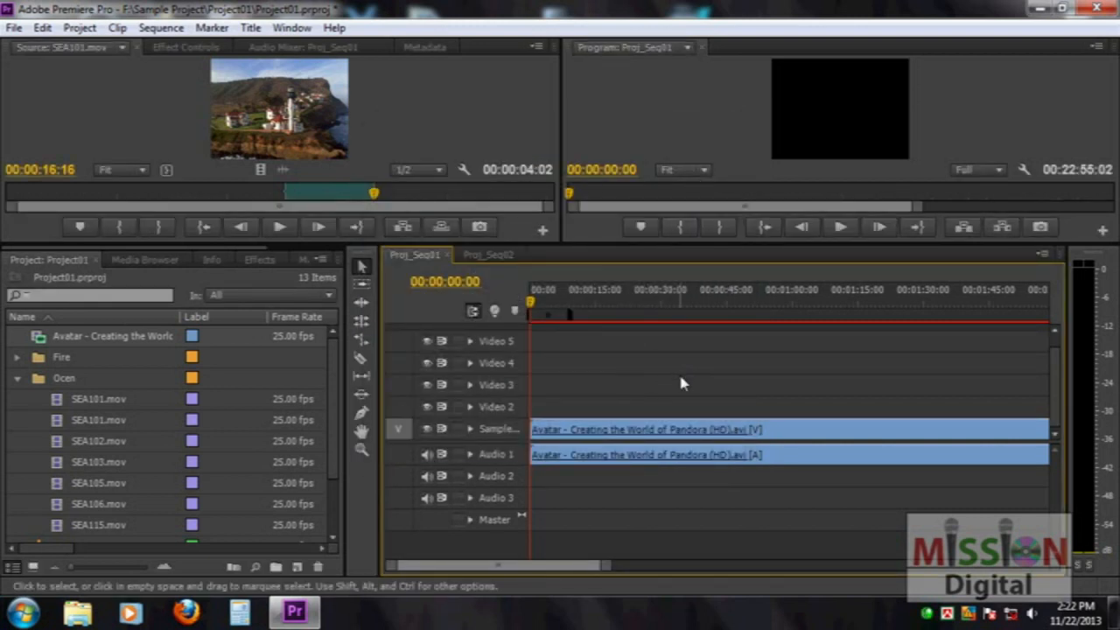
# Add two Standard audio tracks after Audio 3, with zero video tracks
pyautogui.moveTo(1053, 360); pyautogui.dragTo(1046, 382)
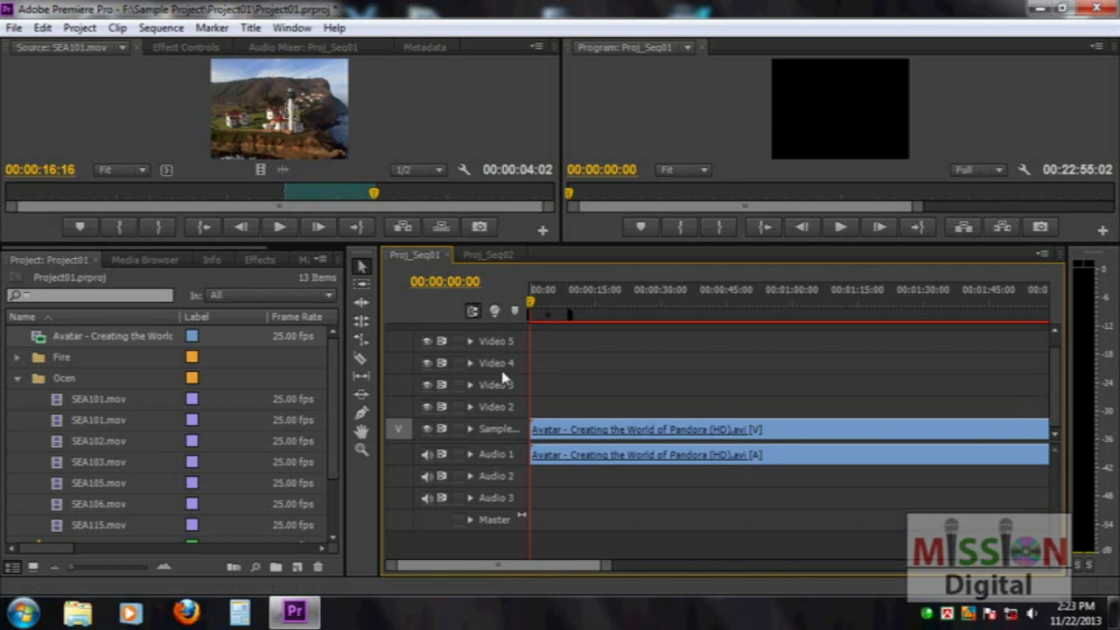
pyautogui.rightClick(489, 553)
pyautogui.click(537, 563)
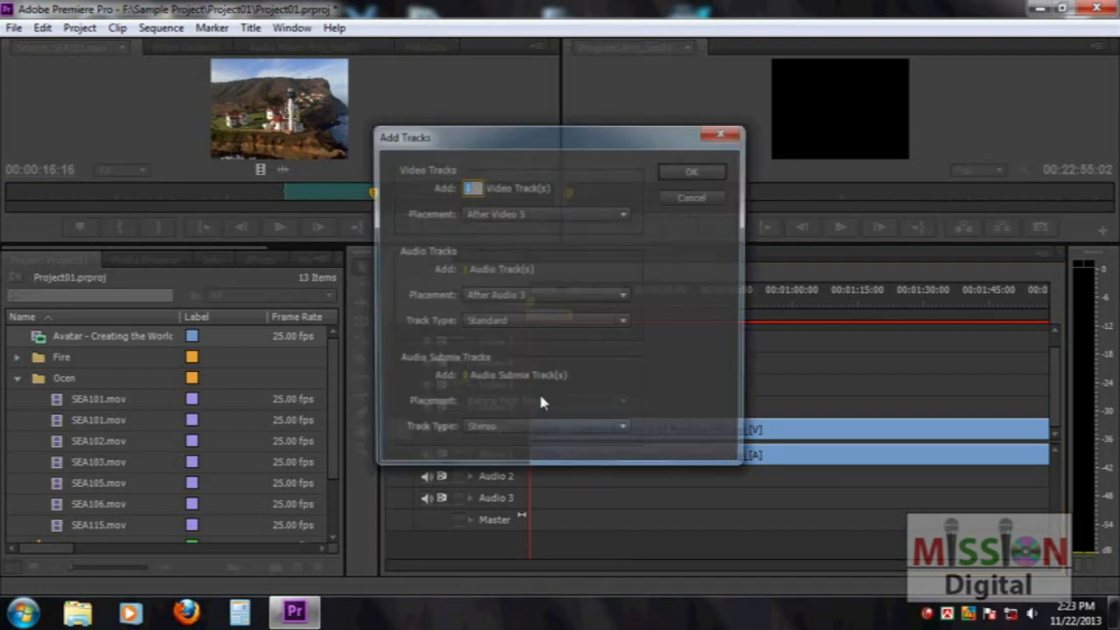
pyautogui.write('0')
pyautogui.click(472, 271)
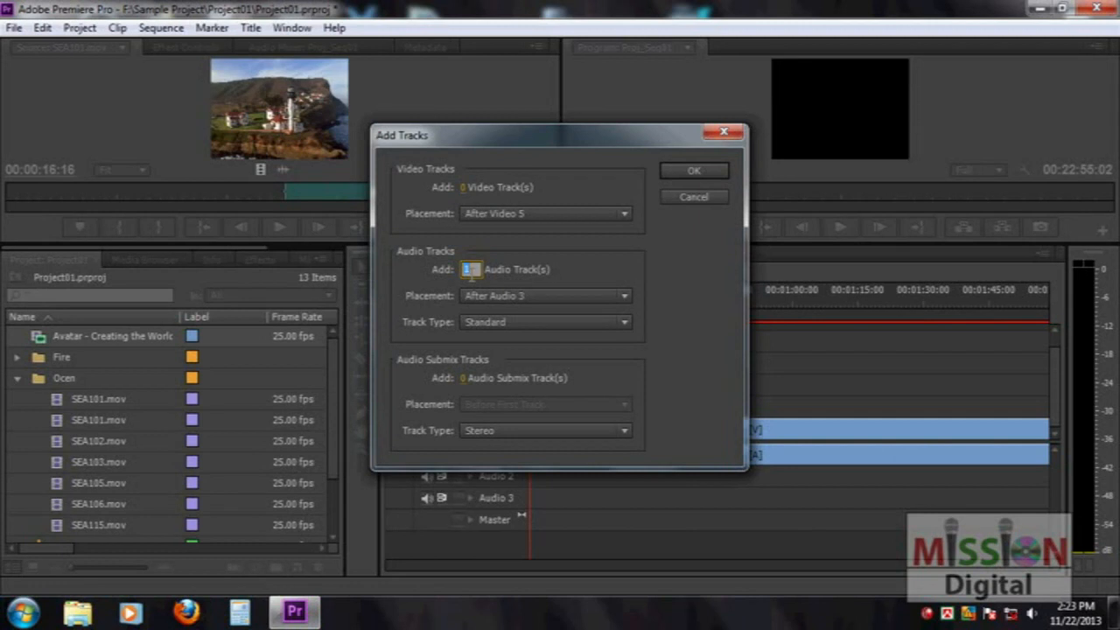
pyautogui.write('2')
pyautogui.click(599, 269)
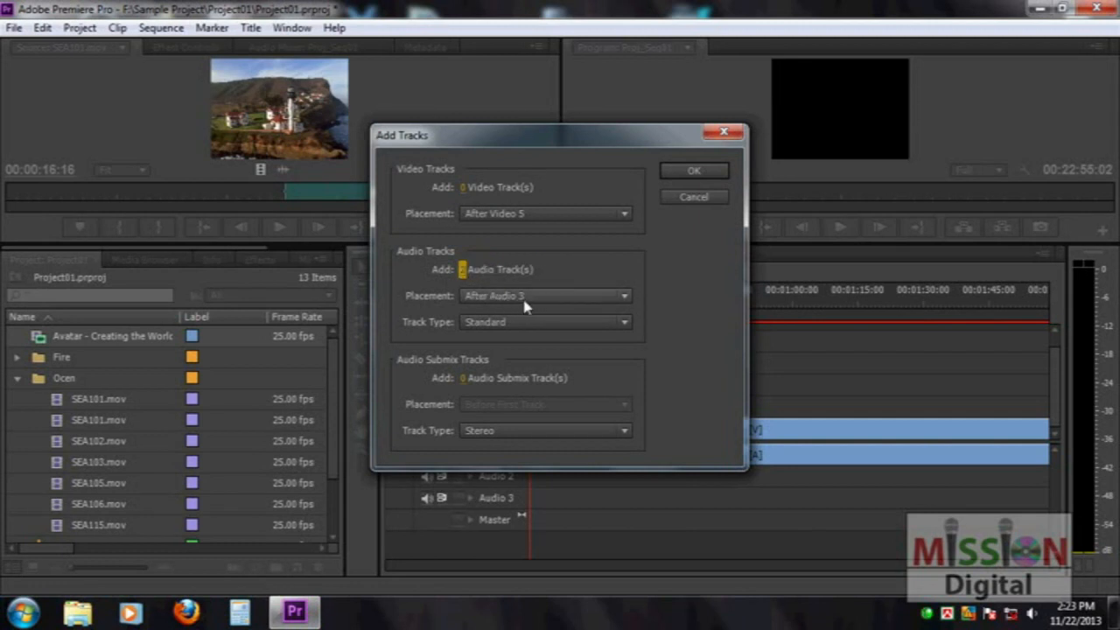
pyautogui.click(493, 326)
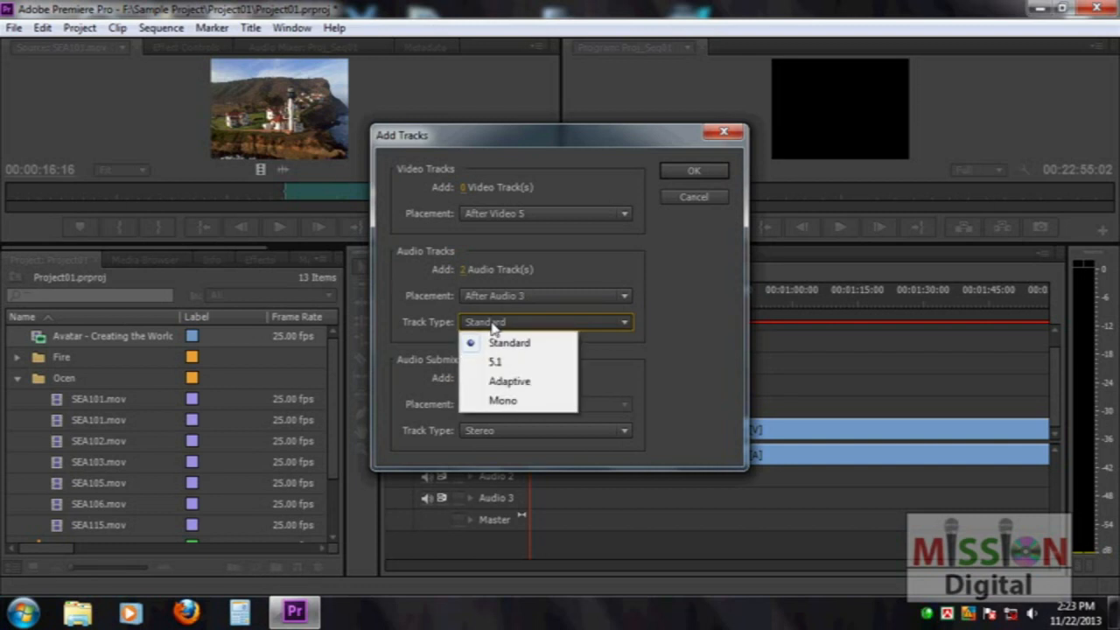
pyautogui.click(705, 322)
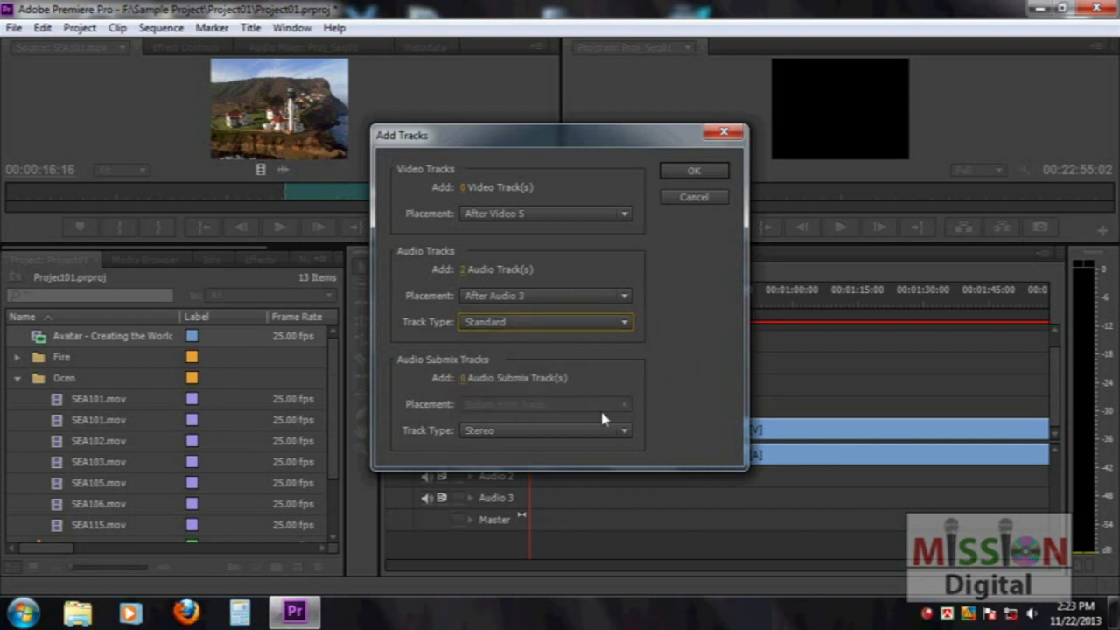
pyautogui.click(693, 171)
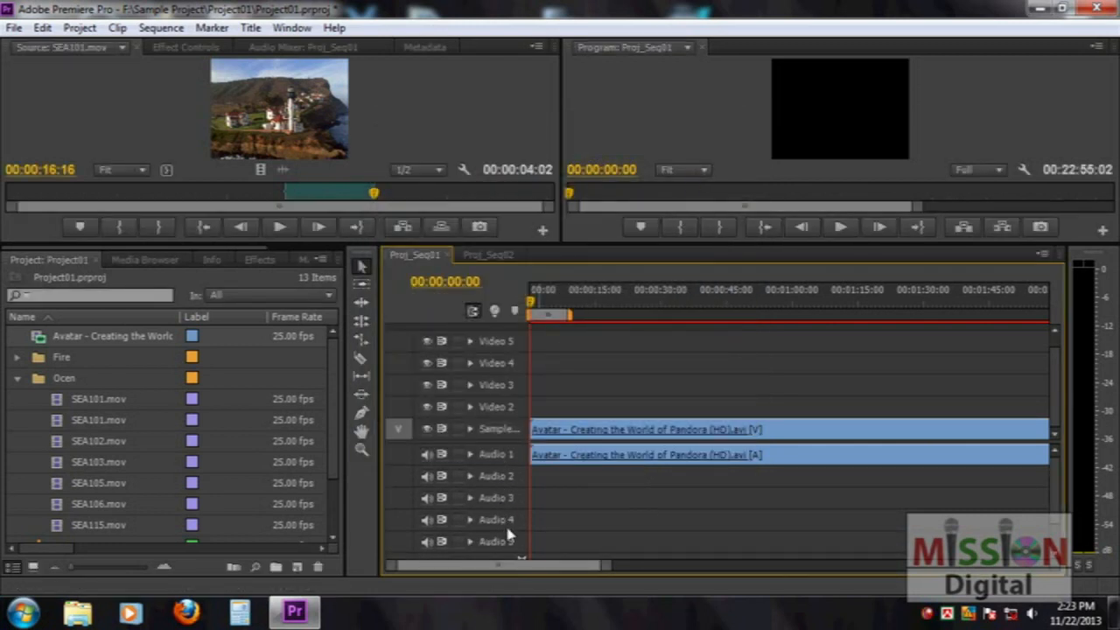
# Examine which video tracks the Delete Tracks dialog offers for deletion, and cancel the dialog without deleting anything
pyautogui.moveTo(1055, 384)
pyautogui.mouseDown()
pyautogui.moveTo(1054, 345)
pyautogui.moveTo(1045, 377)
pyautogui.mouseUp()
pyautogui.moveTo(1055, 398); pyautogui.dragTo(1055, 389)
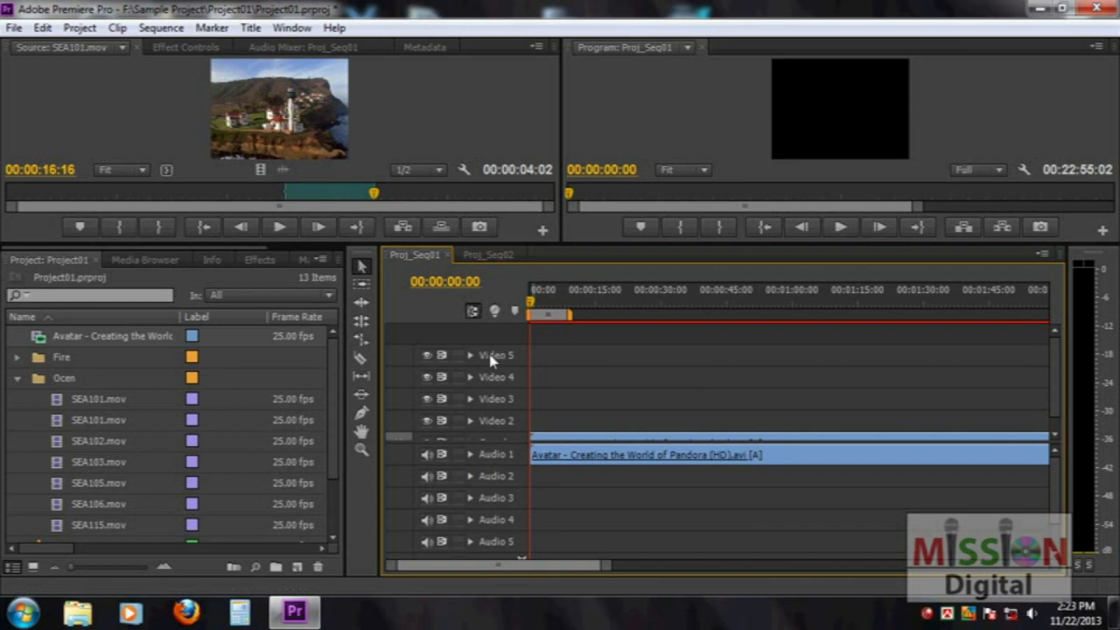
pyautogui.rightClick(495, 359)
pyautogui.click(496, 359)
pyautogui.rightClick(511, 359)
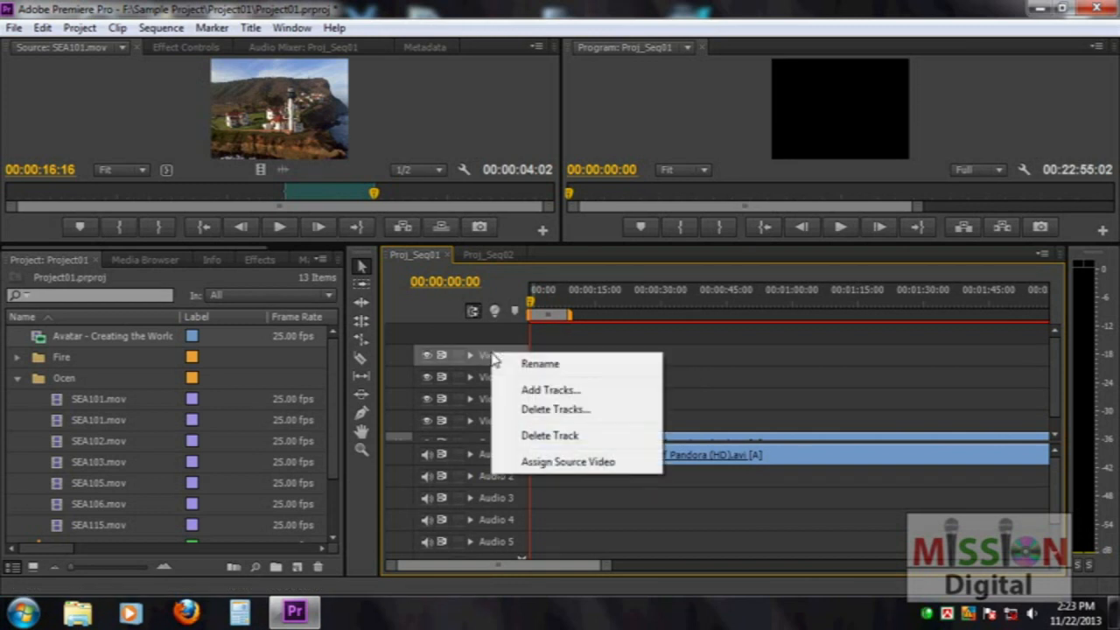
pyautogui.click(556, 409)
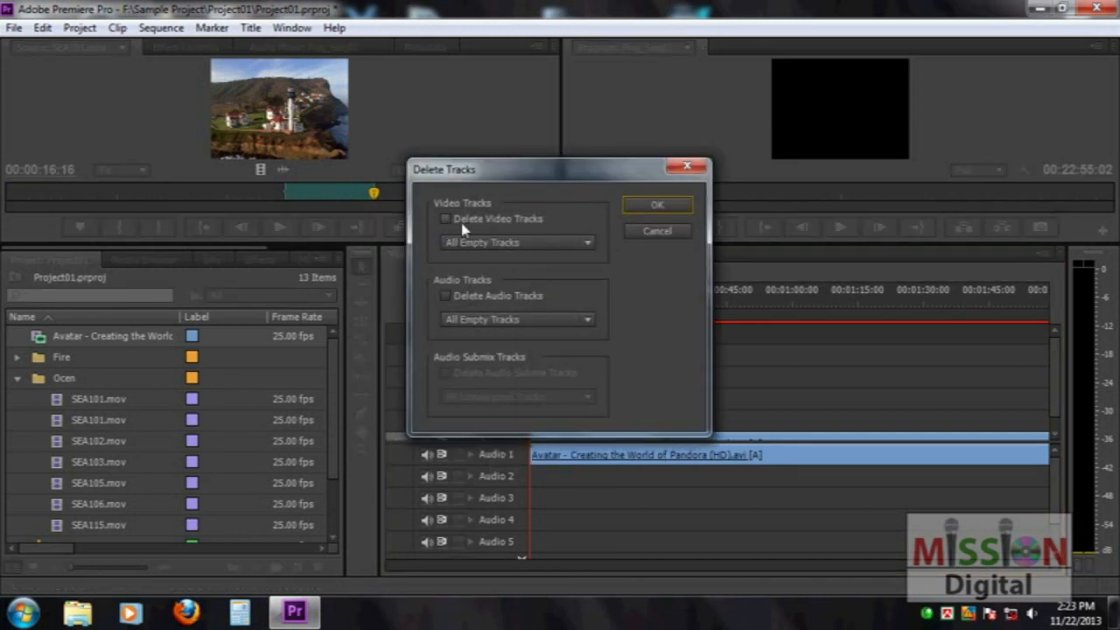
pyautogui.click(495, 221)
pyautogui.click(505, 244)
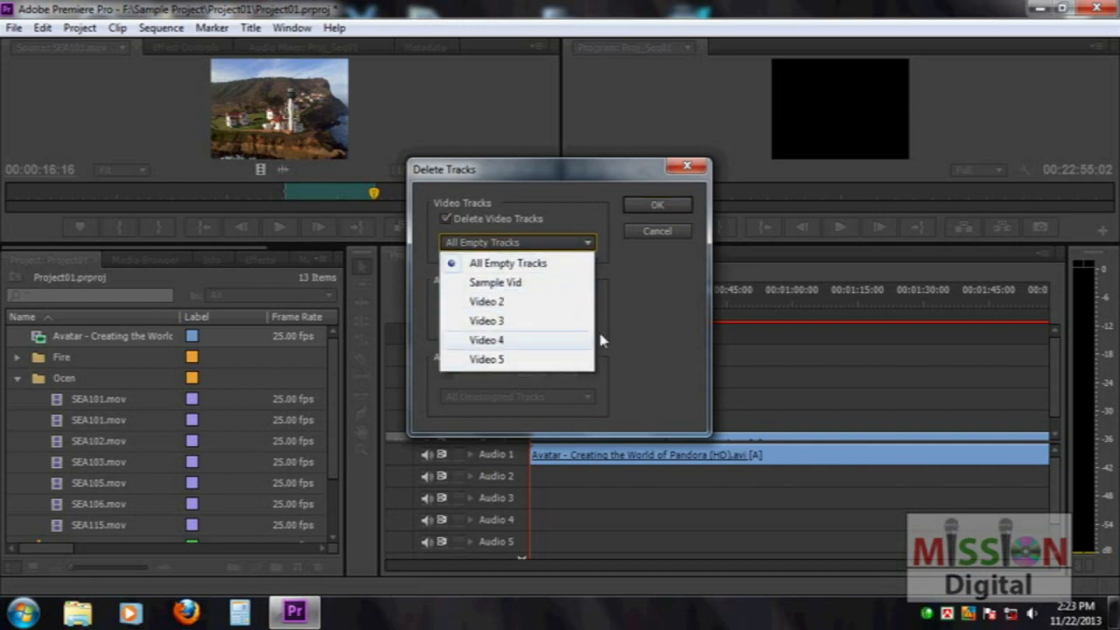
pyautogui.click(661, 261)
pyautogui.click(657, 230)
# Delete the Video 5, Video 4 and Video 3 tracks one at a time from Proj_Seq01
pyautogui.rightClick(484, 354)
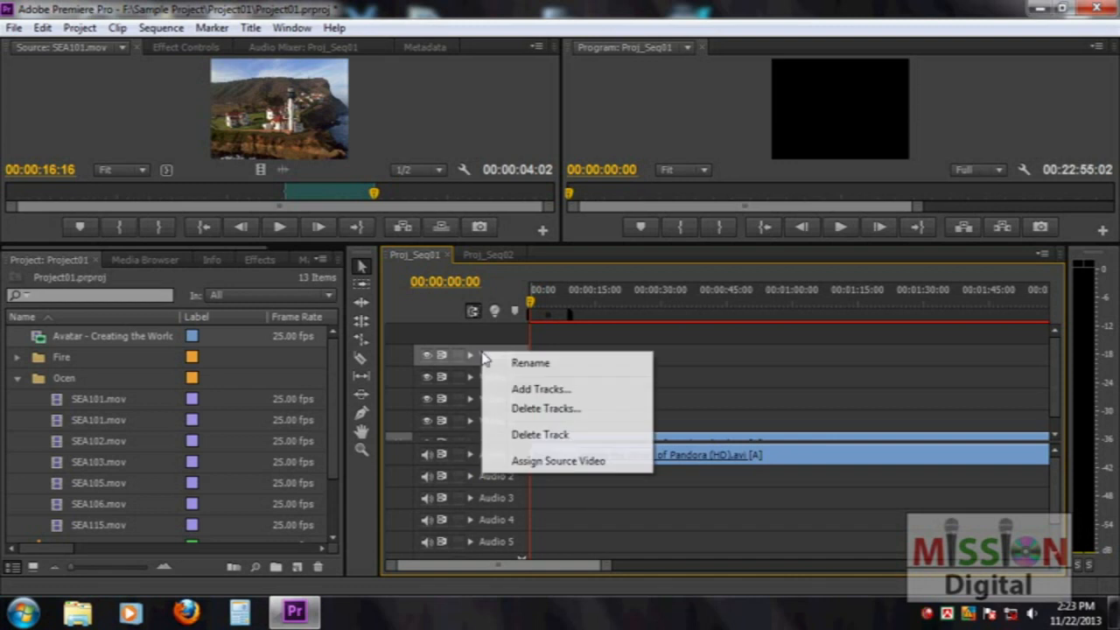
pyautogui.click(541, 434)
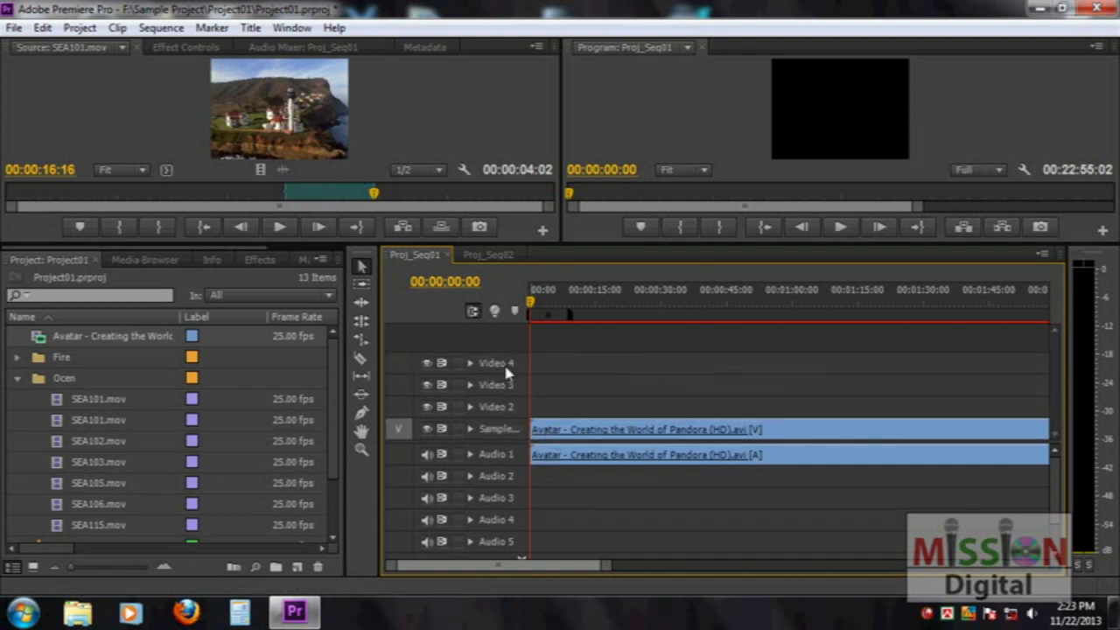
pyautogui.rightClick(502, 364)
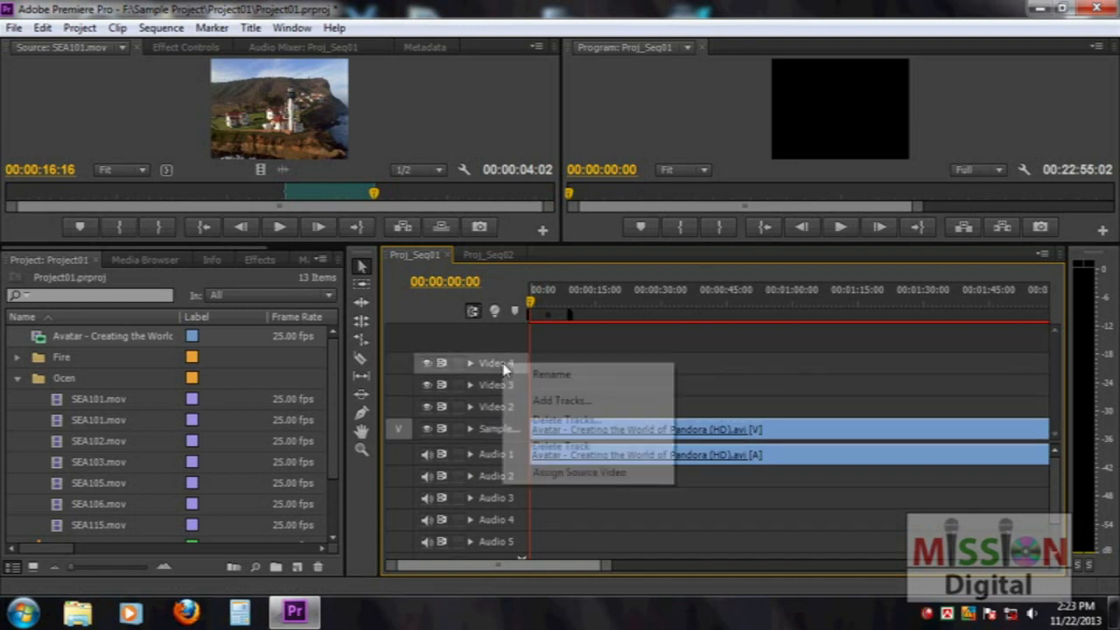
pyautogui.click(552, 447)
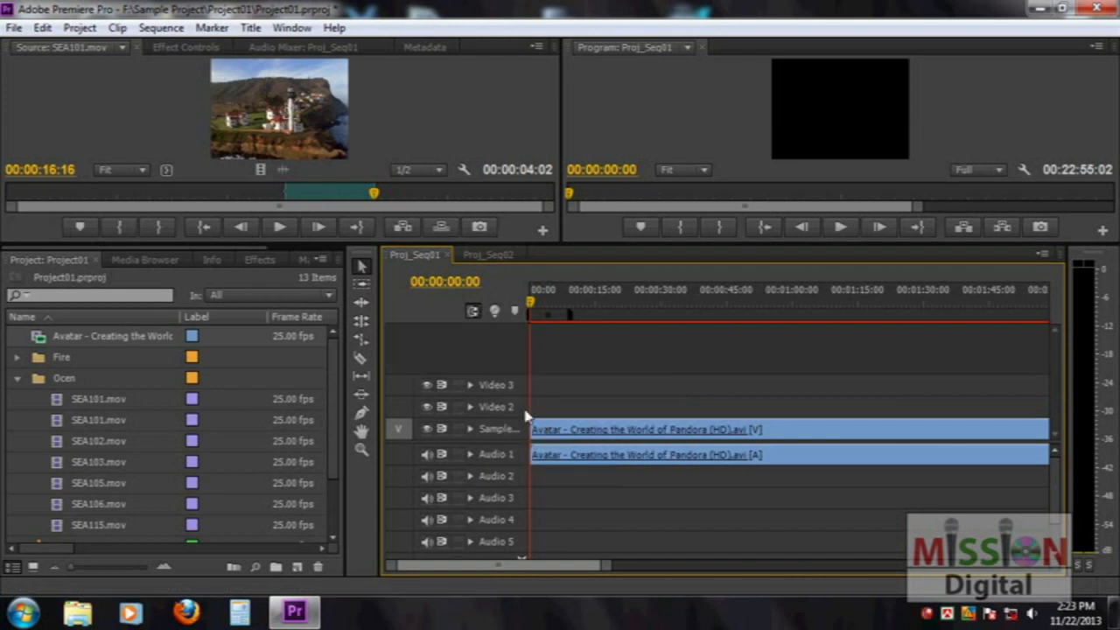
pyautogui.rightClick(511, 392)
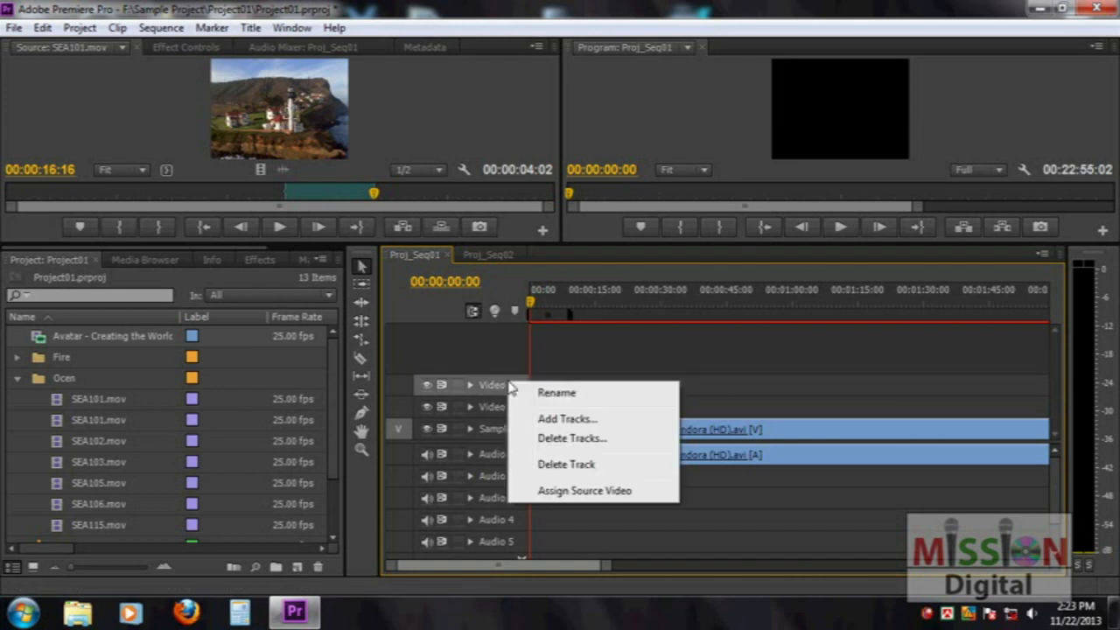
pyautogui.click(564, 463)
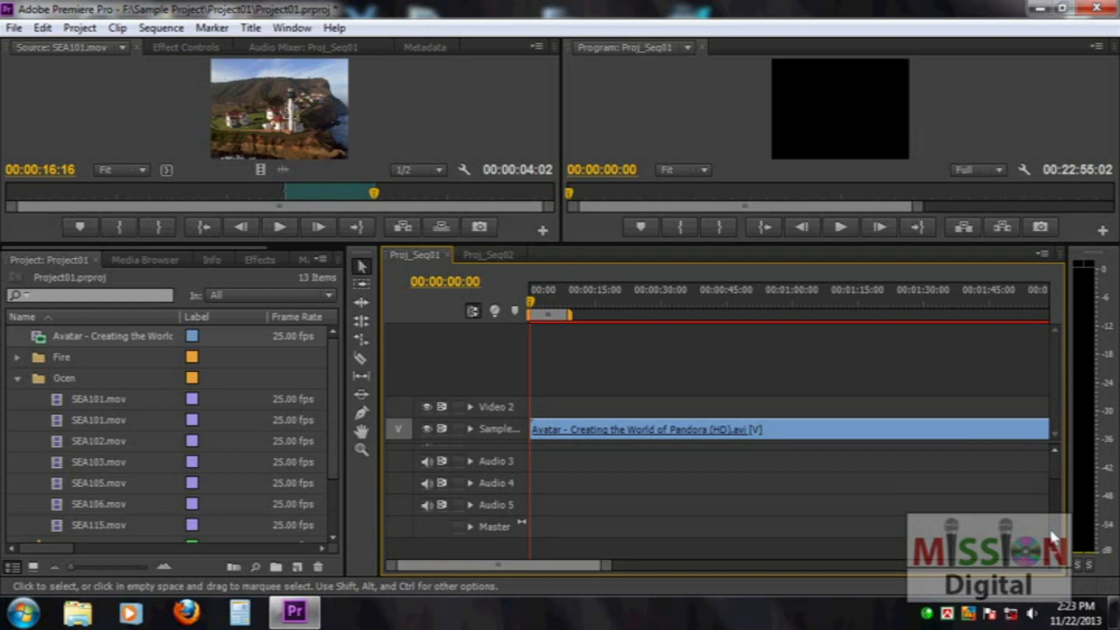
# Delete the Audio 5, Audio 4 and Audio 3 tracks one at a time from Proj_Seq01
pyautogui.rightClick(532, 521)
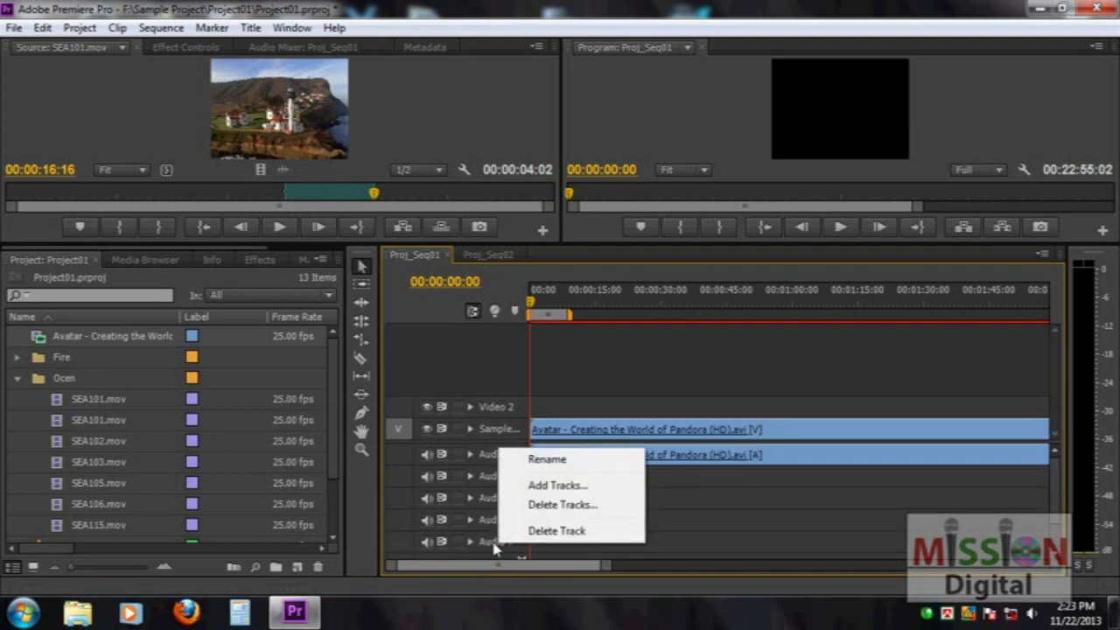
pyautogui.click(507, 542)
pyautogui.rightClick(507, 541)
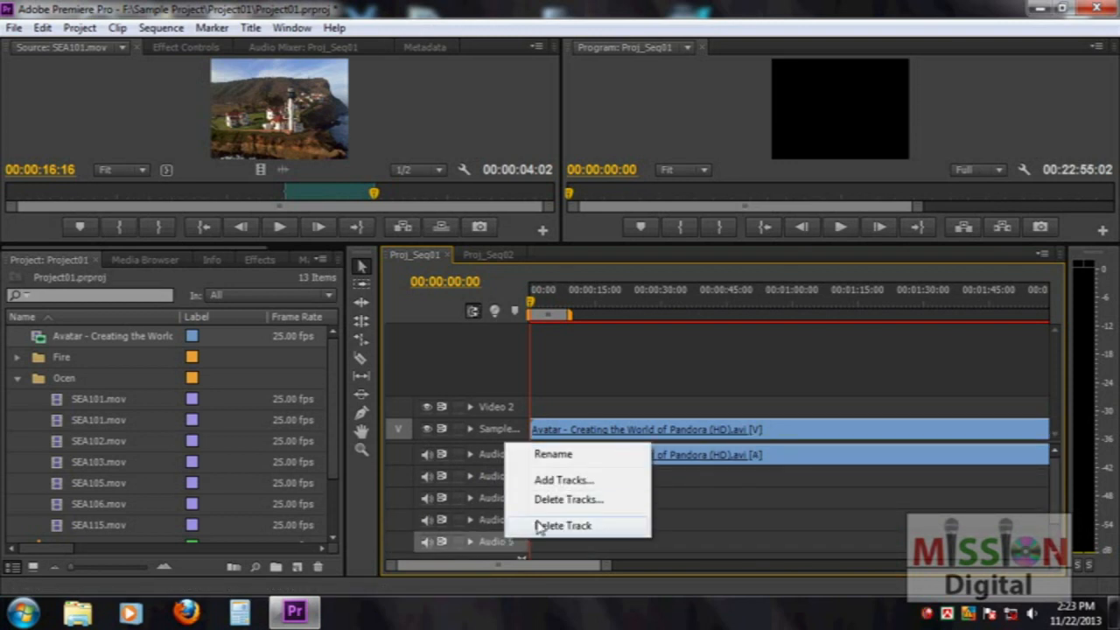
pyautogui.click(538, 526)
pyautogui.rightClick(503, 518)
pyautogui.click(534, 509)
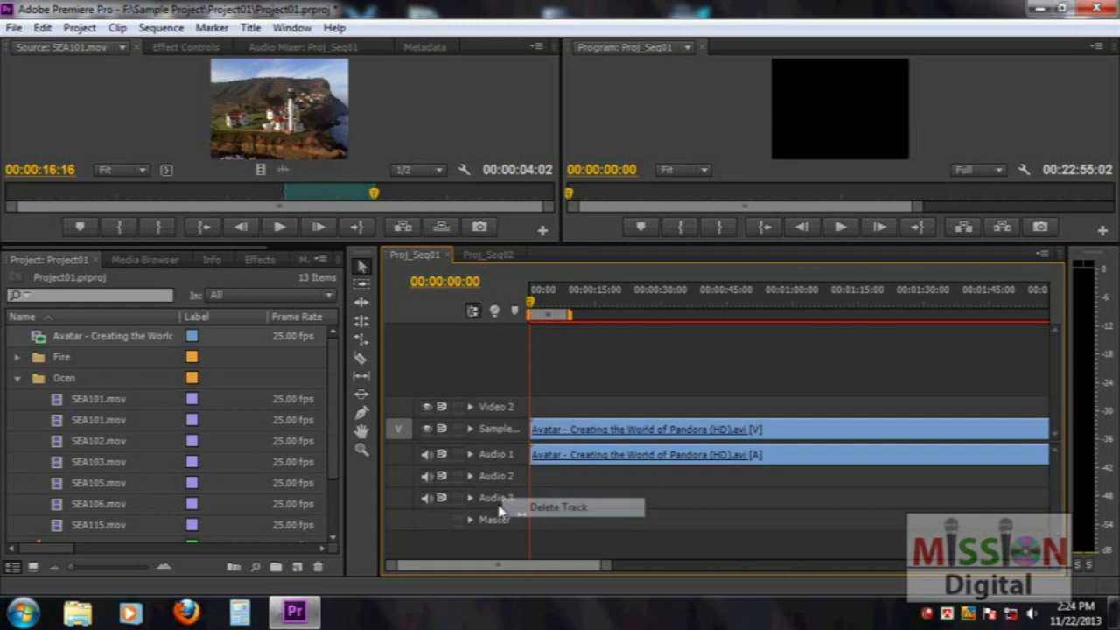
pyautogui.rightClick(494, 504)
pyautogui.click(538, 484)
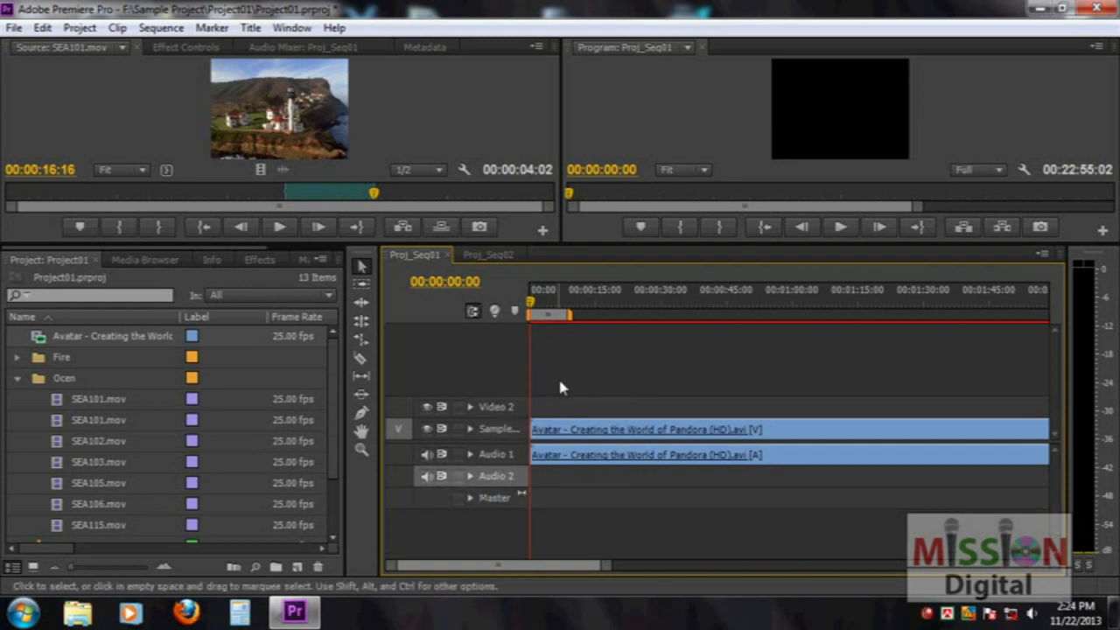
# Reduce the timeline area's height to enlarge the monitors, and move the playhead to 00:00:36:11
pyautogui.moveTo(556, 246); pyautogui.dragTo(553, 344)
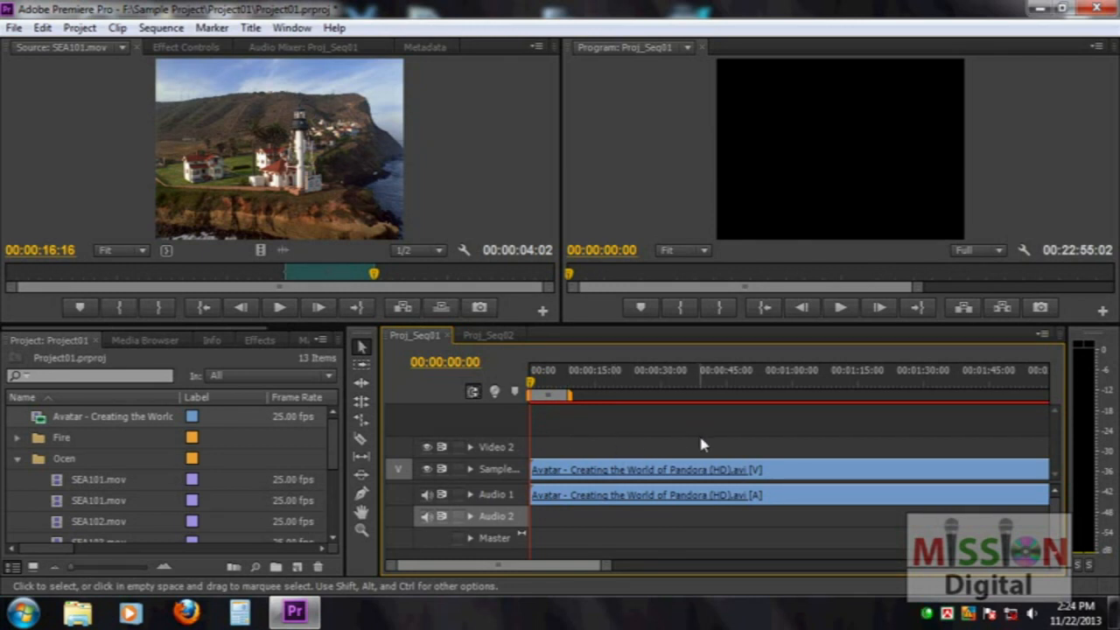
pyautogui.press('\\')
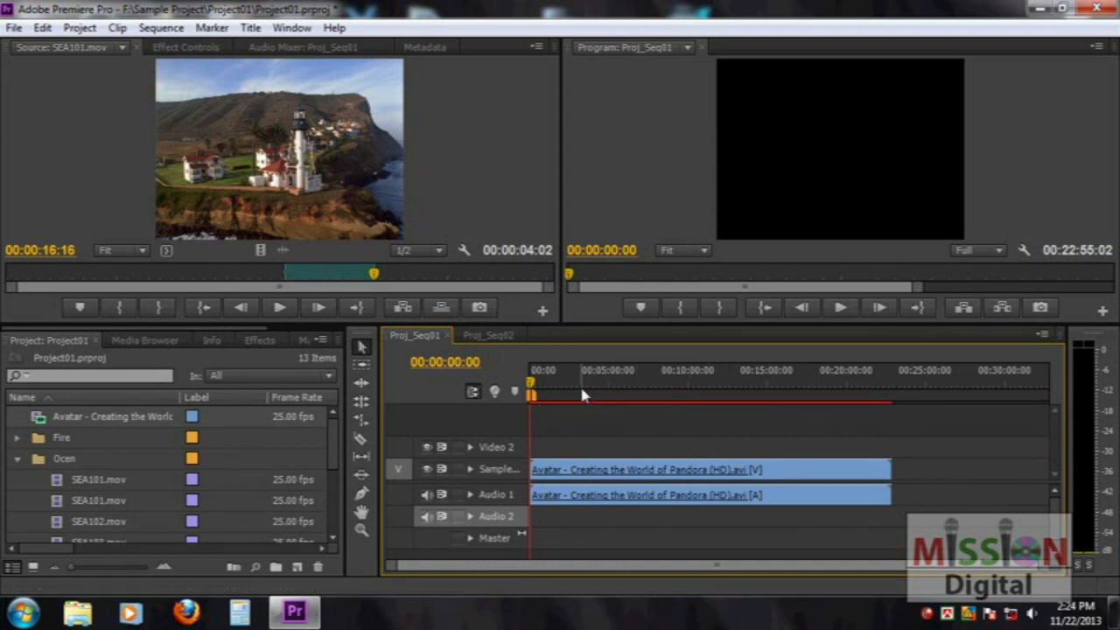
pyautogui.click(538, 381)
pyautogui.moveTo(538, 380); pyautogui.dragTo(545, 381)
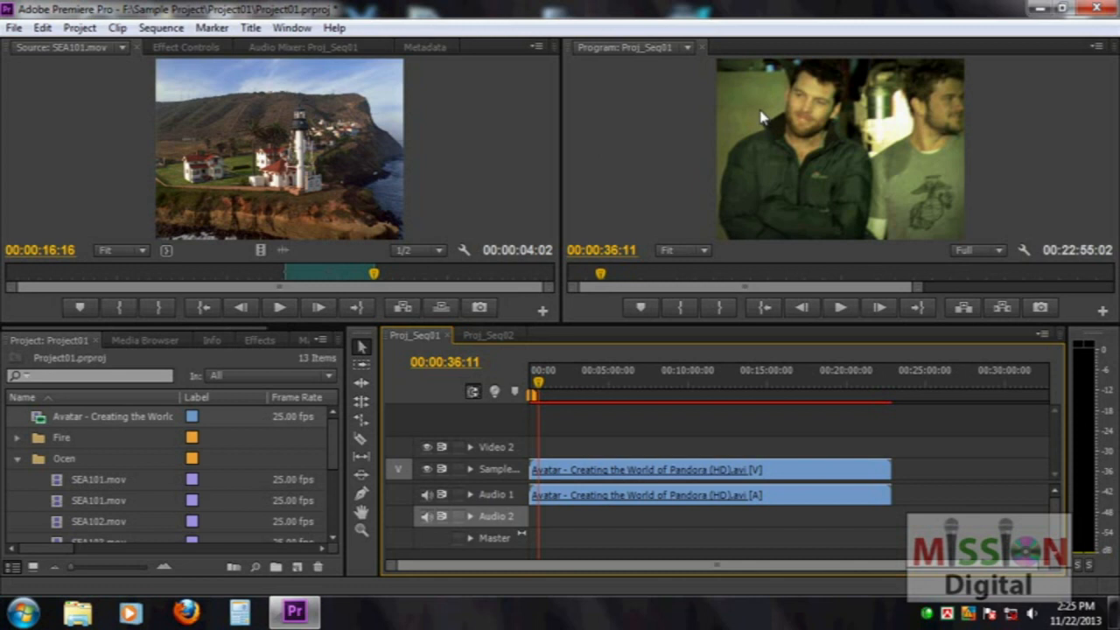
# View the properties of the Proj_Seq01 sequence in the project, highlight its frame size and close the properties
pyautogui.rightClick(413, 338)
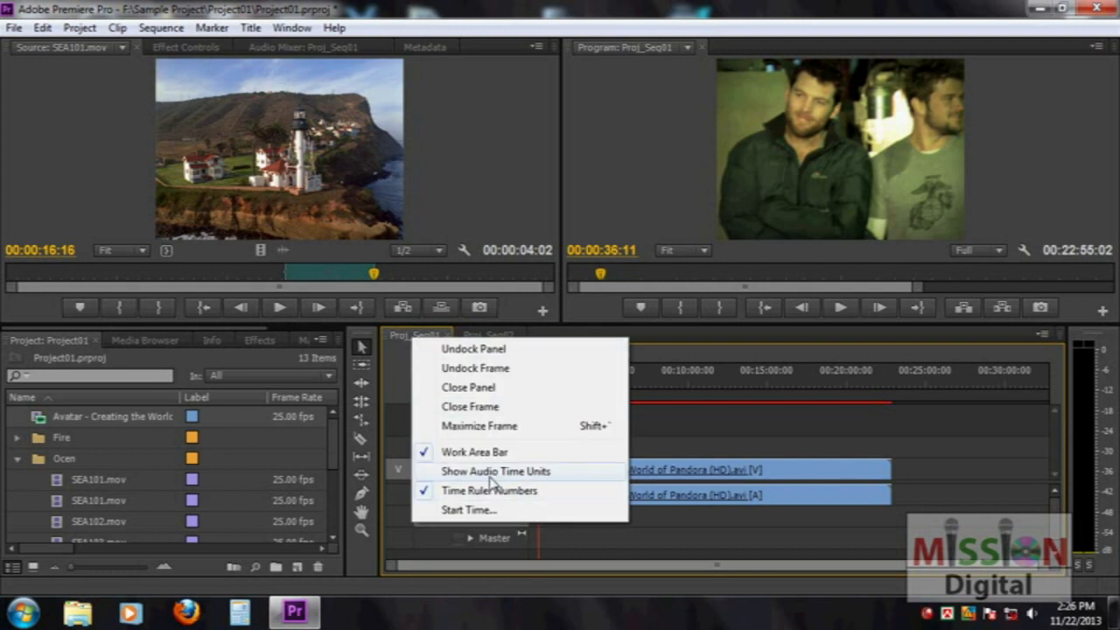
pyautogui.click(405, 337)
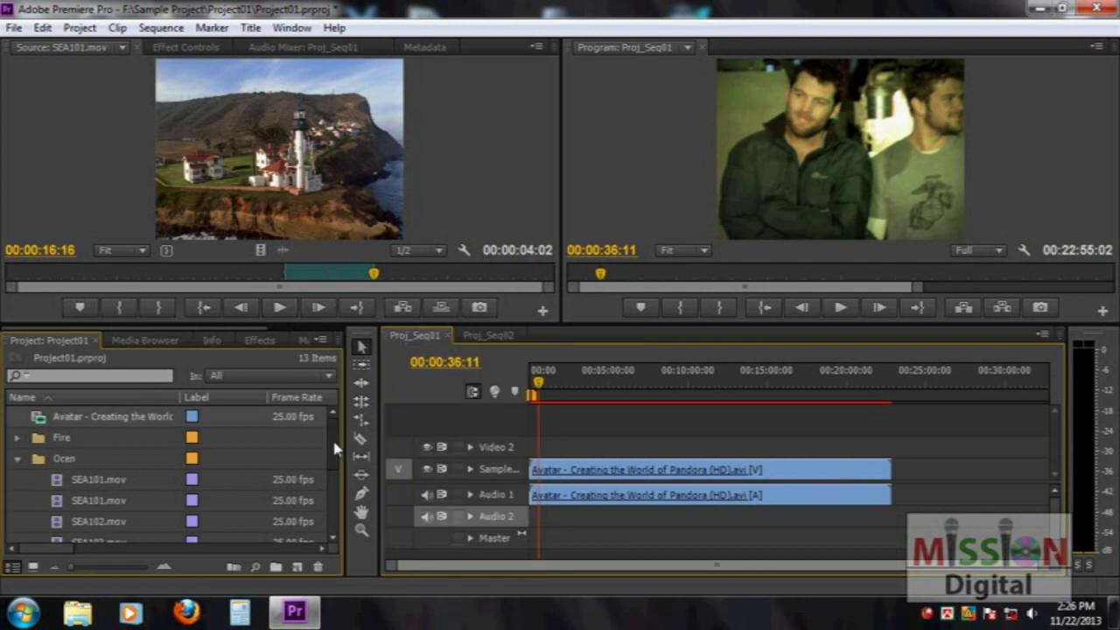
pyautogui.moveTo(331, 437); pyautogui.dragTo(333, 532)
pyautogui.rightClick(58, 483)
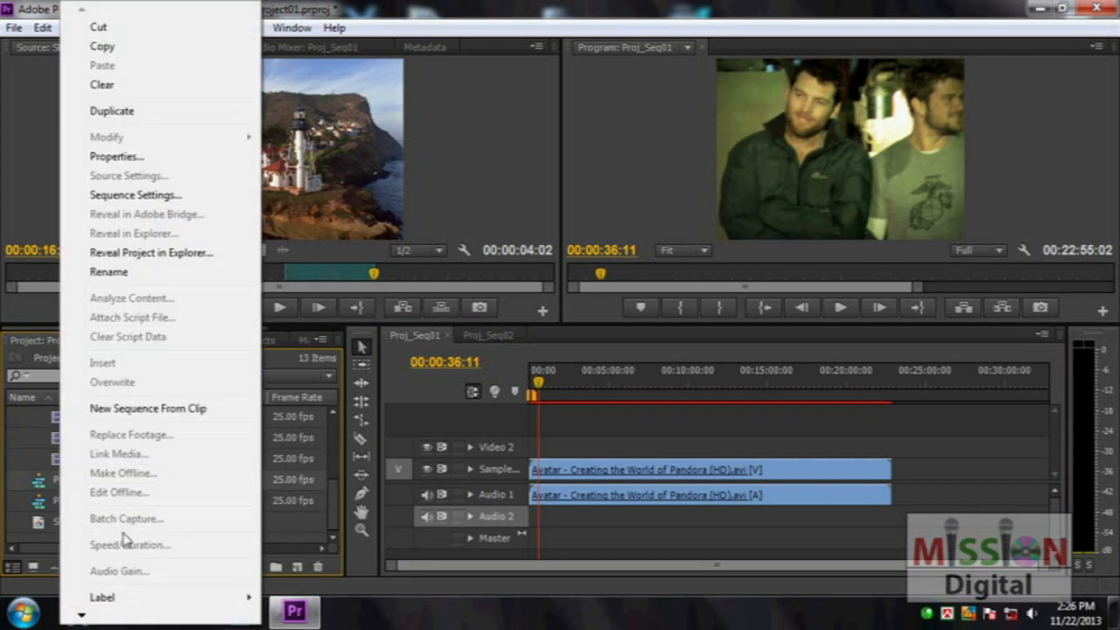
pyautogui.click(140, 157)
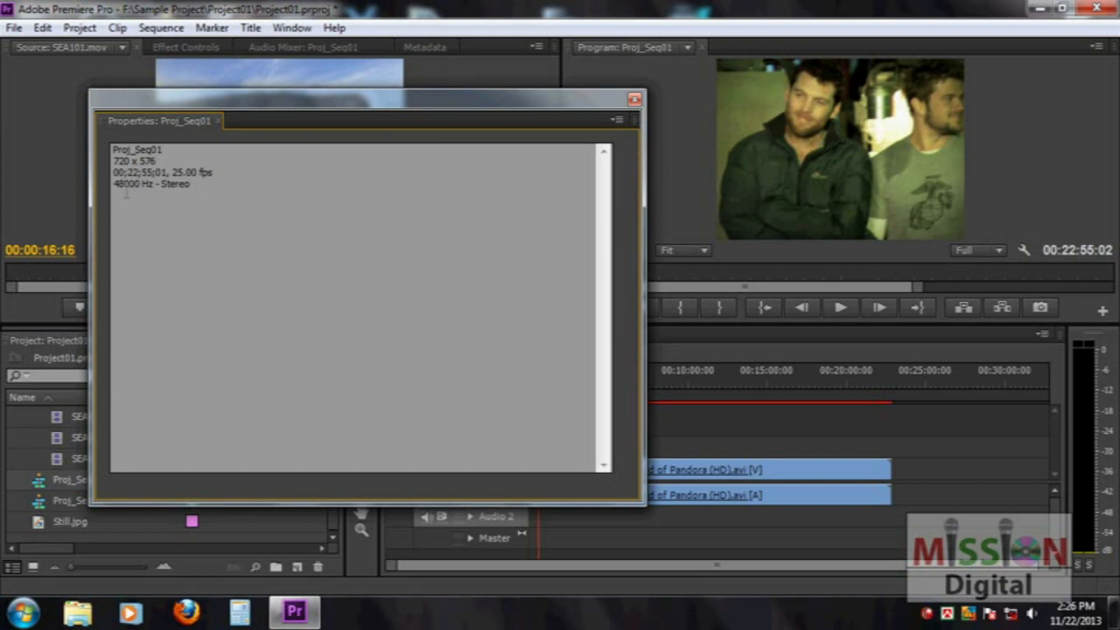
pyautogui.moveTo(157, 163); pyautogui.dragTo(83, 162)
pyautogui.click(634, 99)
# Place SEA105.mov on the Sample video track in the empty area after the Avatar clip, and move the playhead to 00:25:02:13 within it
pyautogui.scroll(1, 328, 477)
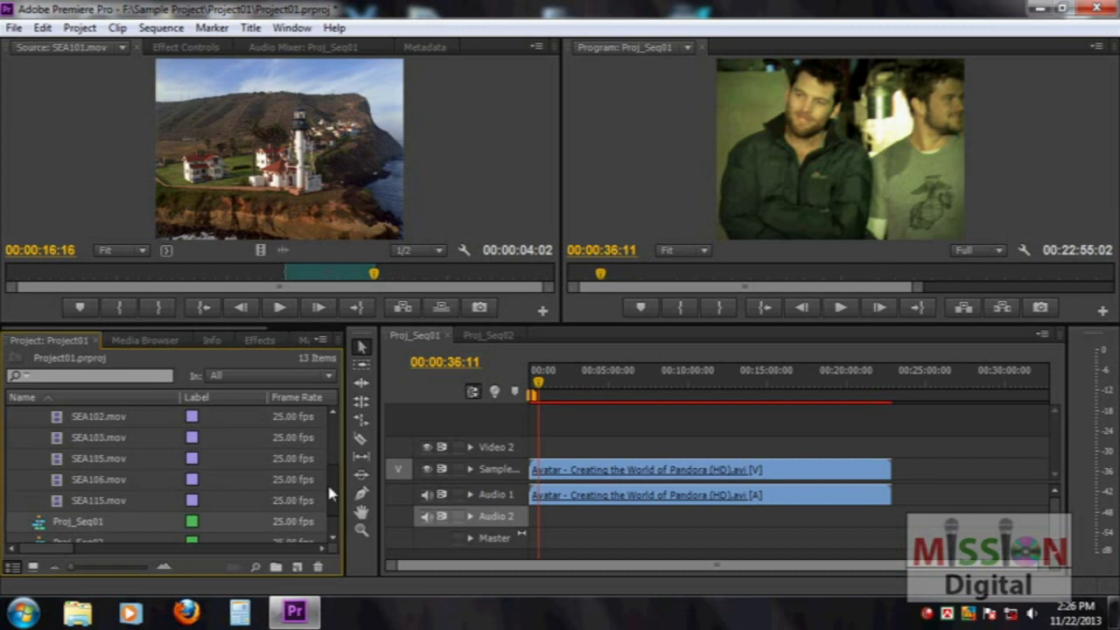
pyautogui.moveTo(59, 468); pyautogui.dragTo(926, 471)
pyautogui.moveTo(929, 382); pyautogui.dragTo(925, 381)
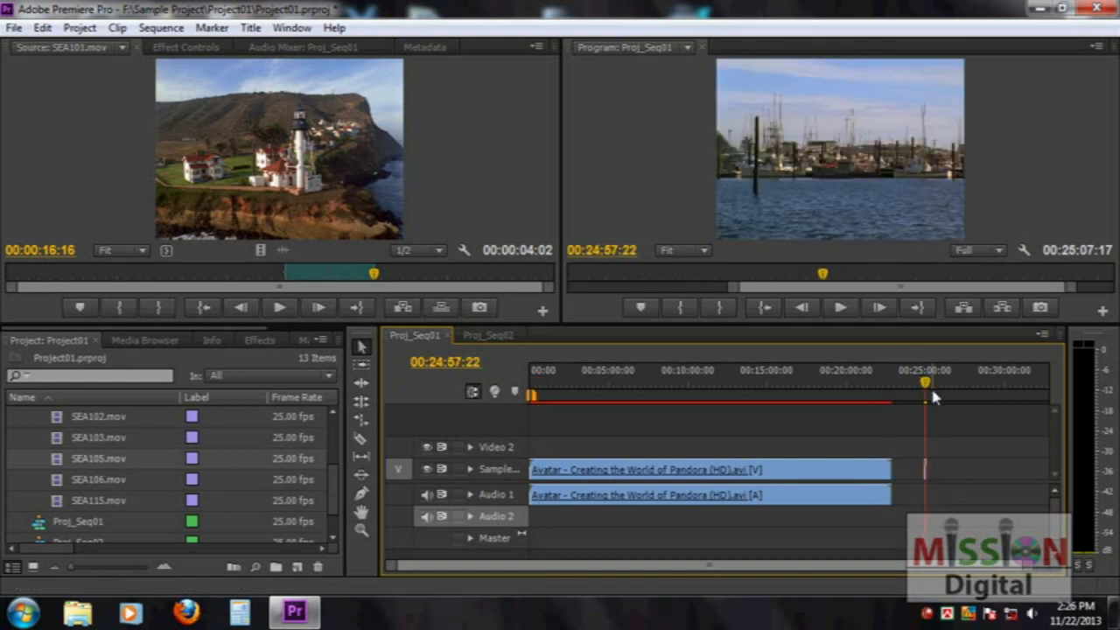
pyautogui.press('=')
pyautogui.press('=')
pyautogui.press('=')
pyautogui.press('=')
pyautogui.moveTo(791, 385)
pyautogui.mouseDown()
pyautogui.moveTo(805, 386)
pyautogui.moveTo(761, 396)
pyautogui.moveTo(798, 395)
pyautogui.mouseUp()
pyautogui.press('=')
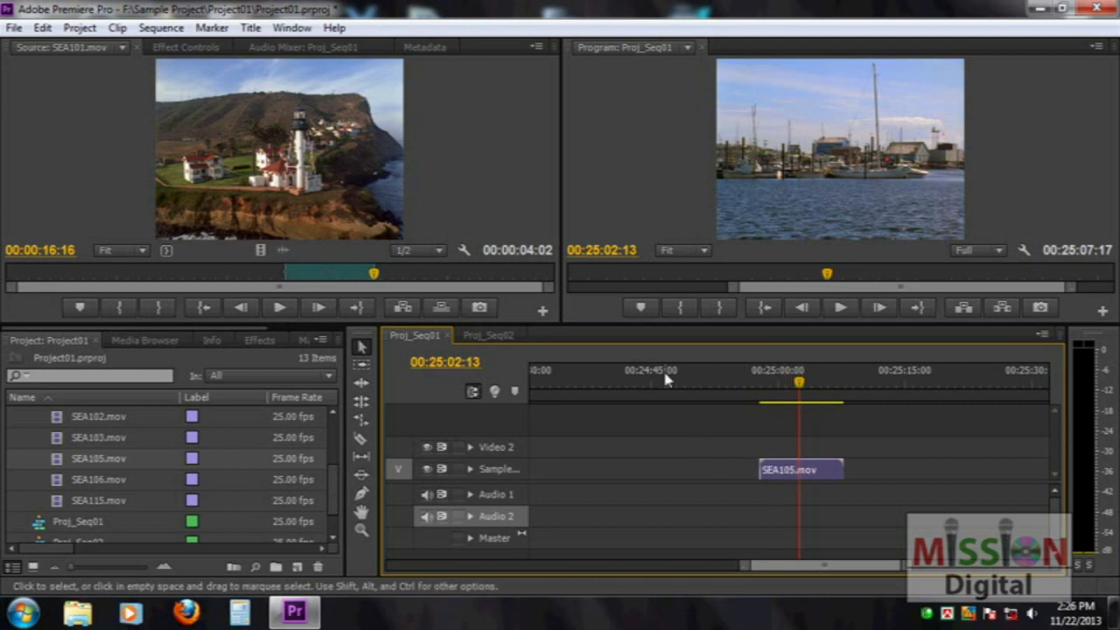
# View the properties of the SEA105.mov clip in the timeline, check its frame rate and close the properties
pyautogui.rightClick(812, 471)
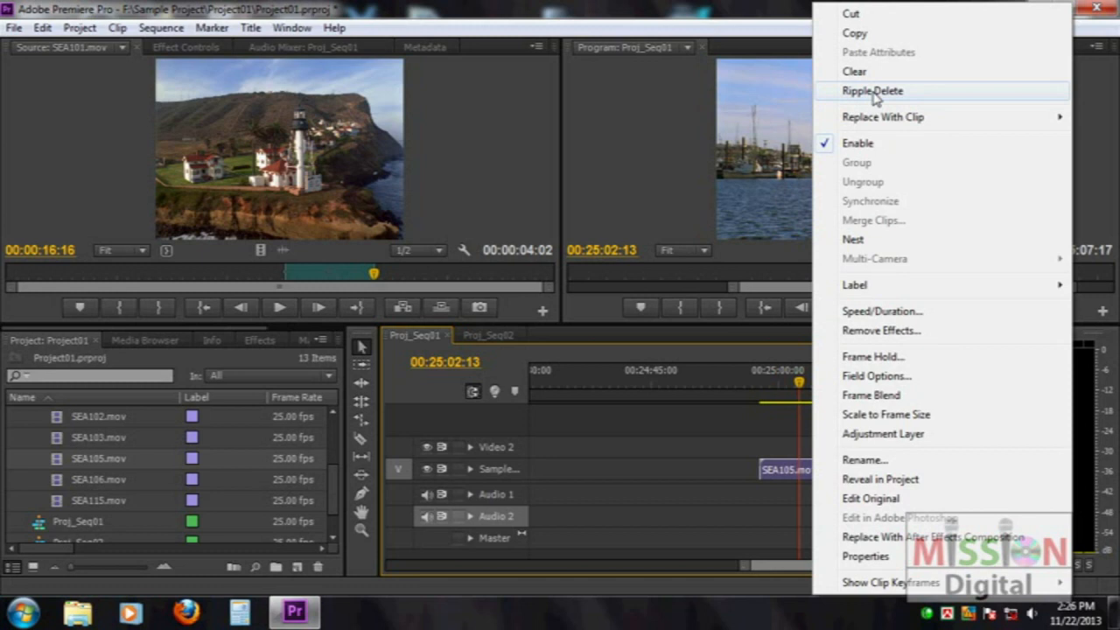
pyautogui.click(772, 477)
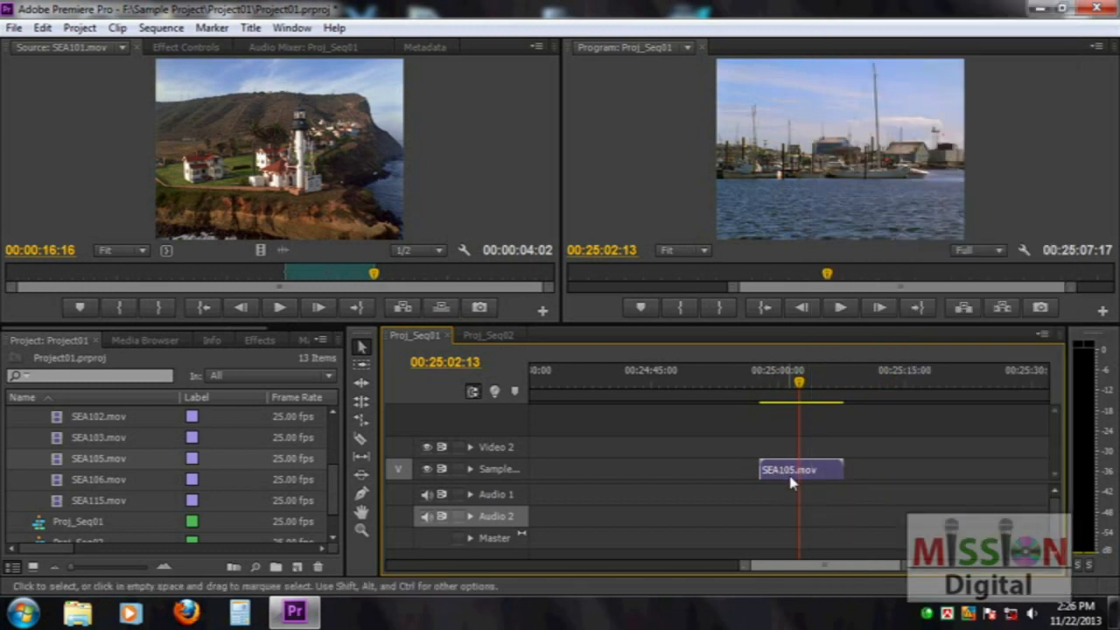
pyautogui.rightClick(806, 474)
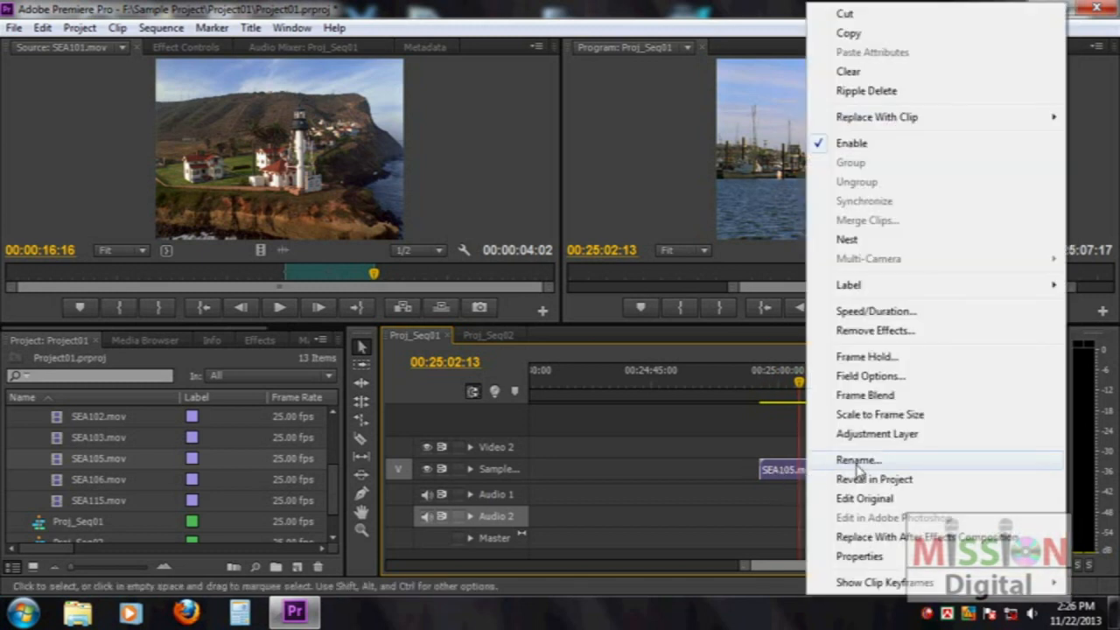
pyautogui.click(859, 556)
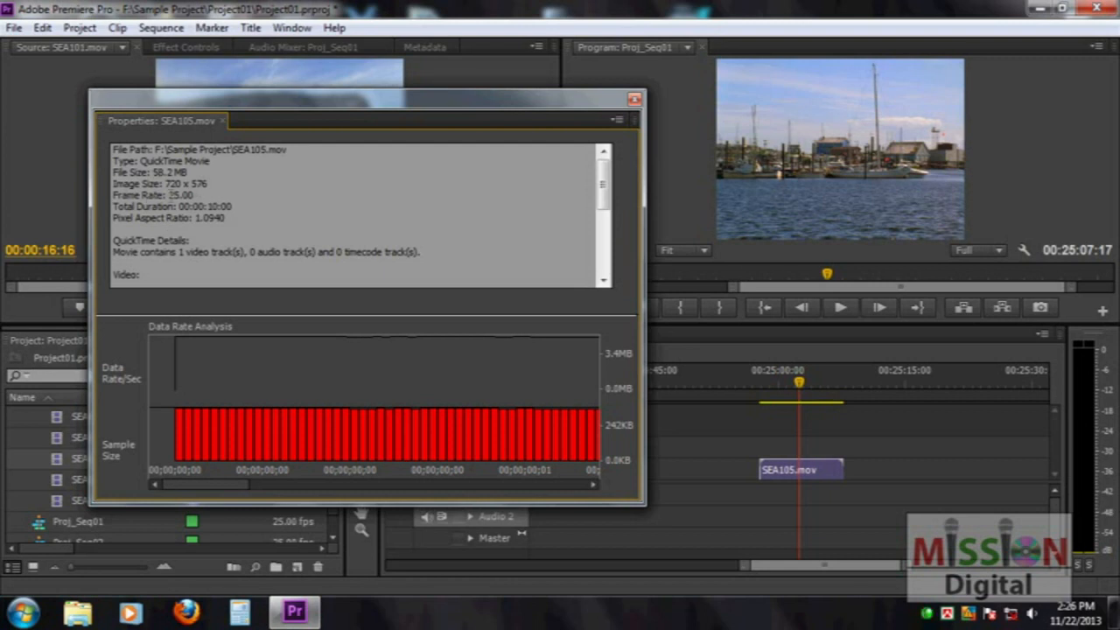
pyautogui.moveTo(168, 194); pyautogui.dragTo(185, 195)
pyautogui.click(634, 99)
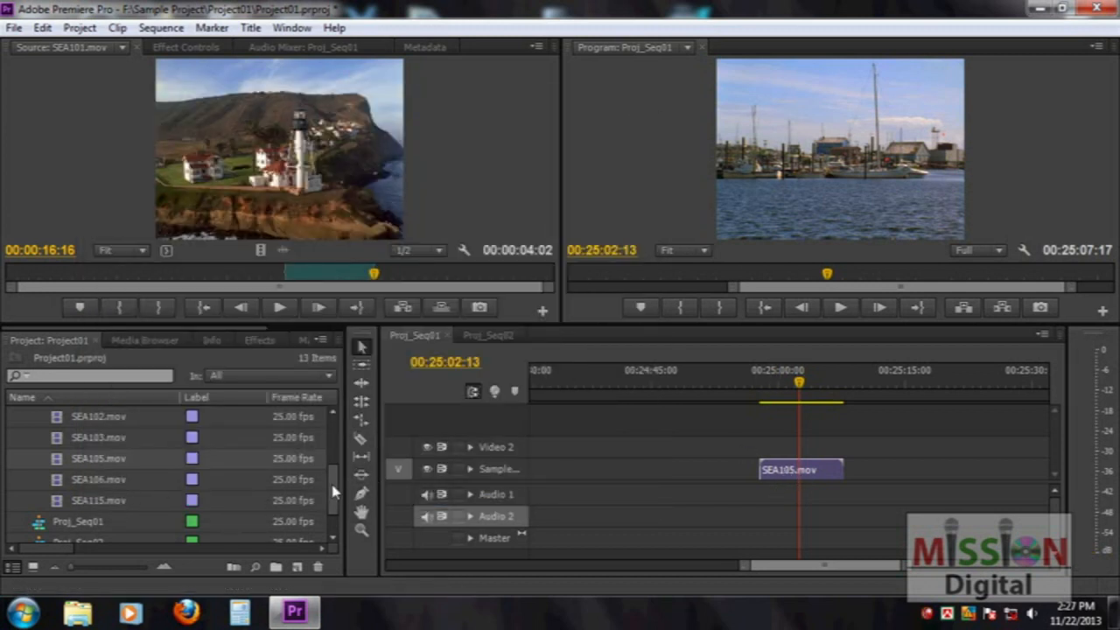
# Review the Proj_Seq01 sequence properties again for comparison with the SEA105.mov clip, and close them
pyautogui.moveTo(334, 486); pyautogui.dragTo(334, 517)
pyautogui.rightClick(40, 483)
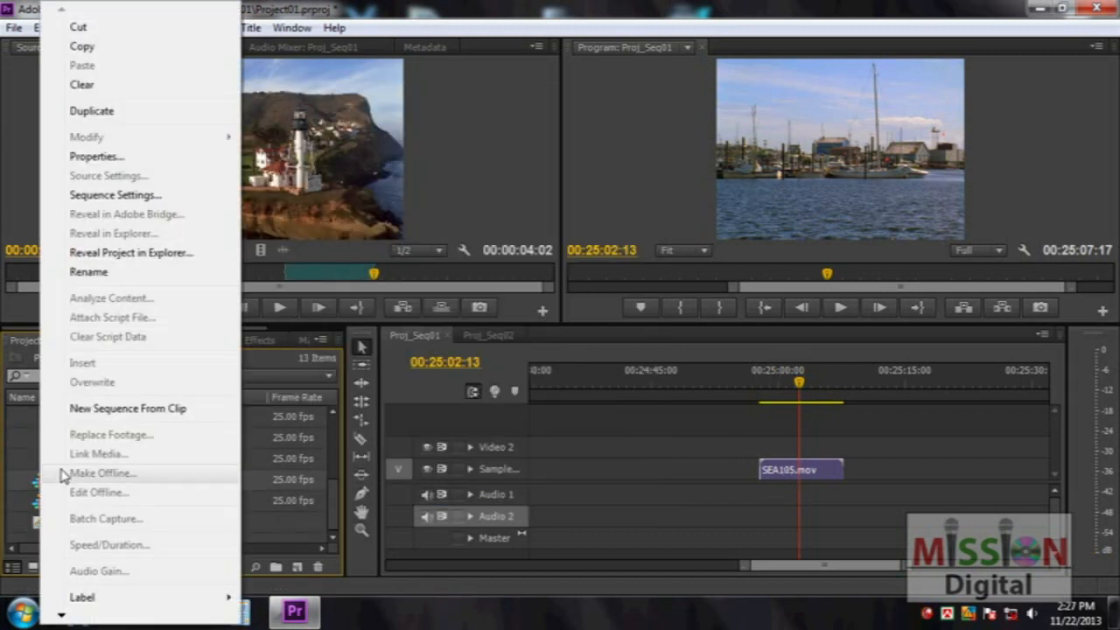
pyautogui.click(98, 157)
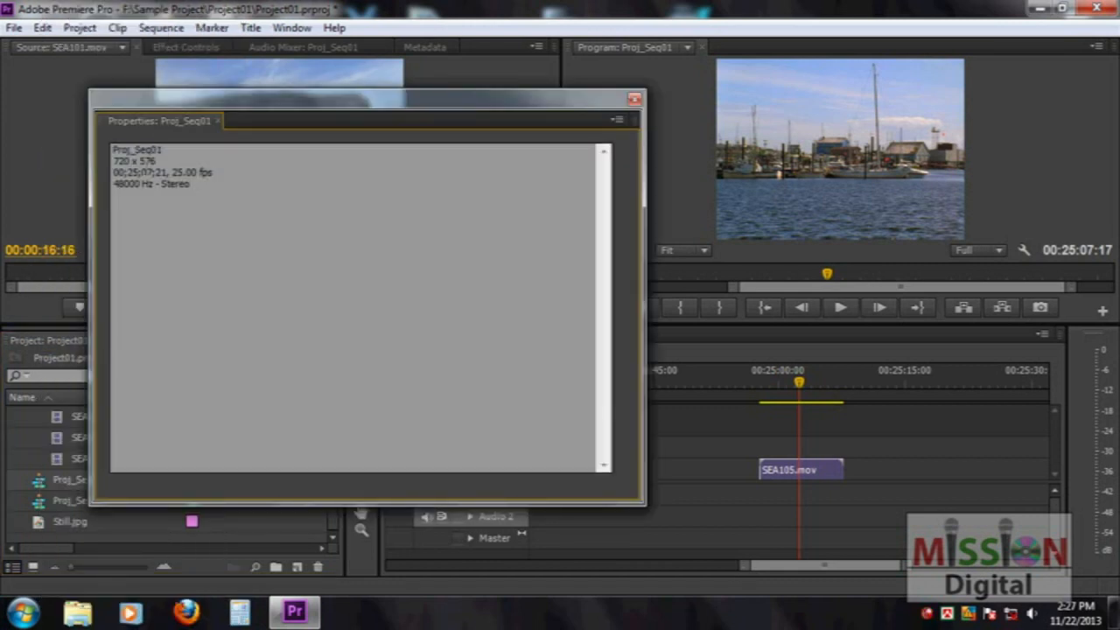
pyautogui.click(634, 99)
# Reopen the SEA105.mov clip's properties, highlight its image size for comparison with the sequence, and close them
pyautogui.rightClick(782, 470)
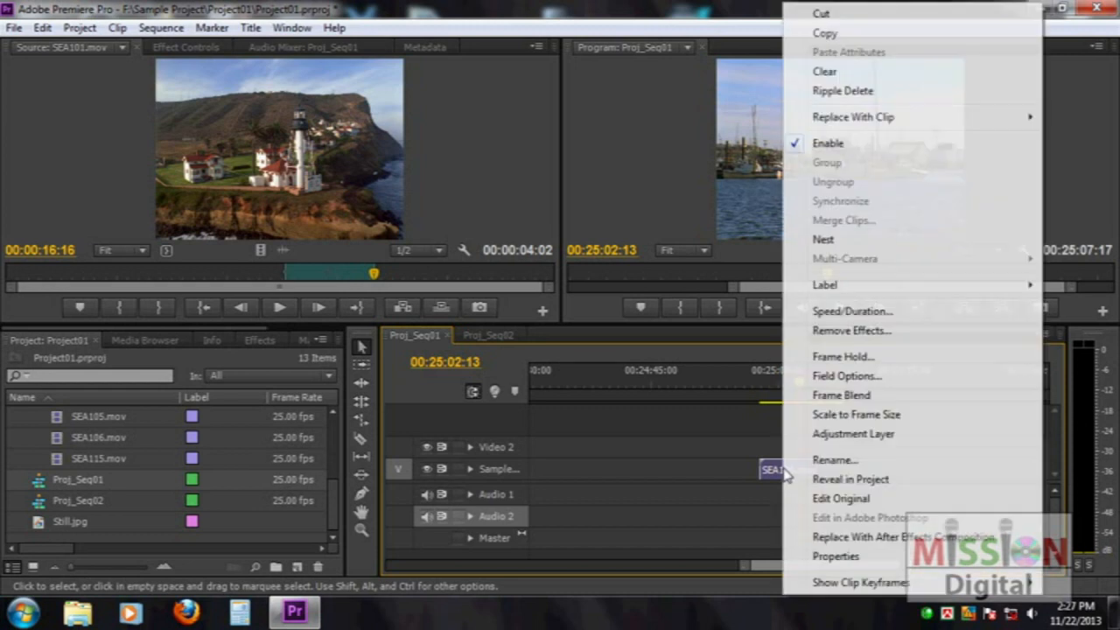
pyautogui.click(835, 556)
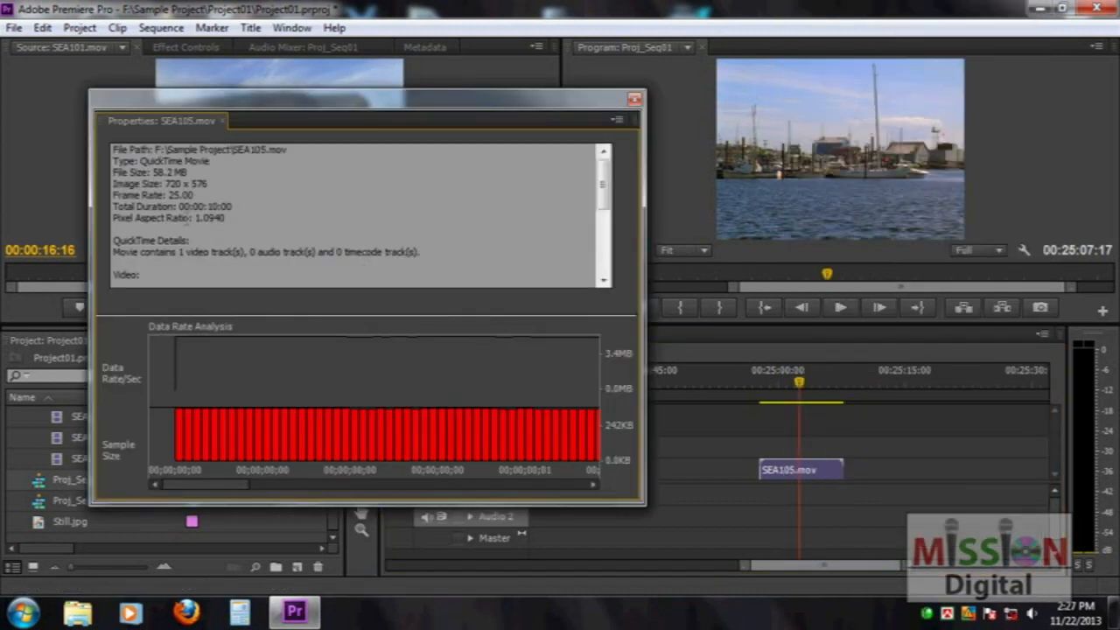
pyautogui.moveTo(207, 183); pyautogui.dragTo(112, 185)
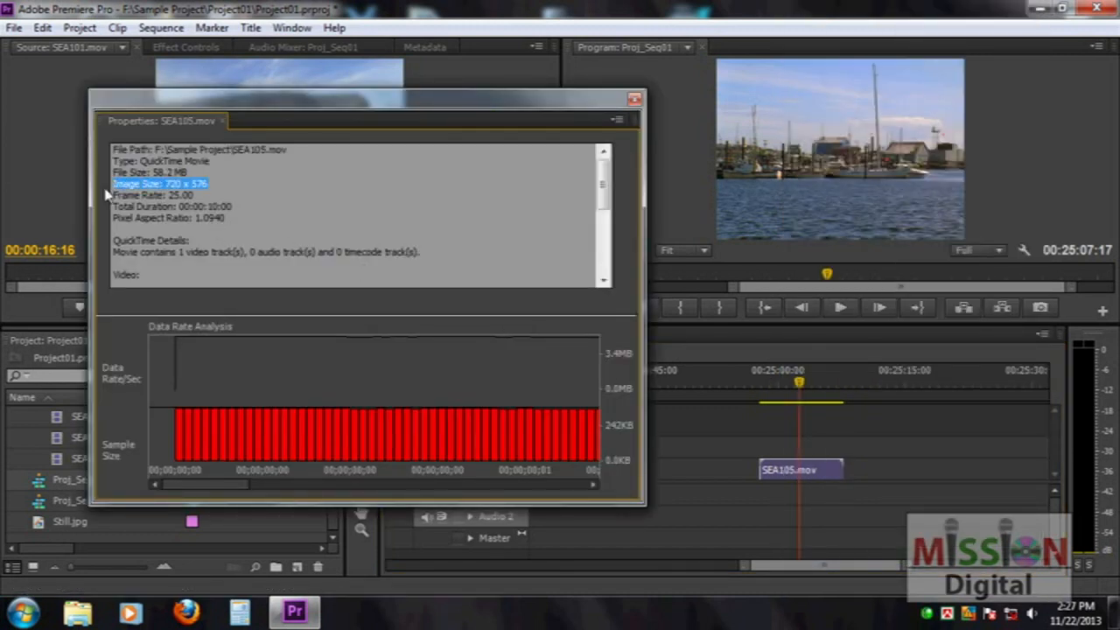
pyautogui.click(635, 100)
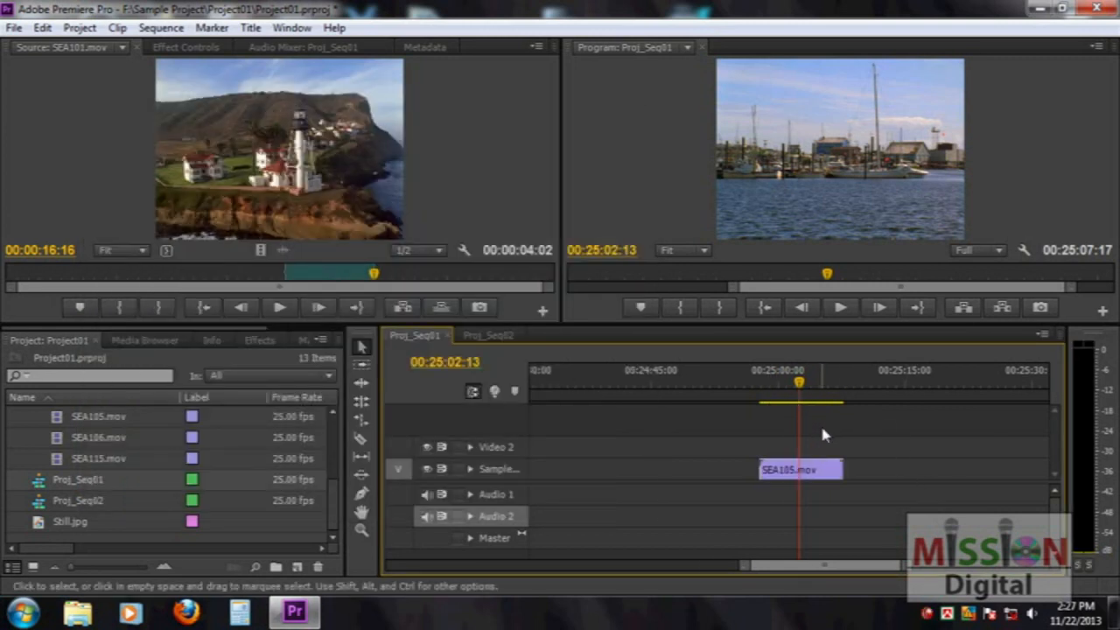
# Move the Proj_Seq01 playhead to 00:22:09:23 within the Avatar clip and select the clip
pyautogui.press('-')
pyautogui.press('-')
pyautogui.press('-')
pyautogui.click(612, 381)
pyautogui.press('=')
pyautogui.click(684, 471)
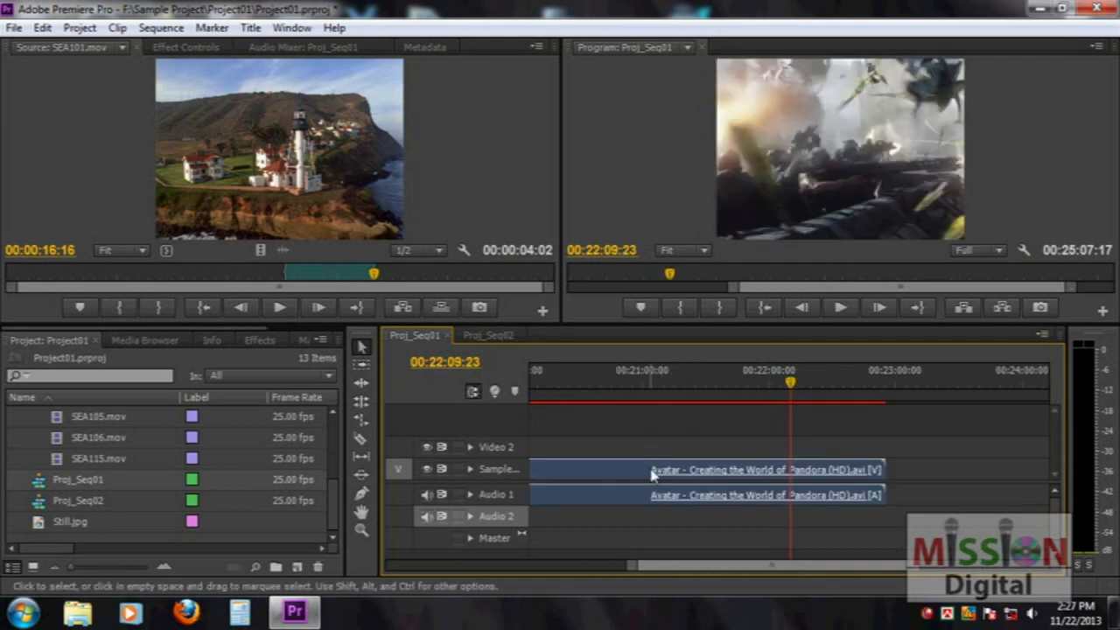
# View the Avatar clip's properties from the timeline, highlight its frame rate, and close them
pyautogui.rightClick(651, 474)
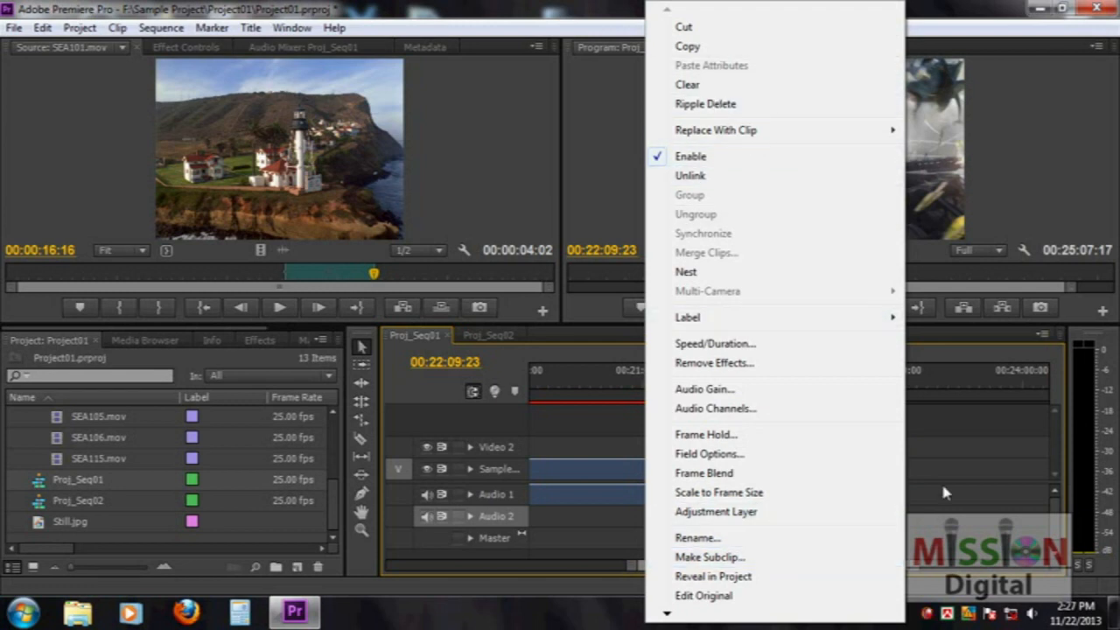
pyautogui.click(962, 418)
pyautogui.click(661, 468)
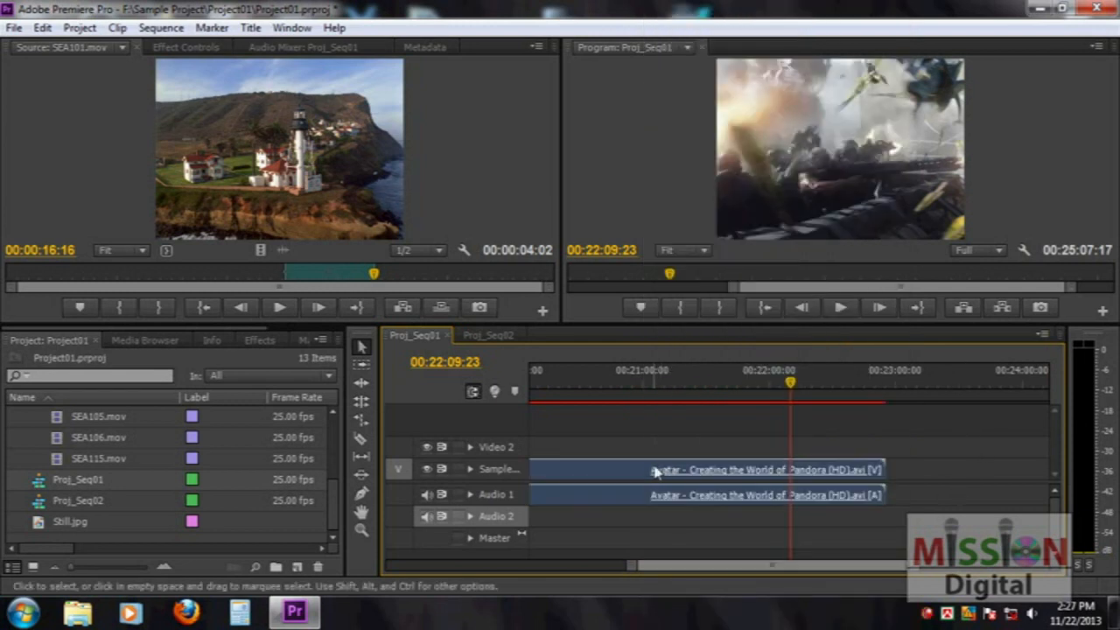
pyautogui.rightClick(658, 469)
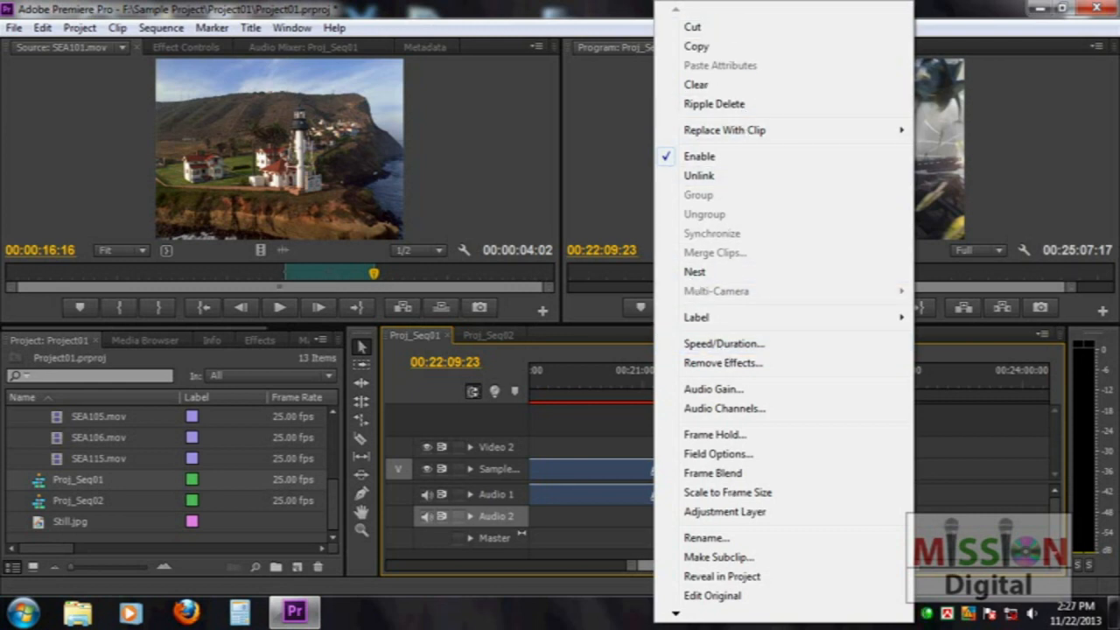
pyautogui.moveTo(687, 609)
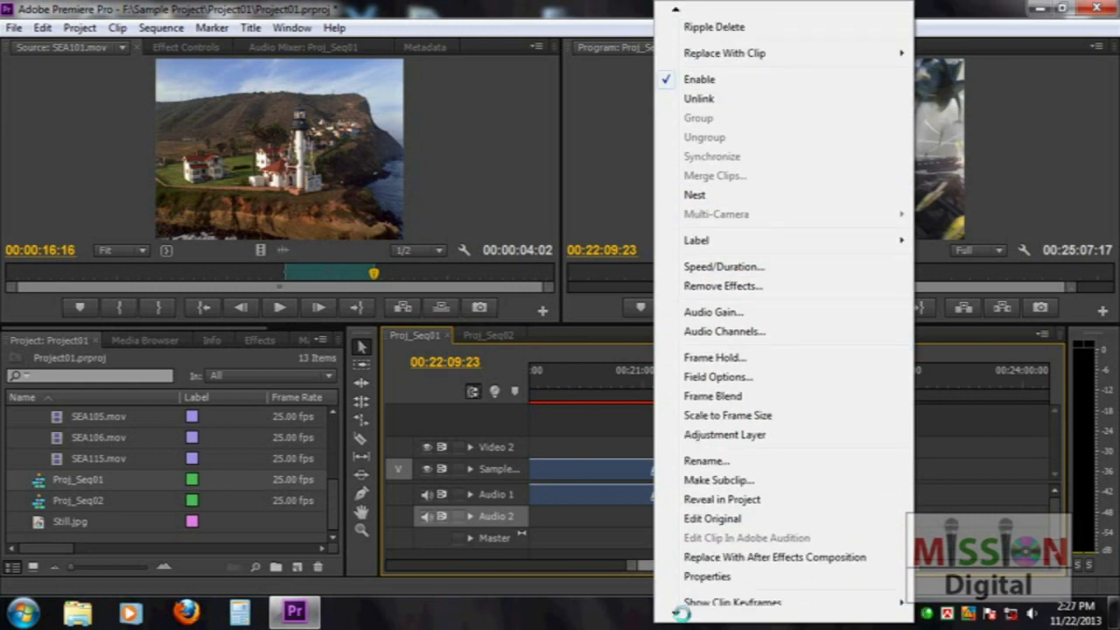
pyautogui.click(707, 557)
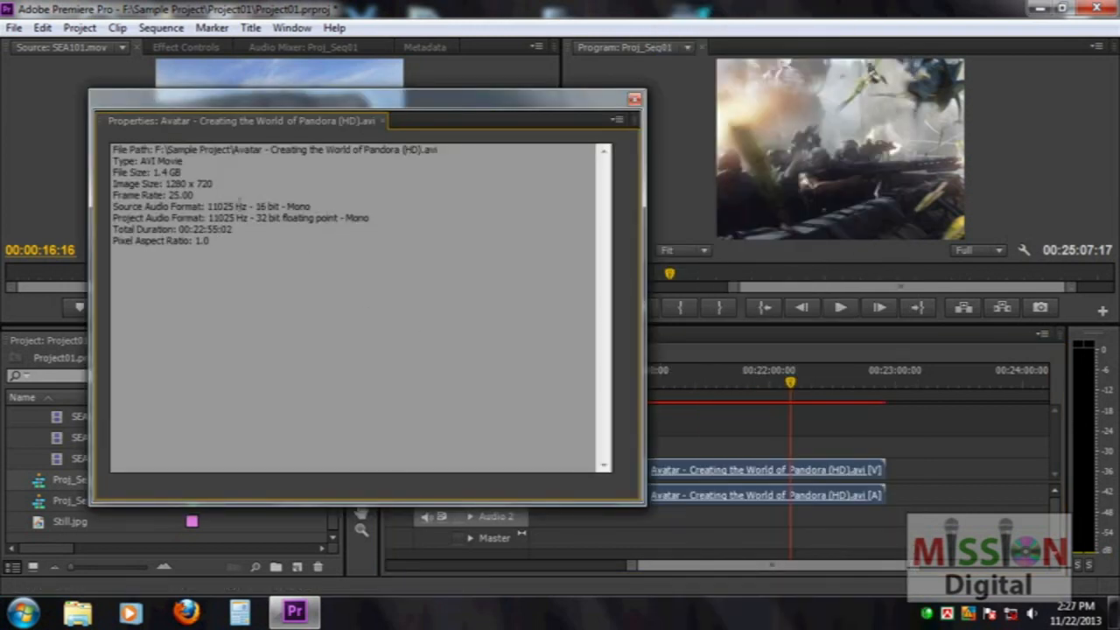
pyautogui.moveTo(168, 184); pyautogui.dragTo(103, 197)
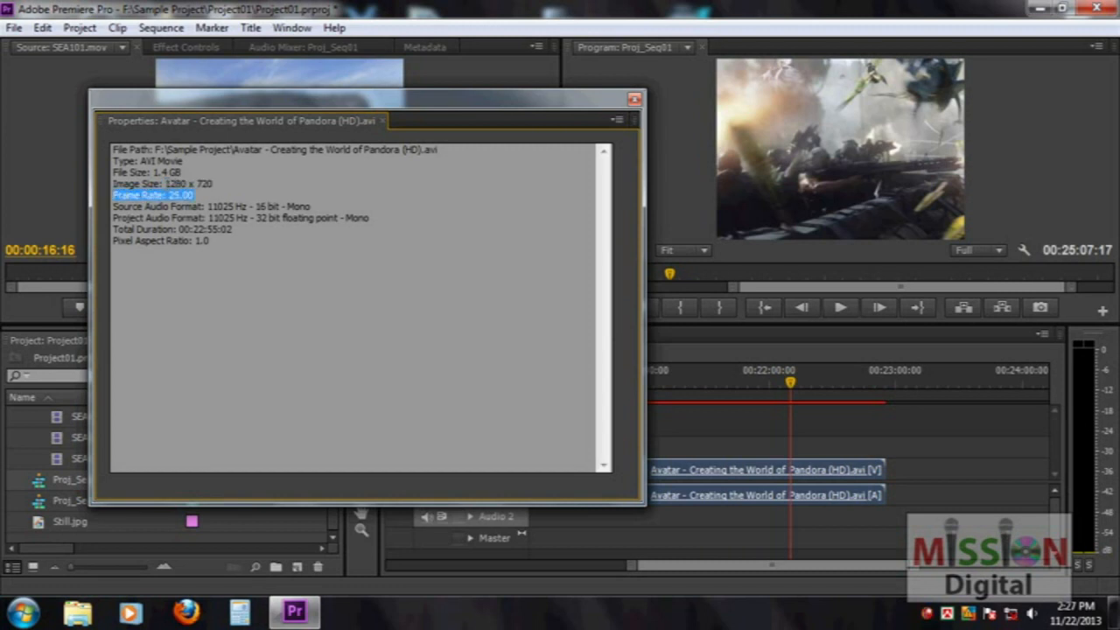
pyautogui.click(633, 99)
# Delete the Avatar clip from Proj_Seq01 and place it at the start of Video 1 in Proj_Seq02, keeping the existing sequence settings
pyautogui.moveTo(671, 432); pyautogui.dragTo(739, 541)
pyautogui.press('Delete')
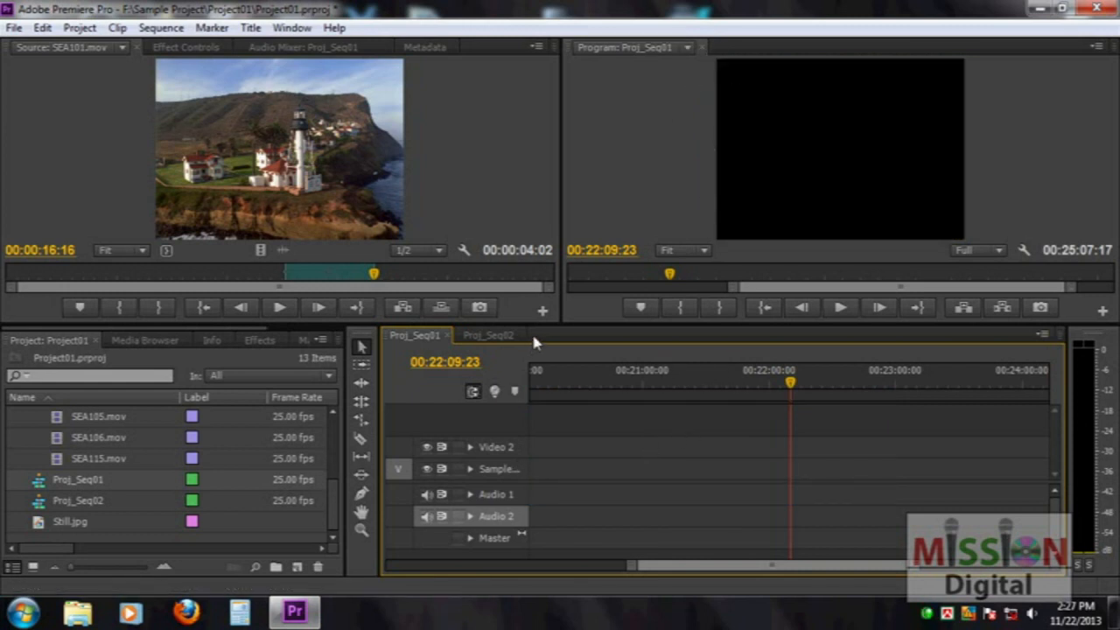
pyautogui.click(506, 337)
pyautogui.scroll(5, 326, 437)
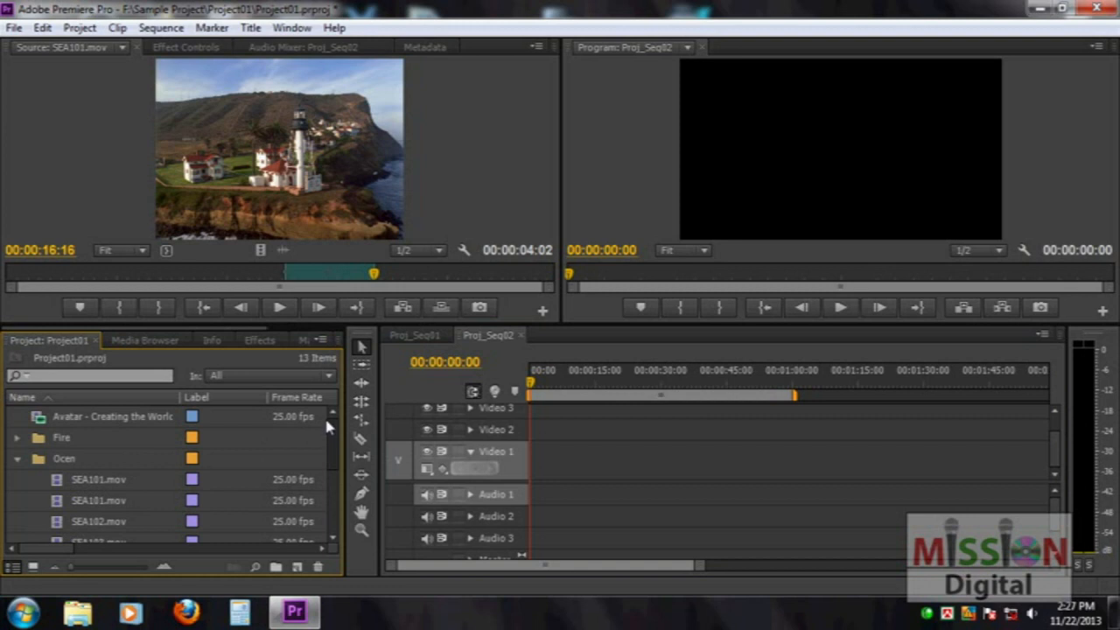
pyautogui.moveTo(52, 417); pyautogui.dragTo(518, 479)
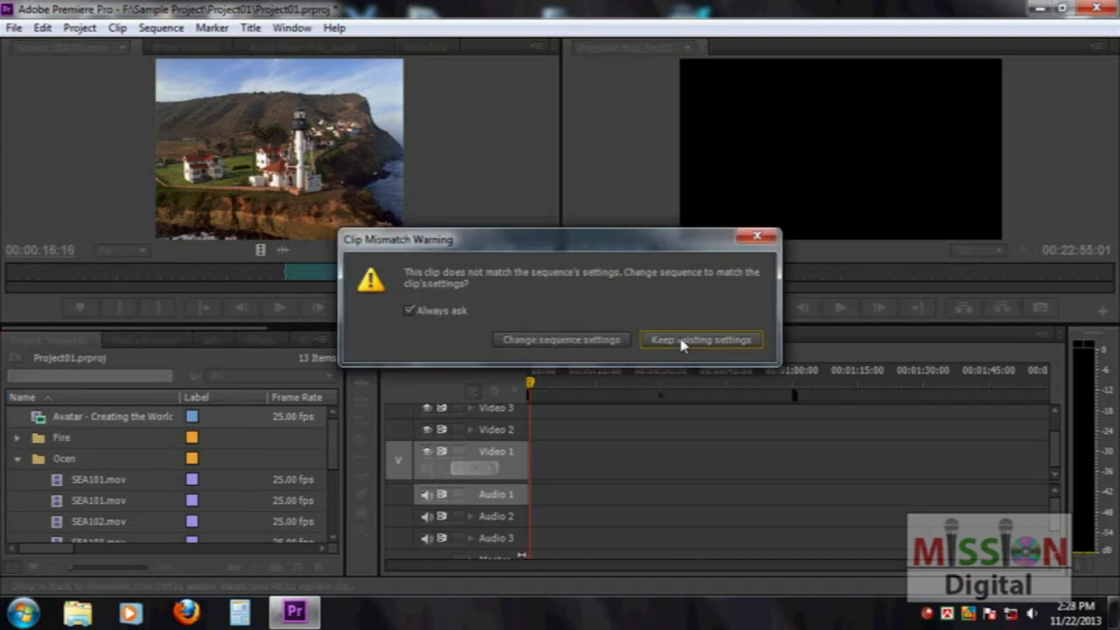
pyautogui.click(682, 341)
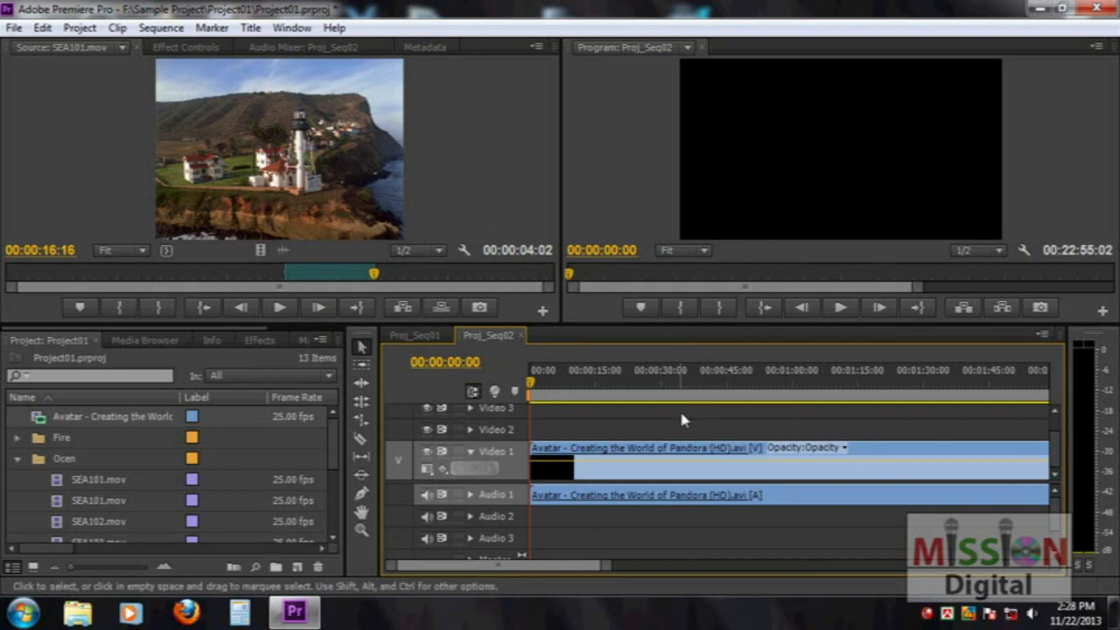
# Place the Avatar clip on the Sample video track and Audio 1 in Proj_Seq01, and align it to the sequence start
pyautogui.click(415, 335)
pyautogui.moveTo(61, 418); pyautogui.dragTo(584, 487)
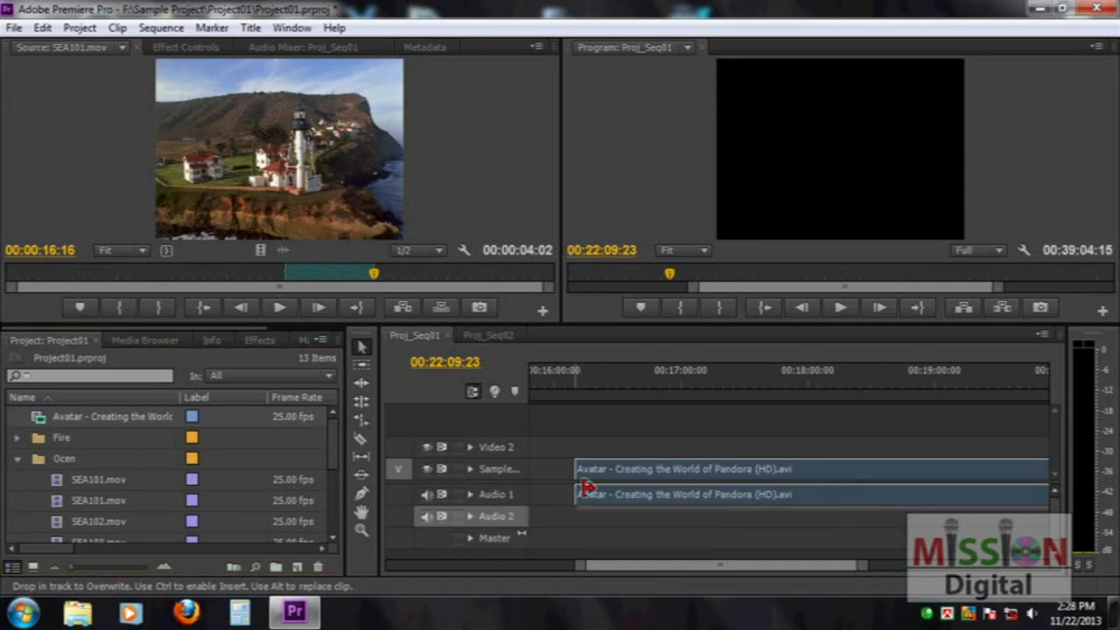
pyautogui.moveTo(654, 426)
pyautogui.mouseDown()
pyautogui.moveTo(697, 514)
pyautogui.moveTo(662, 433)
pyautogui.mouseUp()
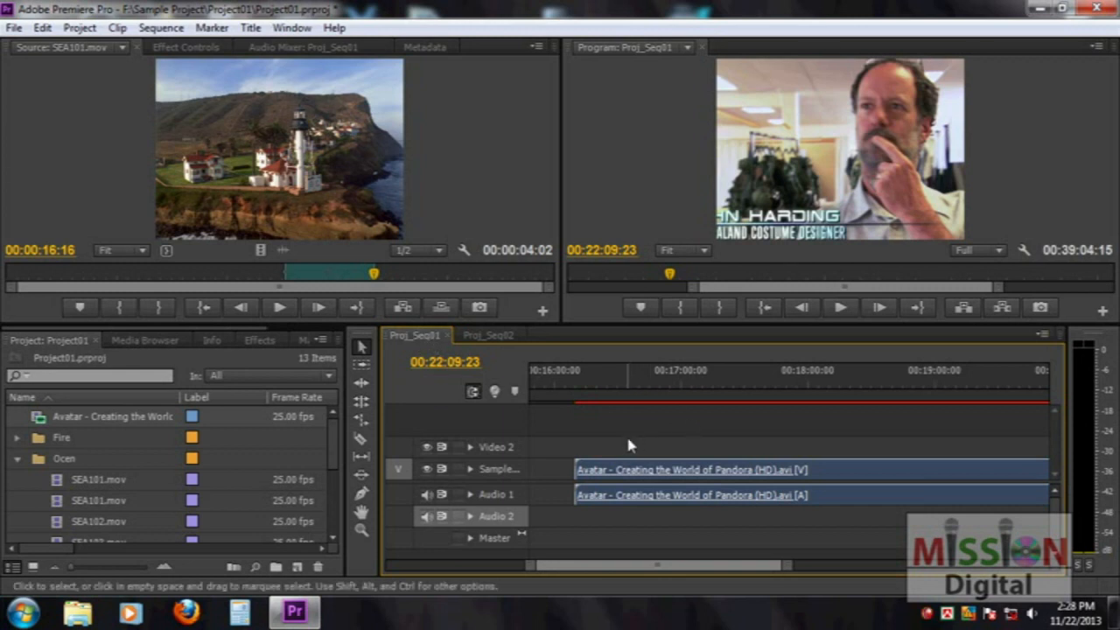
pyautogui.moveTo(670, 487); pyautogui.dragTo(540, 489)
pyautogui.moveTo(621, 569); pyautogui.dragTo(563, 569)
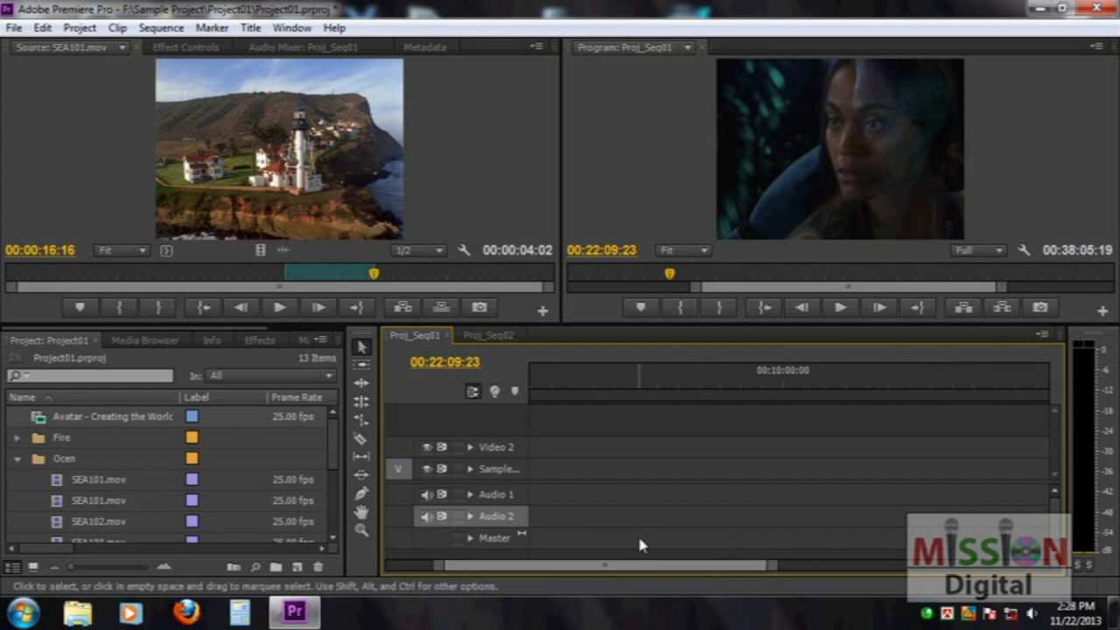
pyautogui.press('\\')
pyautogui.moveTo(782, 490); pyautogui.dragTo(472, 484)
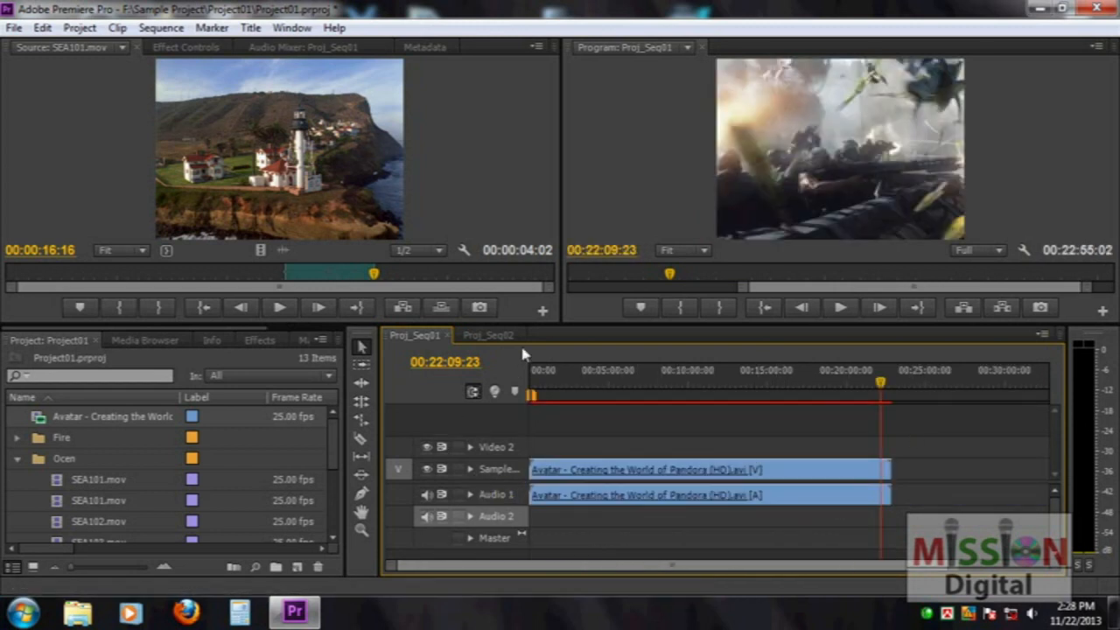
# Play the Avatar clip in Proj_Seq02 from about 00:04:00:00, stop it, and move the playhead to 00:04:51:16
pyautogui.click(488, 335)
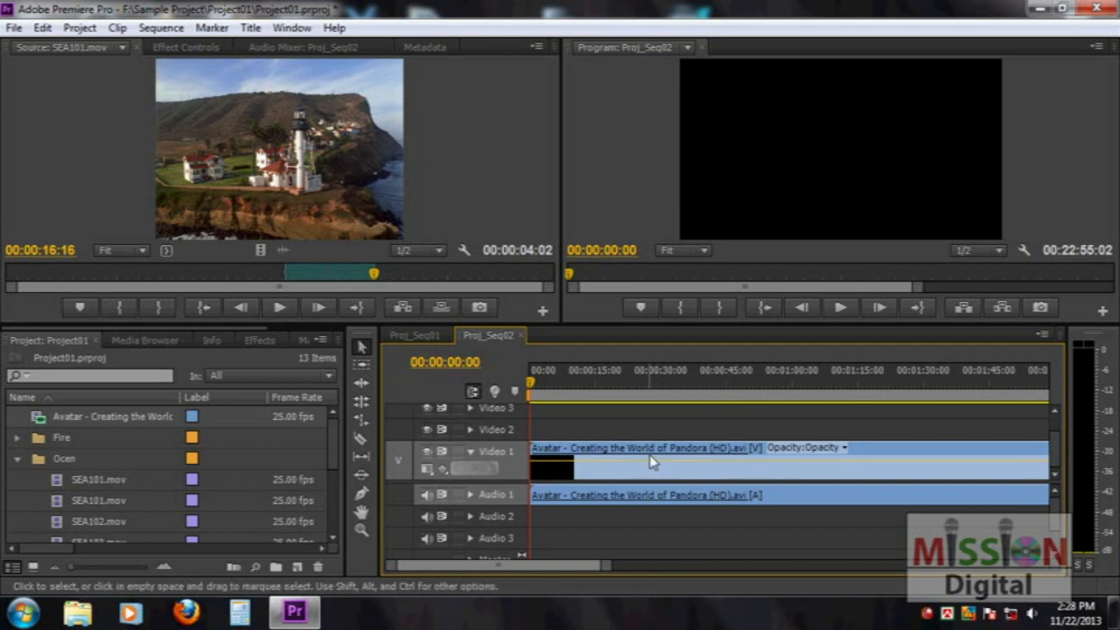
pyautogui.press('-')
pyautogui.press('-')
pyautogui.press('-')
pyautogui.press('-')
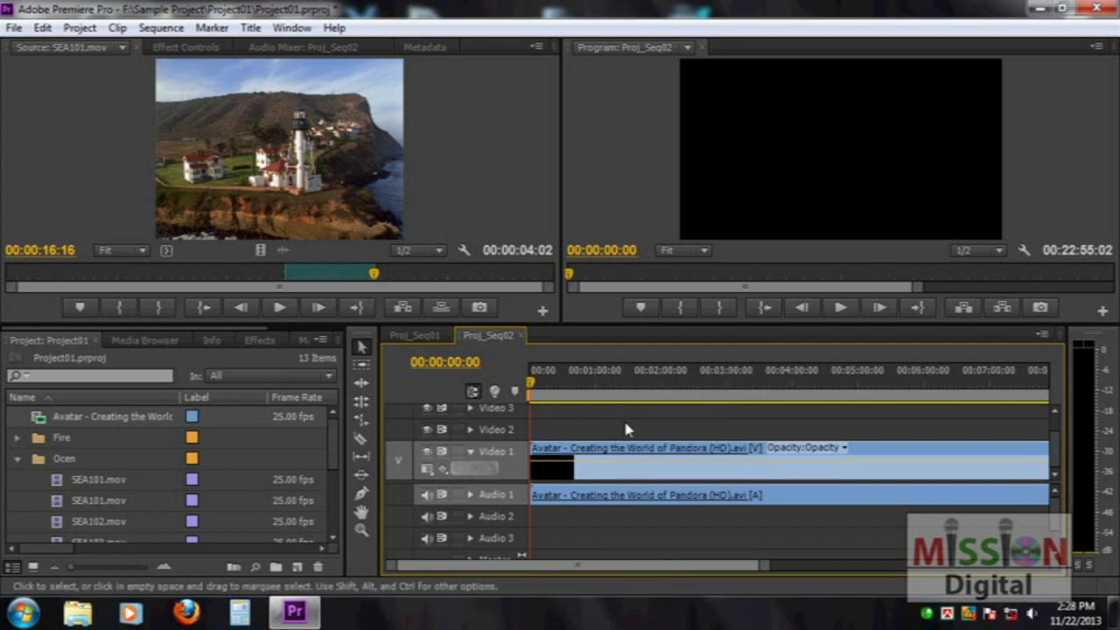
pyautogui.press('space')
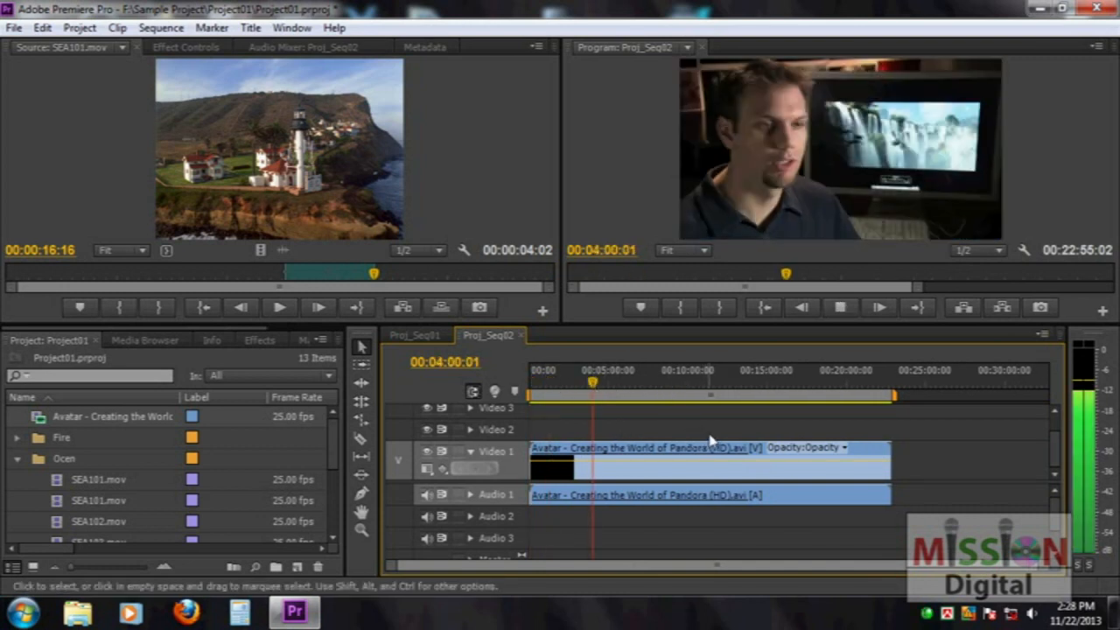
pyautogui.press('space')
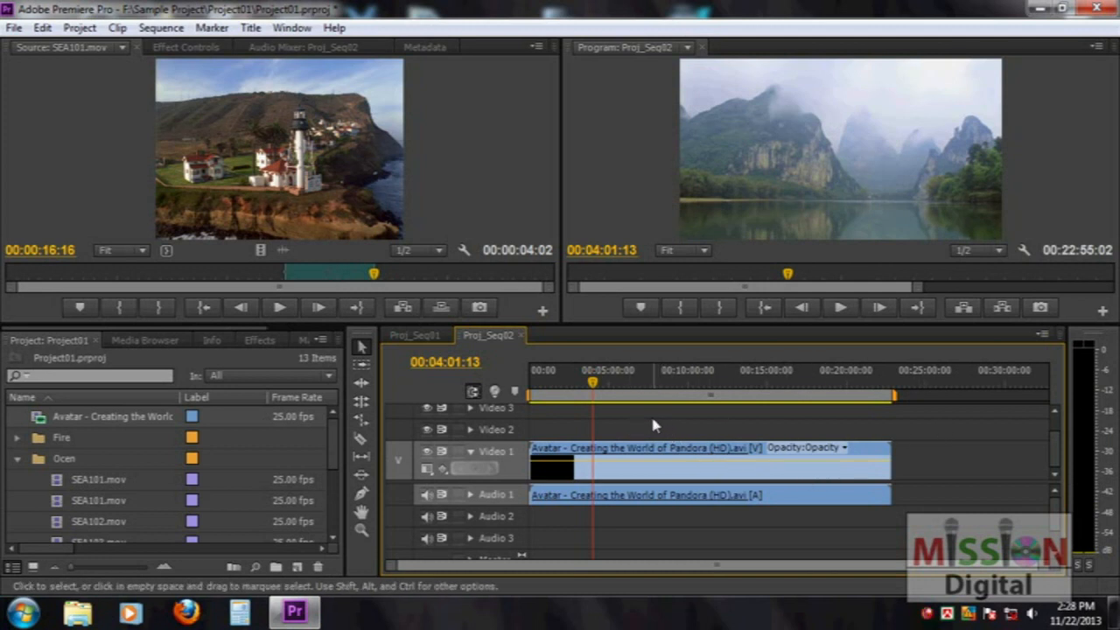
pyautogui.moveTo(593, 387); pyautogui.dragTo(608, 388)
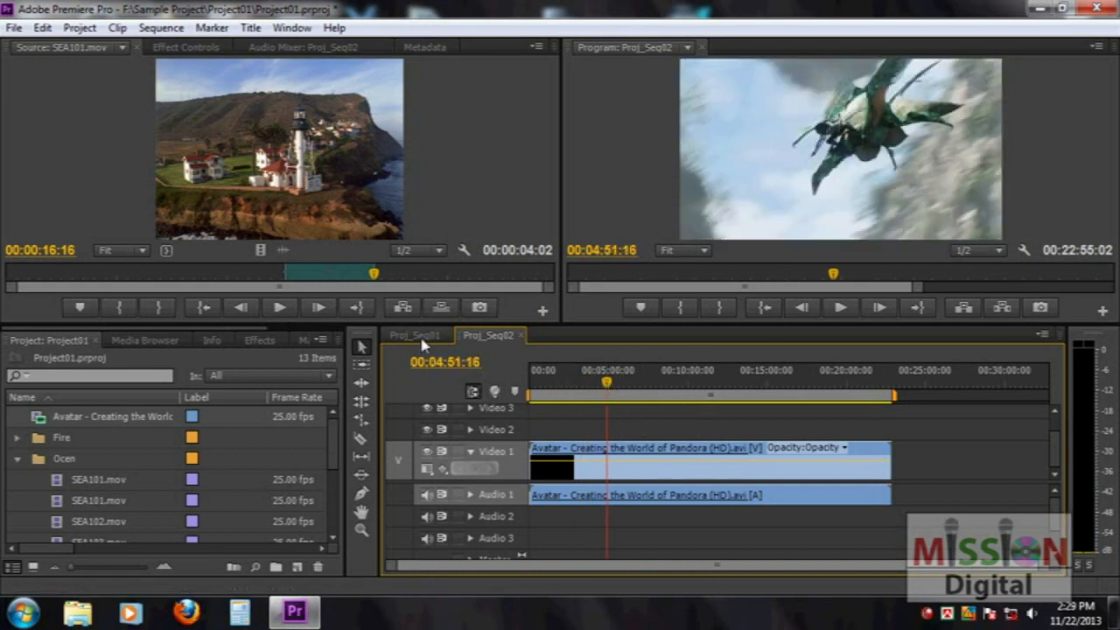
# Replace the Avatar clip in Proj_Seq01 with SEA101.mov at the start of the Sample video track, and return the playhead to the start
pyautogui.click(418, 336)
pyautogui.press('Delete')
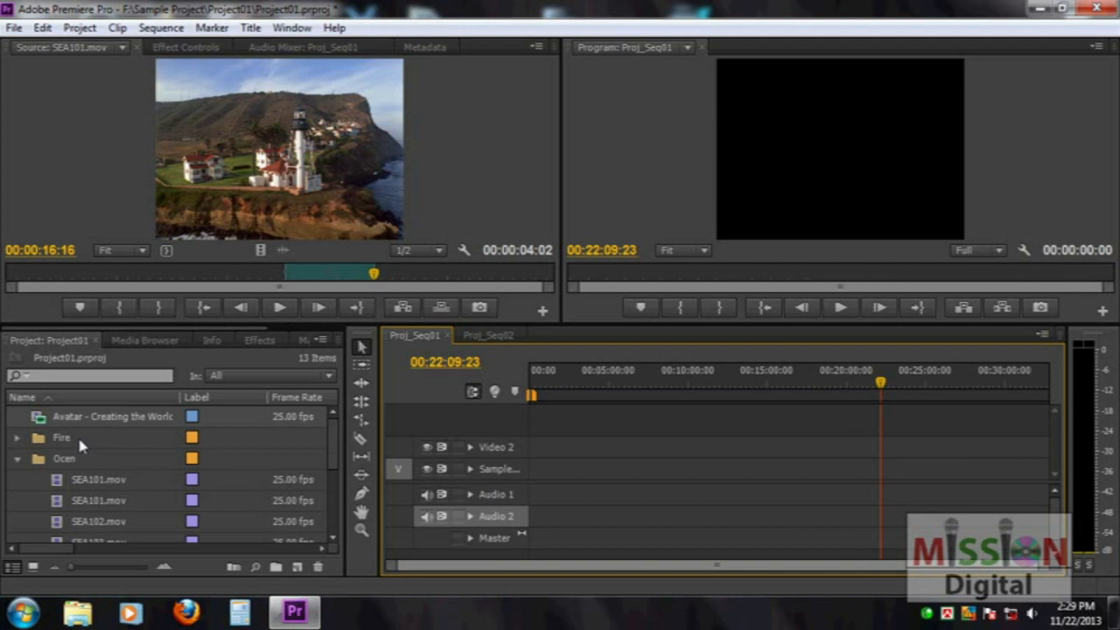
pyautogui.click(18, 459)
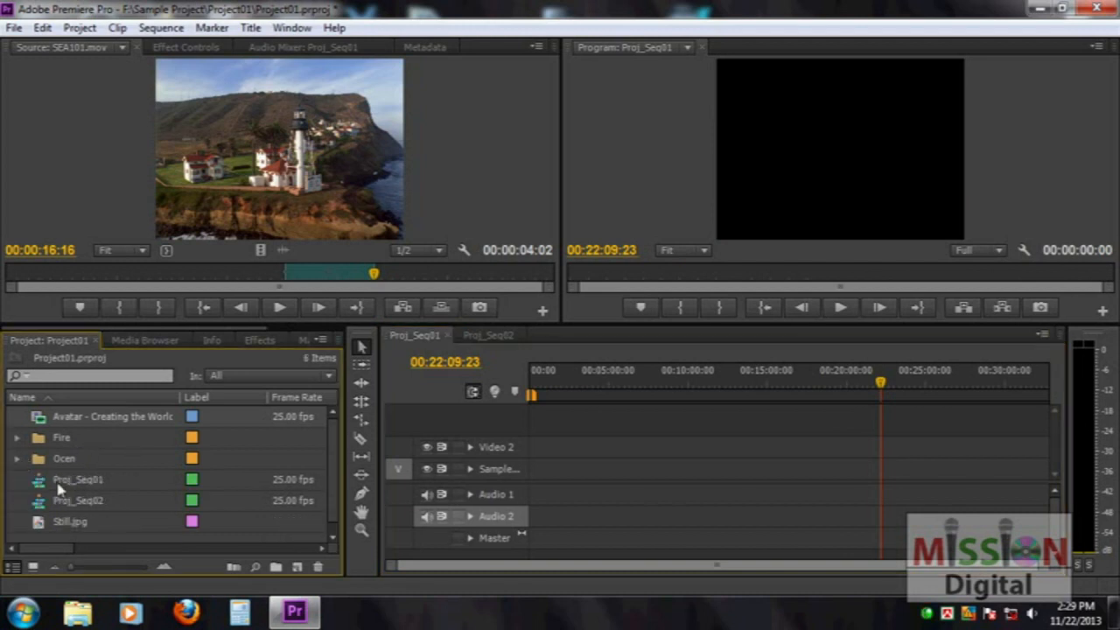
pyautogui.click(18, 459)
pyautogui.moveTo(72, 486); pyautogui.dragTo(530, 470)
pyautogui.moveTo(551, 383); pyautogui.dragTo(496, 381)
pyautogui.press('=')
pyautogui.press('=')
pyautogui.press('=')
pyautogui.press('=')
pyautogui.press('=')
pyautogui.press('=')
pyautogui.press('=')
pyautogui.press('=')
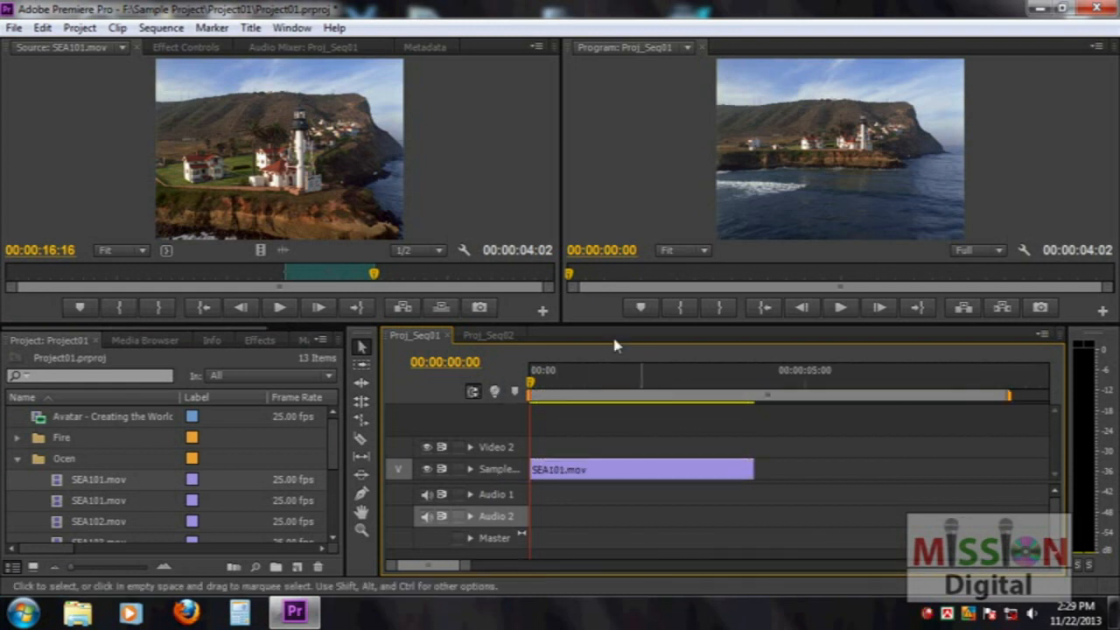
# Play SEA101.mov from the start of Proj_Seq01 and bring the playhead back to 00:00:00:00
pyautogui.moveTo(529, 391); pyautogui.dragTo(456, 391)
pyautogui.click(573, 468)
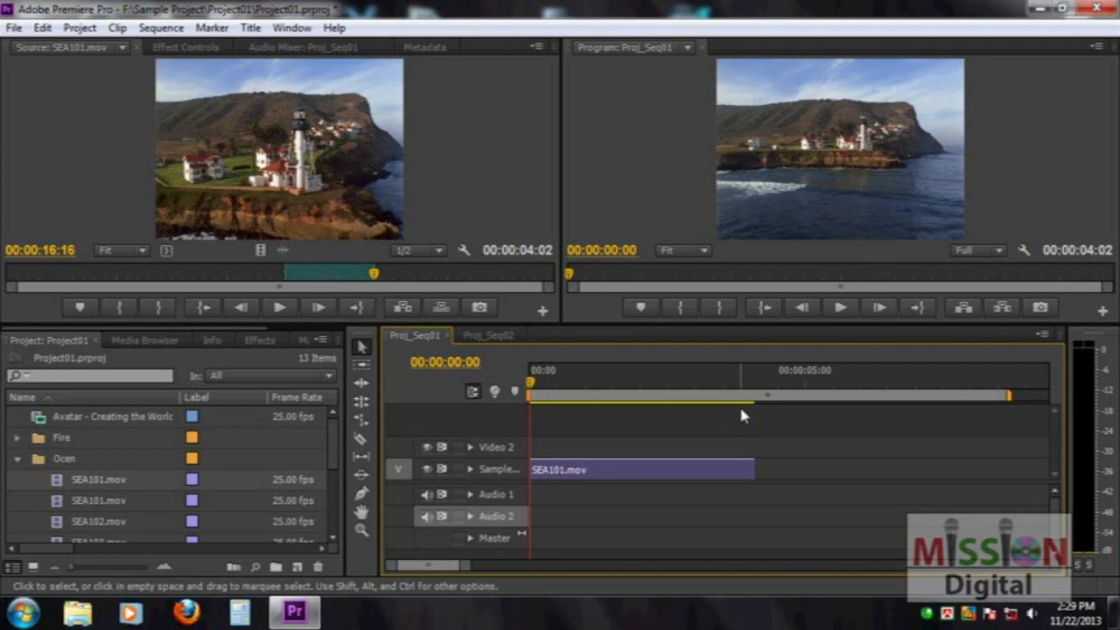
pyautogui.press('space')
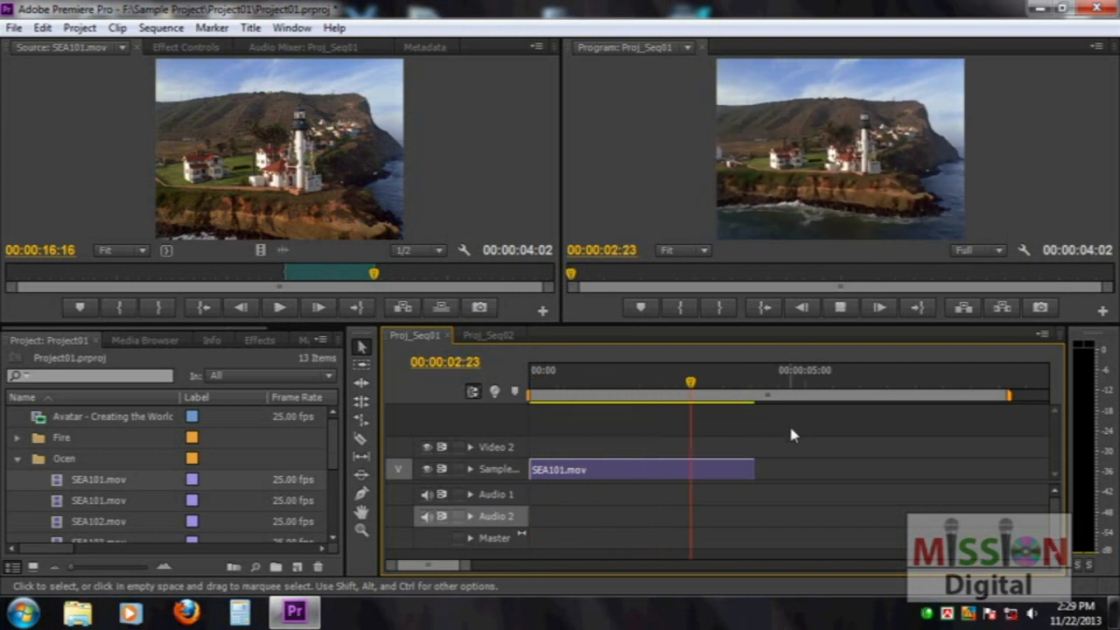
pyautogui.moveTo(745, 385); pyautogui.dragTo(458, 396)
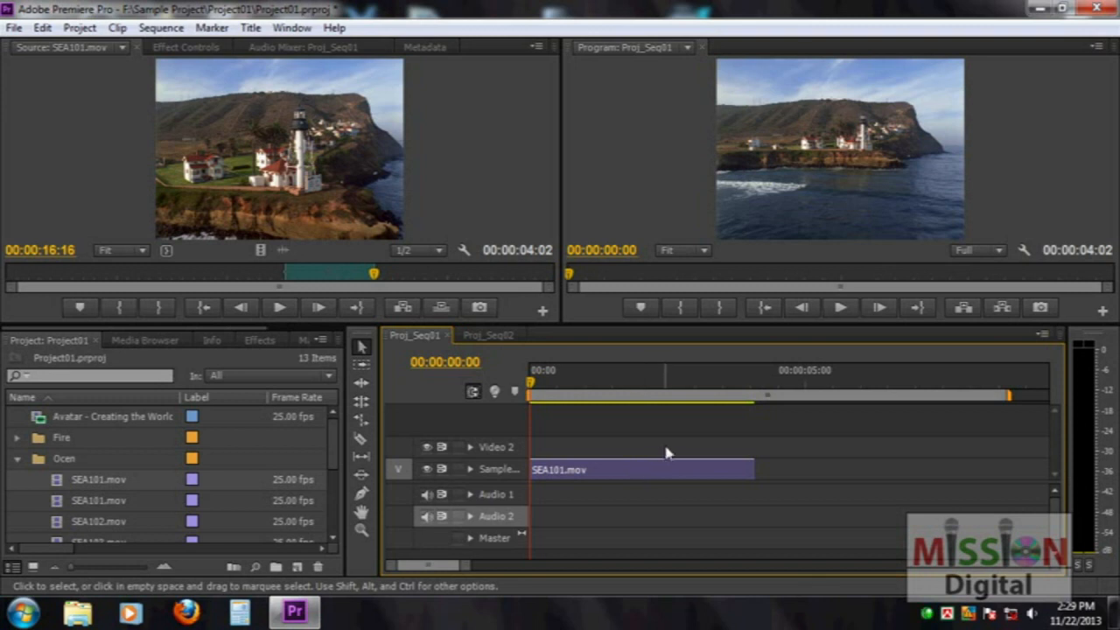
# Delete SEA101.mov from Proj_Seq01 and place the Avatar clip at the sequence start instead, keeping the existing sequence settings
pyautogui.moveTo(577, 420); pyautogui.dragTo(632, 499)
pyautogui.press('Delete')
pyautogui.moveTo(49, 418); pyautogui.dragTo(587, 434)
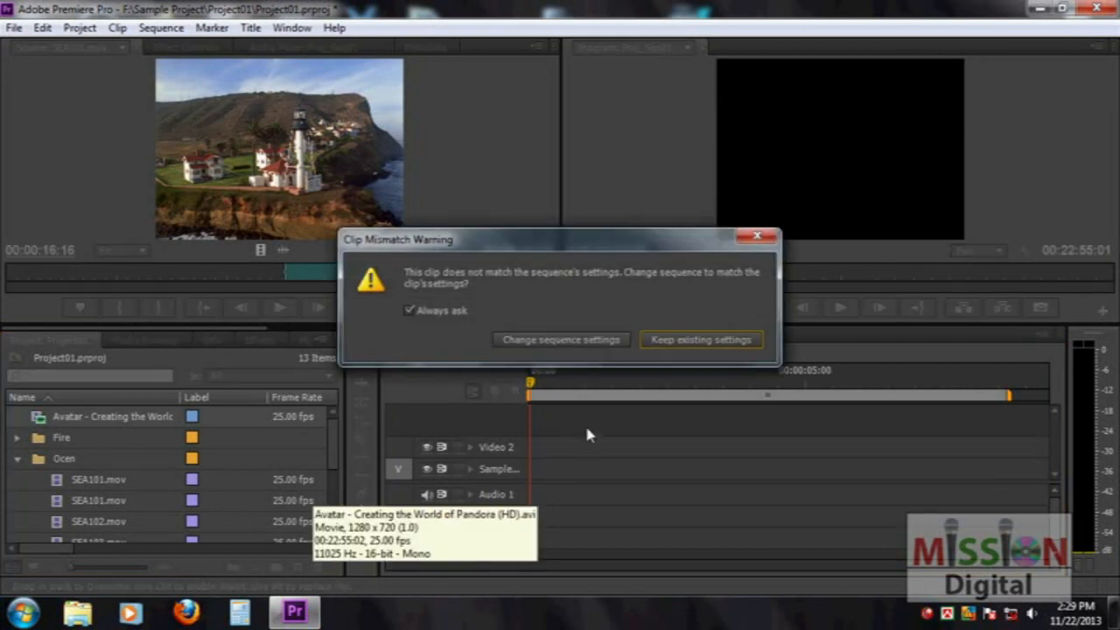
pyautogui.click(674, 343)
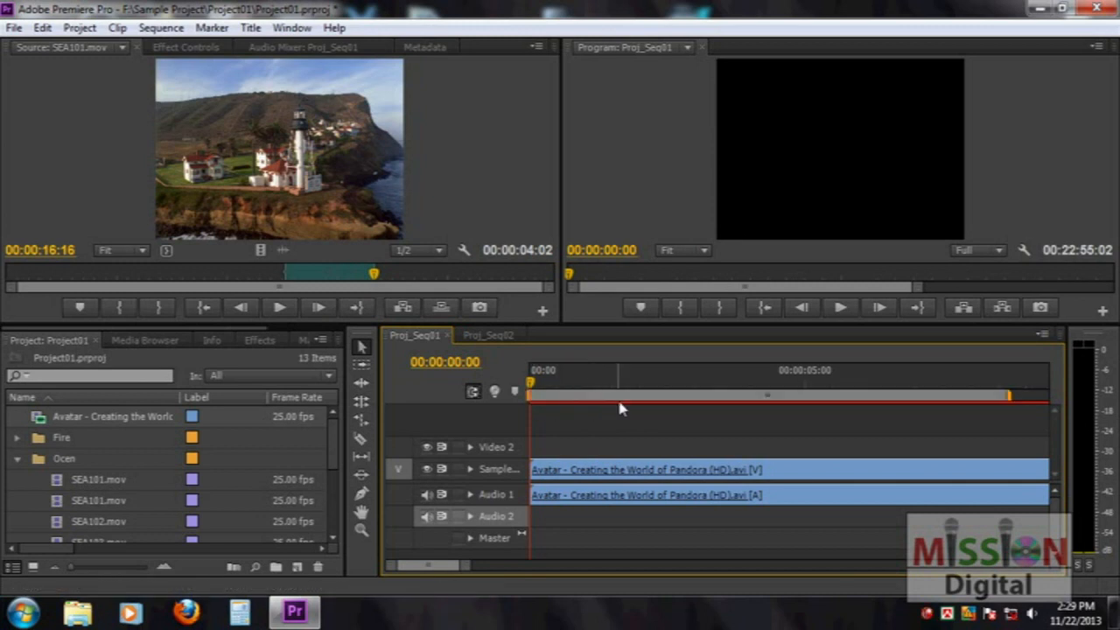
# Mark an In point at 00:00:01:12 in Proj_Seq01
pyautogui.moveTo(530, 382); pyautogui.dragTo(612, 382)
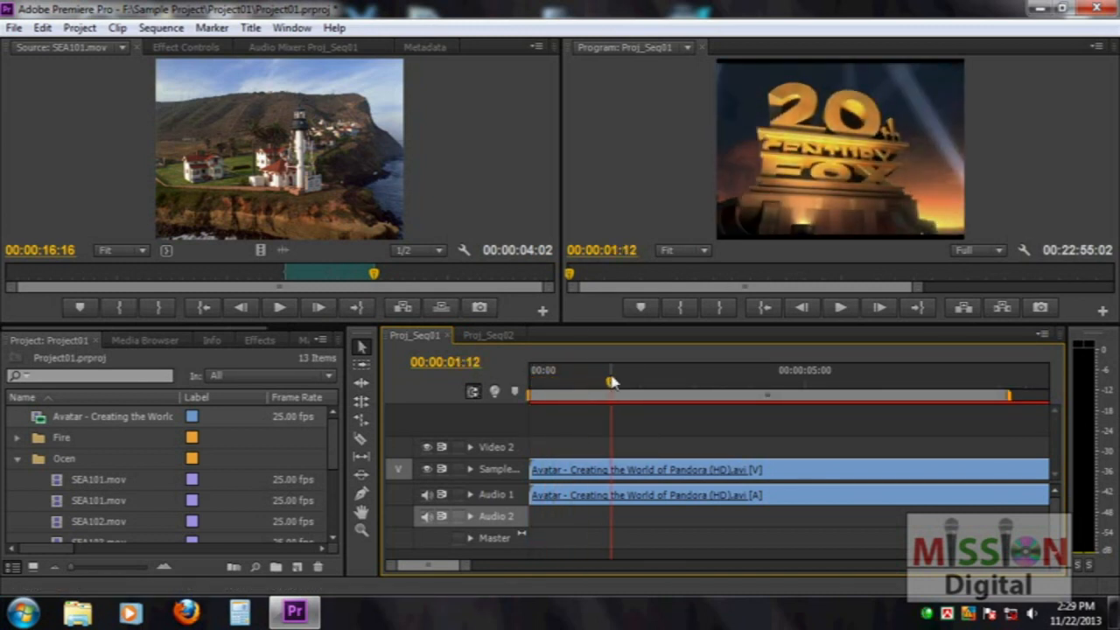
pyautogui.press('i')
pyautogui.moveTo(539, 384); pyautogui.dragTo(562, 386)
pyautogui.click(611, 383)
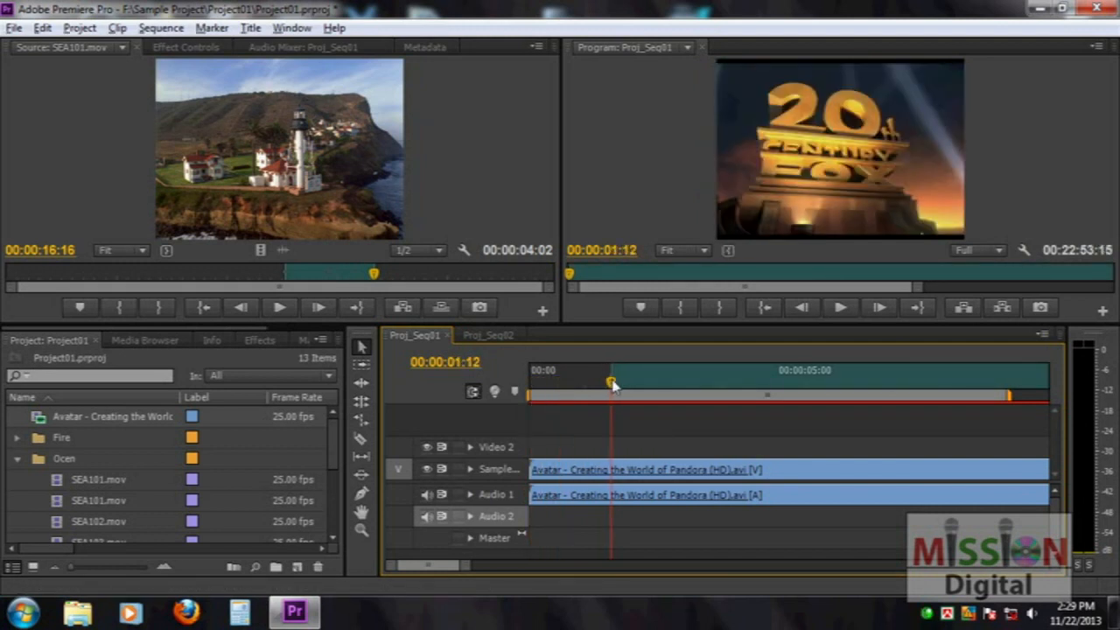
# Set the work area from 00:00:01:12 to about 00:00:01:22 and render it
pyautogui.hotkey('alt', '[')
pyautogui.moveTo(668, 385); pyautogui.dragTo(632, 389)
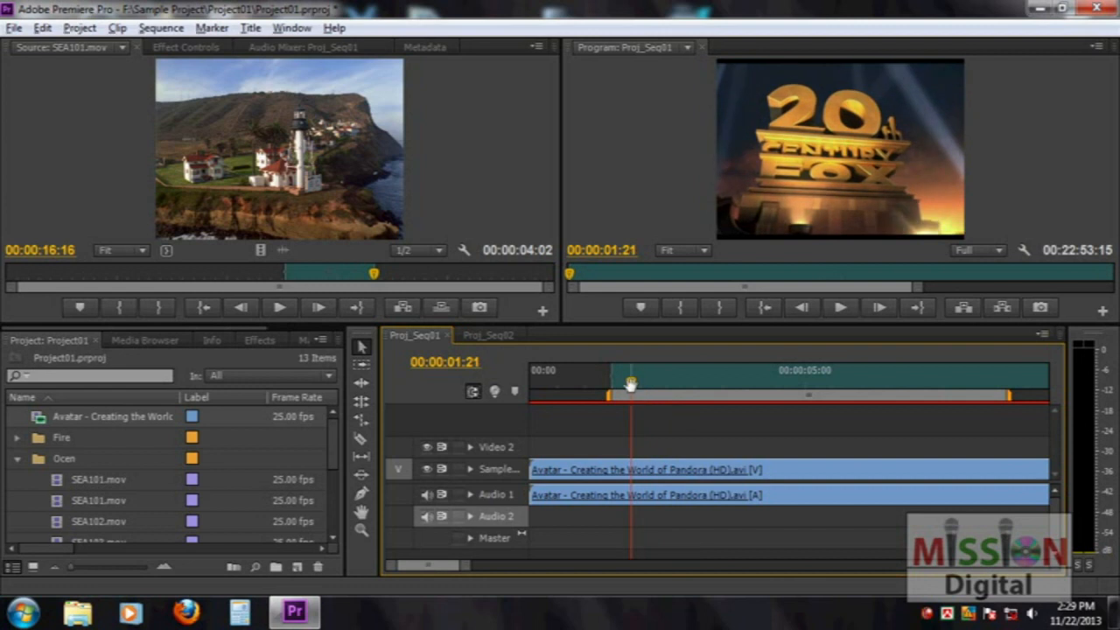
pyautogui.hotkey('alt', ']')
pyautogui.press('Return')
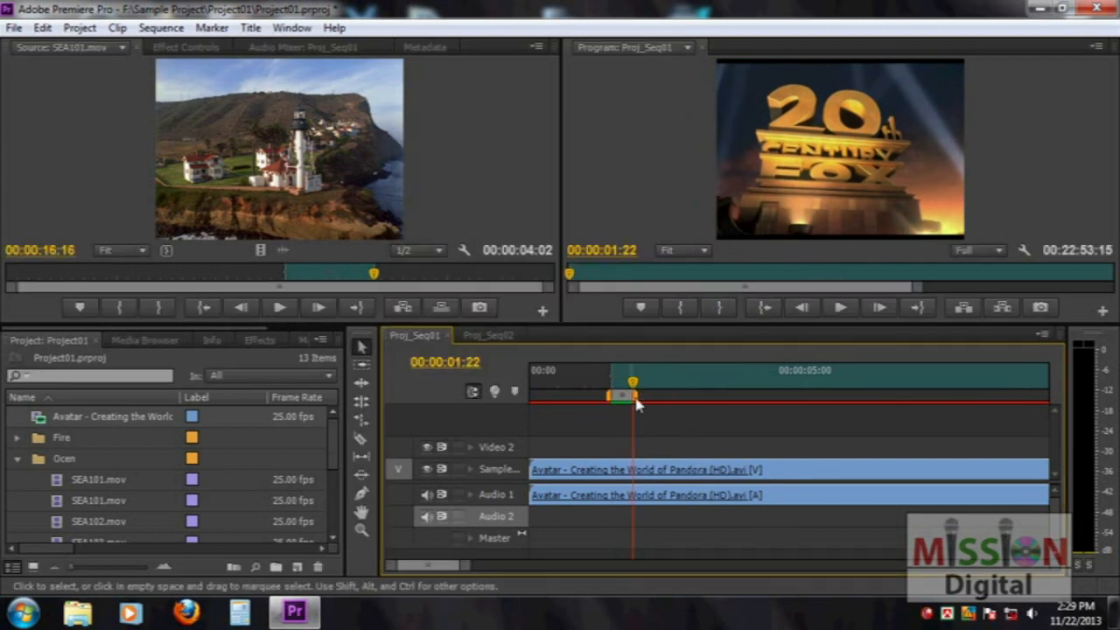
# Extend the end of the work area to 00:00:07:02, render it, and stop the playback at 00:00:06:22
pyautogui.moveTo(636, 395); pyautogui.dragTo(925, 398)
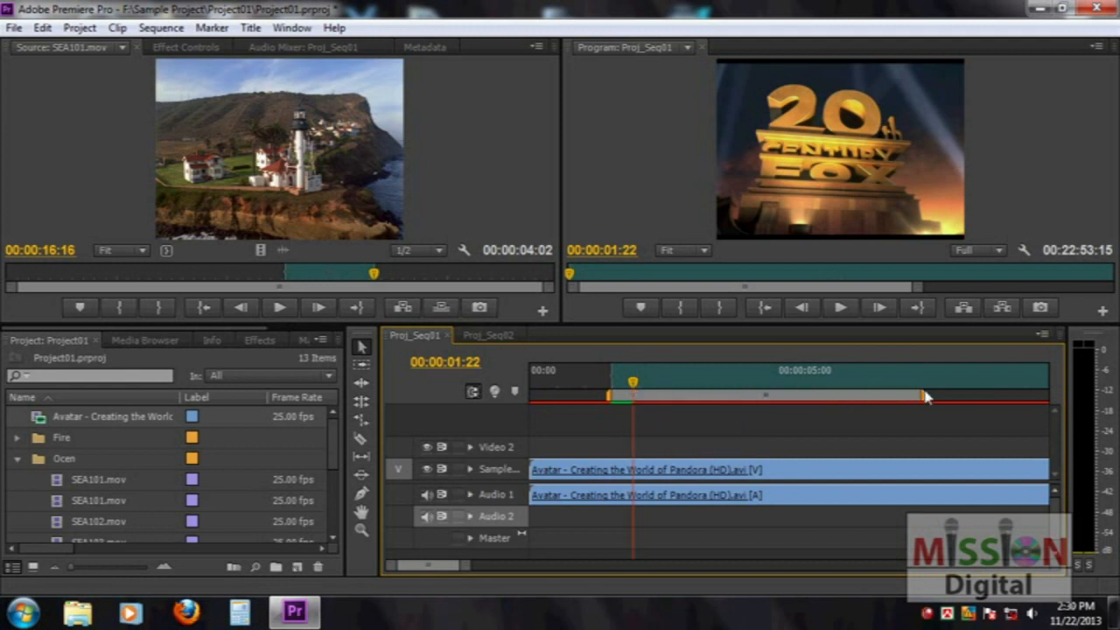
pyautogui.press('Return')
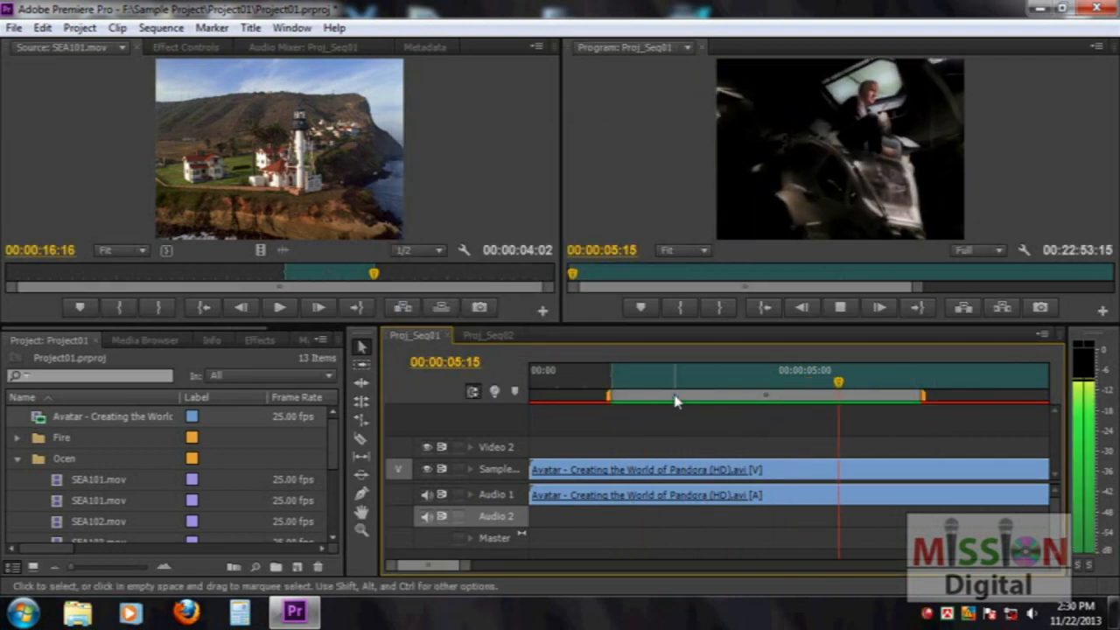
pyautogui.press('space')
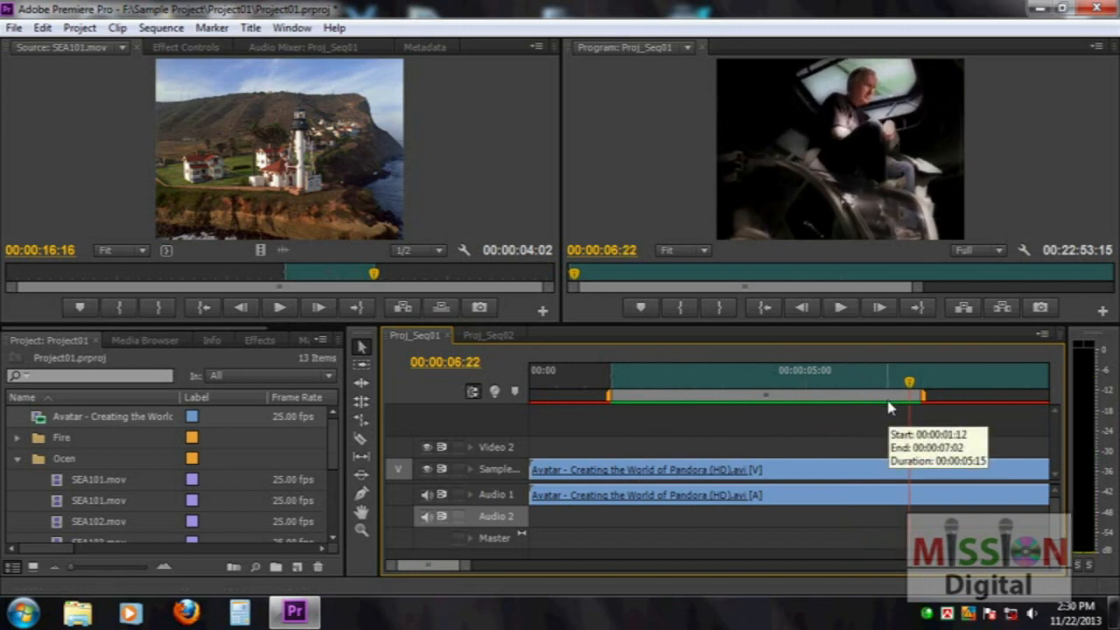
# Extend the work area back to the start of Proj_Seq01, and turn off snapping in Proj_Seq02
pyautogui.moveTo(610, 398); pyautogui.dragTo(528, 398)
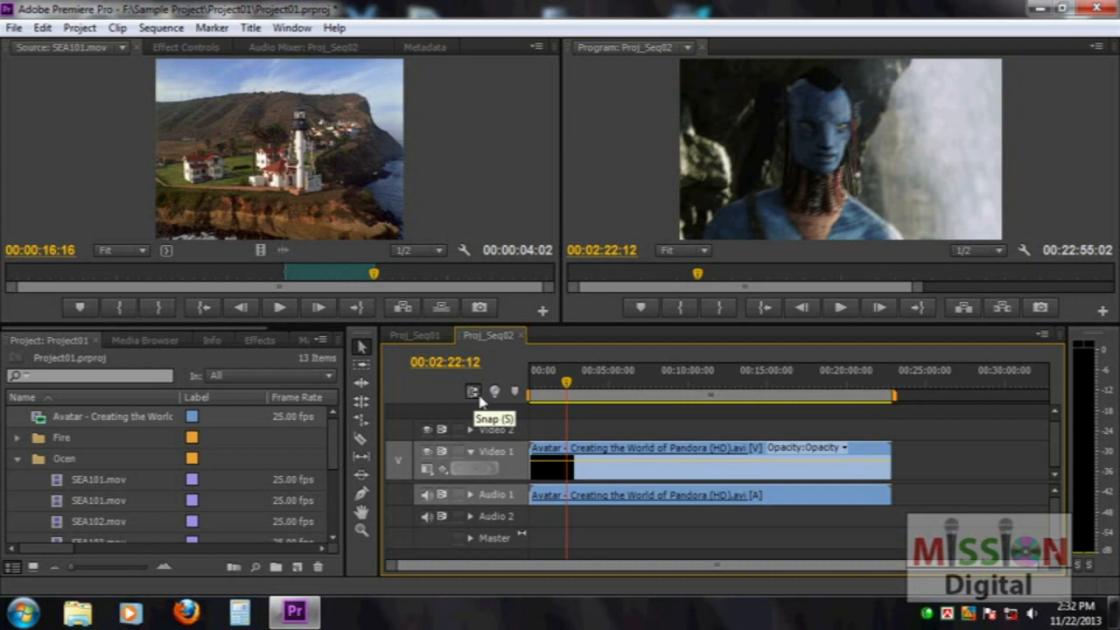
pyautogui.click(471, 392)
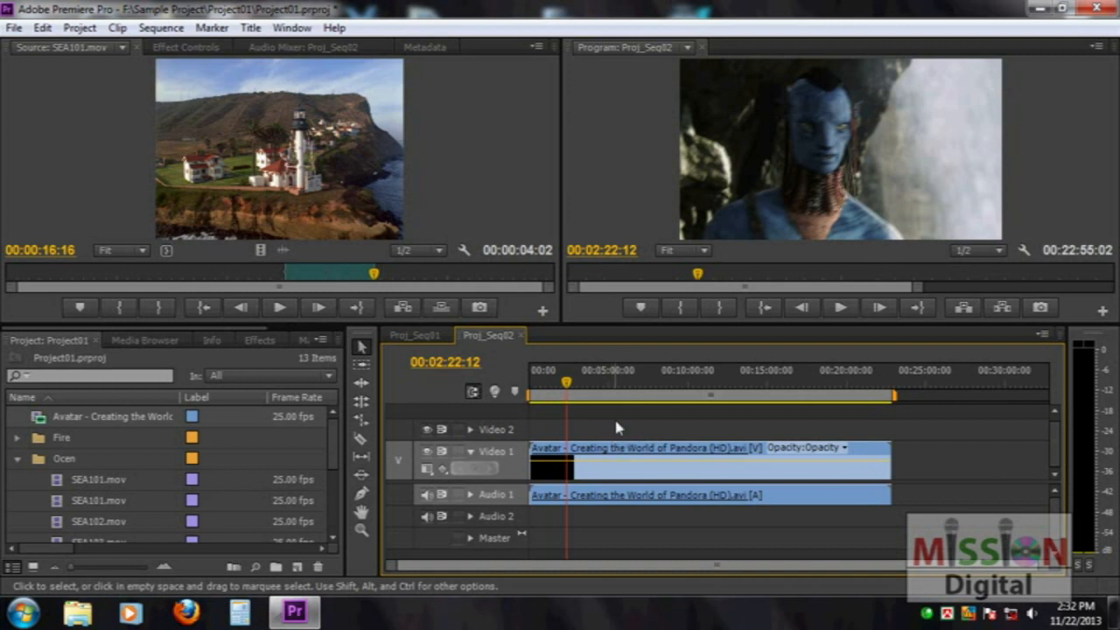
pyautogui.hotkey('ctrl', 's')
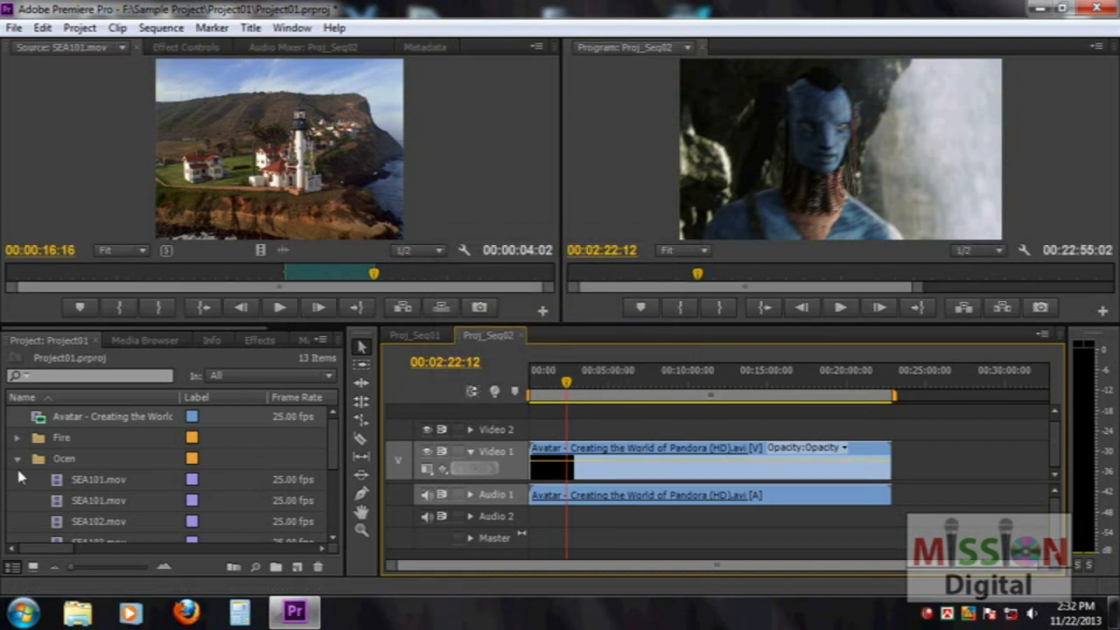
# Place SEA101.mov on Video 1 of Proj_Seq02 beyond the Avatar clip and move it closer, leaving a small gap after the Avatar clip
pyautogui.moveTo(87, 479); pyautogui.dragTo(914, 461)
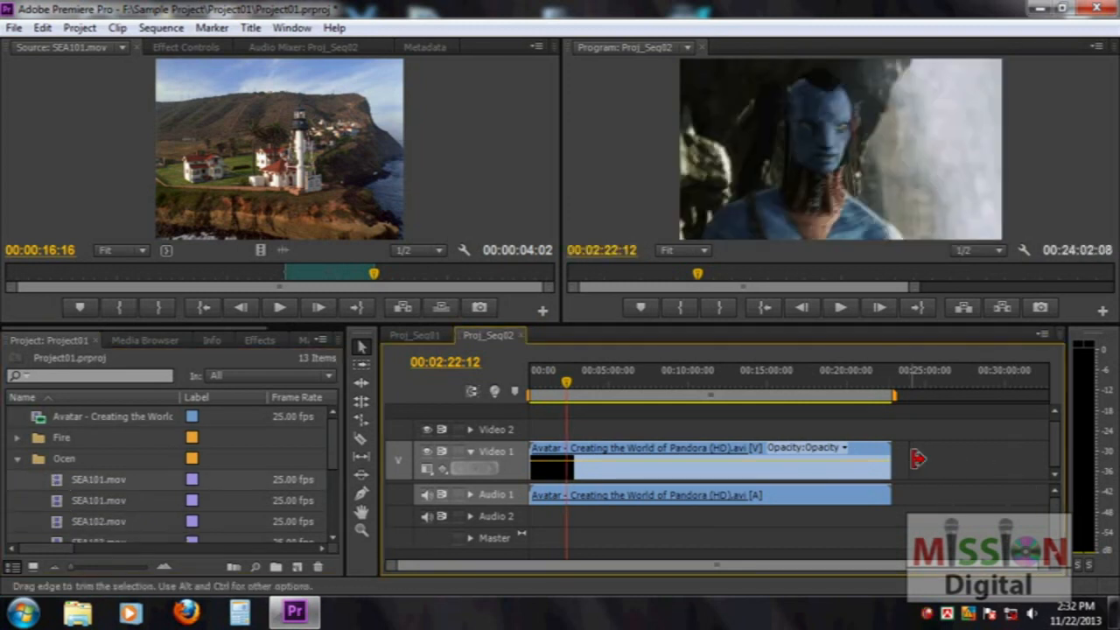
pyautogui.click(901, 385)
pyautogui.press('=')
pyautogui.press('=')
pyautogui.press('=')
pyautogui.press('=')
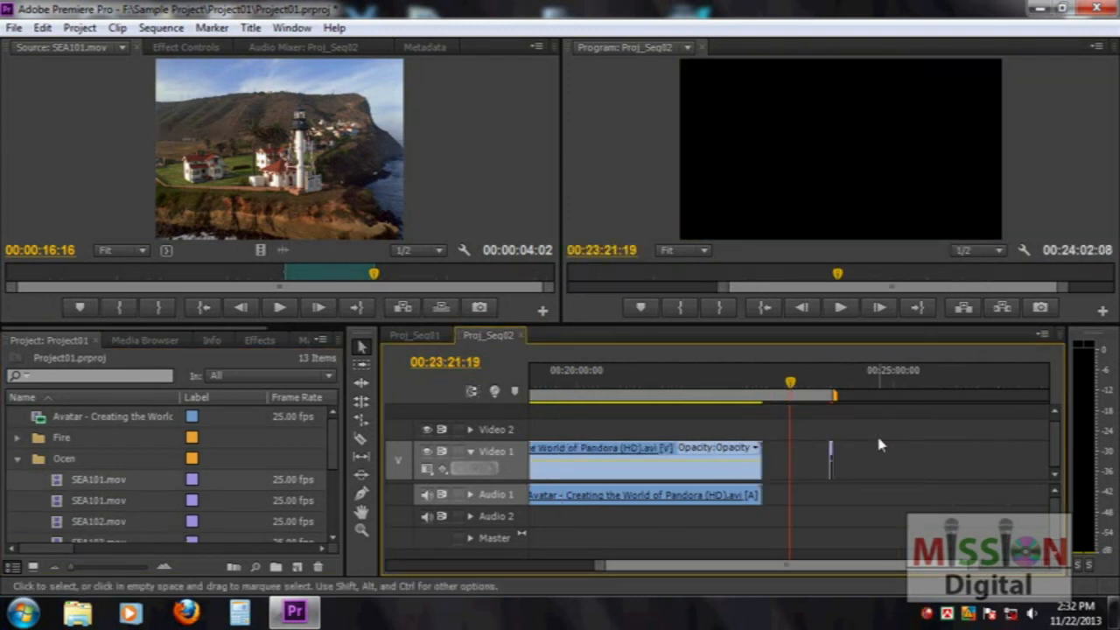
pyautogui.press('=')
pyautogui.press('-')
pyautogui.moveTo(949, 457); pyautogui.dragTo(728, 461)
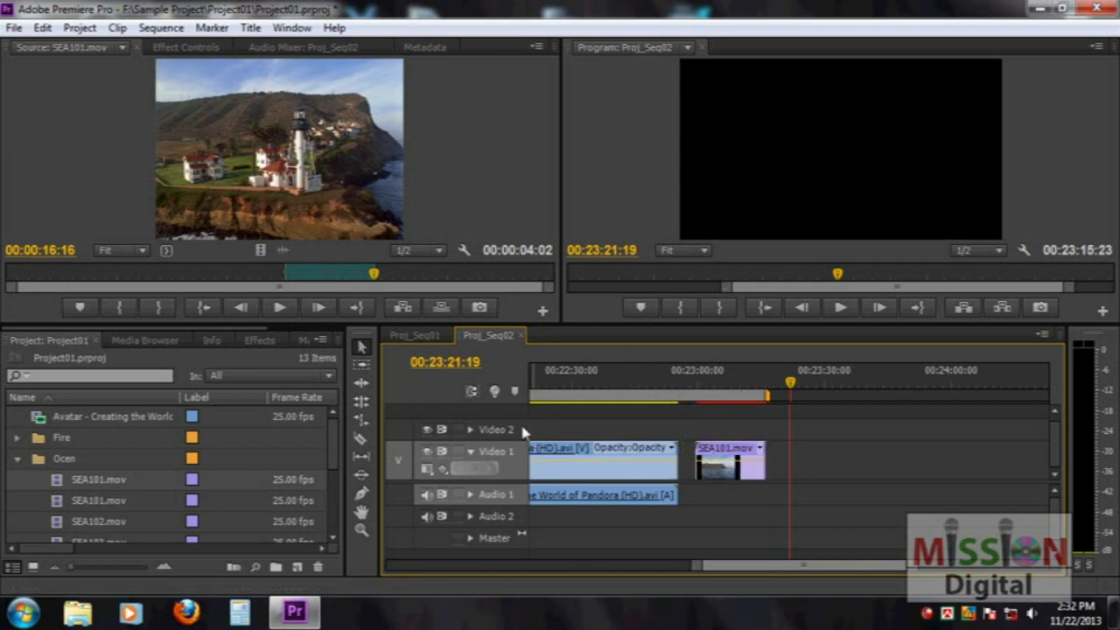
# Turn snapping on, snap SEA101.mov to the end of the Avatar clip, and preview it at 00:23:03:13
pyautogui.click(472, 392)
pyautogui.moveTo(733, 450)
pyautogui.mouseDown()
pyautogui.moveTo(712, 449)
pyautogui.moveTo(756, 455)
pyautogui.moveTo(737, 442)
pyautogui.mouseUp()
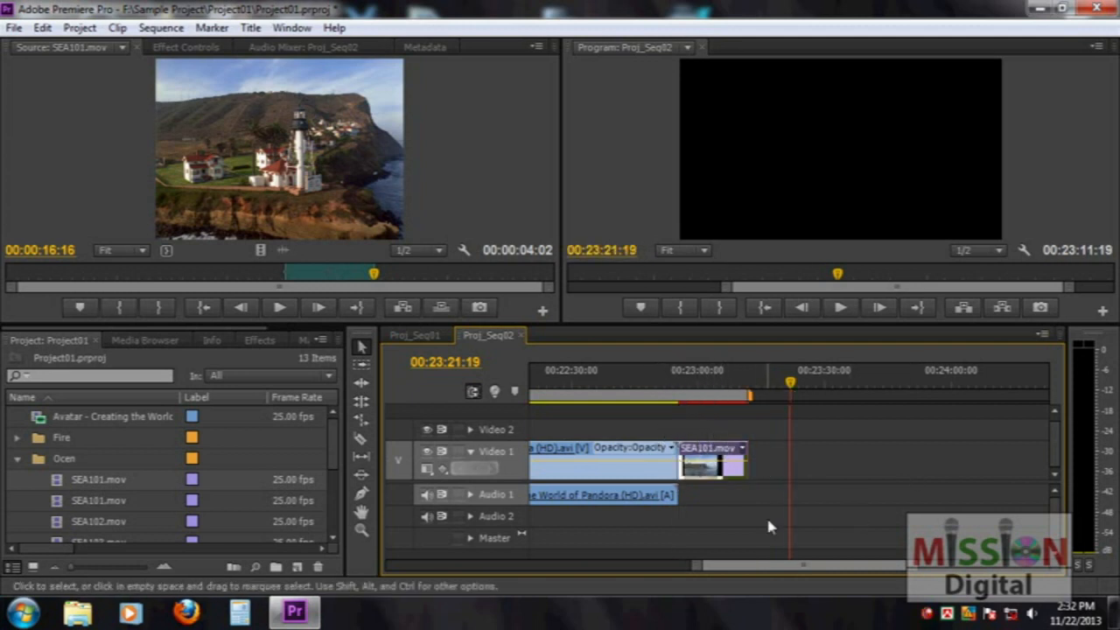
pyautogui.click(712, 378)
pyautogui.click(777, 457)
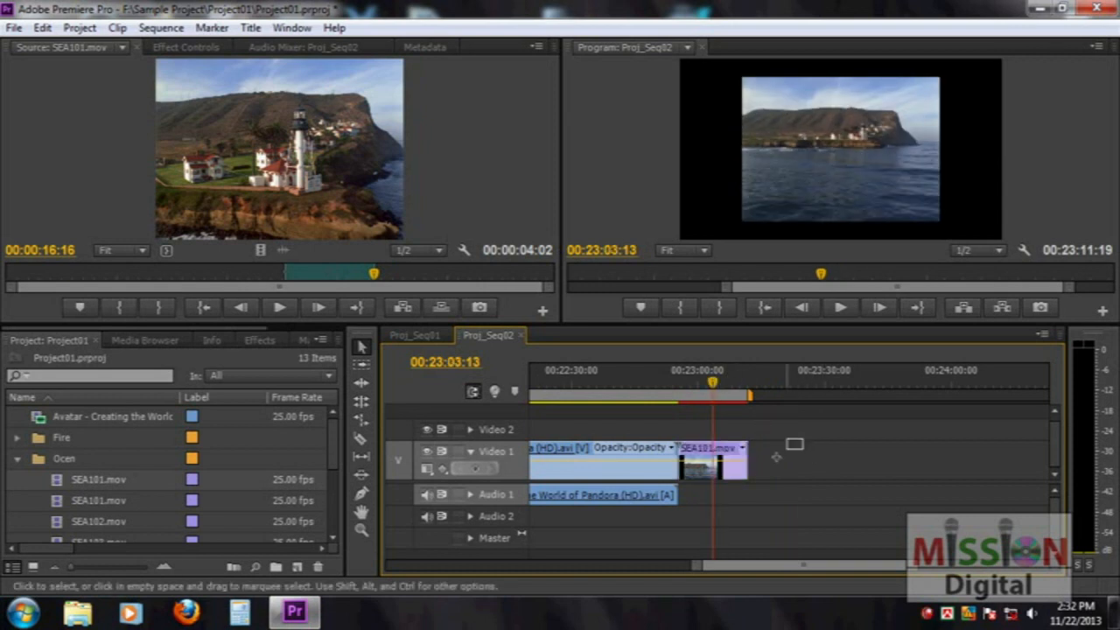
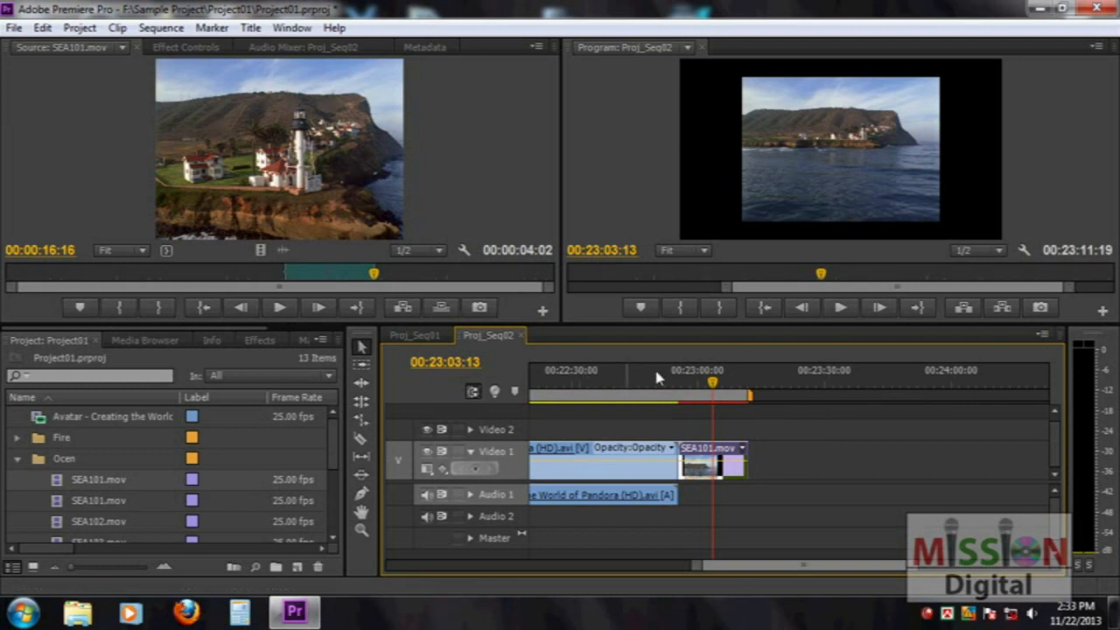
# Scrub Proj_Seq02 to 00:22:21:17 and examine its timeline at several magnifications, from close detail to the whole sequence
pyautogui.moveTo(717, 394); pyautogui.dragTo(536, 391)
pyautogui.moveTo(742, 565); pyautogui.dragTo(407, 565)
pyautogui.moveTo(538, 564); pyautogui.dragTo(477, 573)
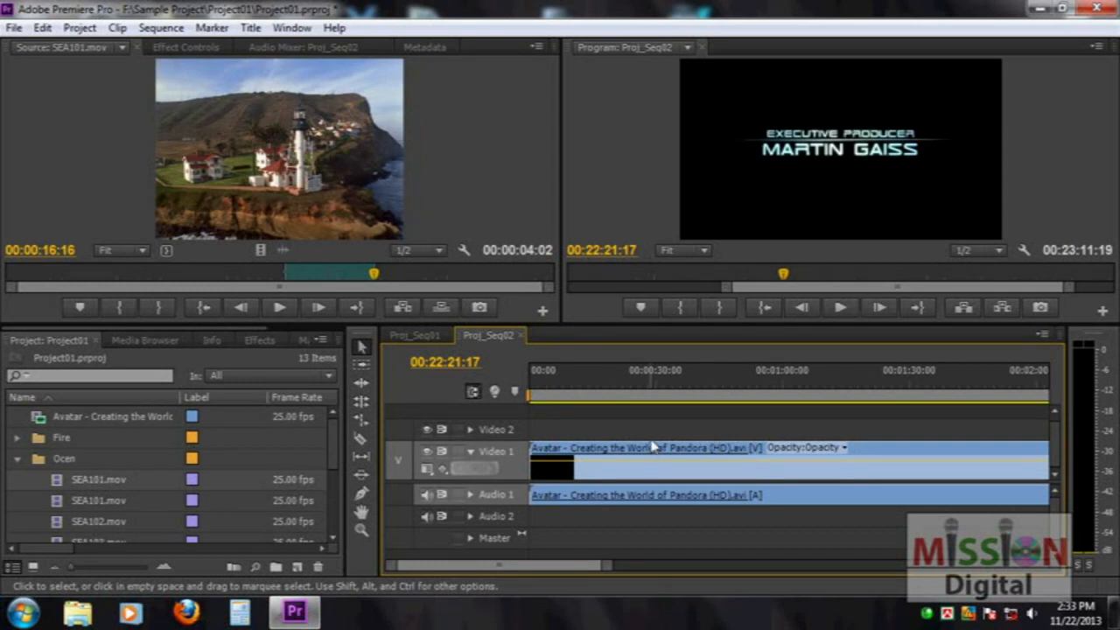
pyautogui.press('-')
pyautogui.press('-')
pyautogui.press('-')
pyautogui.press('-')
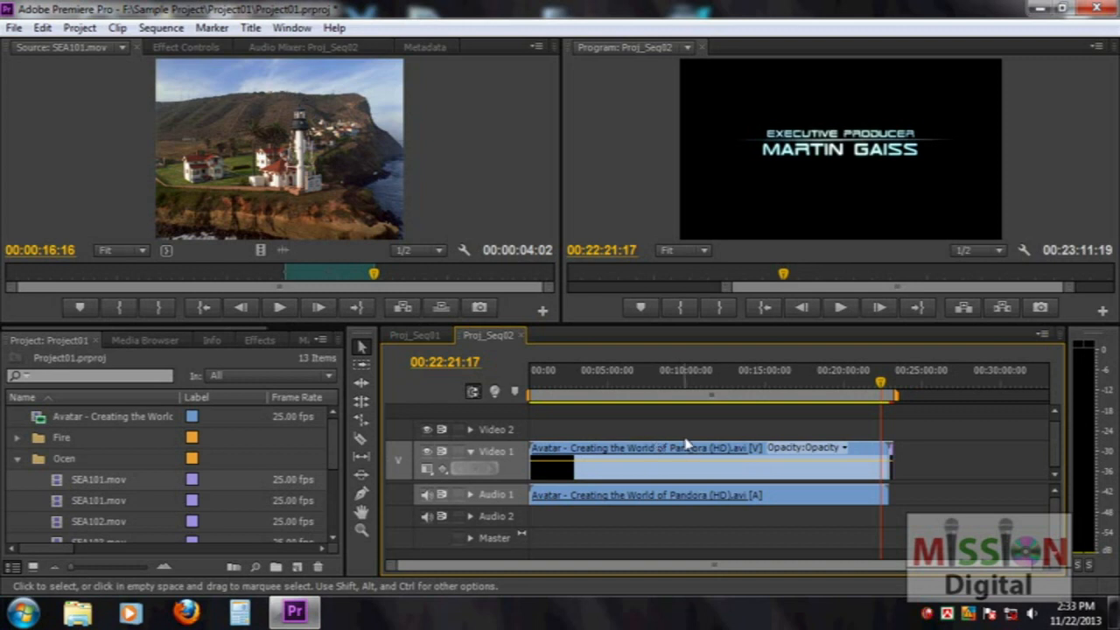
pyautogui.press('=')
pyautogui.press('=')
pyautogui.press('=')
pyautogui.press('=')
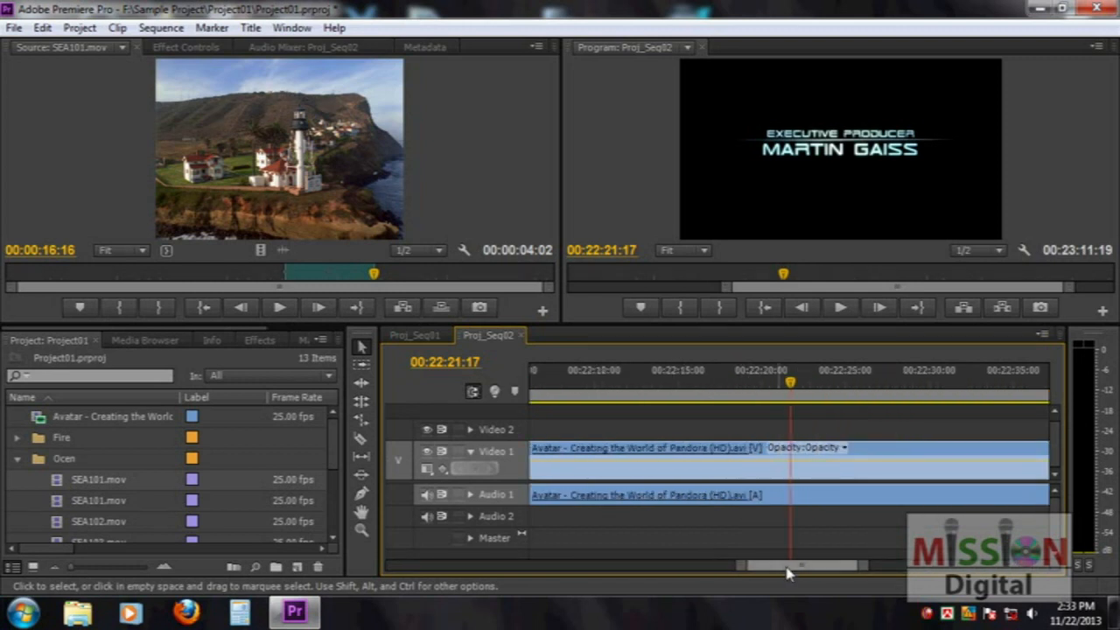
pyautogui.moveTo(787, 573); pyautogui.dragTo(588, 573)
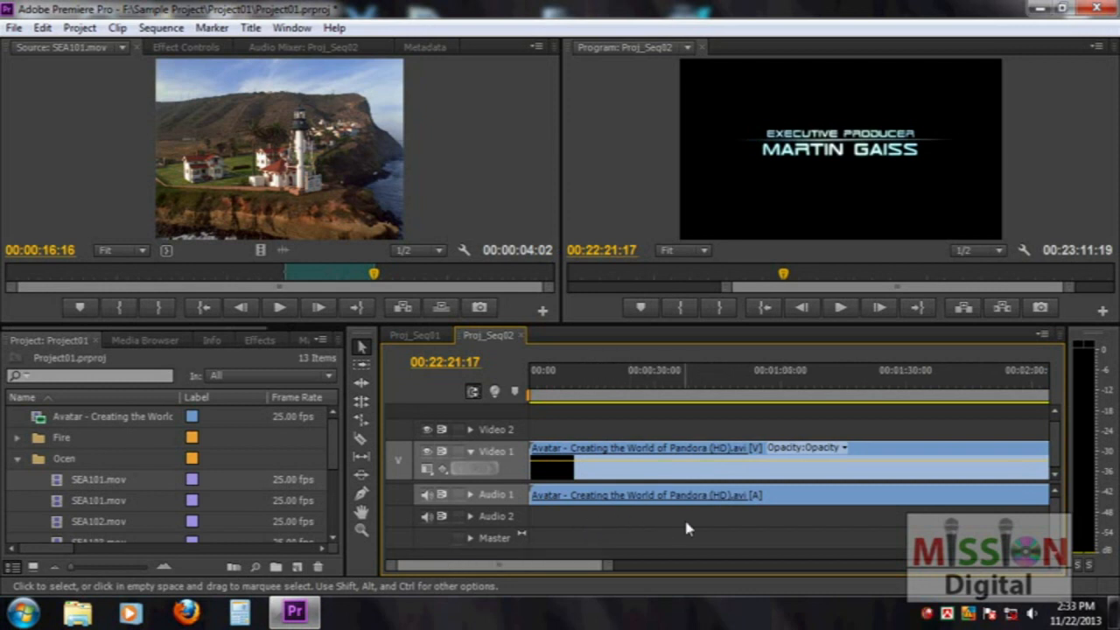
pyautogui.press('\\')
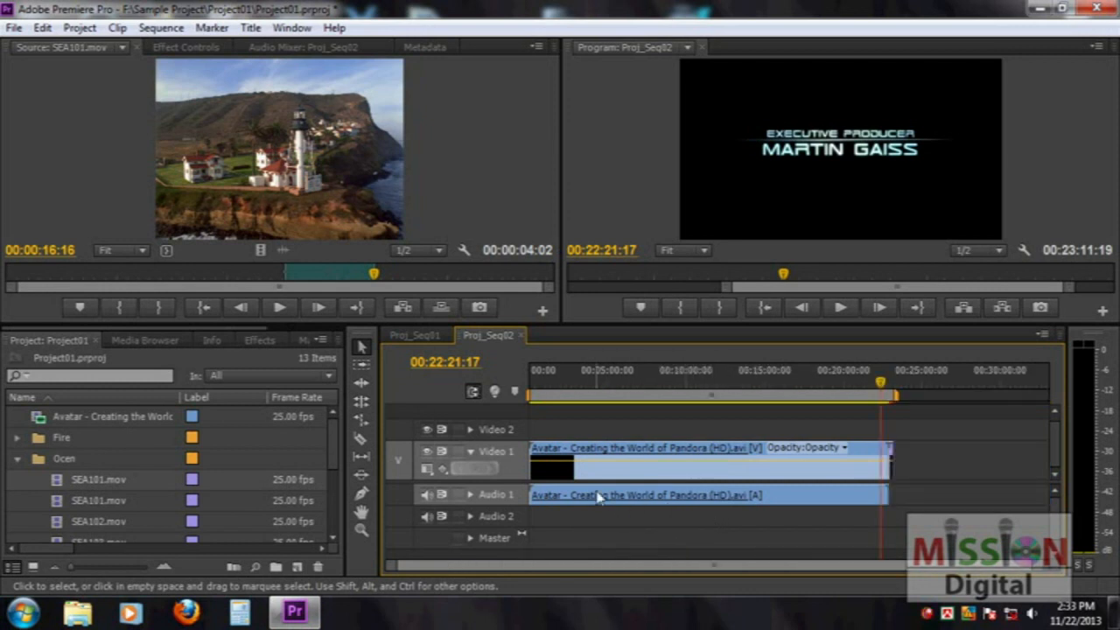
# Magnify regions of the Proj_Seq02 timeline with the Zoom tool, and zoom back out one level
pyautogui.click(361, 530)
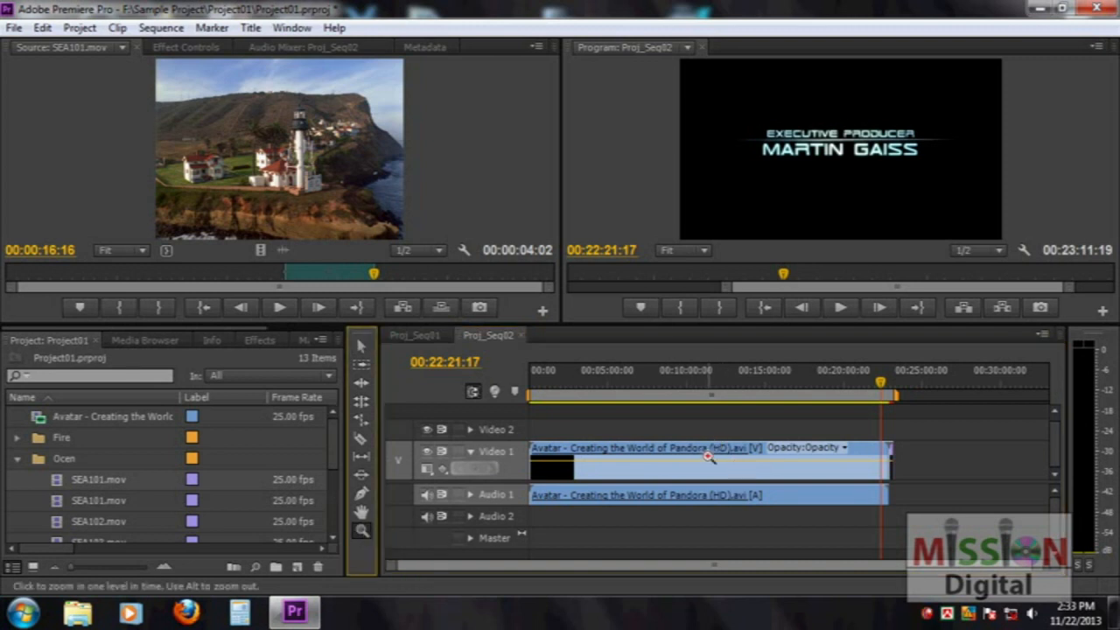
pyautogui.moveTo(700, 464); pyautogui.dragTo(600, 528)
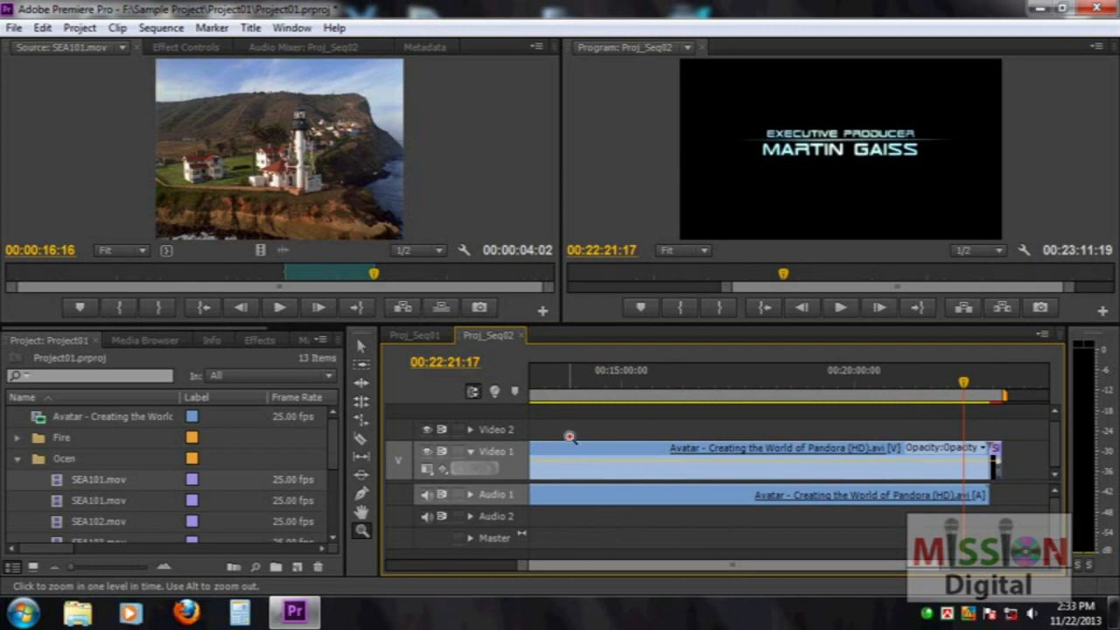
pyautogui.moveTo(550, 423); pyautogui.dragTo(930, 533)
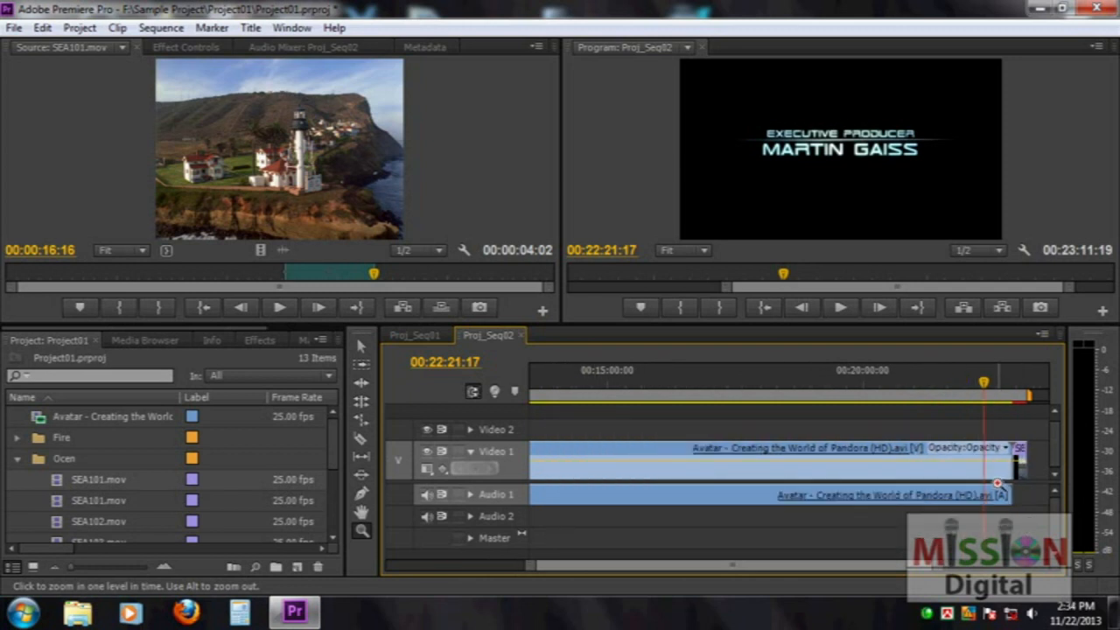
pyautogui.moveTo(1036, 433); pyautogui.dragTo(514, 551)
pyautogui.moveTo(1043, 432); pyautogui.dragTo(475, 558)
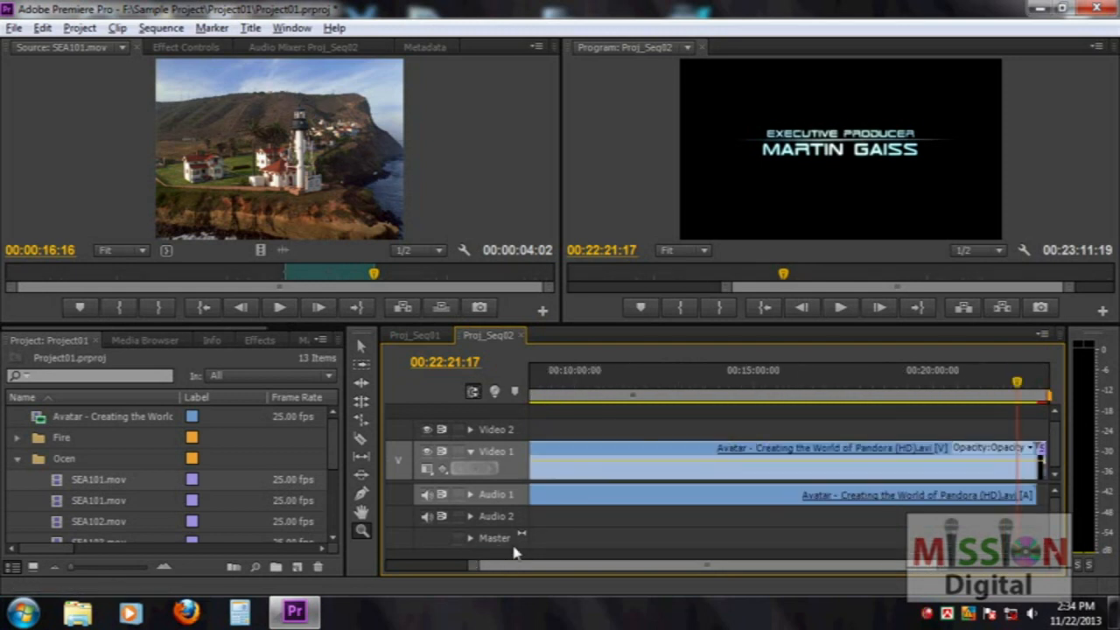
pyautogui.keyDown('alt'); pyautogui.click(908, 469); pyautogui.keyUp('alt')
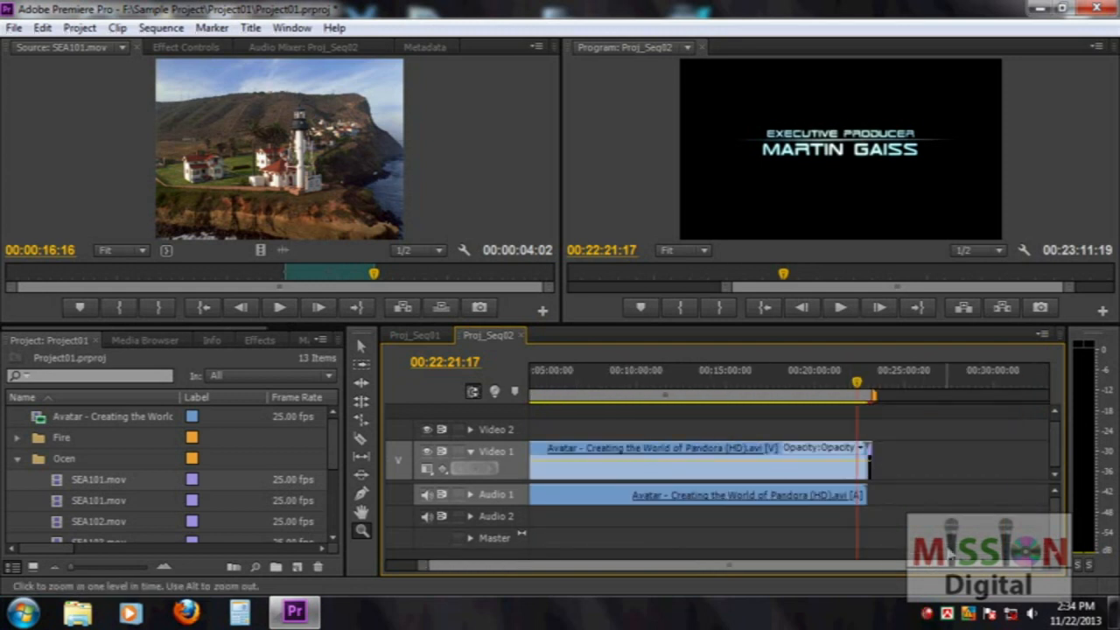
# Widen the visible time range to fit all of Proj_Seq02 and switch back to the Selection tool
pyautogui.moveTo(1039, 566); pyautogui.dragTo(1115, 560)
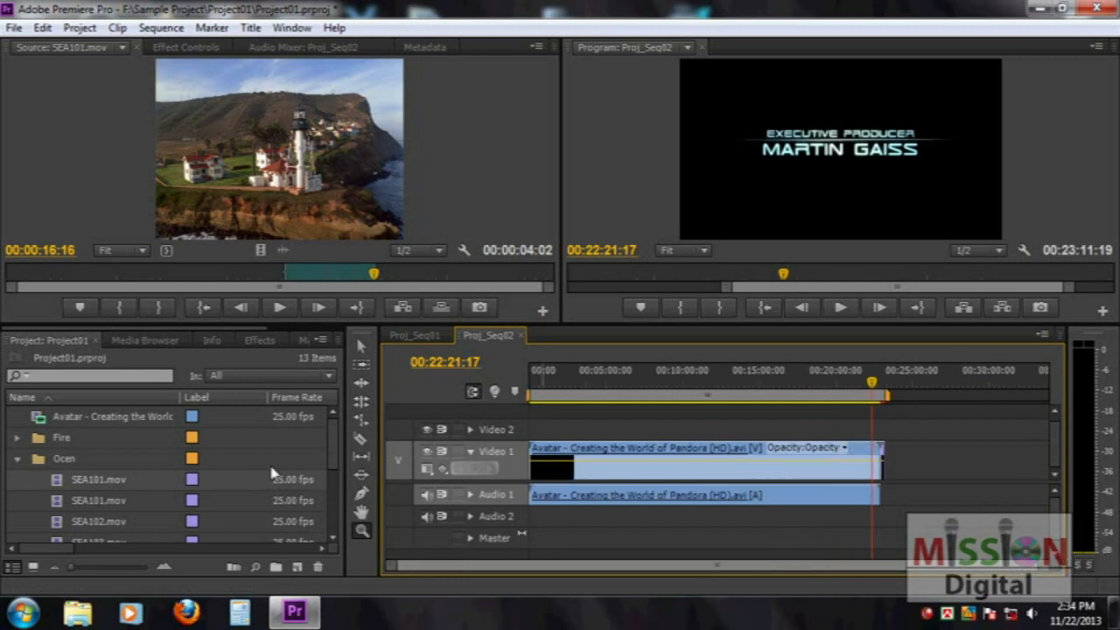
pyautogui.click(361, 347)
pyautogui.moveTo(386, 571)
pyautogui.mouseDown()
pyautogui.moveTo(683, 577)
pyautogui.moveTo(376, 568)
pyautogui.mouseUp()
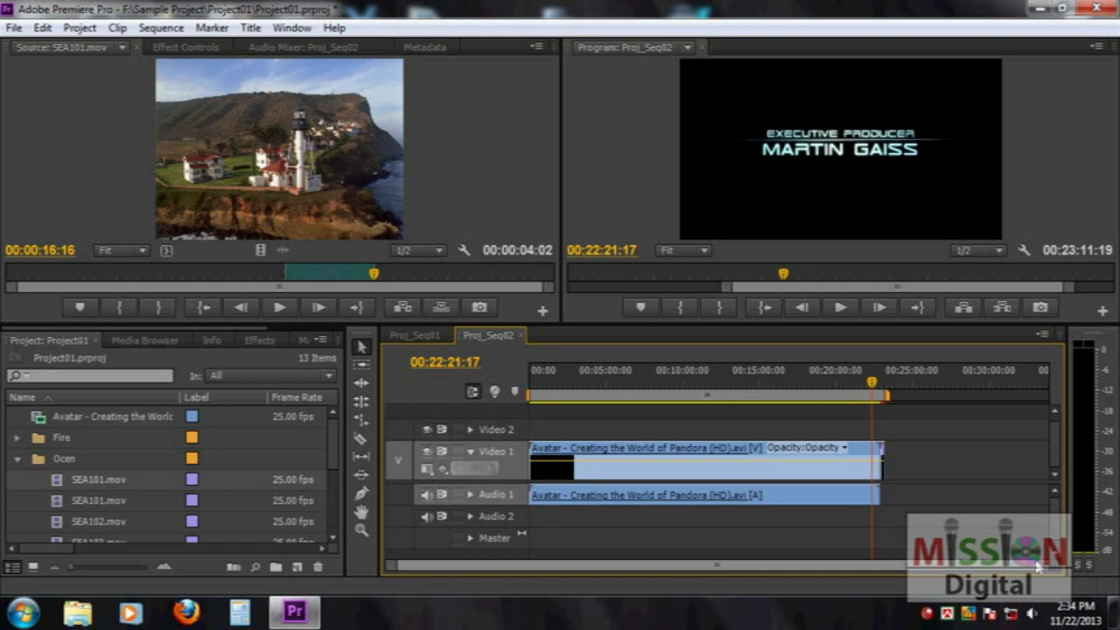
pyautogui.moveTo(1043, 571); pyautogui.dragTo(1116, 572)
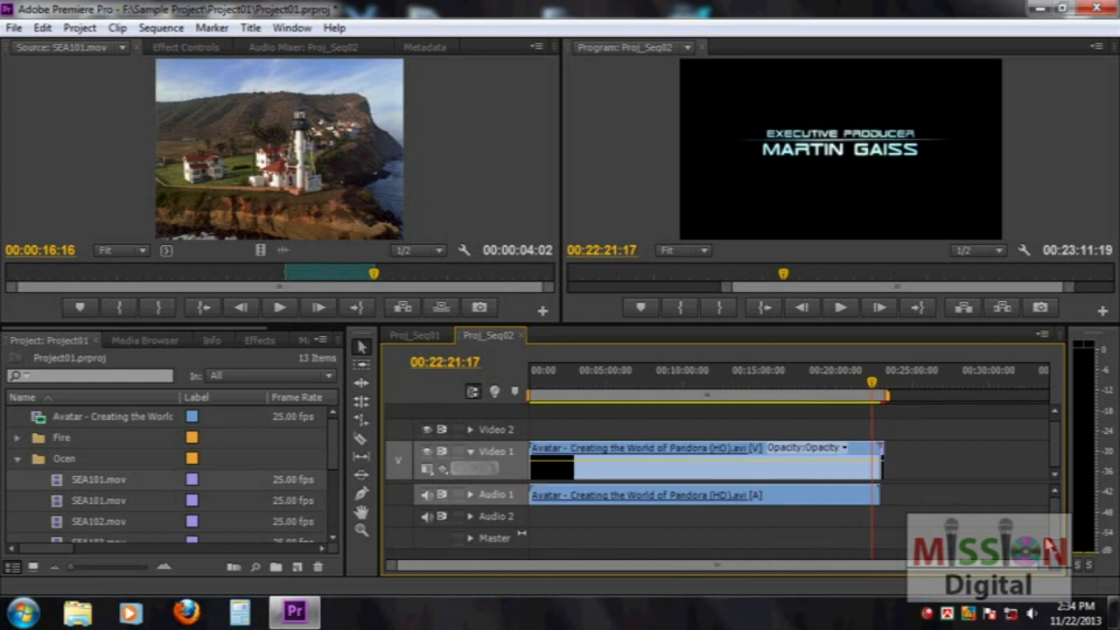
# Scrub to 00:08:16:22 in Proj_Seq02, and review the timeline's display options and its video and audio tracks
pyautogui.moveTo(590, 389); pyautogui.dragTo(656, 386)
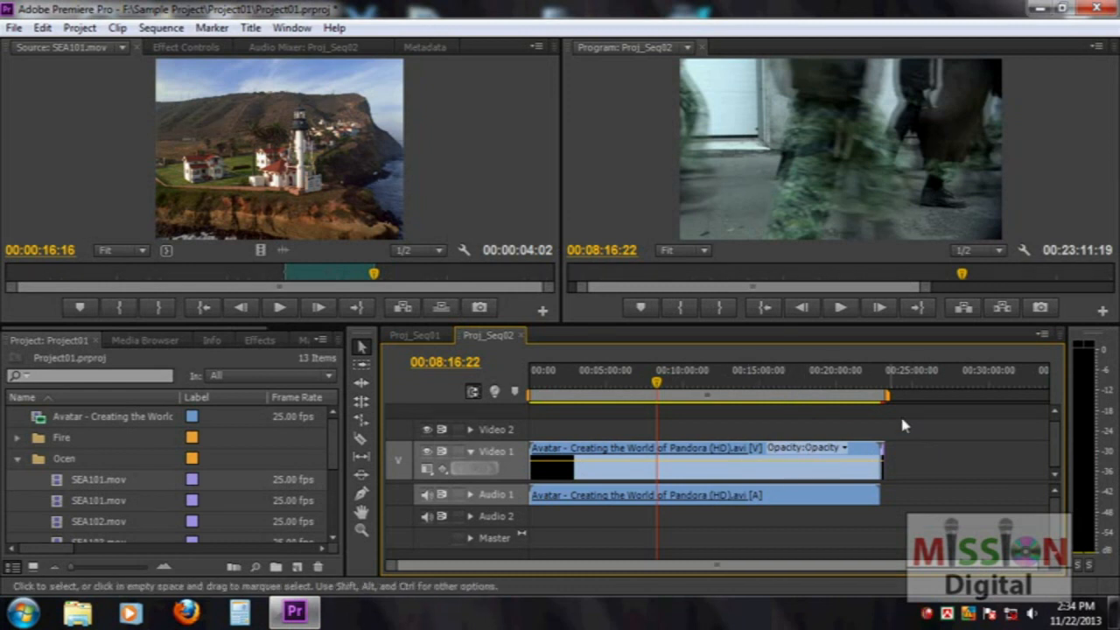
pyautogui.click(1041, 336)
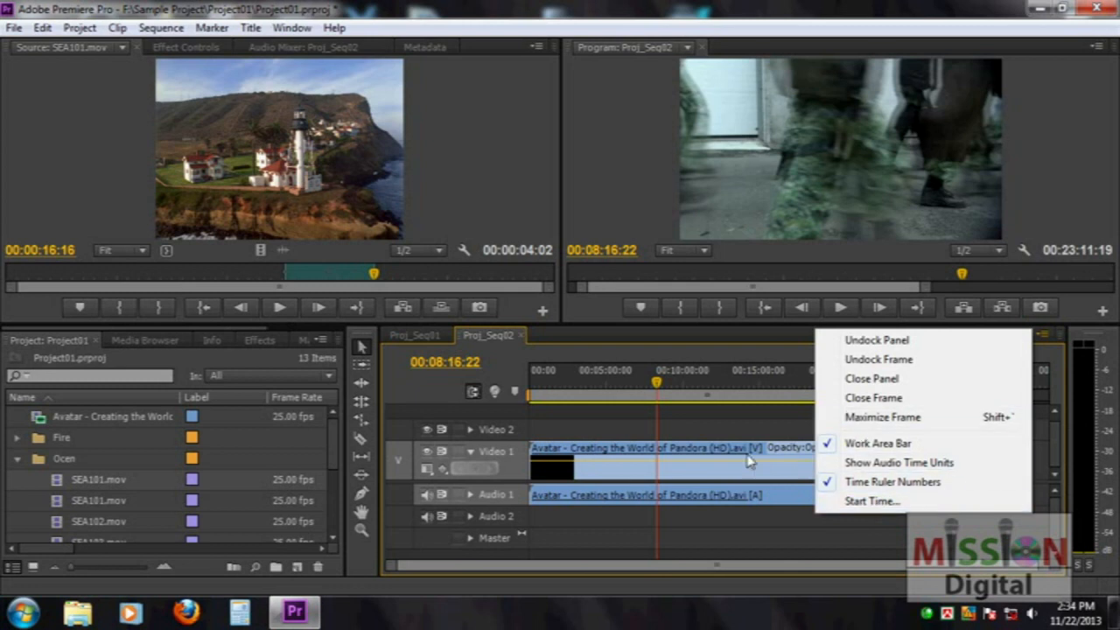
pyautogui.click(746, 422)
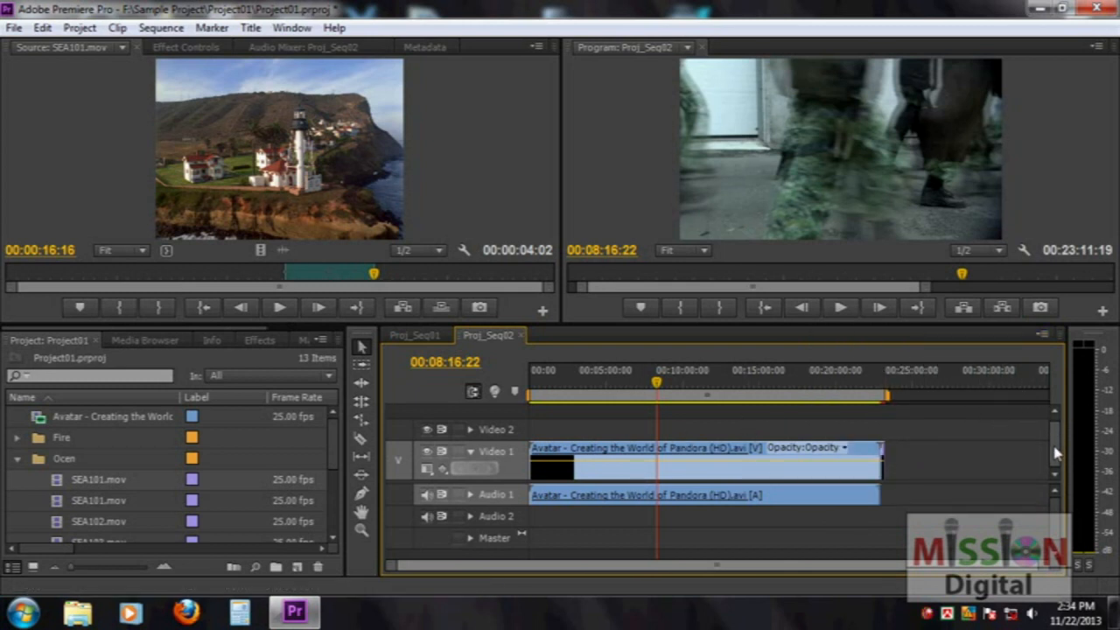
pyautogui.scroll(1, 1056, 416)
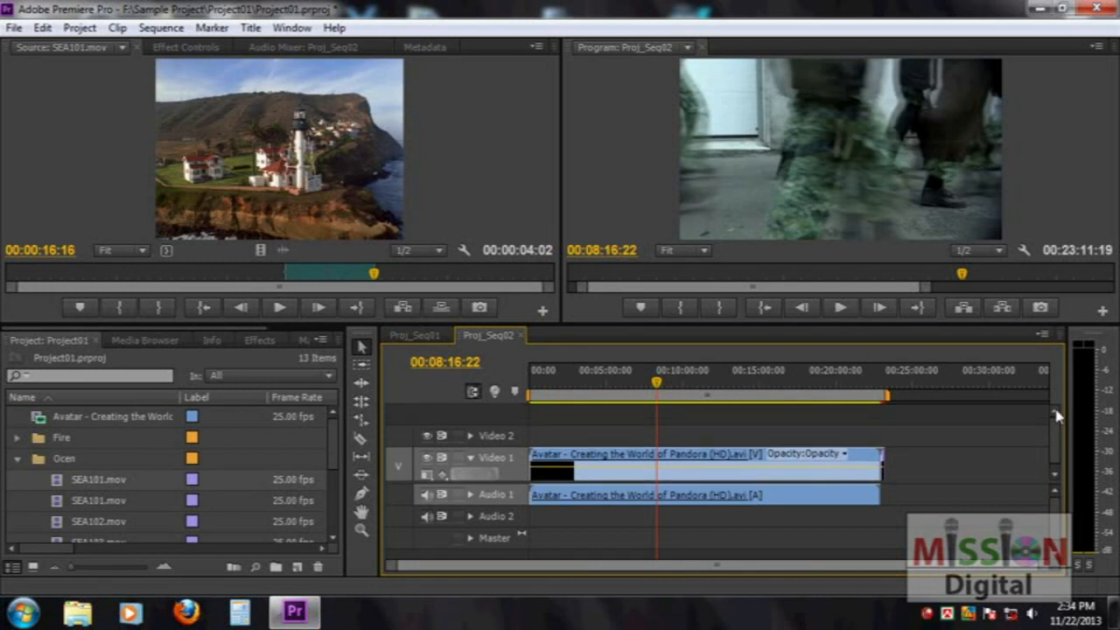
pyautogui.moveTo(1051, 429); pyautogui.dragTo(1055, 398)
pyautogui.moveTo(1057, 515); pyautogui.dragTo(1049, 437)
# Return the Proj_Seq02 playhead to 00:00:00:00
pyautogui.click(441, 363)
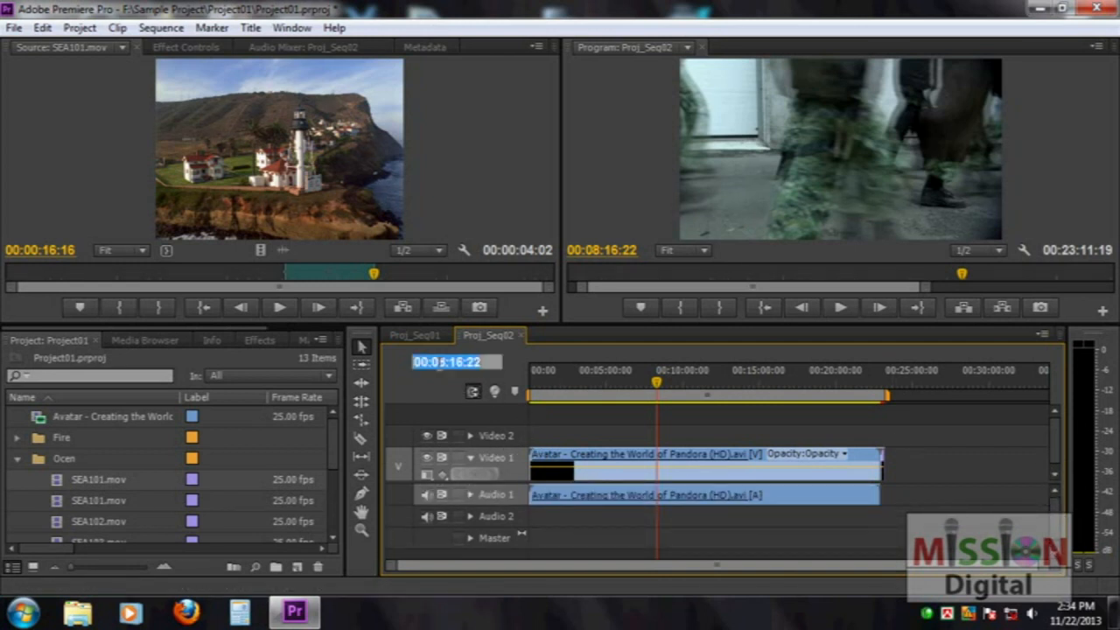
pyautogui.click(462, 363)
pyautogui.moveTo(626, 374); pyautogui.dragTo(456, 389)
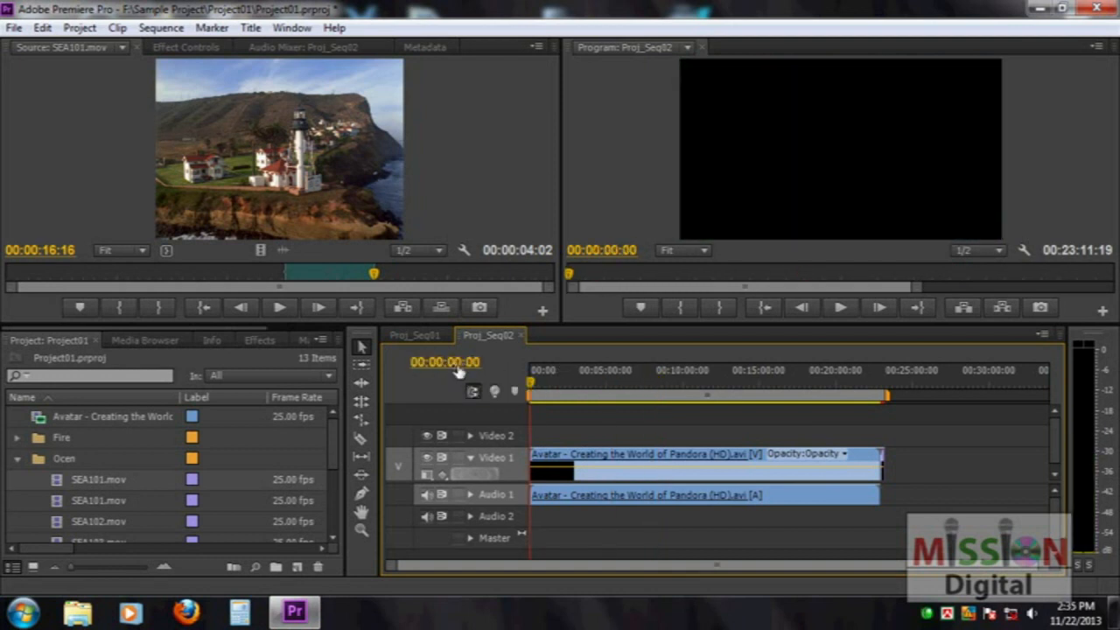
# Scrub Proj_Seq02 to 00:01:42:20, on to 00:22:54:03, back to the start, and forward to 00:01:07:02
pyautogui.moveTo(537, 391); pyautogui.dragTo(556, 387)
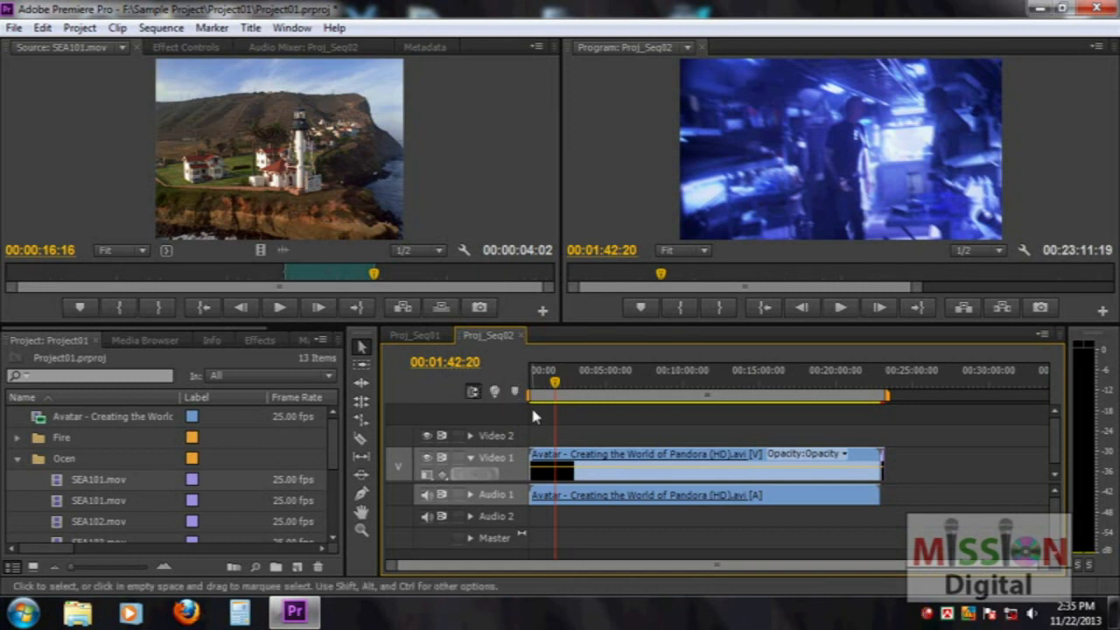
pyautogui.moveTo(884, 377); pyautogui.dragTo(879, 384)
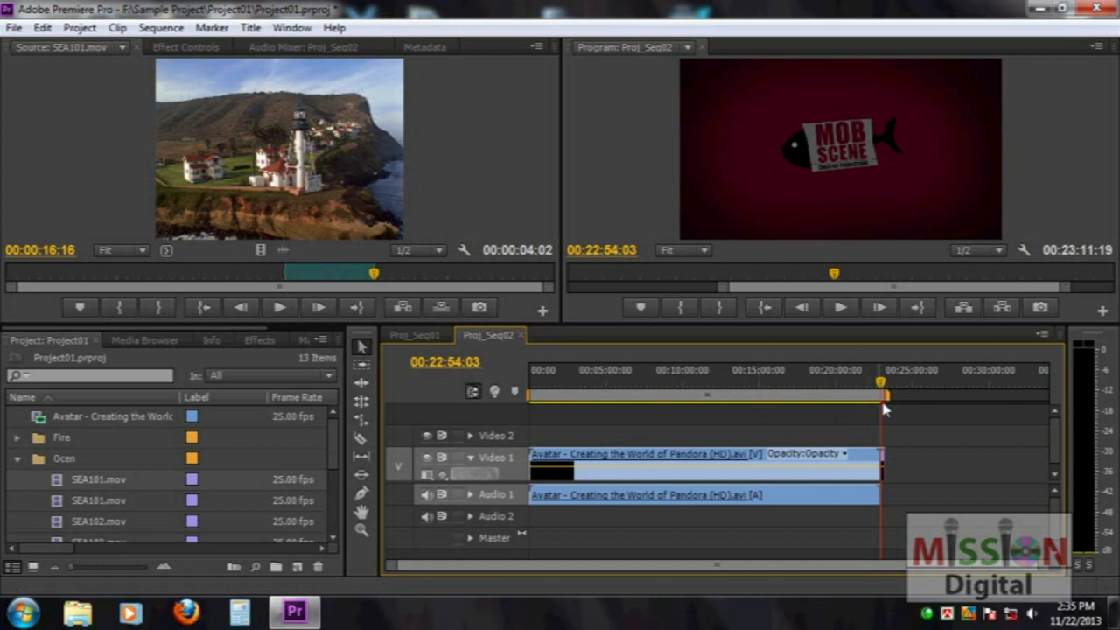
pyautogui.moveTo(883, 388); pyautogui.dragTo(439, 395)
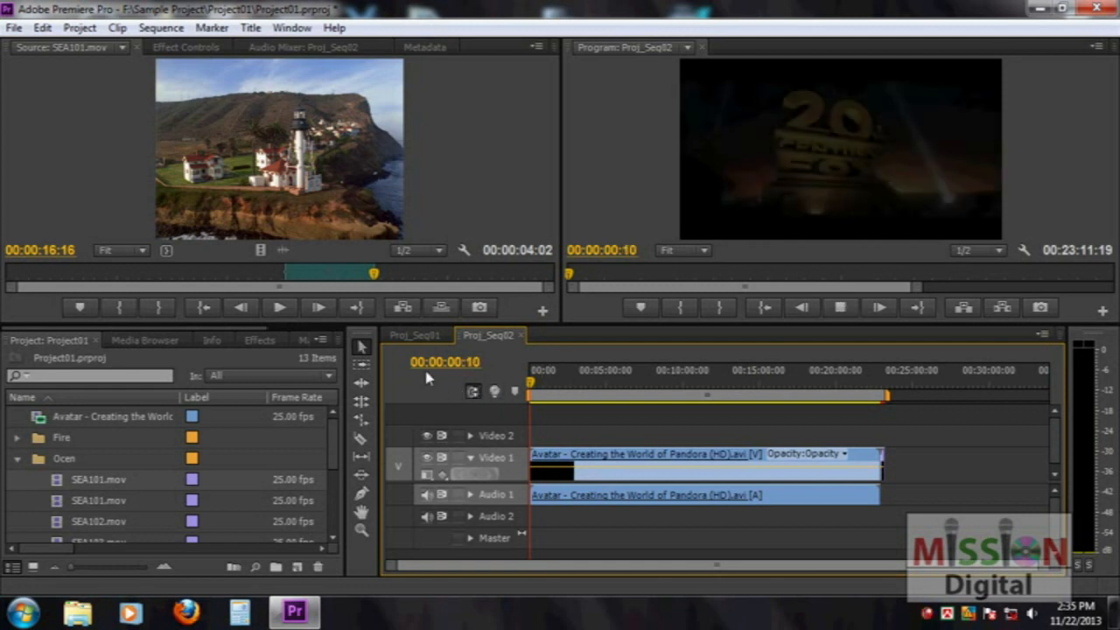
pyautogui.press('space')
pyautogui.moveTo(479, 369); pyautogui.dragTo(450, 365)
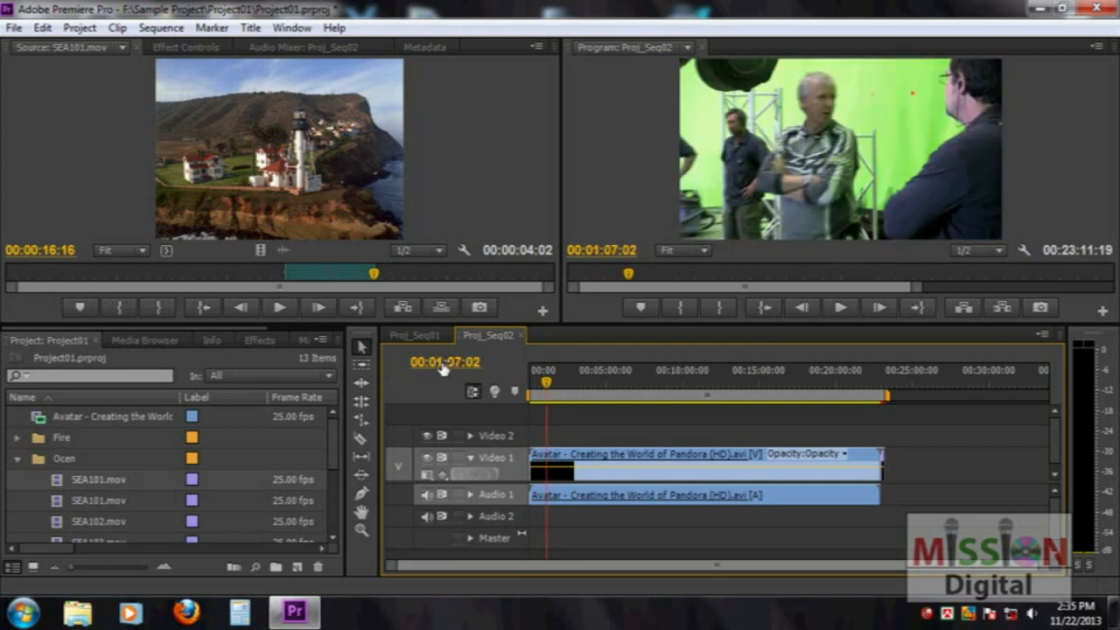
# Set the Proj_Seq02 playhead's timecode to exactly 00:05:00:00
pyautogui.click(444, 364)
pyautogui.click(445, 362)
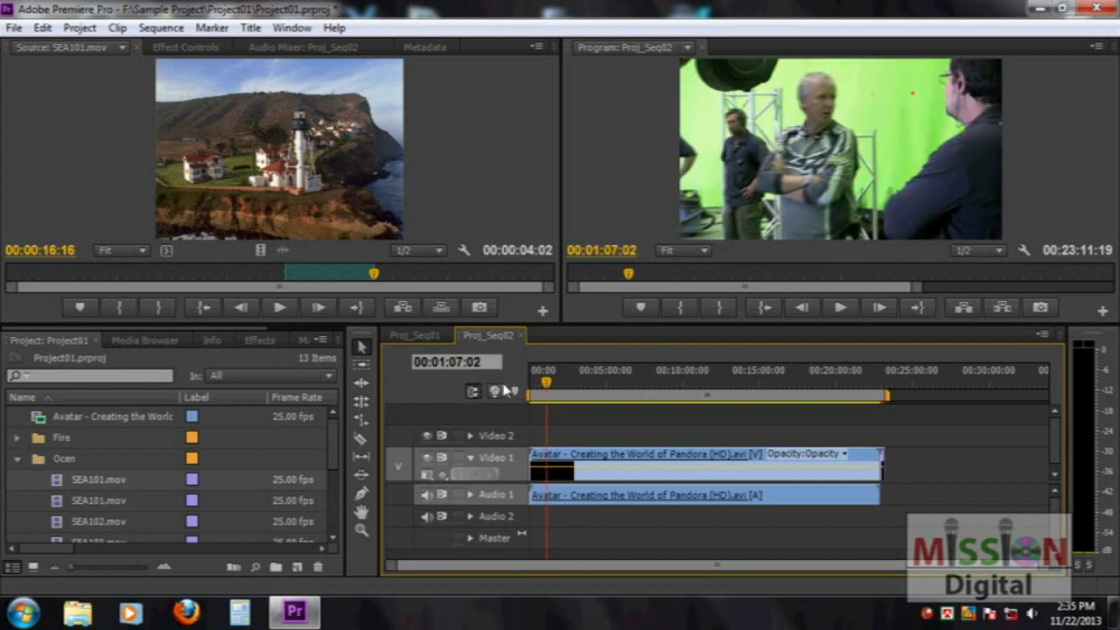
pyautogui.press('BackSpace')
pyautogui.write('5:')
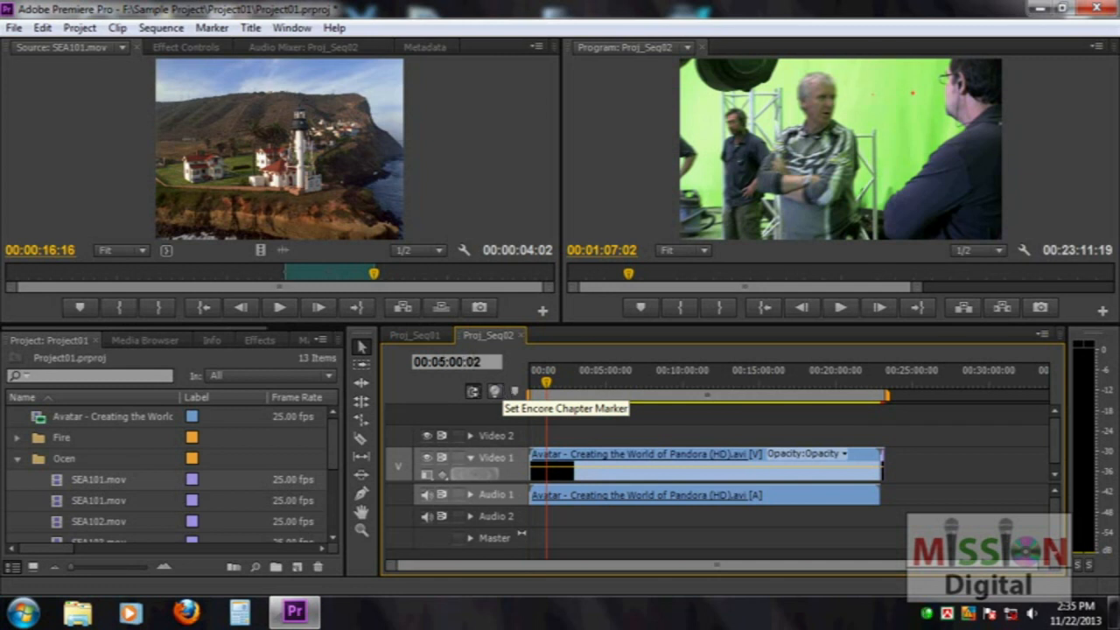
pyautogui.write('0')
pyautogui.press('Return')
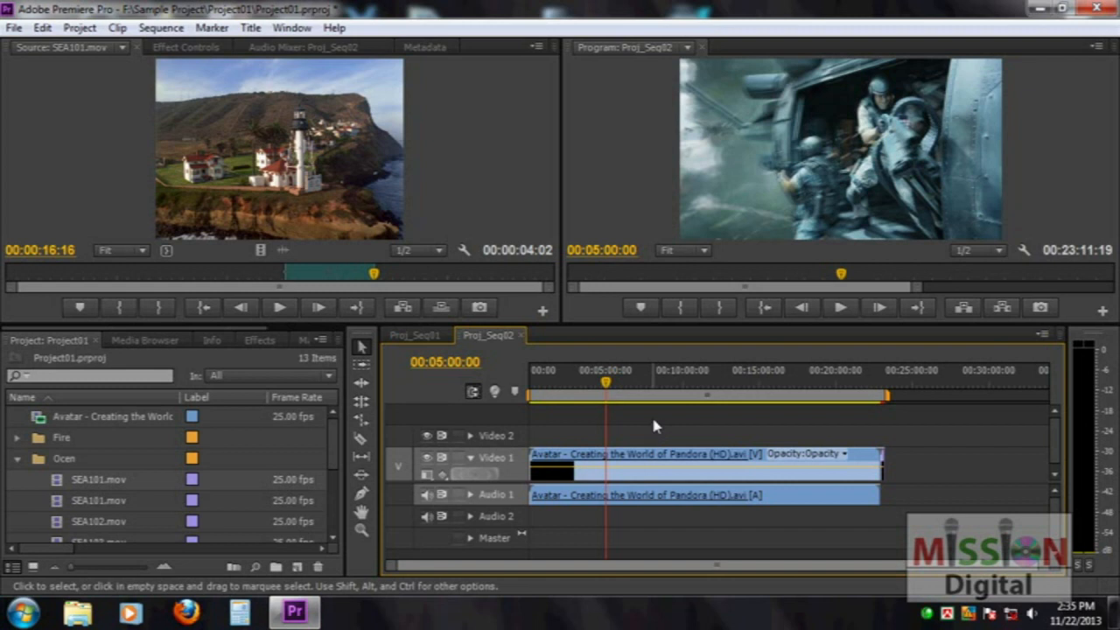
pyautogui.moveTo(605, 393)
pyautogui.mouseDown()
pyautogui.moveTo(637, 393)
pyautogui.moveTo(609, 393)
pyautogui.mouseUp()
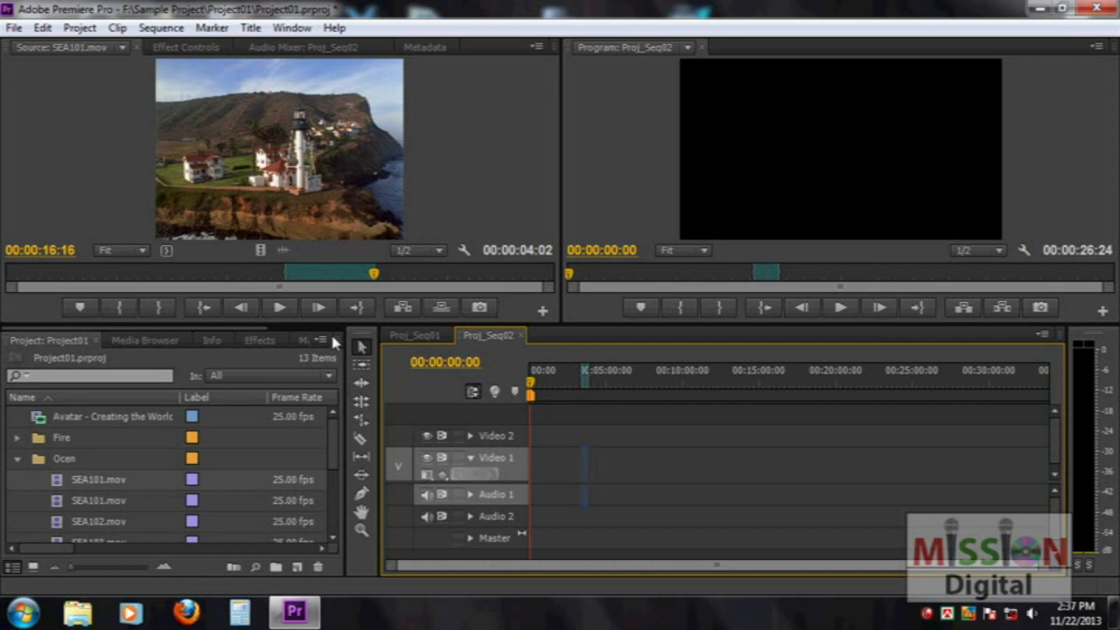
# Open the Avatar clip in the source monitor and mark its In point at 00:04:30:05 and Out point at 00:04:32:20
pyautogui.doubleClick(37, 421)
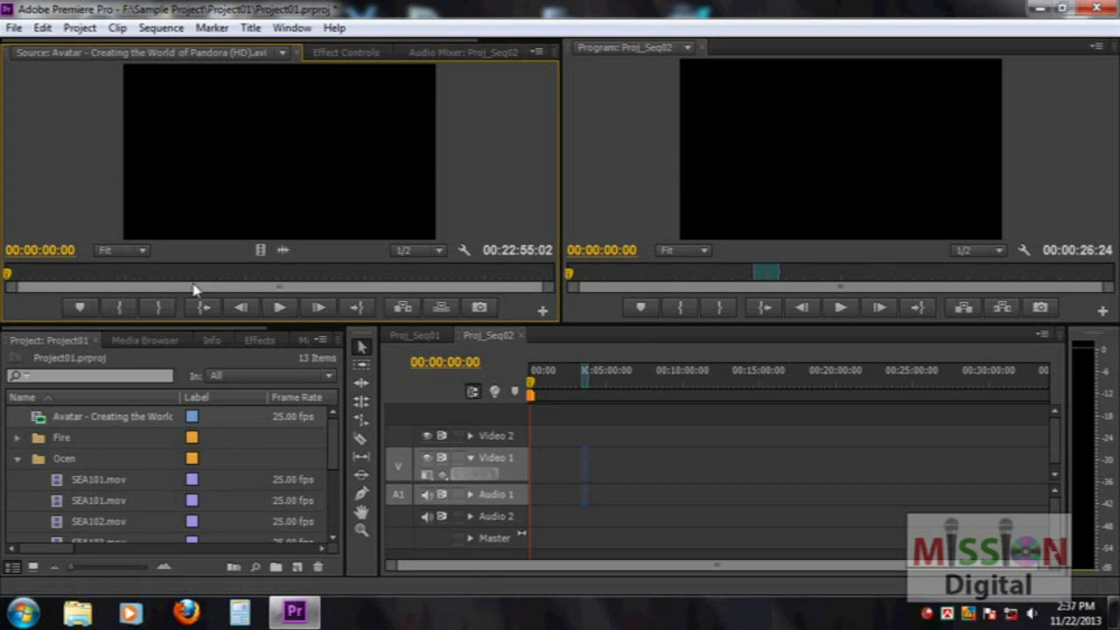
pyautogui.moveTo(8, 275); pyautogui.dragTo(120, 287)
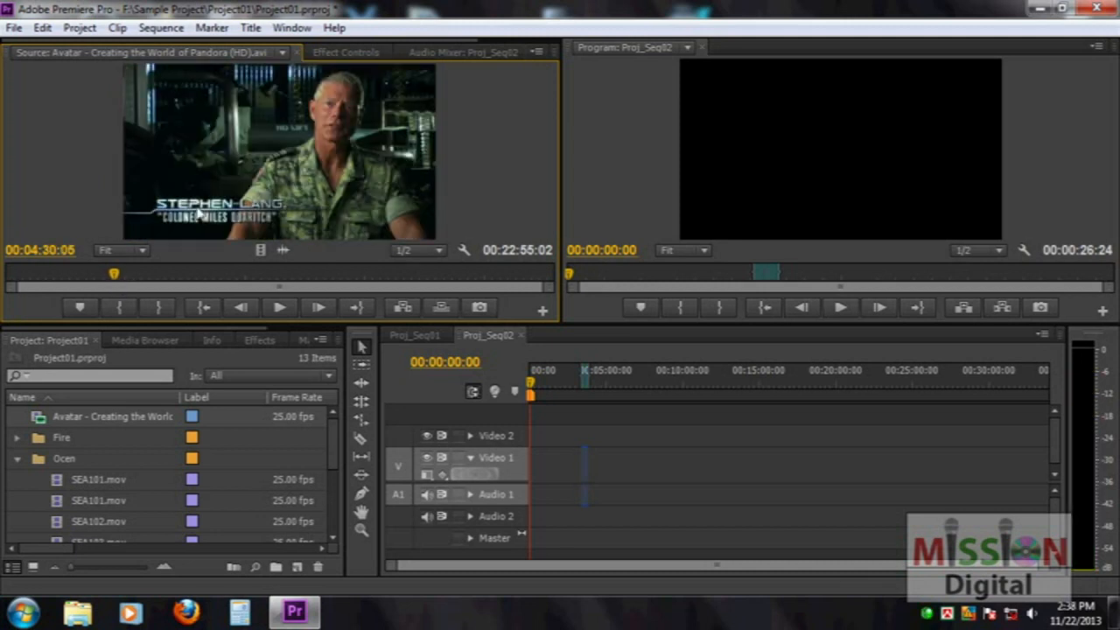
pyautogui.click(120, 307)
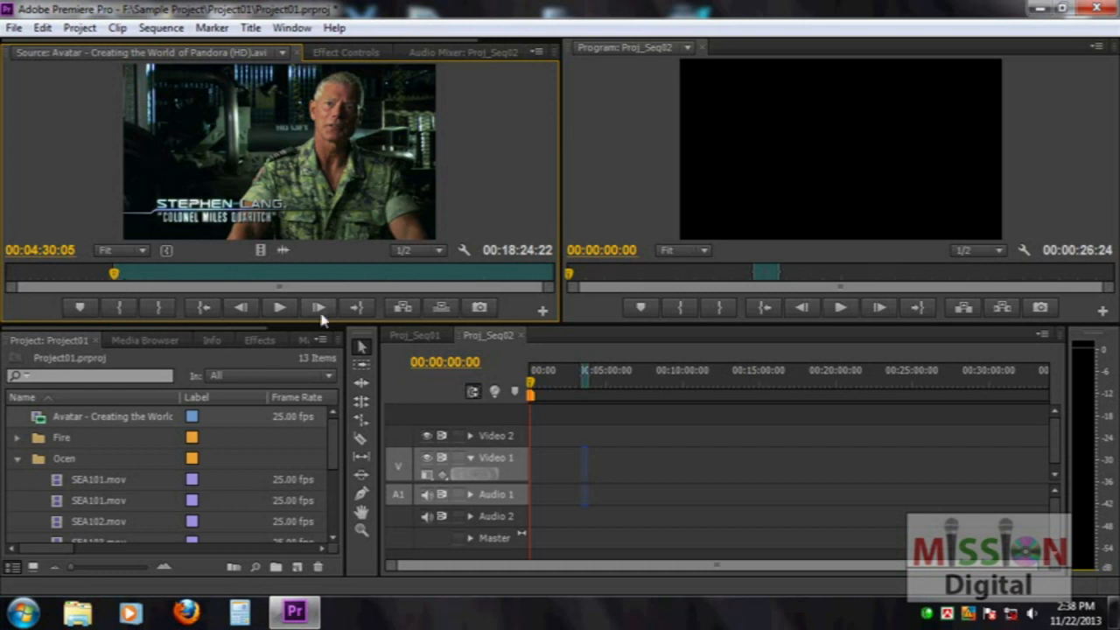
pyautogui.click(279, 307)
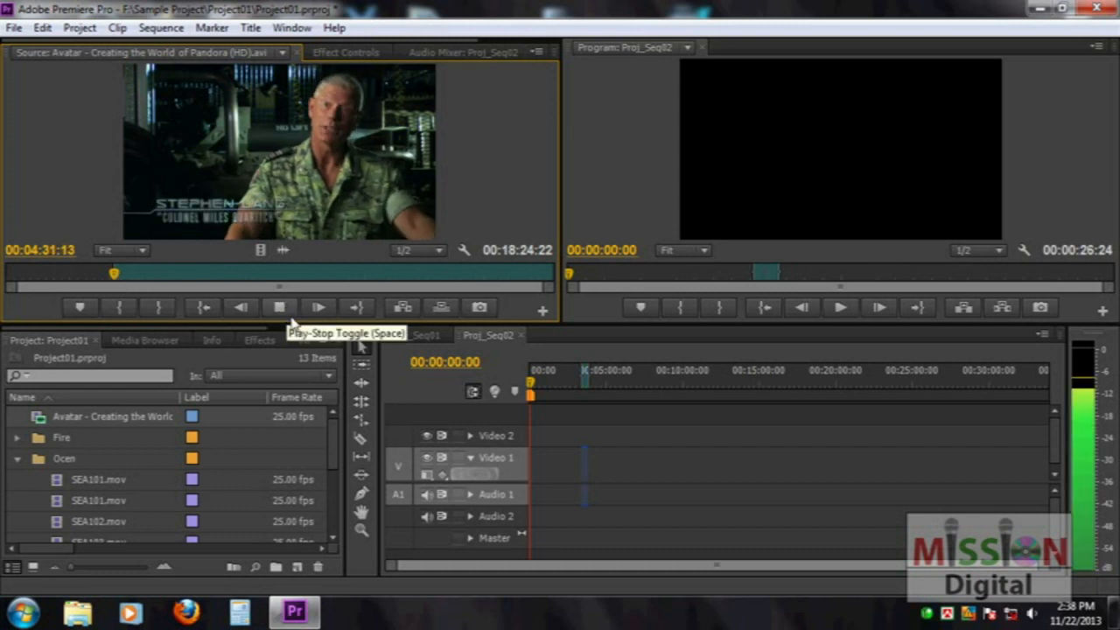
pyautogui.click(280, 307)
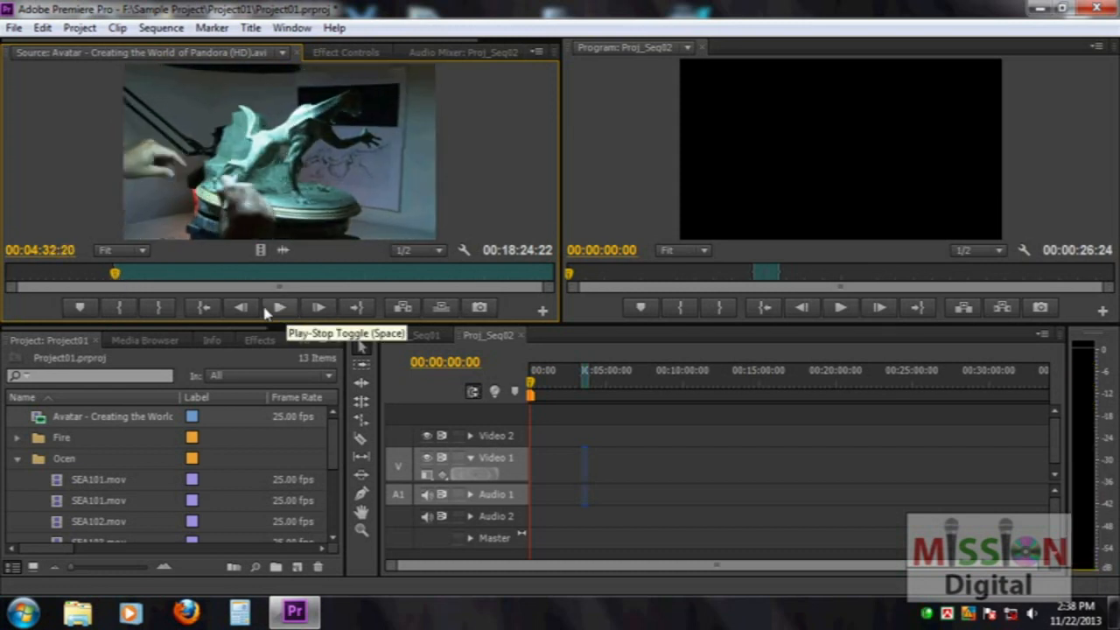
pyautogui.click(156, 308)
# Overwrite the marked Avatar range into Proj_Seq02, accepting the Fit Clip options, and return the playhead to the start
pyautogui.click(403, 308)
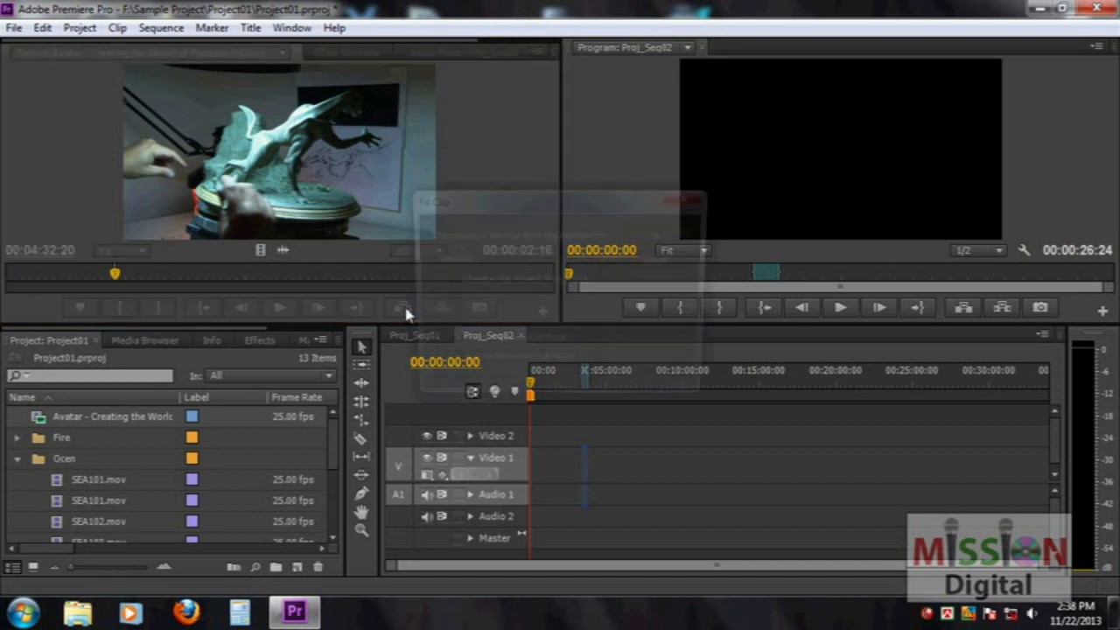
pyautogui.click(689, 263)
pyautogui.click(439, 304)
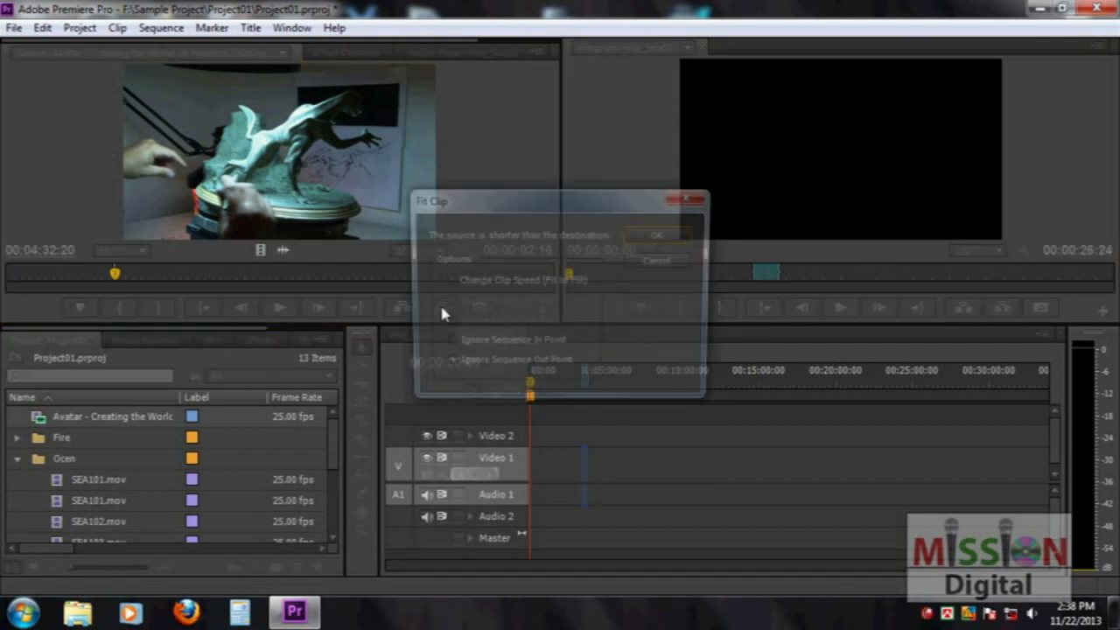
pyautogui.click(661, 235)
pyautogui.press('Home')
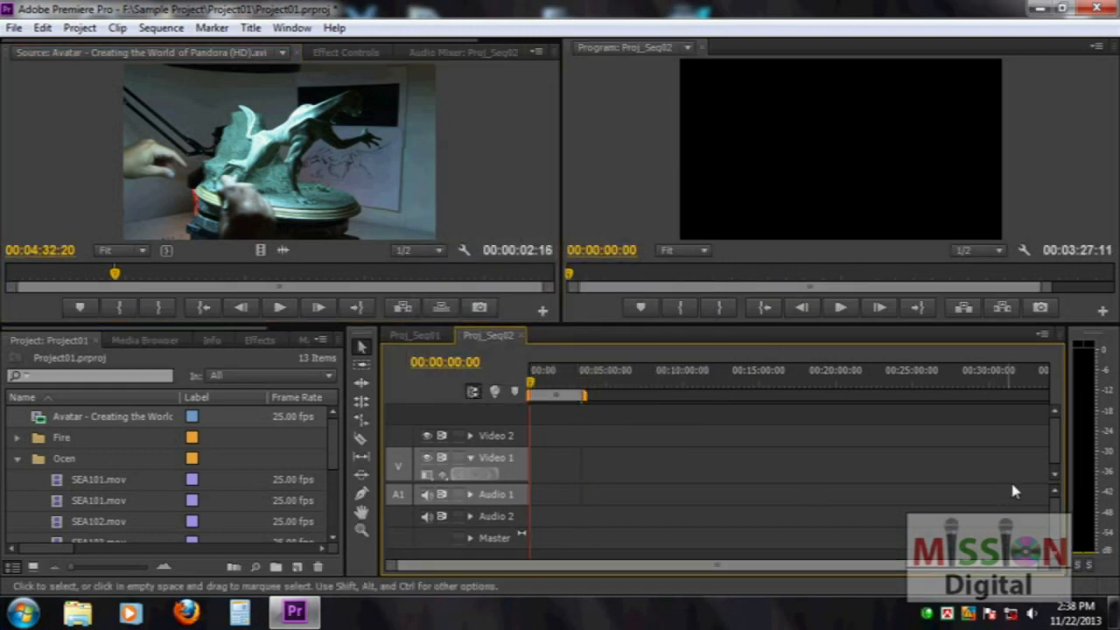
# Move the short Avatar clip to the start of Video 1 and play the sequence
pyautogui.press('=')
pyautogui.press('=')
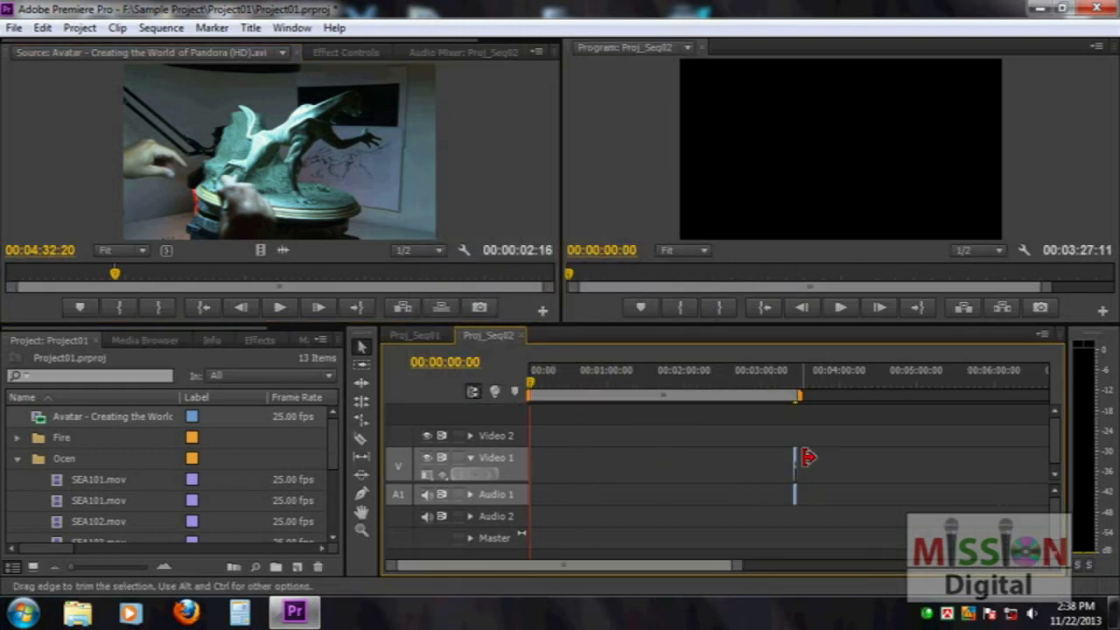
pyautogui.moveTo(795, 463); pyautogui.dragTo(495, 469)
pyautogui.press('=')
pyautogui.press('=')
pyautogui.press('=')
pyautogui.press('=')
pyautogui.press('=')
pyautogui.press('space')
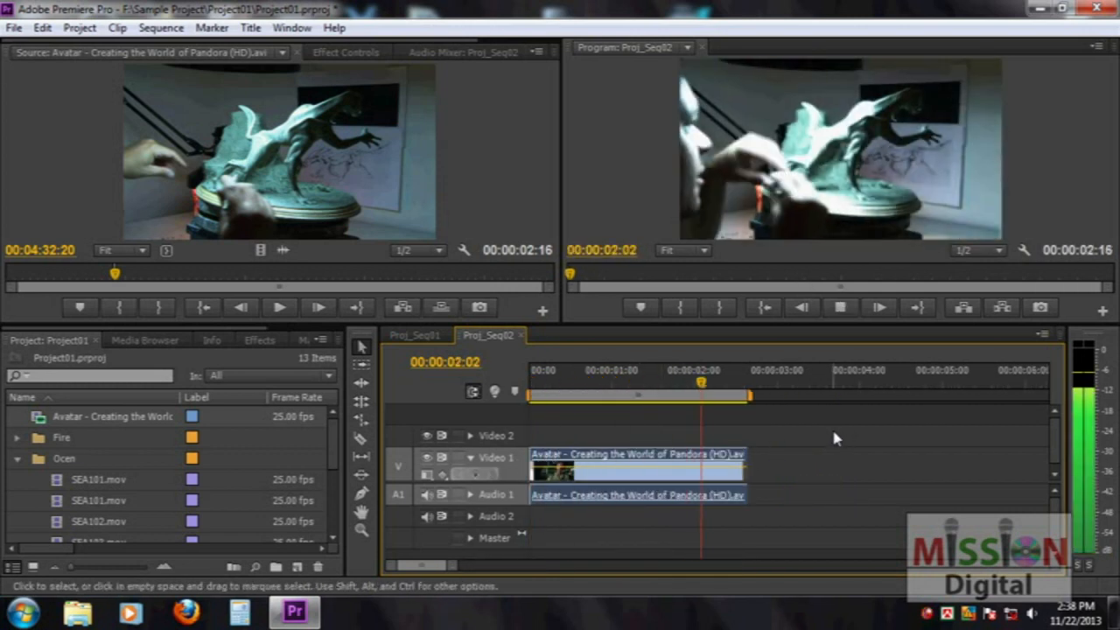
# Return the playhead to the start and delete the short Avatar clip from Proj_Seq02
pyautogui.press('Home')
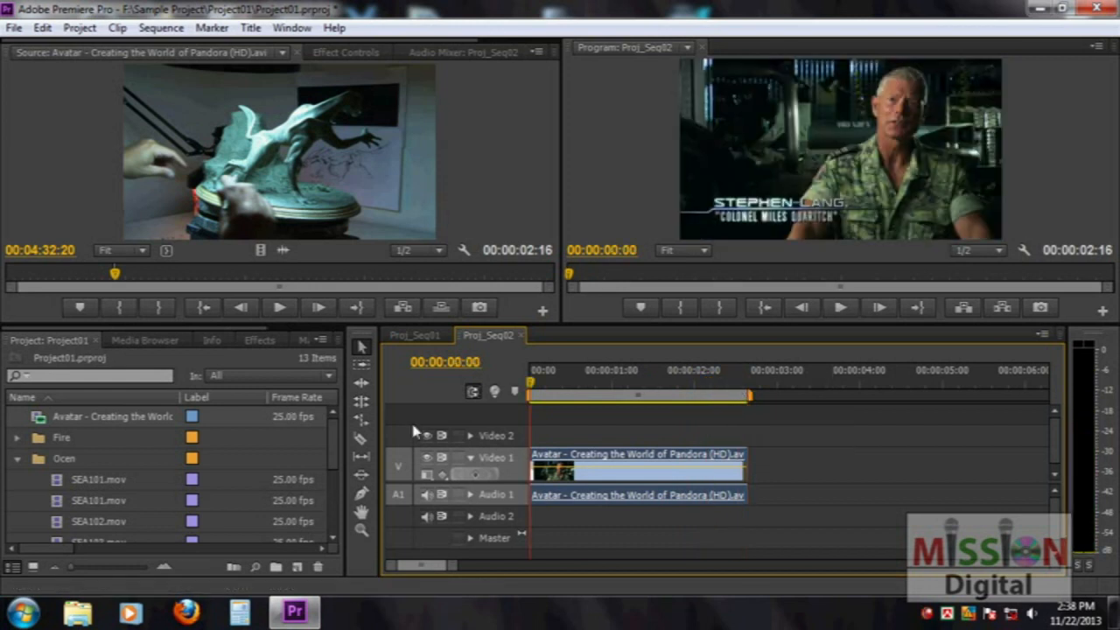
pyautogui.press('-')
pyautogui.press('-')
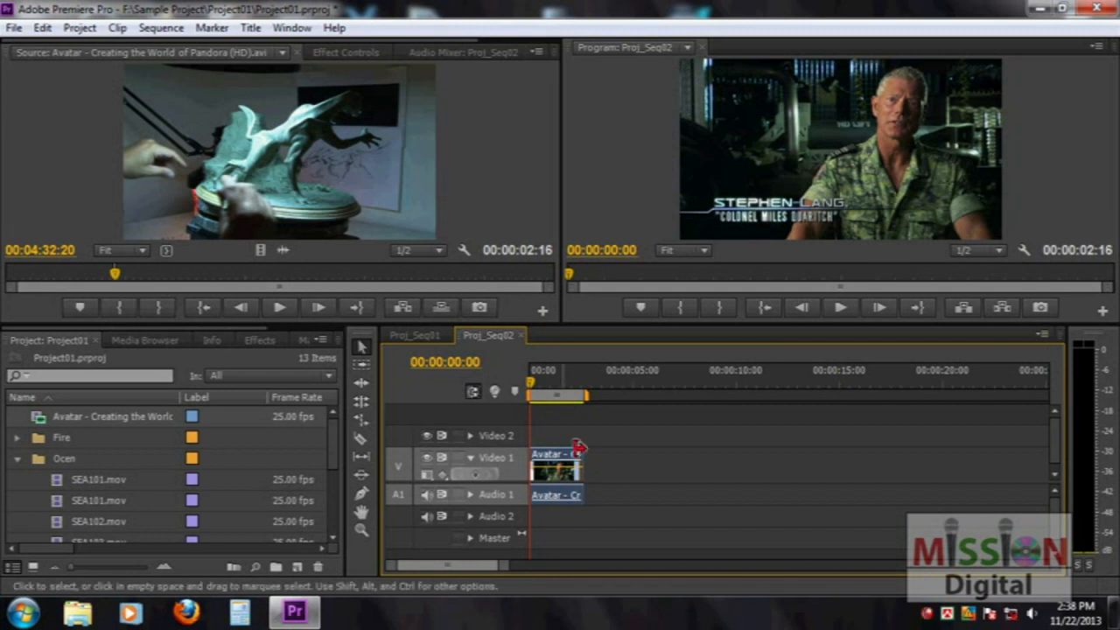
pyautogui.click(544, 497)
pyautogui.press('Delete')
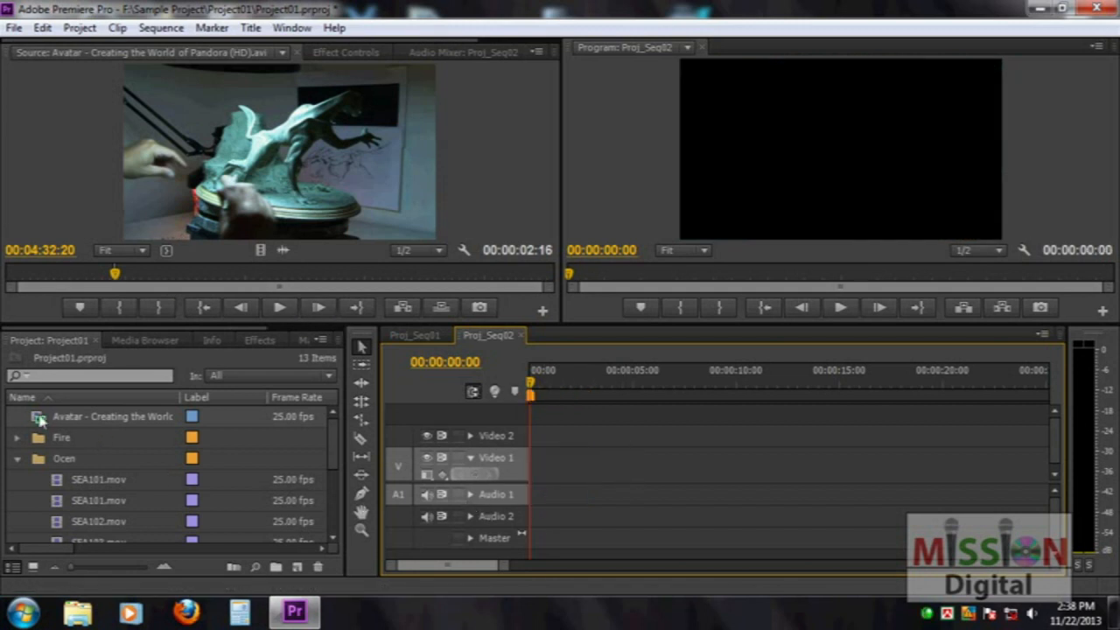
# Place the marked Avatar range at the start of Video 1, keeping the existing sequence settings, and delete it again
pyautogui.moveTo(282, 465); pyautogui.dragTo(531, 467)
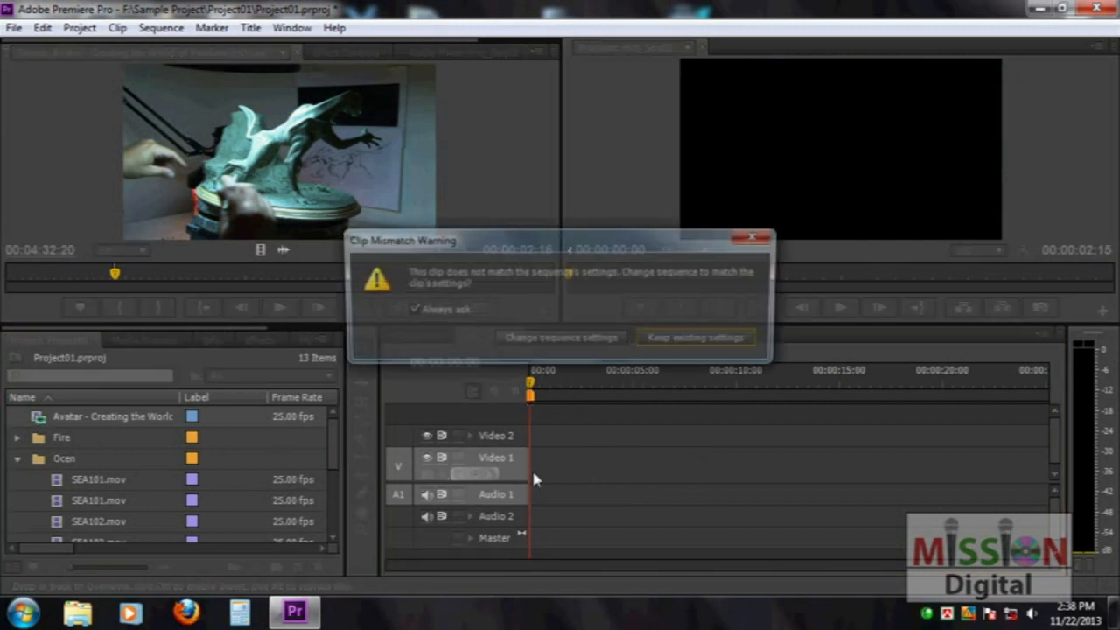
pyautogui.click(757, 236)
pyautogui.click(560, 470)
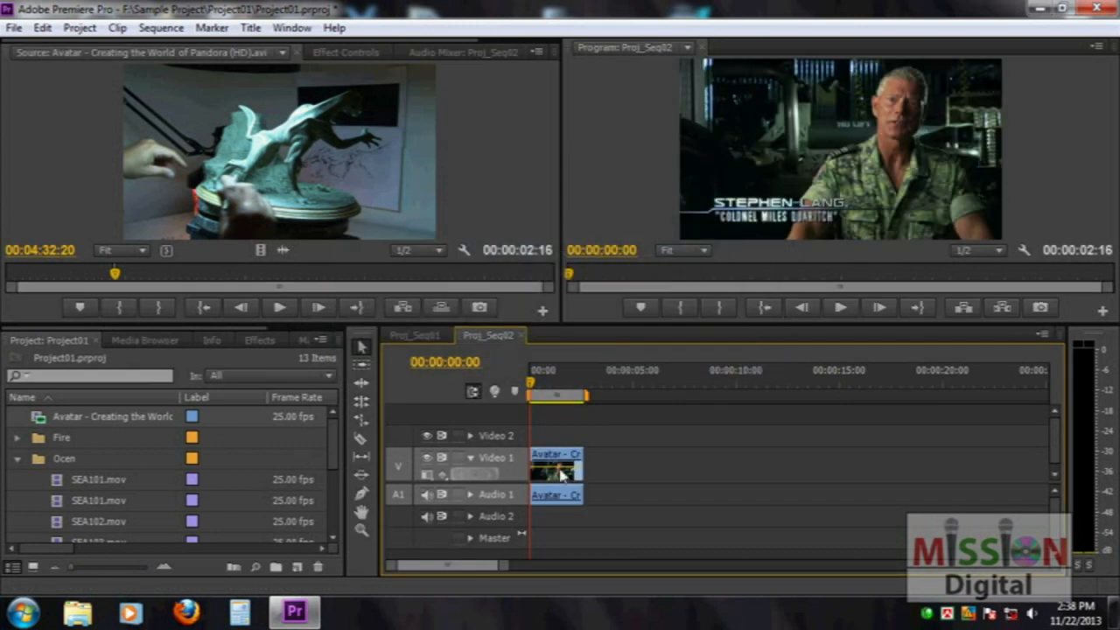
pyautogui.press('Delete')
# Adjust the source clip's marked range, scrub the clip to 00:03:02:08 and add a marker there
pyautogui.moveTo(114, 274); pyautogui.dragTo(142, 274)
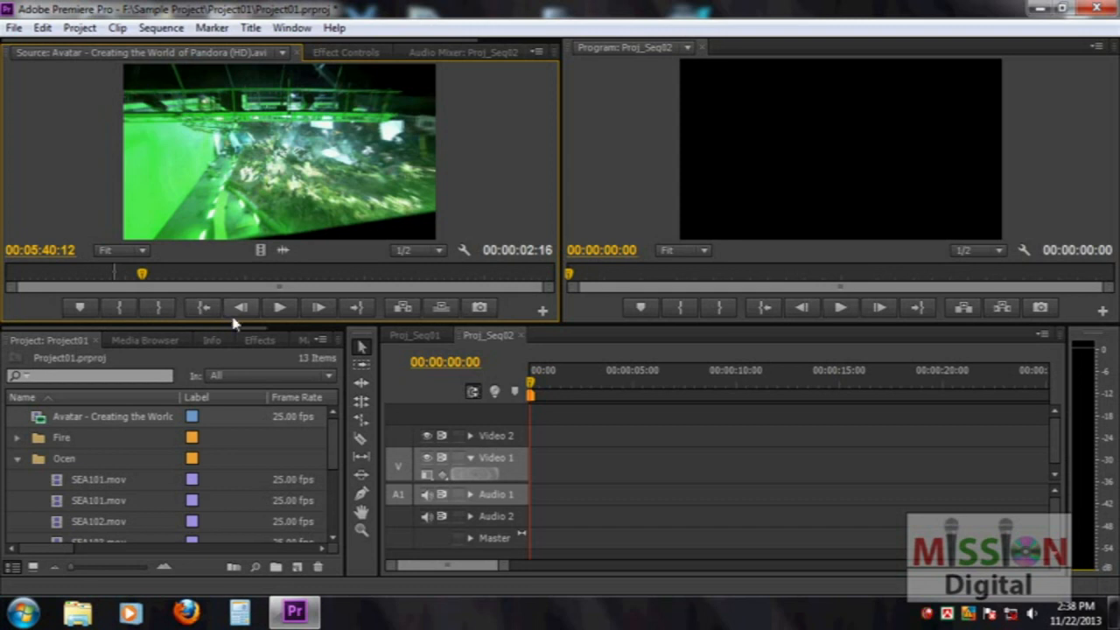
pyautogui.moveTo(117, 272)
pyautogui.mouseDown()
pyautogui.moveTo(156, 277)
pyautogui.moveTo(112, 272)
pyautogui.mouseUp()
pyautogui.click(88, 313)
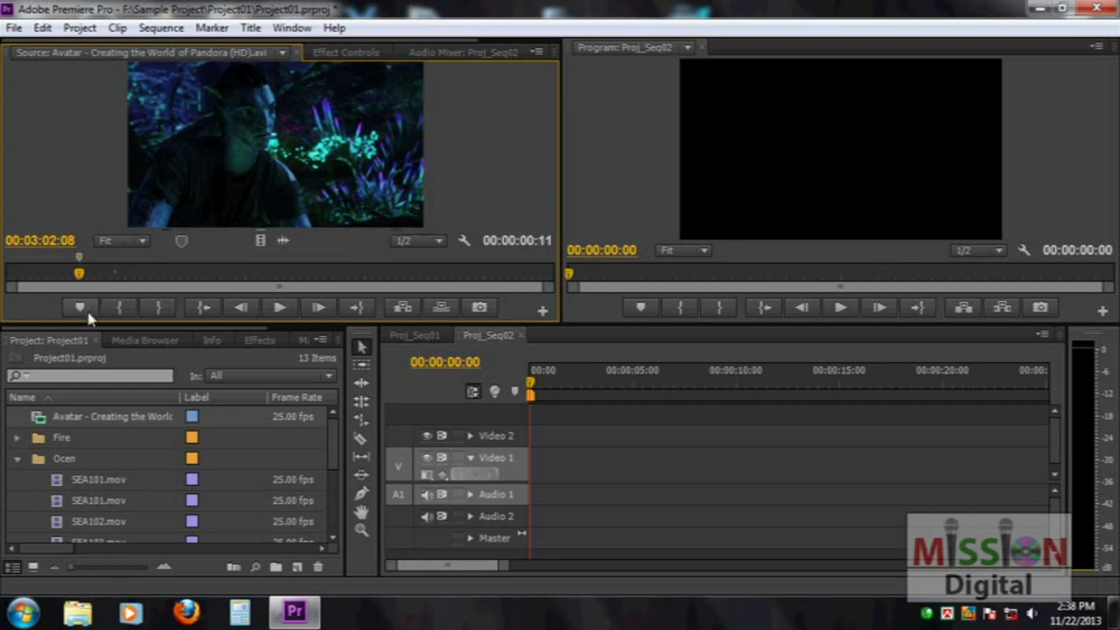
pyautogui.moveTo(79, 260); pyautogui.dragTo(54, 336)
# Clear the source clip's In and Out points and all of its markers
pyautogui.rightClick(78, 260)
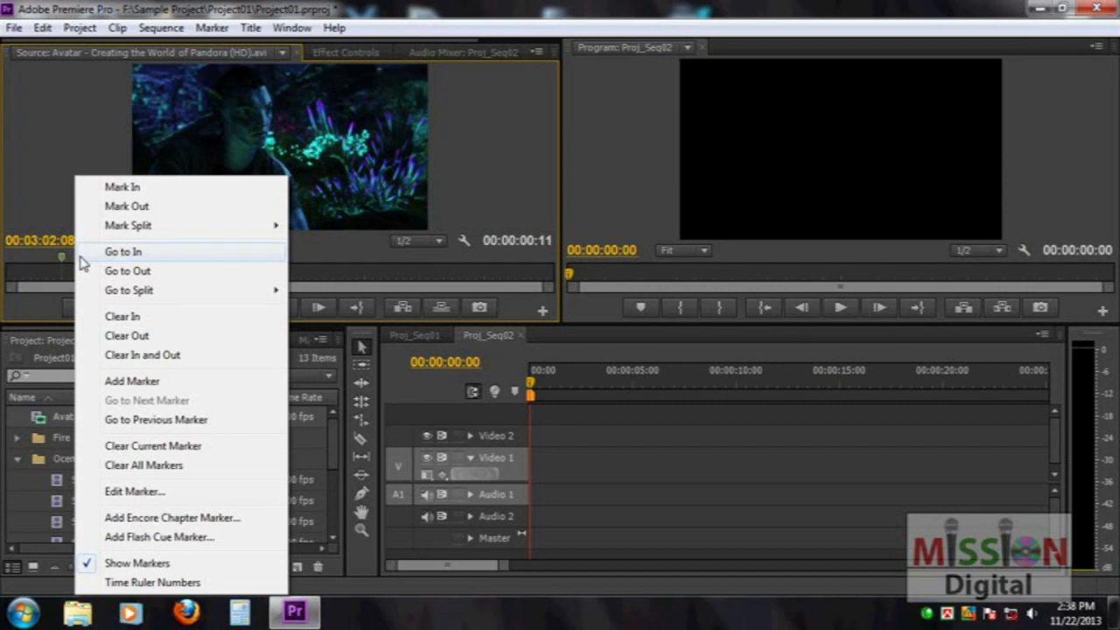
pyautogui.click(129, 355)
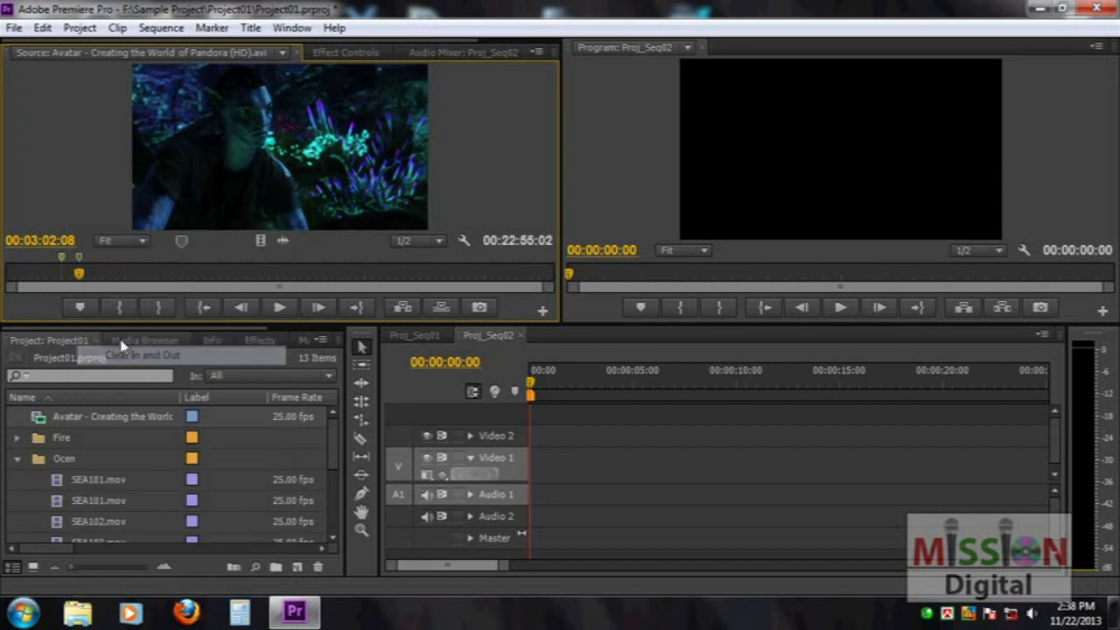
pyautogui.rightClick(81, 260)
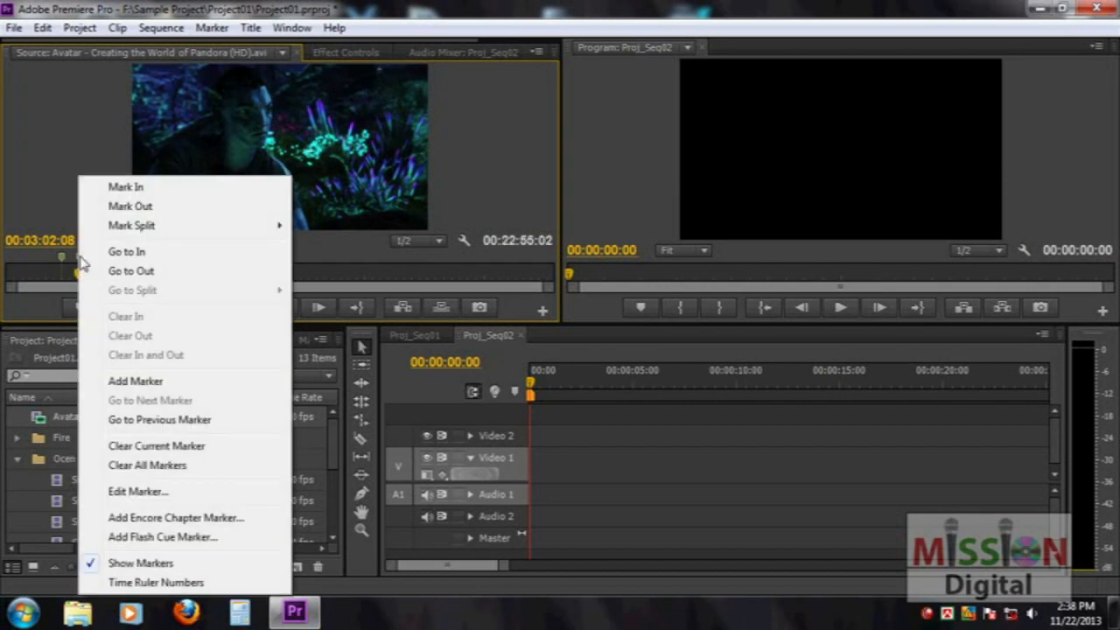
pyautogui.click(138, 465)
# Add the full Avatar clip to the start of Video 1 in Proj_Seq02, keeping the existing sequence settings
pyautogui.moveTo(96, 416); pyautogui.dragTo(630, 455)
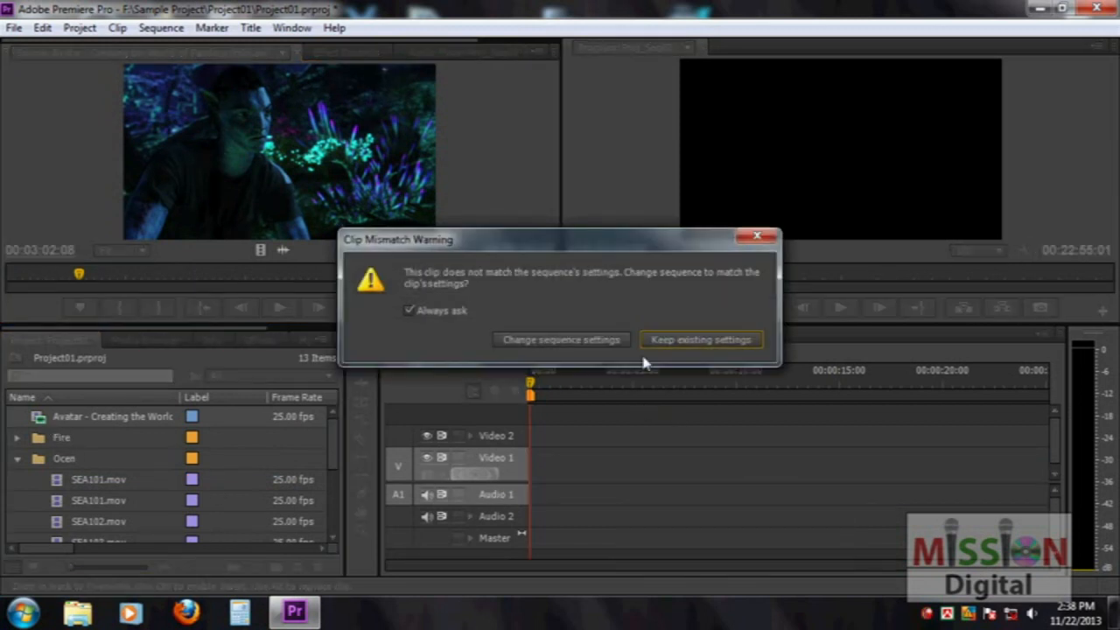
pyautogui.click(685, 343)
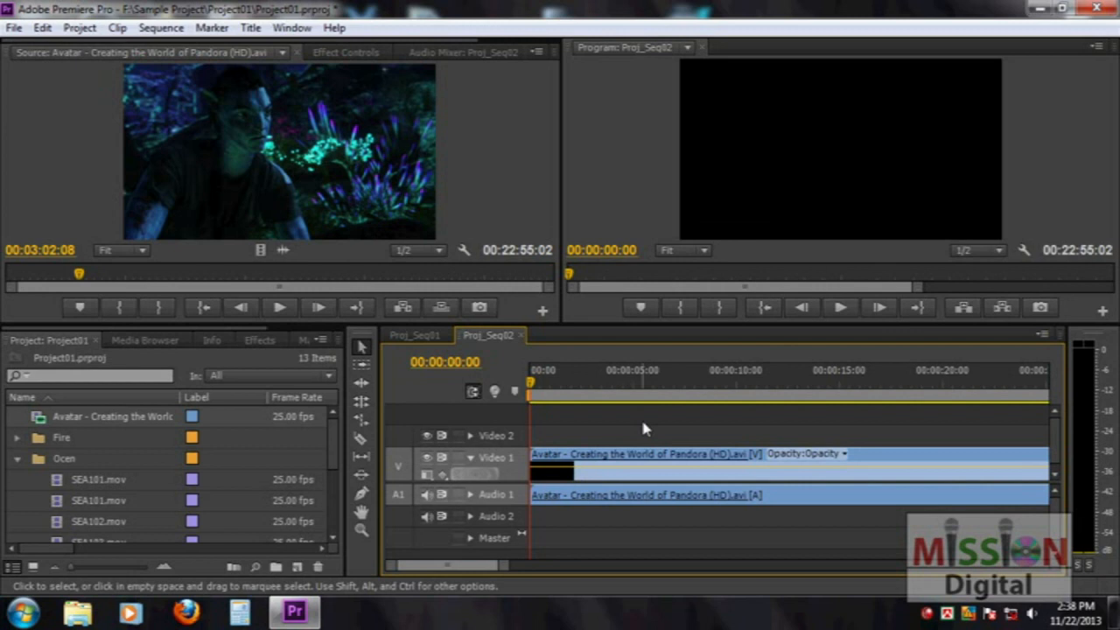
pyautogui.press('\\')
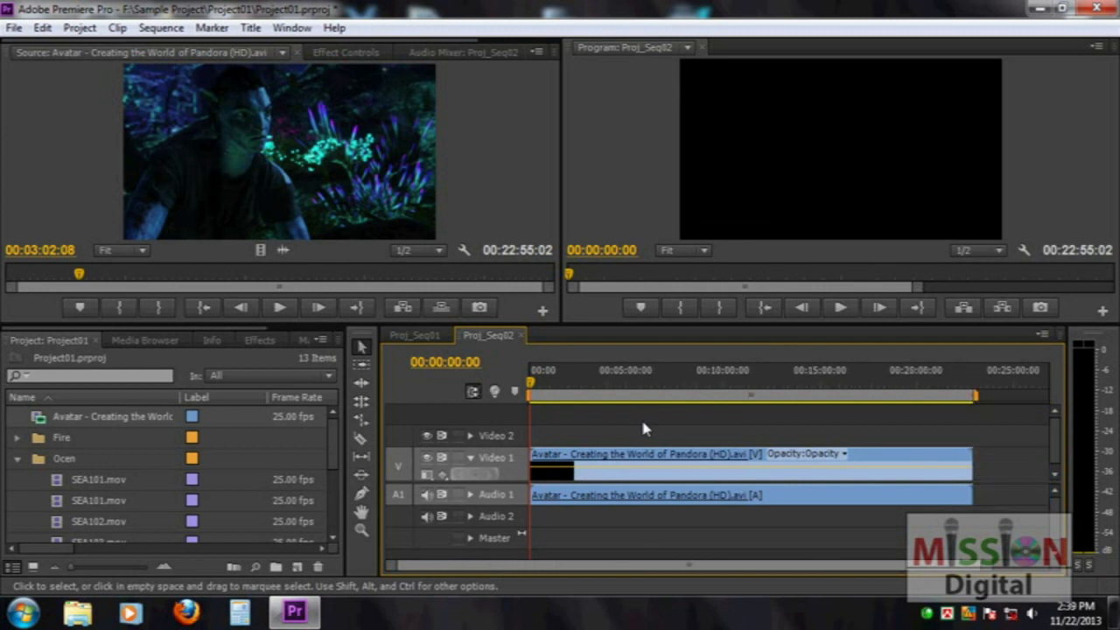
# Scrub Proj_Seq02 to 00:00:48:19, on toward the end of the clip, and back to the start
pyautogui.moveTo(536, 385); pyautogui.dragTo(549, 388)
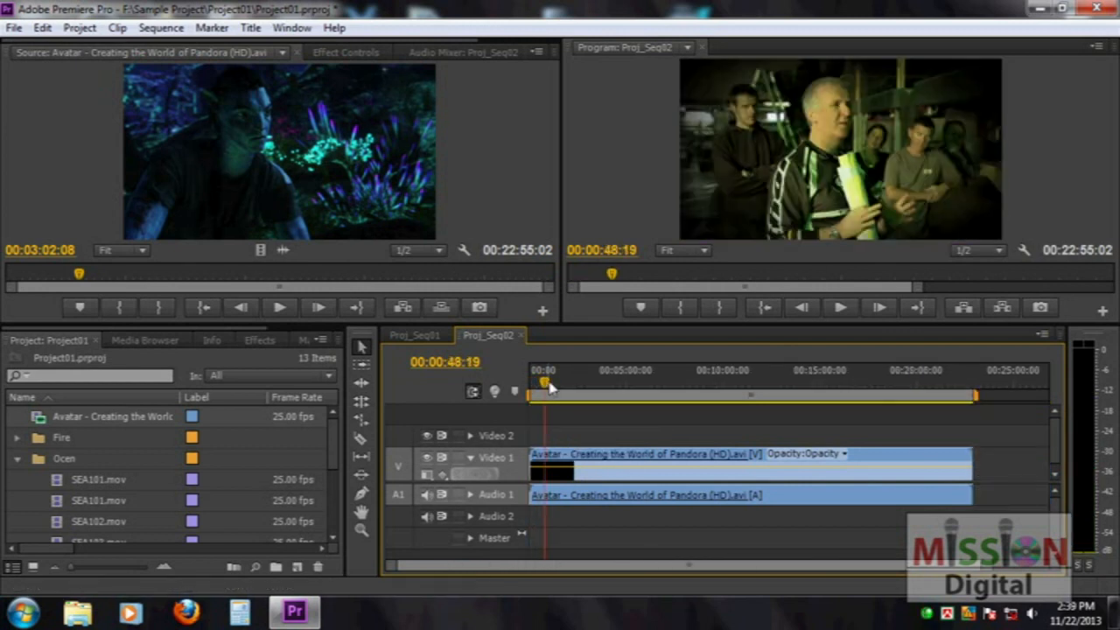
pyautogui.moveTo(960, 385); pyautogui.dragTo(530, 392)
pyautogui.press('space')
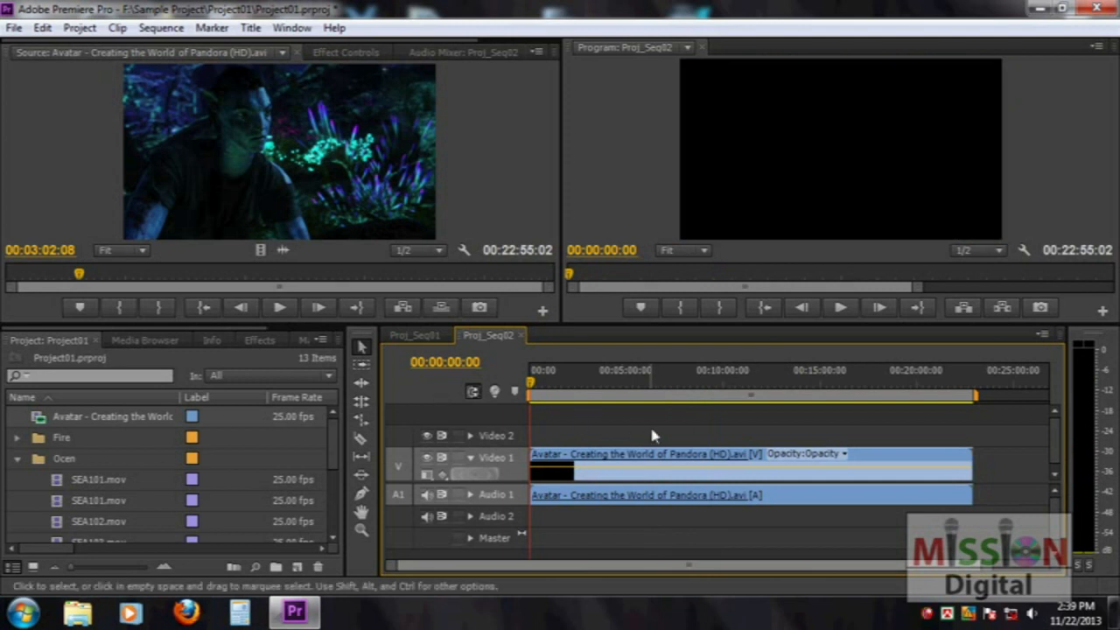
# Examine the beginning of Proj_Seq02 at a finer time scale, scrubbing to 00:00:04:05
pyautogui.press('=')
pyautogui.press('=')
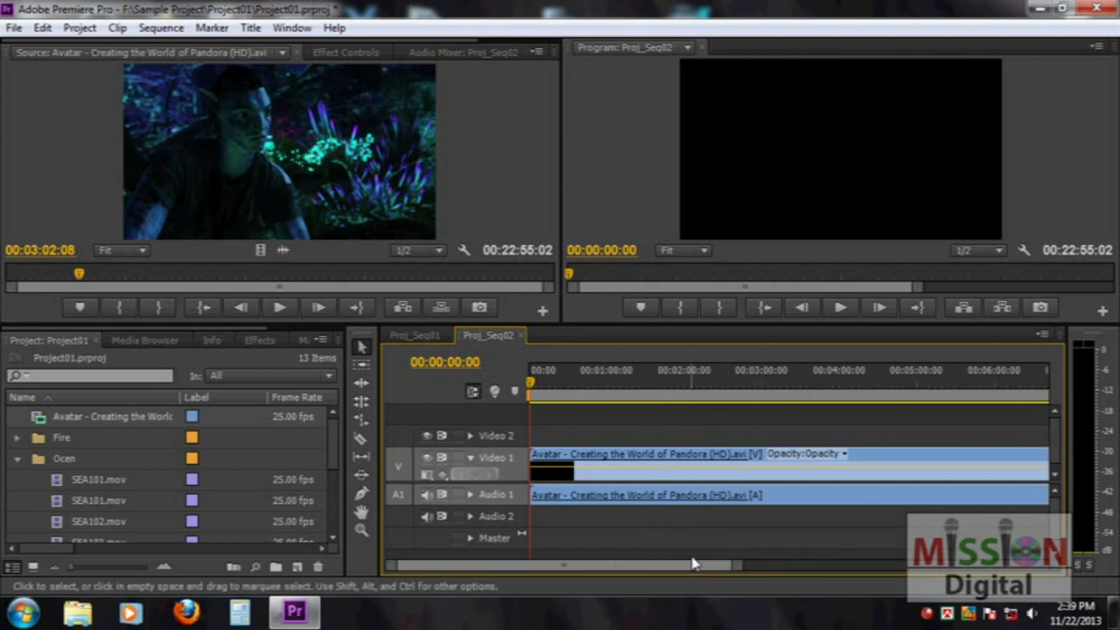
pyautogui.press('=')
pyautogui.press('=')
pyautogui.press('=')
pyautogui.press('=')
pyautogui.press('-')
pyautogui.press('-')
pyautogui.press('-')
pyautogui.moveTo(657, 567); pyautogui.dragTo(562, 574)
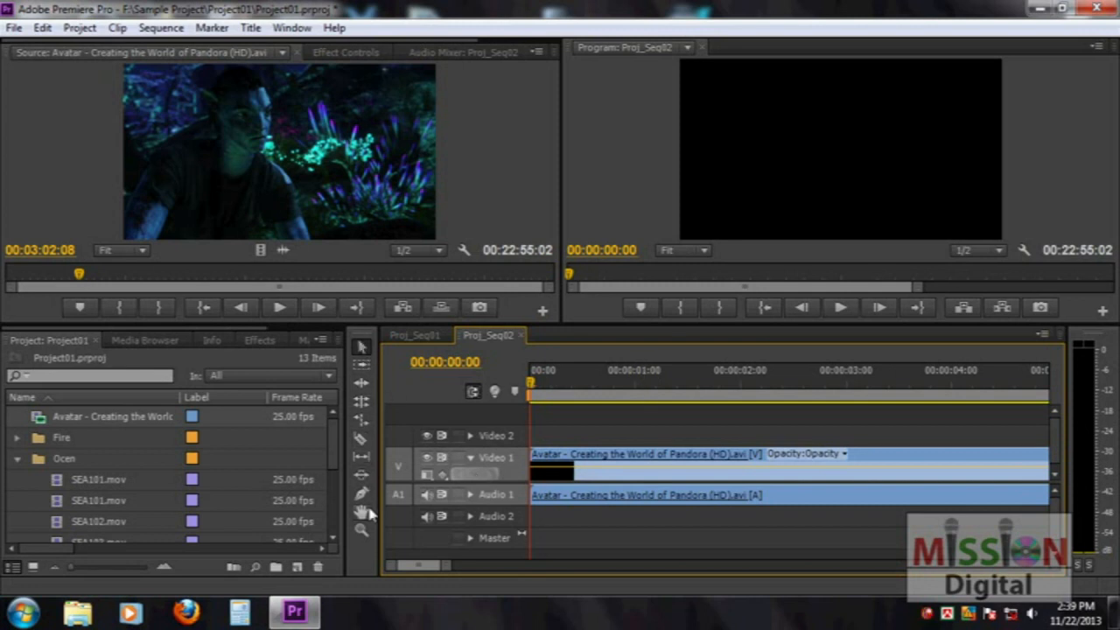
pyautogui.moveTo(584, 385); pyautogui.dragTo(973, 385)
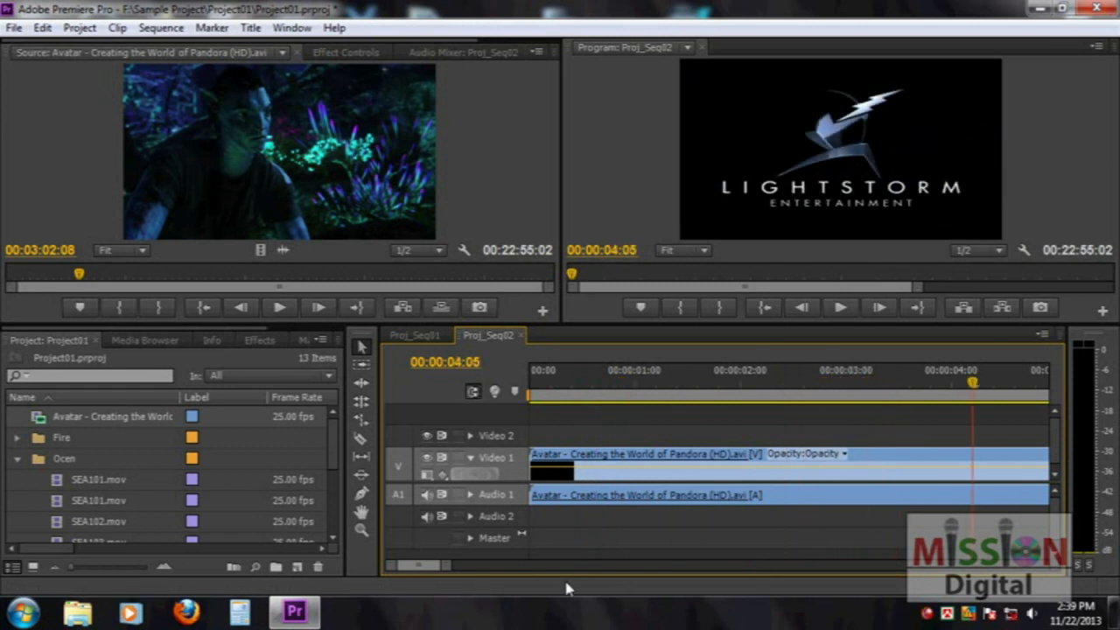
# Move the Proj_Seq02 playhead to 00:00:05:14
pyautogui.moveTo(446, 566); pyautogui.dragTo(487, 569)
pyautogui.click(658, 390)
pyautogui.moveTo(659, 390); pyautogui.dragTo(690, 399)
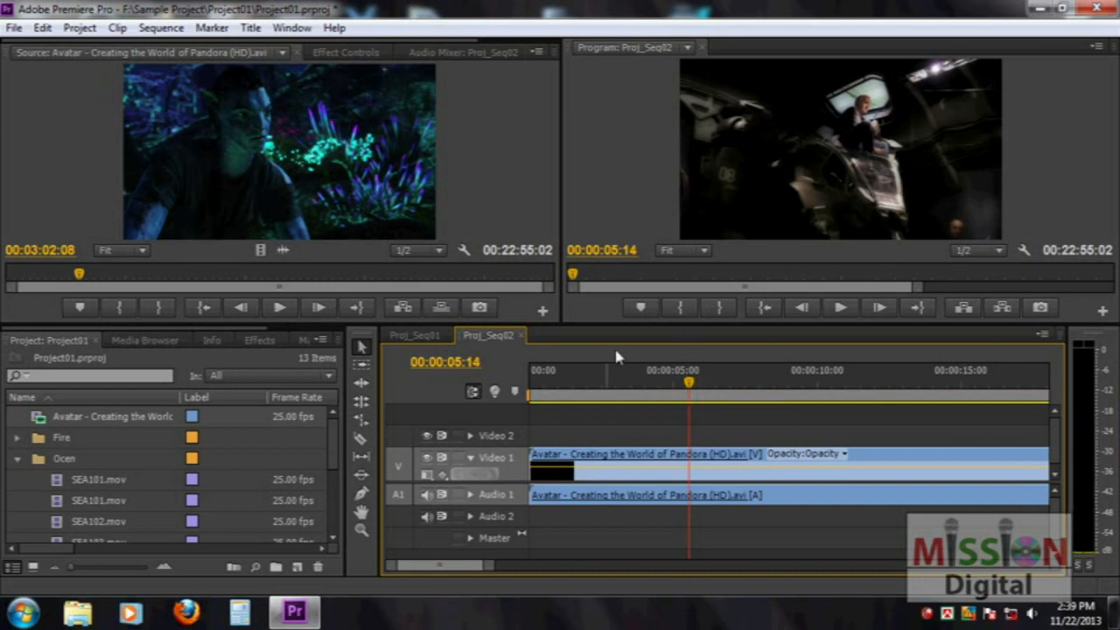
# Split the Avatar clip at the playhead with the Razor tool, undo the cut, and switch back to the Selection tool
pyautogui.click(702, 462)
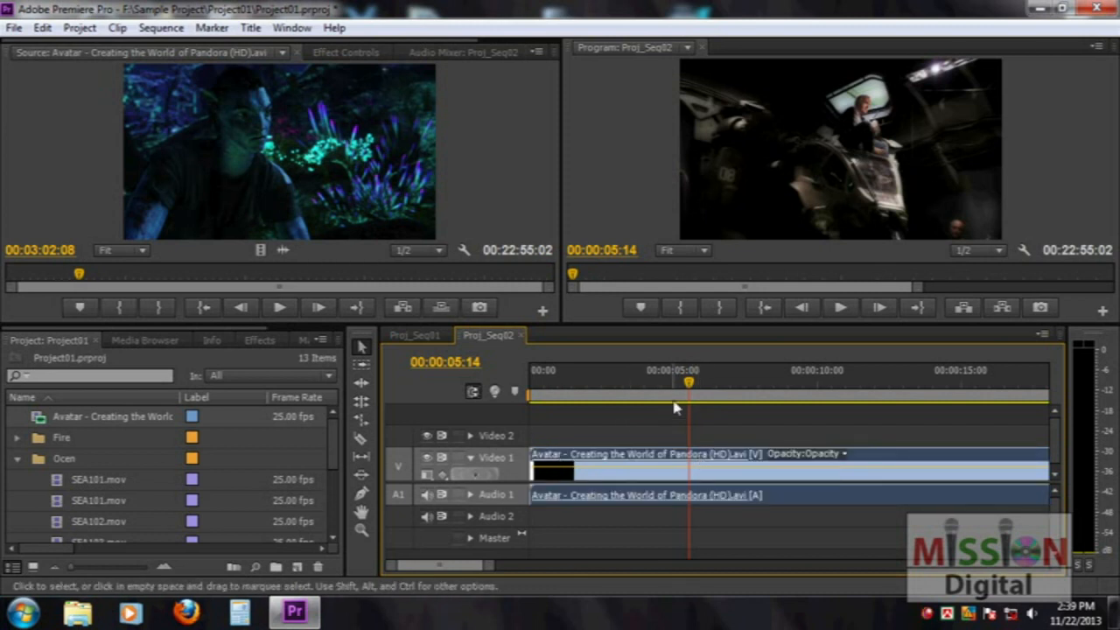
pyautogui.click(361, 442)
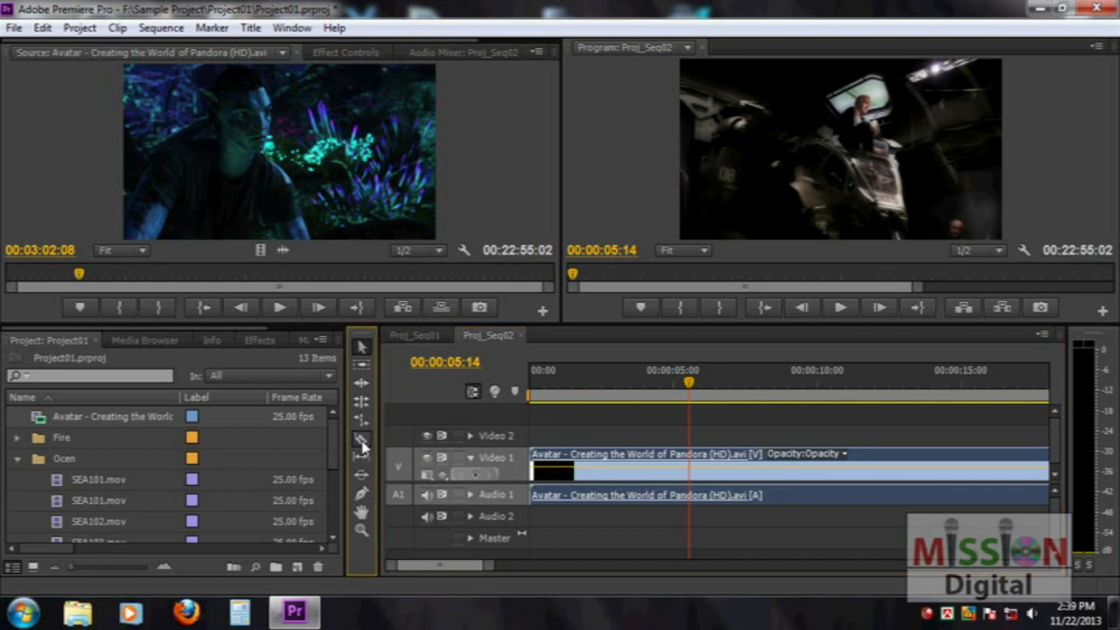
pyautogui.click(689, 458)
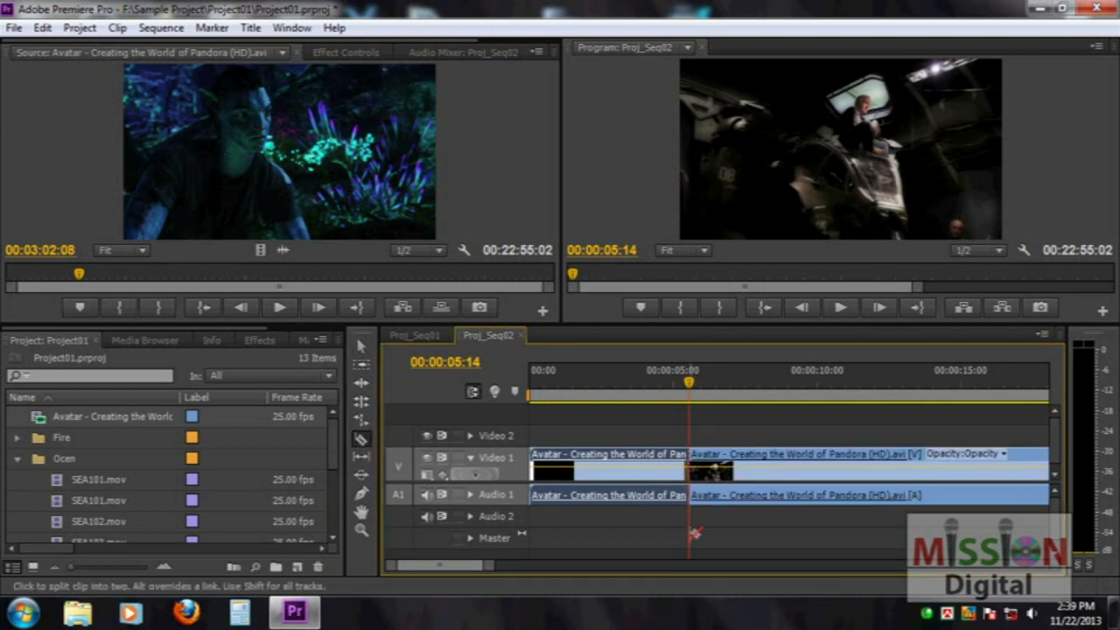
pyautogui.hotkey('ctrl', 'z')
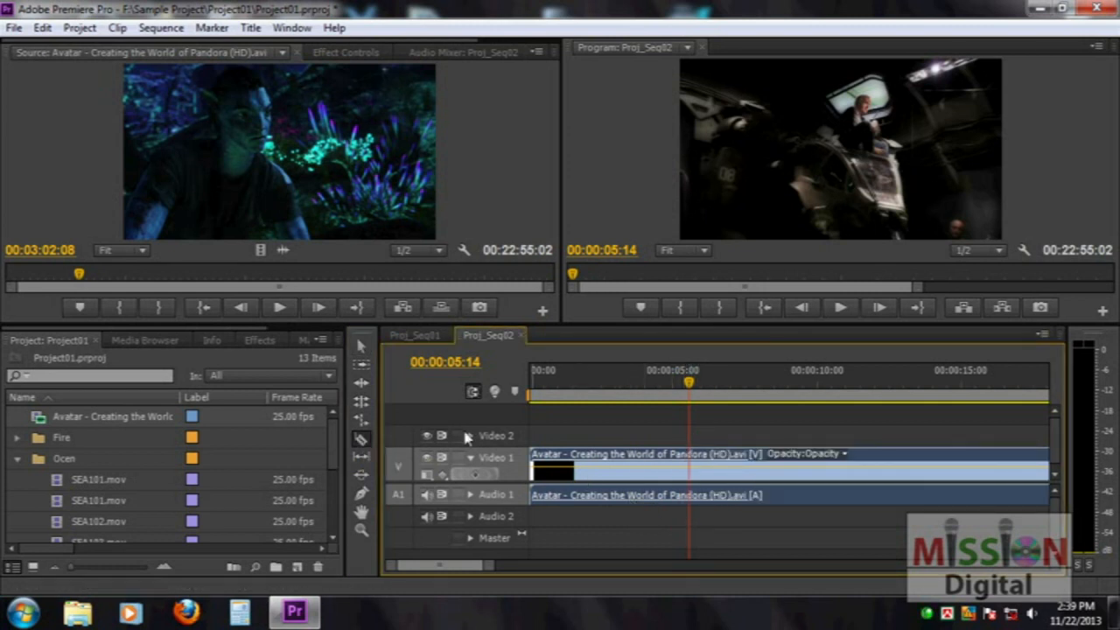
pyautogui.click(361, 345)
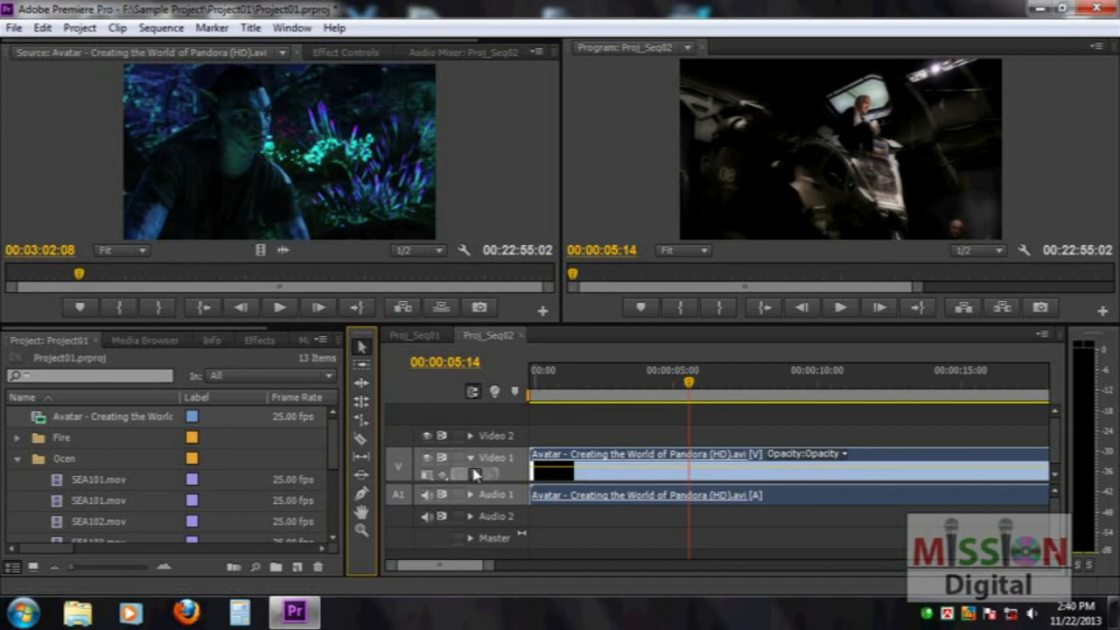
# Cut the Avatar clip at 00:00:05:14 with the Razor tool and undo the cut
pyautogui.click(362, 439)
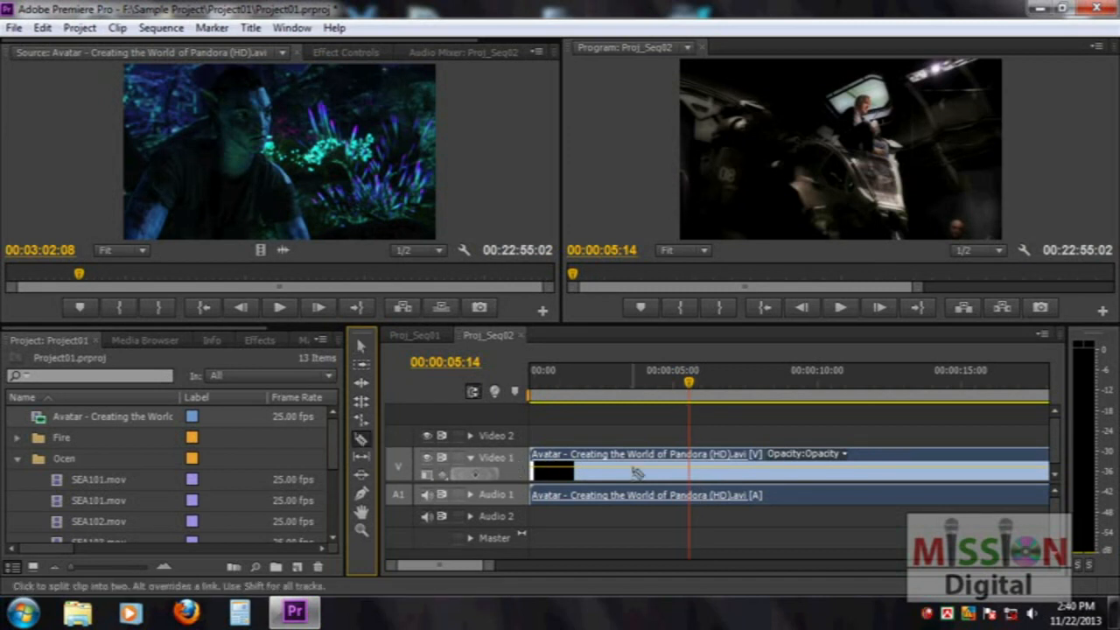
pyautogui.click(691, 458)
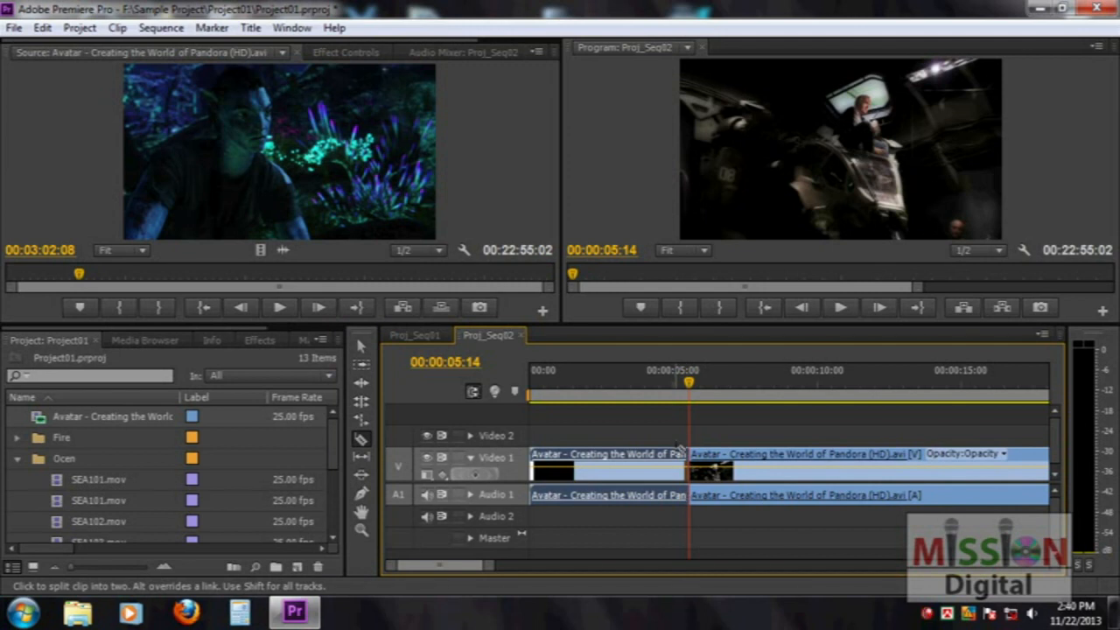
pyautogui.hotkey('ctrl', 'z')
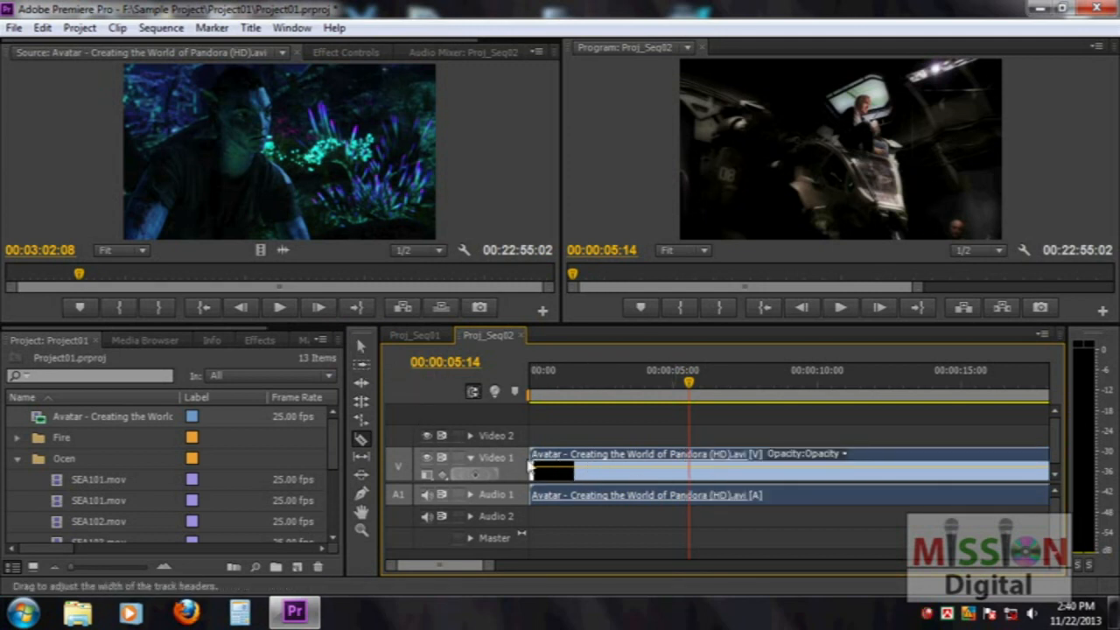
# Trim the start of the Avatar clip to the playhead at 00:00:05:14 with the Selection tool, and undo the trim
pyautogui.click(361, 346)
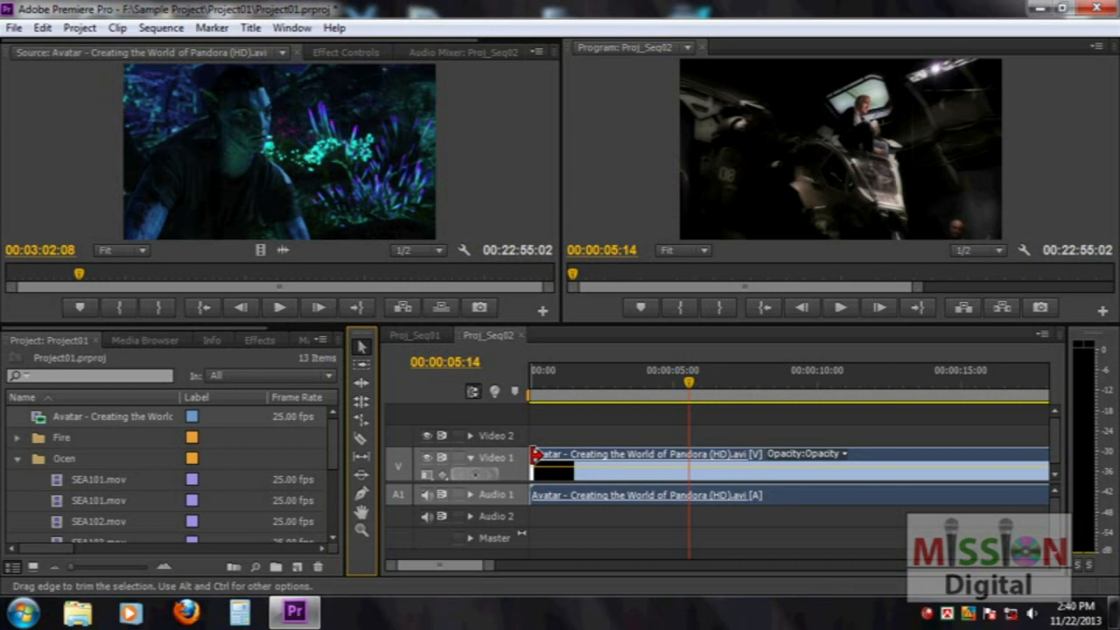
pyautogui.moveTo(536, 455); pyautogui.dragTo(692, 456)
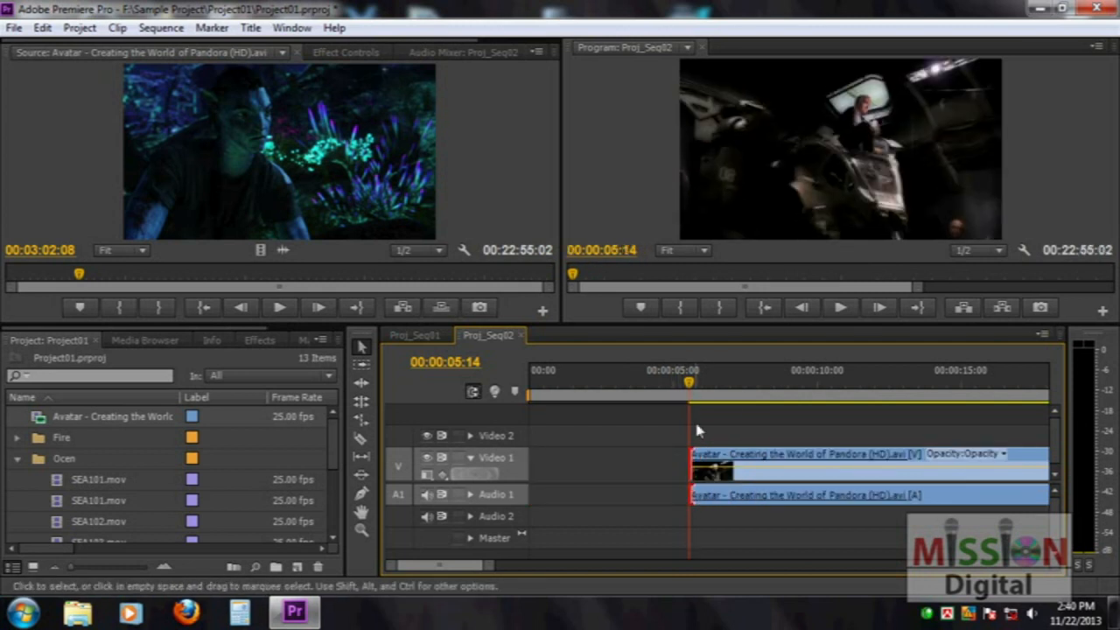
pyautogui.moveTo(689, 382)
pyautogui.mouseDown()
pyautogui.moveTo(673, 382)
pyautogui.moveTo(690, 385)
pyautogui.mouseUp()
pyautogui.press('space')
pyautogui.hotkey('ctrl', 'z')
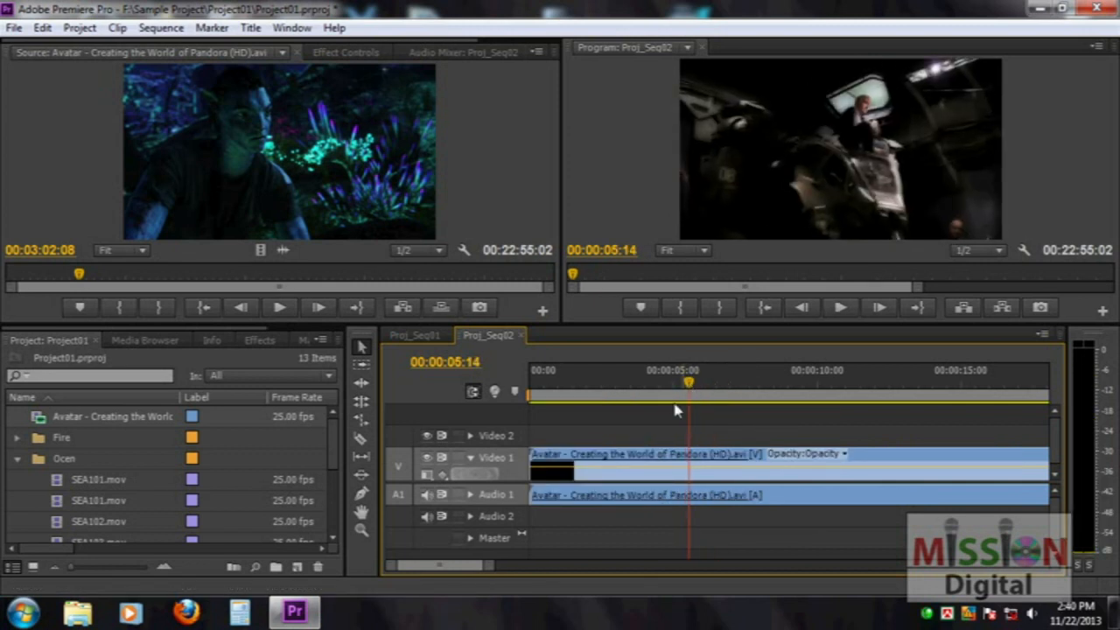
# Split the Avatar clip at 00:00:05:14 with the Razor tool and delete the part before the cut
pyautogui.click(360, 438)
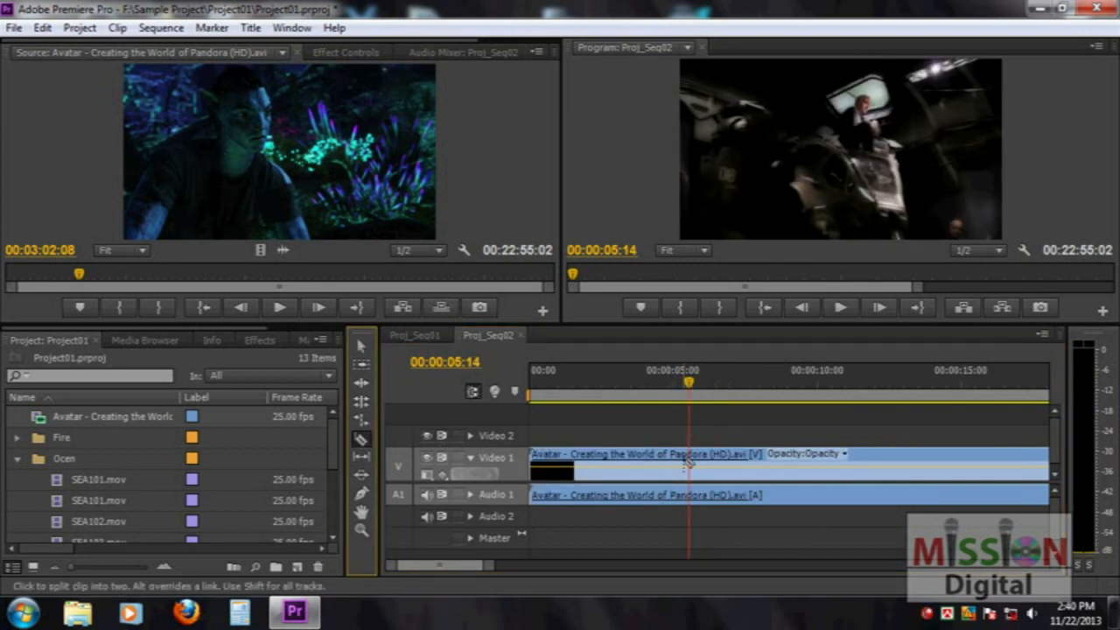
pyautogui.click(691, 461)
pyautogui.click(361, 347)
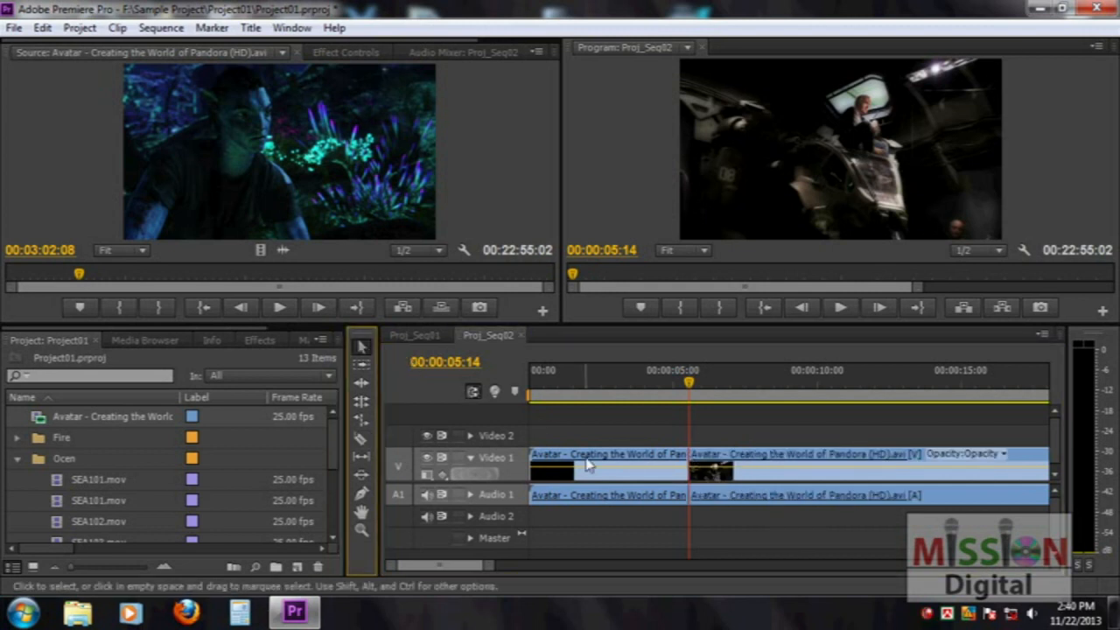
pyautogui.click(586, 464)
pyautogui.press('Delete')
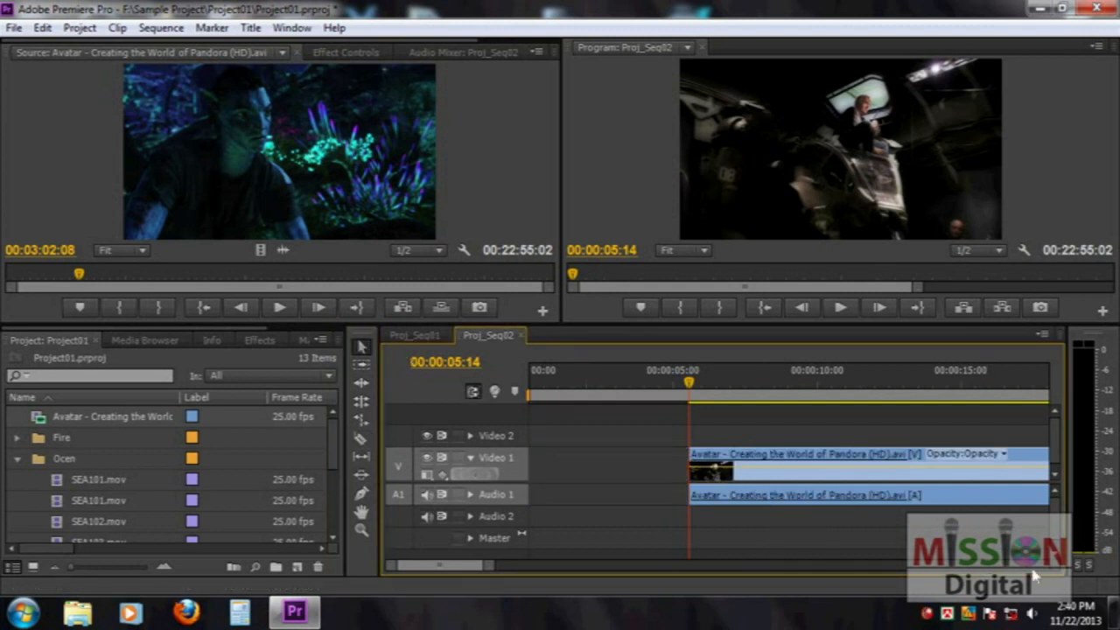
# Move the playhead to 00:00:10:01 and split the remaining Avatar clip there with the Razor tool
pyautogui.press('-')
pyautogui.press('-')
pyautogui.press('-')
pyautogui.press('-')
pyautogui.press('-')
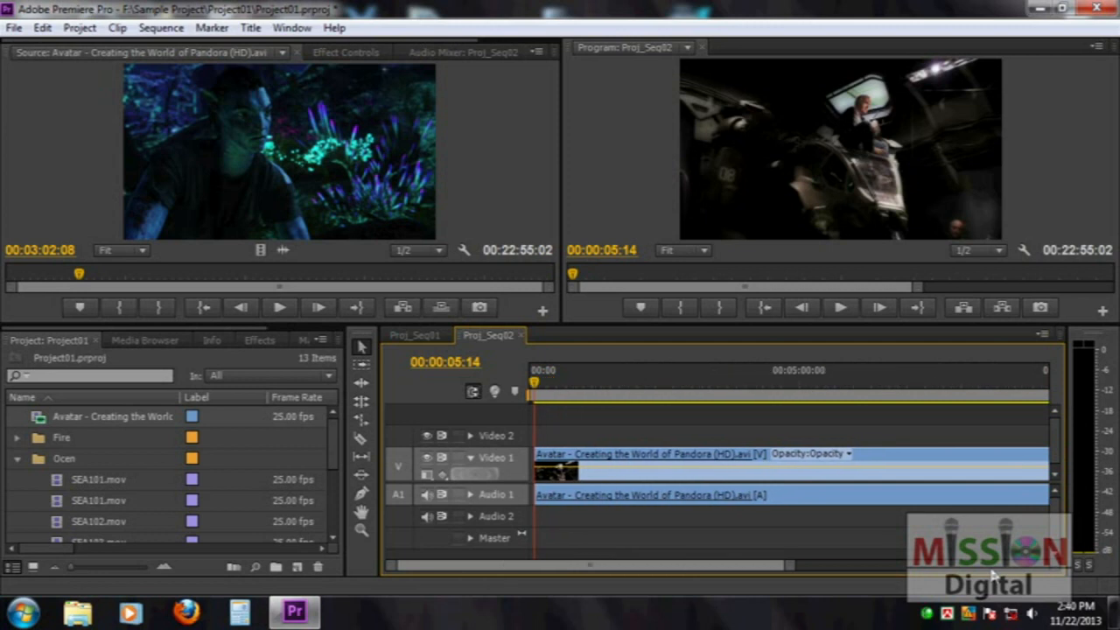
pyautogui.press('=')
pyautogui.press('=')
pyautogui.press('=')
pyautogui.press('=')
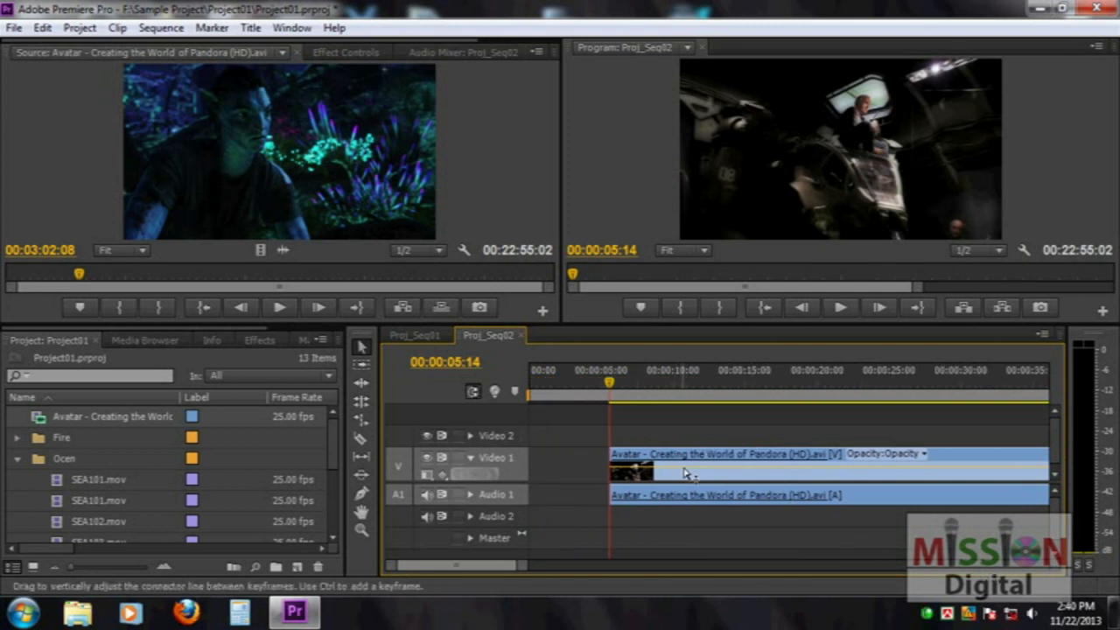
pyautogui.moveTo(611, 391); pyautogui.dragTo(676, 391)
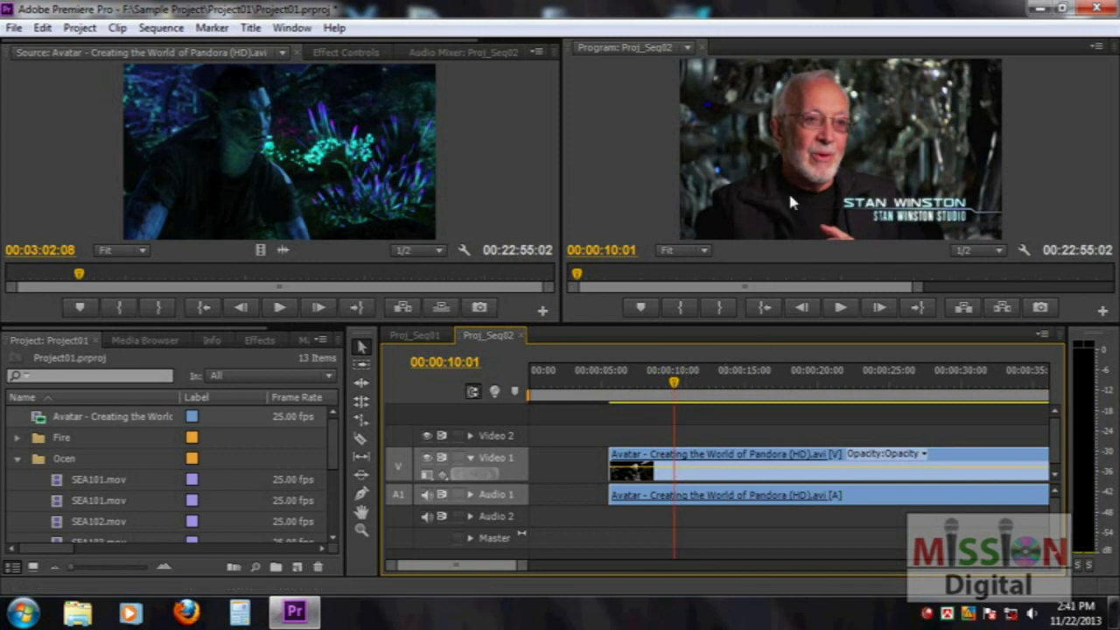
pyautogui.click(361, 438)
pyautogui.click(675, 465)
# Split the first Avatar segment at 00:00:08:17 and delete the short piece between the two cuts, leaving a gap
pyautogui.moveTo(674, 382); pyautogui.dragTo(655, 385)
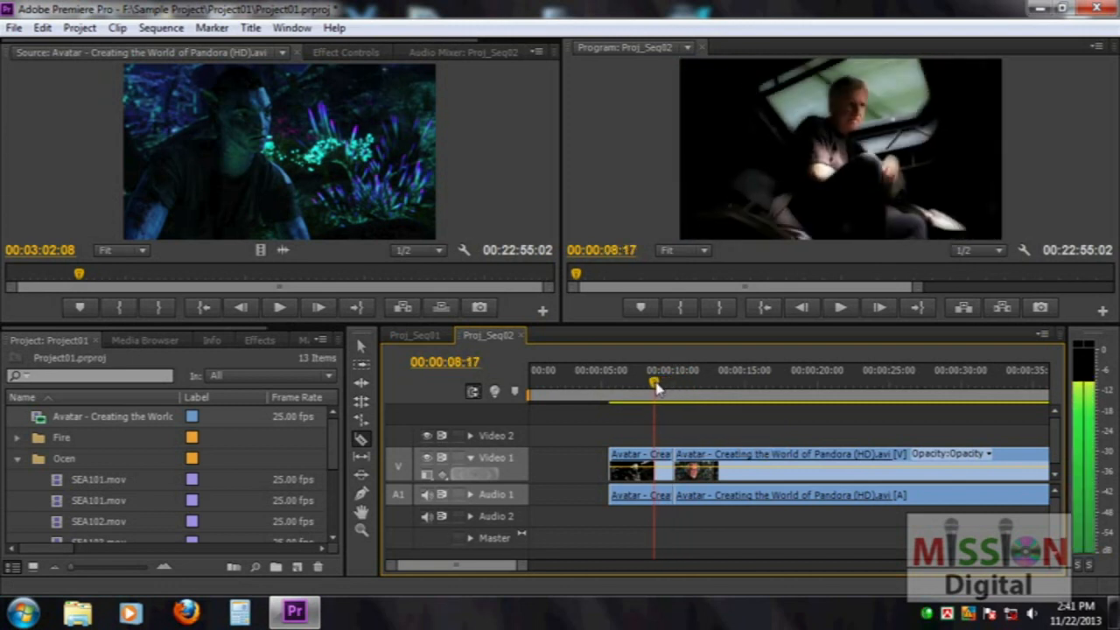
pyautogui.click(656, 459)
pyautogui.press('v')
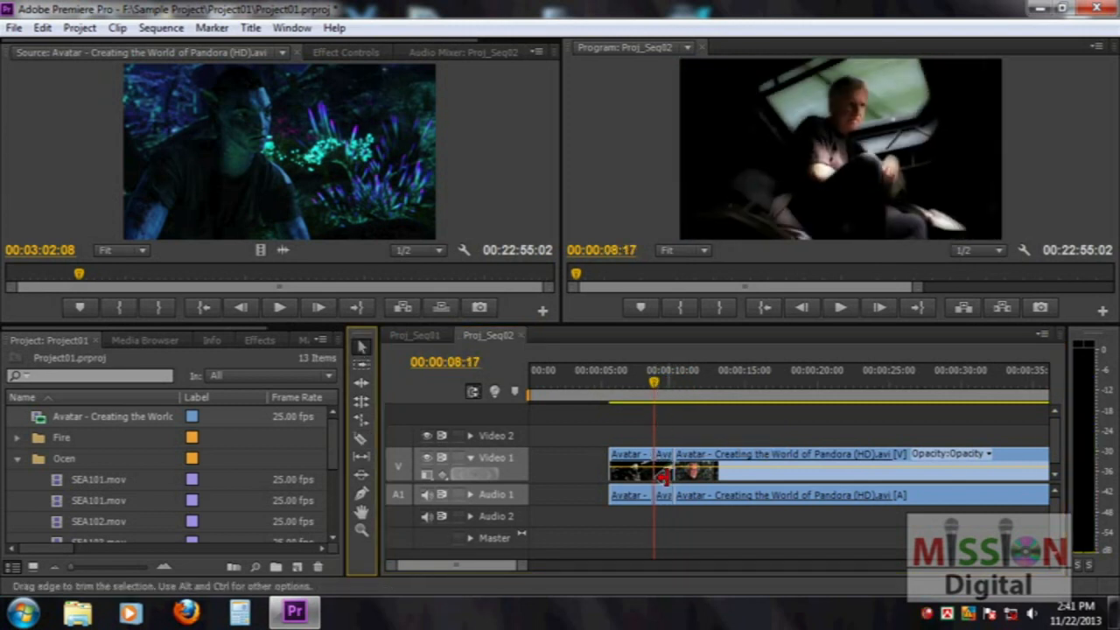
pyautogui.click(664, 464)
pyautogui.press('Delete')
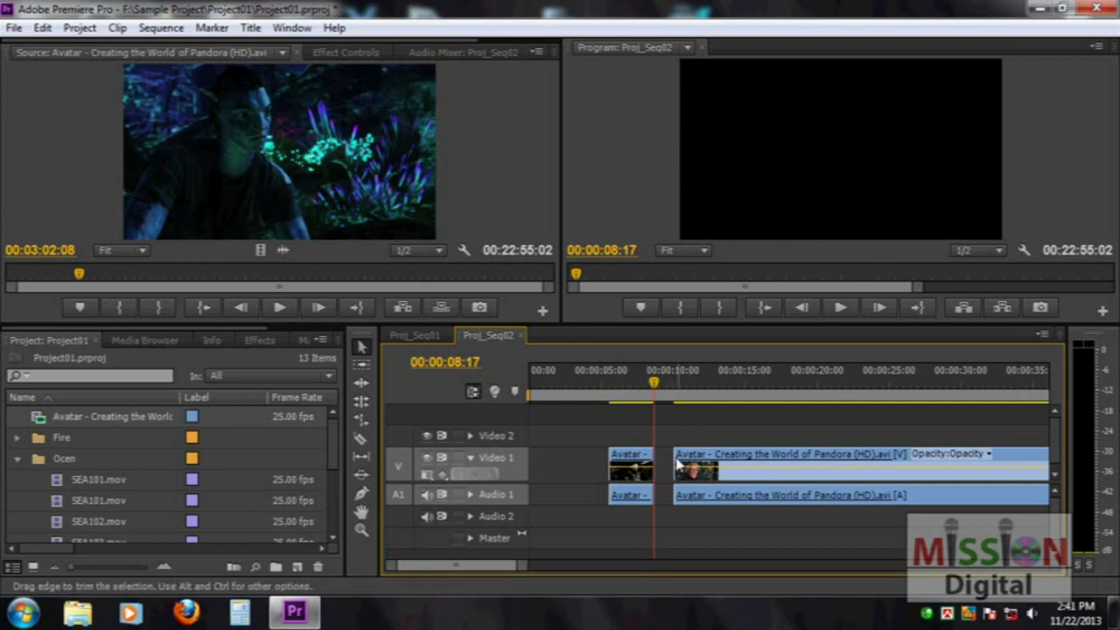
# Play Proj_Seq02 across the gap, try sliding the second Avatar clip toward the first, and undo the move
pyautogui.click(633, 395)
pyautogui.press('space')
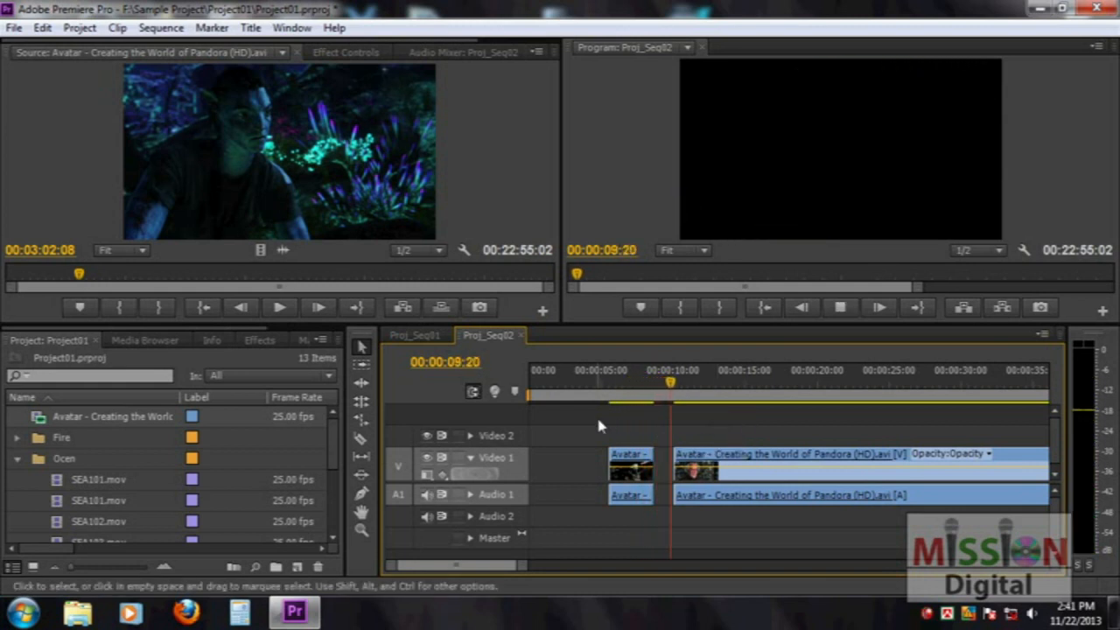
pyautogui.click(663, 394)
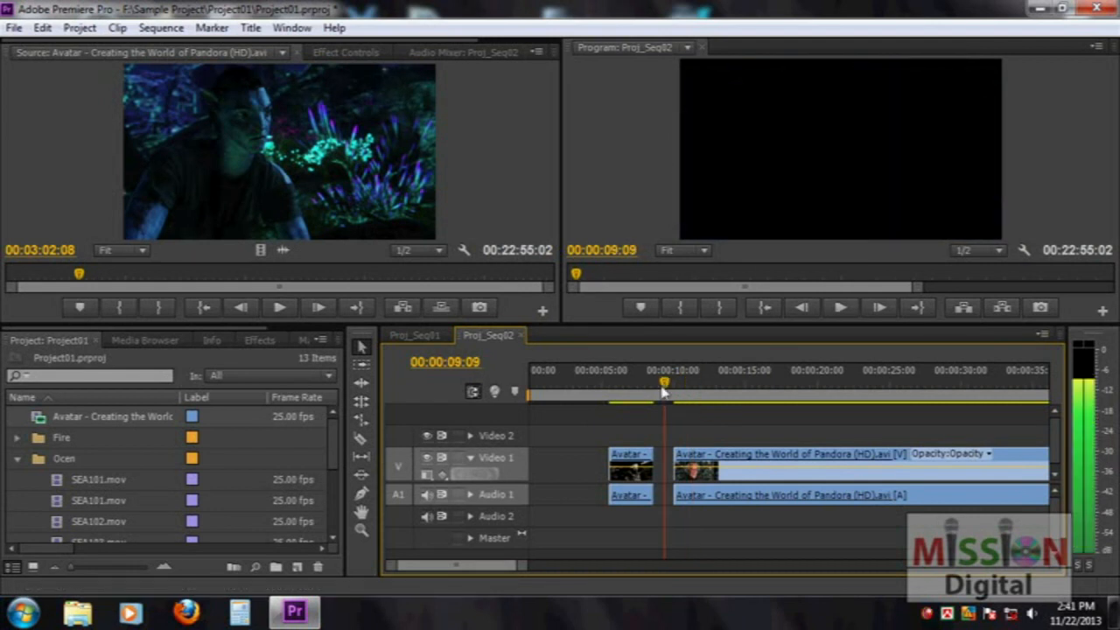
pyautogui.moveTo(713, 466); pyautogui.dragTo(687, 464)
pyautogui.hotkey('ctrl', 'z')
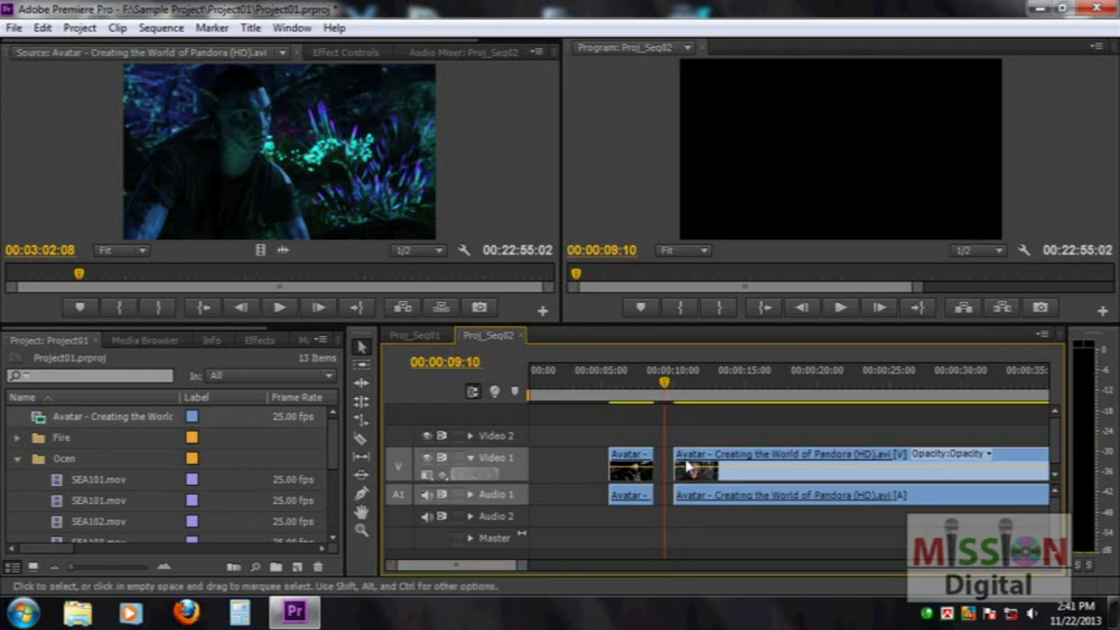
# Ripple delete the gap between the two Avatar clips and the empty space at the start of Proj_Seq02
pyautogui.moveTo(664, 383); pyautogui.dragTo(640, 385)
pyautogui.rightClick(667, 461)
pyautogui.click(663, 468)
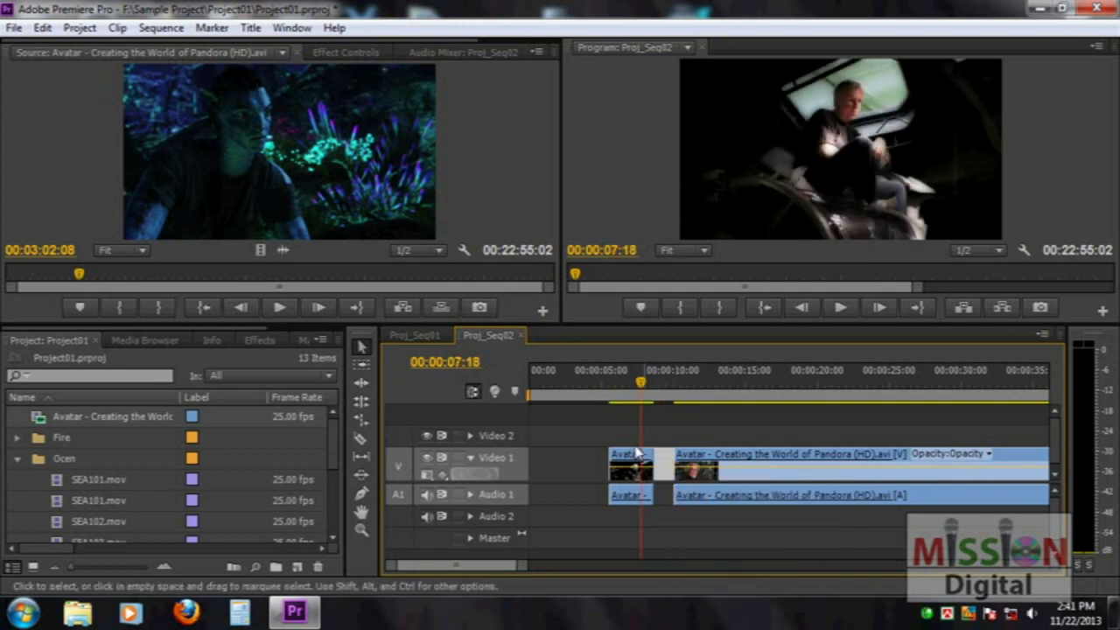
pyautogui.press('=')
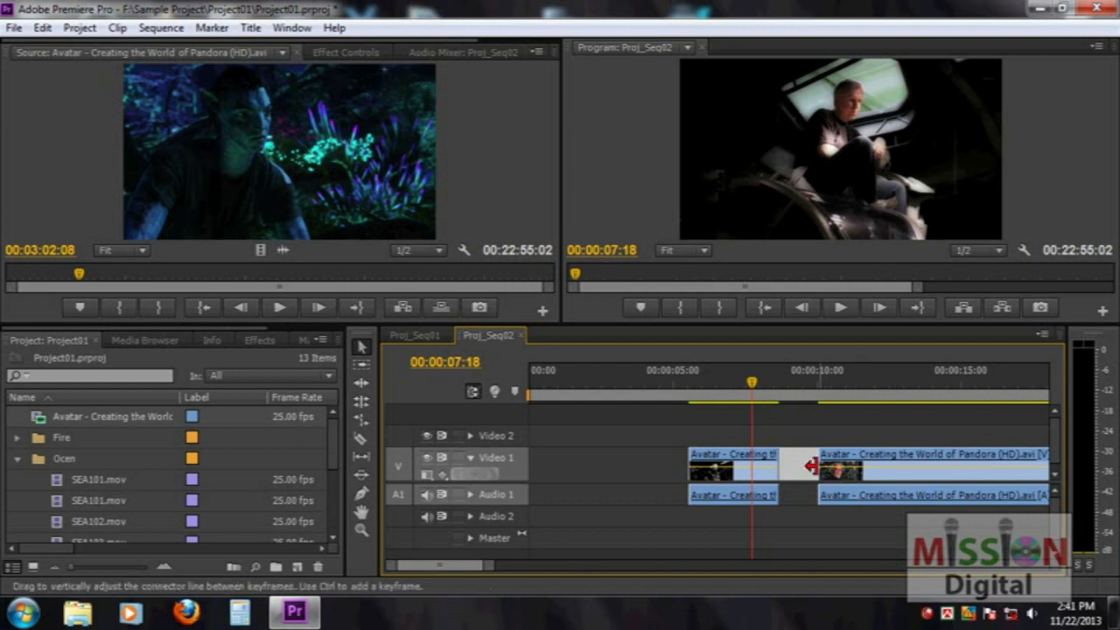
pyautogui.rightClick(799, 462)
pyautogui.click(796, 460)
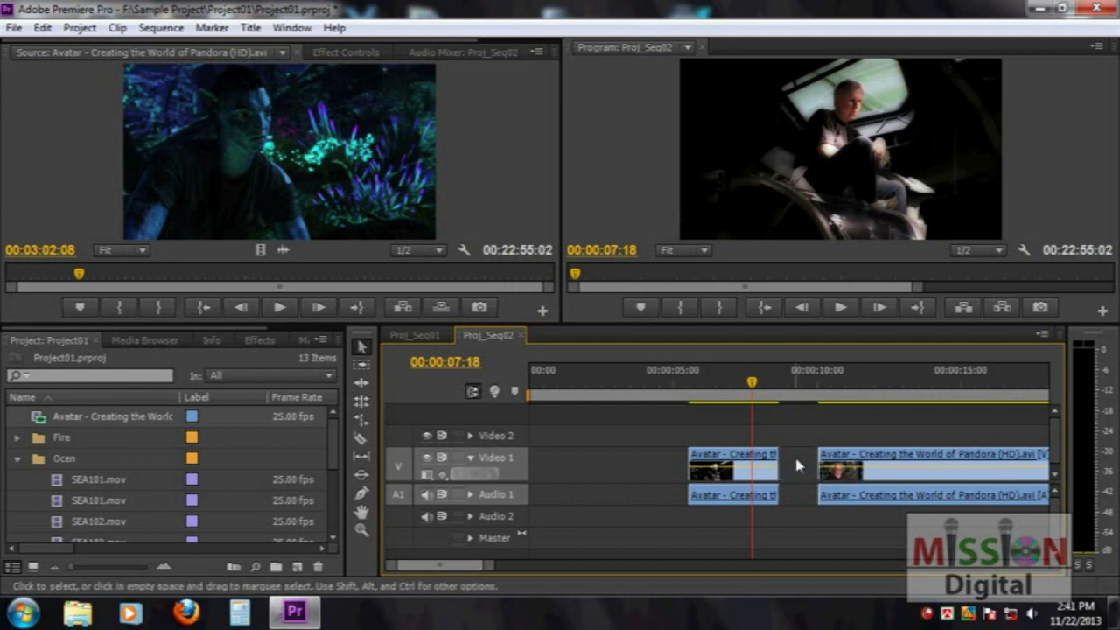
pyautogui.rightClick(795, 464)
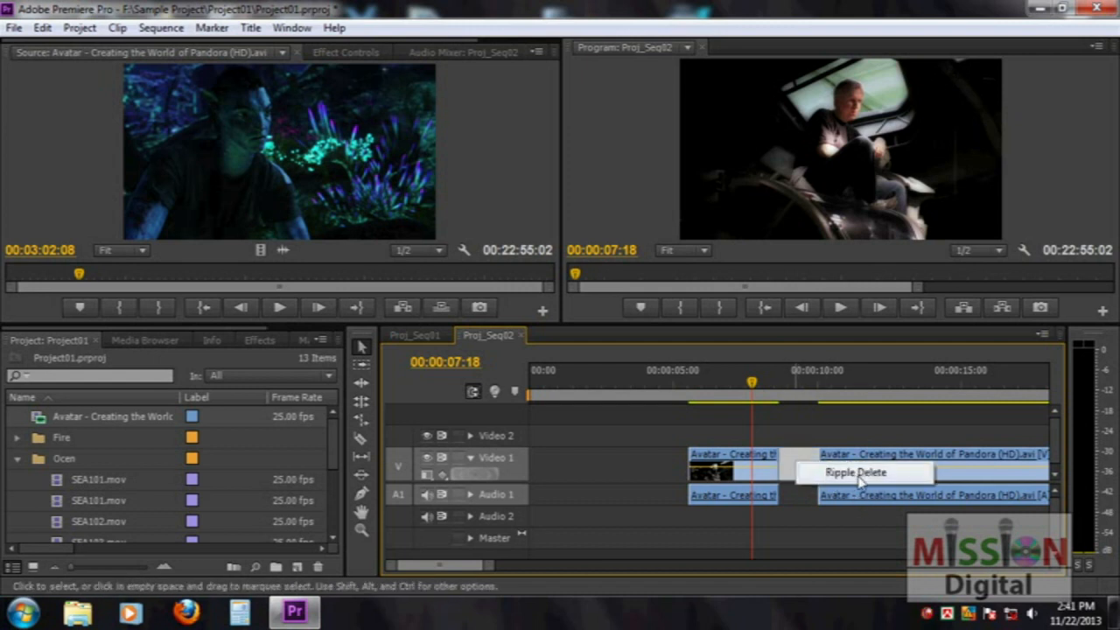
pyautogui.click(857, 474)
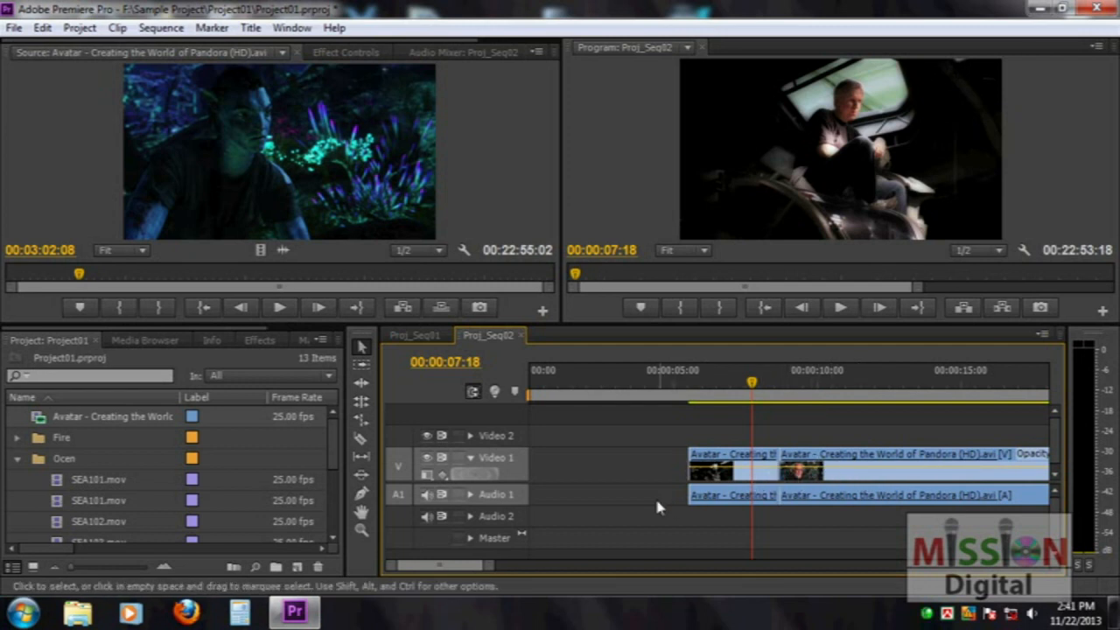
pyautogui.rightClick(583, 470)
pyautogui.click(612, 474)
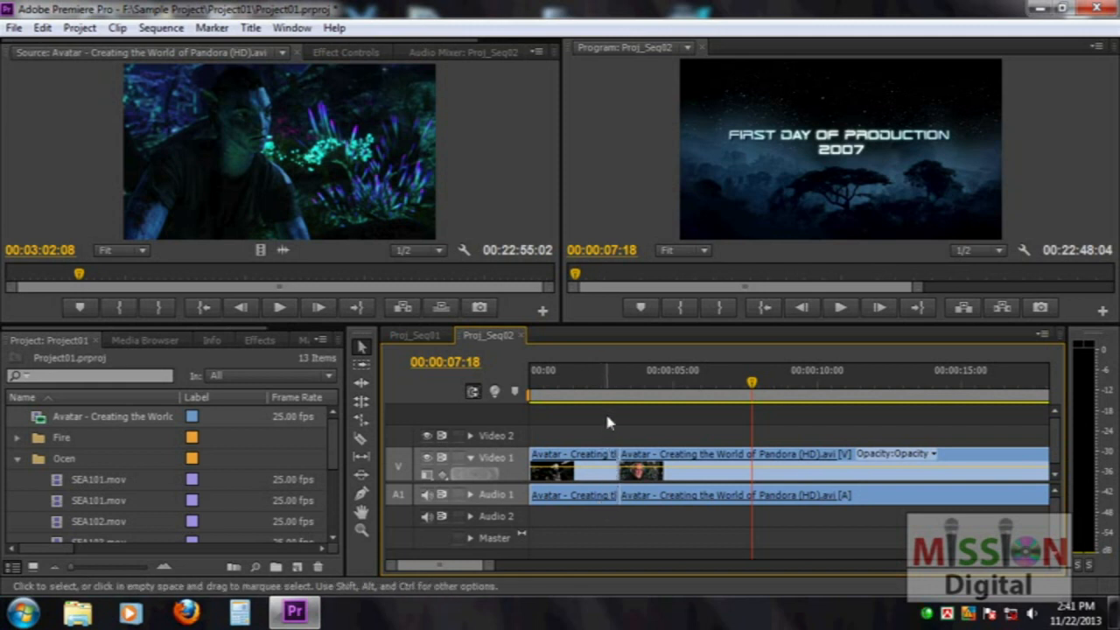
# Play Proj_Seq02 from 00:00:00:00 across the joined cut and stop at 00:00:04:07
pyautogui.moveTo(620, 386); pyautogui.dragTo(457, 388)
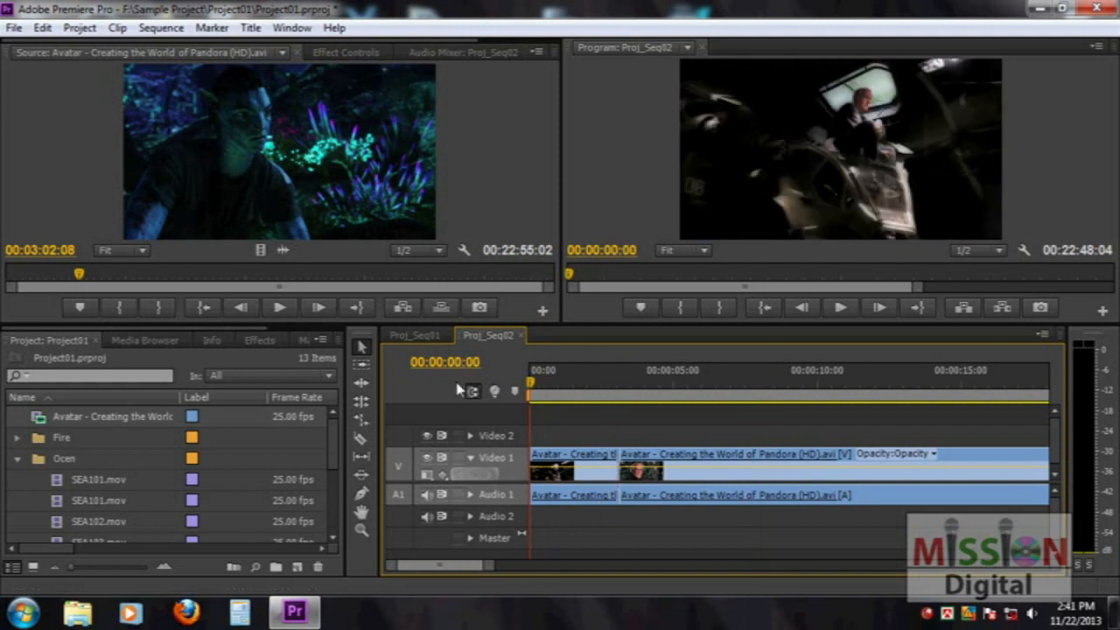
pyautogui.press('space')
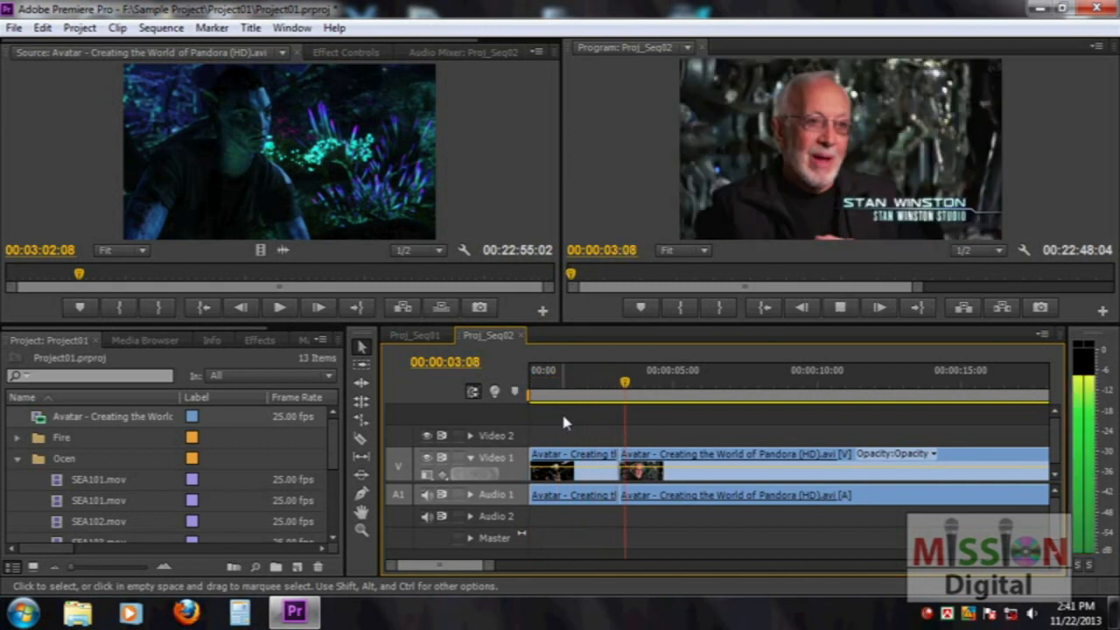
pyautogui.press('space')
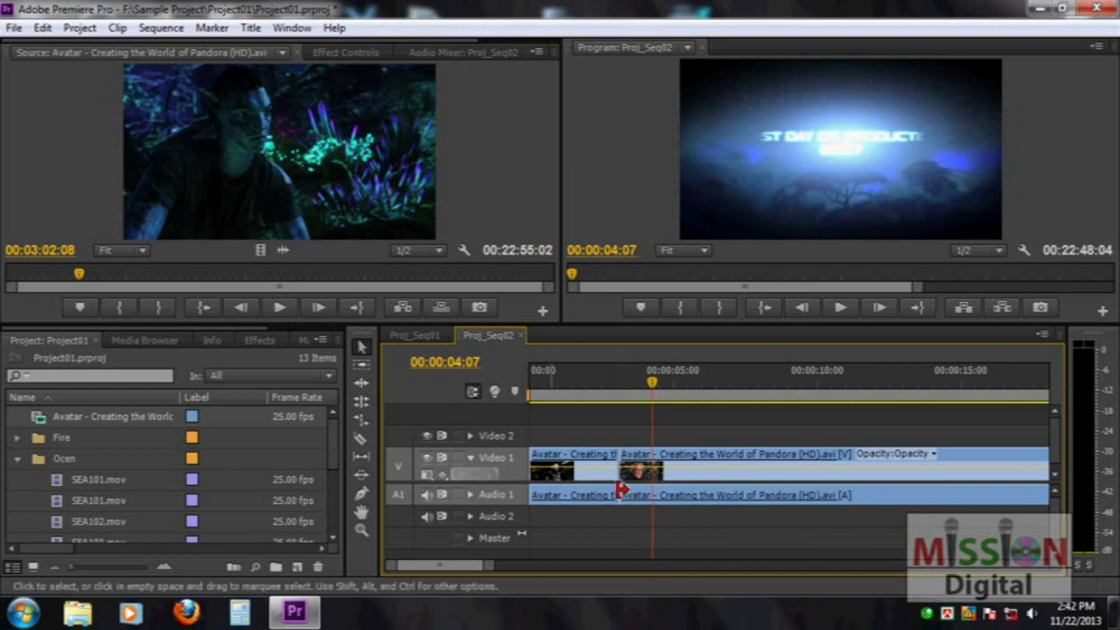
# Move the second Avatar clip with its linked audio to start at about 00:00:05:00, and select each clip to check its audio-video link
pyautogui.moveTo(622, 489); pyautogui.dragTo(698, 456)
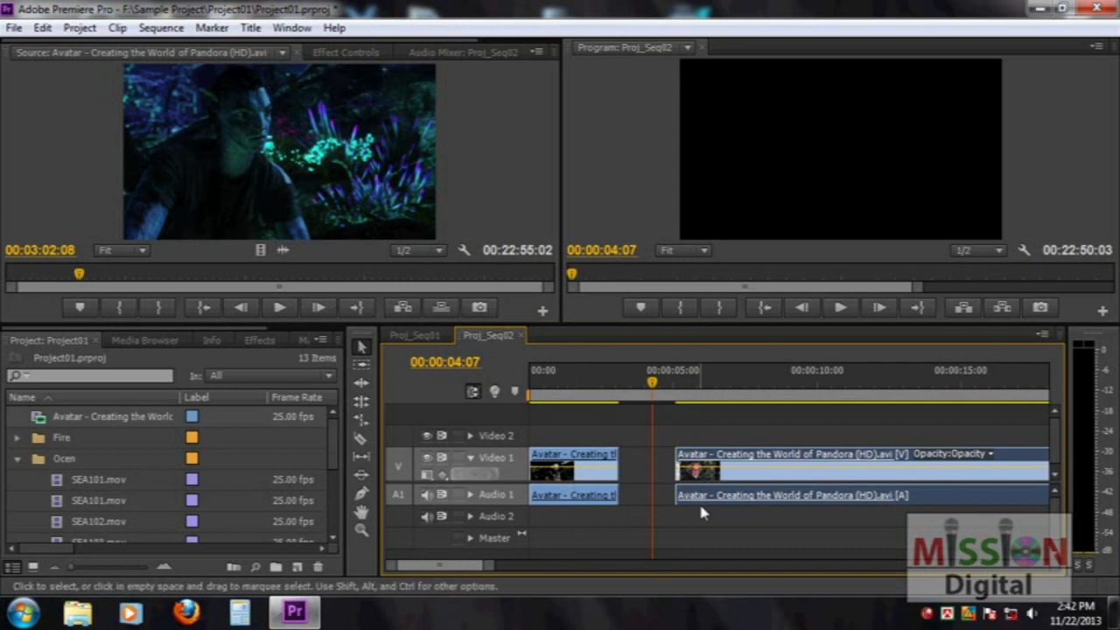
pyautogui.click(572, 502)
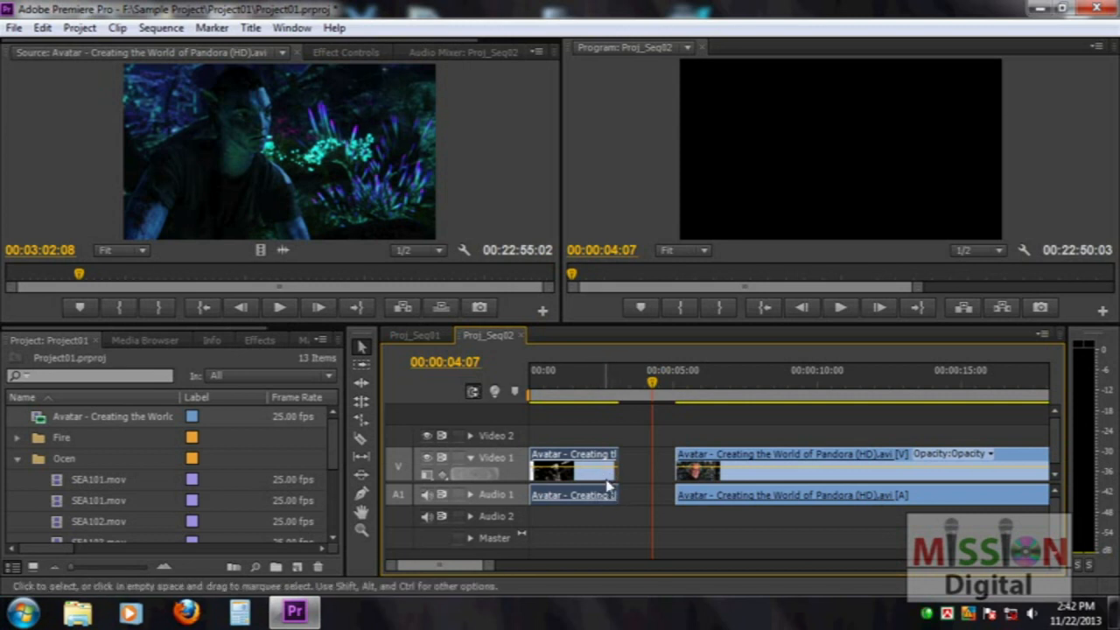
pyautogui.click(702, 461)
pyautogui.moveTo(683, 495)
pyautogui.mouseDown()
pyautogui.moveTo(638, 495)
pyautogui.moveTo(694, 481)
pyautogui.mouseUp()
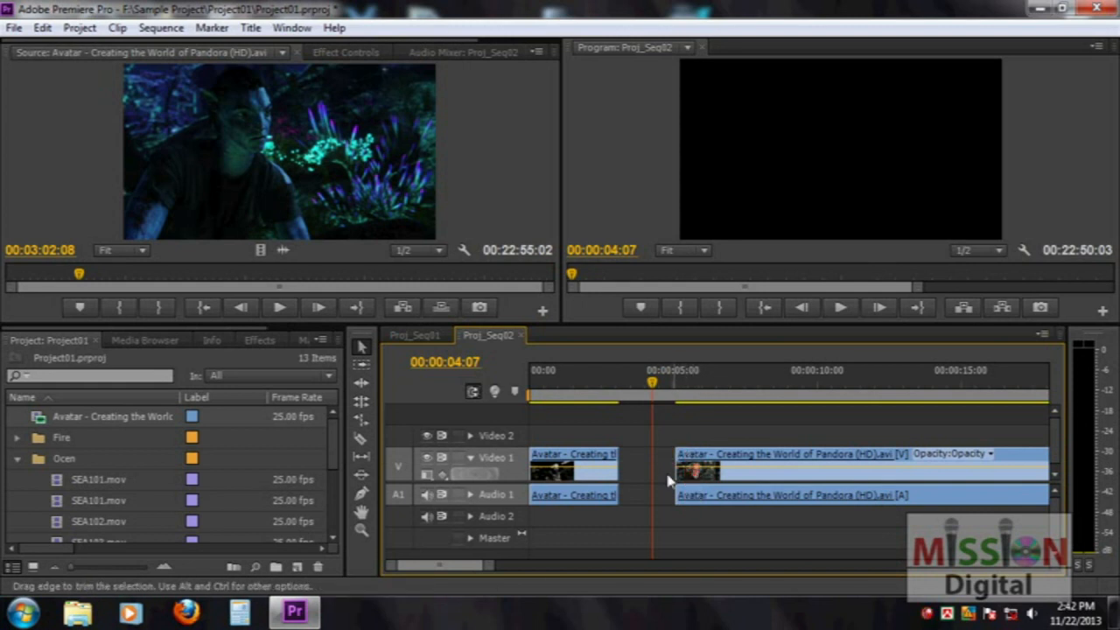
# Unlink the audio and video of the short first Avatar clip, and delete its audio part from Audio 1
pyautogui.click(595, 490)
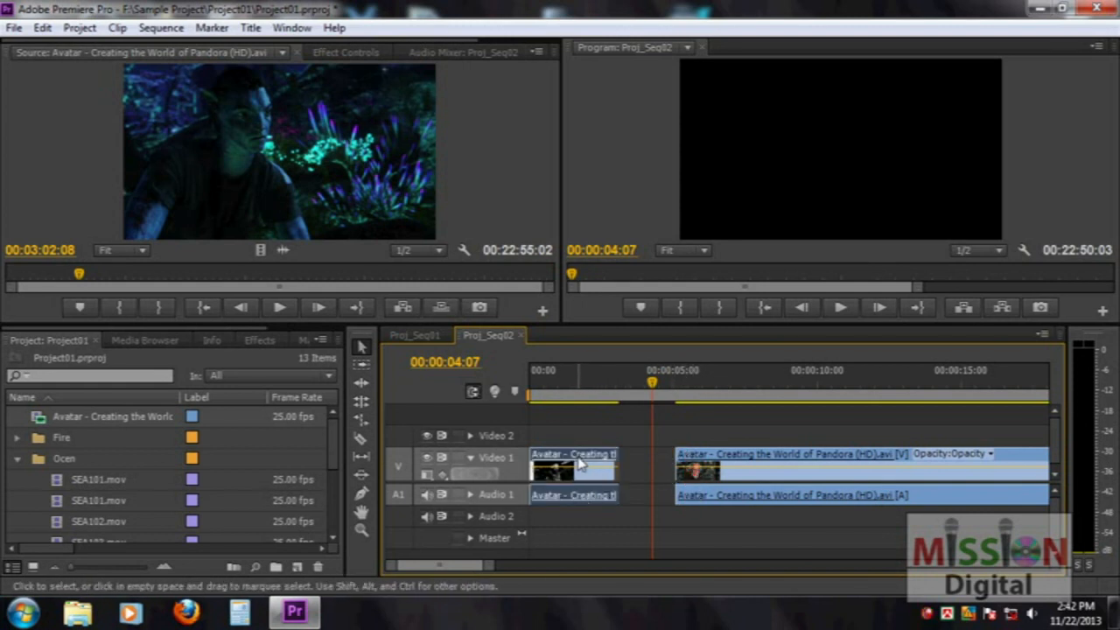
pyautogui.rightClick(579, 464)
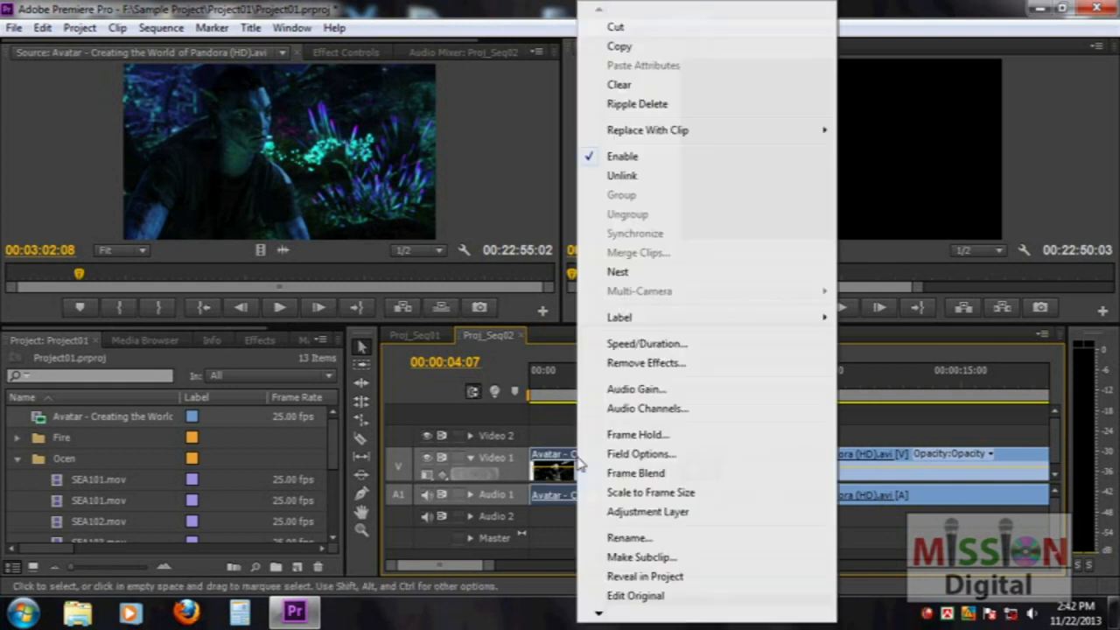
pyautogui.click(641, 179)
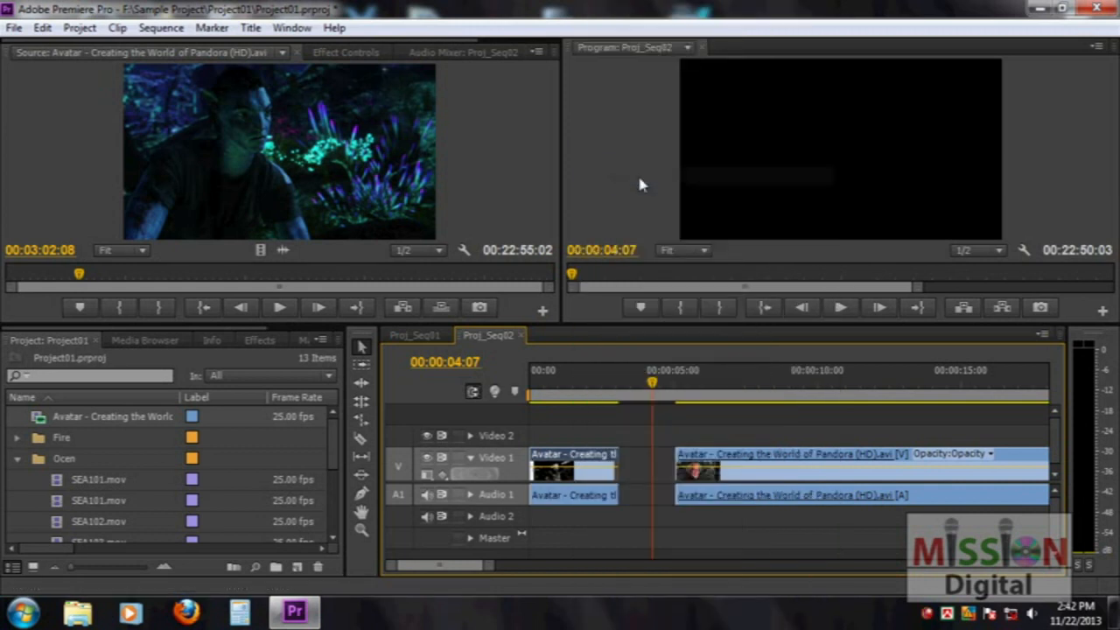
pyautogui.click(566, 498)
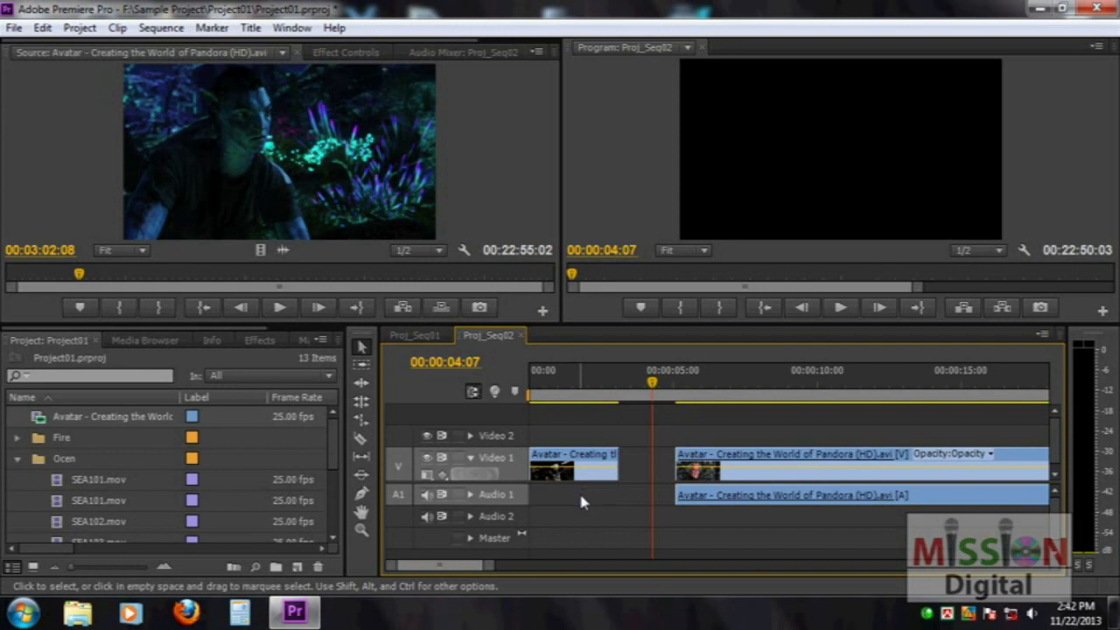
pyautogui.click(581, 462)
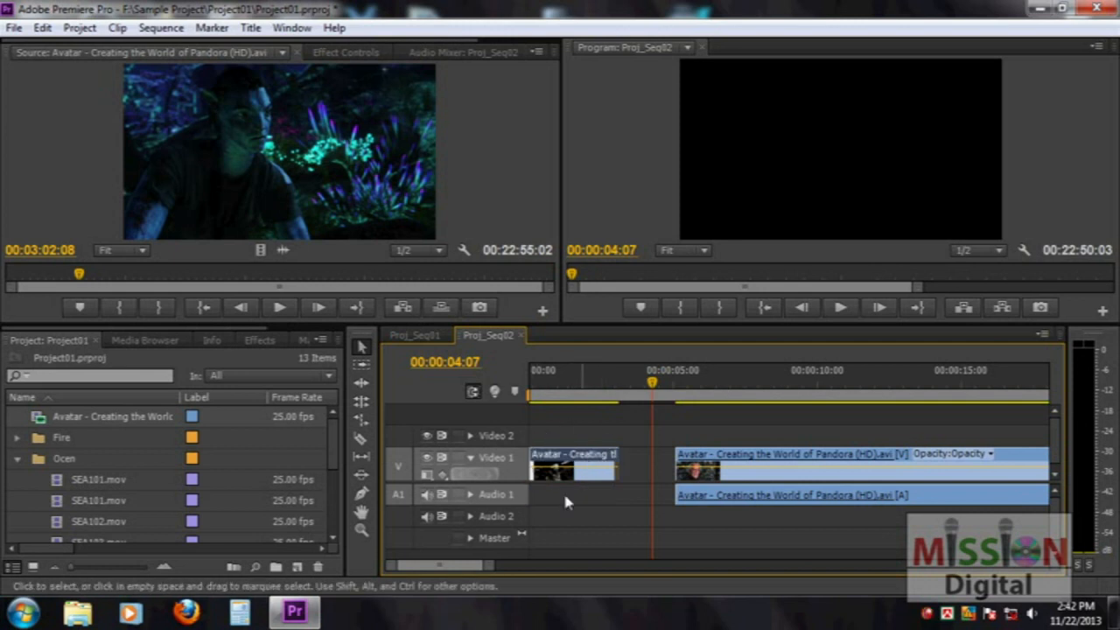
# Play Proj_Seq02 from 00:00:00:00 over the first Avatar clip without audio, and stop at 00:00:01:16
pyautogui.press('Home')
pyautogui.press('space')
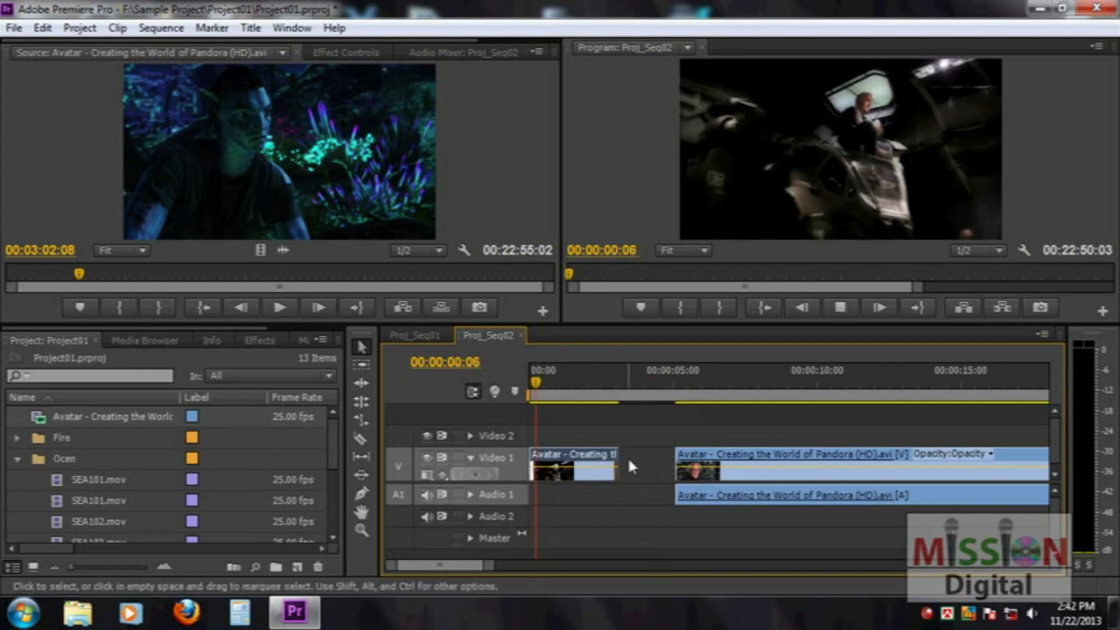
pyautogui.press('space')
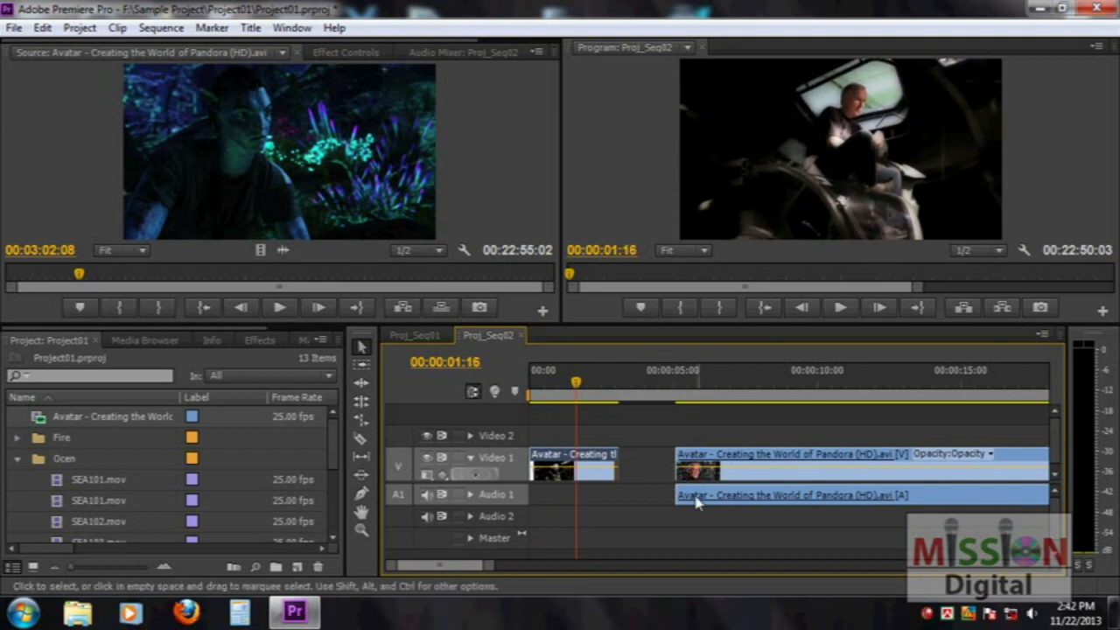
# Ripple delete the gap between the first and second Avatar clips on Video 1
pyautogui.click(696, 498)
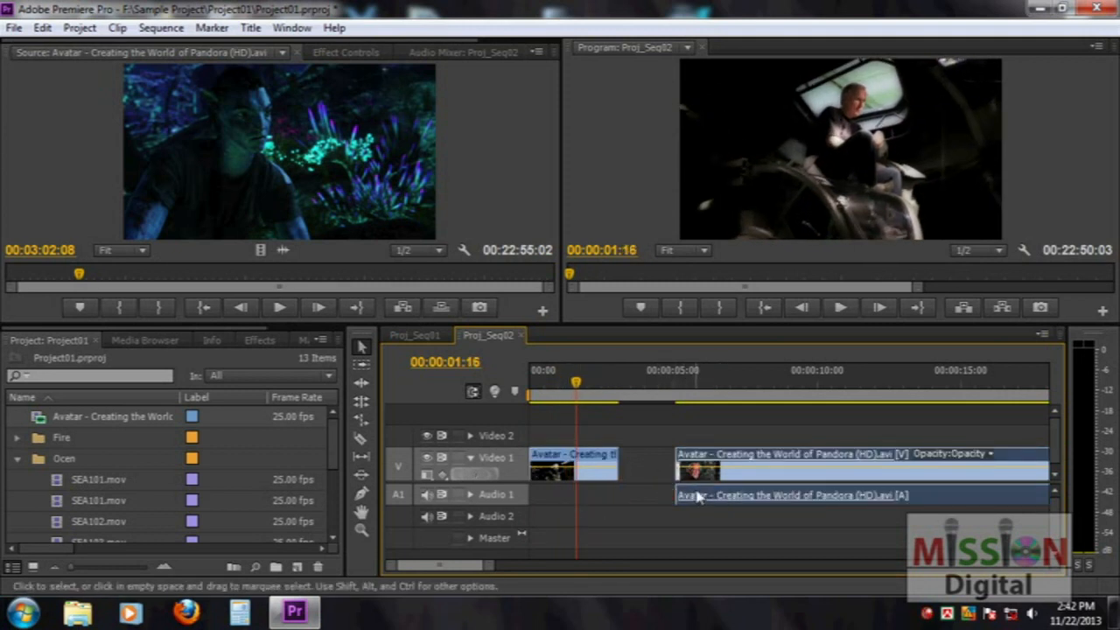
pyautogui.moveTo(698, 468); pyautogui.dragTo(648, 463)
pyautogui.click(646, 465)
pyautogui.rightClick(652, 467)
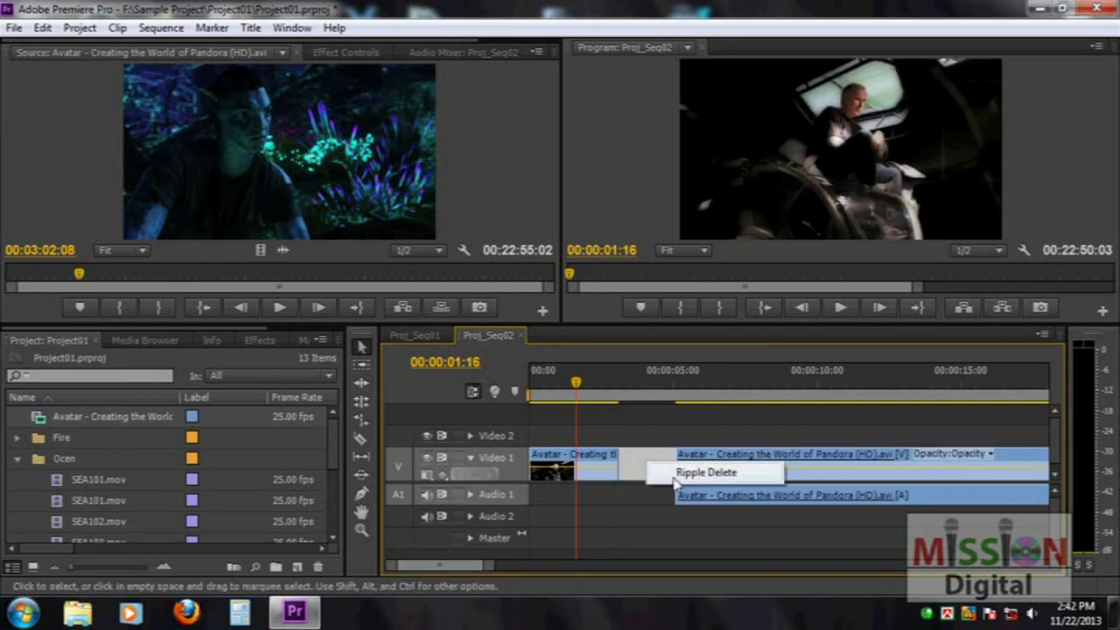
pyautogui.click(673, 469)
# Unlink the second Avatar clip's audio and video, and extend only its audio back to the sequence start
pyautogui.click(651, 458)
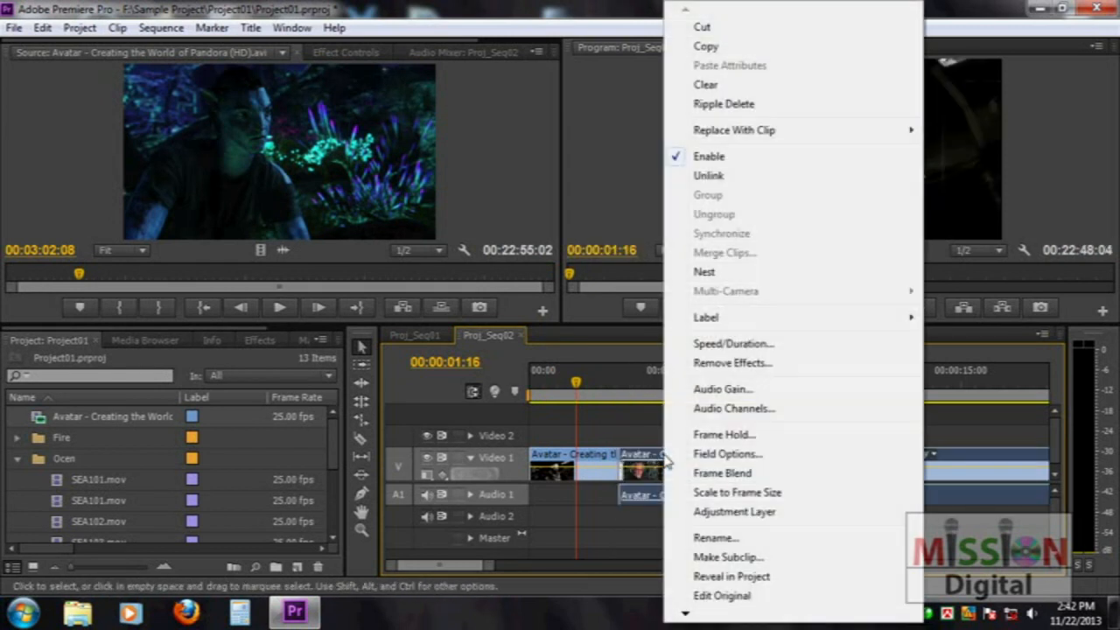
pyautogui.rightClick(663, 462)
pyautogui.click(712, 175)
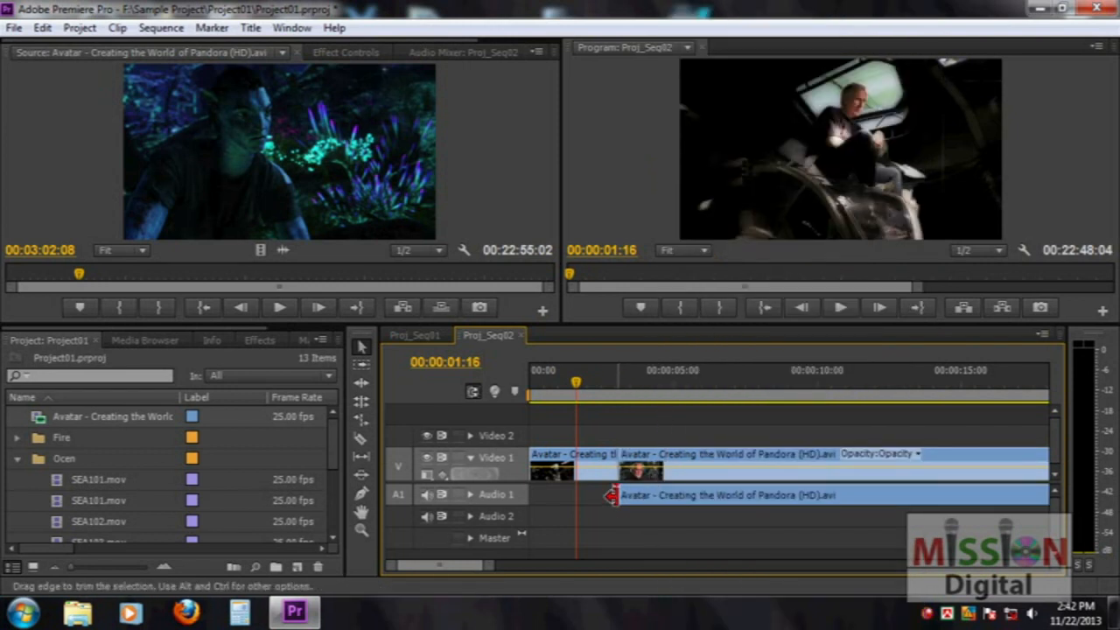
pyautogui.moveTo(609, 495); pyautogui.dragTo(525, 496)
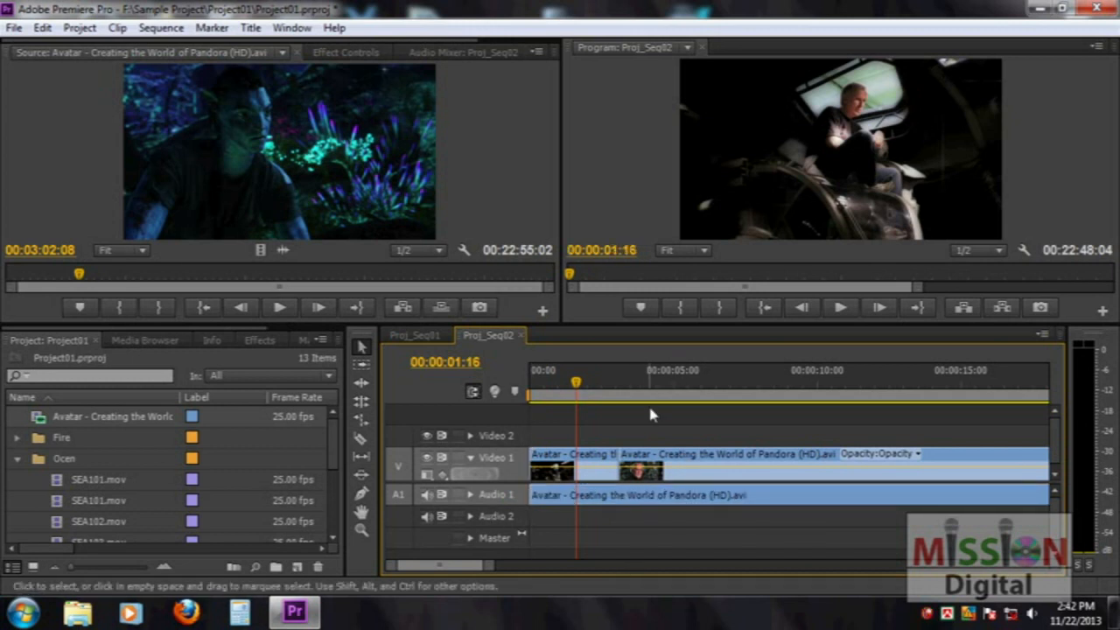
# Play Proj_Seq02 from 00:00:00:00 with the extended Avatar audio, and stop at 00:00:05:17
pyautogui.moveTo(577, 383); pyautogui.dragTo(502, 398)
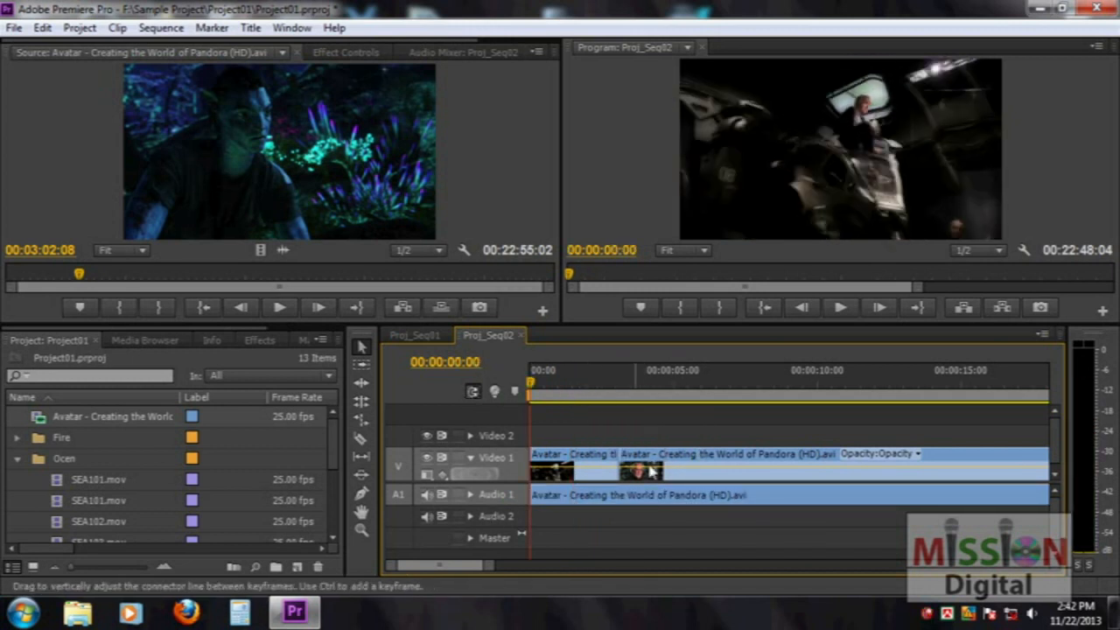
pyautogui.press('space')
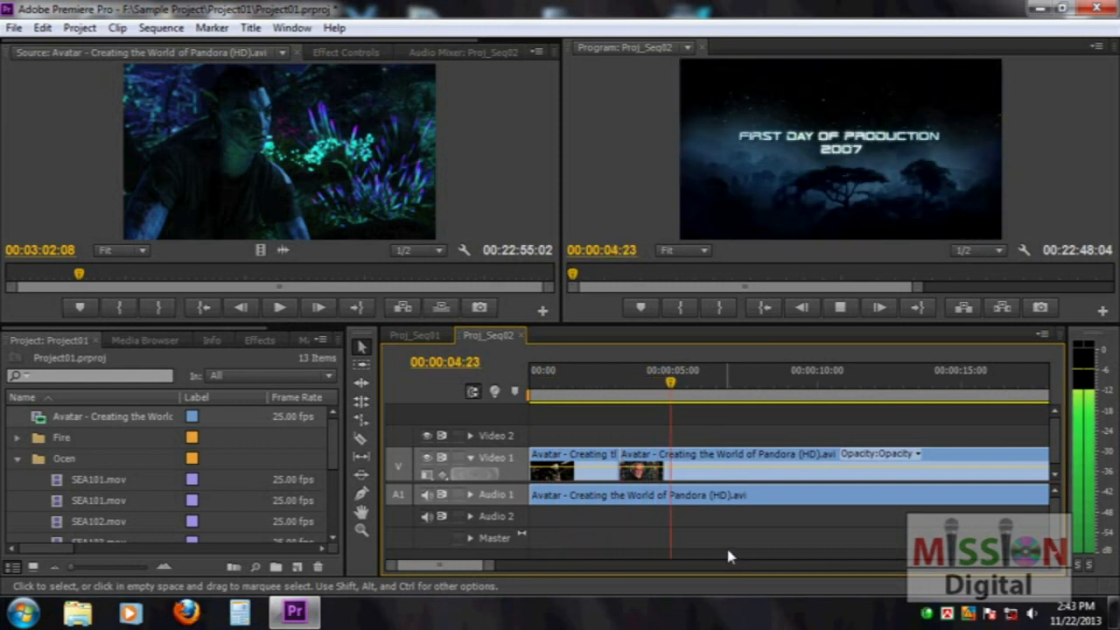
pyautogui.press('space')
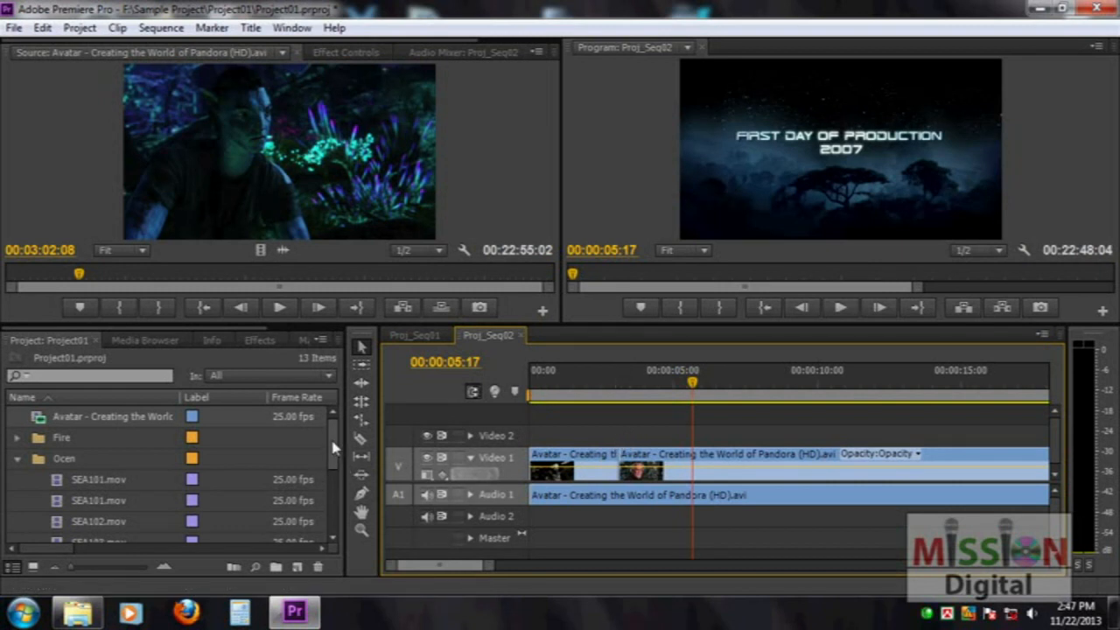
# Collapse the Ocen bin and import Bodho Bidai.wma from the Music folder on the F: drive
pyautogui.click(17, 459)
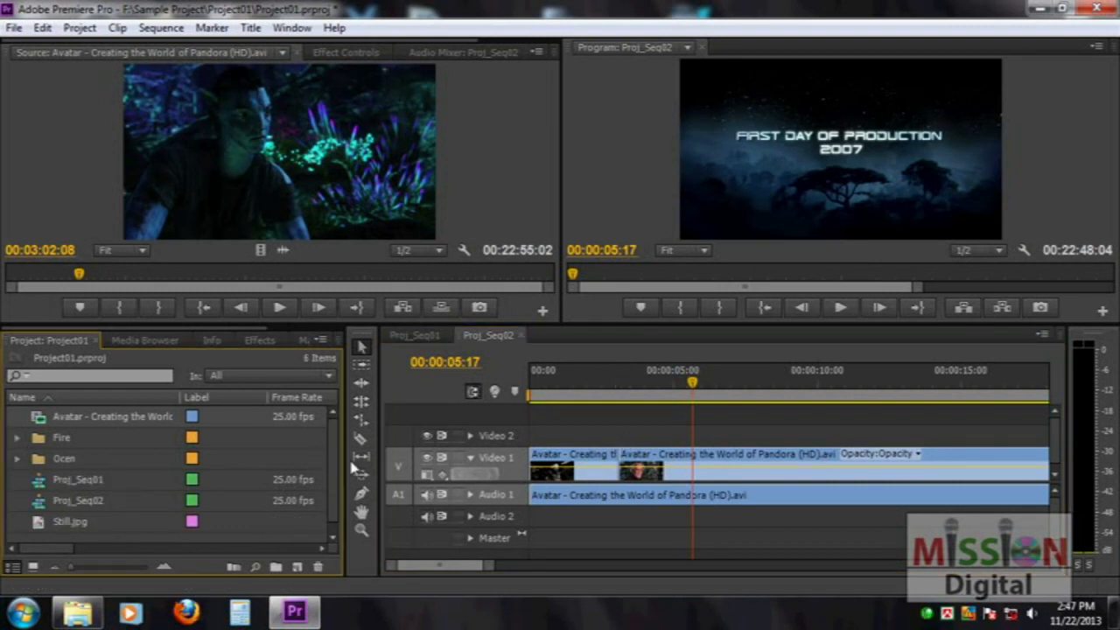
pyautogui.doubleClick(138, 534)
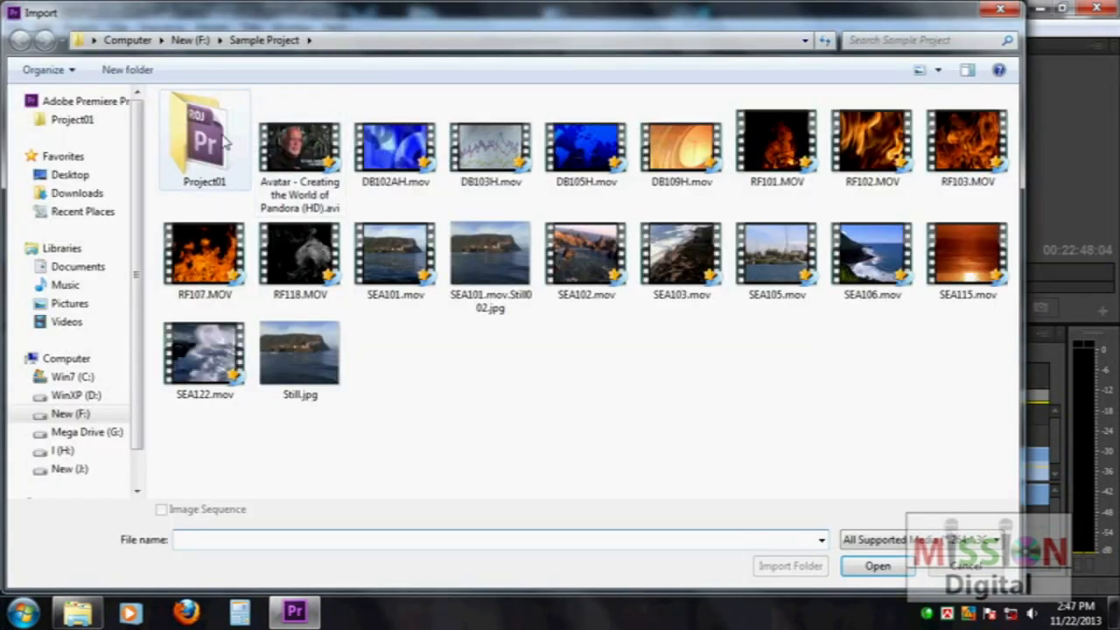
pyautogui.click(71, 414)
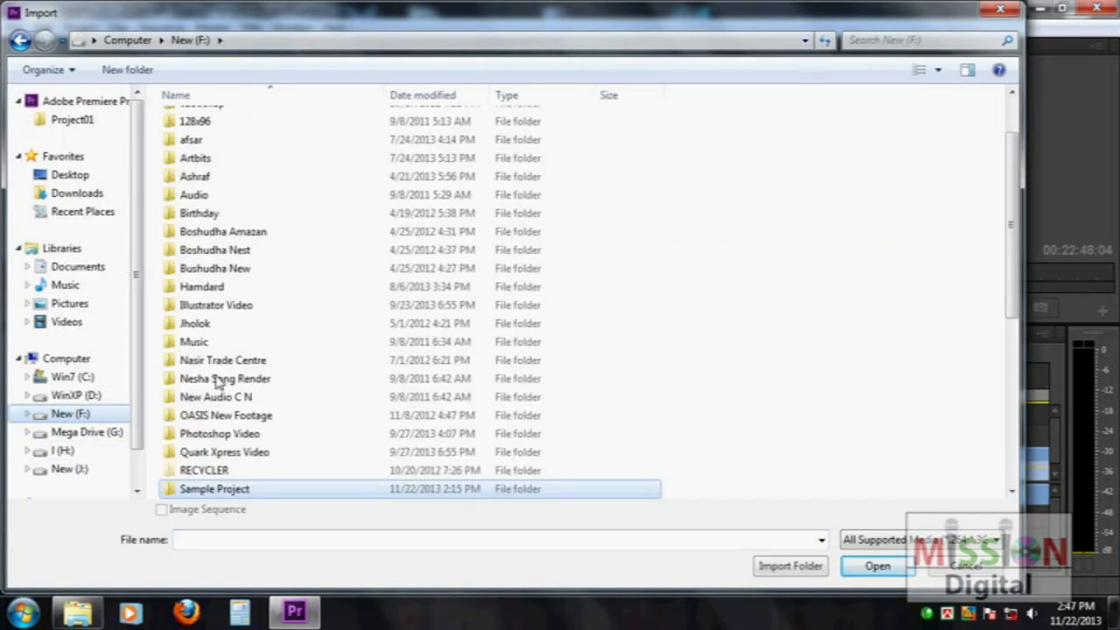
pyautogui.doubleClick(200, 341)
pyautogui.doubleClick(225, 251)
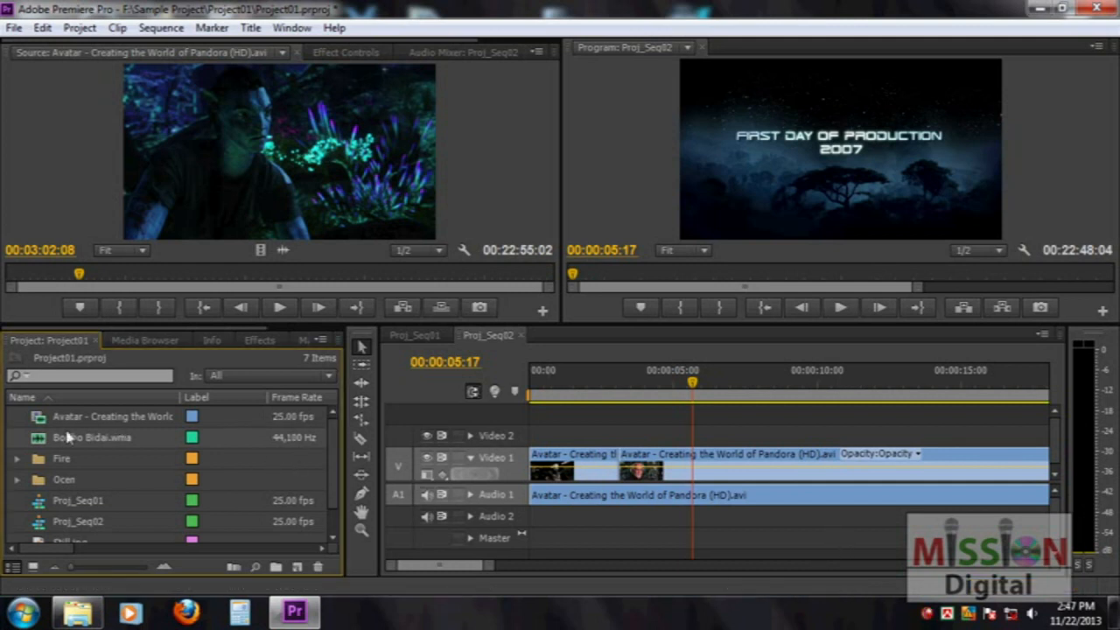
# Place Bodho Bidai.wma at the start of Audio 2 and expand the track to show its waveform
pyautogui.moveTo(38, 442); pyautogui.dragTo(530, 525)
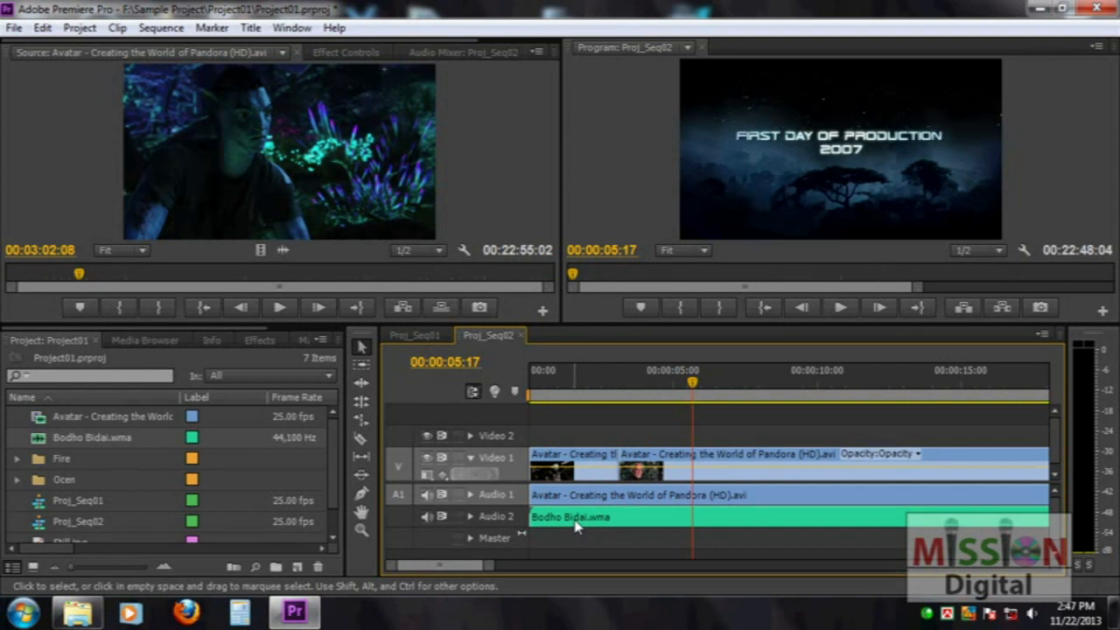
pyautogui.click(471, 516)
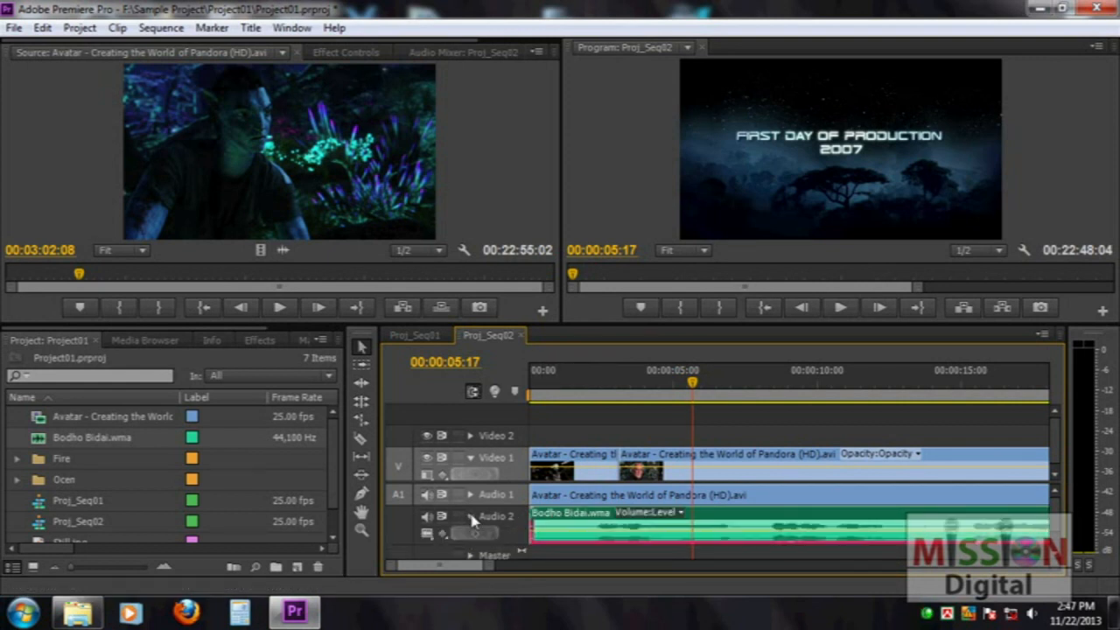
# Play Proj_Seq02 from 00:00:00:00 with the added music, and stop at 00:00:12:14
pyautogui.moveTo(602, 380); pyautogui.dragTo(526, 383)
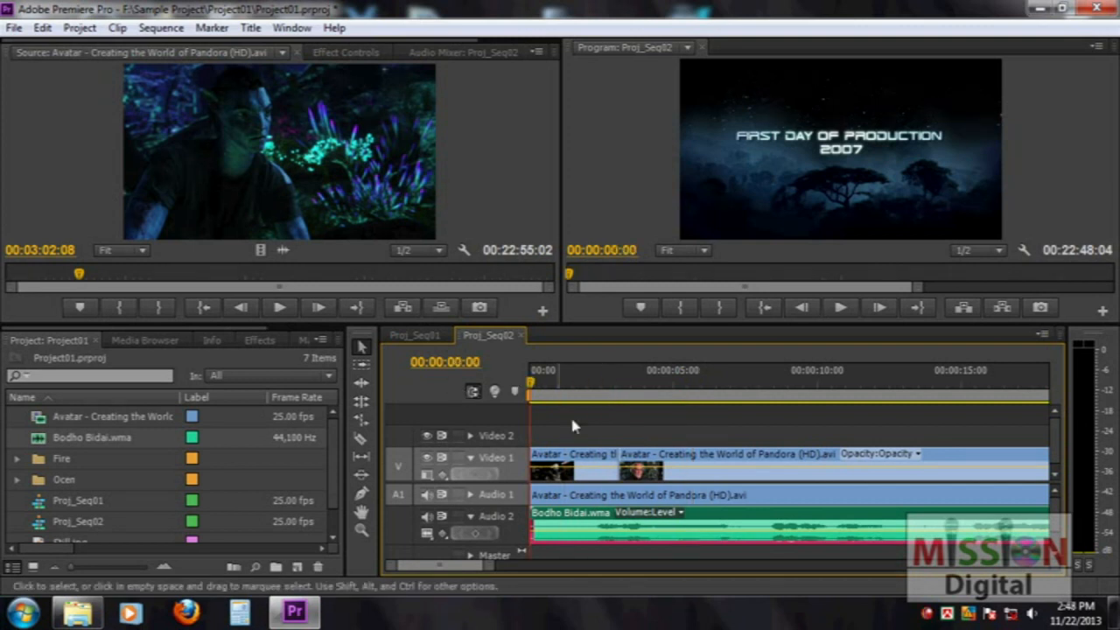
pyautogui.press('space')
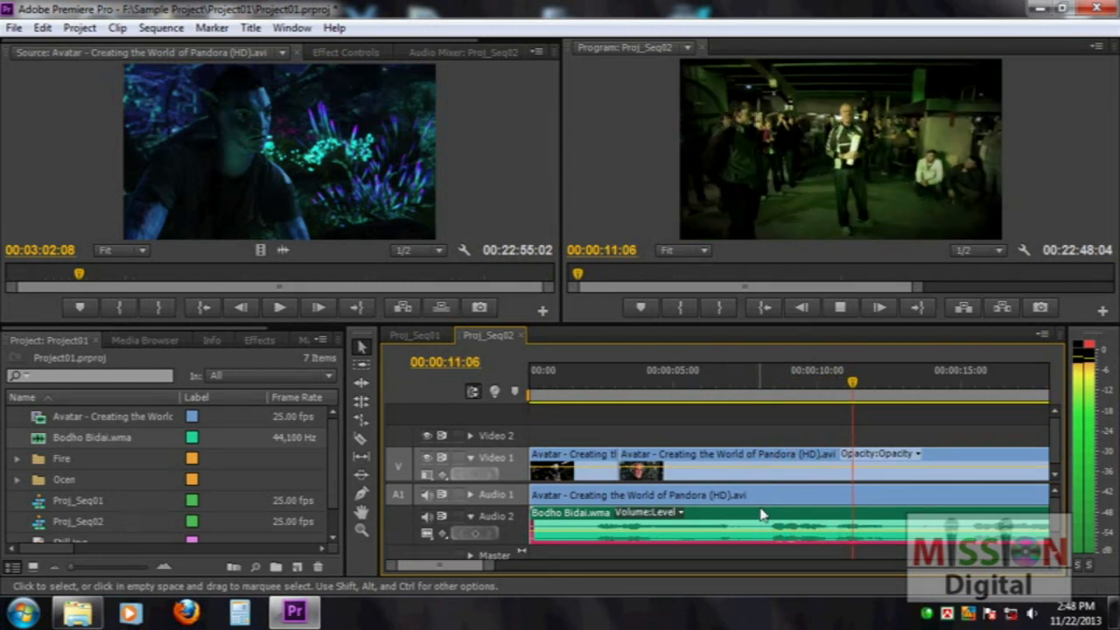
pyautogui.press('space')
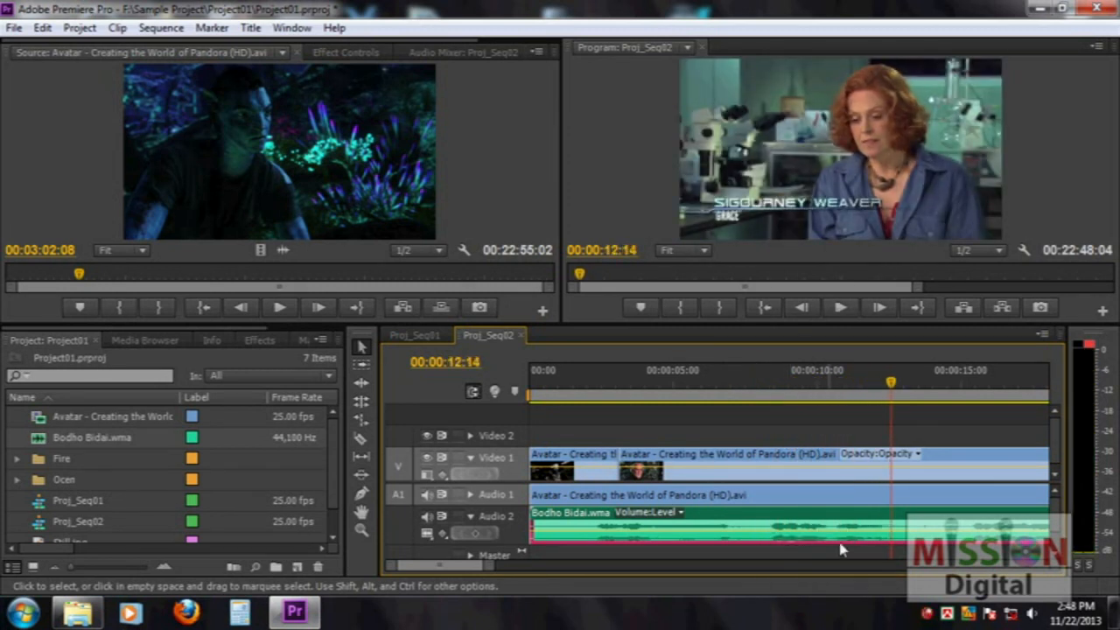
# Split the Bodho Bidai.wma clip on Audio 2 at 00:00:12:14 and delete the part after the cut
pyautogui.press('c')
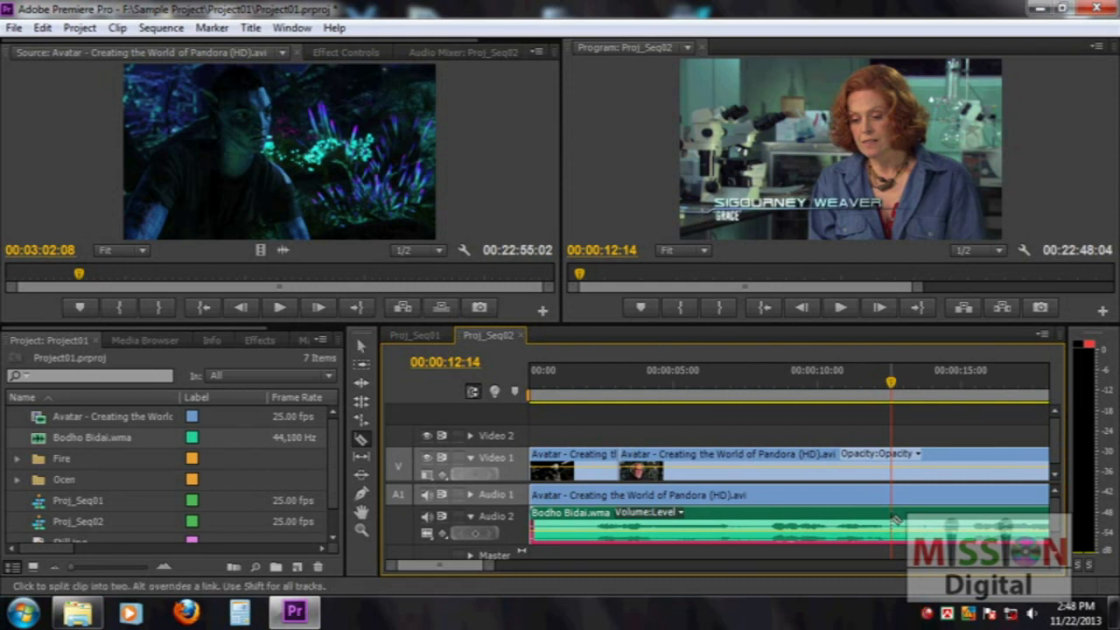
pyautogui.click(361, 440)
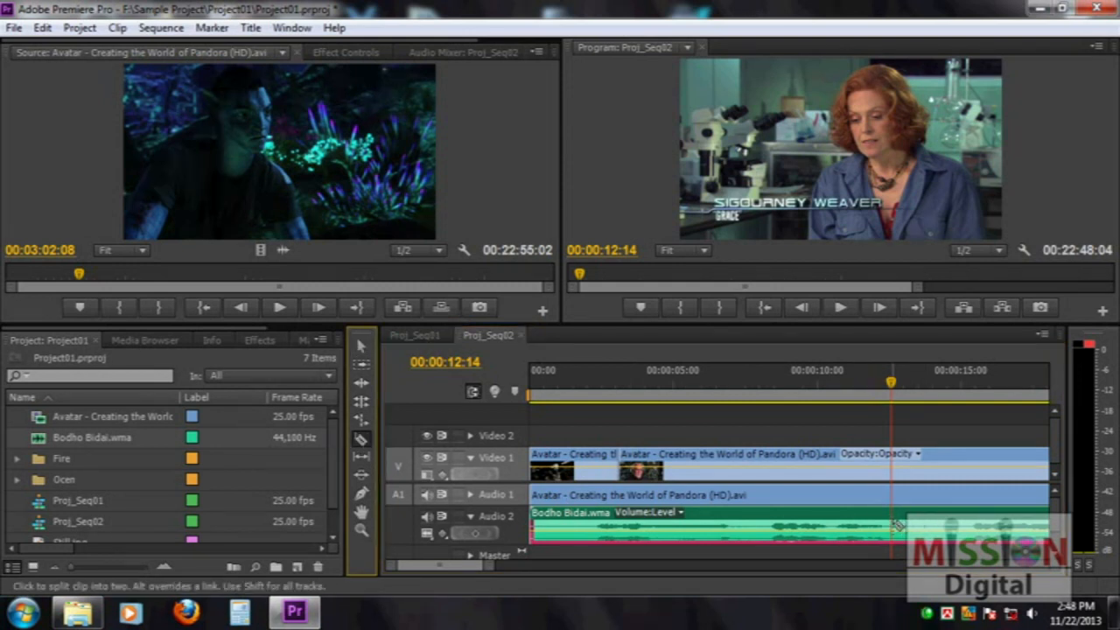
pyautogui.click(892, 525)
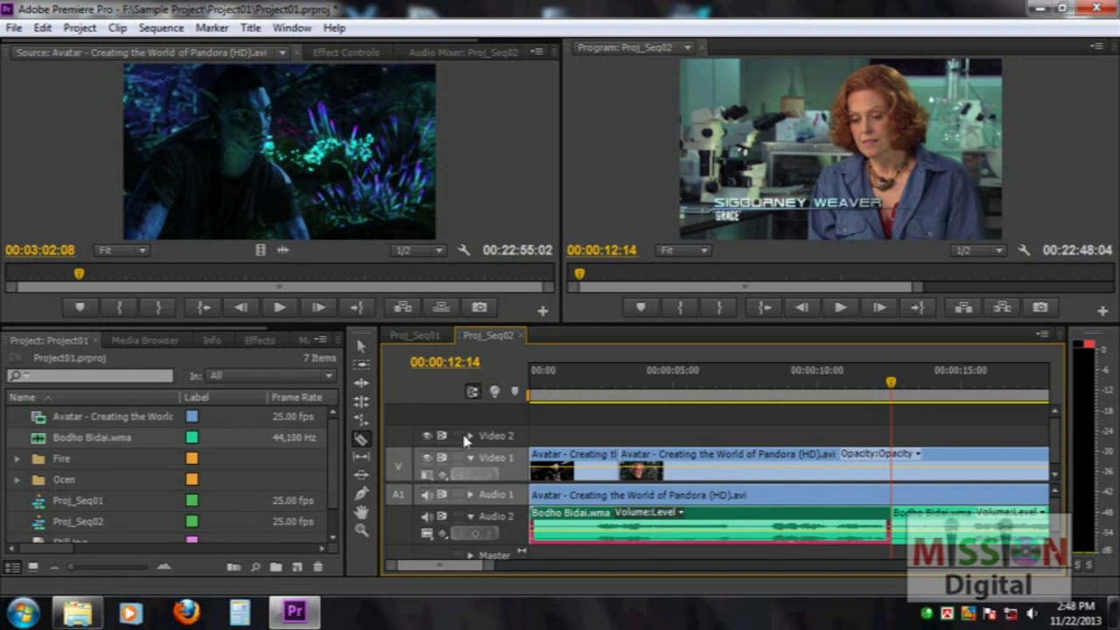
pyautogui.click(360, 346)
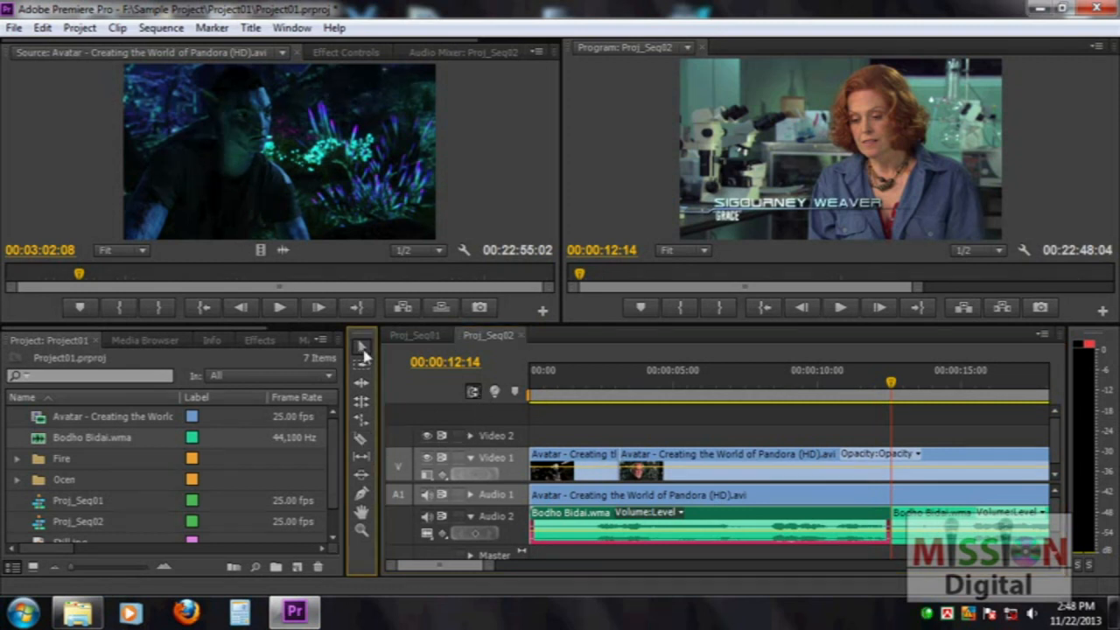
pyautogui.click(945, 518)
pyautogui.press('Delete')
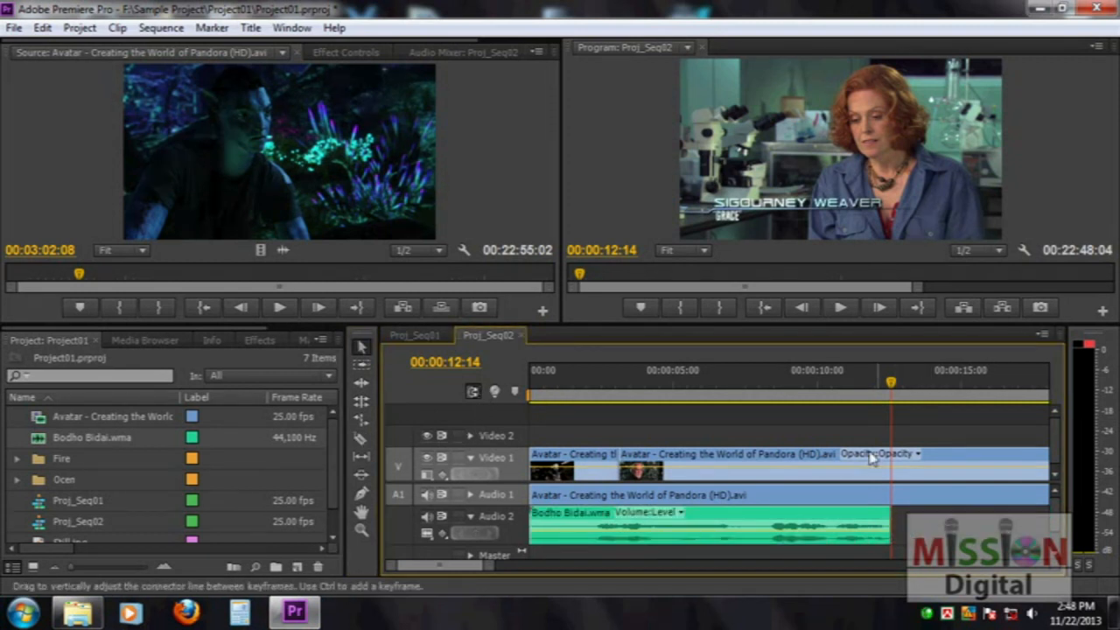
# Play Proj_Seq02 from 00:00:07:18 past the end of the music to 00:00:15:23, and return to the sequence start
pyautogui.moveTo(869, 382); pyautogui.dragTo(754, 382)
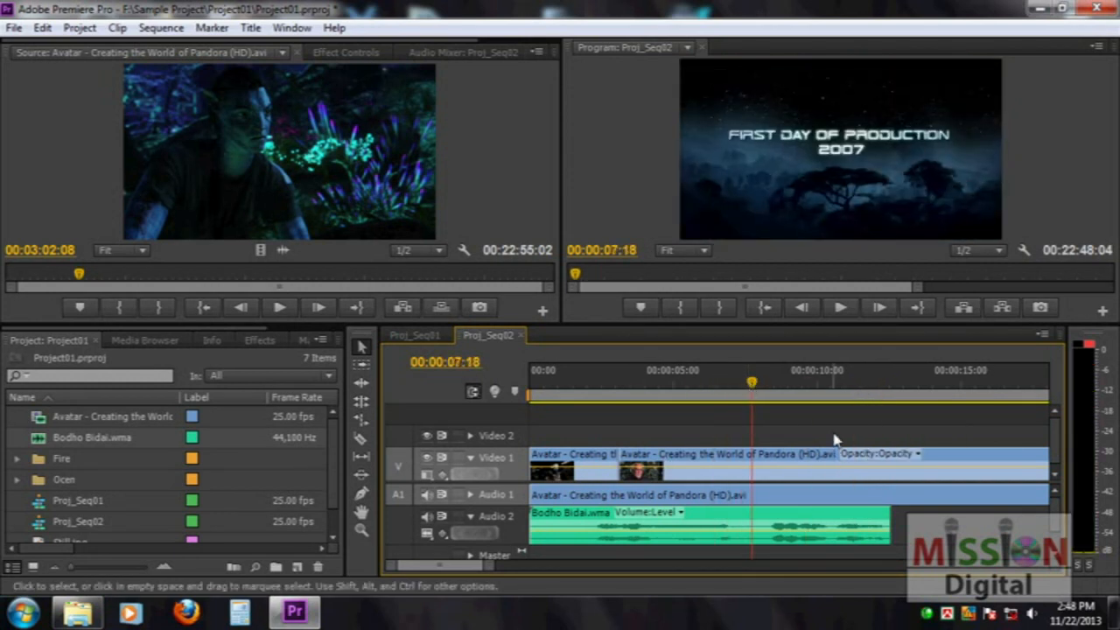
pyautogui.press('space')
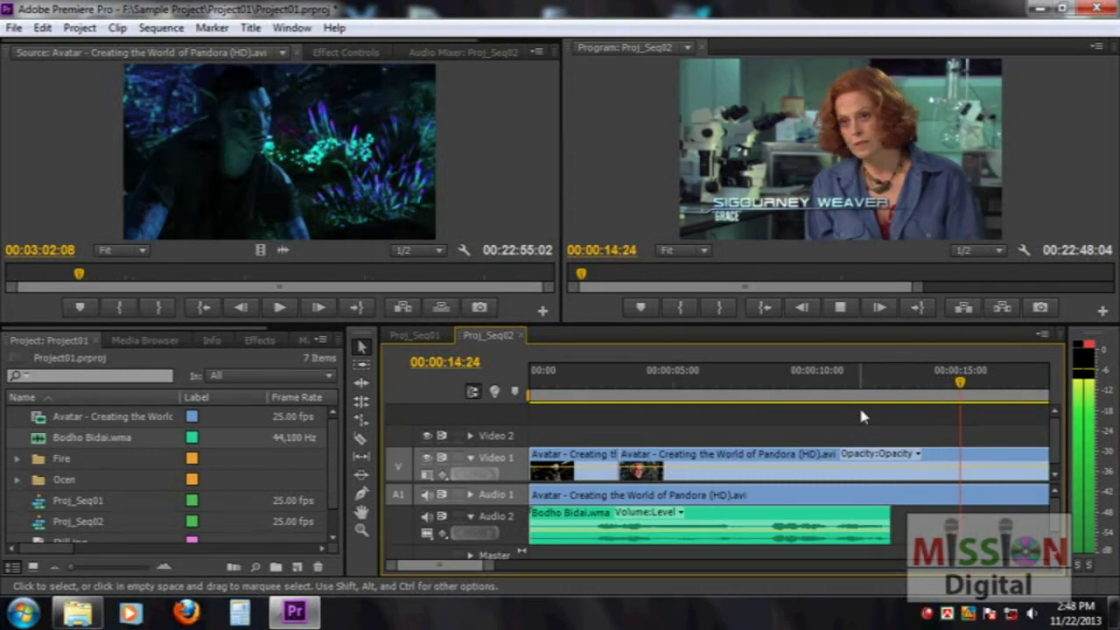
pyautogui.press('space')
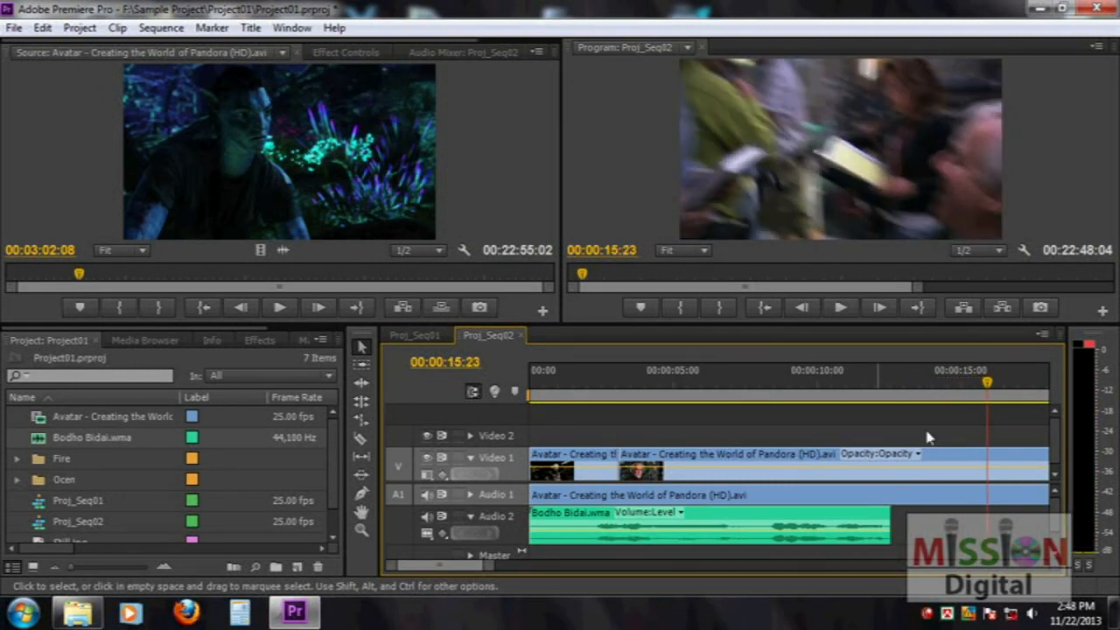
pyautogui.press('Home')
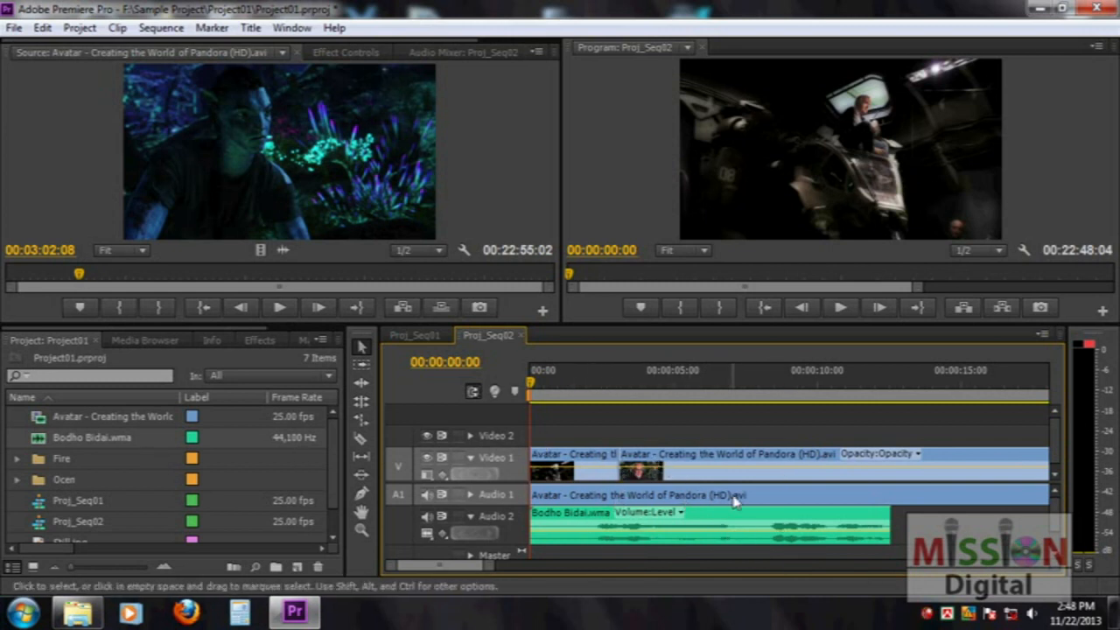
# Delete the Avatar audio clip from Audio 1, and undo the deletion
pyautogui.click(630, 501)
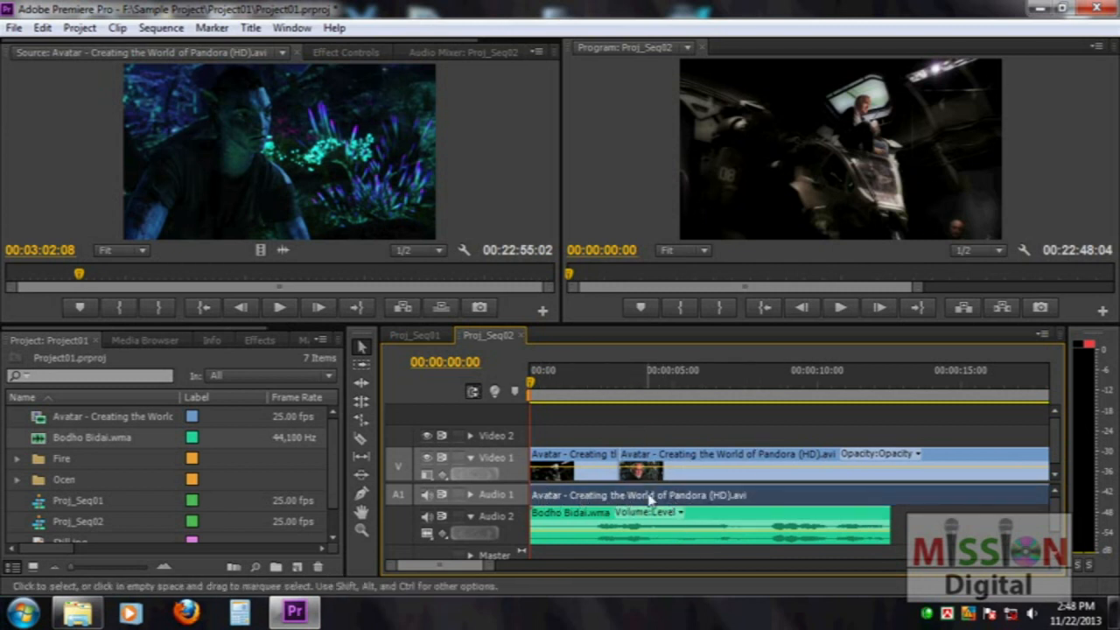
pyautogui.press('Delete')
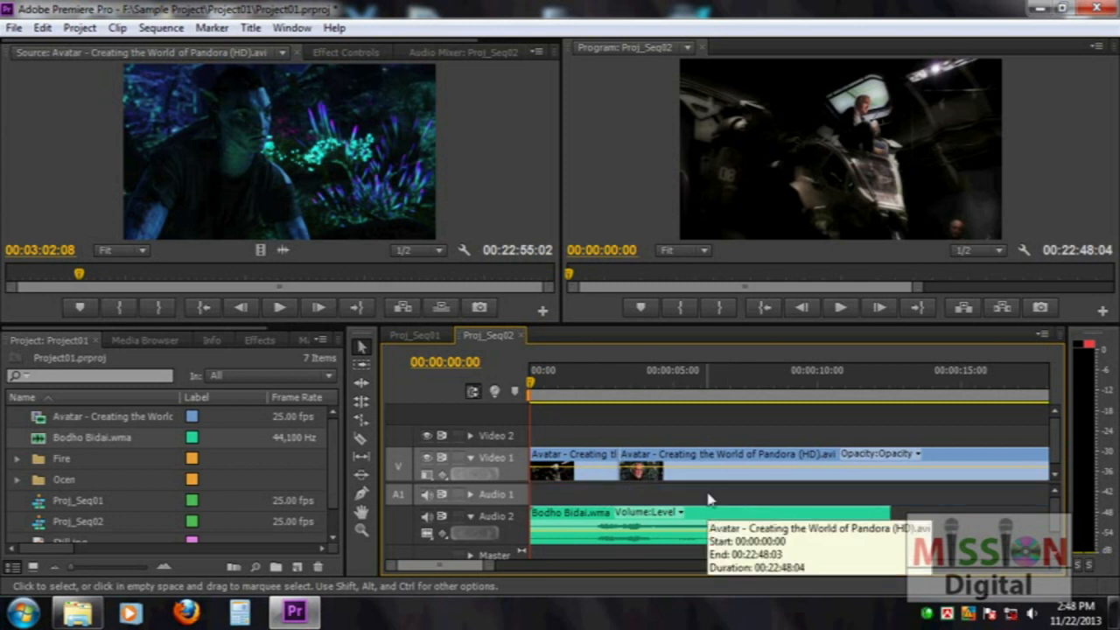
pyautogui.hotkey('ctrl', 'z')
# Link the second Avatar video clip with the Avatar audio on Audio 1, and unlink them again
pyautogui.click(715, 495)
pyautogui.keyDown('shift'); pyautogui.click(713, 468); pyautogui.keyUp('shift')
pyautogui.rightClick(712, 464)
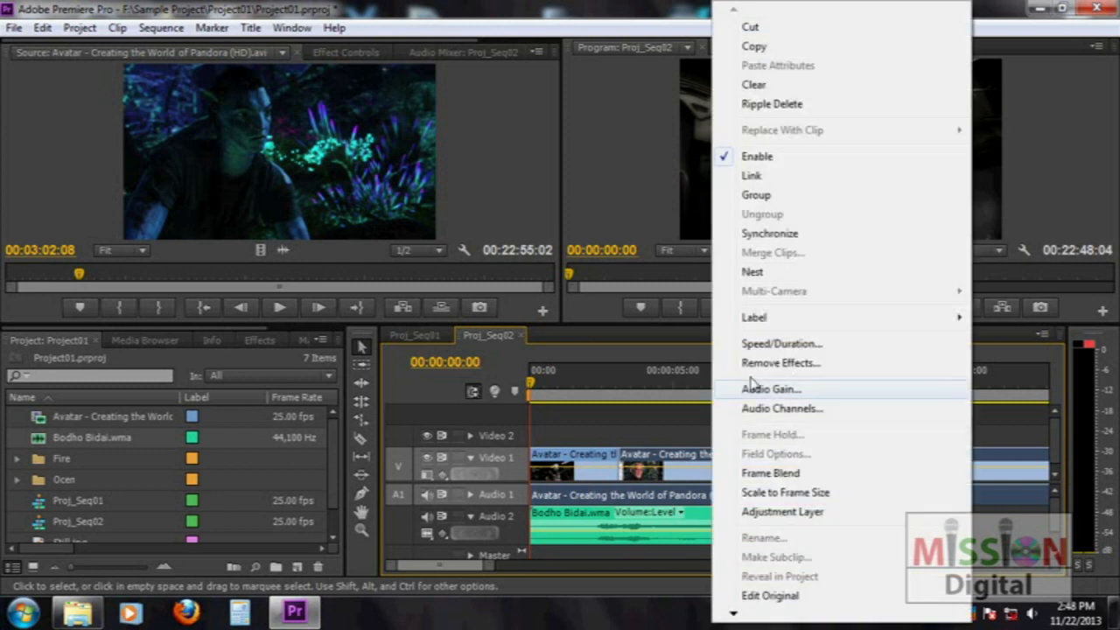
pyautogui.click(750, 175)
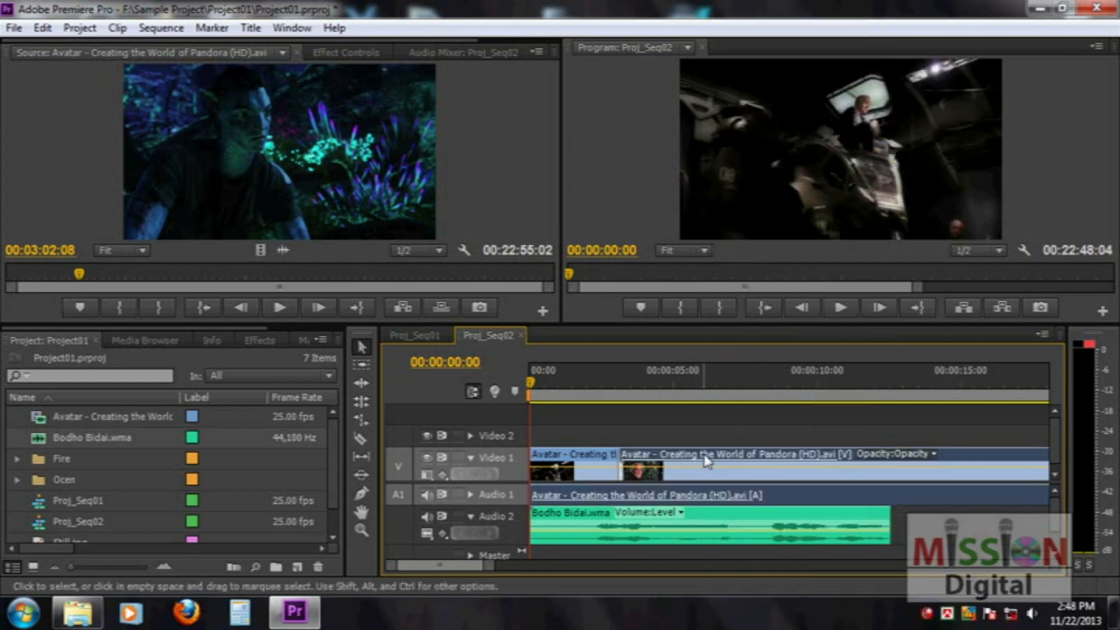
pyautogui.rightClick(707, 462)
pyautogui.click(795, 178)
# Delete the unlinked Avatar audio clip from Audio 1
pyautogui.click(726, 504)
pyautogui.press('Delete')
# Extend the Bodho Bidai.wma clip past 00:00:15:00, move it to the start of Audio 1, and check playback up to 00:00:06:16
pyautogui.click(707, 520)
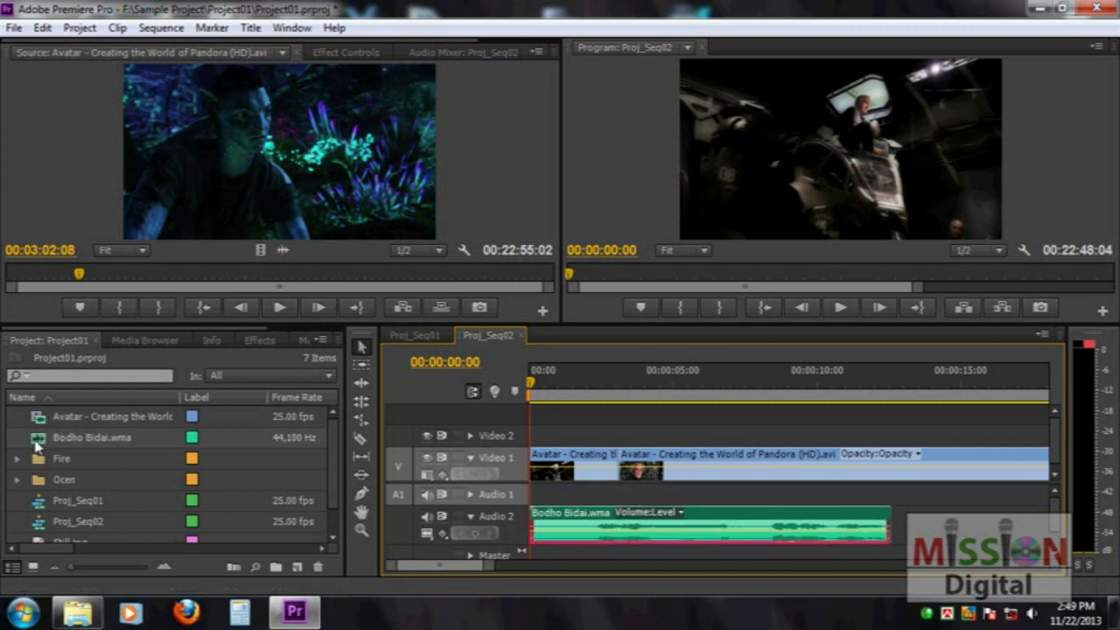
pyautogui.moveTo(893, 522); pyautogui.dragTo(1059, 529)
pyautogui.moveTo(861, 540); pyautogui.dragTo(597, 499)
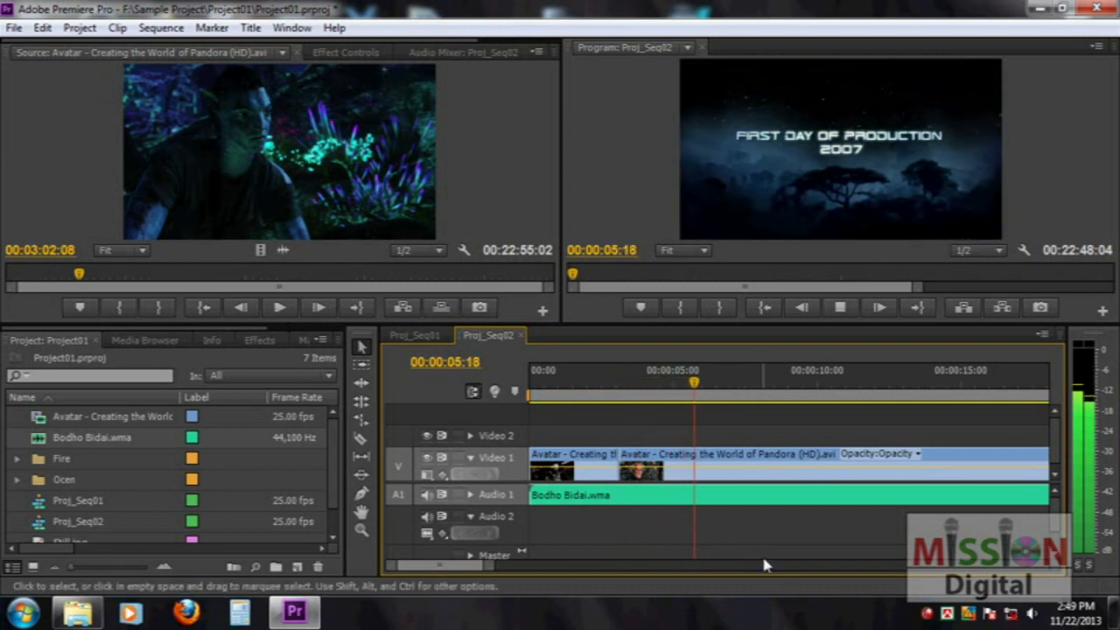
pyautogui.press('space')
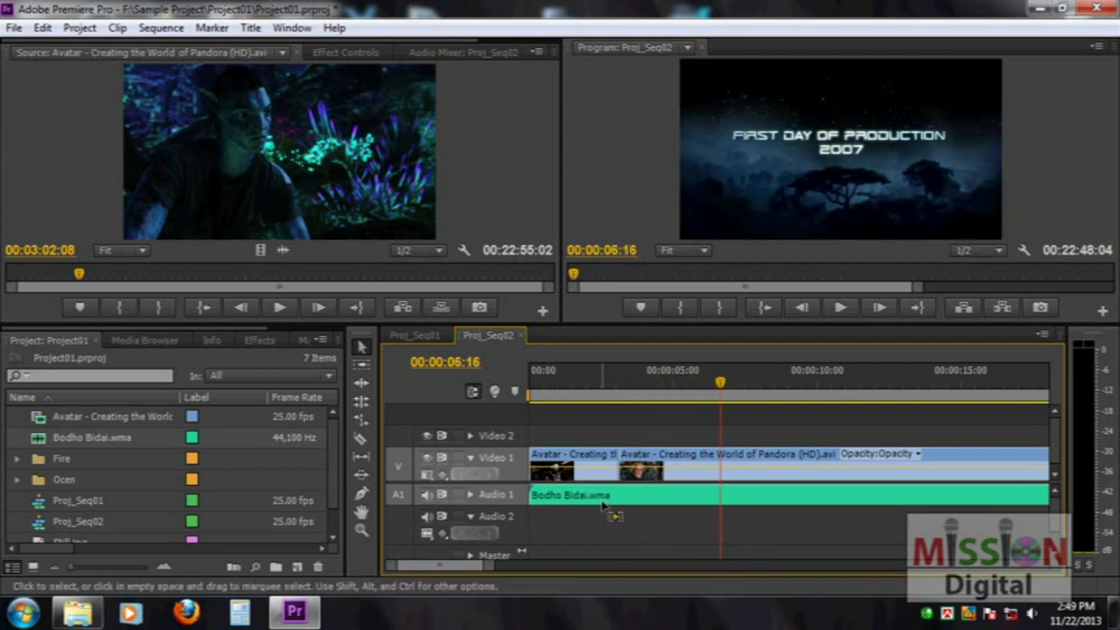
# Undo the audio replacement, restoring the Avatar audio on Audio 1 and Bodho Bidai.wma on Audio 2
pyautogui.moveTo(602, 504); pyautogui.dragTo(602, 509)
pyautogui.hotkey('ctrl', 'z')
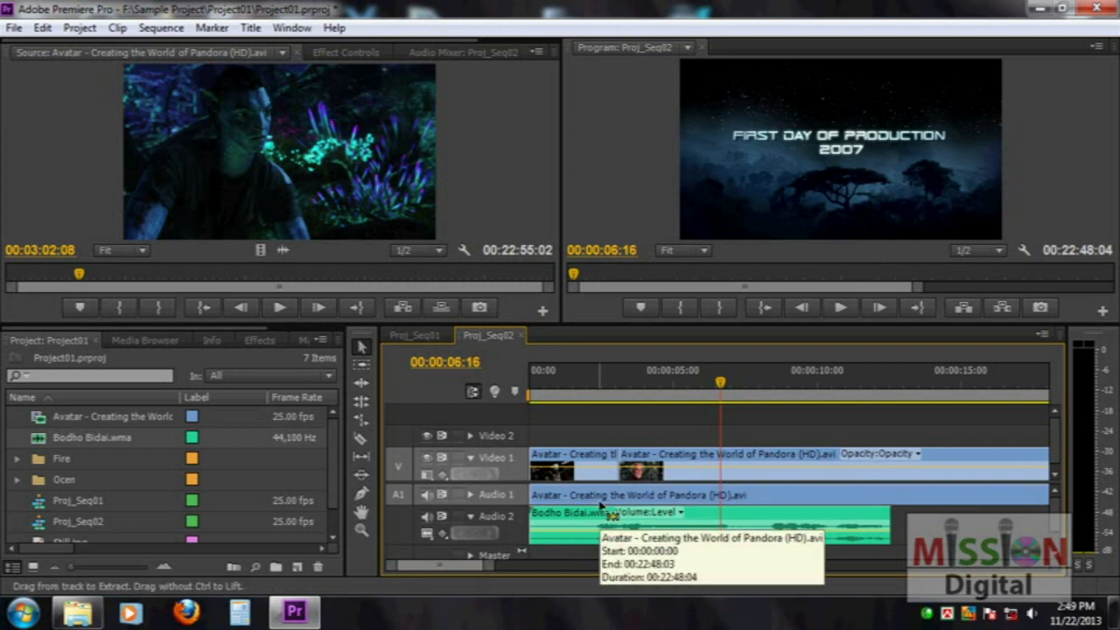
pyautogui.click(790, 514)
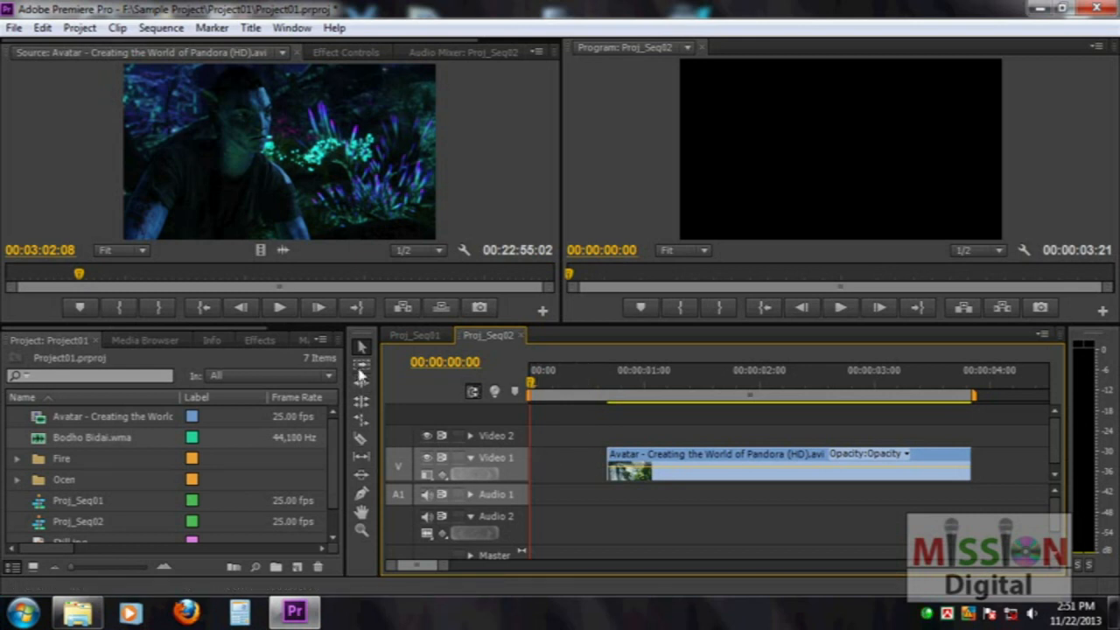
# With the Selection tool, move the Avatar clip slightly earlier on Video 1 to end at 00:00:03:18, and marquee-select it
pyautogui.moveTo(652, 460); pyautogui.dragTo(645, 456)
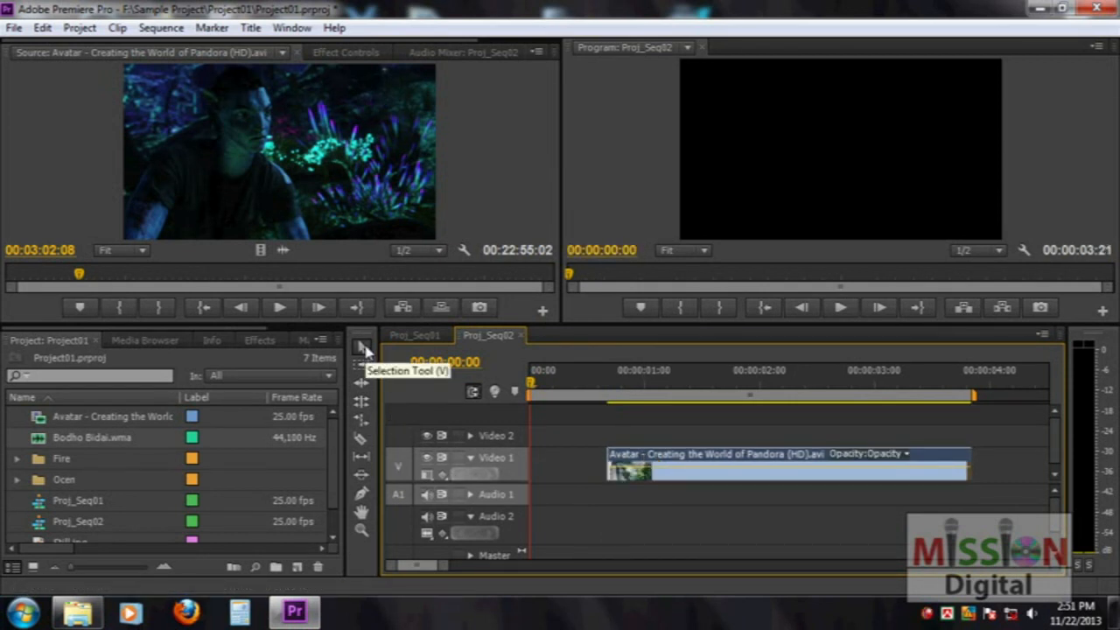
pyautogui.click(365, 351)
pyautogui.click(702, 465)
pyautogui.click(658, 460)
pyautogui.moveTo(660, 457)
pyautogui.mouseDown()
pyautogui.moveTo(631, 459)
pyautogui.moveTo(645, 461)
pyautogui.mouseUp()
pyautogui.click(646, 430)
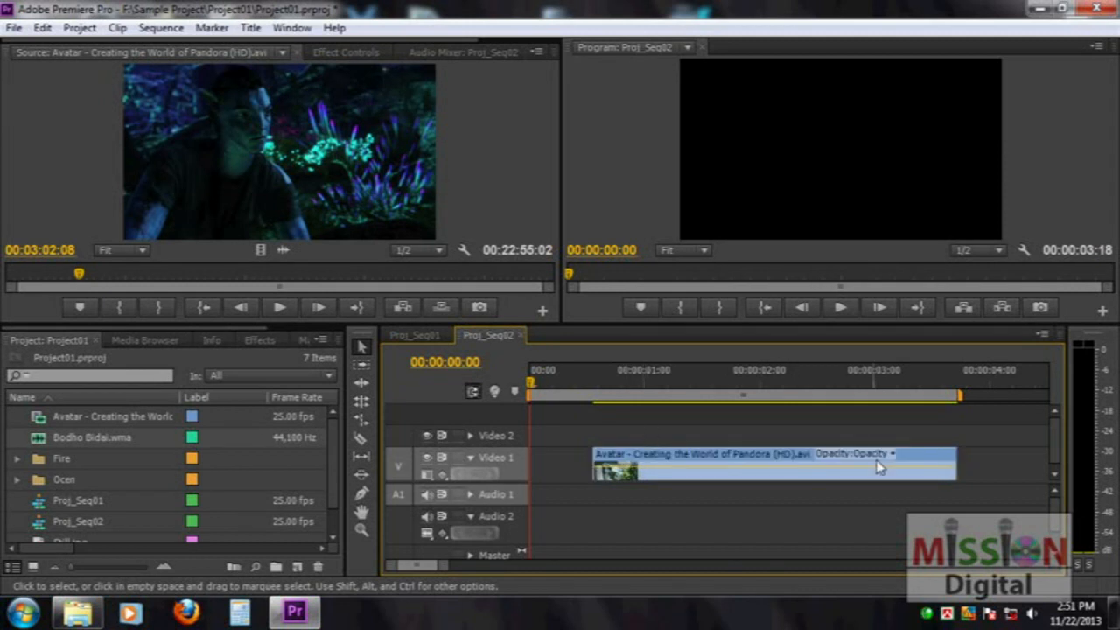
pyautogui.moveTo(591, 418); pyautogui.dragTo(677, 504)
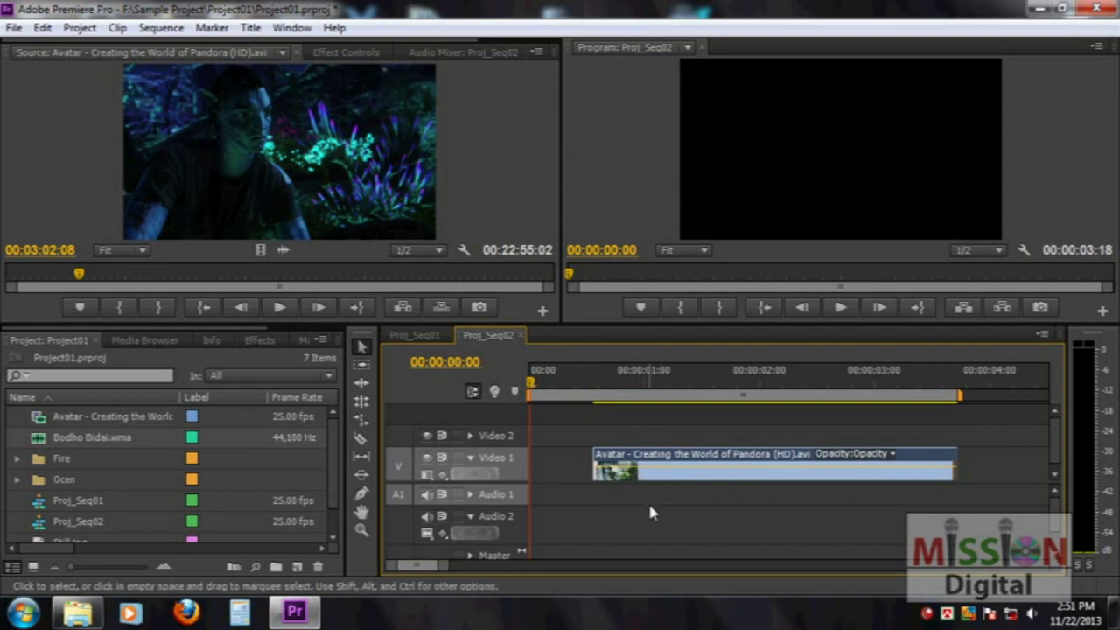
# Use the Track Select tool to select the Avatar clip on Video 1, deselect it, and select it again from before its start
pyautogui.click(364, 367)
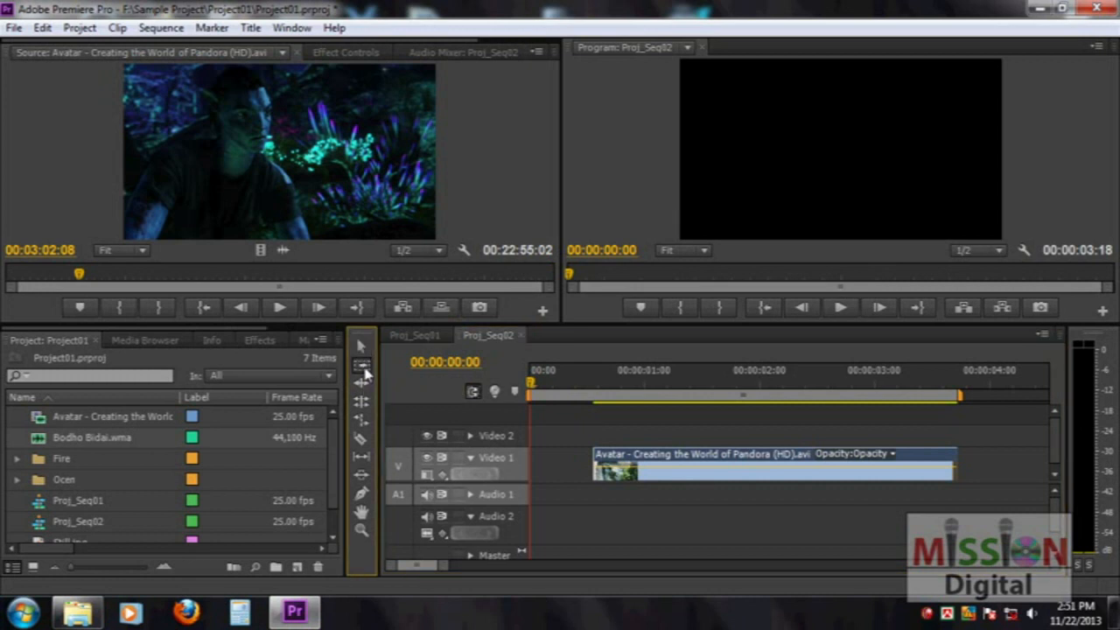
pyautogui.click(560, 434)
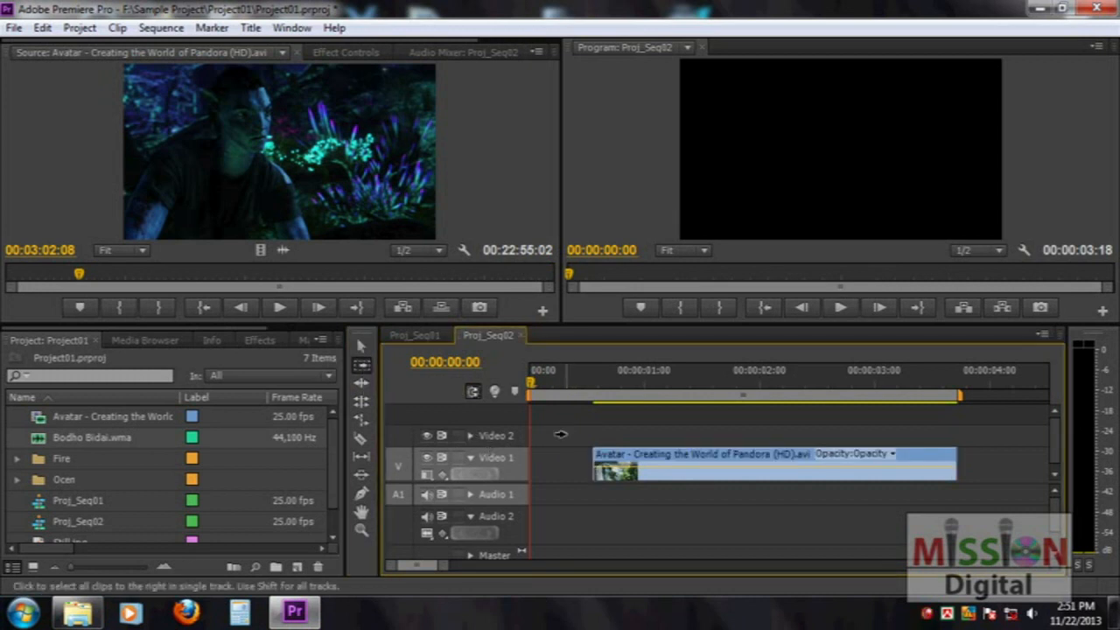
pyautogui.click(556, 467)
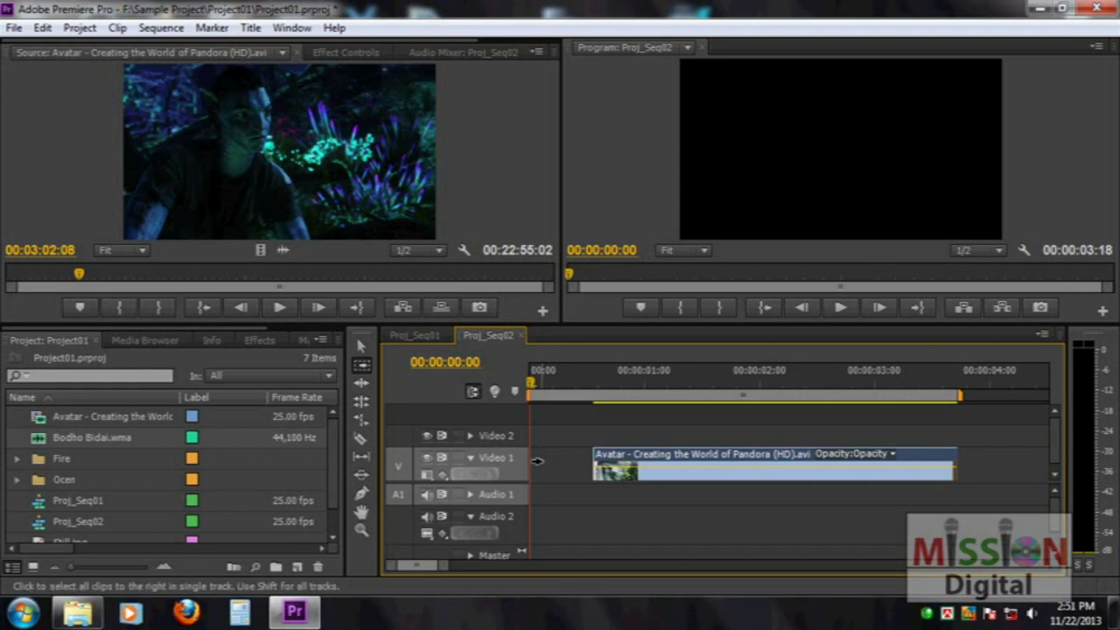
pyautogui.click(989, 463)
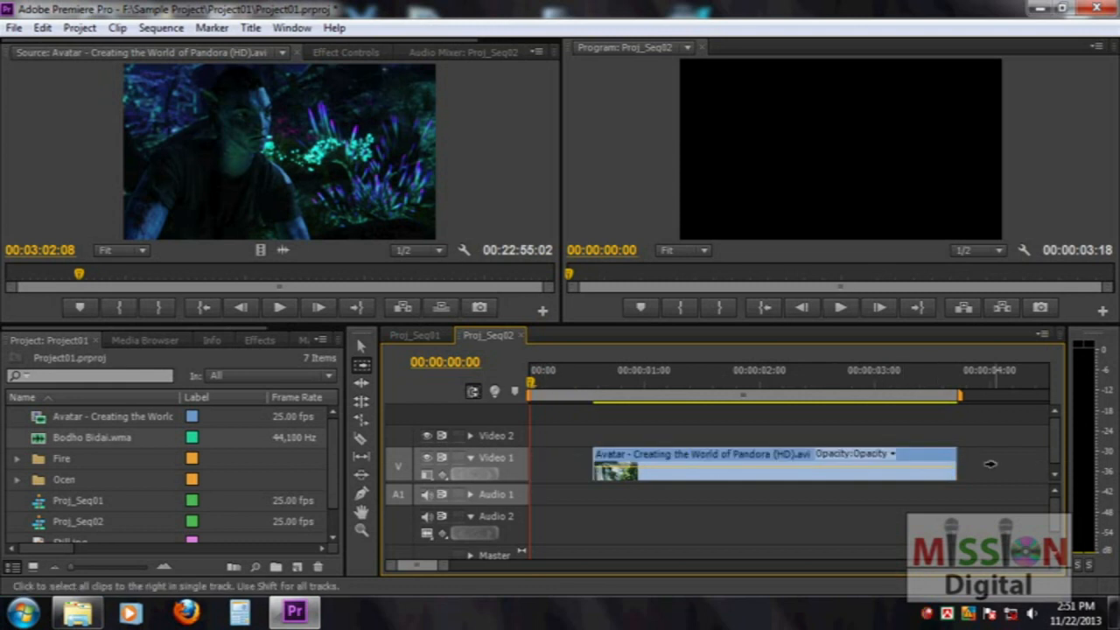
pyautogui.click(558, 466)
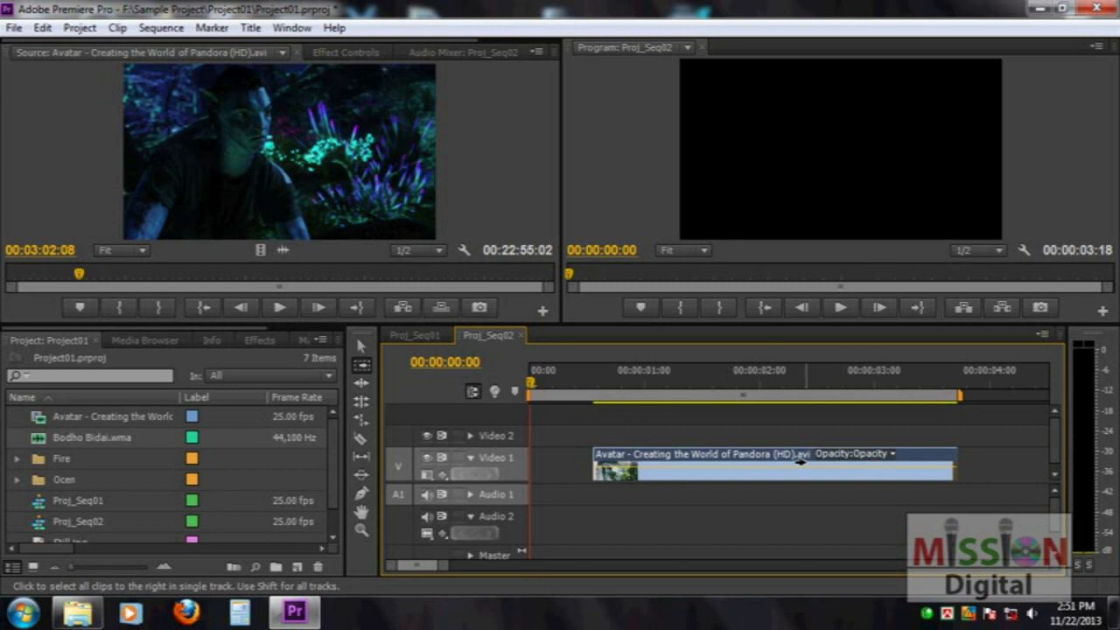
pyautogui.moveTo(334, 477); pyautogui.dragTo(341, 445)
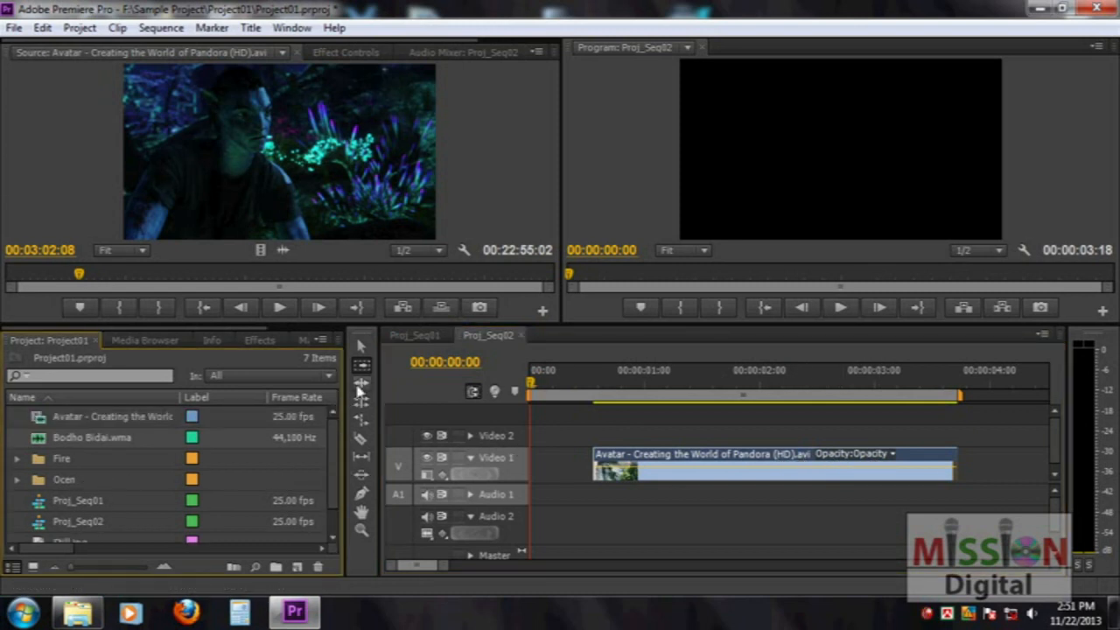
# Select the gap before the Avatar clip, and adjust the clip's start edge with the Ripple Edit tool so the sequence ends at 00:00:04:00
pyautogui.click(362, 388)
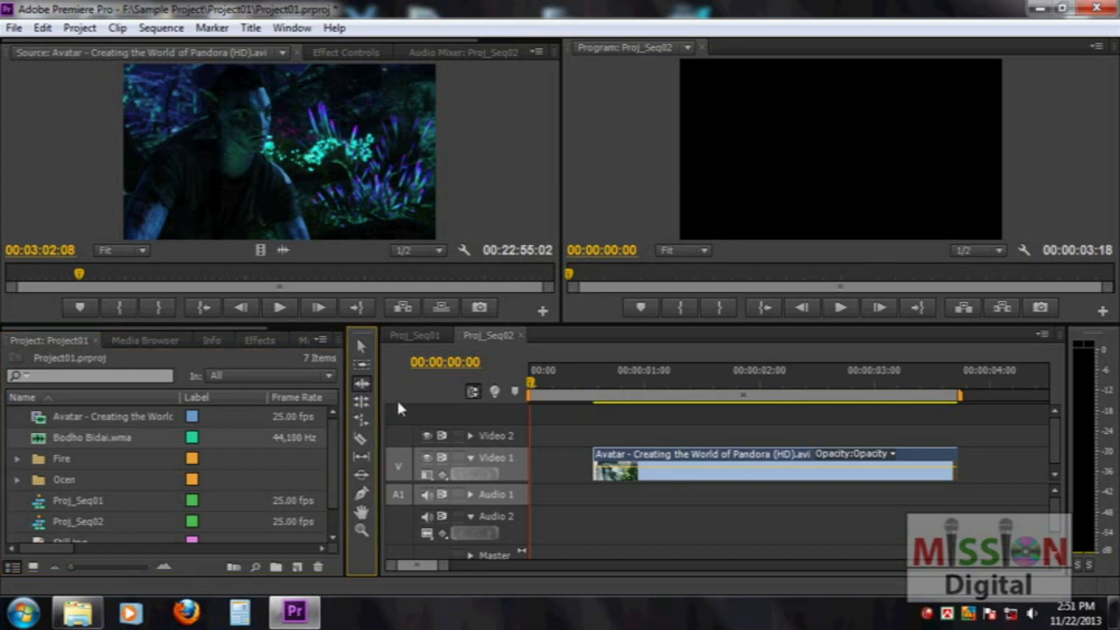
pyautogui.click(593, 460)
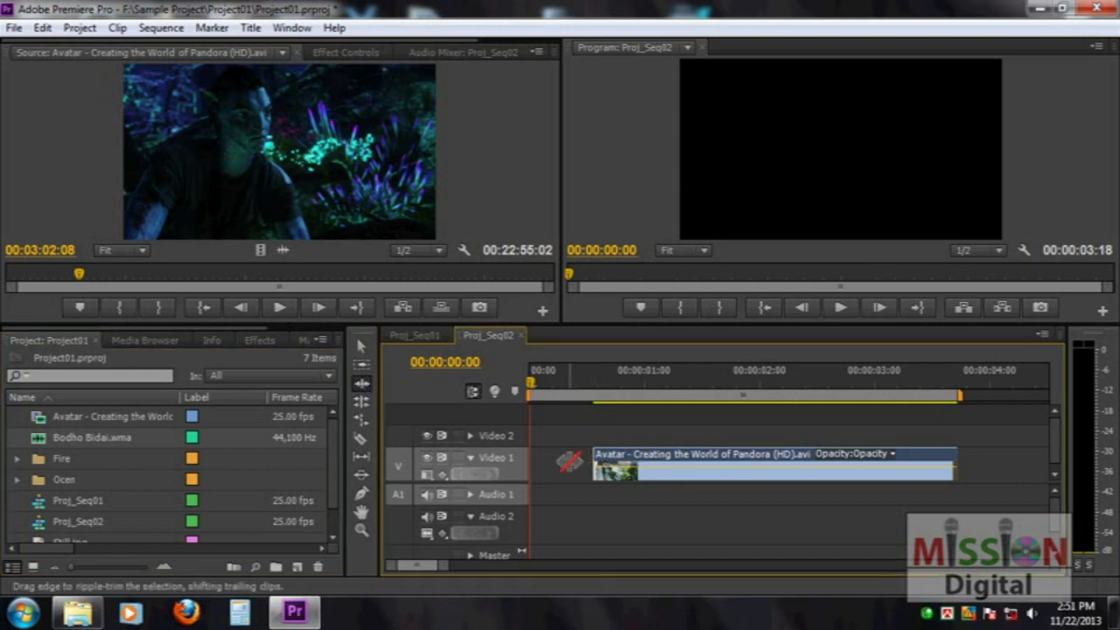
pyautogui.click(560, 462)
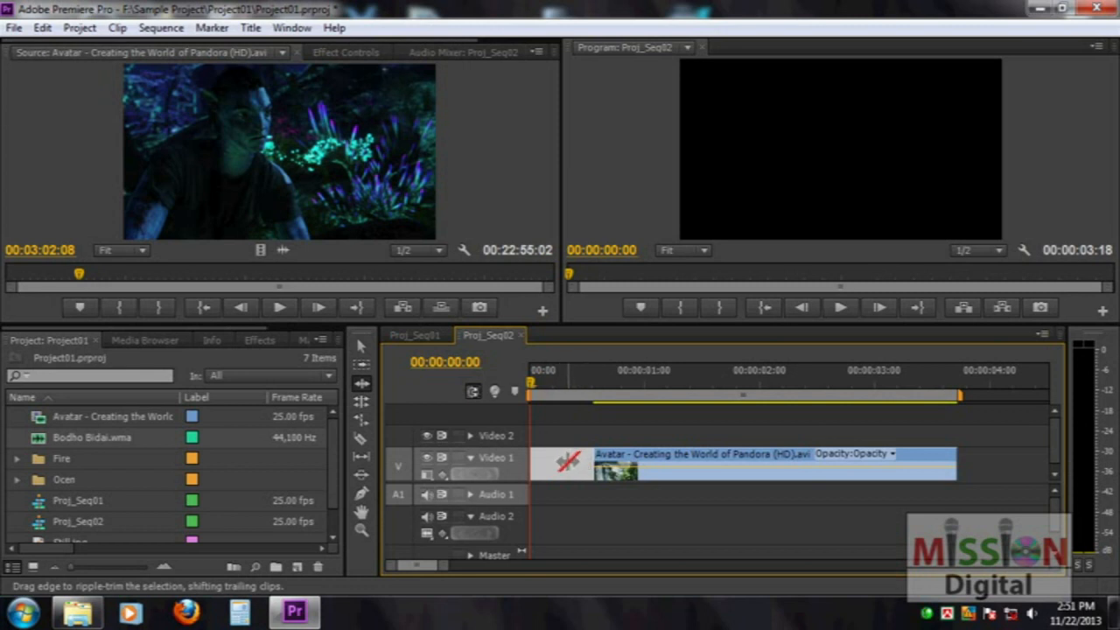
pyautogui.click(585, 458)
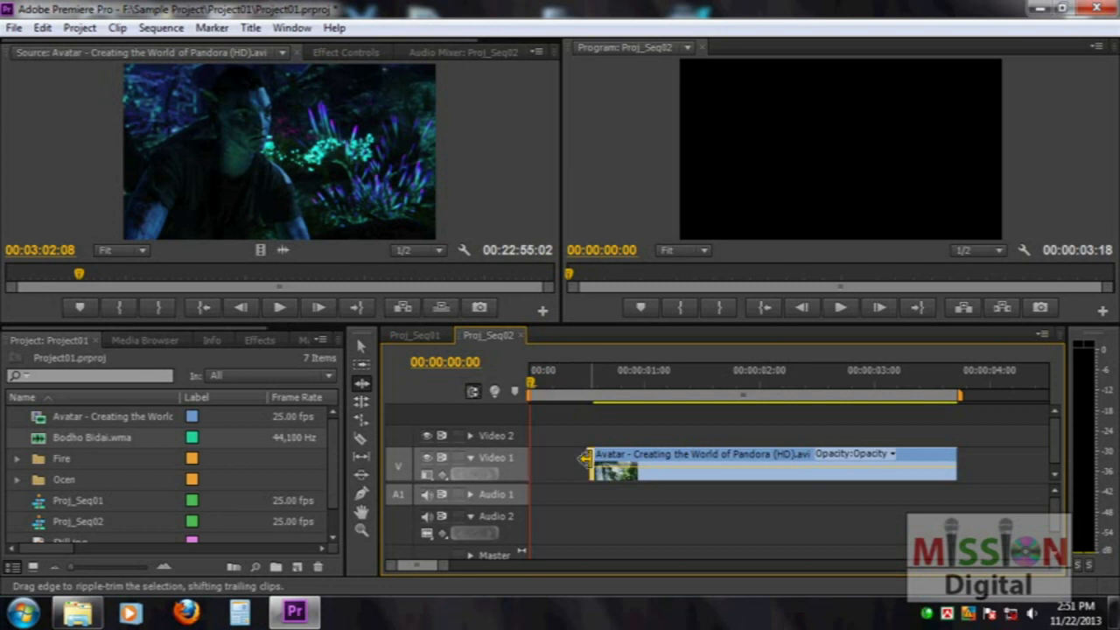
pyautogui.moveTo(585, 458)
pyautogui.mouseDown()
pyautogui.moveTo(547, 462)
pyautogui.moveTo(663, 461)
pyautogui.moveTo(550, 462)
pyautogui.moveTo(610, 464)
pyautogui.moveTo(600, 469)
pyautogui.mouseUp()
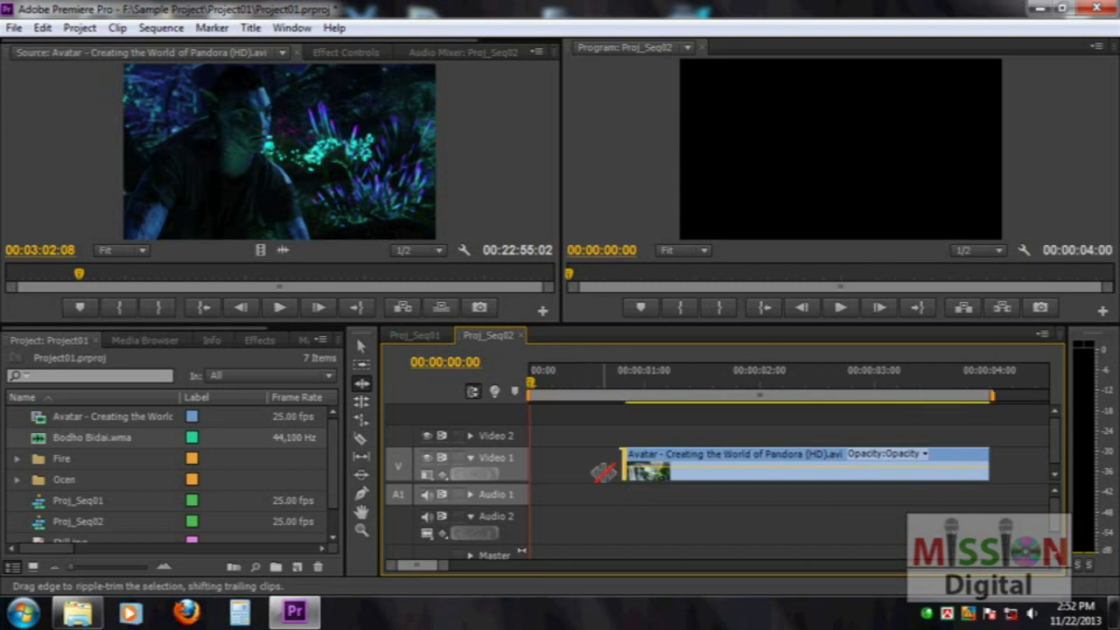
# Extend the Avatar clip's start to 00:00:00:00 with the Rolling Edit tool, preview it, and roll the start back to about 00:00:00:21
pyautogui.click(363, 387)
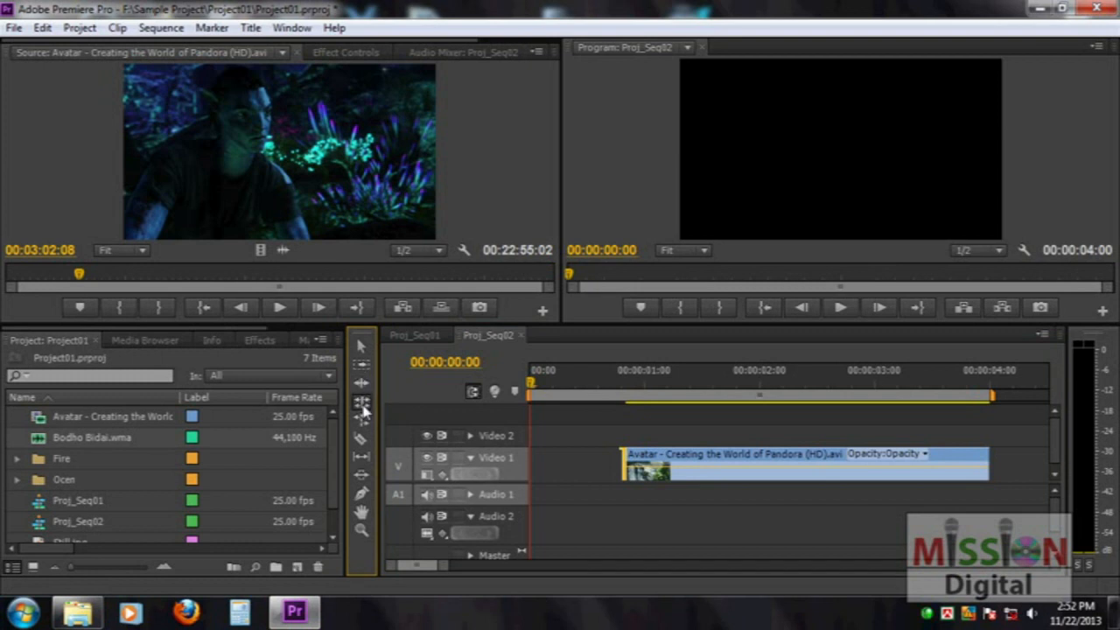
pyautogui.click(362, 404)
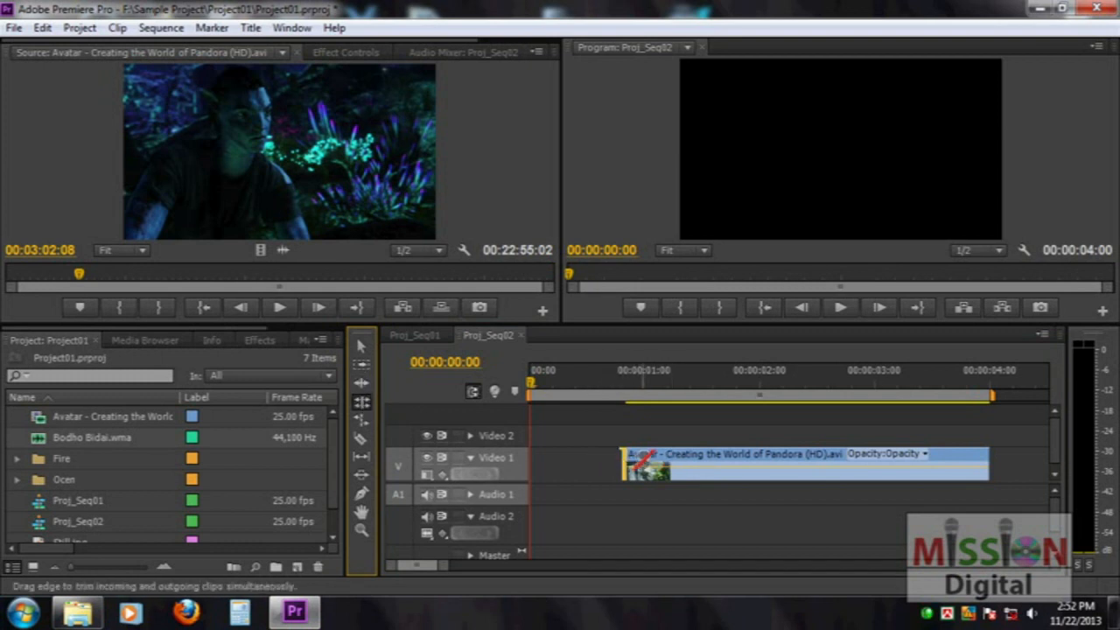
pyautogui.click(678, 461)
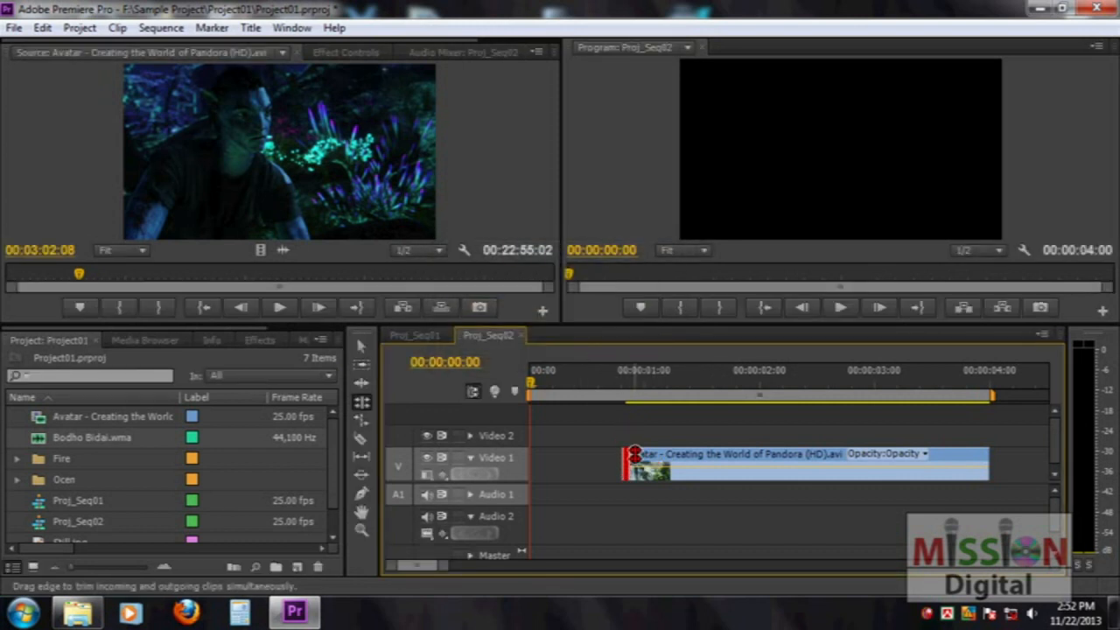
pyautogui.moveTo(625, 461); pyautogui.dragTo(533, 473)
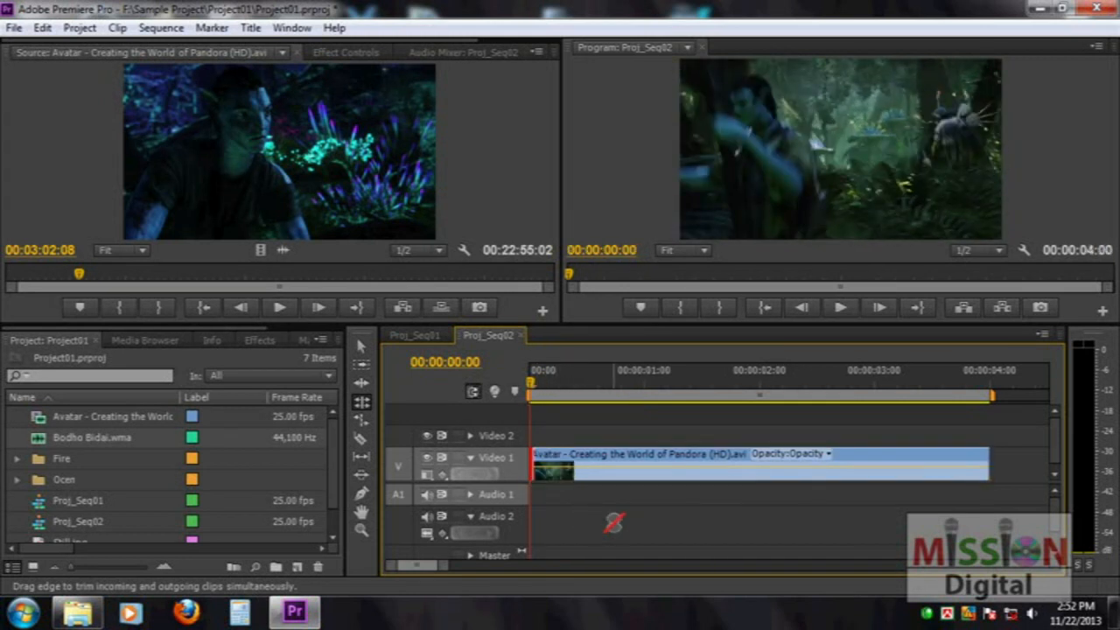
pyautogui.press('space')
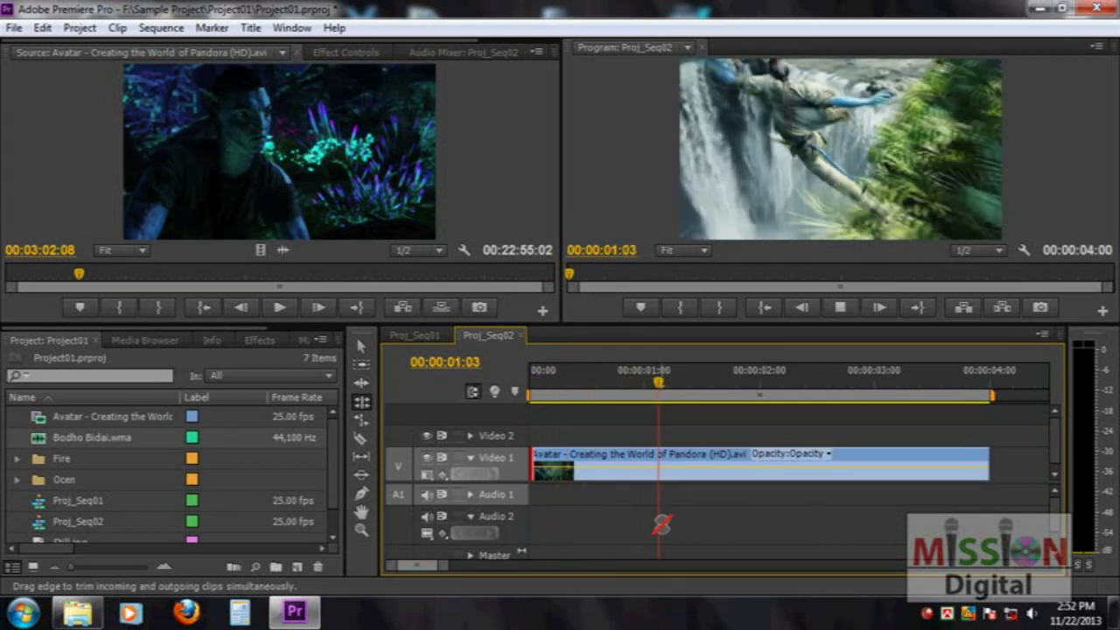
pyautogui.press('space')
pyautogui.moveTo(731, 397); pyautogui.dragTo(757, 413)
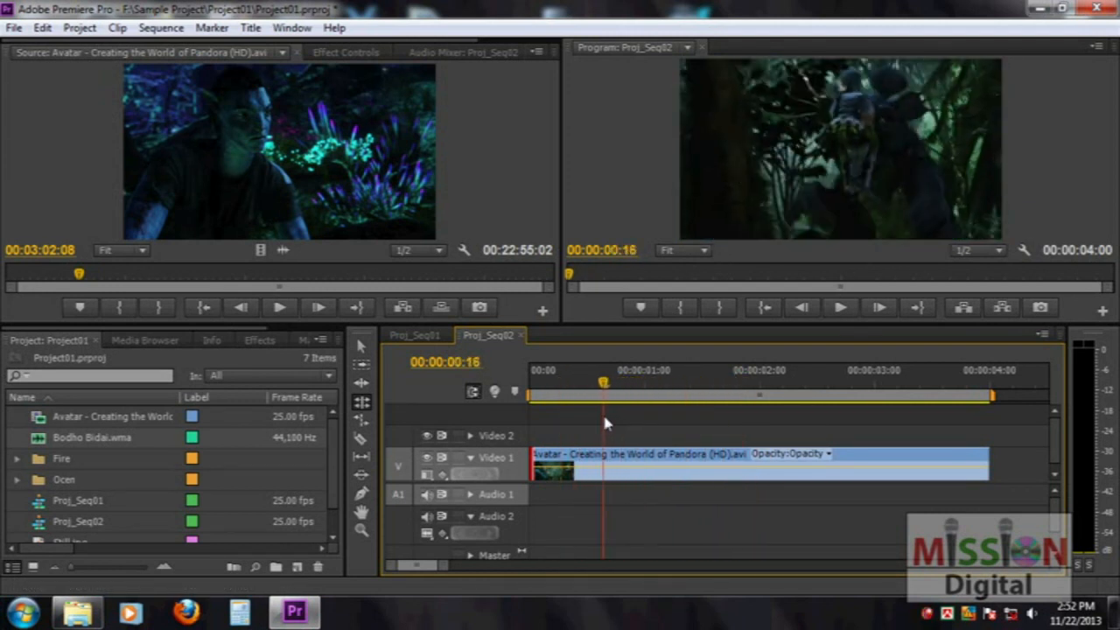
pyautogui.moveTo(532, 462); pyautogui.dragTo(625, 456)
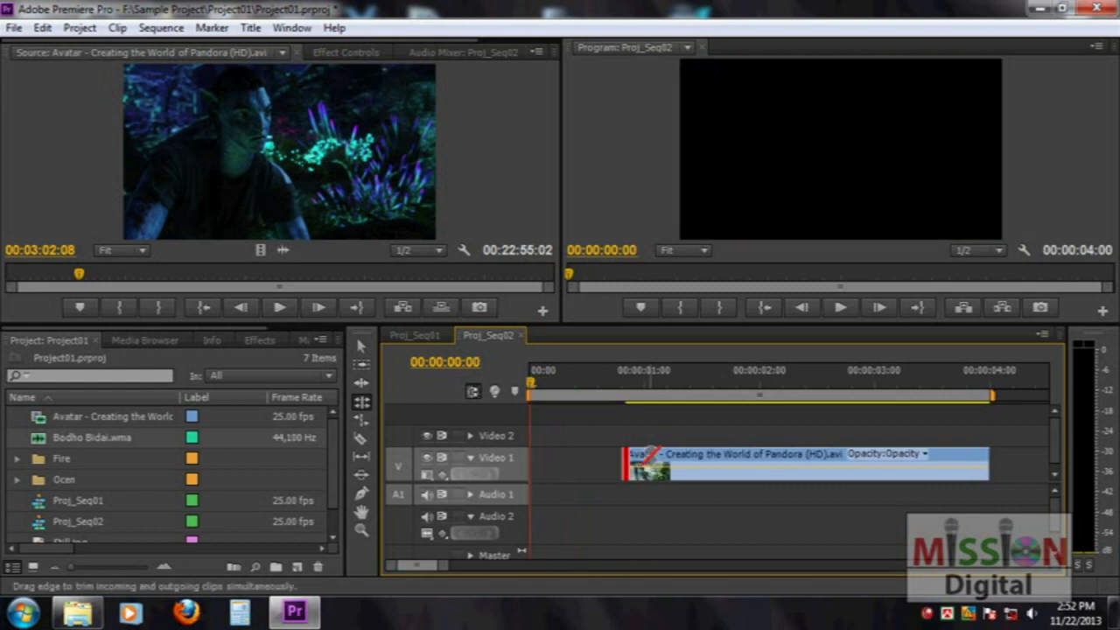
# Rate-stretch the Avatar clip's start to the beginning of the sequence, slowing it to 79% speed
pyautogui.click(362, 421)
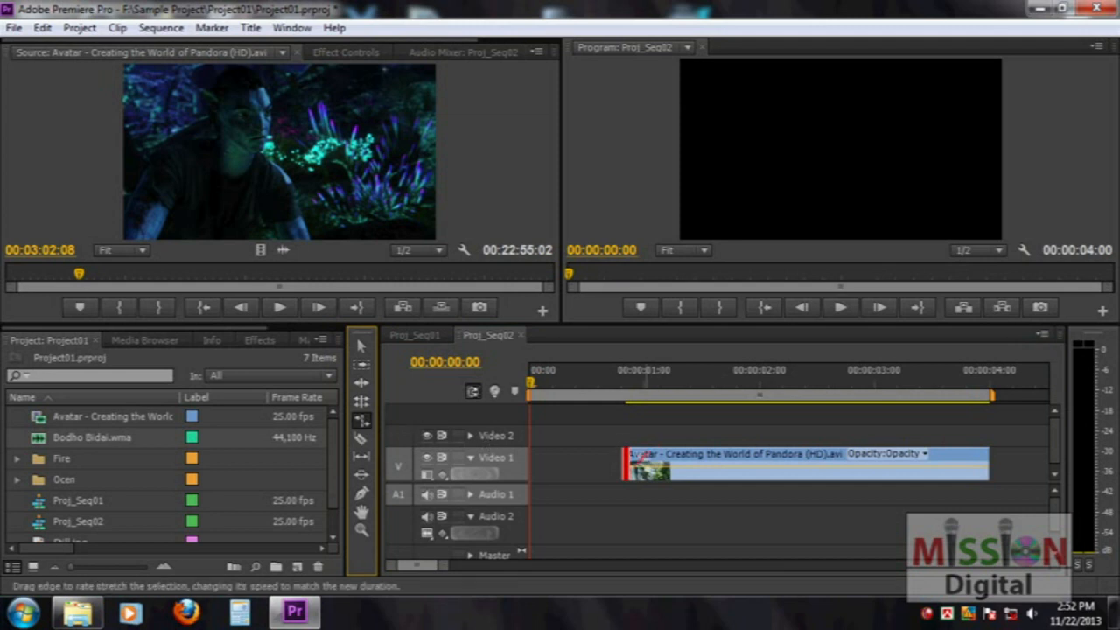
pyautogui.moveTo(624, 462); pyautogui.dragTo(557, 463)
pyautogui.moveTo(551, 384); pyautogui.dragTo(529, 462)
pyautogui.hotkey('ctrl', 'z')
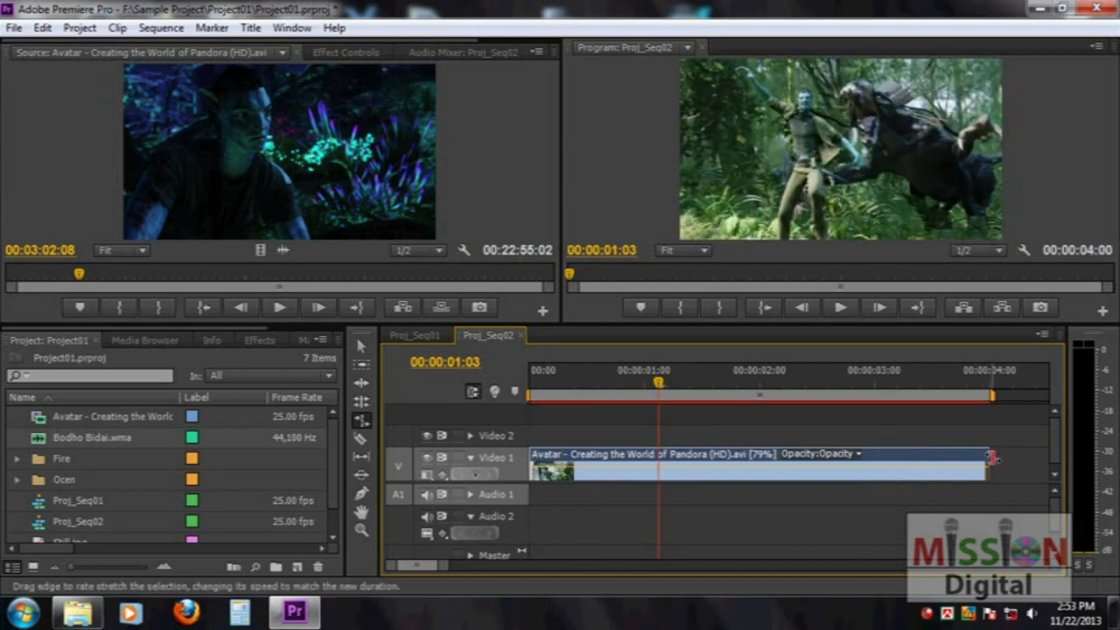
# Rate-stretch the Avatar clip's end to 00:00:04:13, play the slowed clip from the start, and undo both stretches
pyautogui.moveTo(988, 456); pyautogui.dragTo(1046, 457)
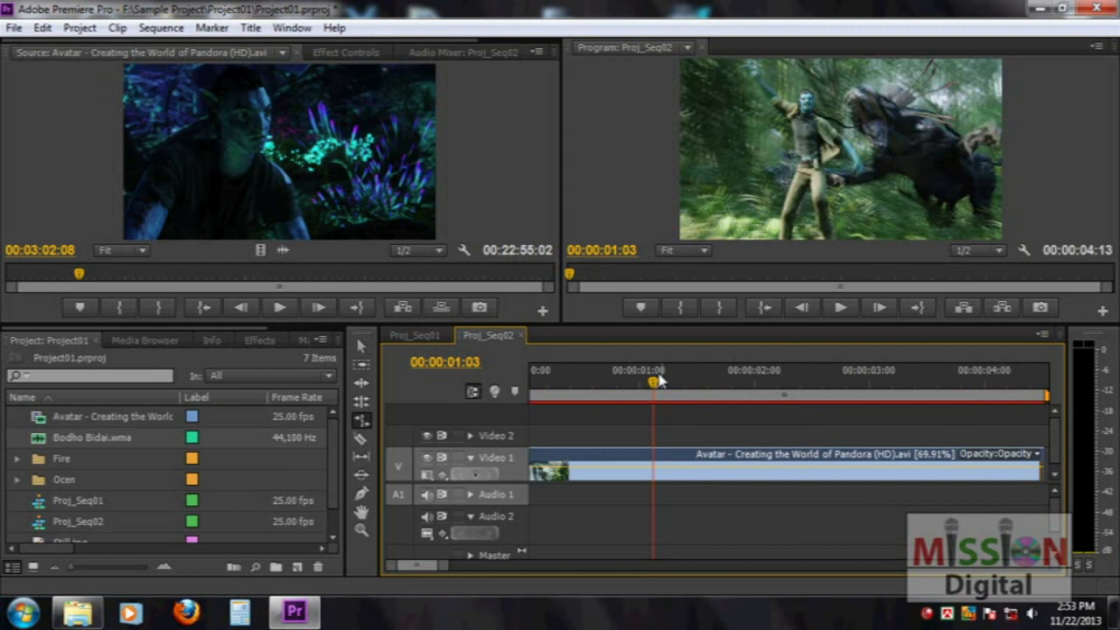
pyautogui.press('Home')
pyautogui.press('space')
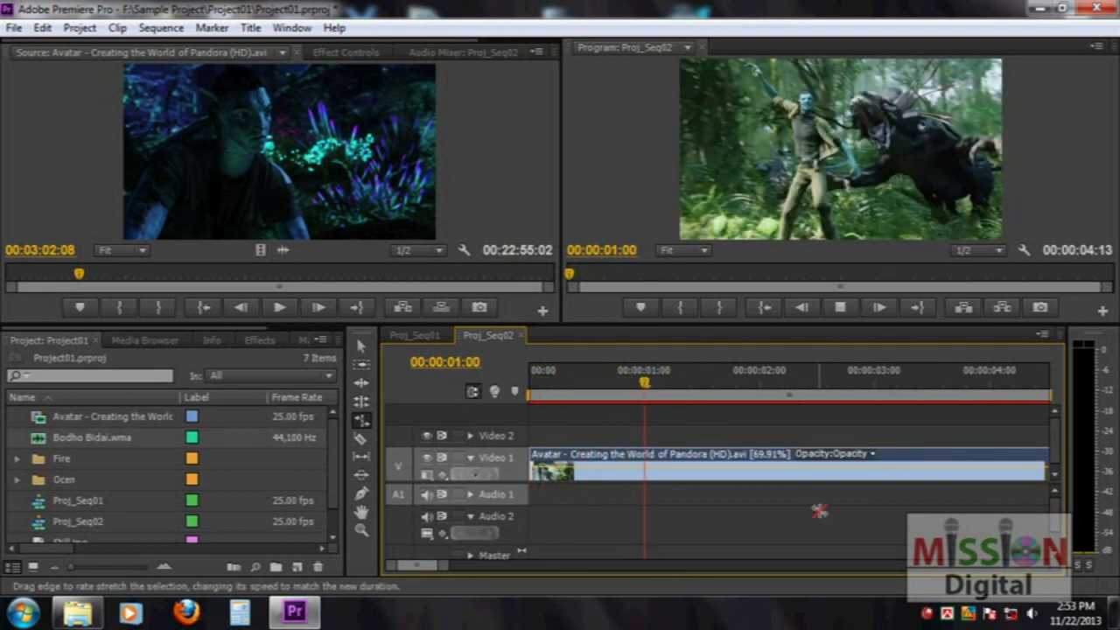
pyautogui.press('space')
pyautogui.hotkey('ctrl', 'z')
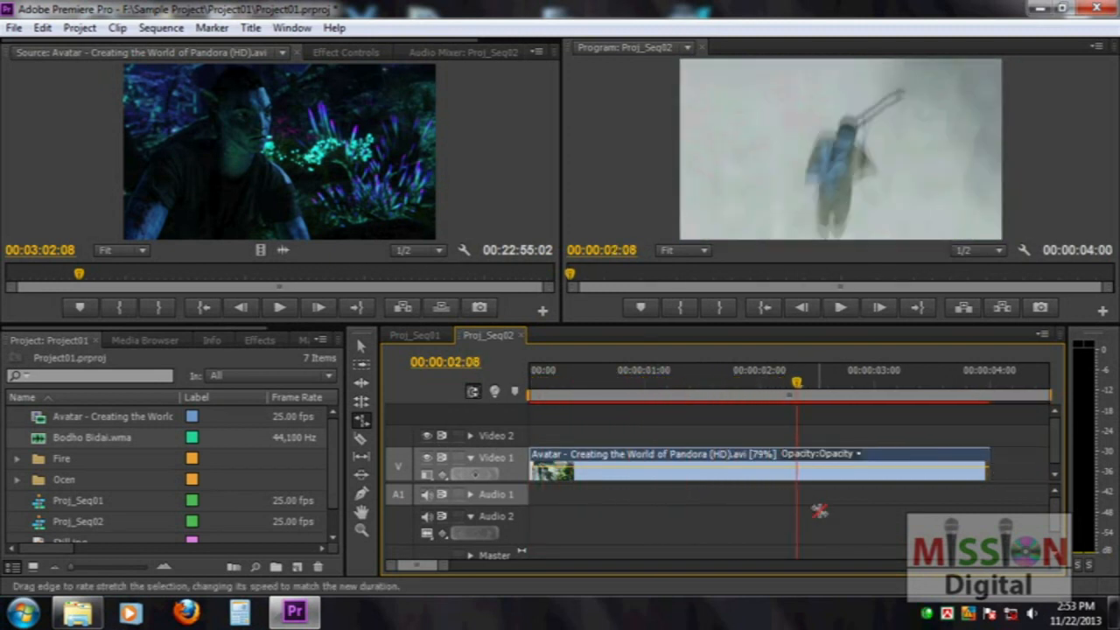
pyautogui.hotkey('ctrl', 'z')
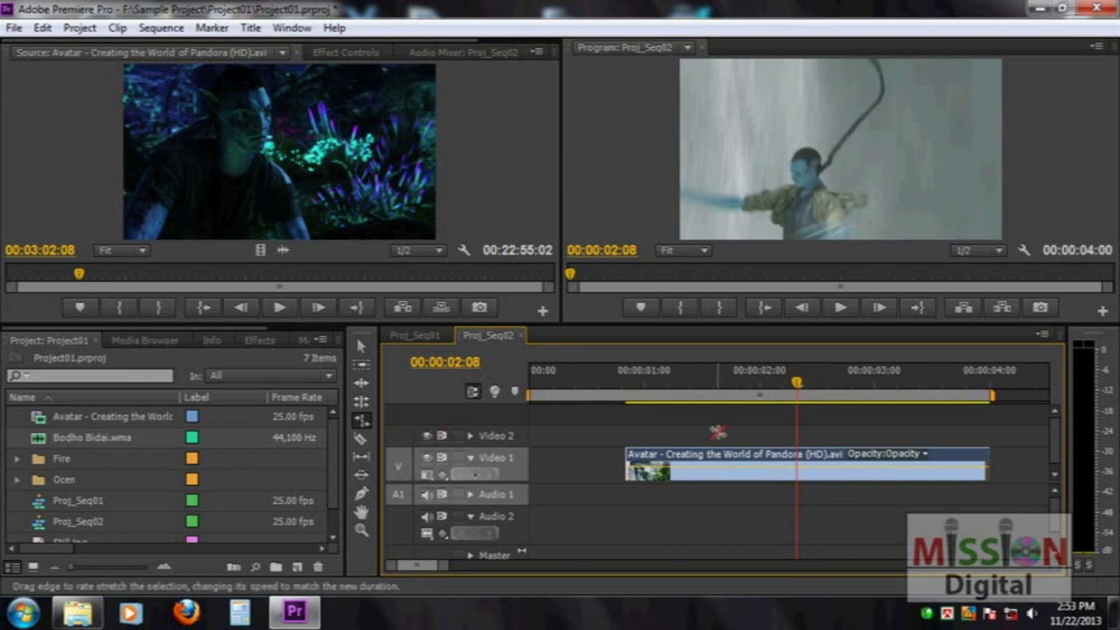
# Rate-stretch the Avatar clip's end in to 00:00:01:07 and play the sped-up clip from the sequence start
pyautogui.press('-')
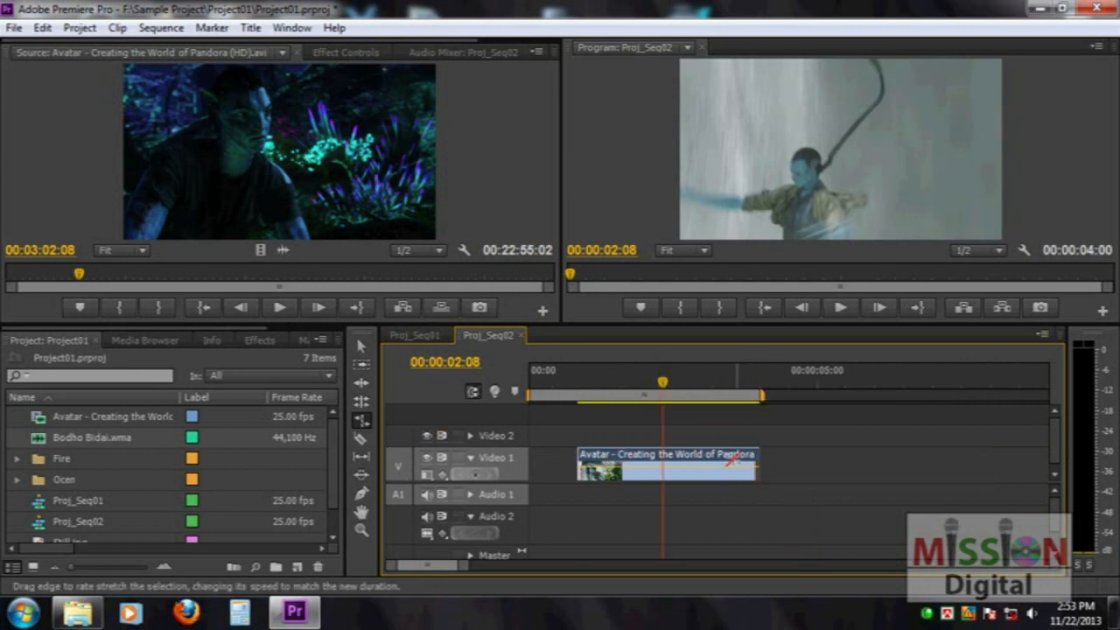
pyautogui.press('=')
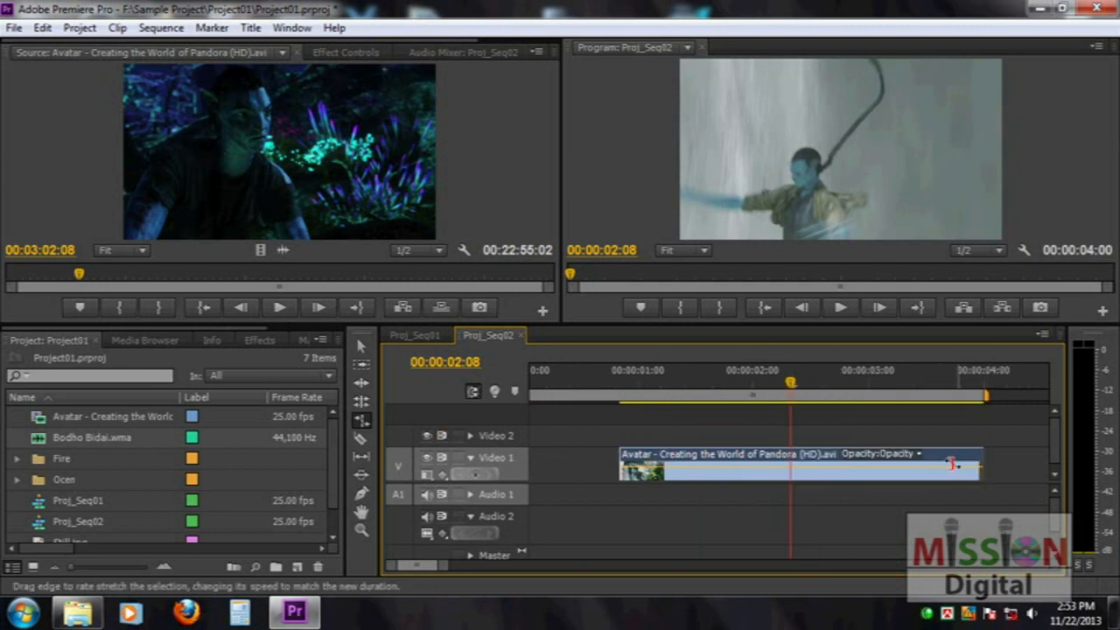
pyautogui.click(974, 459)
pyautogui.moveTo(982, 454); pyautogui.dragTo(669, 456)
pyautogui.click(611, 382)
pyautogui.press('space')
pyautogui.press('Home')
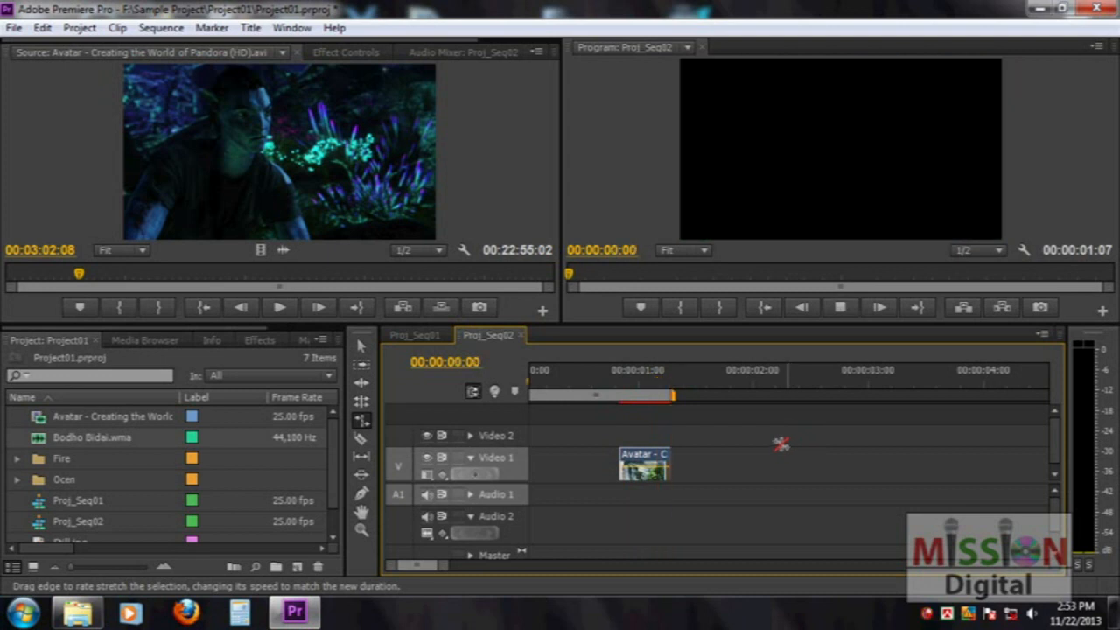
pyautogui.press('space')
pyautogui.press('Home')
pyautogui.press('space')
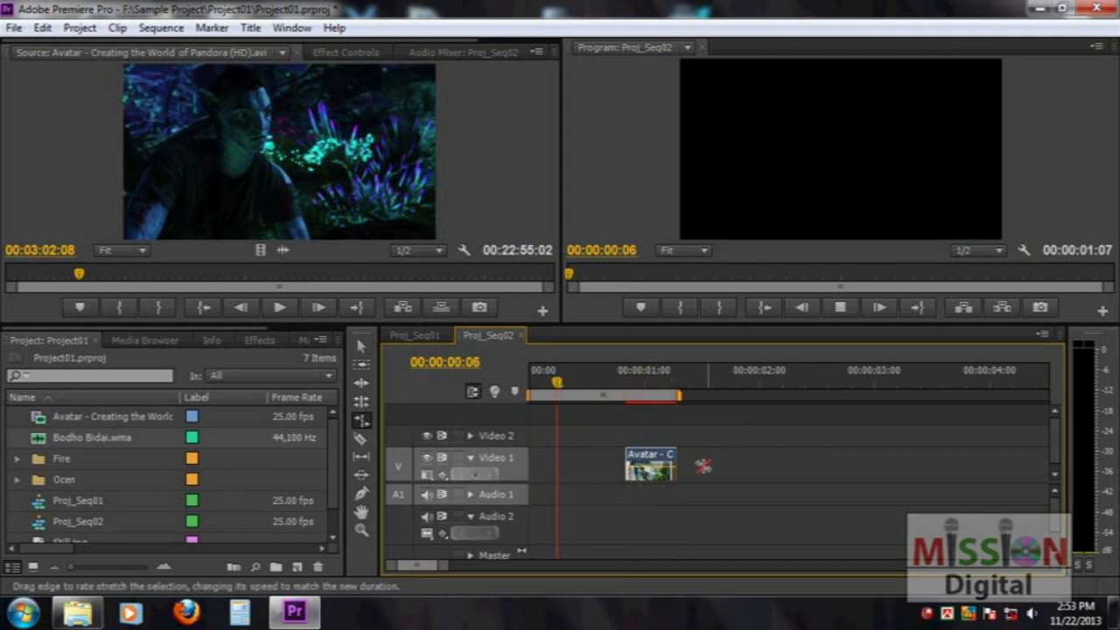
# Rate-stretch the Avatar clip's end back out to 00:00:04:00, stop playback, and undo the latest clip edits
pyautogui.moveTo(685, 456); pyautogui.dragTo(995, 456)
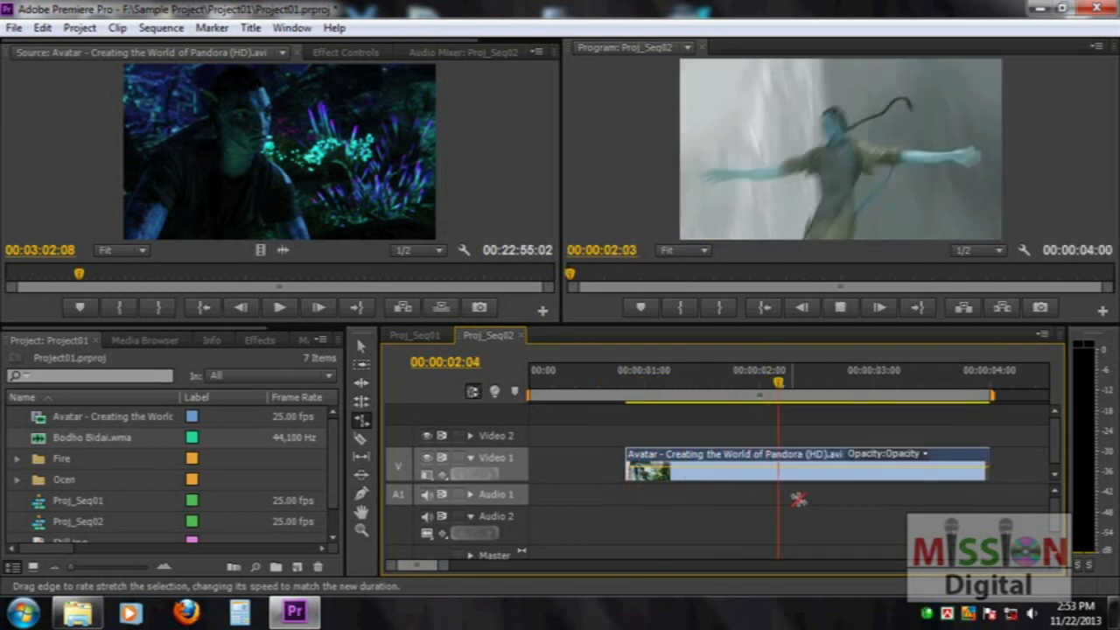
pyautogui.press('space')
pyautogui.hotkey('ctrl', 'z')
pyautogui.hotkey('ctrl', 'z')
pyautogui.hotkey('ctrl', 'z')
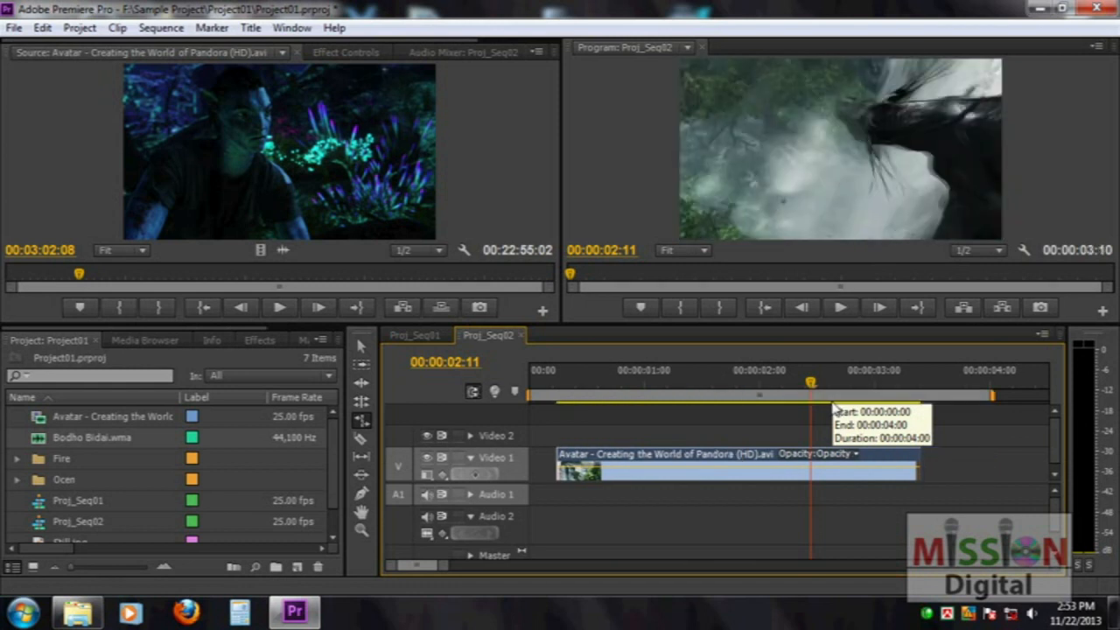
# Trim the Avatar clip's start in to 00:00:00:18 at the playhead, and undo the trim
pyautogui.moveTo(555, 387); pyautogui.dragTo(614, 388)
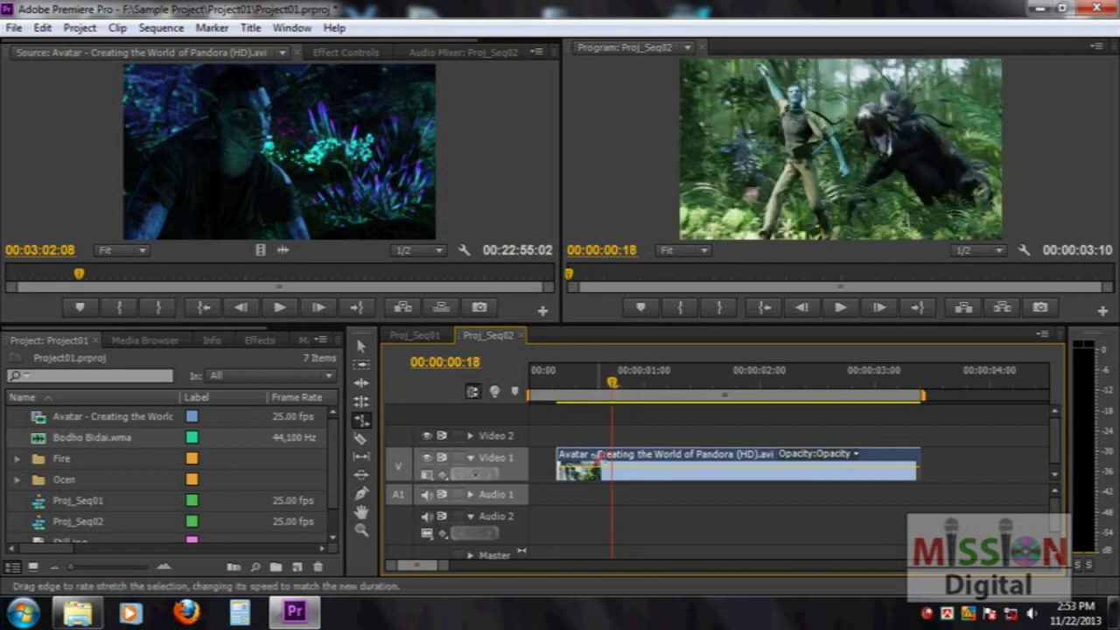
pyautogui.click(361, 345)
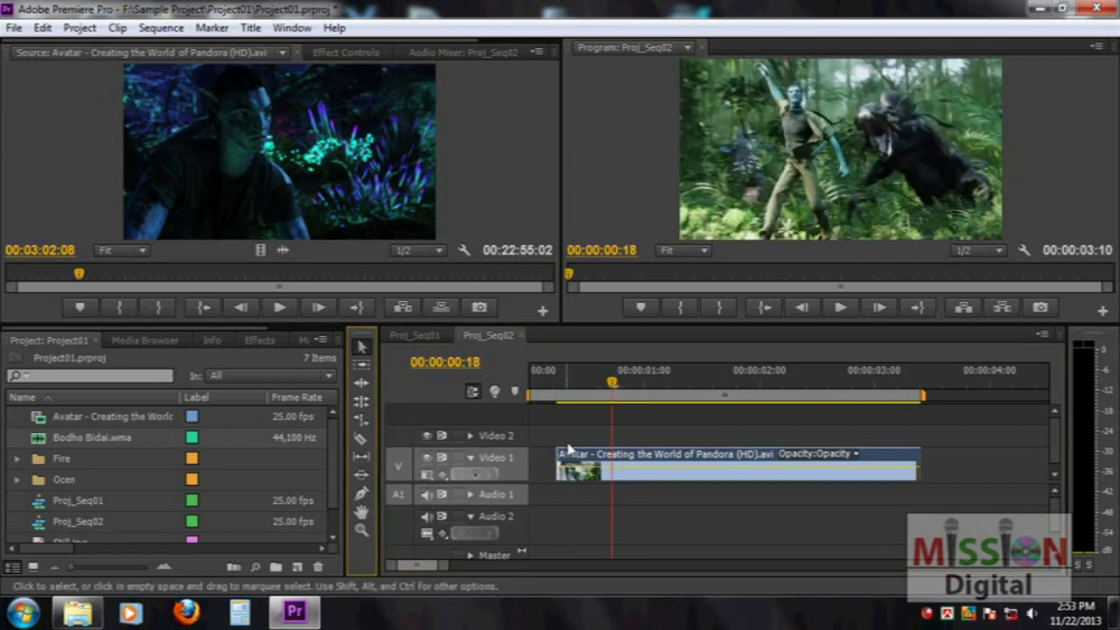
pyautogui.moveTo(561, 453); pyautogui.dragTo(612, 455)
pyautogui.hotkey('ctrl', 'z')
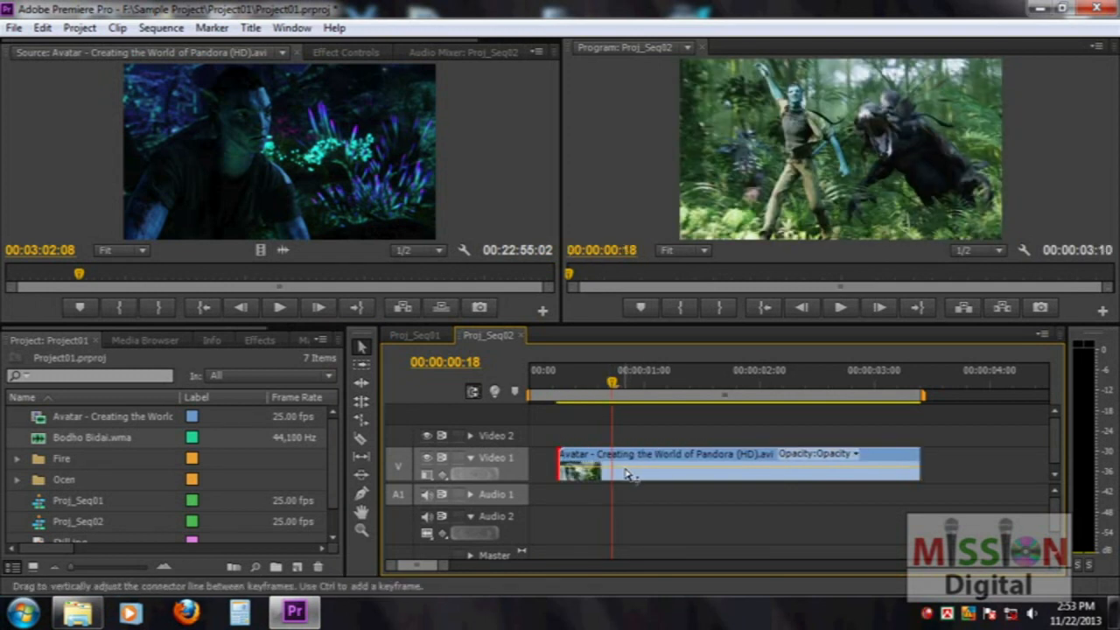
# Split the Avatar clip with the Razor tool at 00:00:00:18 and delete the portion before the cut
pyautogui.click(361, 438)
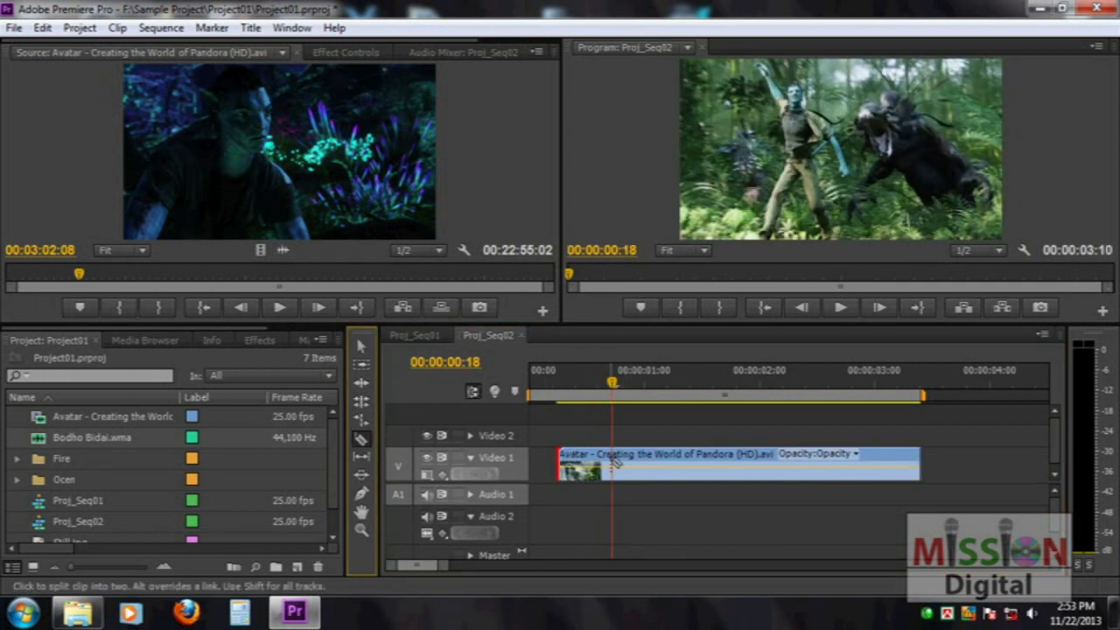
pyautogui.click(614, 461)
pyautogui.click(360, 347)
pyautogui.click(584, 458)
pyautogui.press('Delete')
# Split the remaining Avatar clip at 00:00:01:07 and delete the portion after the cut
pyautogui.moveTo(624, 388); pyautogui.dragTo(677, 396)
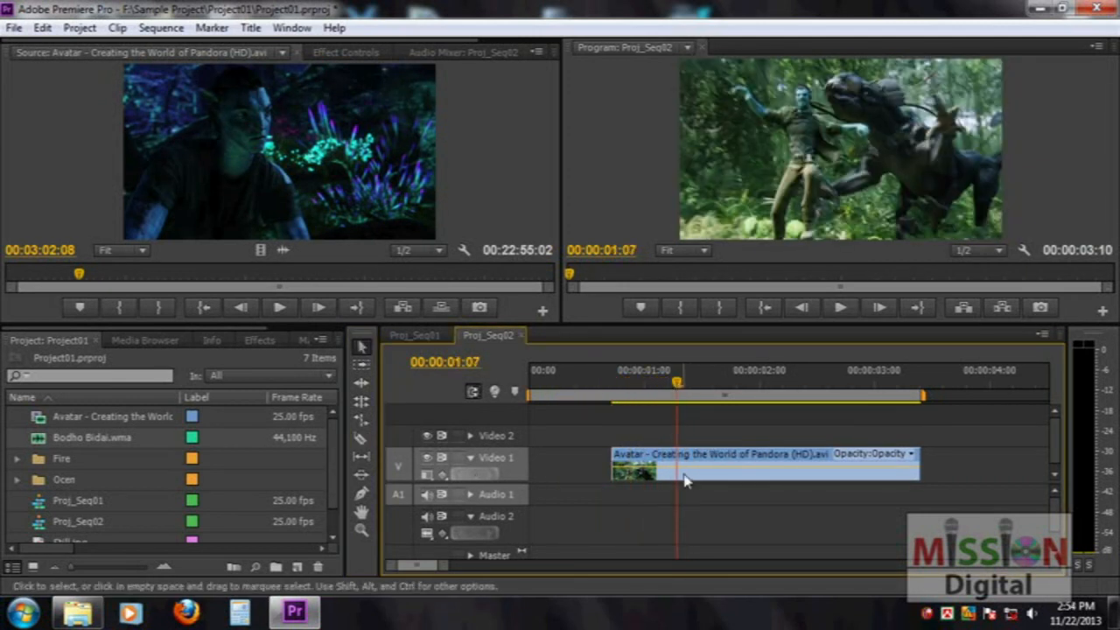
pyautogui.press('c')
pyautogui.click(679, 463)
pyautogui.press('v')
pyautogui.click(708, 463)
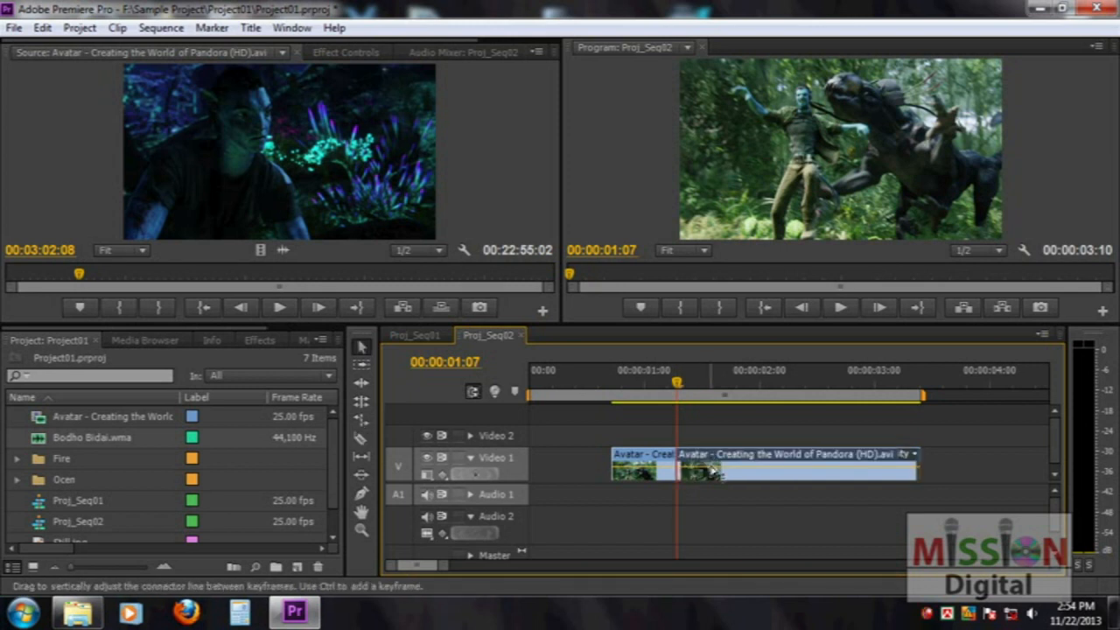
pyautogui.press('Delete')
# Play the short Avatar clip, and return the playhead to its start at 00:00:00:18
pyautogui.moveTo(647, 390); pyautogui.dragTo(615, 391)
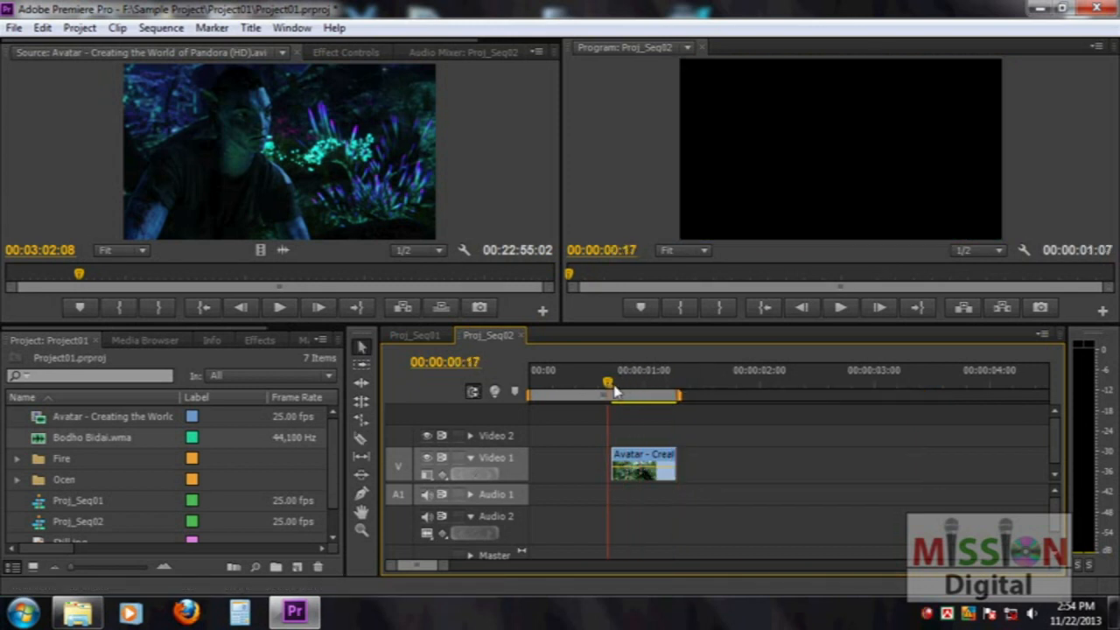
pyautogui.press('space')
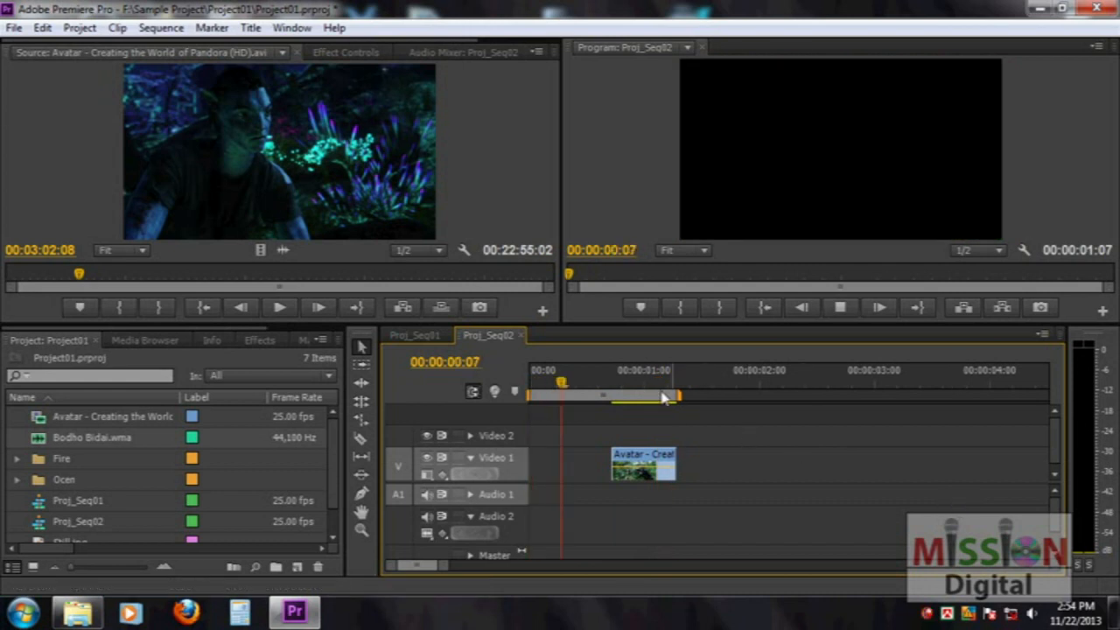
pyautogui.moveTo(614, 391)
pyautogui.mouseDown()
pyautogui.moveTo(656, 391)
pyautogui.moveTo(615, 396)
pyautogui.mouseUp()
# Rate-stretch the short Avatar clip's end out to 00:00:04:09 and play the slowed clip
pyautogui.click(361, 420)
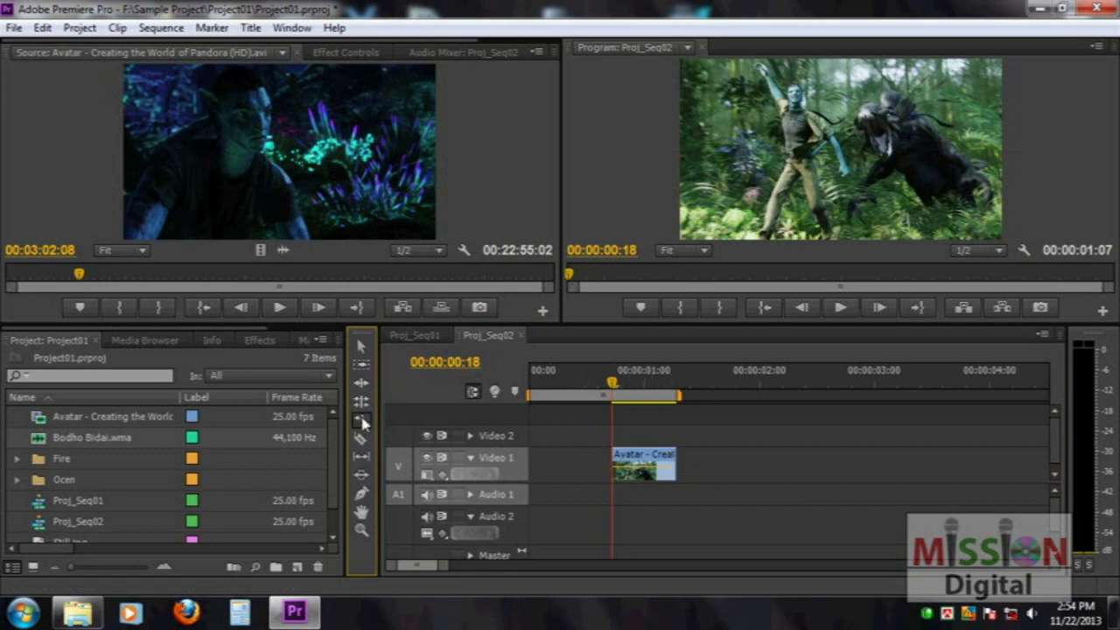
pyautogui.moveTo(677, 457); pyautogui.dragTo(1028, 457)
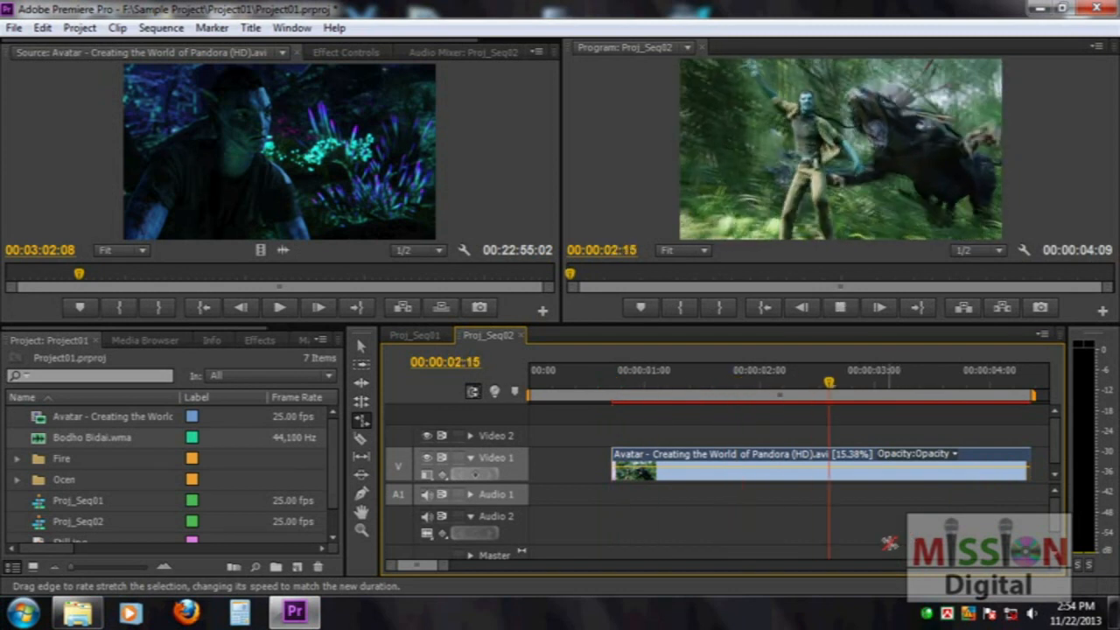
pyautogui.press('space')
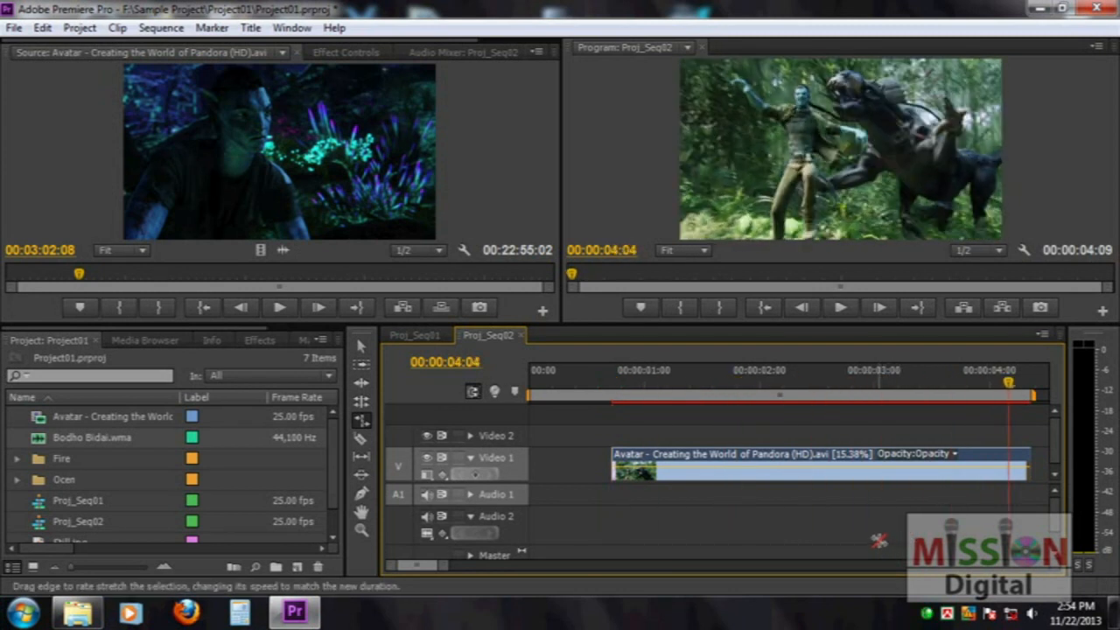
# Undo the long stretch, rate-stretch the short clip's end in to 00:00:00:24, and place the playhead there
pyautogui.hotkey('ctrl', 'z')
pyautogui.moveTo(650, 455); pyautogui.dragTo(640, 456)
pyautogui.moveTo(604, 381); pyautogui.dragTo(639, 384)
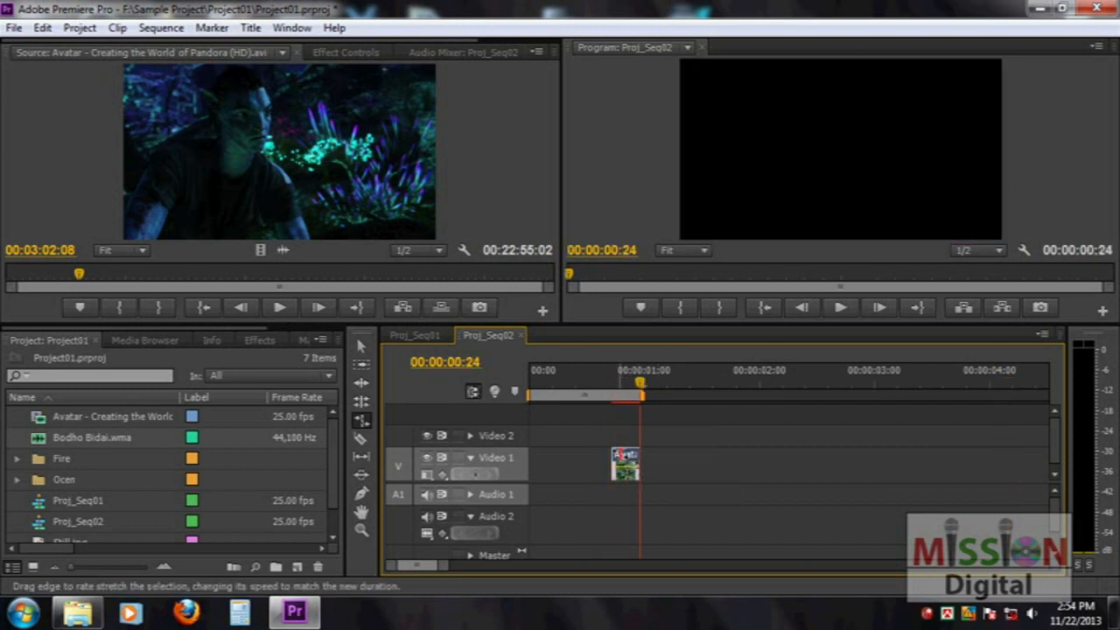
# Undo the rate stretch, the razor cuts and deletions, and the earlier position edits of the Avatar clip
pyautogui.hotkey('ctrl', 'z')
pyautogui.hotkey('ctrl', 'z')
pyautogui.hotkey('ctrl', 'z')
pyautogui.hotkey('ctrl', 'z')
pyautogui.hotkey('ctrl', 'z')
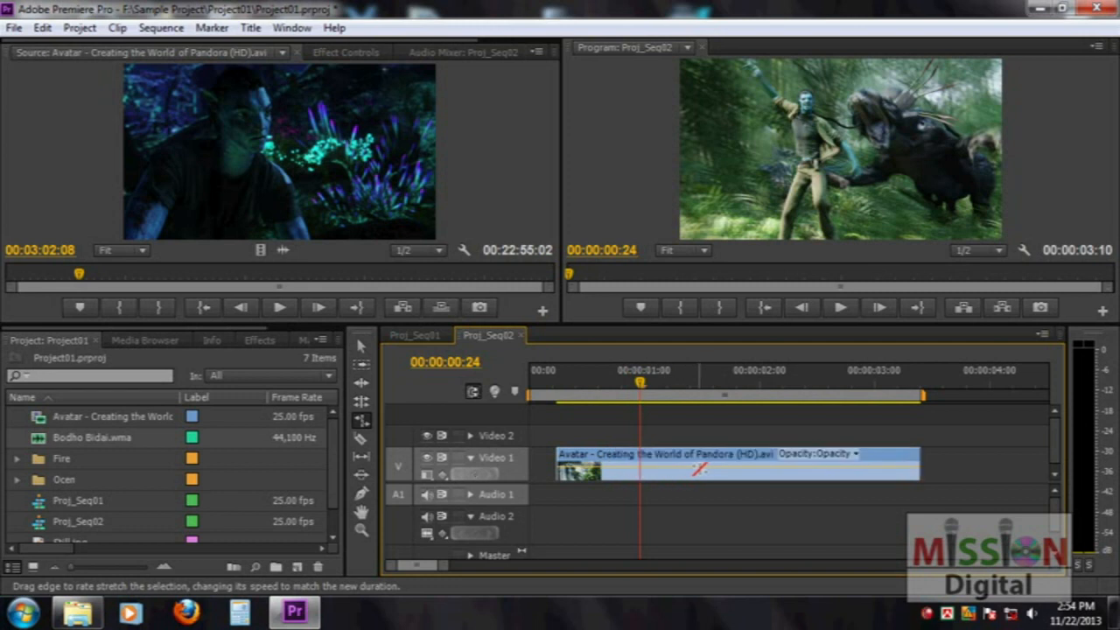
pyautogui.hotkey('ctrl', 'z')
pyautogui.hotkey('ctrl', 'z')
pyautogui.hotkey('ctrl', 'z')
pyautogui.hotkey('ctrl', 'z')
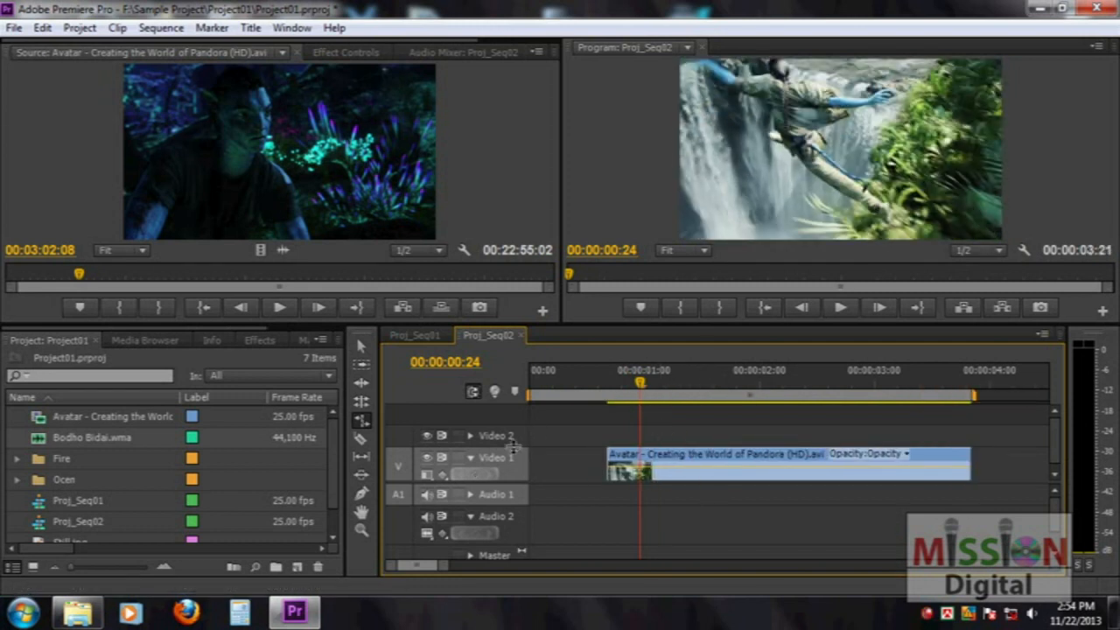
# Split the Avatar clip into four segments by cutting it at three points with the Razor tool
pyautogui.click(366, 424)
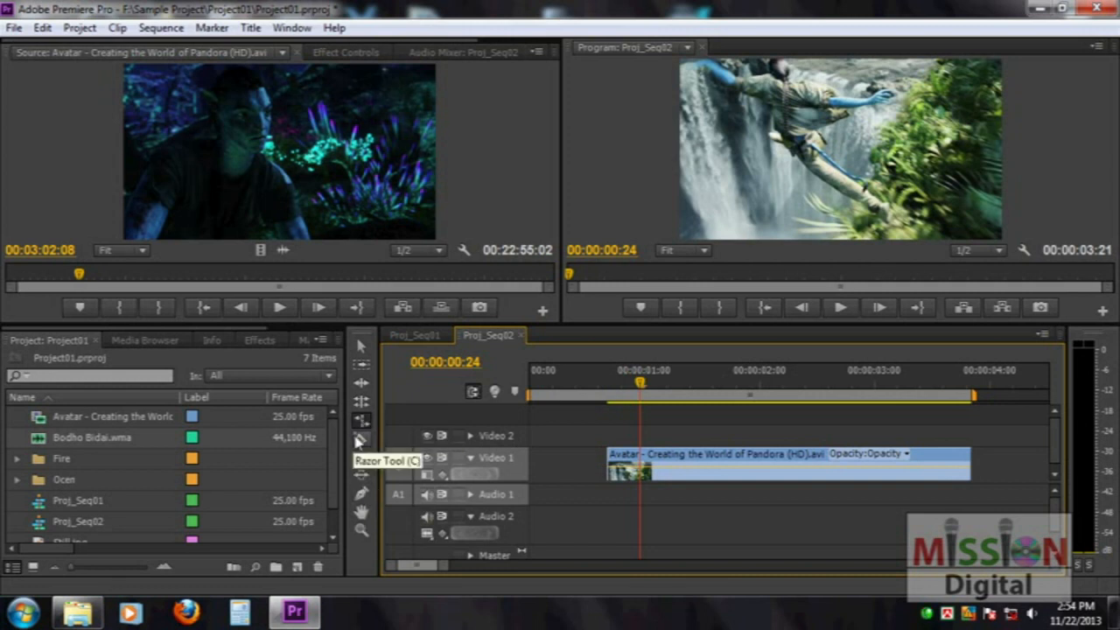
pyautogui.click(358, 441)
pyautogui.moveTo(642, 385)
pyautogui.mouseDown()
pyautogui.moveTo(670, 385)
pyautogui.moveTo(658, 384)
pyautogui.mouseUp()
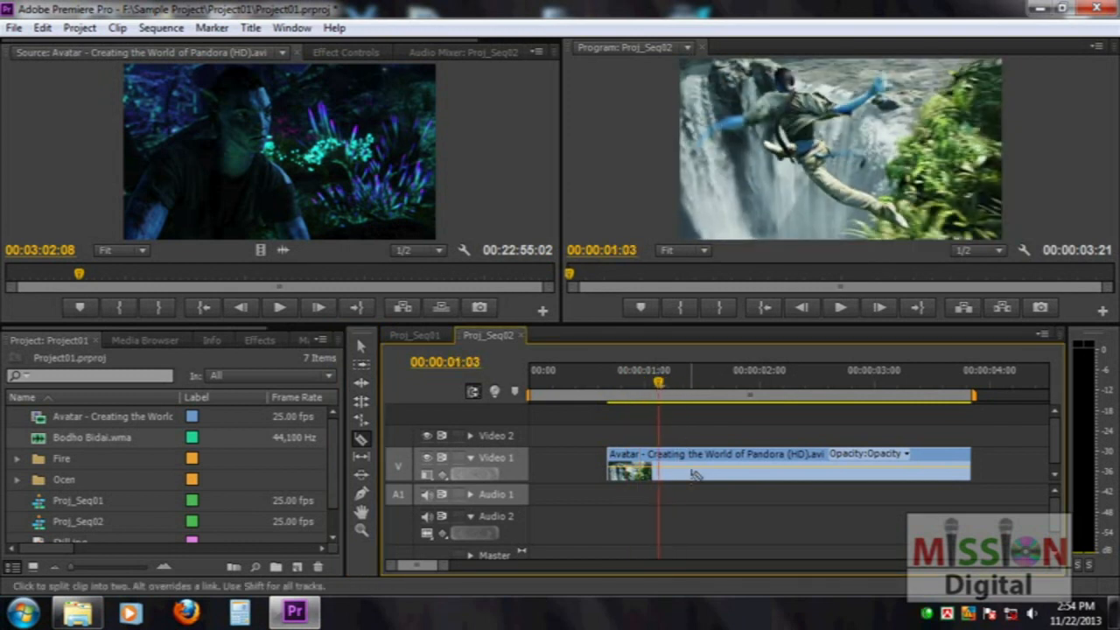
pyautogui.click(690, 470)
pyautogui.click(774, 466)
pyautogui.click(850, 468)
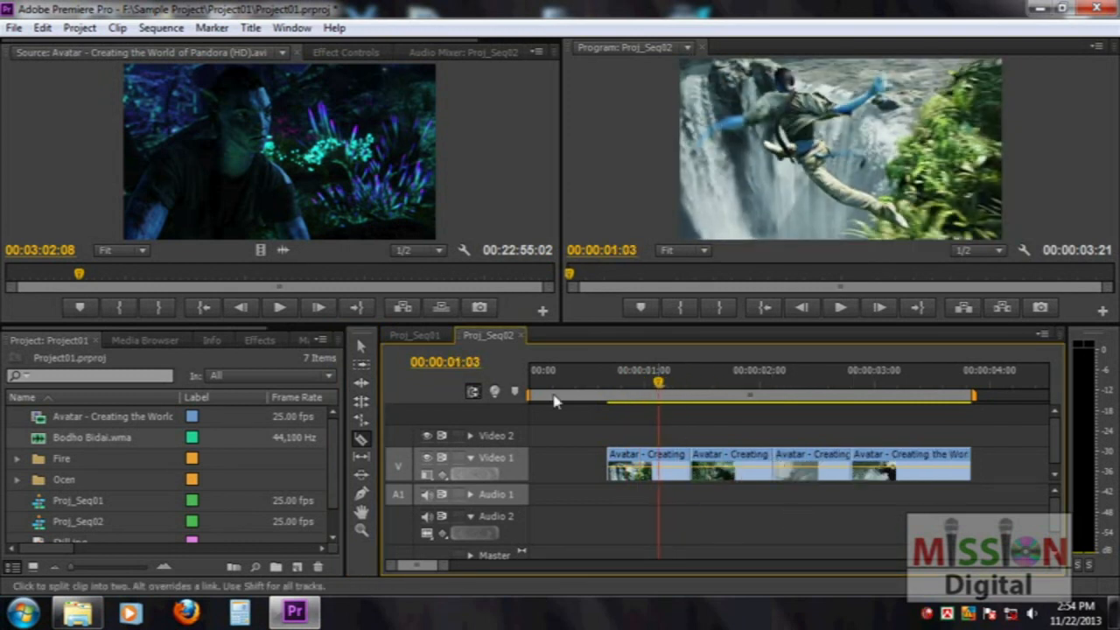
# Move the second Avatar segment up to Video 3 with the Selection tool, and undo the move
pyautogui.click(362, 356)
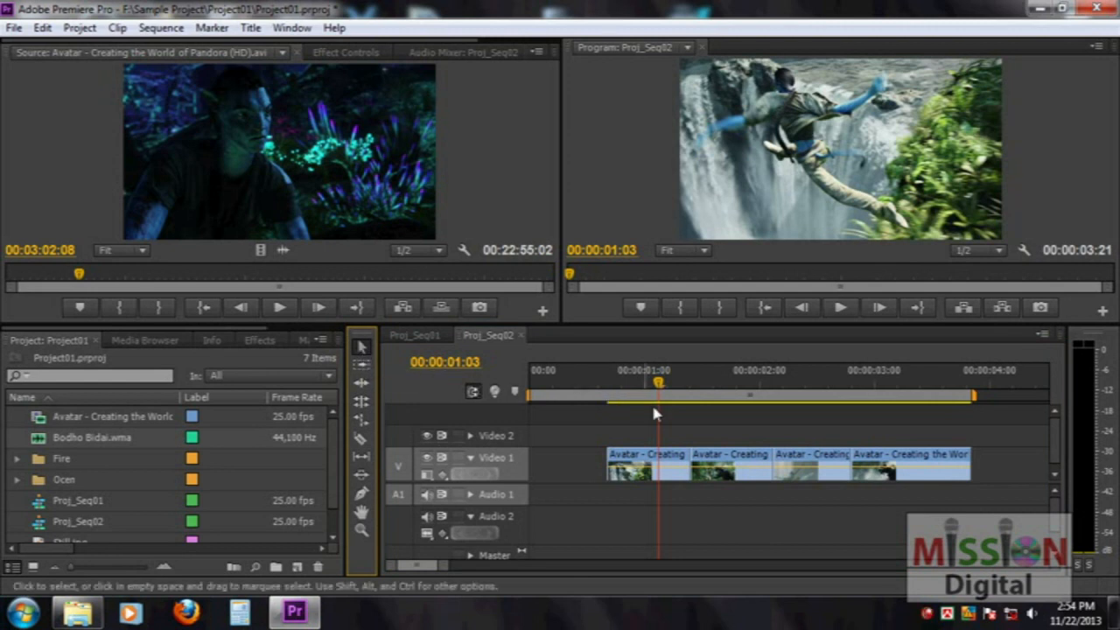
pyautogui.moveTo(716, 457)
pyautogui.mouseDown()
pyautogui.moveTo(717, 424)
pyautogui.moveTo(716, 443)
pyautogui.mouseUp()
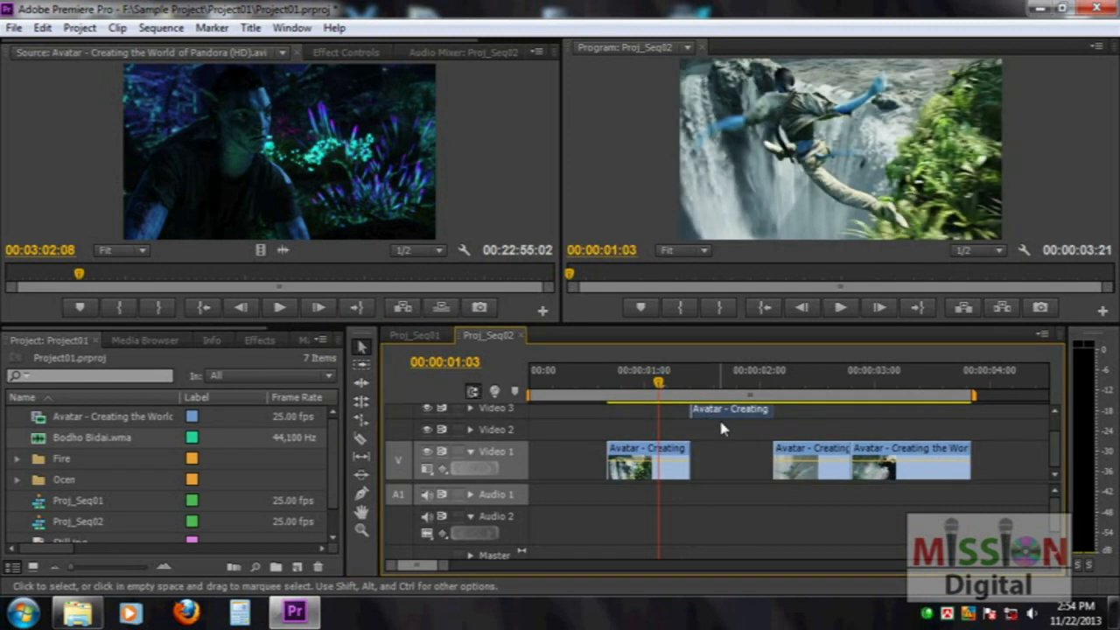
pyautogui.hotkey('ctrl', 'z')
# Delete the second and last Avatar segments, and move the third segment back beside the first on Video 1
pyautogui.click(724, 454)
pyautogui.press('Delete')
pyautogui.click(878, 451)
pyautogui.press('Delete')
pyautogui.moveTo(835, 461); pyautogui.dragTo(735, 455)
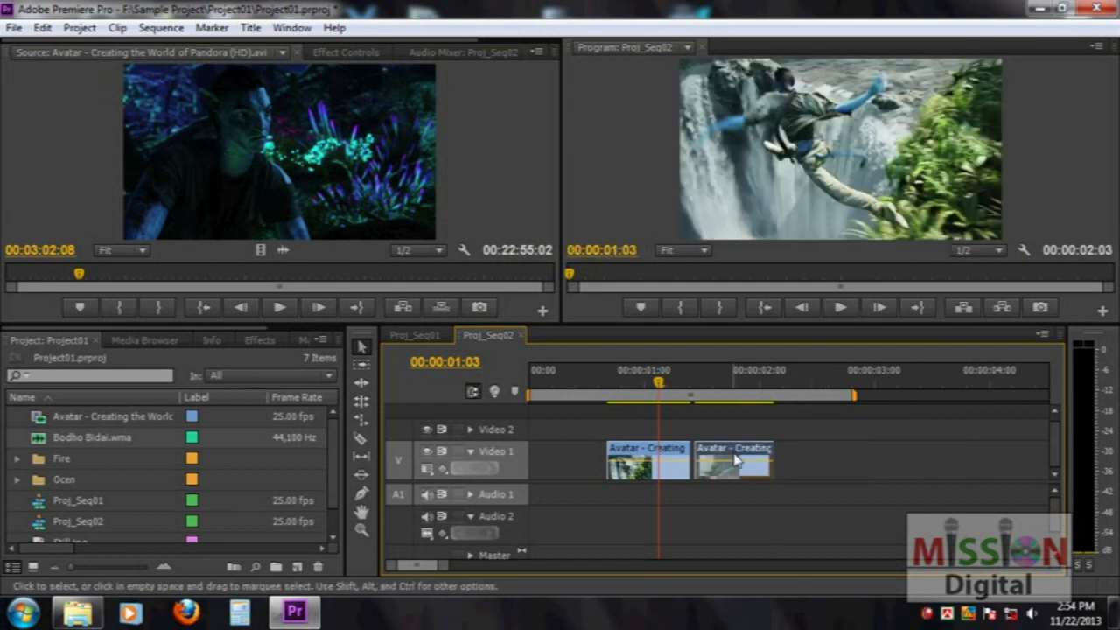
# Undo the segment move, both deletions and the three razor cuts on the Avatar clip
pyautogui.hotkey('ctrl', 'z')
pyautogui.hotkey('ctrl', 'z')
pyautogui.hotkey('ctrl', 'z')
pyautogui.hotkey('ctrl', 'z')
pyautogui.hotkey('ctrl', 'z')
pyautogui.hotkey('ctrl', 'z')
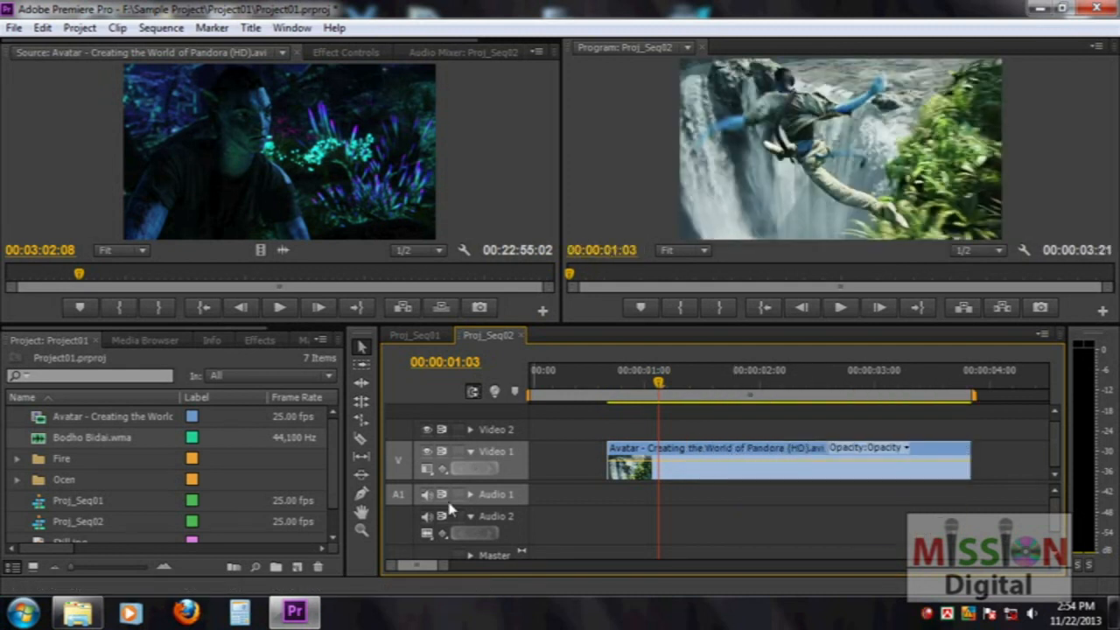
# Slip the Avatar clip to a later part of its source footage, and scrub through it to 00:00:03:14
pyautogui.click(362, 458)
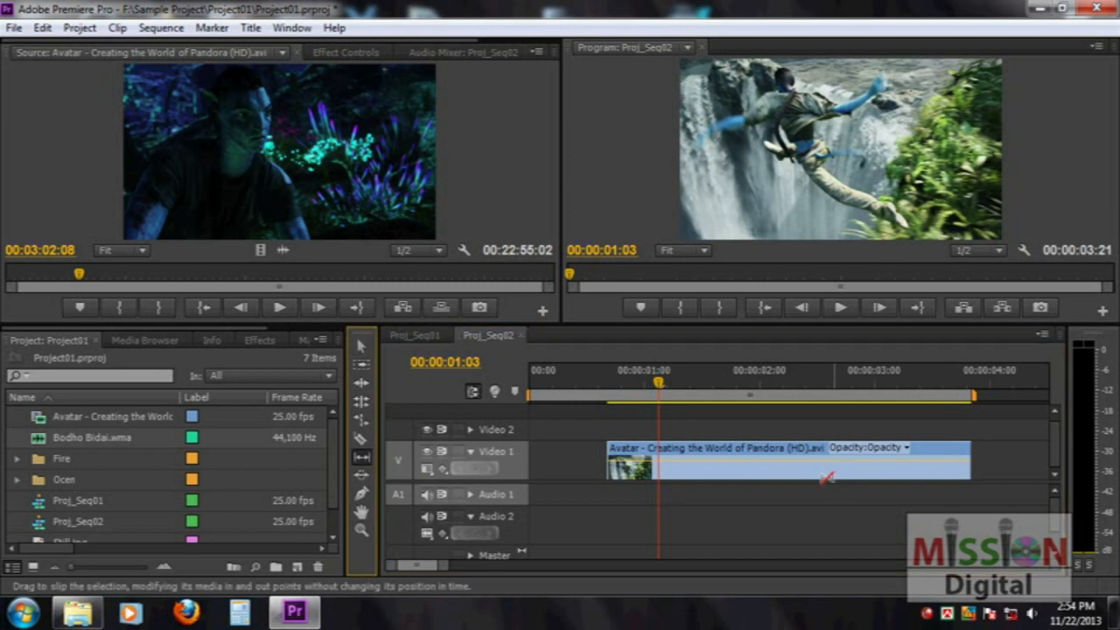
pyautogui.click(722, 449)
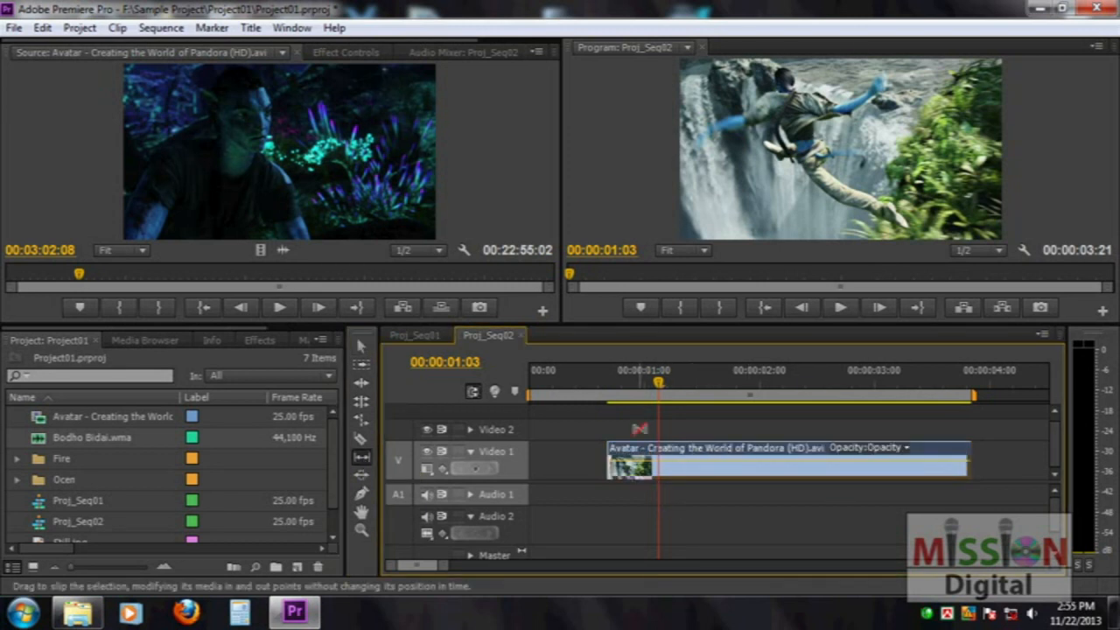
pyautogui.moveTo(768, 448); pyautogui.dragTo(551, 463)
pyautogui.moveTo(656, 385); pyautogui.dragTo(939, 399)
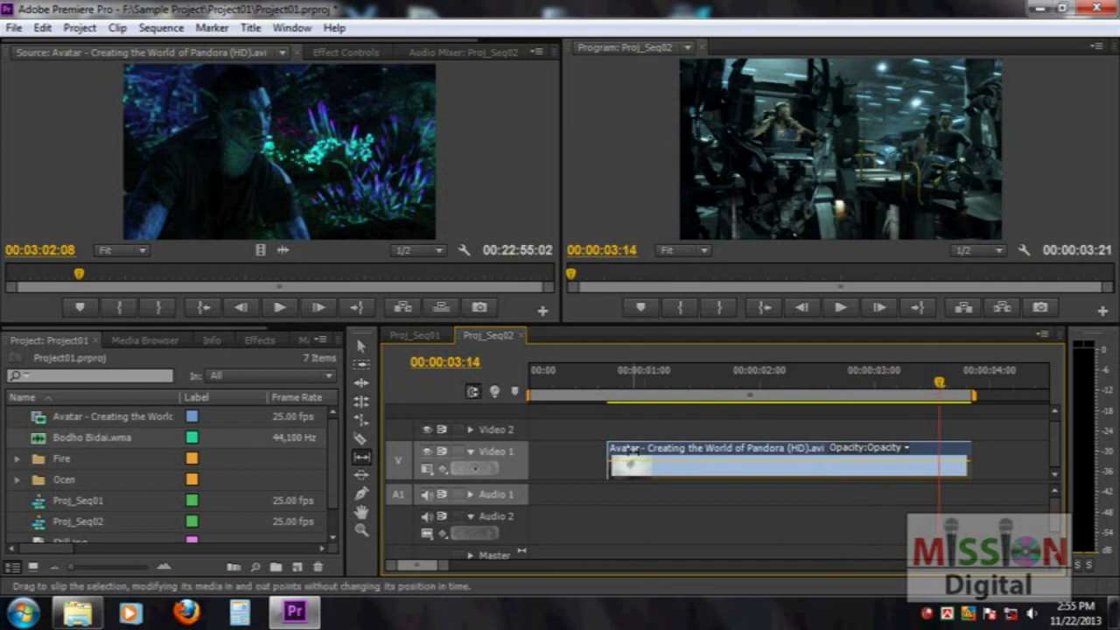
# Slip the Avatar clip's source content within its fixed position on Video 1 and check the frame at 00:00:01:18
pyautogui.moveTo(639, 448); pyautogui.dragTo(860, 468)
pyautogui.moveTo(621, 383); pyautogui.dragTo(733, 390)
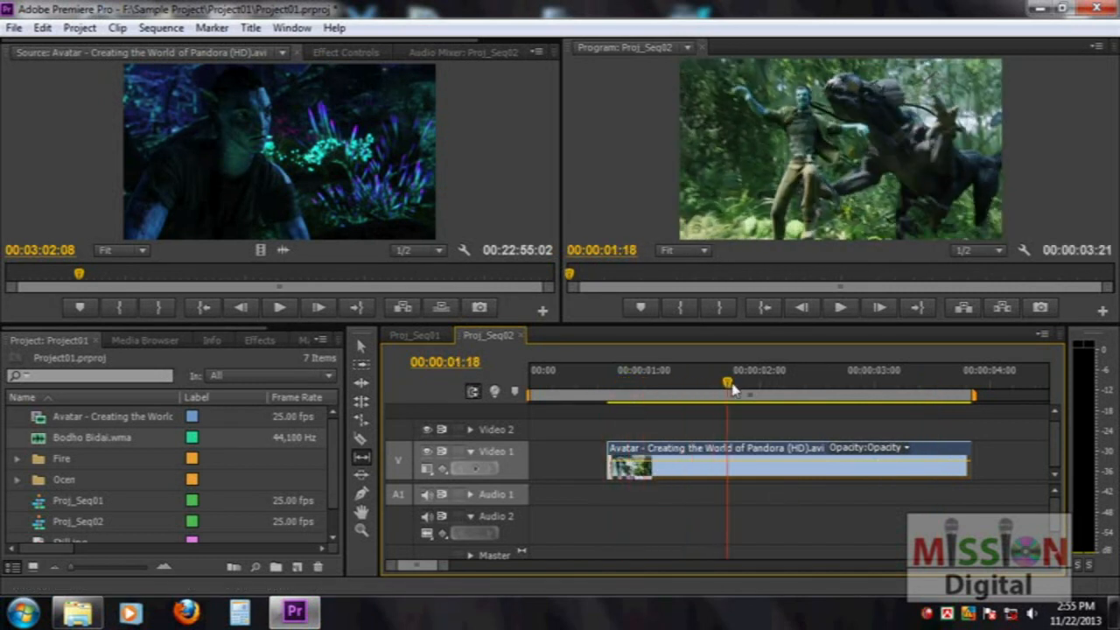
# Try sliding the Avatar clip later along Video 1 with the Slide tool, and undo the moves
pyautogui.click(363, 477)
pyautogui.moveTo(670, 450); pyautogui.dragTo(742, 453)
pyautogui.hotkey('ctrl', 'z')
pyautogui.hotkey('ctrl', 'z')
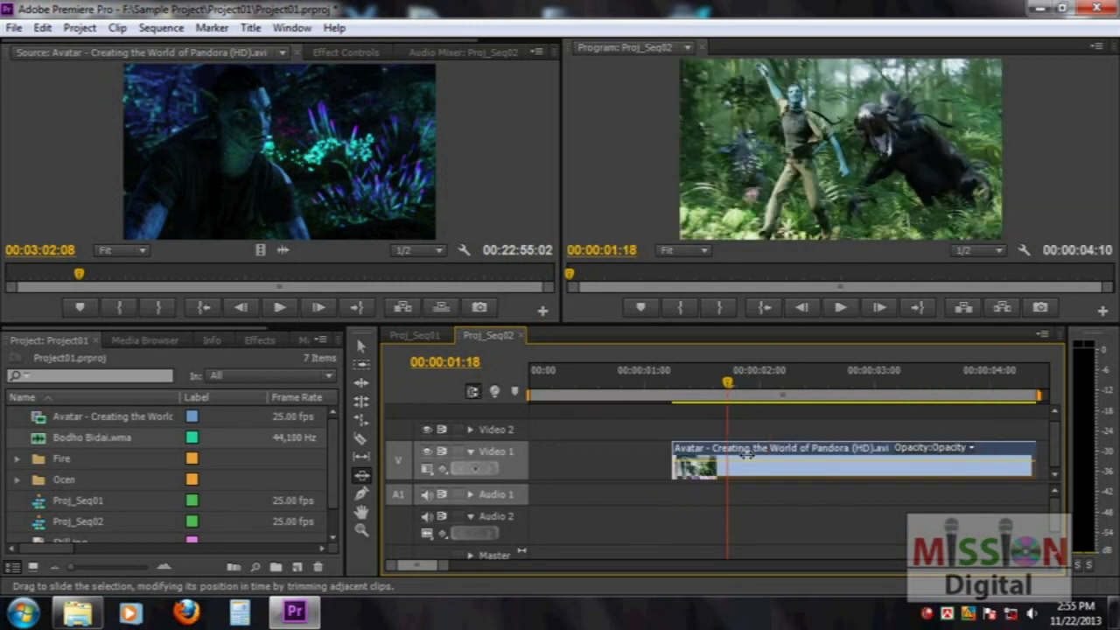
pyautogui.hotkey('ctrl', 'z')
pyautogui.hotkey('ctrl', 'z')
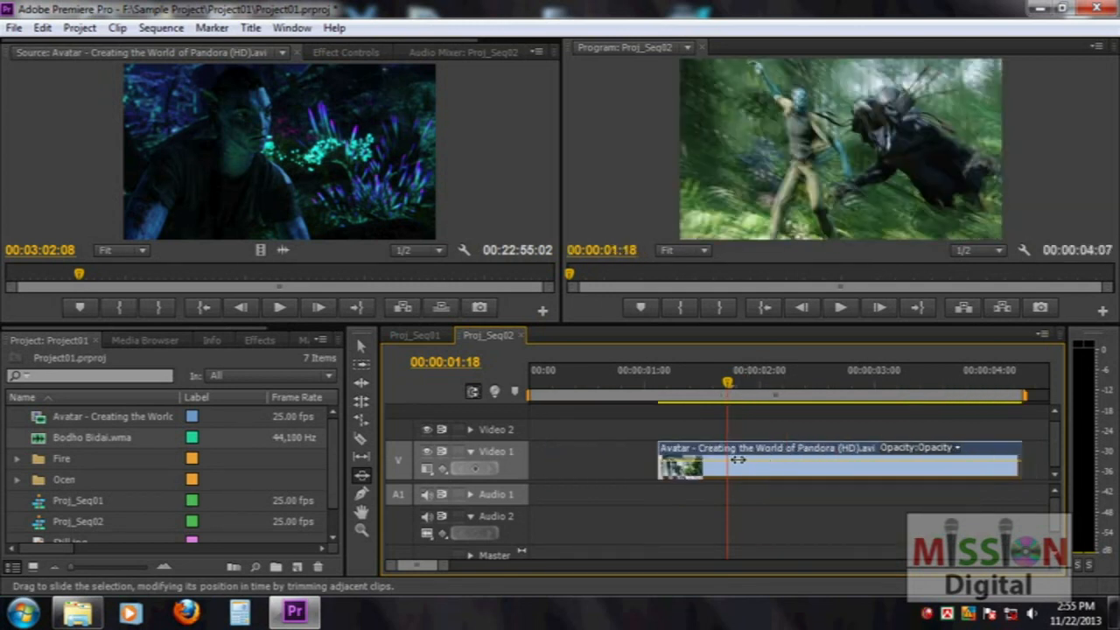
pyautogui.hotkey('ctrl', 'z')
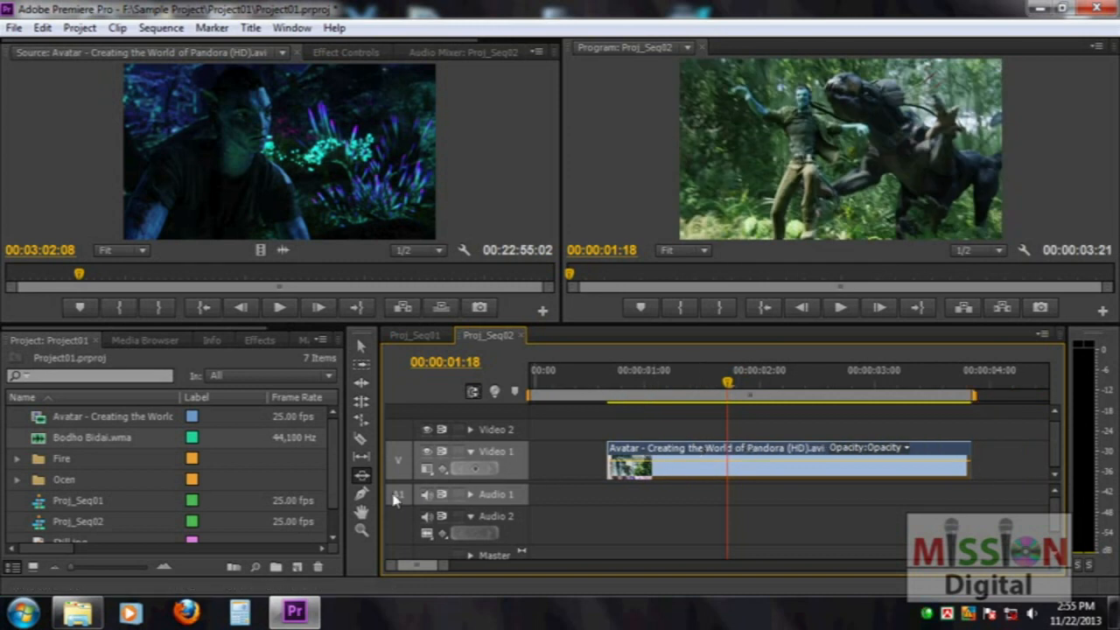
# Activate the Pen tool, place the playhead at the Avatar clip's start, 00:00:00:17, and show opacity handles on Video 1
pyautogui.click(362, 495)
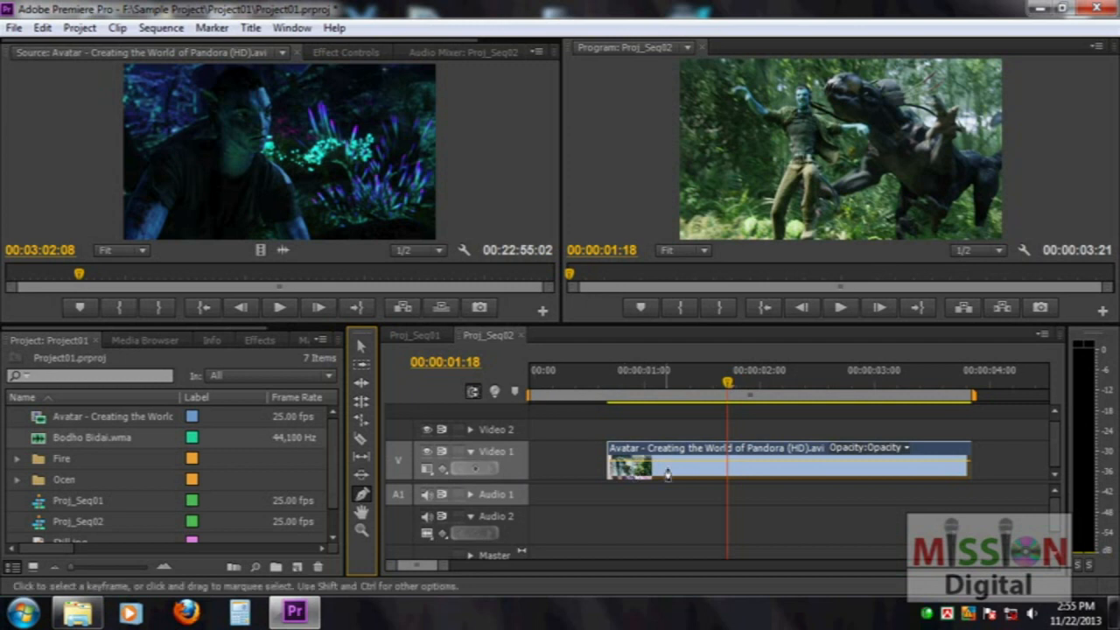
pyautogui.click(614, 390)
pyautogui.moveTo(614, 390); pyautogui.dragTo(609, 390)
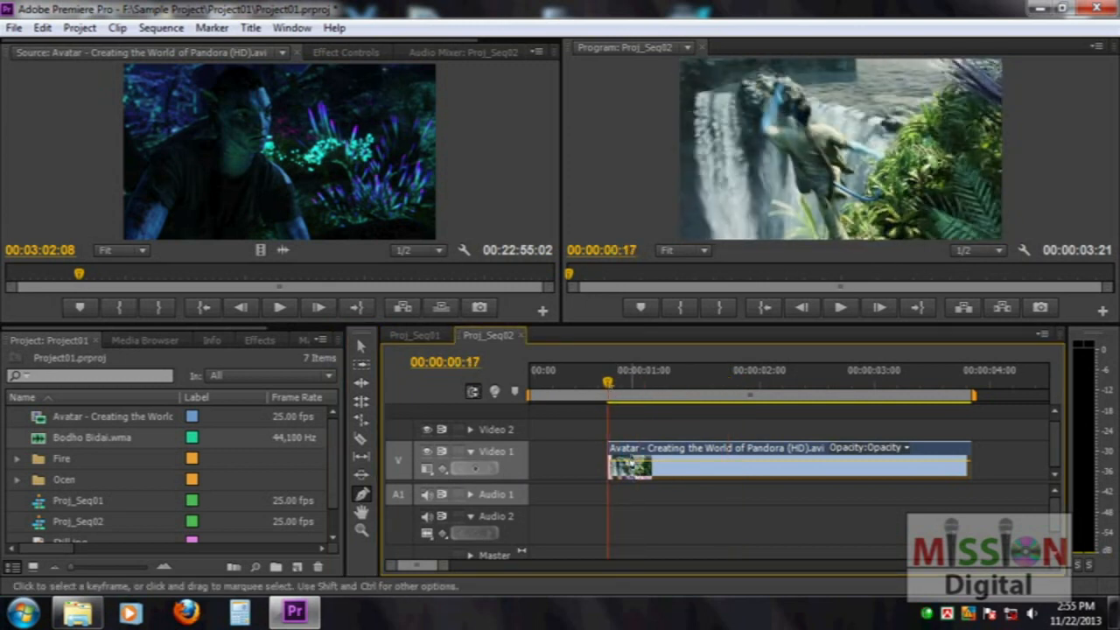
pyautogui.click(442, 470)
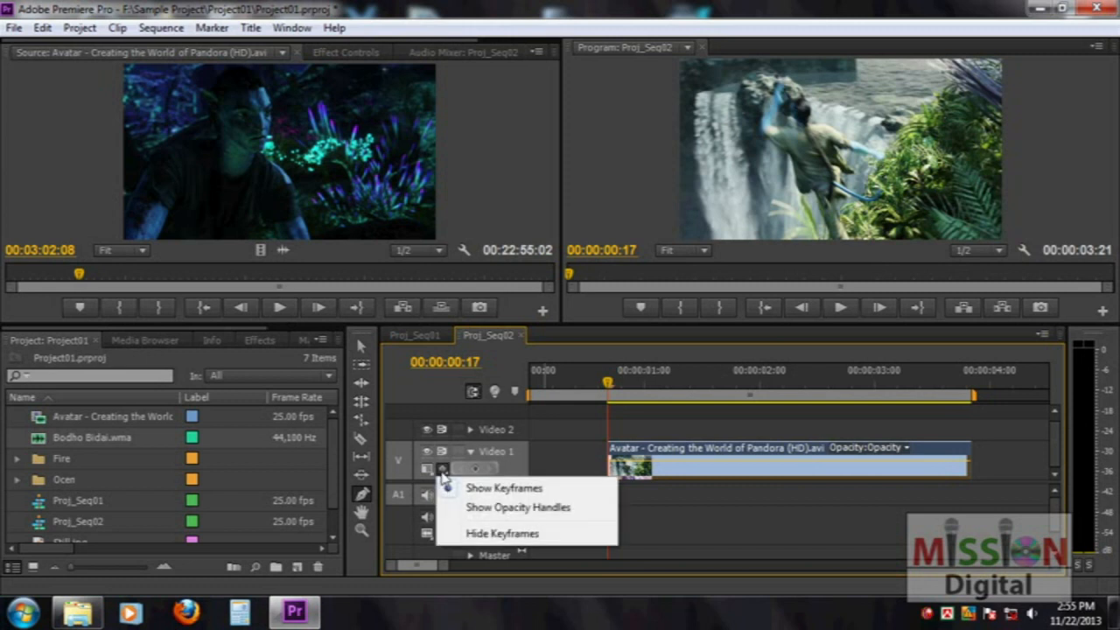
pyautogui.click(554, 509)
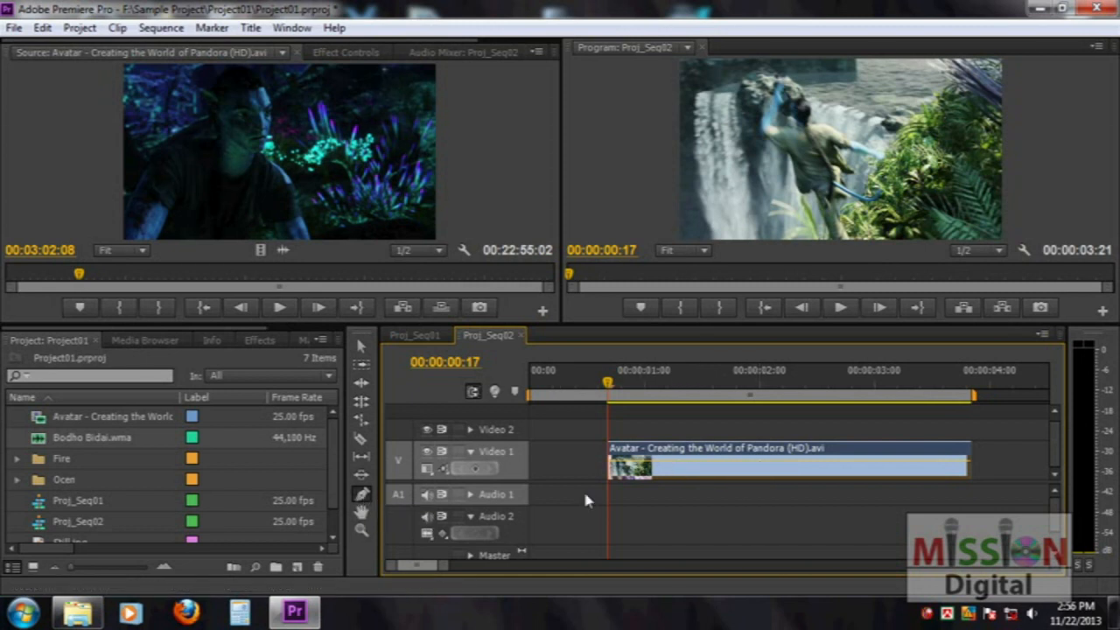
# Add four opacity keyframes along the middle of the Avatar clip with the Pen tool
pyautogui.click(688, 461)
pyautogui.click(717, 462)
pyautogui.click(774, 461)
pyautogui.click(808, 461)
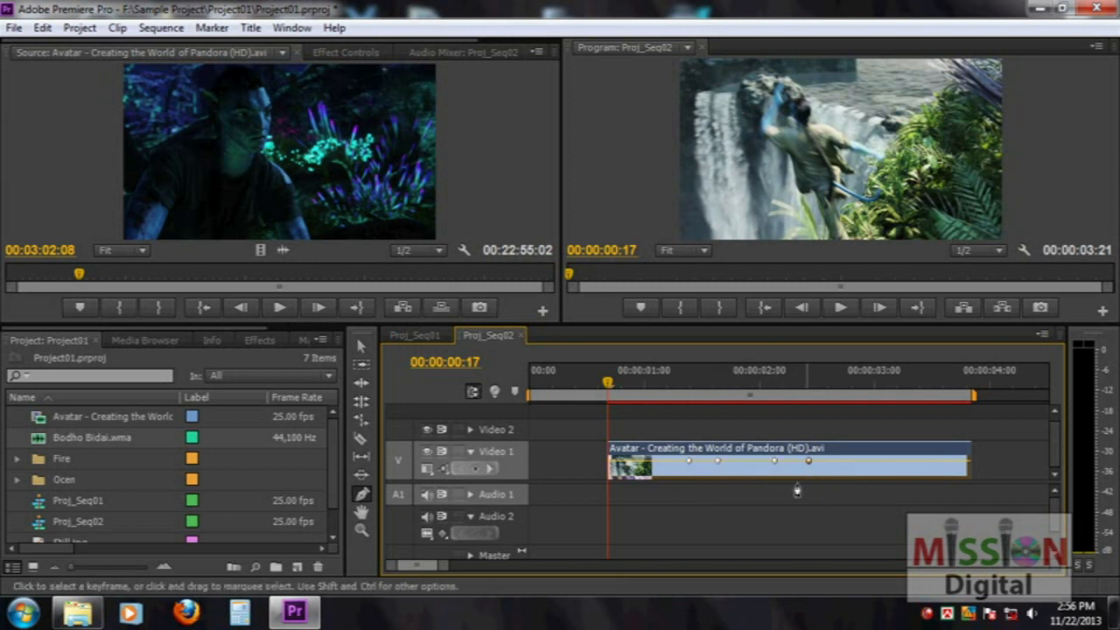
# Lower the Avatar clip's two middle opacity keyframes to make a dip to black, and play it back
pyautogui.click(361, 348)
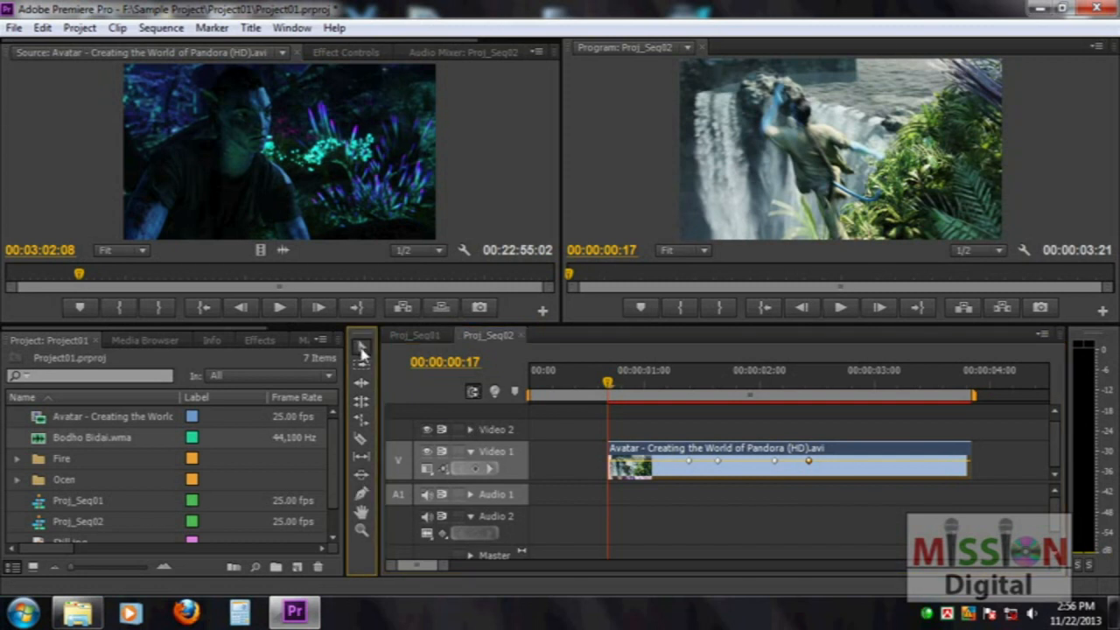
pyautogui.click(718, 463)
pyautogui.click(361, 494)
pyautogui.moveTo(718, 468); pyautogui.dragTo(777, 490)
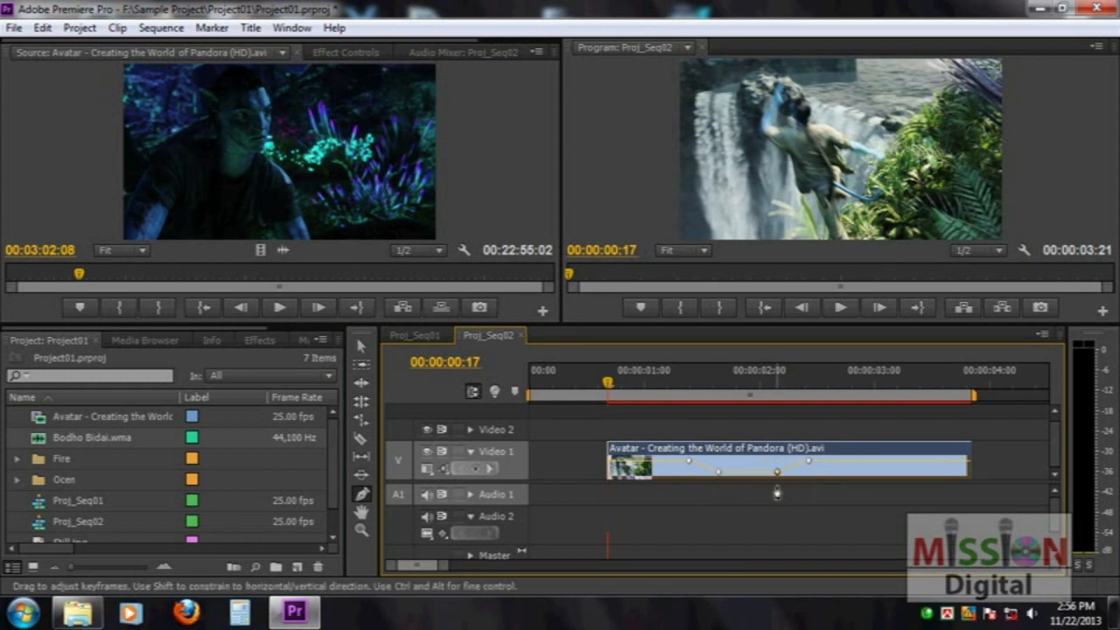
pyautogui.press('space')
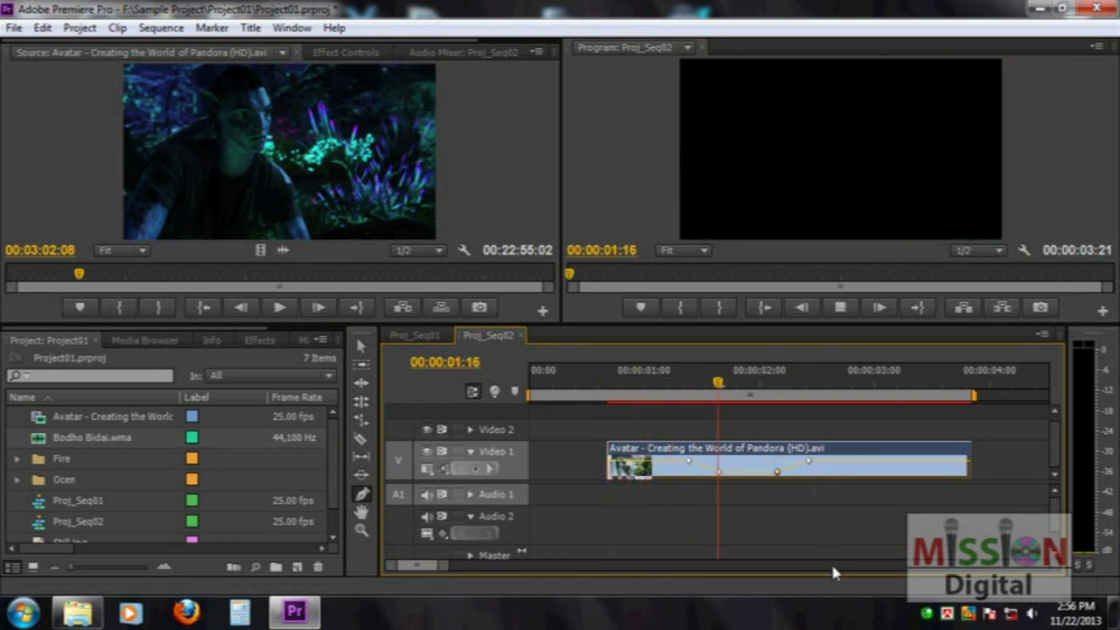
pyautogui.press('space')
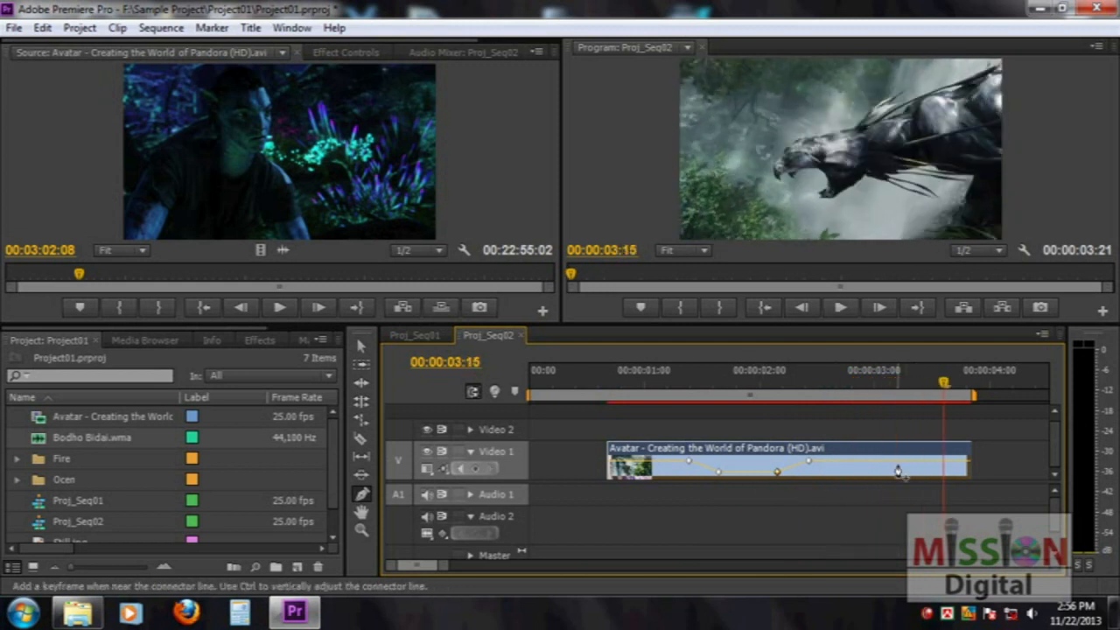
# Undo the opacity dip and all four keyframes on the Avatar clip
pyautogui.hotkey('ctrl', 'z')
pyautogui.hotkey('ctrl', 'z')
pyautogui.hotkey('ctrl', 'z')
pyautogui.hotkey('ctrl', 'z')
pyautogui.hotkey('ctrl', 'z')
pyautogui.hotkey('ctrl', 'z')
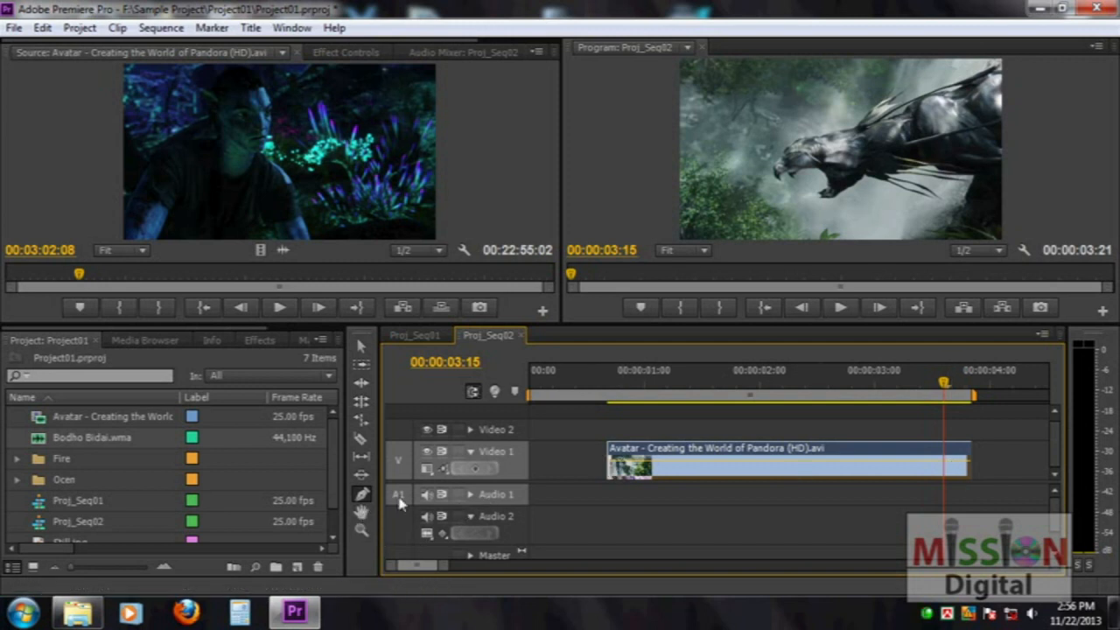
# Create an opacity fade-in on the Avatar clip with a lowered keyframe at its start and a full-opacity keyframe shortly after
pyautogui.click(441, 468)
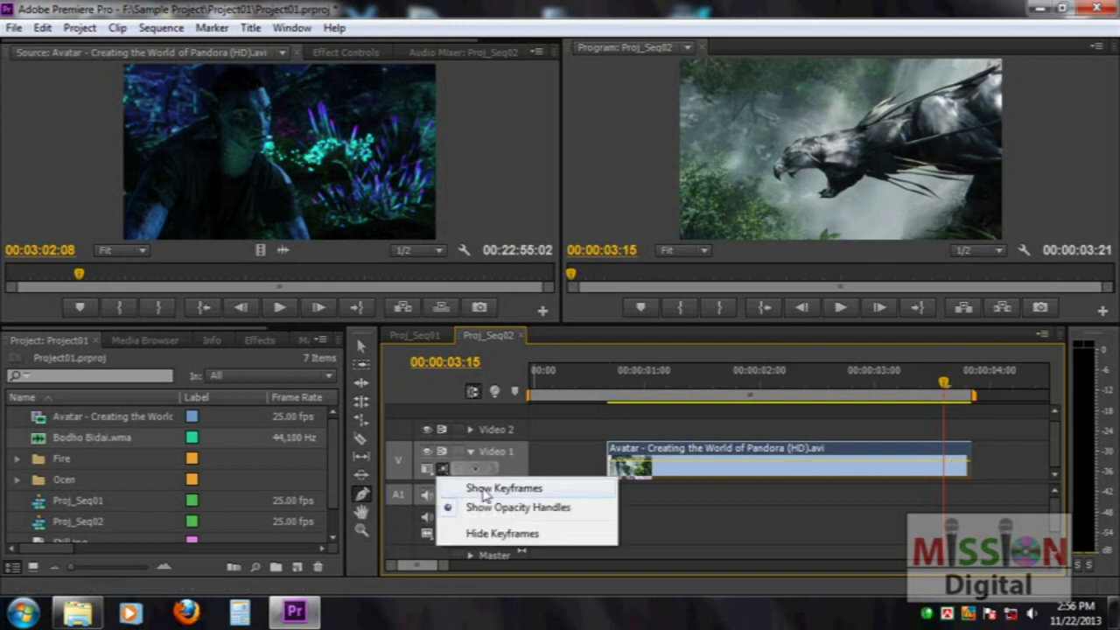
pyautogui.click(540, 507)
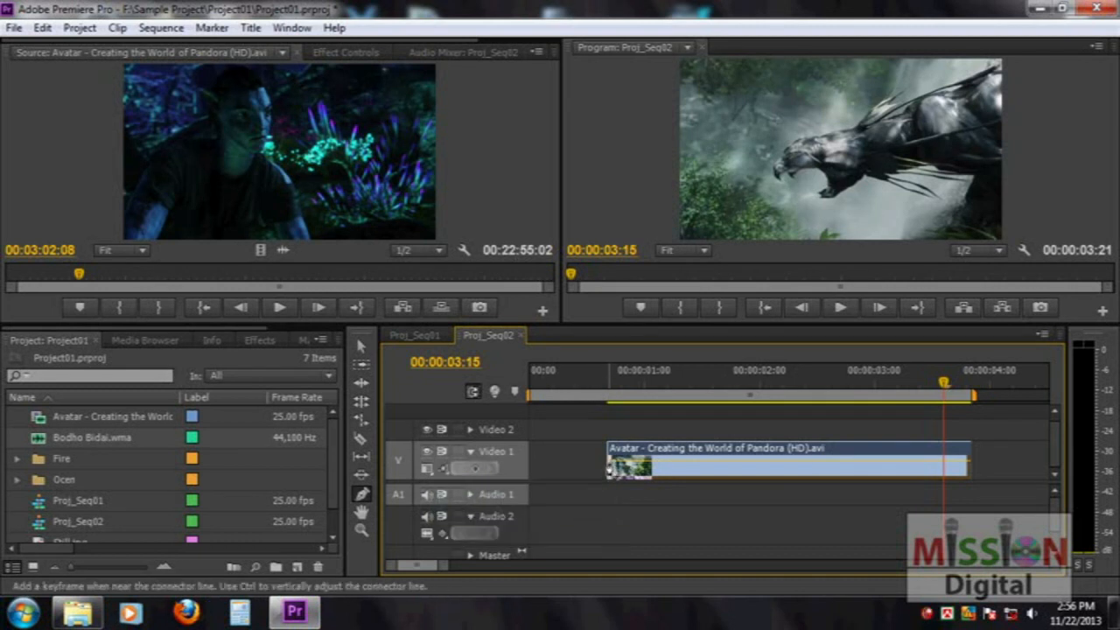
pyautogui.click(612, 468)
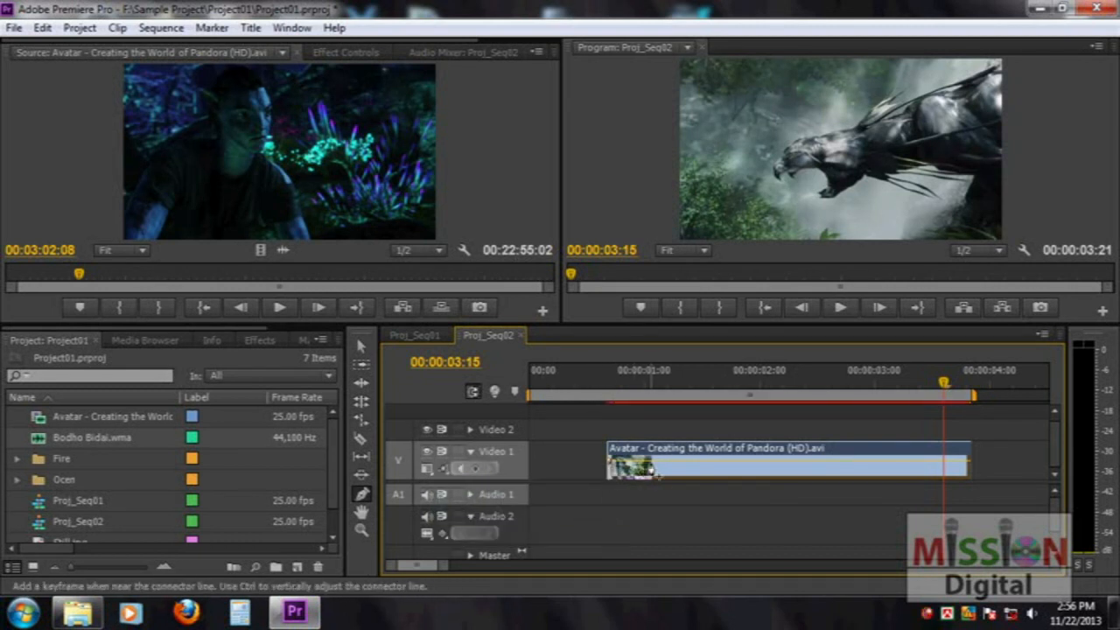
pyautogui.click(673, 467)
pyautogui.moveTo(605, 468); pyautogui.dragTo(609, 498)
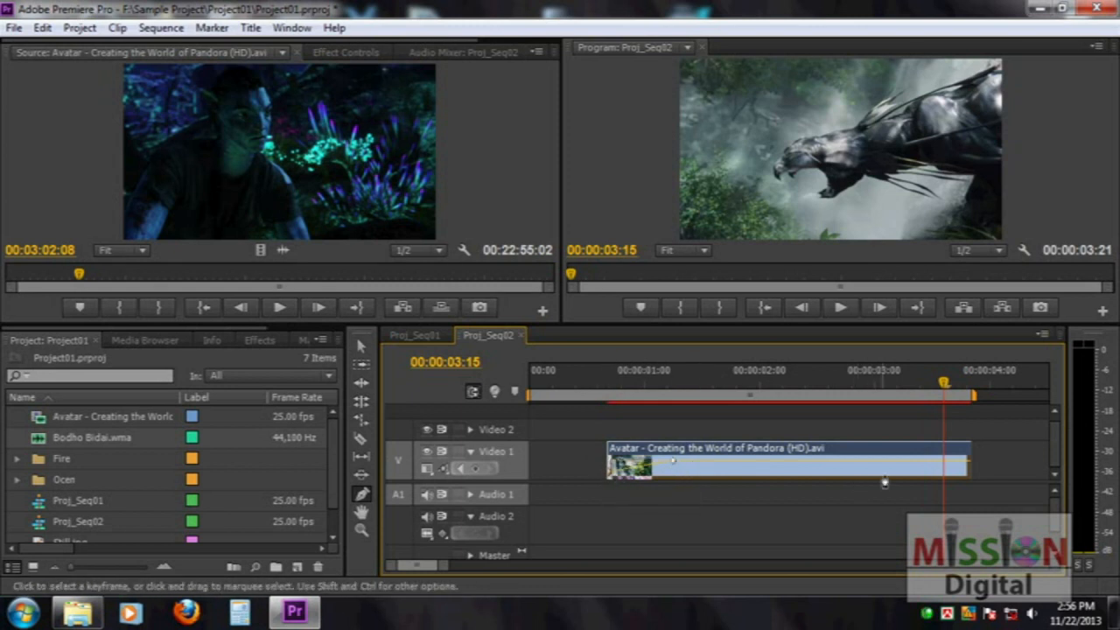
# Create an opacity fade-out at the Avatar clip's end with two keyframes, the last one lowered, and play the clip through
pyautogui.click(927, 462)
pyautogui.moveTo(969, 467); pyautogui.dragTo(970, 473)
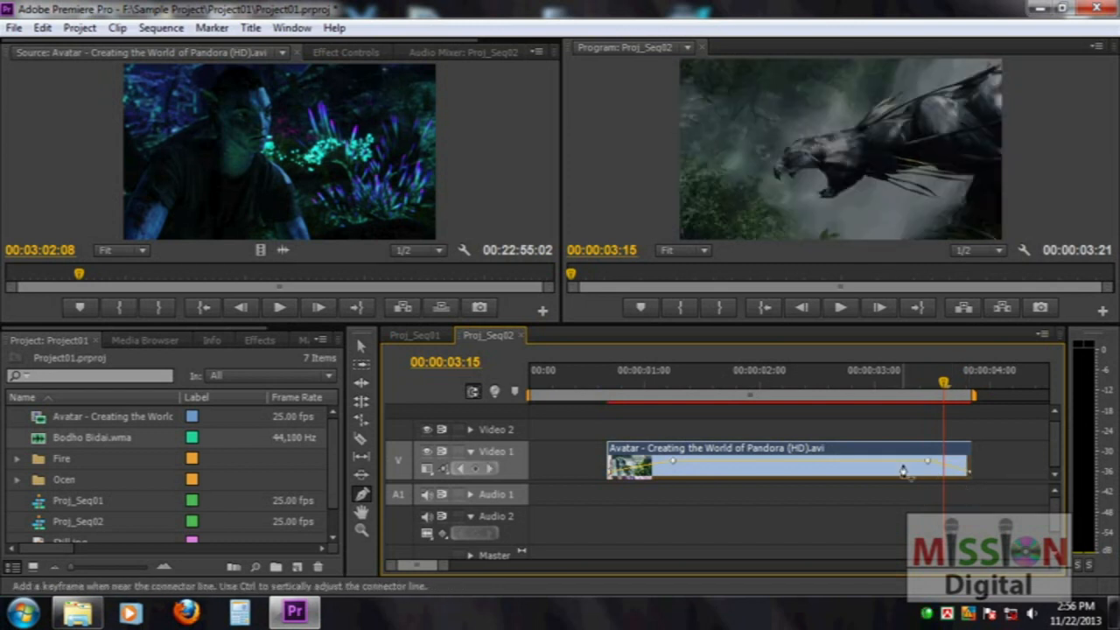
pyautogui.click(599, 397)
pyautogui.press('space')
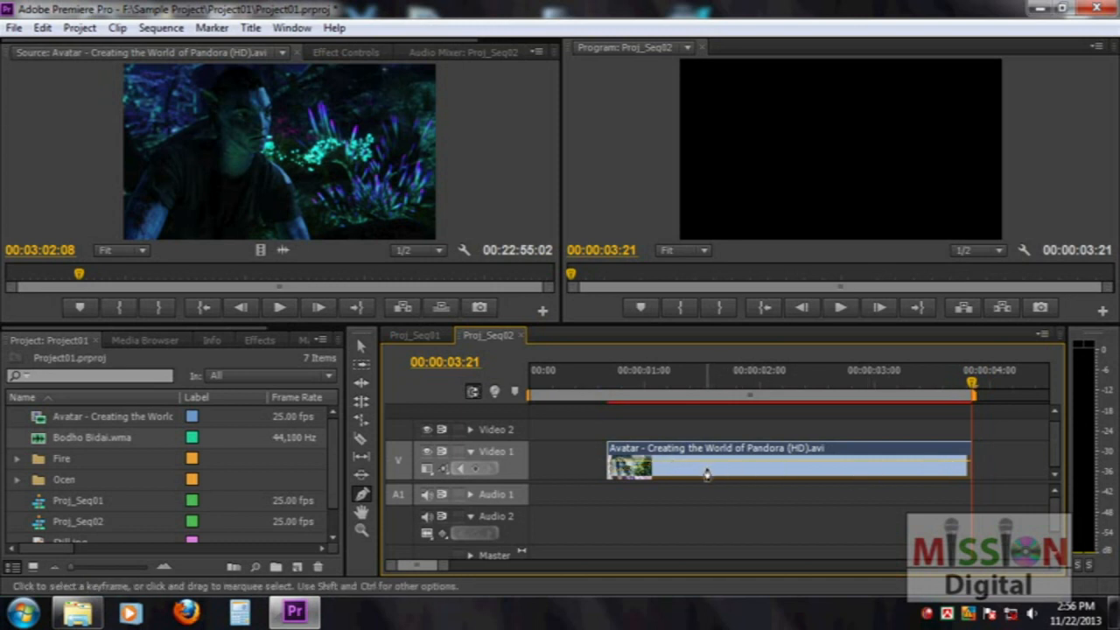
pyautogui.click(608, 383)
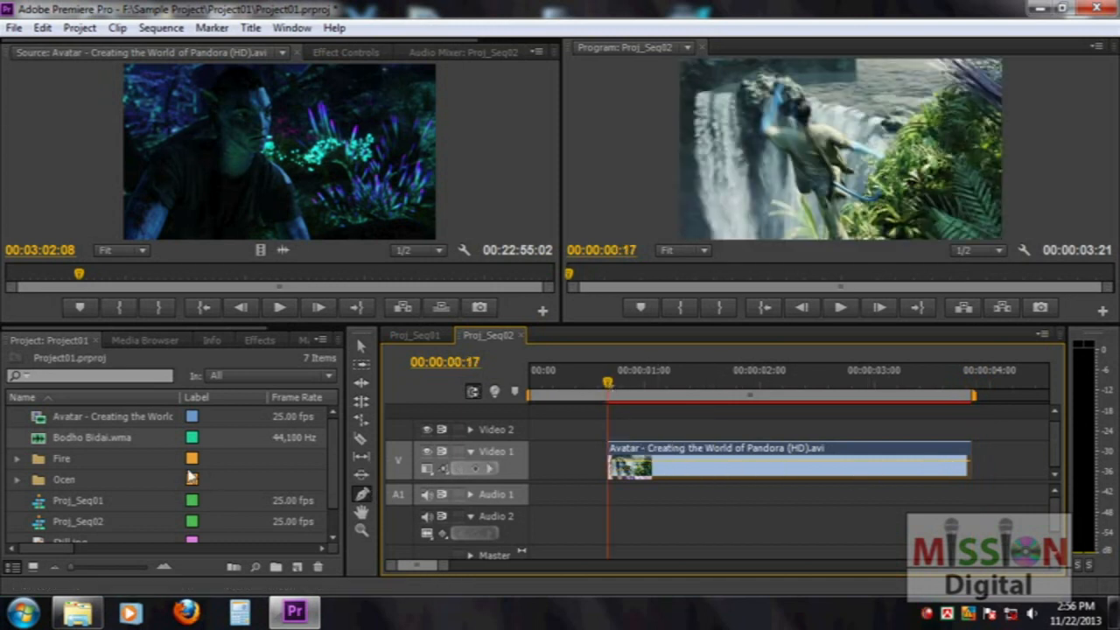
# Place Bodho Bidai.wma on Audio 2 from the sequence start and play the section up to about 00:00:03:14
pyautogui.moveTo(92, 442); pyautogui.dragTo(560, 523)
pyautogui.press('-')
pyautogui.press('-')
pyautogui.press('-')
pyautogui.click(667, 384)
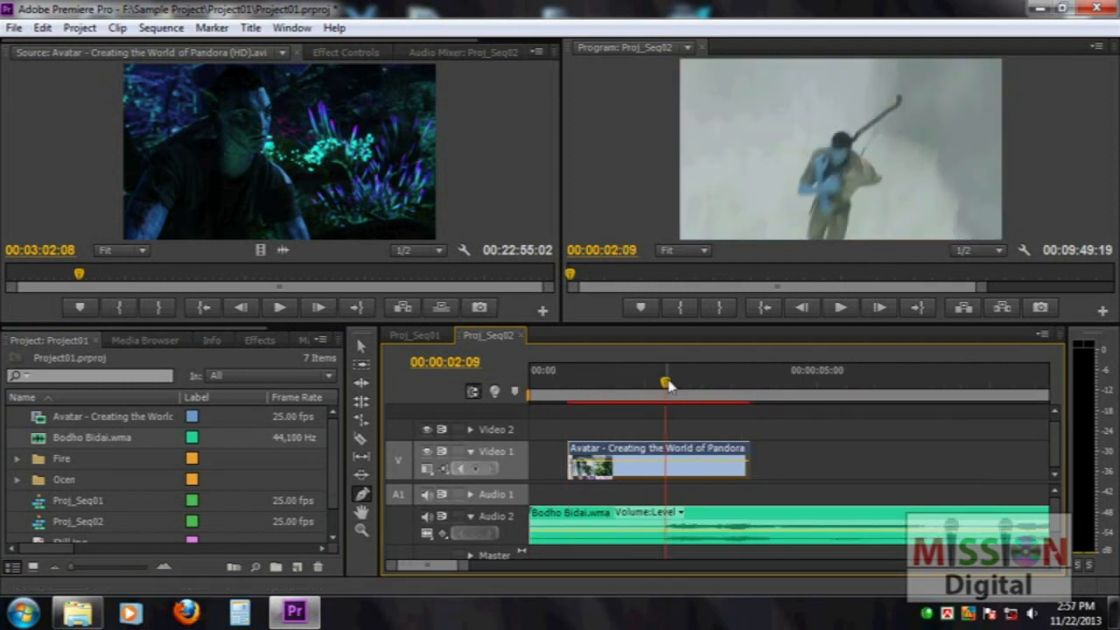
pyautogui.press('space')
pyautogui.press('space')
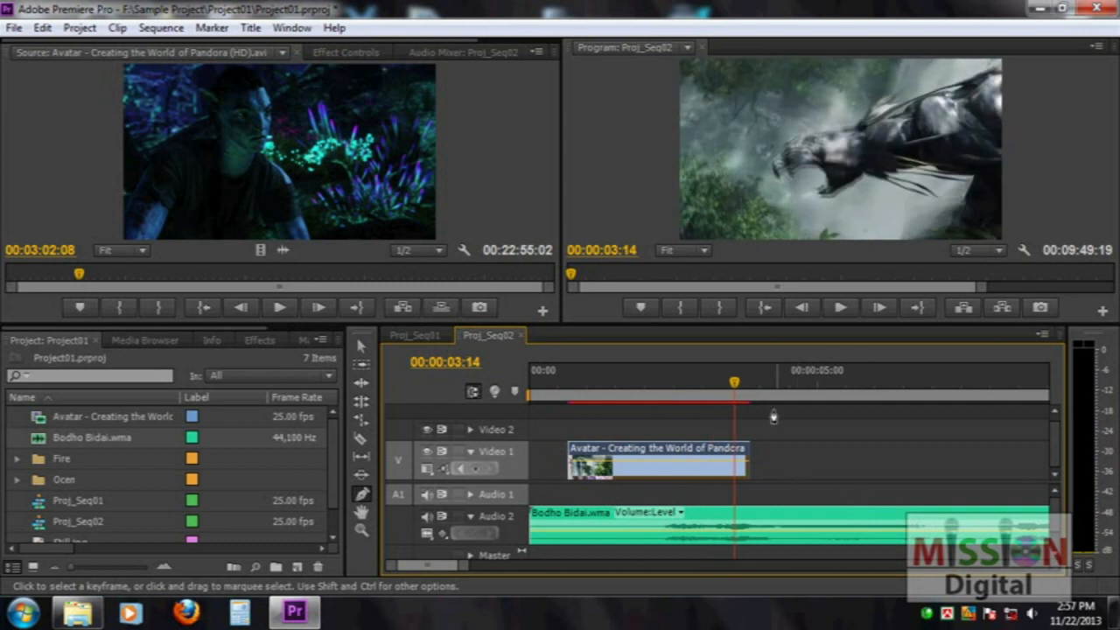
pyautogui.click(728, 383)
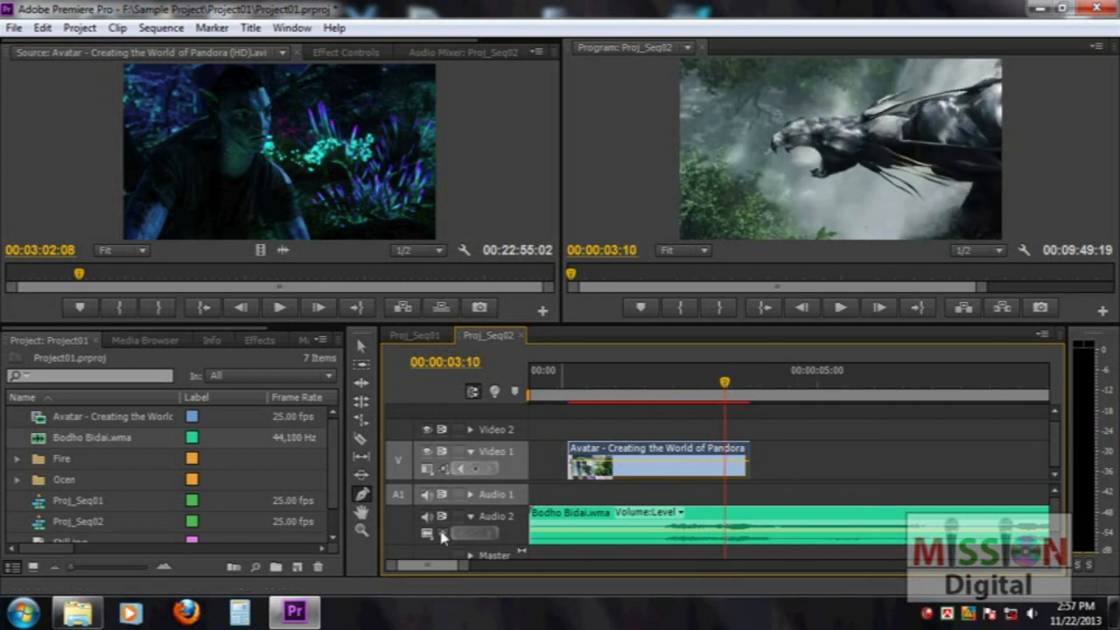
# Show clip volume on Audio 2 and add three volume keyframes to Bodho Bidai.wma around 00:00:03:10 with the Pen tool
pyautogui.click(443, 534)
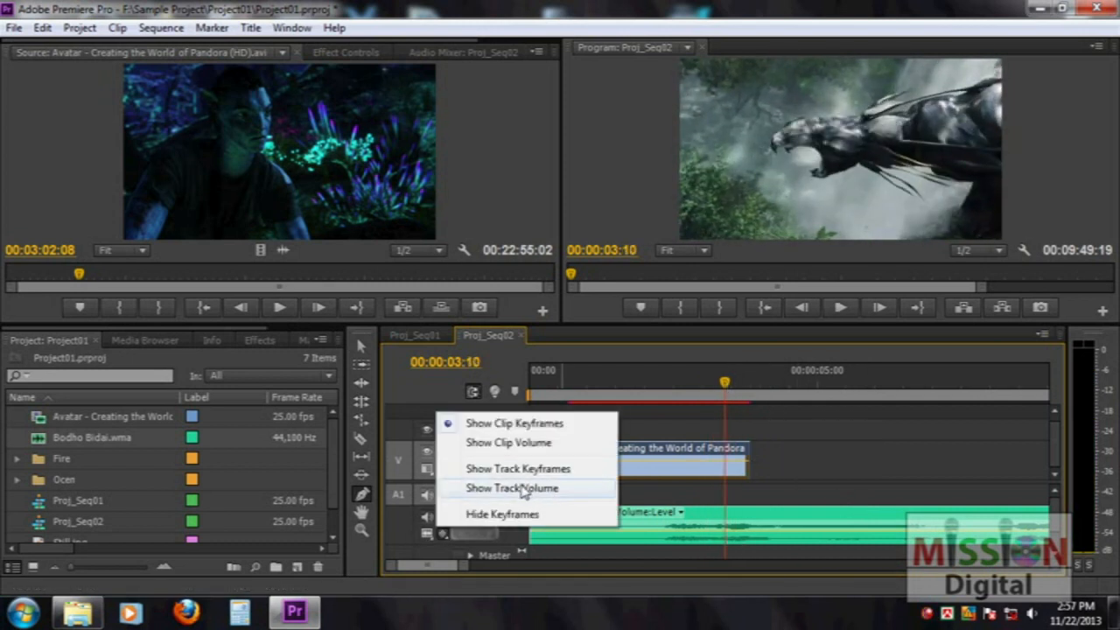
pyautogui.click(543, 444)
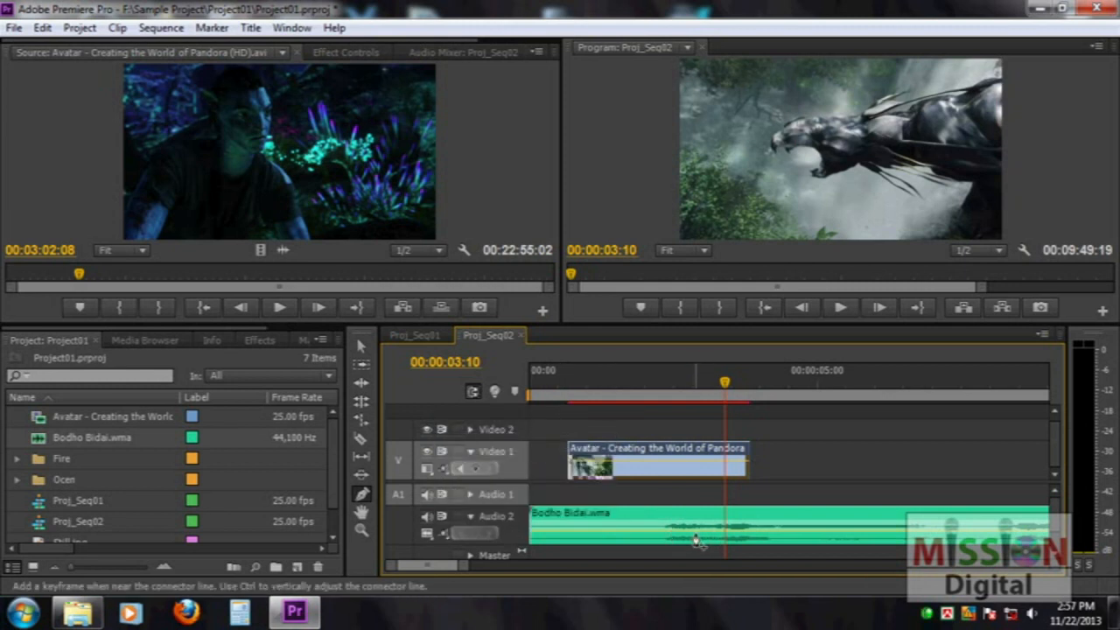
pyautogui.click(361, 495)
pyautogui.click(724, 532)
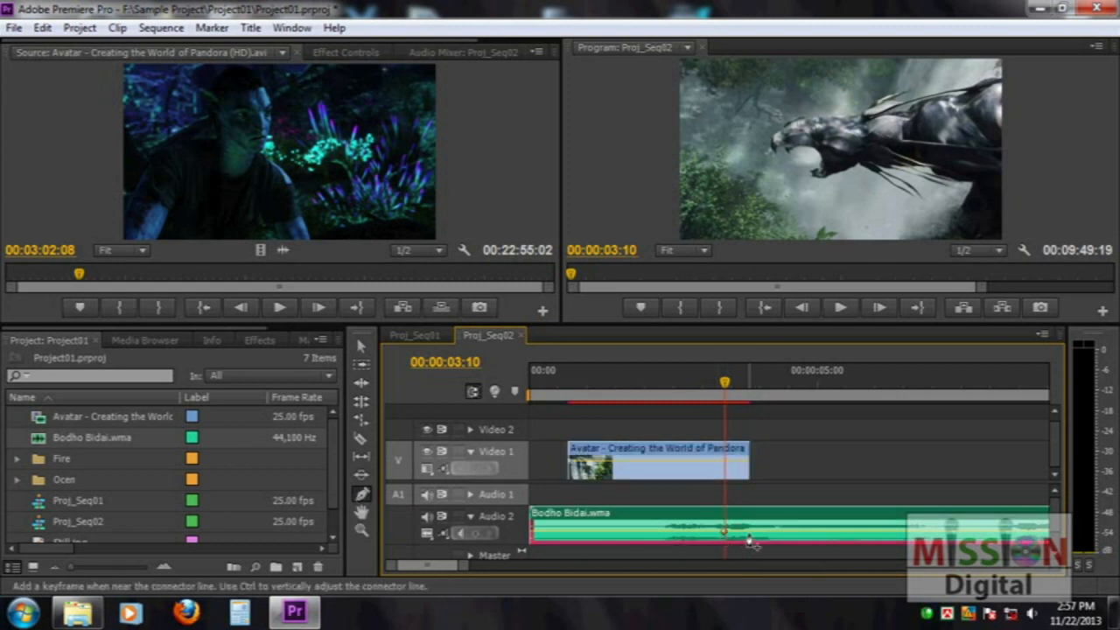
pyautogui.click(753, 535)
pyautogui.click(703, 534)
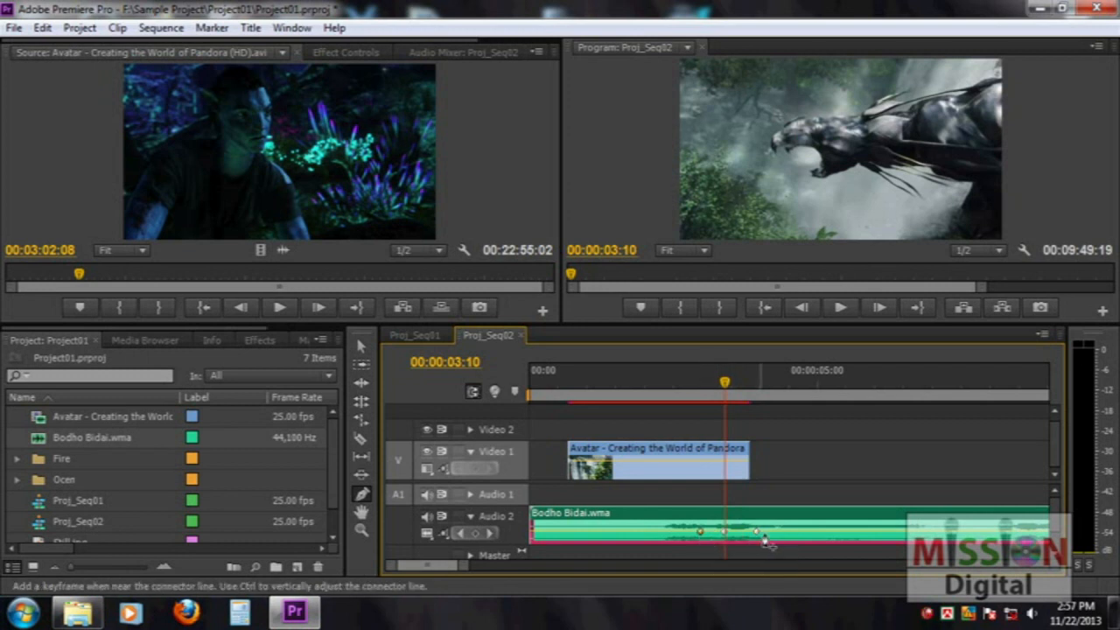
# Lower the second and third volume keyframes, add a fourth at about 00:00:04:16, and play back the volume dip
pyautogui.moveTo(724, 533); pyautogui.dragTo(766, 565)
pyautogui.click(796, 532)
pyautogui.moveTo(716, 384); pyautogui.dragTo(627, 389)
pyautogui.press('space')
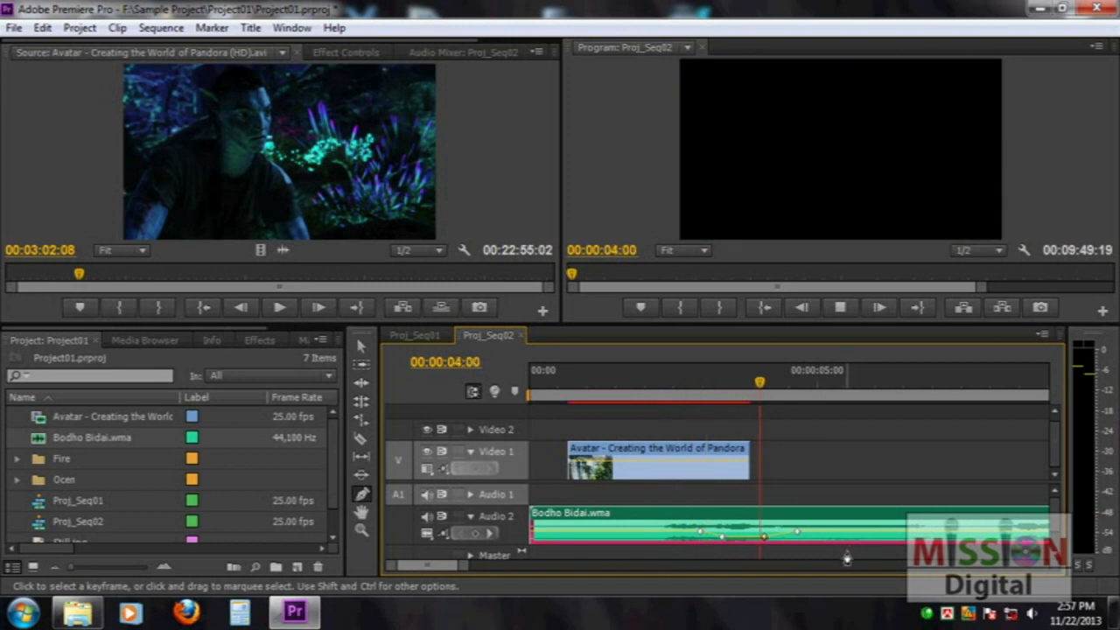
pyautogui.press('space')
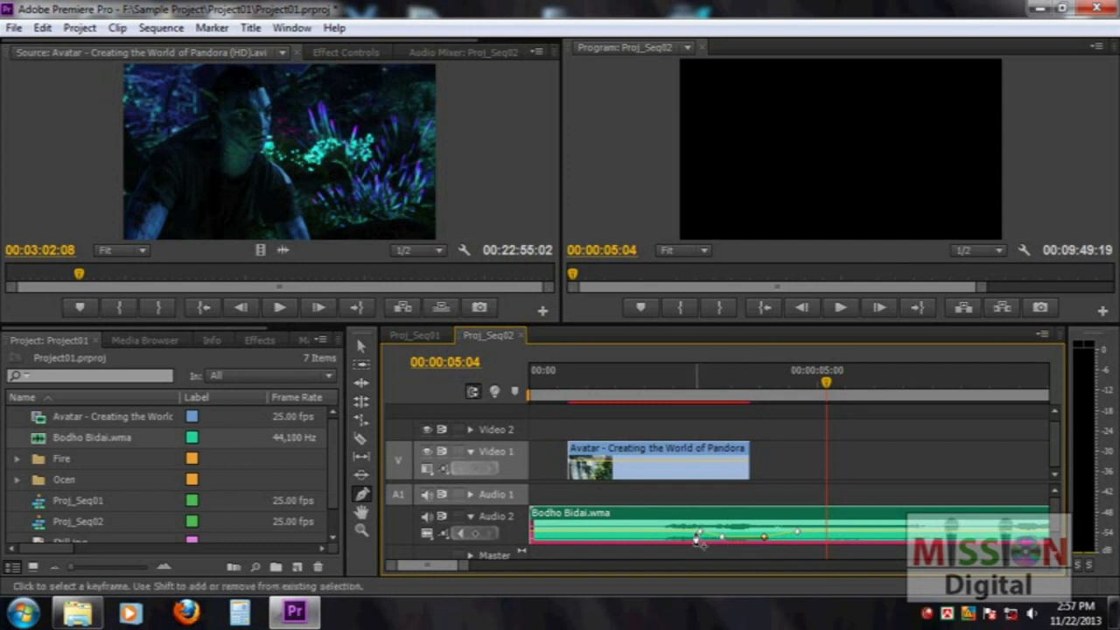
# Raise the first volume keyframe on Bodho Bidai.wma and play back the louder opening section
pyautogui.moveTo(707, 532); pyautogui.dragTo(700, 525)
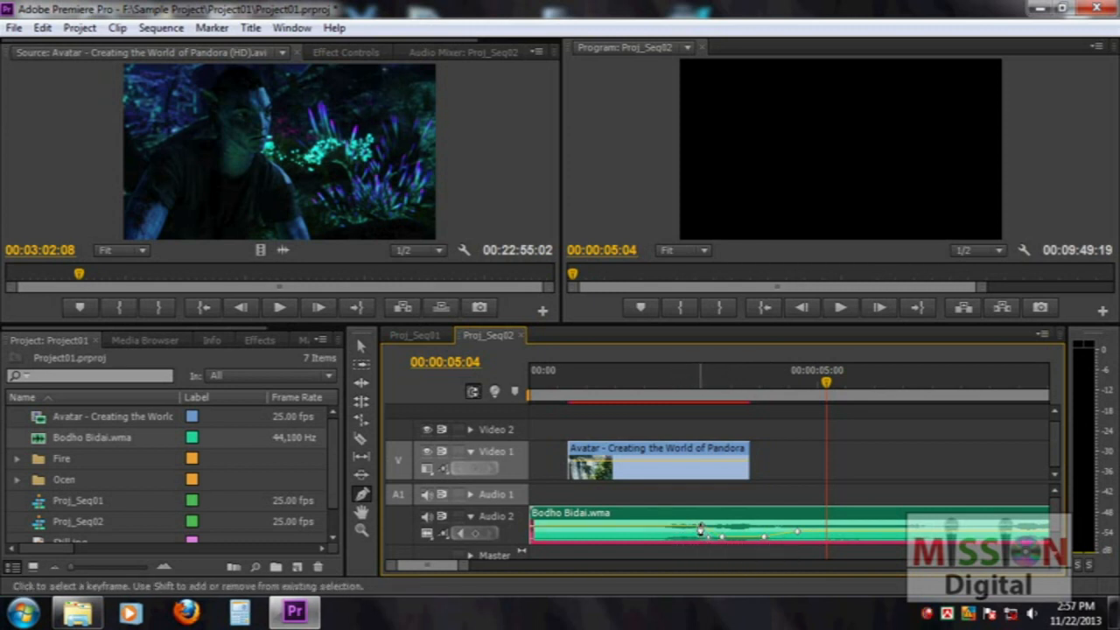
pyautogui.click(642, 394)
pyautogui.press('space')
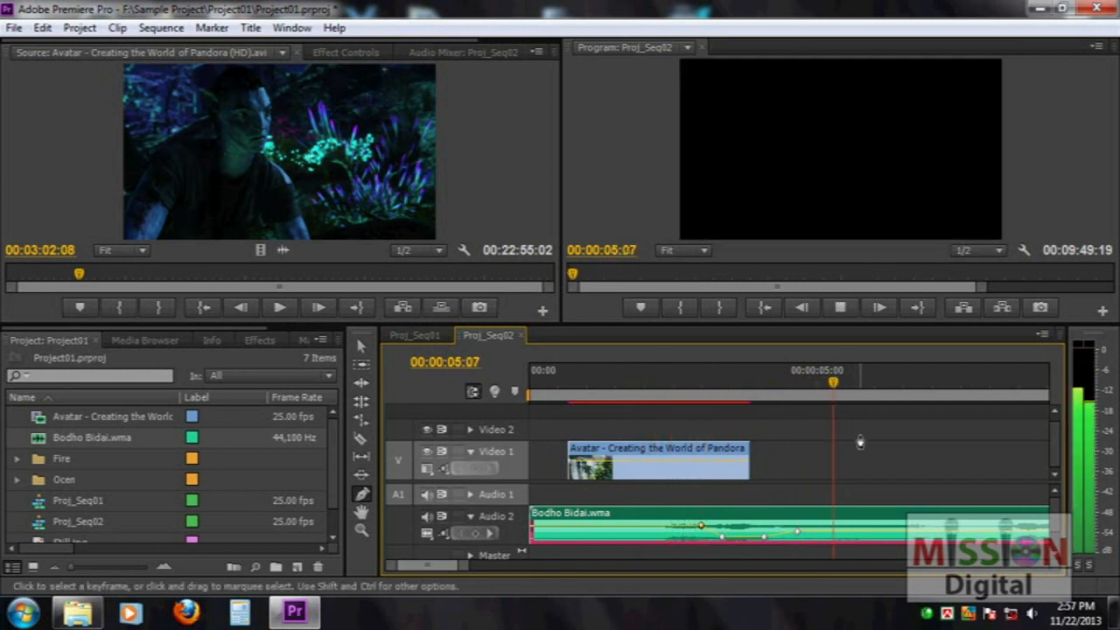
pyautogui.press('space')
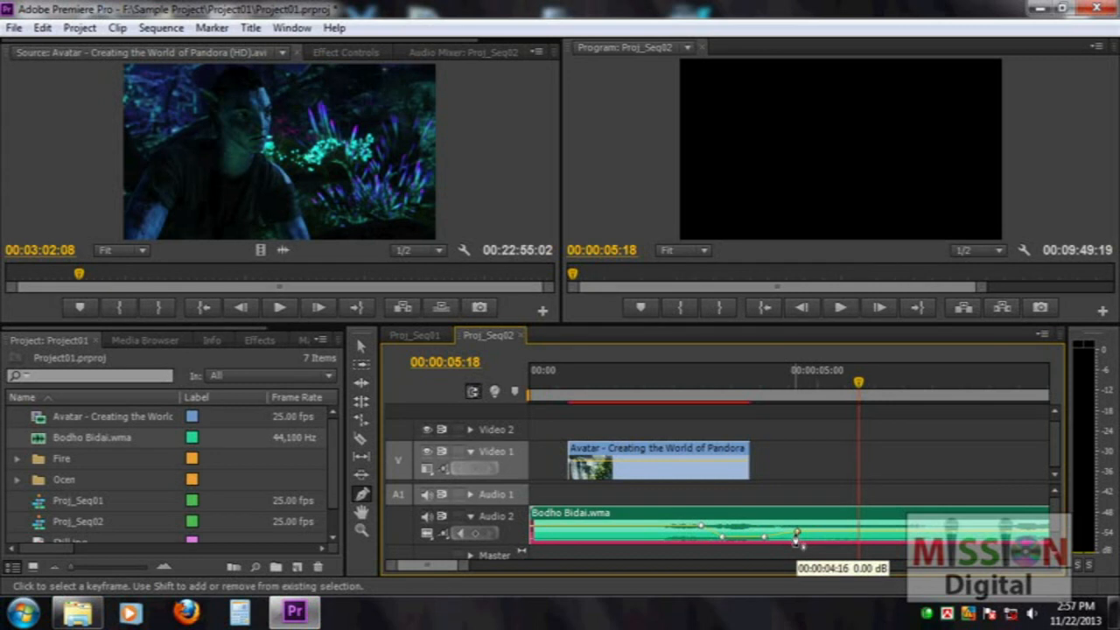
# Lower the last volume keyframe, at about 00:00:04:16, and play back the music after it
pyautogui.moveTo(795, 539); pyautogui.dragTo(796, 544)
pyautogui.click(774, 385)
pyautogui.press('space')
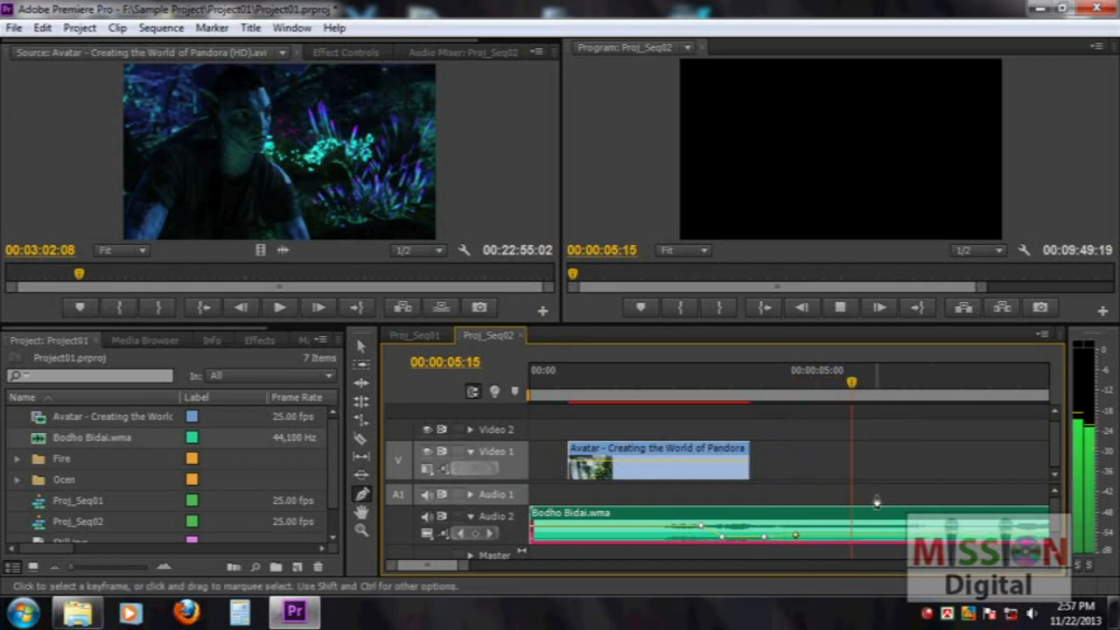
pyautogui.press('space')
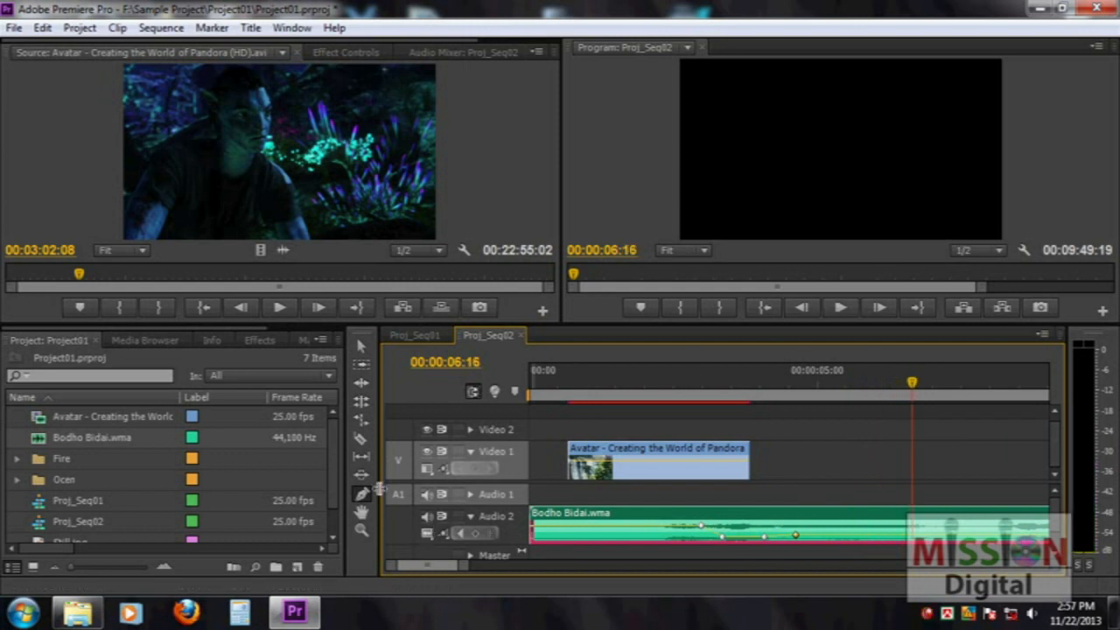
# Delete the Bodho Bidai.wma clip from Audio 2 with the Selection tool
pyautogui.click(362, 348)
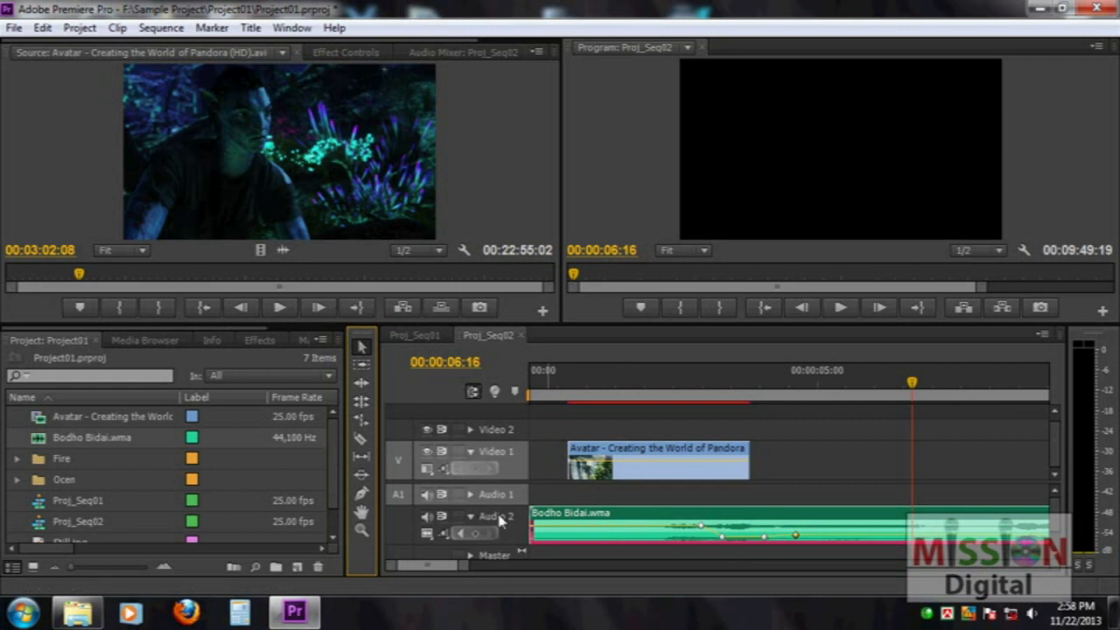
pyautogui.click(626, 522)
pyautogui.press('Delete')
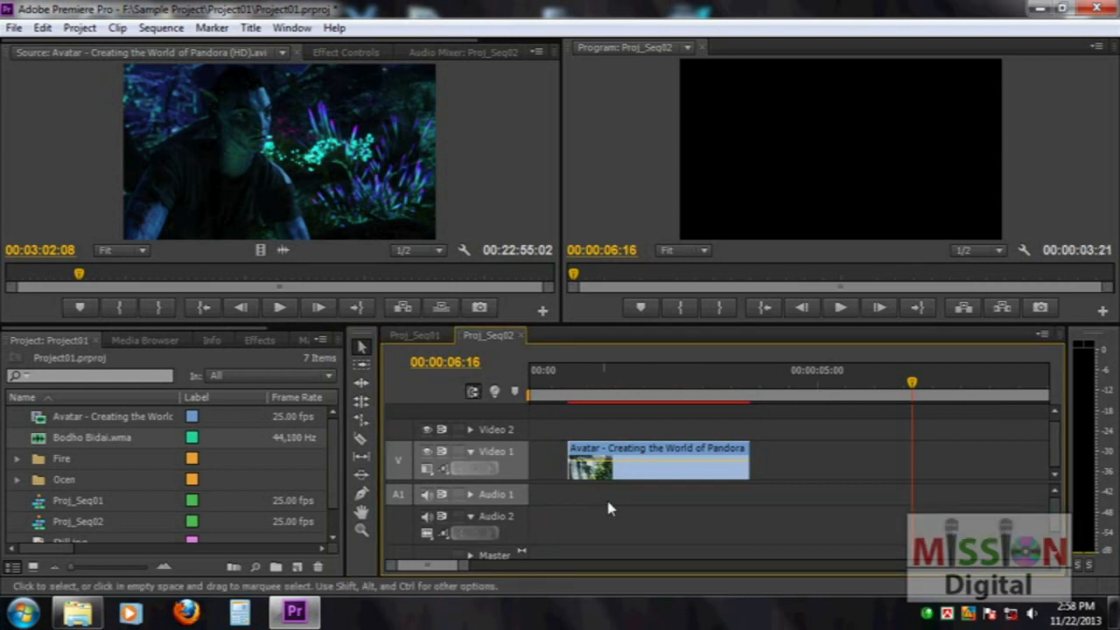
# Place the playhead at 00:00:01:09 and shift the timeline view back and forth with the Hand tool
pyautogui.click(607, 378)
pyautogui.press('=')
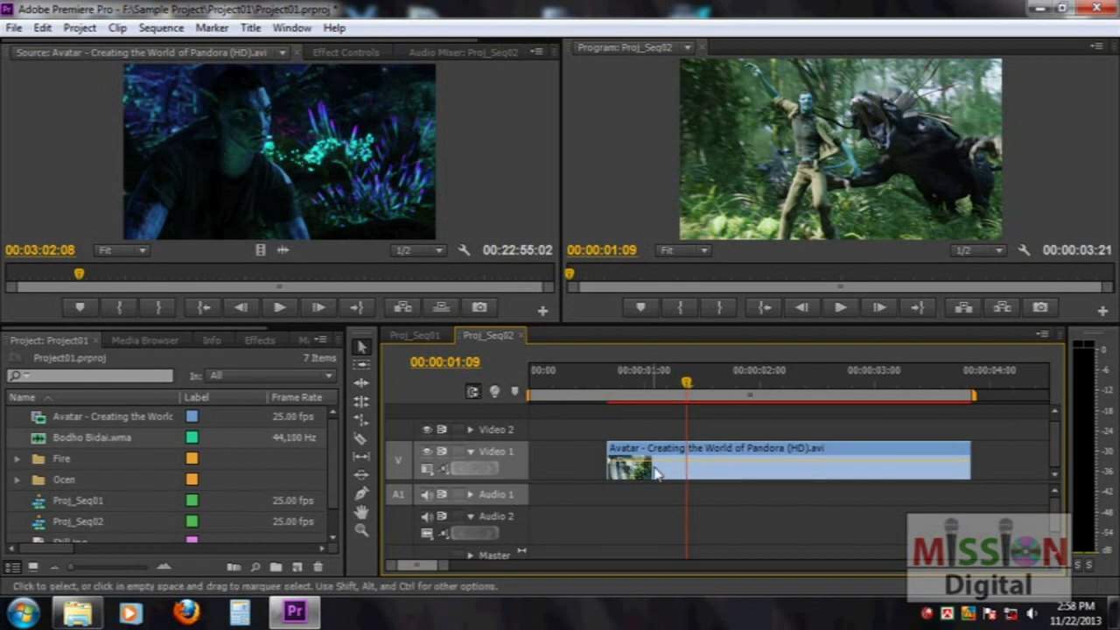
pyautogui.click(361, 512)
pyautogui.moveTo(924, 499)
pyautogui.mouseDown()
pyautogui.moveTo(696, 497)
pyautogui.moveTo(712, 487)
pyautogui.moveTo(1047, 482)
pyautogui.moveTo(569, 506)
pyautogui.moveTo(935, 483)
pyautogui.mouseUp()
pyautogui.moveTo(420, 568)
pyautogui.mouseDown()
pyautogui.moveTo(434, 567)
pyautogui.moveTo(412, 575)
pyautogui.mouseUp()
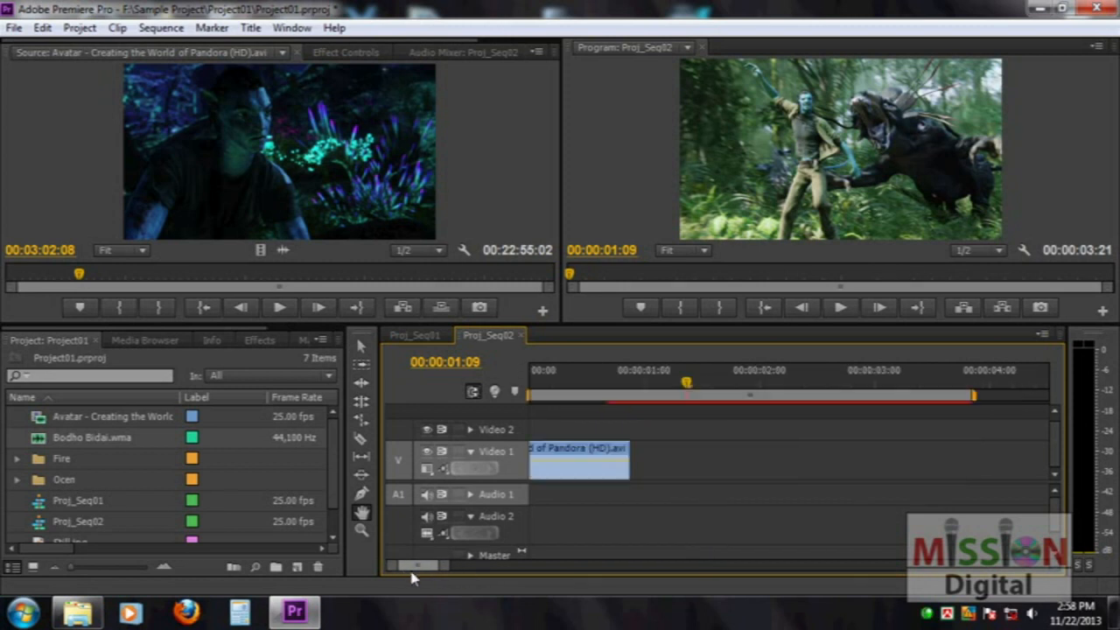
pyautogui.moveTo(712, 500); pyautogui.dragTo(677, 432)
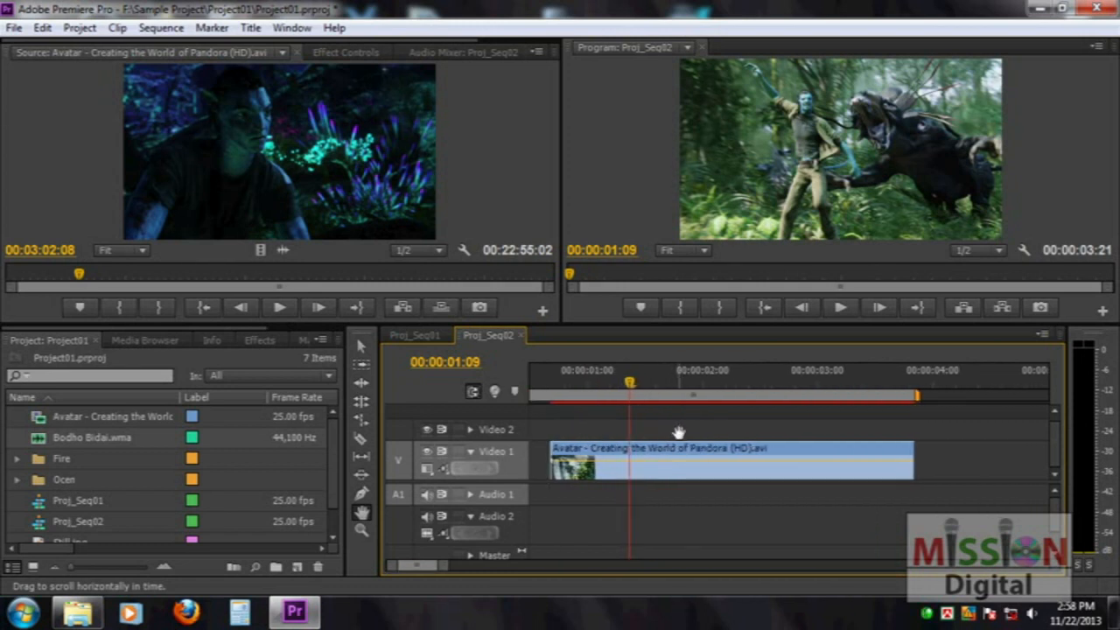
# Zoom in and out of the Avatar clip on the timeline with the Zoom tool
pyautogui.click(361, 530)
pyautogui.click(832, 467)
pyautogui.click(779, 468)
pyautogui.keyDown('alt'); pyautogui.click(758, 468); pyautogui.keyUp('alt')
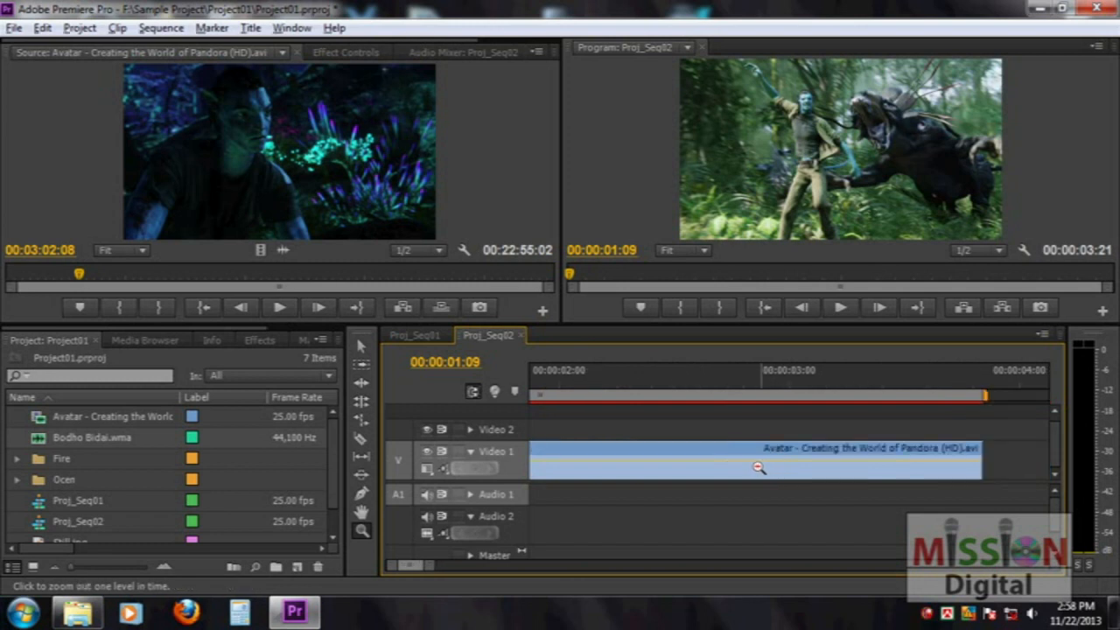
pyautogui.keyDown('alt'); pyautogui.click(749, 469); pyautogui.keyUp('alt')
pyautogui.keyDown('alt'); pyautogui.click(710, 467); pyautogui.keyUp('alt')
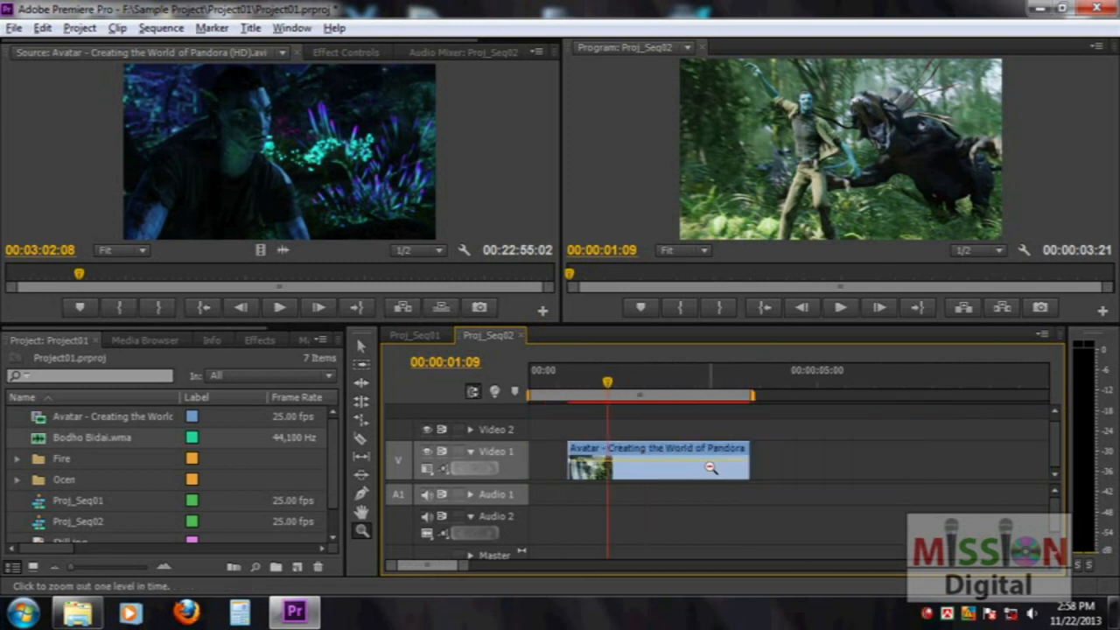
pyautogui.keyDown('alt'); pyautogui.click(709, 465); pyautogui.keyUp('alt')
pyautogui.keyDown('alt'); pyautogui.click(667, 464); pyautogui.keyUp('alt')
pyautogui.click(657, 466)
pyautogui.click(643, 470)
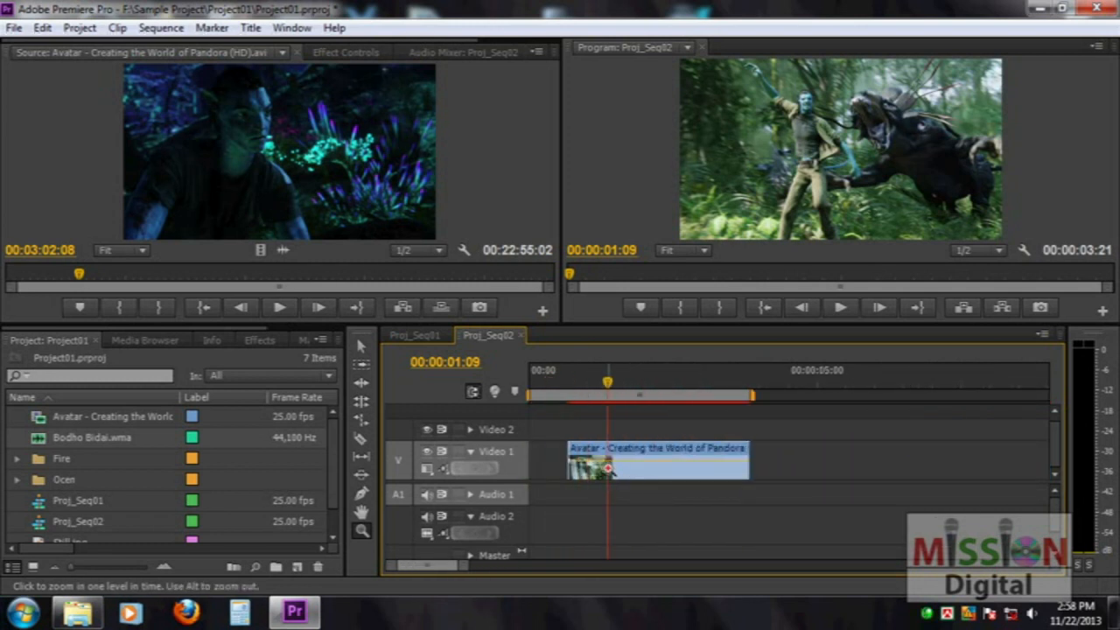
pyautogui.click(639, 471)
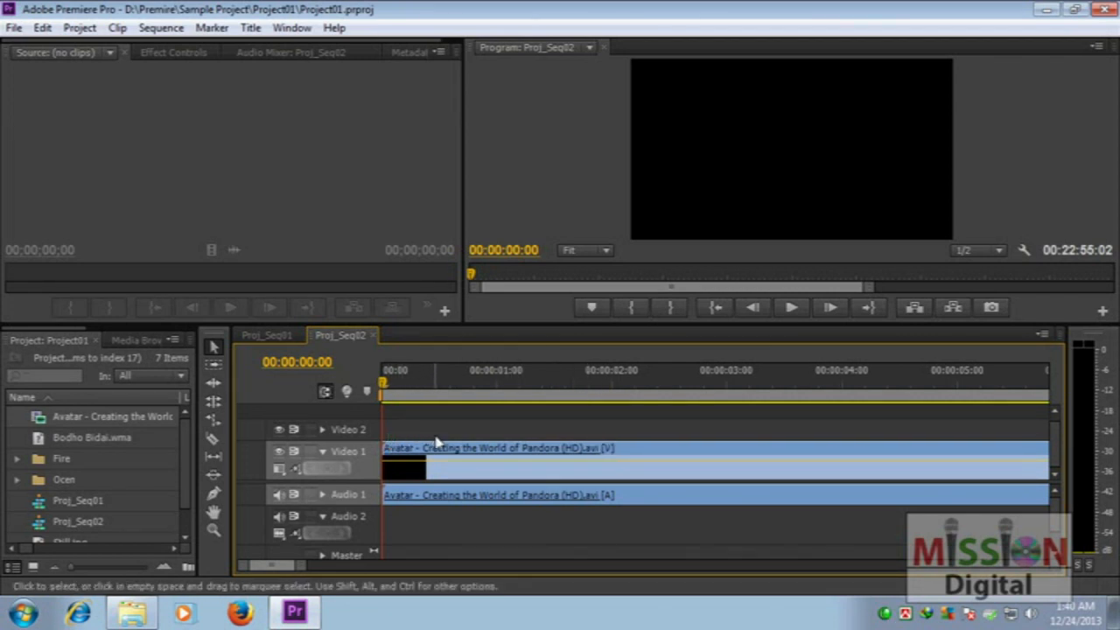
# Clear the Avatar clip from Proj_Seq02 and place it again at the start of Video 1, keeping the existing sequence settings
pyautogui.moveTo(645, 431); pyautogui.dragTo(679, 548)
pyautogui.press('Delete')
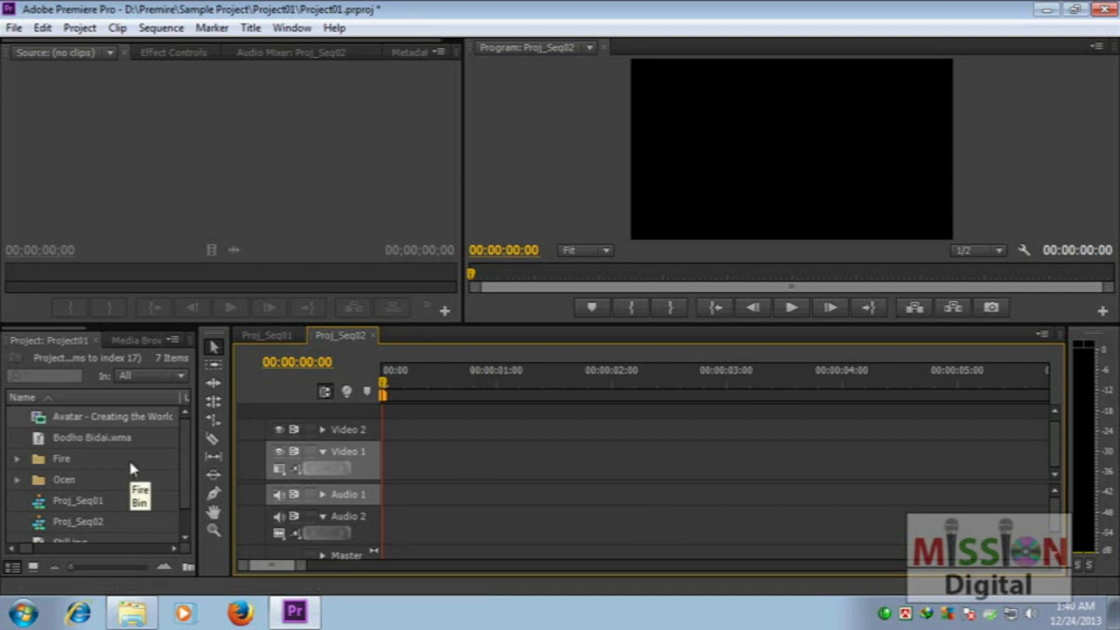
pyautogui.press('-')
pyautogui.press('-')
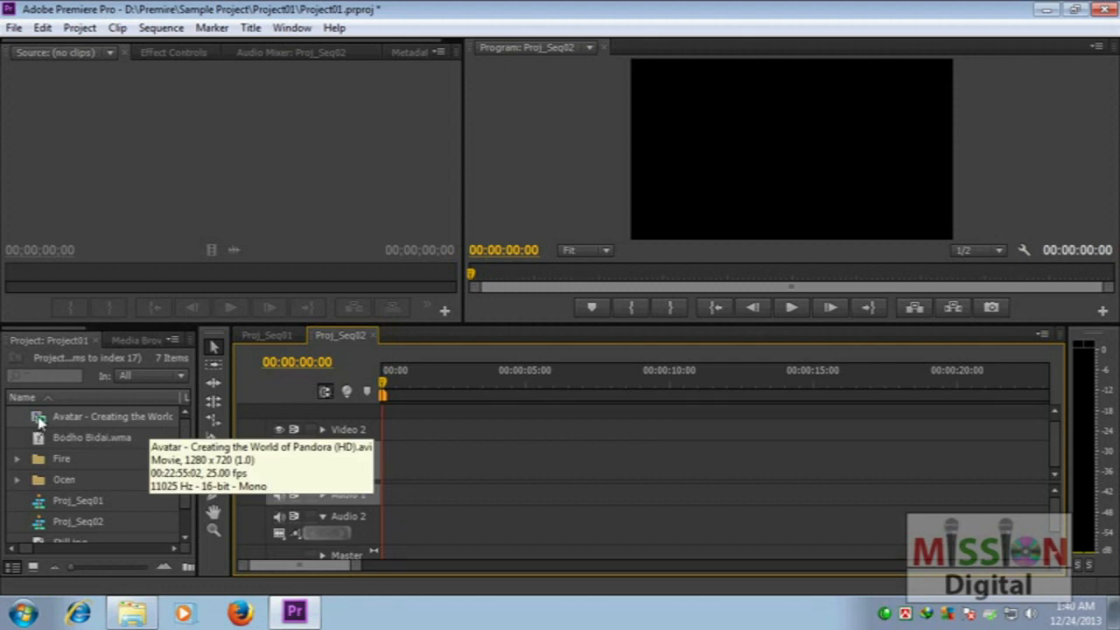
pyautogui.moveTo(39, 422); pyautogui.dragTo(390, 465)
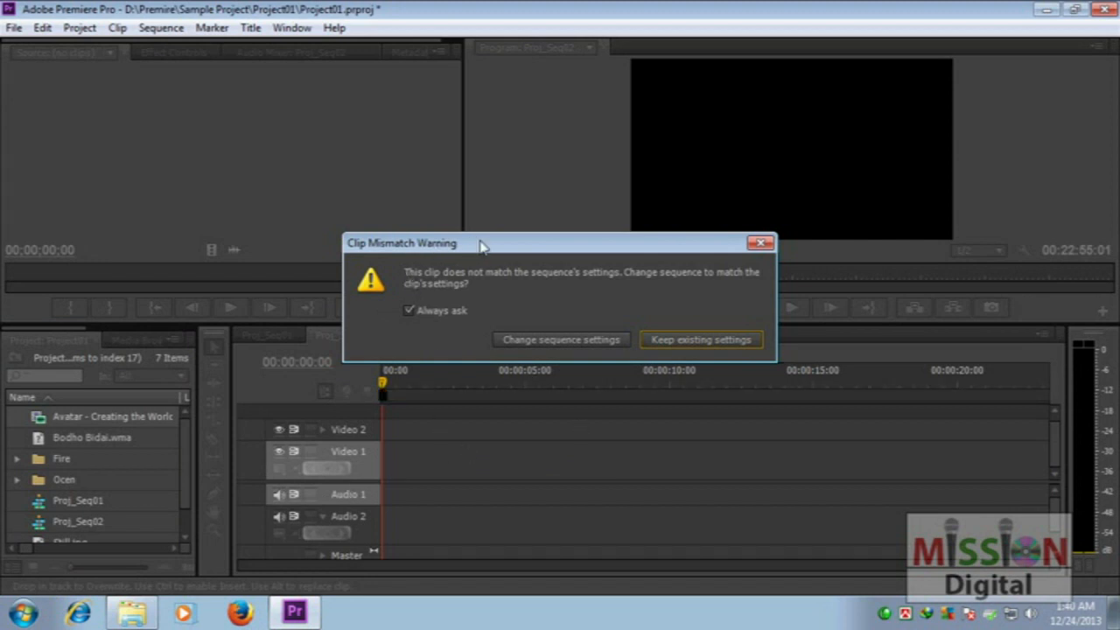
pyautogui.moveTo(480, 246); pyautogui.dragTo(458, 247)
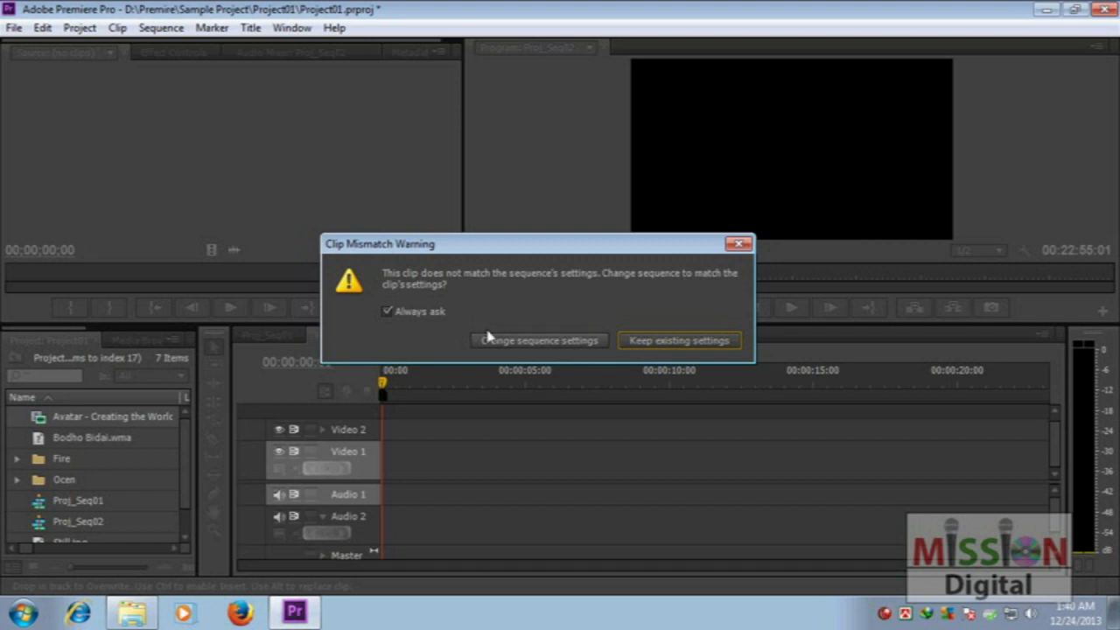
pyautogui.click(685, 349)
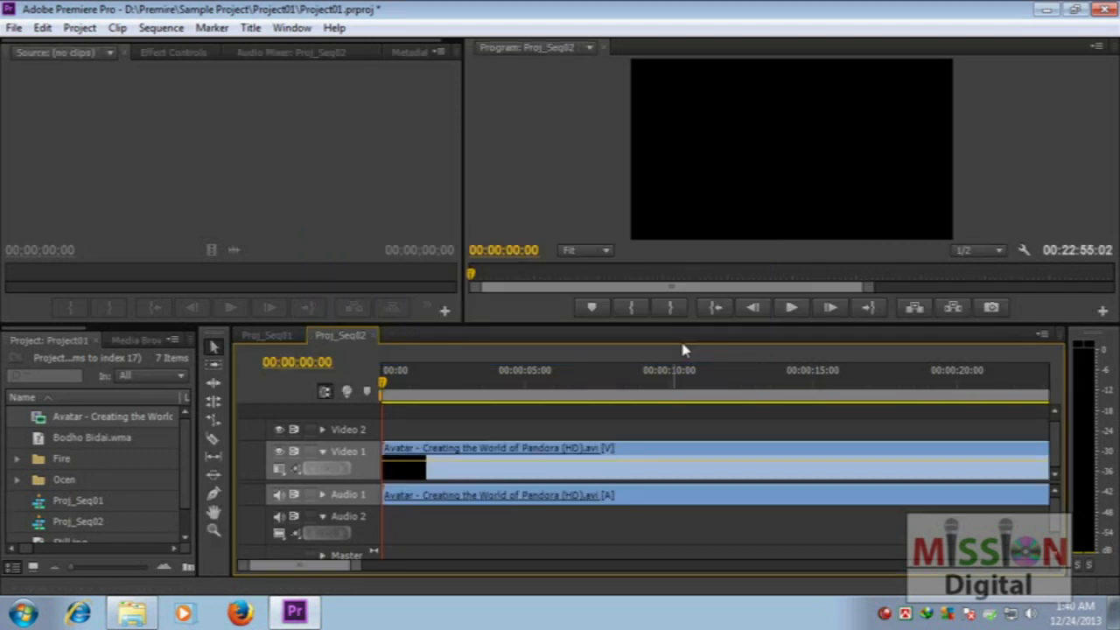
pyautogui.click(485, 383)
pyautogui.moveTo(486, 384); pyautogui.dragTo(381, 385)
pyautogui.moveTo(587, 409)
pyautogui.mouseDown()
pyautogui.moveTo(614, 397)
pyautogui.moveTo(614, 413)
pyautogui.moveTo(579, 413)
pyautogui.mouseUp()
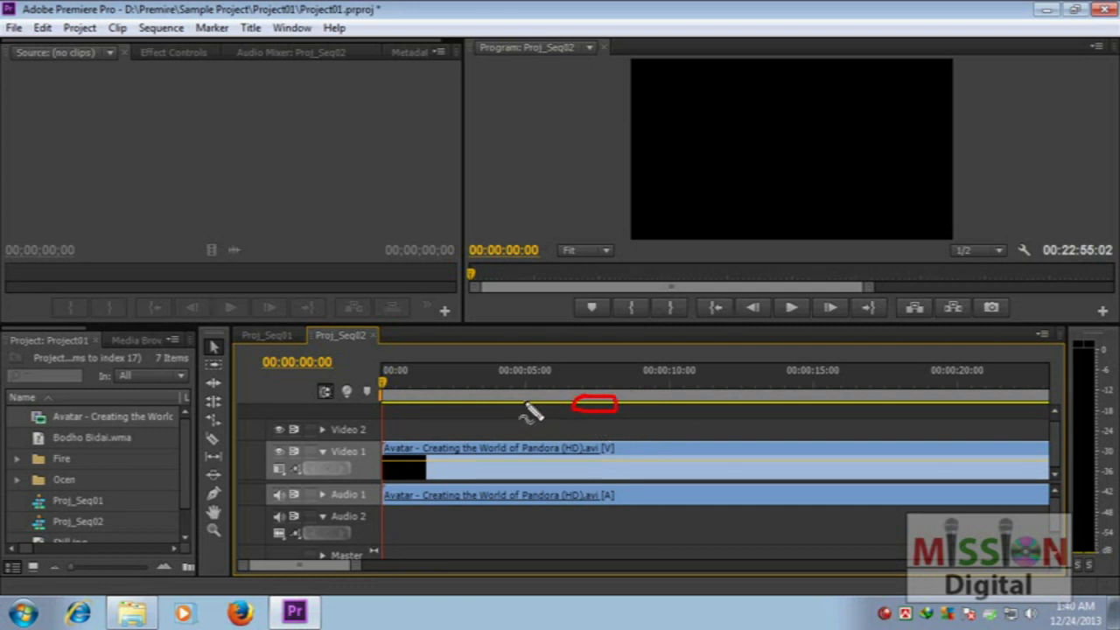
pyautogui.moveTo(527, 404); pyautogui.dragTo(987, 403)
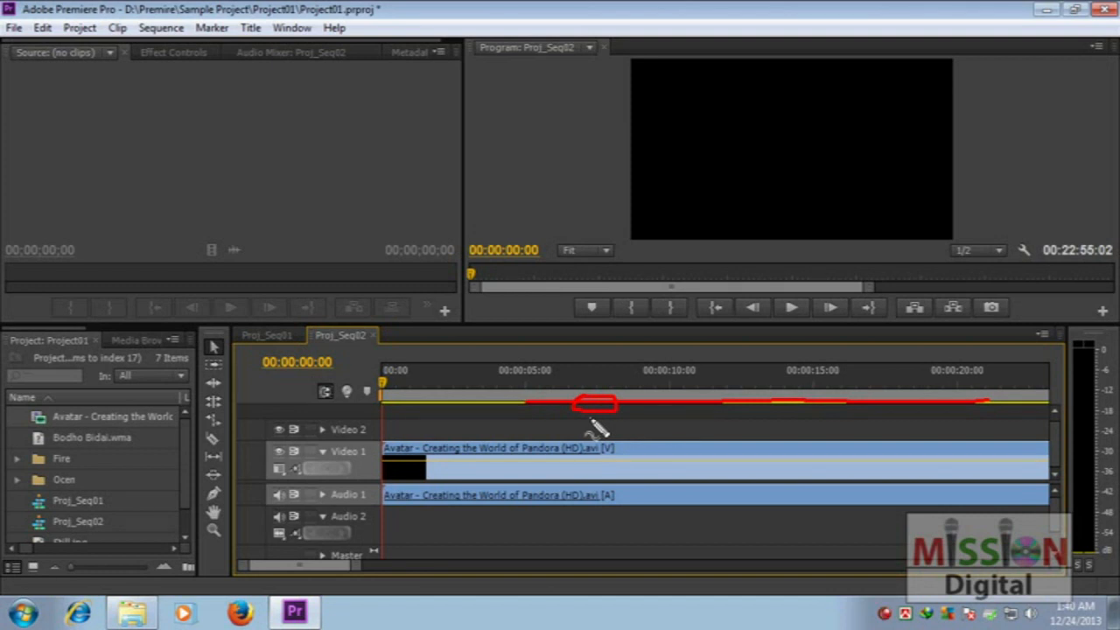
pyautogui.press('Escape')
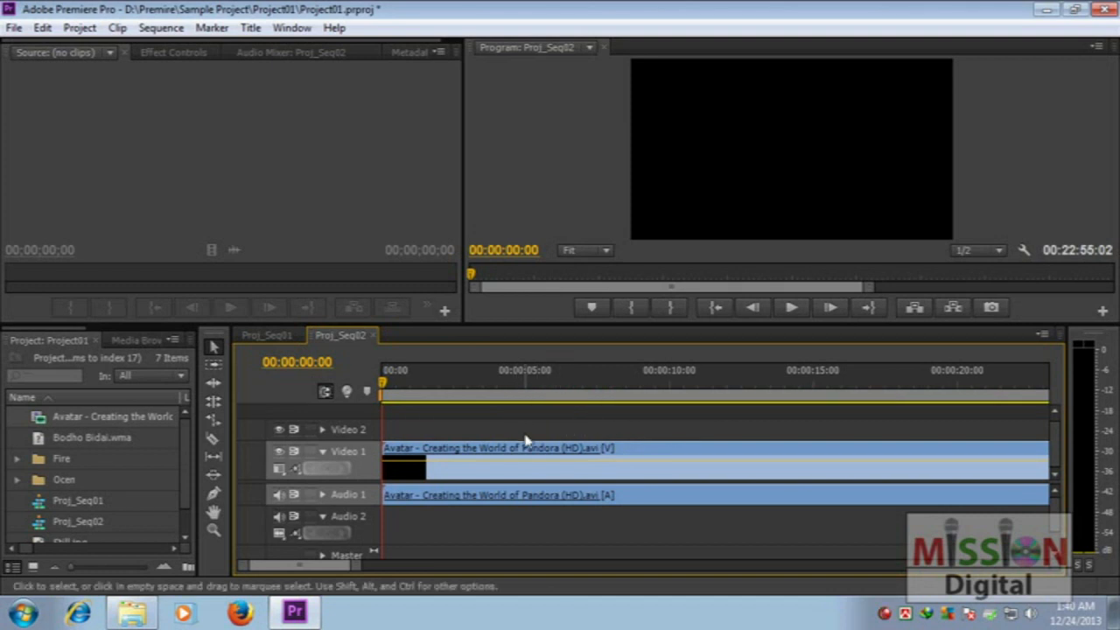
# Move the playhead past the 20th Century Fox logo to 00:00:05:13 and split the Avatar clip there with the Razor tool
pyautogui.moveTo(382, 383); pyautogui.dragTo(418, 403)
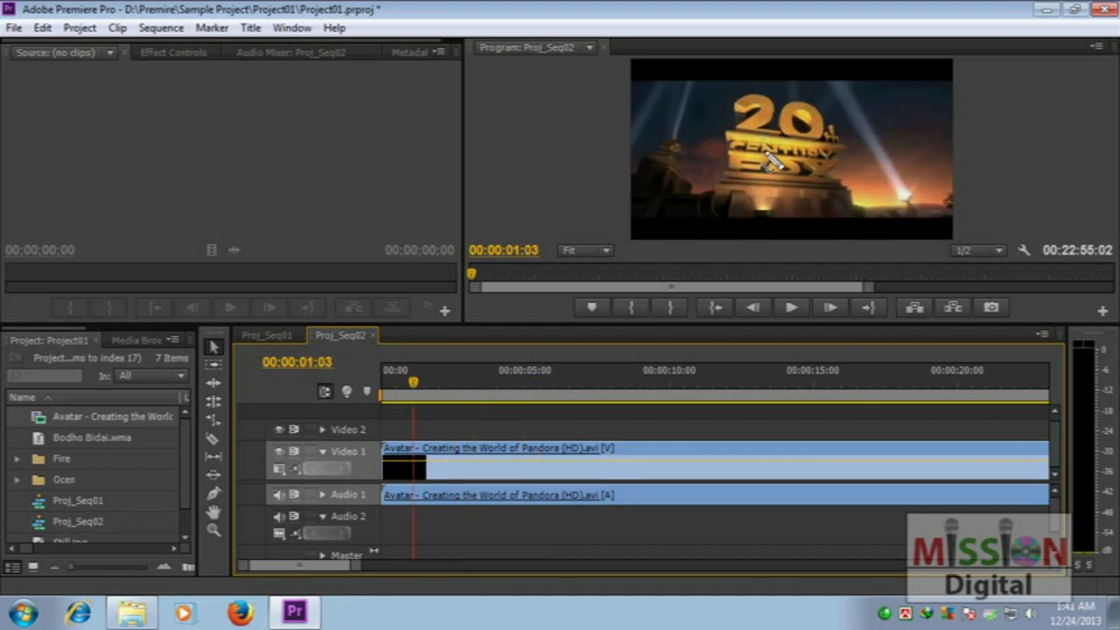
pyautogui.moveTo(726, 154)
pyautogui.mouseDown()
pyautogui.moveTo(829, 86)
pyautogui.moveTo(859, 151)
pyautogui.moveTo(842, 180)
pyautogui.moveTo(760, 192)
pyautogui.moveTo(730, 133)
pyautogui.moveTo(830, 130)
pyautogui.moveTo(829, 177)
pyautogui.moveTo(787, 189)
pyautogui.mouseUp()
pyautogui.press('Escape')
pyautogui.moveTo(413, 382); pyautogui.dragTo(541, 383)
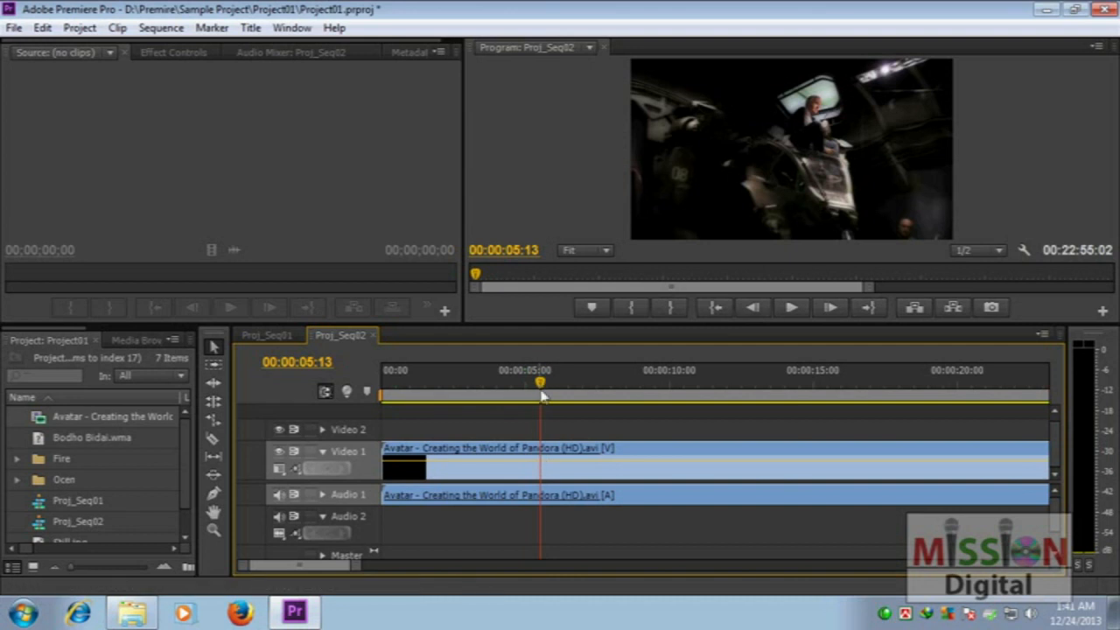
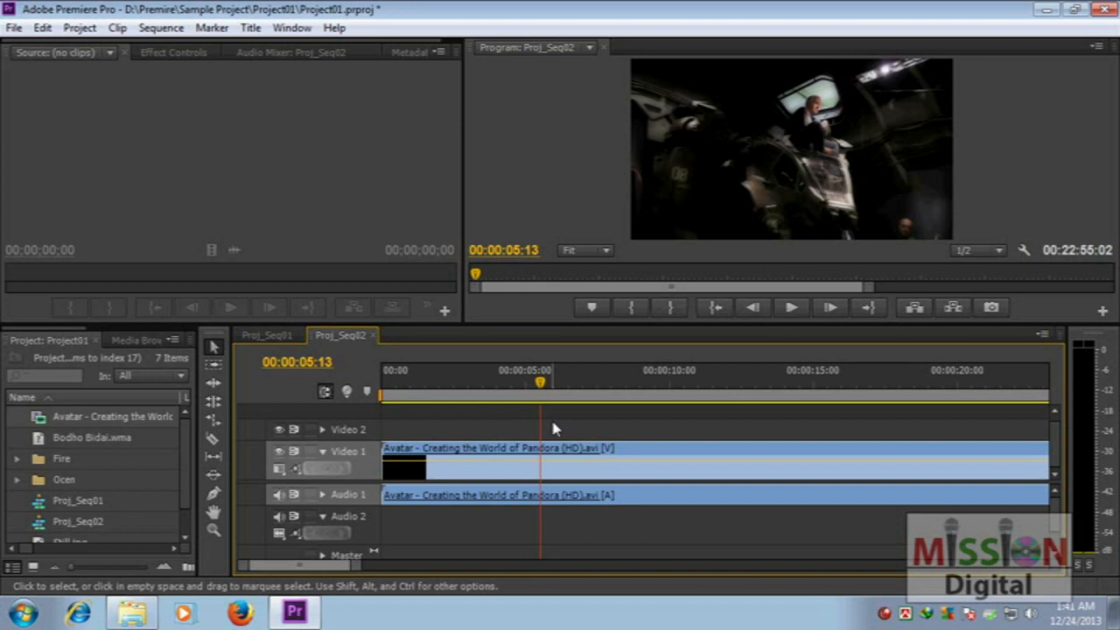
pyautogui.hotkey('ctrl', 'k')
pyautogui.hotkey('ctrl', 'z')
pyautogui.click(212, 440)
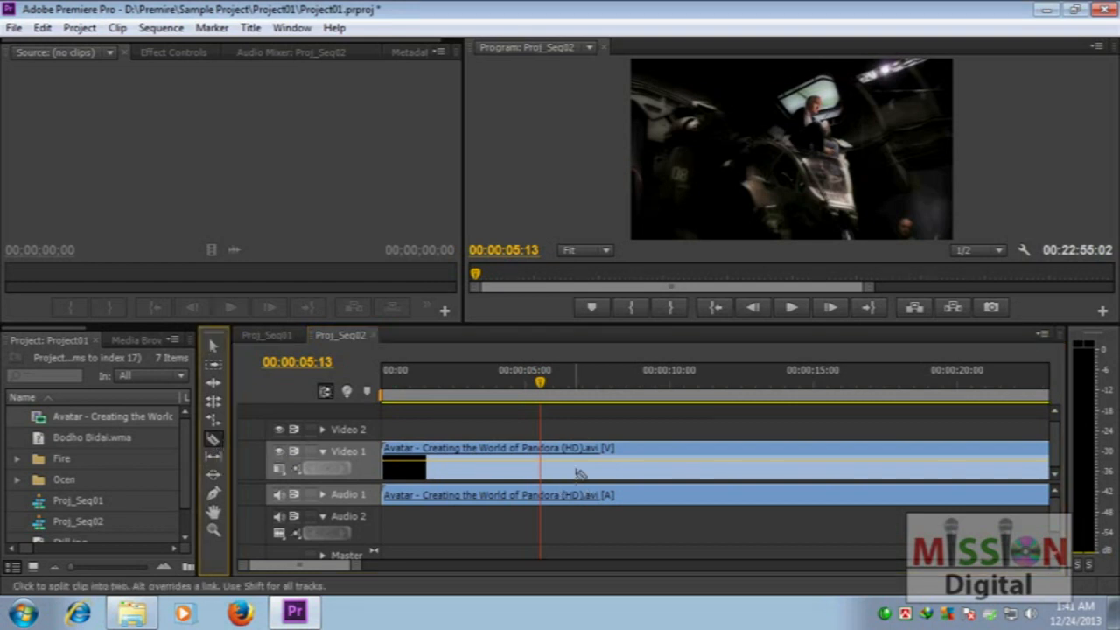
pyautogui.click(541, 461)
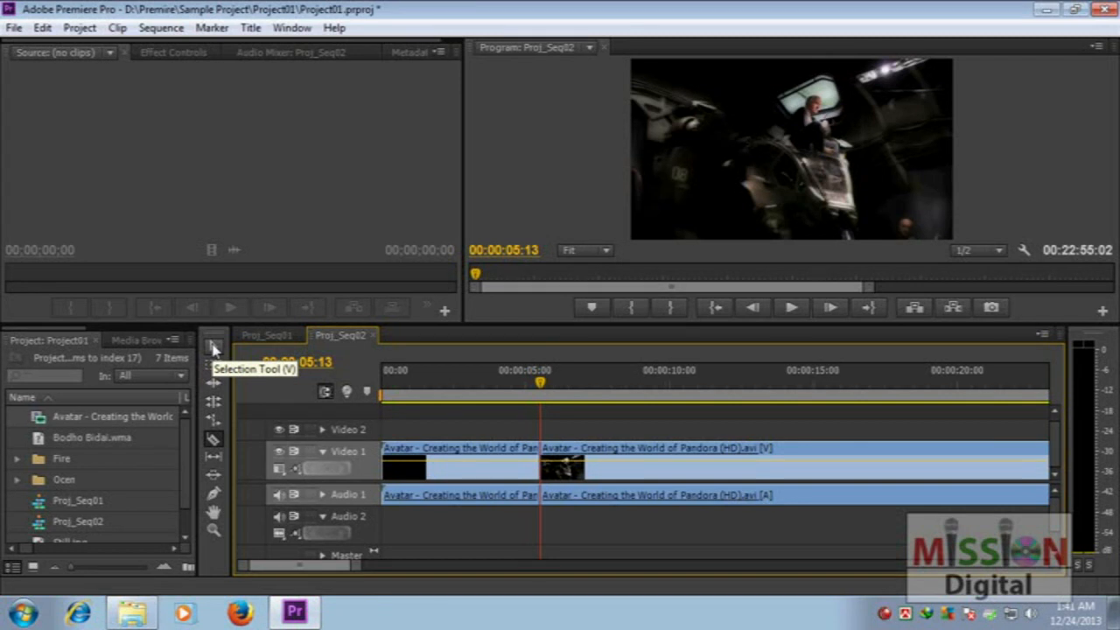
pyautogui.click(214, 348)
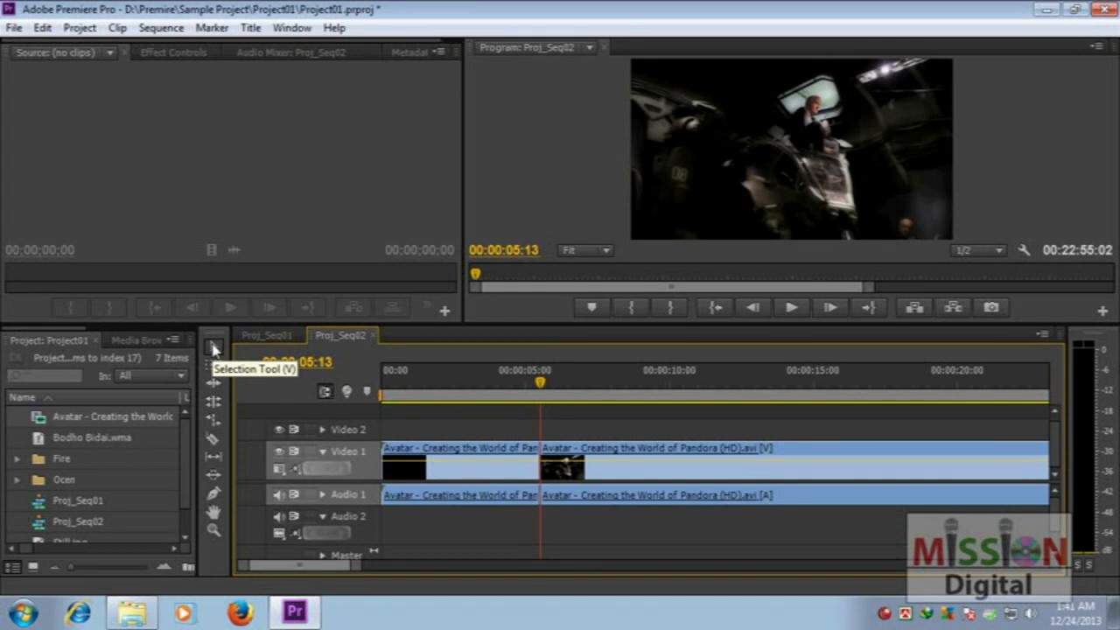
# Delete the segment before the cut and close the remaining gap with Ripple Delete
pyautogui.click(444, 471)
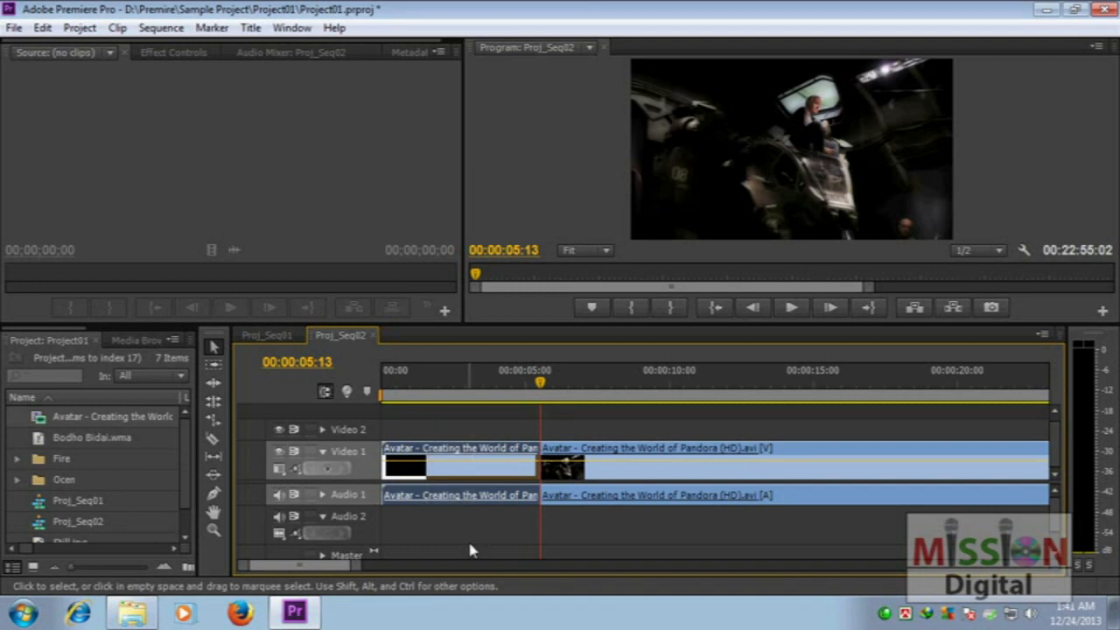
pyautogui.press('Delete')
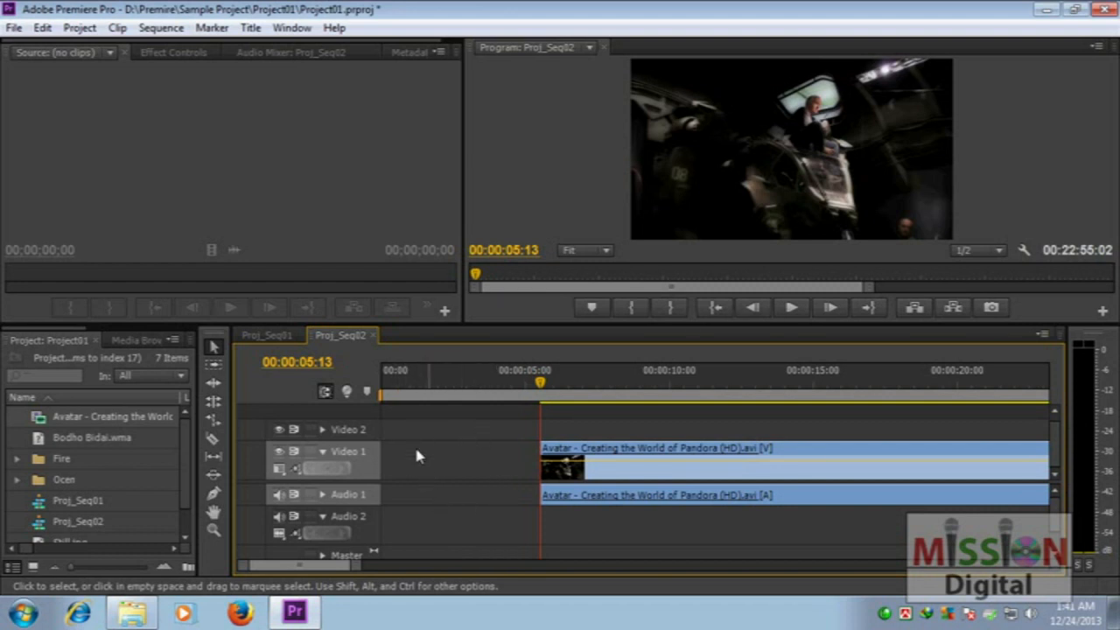
pyautogui.click(422, 453)
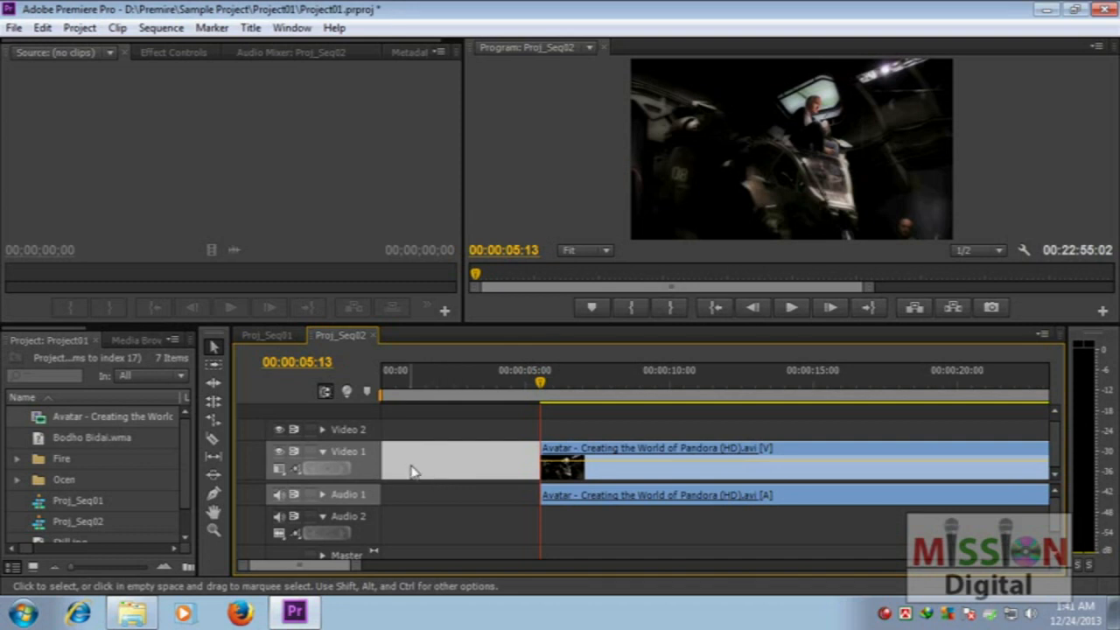
pyautogui.rightClick(429, 462)
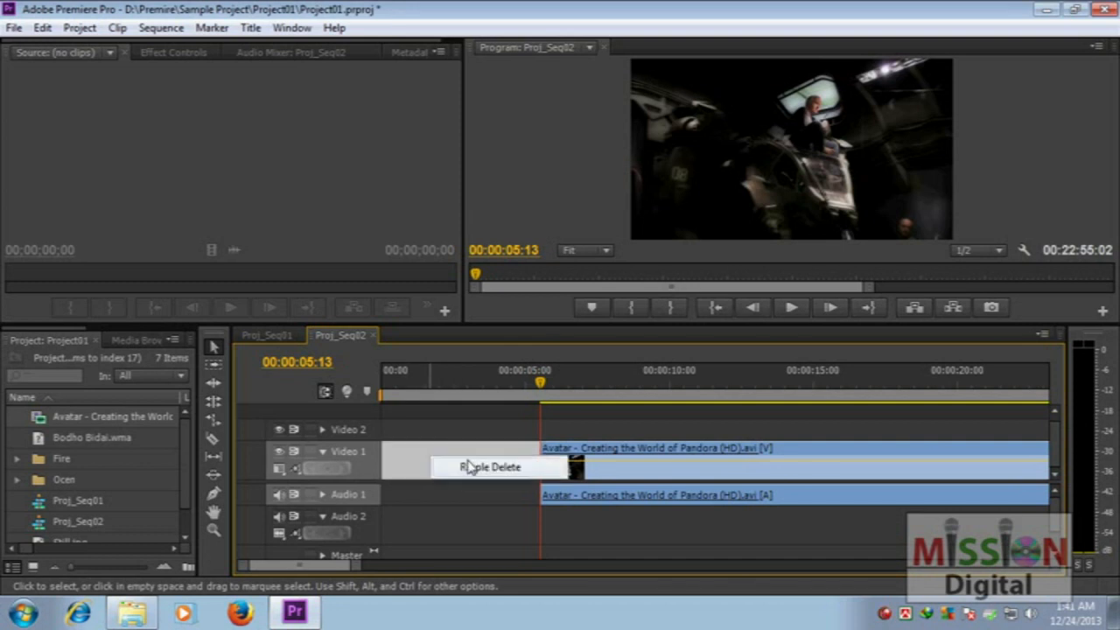
pyautogui.click(512, 469)
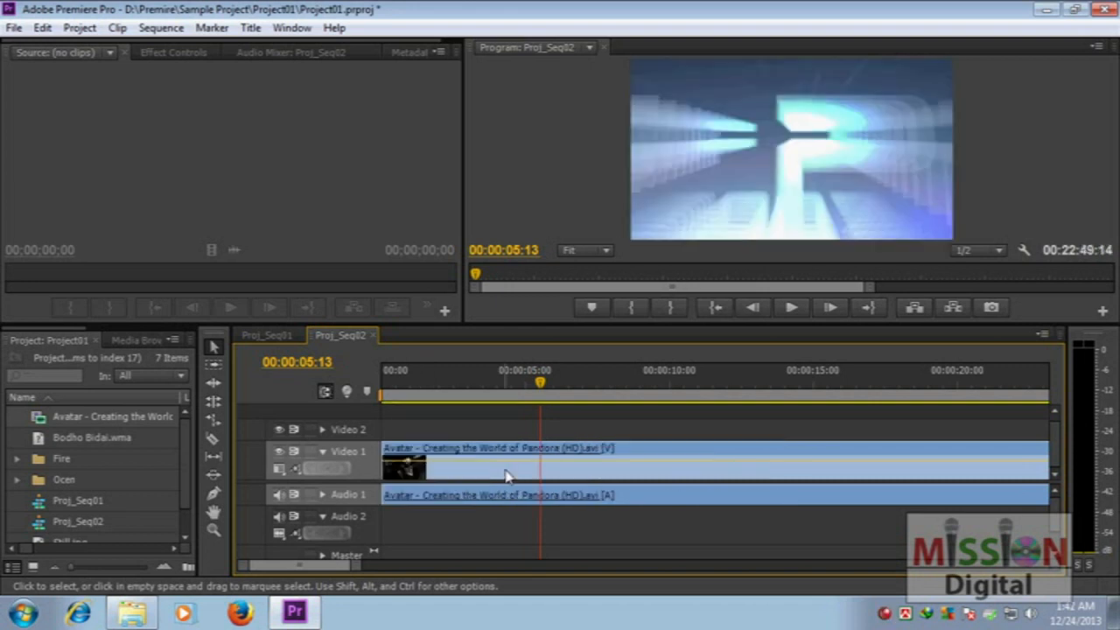
# Play back the trimmed clip from the start and move ahead to the First Day of Production title at 00:00:09:08
pyautogui.moveTo(420, 380); pyautogui.dragTo(357, 389)
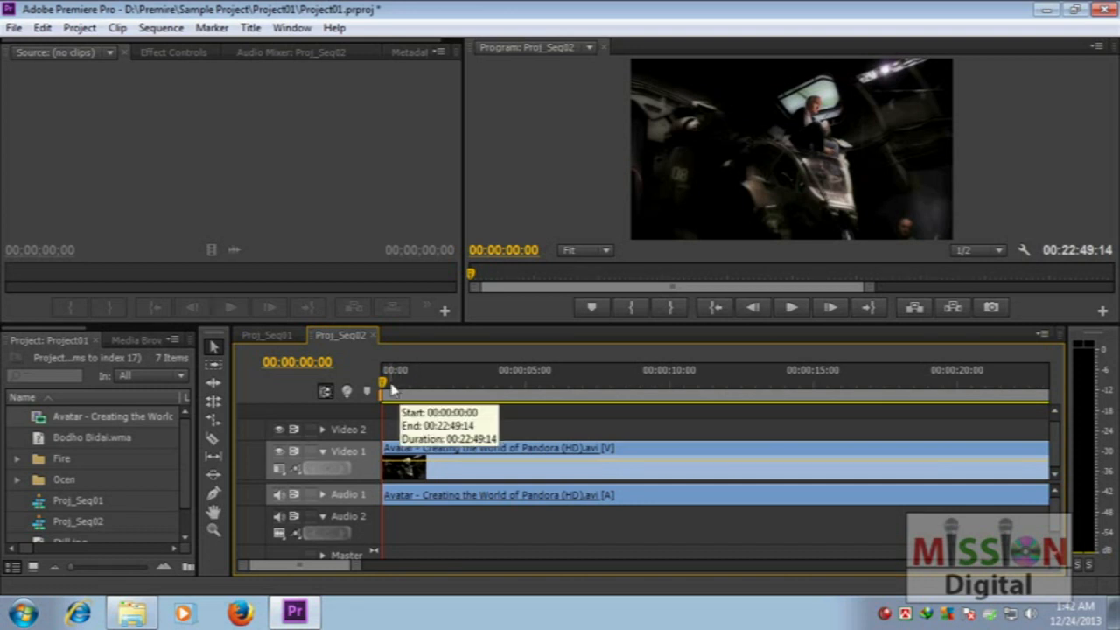
pyautogui.press('space')
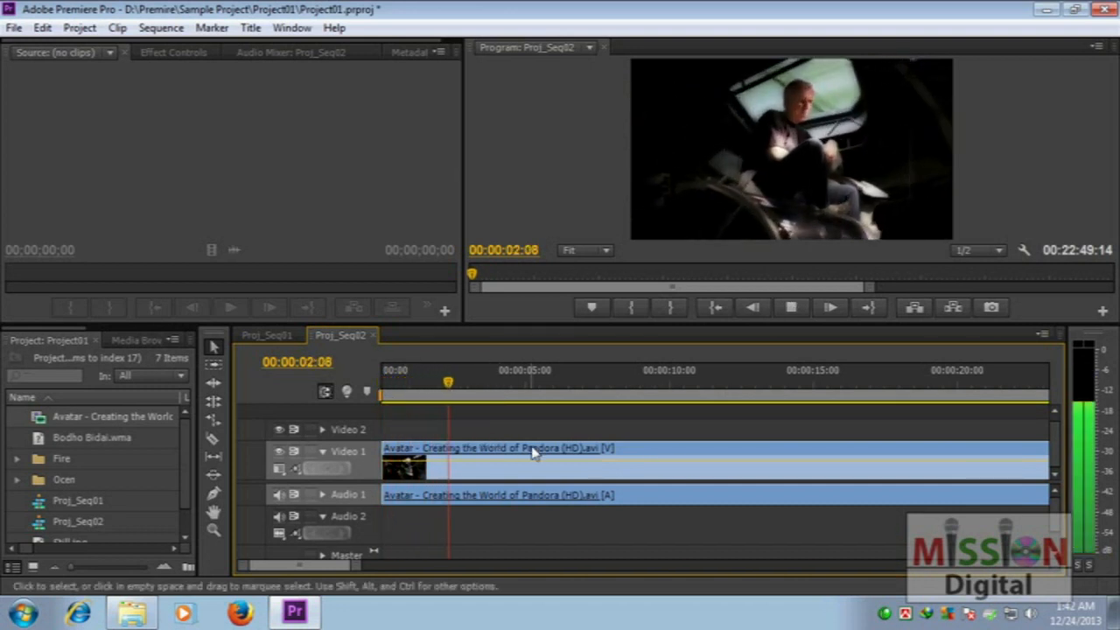
pyautogui.moveTo(498, 388); pyautogui.dragTo(649, 399)
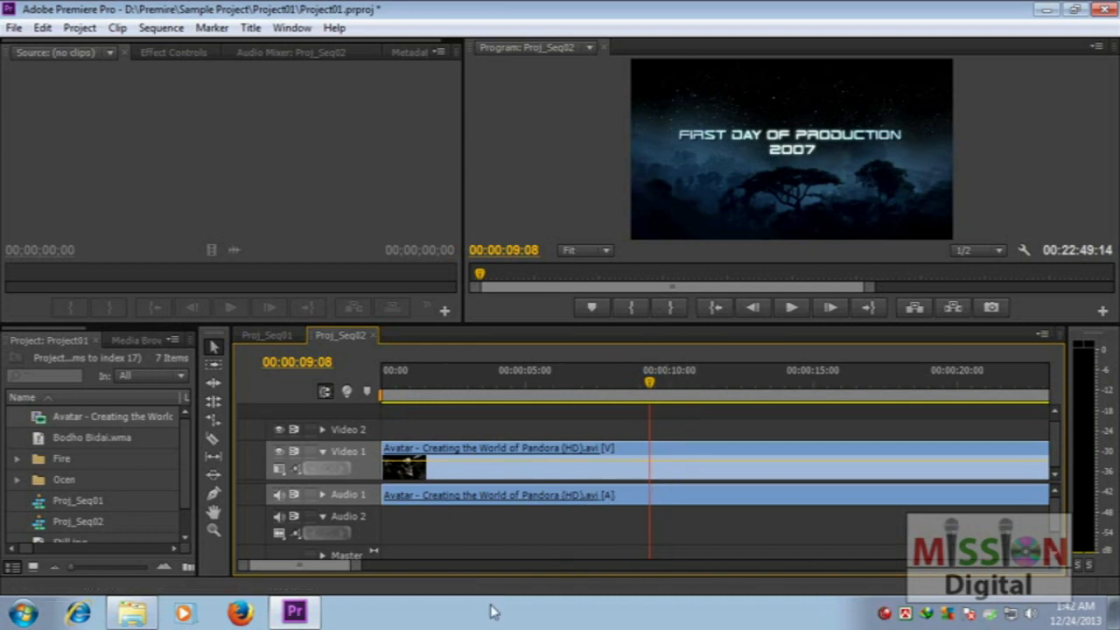
# Split the Avatar clip at 00:00:09:07 during the First Day of Production title and undo the cut
pyautogui.moveTo(675, 374); pyautogui.dragTo(636, 387)
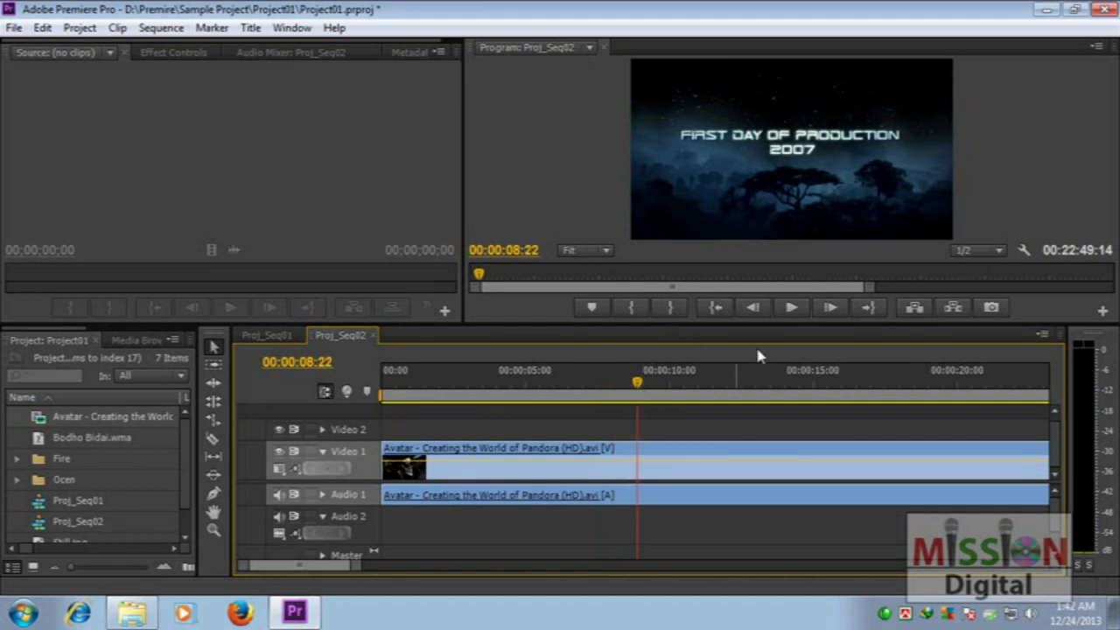
pyautogui.moveTo(637, 392); pyautogui.dragTo(654, 390)
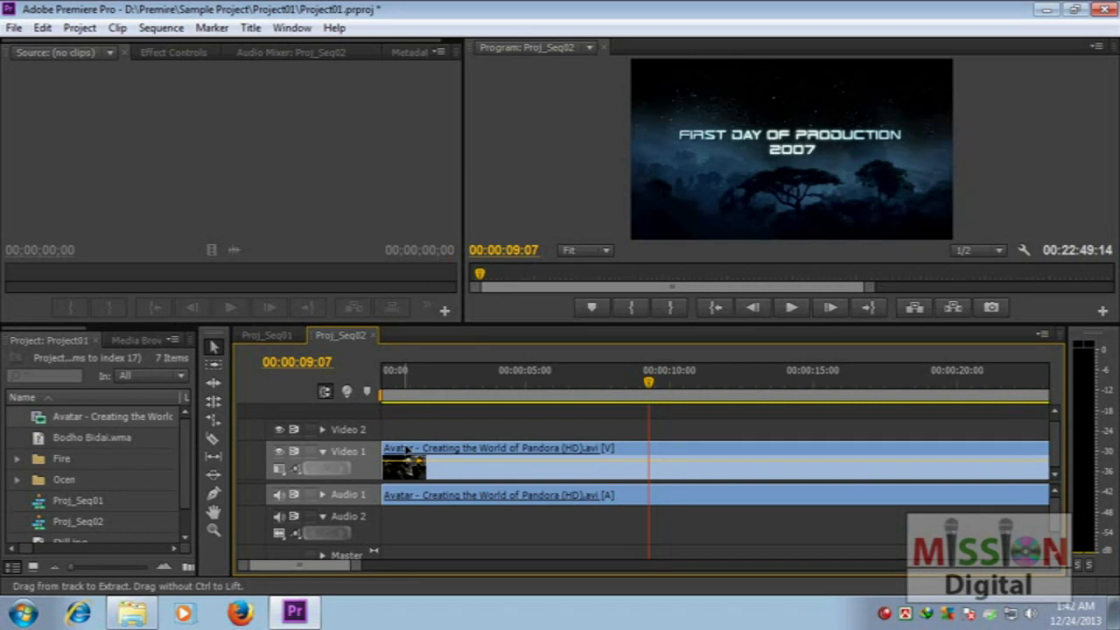
pyautogui.hotkey('ctrl', 'k')
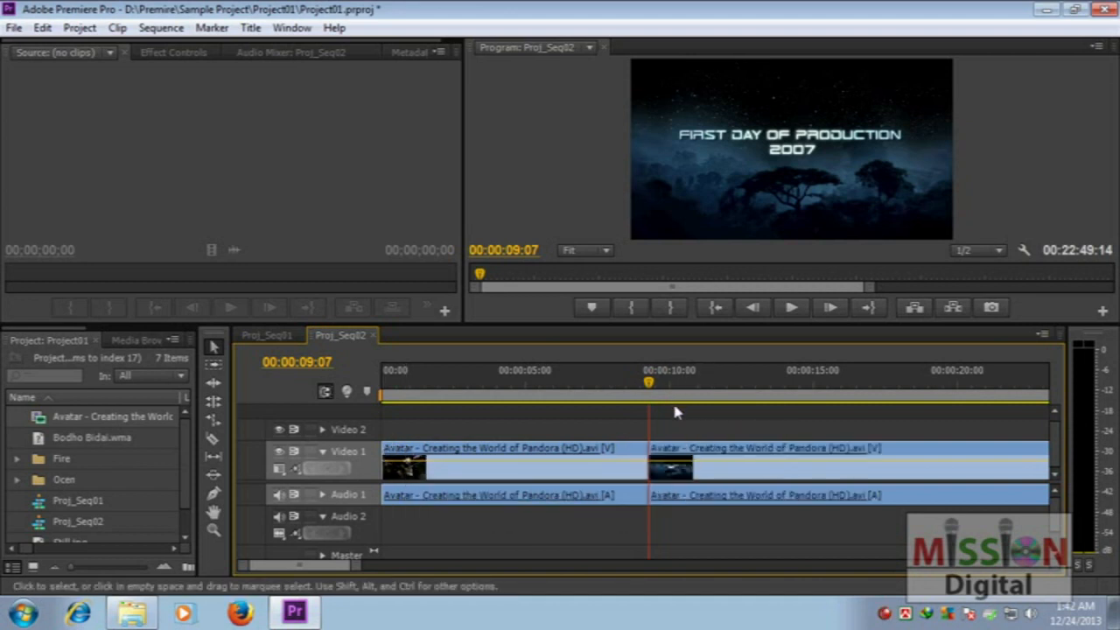
pyautogui.hotkey('ctrl', 'z')
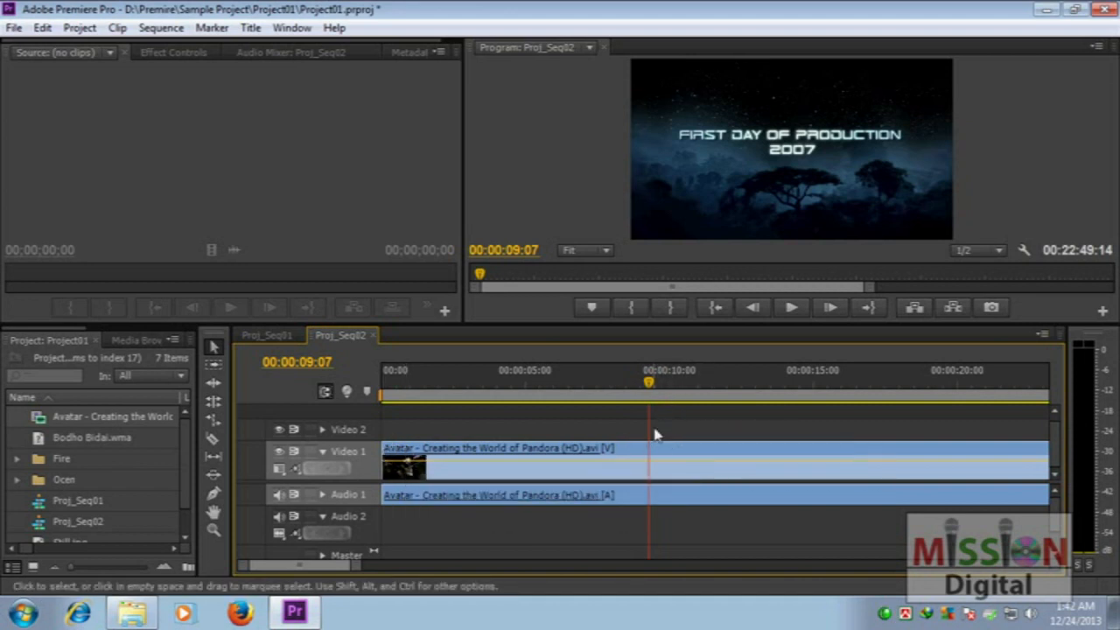
# Split the Avatar clip at 00:00:09:07 with the Razor tool and return to the Selection tool
pyautogui.press('c')
pyautogui.click(655, 459)
pyautogui.press('v')
# Move the second segment to Video 2 and Audio 2 at the sequence start, and split the Video 1 segment at 00:00:06:11
pyautogui.moveTo(691, 446); pyautogui.dragTo(414, 427)
pyautogui.click(707, 464)
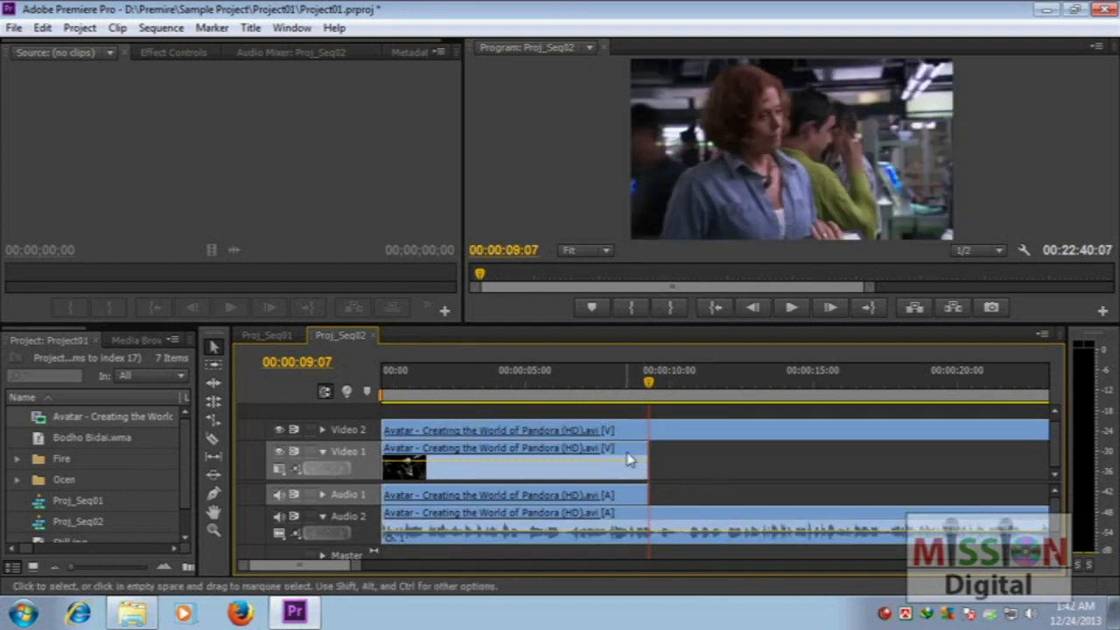
pyautogui.click(566, 383)
pyautogui.click(578, 460)
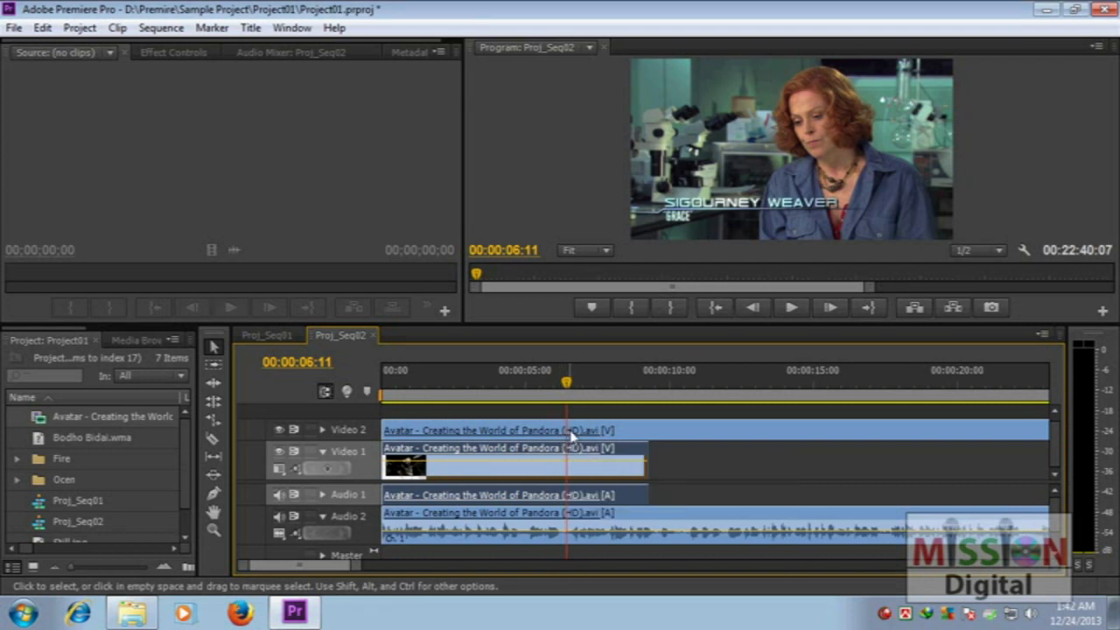
pyautogui.hotkey('ctrl', 'k')
pyautogui.click(621, 430)
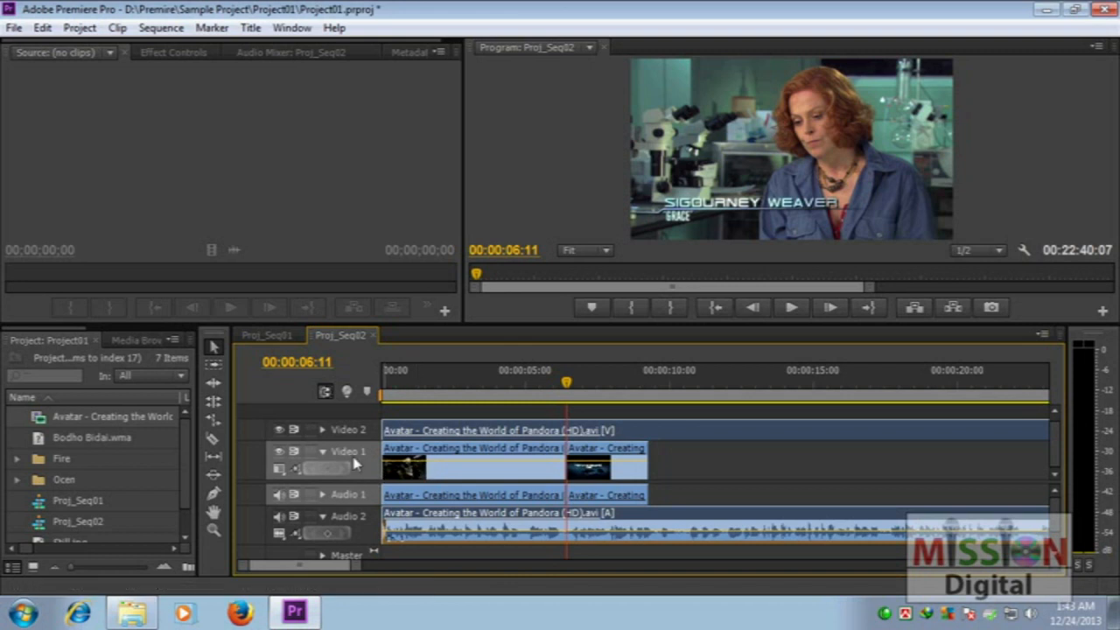
# Split the first Video 1 segment at 00:00:05:00 and try the same cut with changed track targeting
pyautogui.click(466, 449)
pyautogui.moveTo(567, 385); pyautogui.dragTo(527, 382)
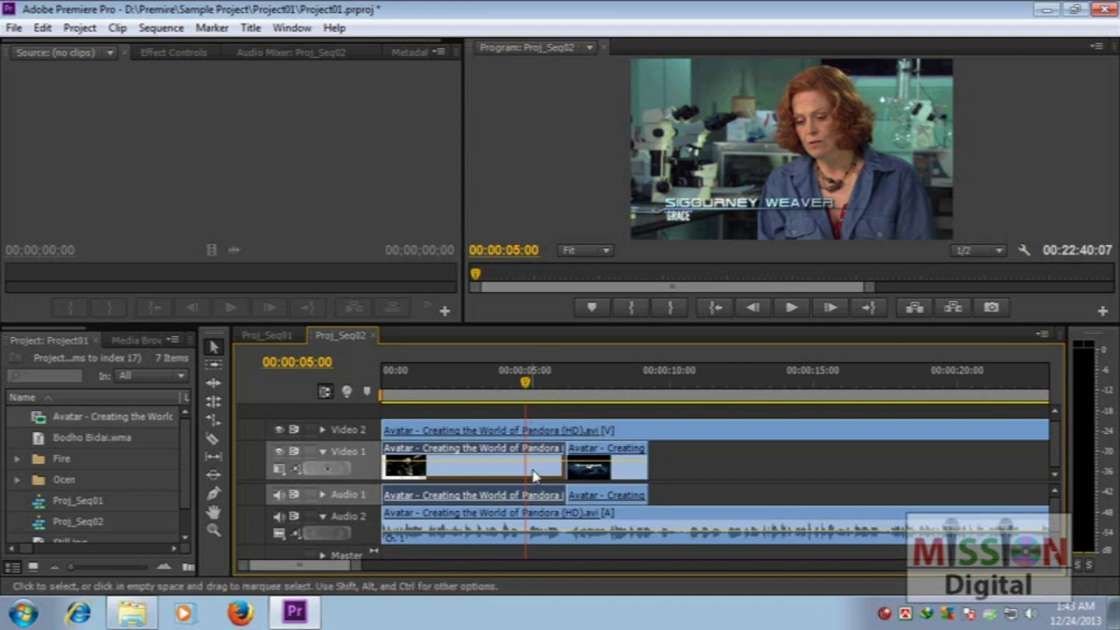
pyautogui.hotkey('ctrl', 'k')
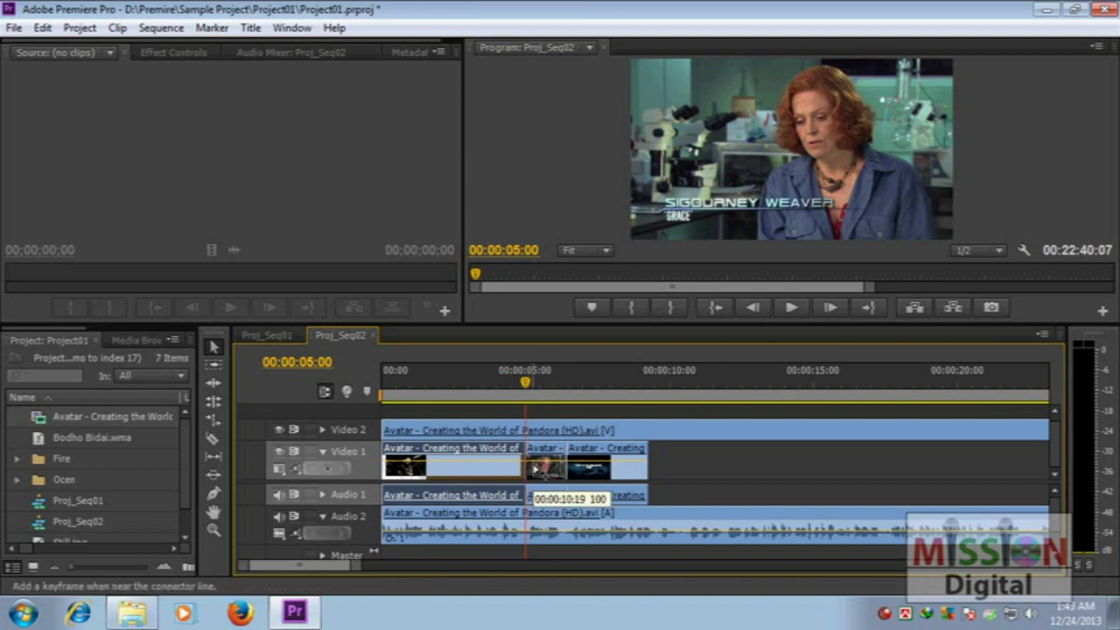
pyautogui.click(363, 522)
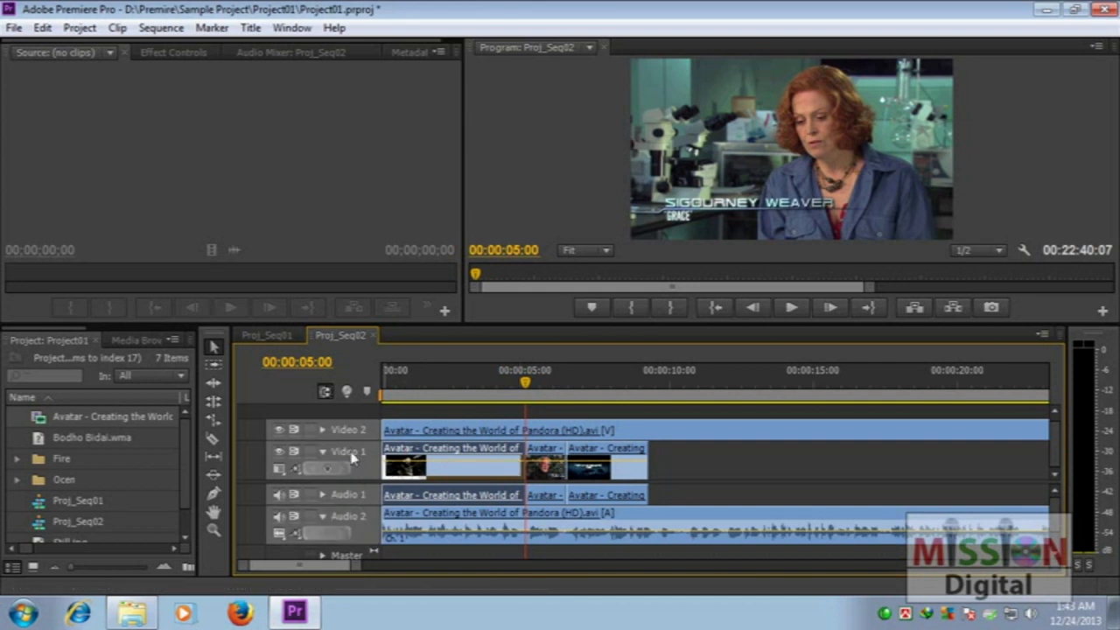
pyautogui.hotkey('ctrl', 'k')
# Undo the test splits and the move to Video 2, back to the single cut at 00:00:09:07
pyautogui.hotkey('ctrl', 'z')
pyautogui.hotkey('ctrl', 'z')
pyautogui.hotkey('ctrl', 'z')
pyautogui.hotkey('ctrl', 'z')
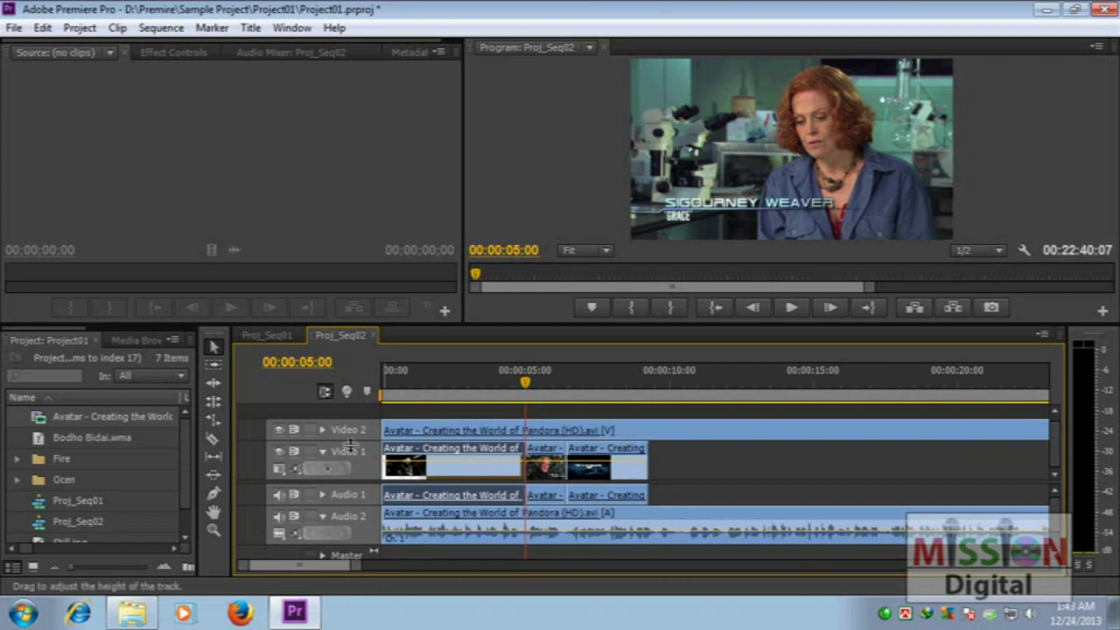
pyautogui.hotkey('ctrl', 'z')
pyautogui.hotkey('ctrl', 'z')
pyautogui.hotkey('ctrl', 'z')
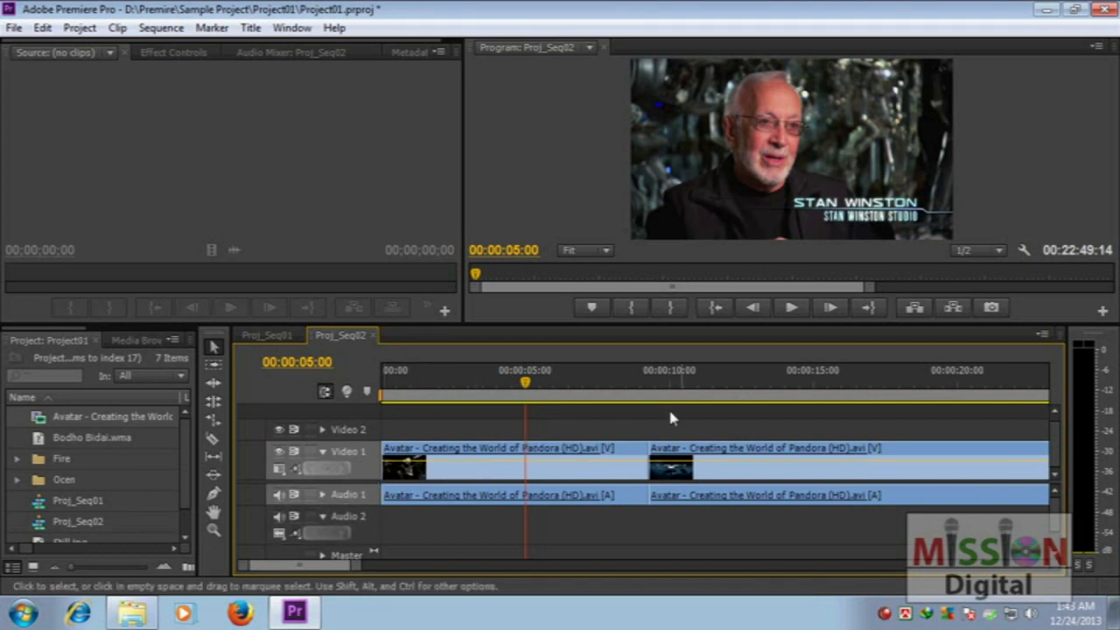
# Cut out the section of the Avatar clip from 00:00:09:07 to 00:00:13:17 and close the gap with Ripple Delete
pyautogui.moveTo(637, 396); pyautogui.dragTo(781, 405)
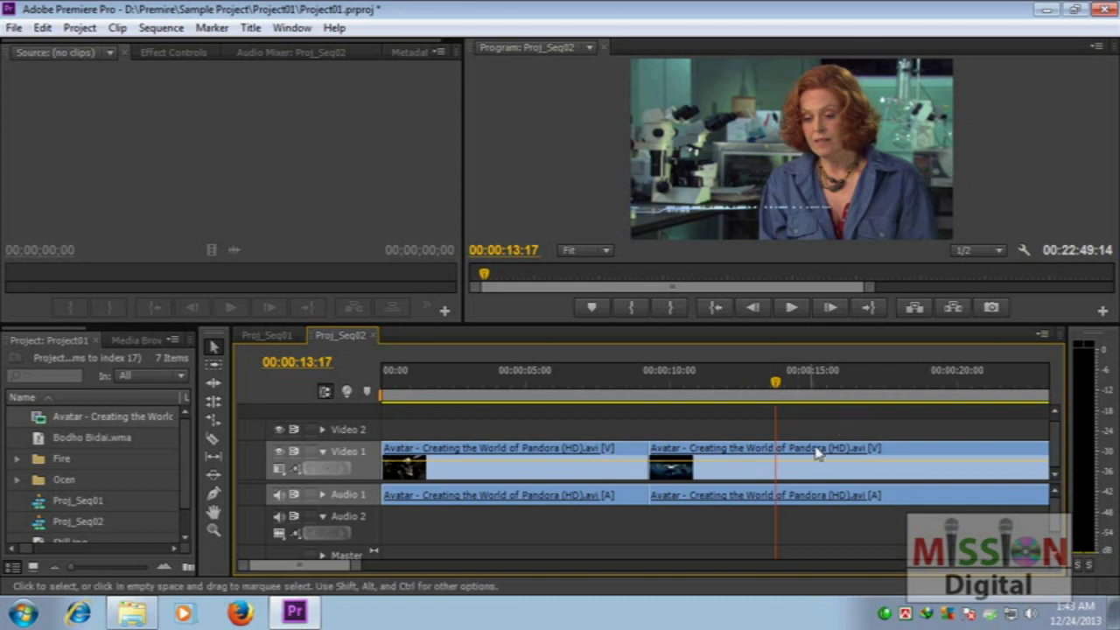
pyautogui.hotkey('ctrl', 'k')
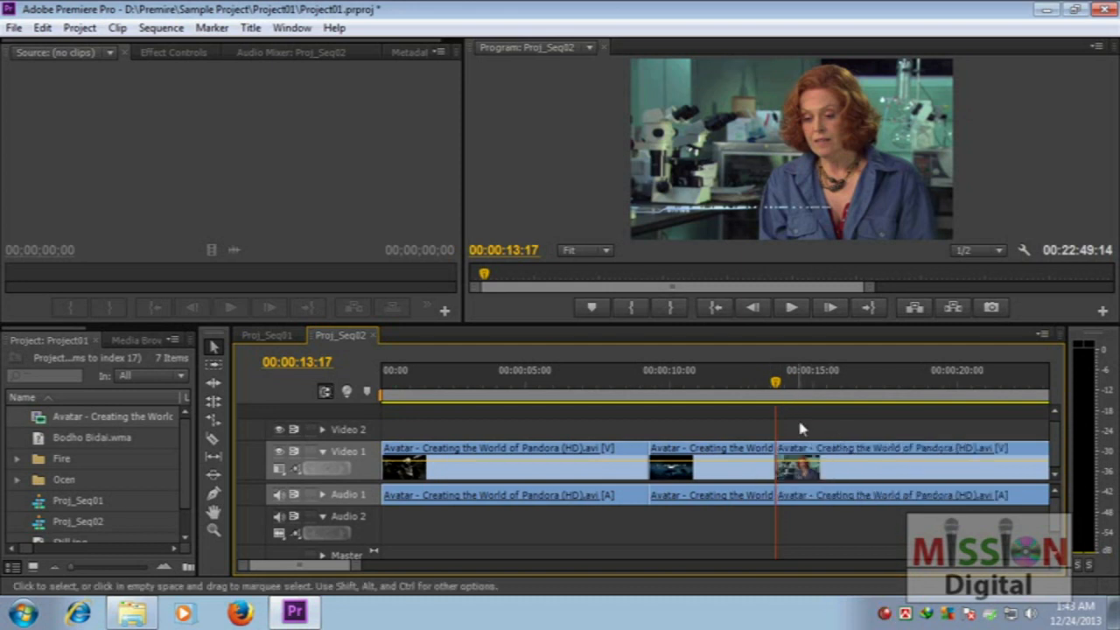
pyautogui.click(705, 454)
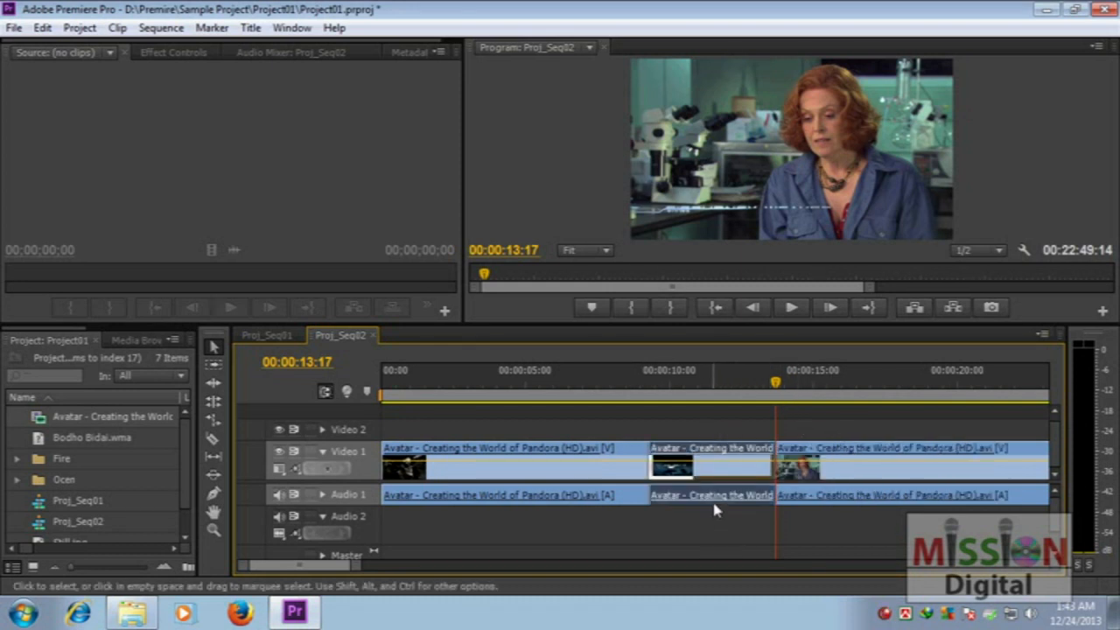
pyautogui.press('Delete')
pyautogui.rightClick(676, 463)
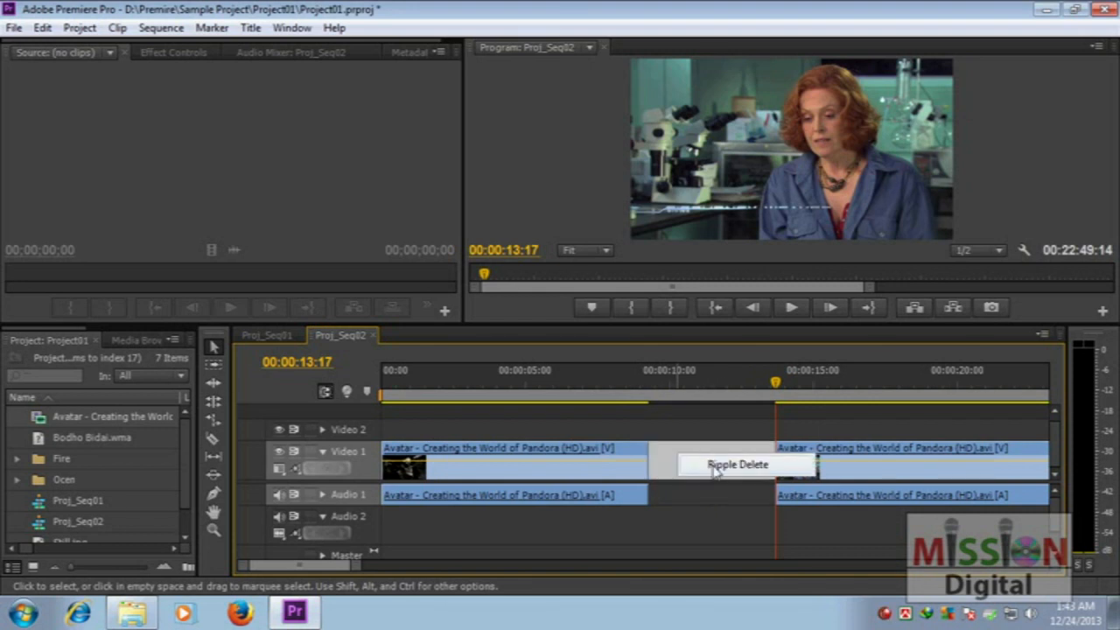
pyautogui.click(717, 462)
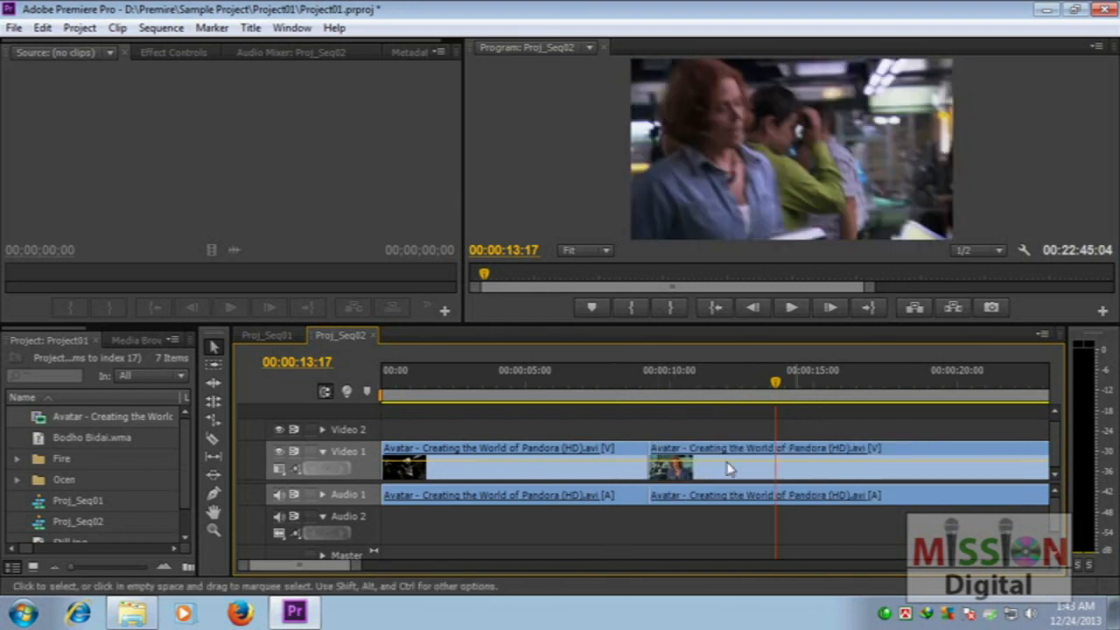
# Split the Avatar clip at 00:00:17:04 and 00:00:32:01 and delete the segment between the cuts
pyautogui.moveTo(775, 385); pyautogui.dragTo(880, 390)
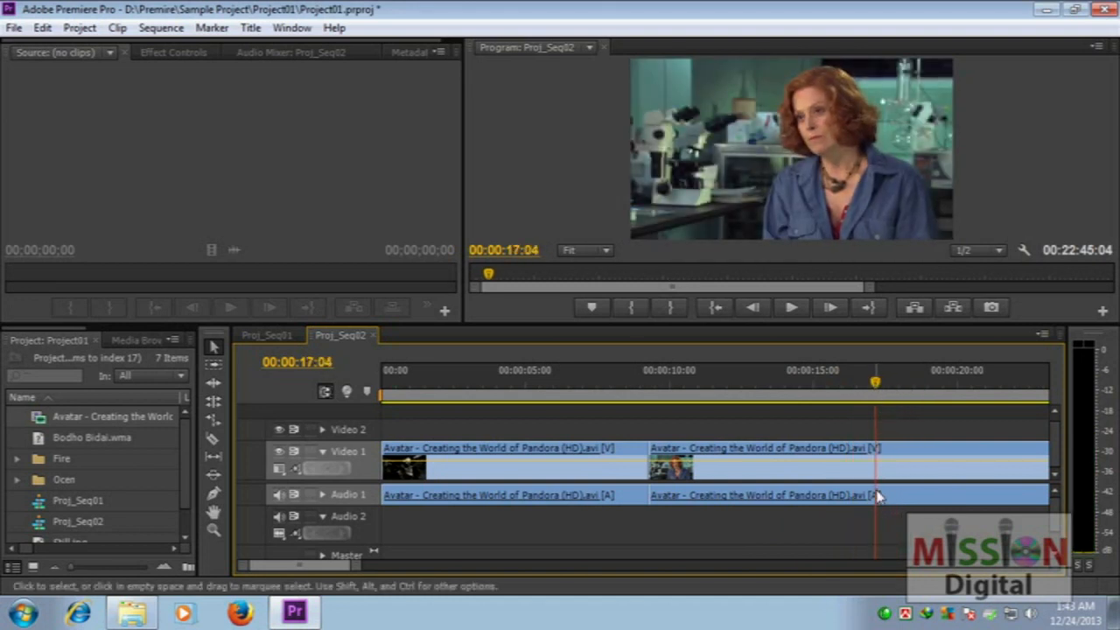
pyautogui.hotkey('ctrl', 'k')
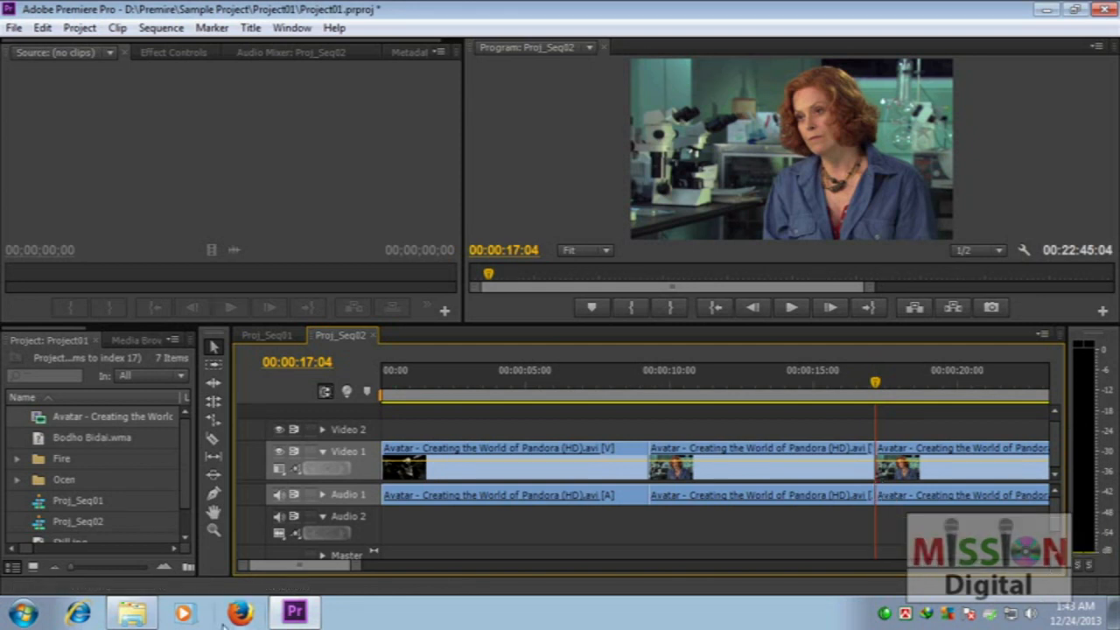
pyautogui.moveTo(263, 565); pyautogui.dragTo(270, 566)
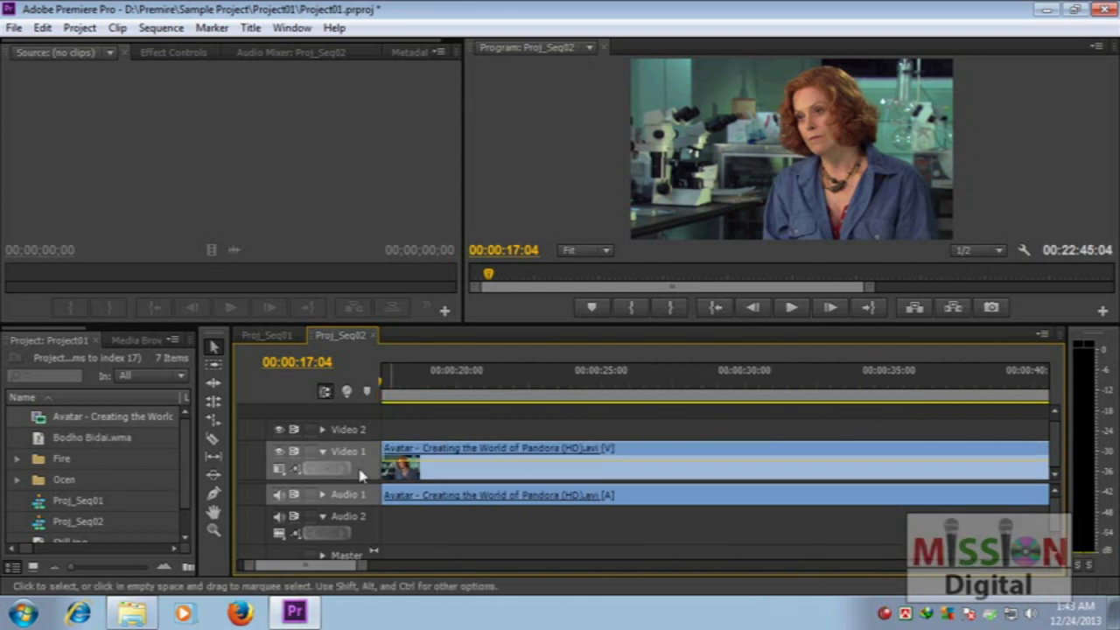
pyautogui.moveTo(375, 566); pyautogui.dragTo(427, 566)
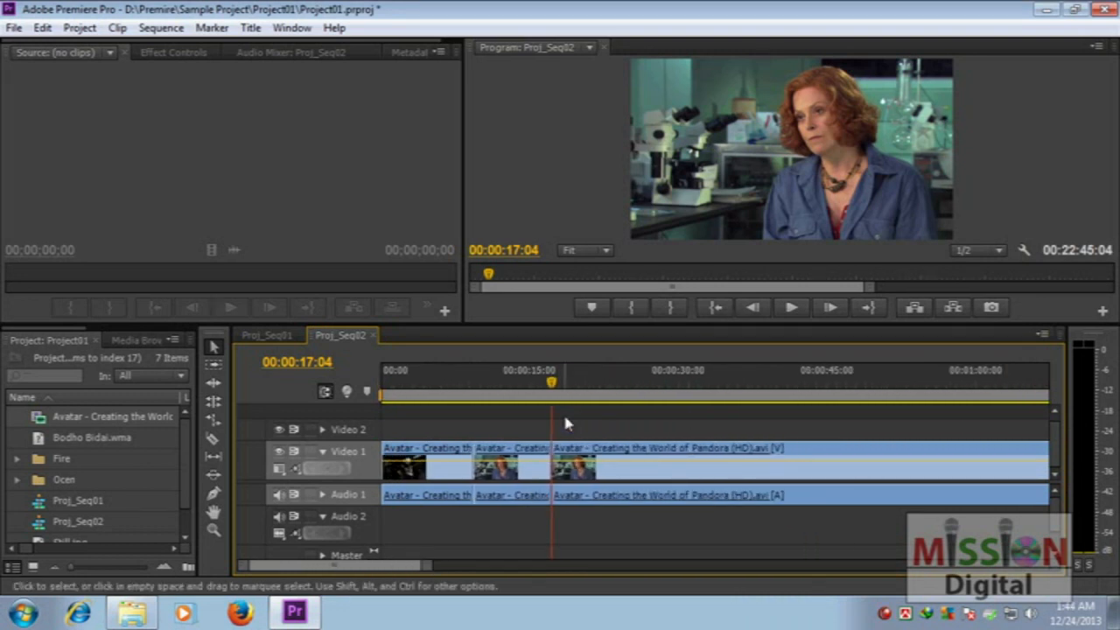
pyautogui.moveTo(550, 380); pyautogui.dragTo(700, 395)
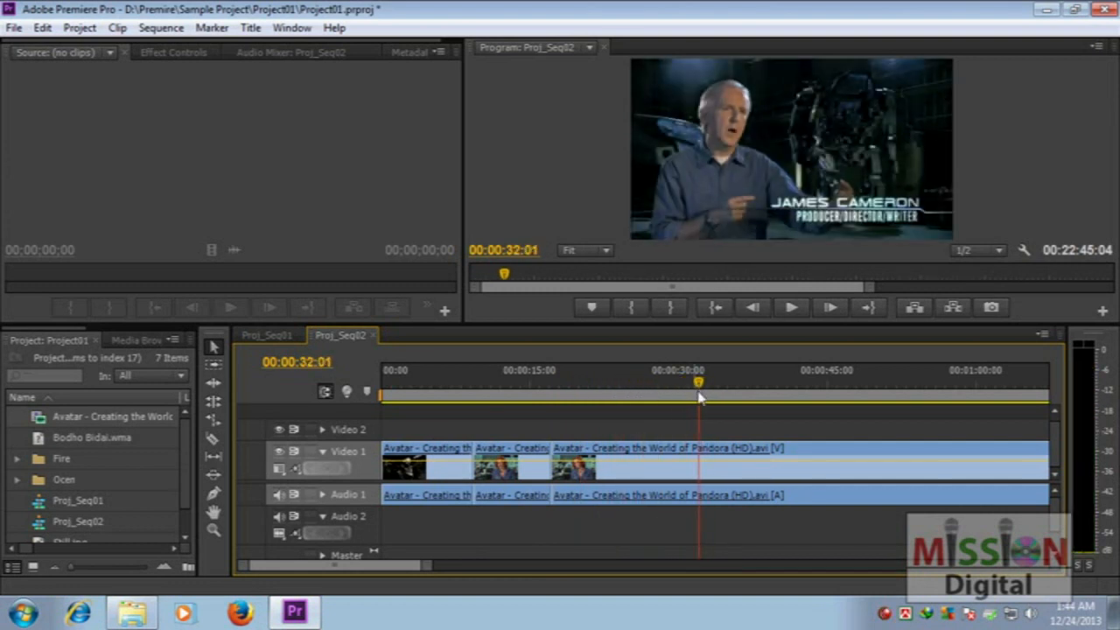
pyautogui.hotkey('ctrl', 'k')
pyautogui.click(609, 451)
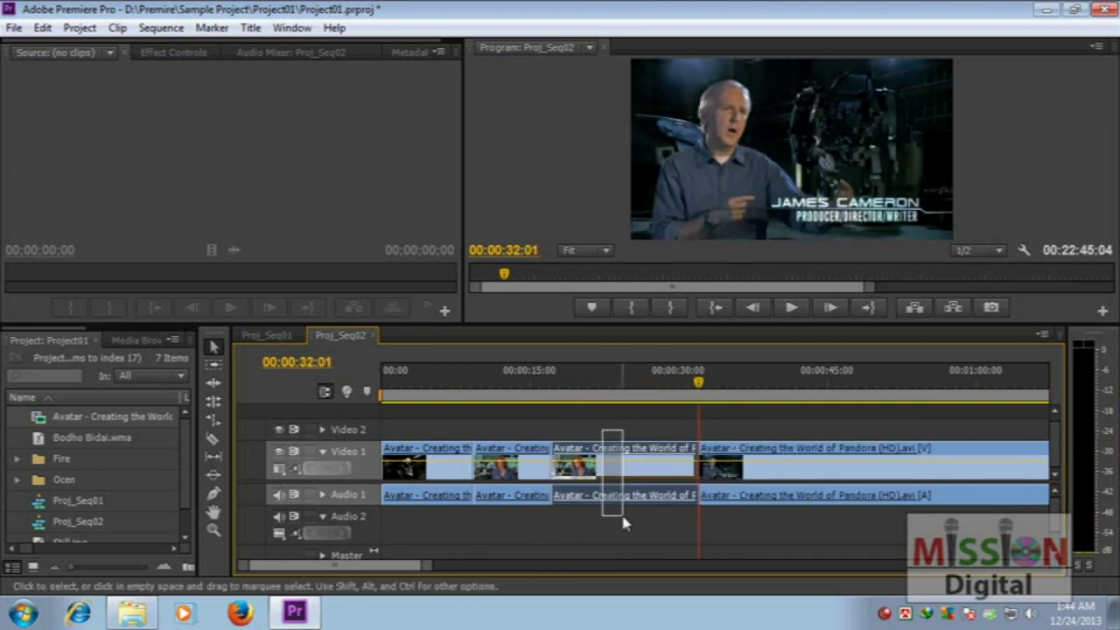
pyautogui.press('Delete')
# Remove the footage from 00:00:32:01 to a new cut at 00:00:49:15 and close the whole gap with Ripple Delete
pyautogui.click(754, 389)
pyautogui.moveTo(757, 391); pyautogui.dragTo(878, 402)
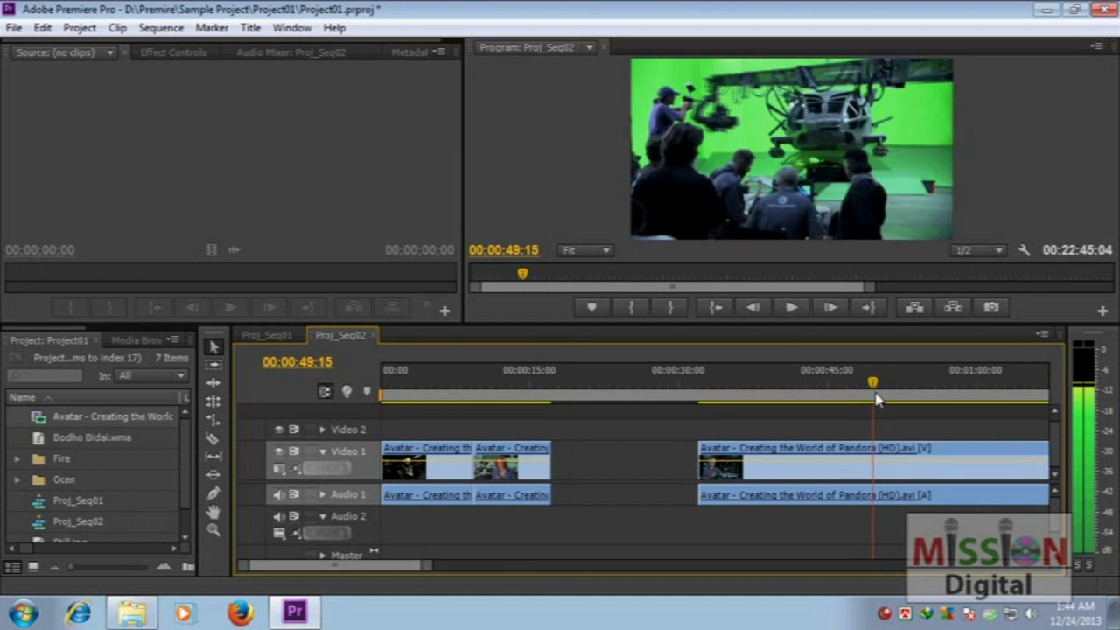
pyautogui.hotkey('ctrl', 'k')
pyautogui.click(770, 495)
pyautogui.press('Delete')
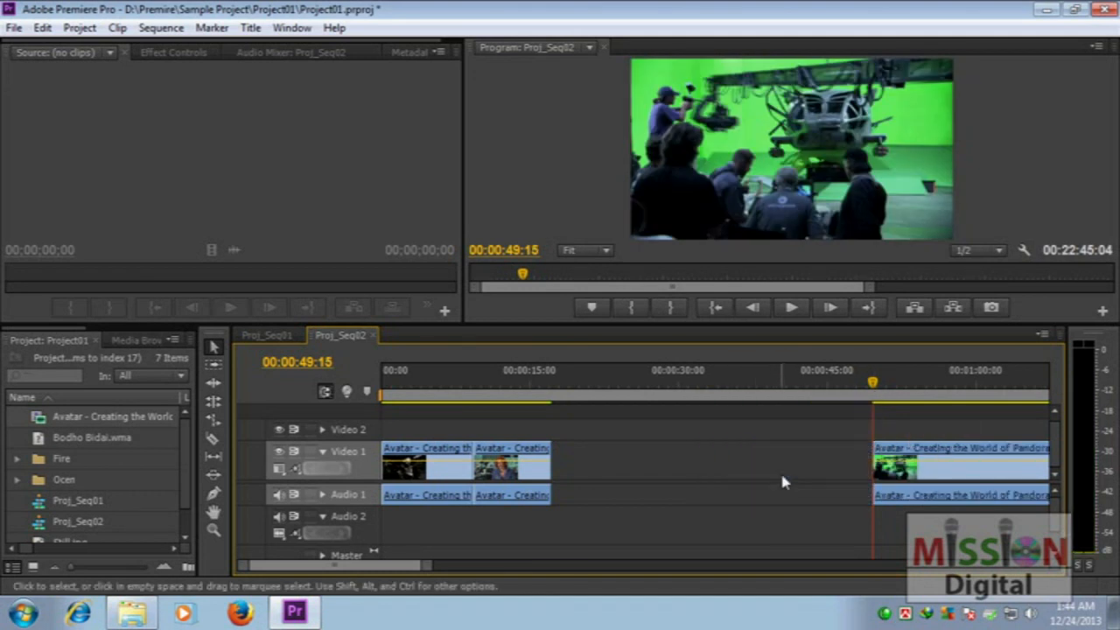
pyautogui.rightClick(650, 455)
pyautogui.click(681, 466)
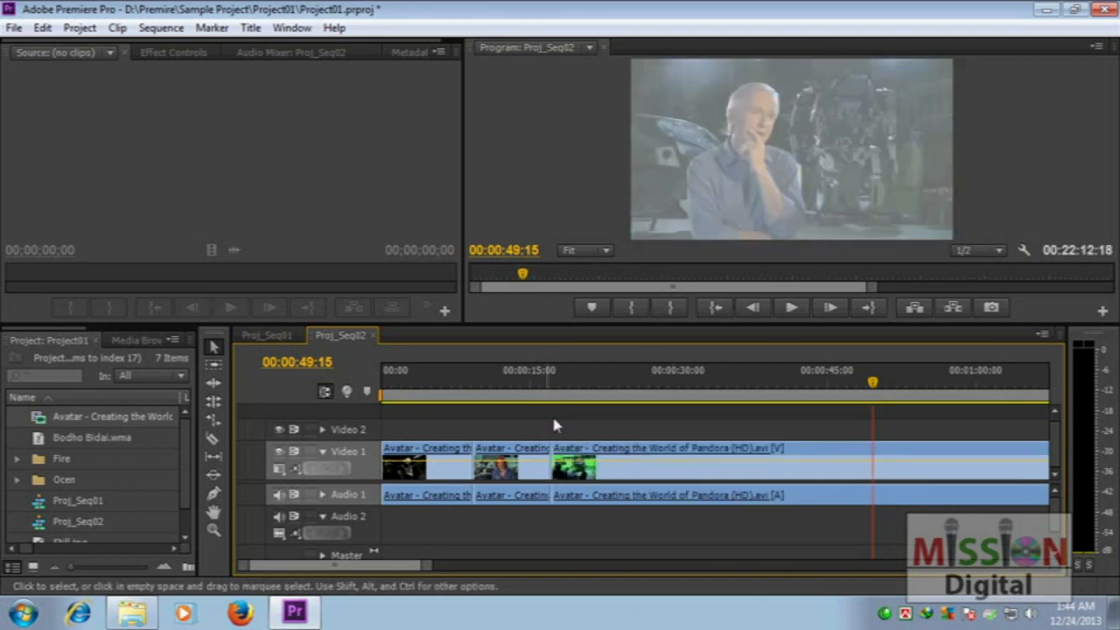
# Cut the Avatar clip near the 20-second mark and at 00:00:24:16, removing the section between and closing the gap
pyautogui.moveTo(555, 380); pyautogui.dragTo(296, 377)
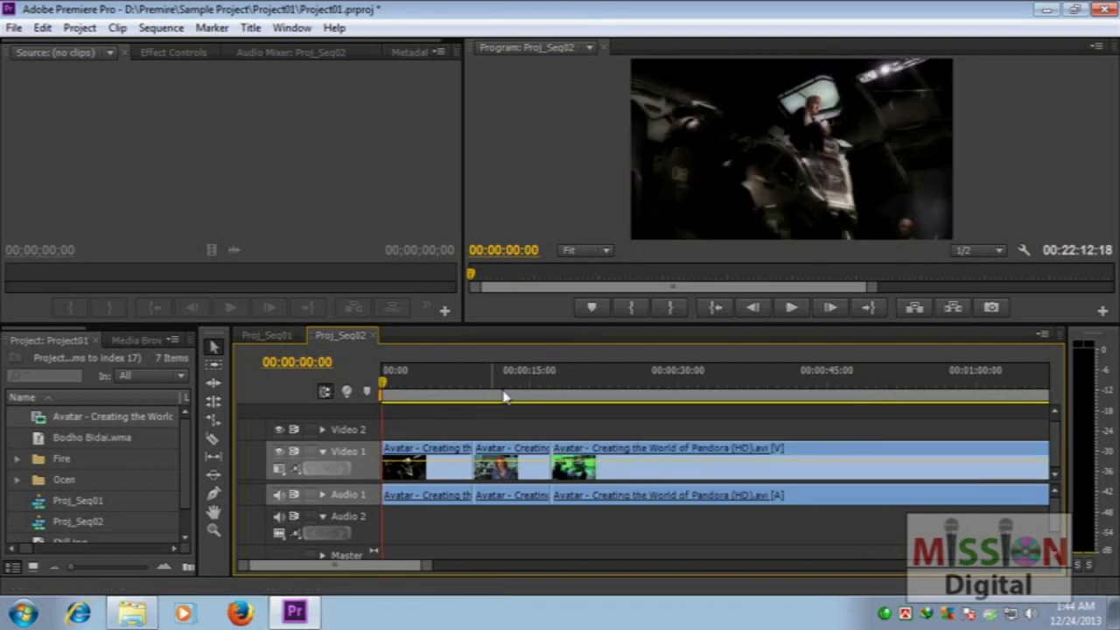
pyautogui.moveTo(590, 391); pyautogui.dragTo(628, 388)
pyautogui.hotkey('ctrl', 'k')
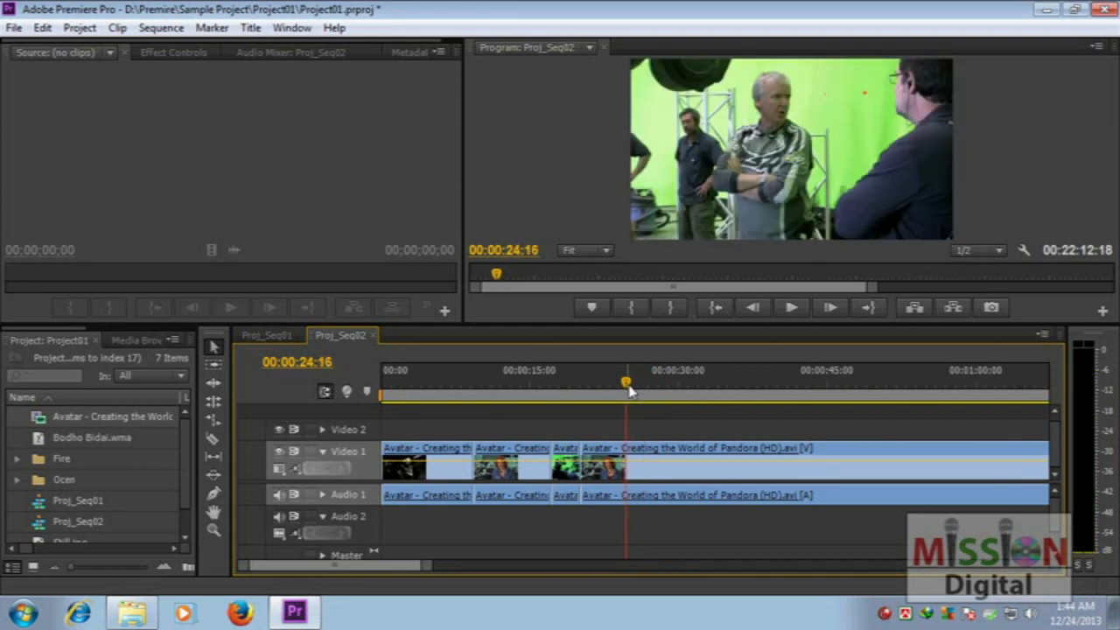
pyautogui.hotkey('ctrl', 'k')
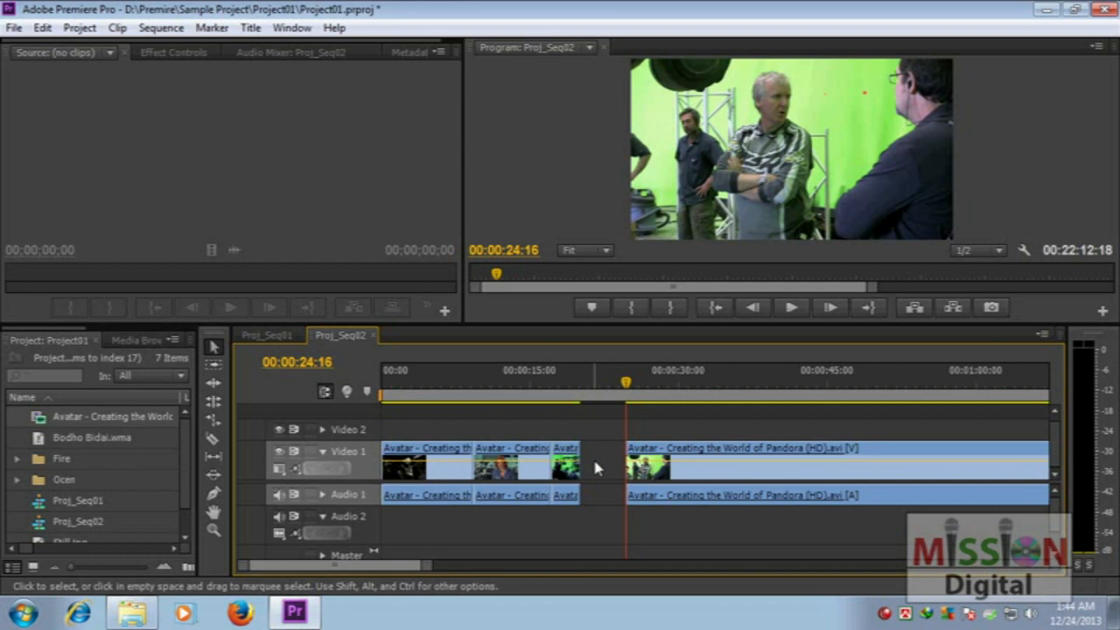
pyautogui.click(647, 473)
# Split the last Avatar segment at 00:00:28:06 and at 00:00:26:08
pyautogui.moveTo(623, 385); pyautogui.dragTo(666, 398)
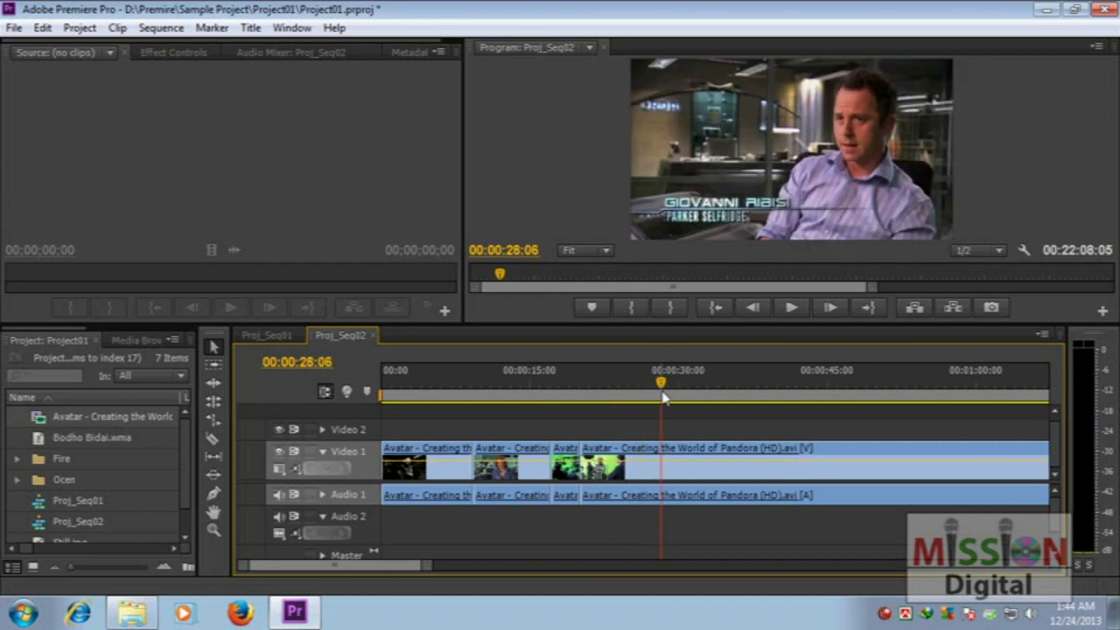
pyautogui.hotkey('ctrl', 'k')
pyautogui.moveTo(659, 390); pyautogui.dragTo(639, 394)
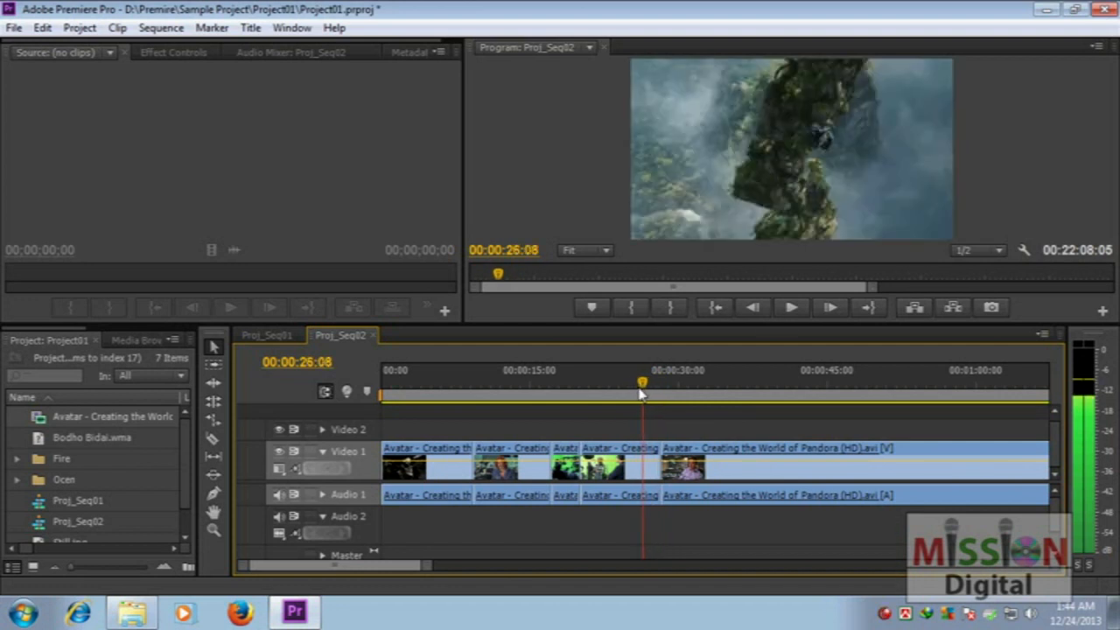
pyautogui.click(657, 464)
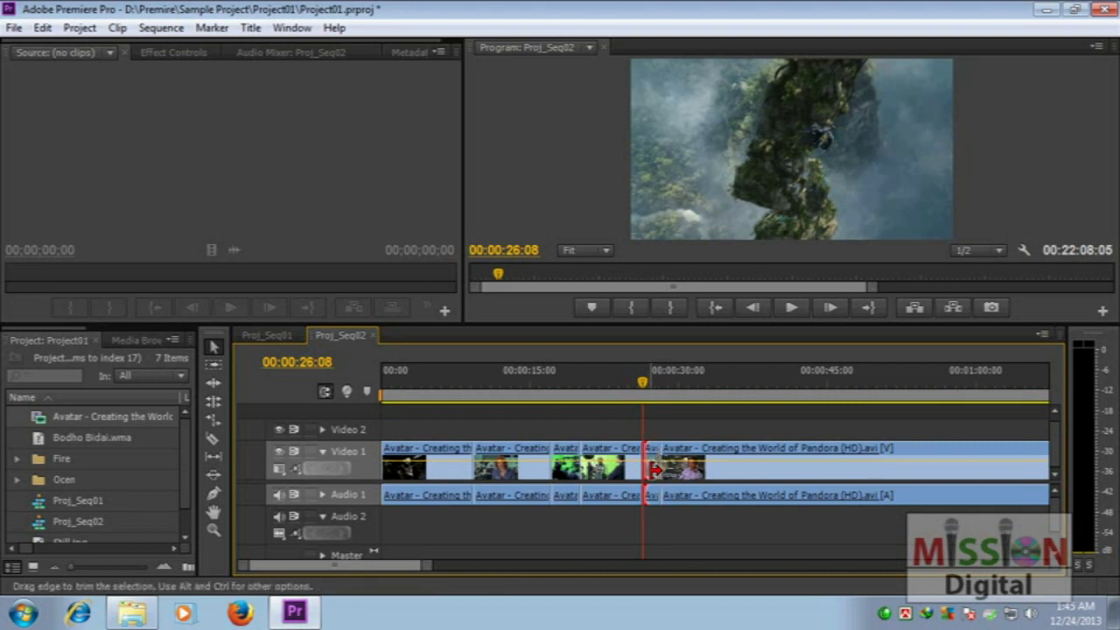
# Delete the short segment between 00:00:26:08 and 00:00:28:06 and close the gap with Ripple Delete
pyautogui.press('=')
pyautogui.press('=')
pyautogui.press('=')
pyautogui.click(755, 479)
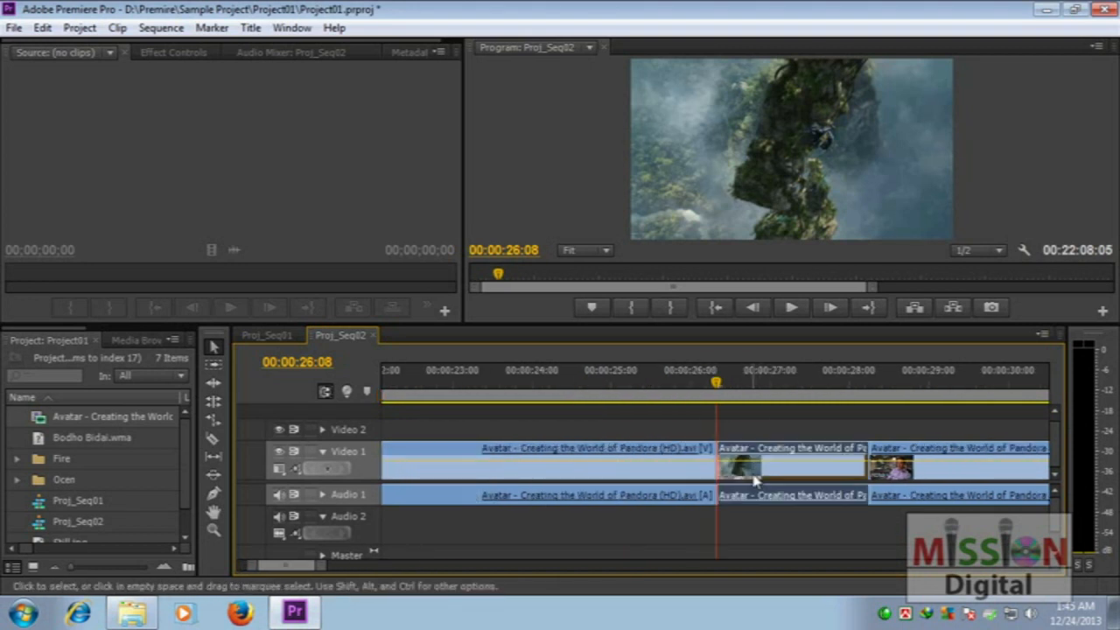
pyautogui.press('Delete')
pyautogui.rightClick(770, 461)
pyautogui.click(788, 464)
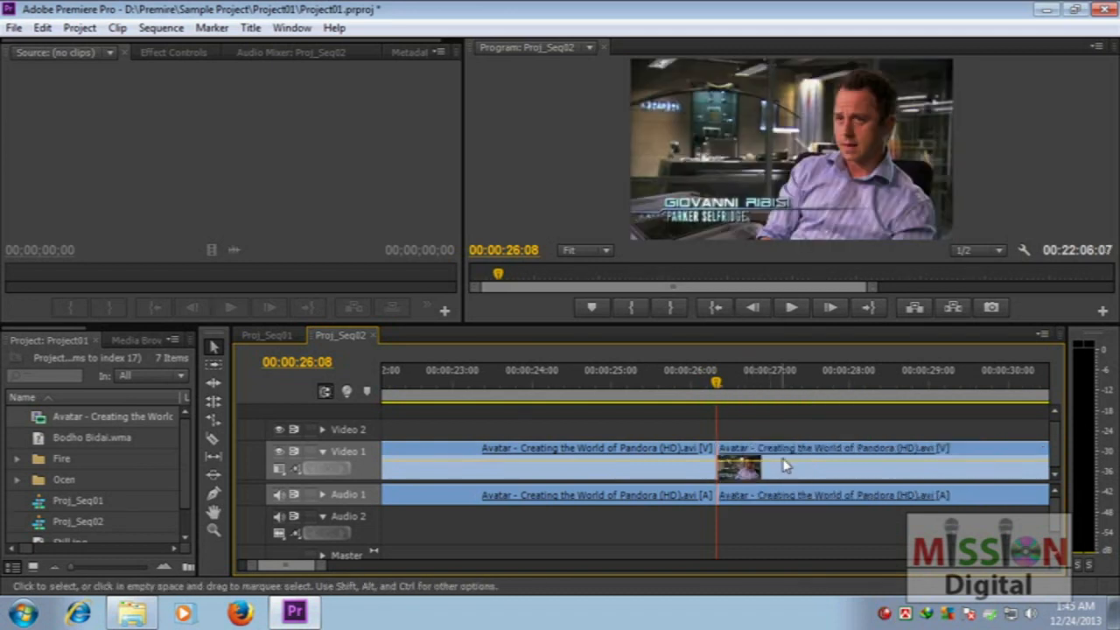
# Split the Avatar clip at 00:00:35:03 and delete all the footage after the cut
pyautogui.press('-')
pyautogui.press('-')
pyautogui.press('-')
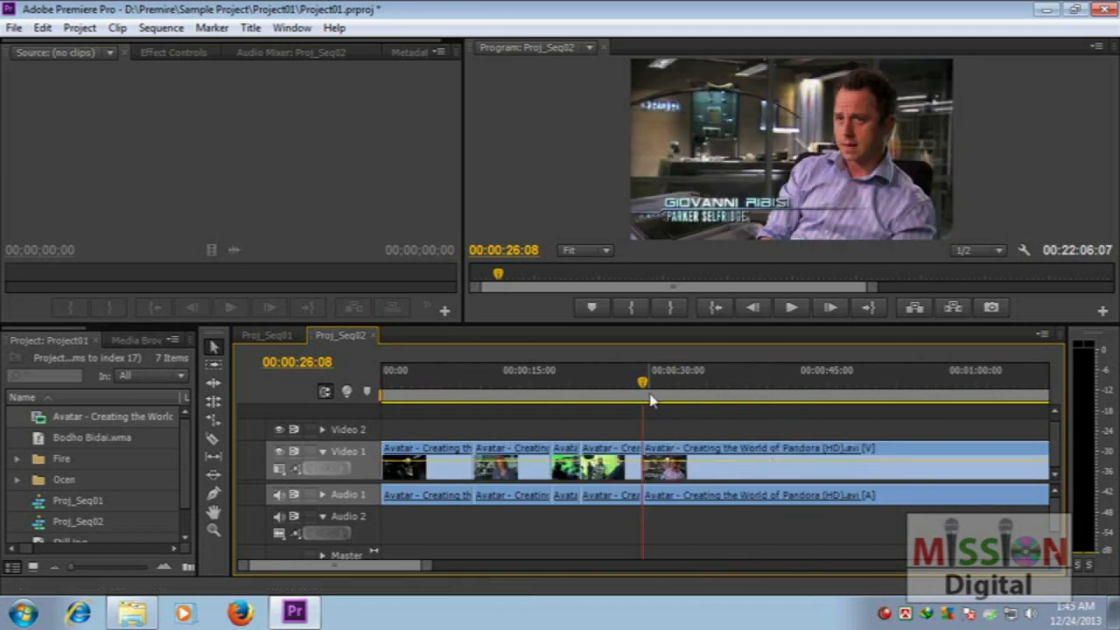
pyautogui.moveTo(639, 389); pyautogui.dragTo(728, 388)
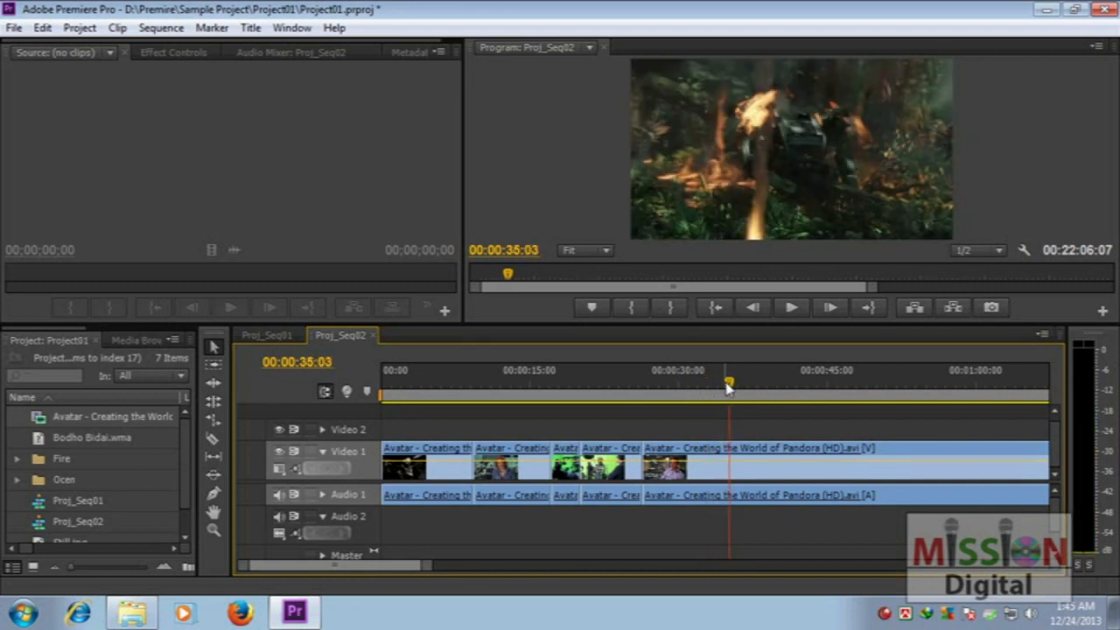
pyautogui.hotkey('ctrl', 'k')
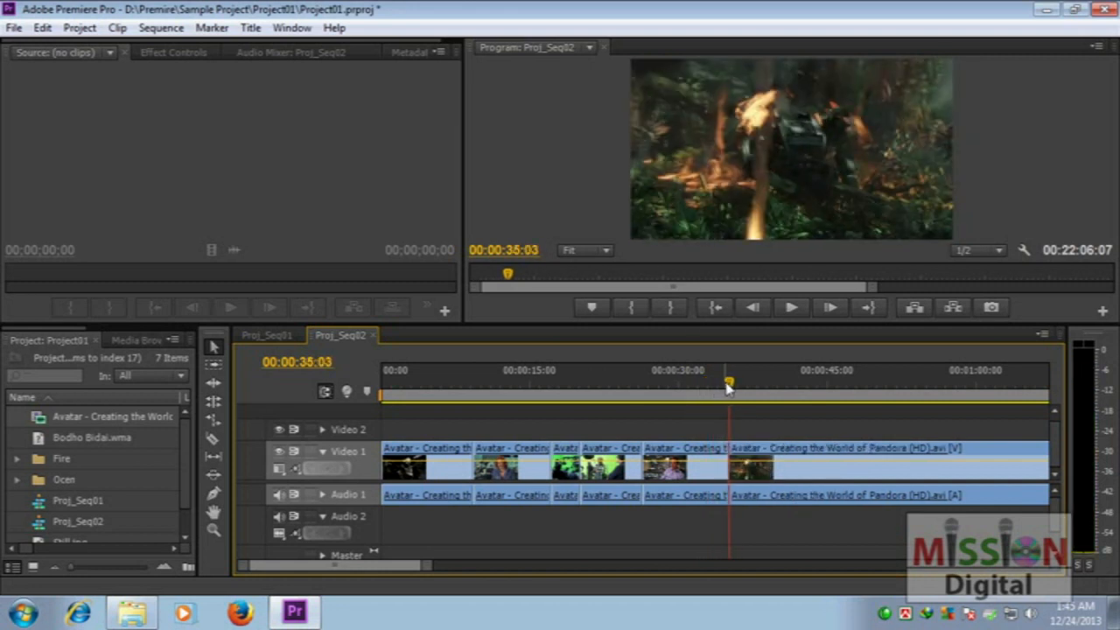
pyautogui.click(776, 442)
pyautogui.press('Delete')
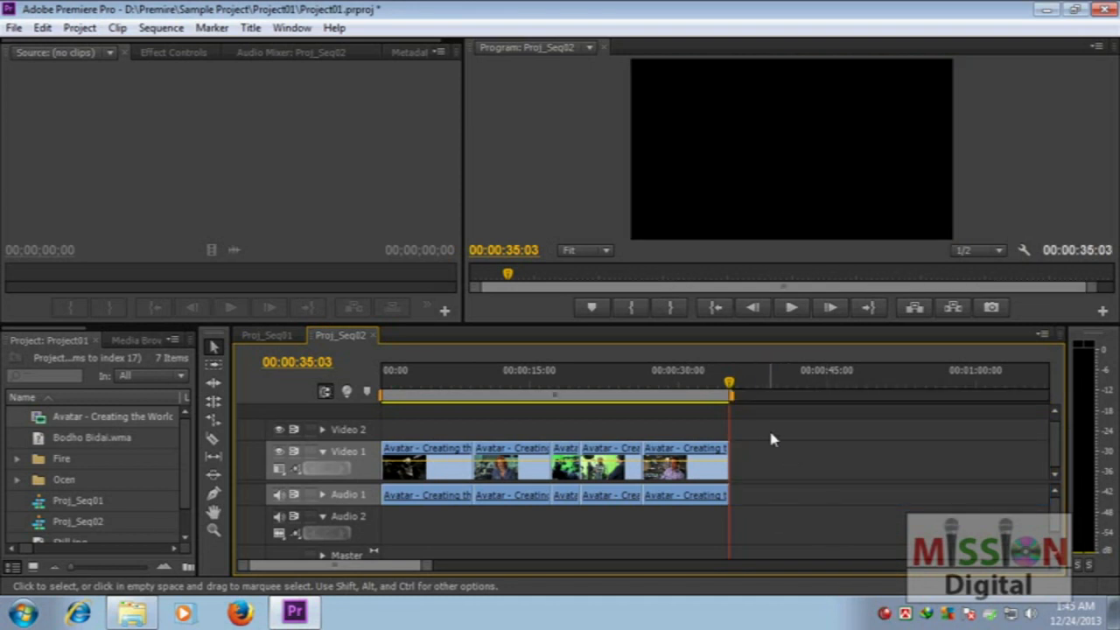
pyautogui.moveTo(425, 572); pyautogui.dragTo(336, 569)
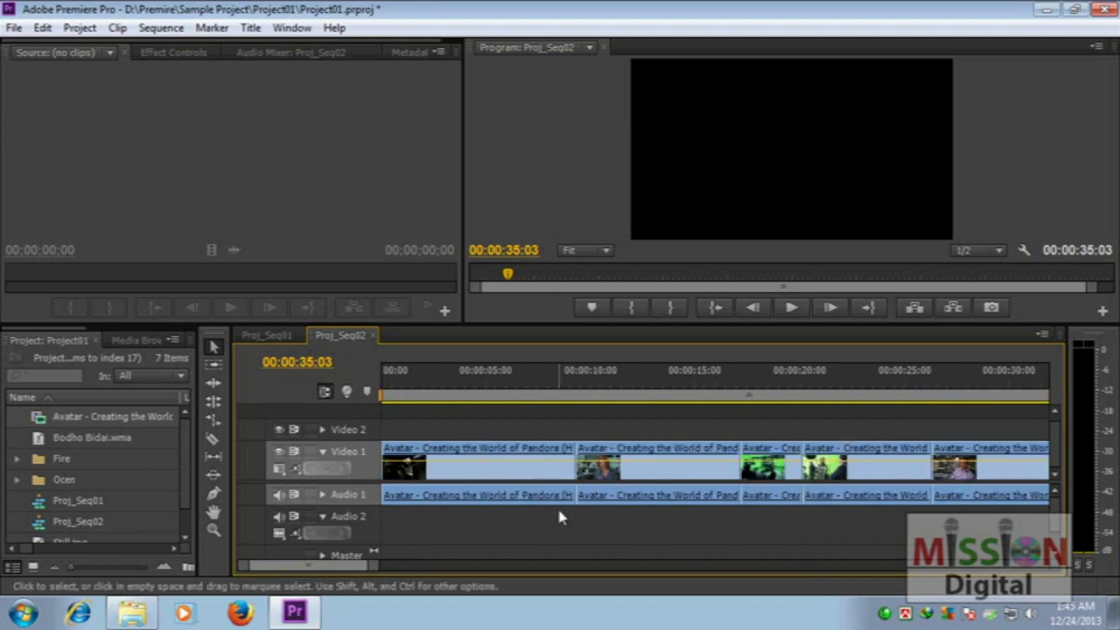
# Play the shortened sequence from its beginning across the cut between the first two Avatar segments
pyautogui.press('-')
pyautogui.press('Home')
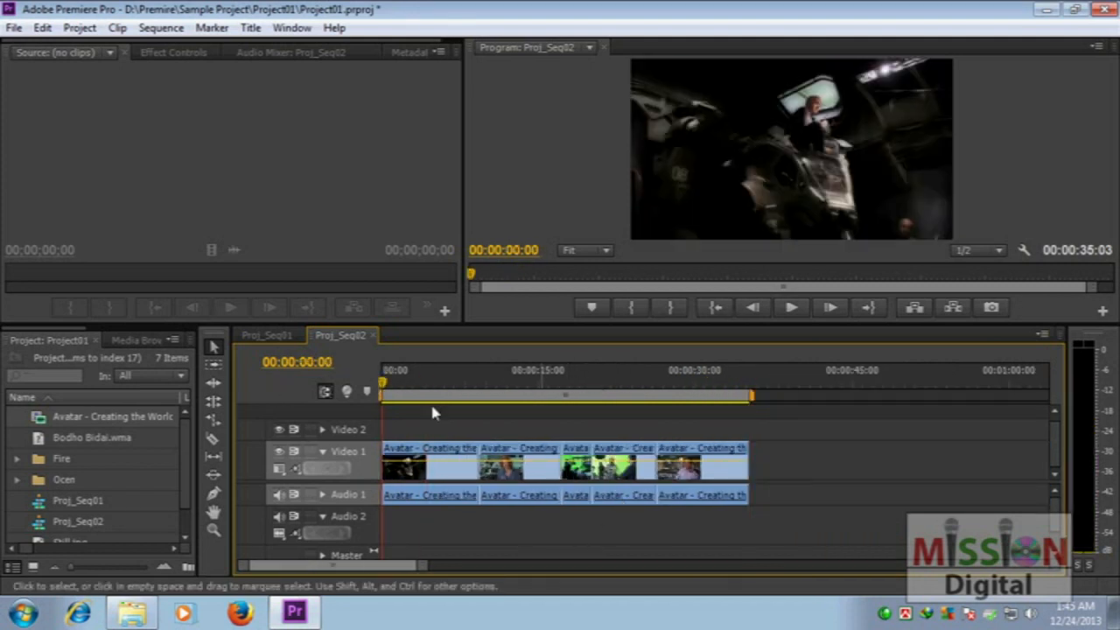
pyautogui.press('space')
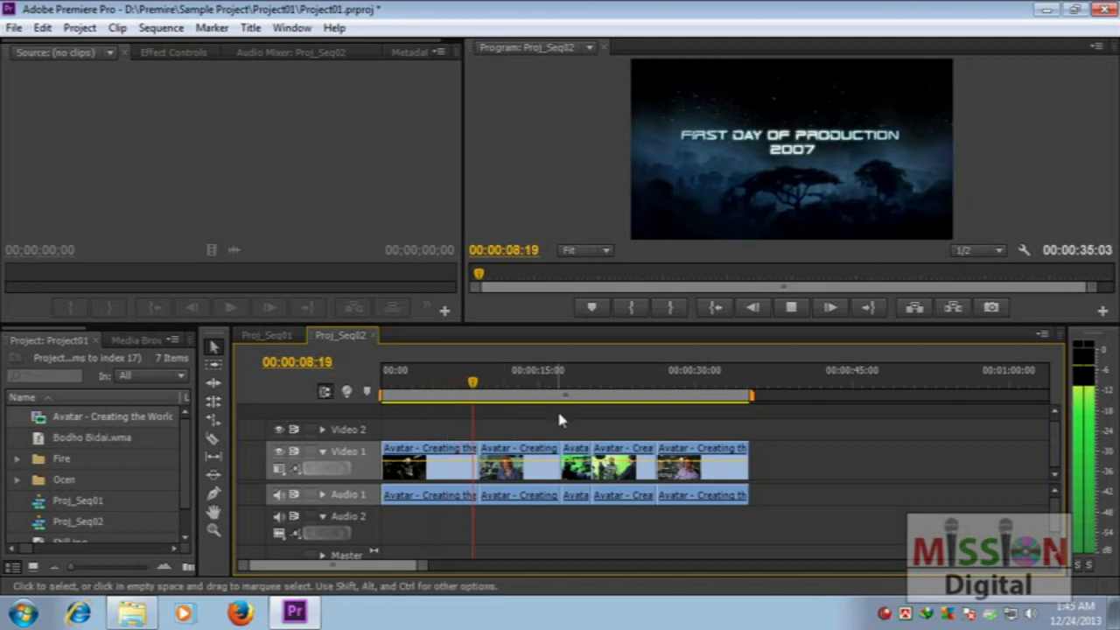
pyautogui.press('space')
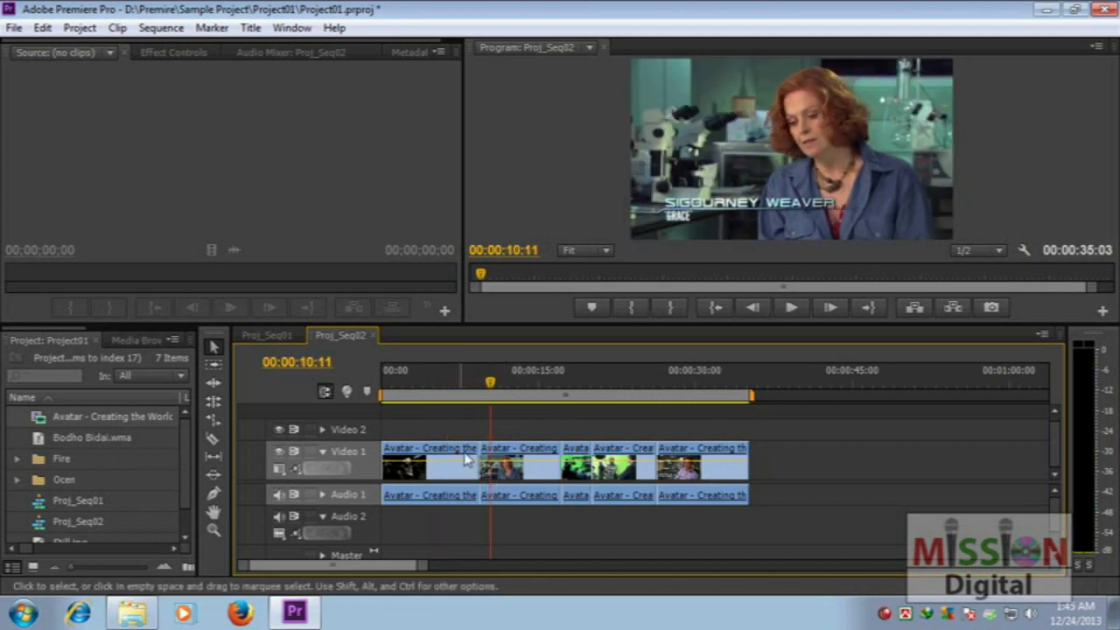
# Replay the cut between the first two Avatar segments several times and move the playhead to 00:00:20:10
pyautogui.moveTo(490, 385); pyautogui.dragTo(472, 383)
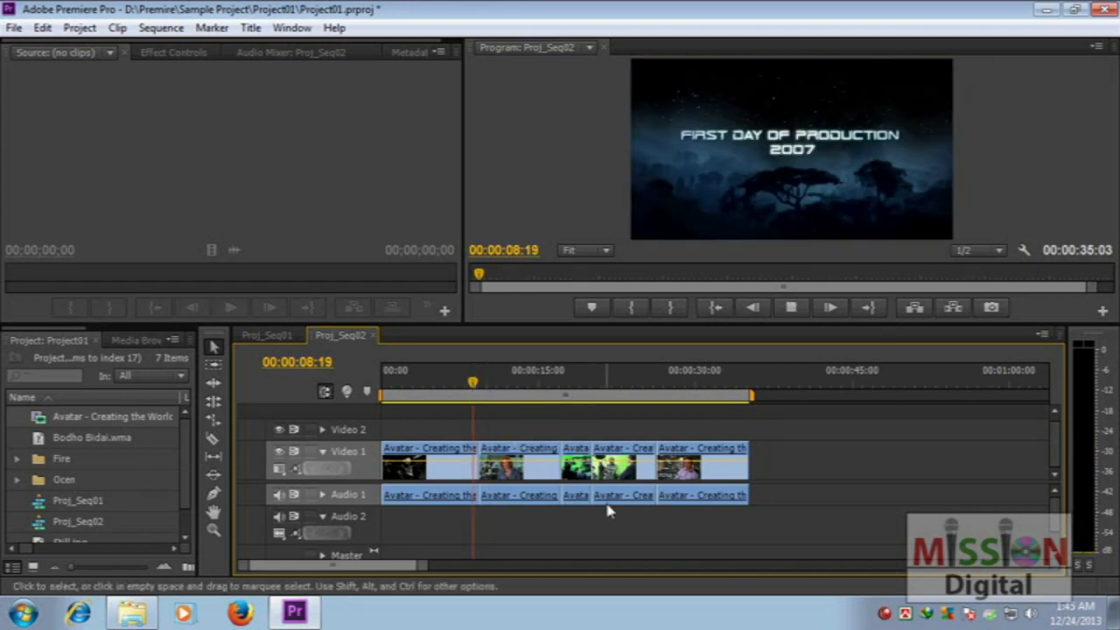
pyautogui.press('space')
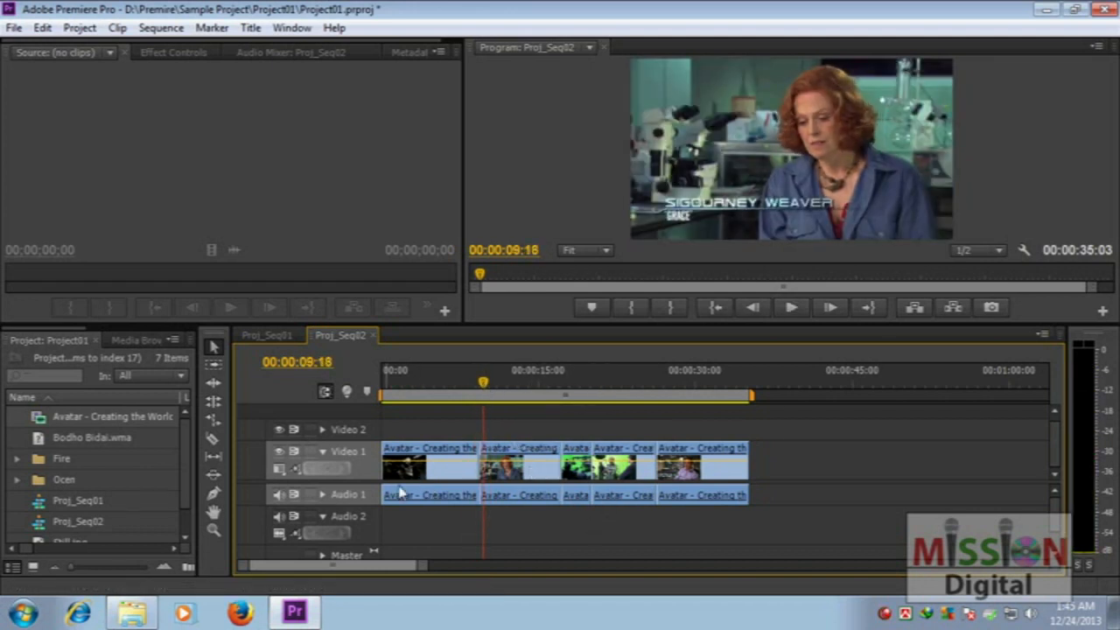
pyautogui.moveTo(484, 385); pyautogui.dragTo(463, 389)
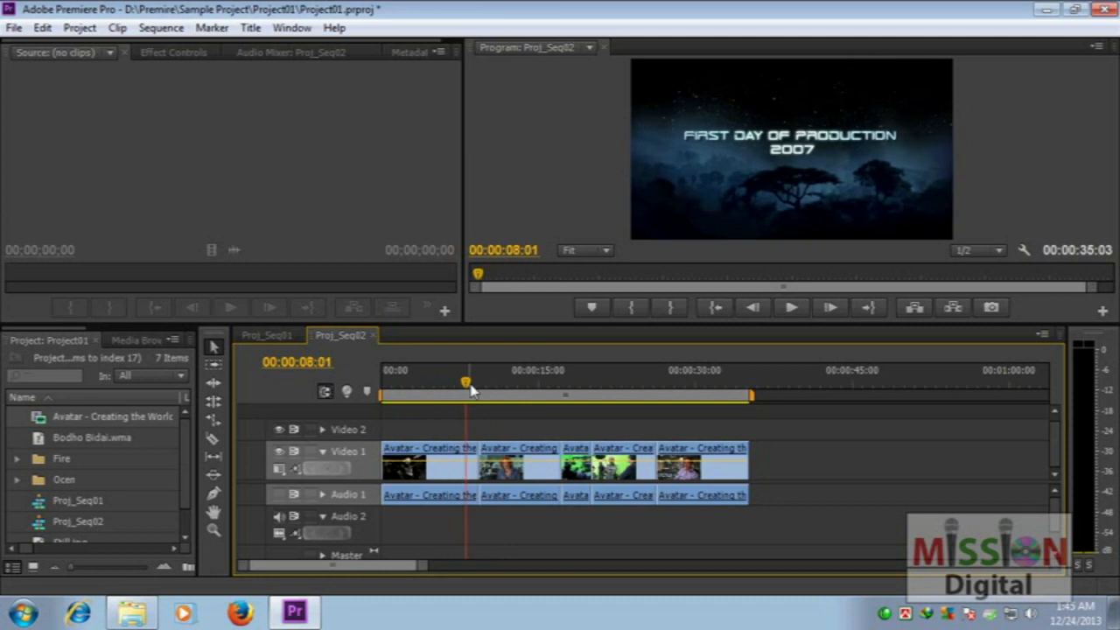
pyautogui.press('space')
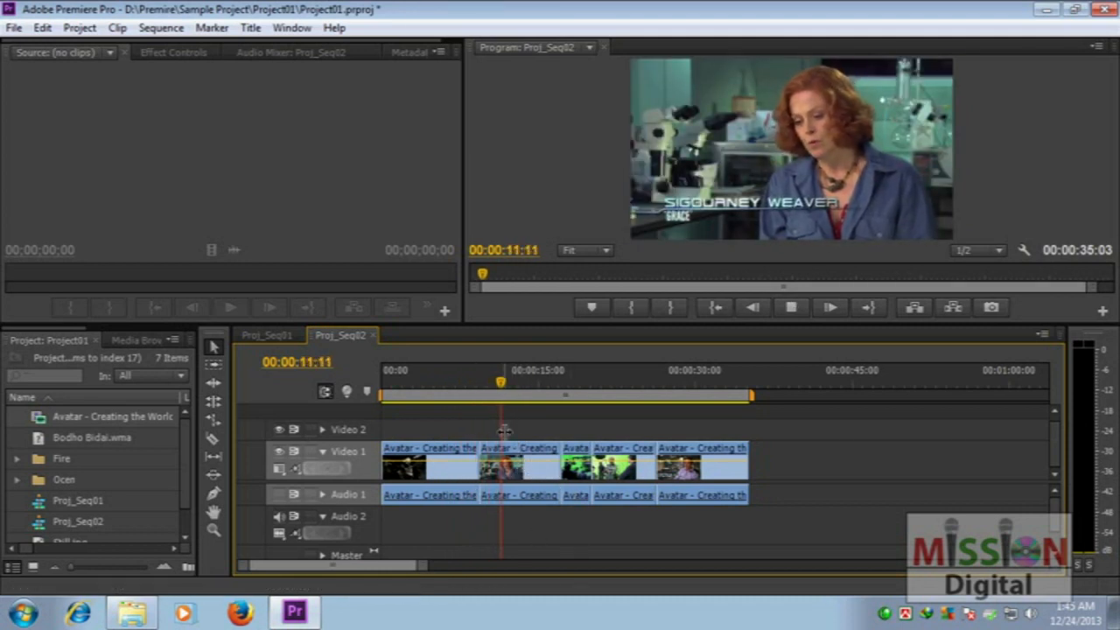
pyautogui.moveTo(512, 381); pyautogui.dragTo(467, 395)
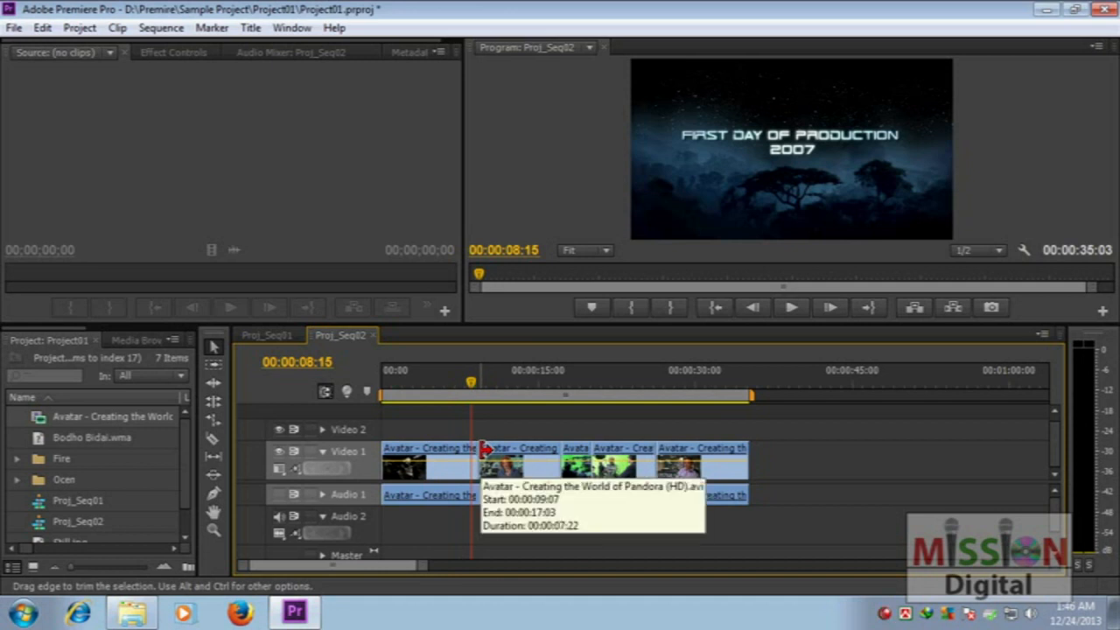
pyautogui.moveTo(471, 379); pyautogui.dragTo(596, 399)
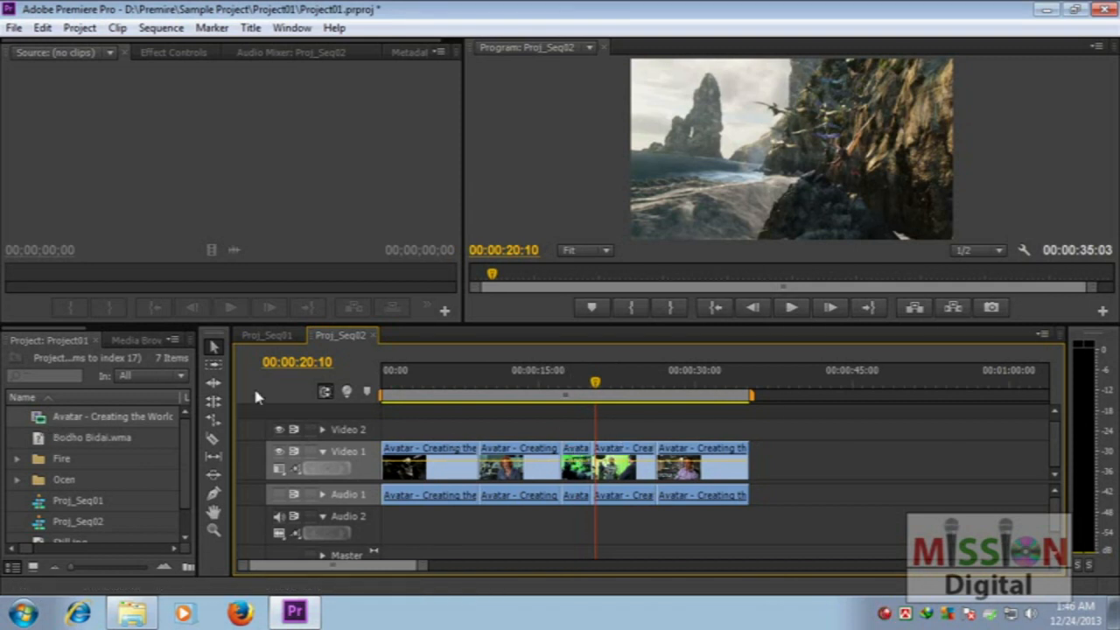
# Display the Effects library with its audio and video effects and transitions
pyautogui.click(133, 341)
pyautogui.click(46, 345)
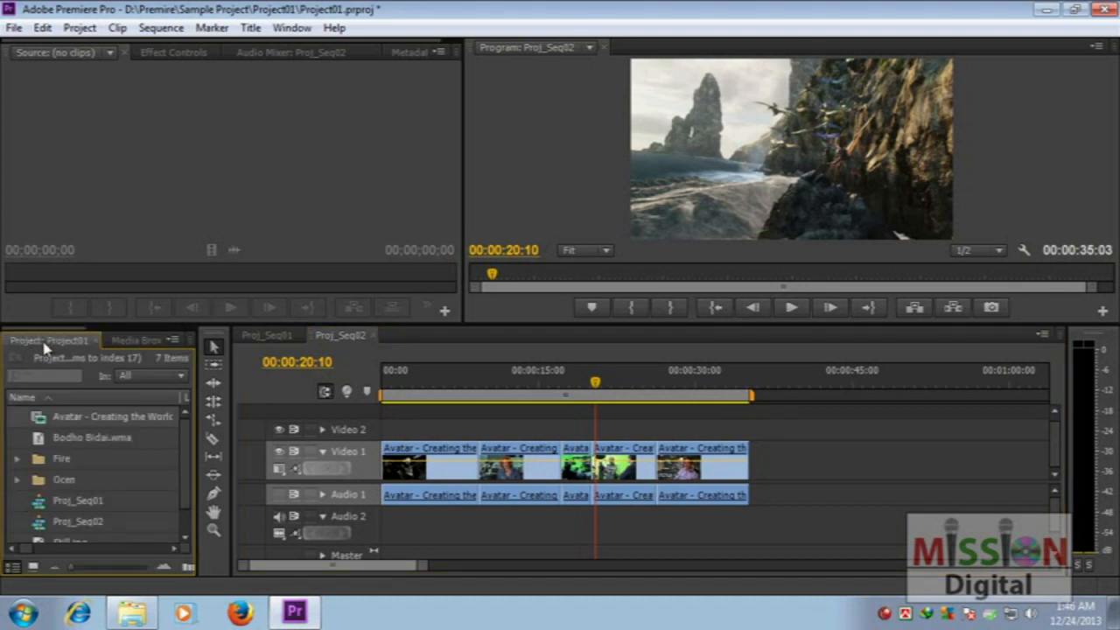
pyautogui.click(167, 54)
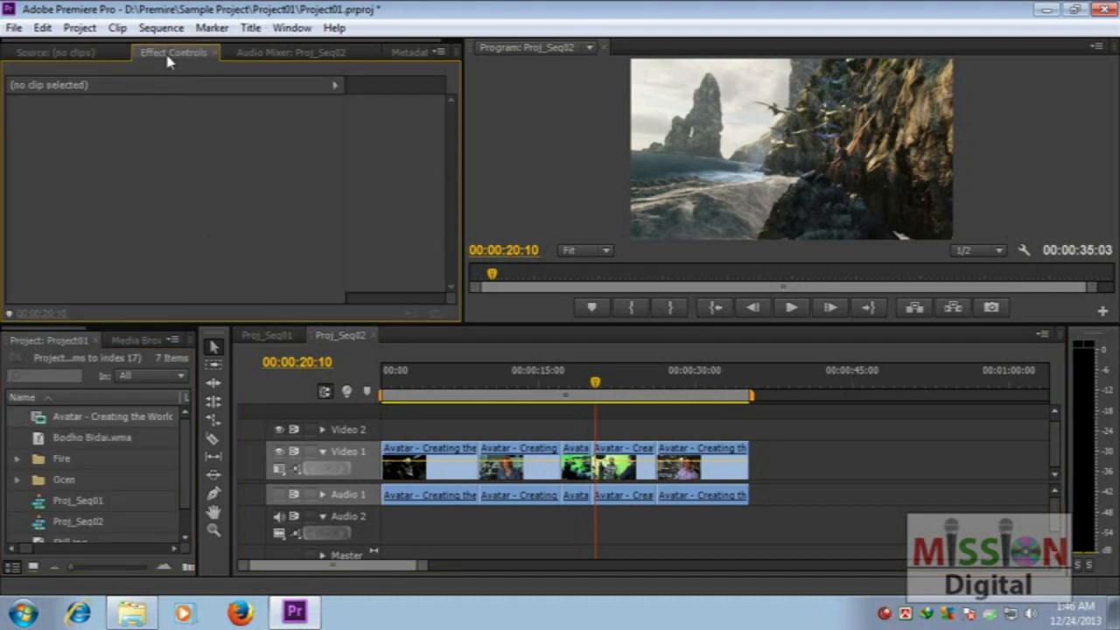
pyautogui.click(82, 56)
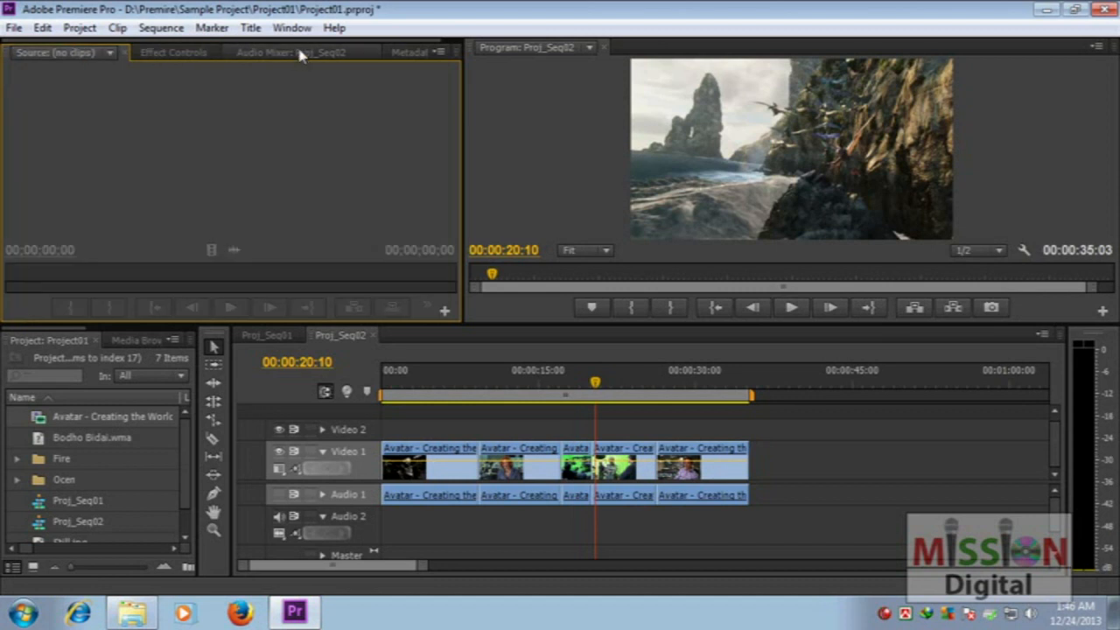
pyautogui.click(291, 27)
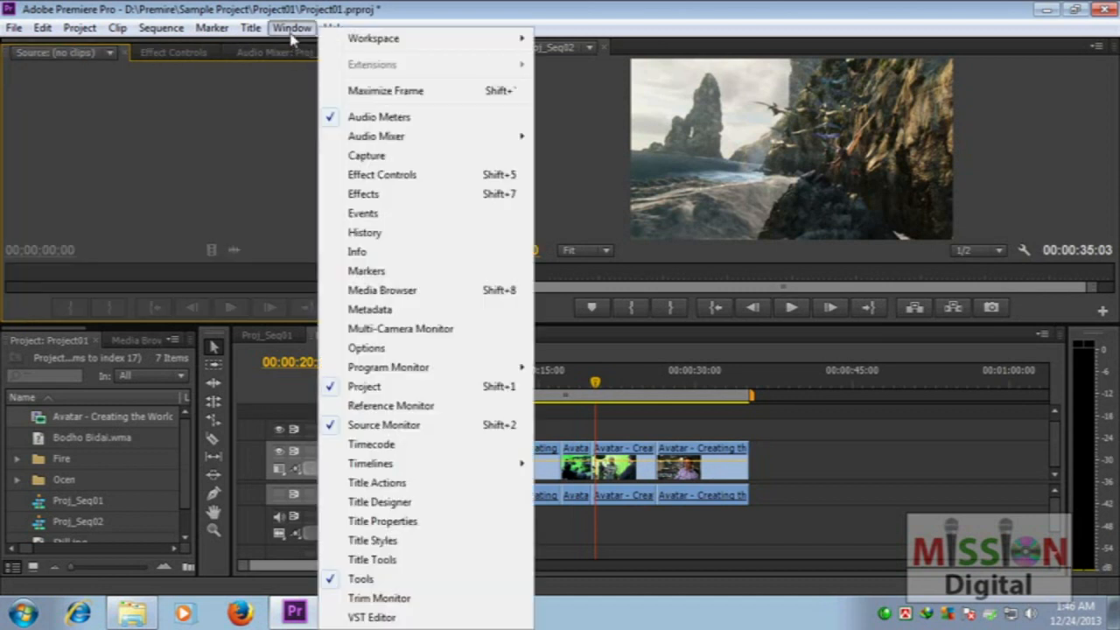
pyautogui.click(393, 195)
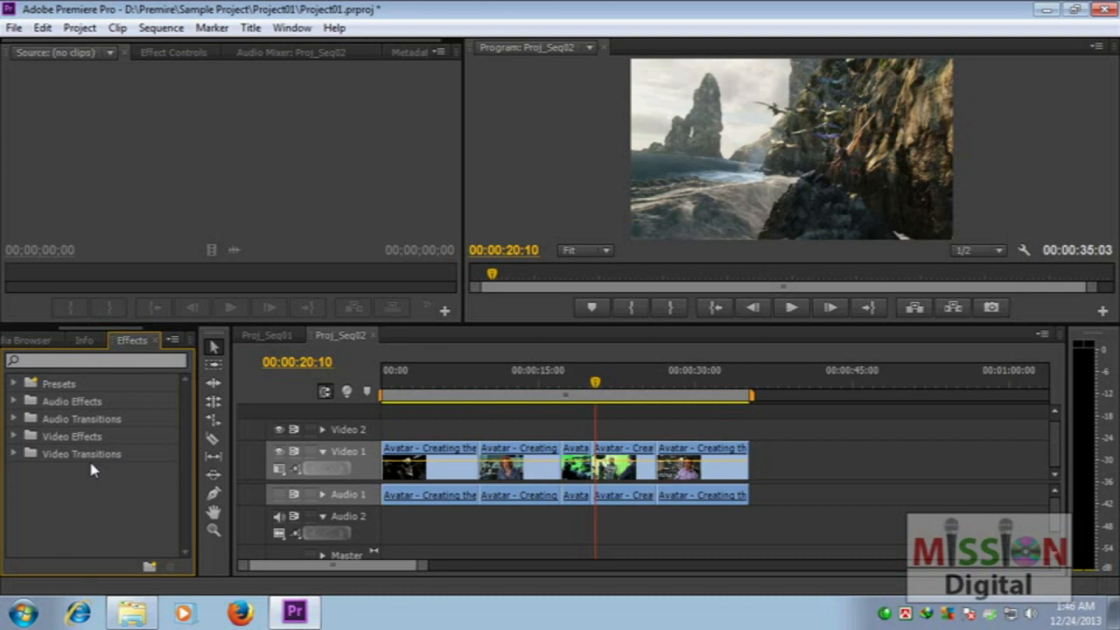
pyautogui.moveTo(37, 447)
pyautogui.mouseDown()
pyautogui.moveTo(124, 448)
pyautogui.moveTo(54, 467)
pyautogui.moveTo(41, 438)
pyautogui.moveTo(98, 430)
pyautogui.moveTo(53, 450)
pyautogui.moveTo(39, 433)
pyautogui.moveTo(48, 406)
pyautogui.moveTo(126, 418)
pyautogui.moveTo(82, 437)
pyautogui.moveTo(37, 402)
pyautogui.mouseUp()
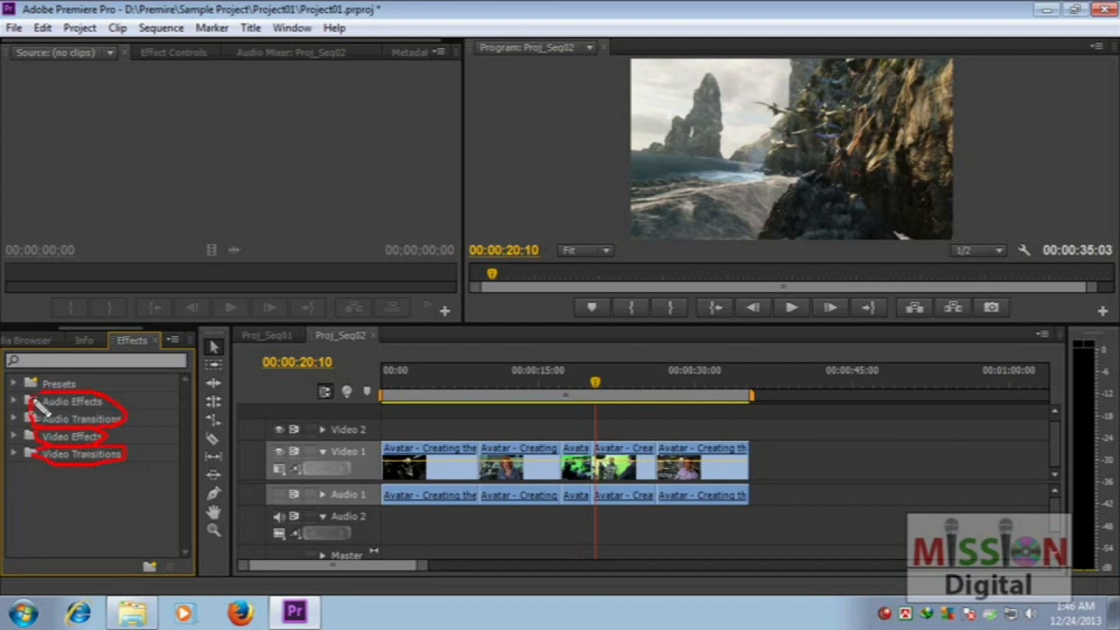
pyautogui.press('Escape')
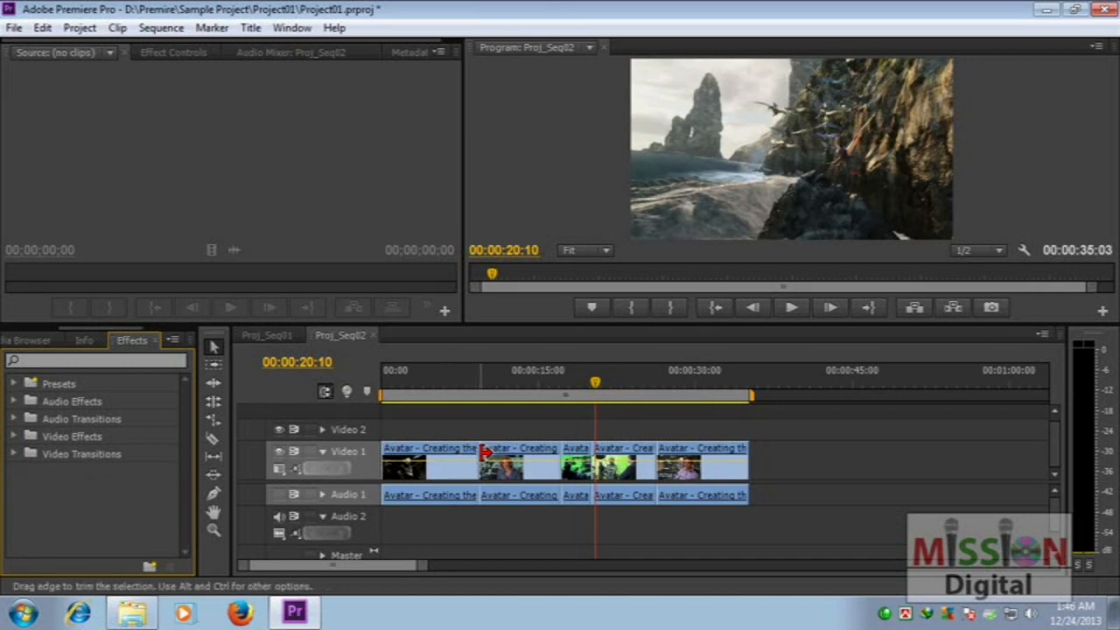
# Examine how the picture changes at the cut between the first and second Avatar segments by scrubbing across it
pyautogui.click(459, 383)
pyautogui.moveTo(459, 383); pyautogui.dragTo(500, 387)
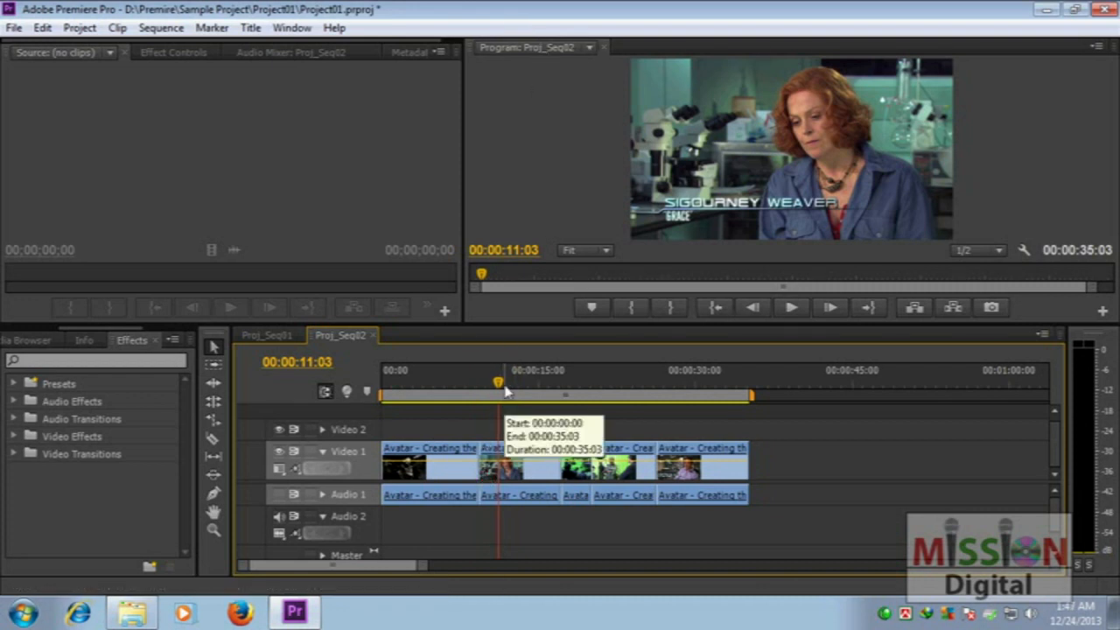
pyautogui.click(452, 459)
pyautogui.moveTo(468, 382); pyautogui.dragTo(501, 384)
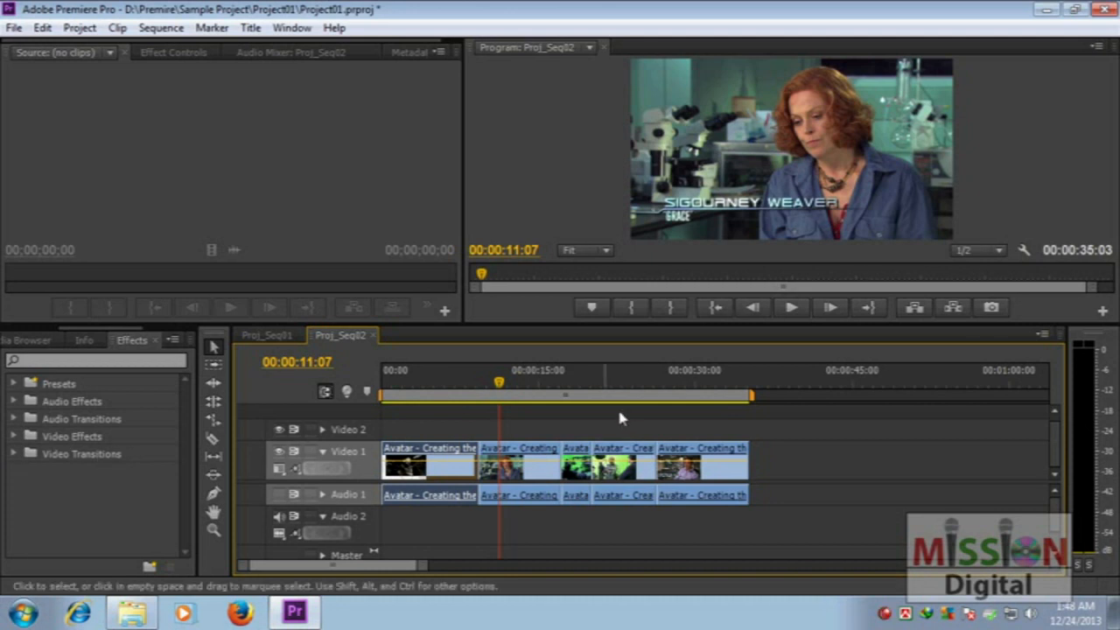
pyautogui.moveTo(497, 381); pyautogui.dragTo(511, 389)
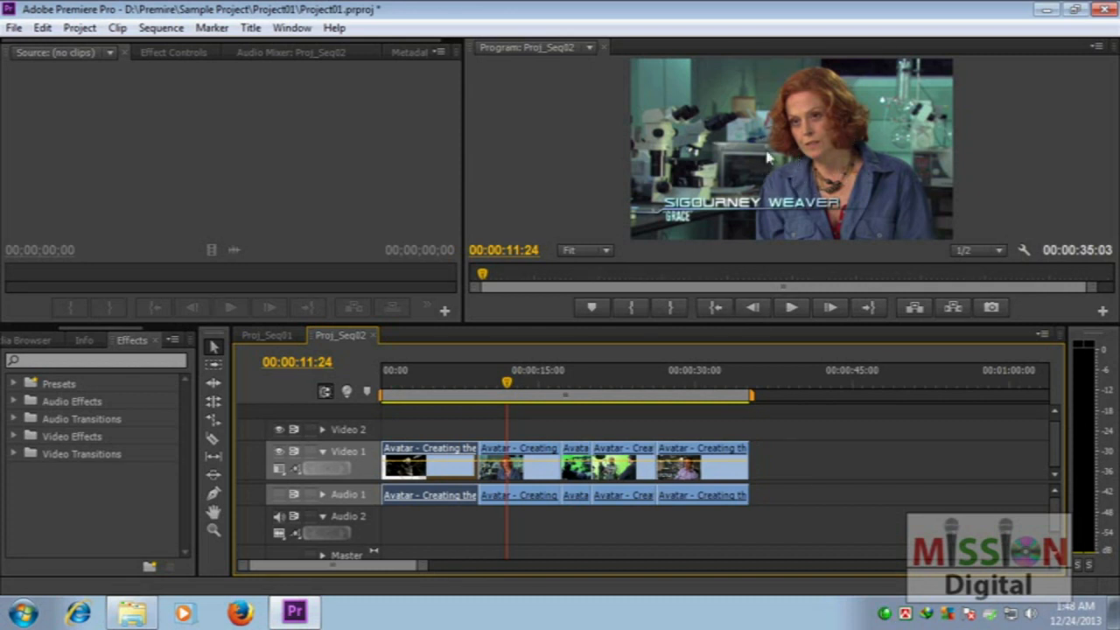
pyautogui.click(54, 443)
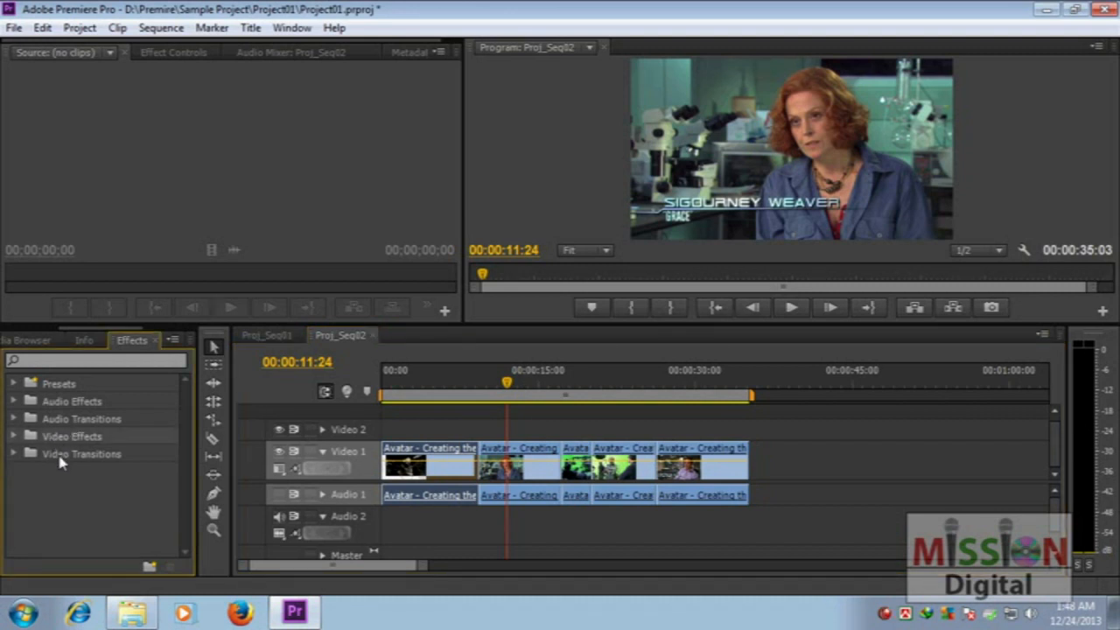
pyautogui.moveTo(506, 382); pyautogui.dragTo(488, 385)
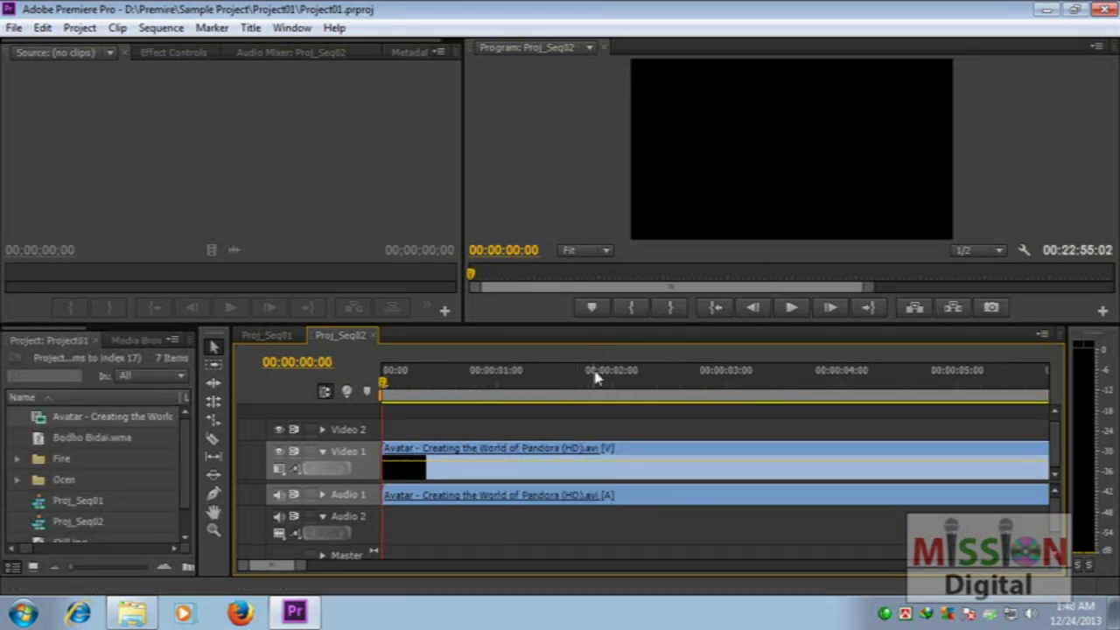
# Delete the full-length Avatar clip from the Proj_Seq02 timeline
pyautogui.click(502, 441)
pyautogui.press('Delete')
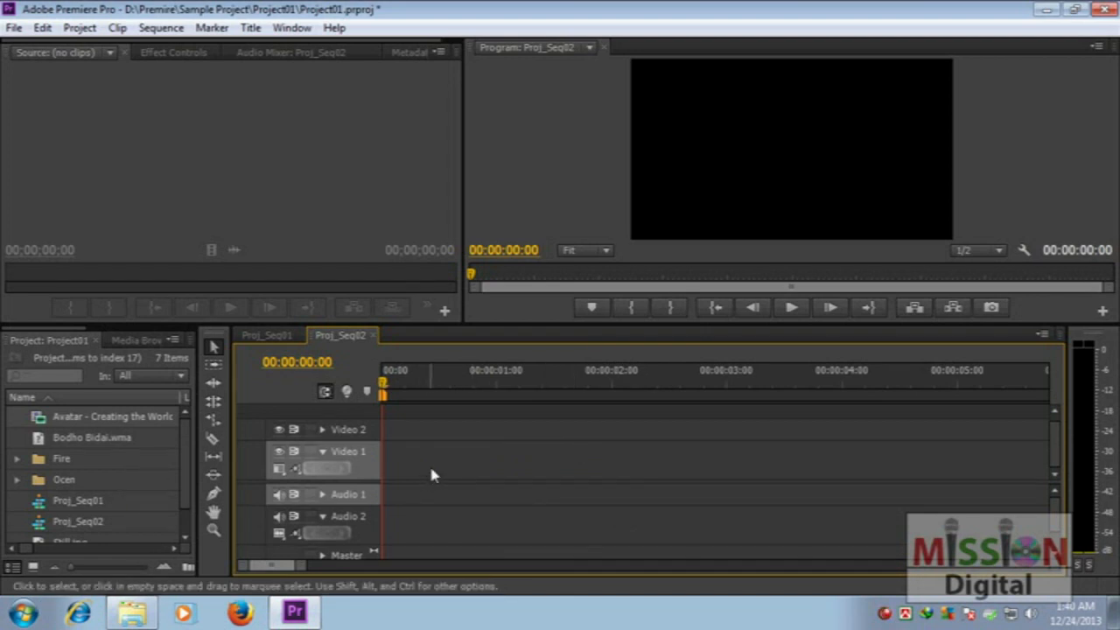
pyautogui.press('-')
pyautogui.press('-')
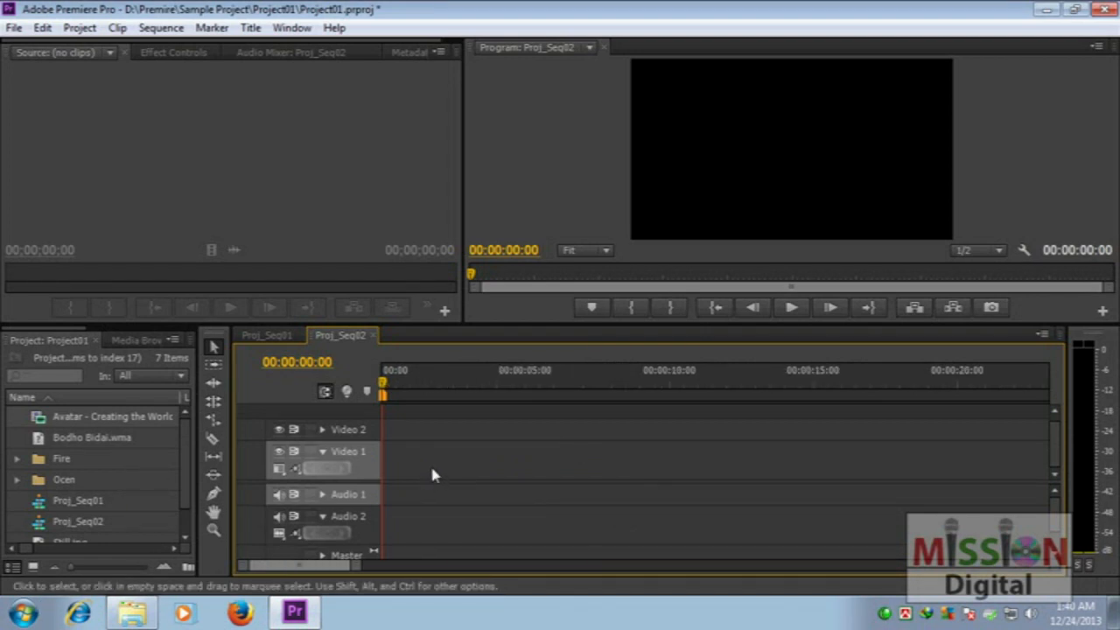
# Place the Avatar clip at the start of Video 1, keep the existing sequence settings, and return the playhead to the beginning
pyautogui.moveTo(57, 429)
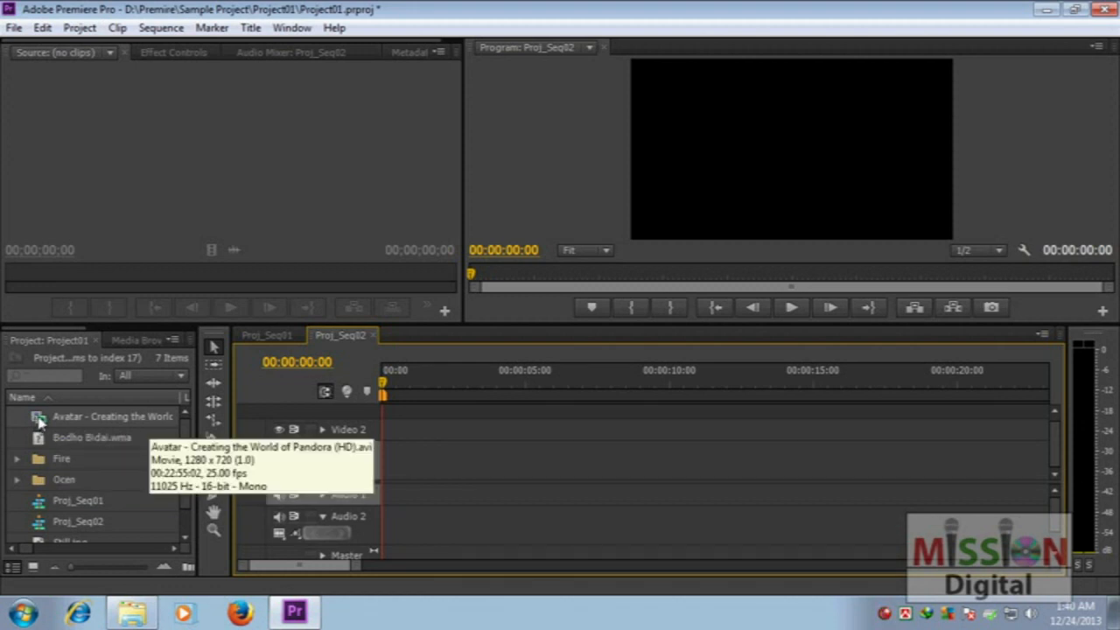
pyautogui.moveTo(38, 423); pyautogui.dragTo(385, 466)
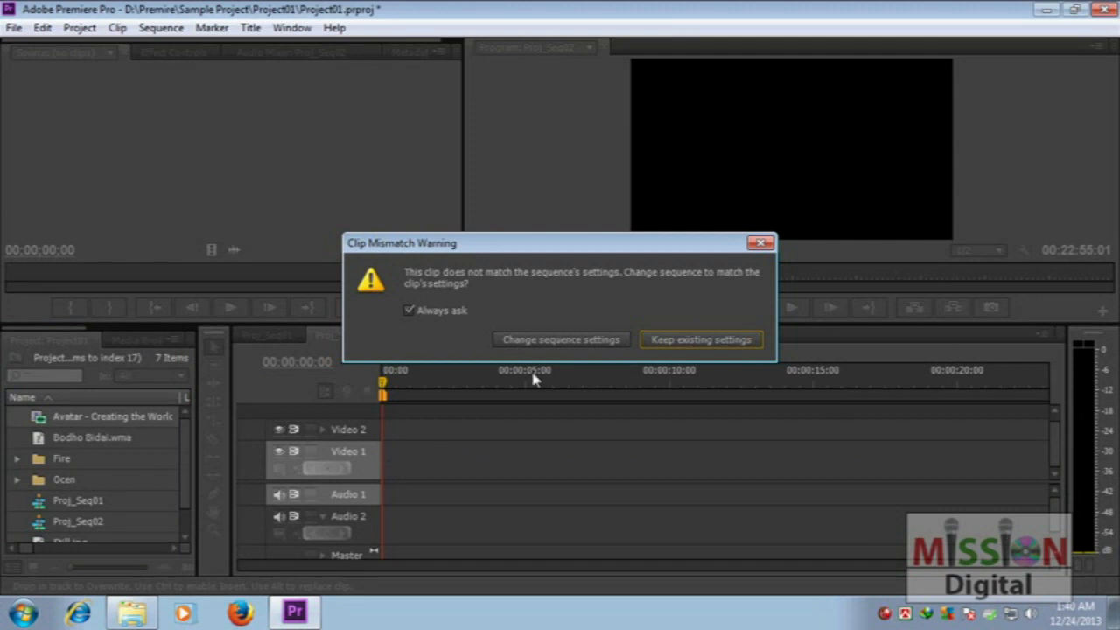
pyautogui.moveTo(479, 245); pyautogui.dragTo(410, 256)
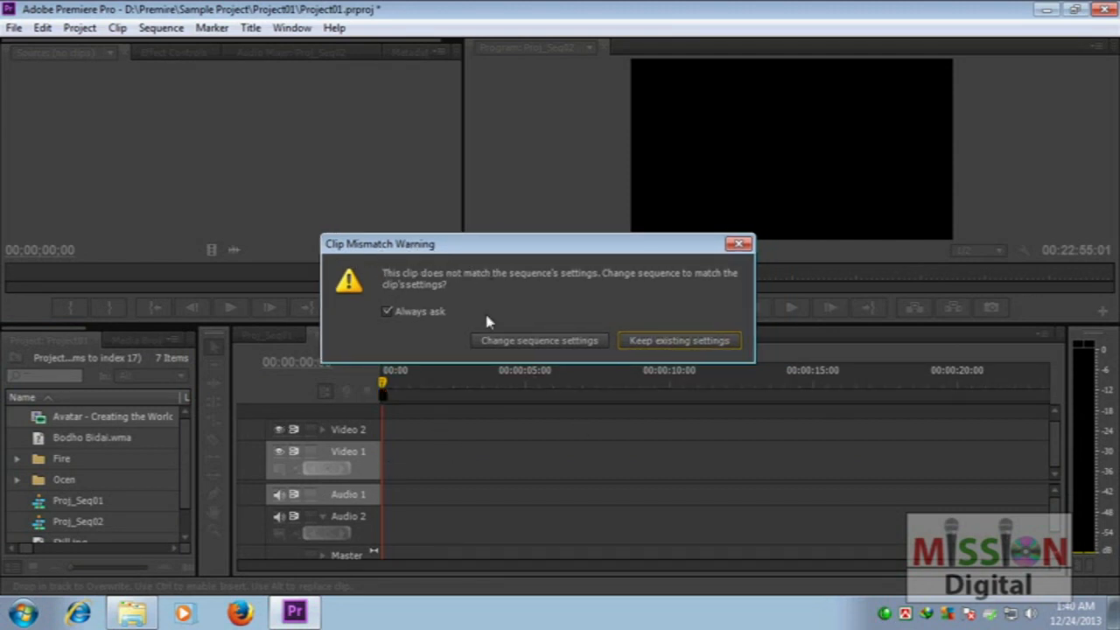
pyautogui.click(682, 342)
pyautogui.moveTo(525, 371); pyautogui.dragTo(429, 396)
pyautogui.press('Home')
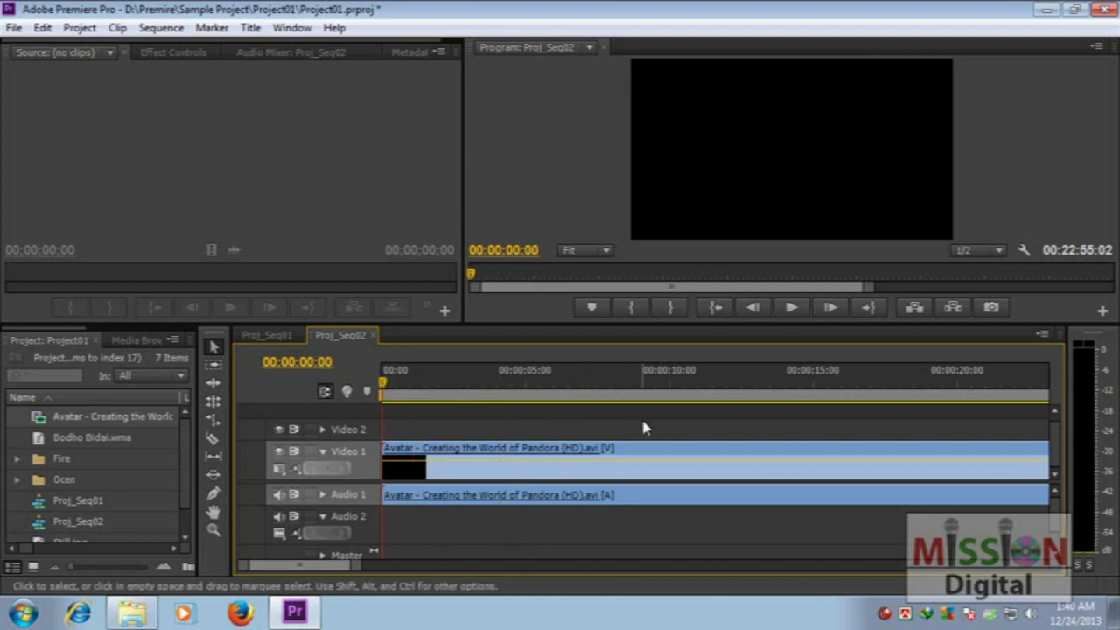
pyautogui.hotkey('ctrl', 'shift', 'd')
pyautogui.moveTo(579, 398)
pyautogui.mouseDown()
pyautogui.moveTo(611, 399)
pyautogui.moveTo(602, 412)
pyautogui.moveTo(585, 399)
pyautogui.mouseUp()
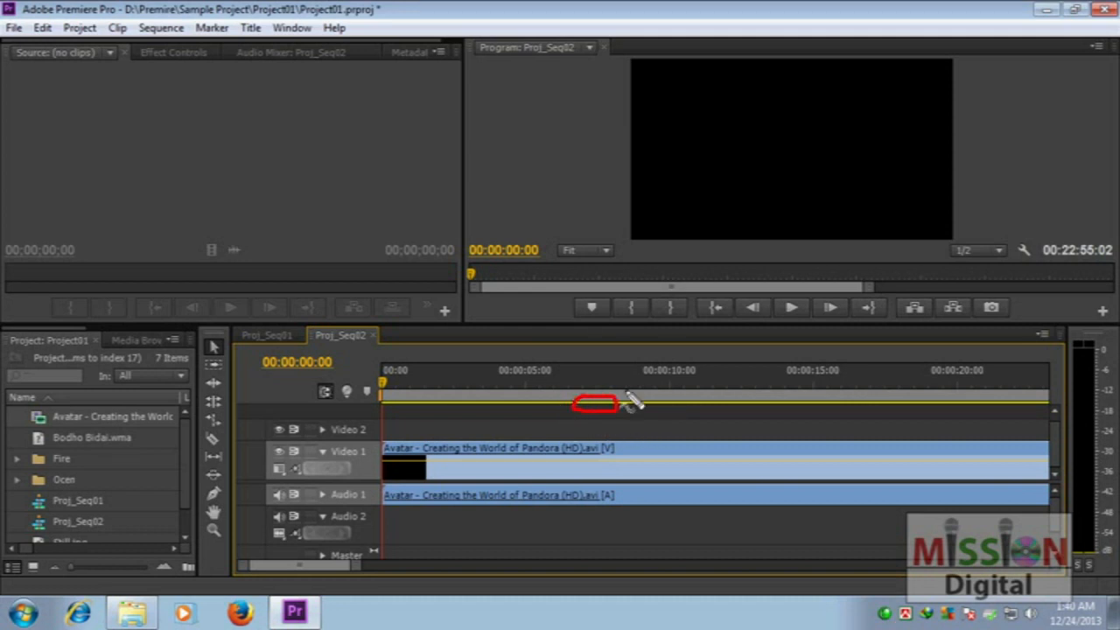
pyautogui.moveTo(527, 404); pyautogui.dragTo(992, 404)
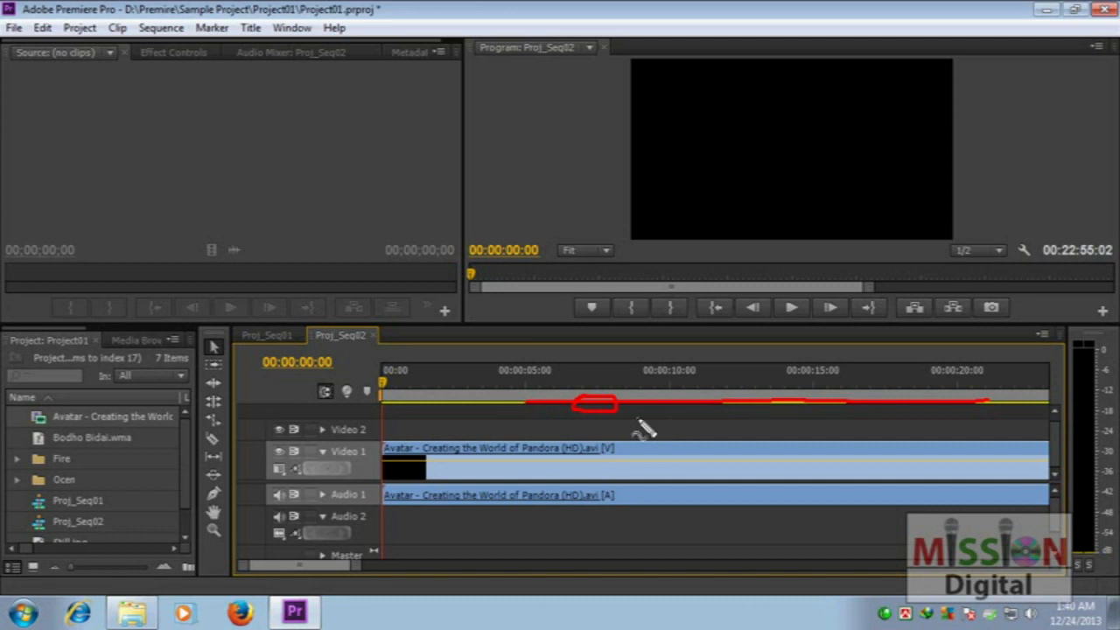
pyautogui.press('Escape')
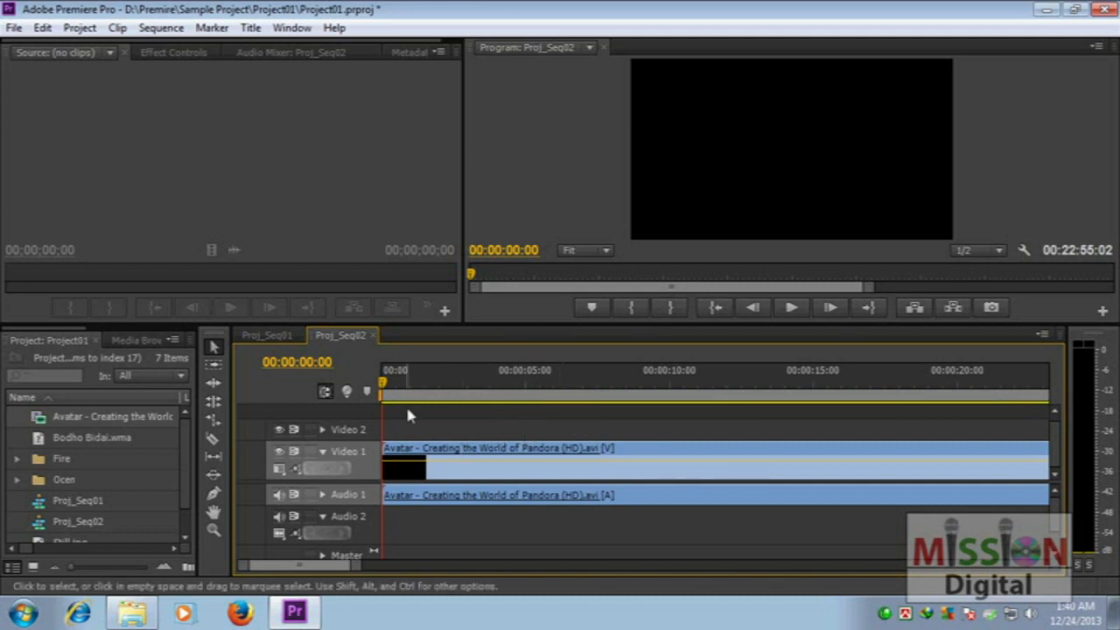
# Try a split of the Avatar clip at 00:00:05:13, after the 20th Century Fox intro, and undo it
pyautogui.moveTo(382, 382); pyautogui.dragTo(413, 400)
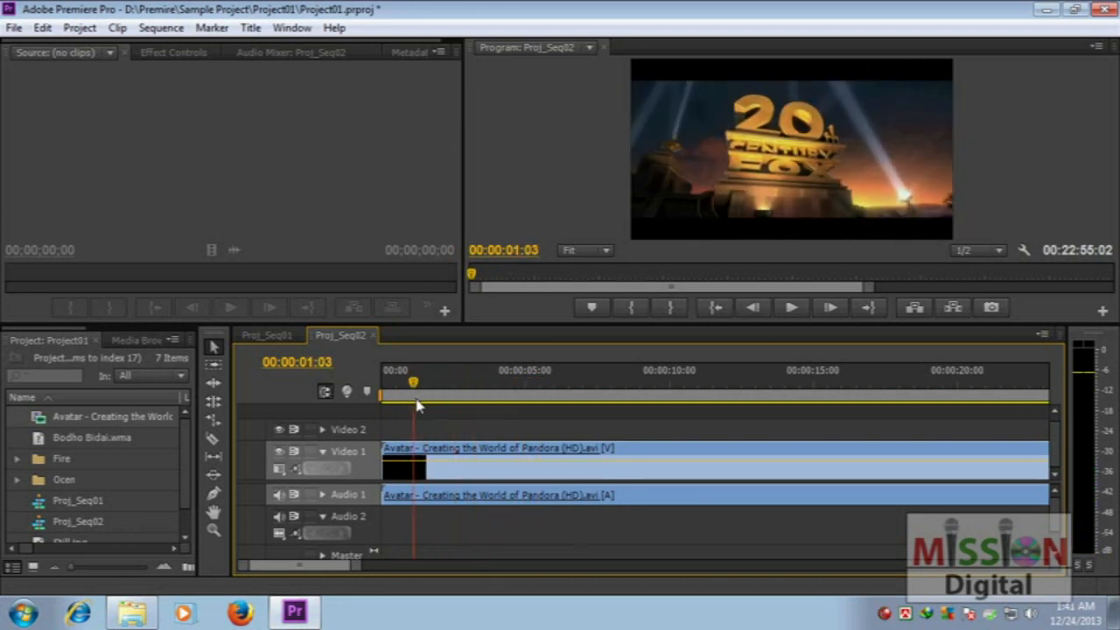
pyautogui.moveTo(723, 168)
pyautogui.mouseDown()
pyautogui.moveTo(754, 93)
pyautogui.moveTo(847, 102)
pyautogui.moveTo(859, 155)
pyautogui.moveTo(813, 192)
pyautogui.moveTo(759, 188)
pyautogui.moveTo(748, 109)
pyautogui.mouseUp()
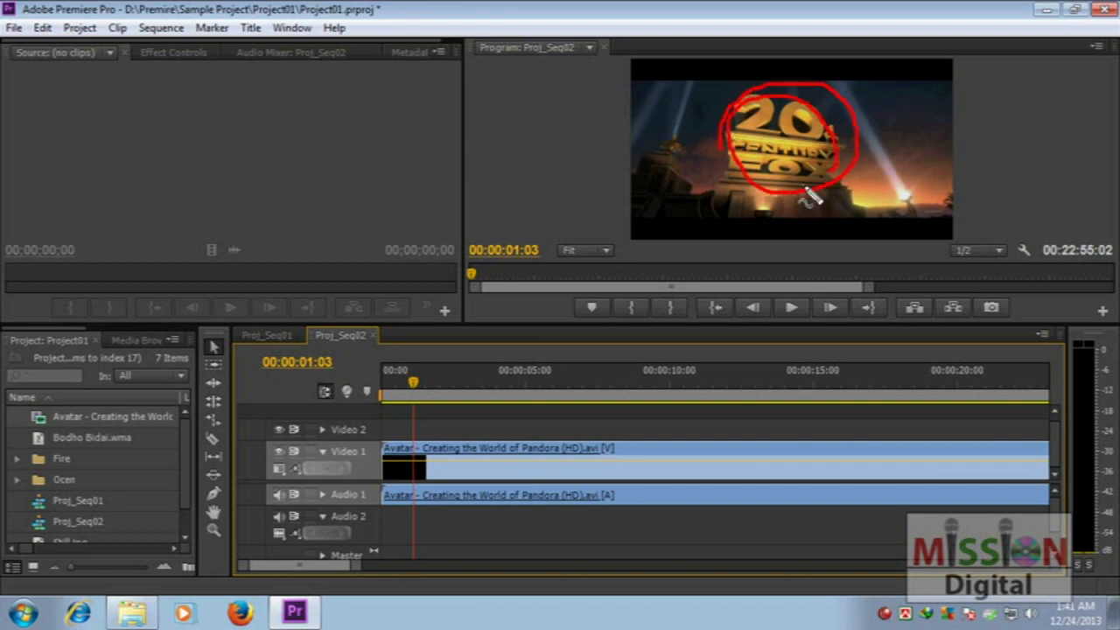
pyautogui.moveTo(413, 385); pyautogui.dragTo(541, 385)
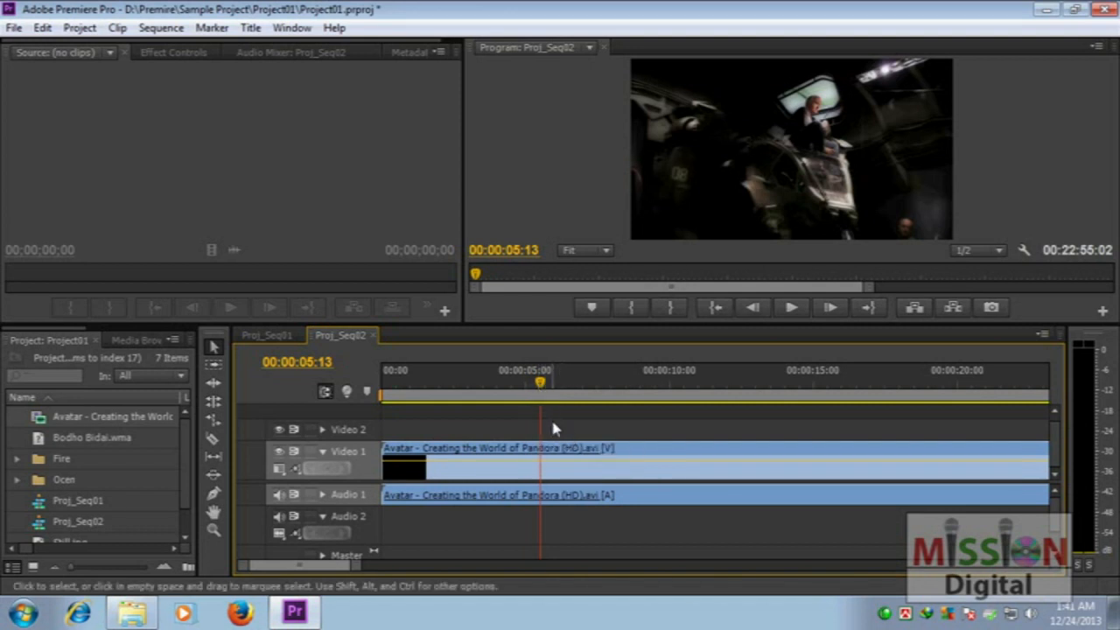
pyautogui.hotkey('ctrl', 'k')
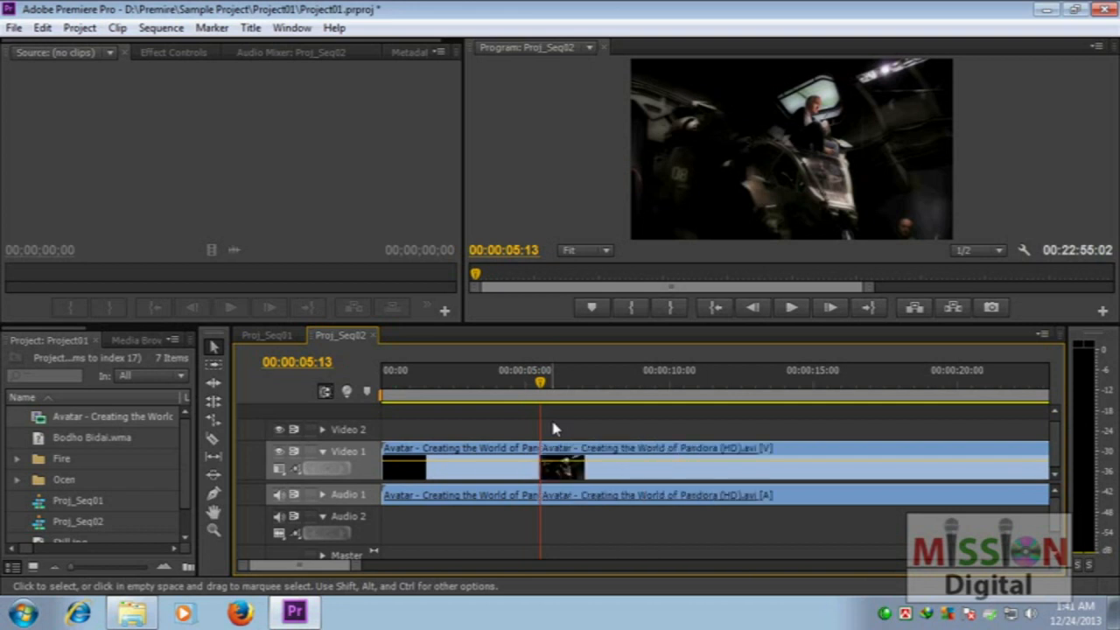
pyautogui.hotkey('ctrl', 'z')
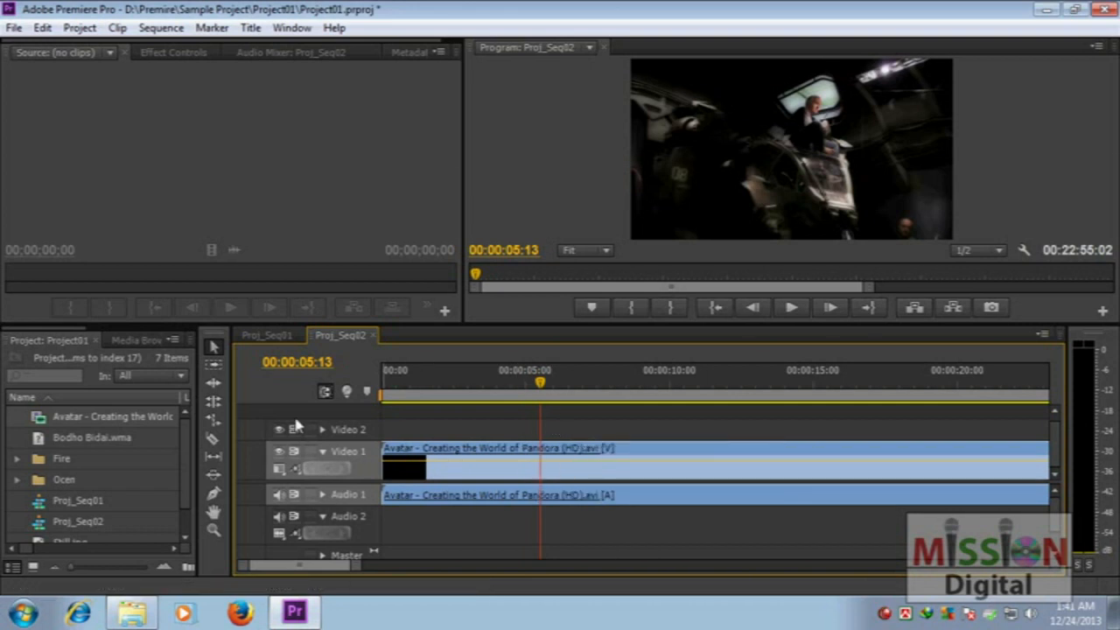
# Split the Avatar clip at 00:00:05:13 with the Razor tool and delete the segment before the cut
pyautogui.click(213, 442)
pyautogui.click(540, 461)
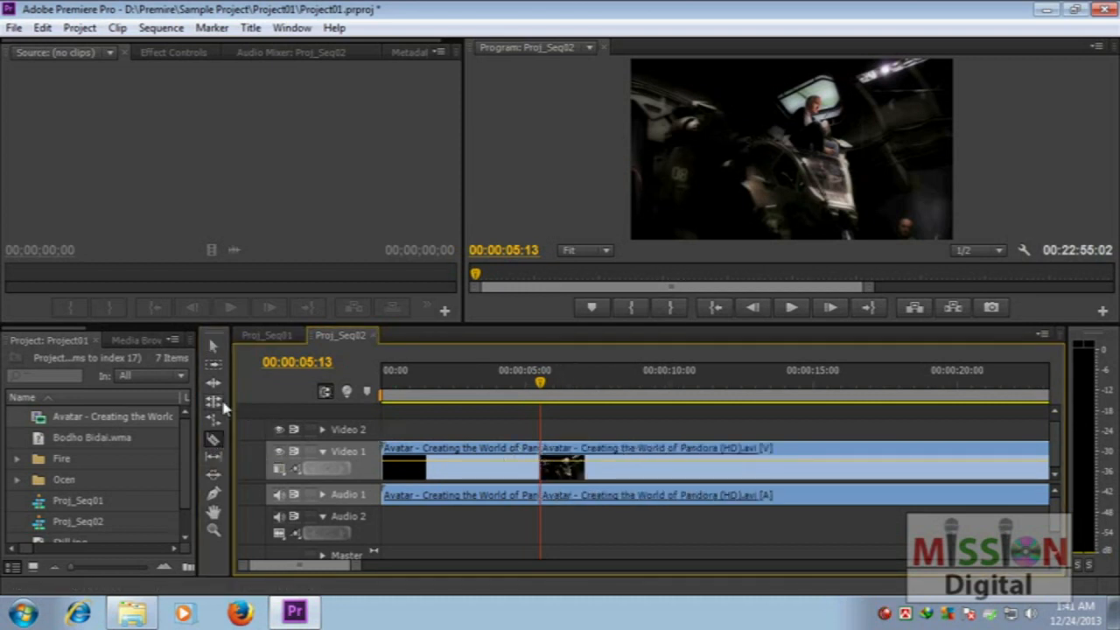
pyautogui.click(212, 348)
pyautogui.click(437, 451)
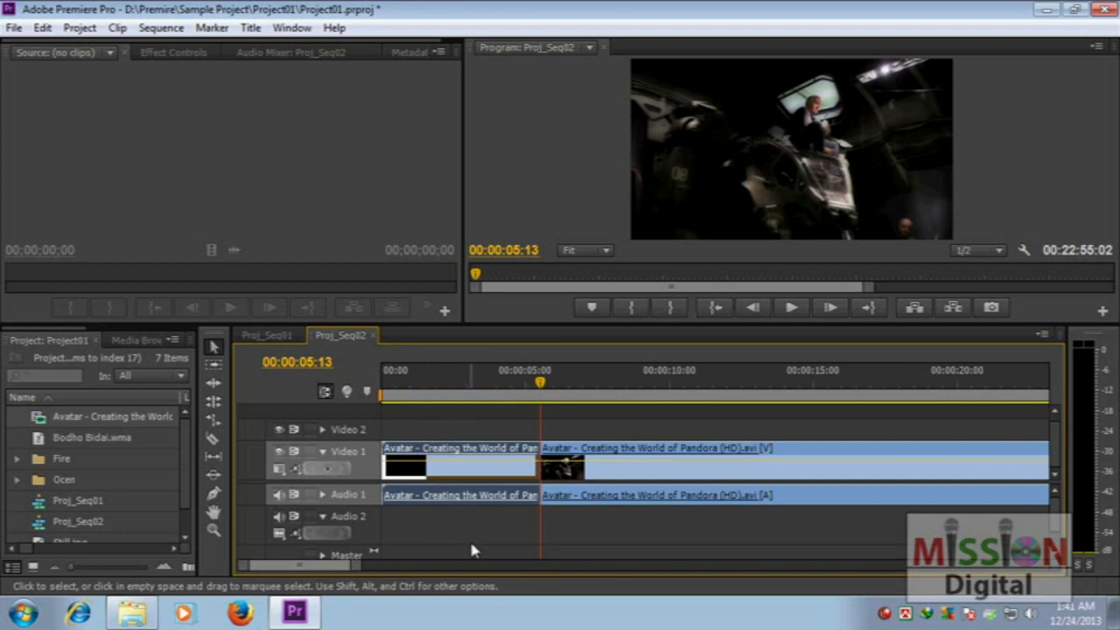
pyautogui.press('Delete')
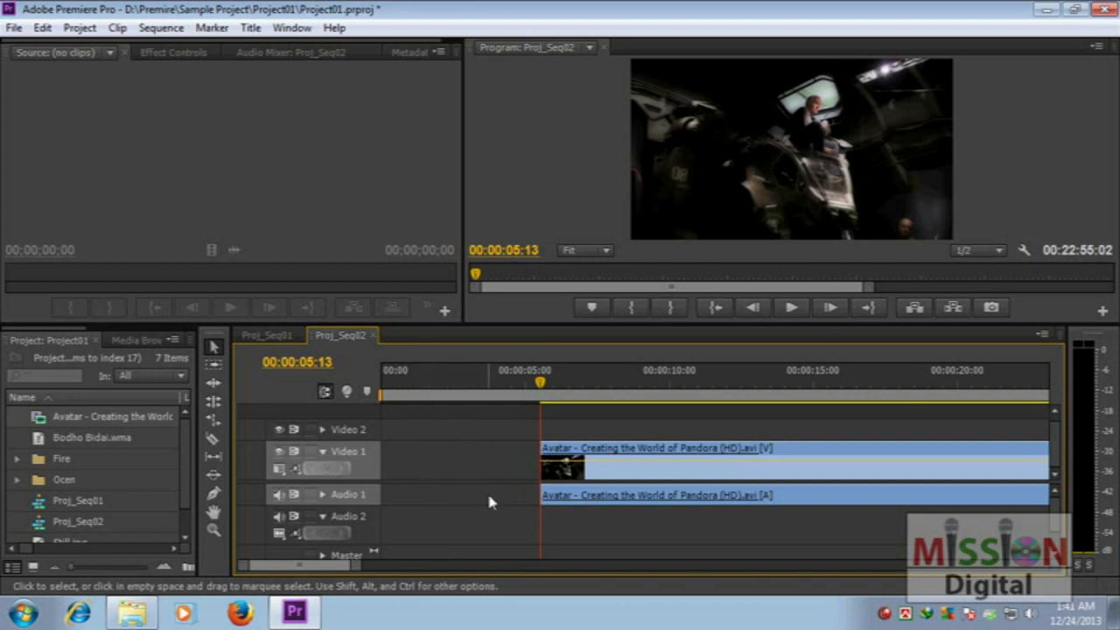
# Ripple-delete the empty gap at the start of Video 1 so the remaining Avatar clip starts the sequence
pyautogui.click(429, 457)
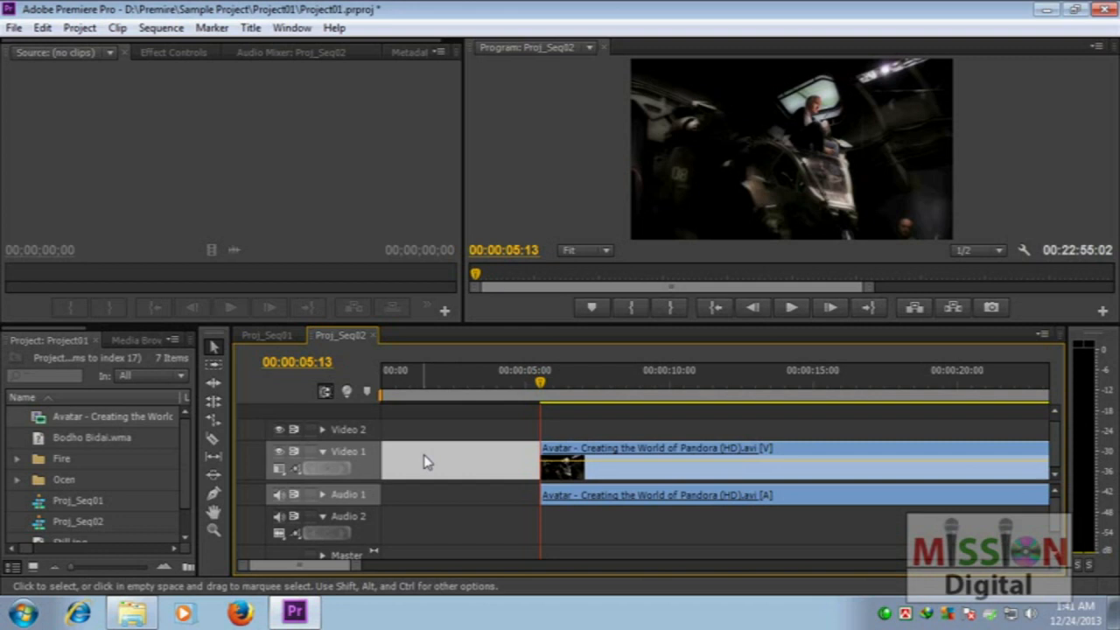
pyautogui.click(431, 462)
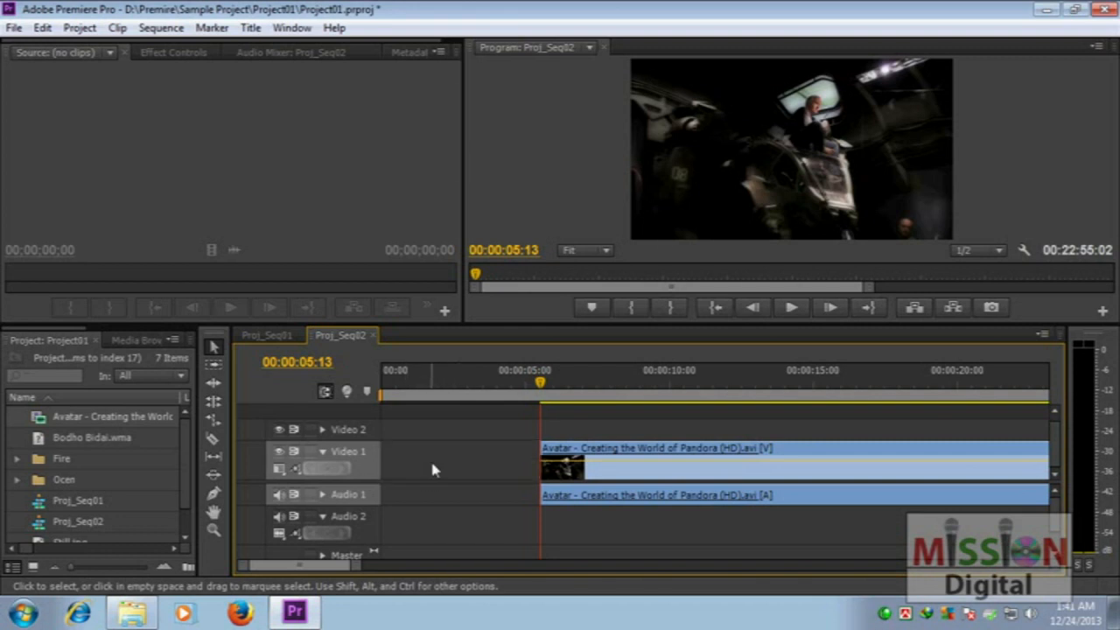
pyautogui.rightClick(430, 462)
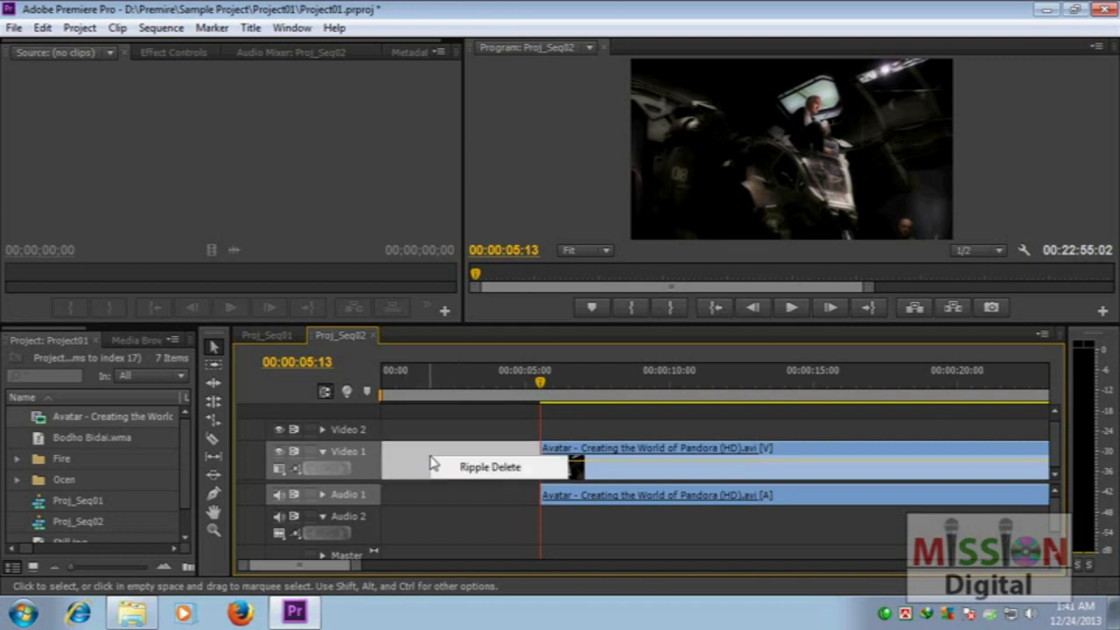
pyautogui.click(490, 467)
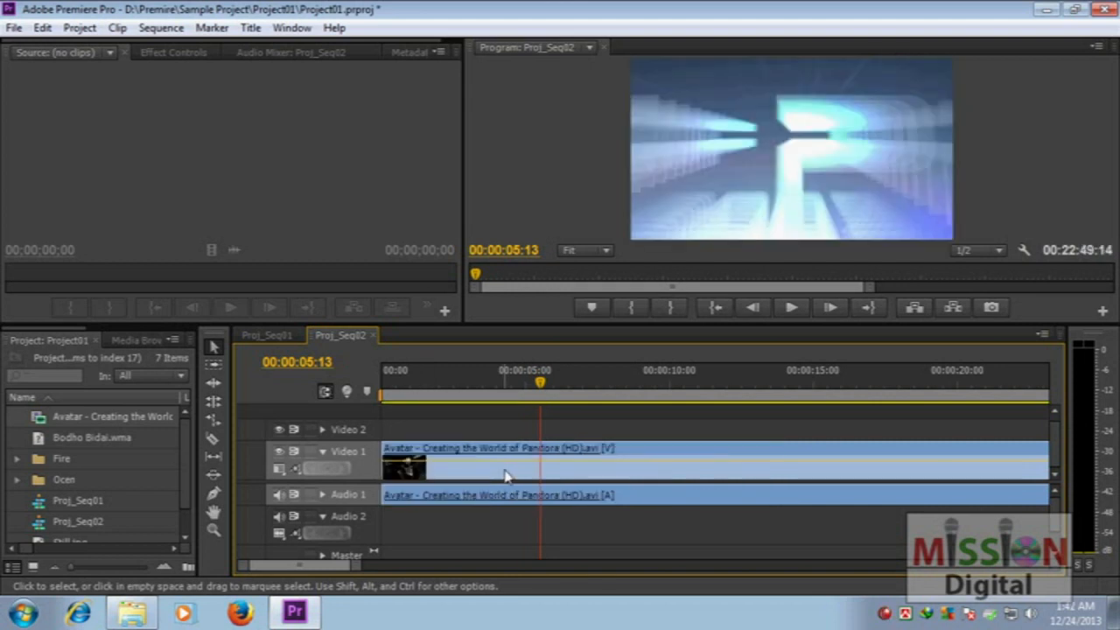
# Play the shortened Avatar clip from the beginning of the sequence to check its new opening
pyautogui.click(418, 380)
pyautogui.moveTo(417, 381); pyautogui.dragTo(382, 390)
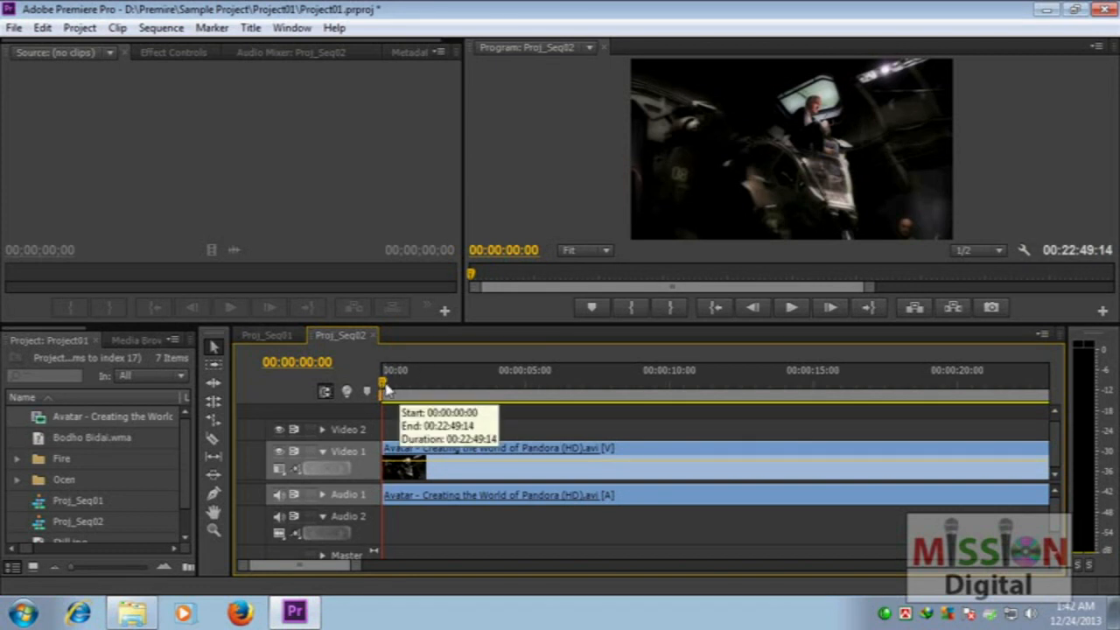
pyautogui.press('space')
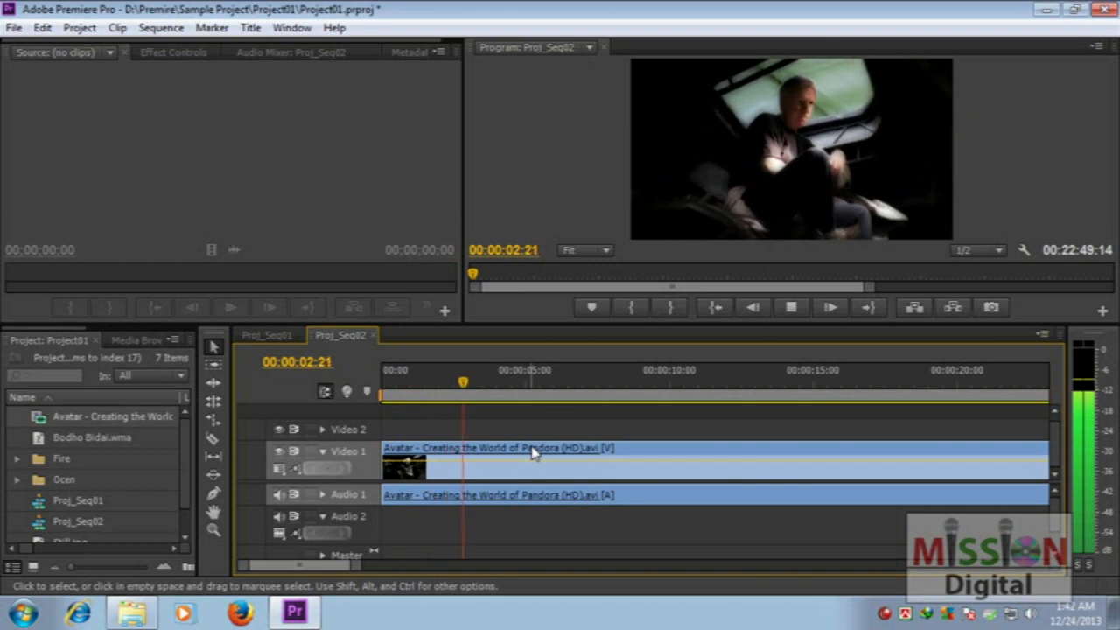
pyautogui.press('space')
# Split the Avatar clip at 00:00:09:07, on the First Day of Production 2007 title
pyautogui.moveTo(487, 384); pyautogui.dragTo(652, 400)
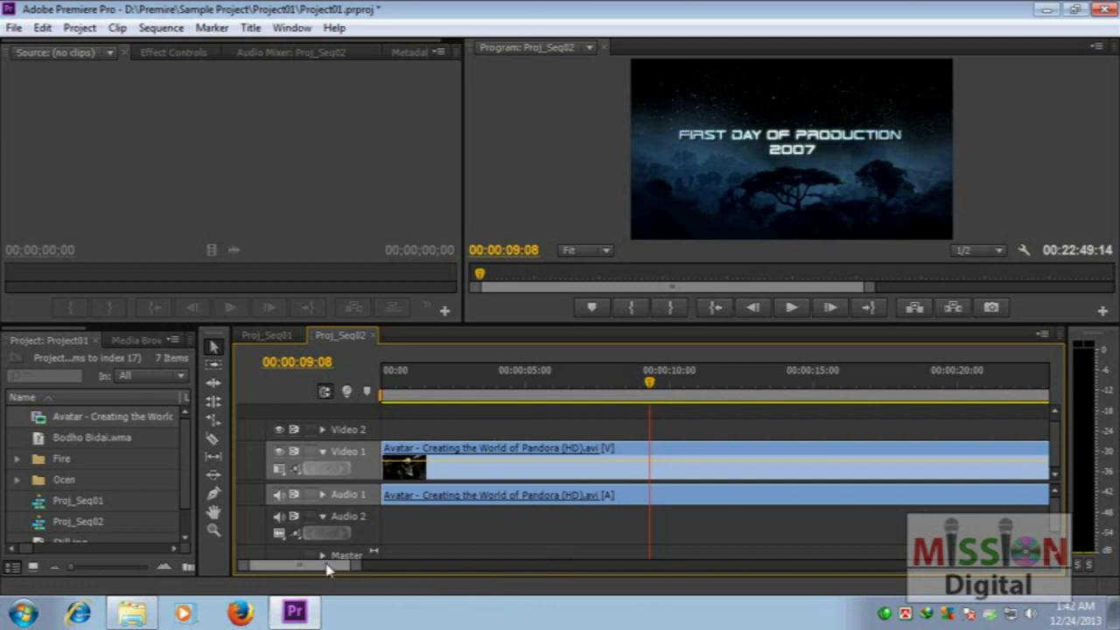
pyautogui.moveTo(662, 379); pyautogui.dragTo(613, 392)
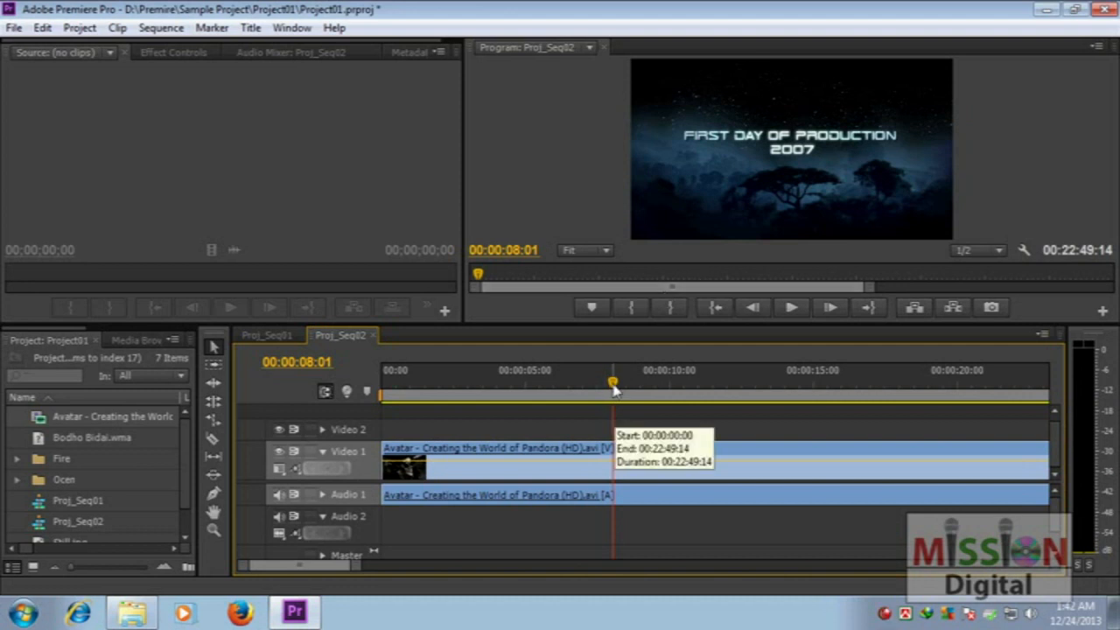
pyautogui.press('space')
pyautogui.press('space')
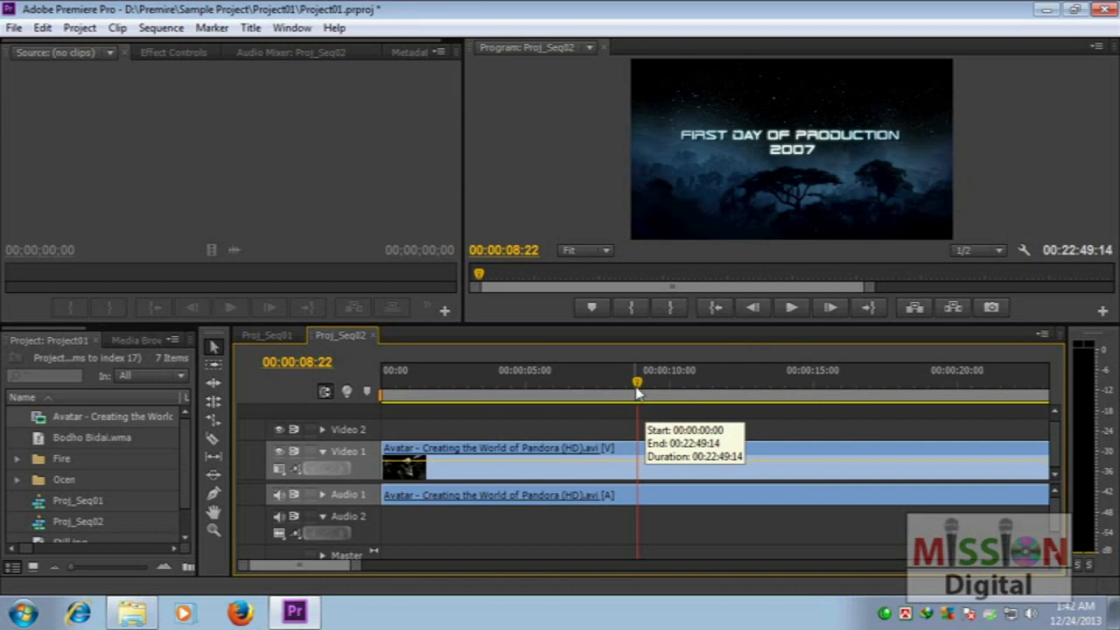
pyautogui.moveTo(636, 391); pyautogui.dragTo(652, 389)
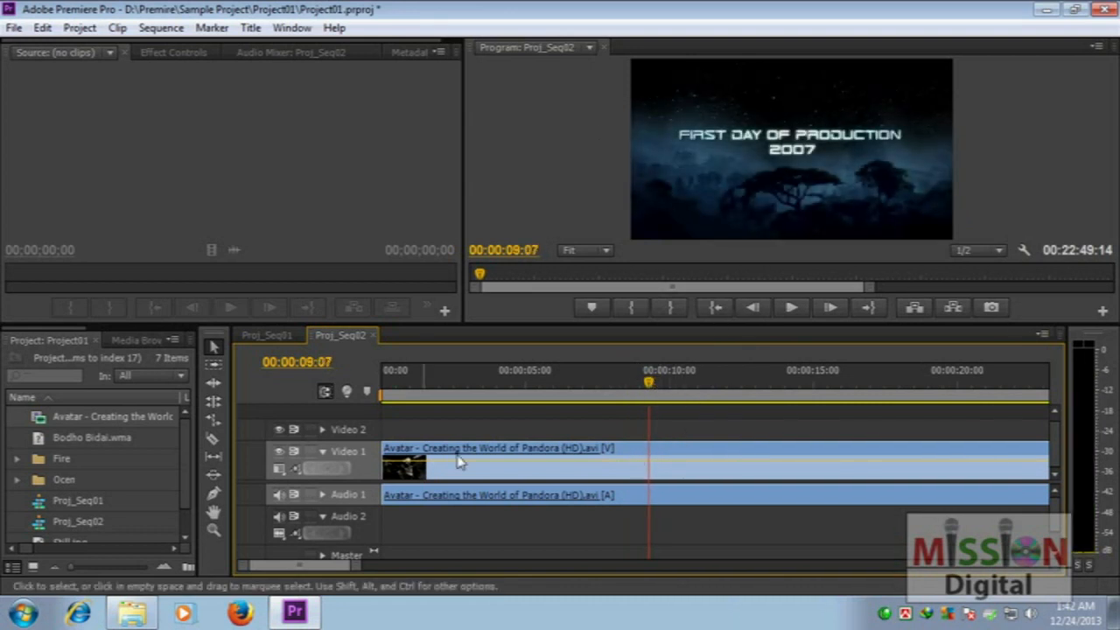
pyautogui.hotkey('ctrl', 'k')
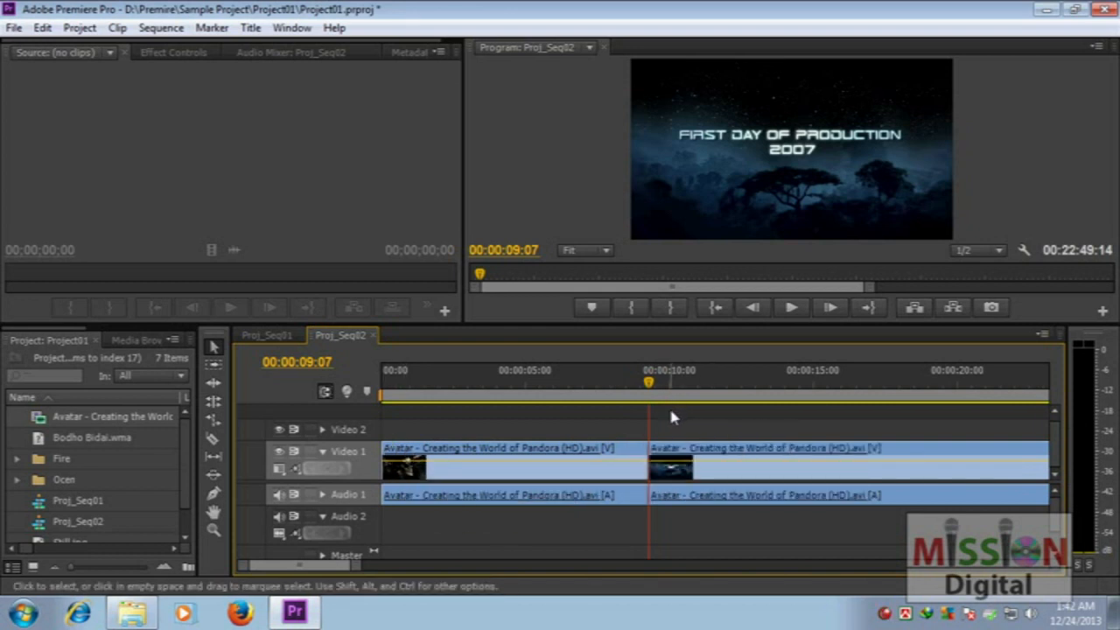
pyautogui.hotkey('ctrl', 'z')
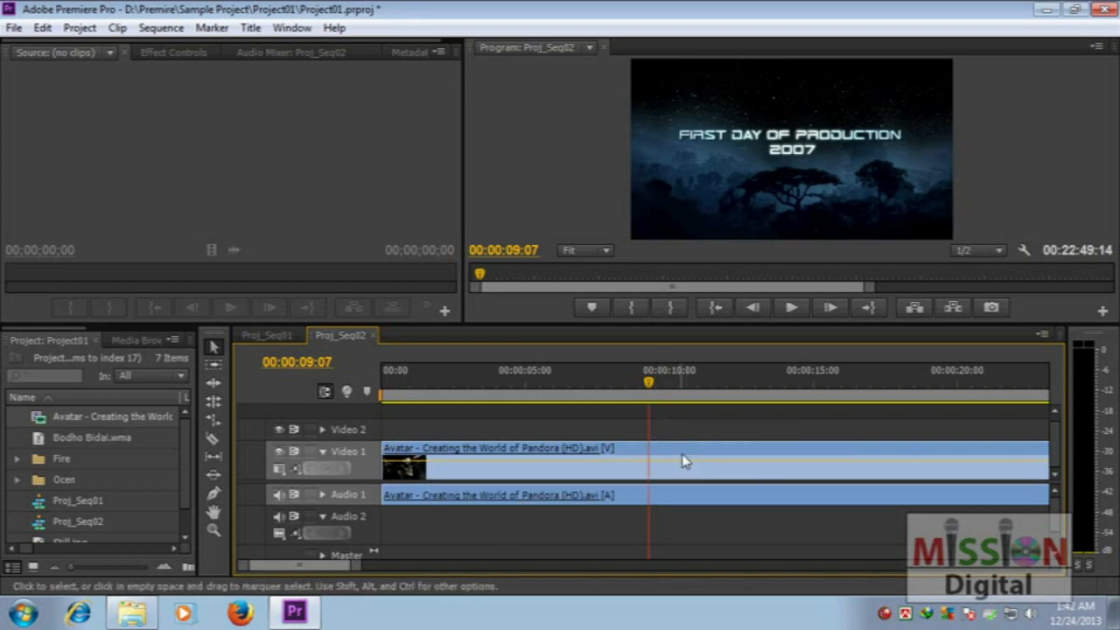
pyautogui.press('c')
pyautogui.click(650, 460)
pyautogui.press('v')
# Stack the second Avatar segment over the first, with its video on Video 2 and its audio on Audio 2, aligned to the sequence start
pyautogui.moveTo(693, 451)
pyautogui.mouseDown()
pyautogui.moveTo(692, 419)
pyautogui.moveTo(693, 430)
pyautogui.mouseUp()
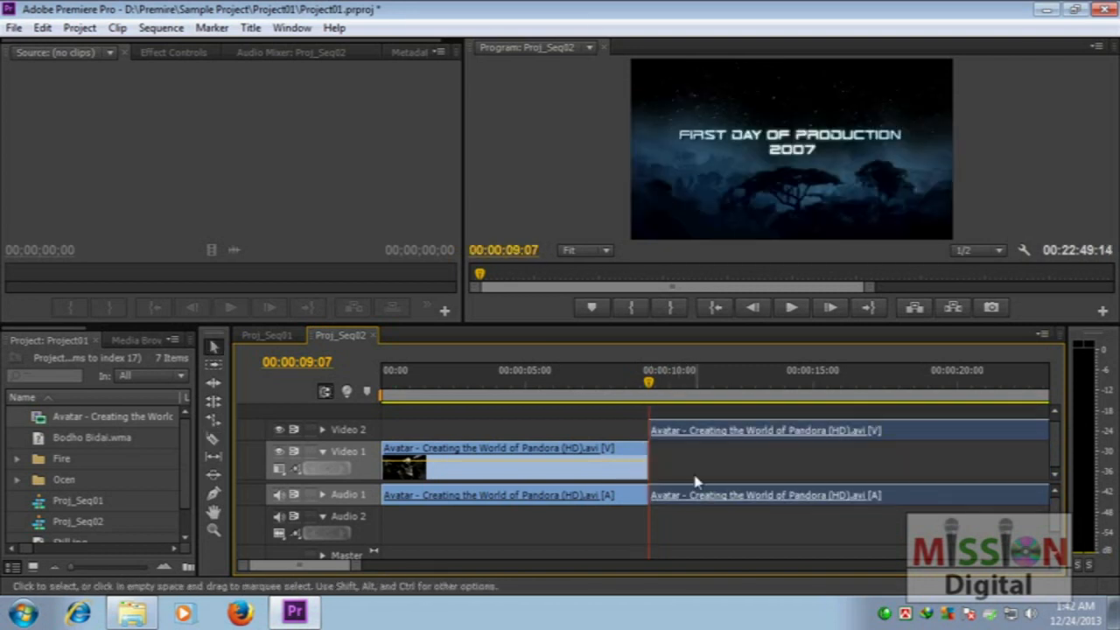
pyautogui.moveTo(696, 498); pyautogui.dragTo(697, 523)
pyautogui.moveTo(694, 434); pyautogui.dragTo(402, 431)
pyautogui.click(676, 464)
# Split the Avatar segment on Video 1 and Audio 1 at 00:00:06:11 and again at 00:00:05:00, leaving the upper clip uncut
pyautogui.click(567, 382)
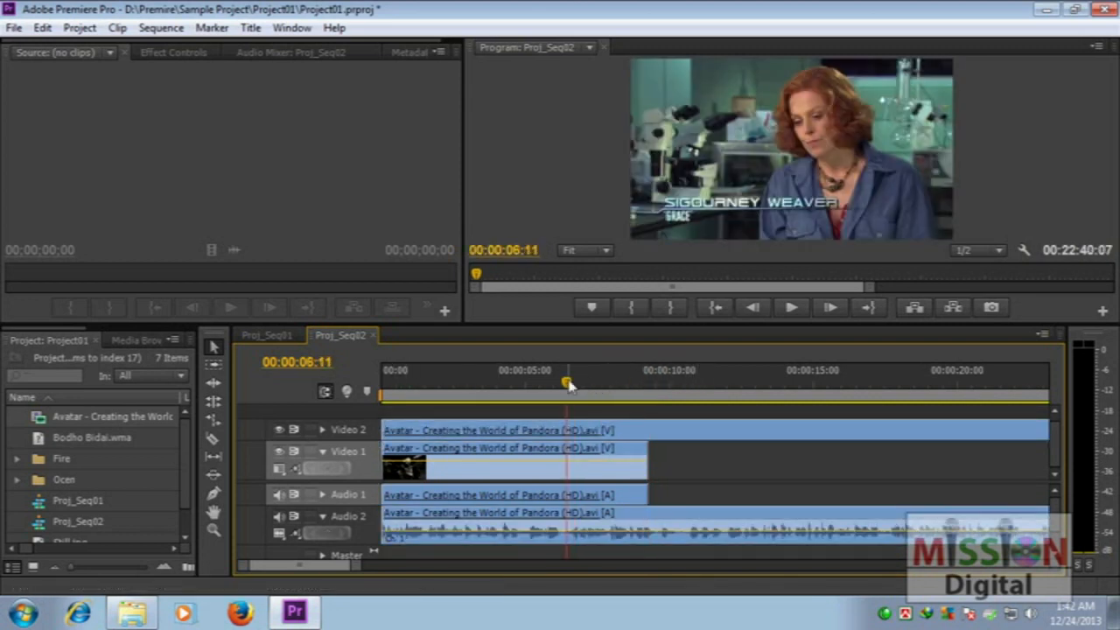
pyautogui.click(582, 459)
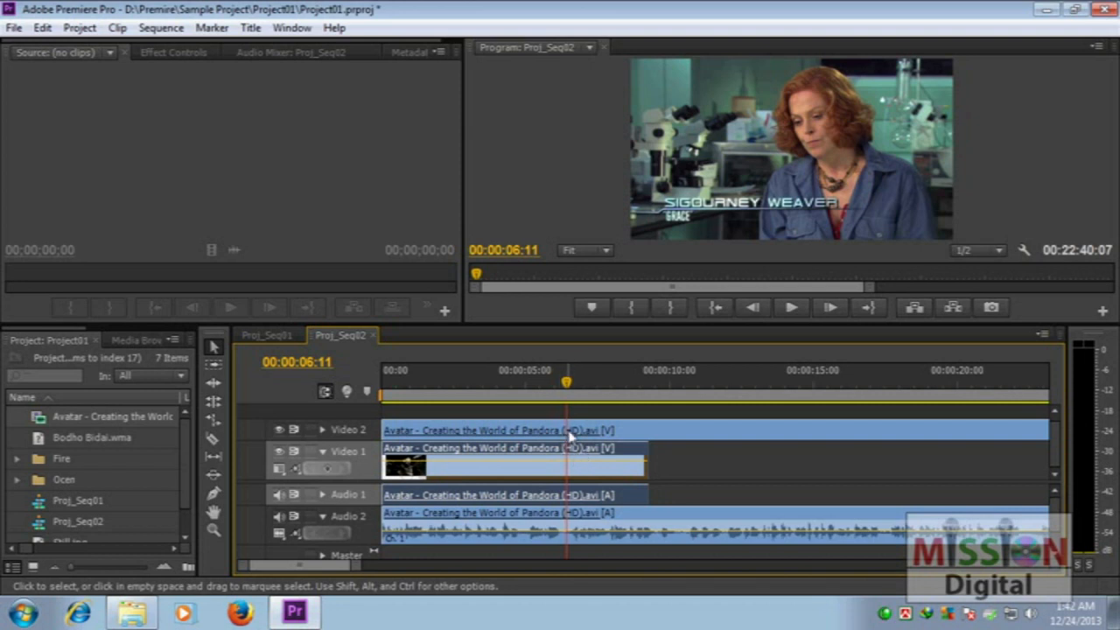
pyautogui.hotkey('ctrl', 'k')
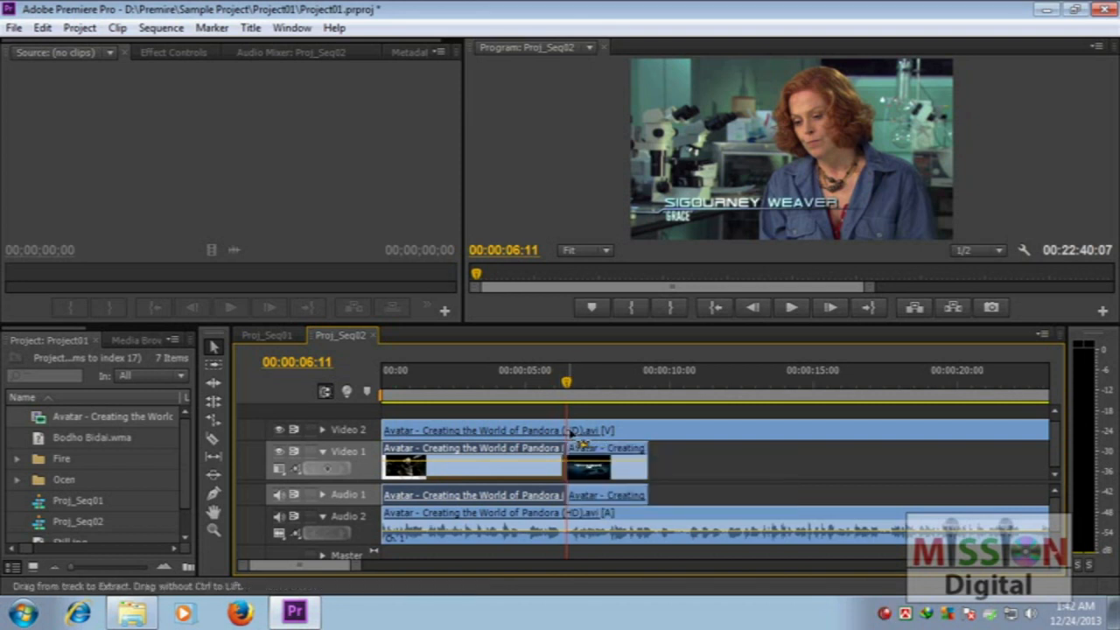
pyautogui.click(614, 432)
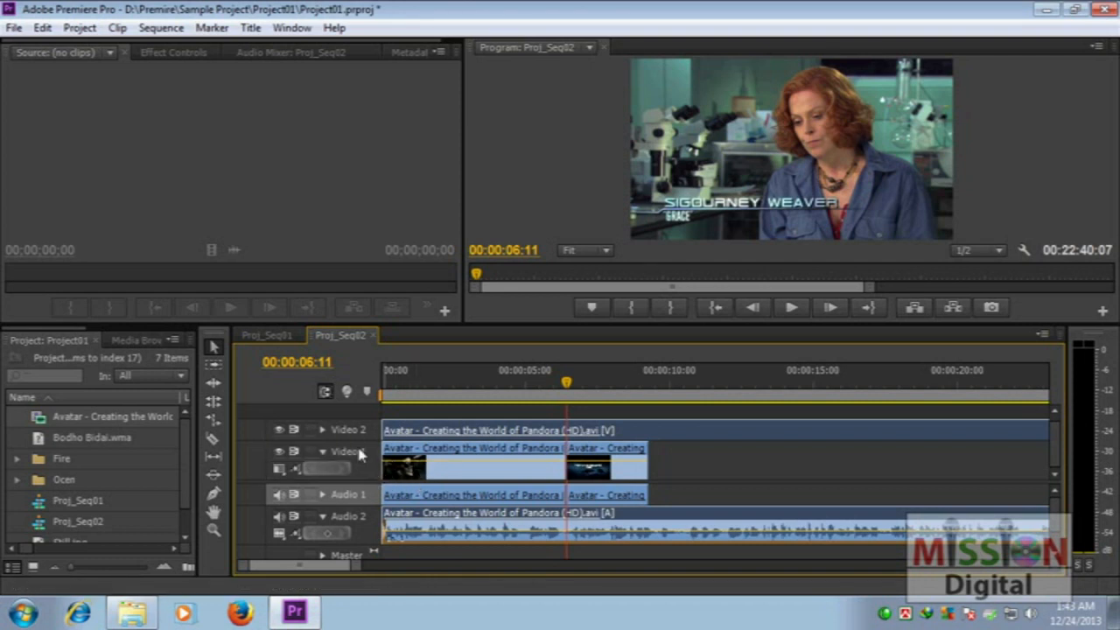
pyautogui.click(468, 455)
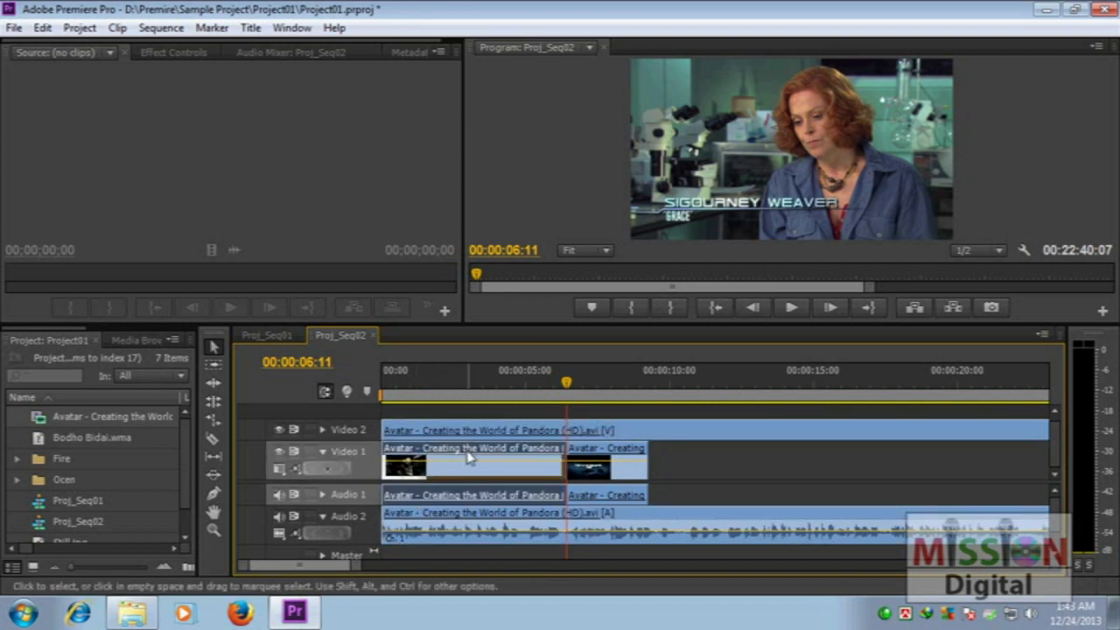
pyautogui.moveTo(567, 385); pyautogui.dragTo(528, 383)
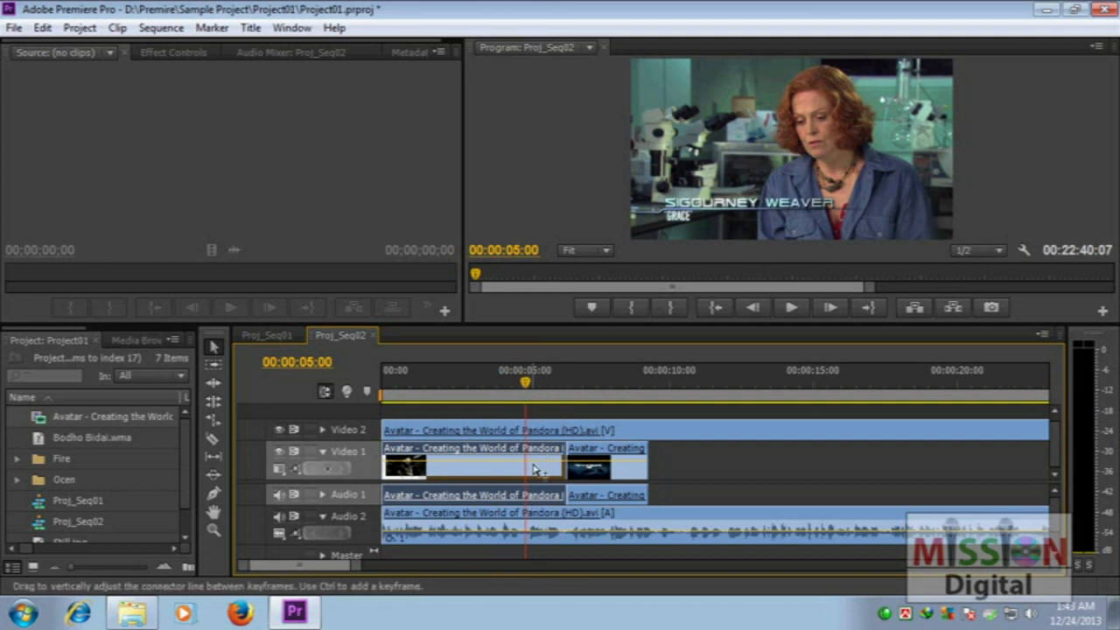
pyautogui.hotkey('ctrl', 'k')
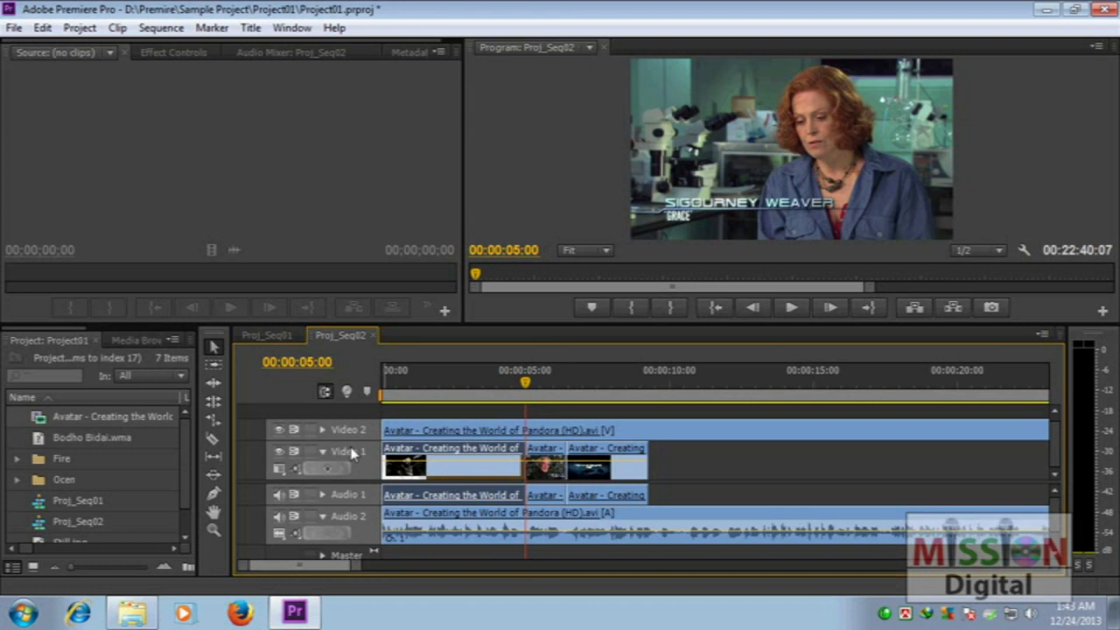
# Try a split across all tracks at 00:00:05:00, and undo back to the two consecutive Avatar segments on Video 1
pyautogui.hotkey('ctrl', 'shift', 'k')
pyautogui.hotkey('ctrl', 'z')
pyautogui.hotkey('ctrl', 'z')
pyautogui.hotkey('ctrl', 'z')
pyautogui.hotkey('ctrl', 'z')
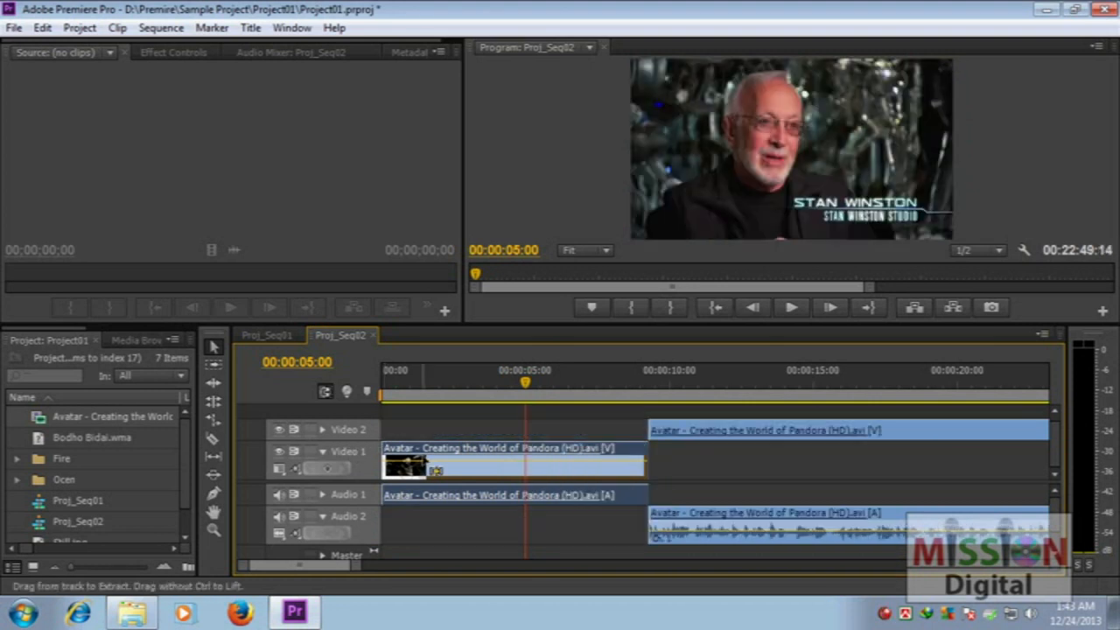
pyautogui.hotkey('ctrl', 'z')
pyautogui.hotkey('ctrl', 'z')
pyautogui.hotkey('ctrl', 'z')
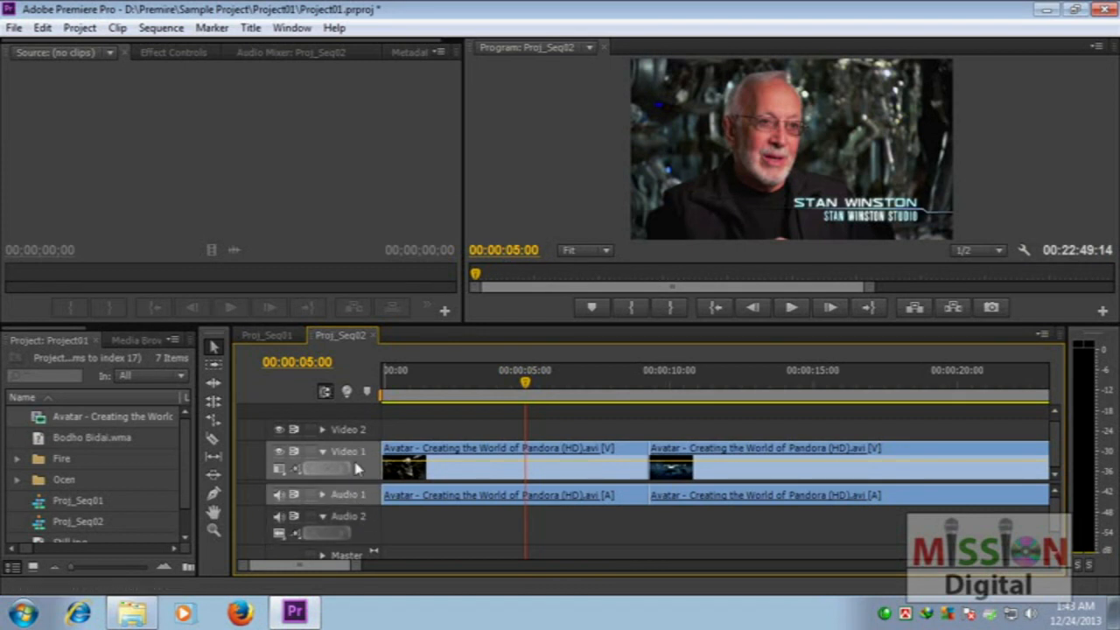
# Split the second Avatar segment at 00:00:13:17, delete the part before that cut, and ripple-delete the gap
pyautogui.click(649, 390)
pyautogui.moveTo(649, 390); pyautogui.dragTo(782, 406)
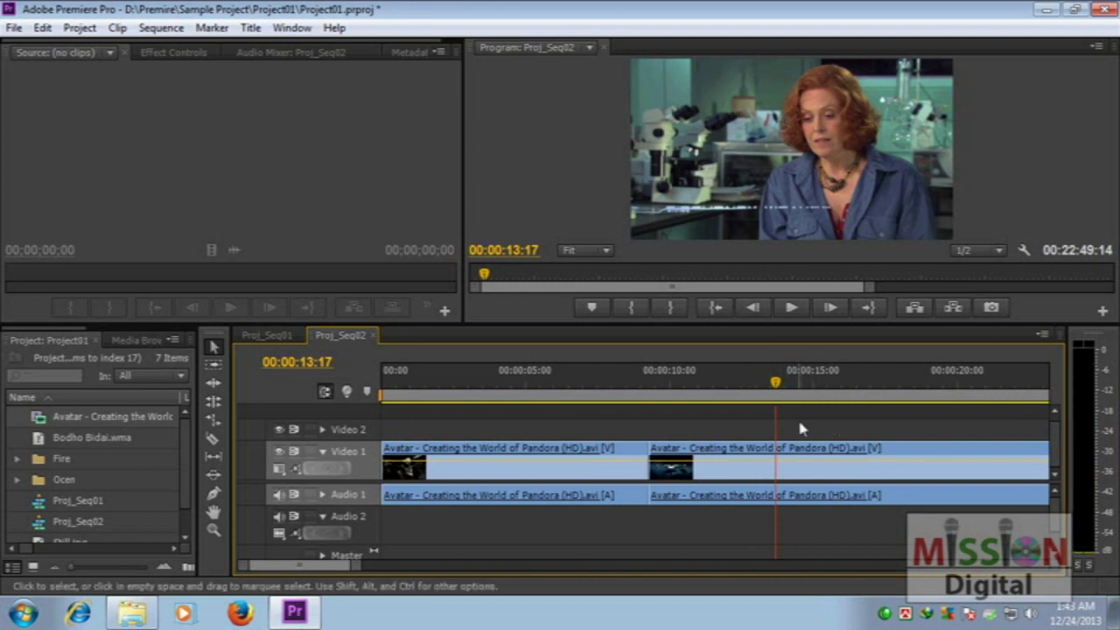
pyautogui.hotkey('ctrl', 'k')
pyautogui.moveTo(702, 427); pyautogui.dragTo(725, 507)
pyautogui.press('Delete')
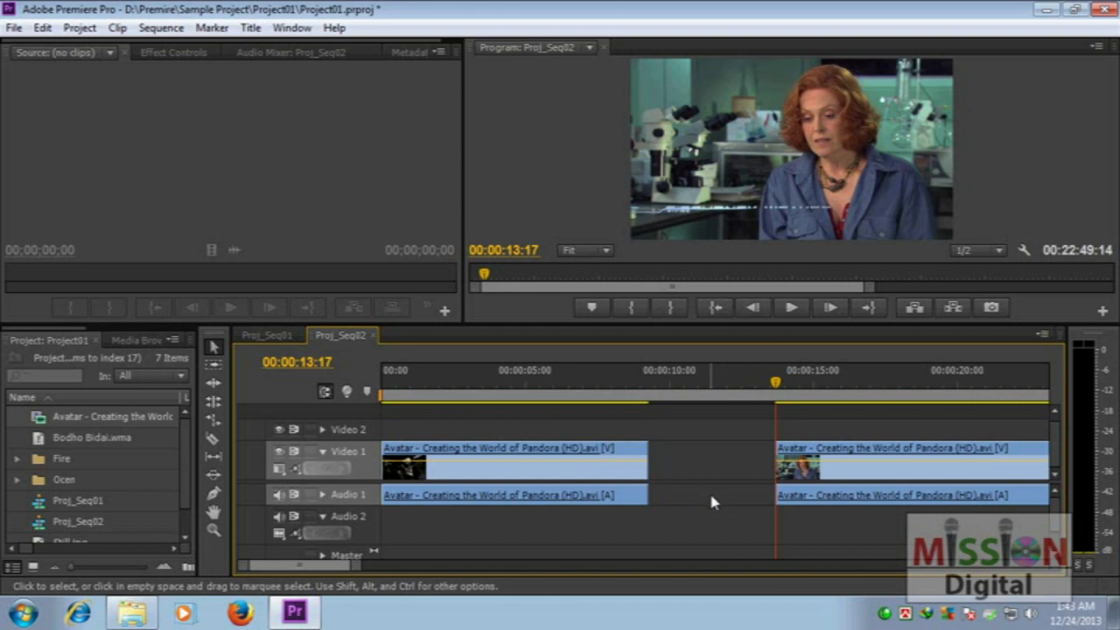
pyautogui.rightClick(679, 458)
pyautogui.click(713, 465)
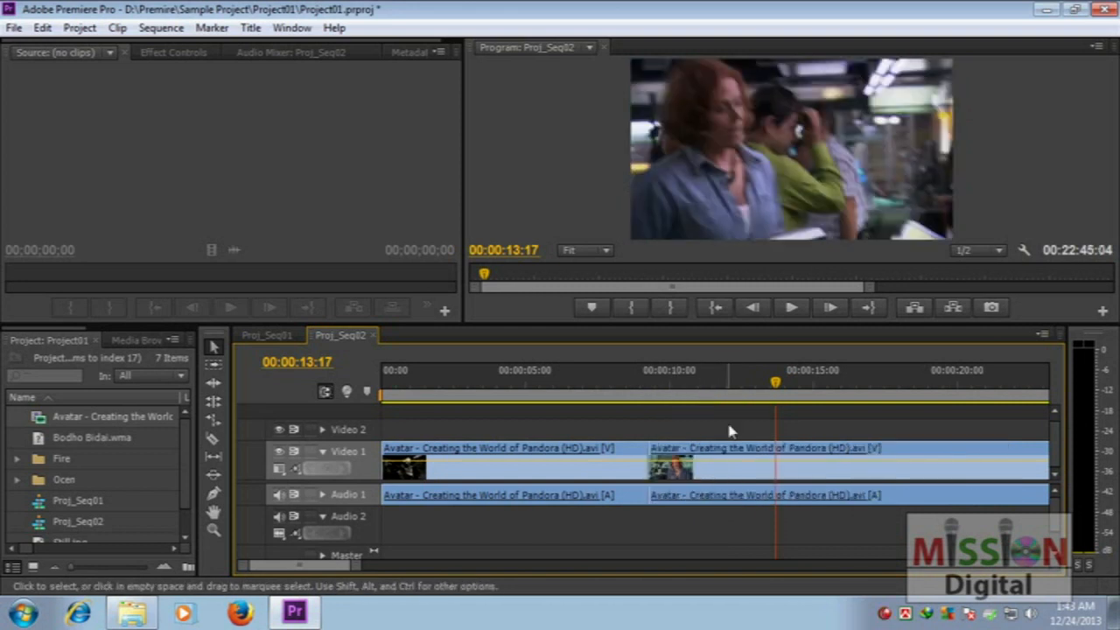
# Split the Avatar clip at 00:00:17:04 and 00:00:32:01 and delete the segment between the two cuts
pyautogui.moveTo(775, 381); pyautogui.dragTo(875, 387)
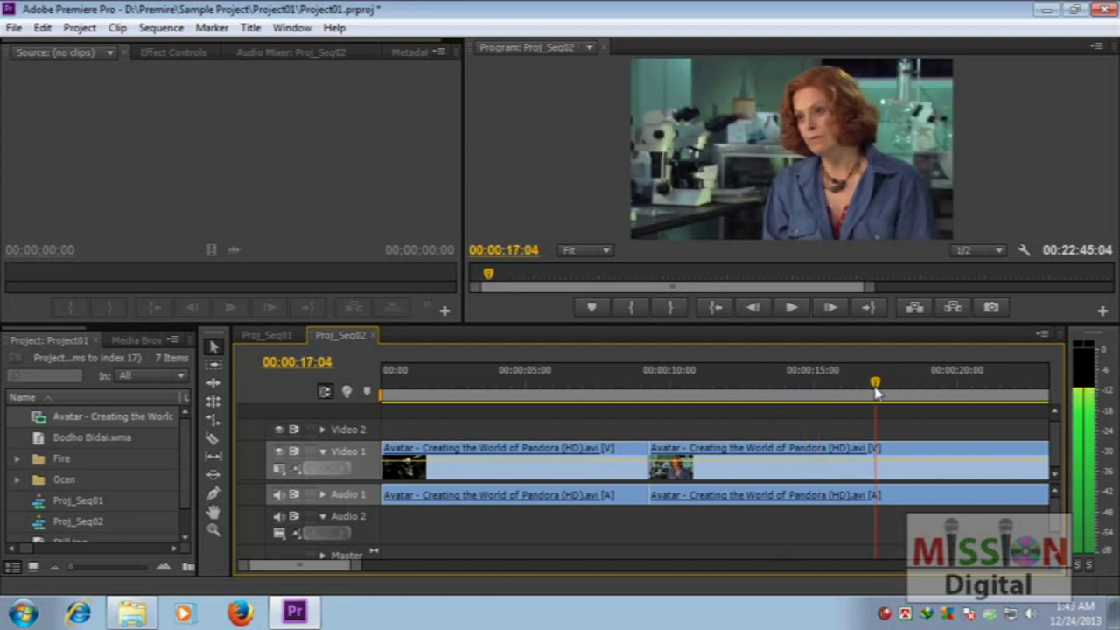
pyautogui.hotkey('ctrl', 'k')
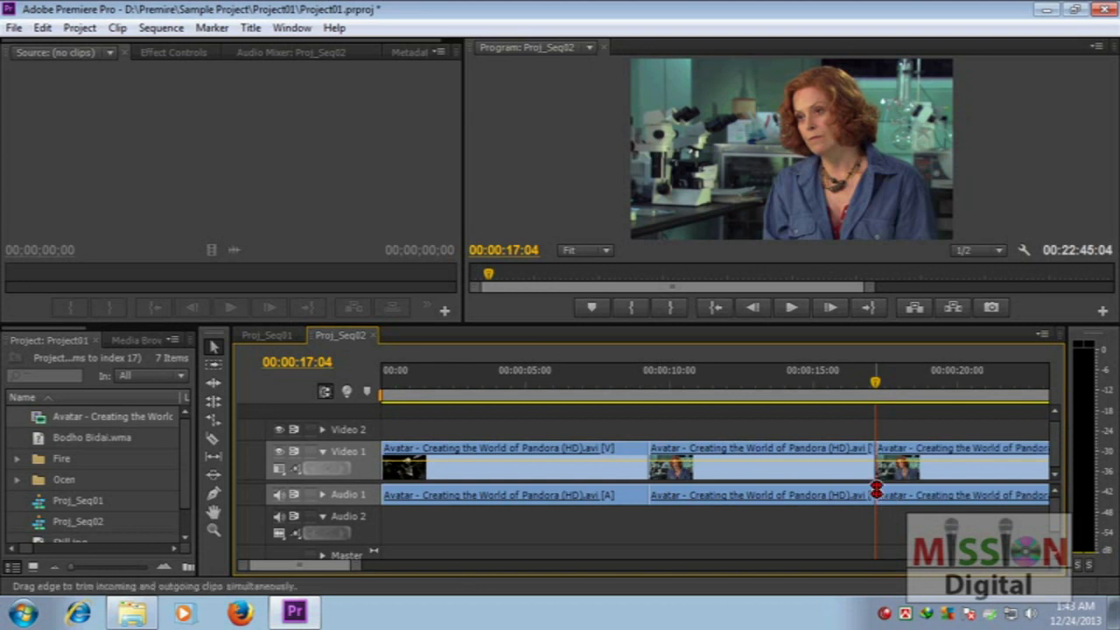
pyautogui.moveTo(261, 565); pyautogui.dragTo(268, 566)
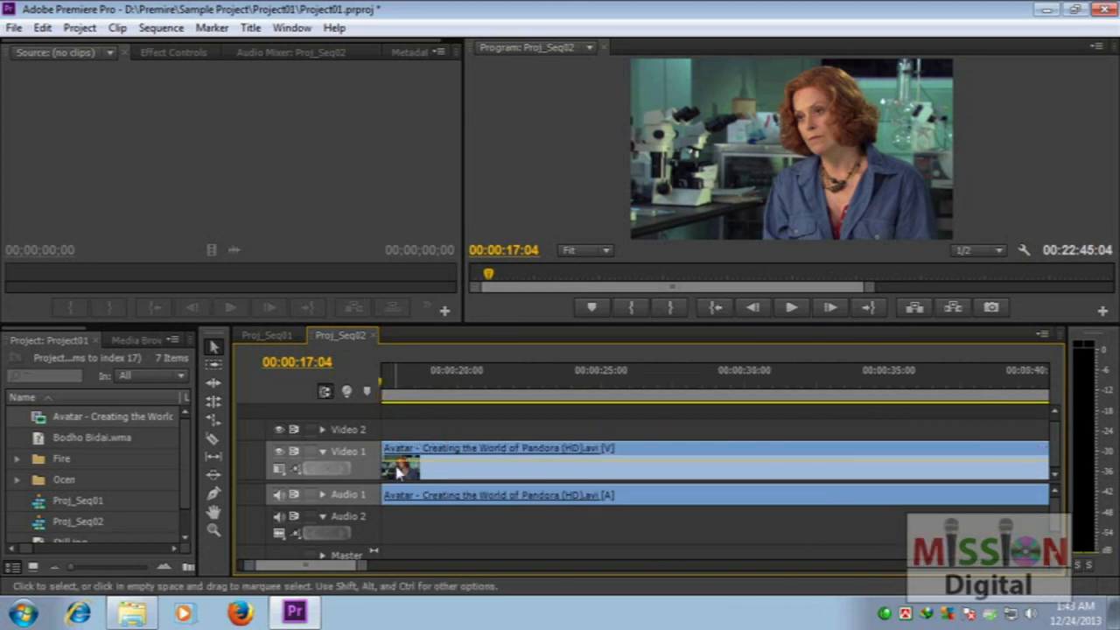
pyautogui.moveTo(369, 567); pyautogui.dragTo(430, 567)
pyautogui.moveTo(551, 383); pyautogui.dragTo(697, 393)
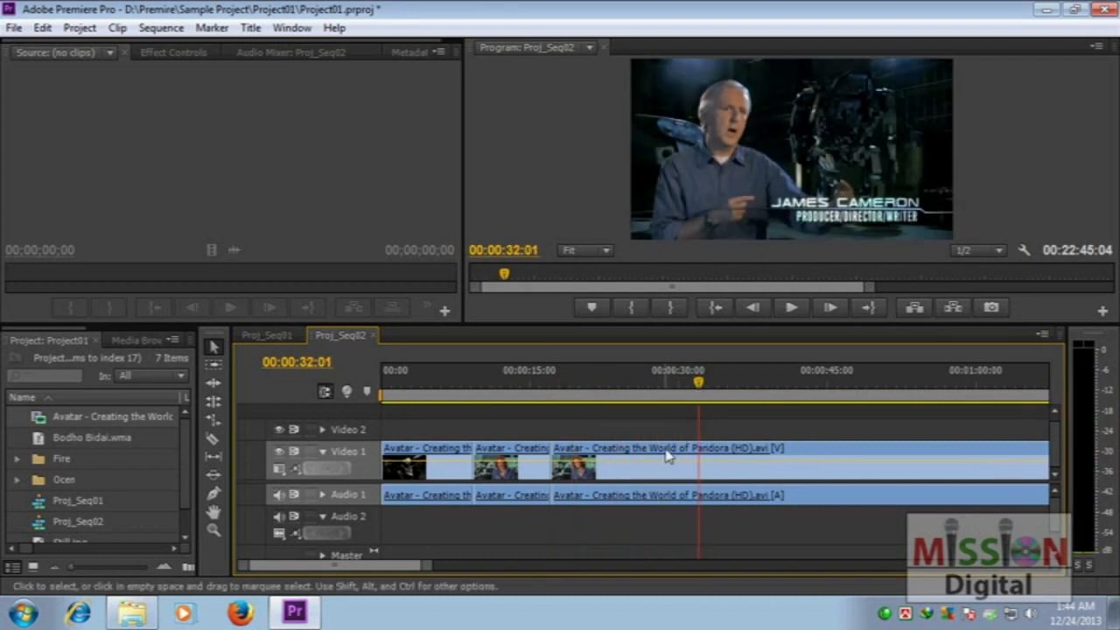
pyautogui.hotkey('ctrl', 'k')
pyautogui.click(607, 451)
pyautogui.press('Delete')
# Split the last Avatar segment at 00:00:49:15, delete the part before that cut, and ripple-delete the gap
pyautogui.moveTo(705, 383); pyautogui.dragTo(877, 400)
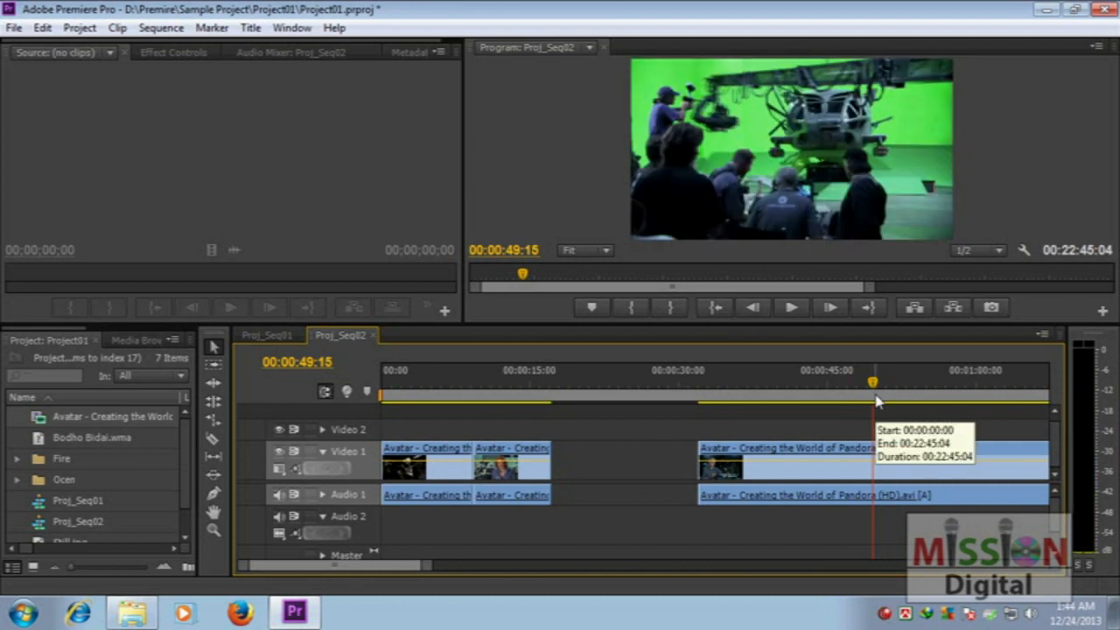
pyautogui.hotkey('ctrl', 'k')
pyautogui.click(742, 446)
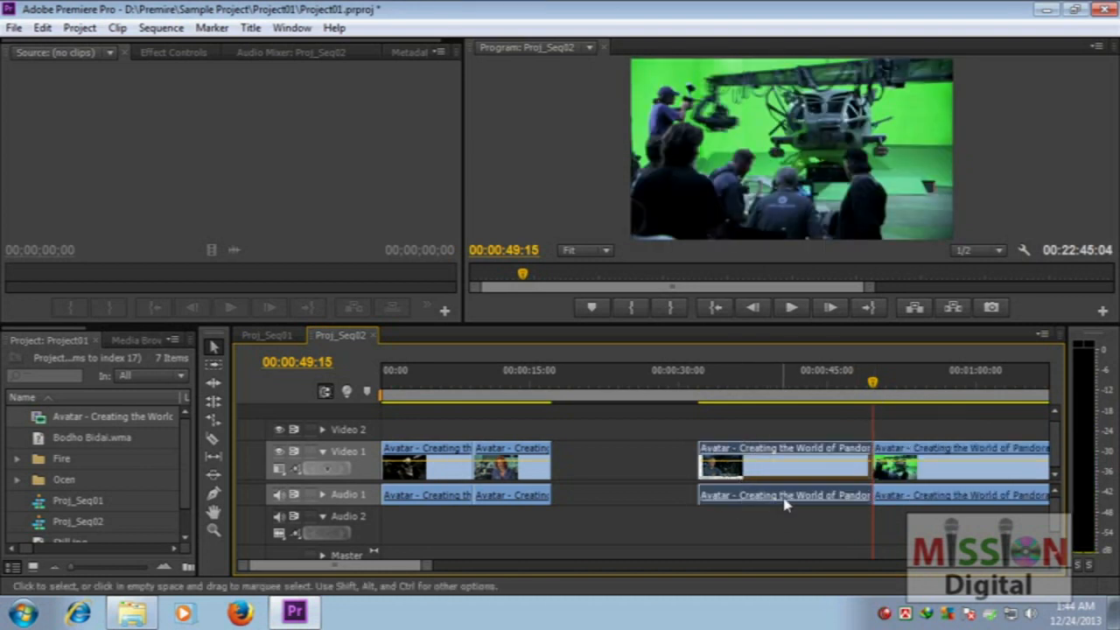
pyautogui.press('Delete')
pyautogui.rightClick(651, 453)
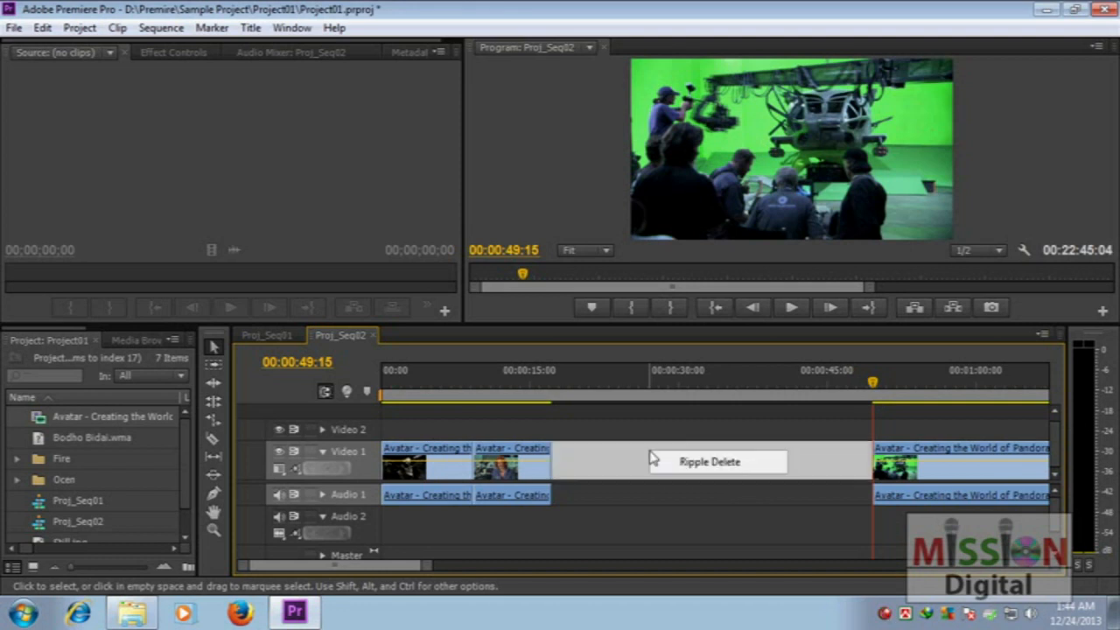
pyautogui.click(708, 462)
# Split the third Avatar segment at about 20 seconds and at 00:00:24:16, delete the part between the cuts, and close the gap
pyautogui.press('Home')
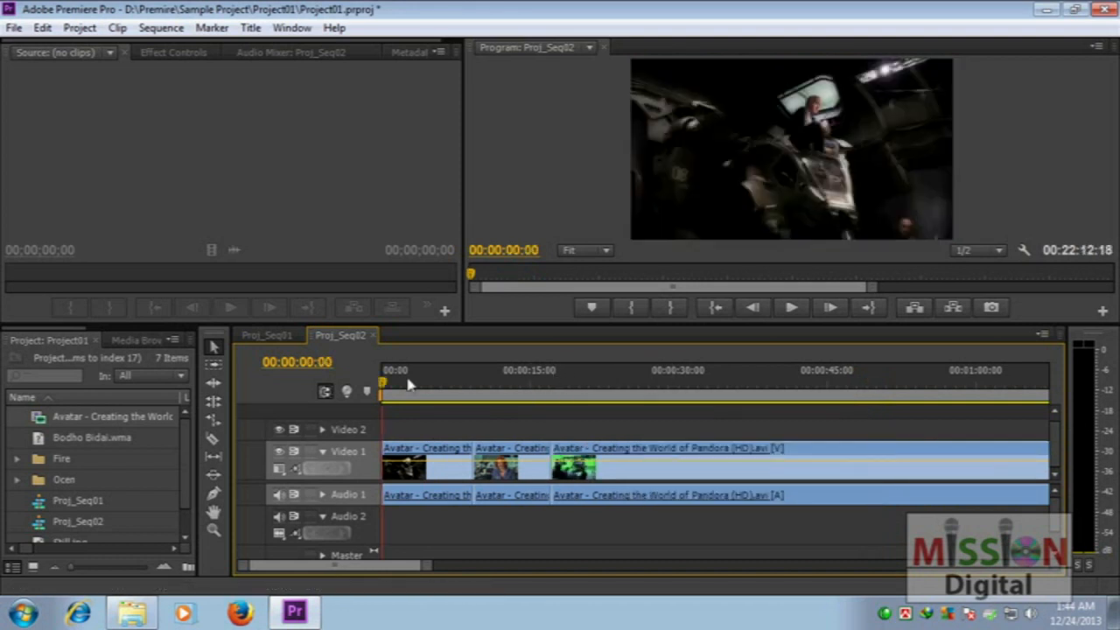
pyautogui.moveTo(583, 386); pyautogui.dragTo(627, 389)
pyautogui.hotkey('ctrl', 'k')
pyautogui.hotkey('ctrl', 'k')
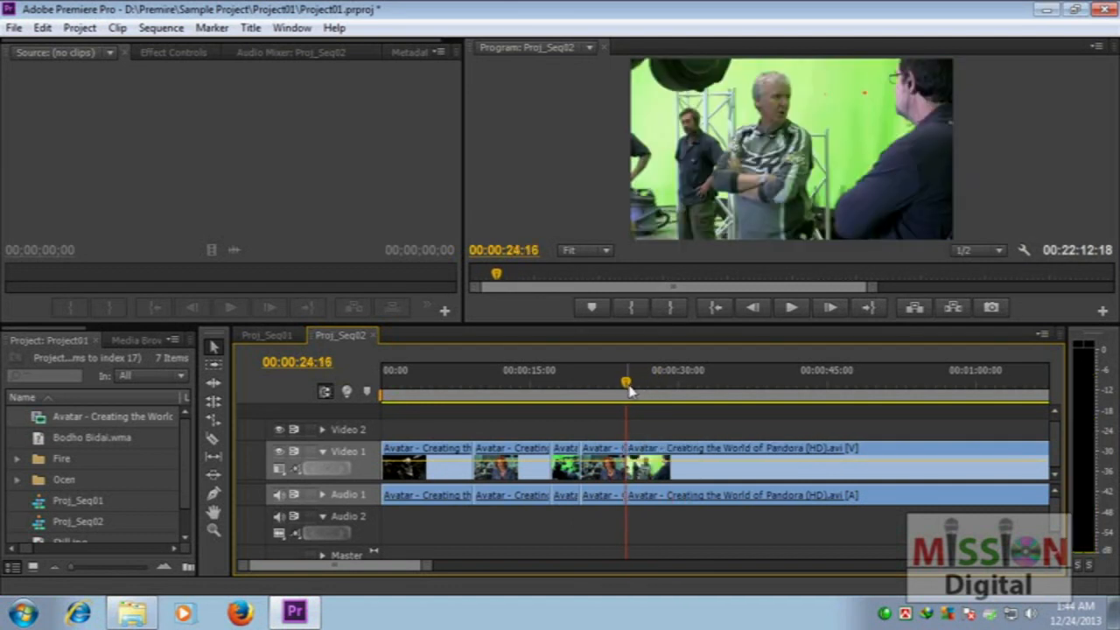
pyautogui.click(602, 460)
pyautogui.press('Delete')
pyautogui.click(594, 468)
pyautogui.press('Delete')
# Split the Avatar clip at 00:00:28:06 and 00:00:26:08, delete the segment between the two cuts, and ripple-delete the gap
pyautogui.moveTo(579, 385); pyautogui.dragTo(586, 388)
pyautogui.moveTo(609, 390); pyautogui.dragTo(662, 398)
pyautogui.hotkey('ctrl', 'k')
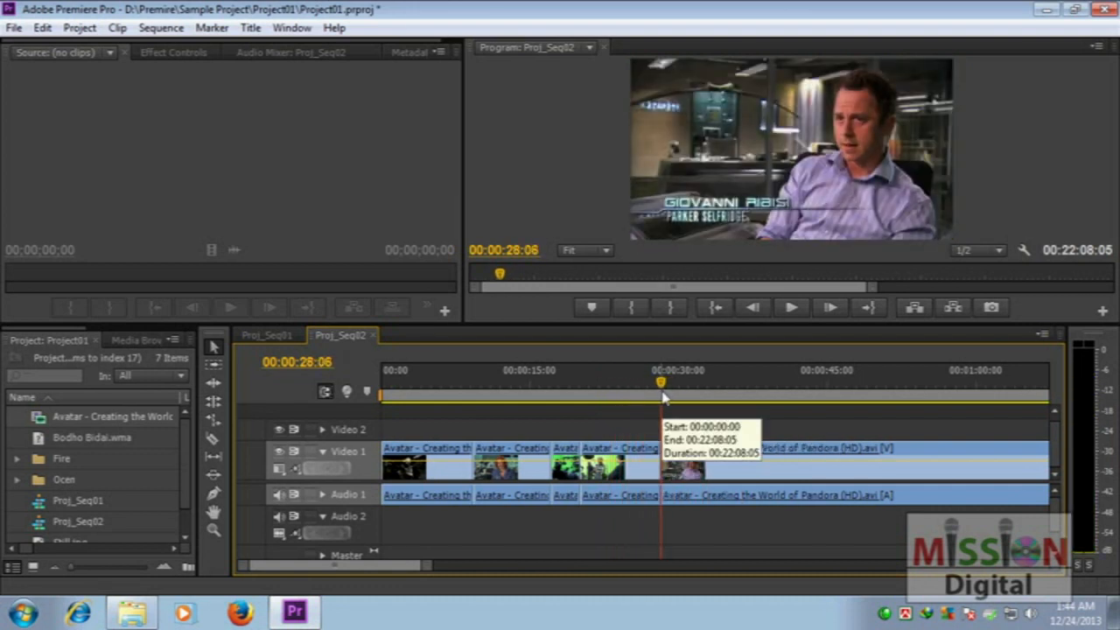
pyautogui.moveTo(659, 390); pyautogui.dragTo(640, 394)
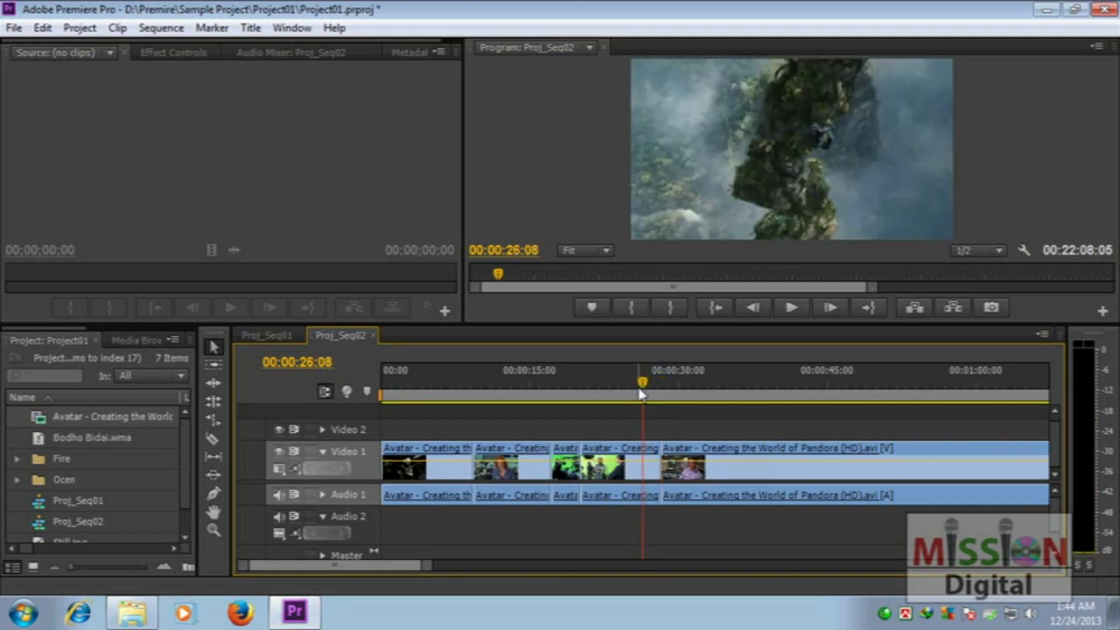
pyautogui.hotkey('ctrl', 'k')
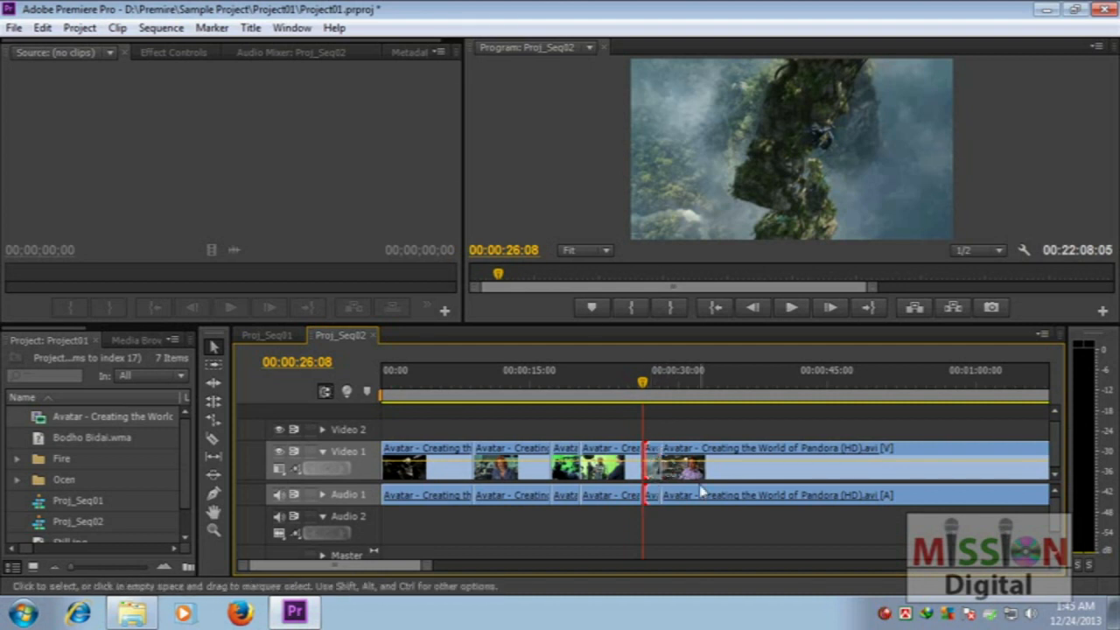
pyautogui.press('=')
pyautogui.press('=')
pyautogui.press('=')
pyautogui.press('=')
pyautogui.press('Delete')
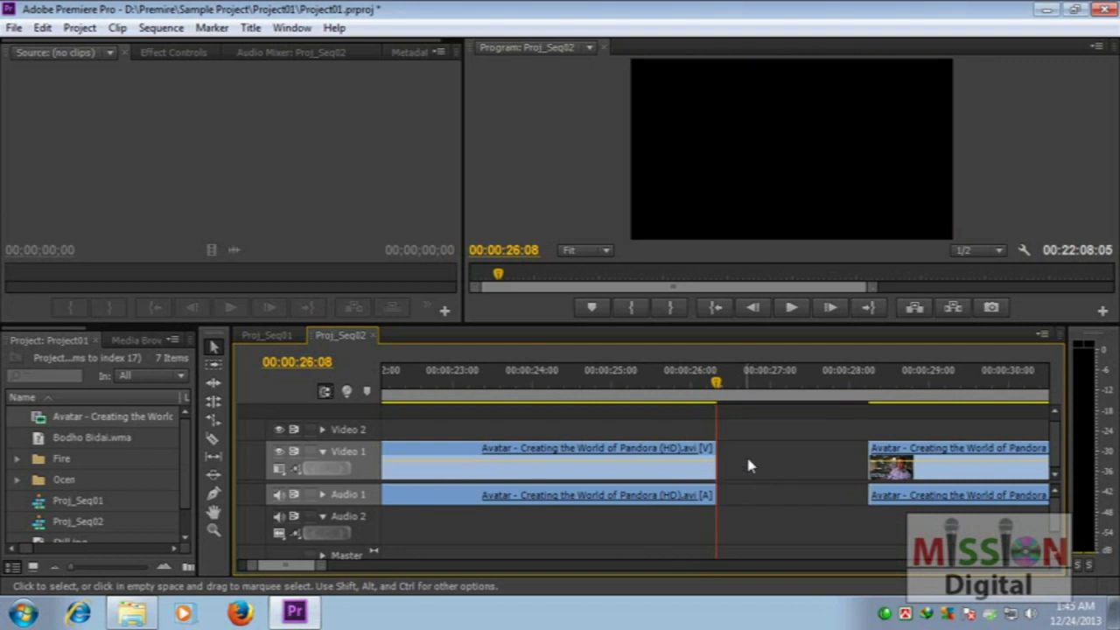
pyautogui.rightClick(772, 460)
pyautogui.click(784, 463)
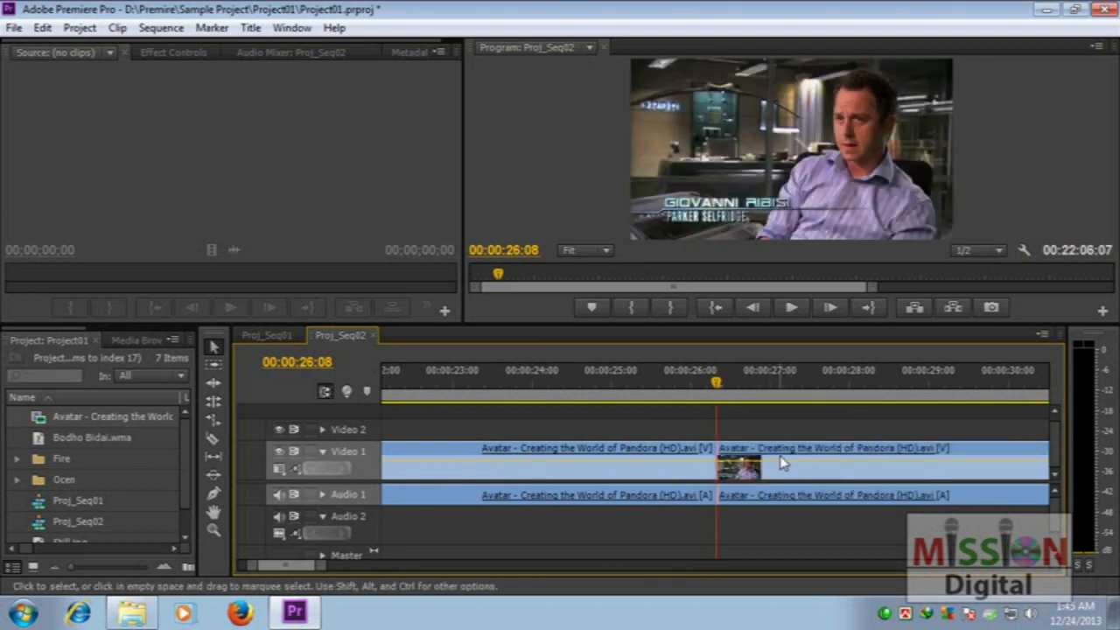
# Split the last Avatar segment at 00:00:35:03 and delete everything after that cut
pyautogui.press('-')
pyautogui.press('-')
pyautogui.press('-')
pyautogui.press('-')
pyautogui.click(648, 390)
pyautogui.moveTo(648, 389); pyautogui.dragTo(727, 389)
pyautogui.hotkey('ctrl', 'k')
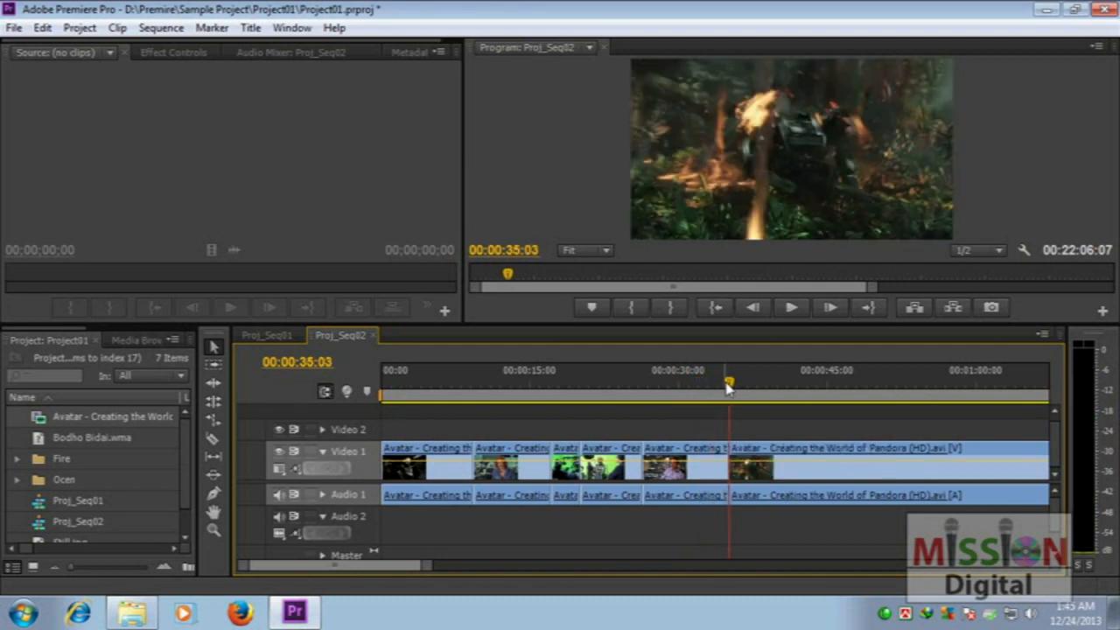
pyautogui.click(770, 464)
pyautogui.press('Delete')
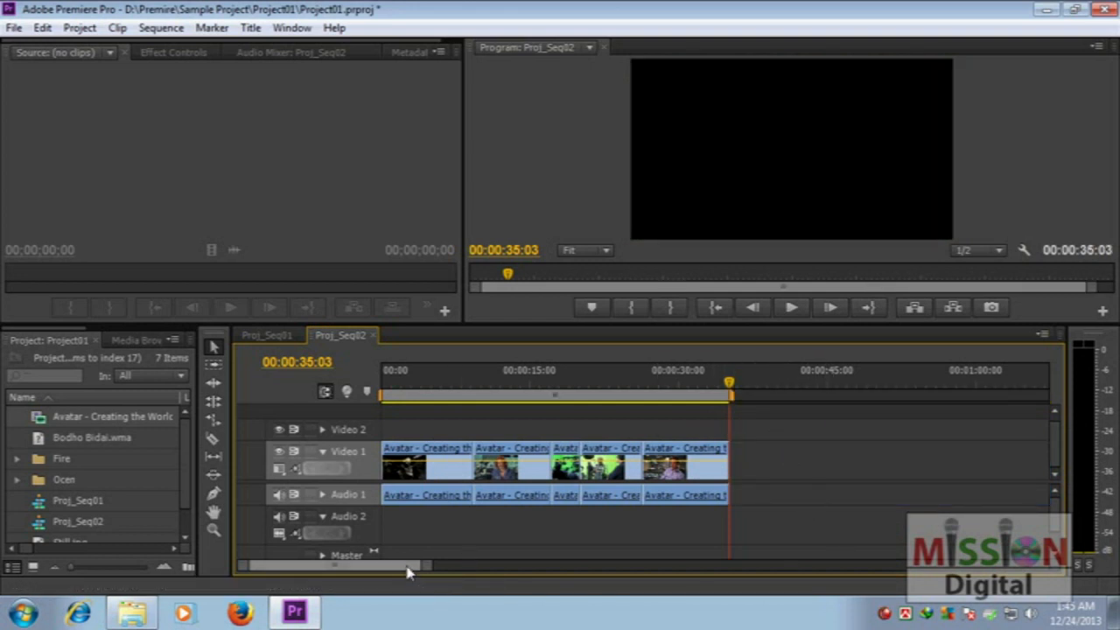
# Fit the shortened sequence in the timeline view, play it from the start, and replay the cut between the first two segments
pyautogui.moveTo(428, 566)
pyautogui.mouseDown()
pyautogui.moveTo(449, 569)
pyautogui.moveTo(411, 571)
pyautogui.mouseUp()
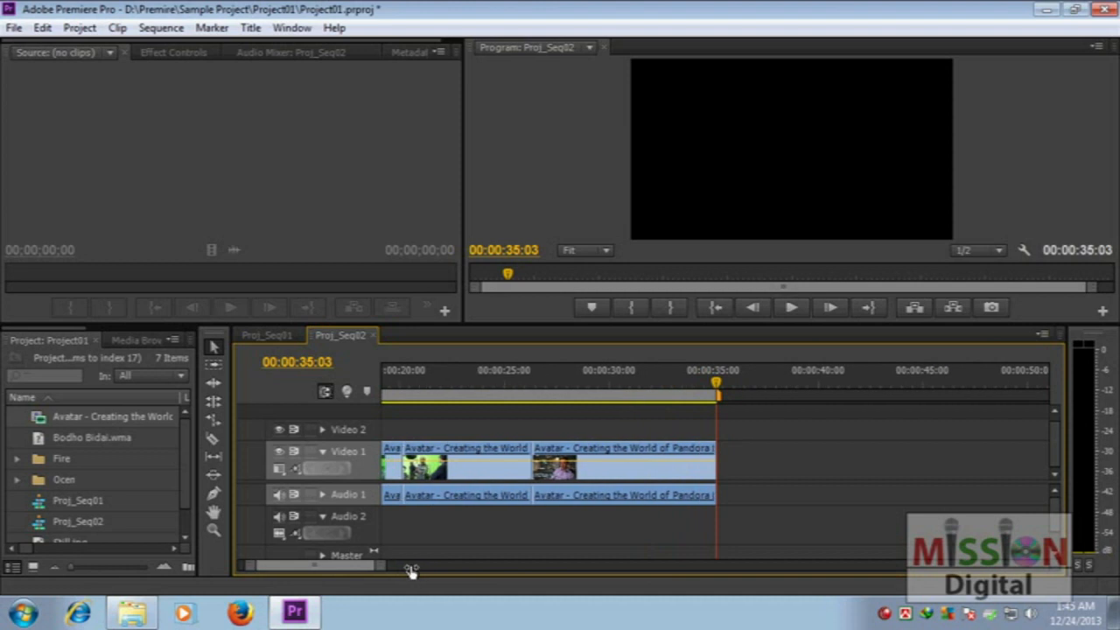
pyautogui.moveTo(339, 567); pyautogui.dragTo(292, 565)
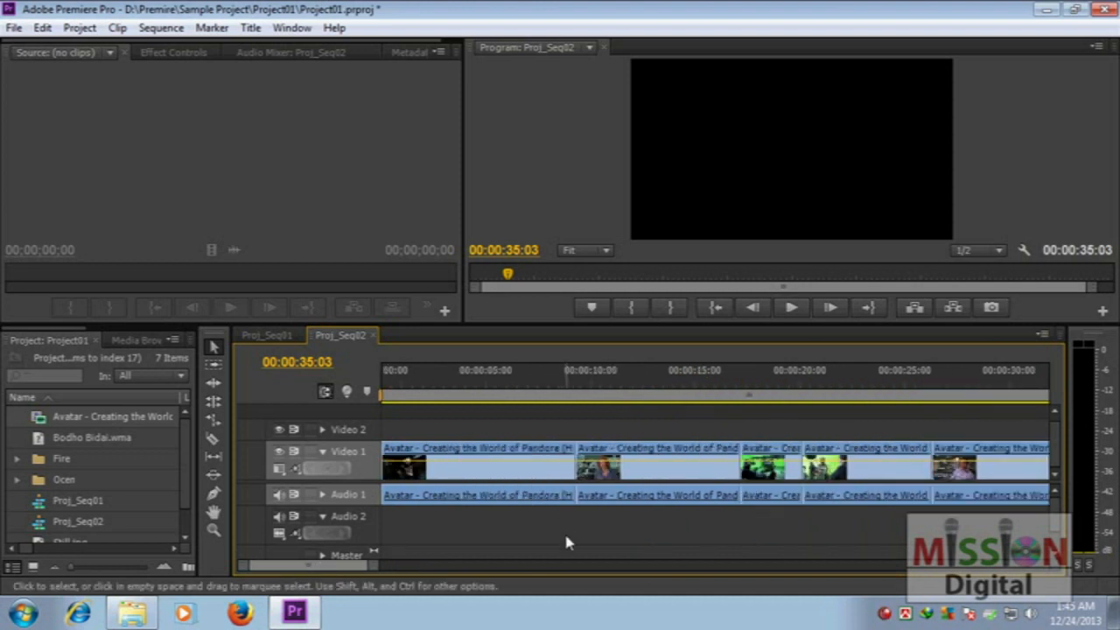
pyautogui.press('-')
pyautogui.moveTo(470, 385); pyautogui.dragTo(380, 383)
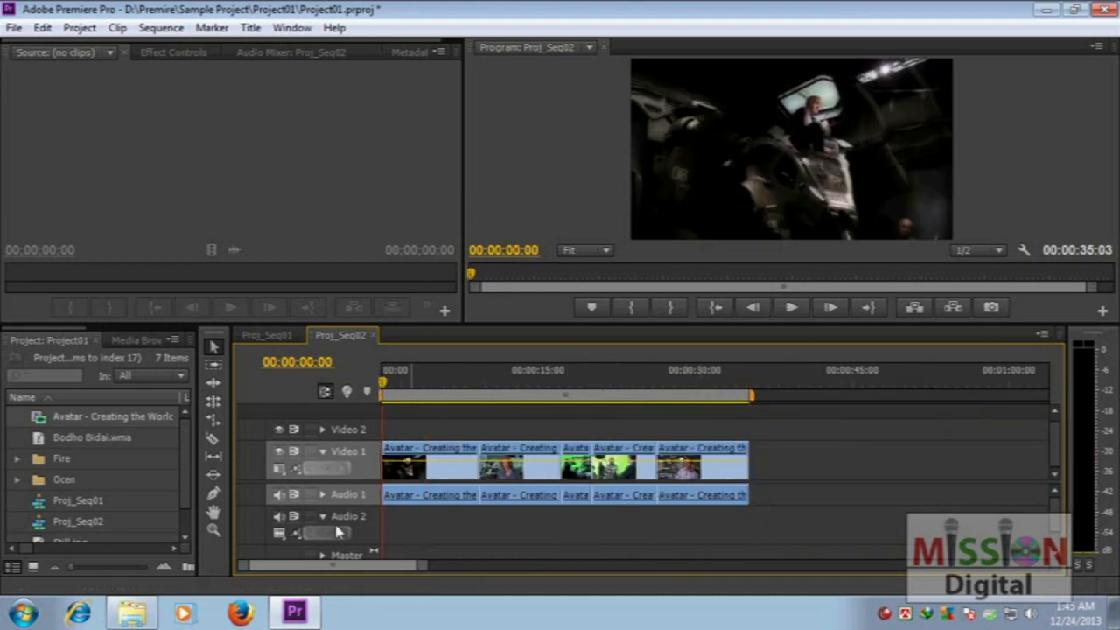
pyautogui.press('space')
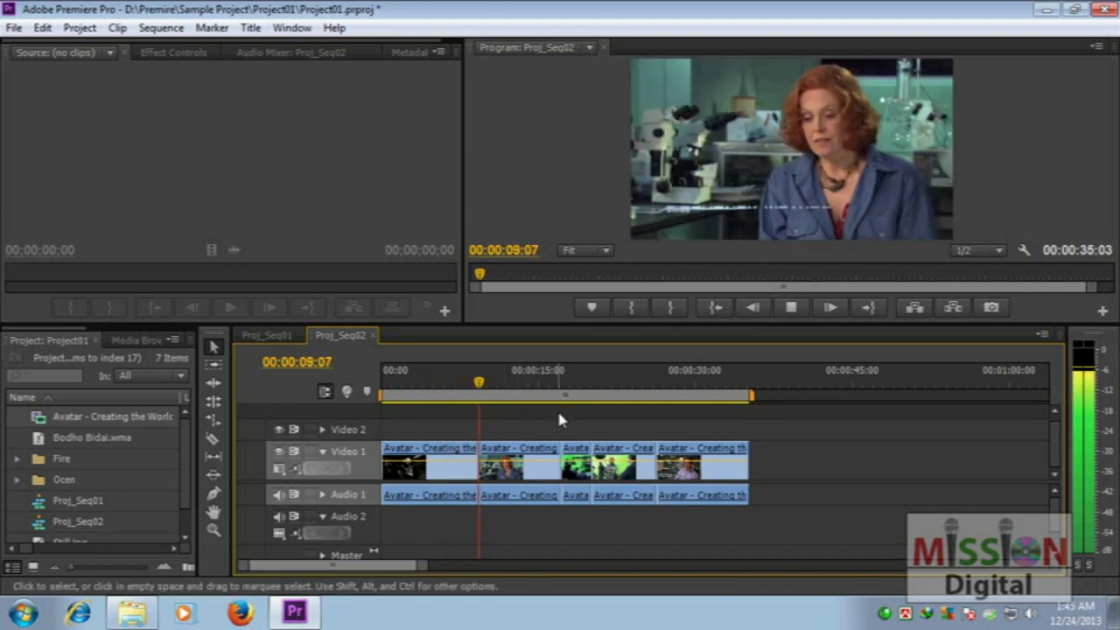
pyautogui.press('space')
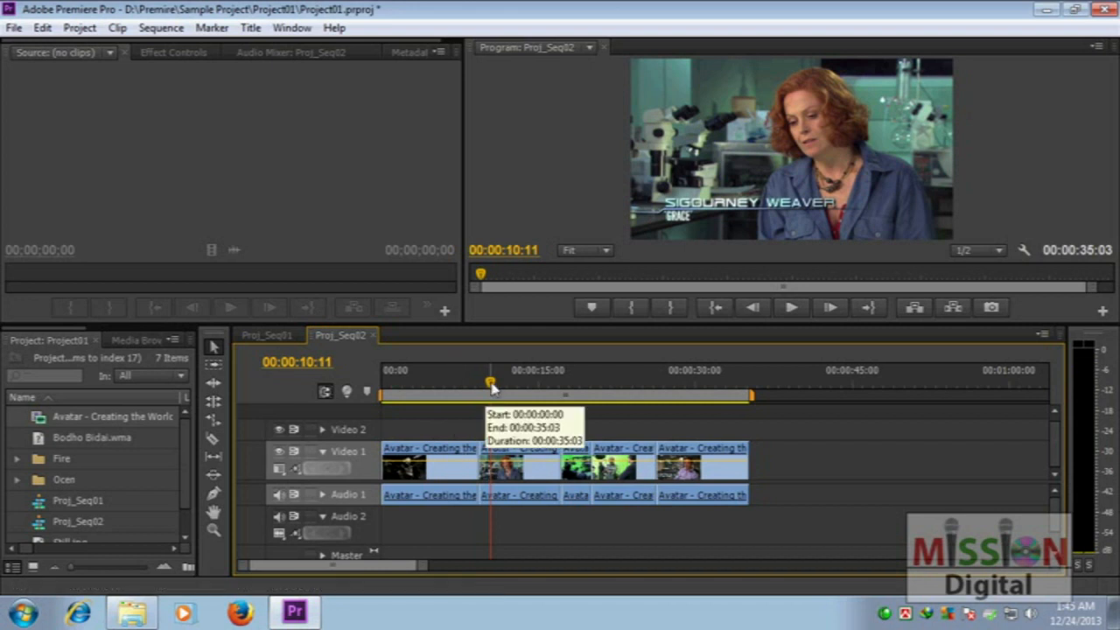
pyautogui.moveTo(487, 385); pyautogui.dragTo(475, 390)
pyautogui.press('space')
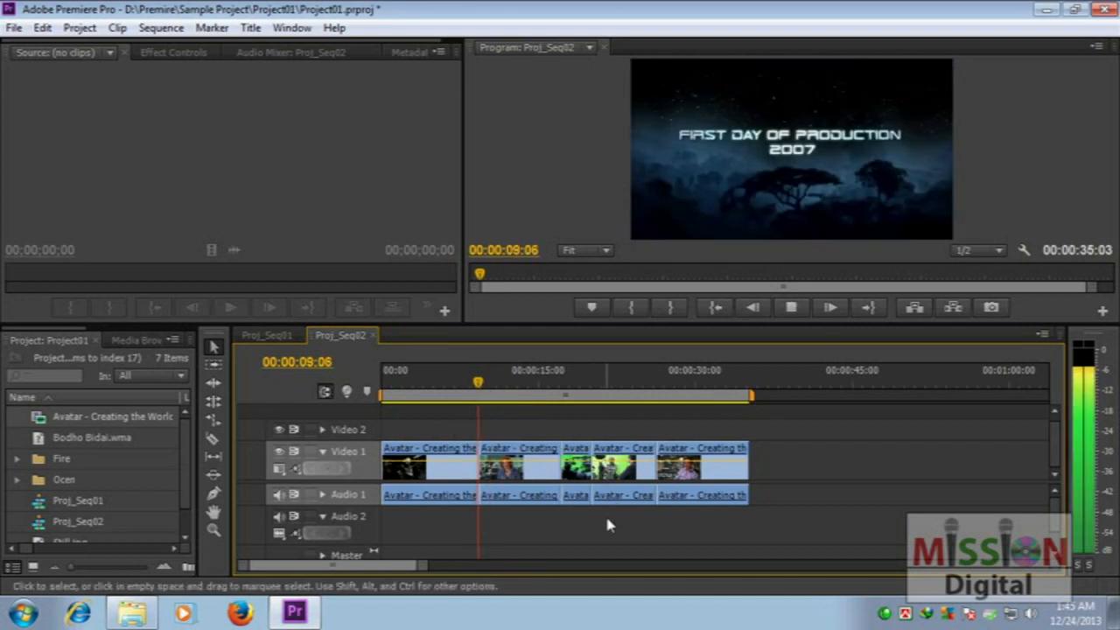
pyautogui.press('space')
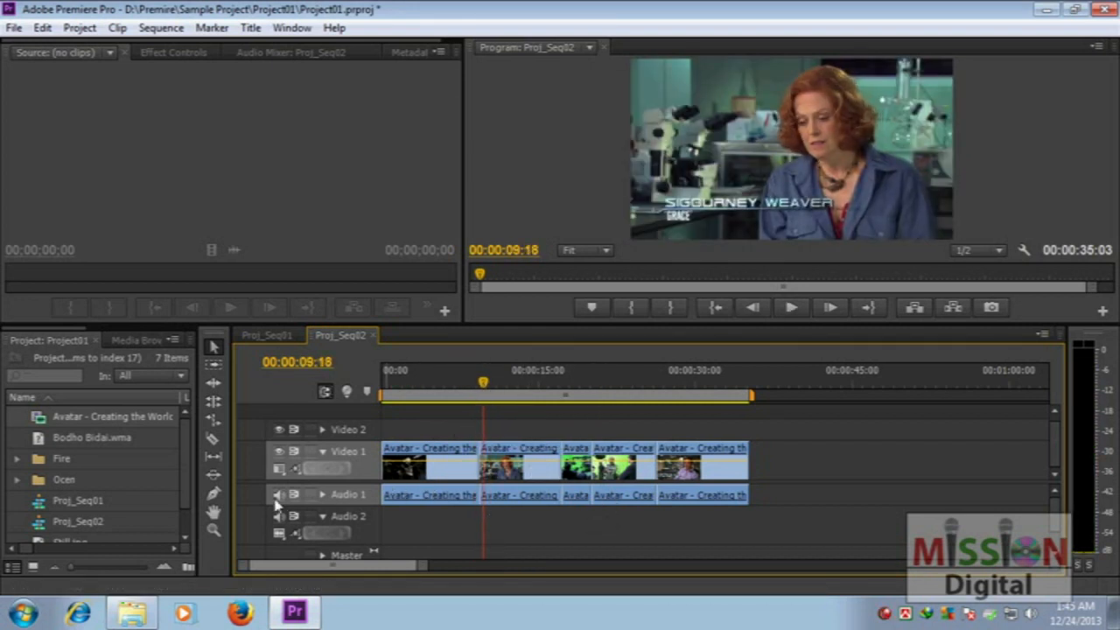
# Mute the Audio 1 track, replay the cut between the first two segments, and move the playhead to 00:00:20:10
pyautogui.moveTo(483, 383); pyautogui.dragTo(468, 386)
pyautogui.press('space')
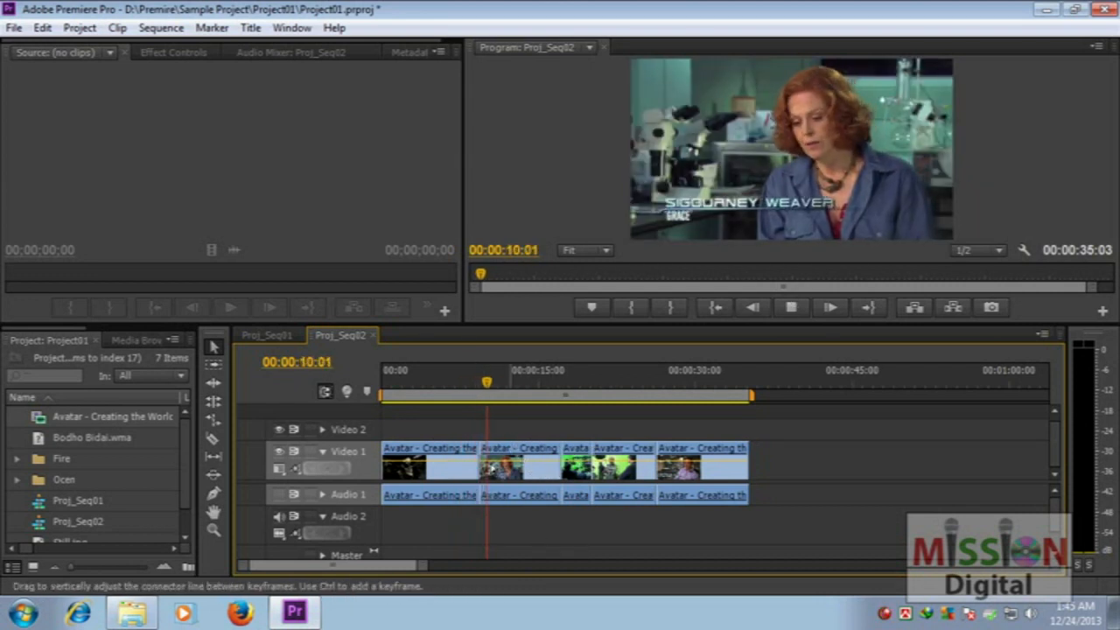
pyautogui.moveTo(507, 385); pyautogui.dragTo(471, 395)
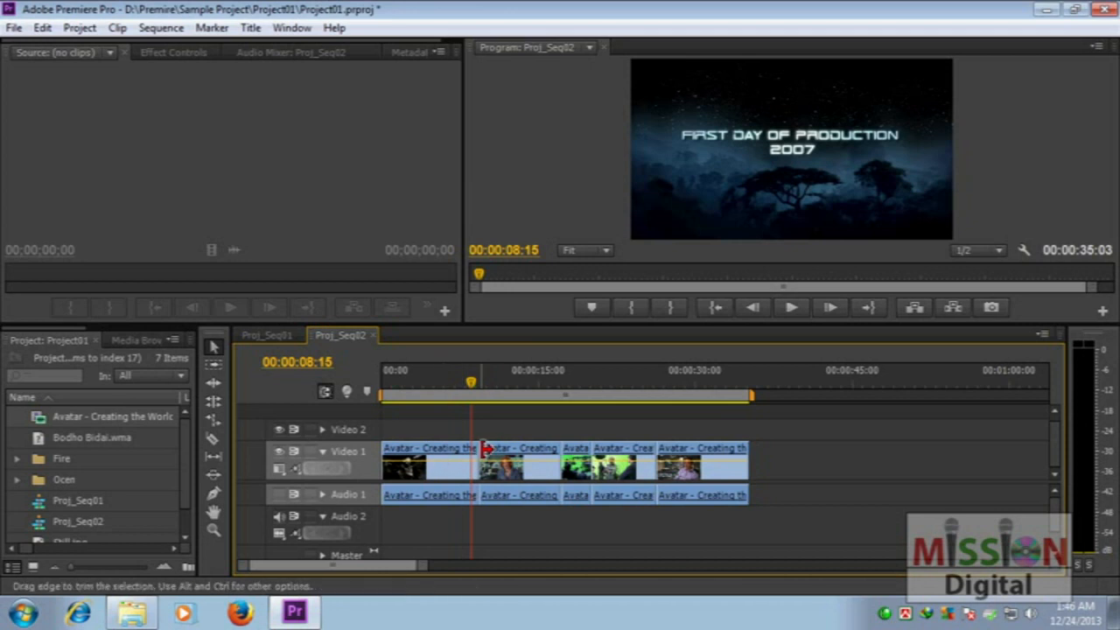
pyautogui.moveTo(471, 383); pyautogui.dragTo(595, 399)
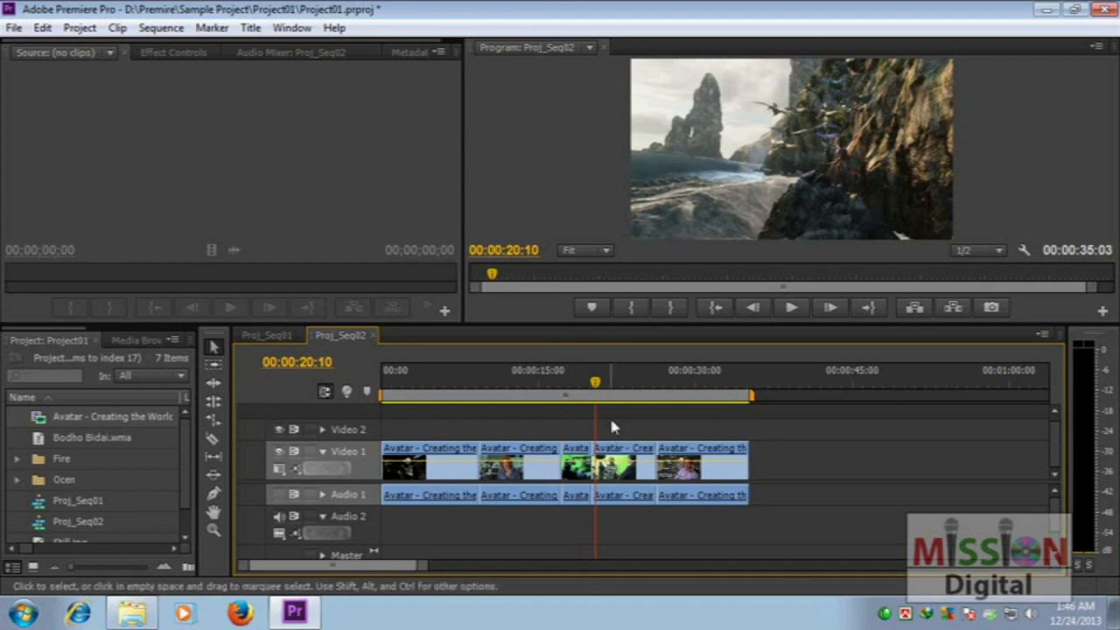
# Open the Effects panel after checking the Media Browser and Effect Controls panels
pyautogui.click(131, 340)
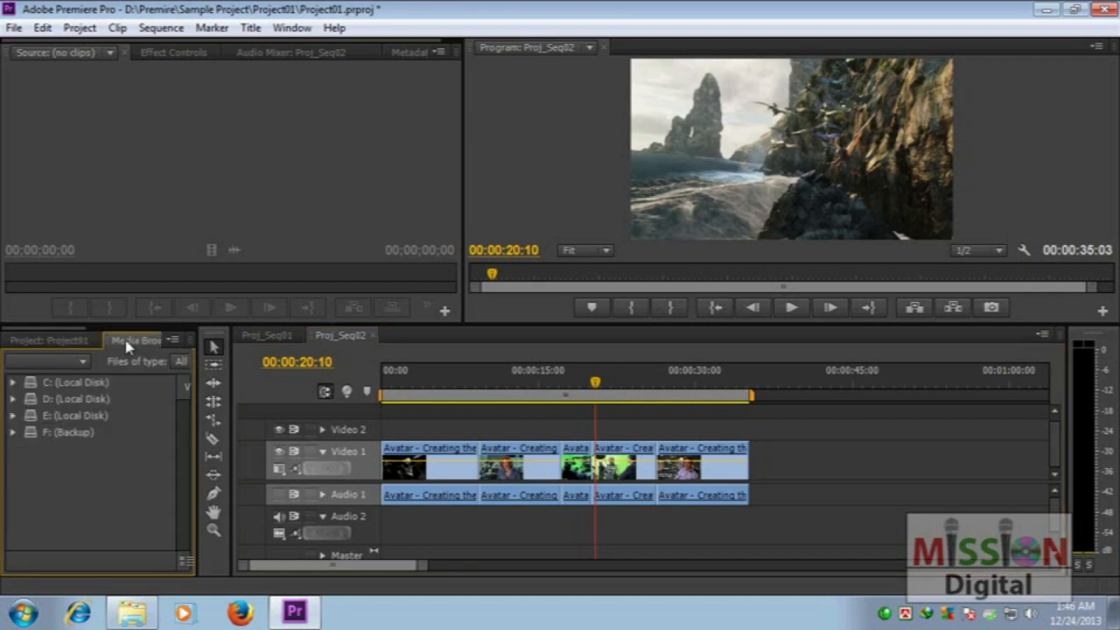
pyautogui.click(55, 340)
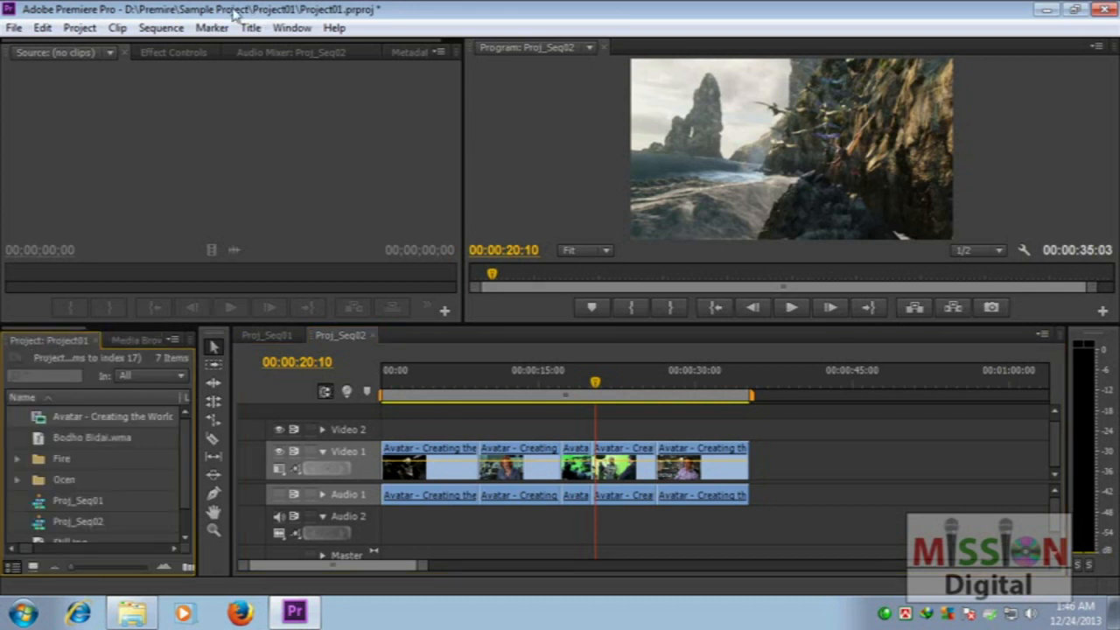
pyautogui.click(172, 52)
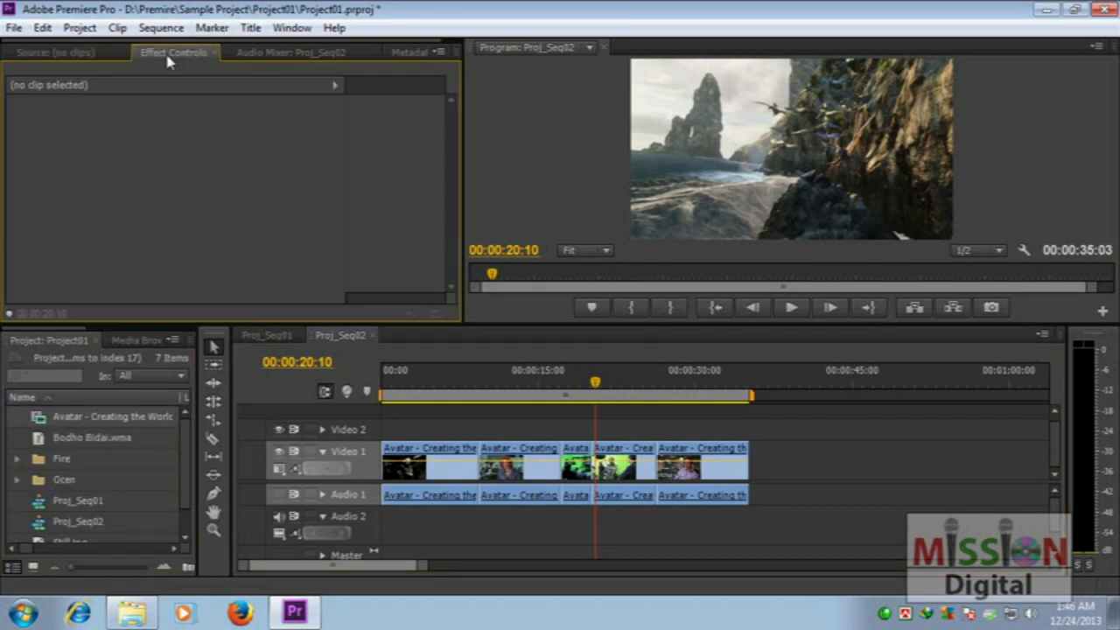
pyautogui.click(83, 54)
pyautogui.click(291, 28)
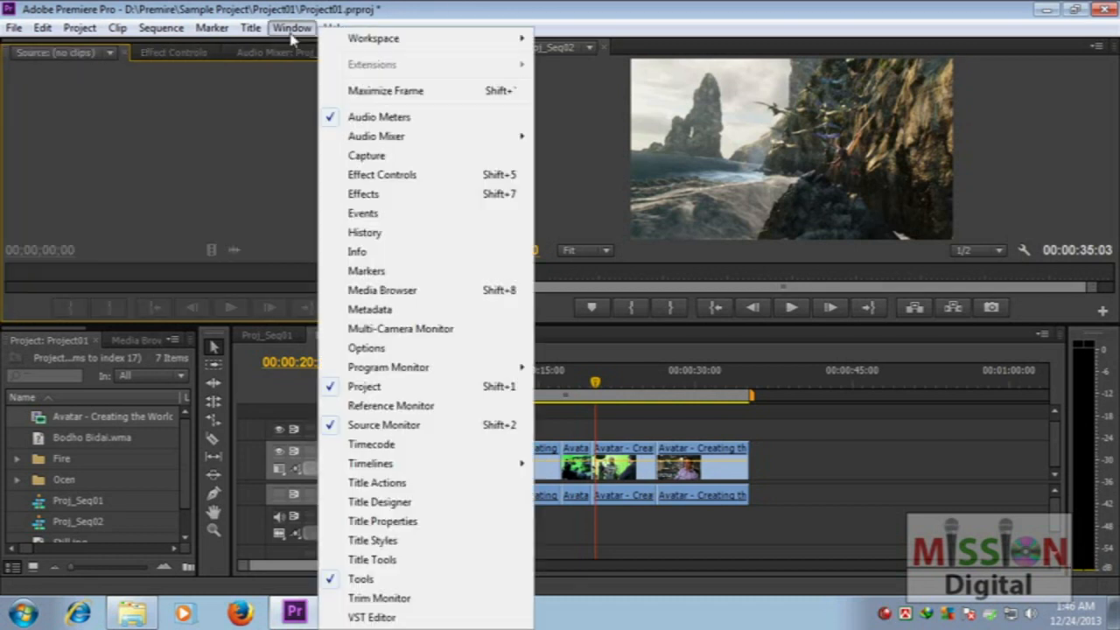
pyautogui.click(393, 194)
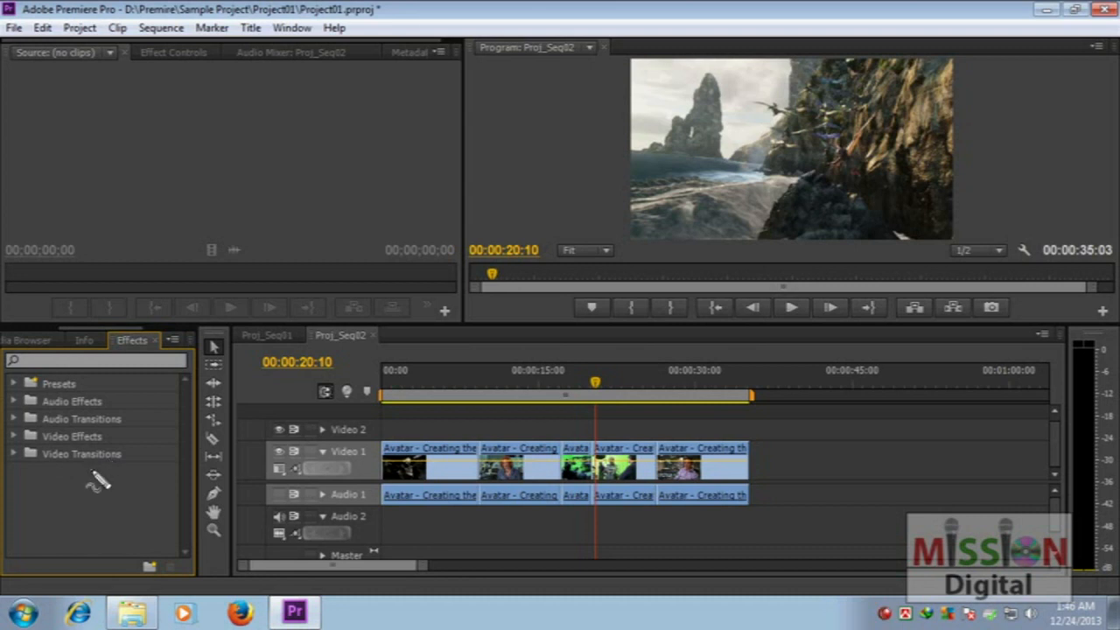
pyautogui.moveTo(37, 448)
pyautogui.mouseDown()
pyautogui.moveTo(129, 454)
pyautogui.moveTo(40, 460)
pyautogui.moveTo(40, 425)
pyautogui.moveTo(107, 437)
pyautogui.moveTo(98, 447)
pyautogui.moveTo(48, 452)
pyautogui.moveTo(94, 395)
pyautogui.moveTo(128, 412)
pyautogui.moveTo(125, 428)
pyautogui.moveTo(45, 434)
pyautogui.moveTo(35, 448)
pyautogui.moveTo(39, 403)
pyautogui.mouseUp()
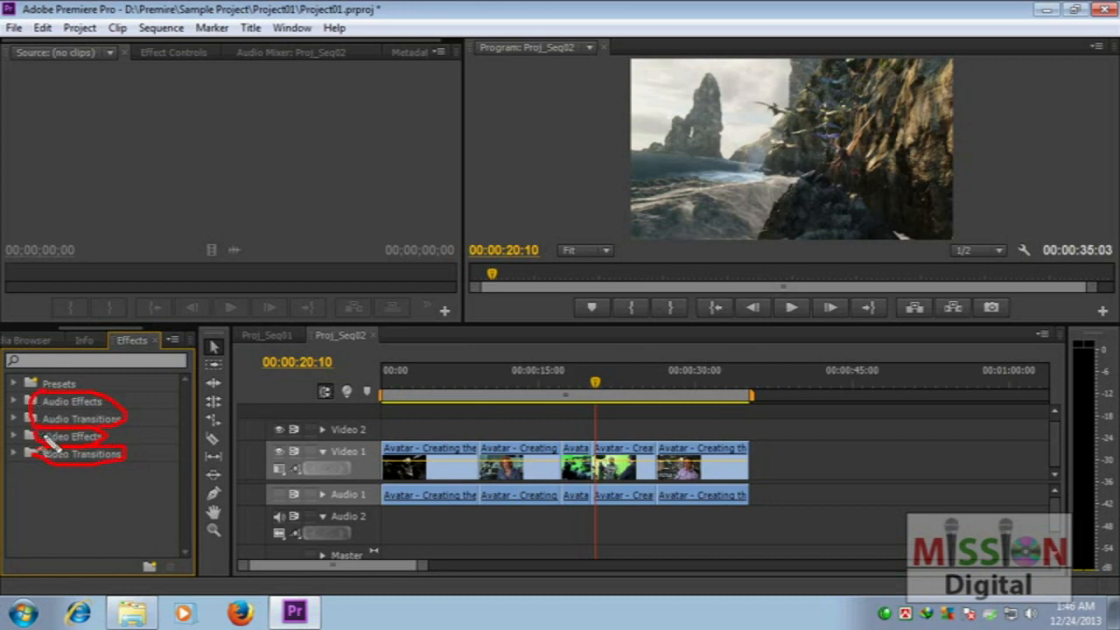
pyautogui.press('Escape')
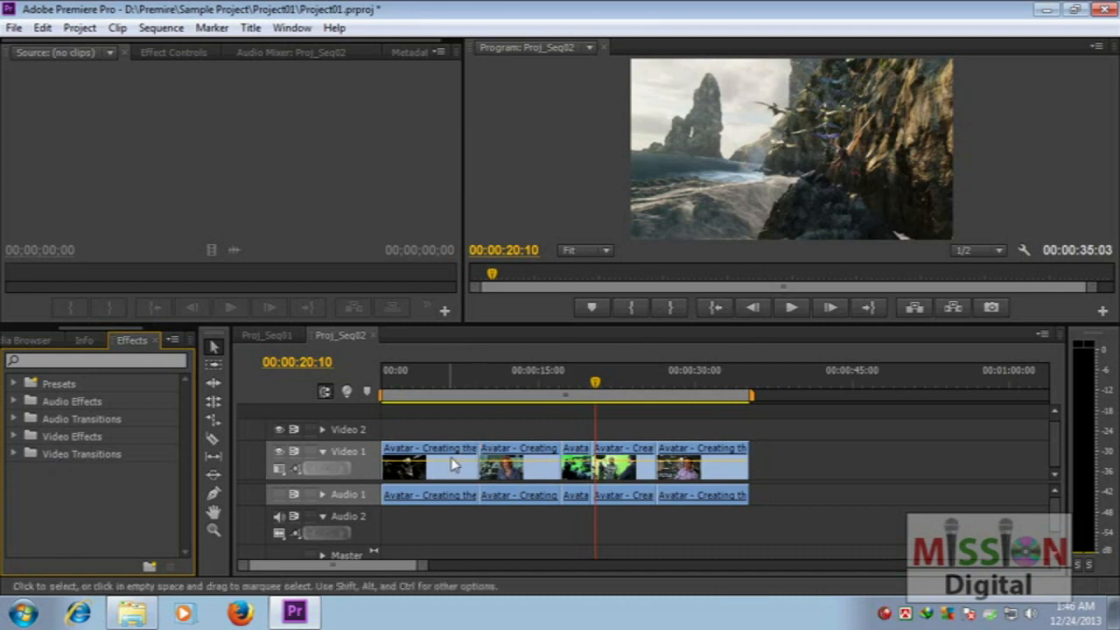
# Examine the cut between the first and second Avatar segments by scrubbing the playhead back and forth across it
pyautogui.click(459, 382)
pyautogui.moveTo(459, 382); pyautogui.dragTo(498, 386)
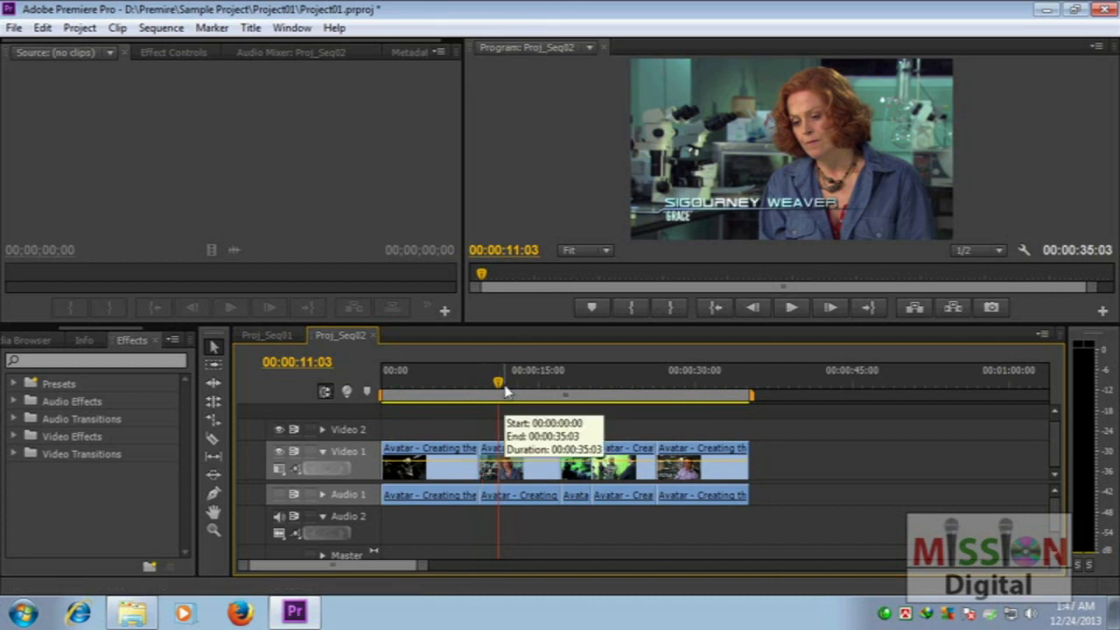
pyautogui.click(449, 459)
pyautogui.moveTo(455, 384); pyautogui.dragTo(501, 385)
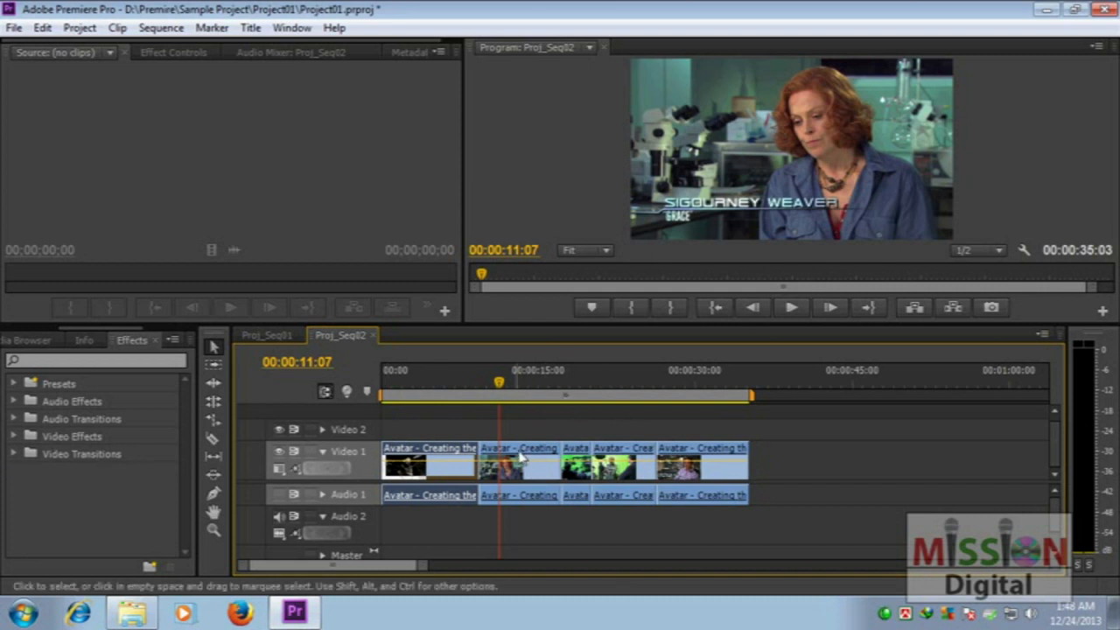
pyautogui.moveTo(500, 382); pyautogui.dragTo(512, 389)
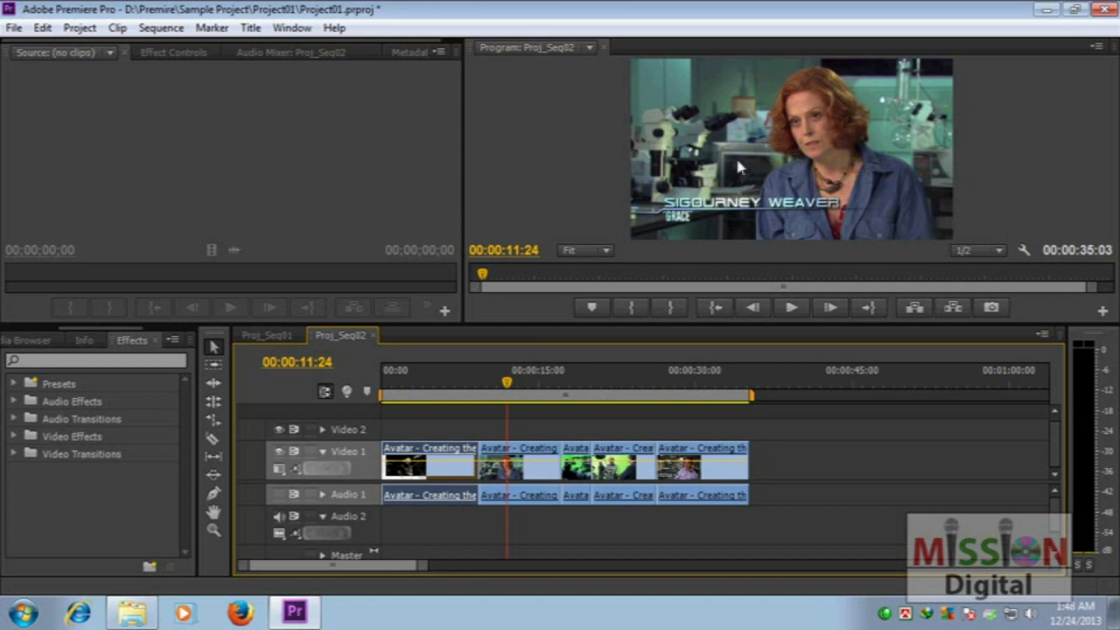
pyautogui.click(54, 445)
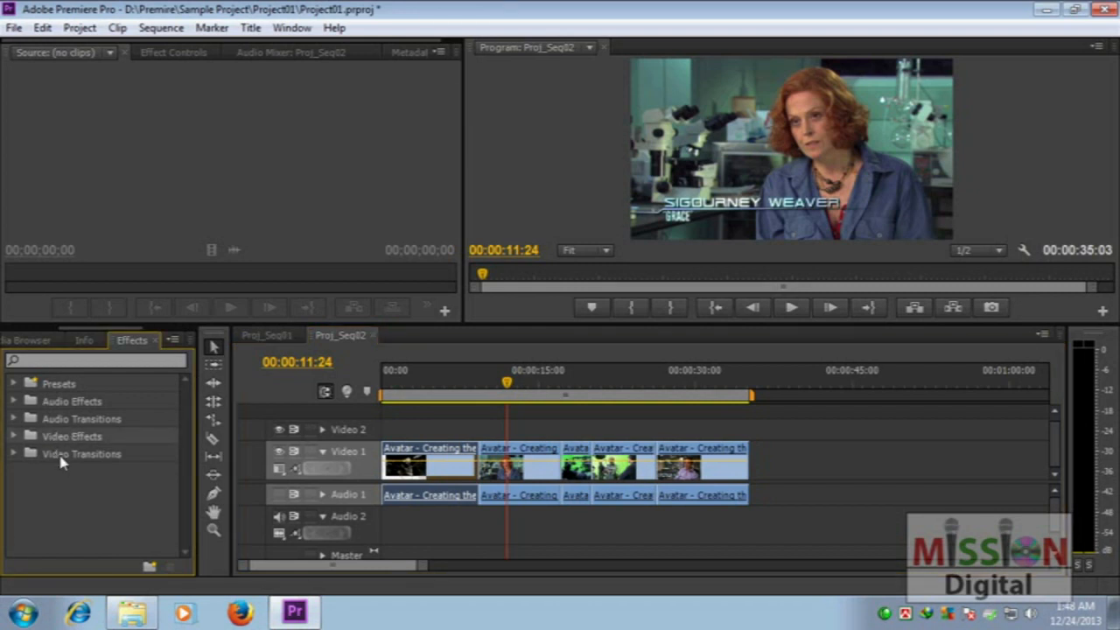
pyautogui.moveTo(508, 382)
pyautogui.mouseDown()
pyautogui.moveTo(475, 382)
pyautogui.moveTo(489, 385)
pyautogui.mouseUp()
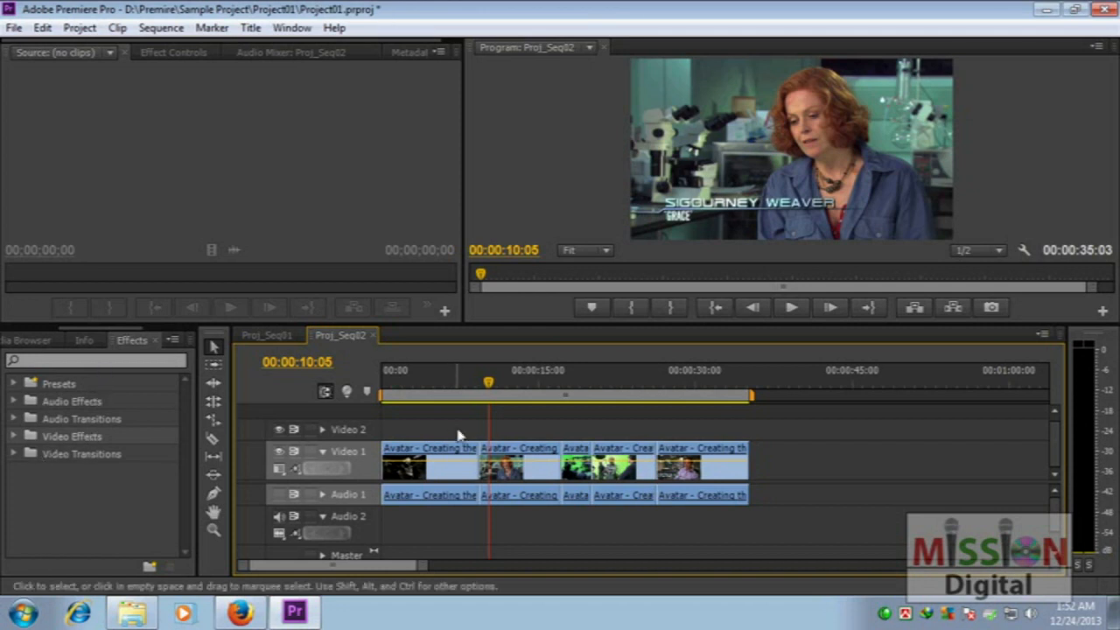
pyautogui.click(470, 382)
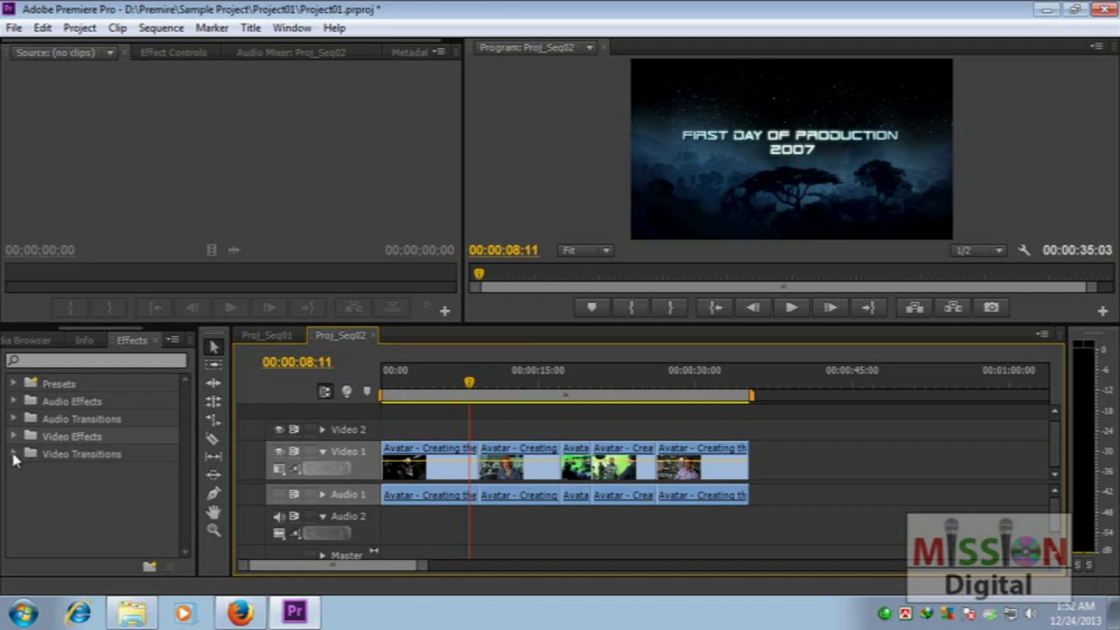
pyautogui.click(13, 455)
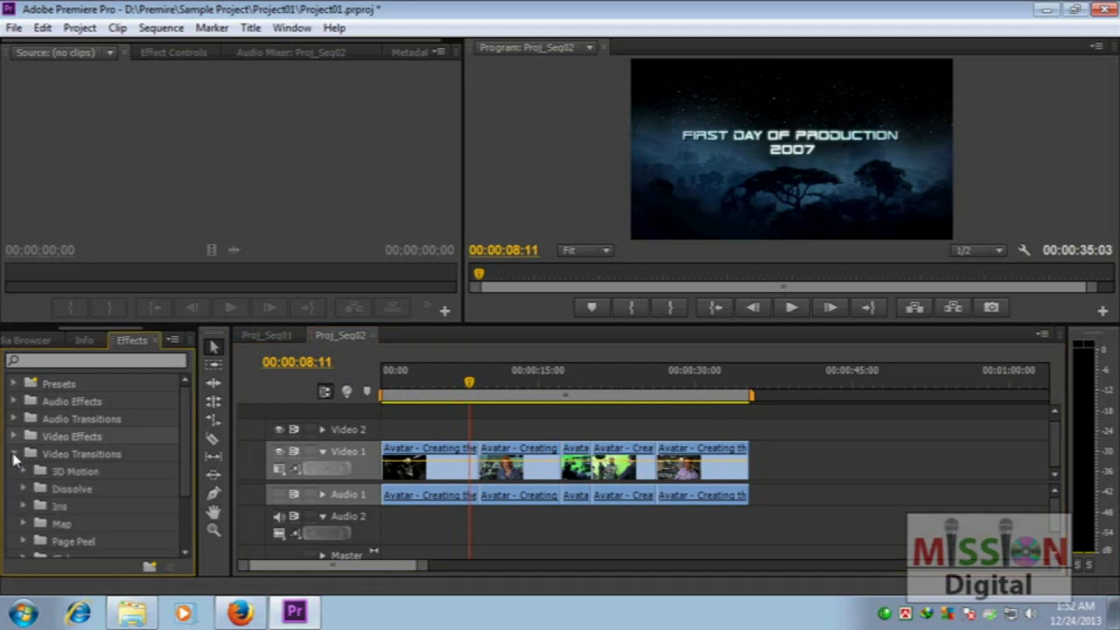
pyautogui.click(14, 455)
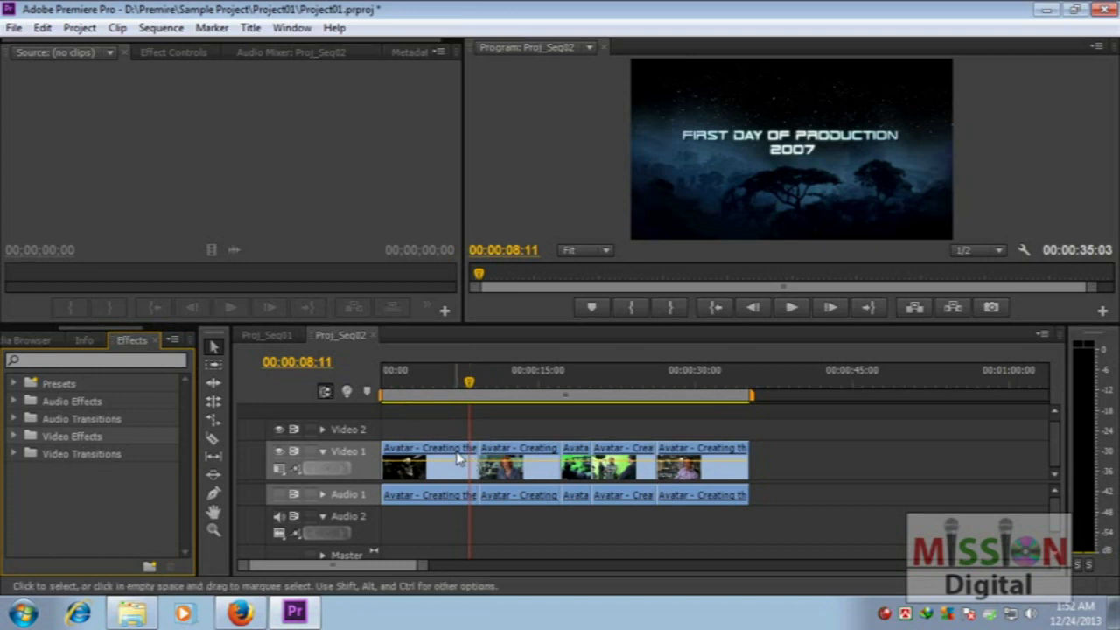
pyautogui.click(516, 450)
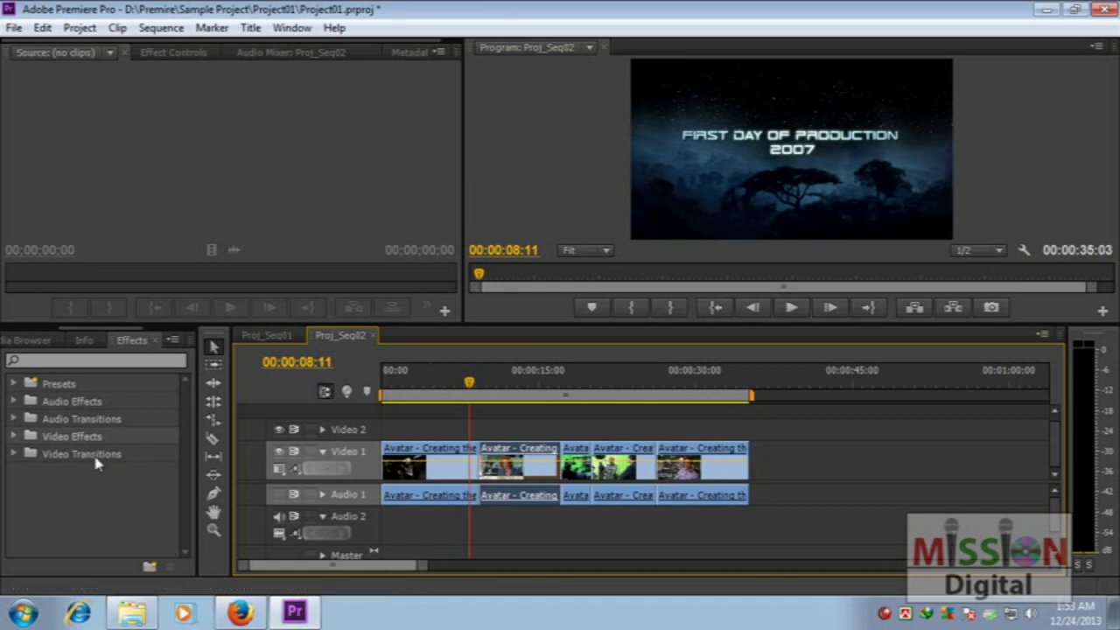
pyautogui.click(68, 452)
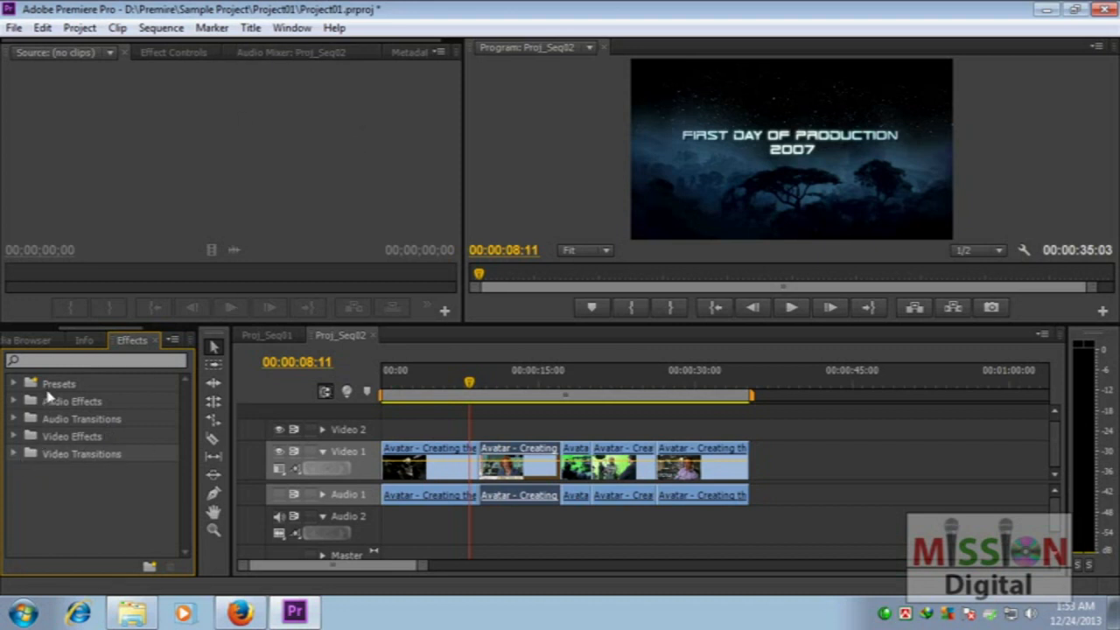
# Close the Effects panel and bring it back into the workspace
pyautogui.click(154, 340)
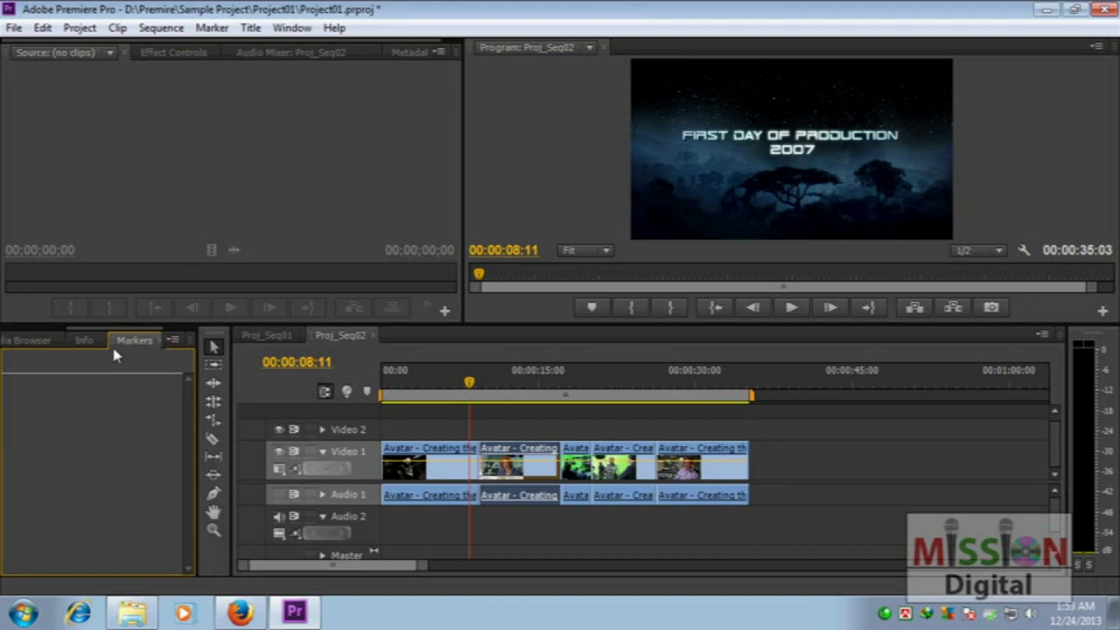
pyautogui.click(291, 27)
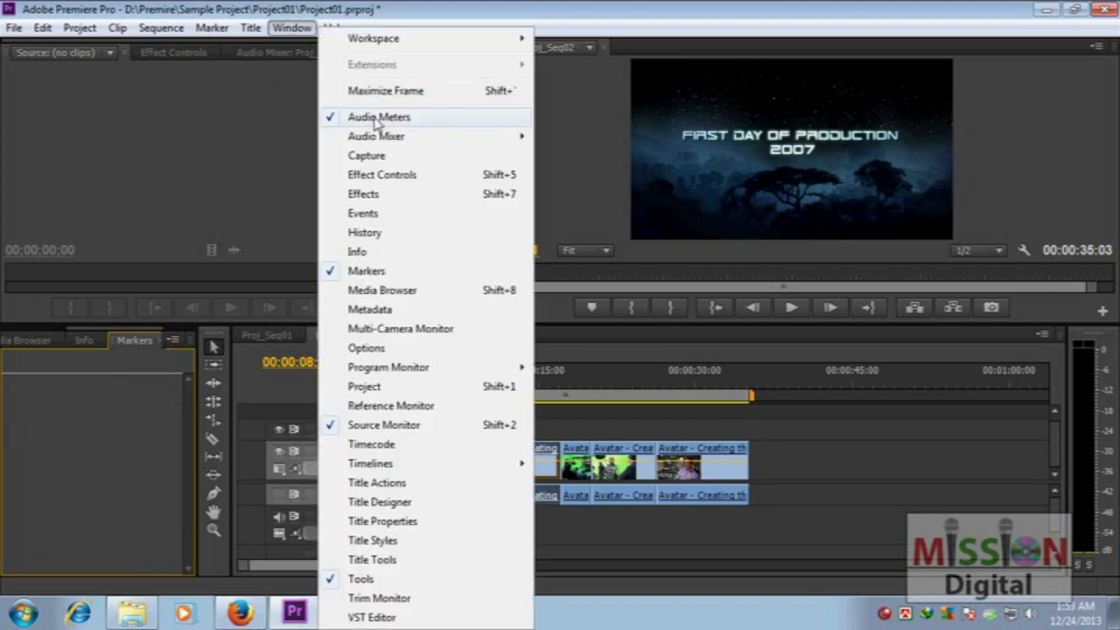
pyautogui.click(398, 194)
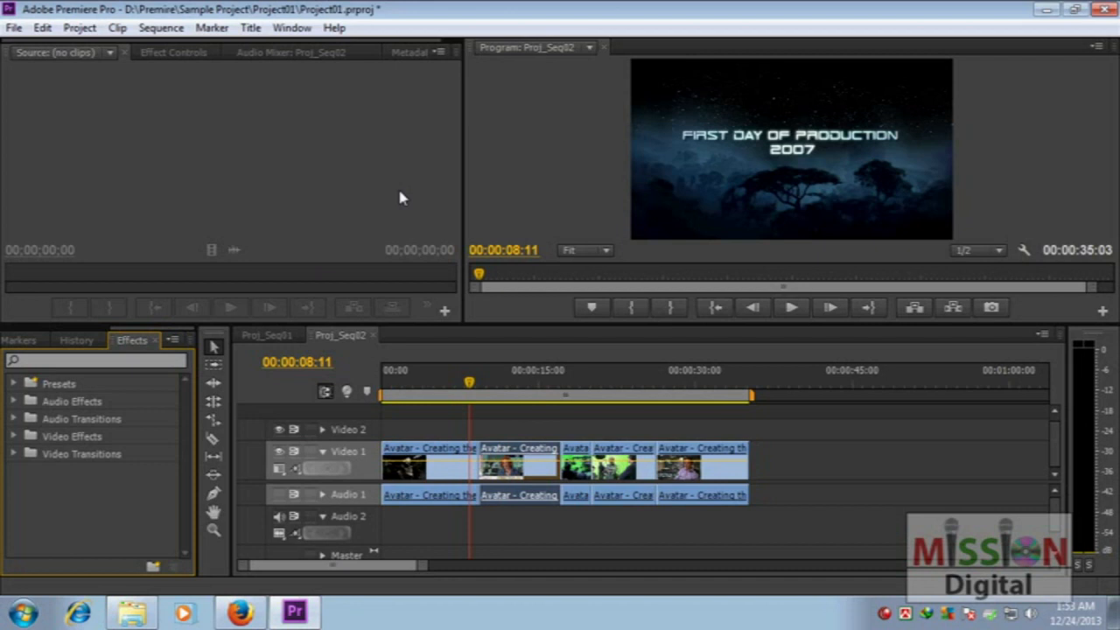
# Expand the Video Transitions folder in the effects list and open its Dissolve category
pyautogui.click(13, 455)
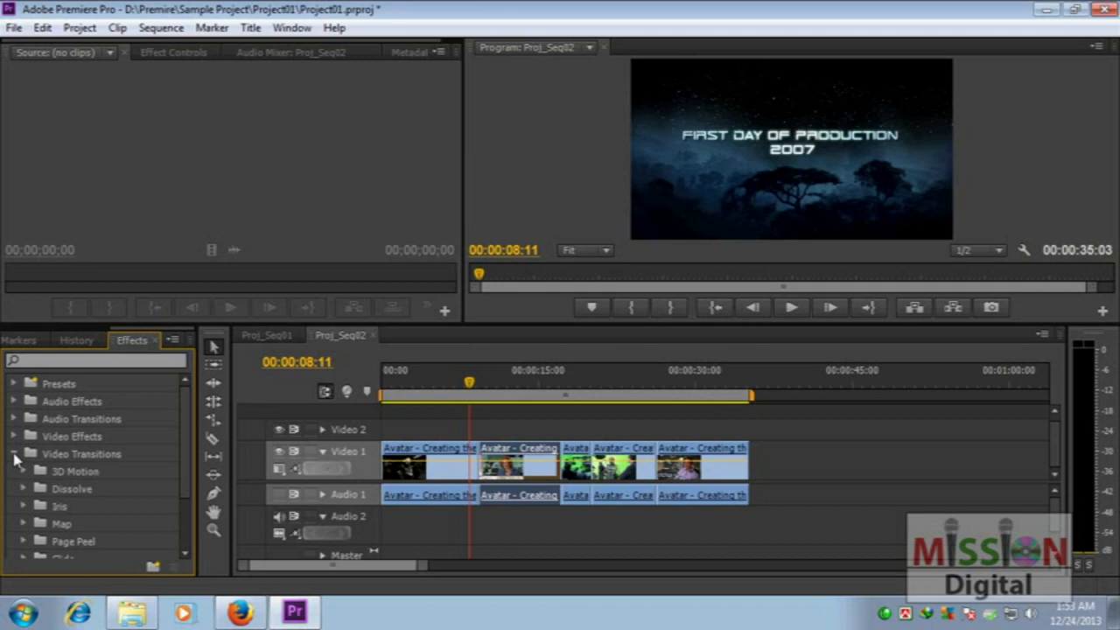
pyautogui.scroll(-3, 178, 494)
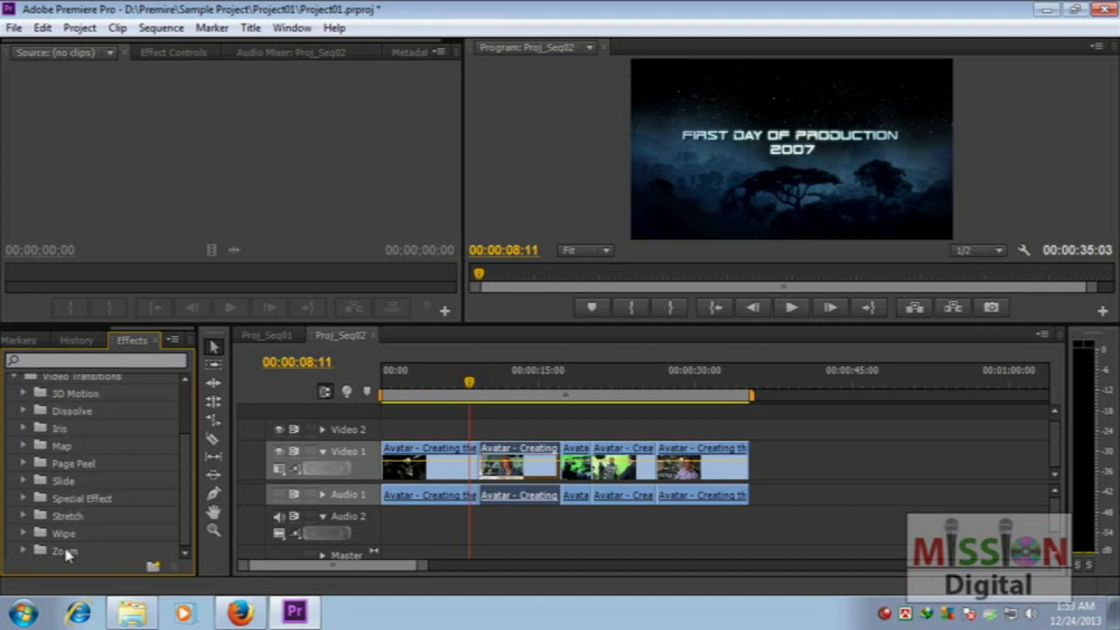
pyautogui.moveTo(182, 485)
pyautogui.mouseDown()
pyautogui.moveTo(181, 445)
pyautogui.moveTo(183, 490)
pyautogui.mouseUp()
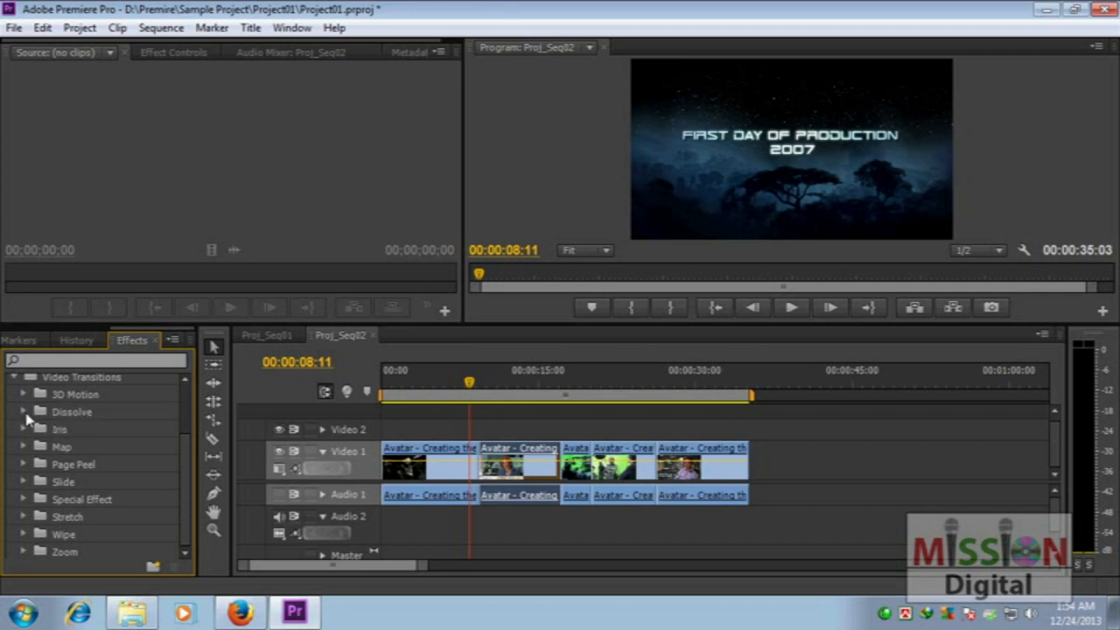
pyautogui.click(22, 412)
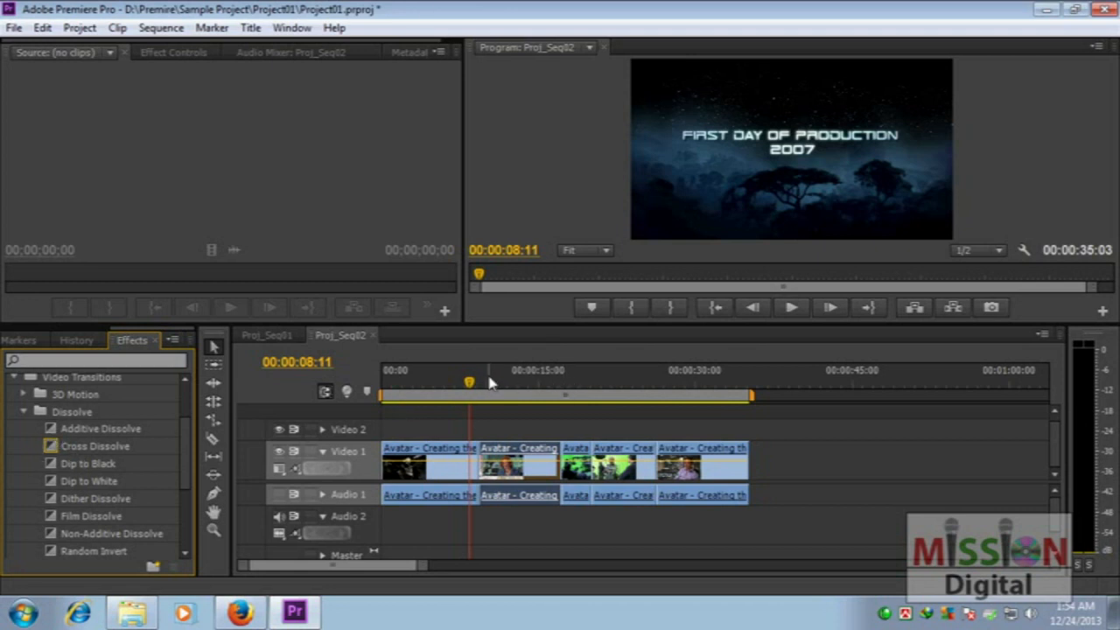
# Deselect the second segment, then jump the playhead to the sequence's end and back to its start
pyautogui.moveTo(490, 382); pyautogui.dragTo(487, 383)
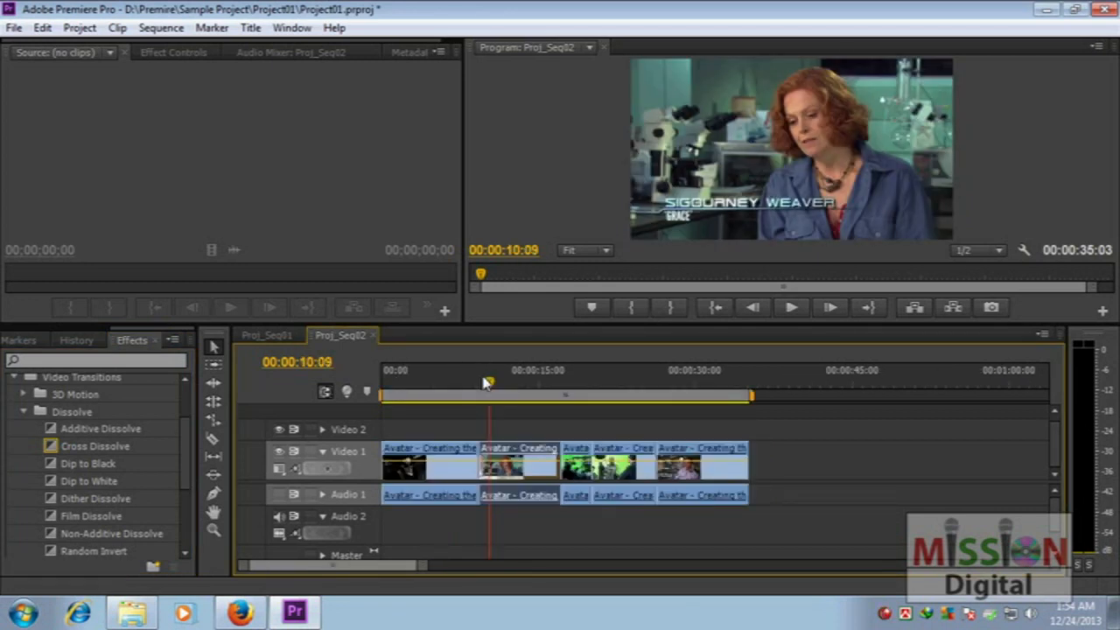
pyautogui.click(528, 437)
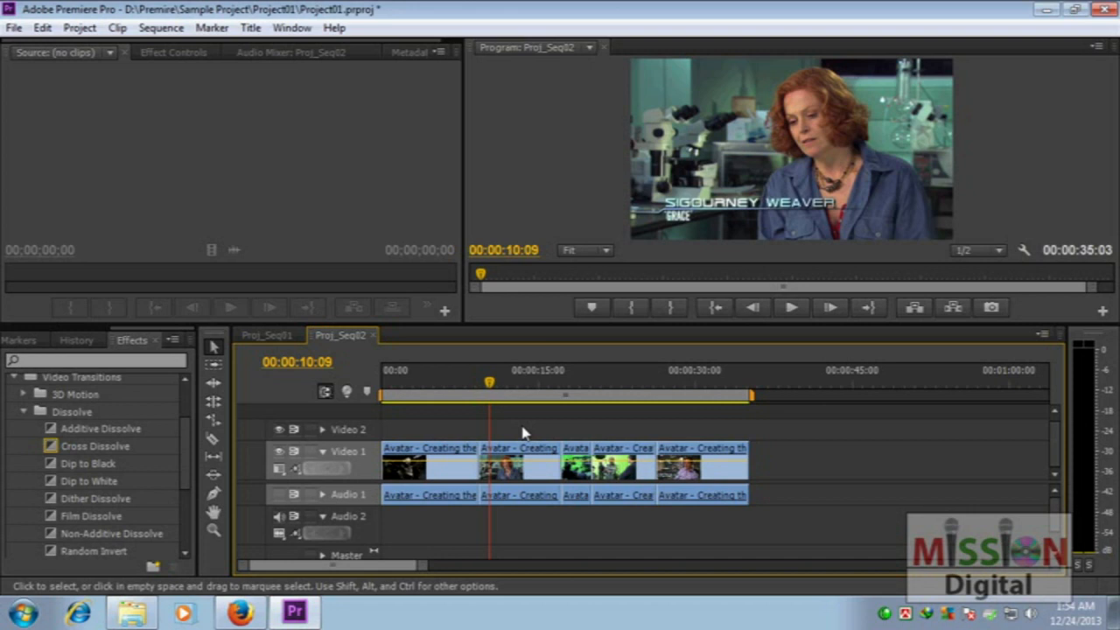
pyautogui.press('End')
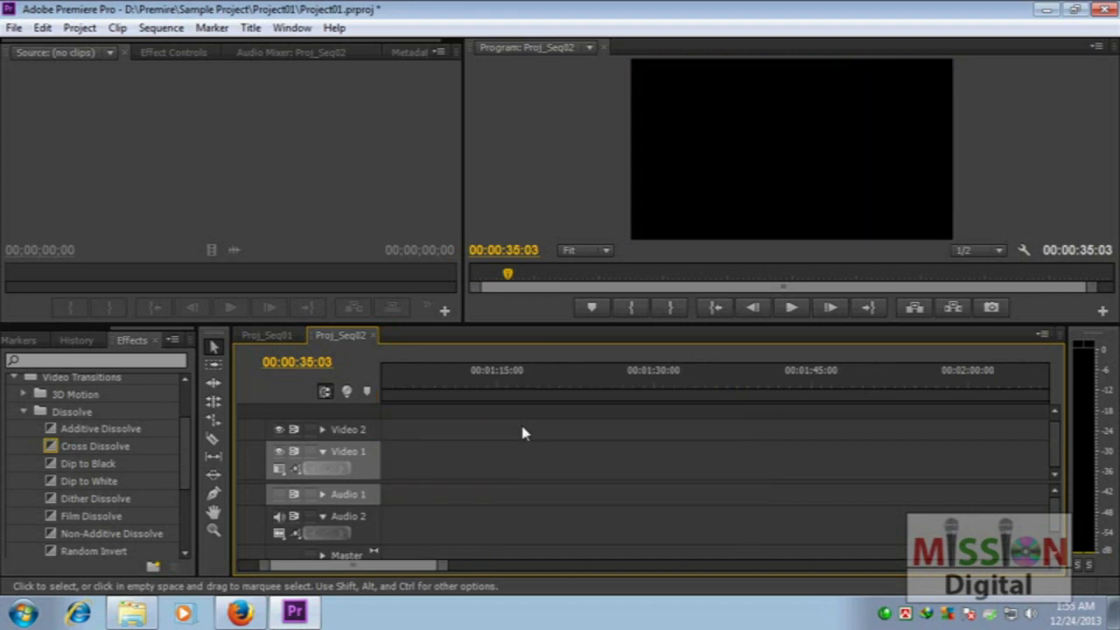
pyautogui.press('Home')
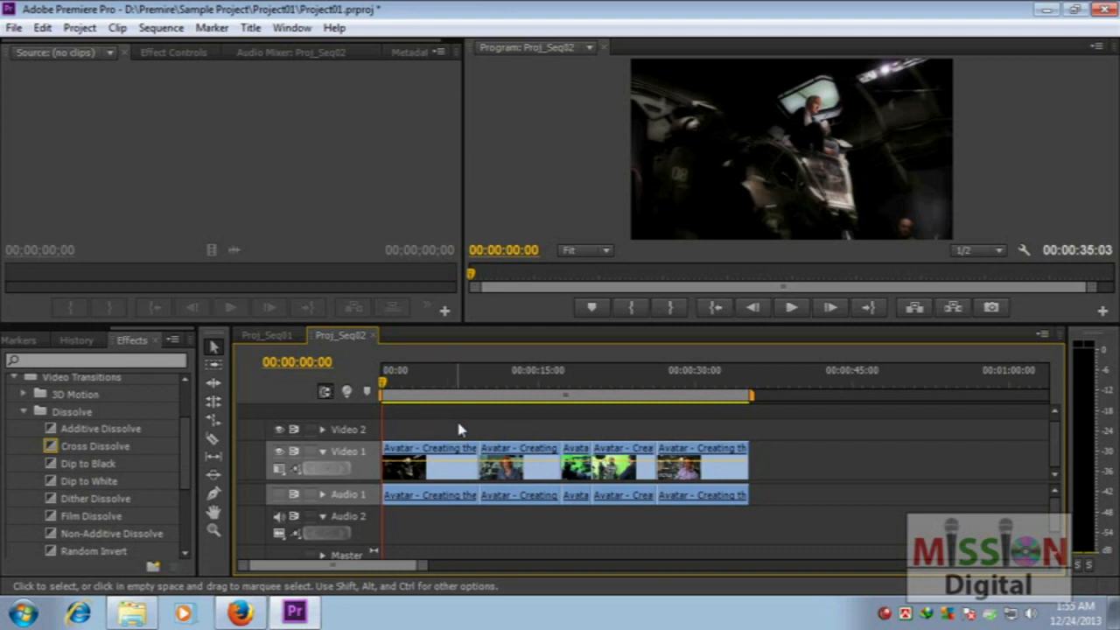
# Place the playhead on the cut between the first two Avatar segments at 00:00:09:07 and apply the default Cross Dissolve transition
pyautogui.scroll(-5, 457, 429)
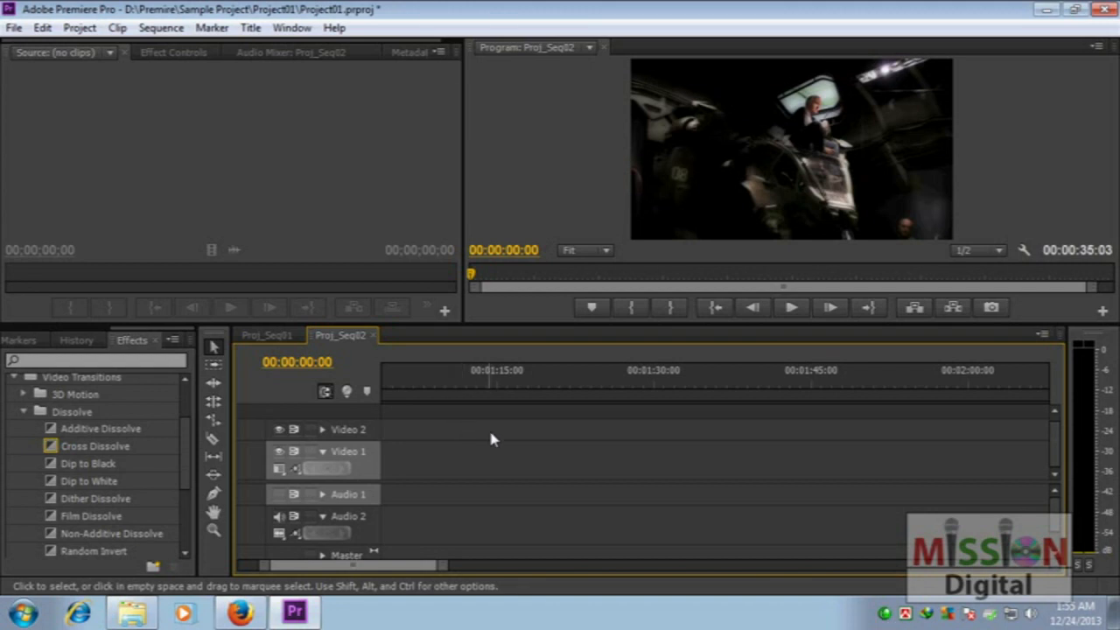
pyautogui.scroll(2, 488, 433)
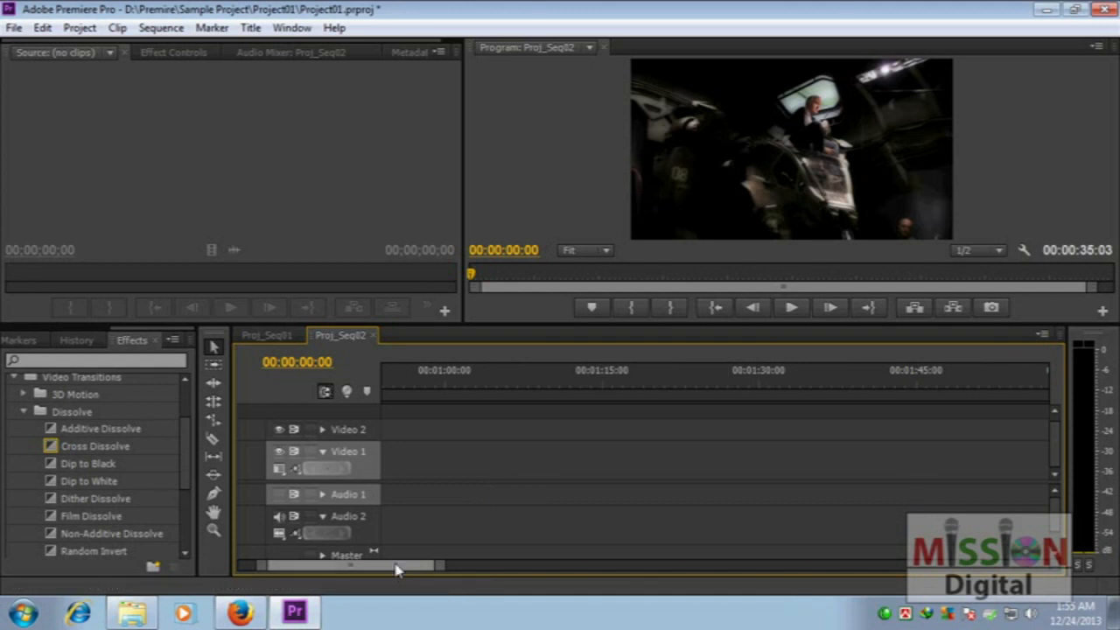
pyautogui.moveTo(395, 566); pyautogui.dragTo(361, 565)
pyautogui.moveTo(383, 391); pyautogui.dragTo(468, 397)
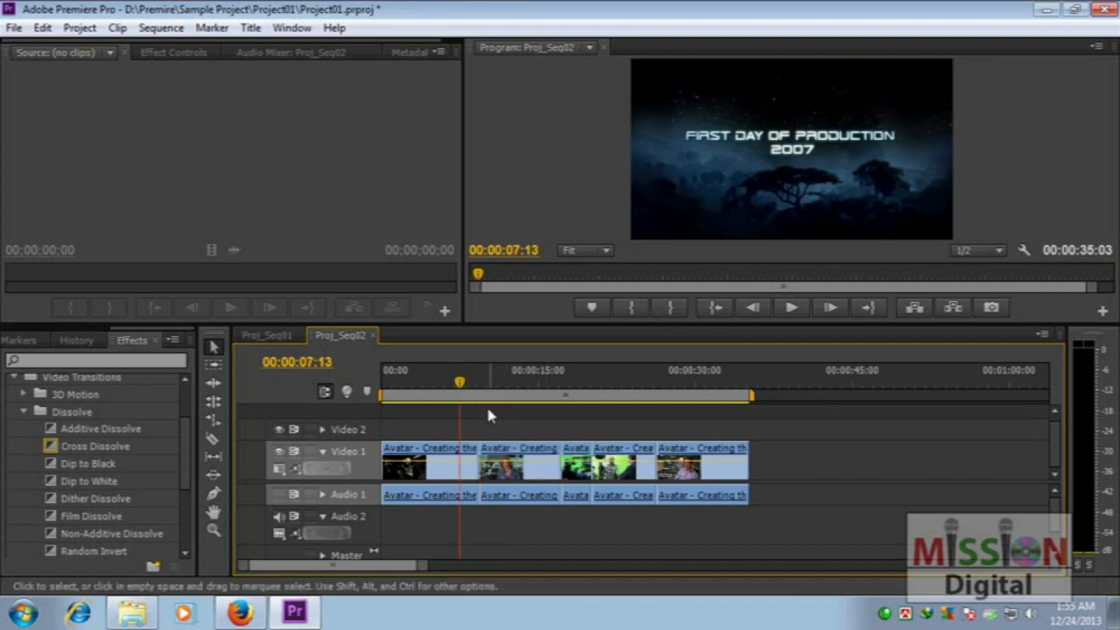
pyautogui.moveTo(460, 385); pyautogui.dragTo(479, 389)
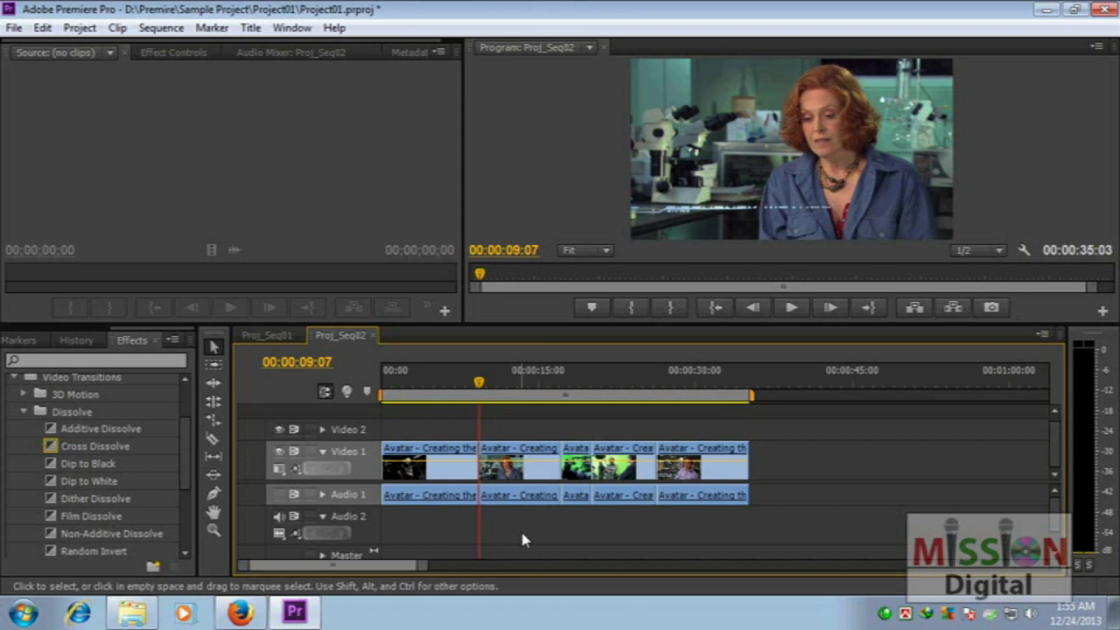
pyautogui.hotkey('ctrl', 'd')
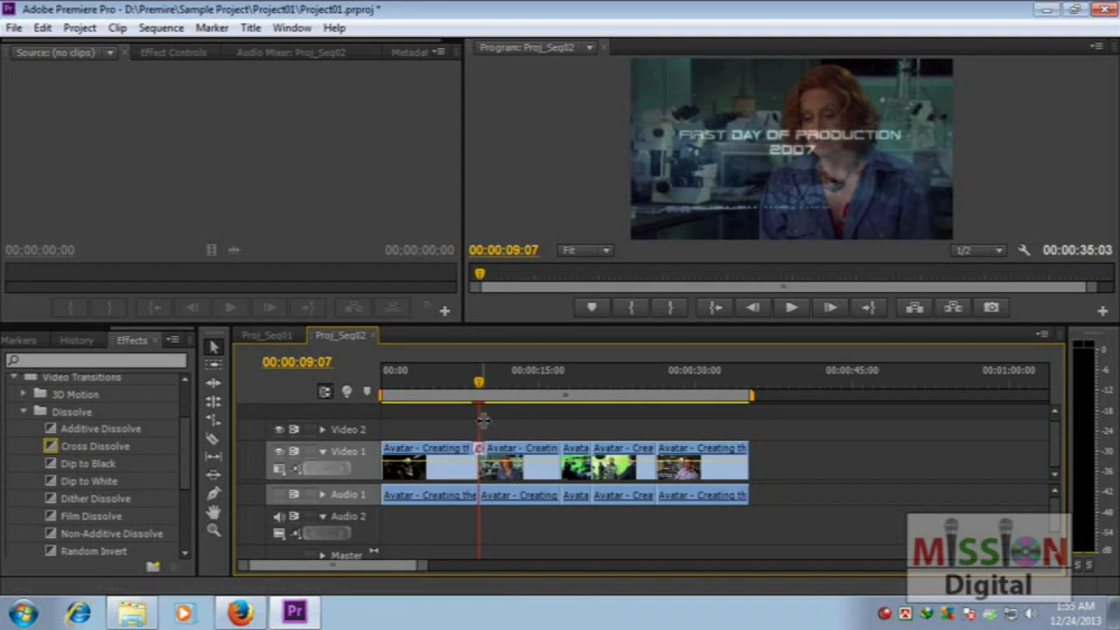
# Examine the Cross Dissolve on Video 1 in close-up and compare it with its entry in the Dissolve category
pyautogui.press('=')
pyautogui.press('=')
pyautogui.press('=')
pyautogui.moveTo(315, 570); pyautogui.dragTo(284, 565)
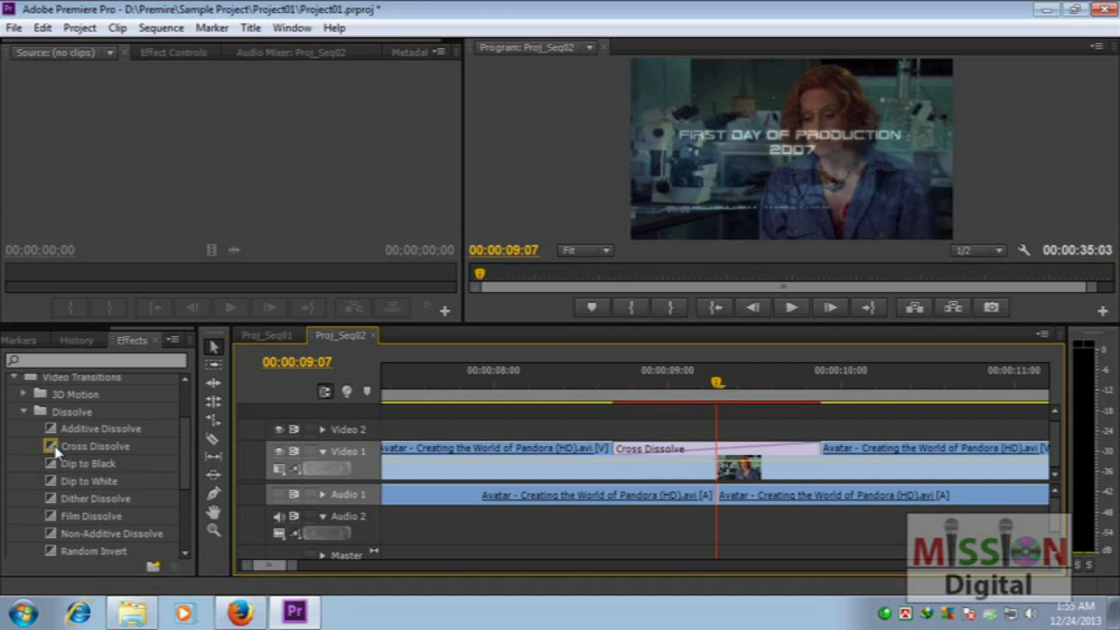
pyautogui.moveTo(44, 444)
pyautogui.mouseDown()
pyautogui.moveTo(130, 441)
pyautogui.moveTo(97, 456)
pyautogui.moveTo(41, 444)
pyautogui.moveTo(611, 453)
pyautogui.moveTo(584, 428)
pyautogui.moveTo(609, 449)
pyautogui.mouseUp()
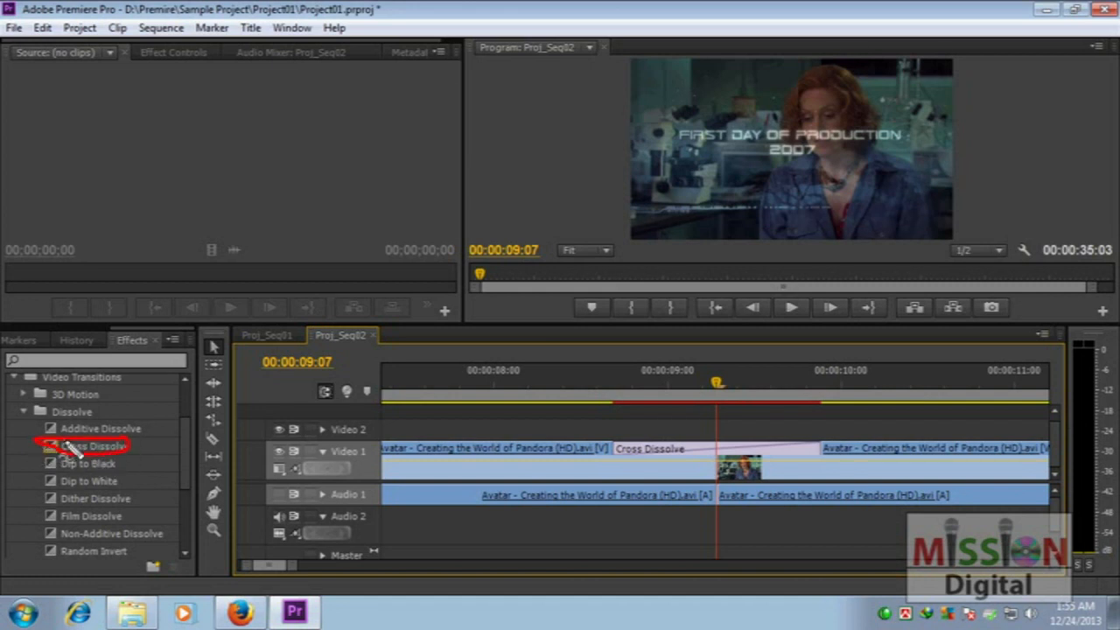
pyautogui.moveTo(579, 468)
pyautogui.mouseDown()
pyautogui.moveTo(610, 446)
pyautogui.moveTo(795, 417)
pyautogui.moveTo(826, 435)
pyautogui.moveTo(764, 482)
pyautogui.moveTo(651, 467)
pyautogui.moveTo(612, 444)
pyautogui.mouseUp()
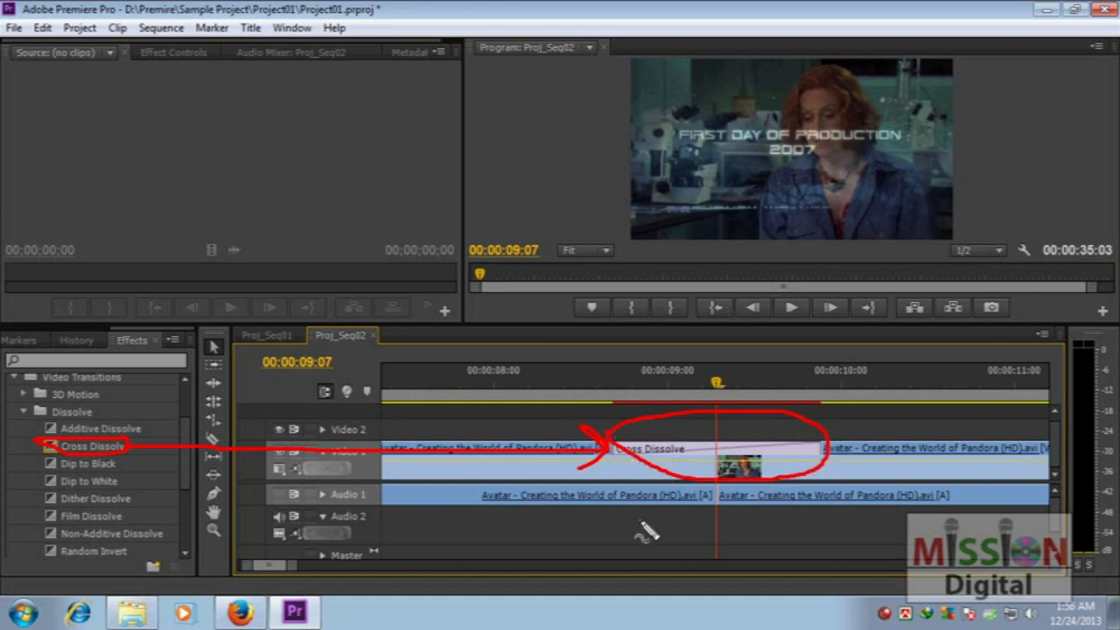
pyautogui.press('Escape')
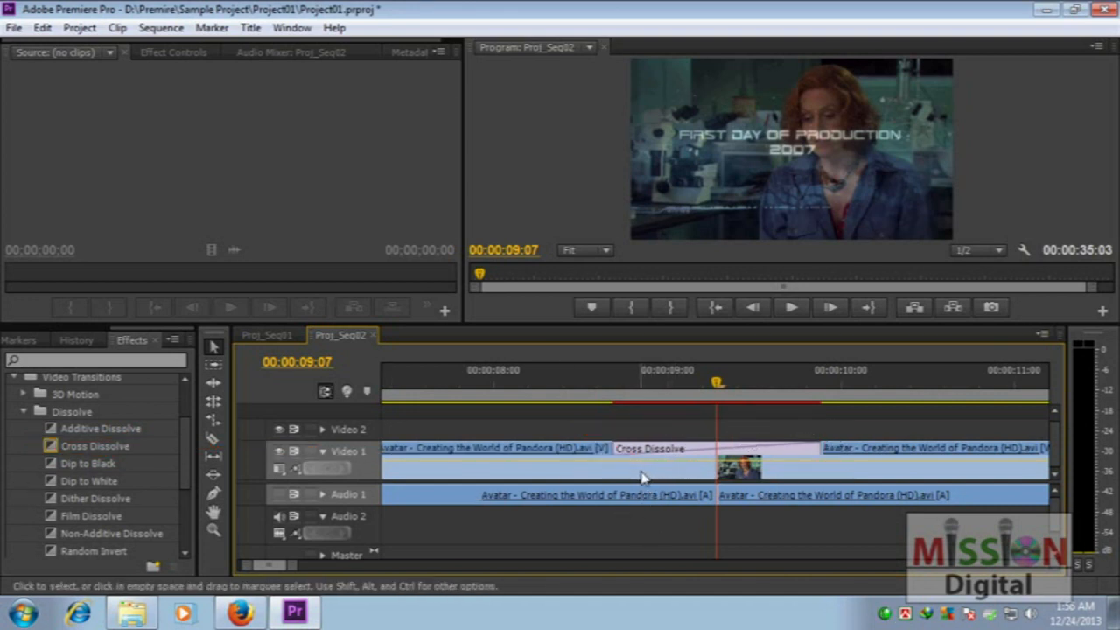
# Play the sequence from 00:00:06:11 across the Cross Dissolve to preview it, stopping in the second segment
pyautogui.press('-')
pyautogui.press('-')
pyautogui.press('-')
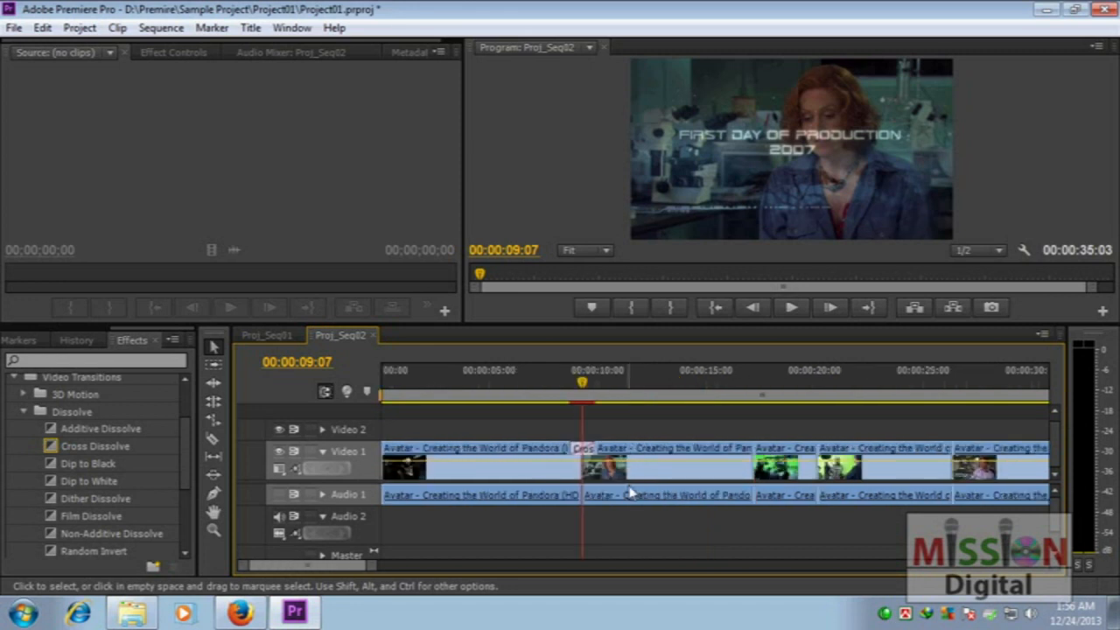
pyautogui.press('-')
pyautogui.press('=')
pyautogui.moveTo(582, 382); pyautogui.dragTo(521, 382)
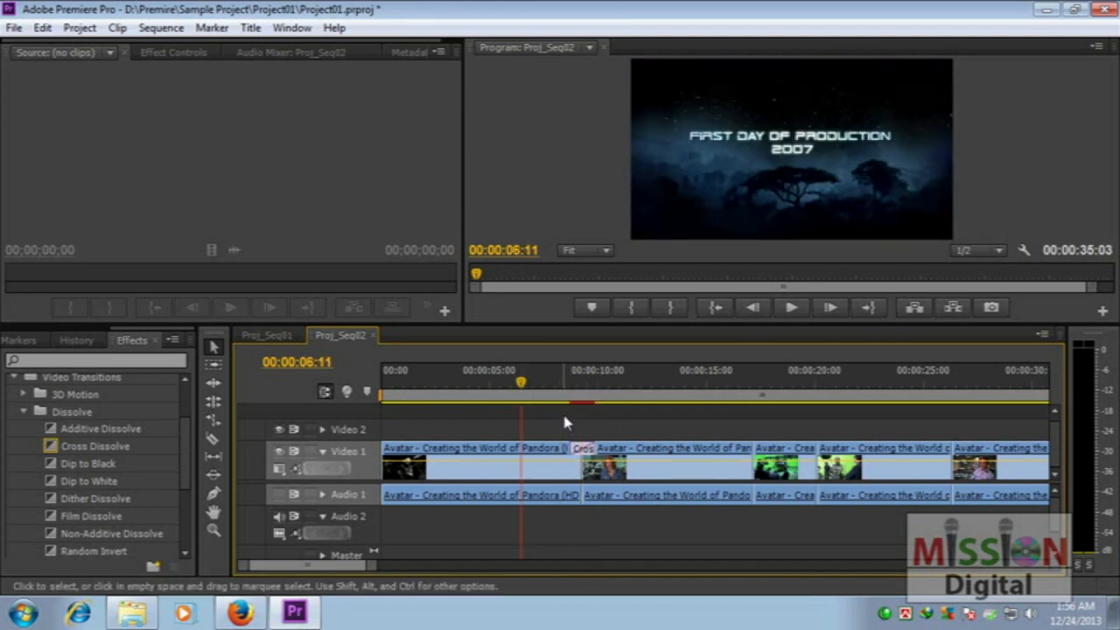
pyautogui.press('space')
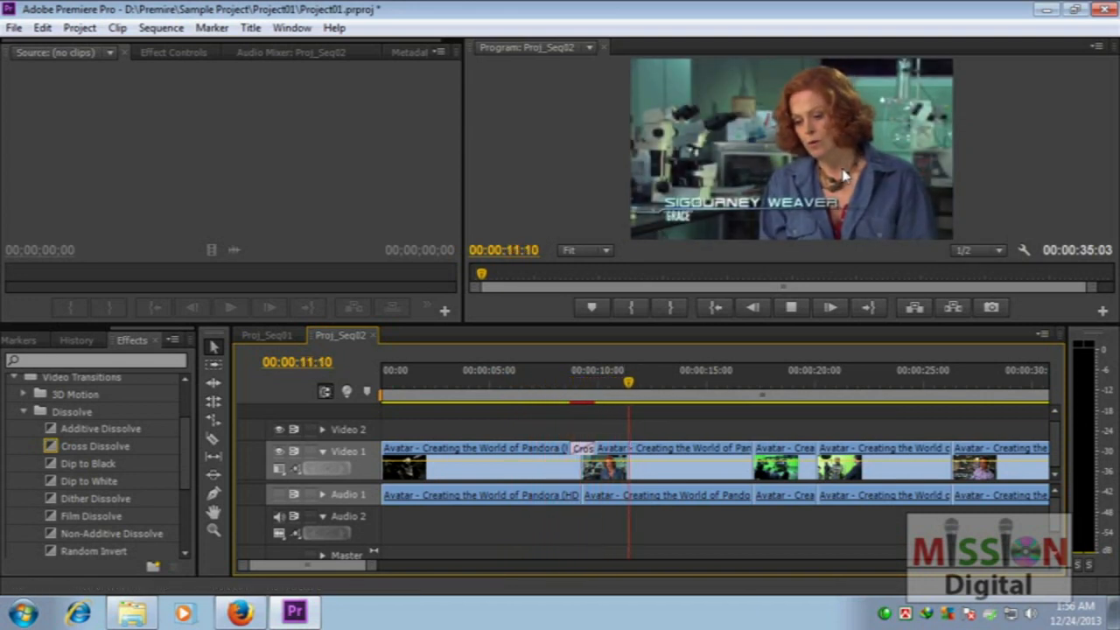
pyautogui.press('space')
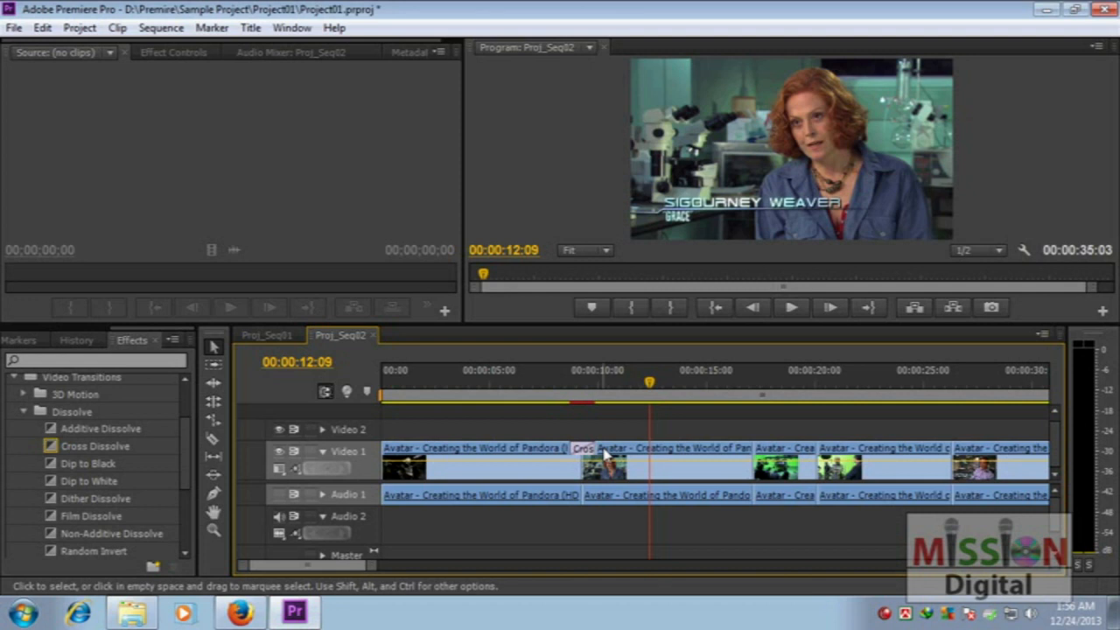
# Scrub the playhead from 00:00:08:03 across the Cross Dissolve to 00:00:10:20 to check the blend
pyautogui.moveTo(600, 383); pyautogui.dragTo(558, 384)
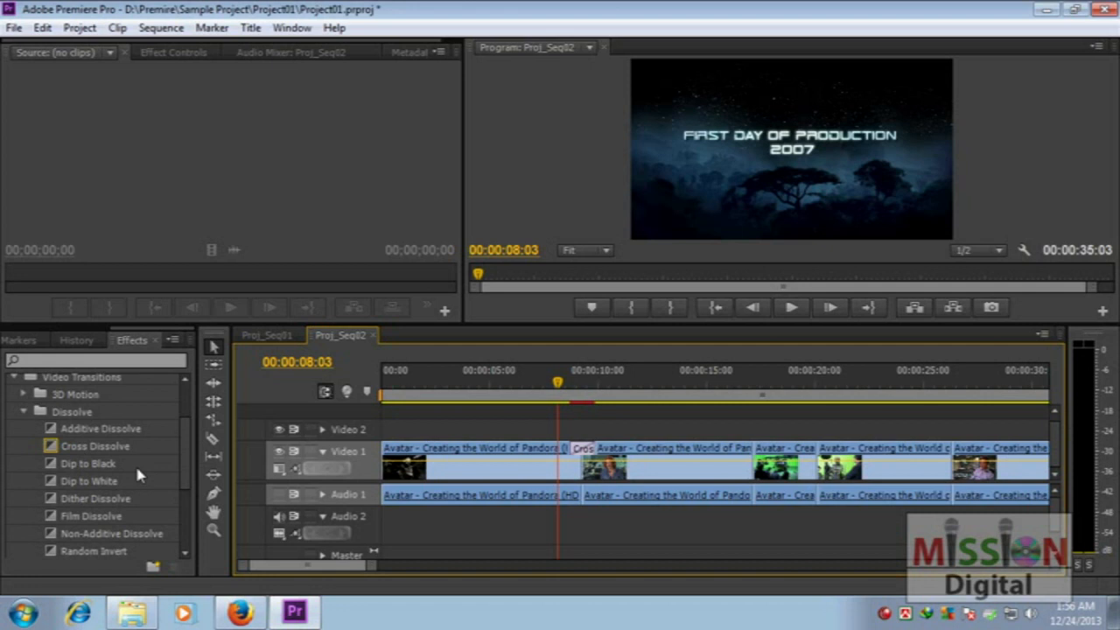
pyautogui.moveTo(183, 451)
pyautogui.mouseDown()
pyautogui.moveTo(183, 470)
pyautogui.moveTo(184, 457)
pyautogui.mouseUp()
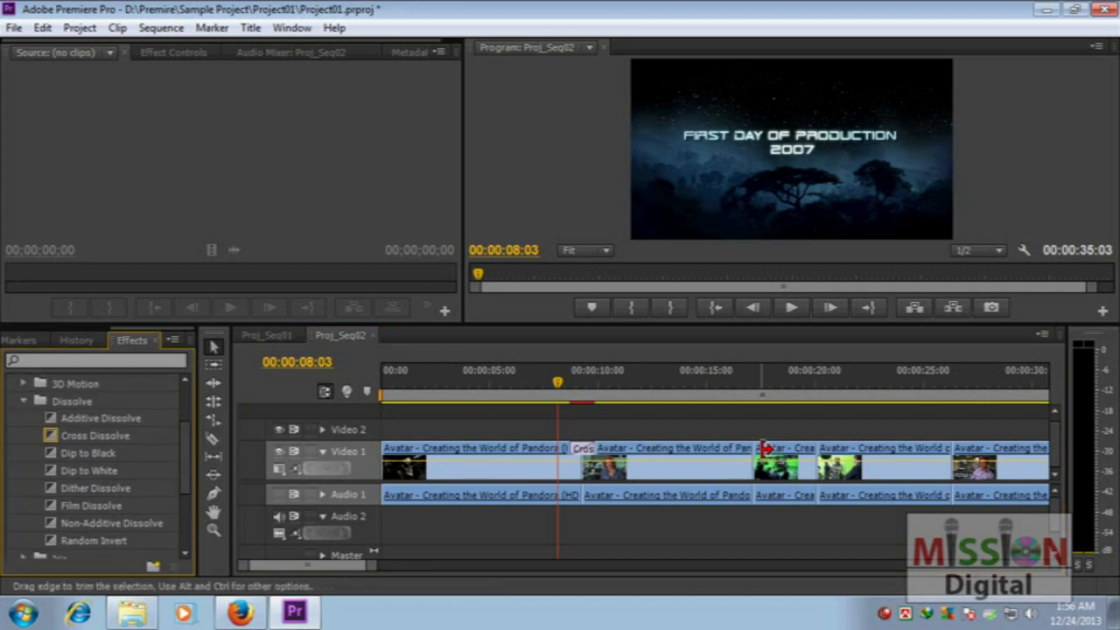
pyautogui.hotkey('ctrl', 's')
pyautogui.moveTo(577, 378); pyautogui.dragTo(615, 379)
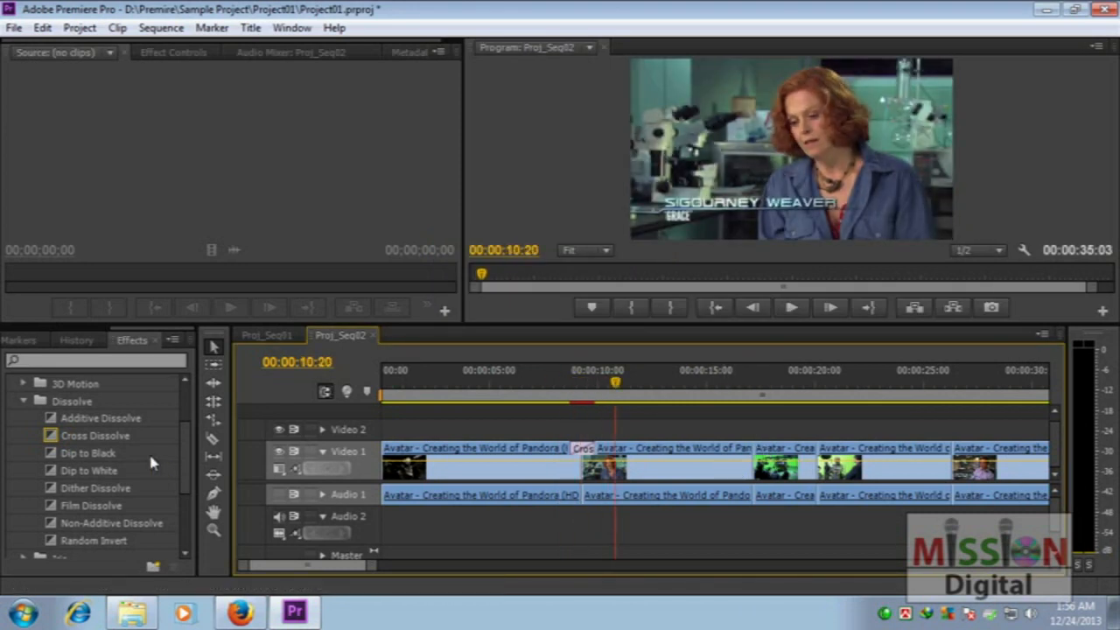
# Open the Iris transitions and apply Iris Star to the cut between the second and third Avatar segments on Video 1
pyautogui.moveTo(184, 443); pyautogui.dragTo(178, 484)
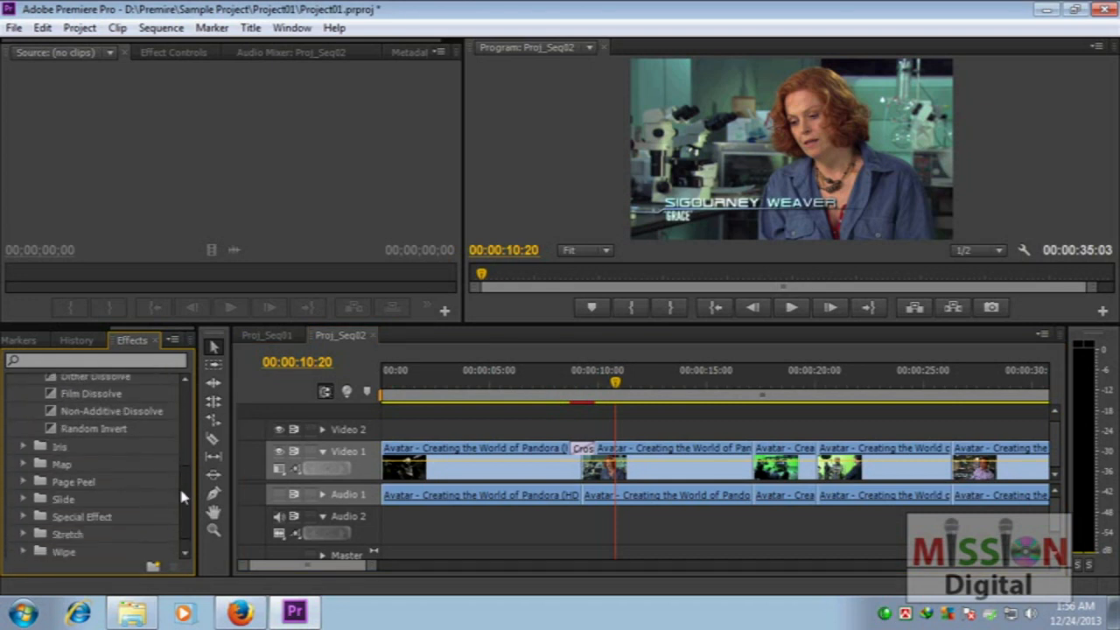
pyautogui.click(24, 447)
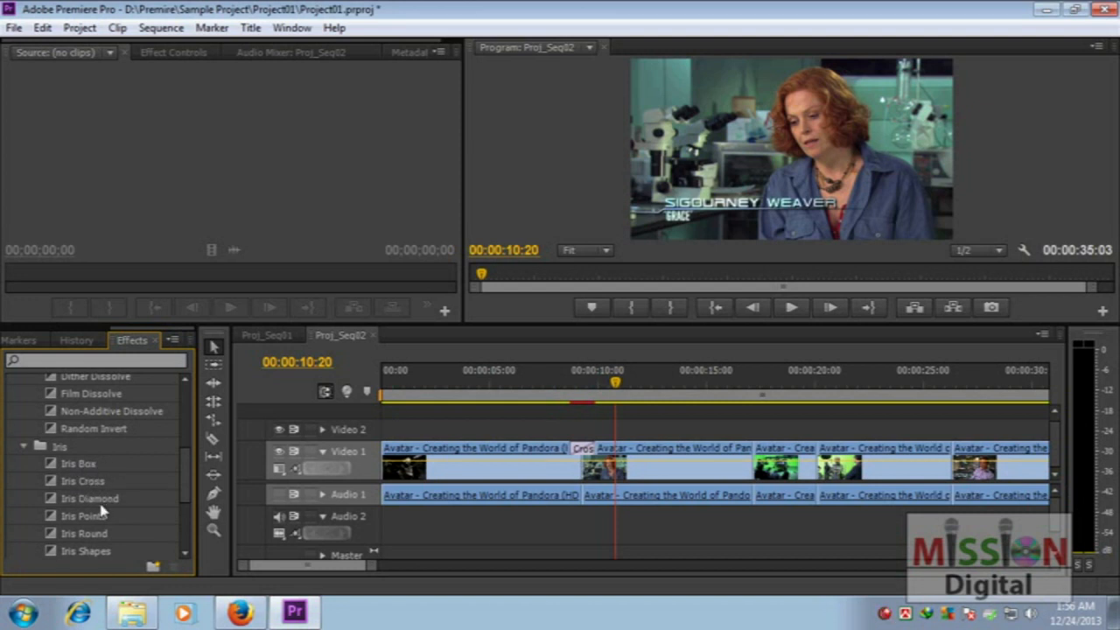
pyautogui.moveTo(184, 476); pyautogui.dragTo(184, 486)
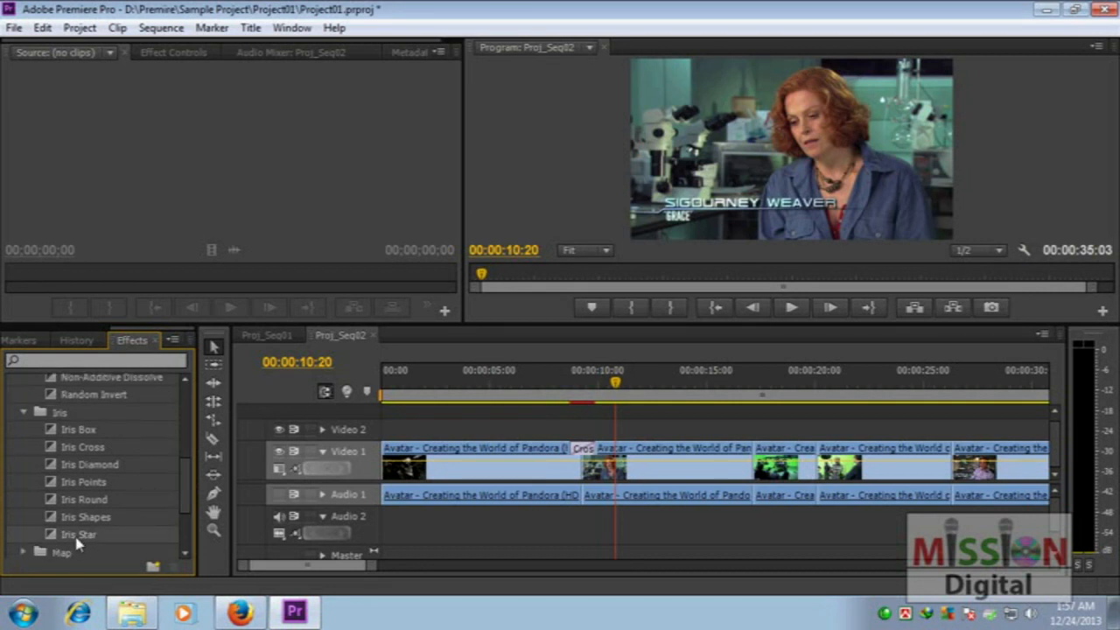
pyautogui.moveTo(77, 543); pyautogui.dragTo(757, 464)
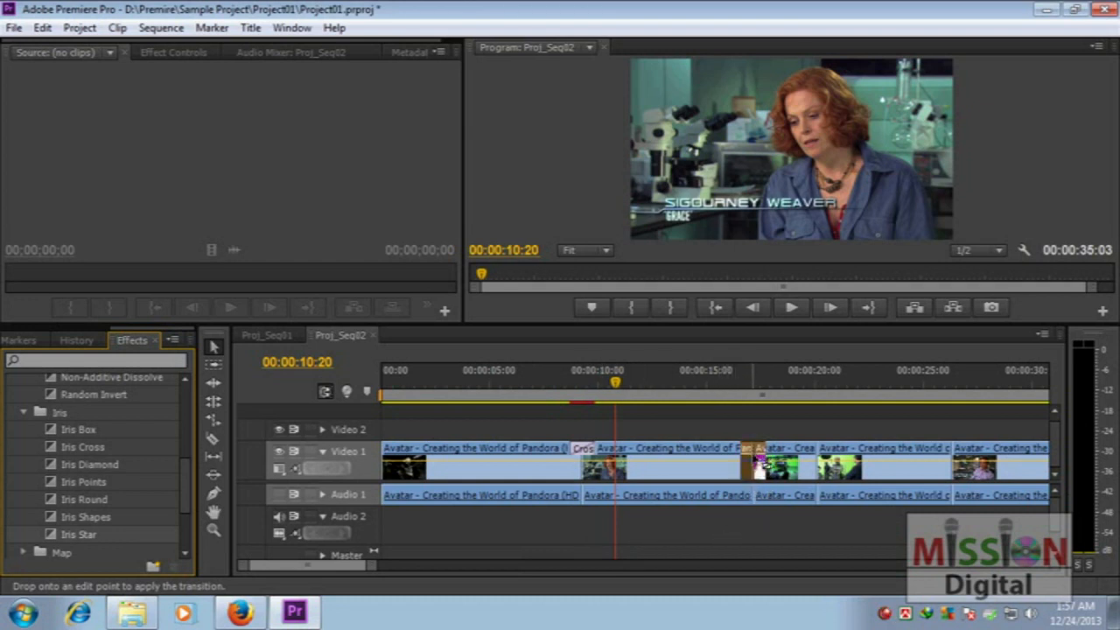
# Place Iris Star on the cut between the second and third Avatar segments and examine the render bars above both transitions
pyautogui.moveTo(757, 461); pyautogui.dragTo(755, 458)
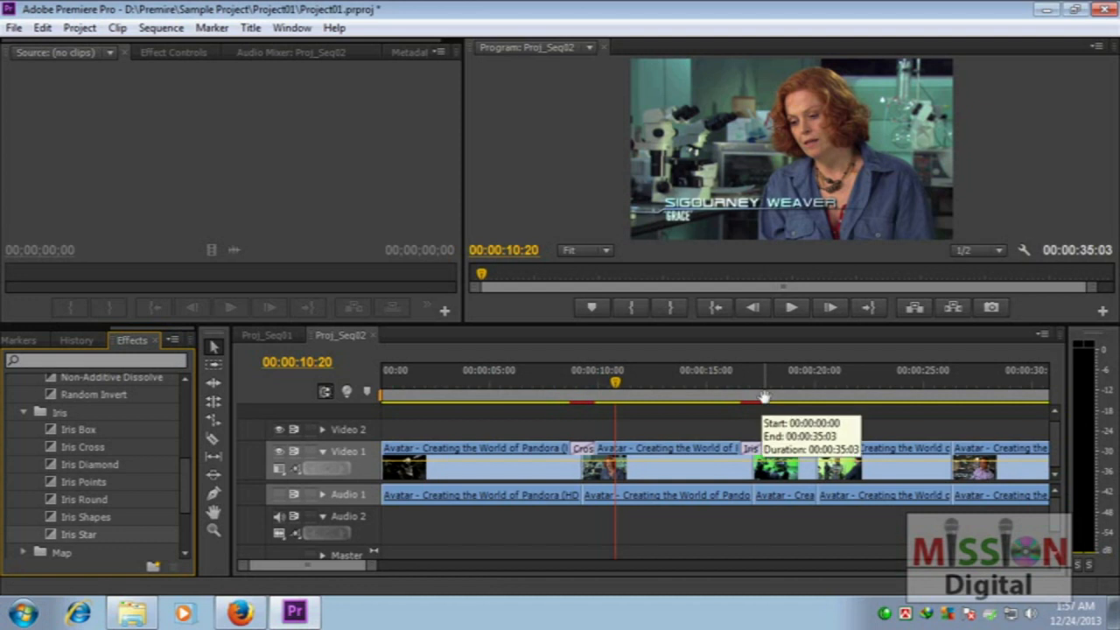
pyautogui.moveTo(771, 396)
pyautogui.mouseDown()
pyautogui.moveTo(749, 422)
pyautogui.moveTo(724, 413)
pyautogui.moveTo(750, 382)
pyautogui.moveTo(771, 404)
pyautogui.mouseUp()
pyautogui.moveTo(600, 396)
pyautogui.mouseDown()
pyautogui.moveTo(564, 413)
pyautogui.moveTo(593, 394)
pyautogui.mouseUp()
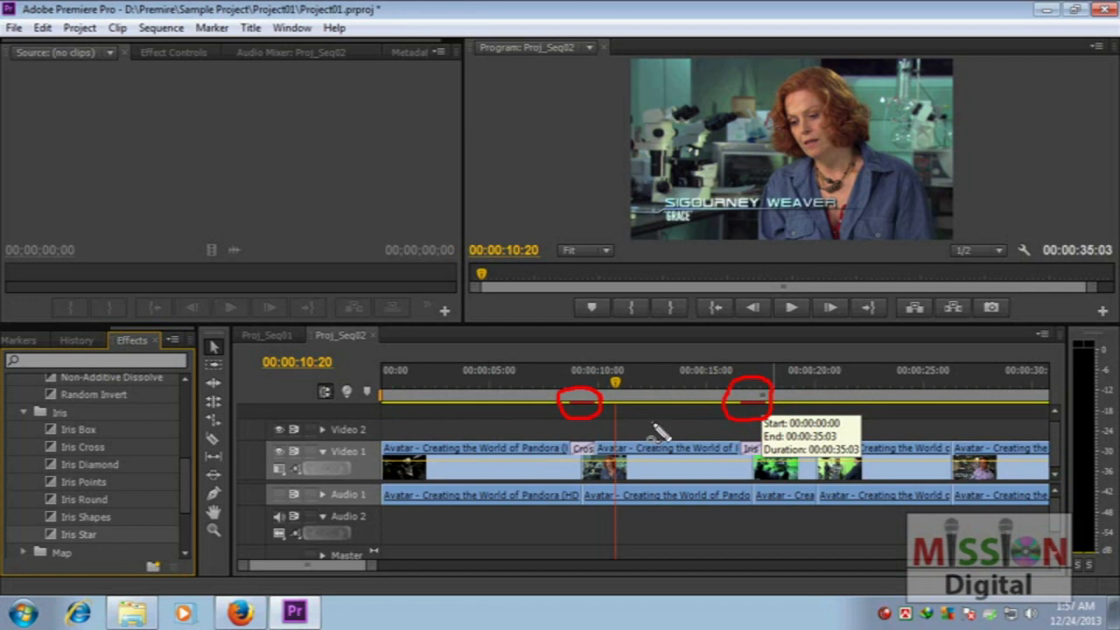
pyautogui.press('Escape')
# Play the sequence across the Iris Star transition to preview it, stopping in the third segment
pyautogui.moveTo(652, 383); pyautogui.dragTo(734, 386)
pyautogui.press('space')
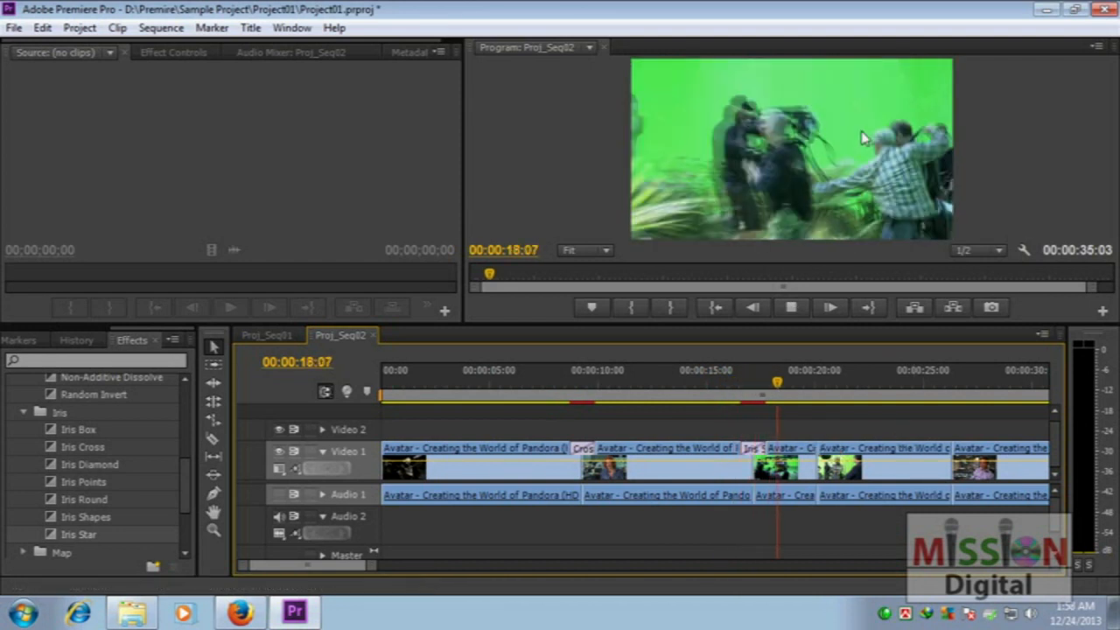
pyautogui.press('space')
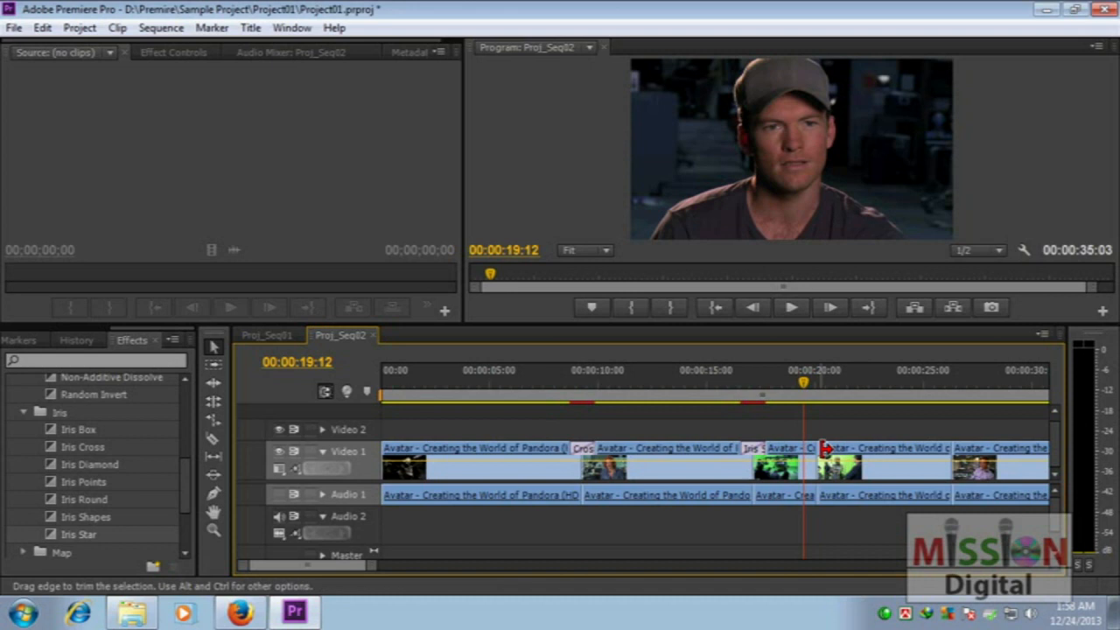
# Open the Page Peel transitions and apply Page Turn to the cut between the third and fourth Avatar segments
pyautogui.moveTo(187, 490); pyautogui.dragTo(182, 533)
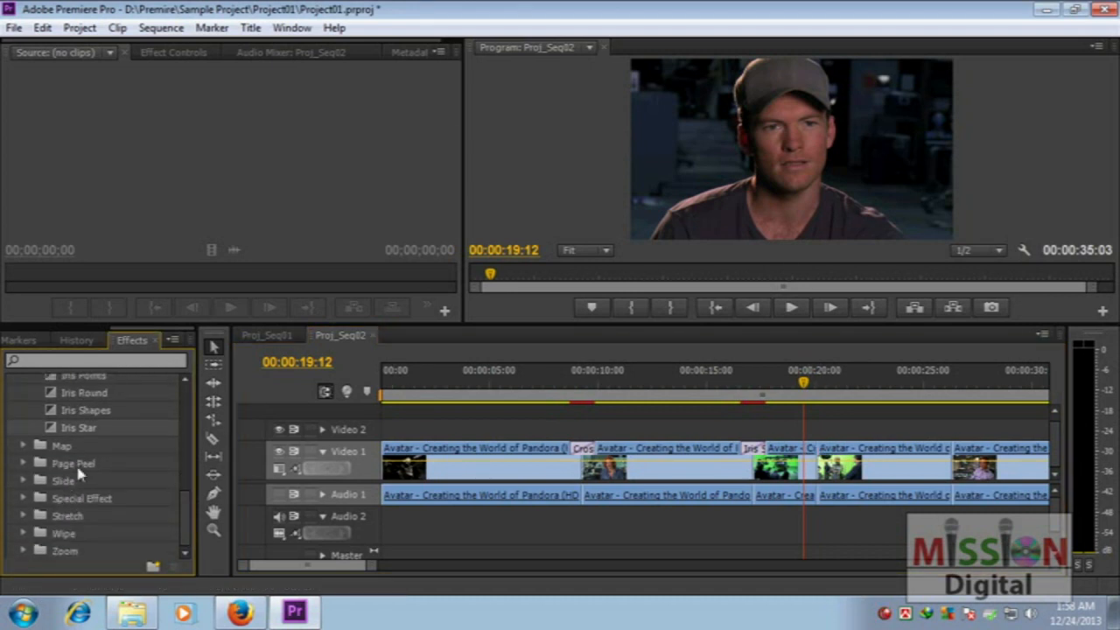
pyautogui.click(23, 464)
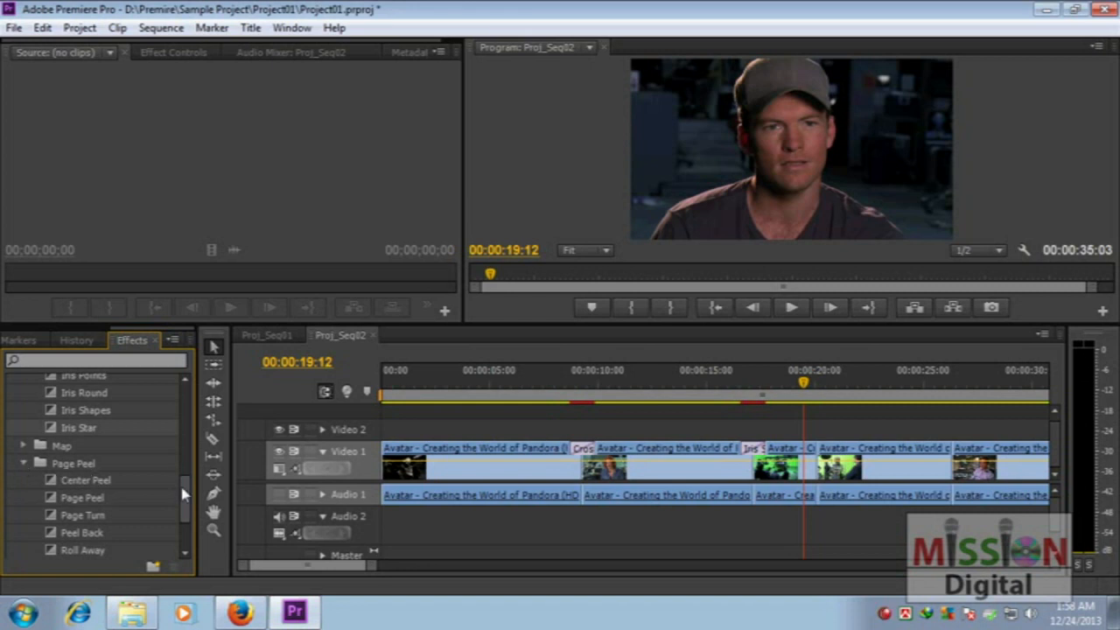
pyautogui.moveTo(180, 482); pyautogui.dragTo(179, 502)
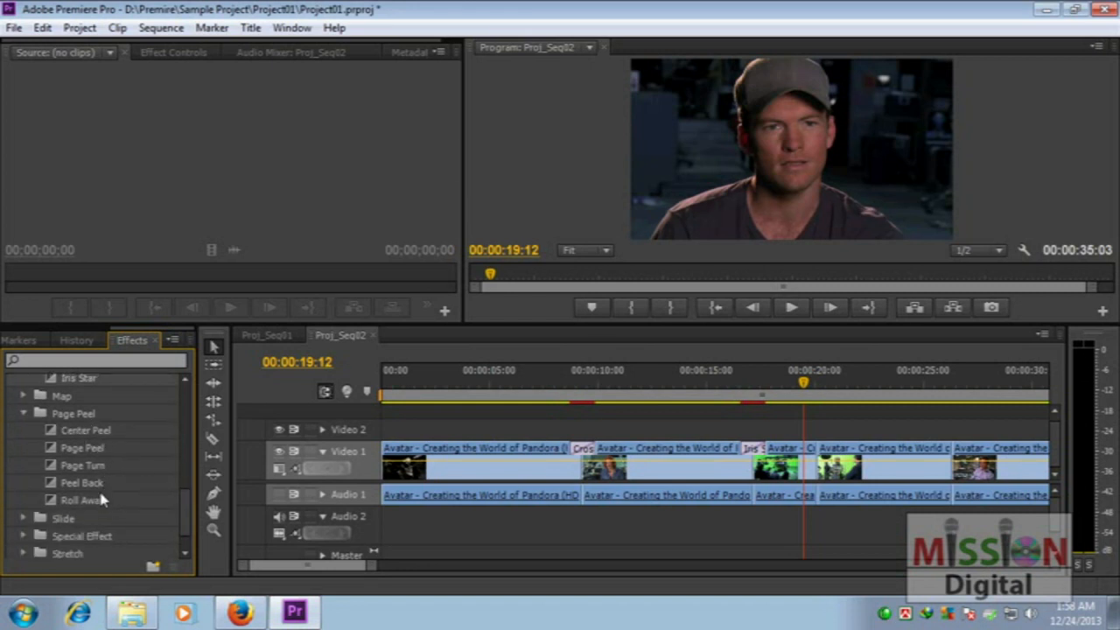
pyautogui.moveTo(77, 468); pyautogui.dragTo(816, 451)
# Preview Page Turn by playing and scrubbing across it, and remove it from the cut
pyautogui.press('space')
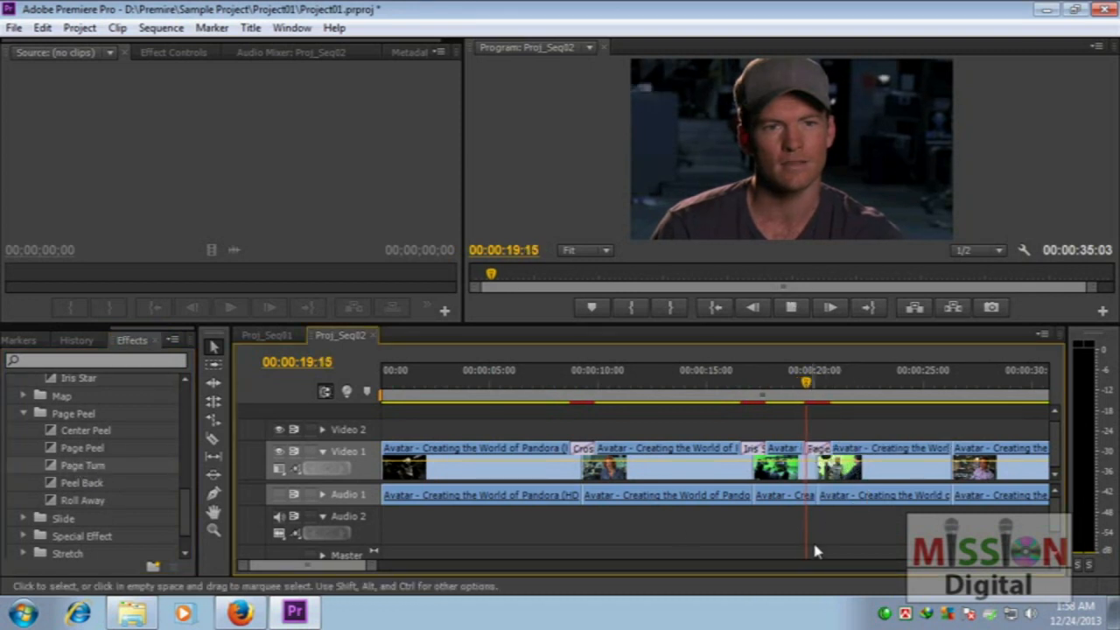
pyautogui.click(814, 385)
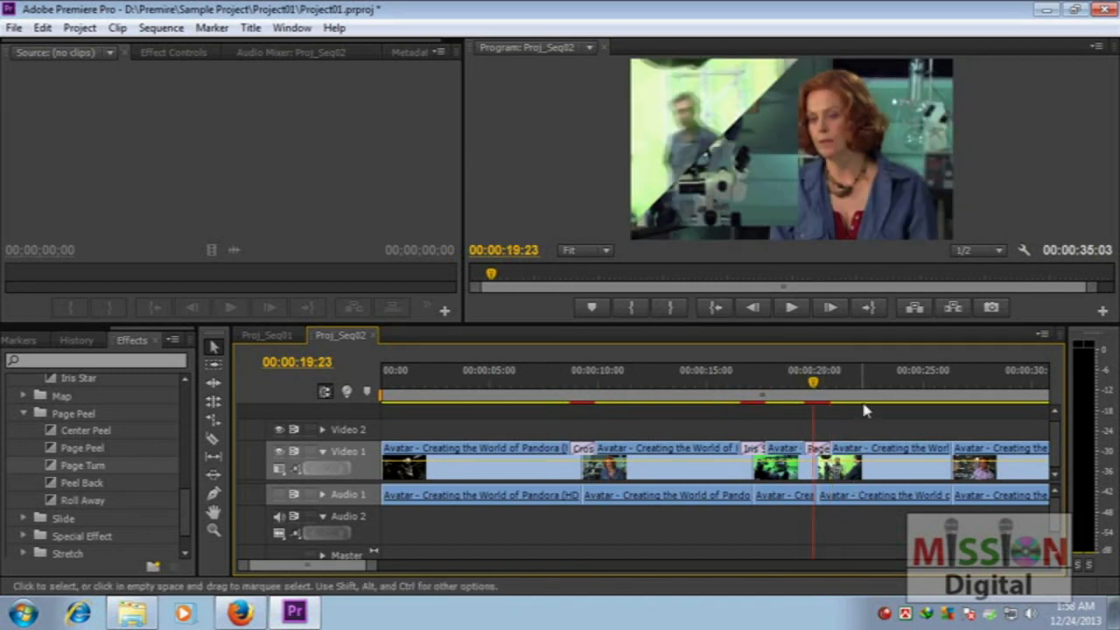
pyautogui.moveTo(813, 381); pyautogui.dragTo(817, 381)
pyautogui.click(822, 454)
pyautogui.press('Delete')
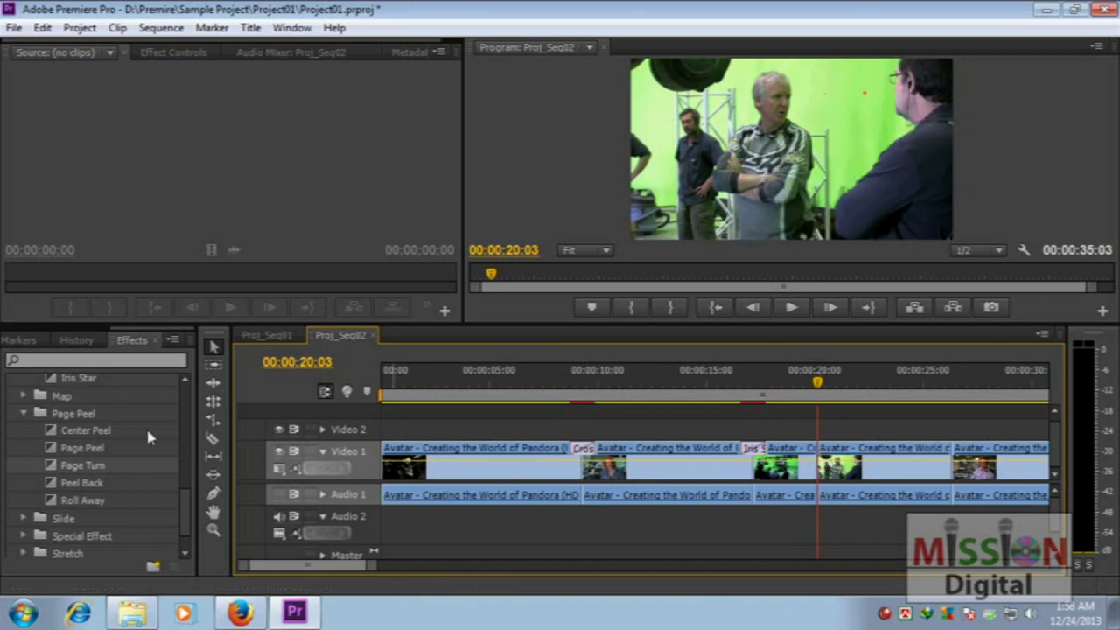
# Apply Page Peel to the cut between the third and fourth segments and play across it in an enlarged program view
pyautogui.moveTo(102, 449); pyautogui.dragTo(820, 452)
pyautogui.moveTo(822, 398); pyautogui.dragTo(812, 393)
pyautogui.moveTo(548, 322); pyautogui.dragTo(545, 377)
pyautogui.moveTo(799, 438); pyautogui.dragTo(790, 440)
pyautogui.press('space')
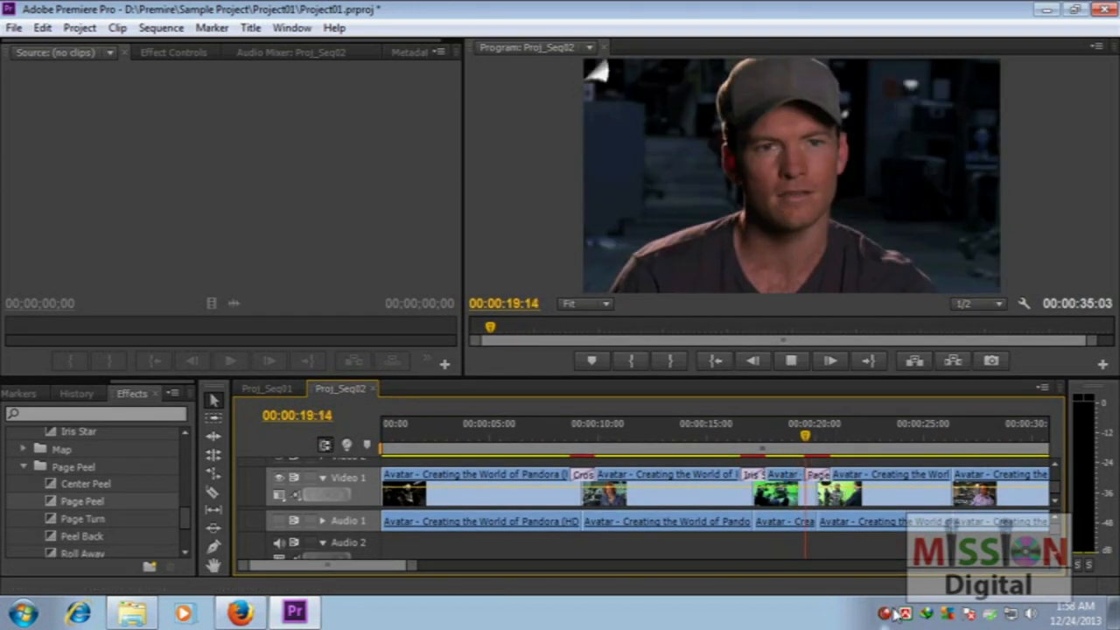
pyautogui.press('space')
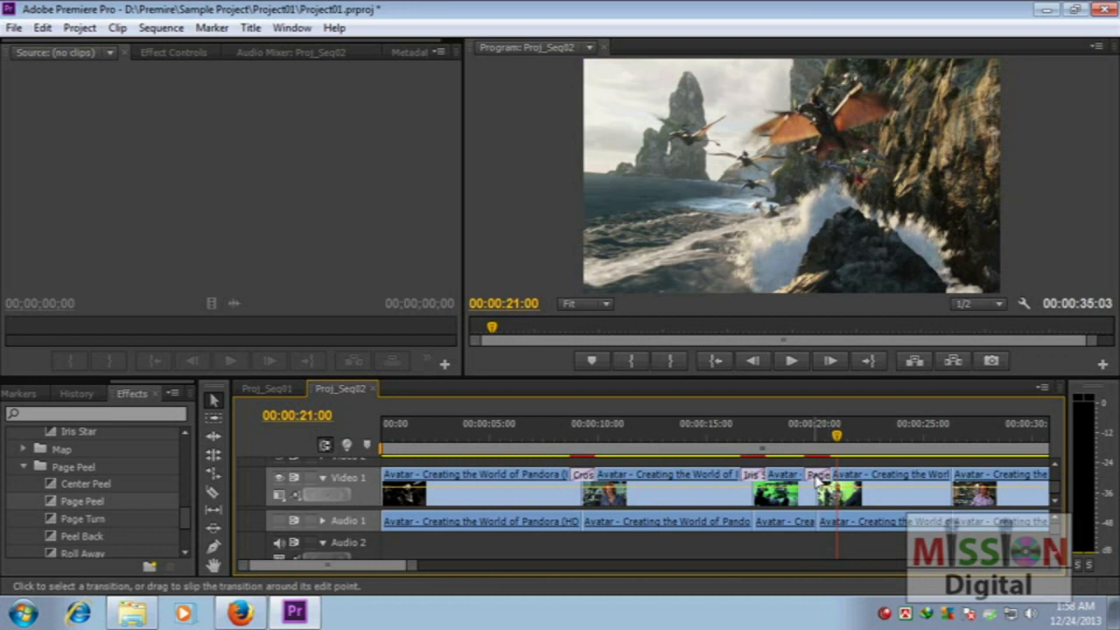
# Open the Slide transitions, replace Page Peel with Multi-Spin on the third cut, and play across it
pyautogui.moveTo(182, 527)
pyautogui.mouseDown()
pyautogui.moveTo(185, 542)
pyautogui.moveTo(183, 514)
pyautogui.mouseUp()
pyautogui.click(24, 480)
pyautogui.moveTo(92, 477); pyautogui.dragTo(822, 476)
pyautogui.click(795, 432)
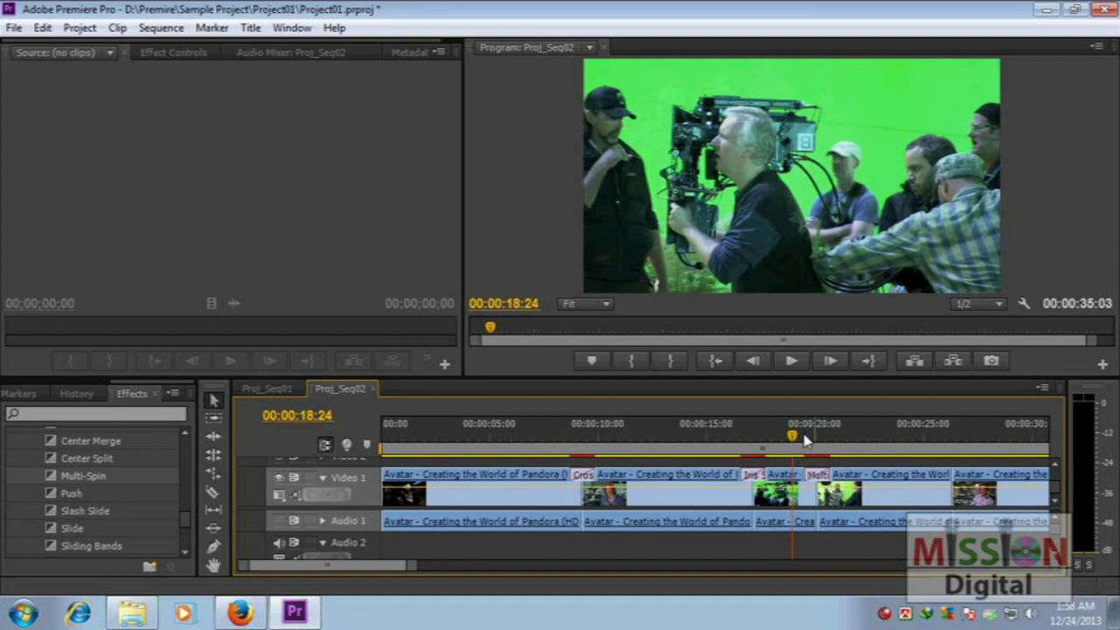
pyautogui.press('space')
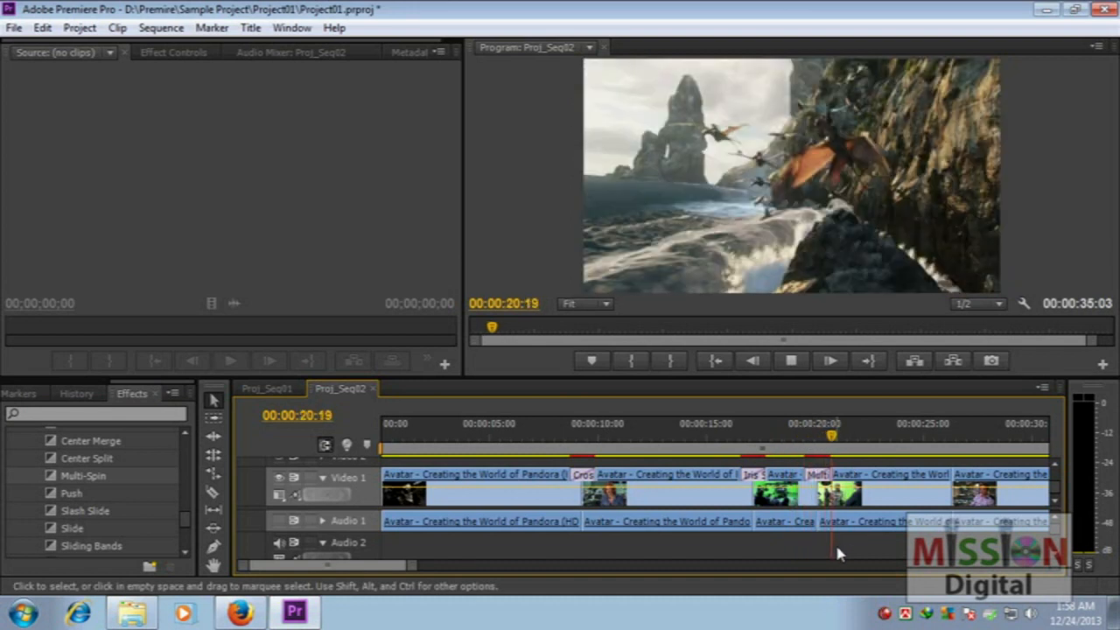
pyautogui.press('space')
# Replace Multi-Spin with the Split transition on the third cut and play the sequence across it
pyautogui.click(812, 475)
pyautogui.press('Delete')
pyautogui.scroll(-3, 179, 522)
pyautogui.moveTo(74, 543); pyautogui.dragTo(815, 478)
pyautogui.click(790, 434)
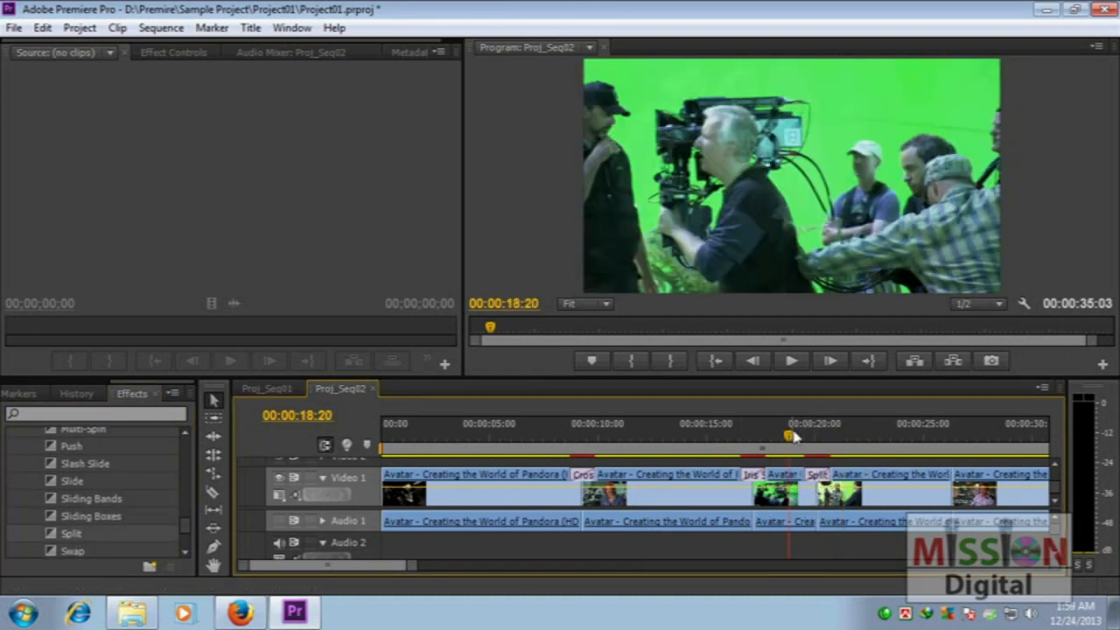
pyautogui.press('space')
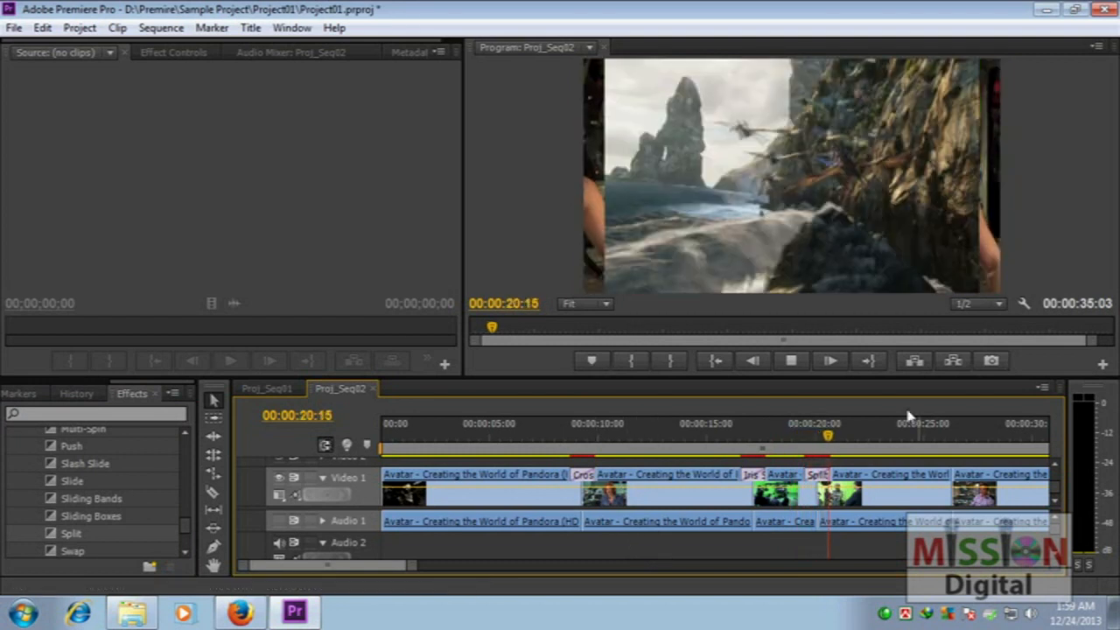
pyautogui.press('space')
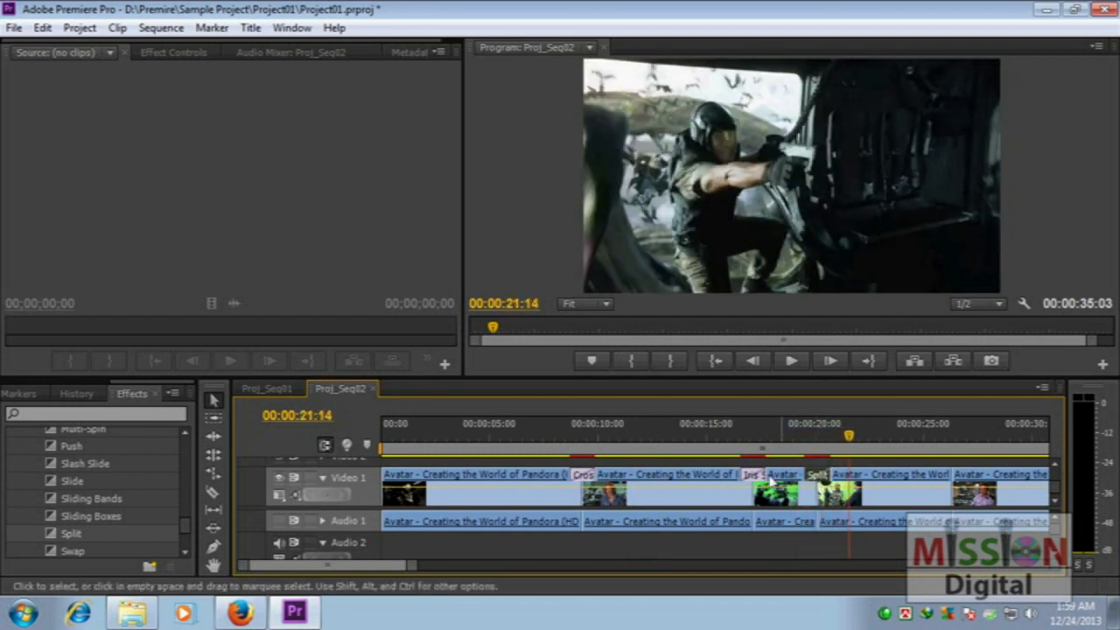
# Replace Split with the Swirl transition on the third cut and play the sequence from 00:00:19:03 to preview it
pyautogui.moveTo(185, 507); pyautogui.dragTo(186, 542)
pyautogui.moveTo(62, 497); pyautogui.dragTo(818, 484)
pyautogui.click(794, 434)
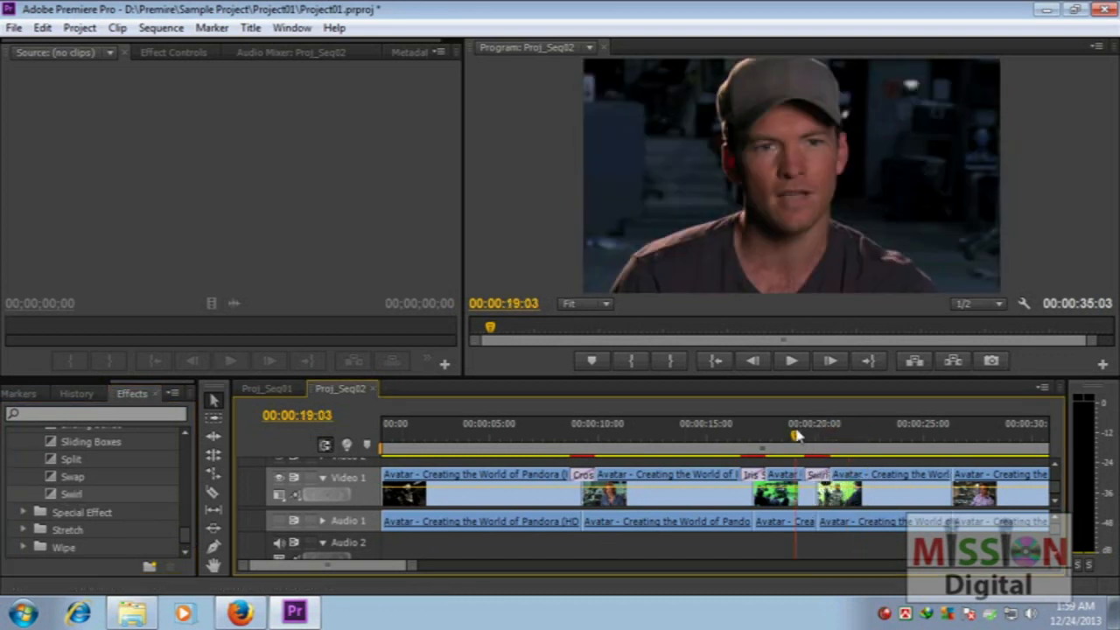
pyautogui.press('space')
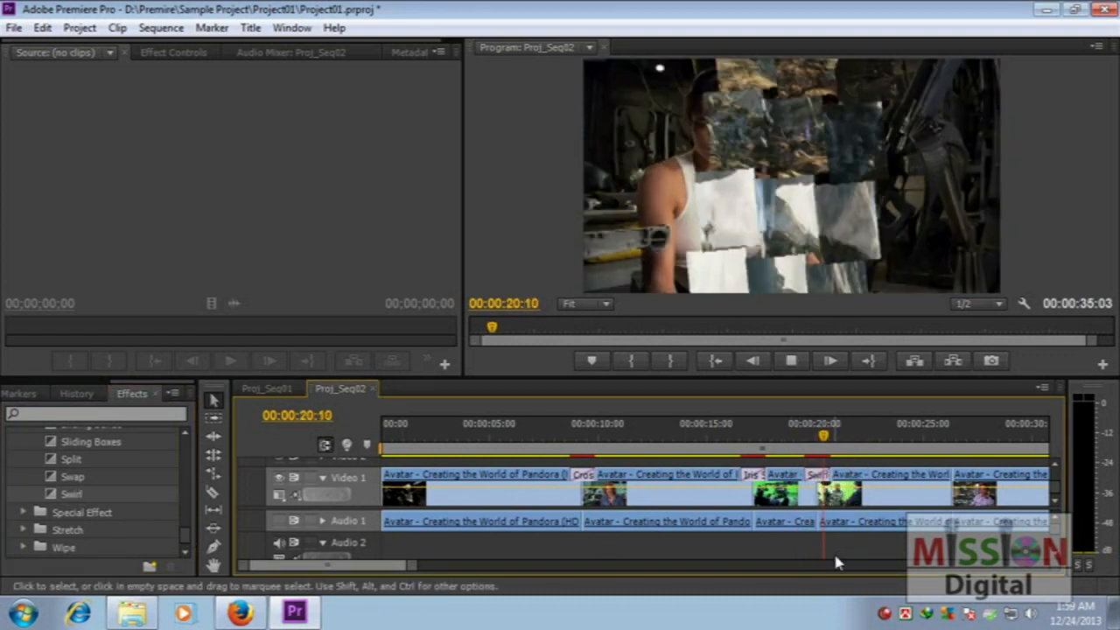
pyautogui.press('space')
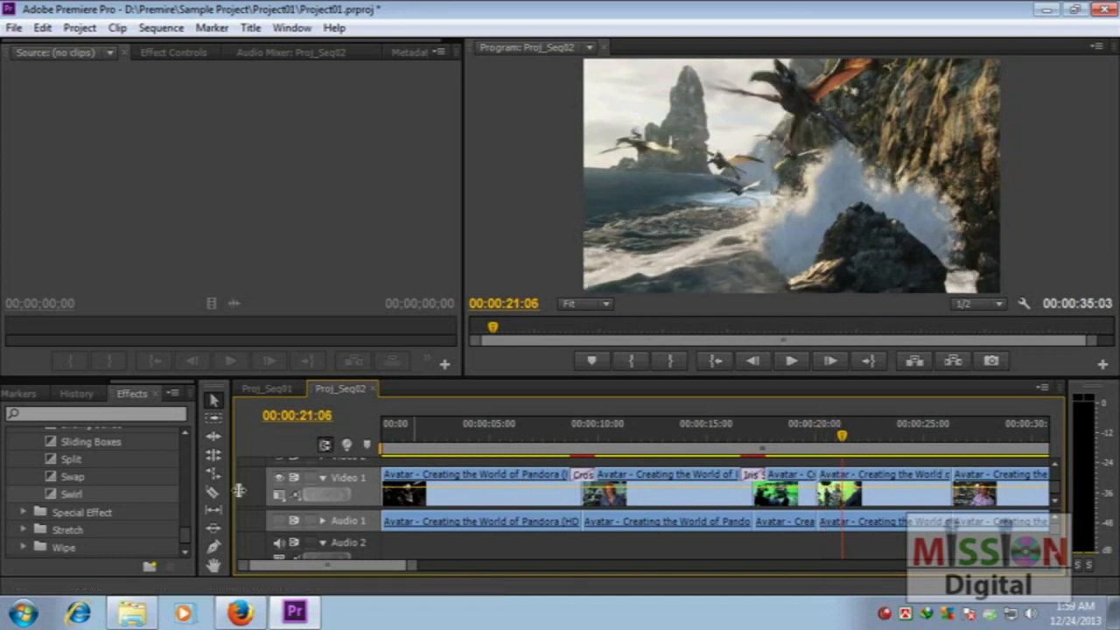
# Open the Zoom transitions, apply Cross Zoom between the third and fourth segments, and play across it
pyautogui.scroll(-1, 171, 549)
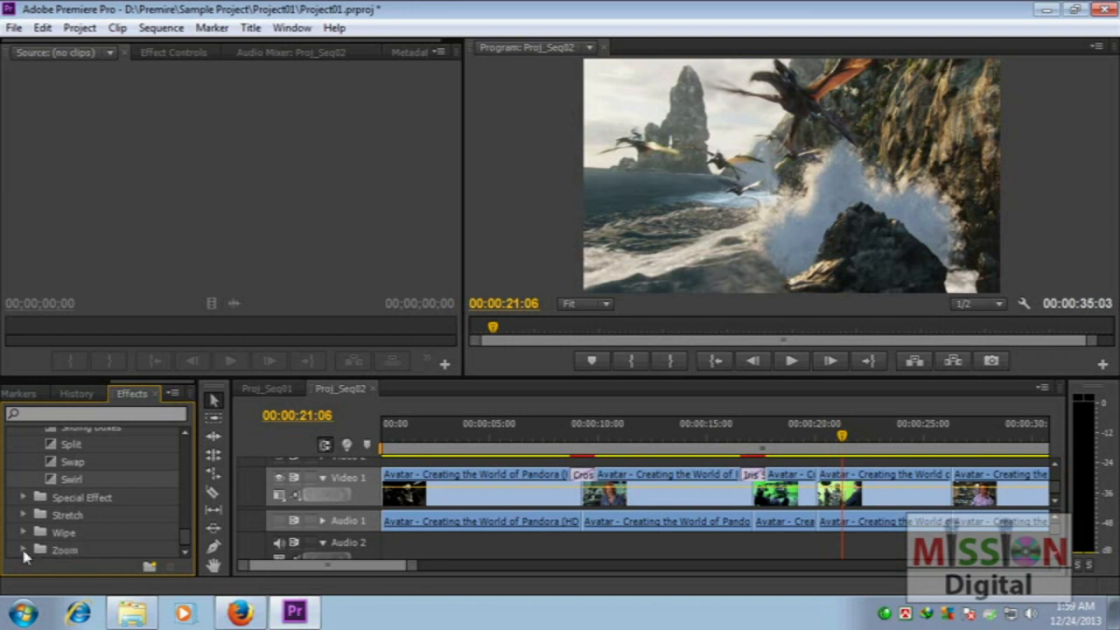
pyautogui.moveTo(184, 541); pyautogui.dragTo(185, 551)
pyautogui.moveTo(83, 497); pyautogui.dragTo(818, 486)
pyautogui.click(794, 437)
pyautogui.press('space')
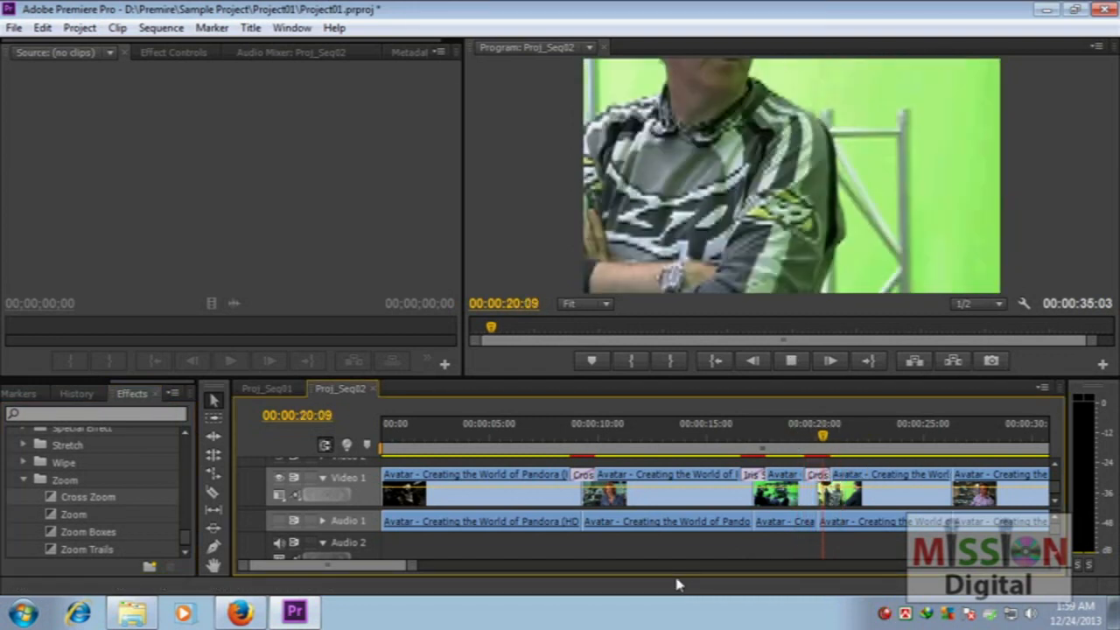
pyautogui.press('space')
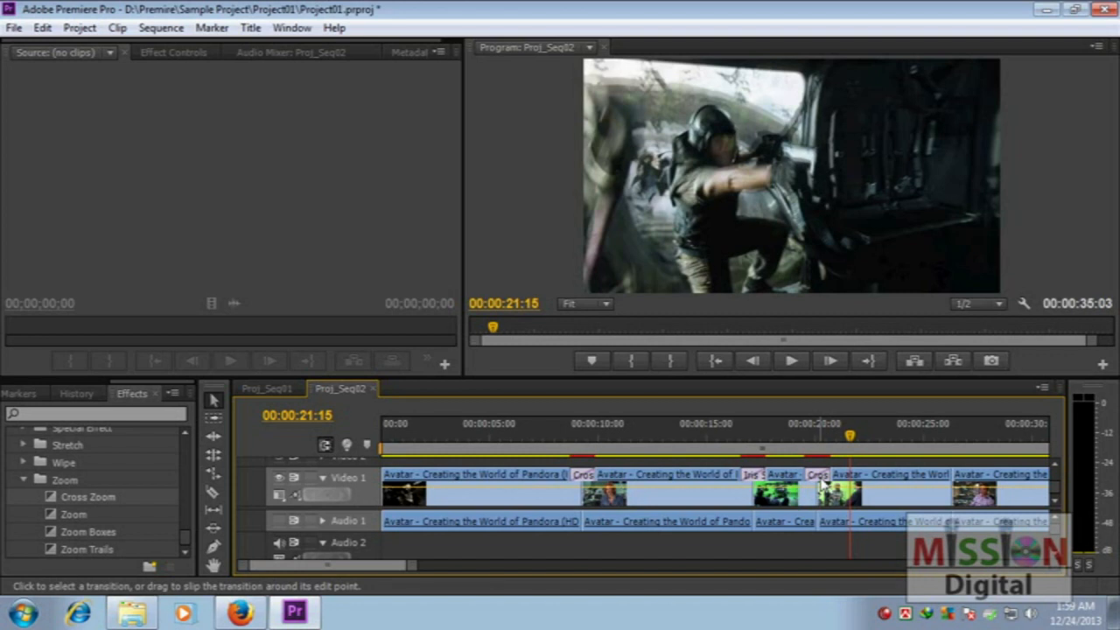
# Remove the previewed Cross Zoom and apply Cross Zoom to the same cut again
pyautogui.press('Delete')
pyautogui.click(805, 435)
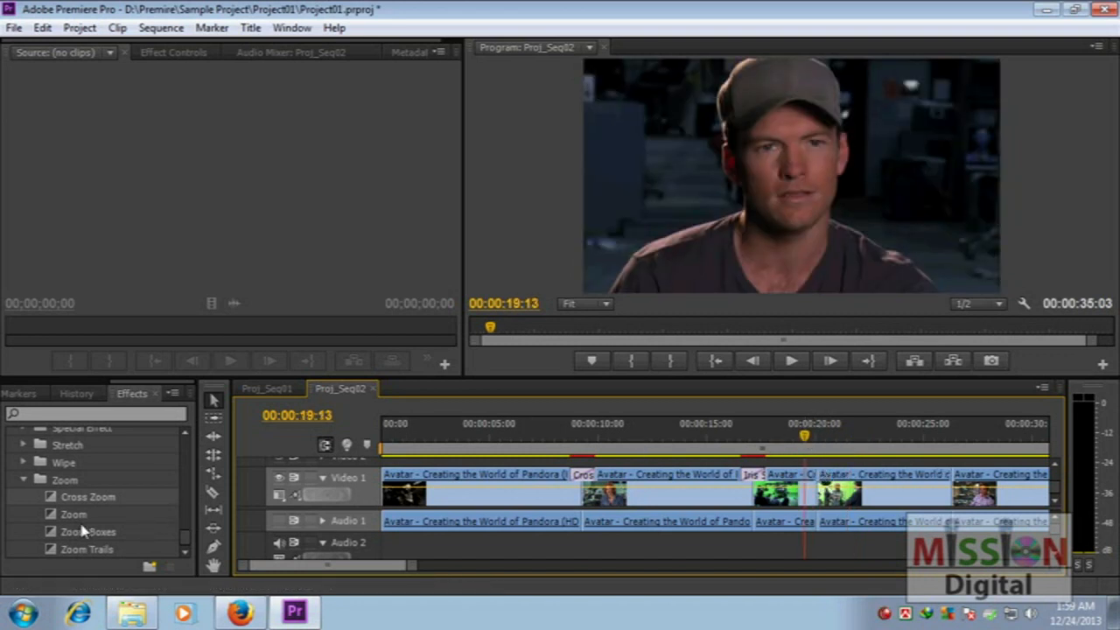
pyautogui.click(185, 549)
pyautogui.moveTo(96, 496); pyautogui.dragTo(823, 486)
# Browse the Wipe and Special Effect transitions, try Texturize on the cut between the fourth and fifth segments, and remove it
pyautogui.click(22, 461)
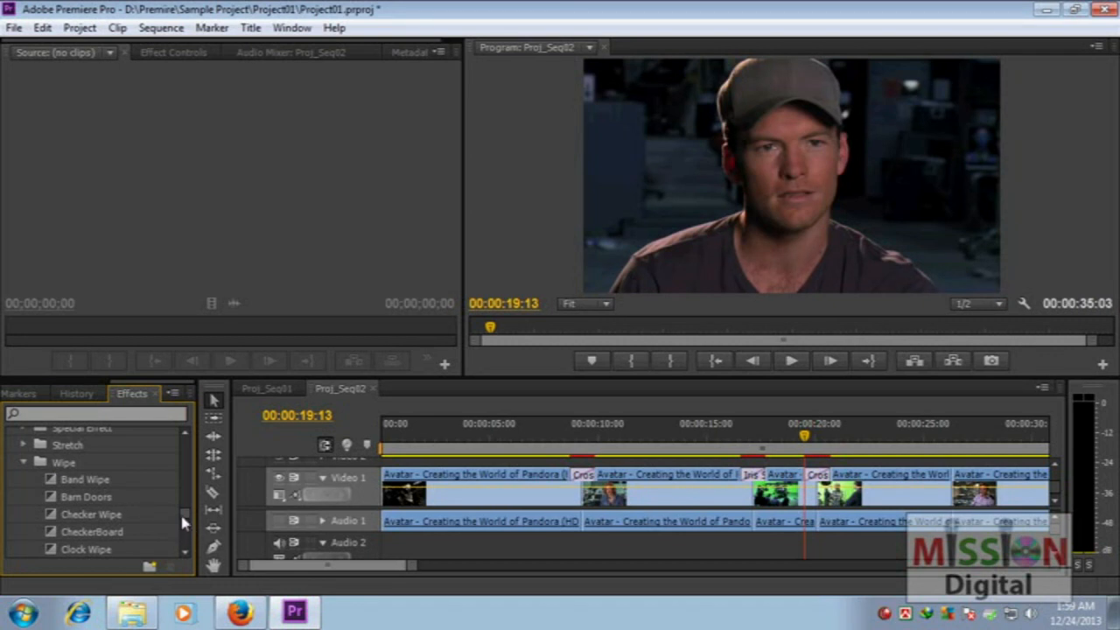
pyautogui.scroll(2, 180, 507)
pyautogui.click(24, 496)
pyautogui.scroll(-3, 183, 506)
pyautogui.moveTo(76, 481); pyautogui.dragTo(964, 451)
pyautogui.click(951, 475)
pyautogui.press('Delete')
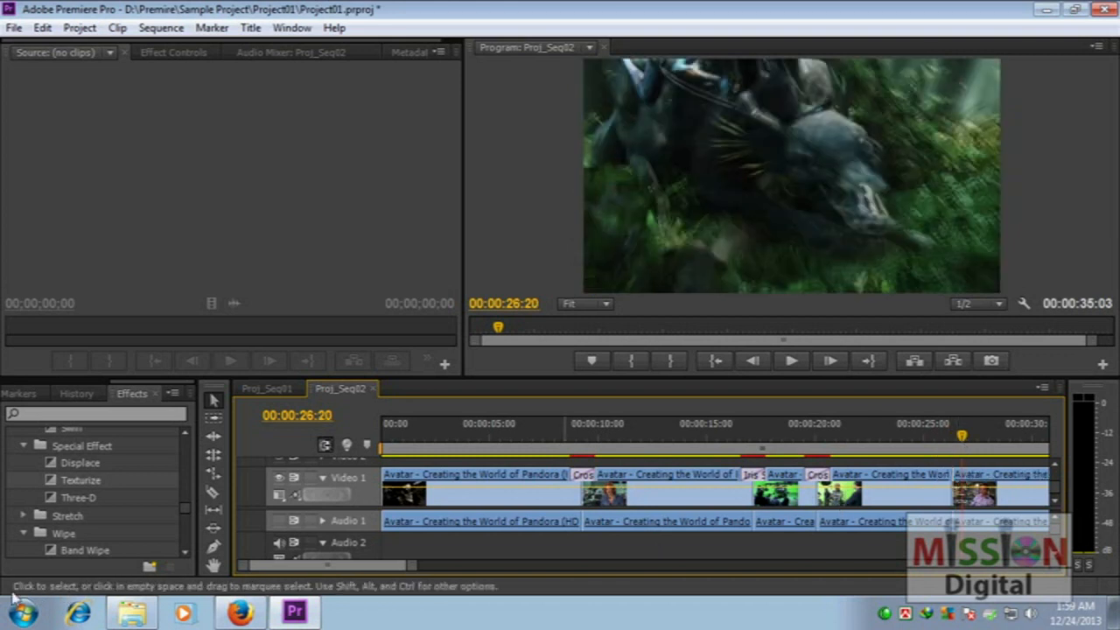
# Apply Slash Slide to the cut between the fourth and fifth Avatar segments and scrub to 00:00:27:05 to preview it
pyautogui.moveTo(90, 495); pyautogui.dragTo(181, 491)
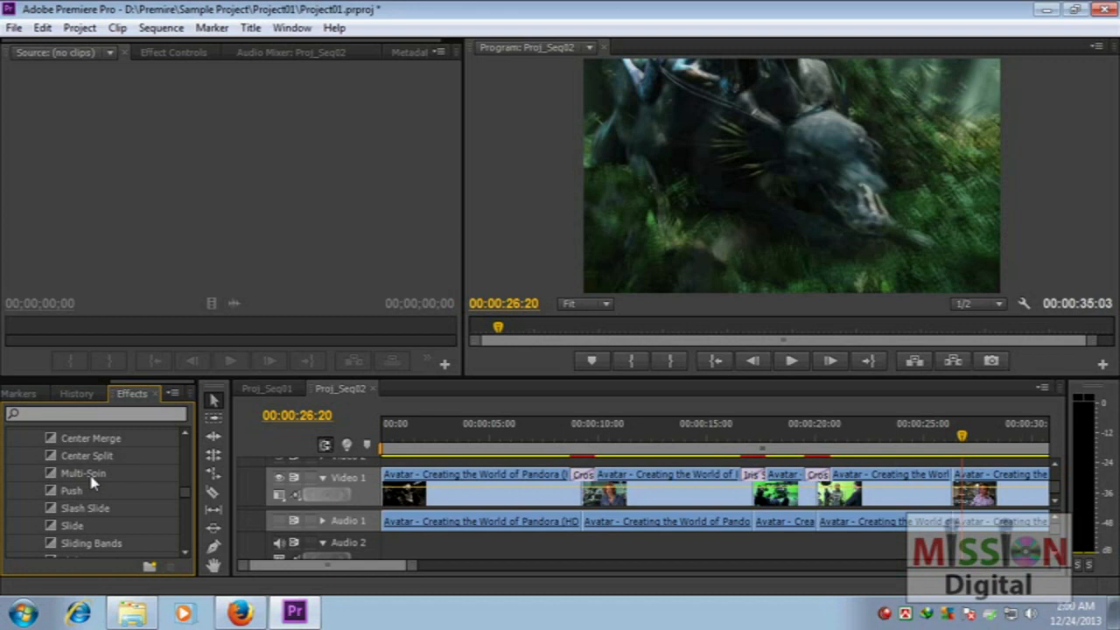
pyautogui.moveTo(101, 509); pyautogui.dragTo(952, 481)
pyautogui.click(956, 442)
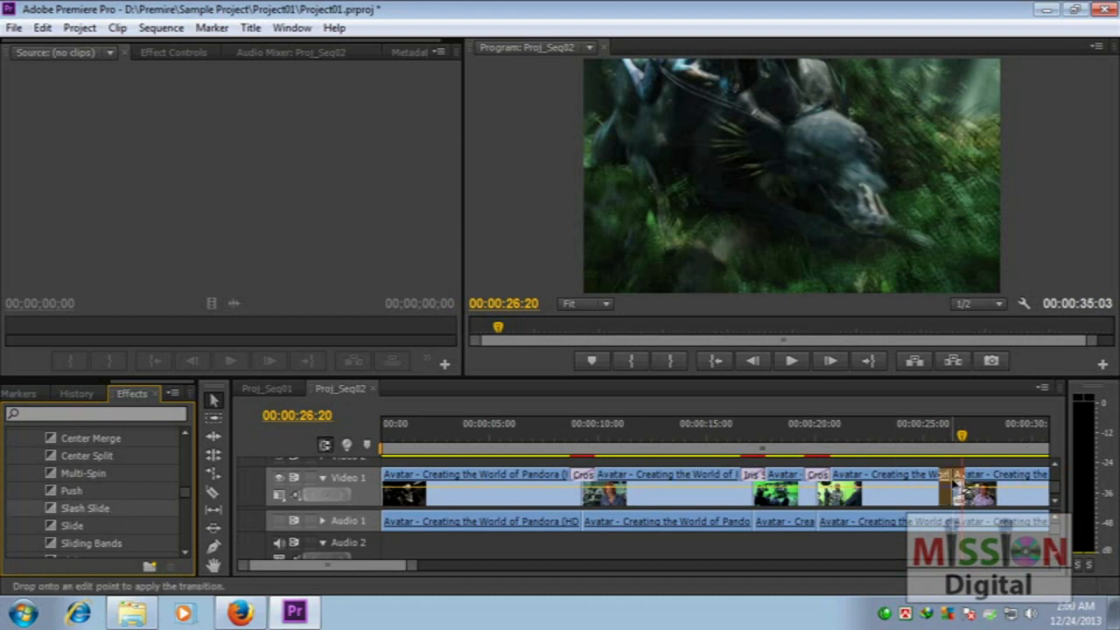
pyautogui.moveTo(956, 441); pyautogui.dragTo(971, 444)
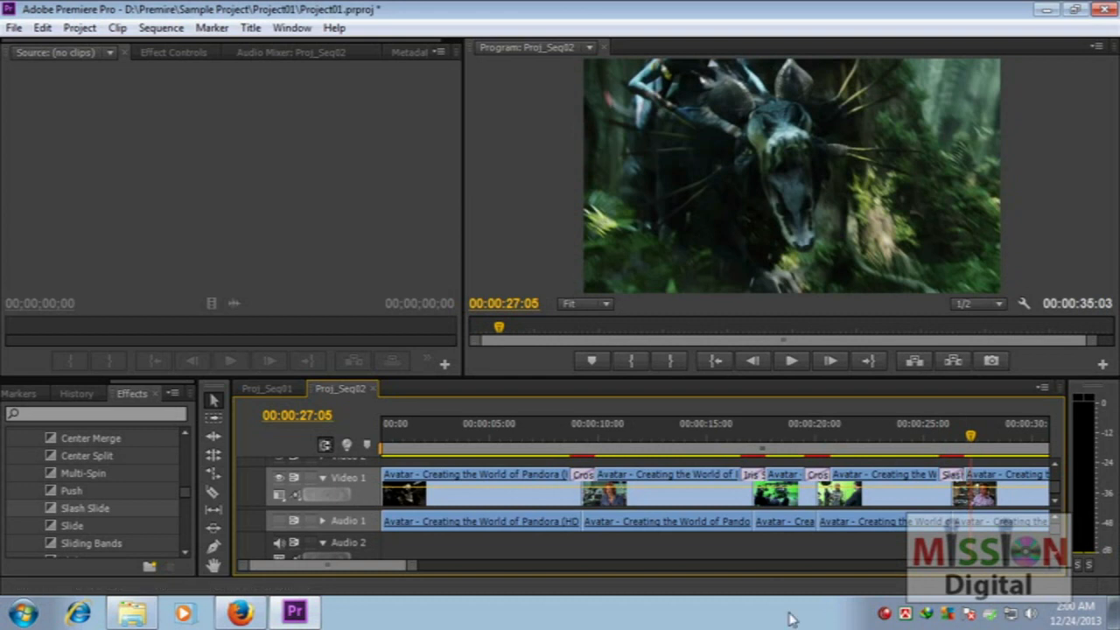
# Show the 3D Motion transitions and clear the Cross Zoom from the cut between the third and fourth segments
pyautogui.moveTo(391, 567)
pyautogui.mouseDown()
pyautogui.moveTo(425, 570)
pyautogui.moveTo(385, 574)
pyautogui.mouseUp()
pyautogui.moveTo(181, 496); pyautogui.dragTo(181, 441)
pyautogui.click(26, 524)
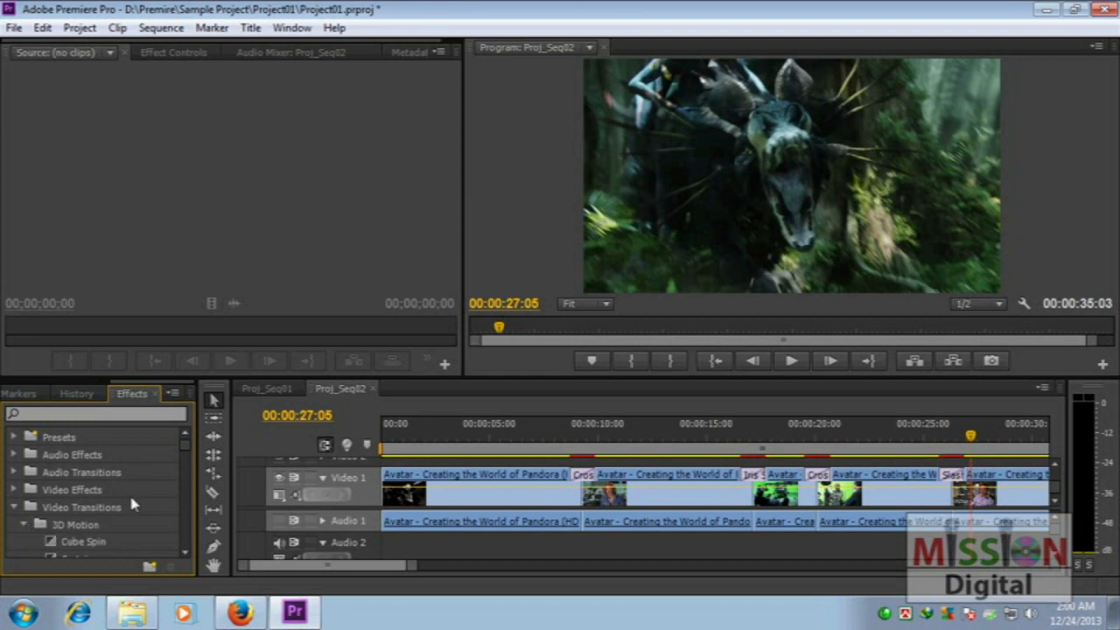
pyautogui.scroll(-3, 184, 442)
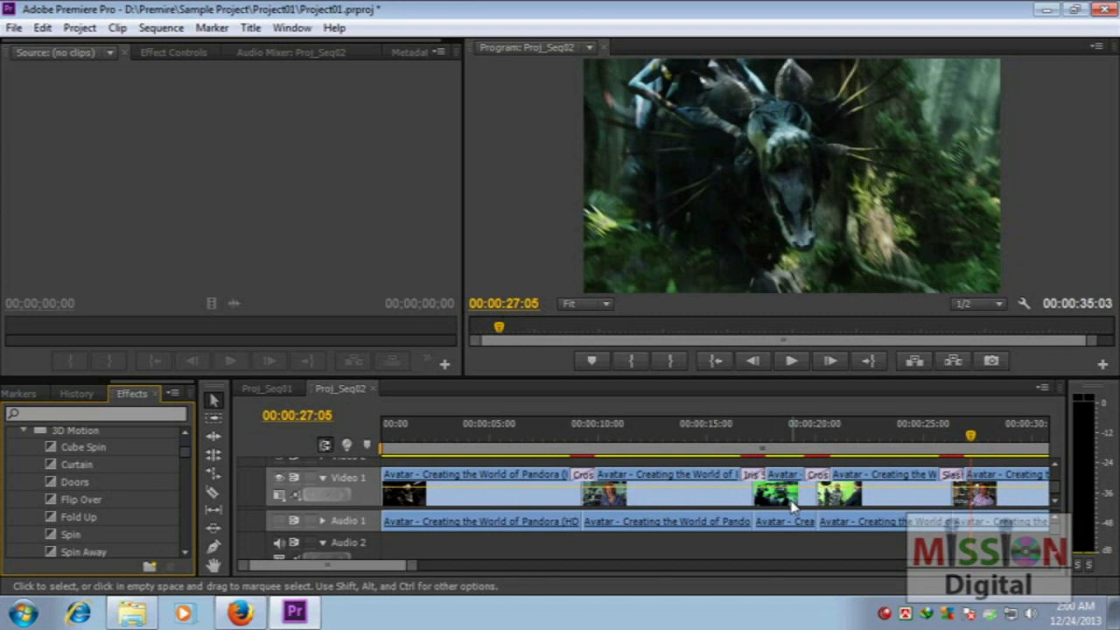
pyautogui.click(805, 432)
pyautogui.moveTo(810, 432); pyautogui.dragTo(819, 432)
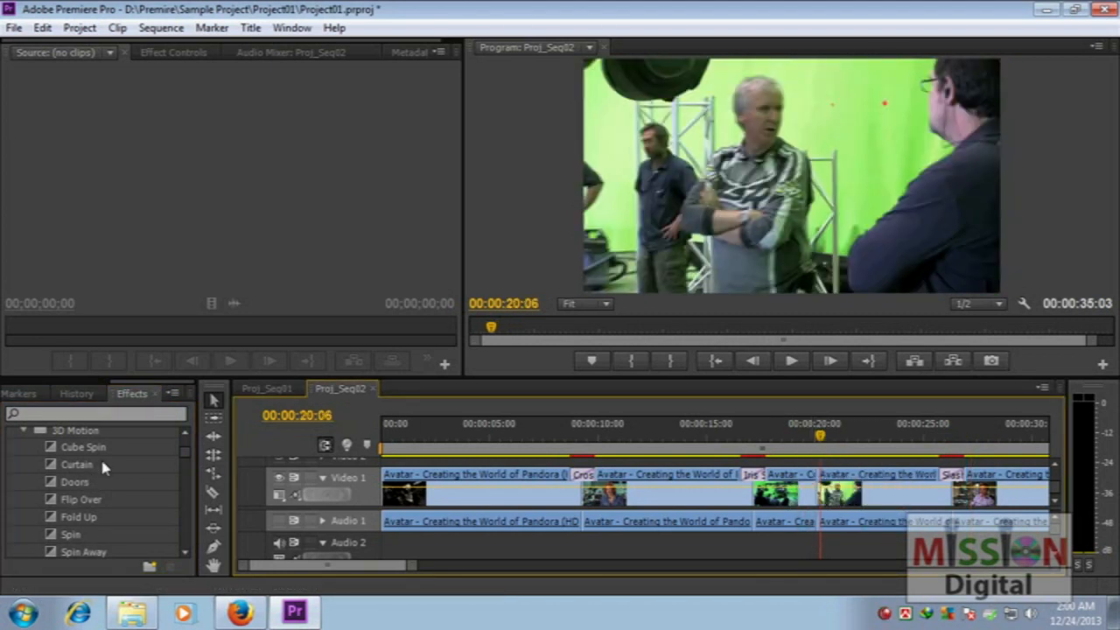
# Try Cube Spin between the third and fourth segments, scrub across it, and undo it
pyautogui.moveTo(102, 449); pyautogui.dragTo(816, 481)
pyautogui.moveTo(812, 437)
pyautogui.mouseDown()
pyautogui.moveTo(802, 440)
pyautogui.moveTo(825, 446)
pyautogui.mouseUp()
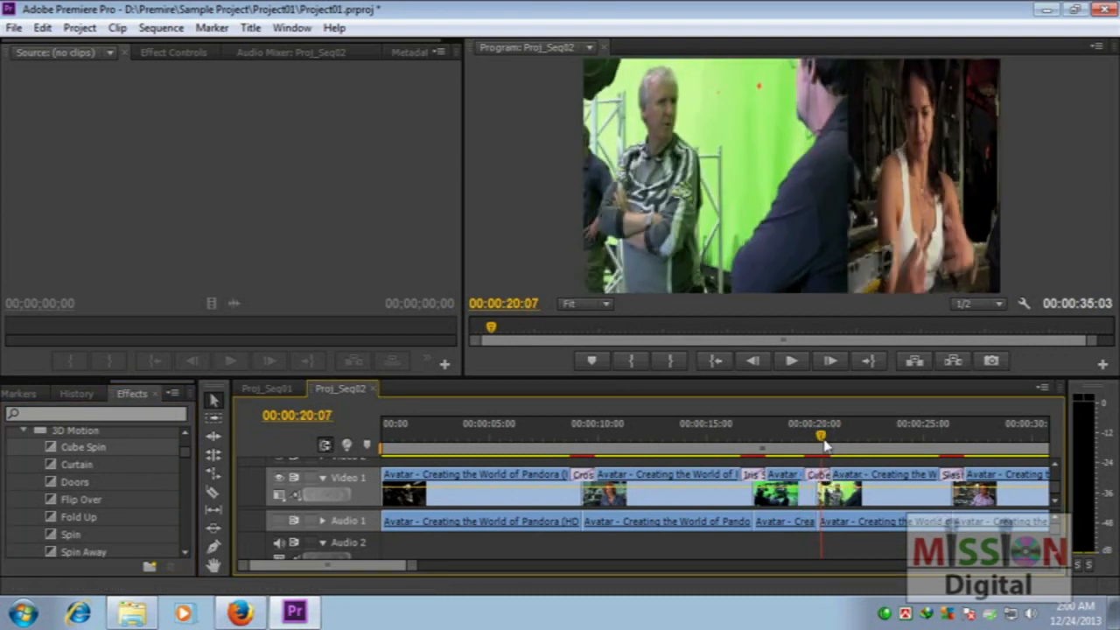
pyautogui.hotkey('ctrl', 'z')
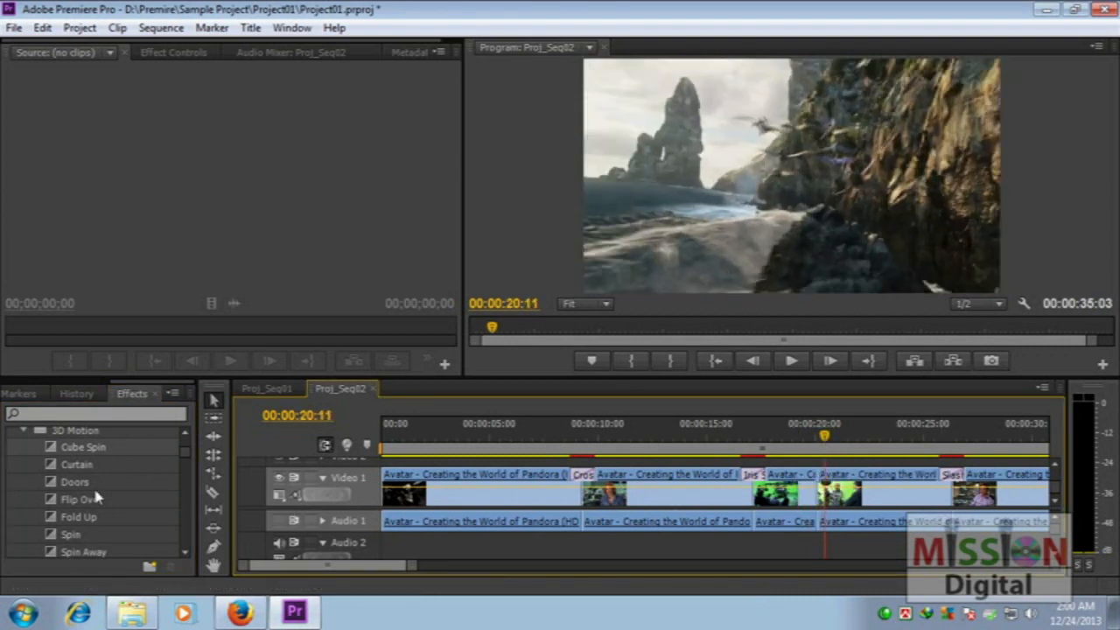
pyautogui.moveTo(185, 447); pyautogui.dragTo(185, 451)
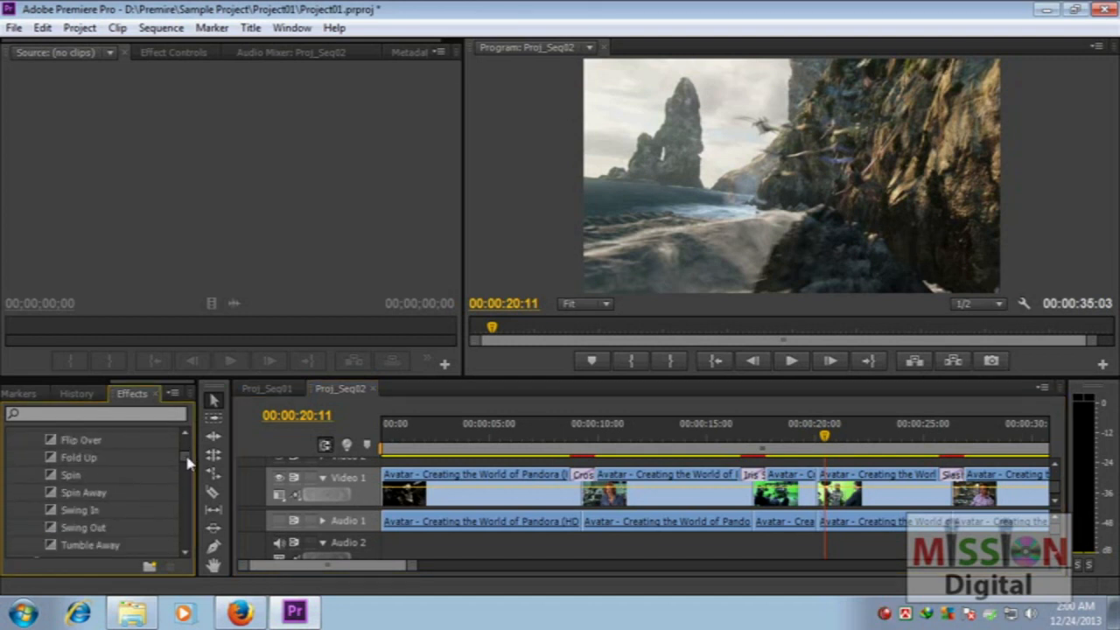
# Try Spin on the cut between the third and fourth Avatar segments, scrub to 00:00:20:03 to preview it, and remove it
pyautogui.moveTo(73, 475); pyautogui.dragTo(819, 488)
pyautogui.moveTo(823, 435)
pyautogui.mouseDown()
pyautogui.moveTo(803, 438)
pyautogui.moveTo(817, 437)
pyautogui.mouseUp()
pyautogui.click(817, 475)
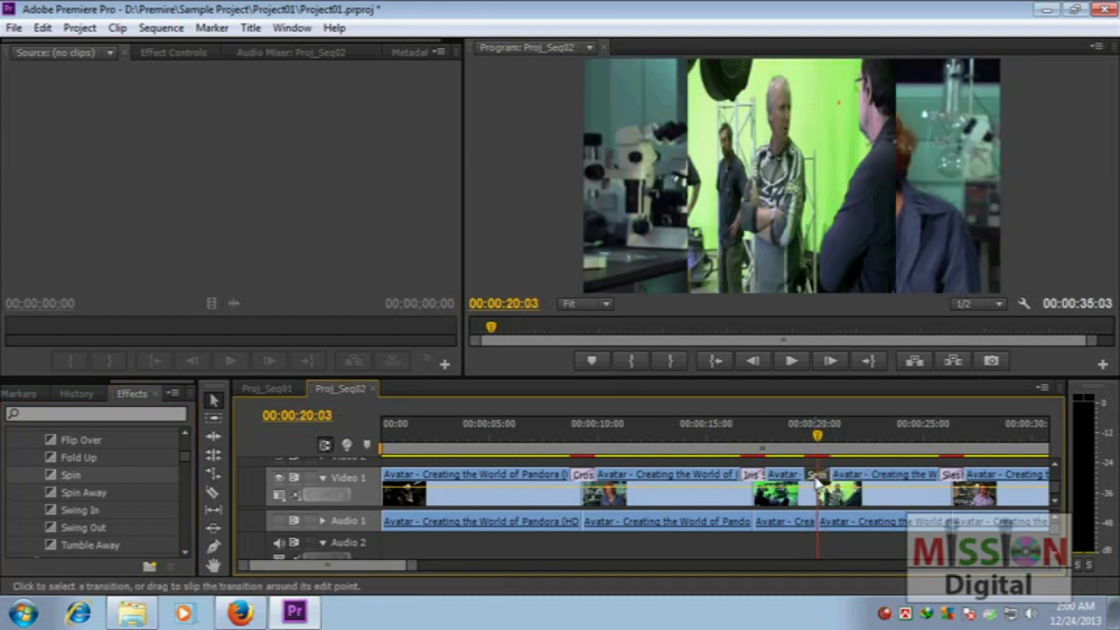
pyautogui.press('Delete')
# Apply Spin Away to the cut between the third and fourth Avatar segments and scrub the sequence to 00:00:18:10
pyautogui.moveTo(80, 495); pyautogui.dragTo(853, 472)
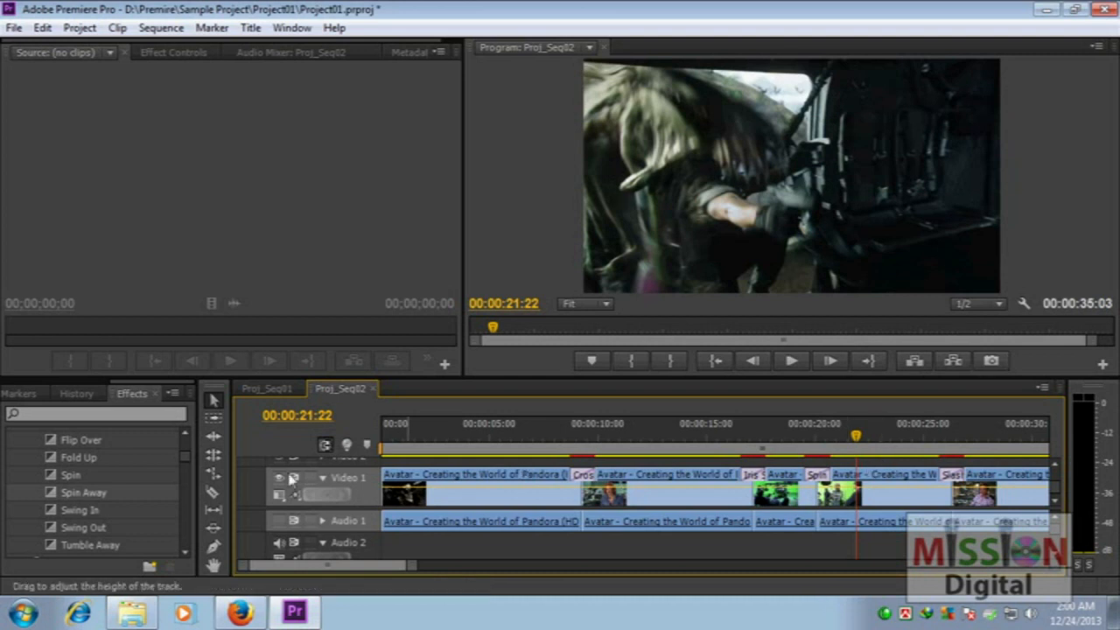
pyautogui.press('-')
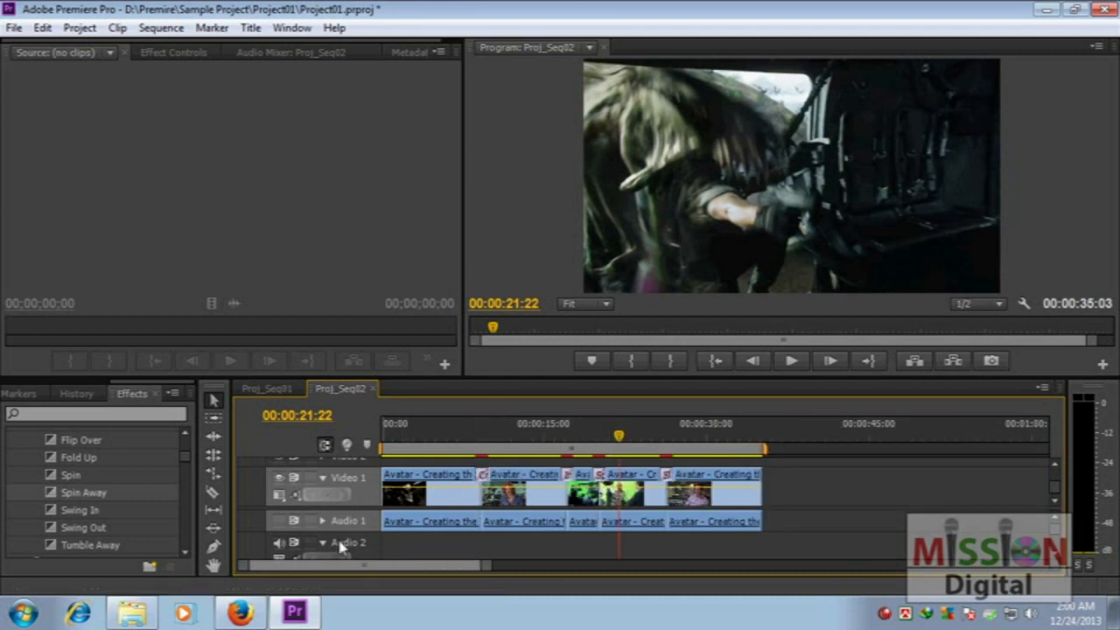
pyautogui.moveTo(508, 437); pyautogui.dragTo(579, 437)
# Collapse the 3D Motion and Video Transitions folders in the effects list
pyautogui.click(182, 451)
pyautogui.scroll(3, 184, 459)
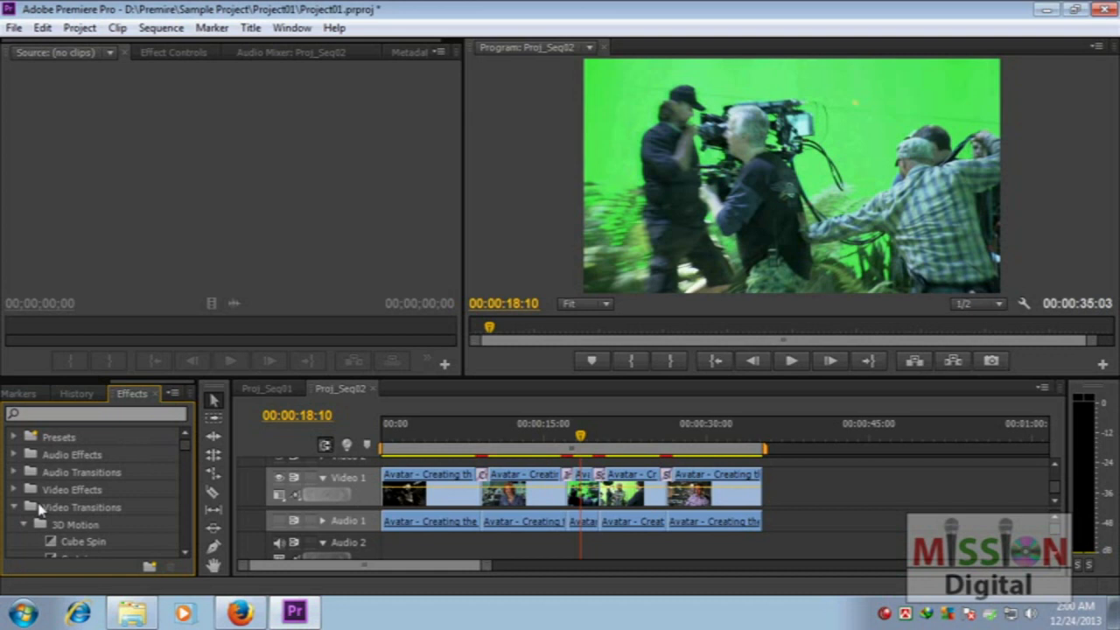
pyautogui.click(18, 527)
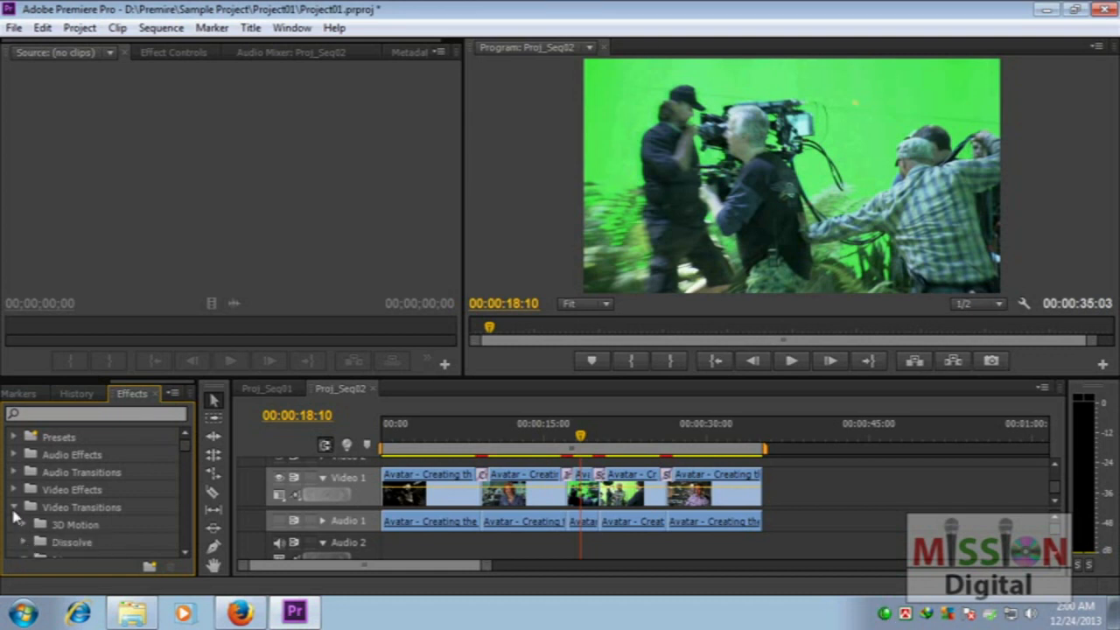
pyautogui.click(13, 509)
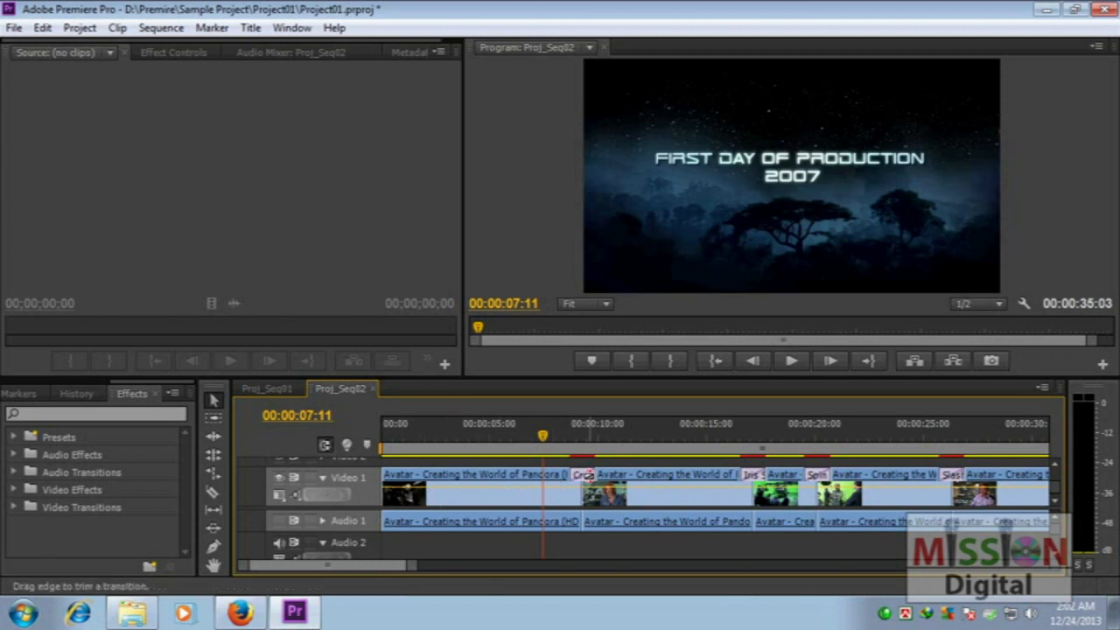
# Select the Cross Dissolve between the first two segments and park the playhead just before it at 00:00:08:14
pyautogui.moveTo(390, 567)
pyautogui.mouseDown()
pyautogui.moveTo(403, 568)
pyautogui.moveTo(388, 569)
pyautogui.mouseUp()
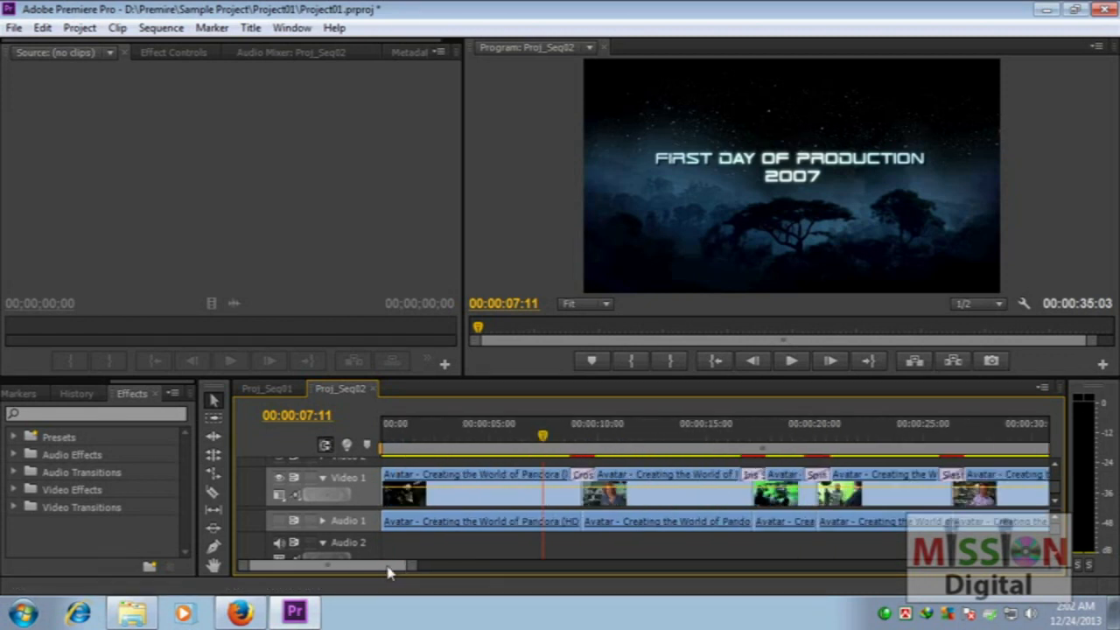
pyautogui.moveTo(553, 440)
pyautogui.mouseDown()
pyautogui.moveTo(585, 441)
pyautogui.moveTo(569, 440)
pyautogui.mouseUp()
pyautogui.click(574, 440)
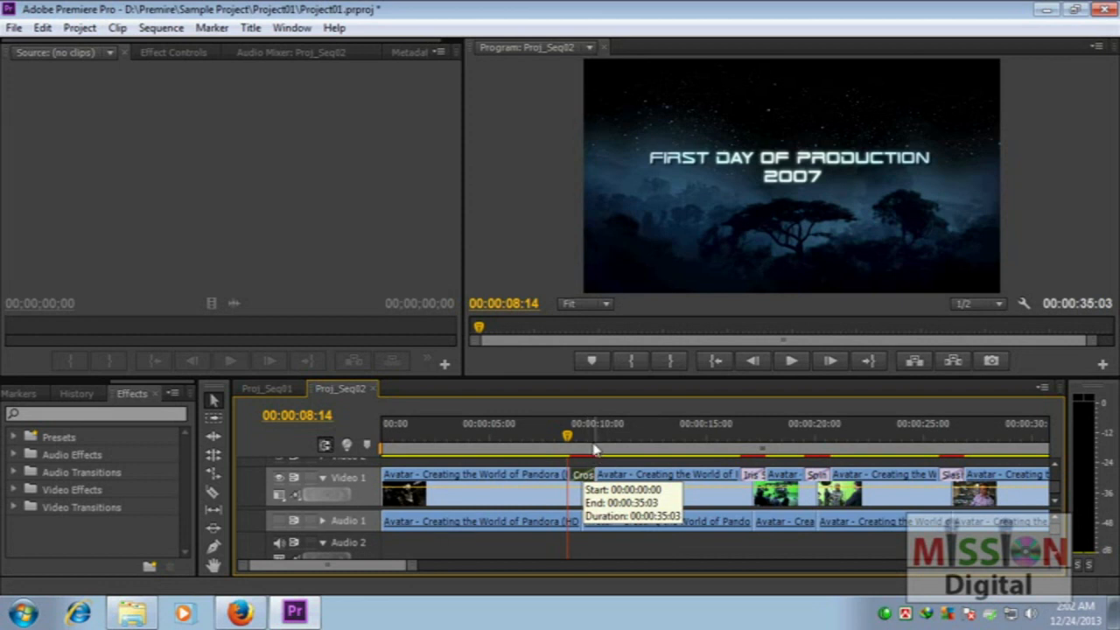
pyautogui.press('=')
pyautogui.press('=')
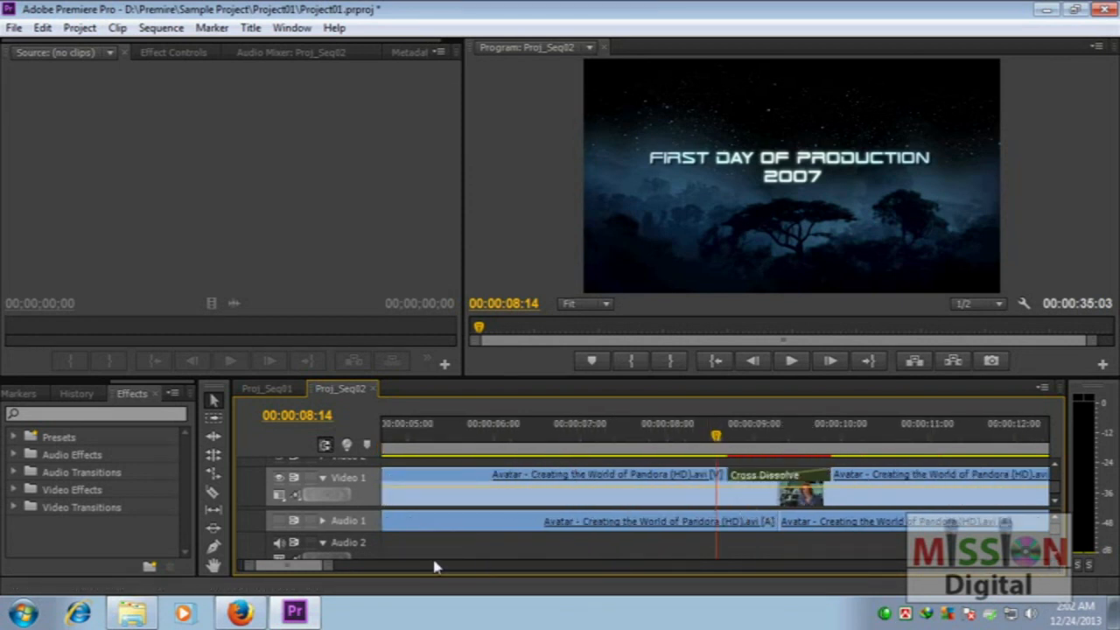
# Examine the Cross Dissolve, Iris Star, Spin Away and Slash Slide transitions along Proj_Seq02 at closer and wider timeline scales
pyautogui.scroll(-3, 308, 567)
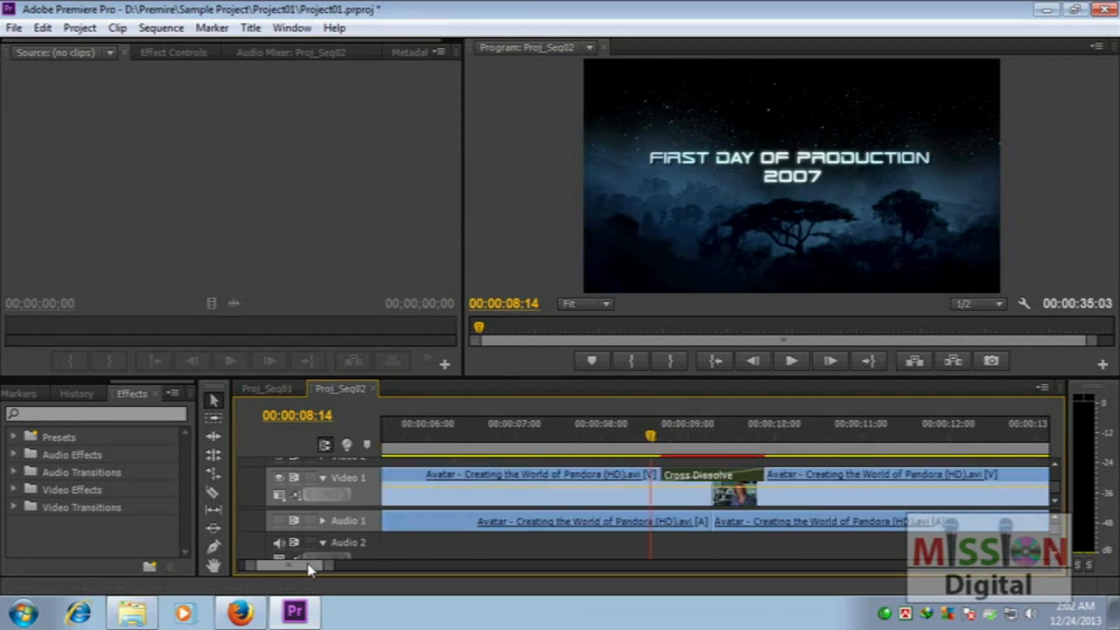
pyautogui.scroll(-10, 307, 567)
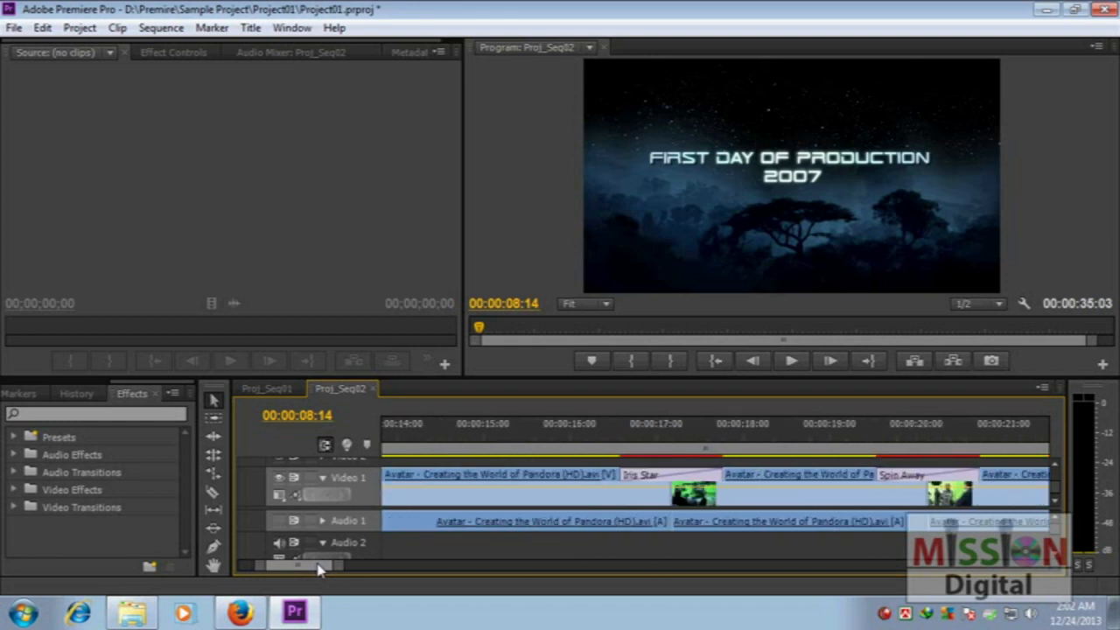
pyautogui.scroll(-4, 319, 569)
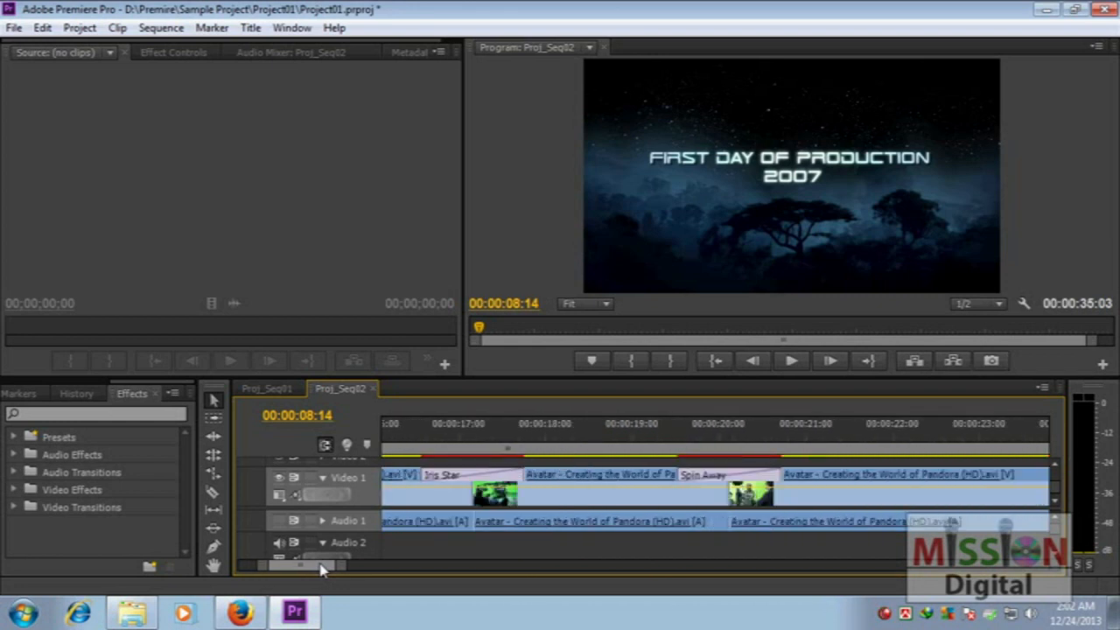
pyautogui.scroll(-8, 319, 569)
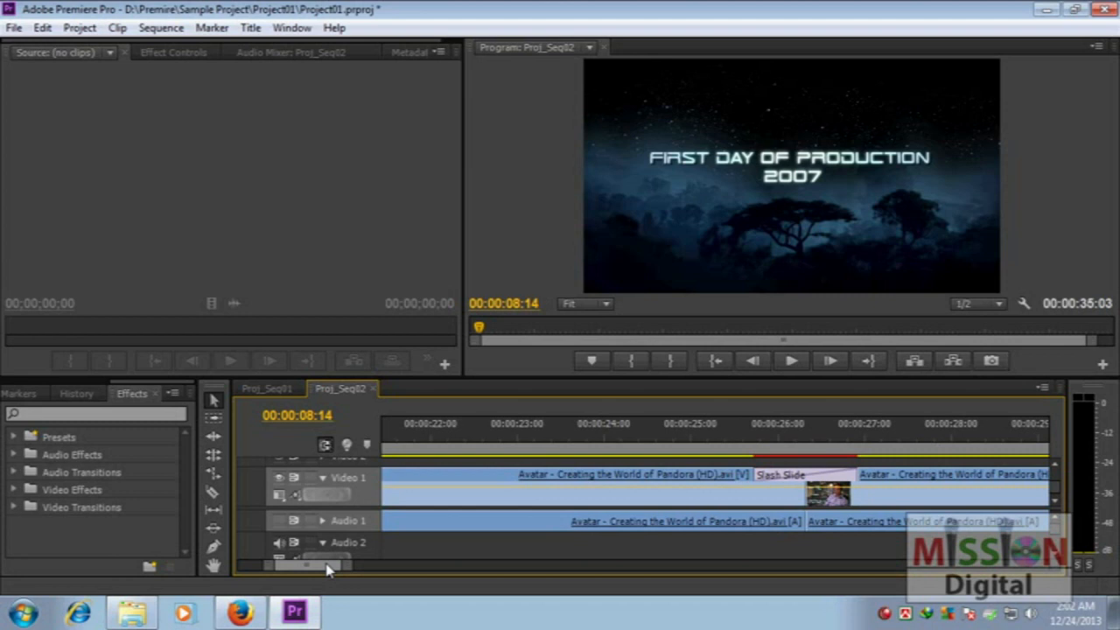
pyautogui.moveTo(328, 569); pyautogui.dragTo(302, 569)
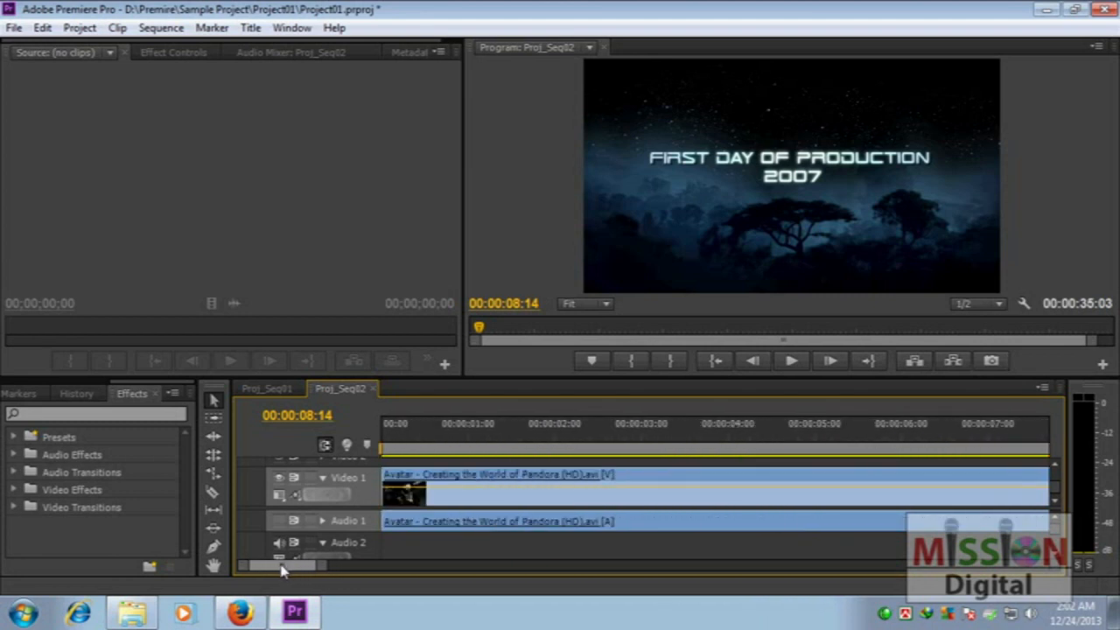
pyautogui.press('-')
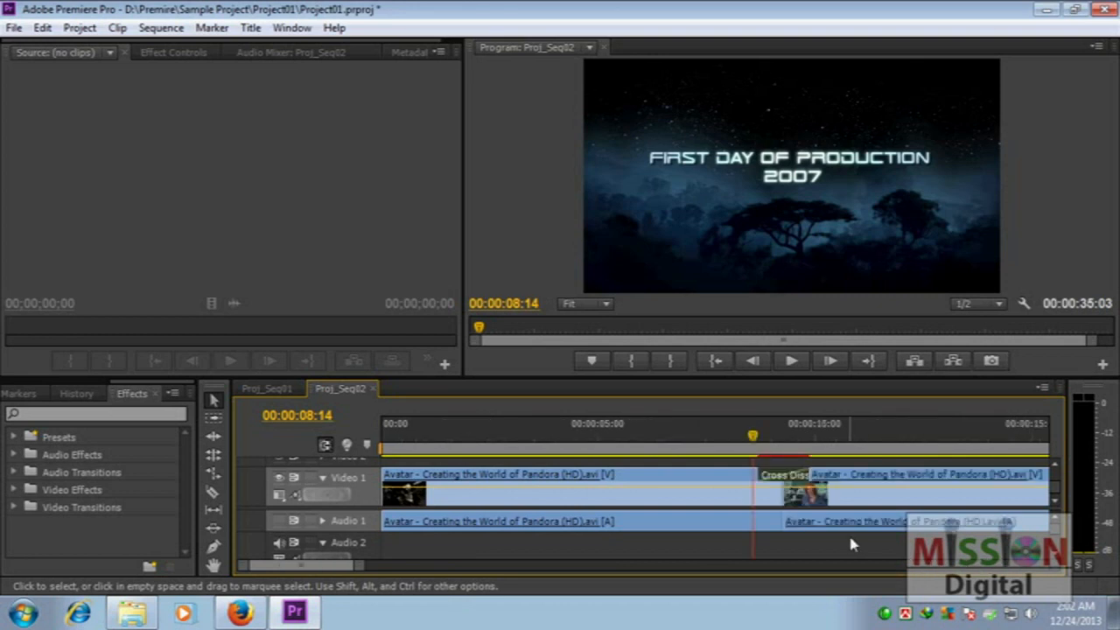
pyautogui.press('-')
pyautogui.press('=')
pyautogui.press('=')
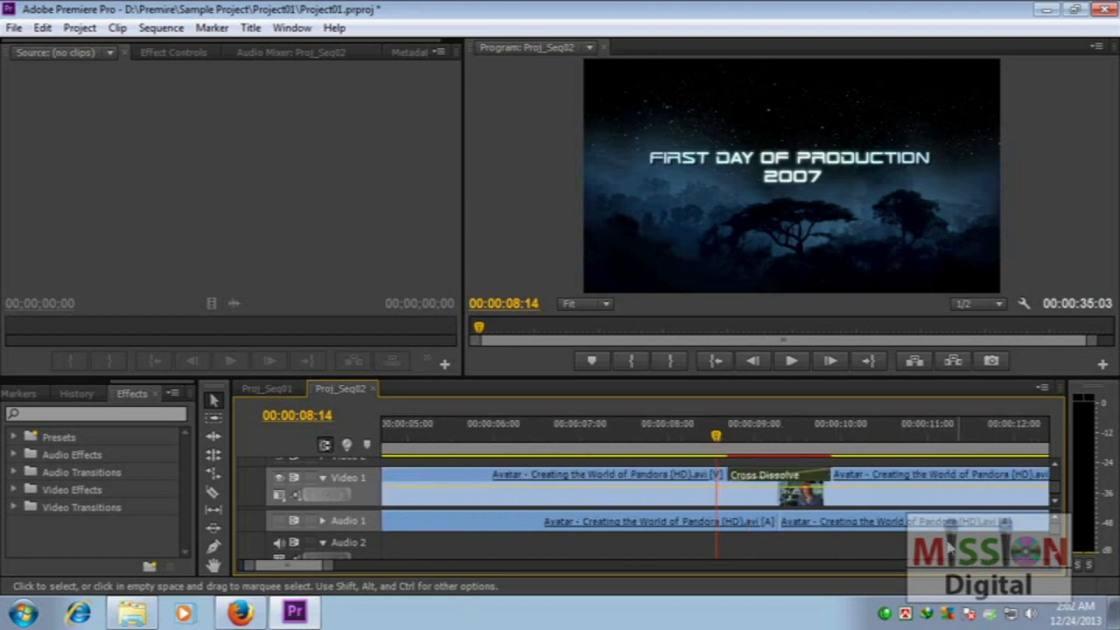
pyautogui.press('-')
pyautogui.press('-')
pyautogui.press('-')
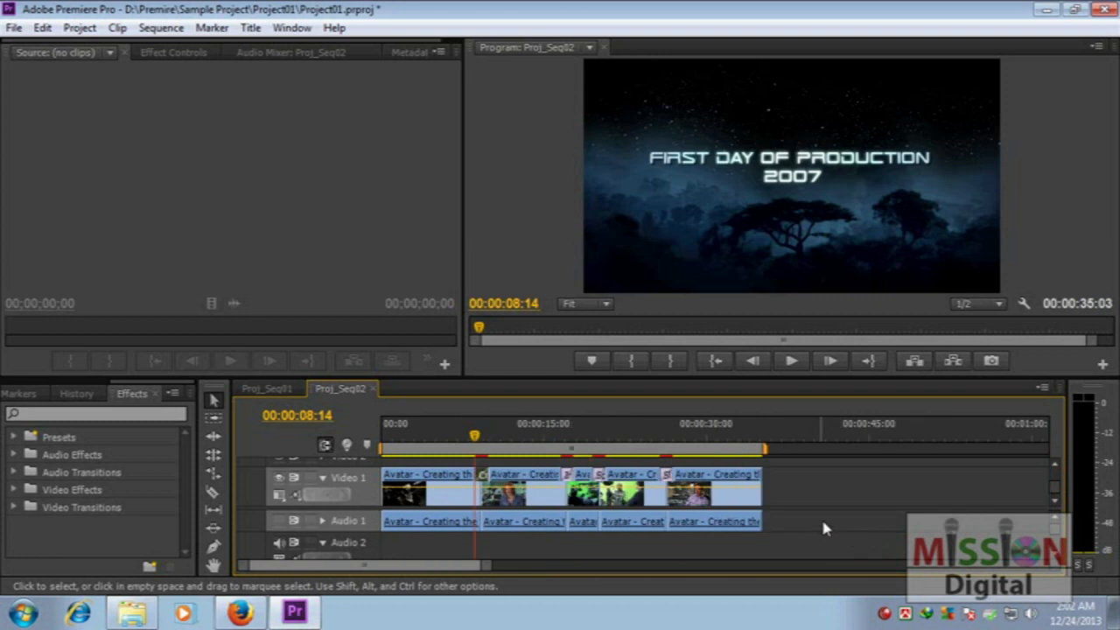
# Play the sequence through the Slash Slide transition and stop at 00:00:27:04
pyautogui.moveTo(662, 435); pyautogui.dragTo(568, 445)
pyautogui.press('=')
pyautogui.press('=')
pyautogui.press('=')
pyautogui.press('space')
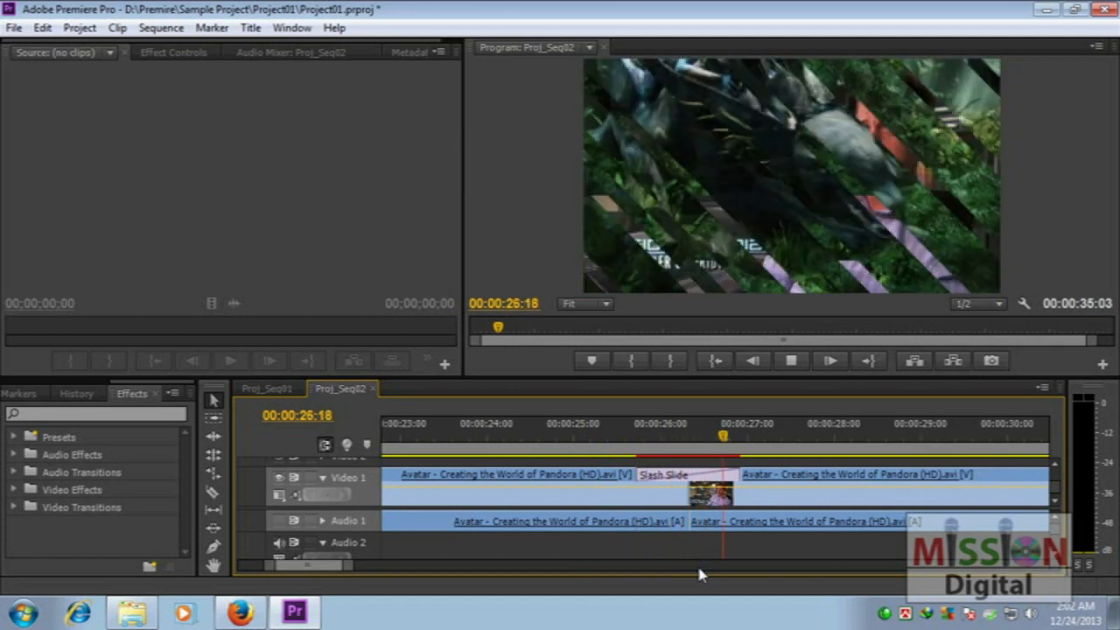
pyautogui.press('space')
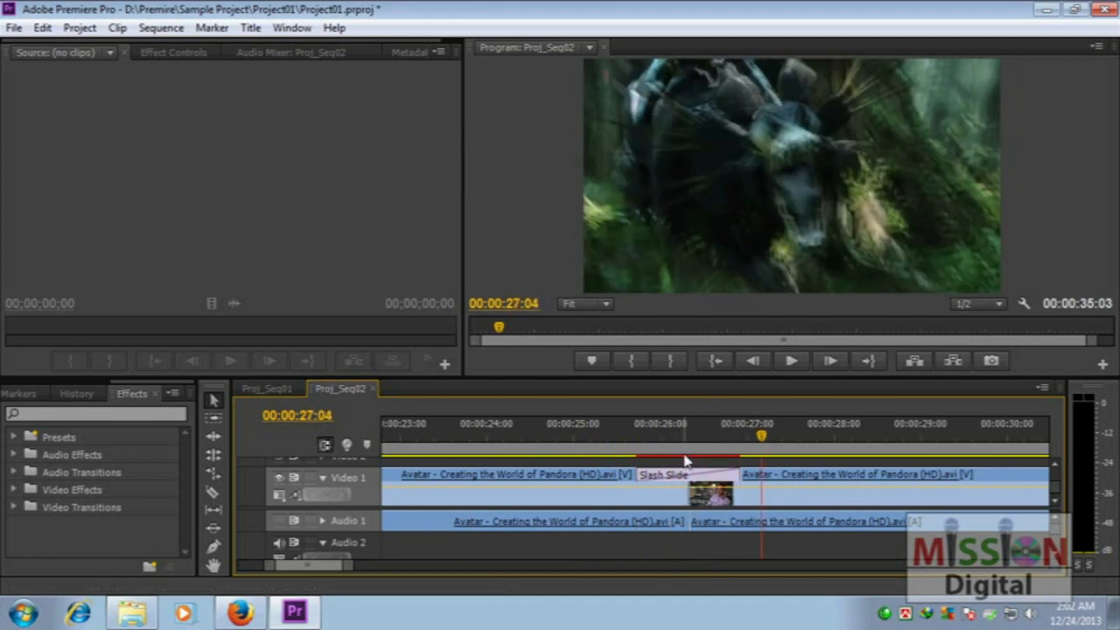
# Mark the span of the Slash Slide transition with an In point at 00:00:25:18 and an Out point at 00:00:26:22
pyautogui.moveTo(645, 442)
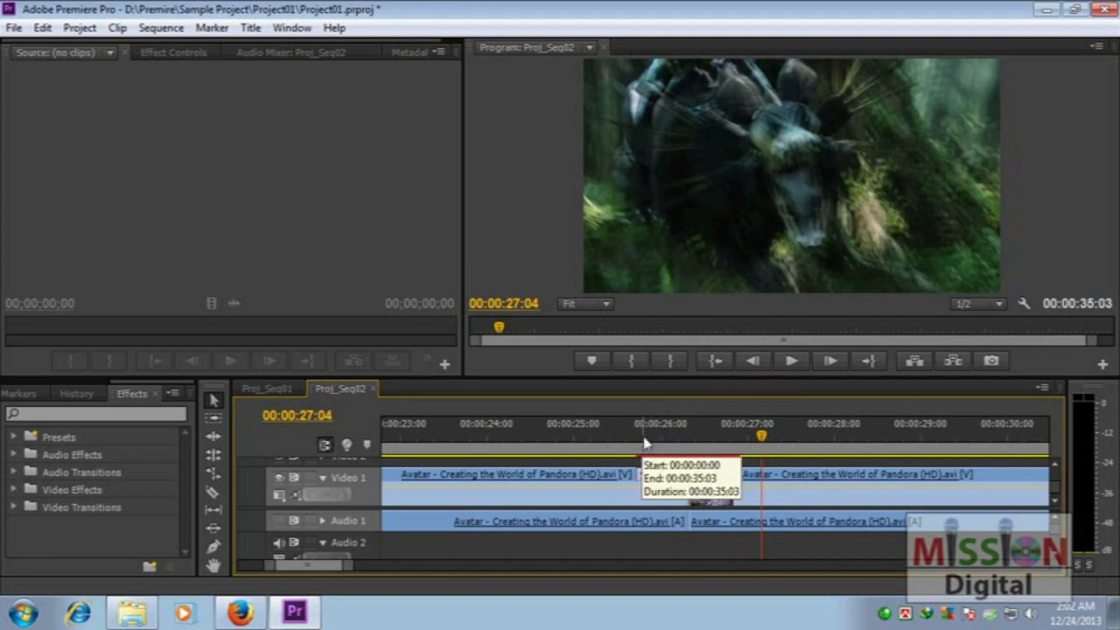
pyautogui.moveTo(645, 437); pyautogui.dragTo(679, 439)
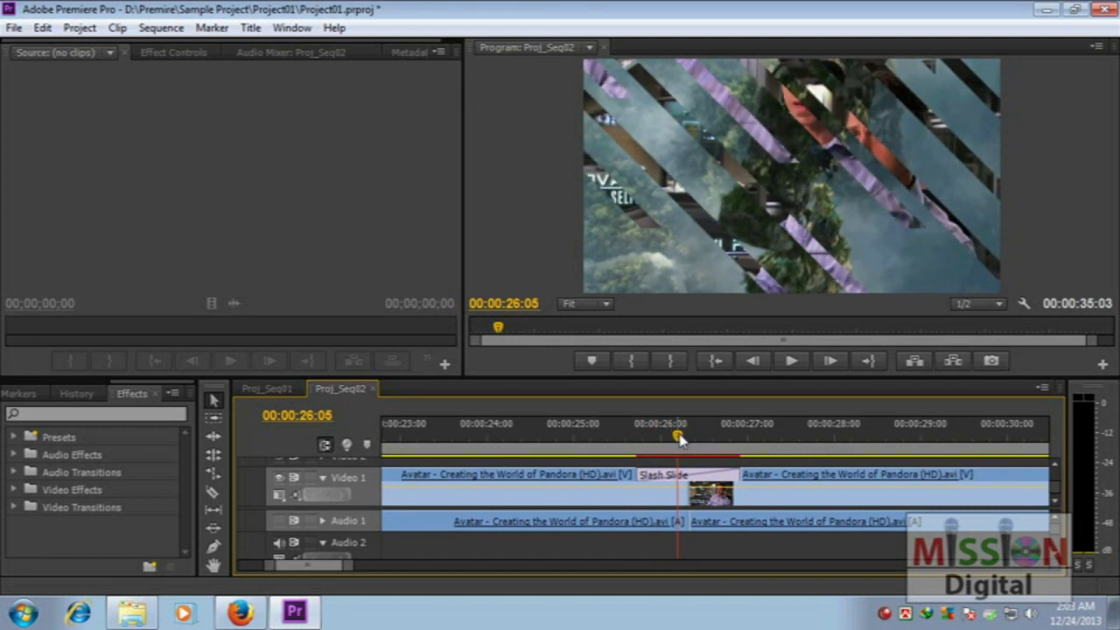
pyautogui.moveTo(678, 439); pyautogui.dragTo(643, 439)
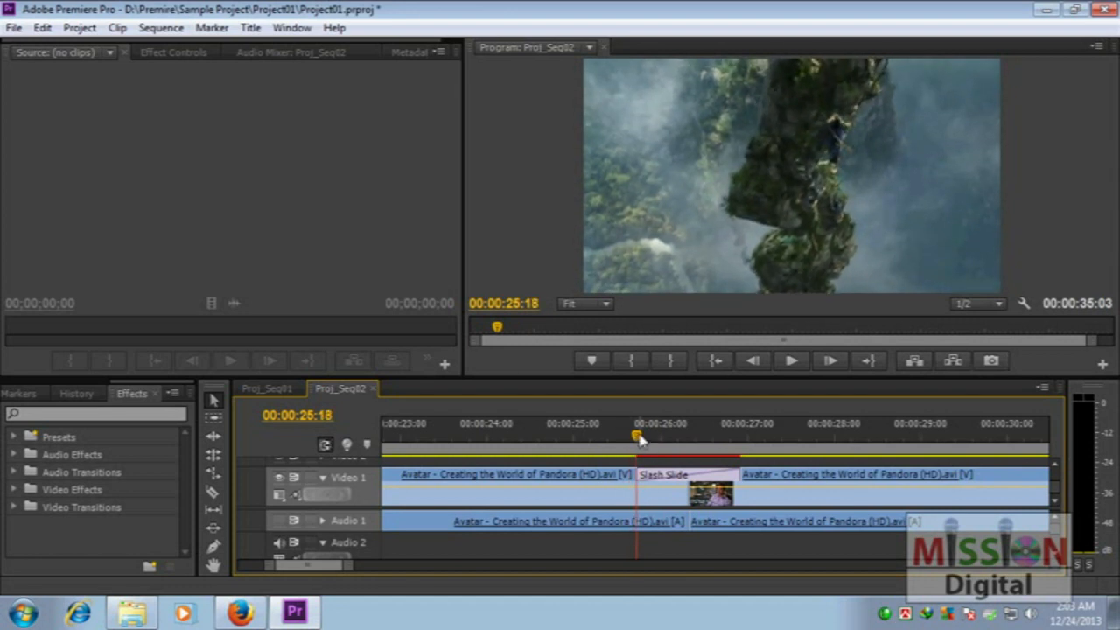
pyautogui.press('i')
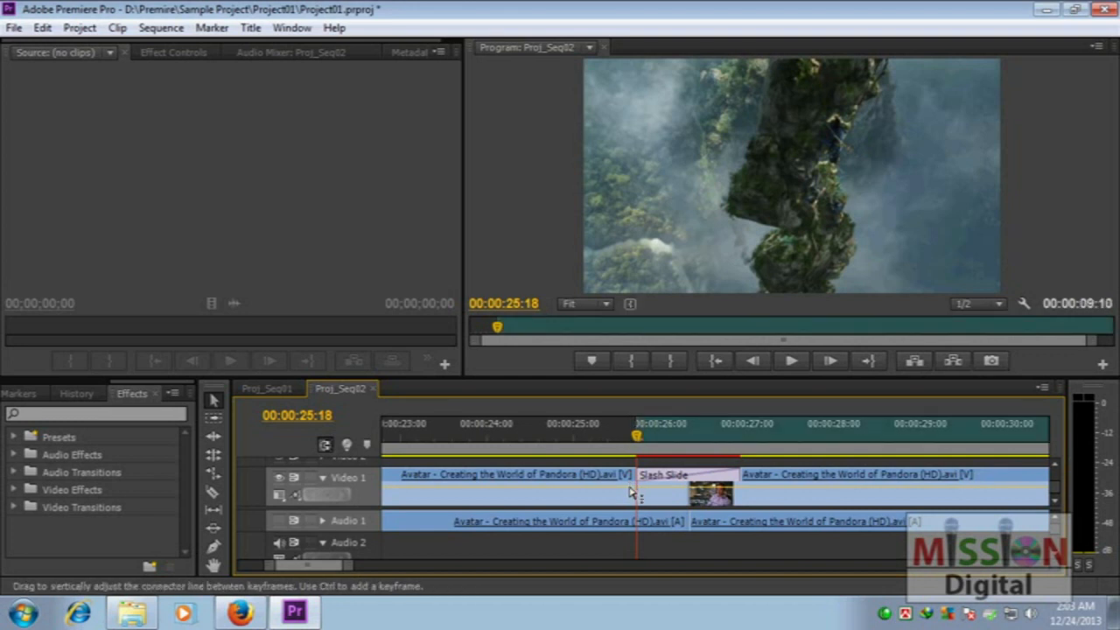
pyautogui.moveTo(636, 437); pyautogui.dragTo(740, 444)
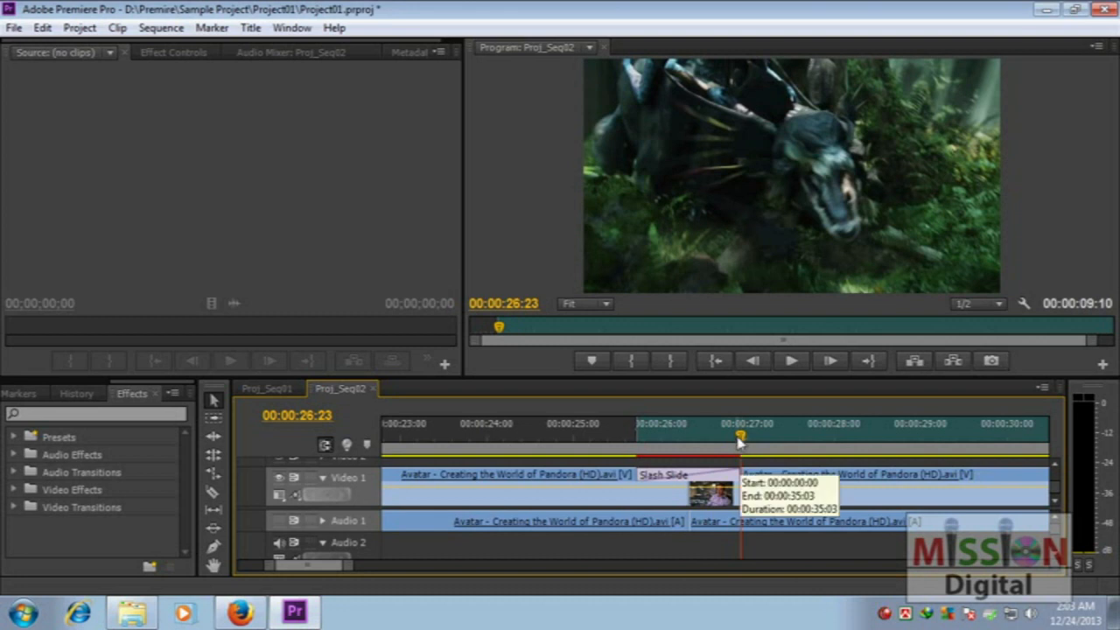
pyautogui.press('Left')
pyautogui.press('o')
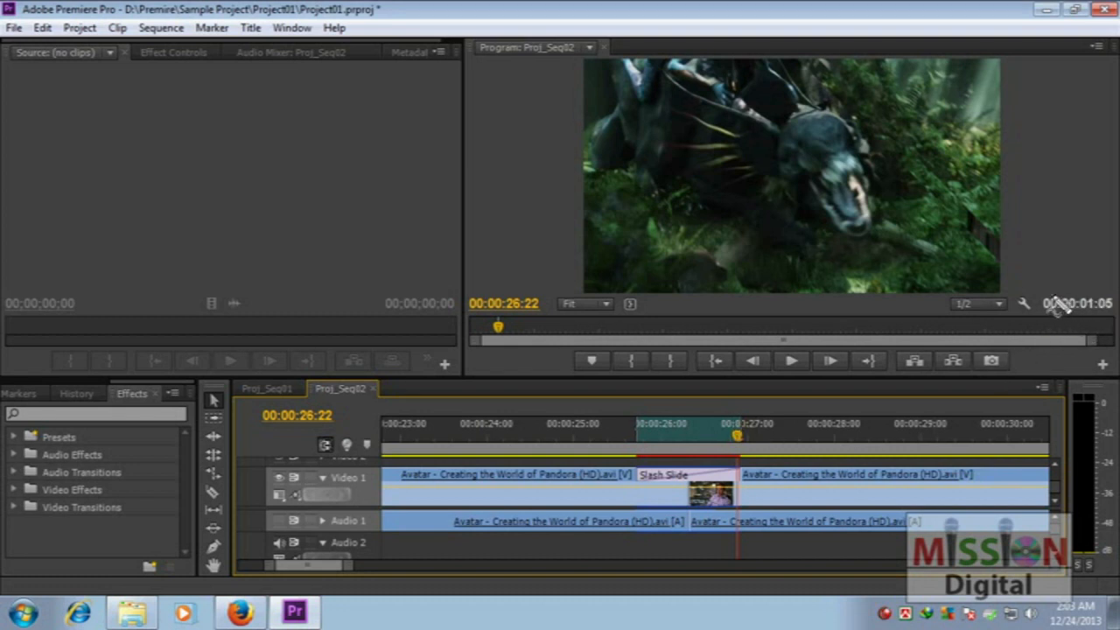
pyautogui.moveTo(1056, 286)
pyautogui.mouseDown()
pyautogui.moveTo(1084, 288)
pyautogui.moveTo(1118, 293)
pyautogui.mouseUp()
pyautogui.moveTo(1087, 328); pyautogui.dragTo(1075, 295)
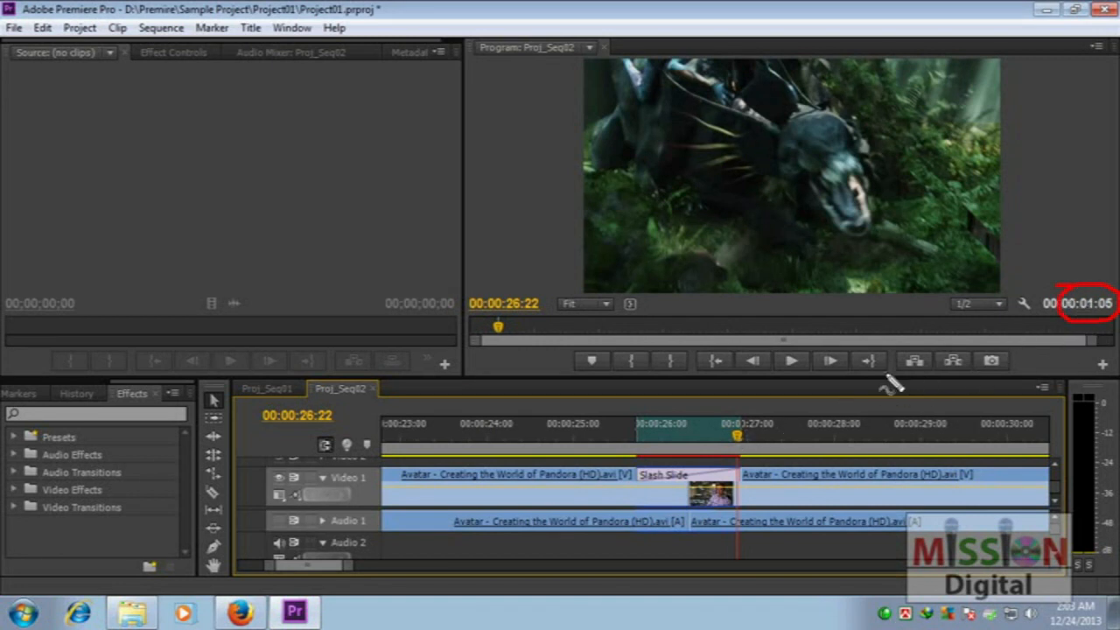
pyautogui.moveTo(1060, 321)
pyautogui.mouseDown()
pyautogui.moveTo(930, 380)
pyautogui.moveTo(722, 426)
pyautogui.moveTo(737, 418)
pyautogui.moveTo(742, 444)
pyautogui.mouseUp()
pyautogui.moveTo(652, 397); pyautogui.dragTo(635, 455)
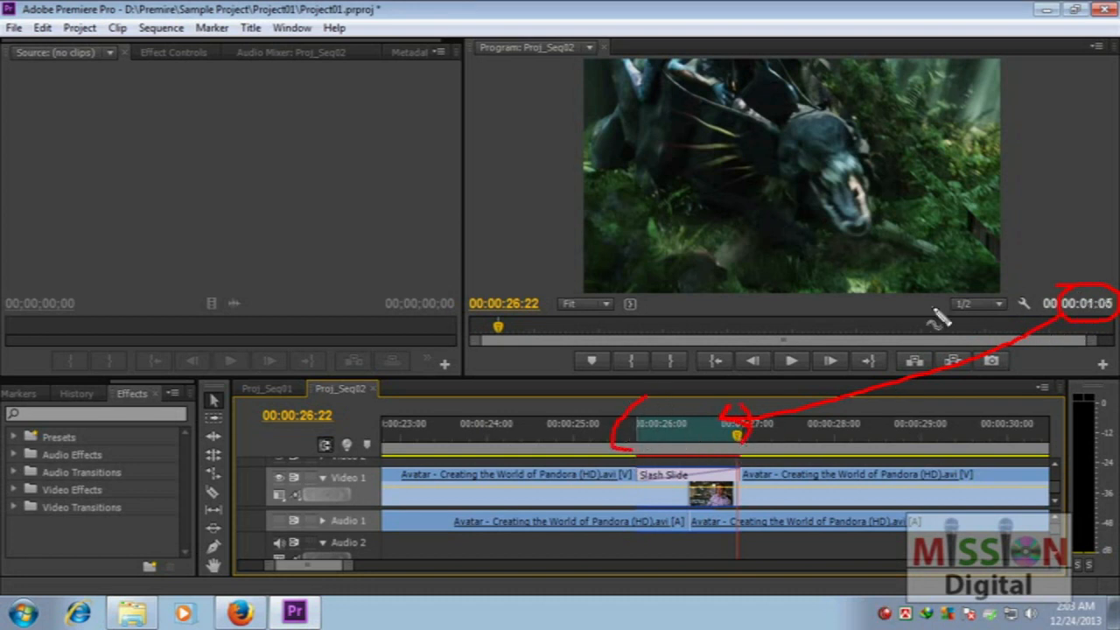
pyautogui.moveTo(639, 488)
pyautogui.mouseDown()
pyautogui.moveTo(697, 485)
pyautogui.moveTo(720, 499)
pyautogui.moveTo(744, 482)
pyautogui.moveTo(744, 473)
pyautogui.moveTo(662, 473)
pyautogui.mouseUp()
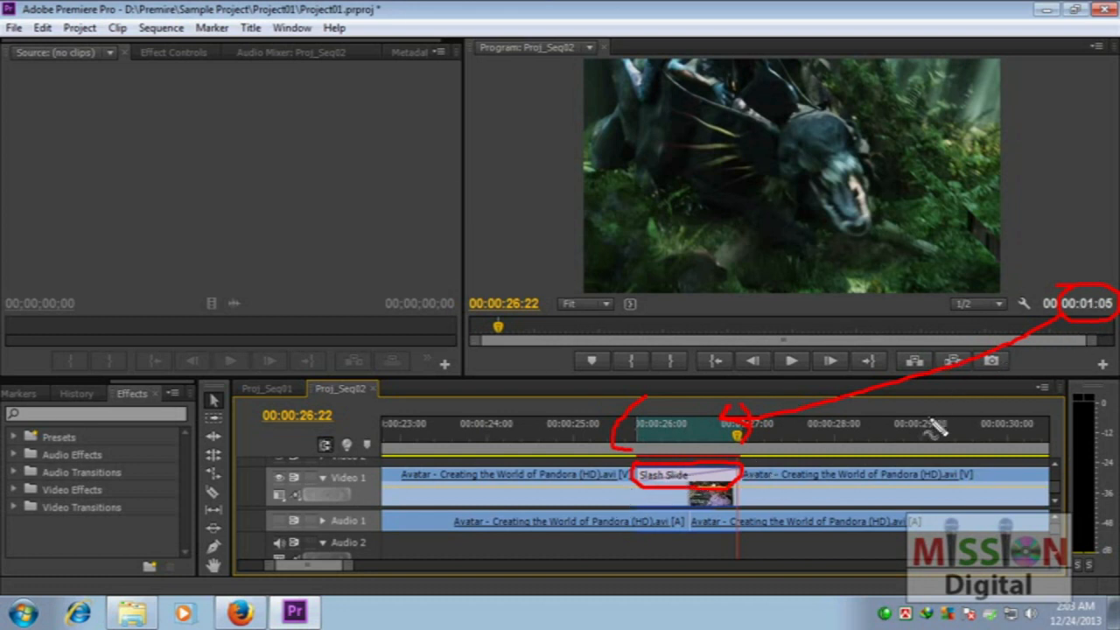
pyautogui.press('Escape')
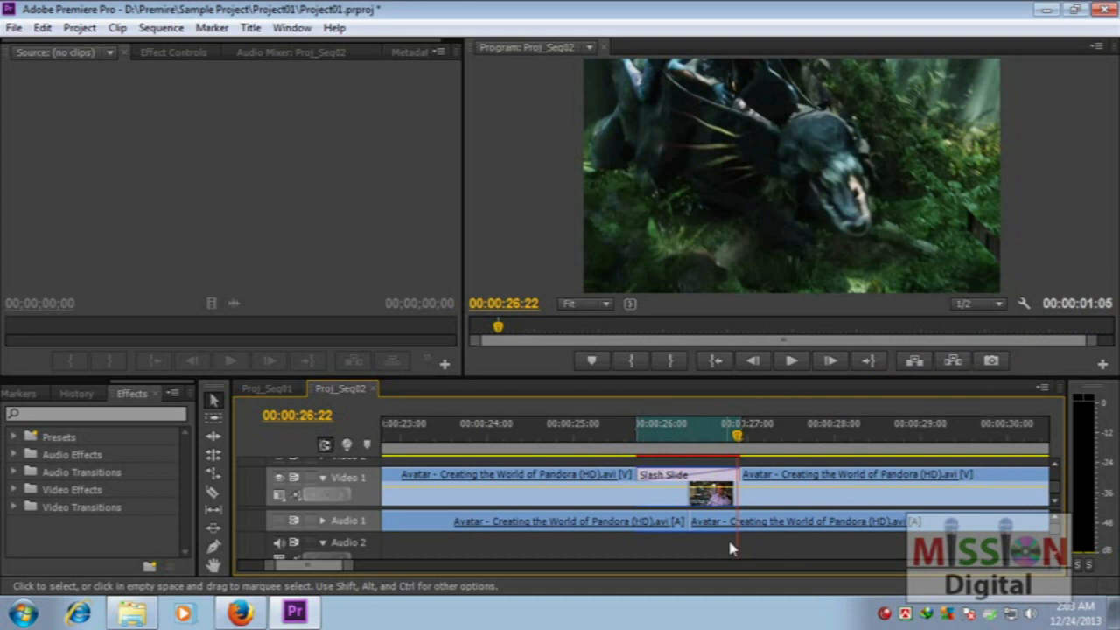
# Select the Slash Slide transition and make the Video 1 track taller
pyautogui.click(661, 480)
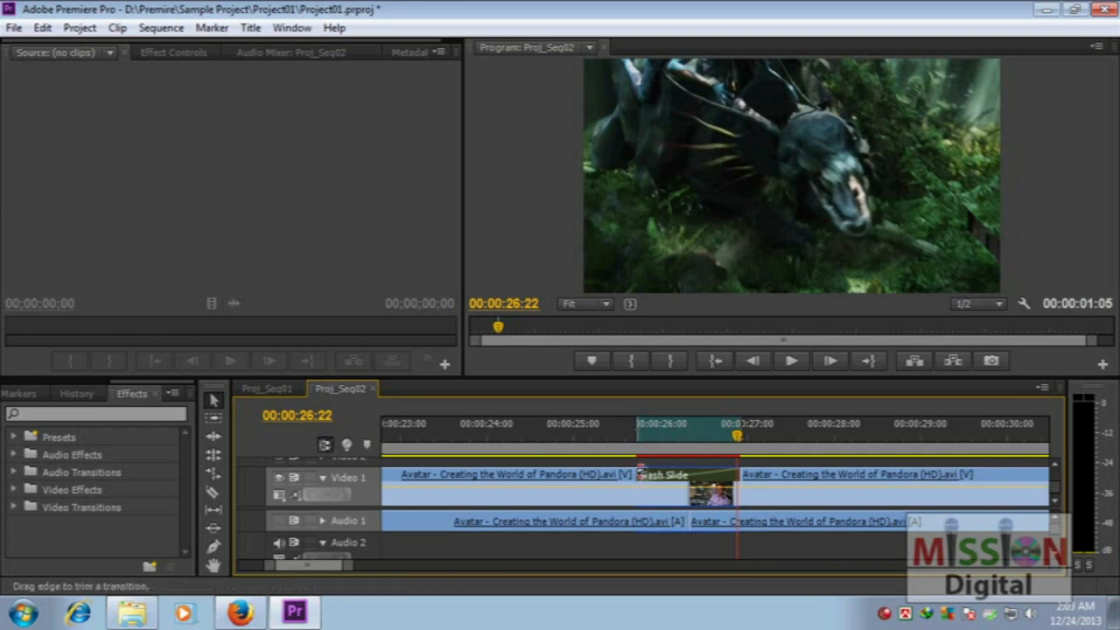
pyautogui.scroll(1, 374, 507)
pyautogui.click(370, 489)
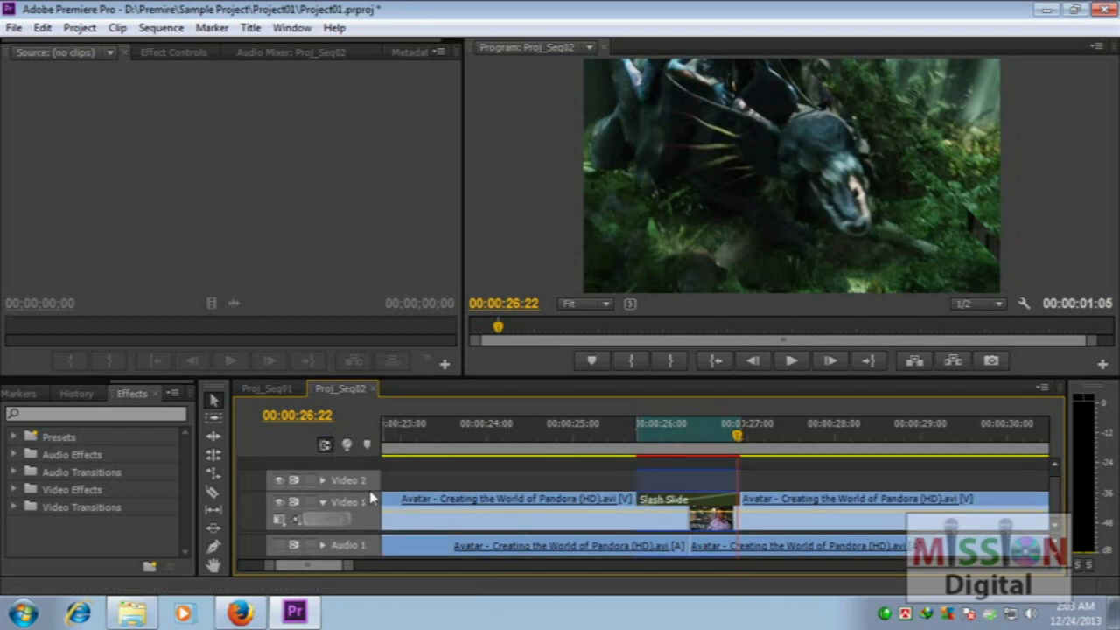
pyautogui.moveTo(373, 490); pyautogui.dragTo(374, 475)
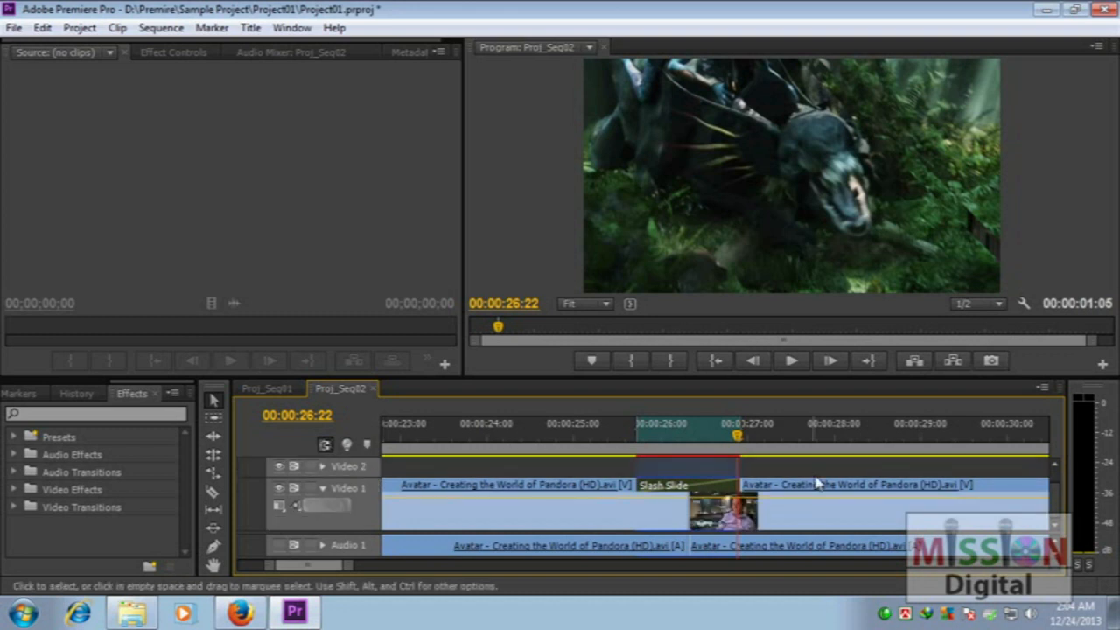
# Lengthen the Slash Slide transition by trimming its starting edge back to shortly after 00:00:25:00
pyautogui.scroll(2, 753, 481)
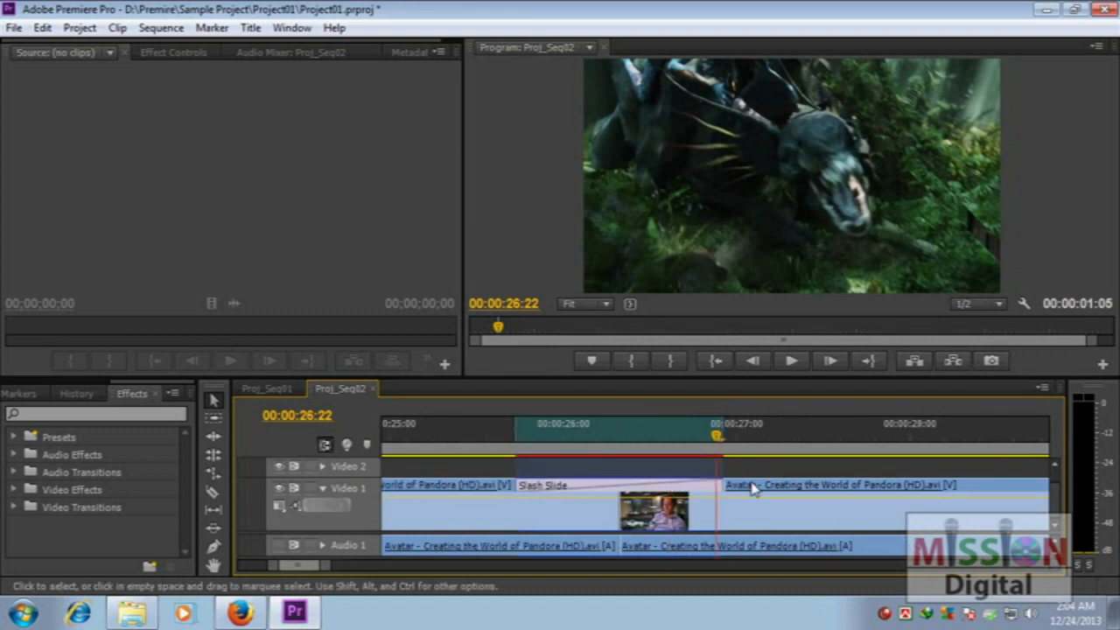
pyautogui.click(560, 495)
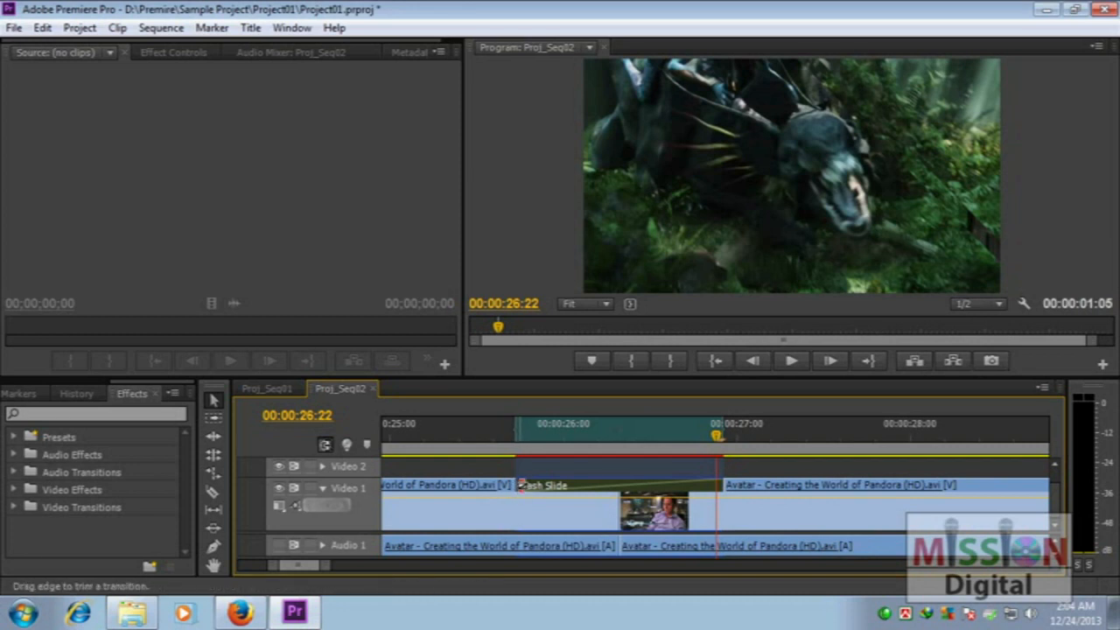
pyautogui.moveTo(508, 484); pyautogui.dragTo(413, 485)
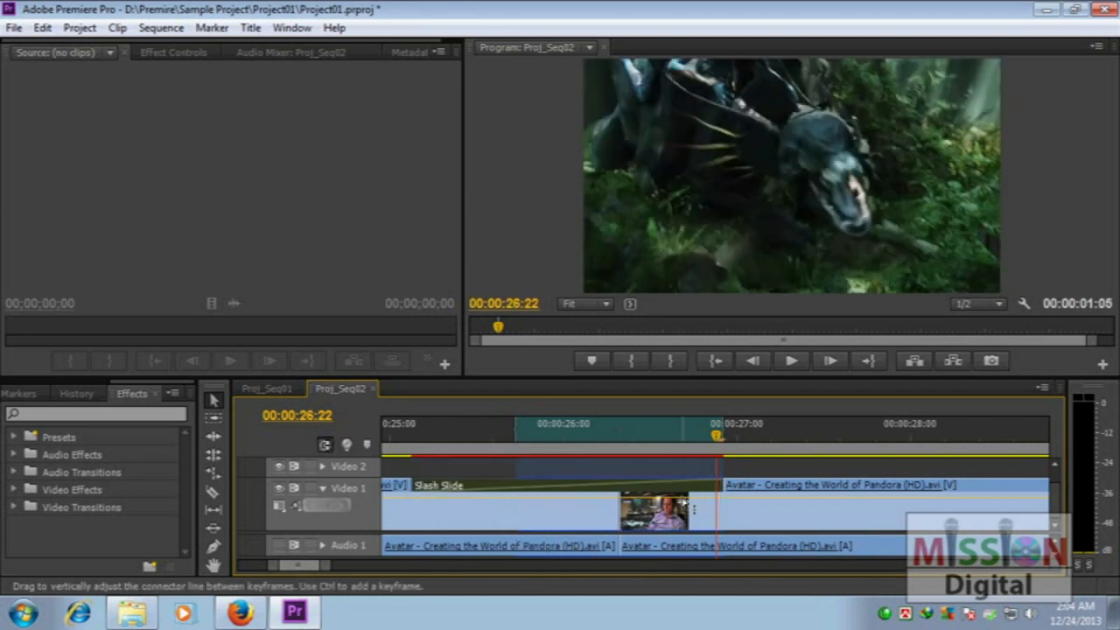
# Extend the ending edge of the Slash Slide transition to about 00:00:27:18 and widen the In and Out points to match its span
pyautogui.moveTo(720, 485); pyautogui.dragTo(866, 482)
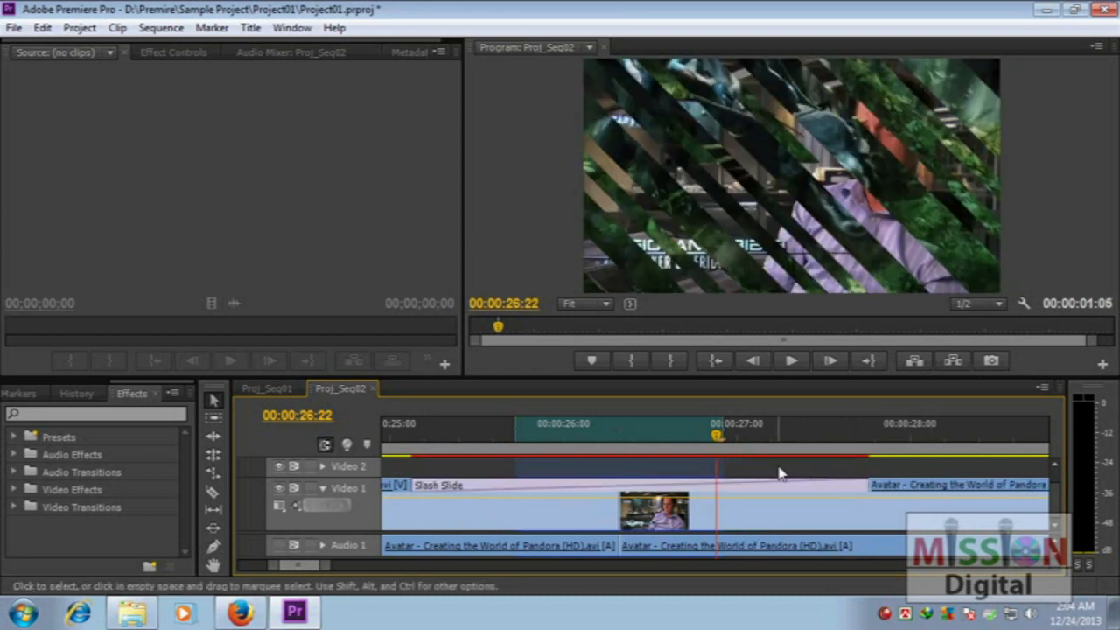
pyautogui.press('-')
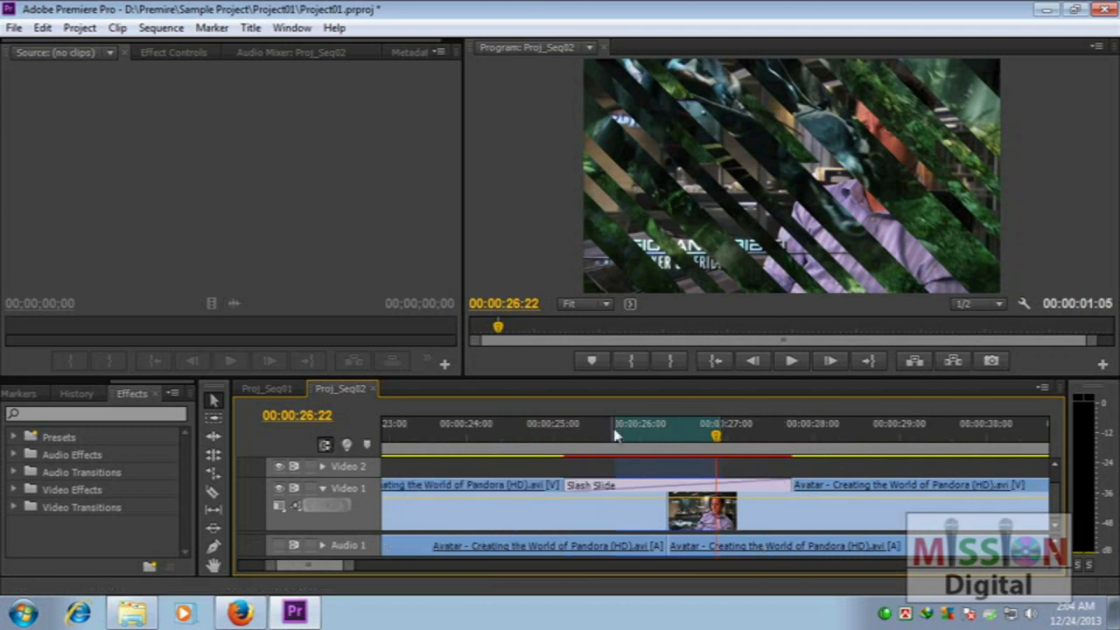
pyautogui.moveTo(616, 426); pyautogui.dragTo(565, 429)
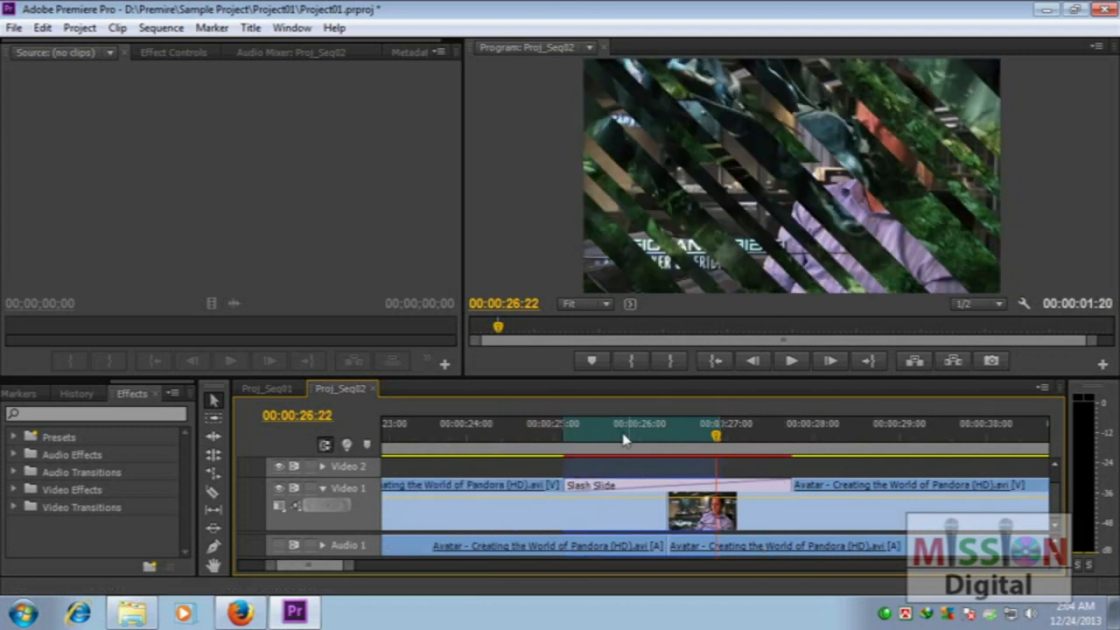
pyautogui.moveTo(717, 425); pyautogui.dragTo(792, 428)
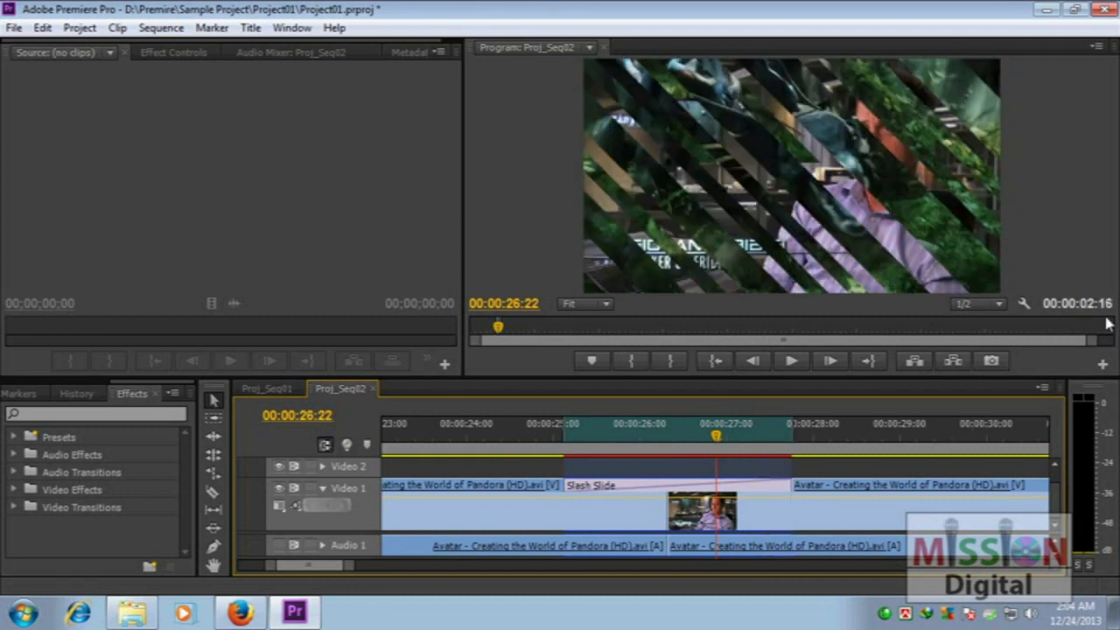
# Play the sequence from before the Slash Slide transition and stop at 00:00:28:24
pyautogui.press('-')
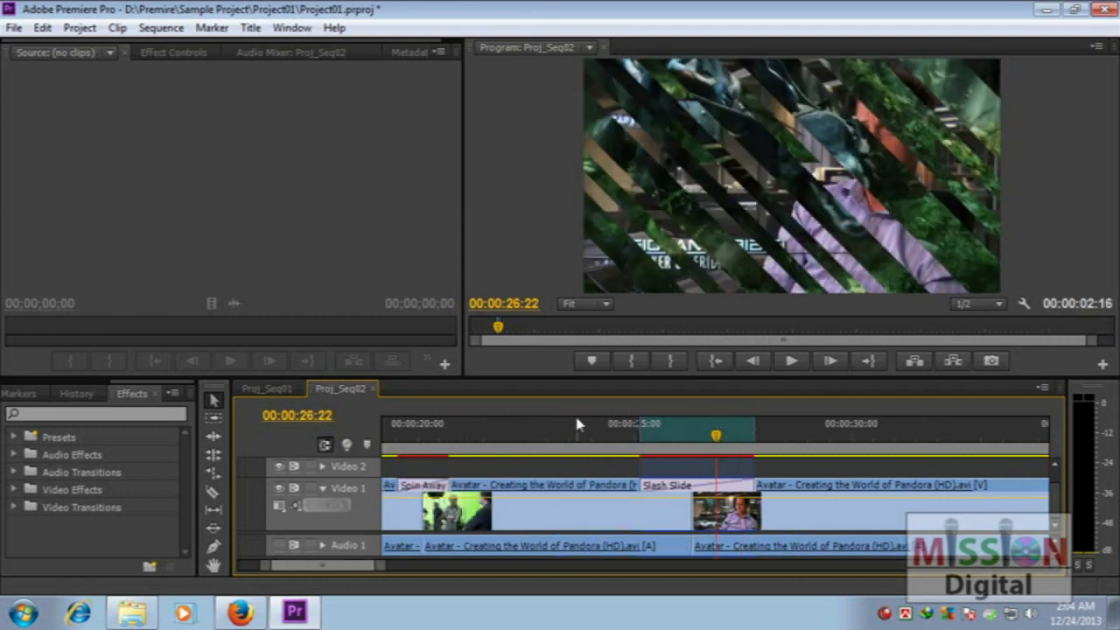
pyautogui.moveTo(601, 432); pyautogui.dragTo(579, 434)
pyautogui.press('space')
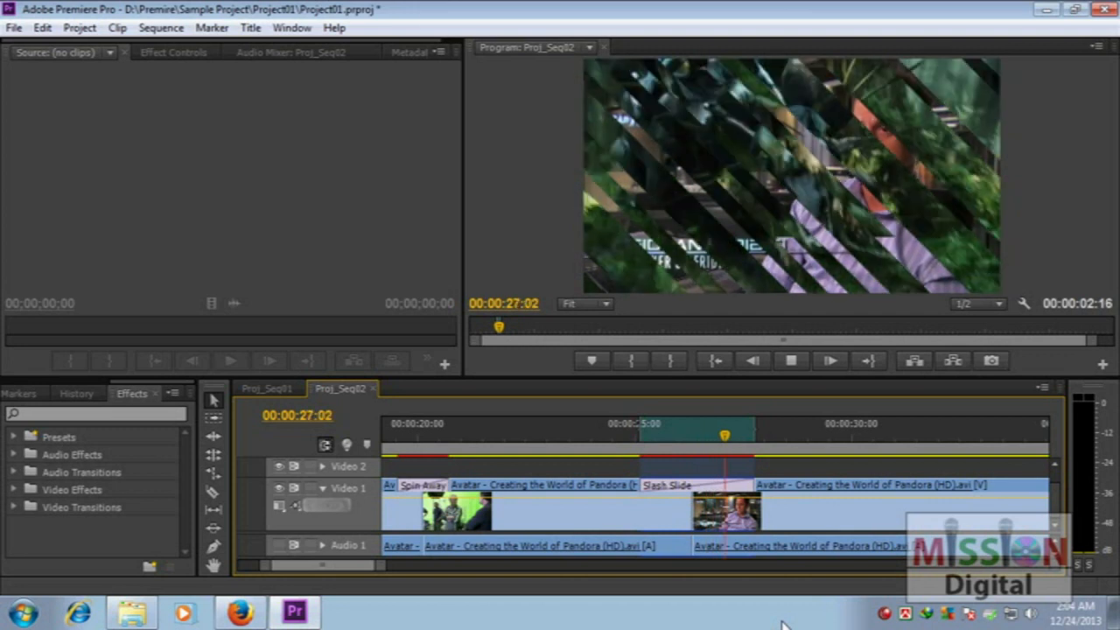
pyautogui.press('space')
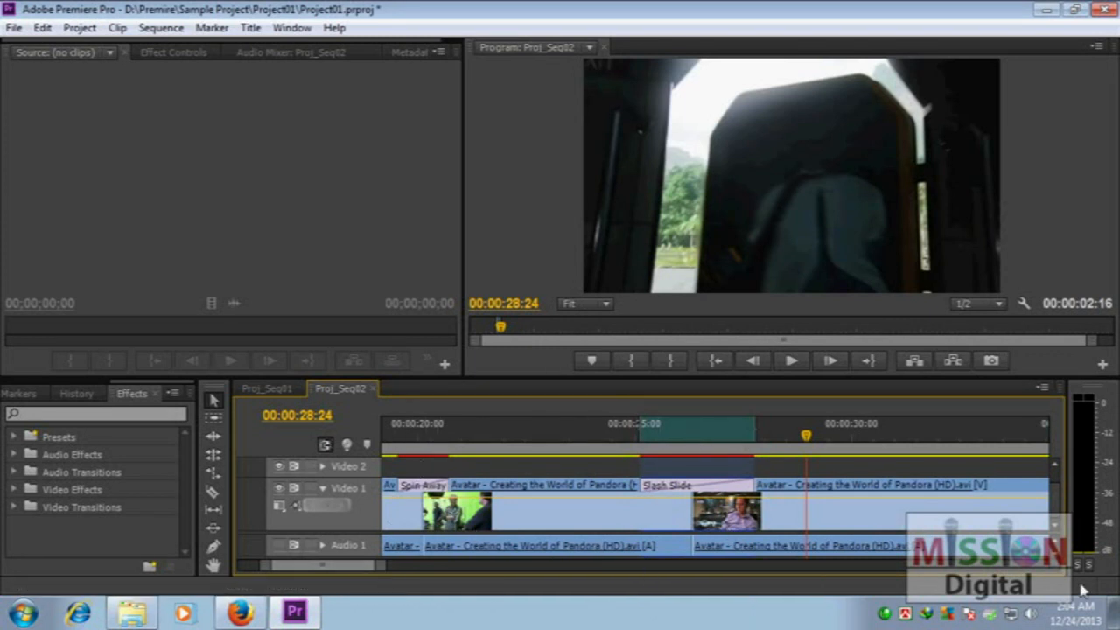
# Lengthen the Spin Away transition to span about 00:00:18:22 to 00:00:21:12 and play through it
pyautogui.scroll(3, 322, 570)
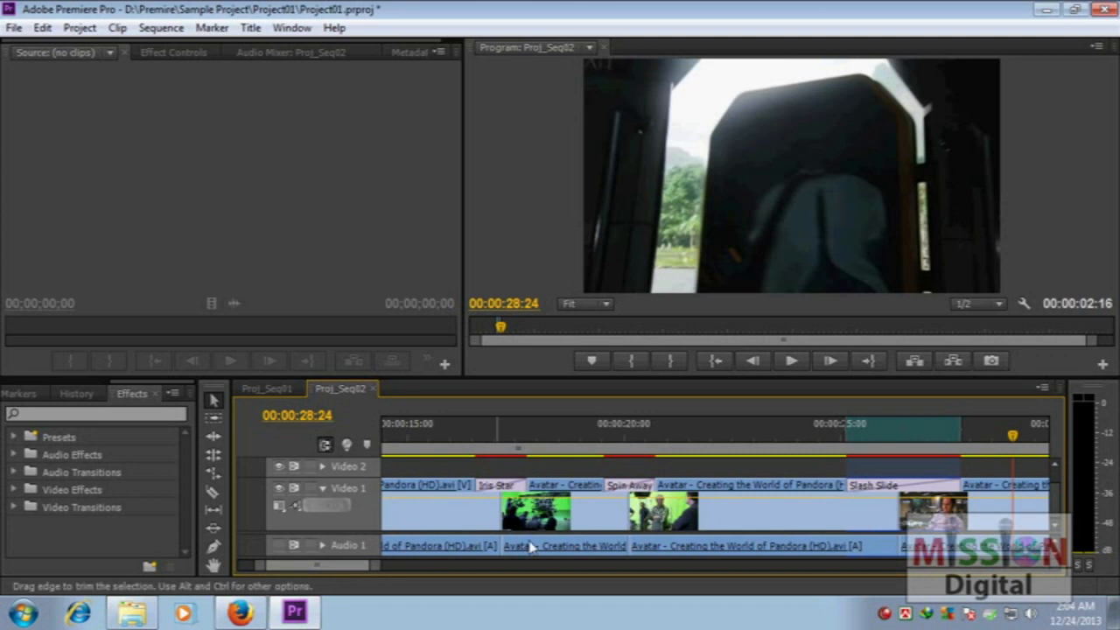
pyautogui.moveTo(654, 486); pyautogui.dragTo(687, 483)
pyautogui.moveTo(606, 485); pyautogui.dragTo(575, 483)
pyautogui.click(567, 433)
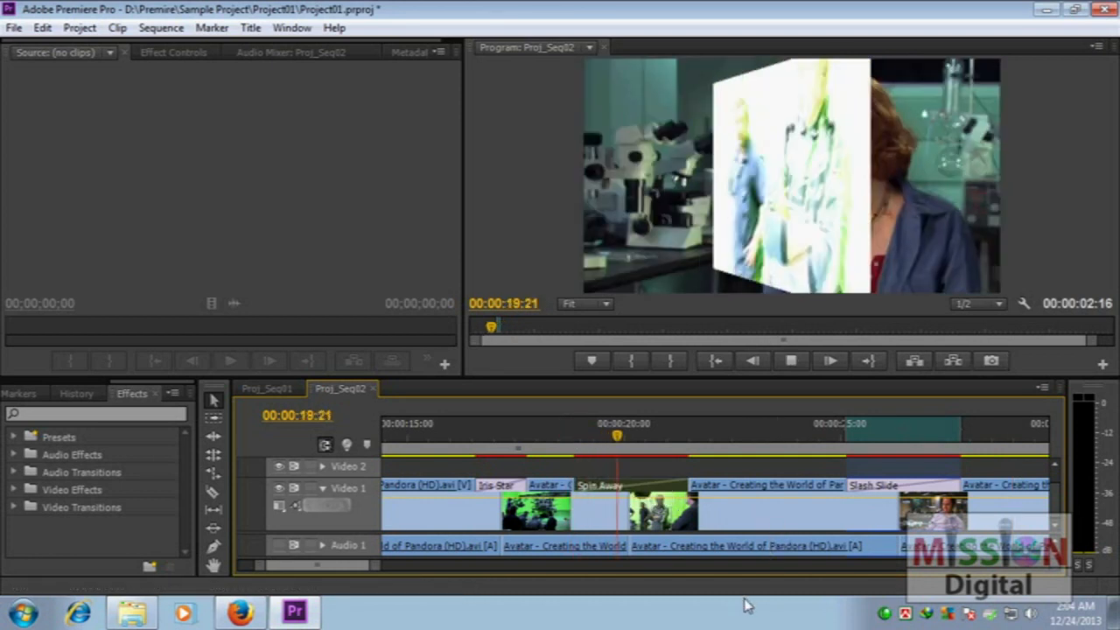
pyautogui.press('space')
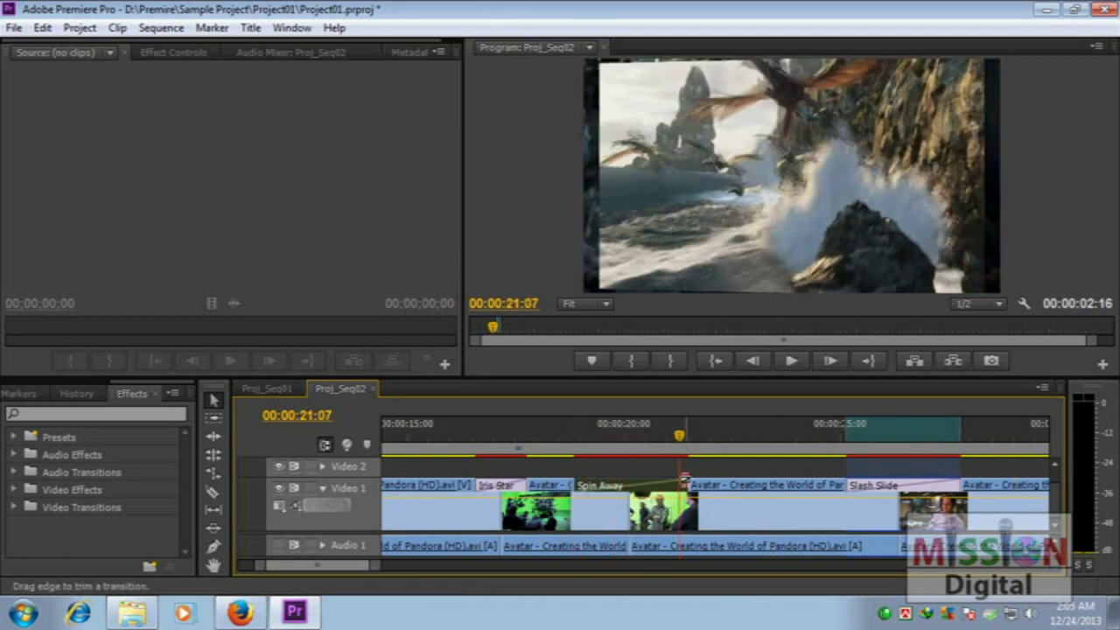
# Shorten the Spin Away transition to less than half a second around its cut and play through it
pyautogui.moveTo(673, 482); pyautogui.dragTo(621, 484)
pyautogui.press('space')
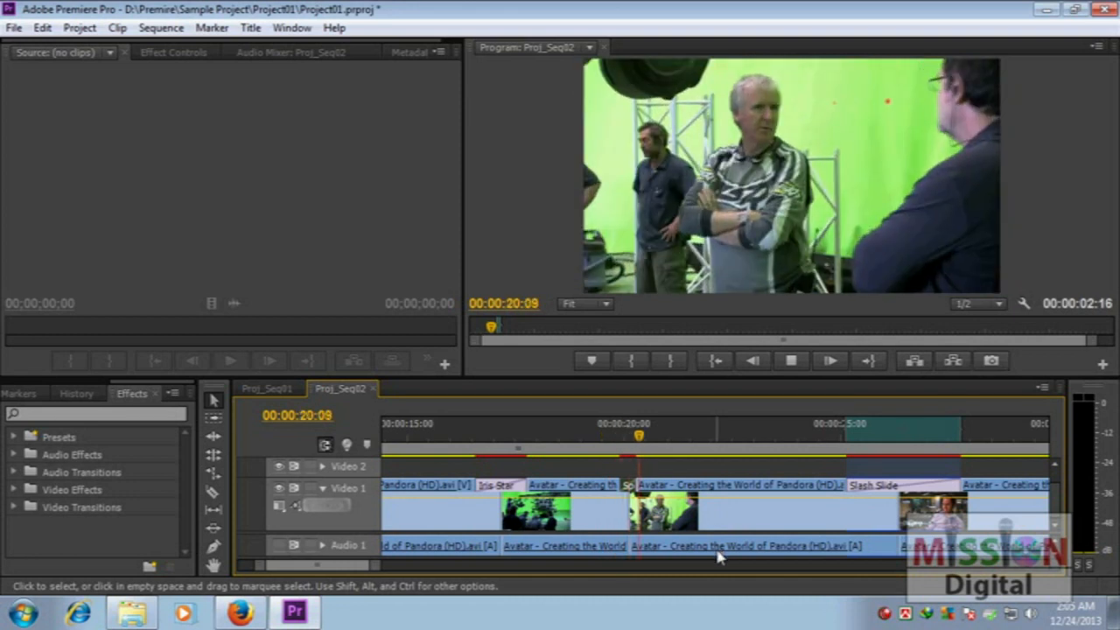
pyautogui.press('space')
pyautogui.moveTo(612, 487); pyautogui.dragTo(668, 483)
pyautogui.hotkey('ctrl', 'z')
pyautogui.hotkey('ctrl', 'z')
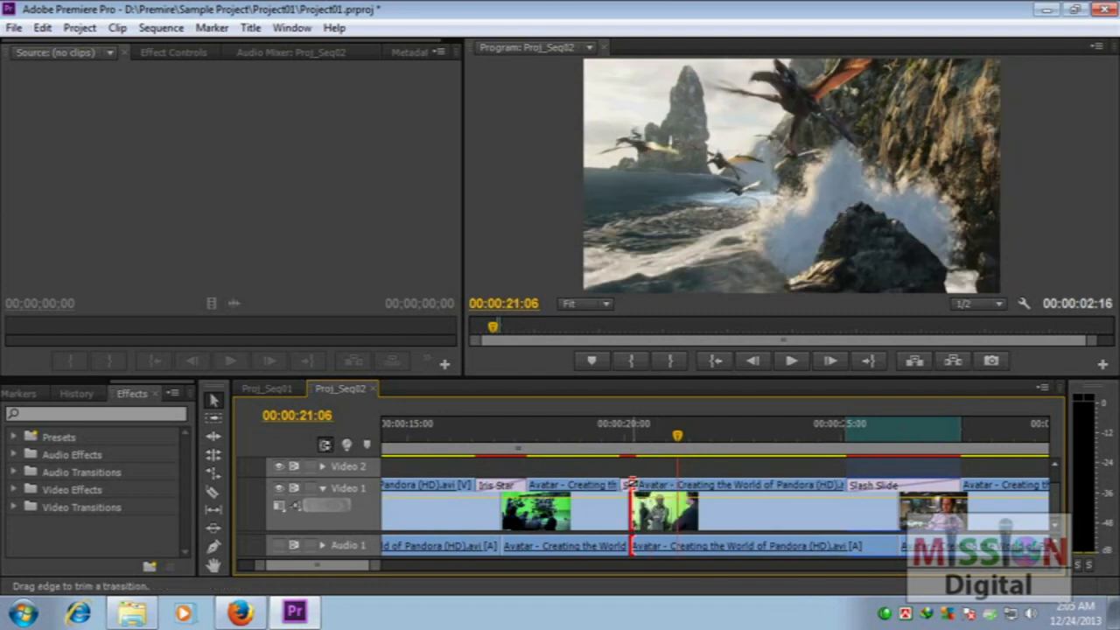
pyautogui.moveTo(636, 486); pyautogui.dragTo(661, 485)
pyautogui.hotkey('ctrl', 'z')
pyautogui.click(650, 471)
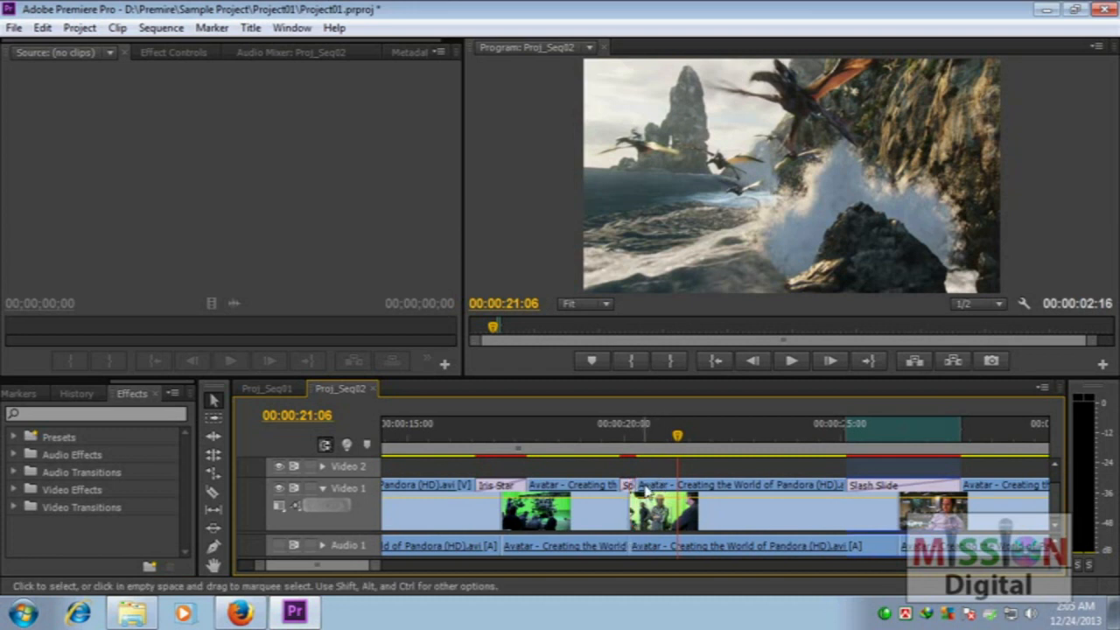
# Lengthen the Spin Away transition to span about 00:00:19:10 to 00:00:21:00
pyautogui.moveTo(629, 485); pyautogui.dragTo(602, 484)
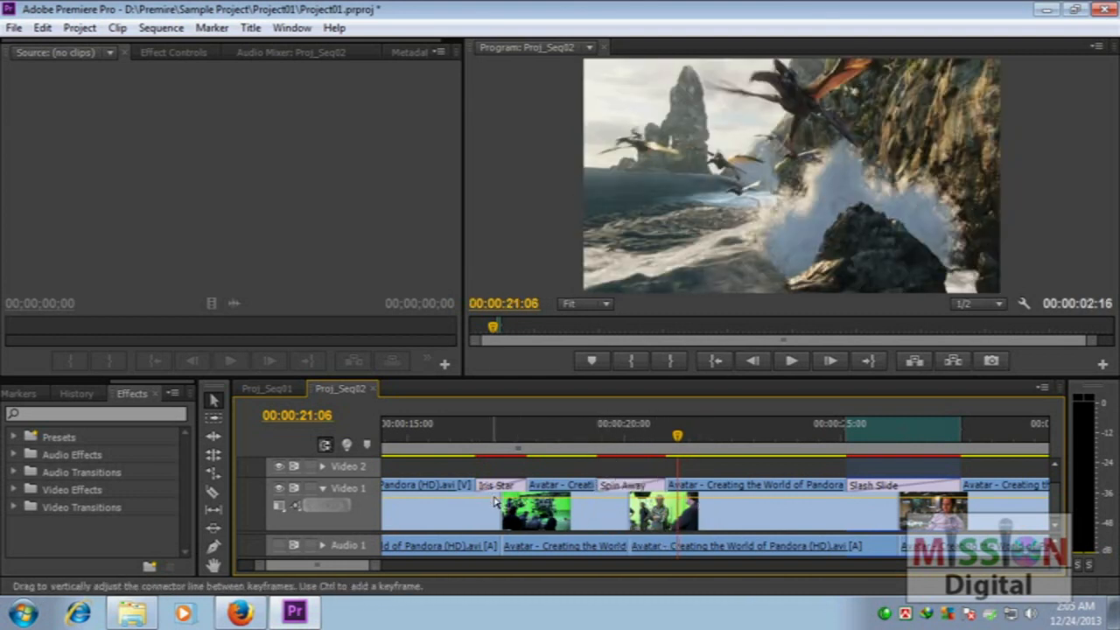
# Lengthen the Cross Dissolve transition at both edges so it spans about 00:00:07:00 to 00:00:11:15
pyautogui.moveTo(351, 566); pyautogui.dragTo(331, 566)
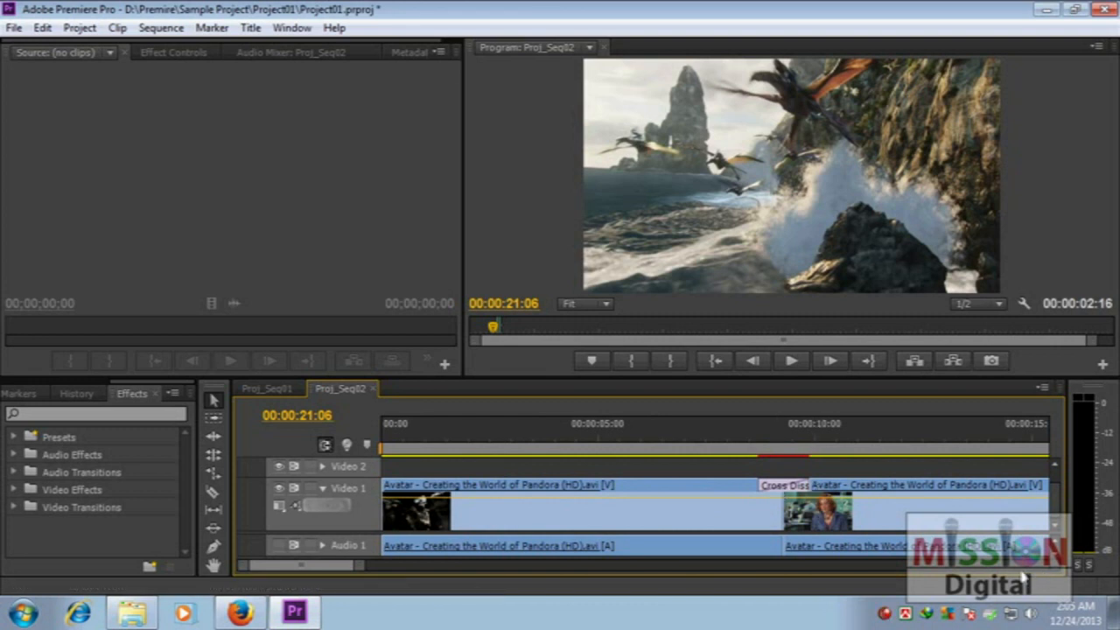
pyautogui.press('-')
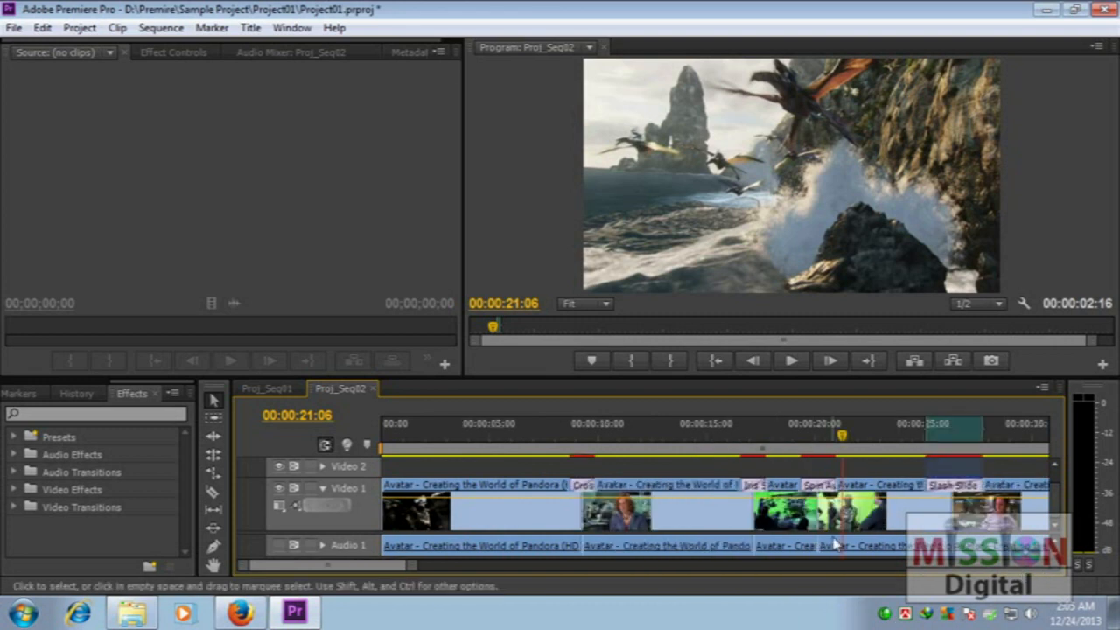
pyautogui.click(584, 436)
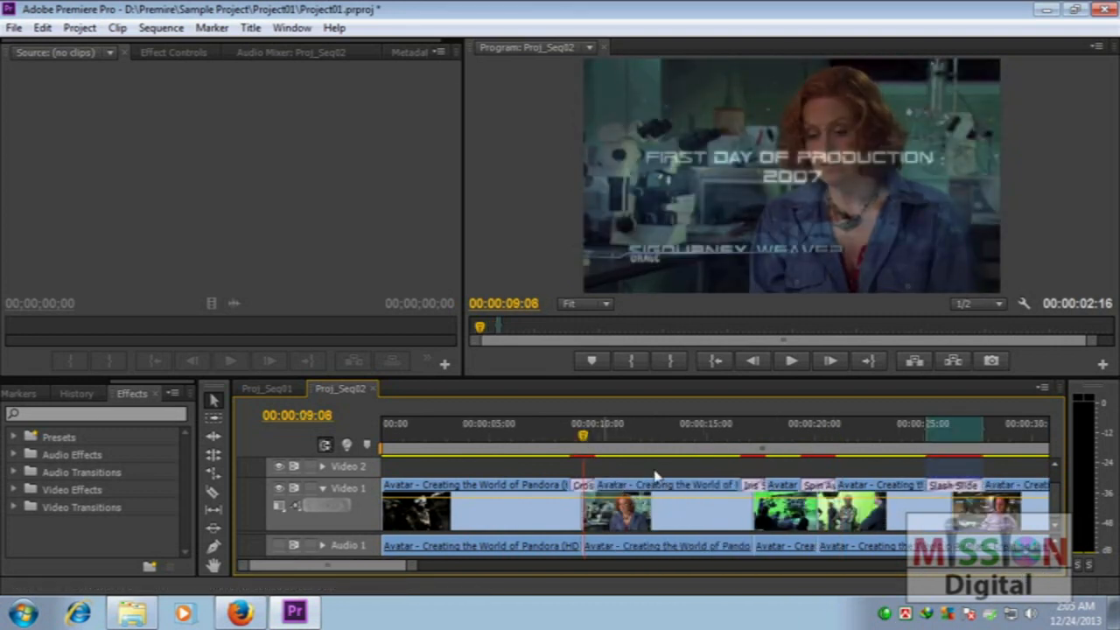
pyautogui.press('=')
pyautogui.press('-')
pyautogui.press('=')
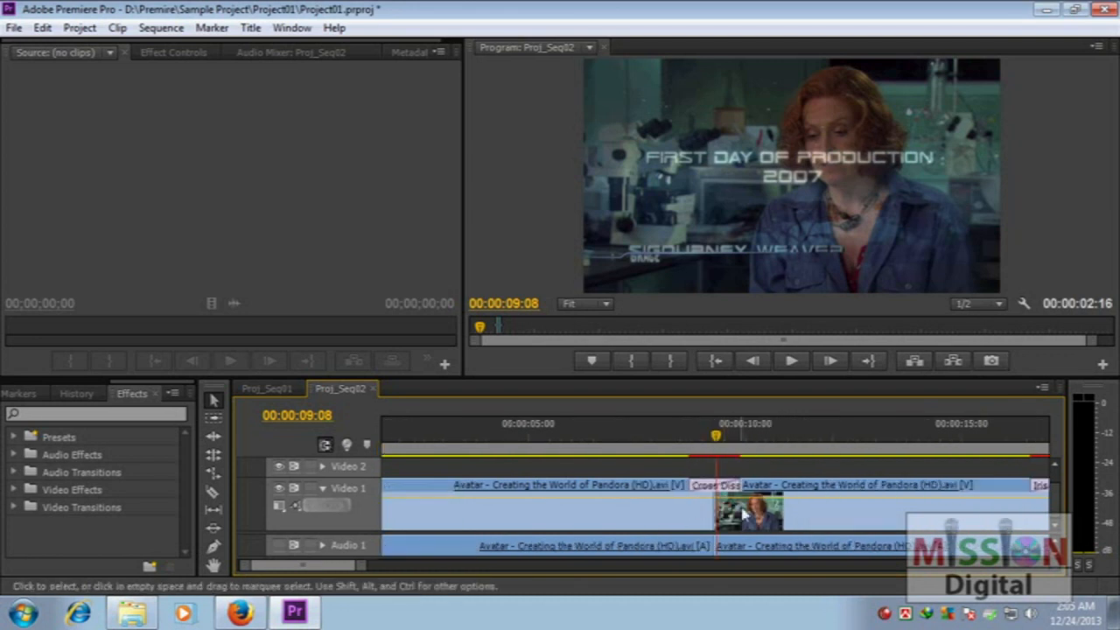
pyautogui.moveTo(742, 490); pyautogui.dragTo(814, 486)
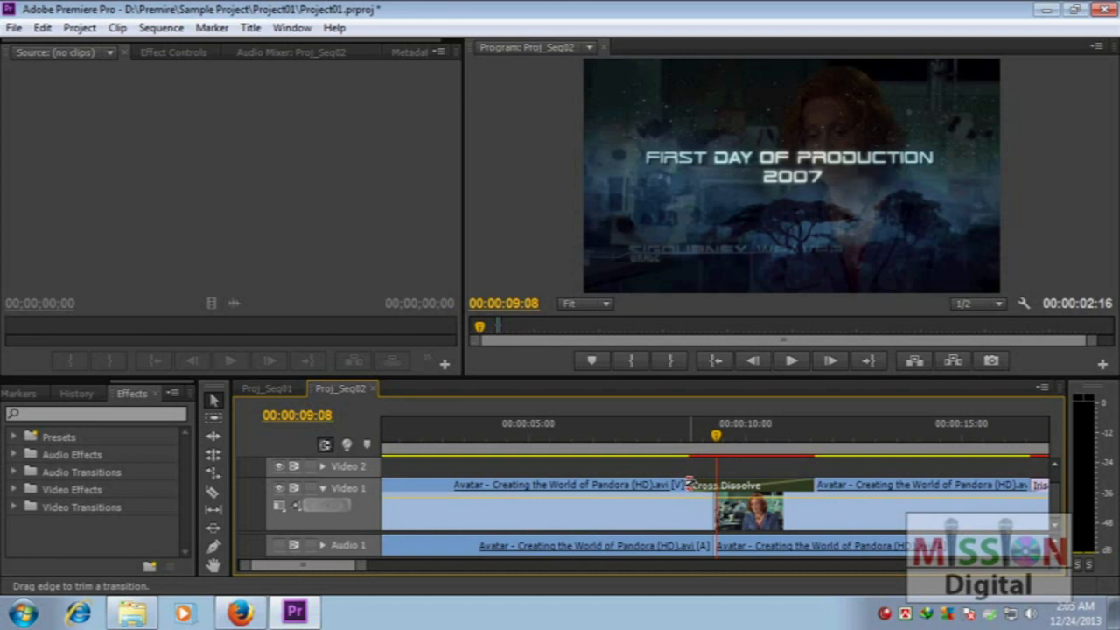
pyautogui.moveTo(689, 483); pyautogui.dragTo(614, 485)
# Play the sequence from before the Cross Dissolve transition and stop at 00:00:12:15
pyautogui.press('-')
pyautogui.press('-')
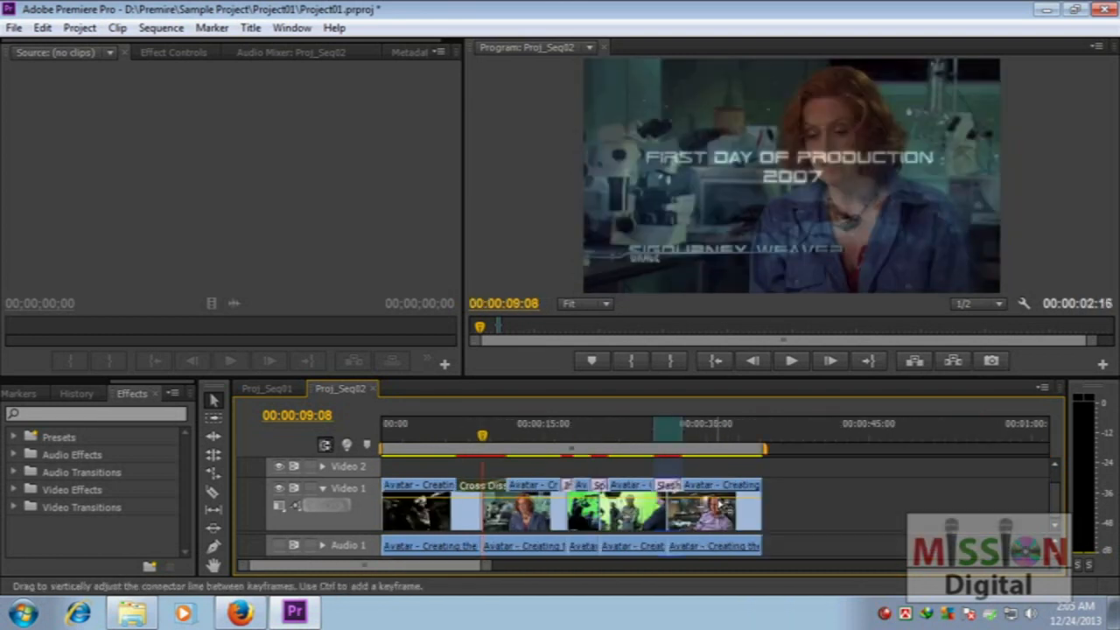
pyautogui.click(425, 433)
pyautogui.press('space')
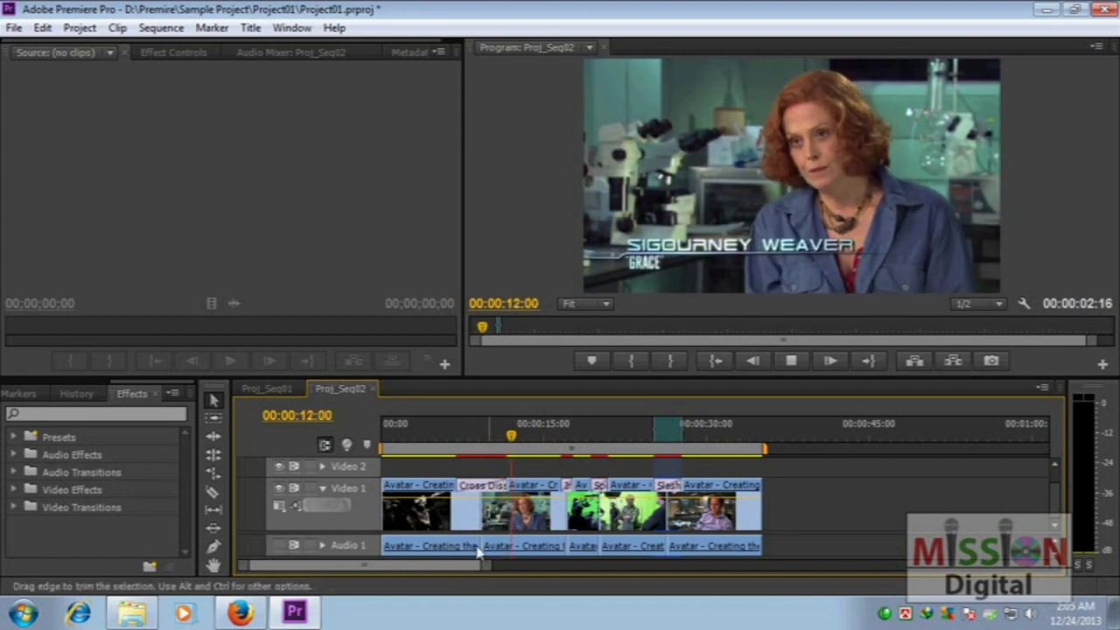
pyautogui.press('space')
# Undo the lengthening of the Cross Dissolve transition and show the whole sequence in the timeline
pyautogui.press('=')
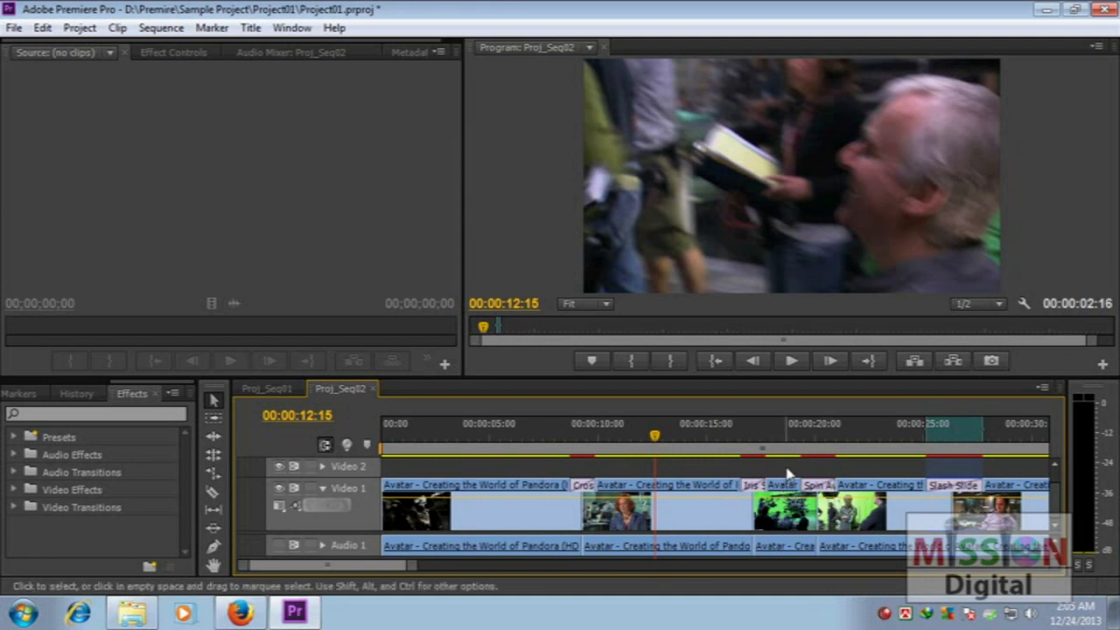
pyautogui.press('-')
pyautogui.press('=')
pyautogui.press('-')
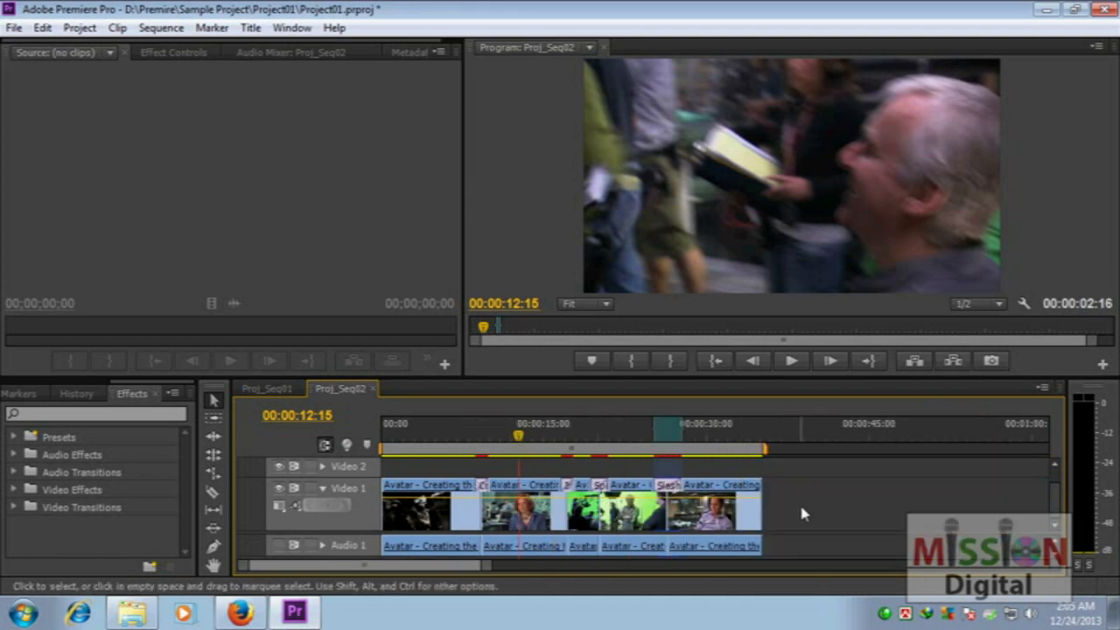